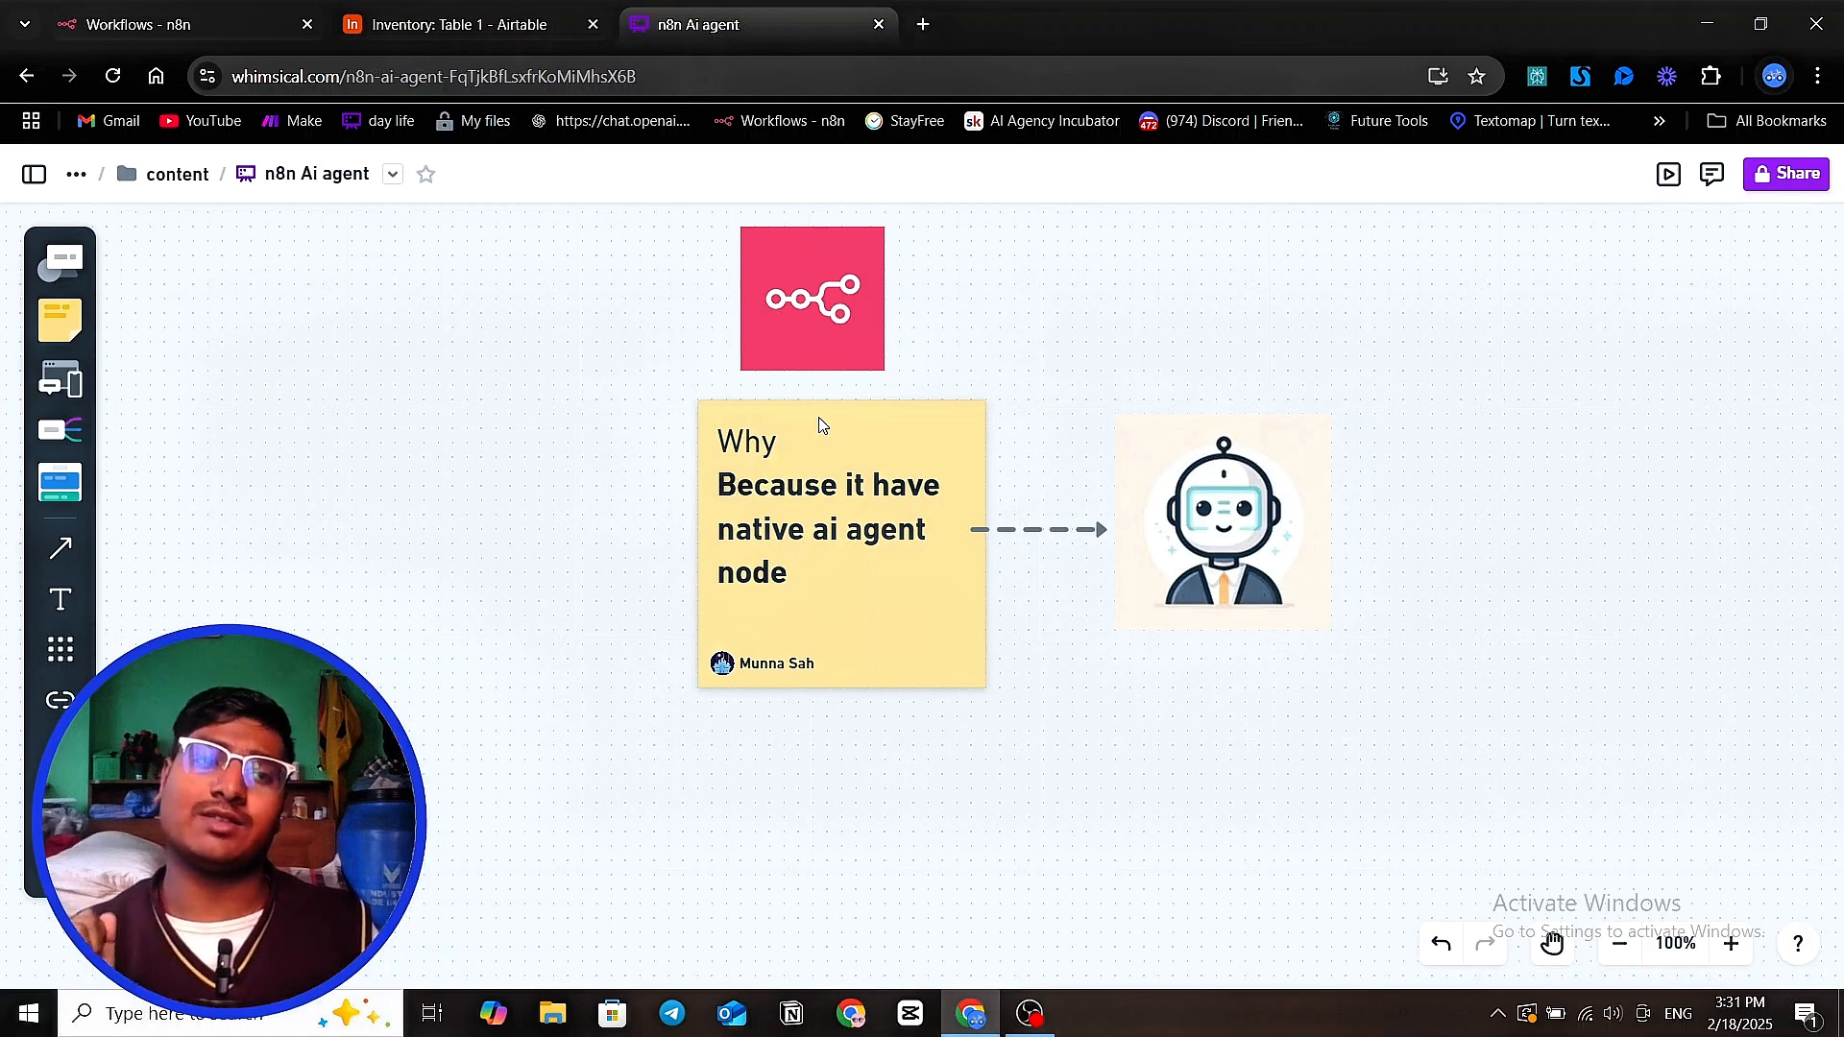
Search Google for "n8n" in a new browser tab and open the official n8n.io website
left_click(923, 24)
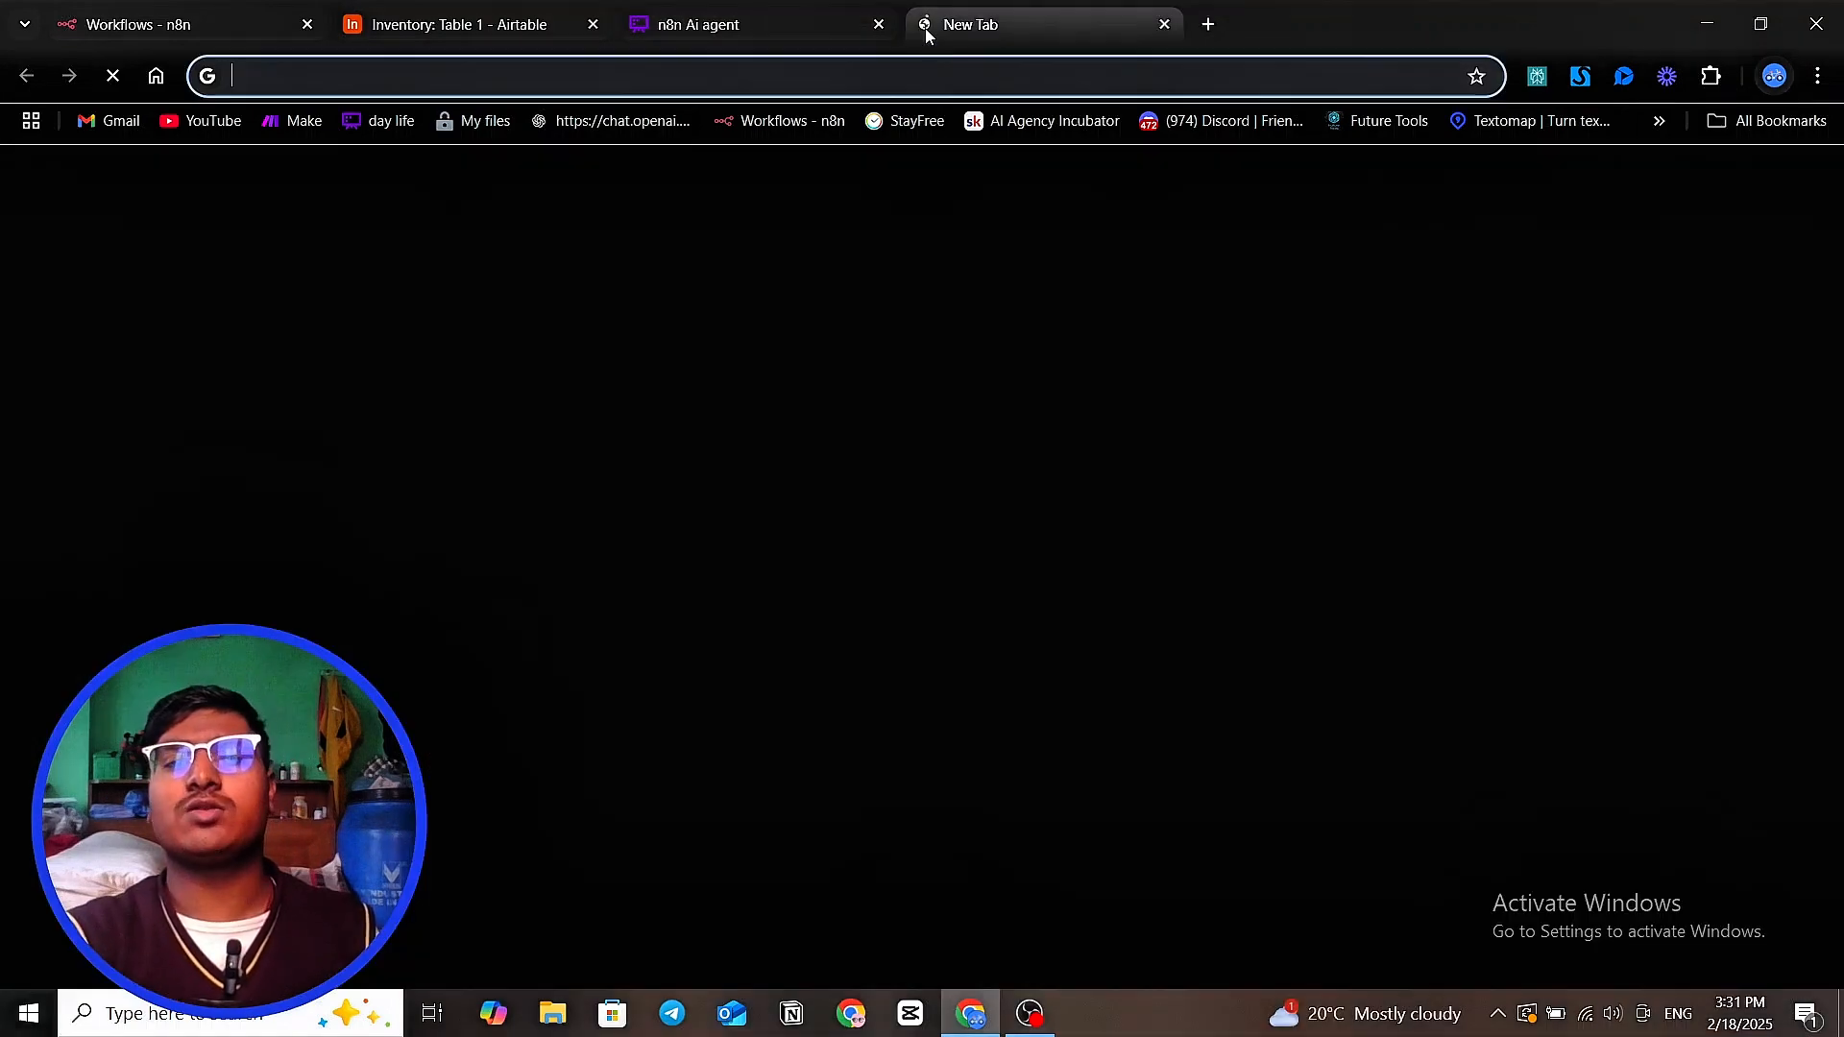
left_click(895, 487)
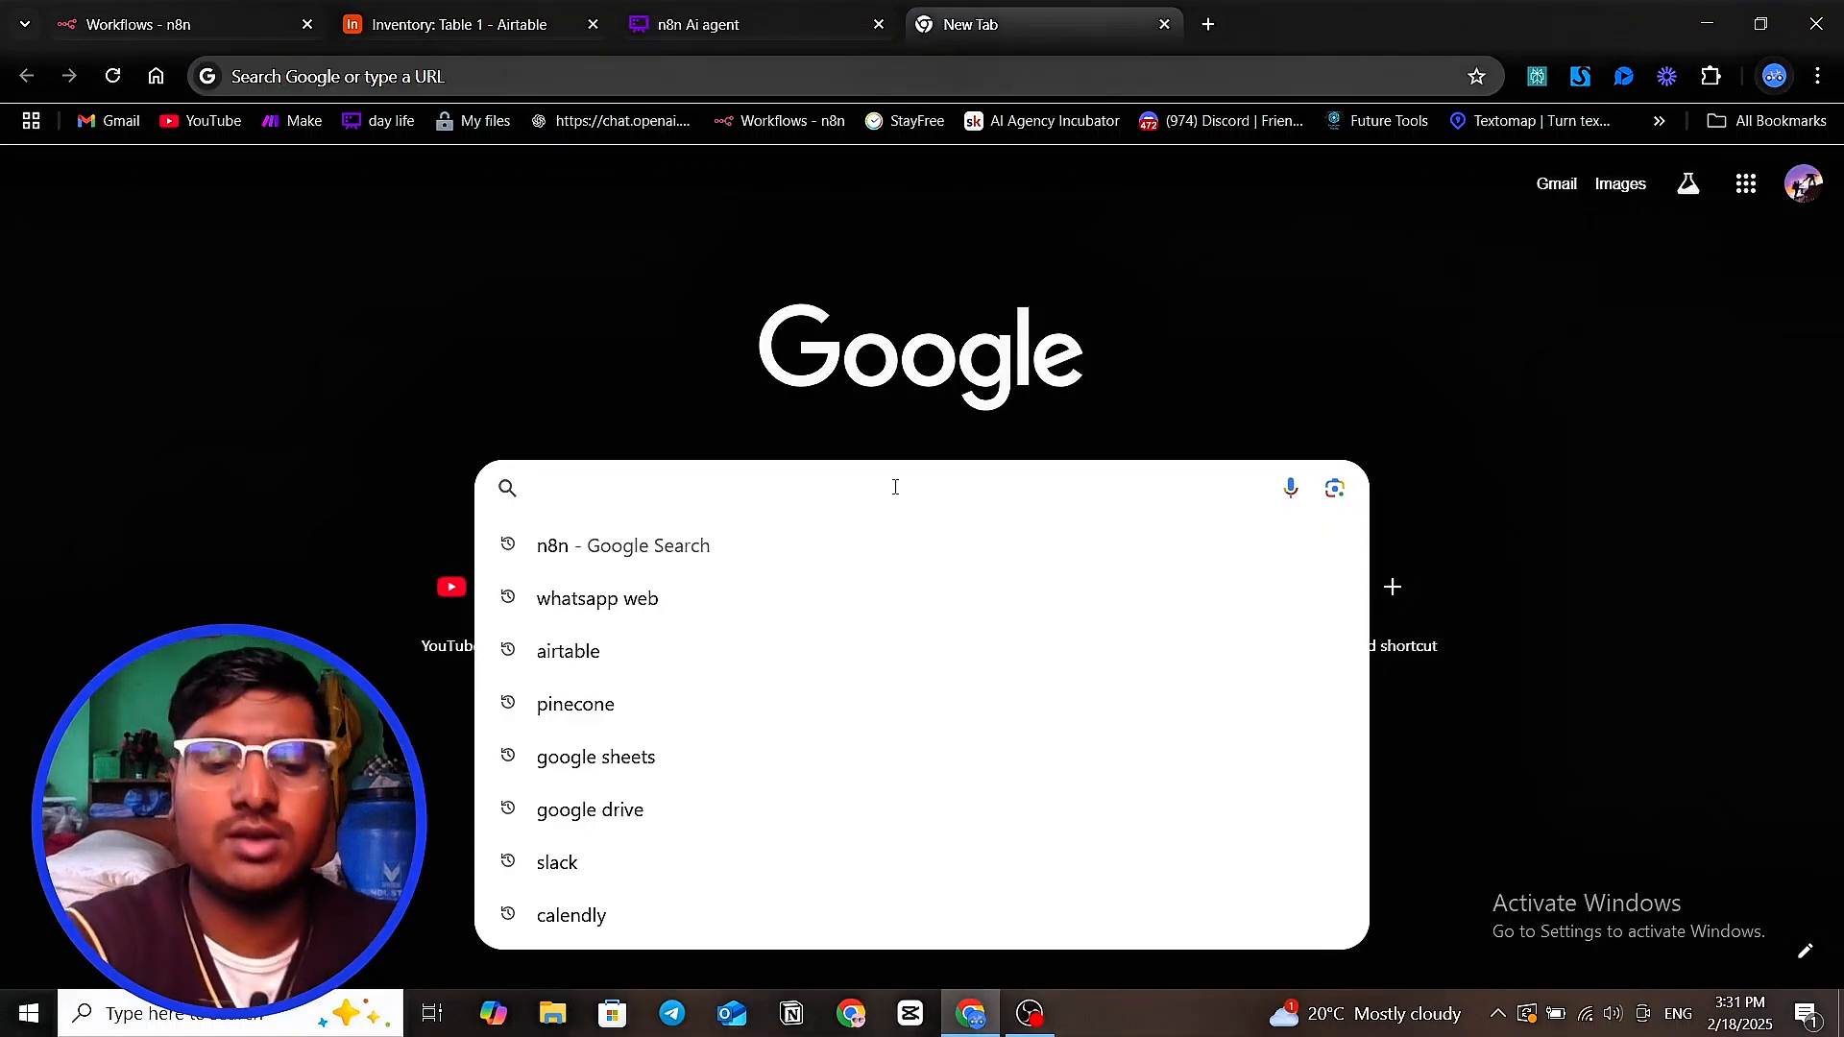
type("n8b")
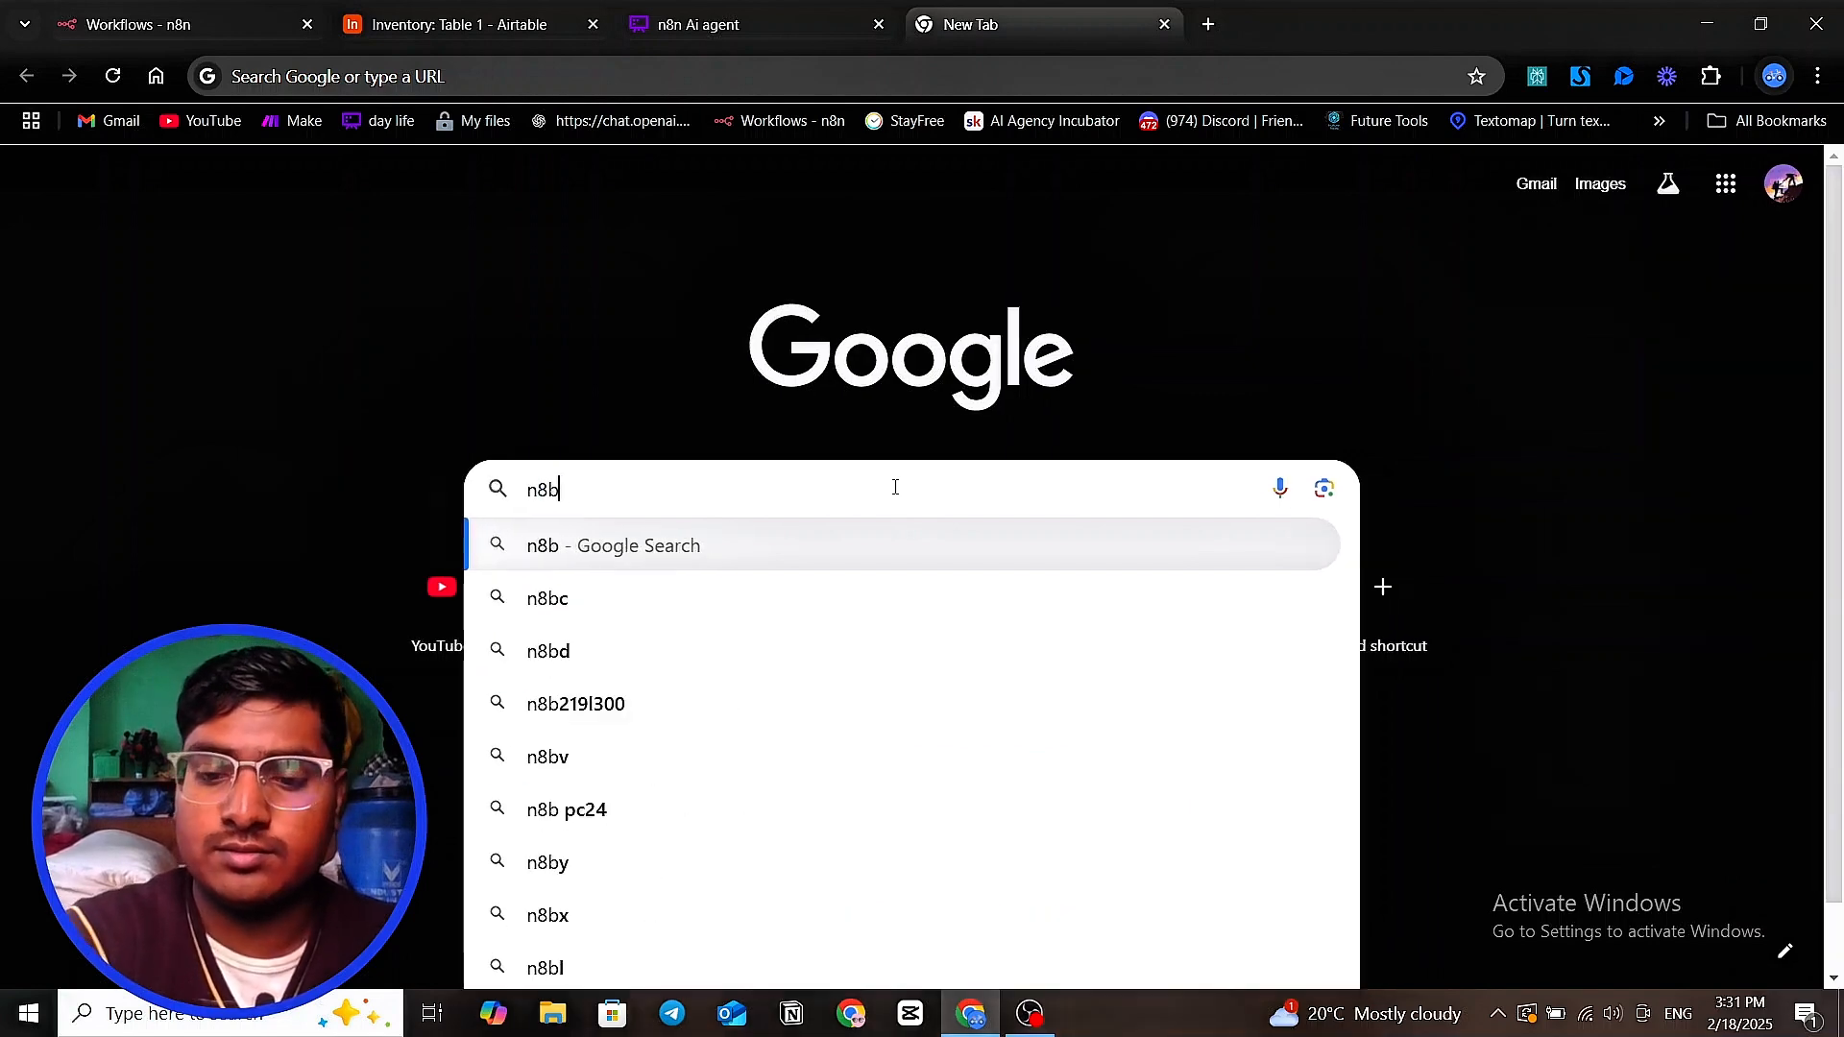
key("BackSpace")
type("b")
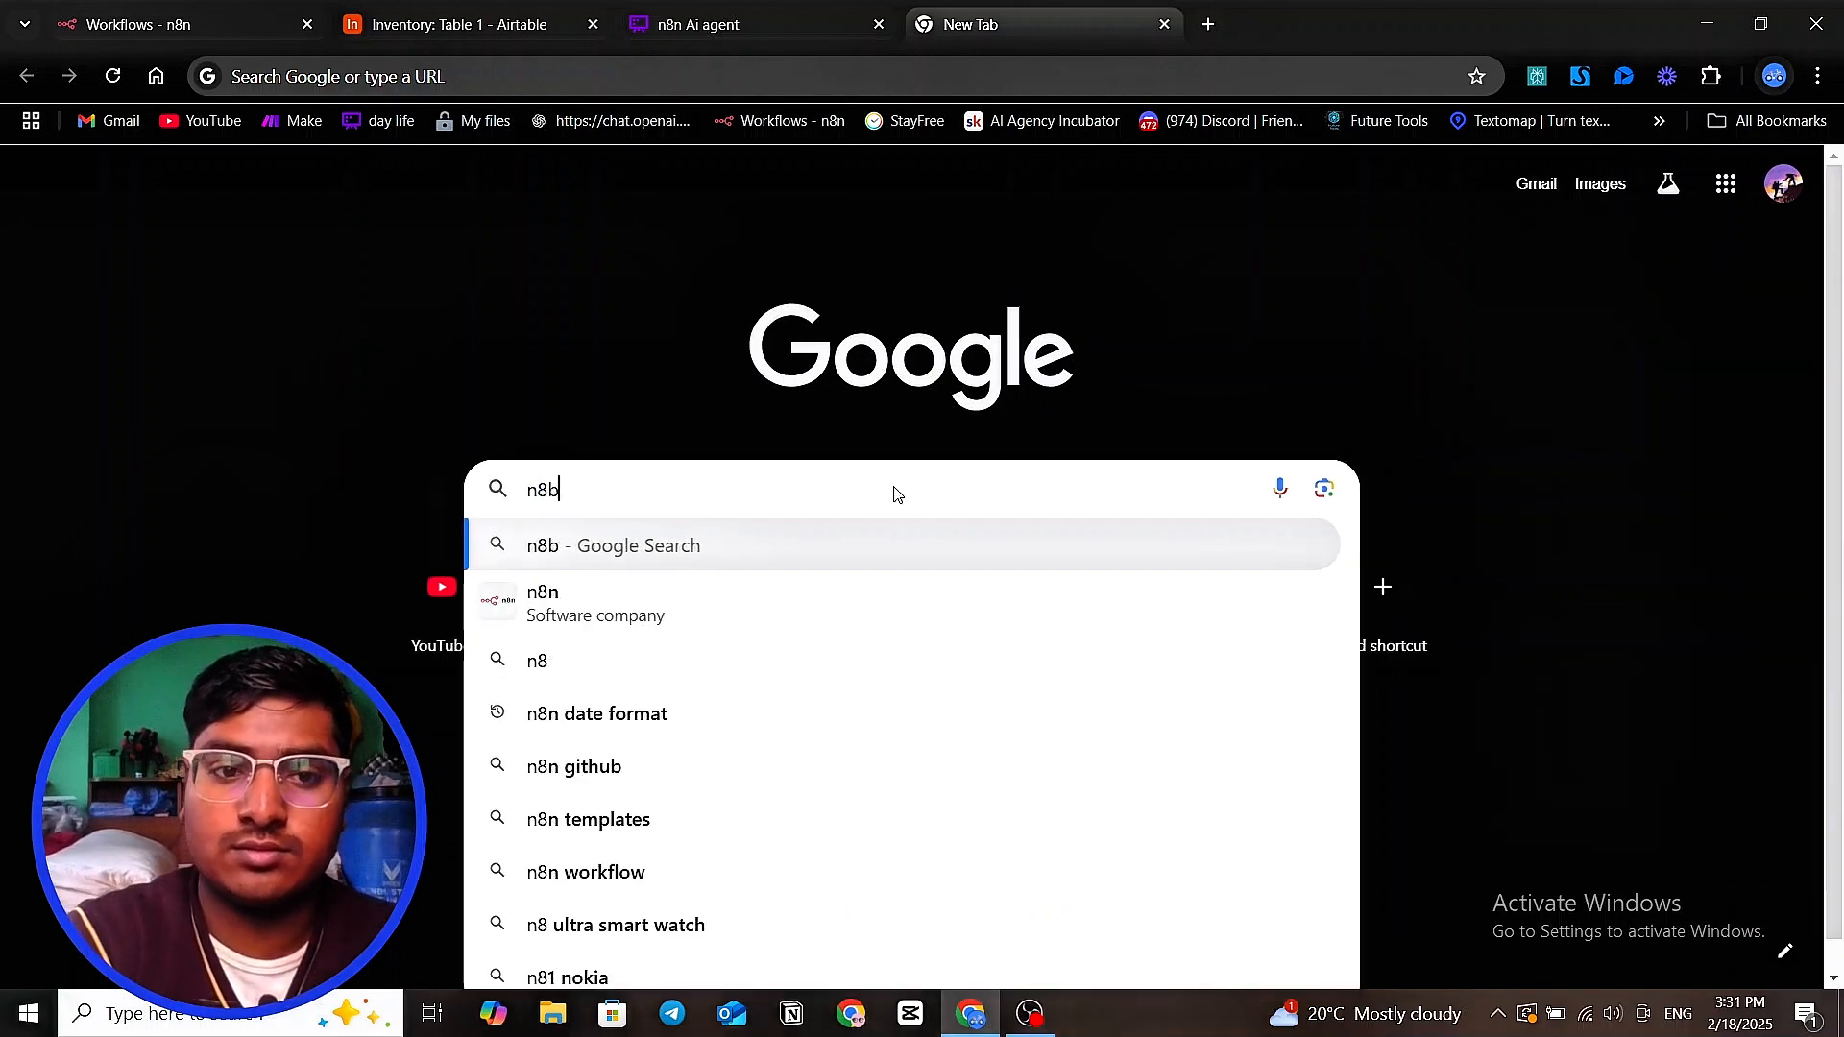
key("BackSpace")
type("n")
key("Return")
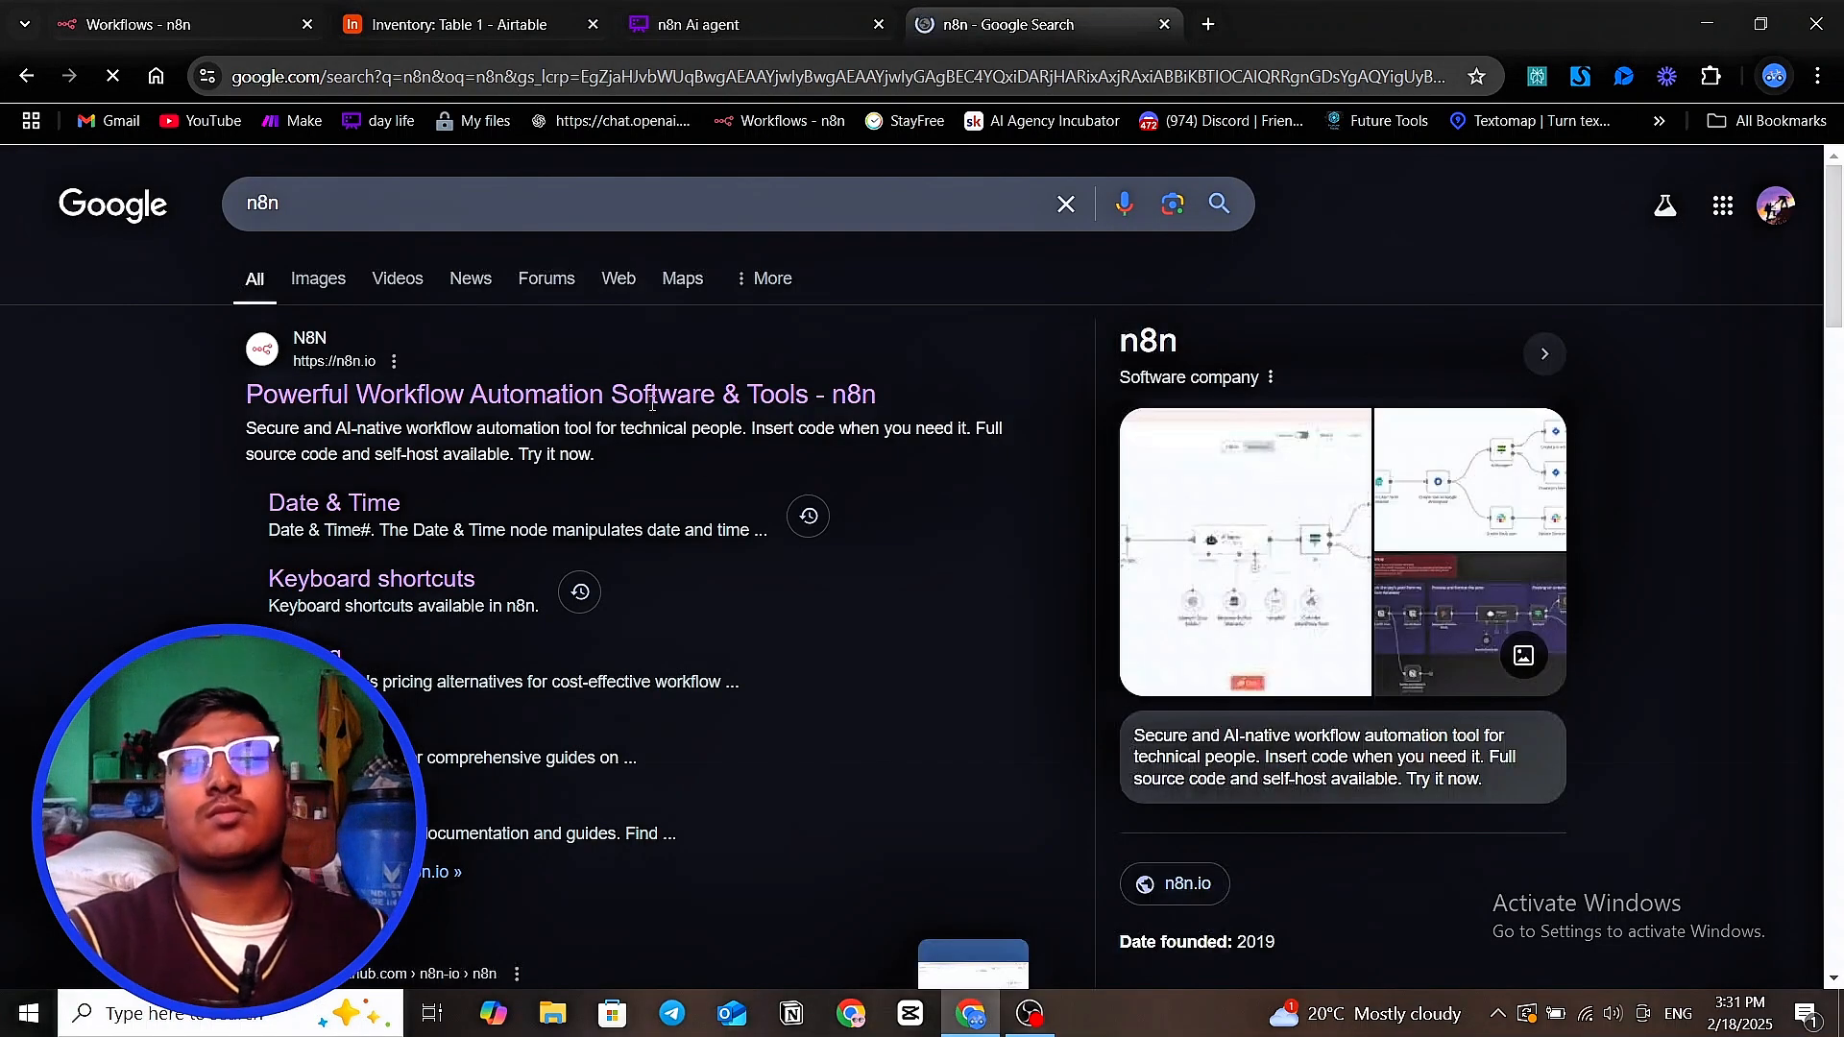
left_click(661, 395)
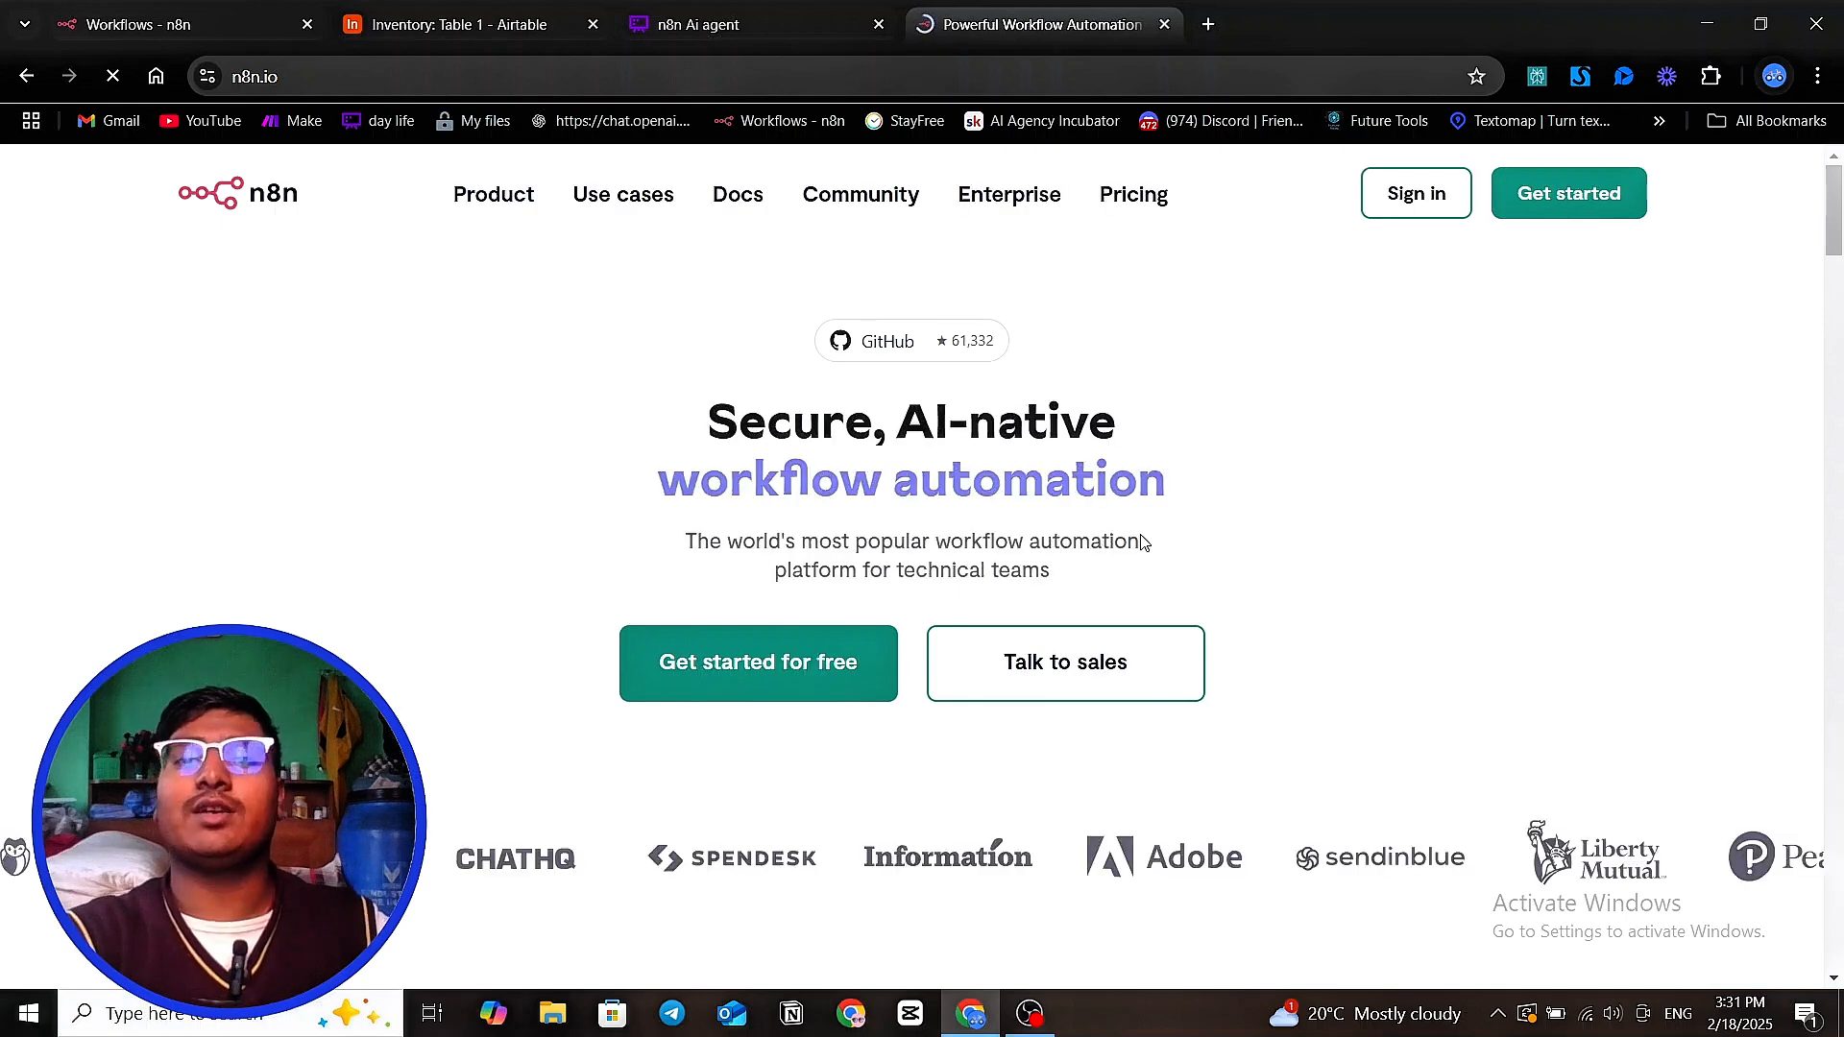
Examine the n8n homepage, including the Docs options and the sample workflow diagram further down
scroll(1141, 543, "down", 3)
scroll(1141, 543, "up", 3)
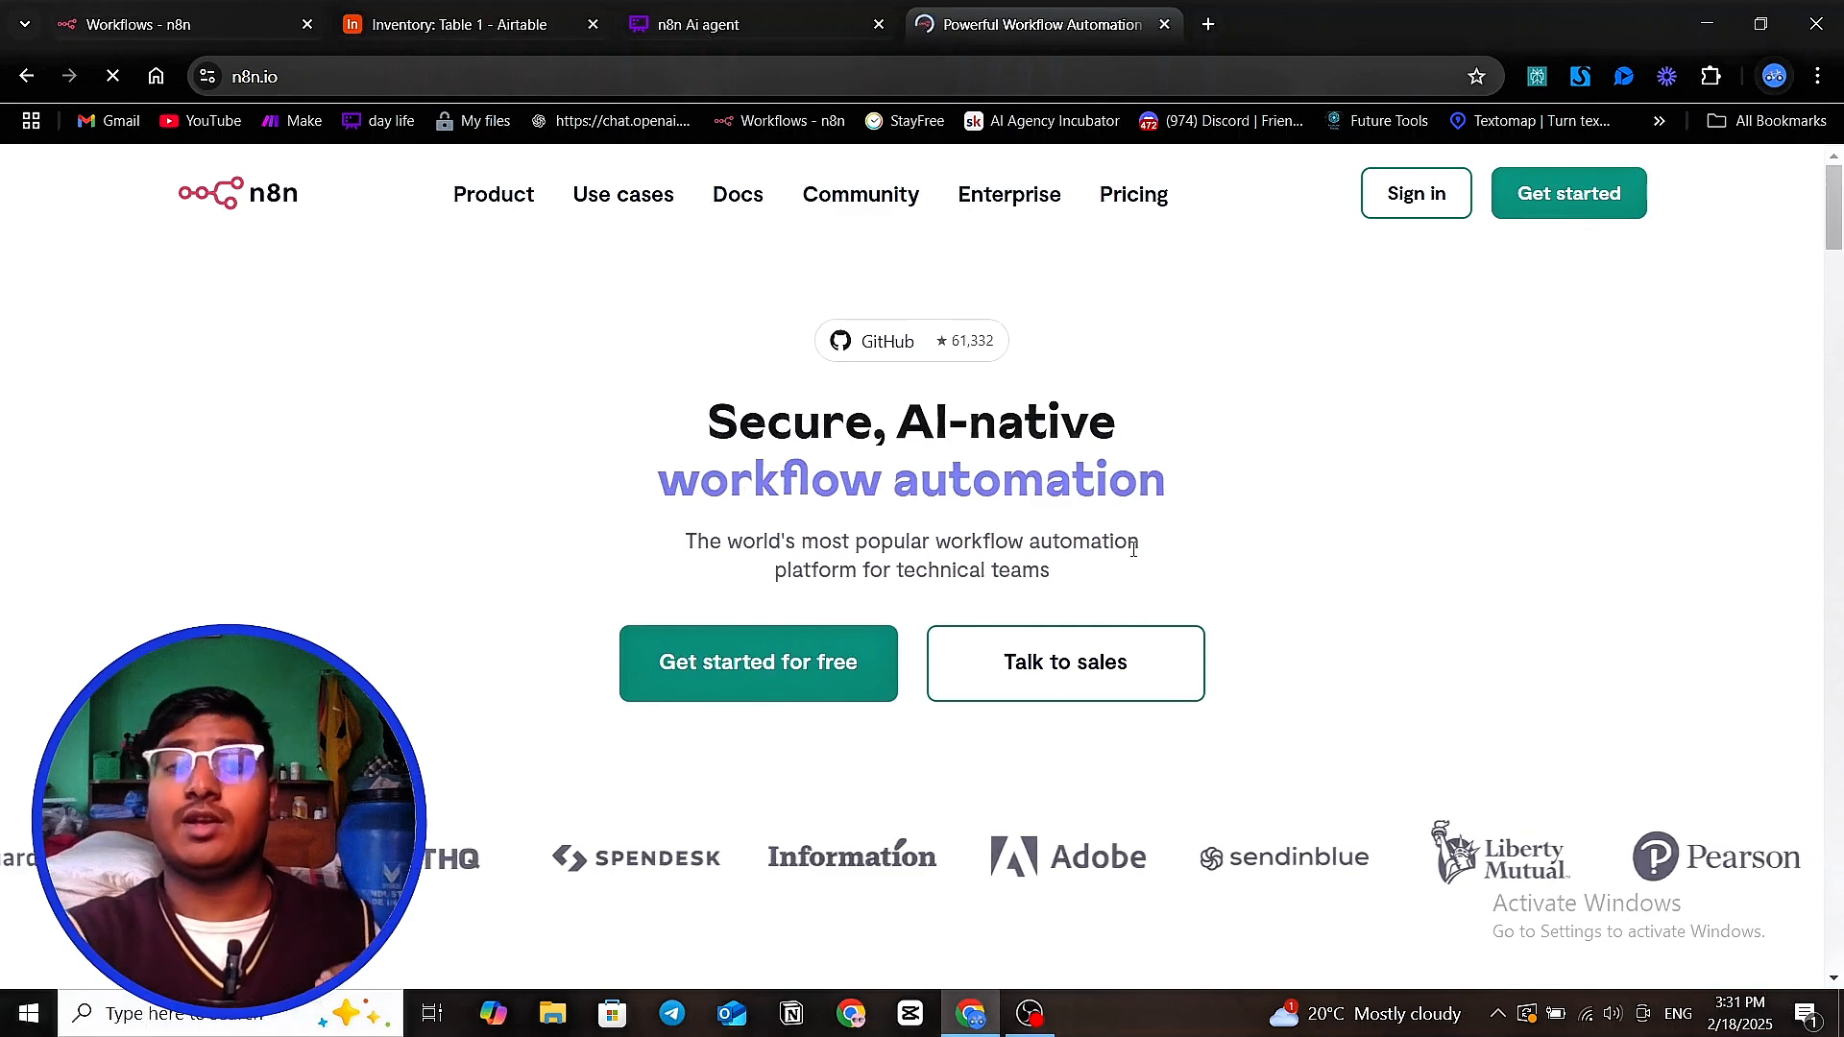
scroll(1139, 547, "down", 1)
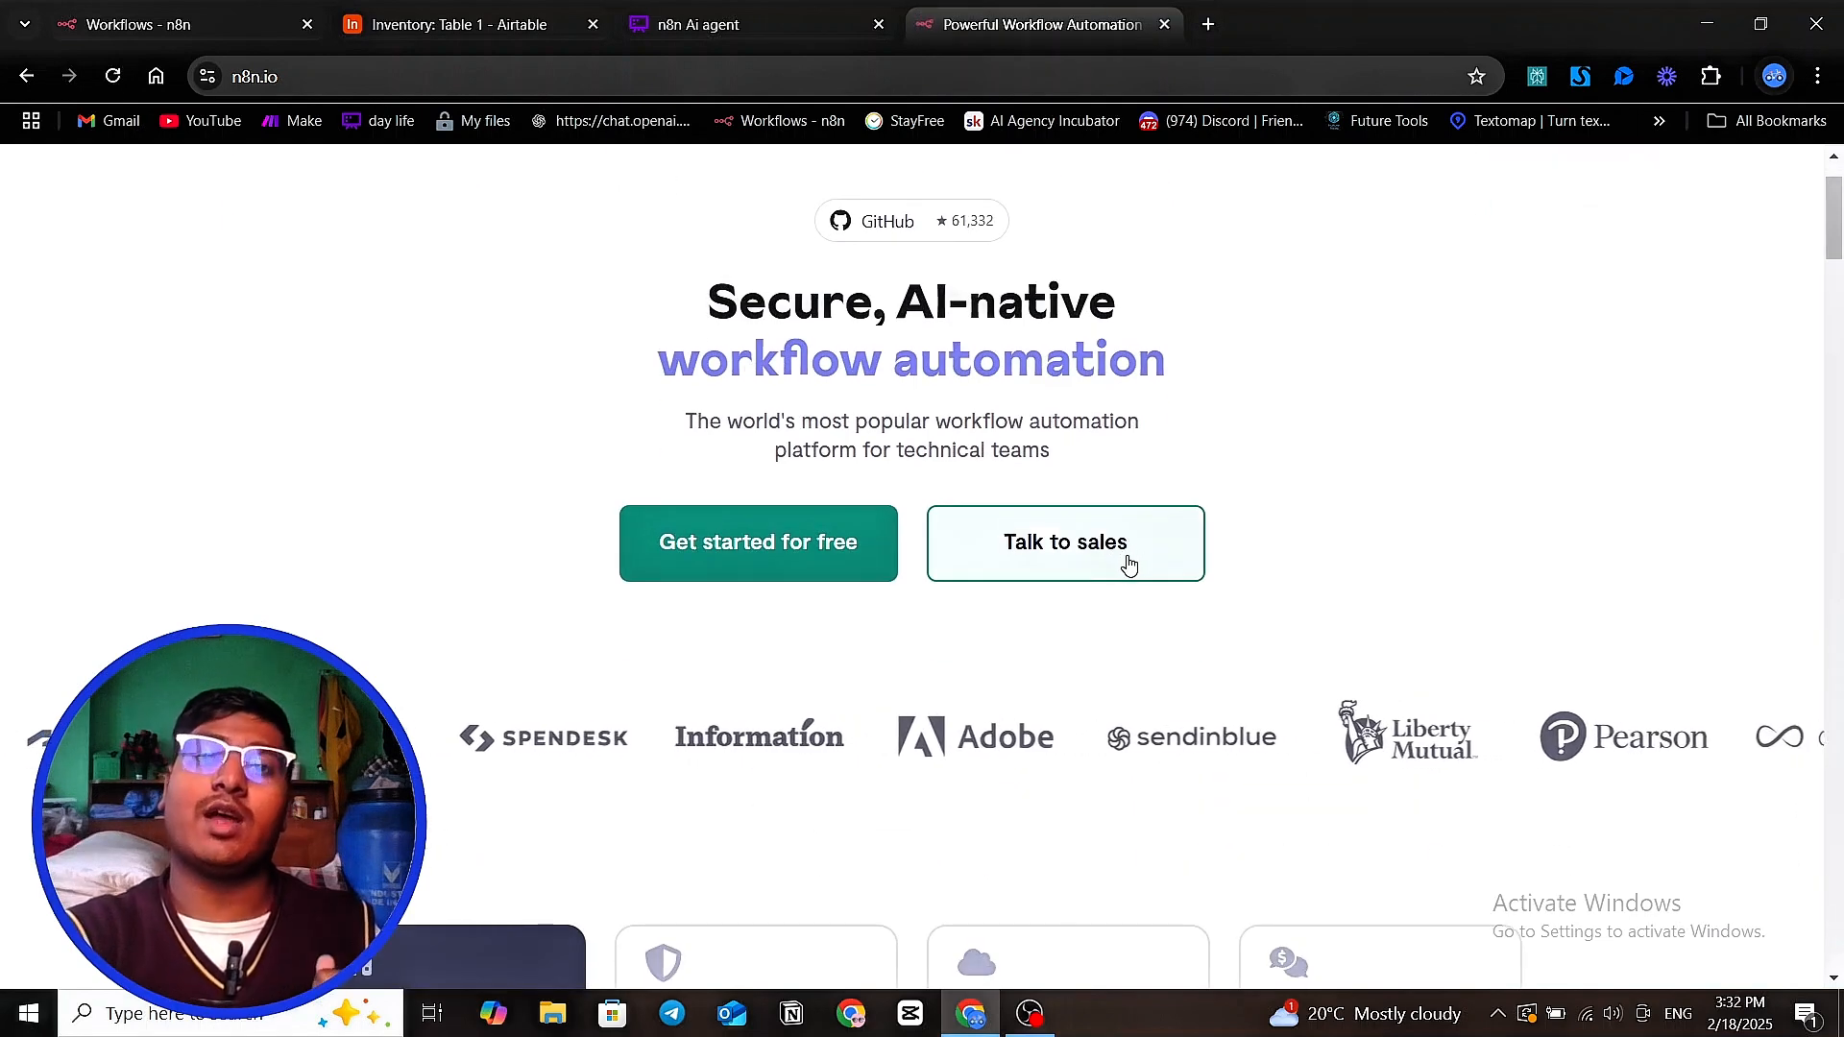
scroll(1128, 564, "up", 1)
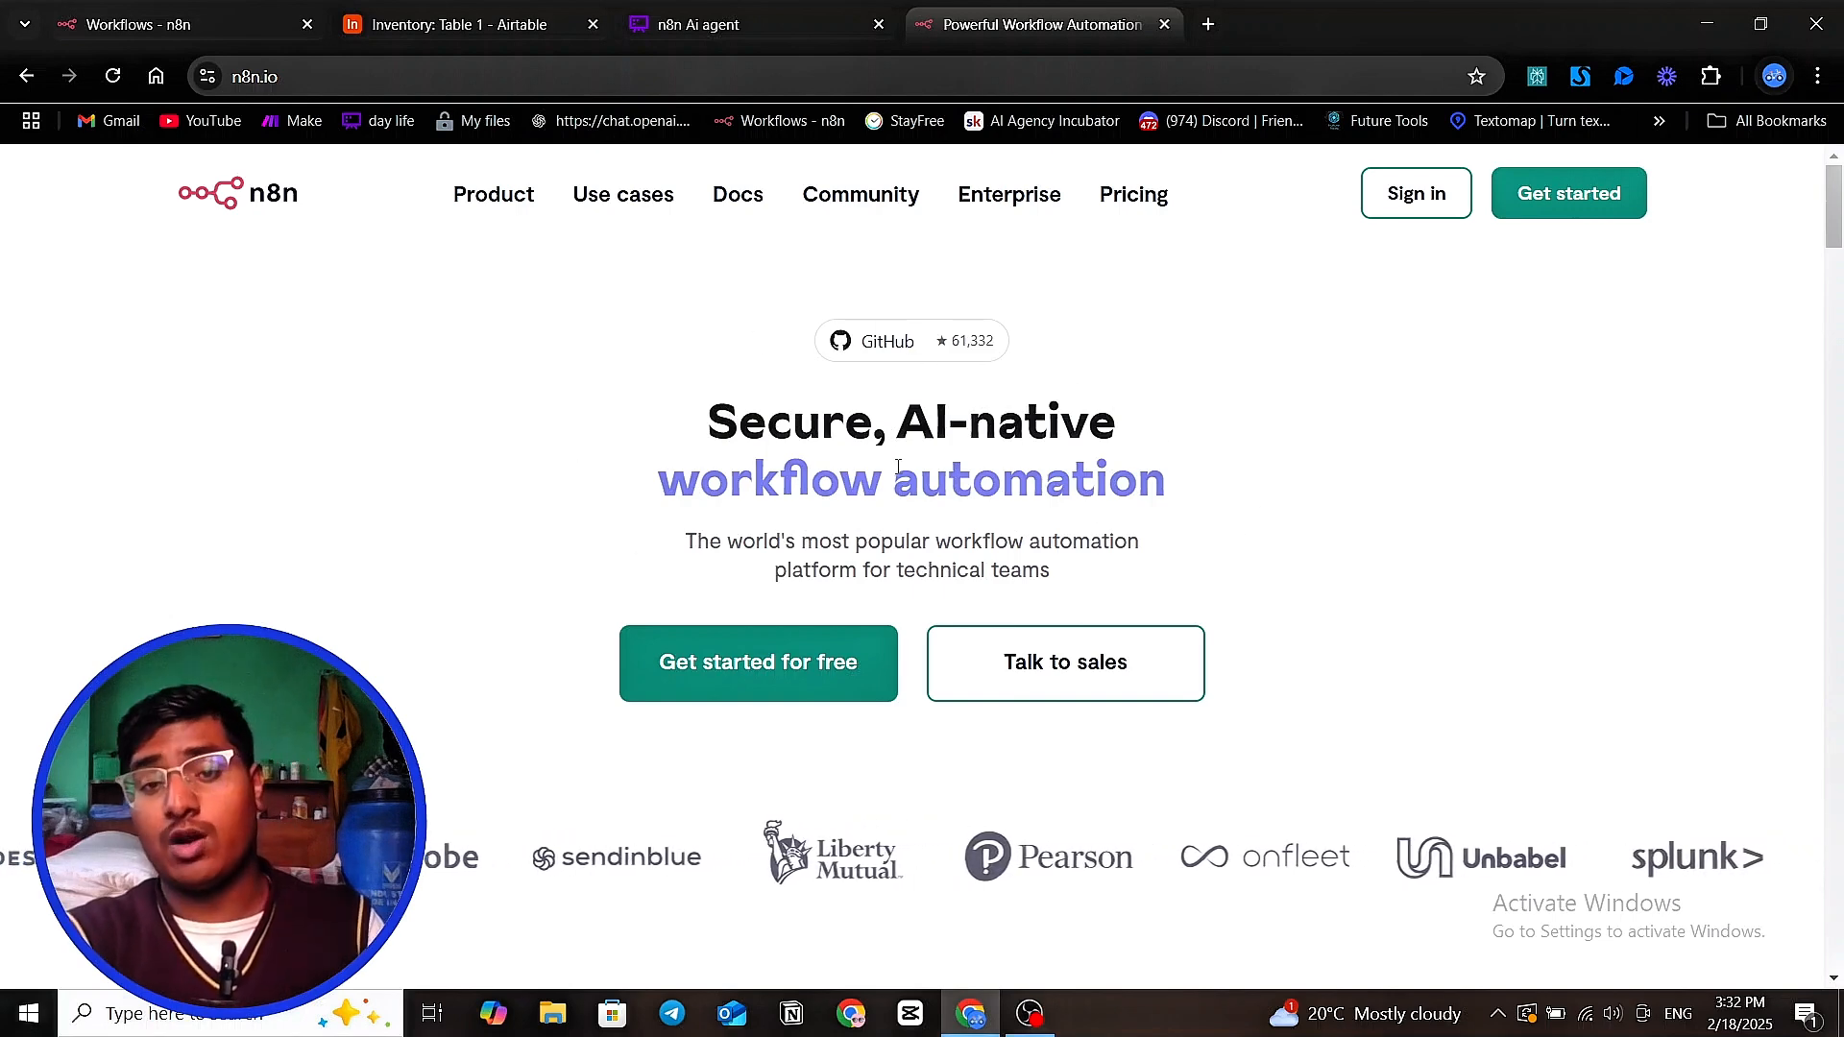
scroll(874, 509, "down", 9)
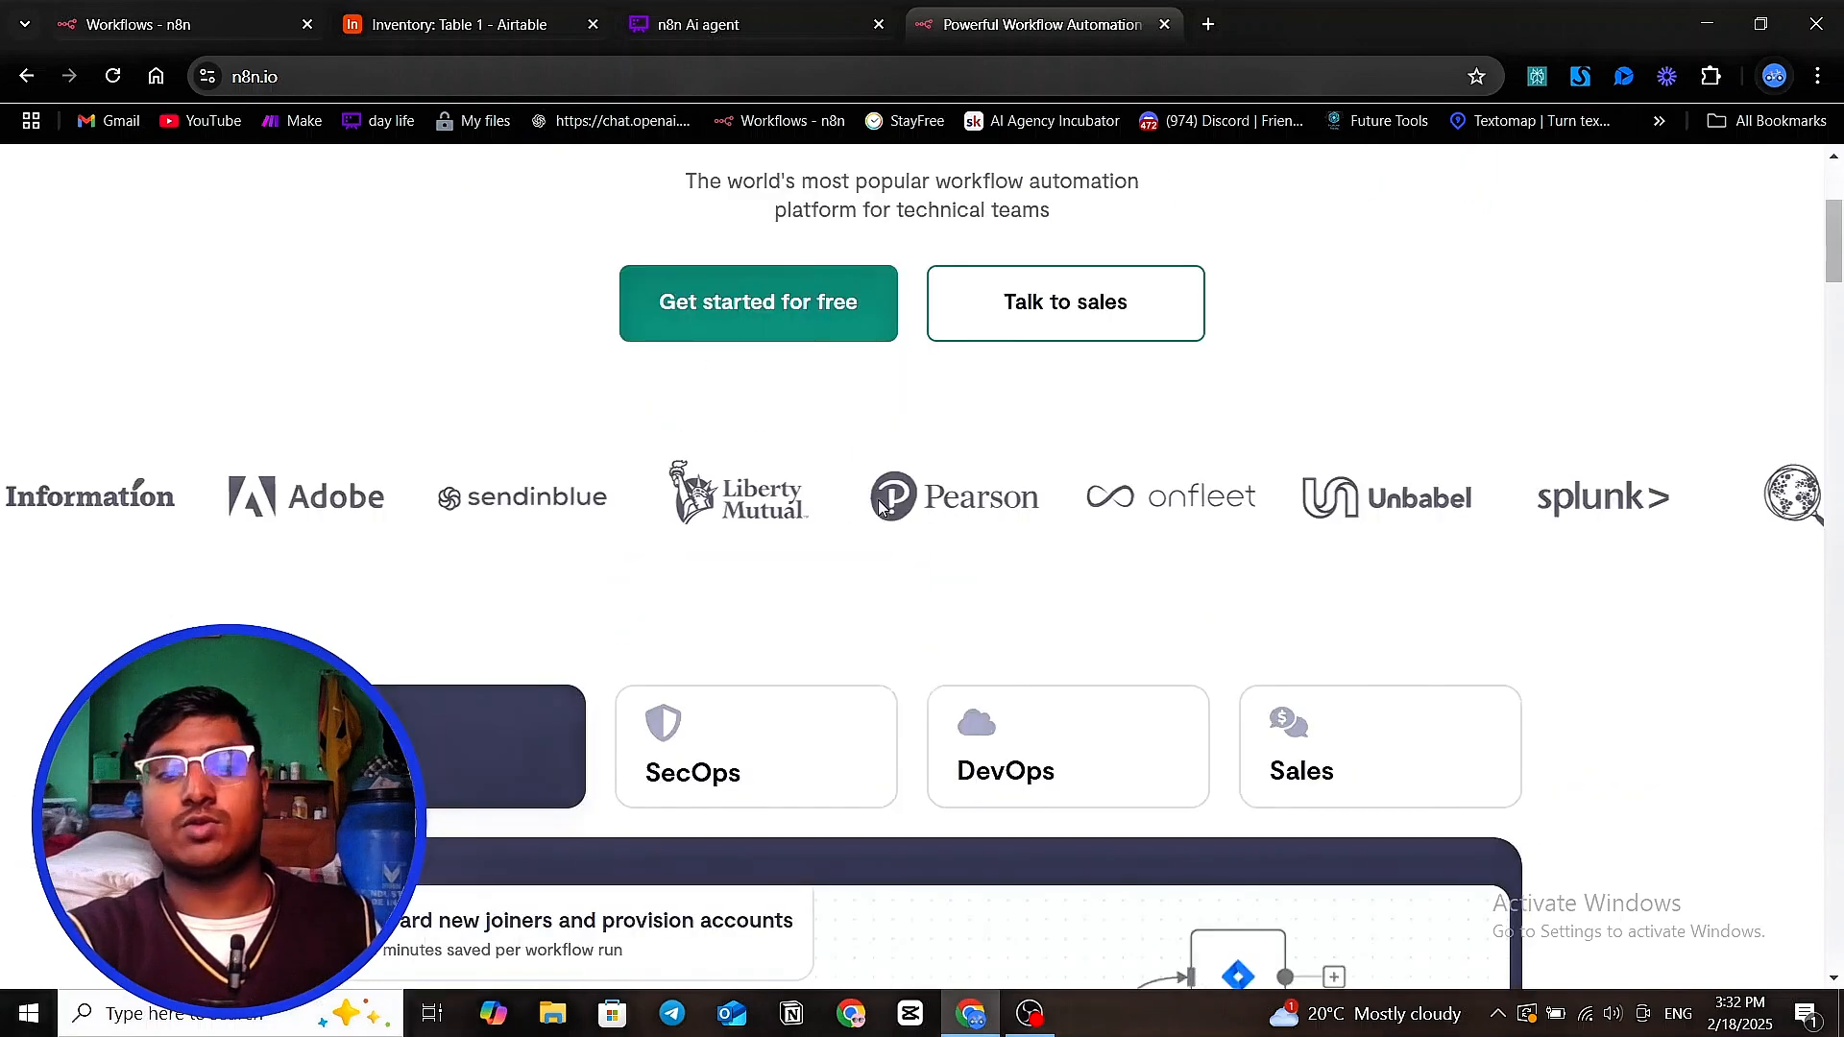
scroll(871, 526, "up", 10)
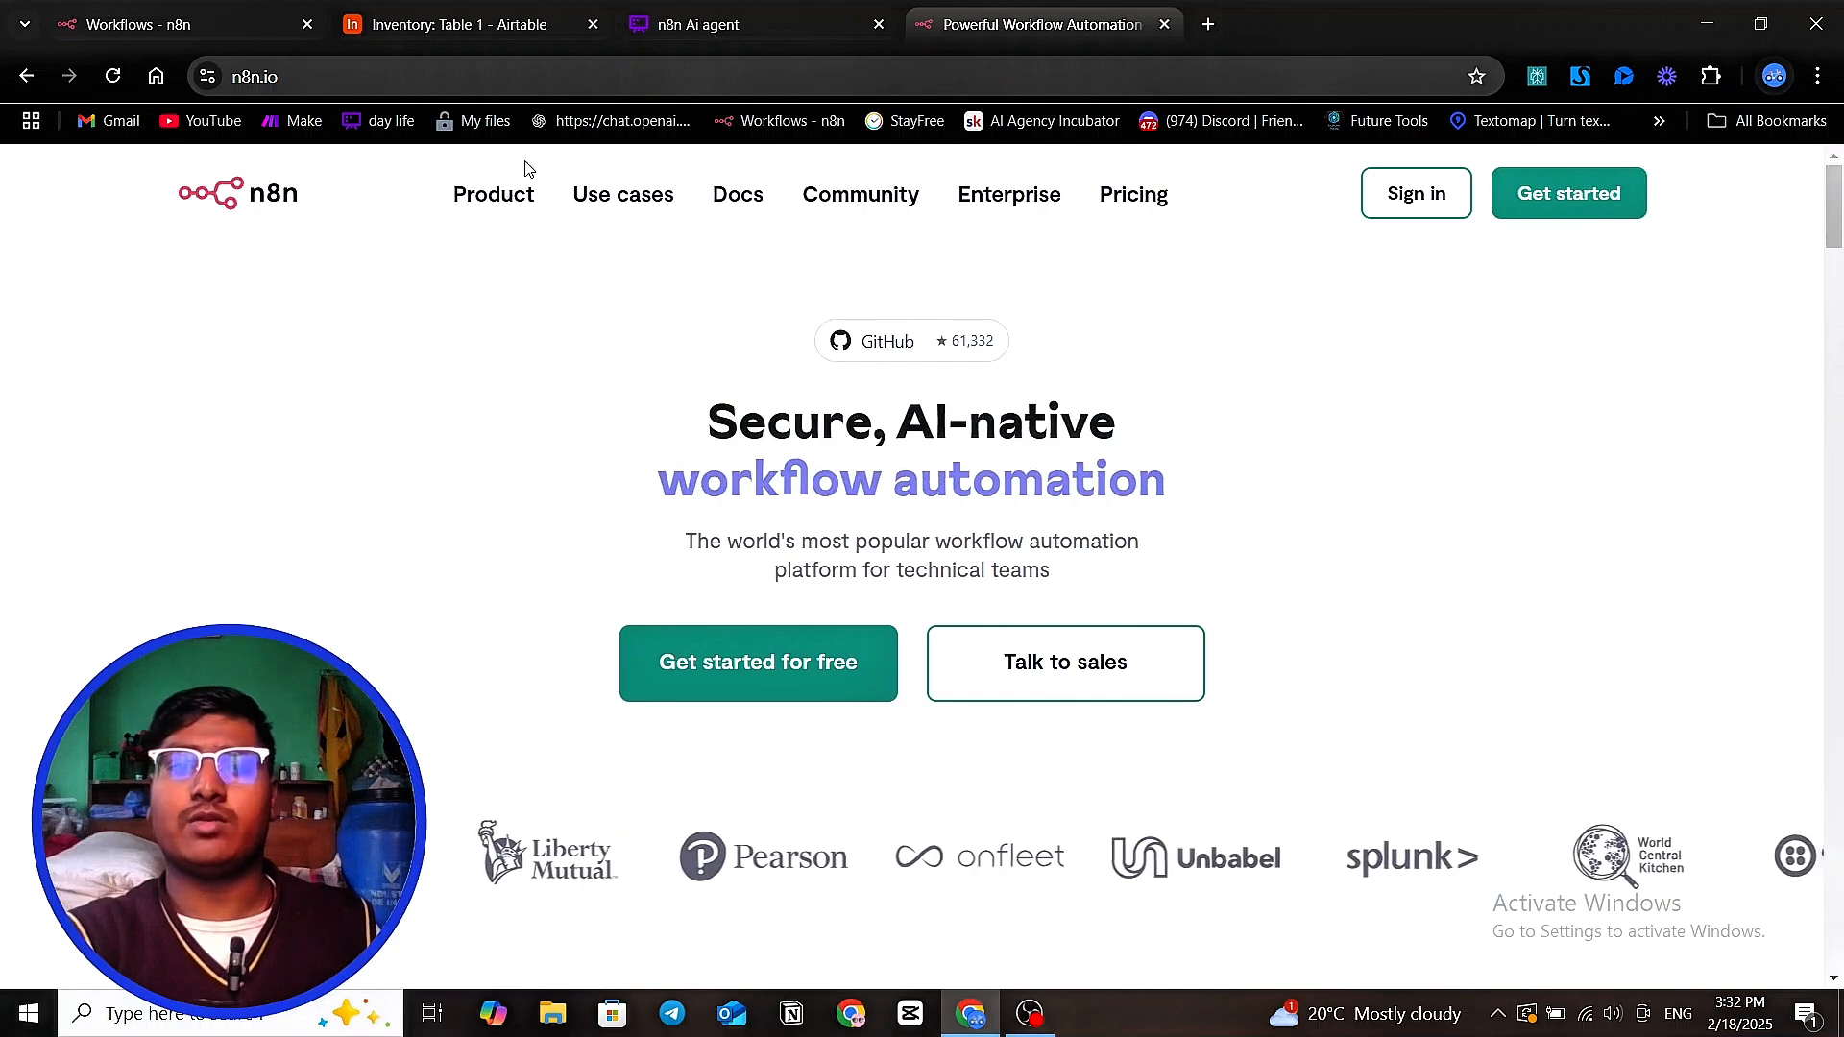
mouse_move(759, 206)
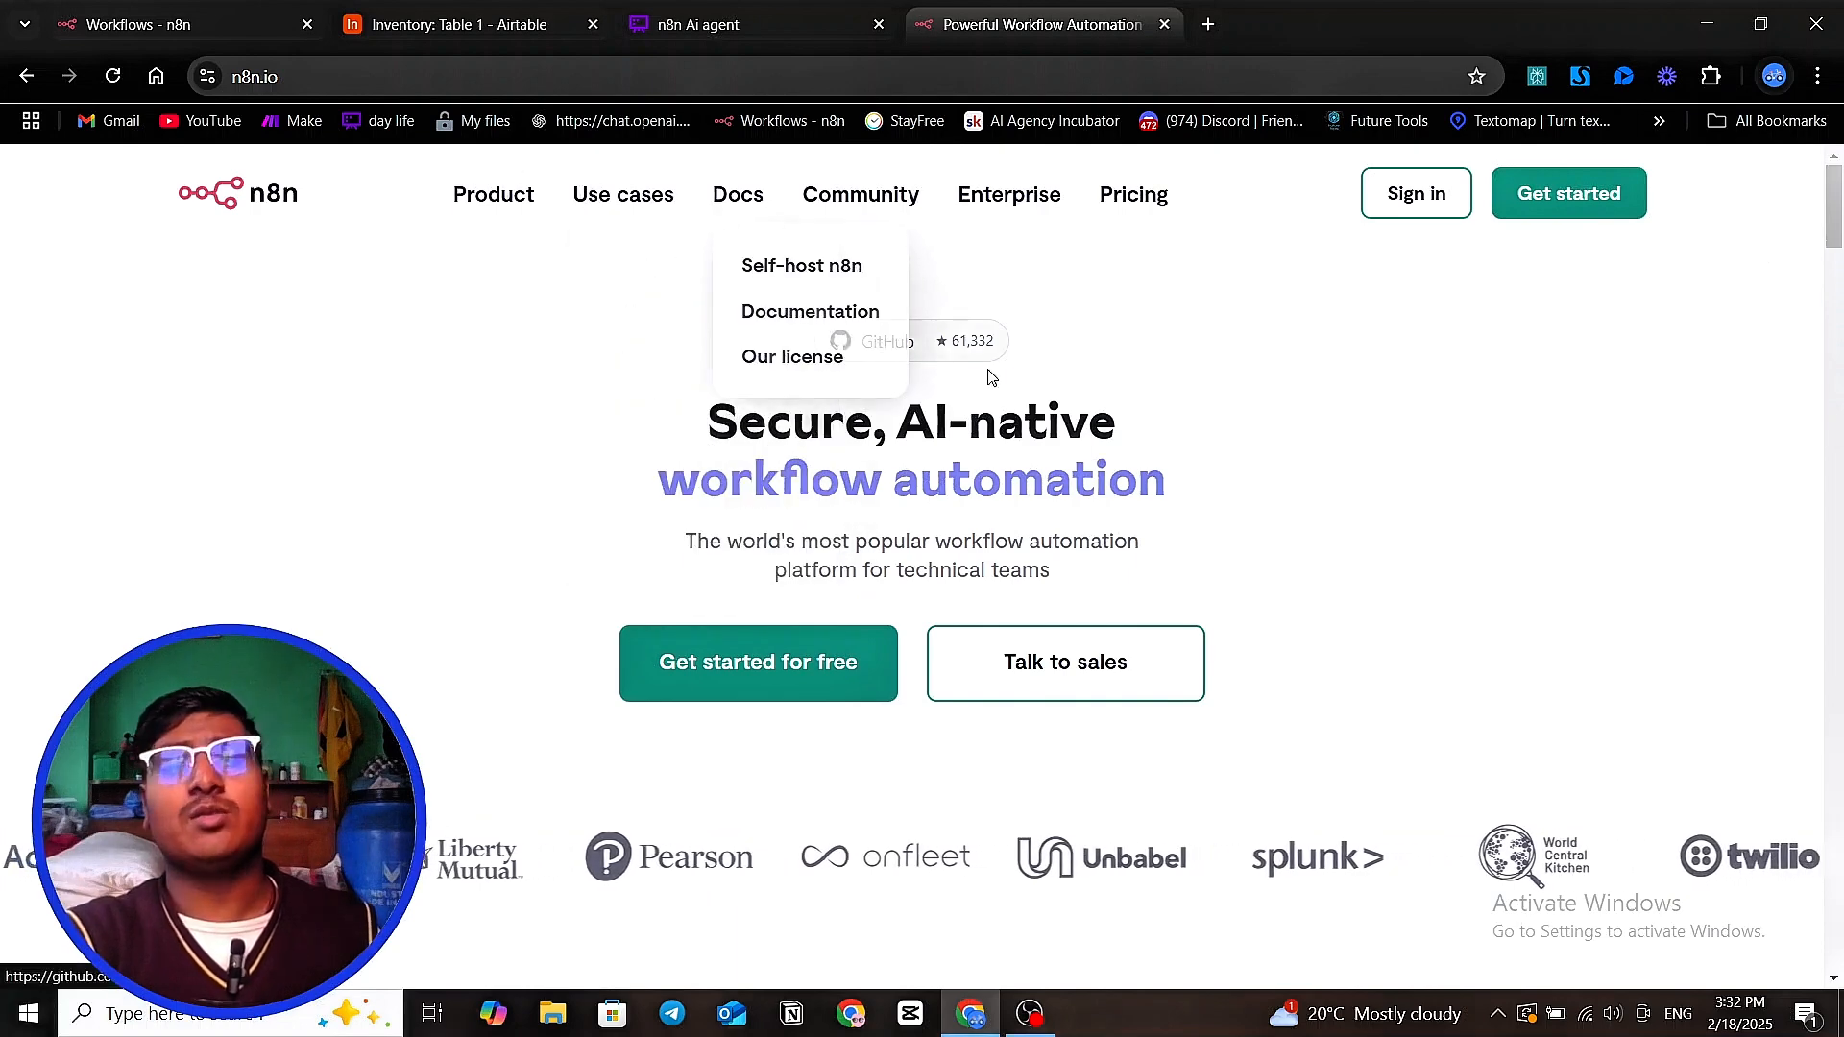
scroll(1025, 449, "down", 2)
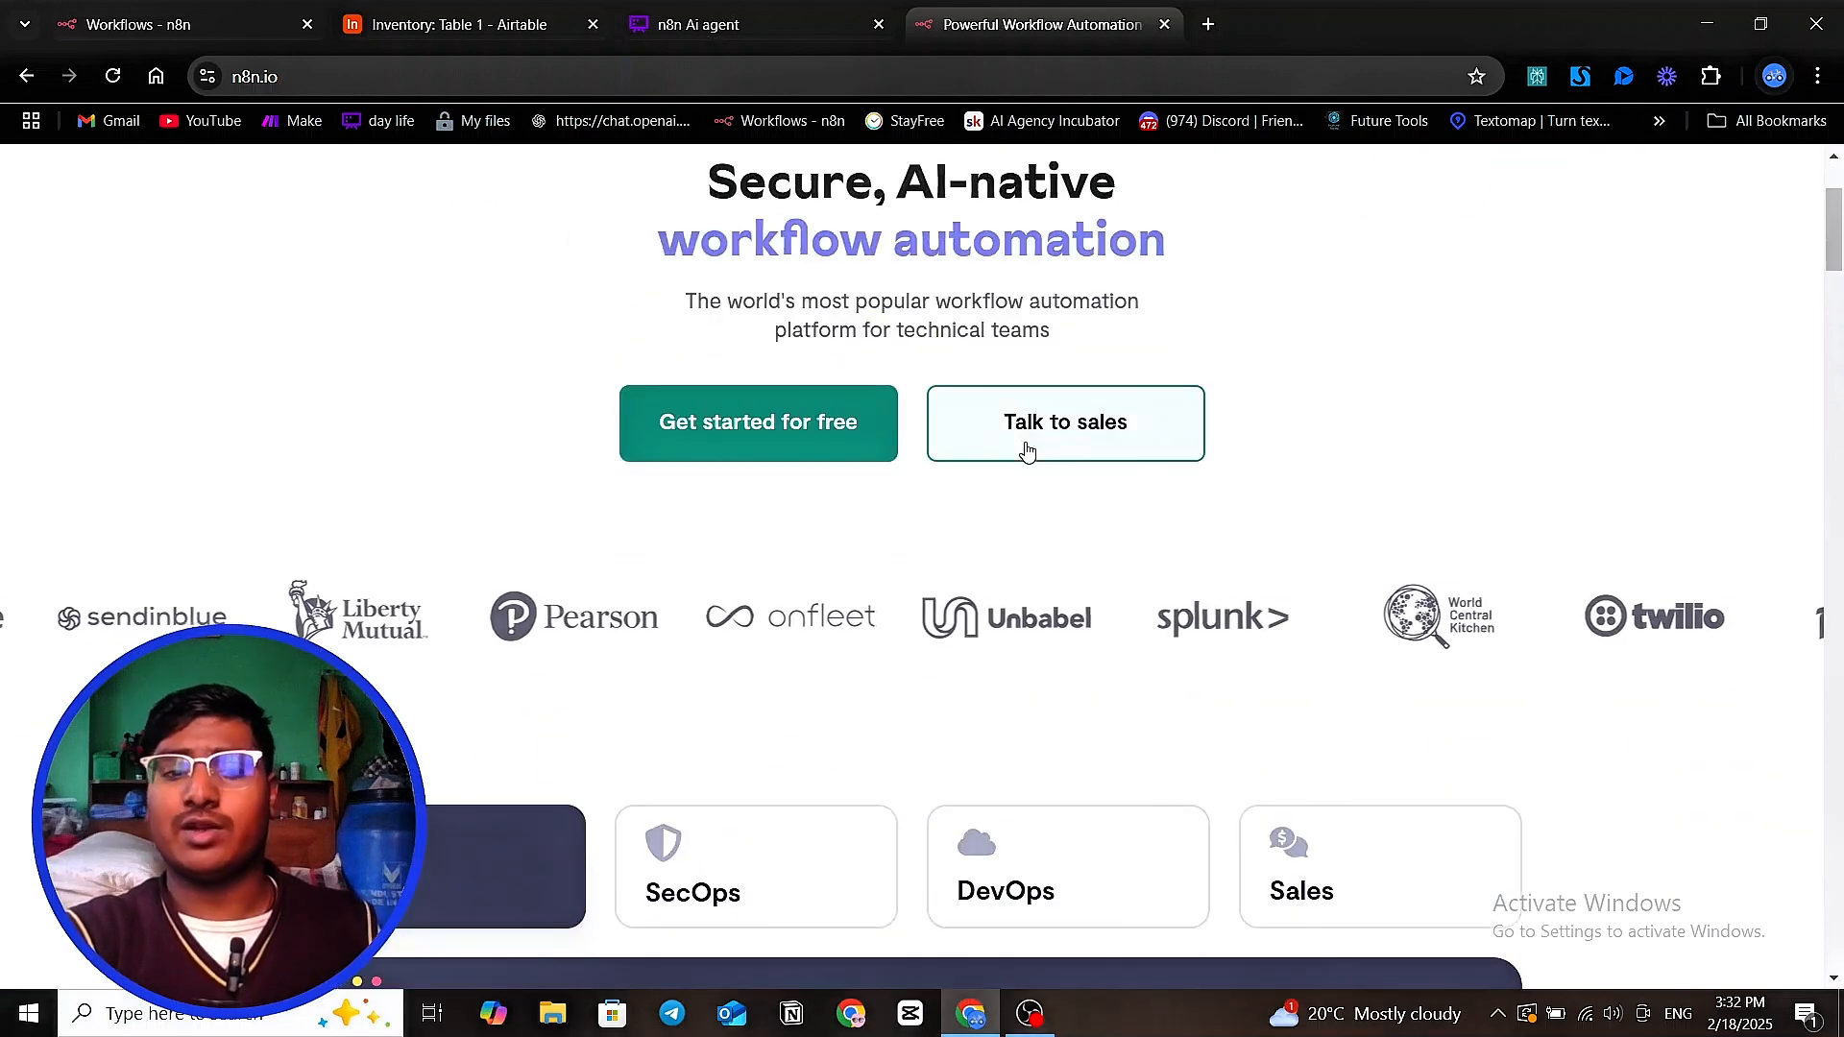
scroll(1026, 449, "down", 6)
scroll(1023, 451, "down", 2)
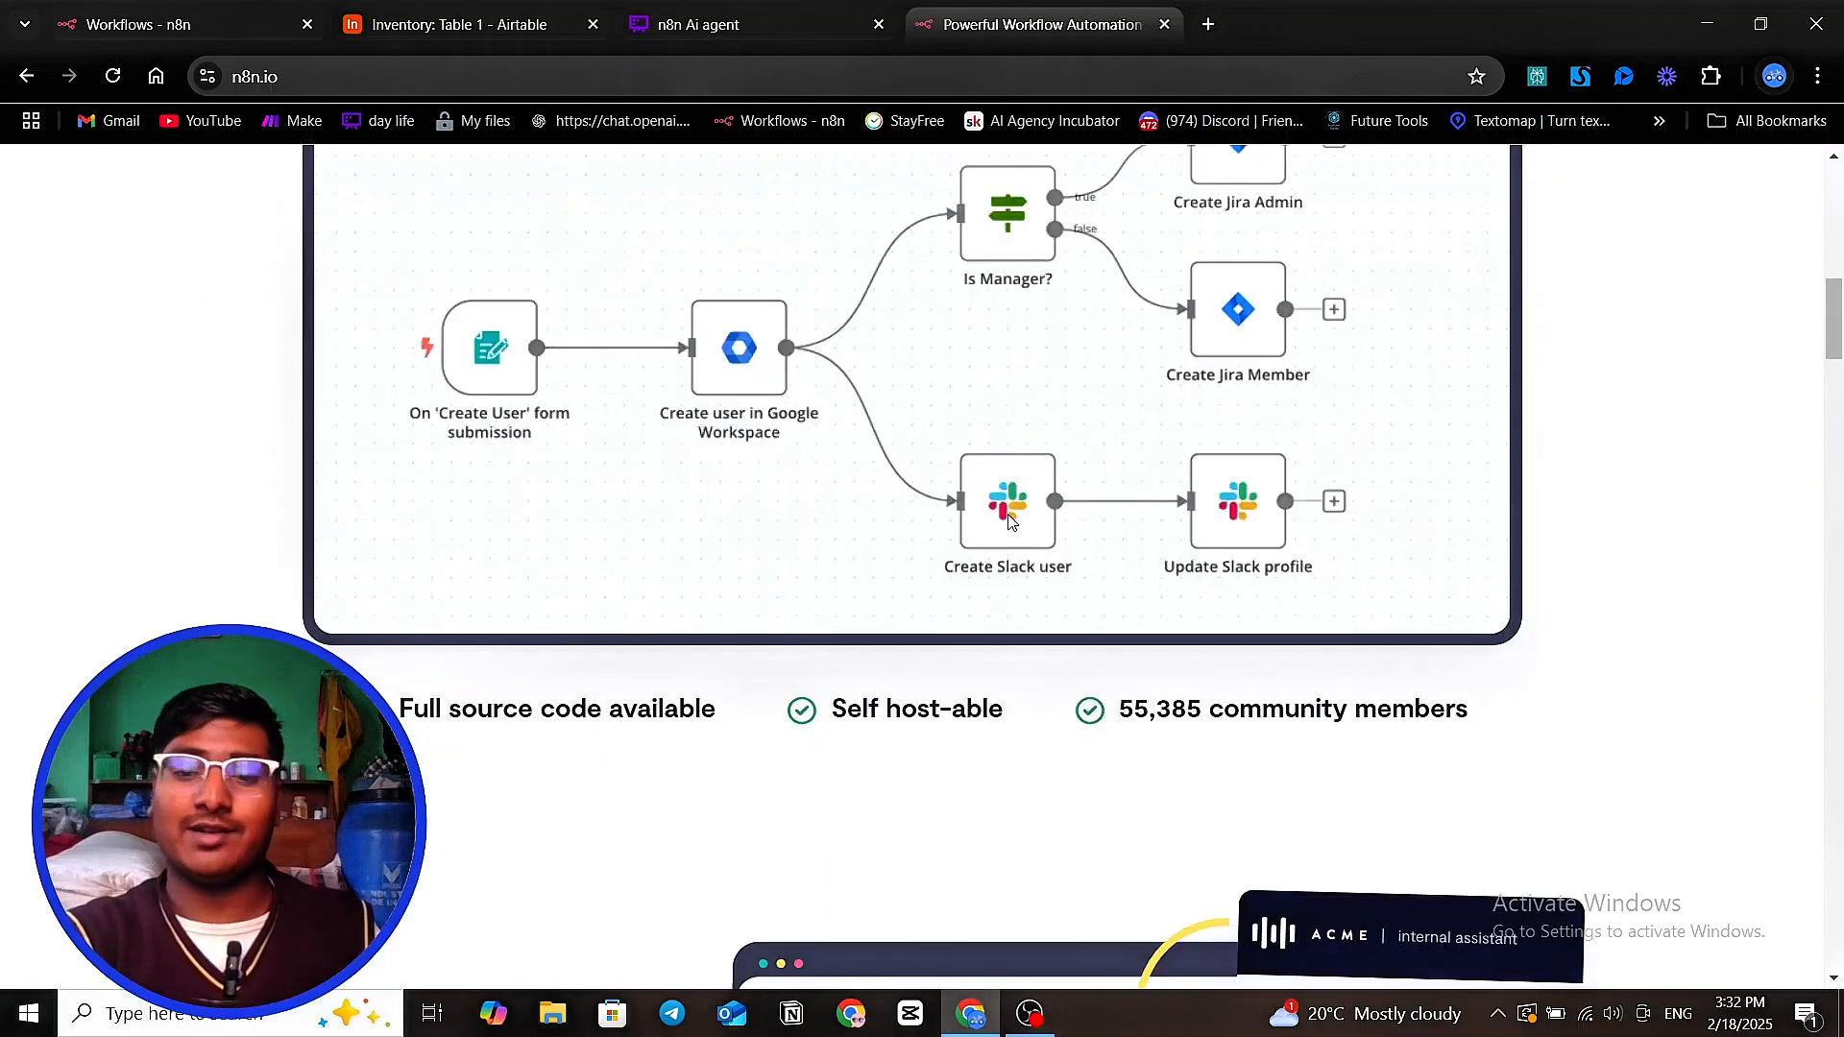
scroll(1008, 522, "up", 10)
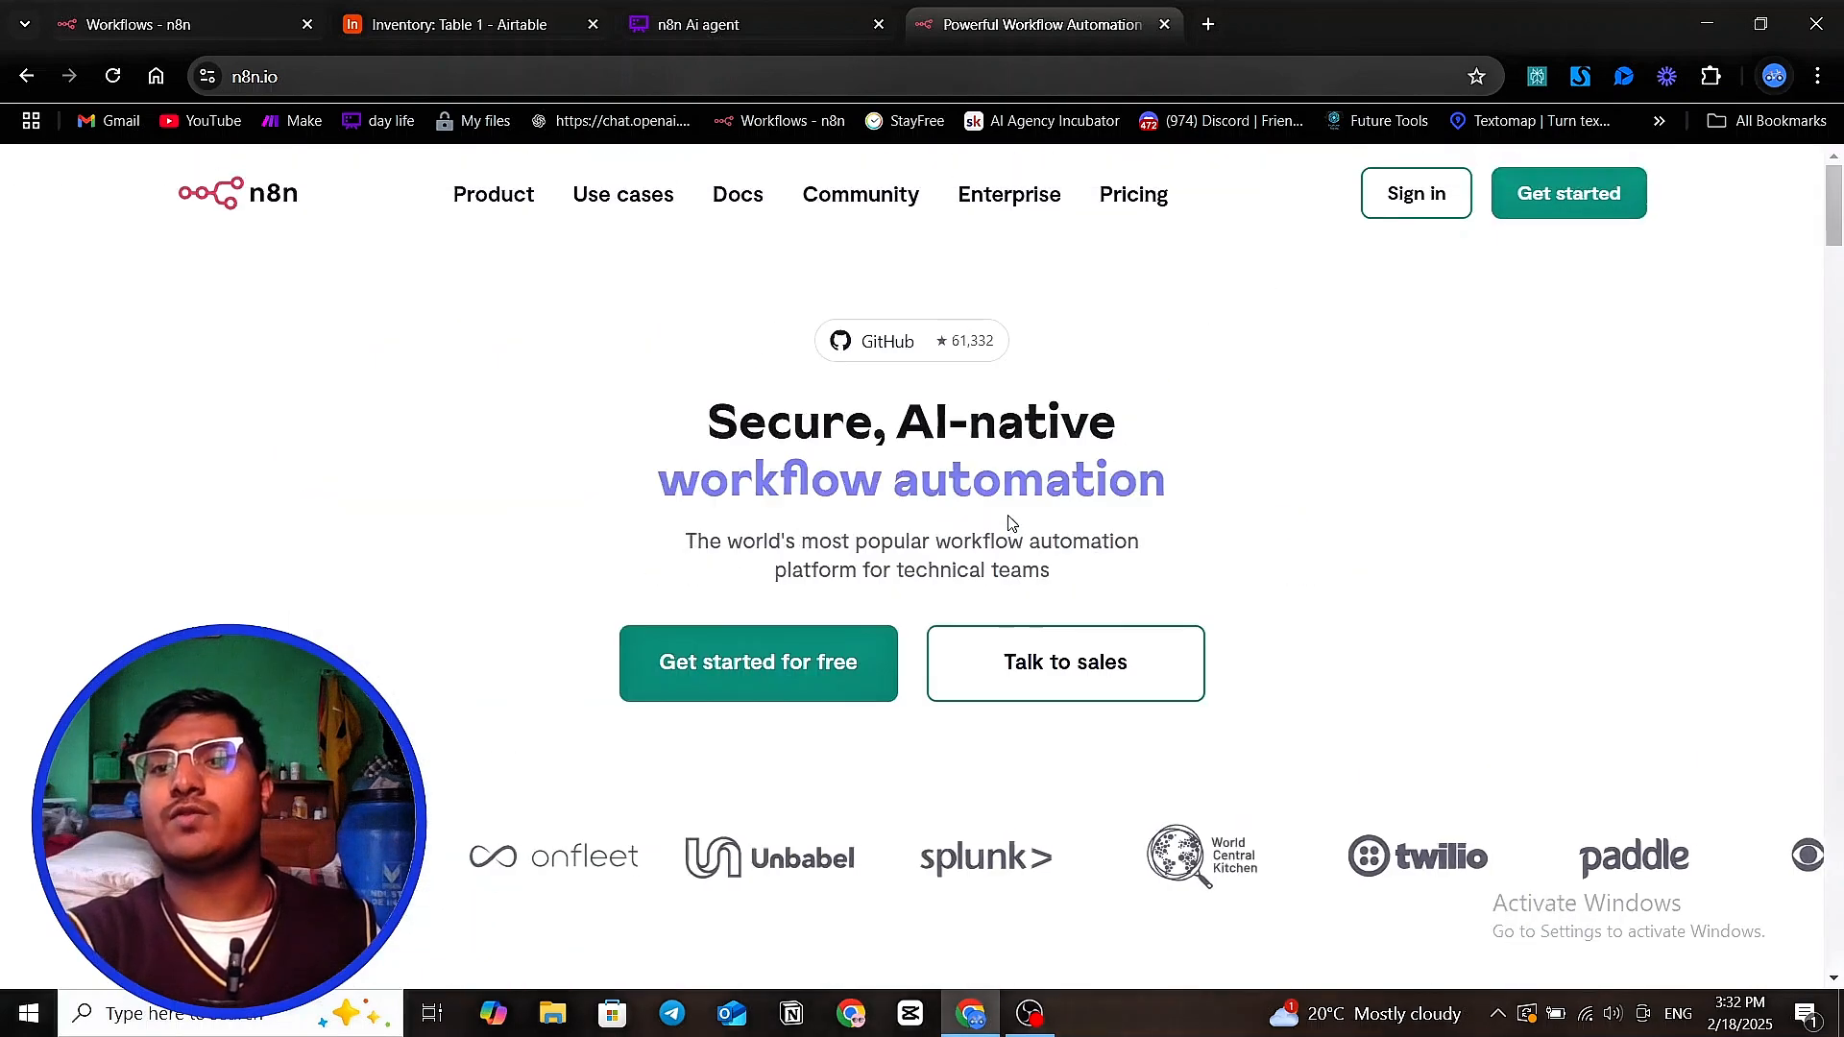
Open the n8n cloud dashboard through the site's sign-in, close it and return to the open Workflows page
left_click(1397, 200)
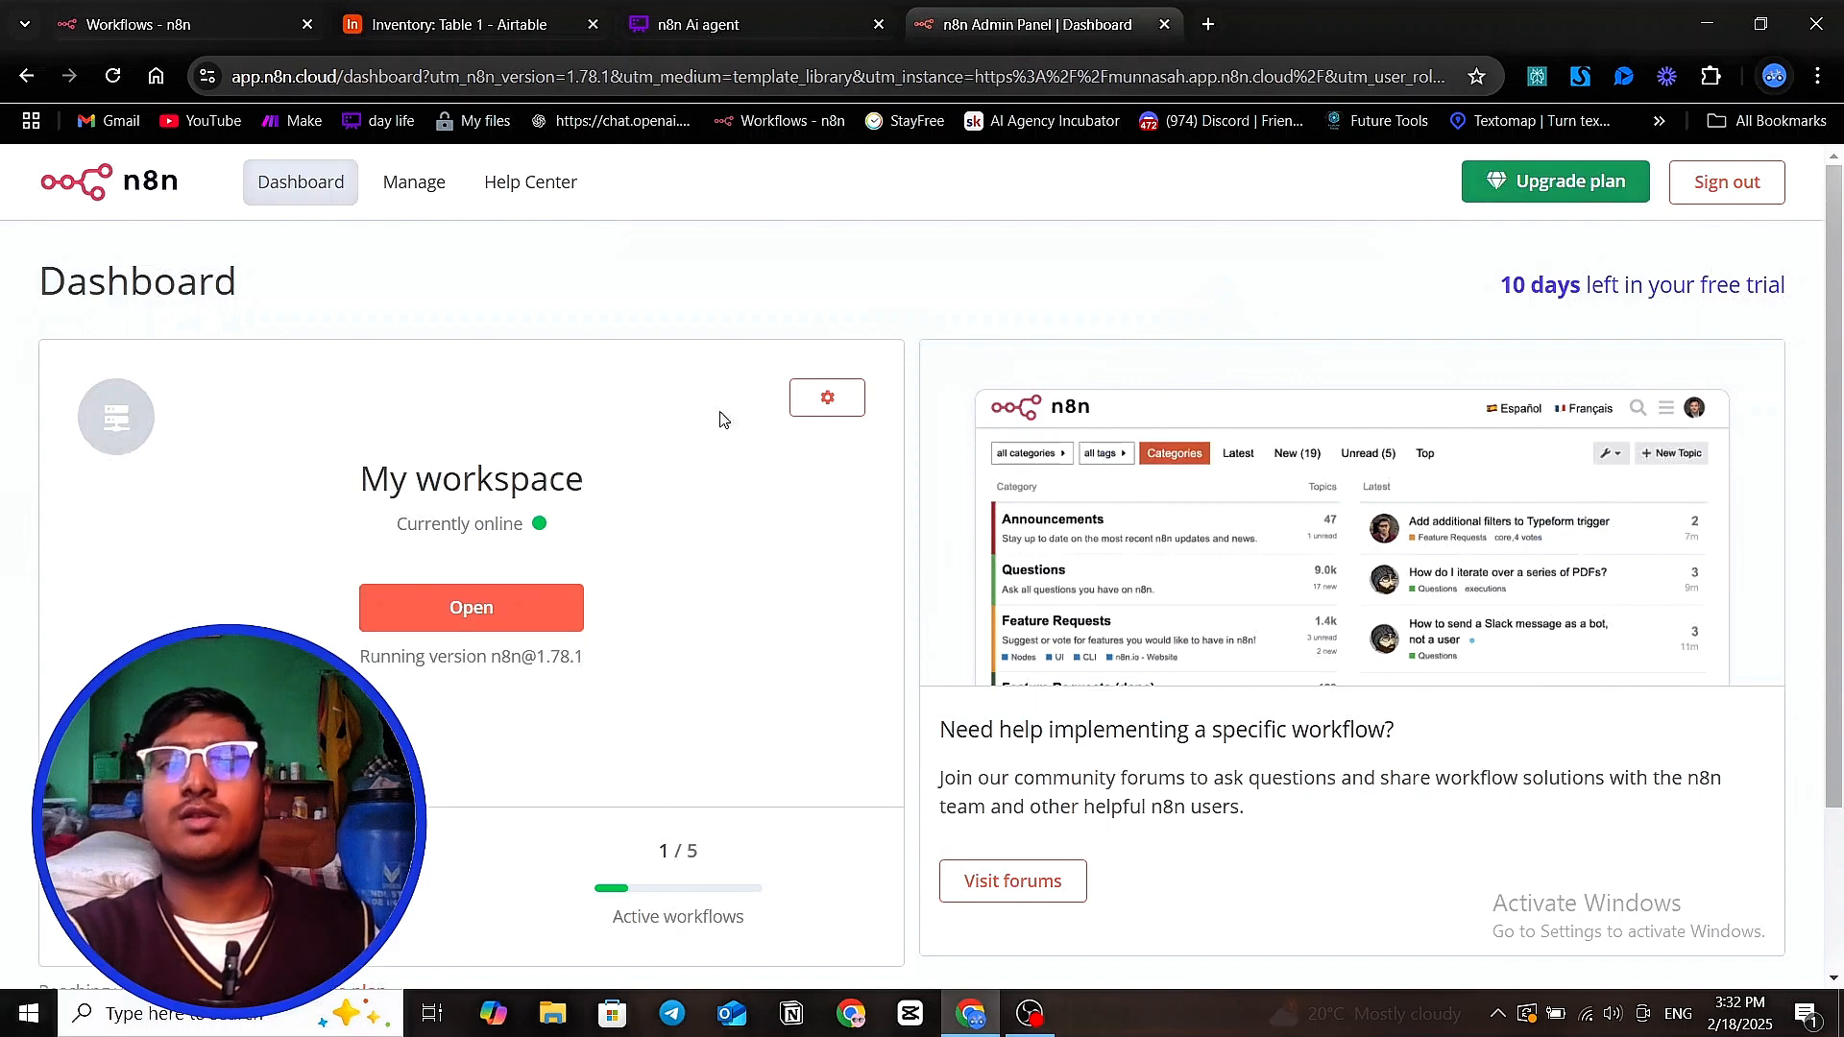
left_click(1165, 24)
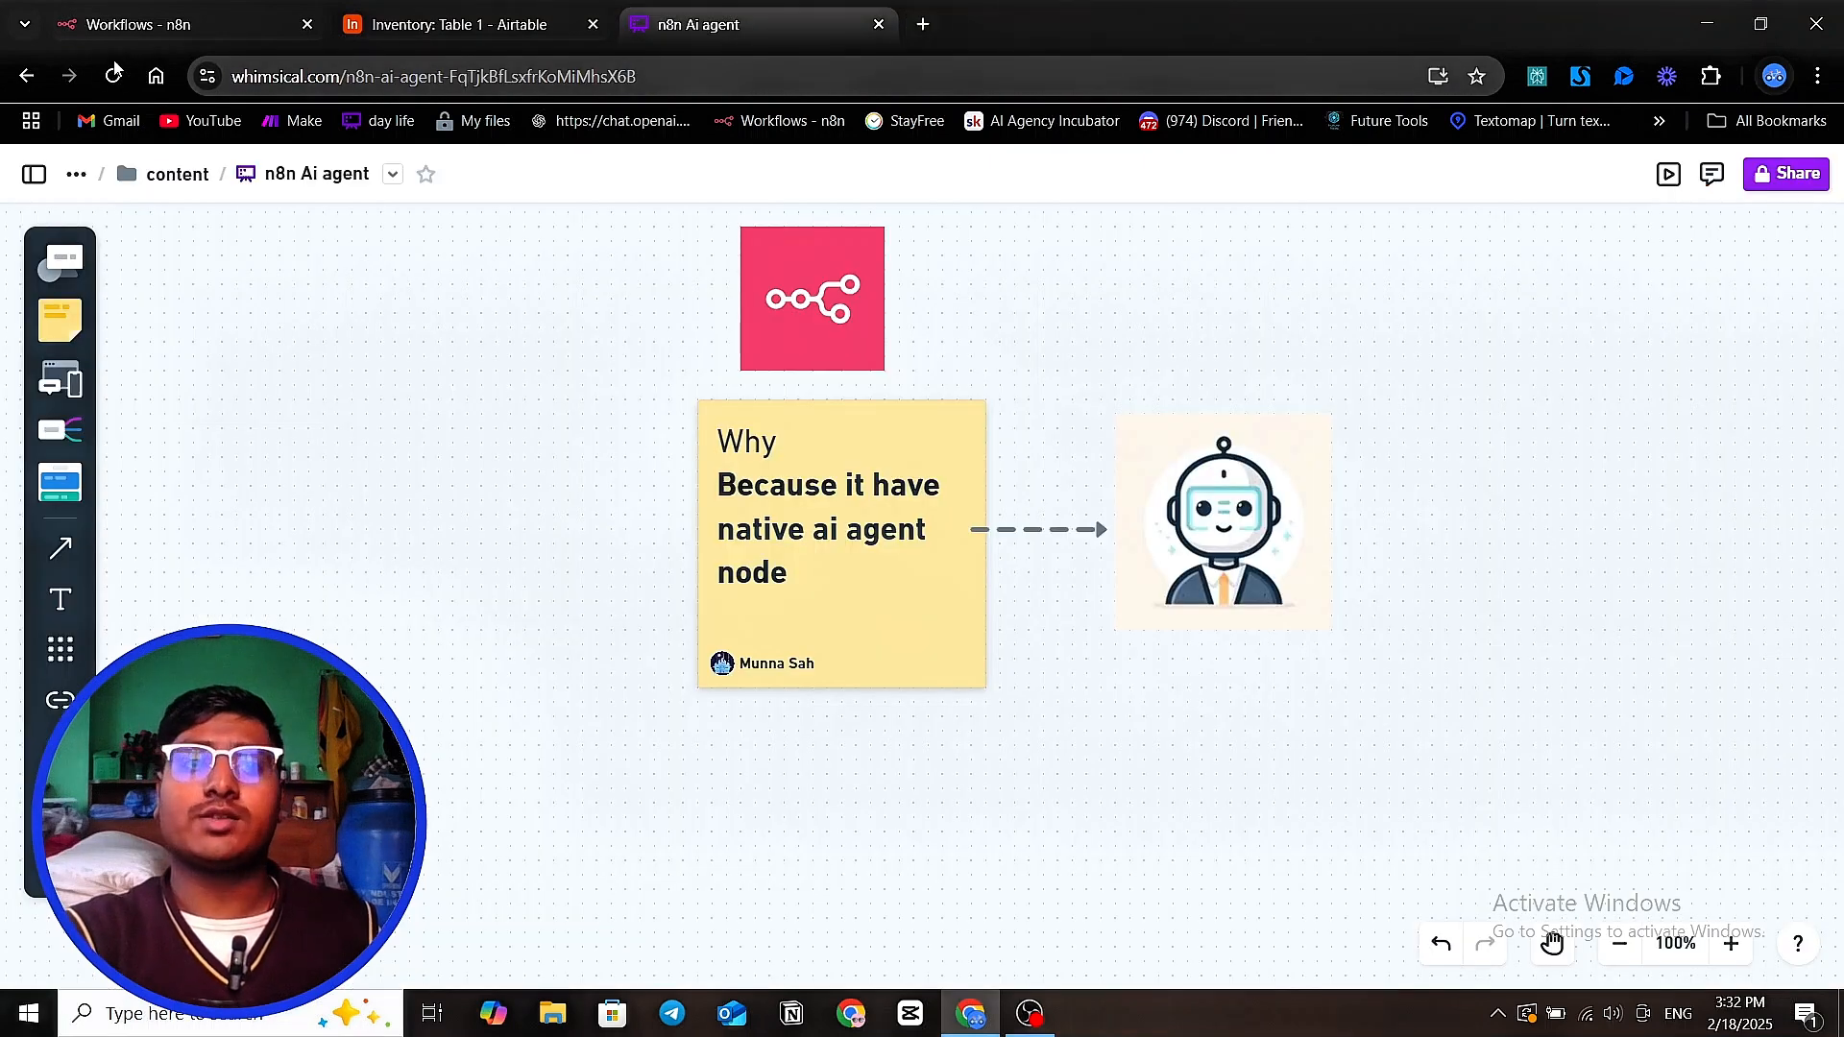
left_click(135, 26)
Look through the workflow list and examine the options for creating a new workflow, credential or project
scroll(782, 452, "down", 3)
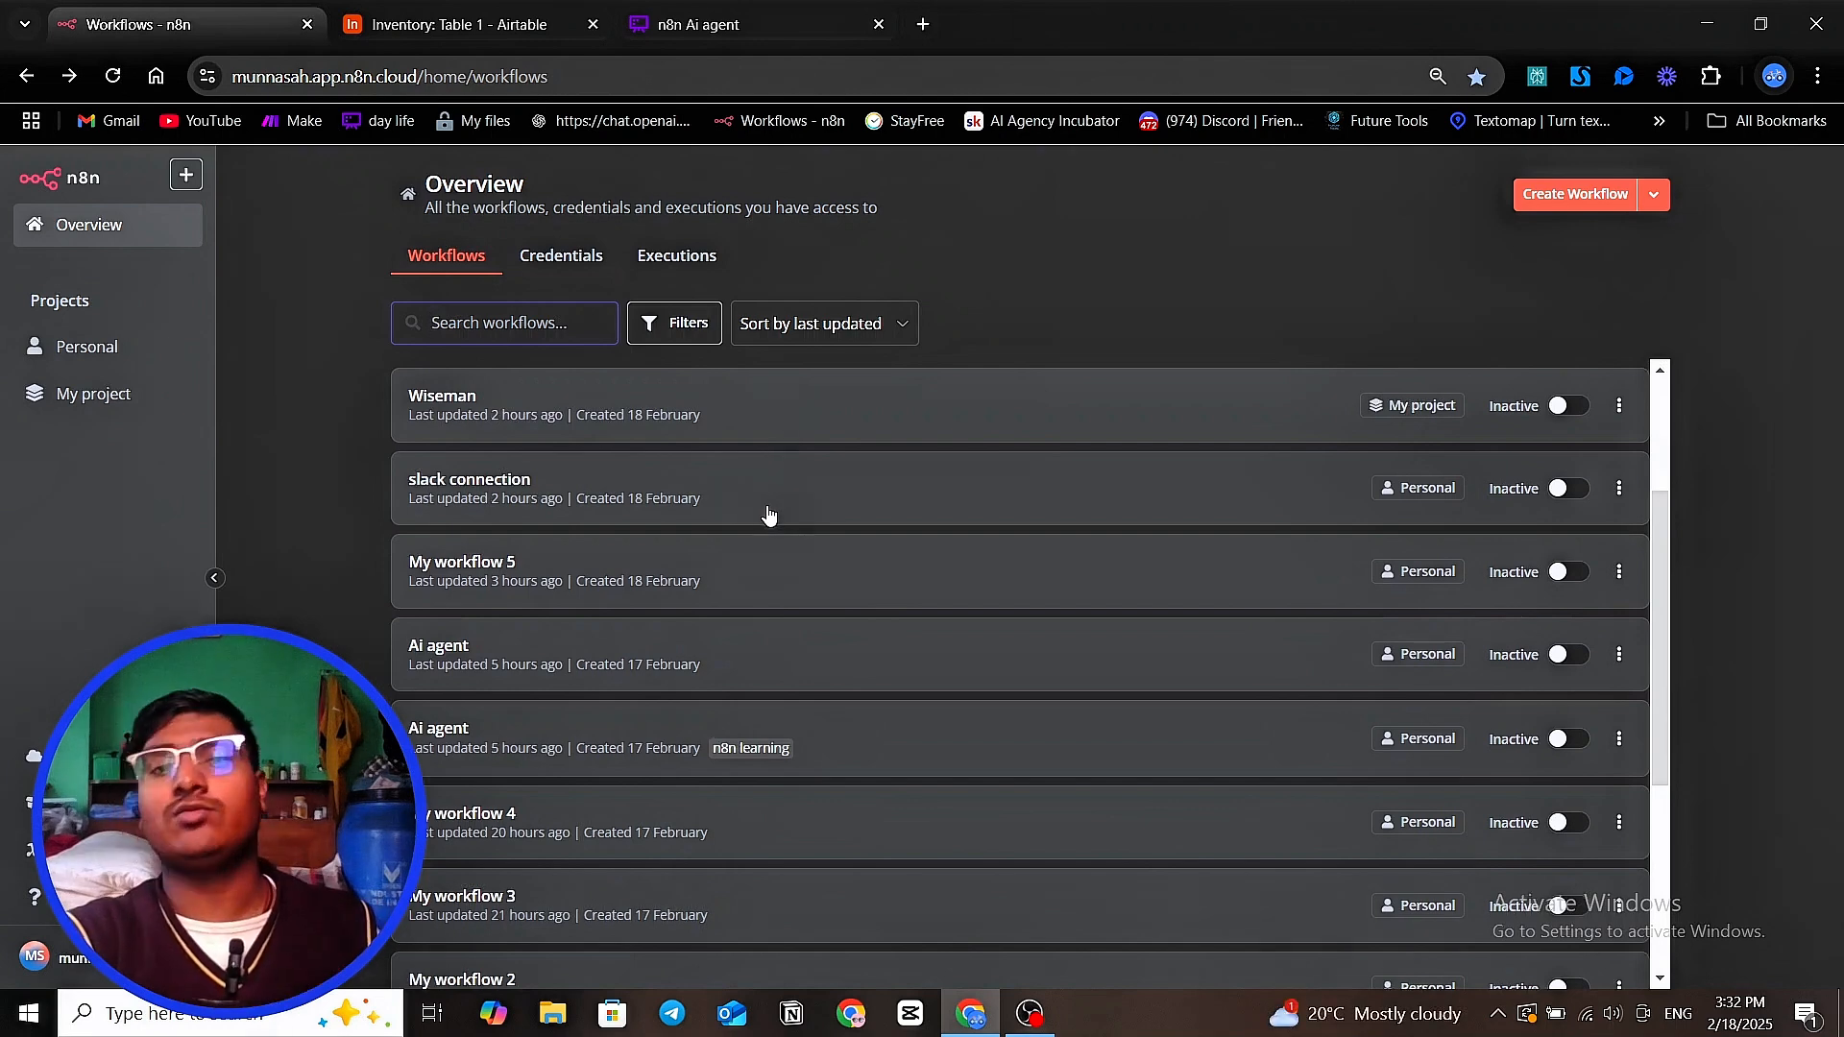
scroll(769, 524, "down", 3)
scroll(771, 549, "down", 2)
scroll(773, 557, "up", 8)
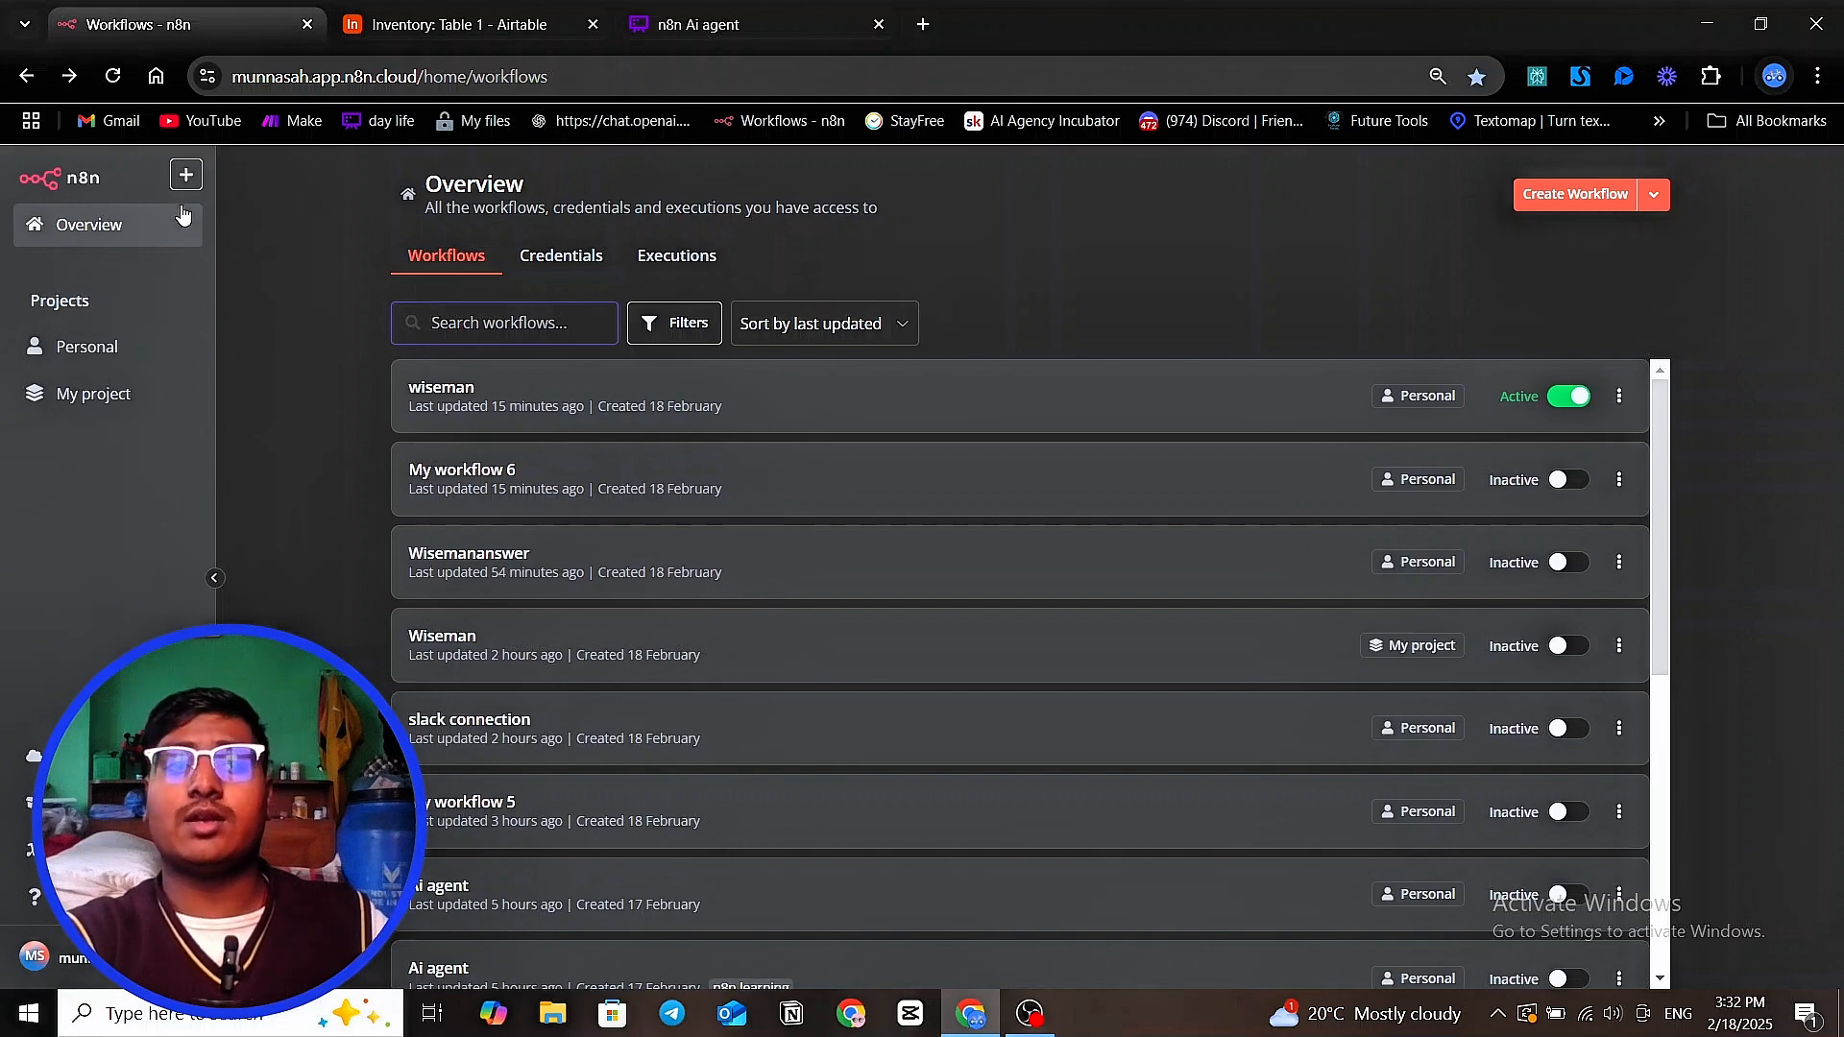
left_click(186, 174)
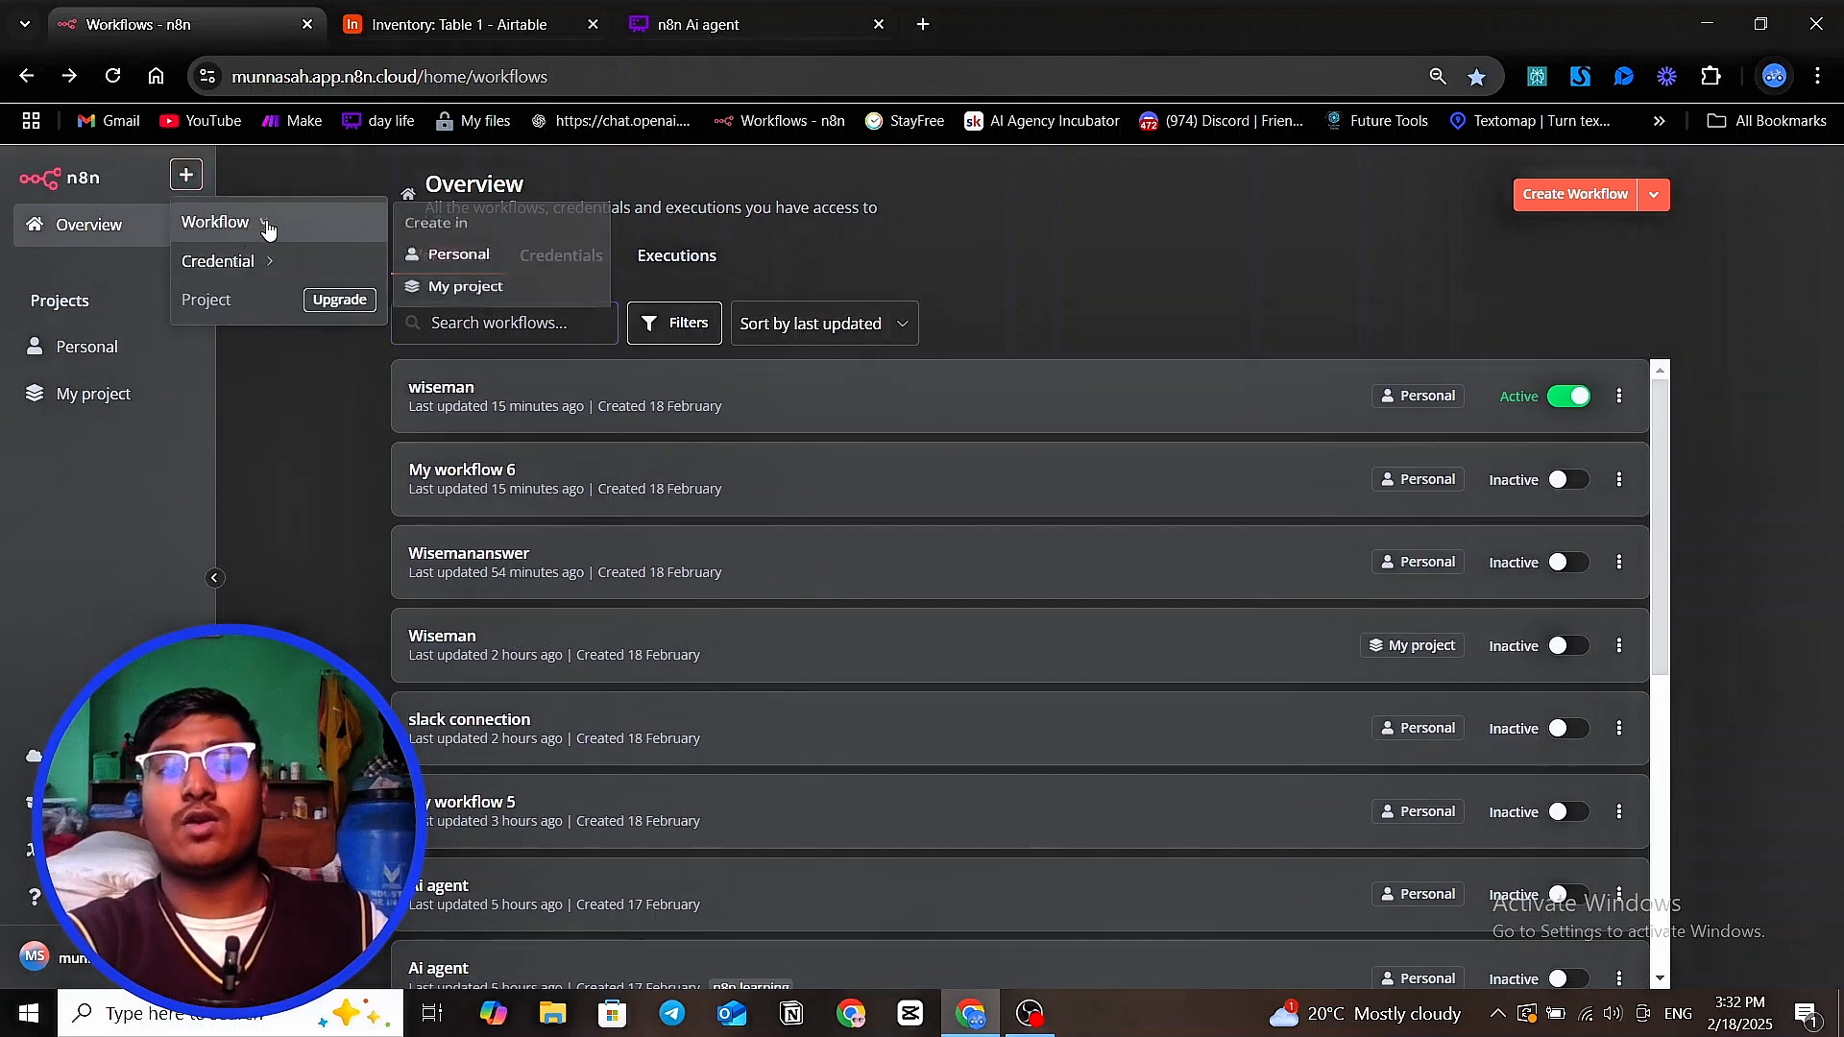
left_click(273, 387)
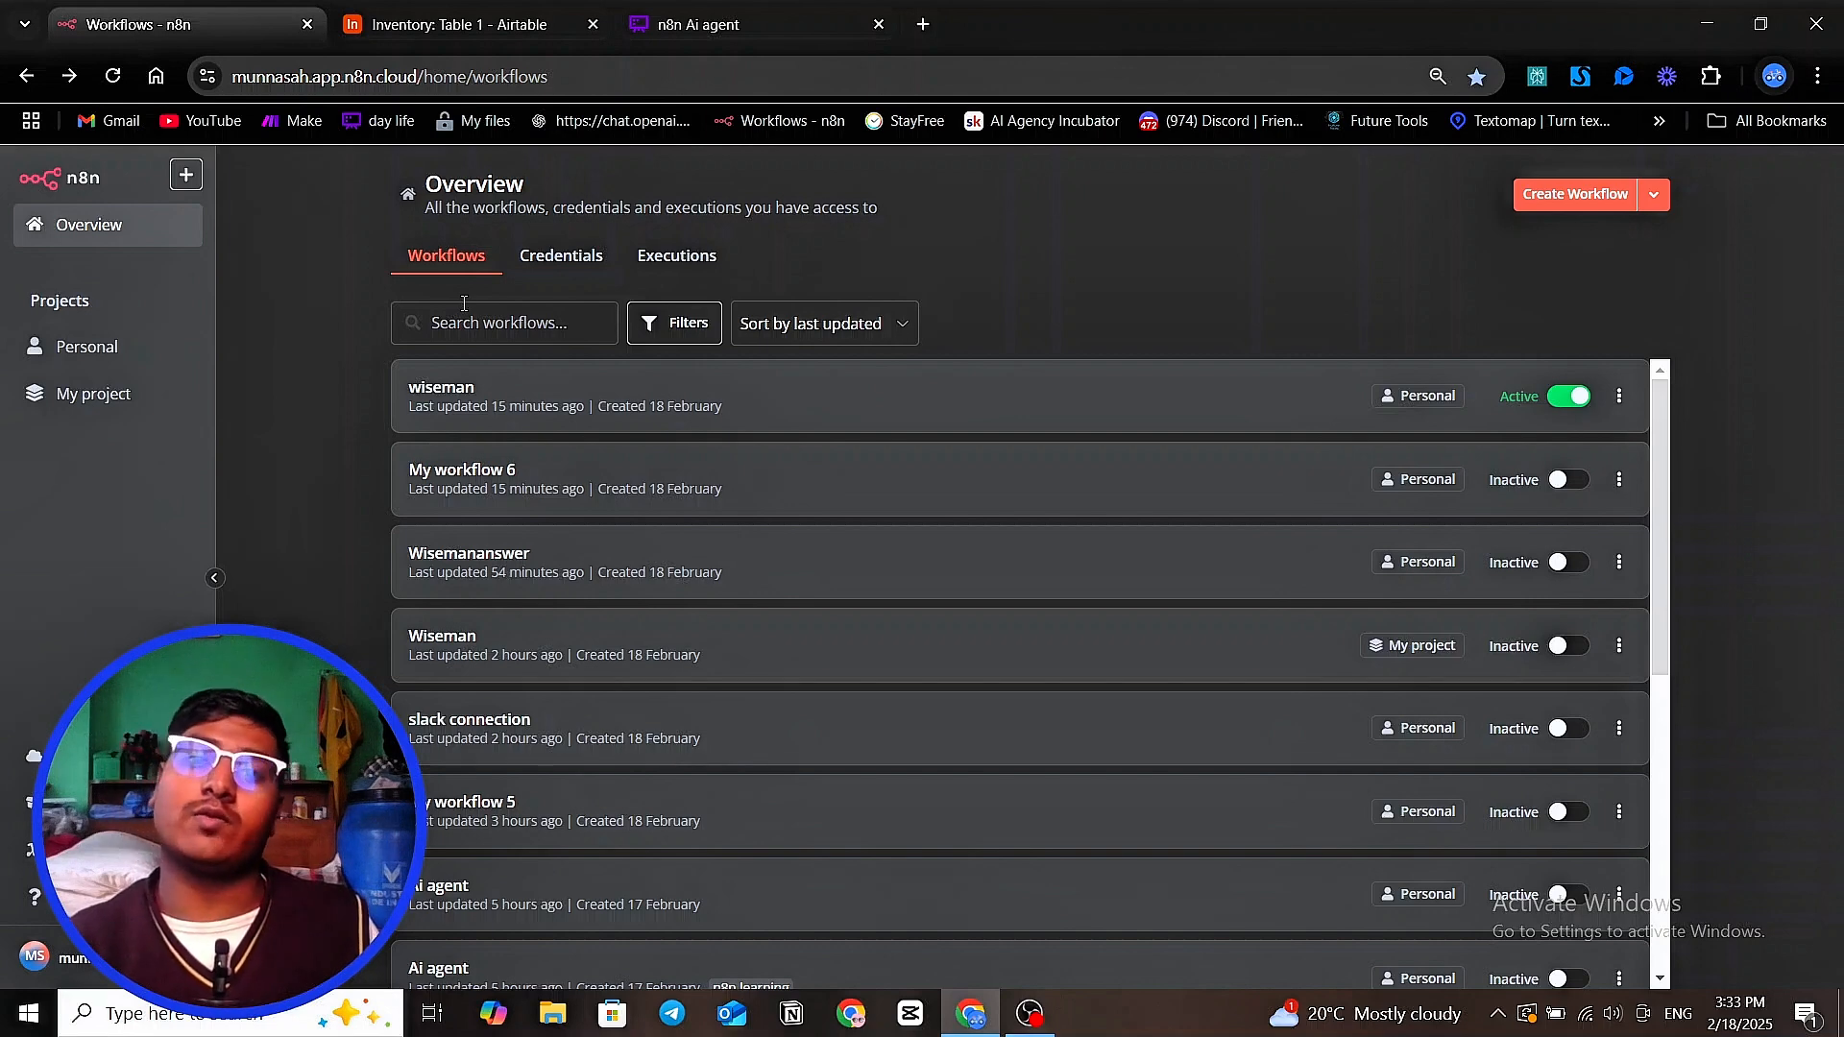
Review the overview's Credentials and Executions lists, and return to the Workflows list to look through it
left_click(562, 270)
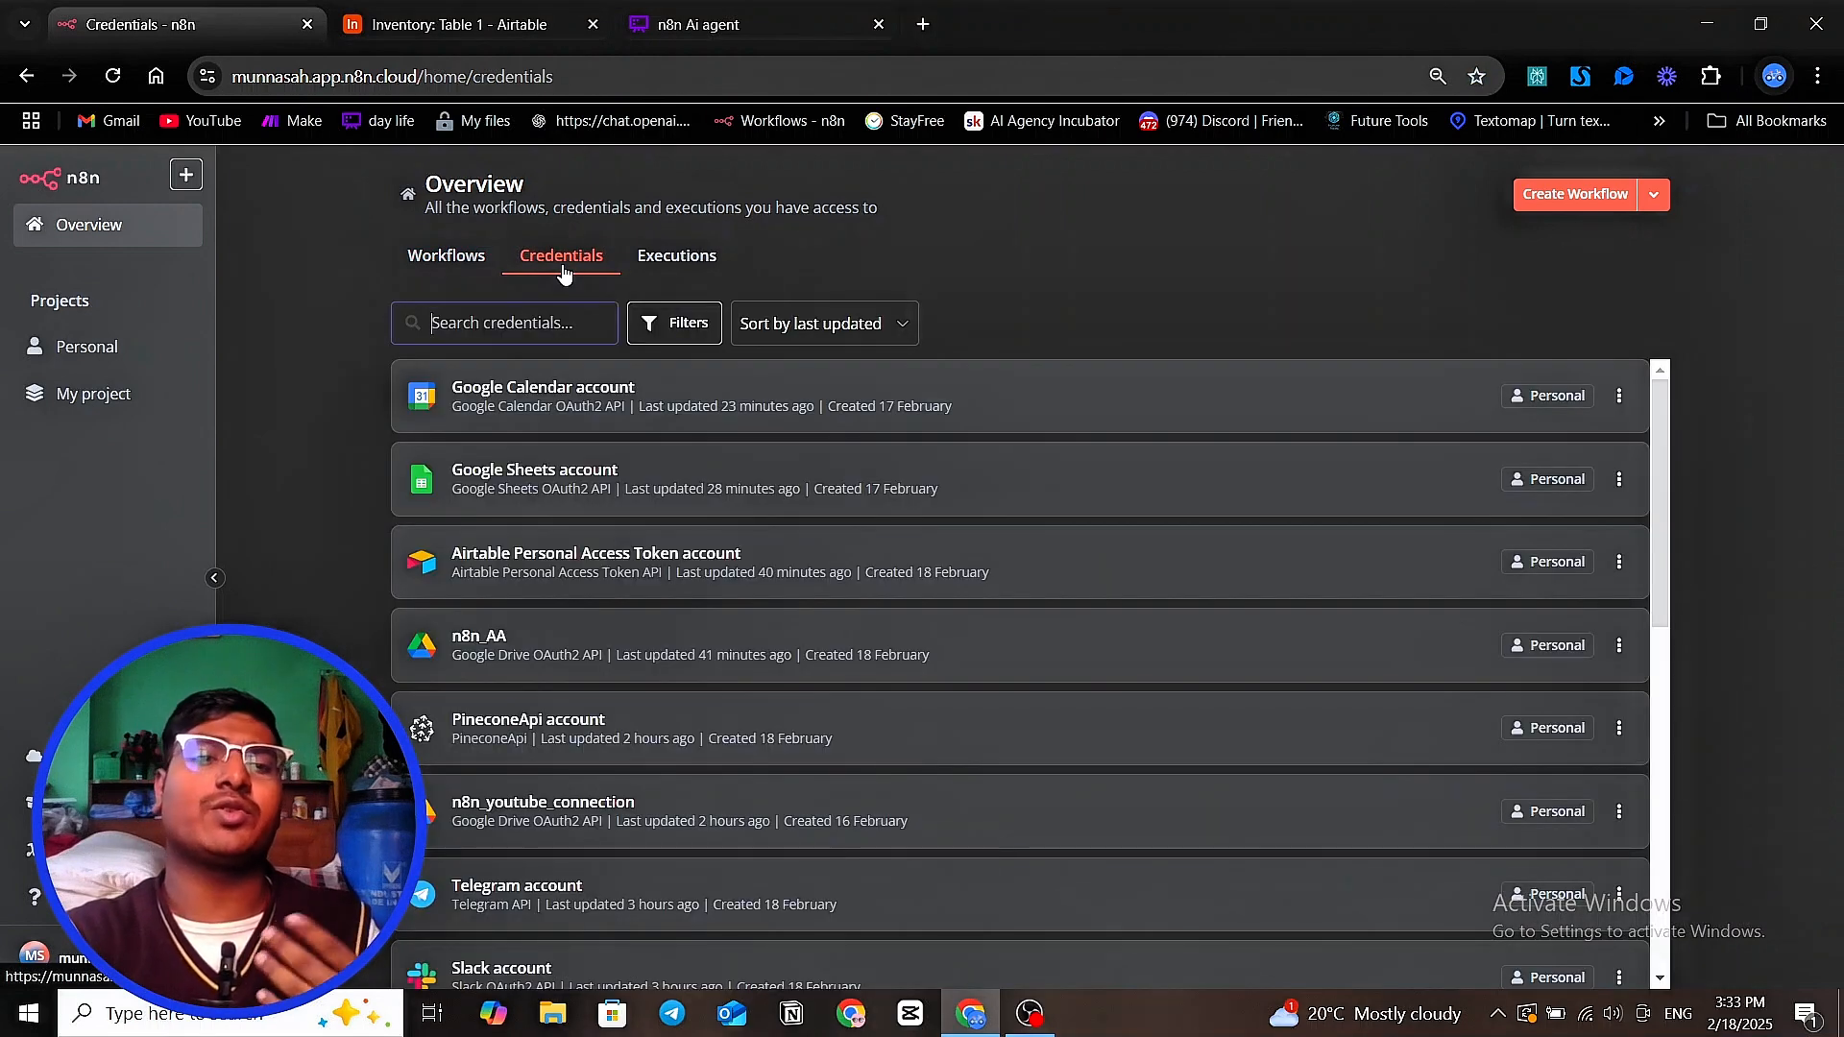
left_click(670, 259)
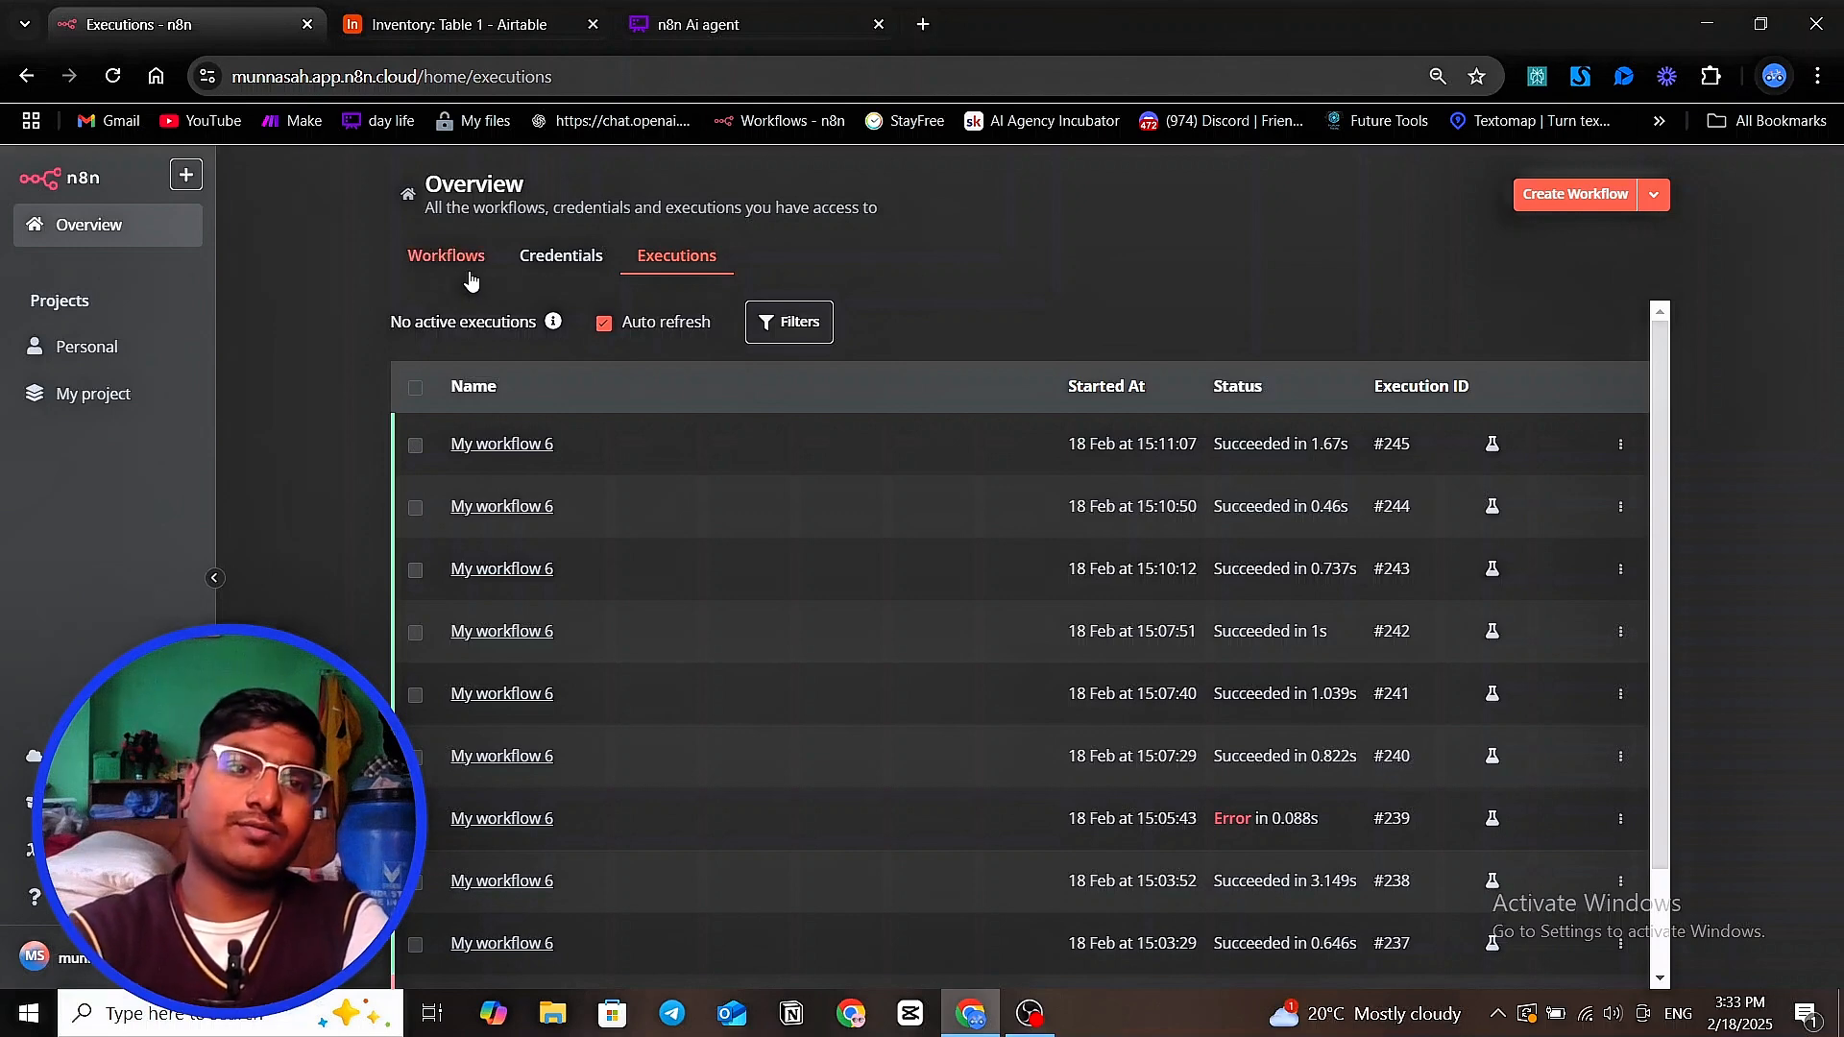
left_click(422, 259)
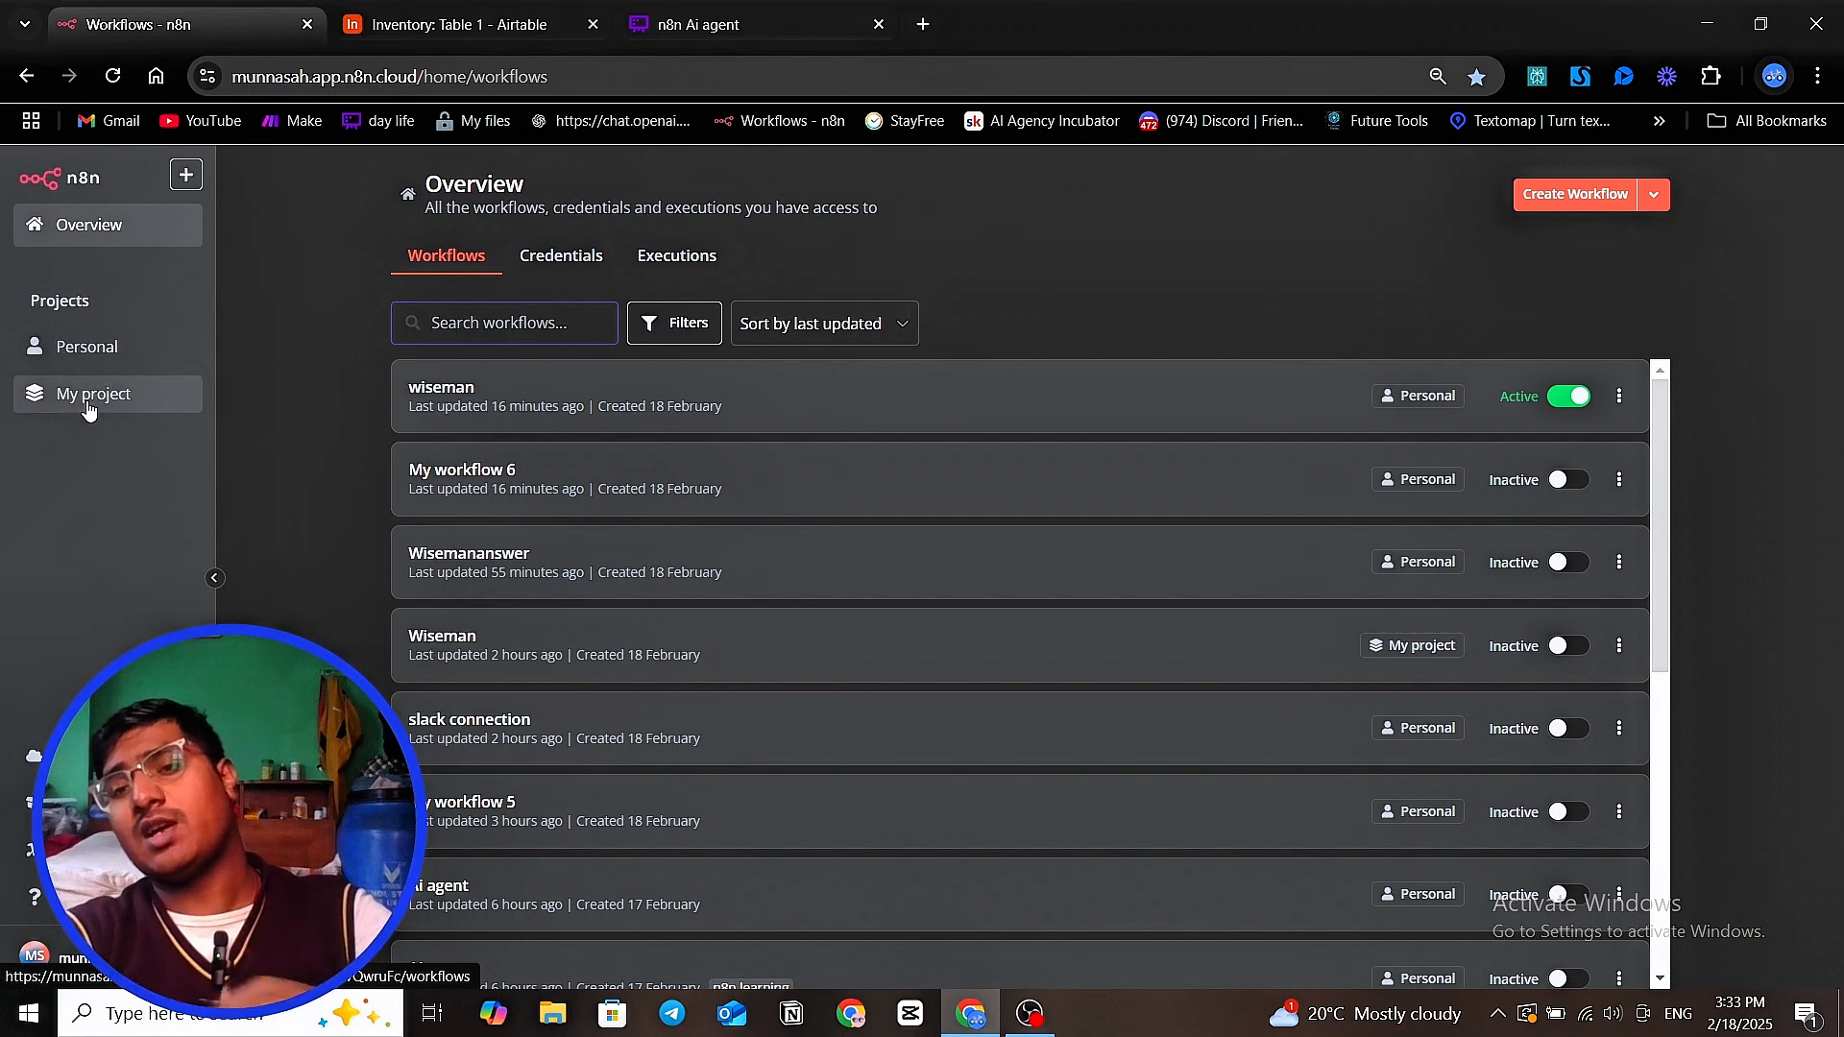
scroll(578, 602, "down", 3)
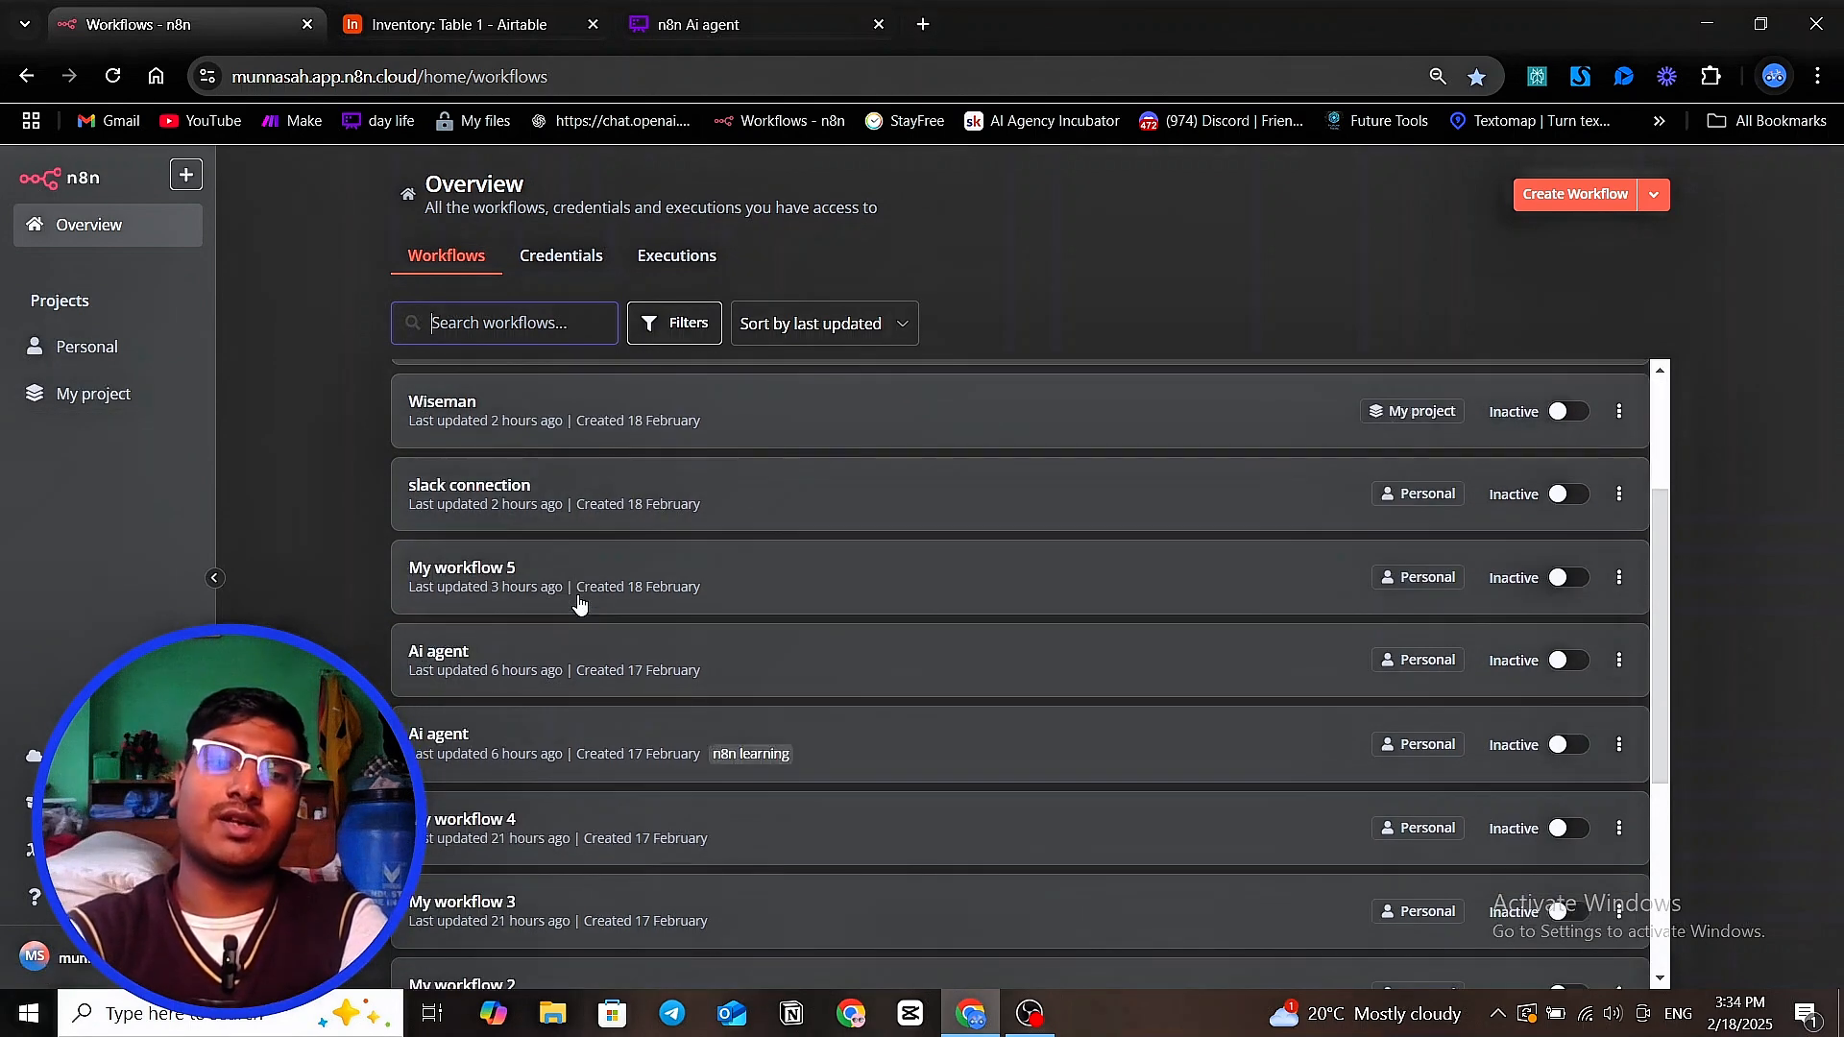
scroll(578, 605, "down", 3)
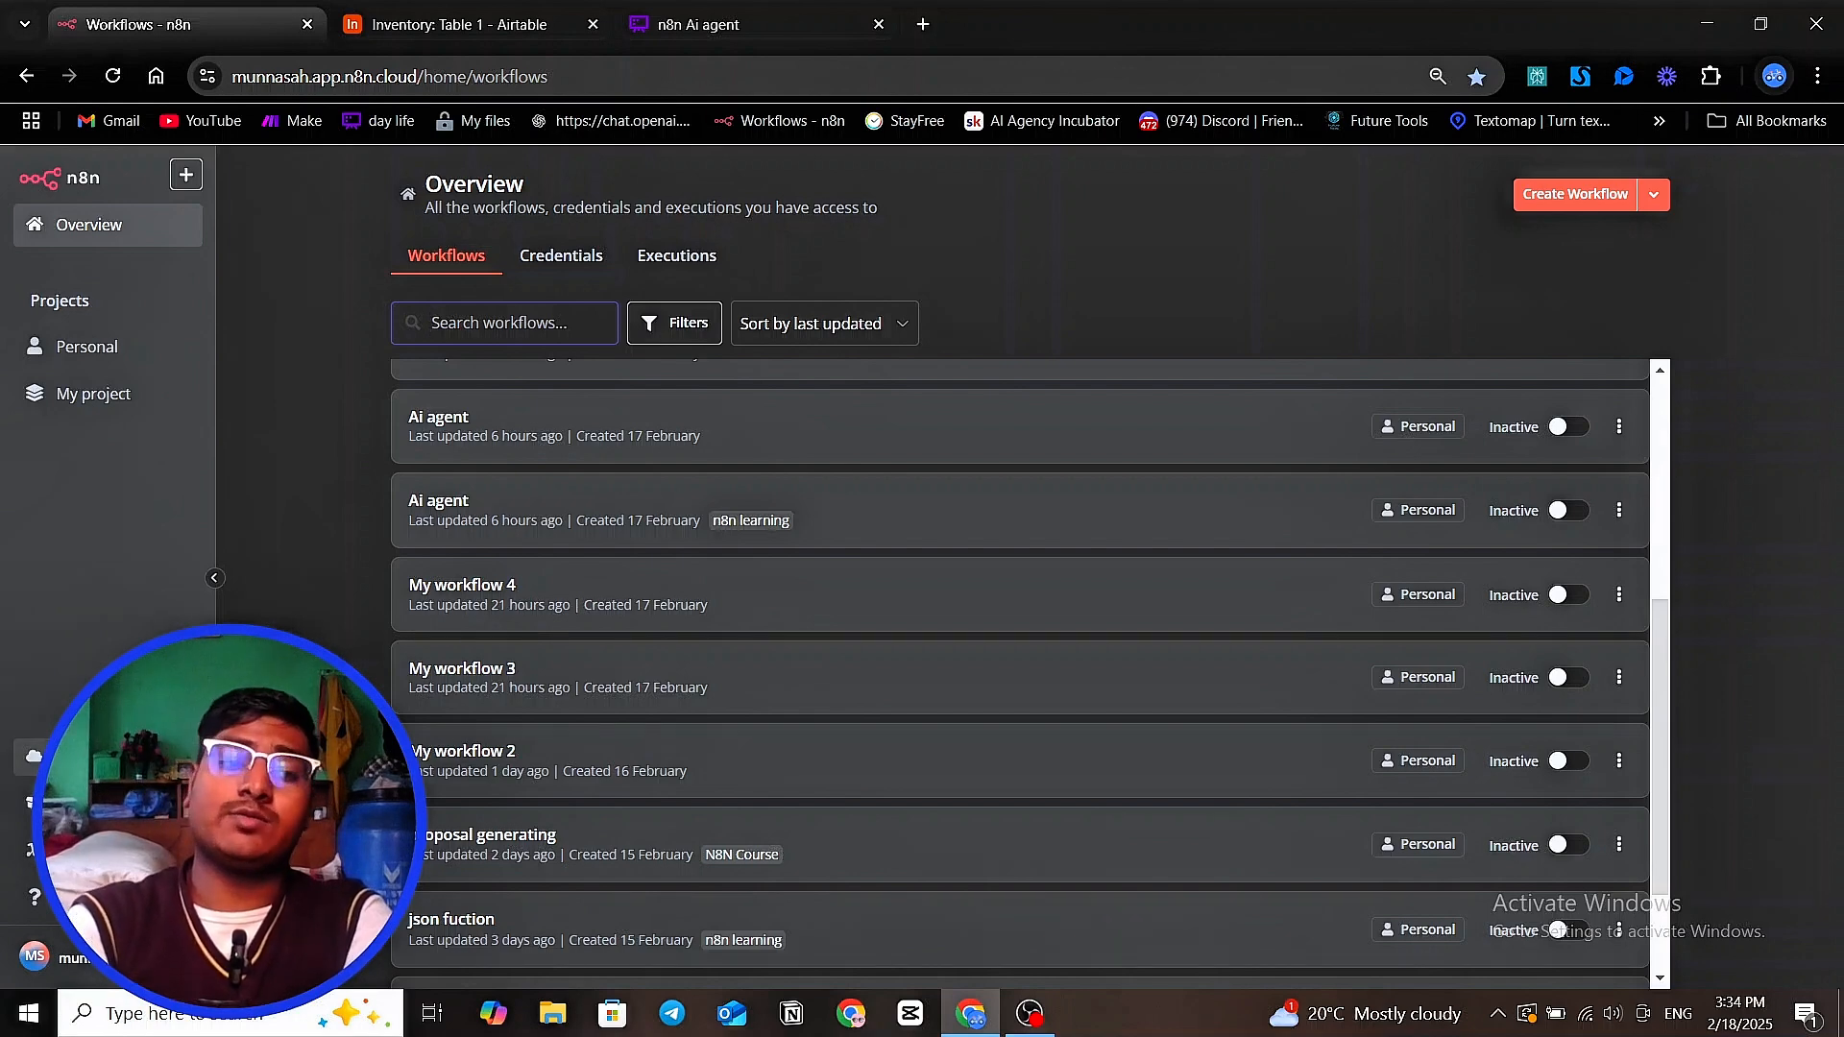
Open the n8n workflow template library and examine the starter templates and trending Engineering templates
left_click(34, 801)
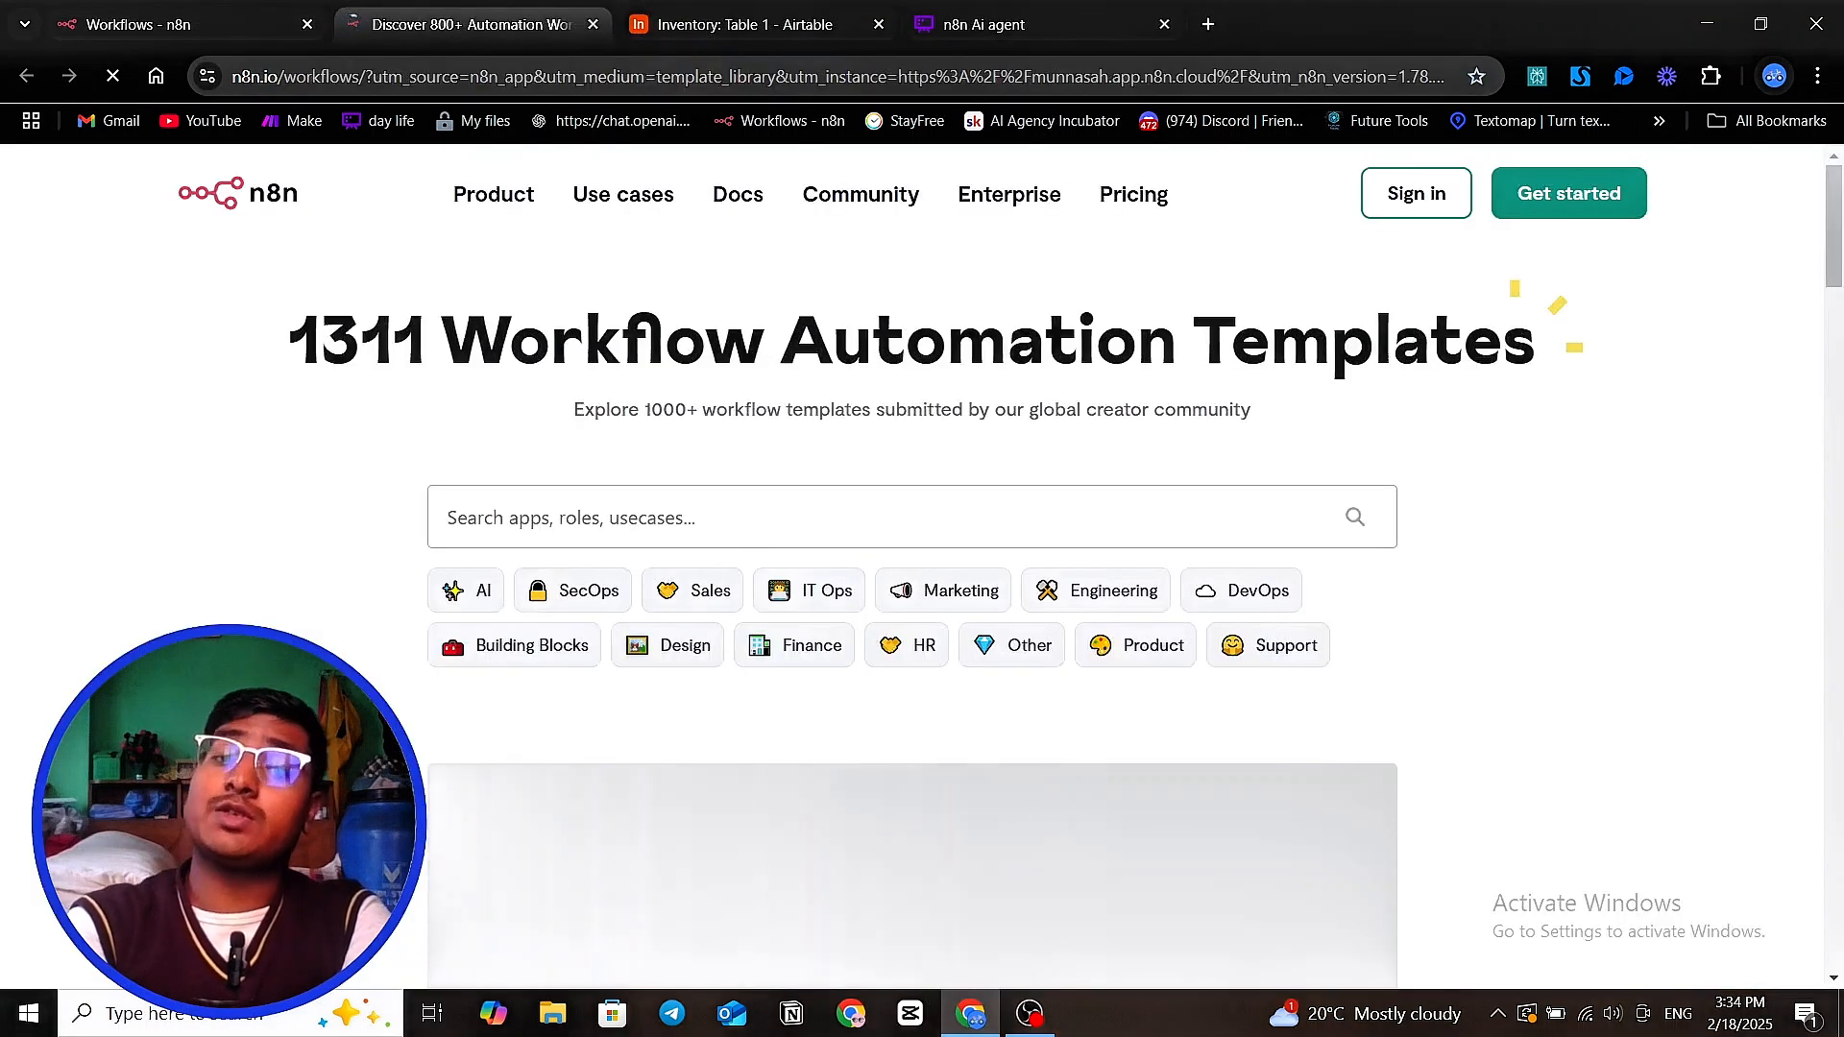
scroll(431, 652, "down", 2)
scroll(429, 653, "down", 5)
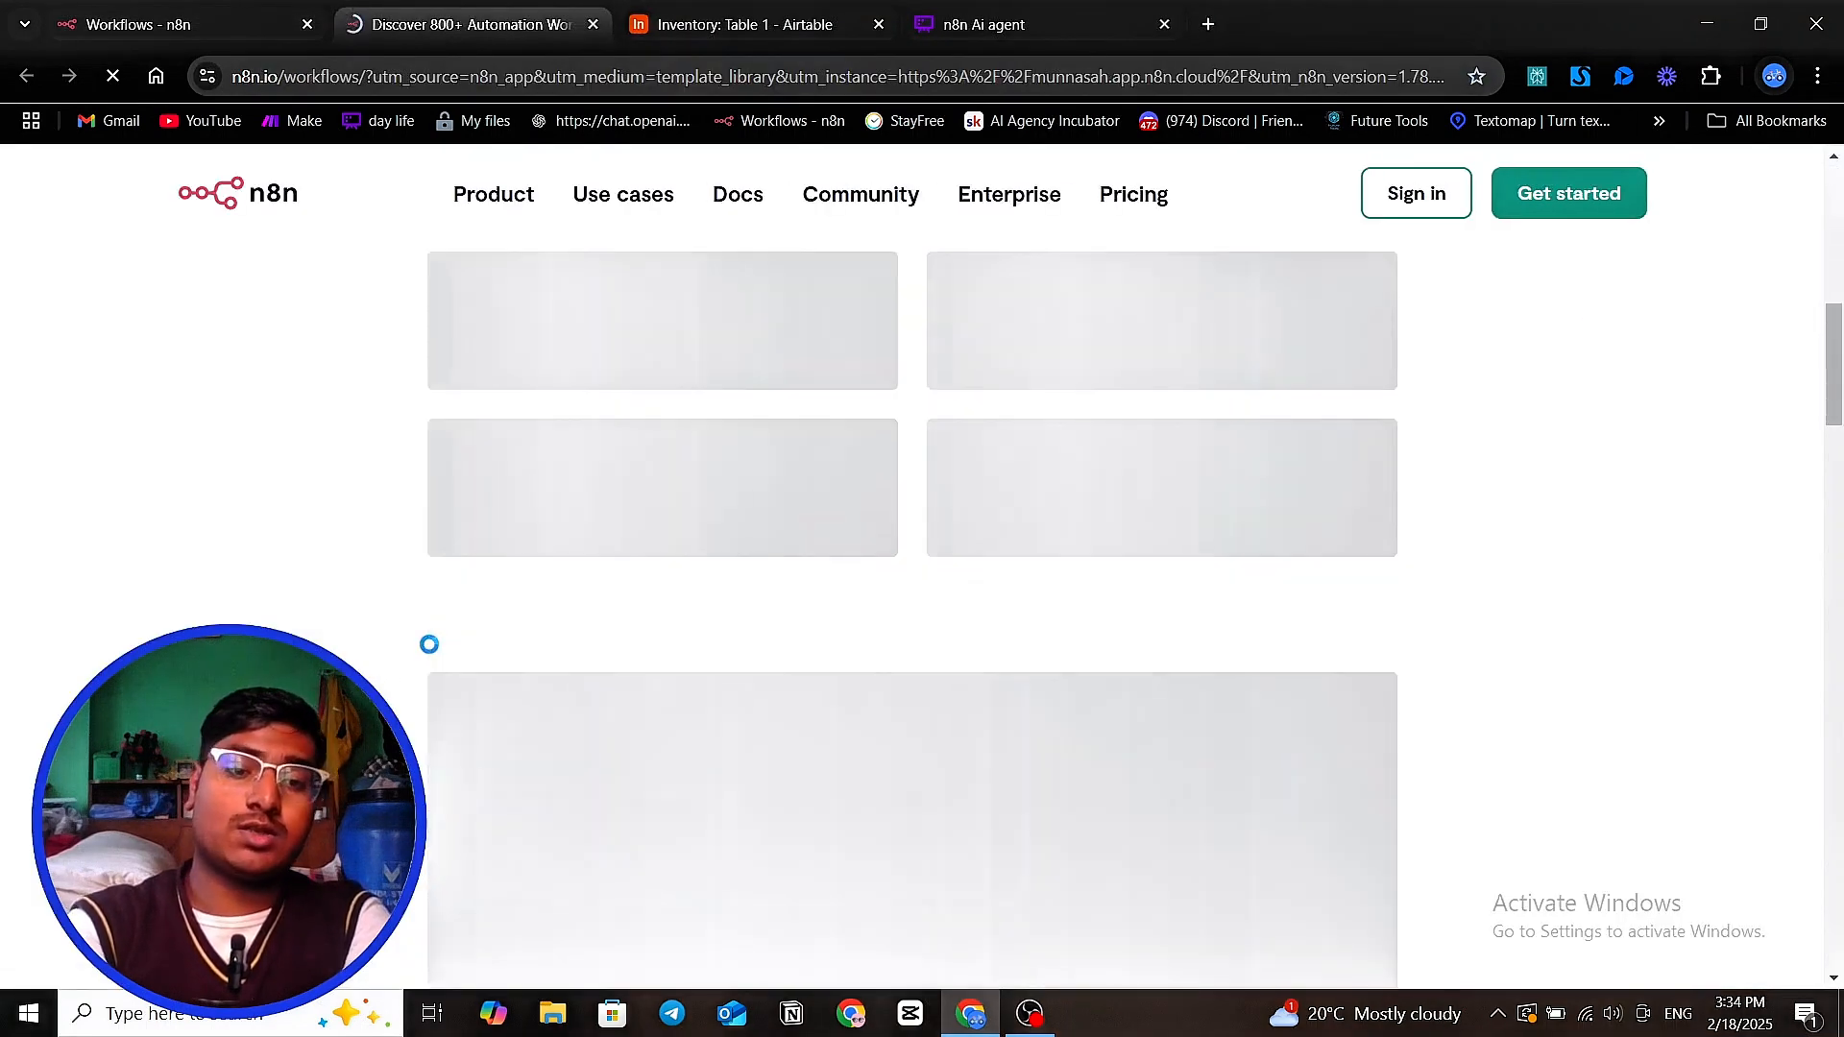
scroll(427, 658, "up", 5)
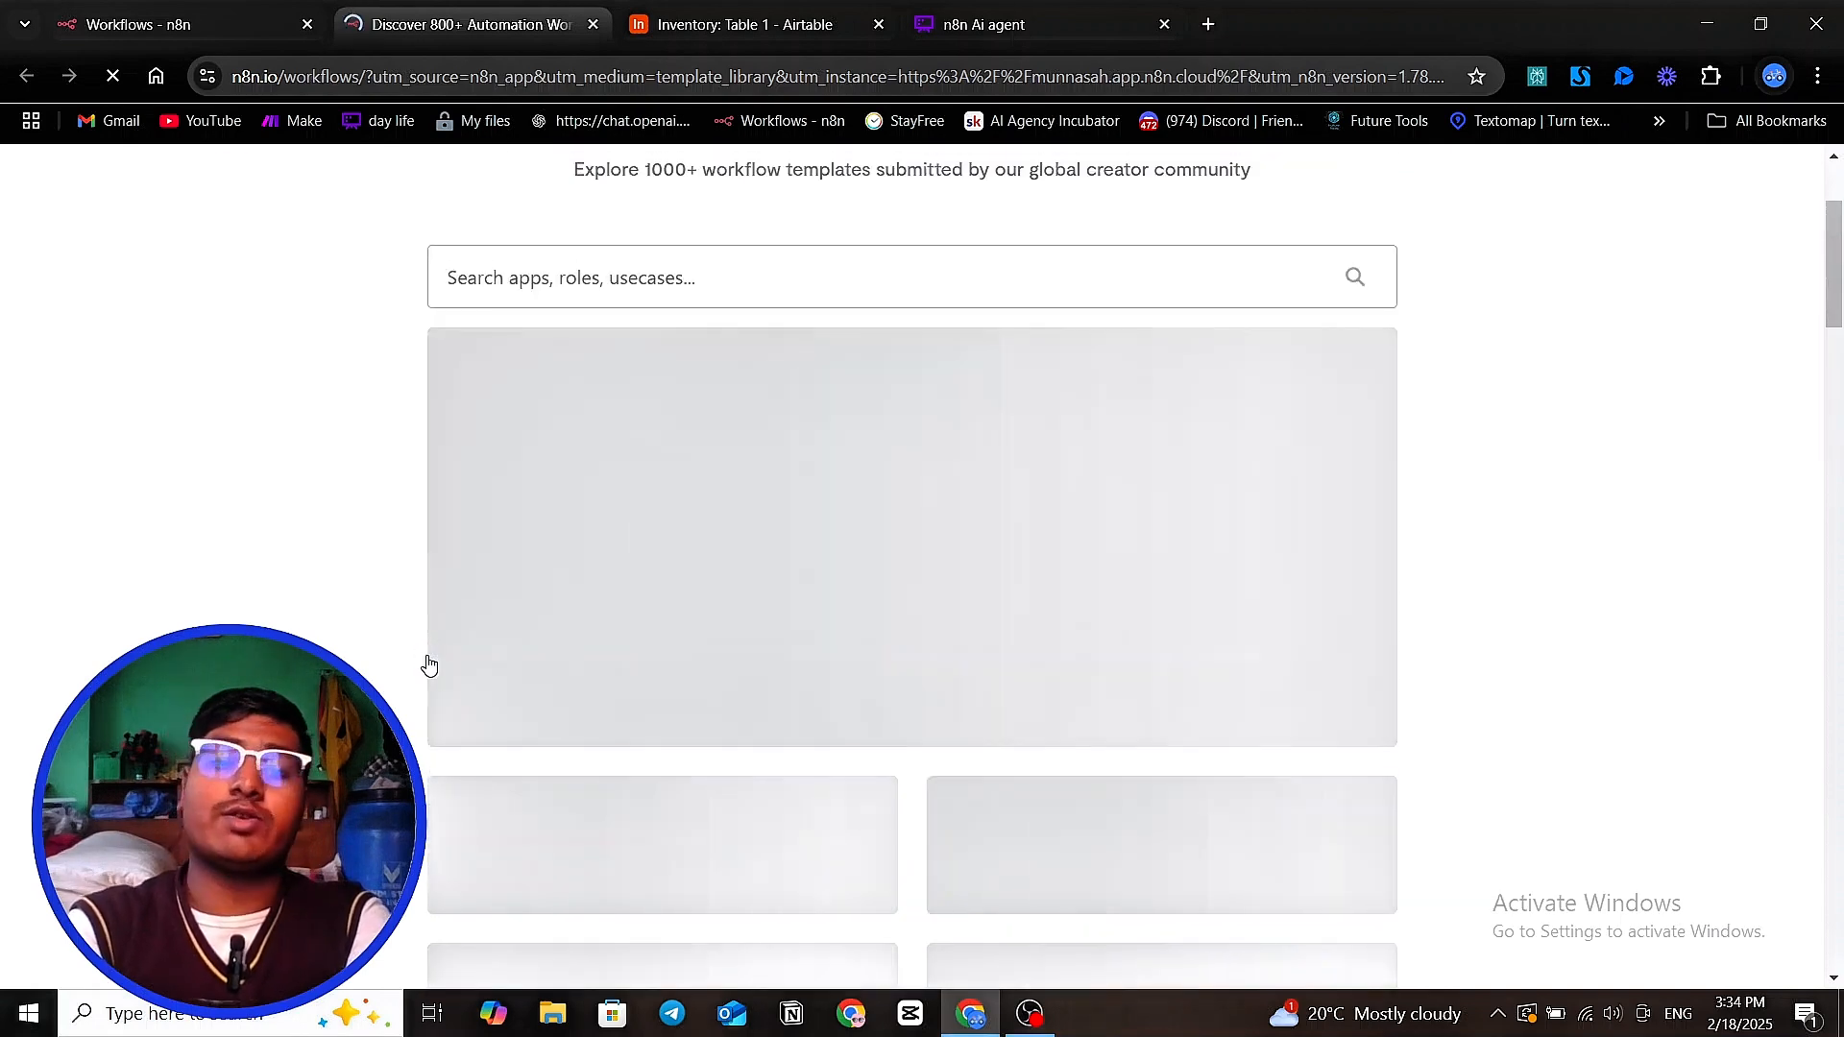
scroll(834, 443, "down", 9)
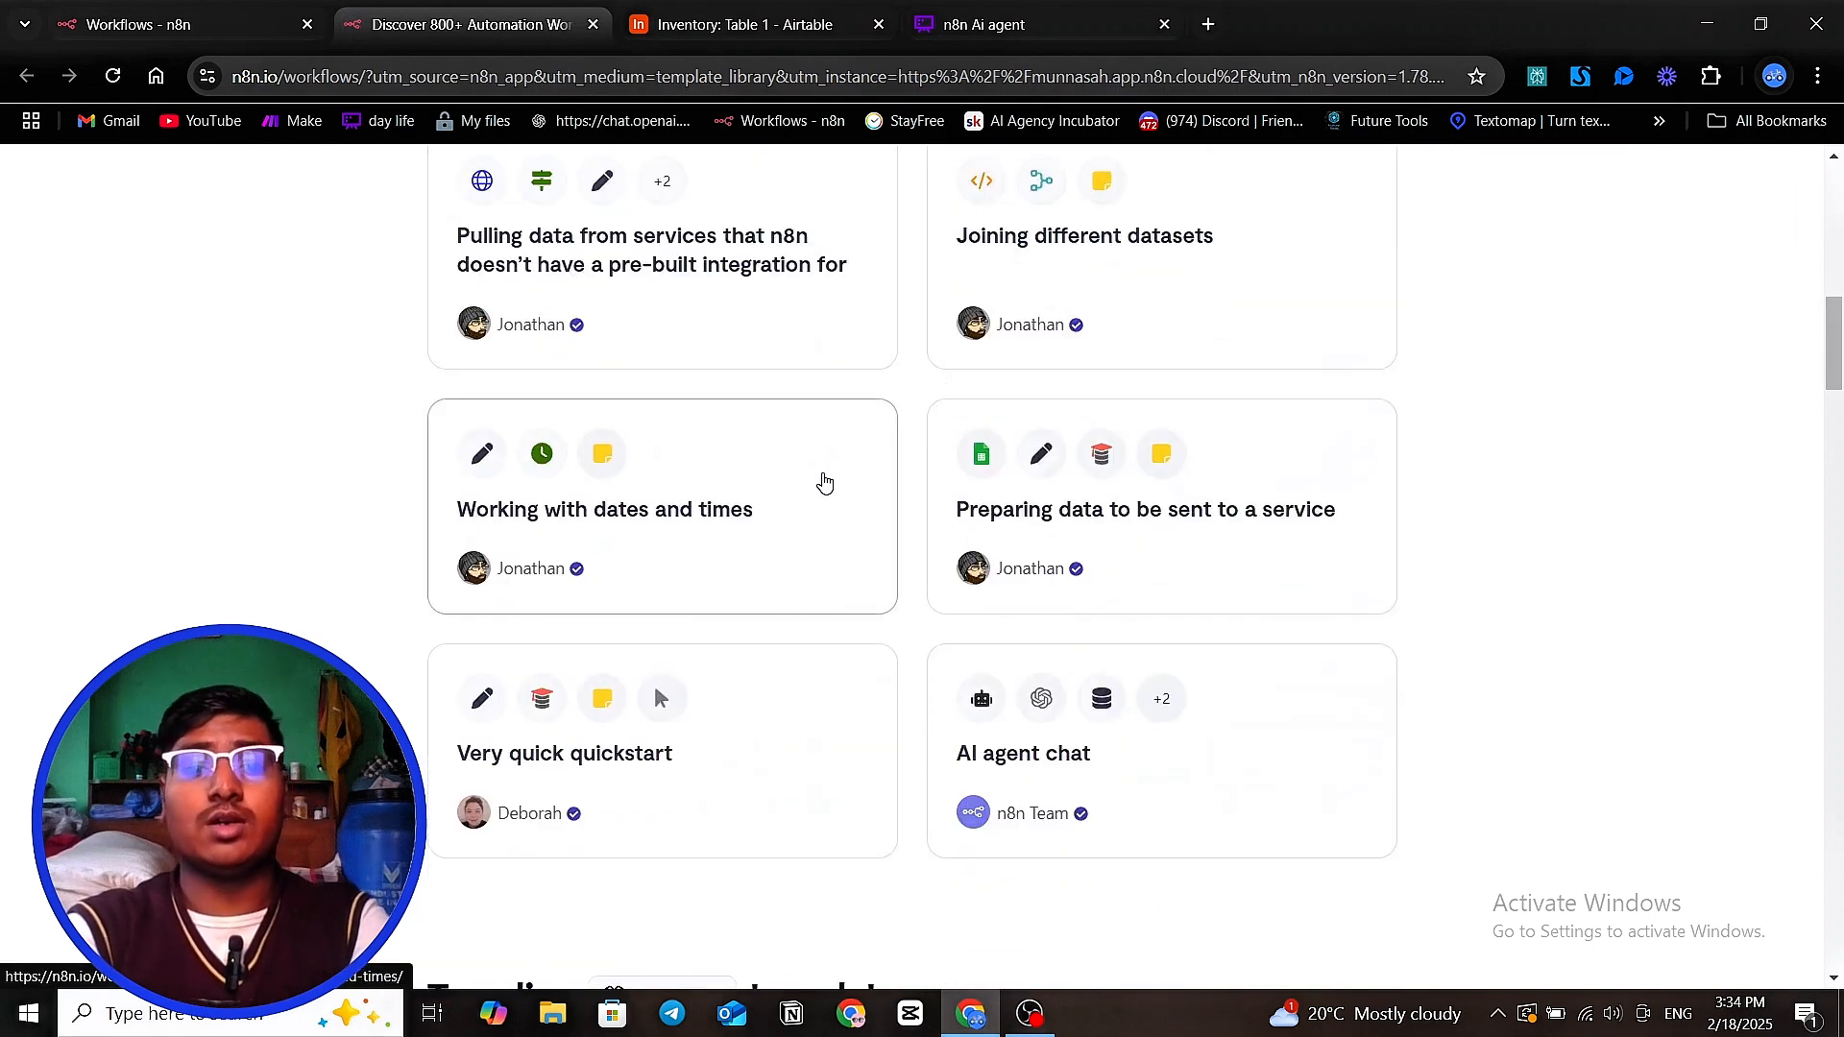
scroll(878, 485, "down", 1)
scroll(889, 477, "down", 1)
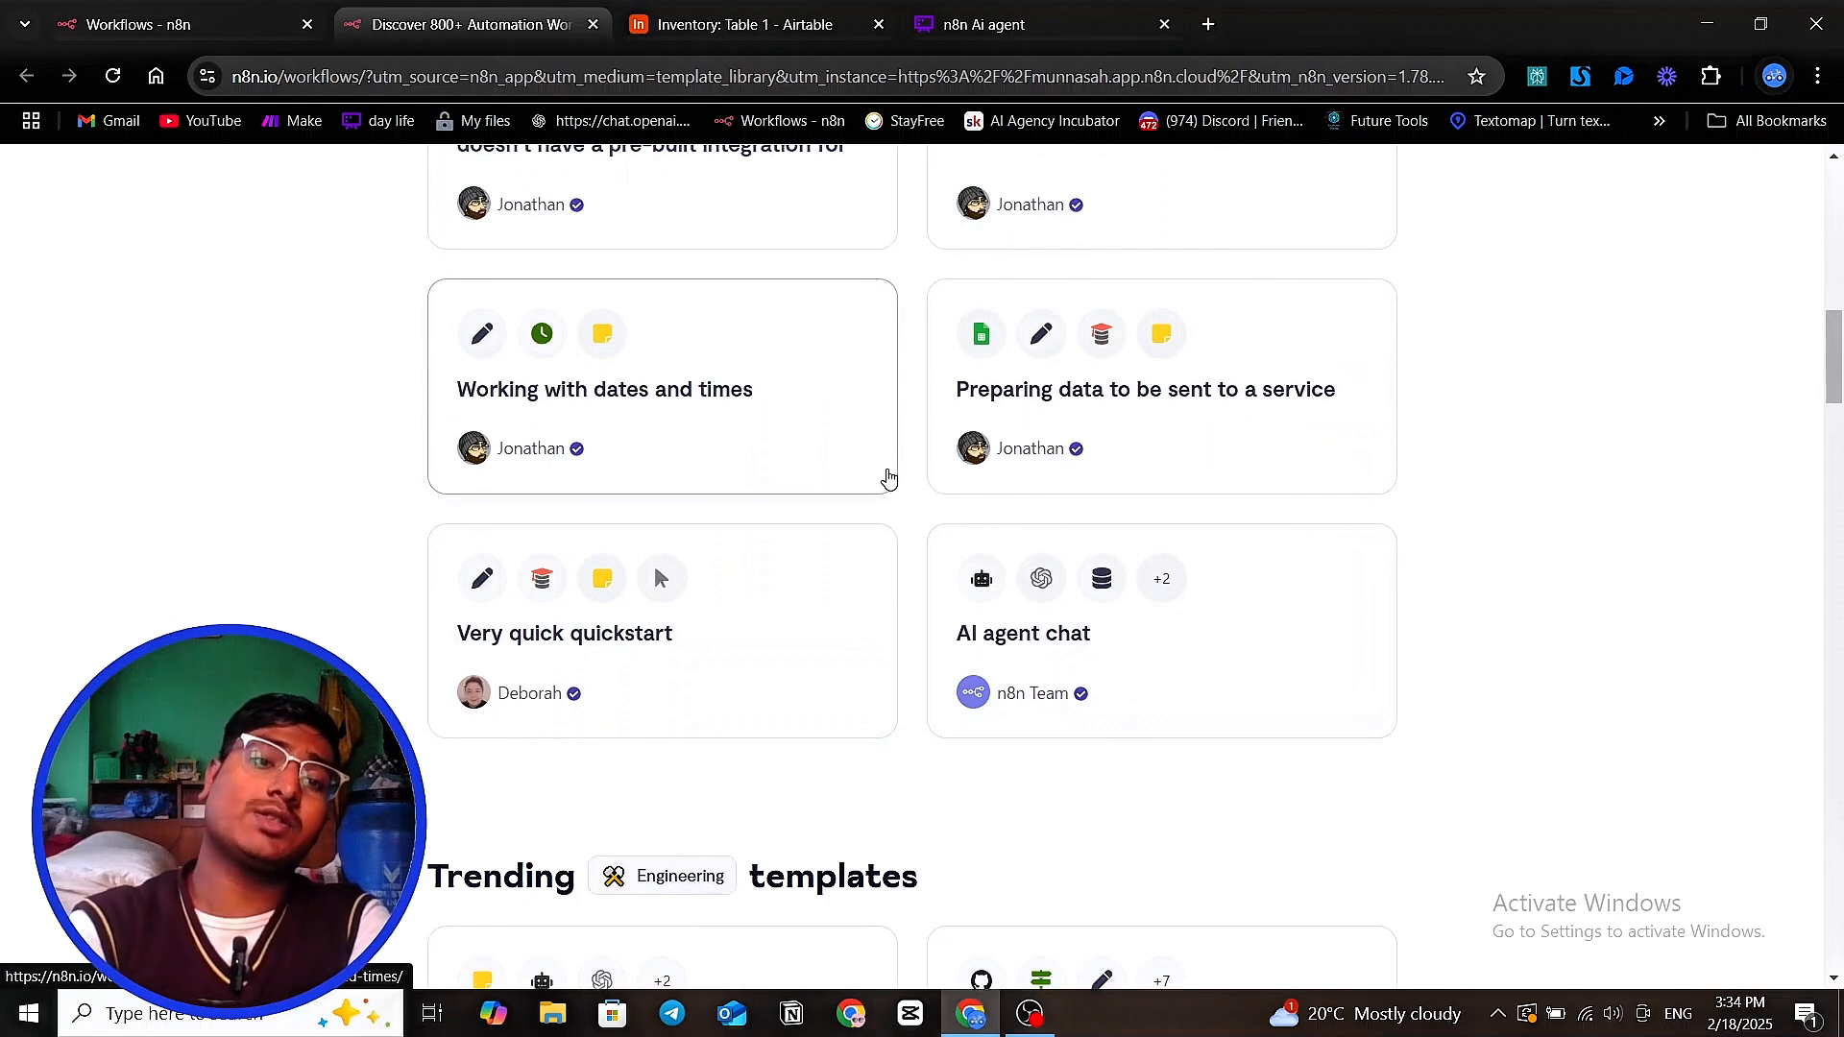
scroll(887, 485, "up", 5)
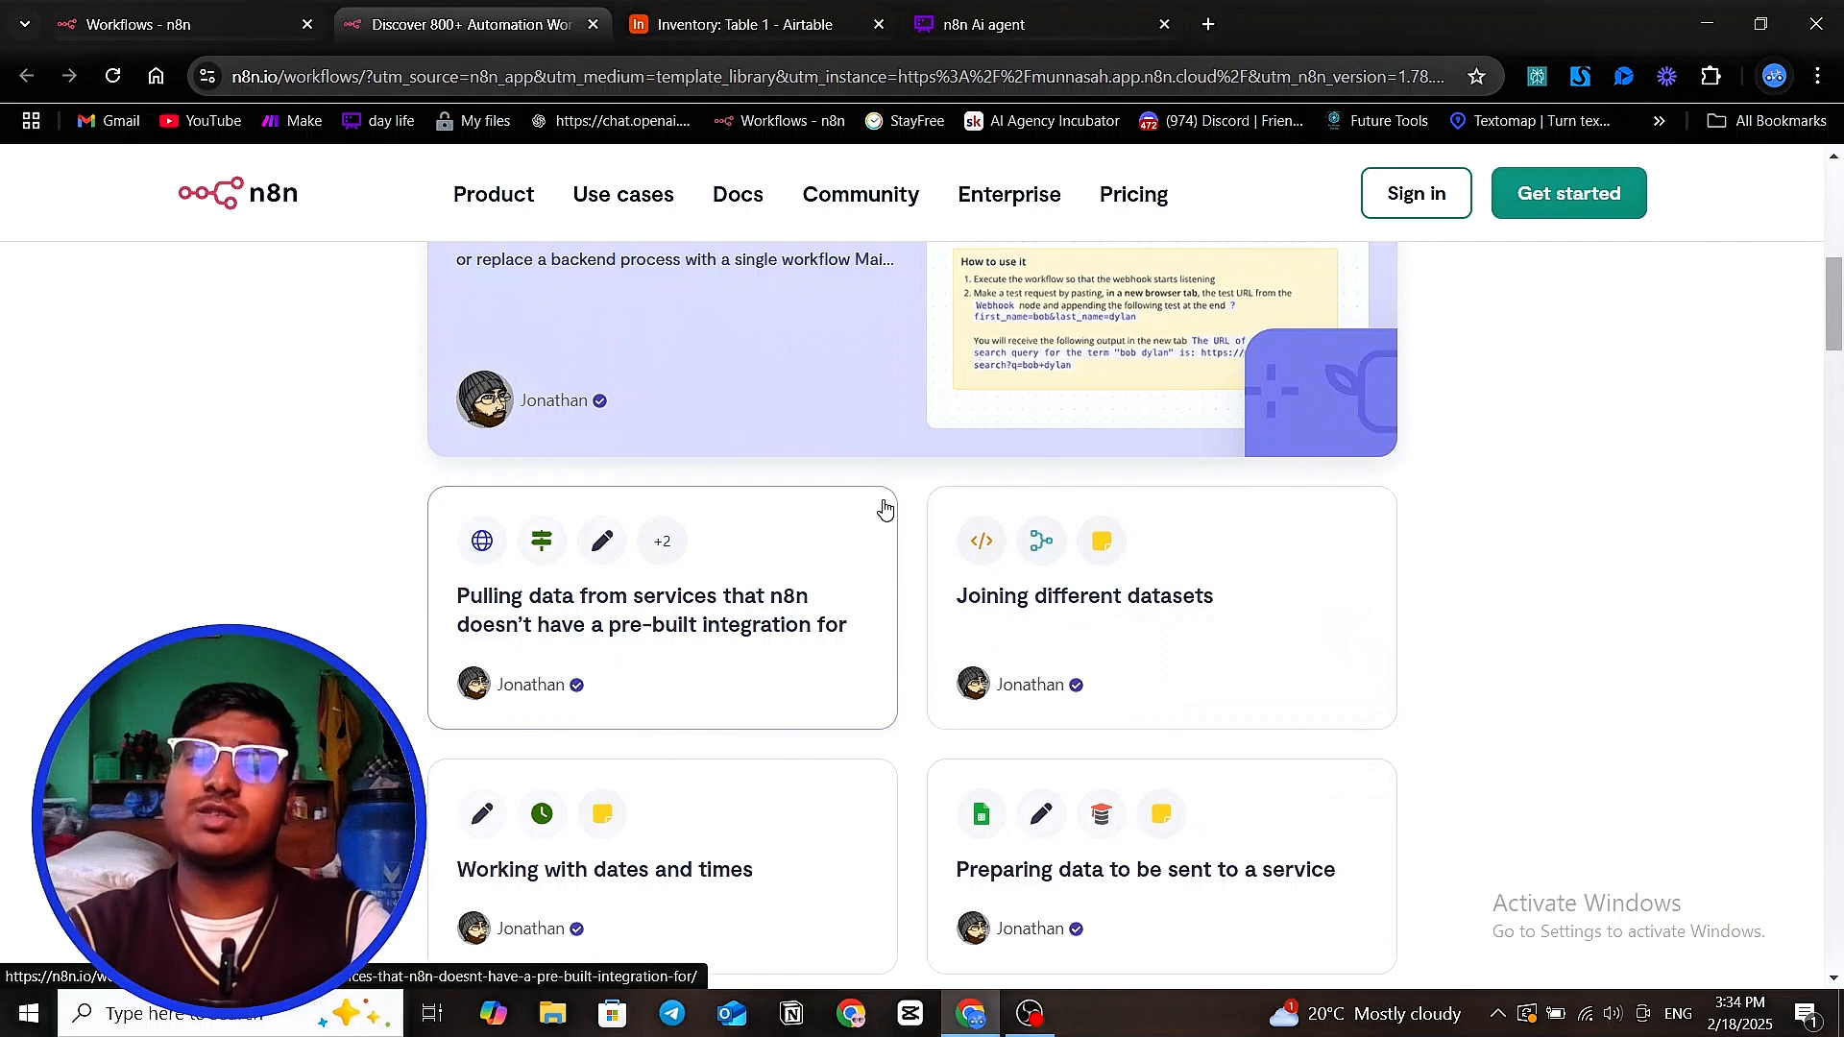
scroll(883, 509, "down", 9)
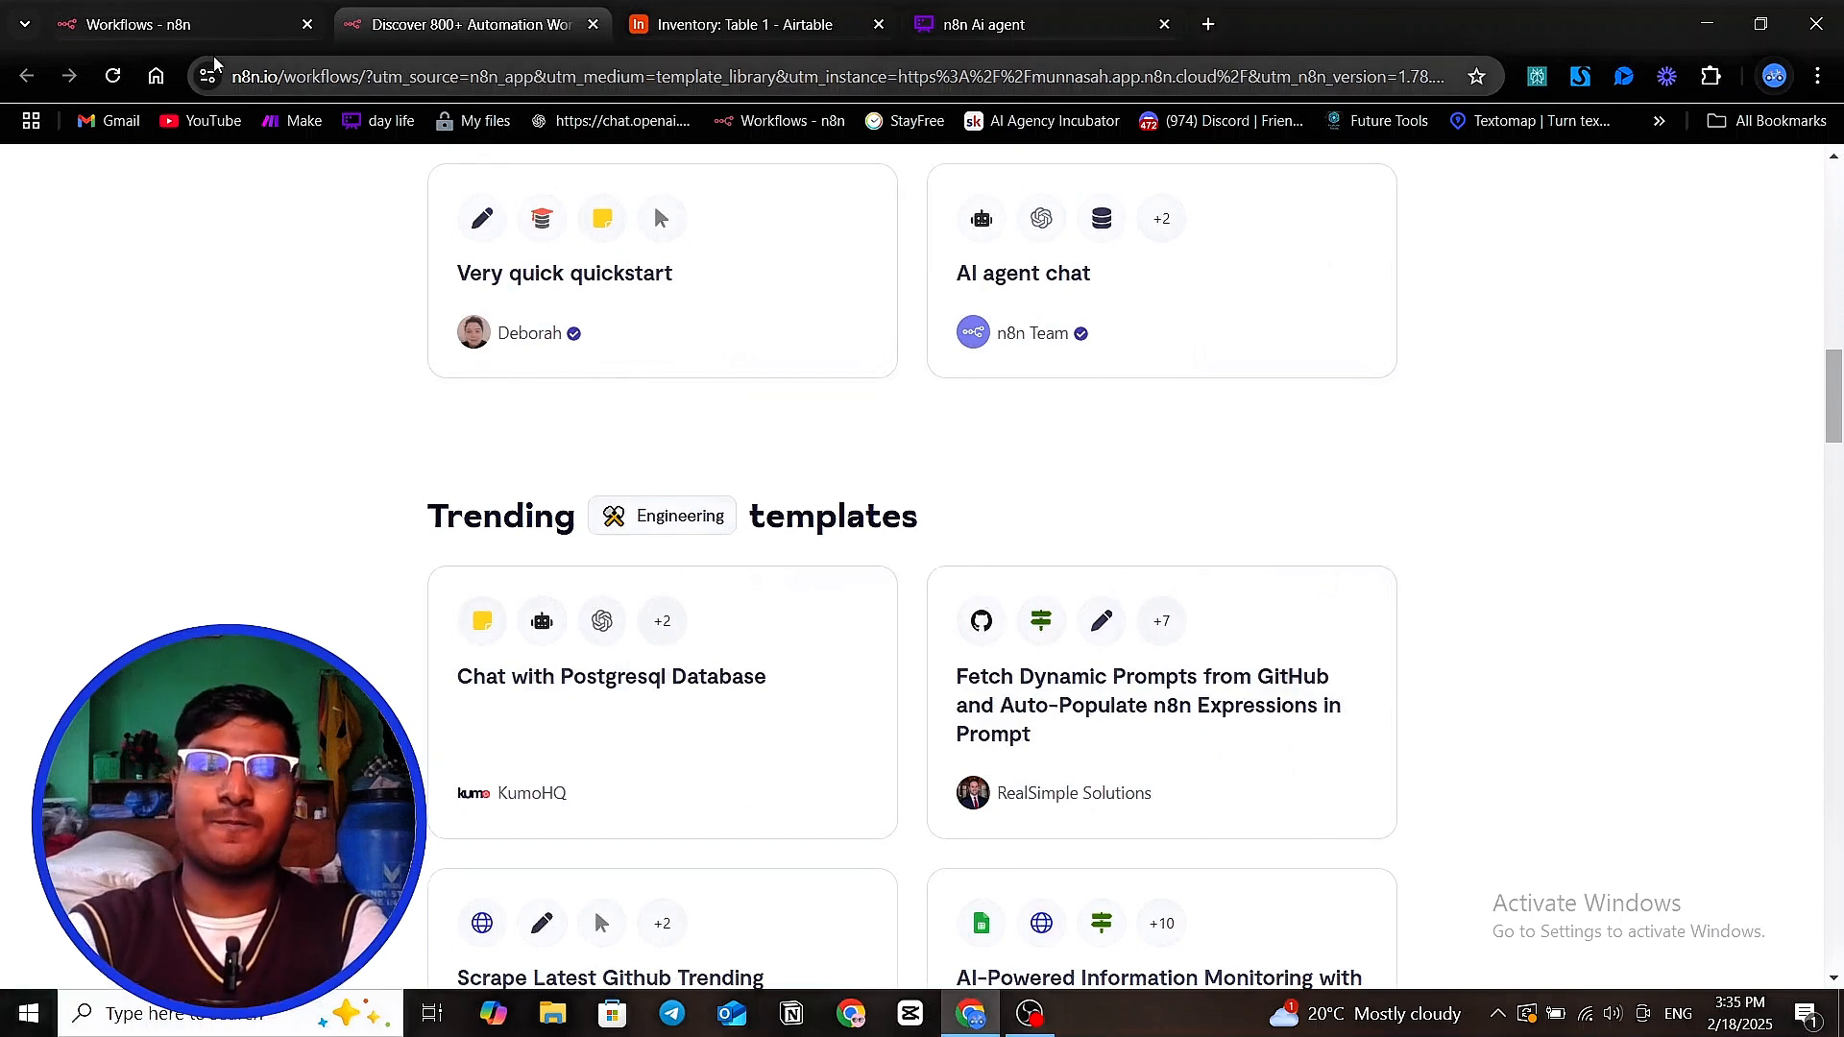
Return to the n8n workflow list and create a new blank workflow
left_click(172, 24)
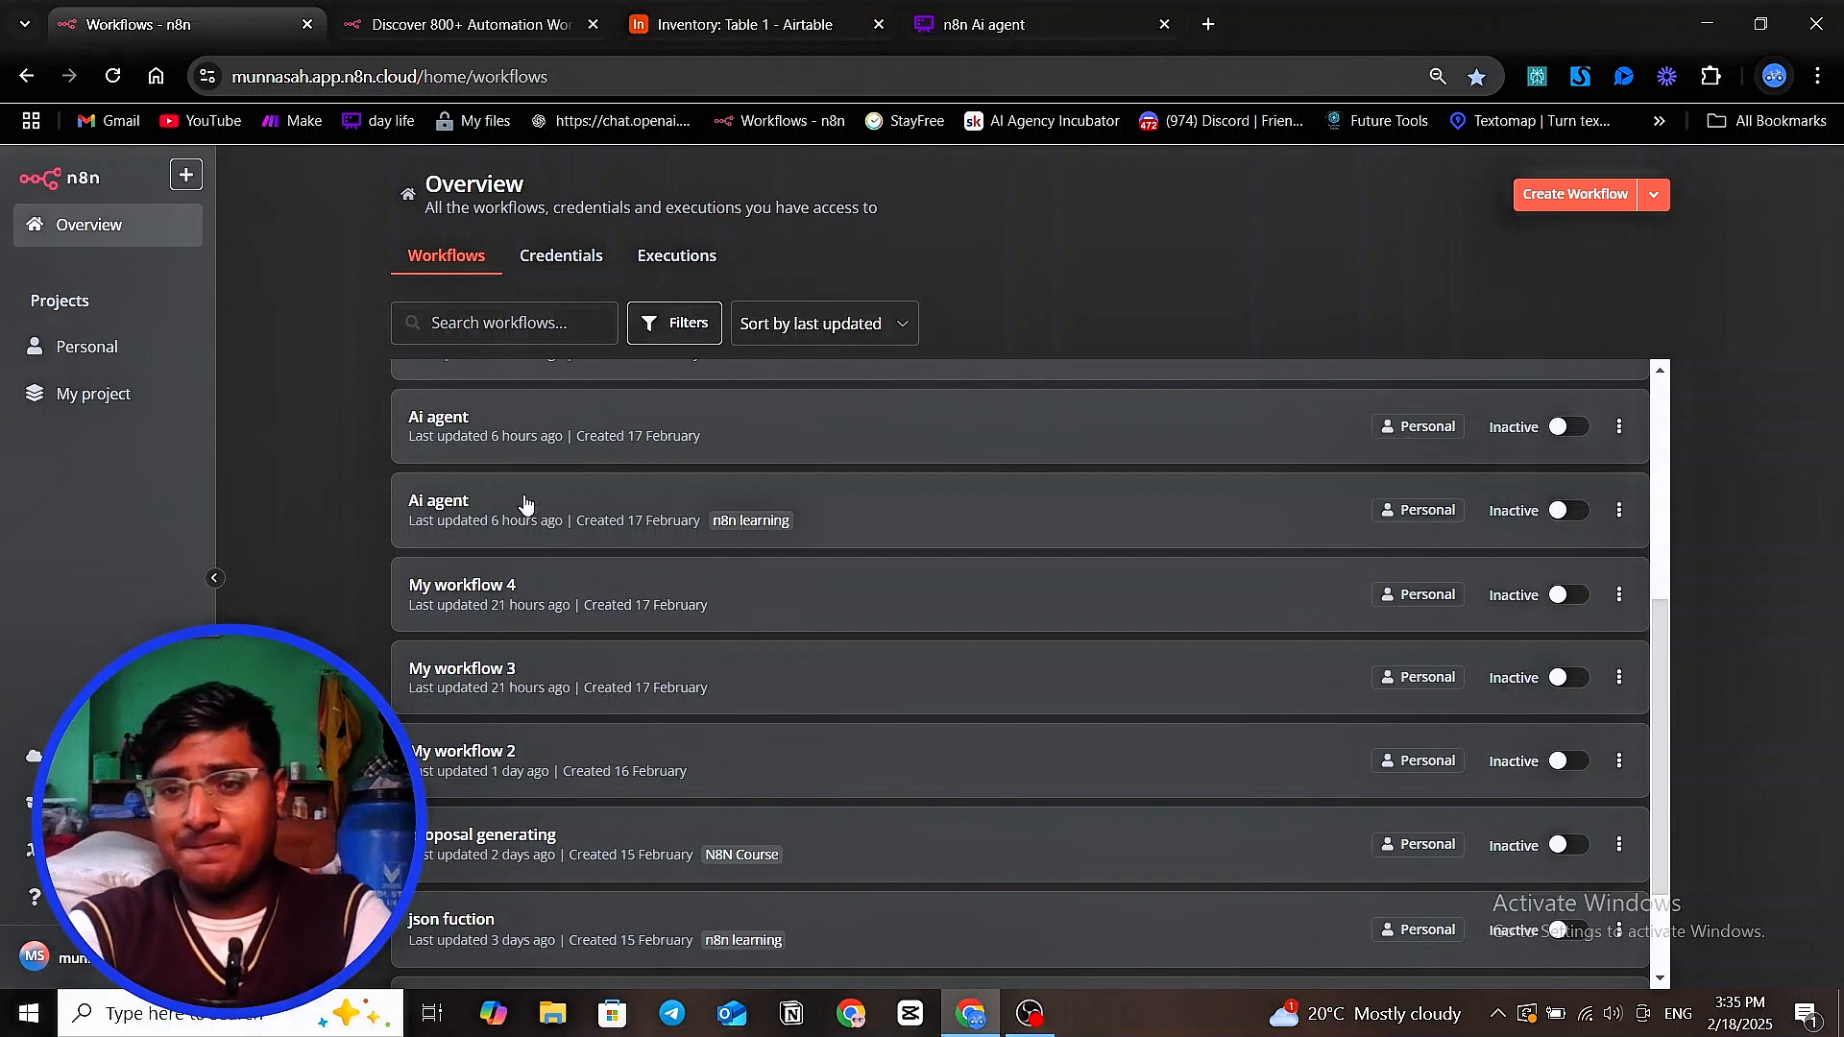
scroll(1341, 382, "up", 5)
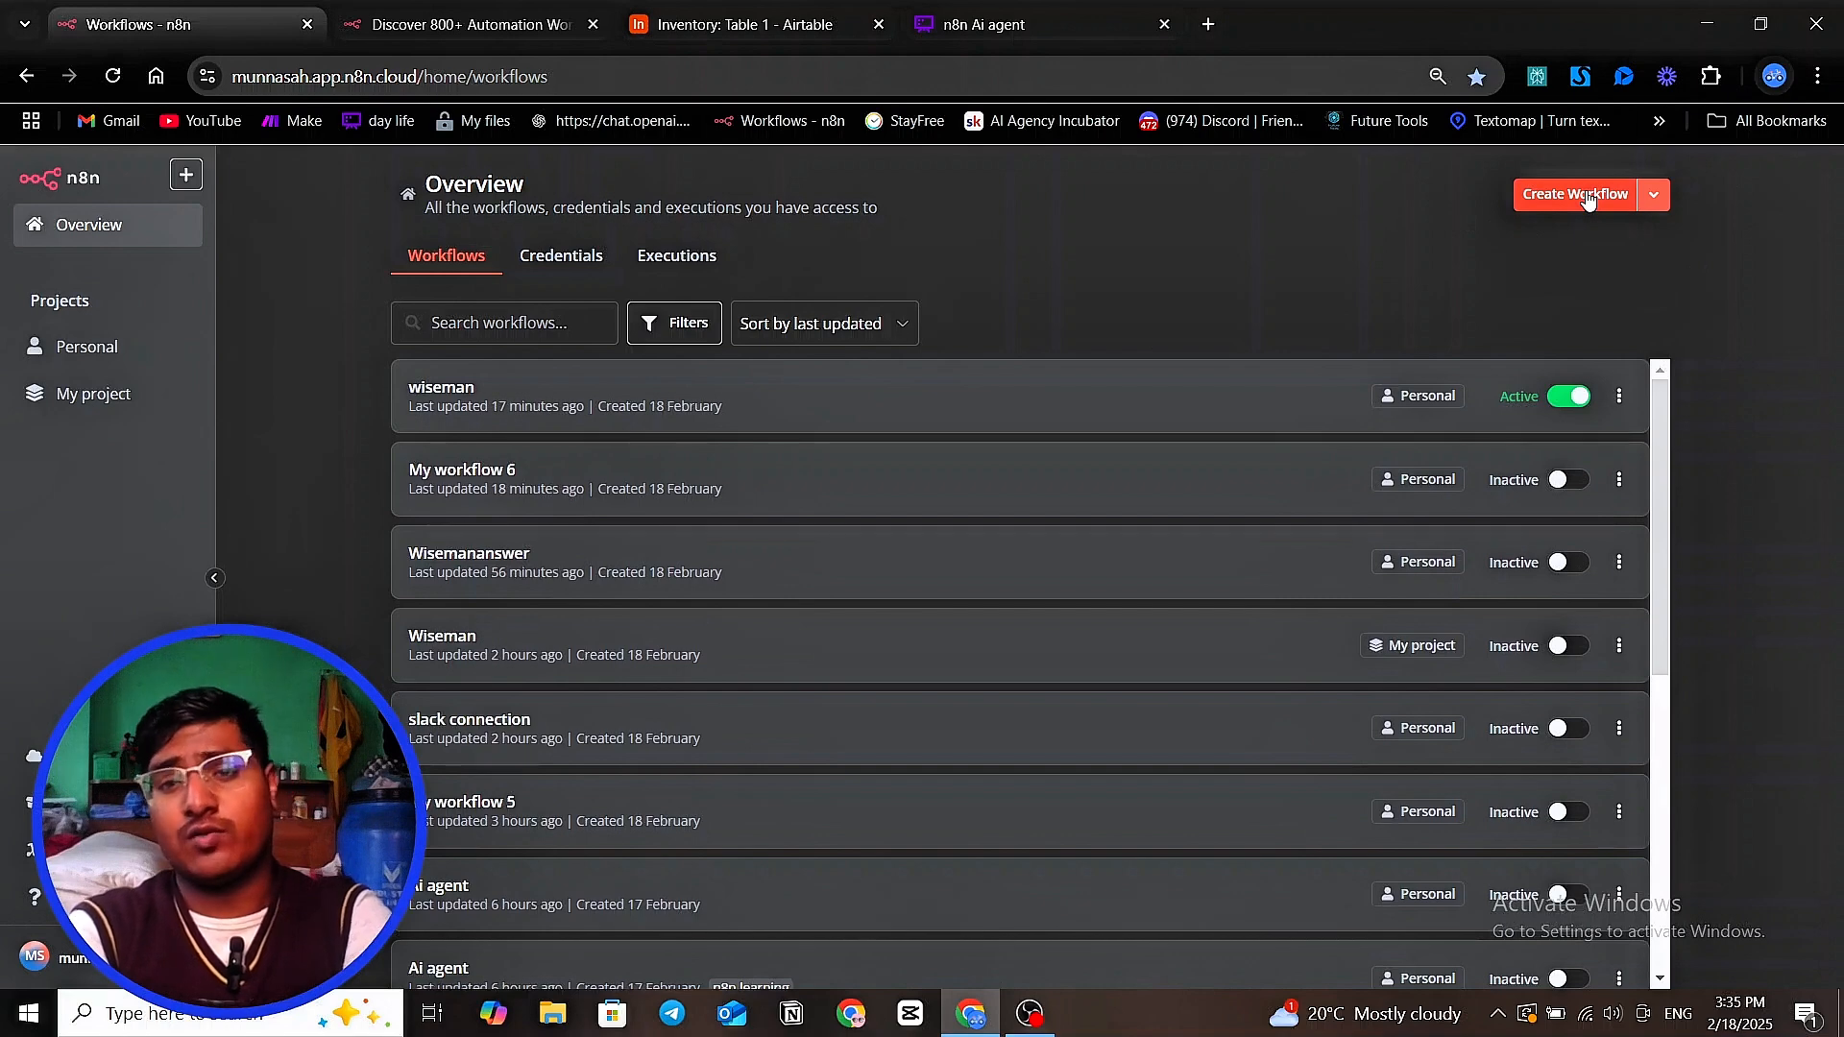
left_click(1588, 198)
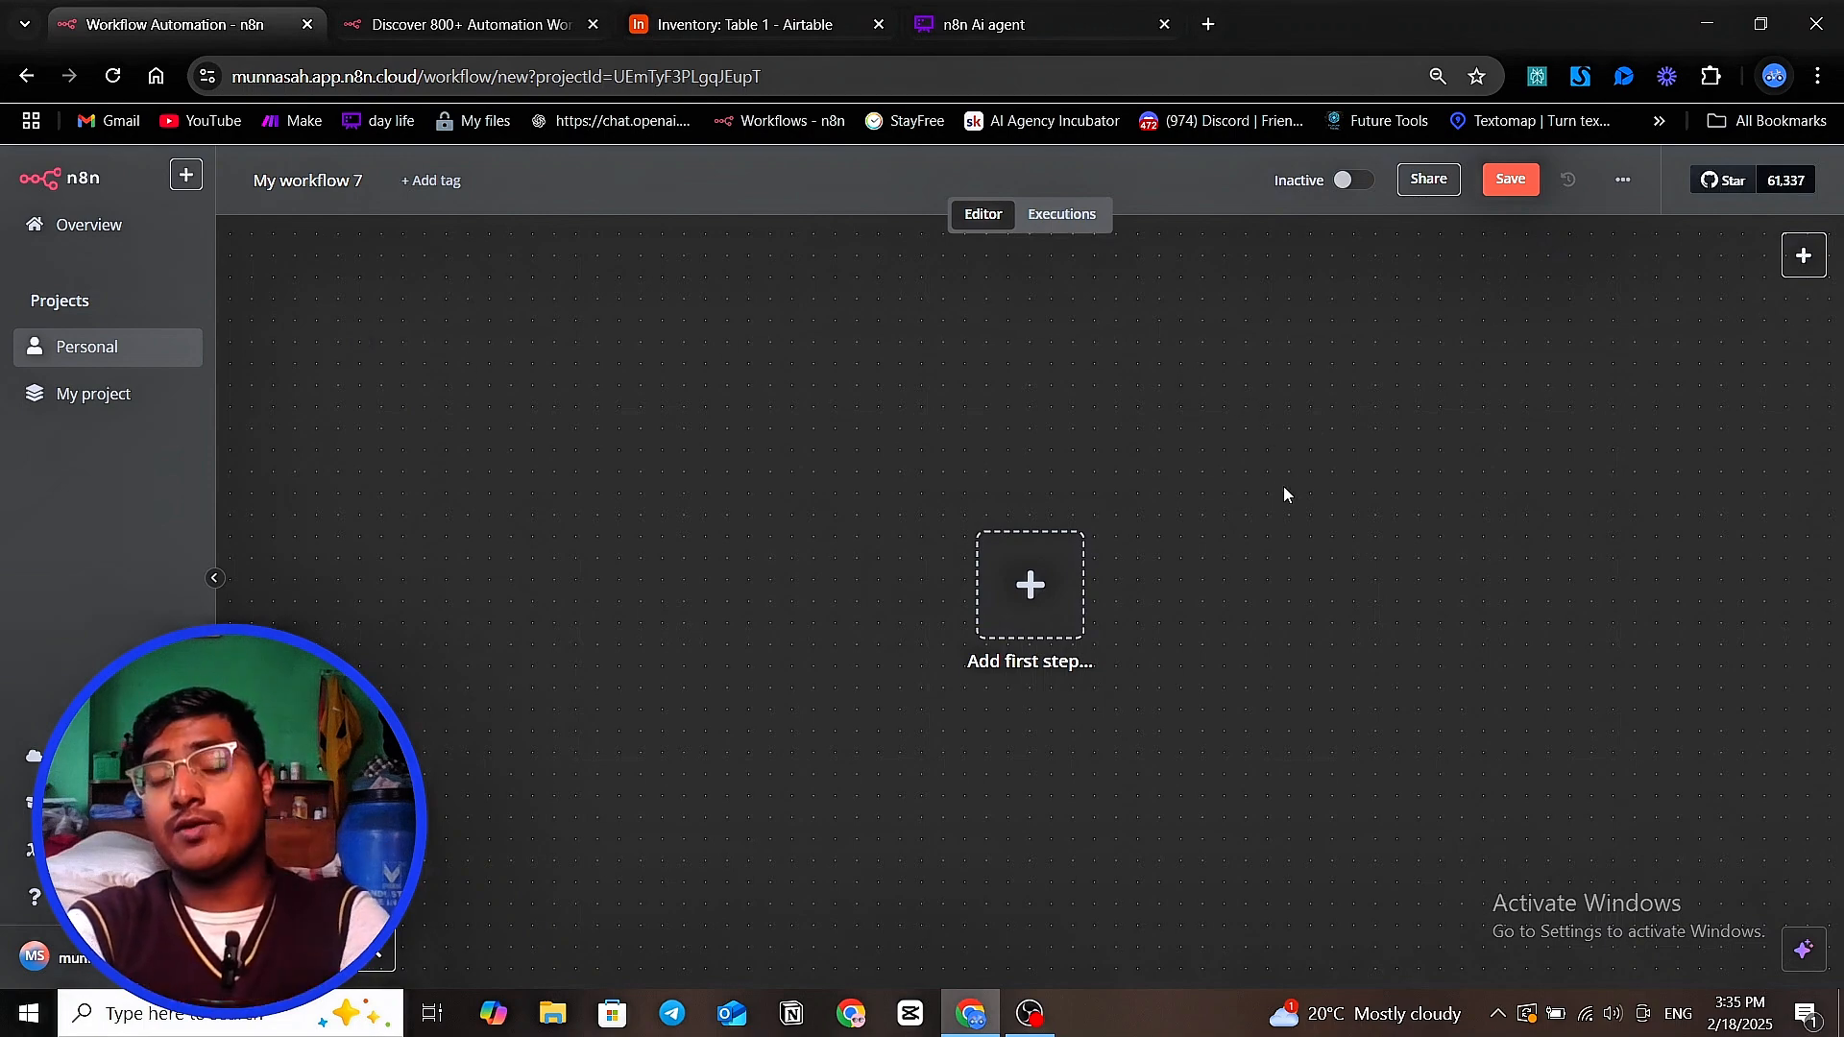
scroll(1201, 509, "down", 1)
left_click_drag(861, 702, 691, 693)
scroll(924, 348, "up", 2)
left_click_drag(818, 392, 805, 339)
left_click_drag(1158, 632, 1051, 555)
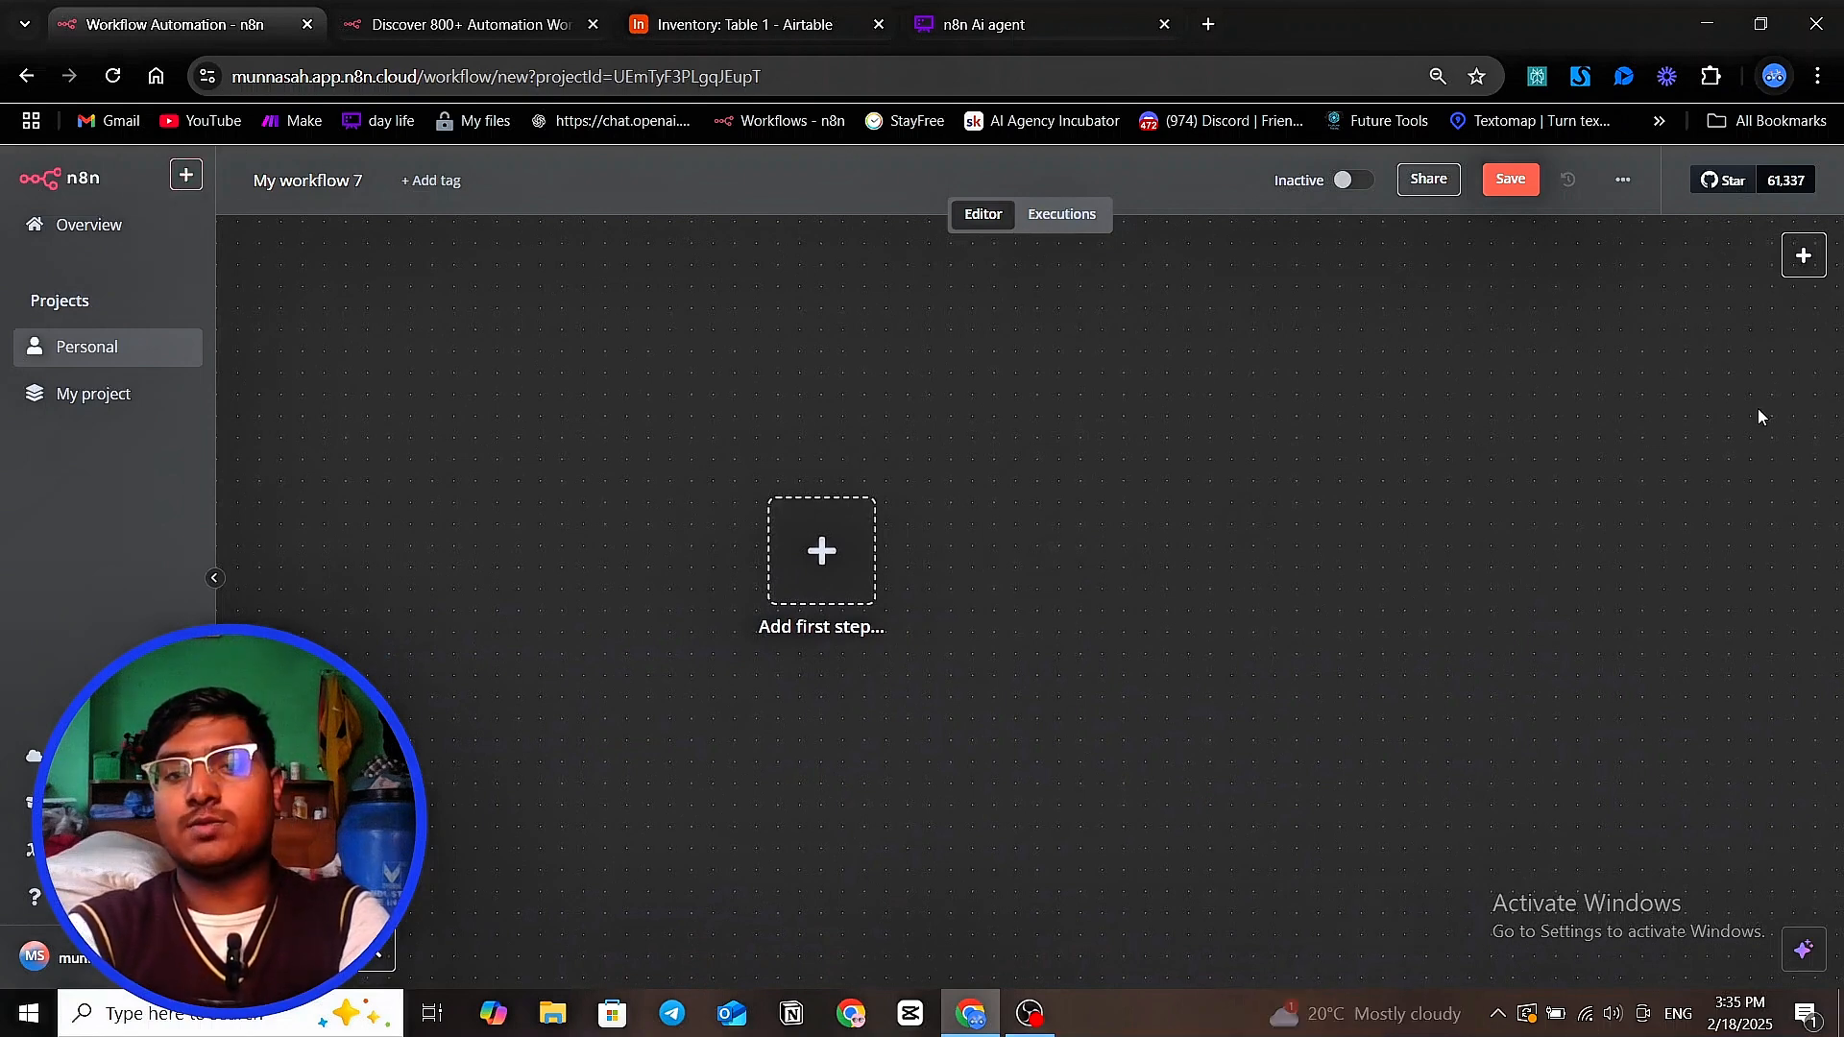
Rename the new workflow as n8n_simple_explaination and save it
left_click(314, 180)
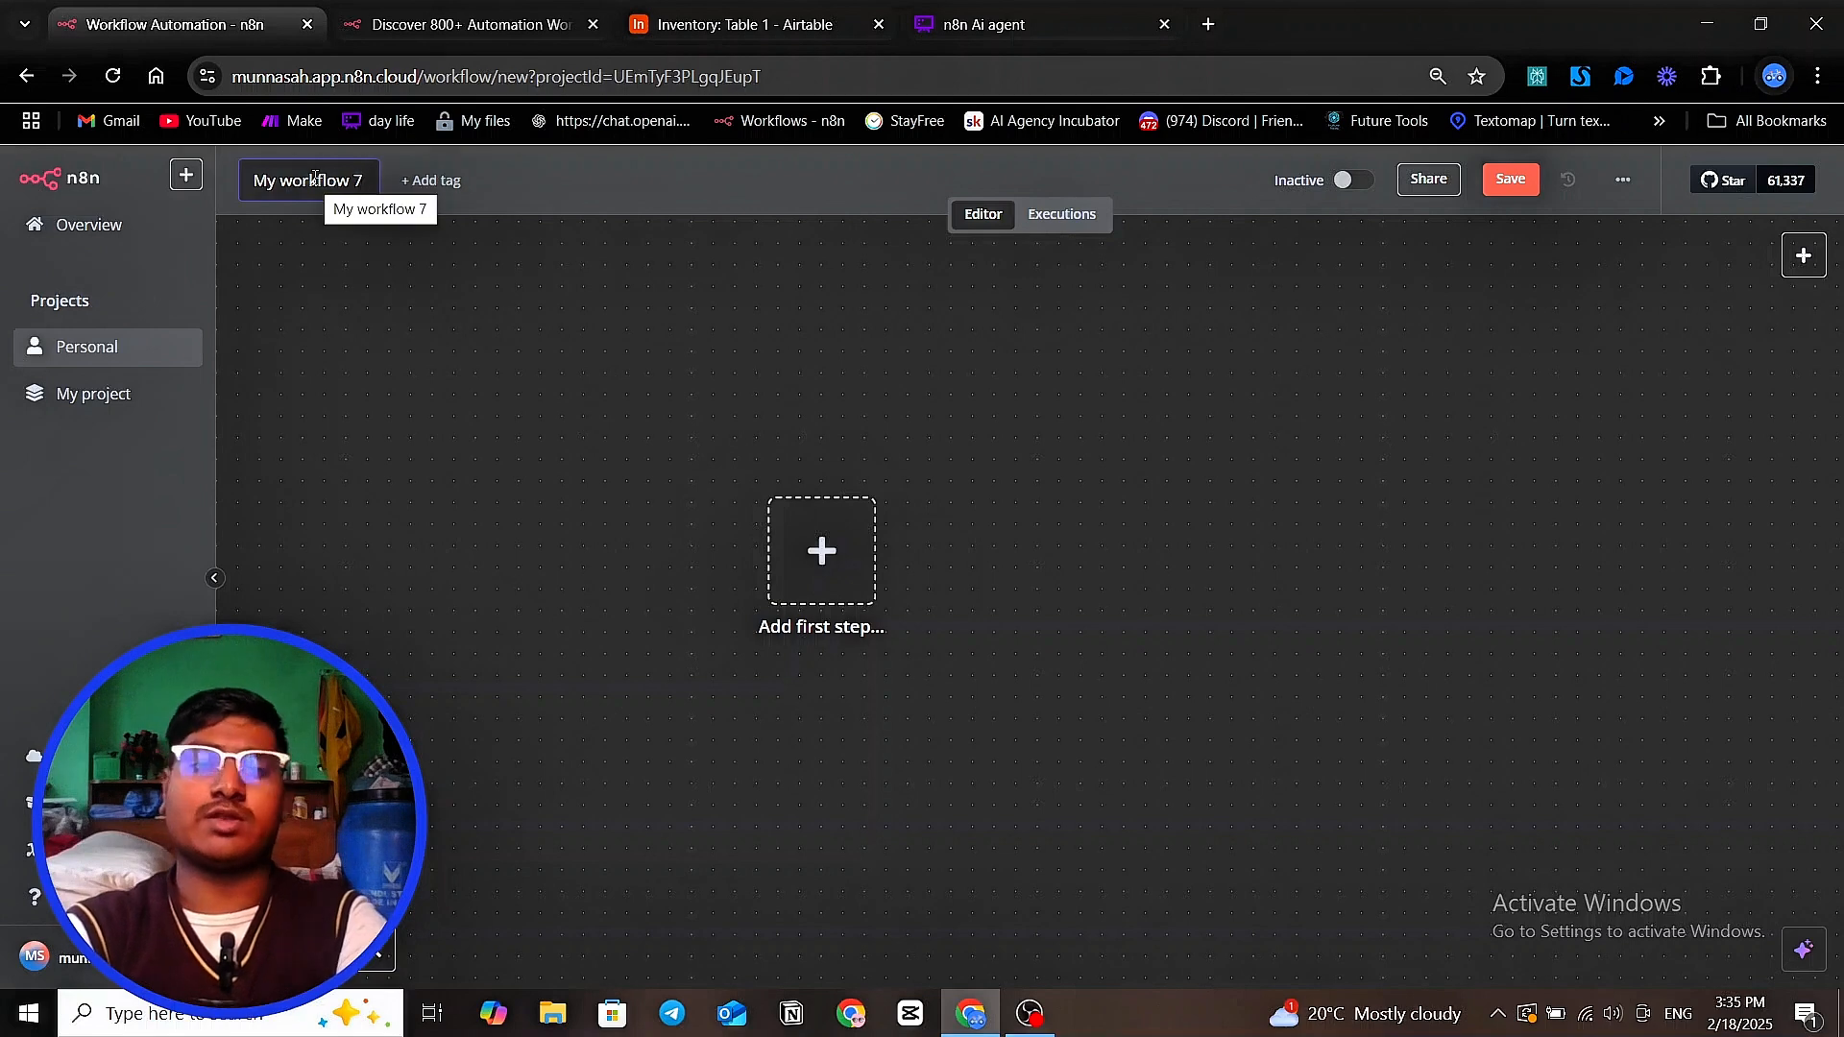
triple_click(314, 180)
type("n")
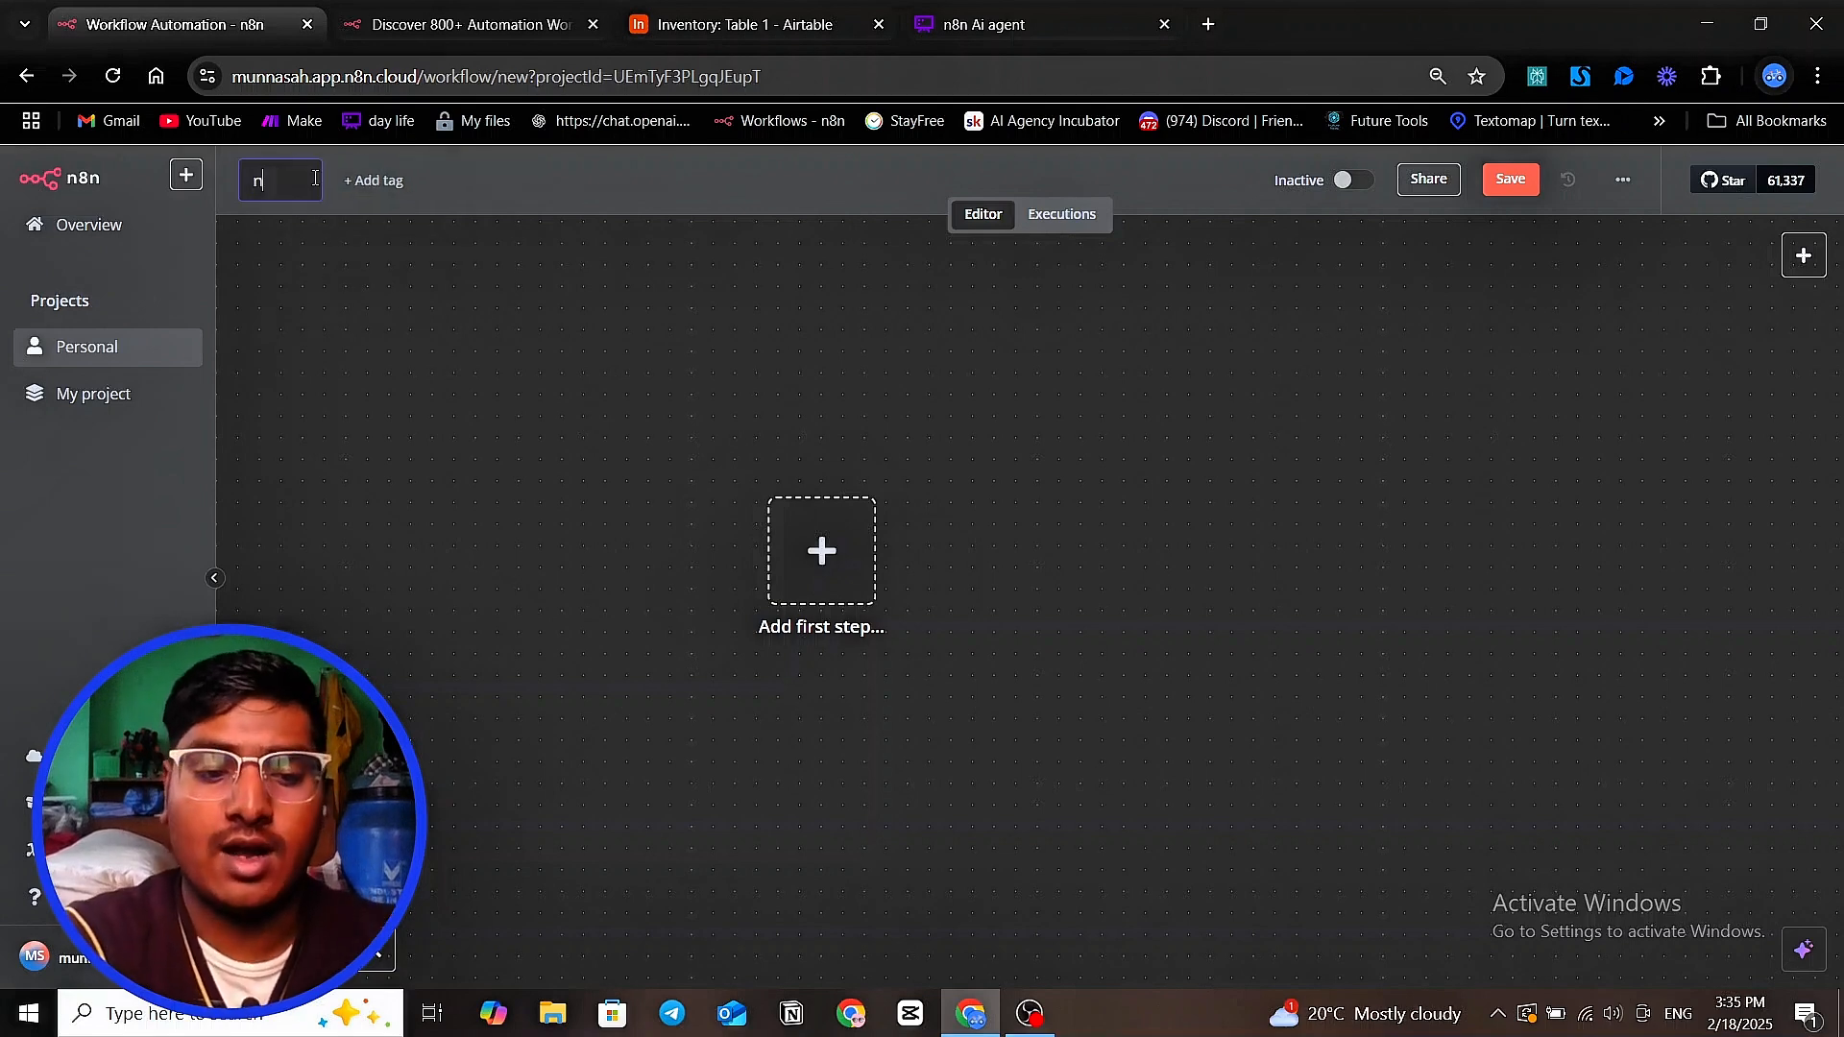
type("8n")
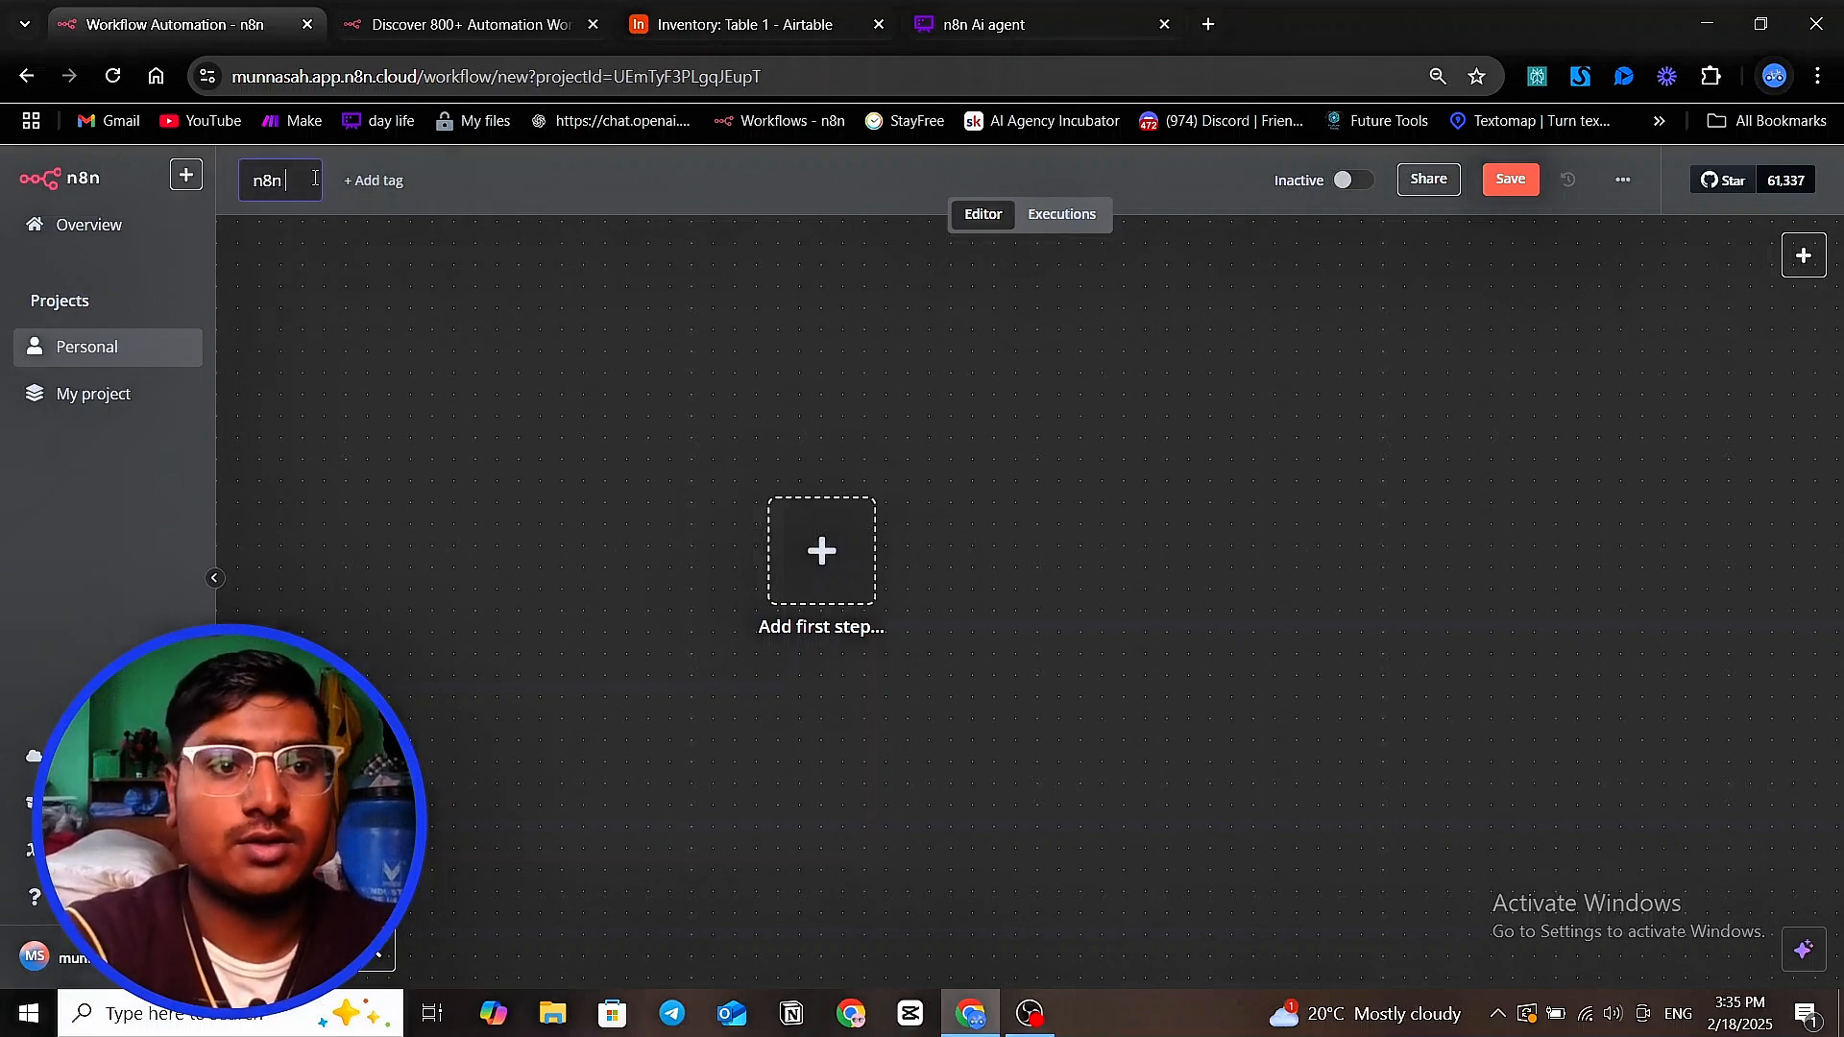
type("_")
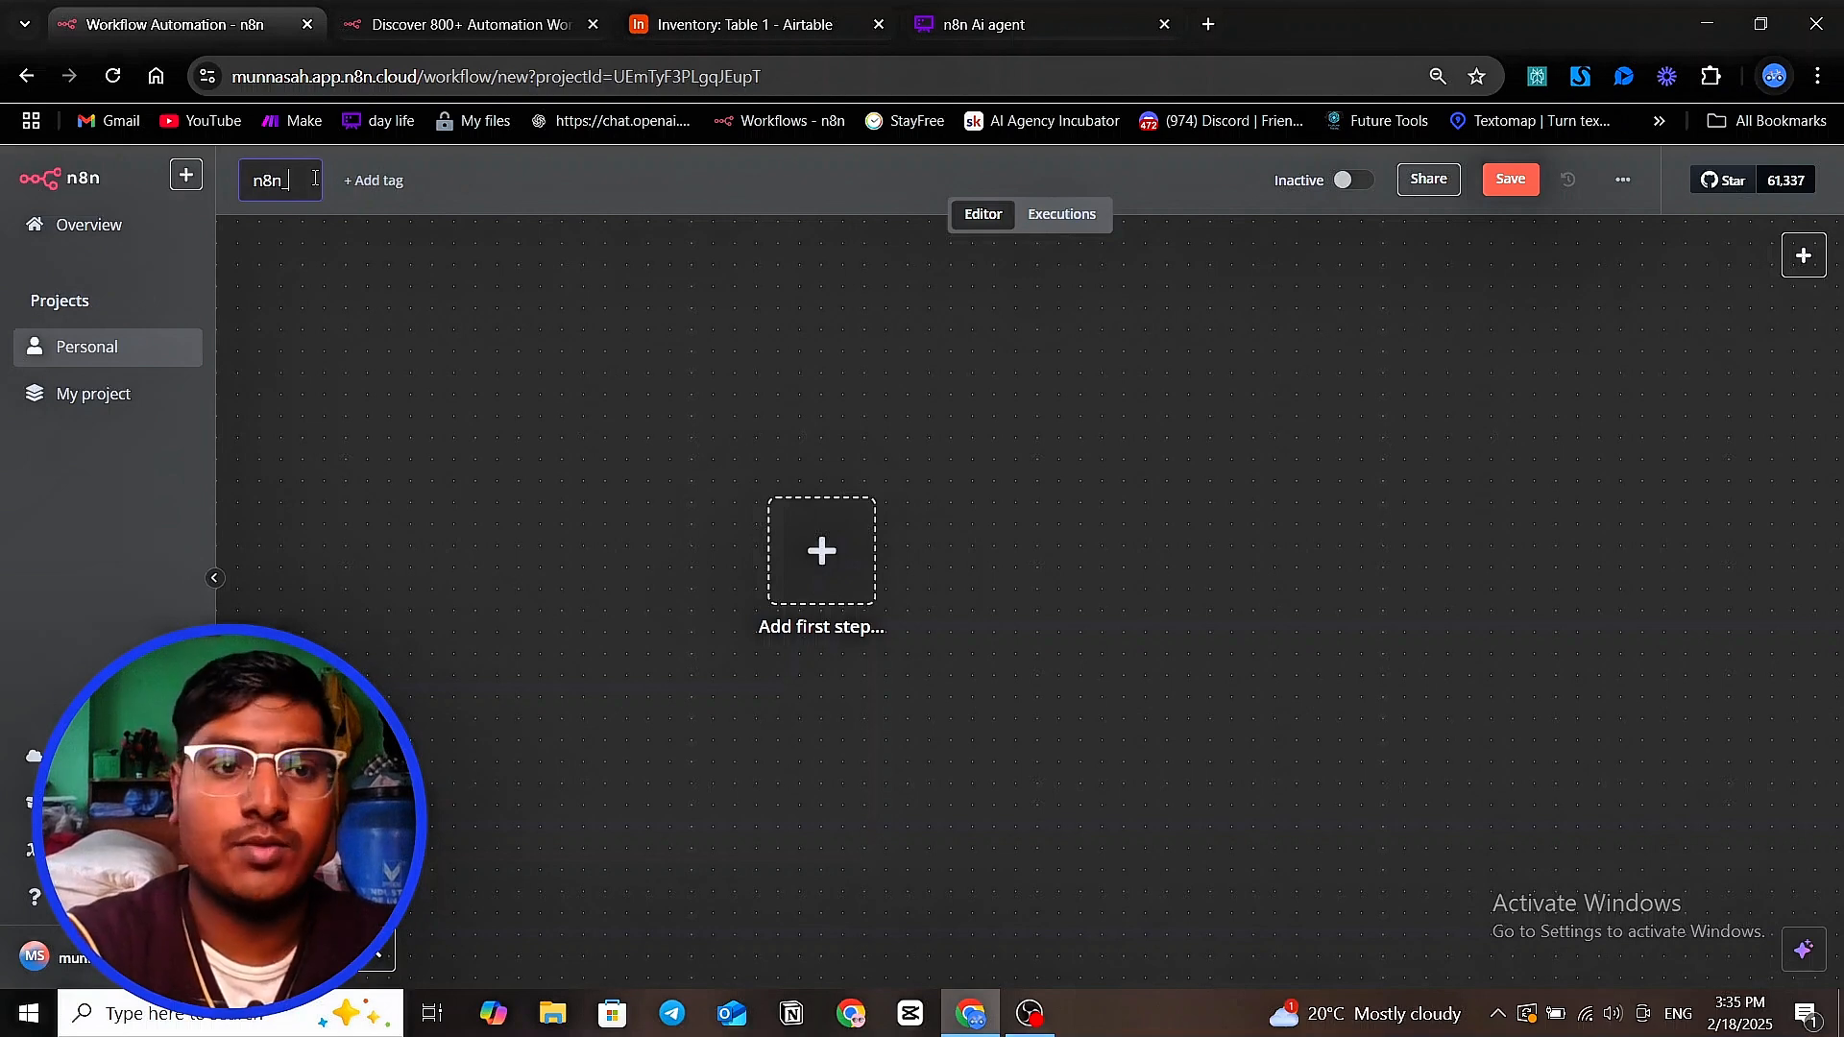
type("simple")
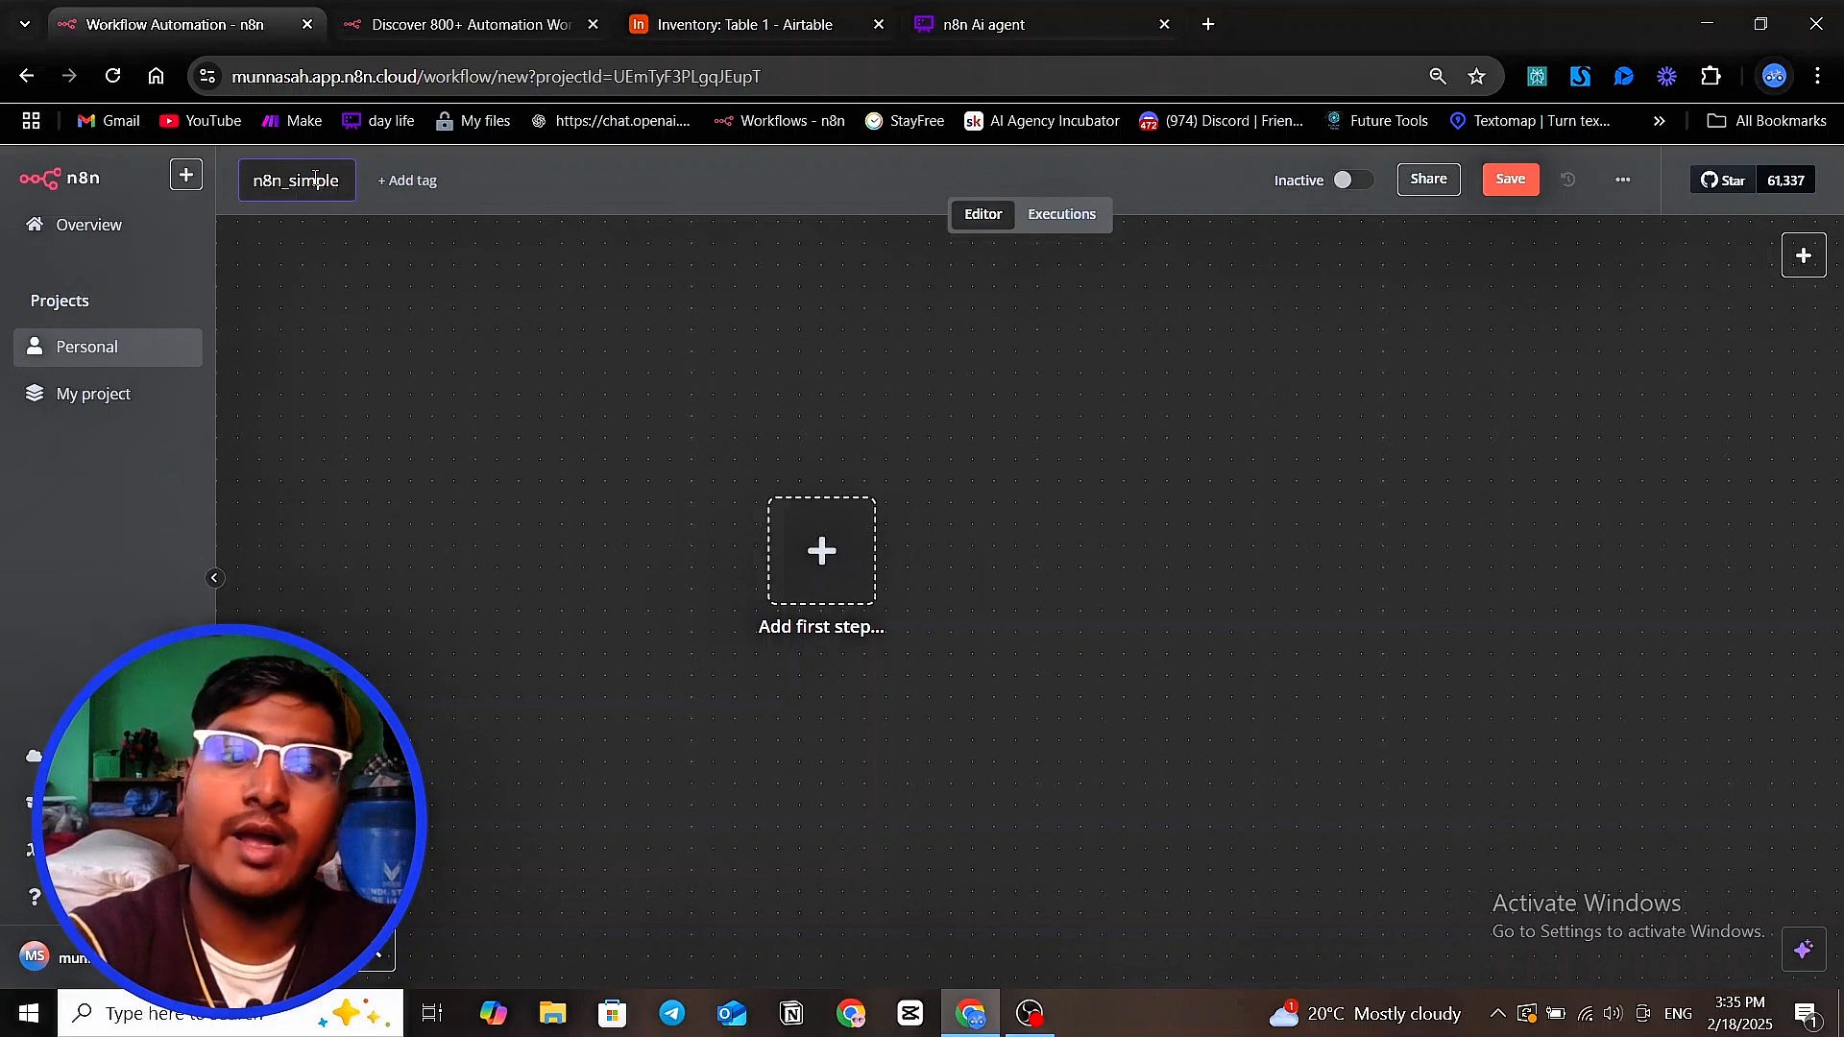
type("_ex")
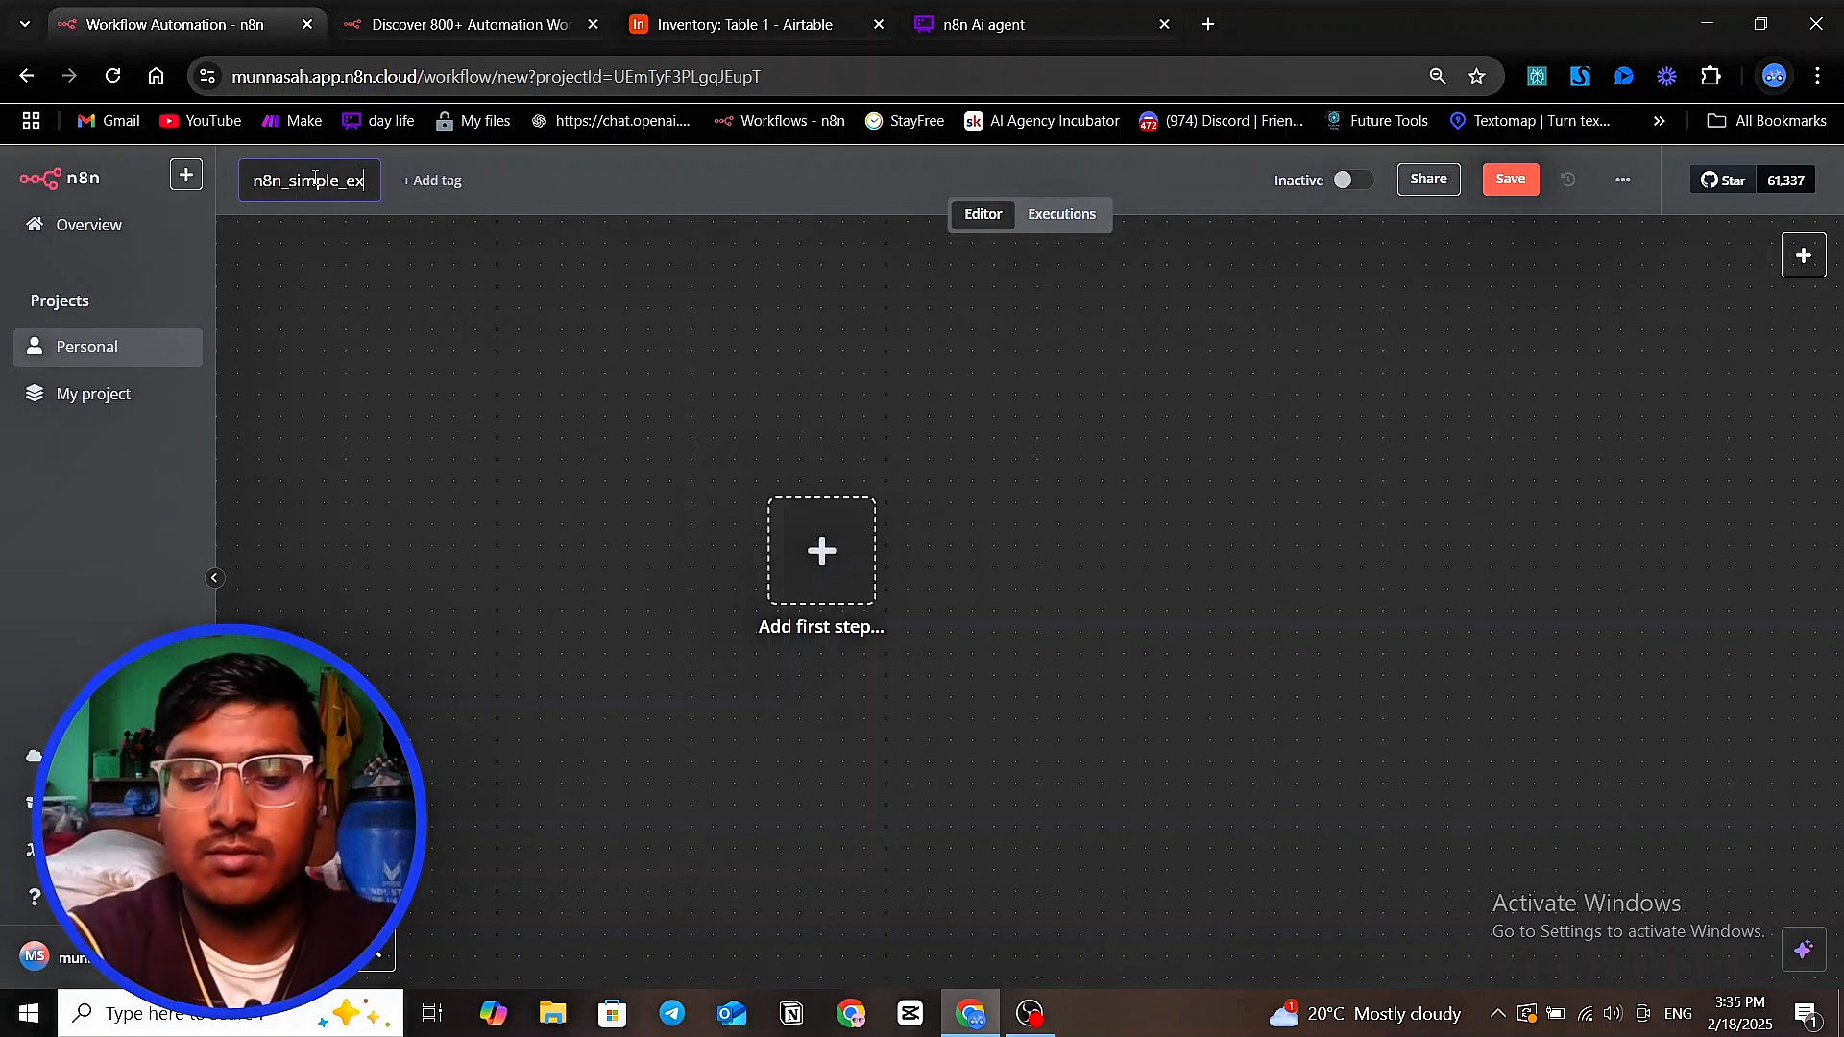
type("plaination")
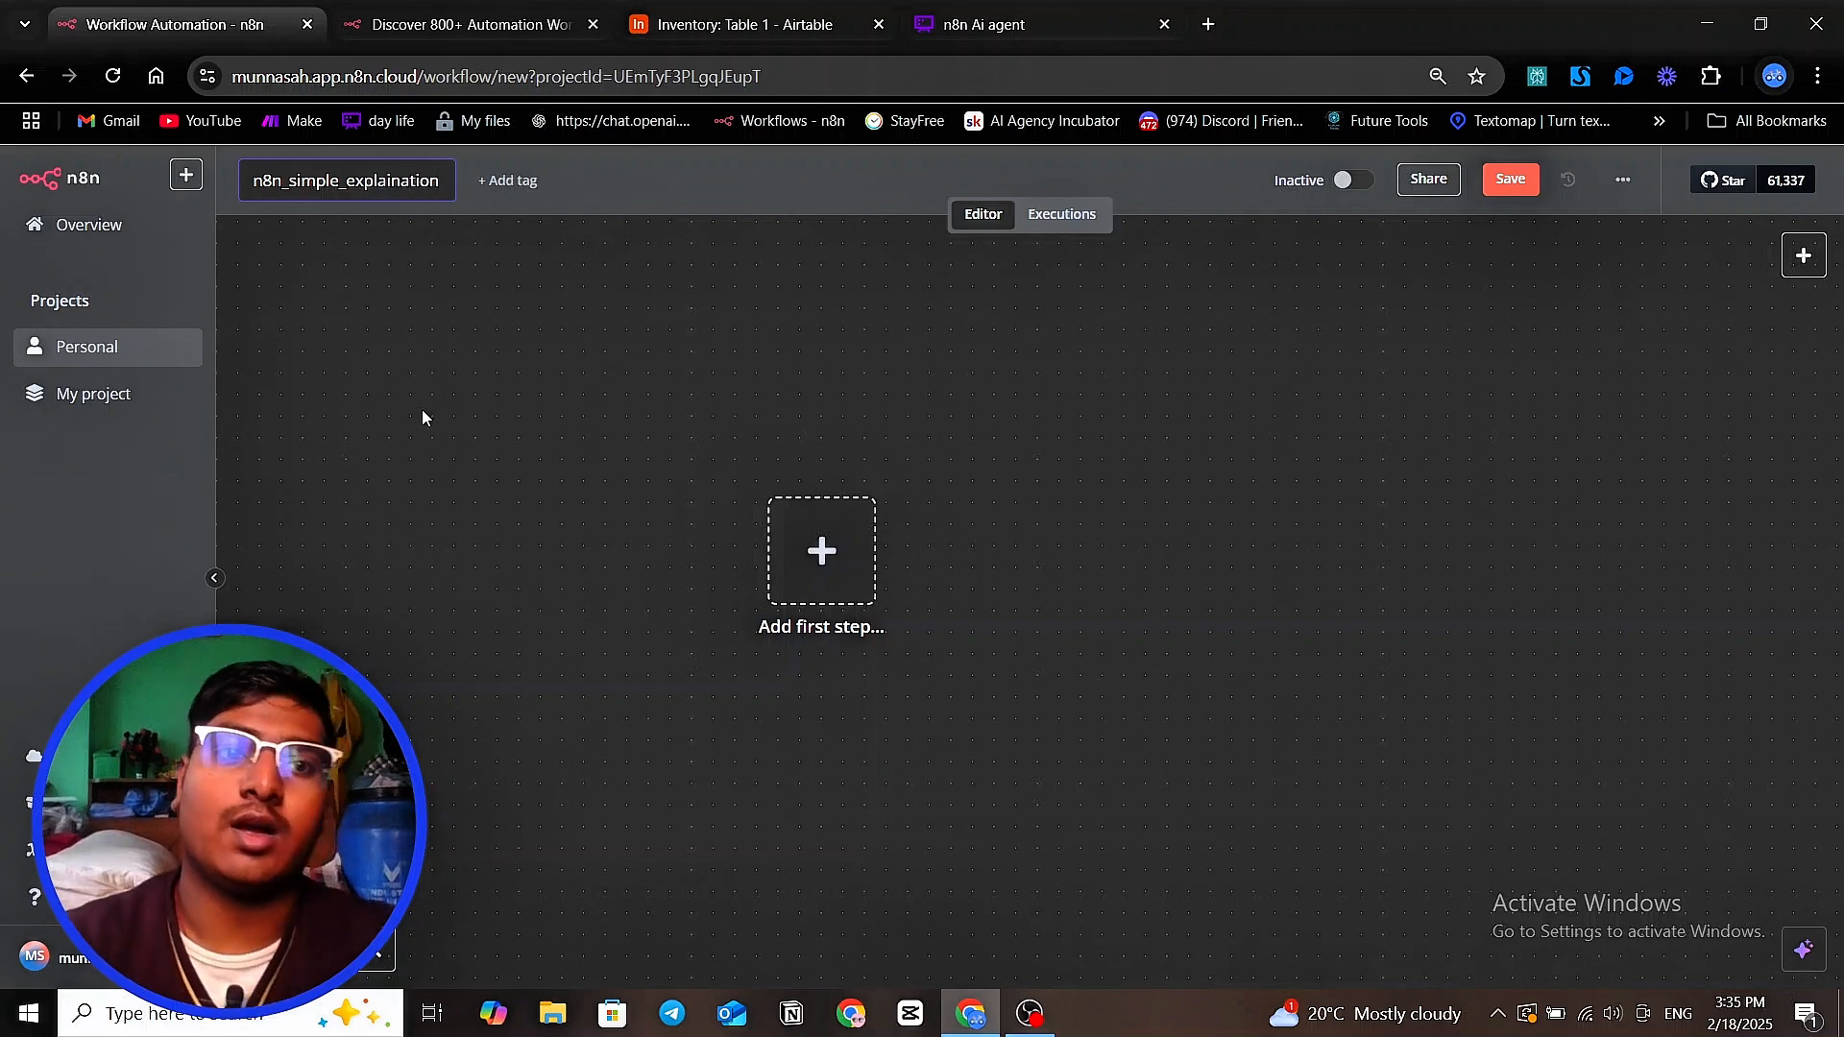
key("Return")
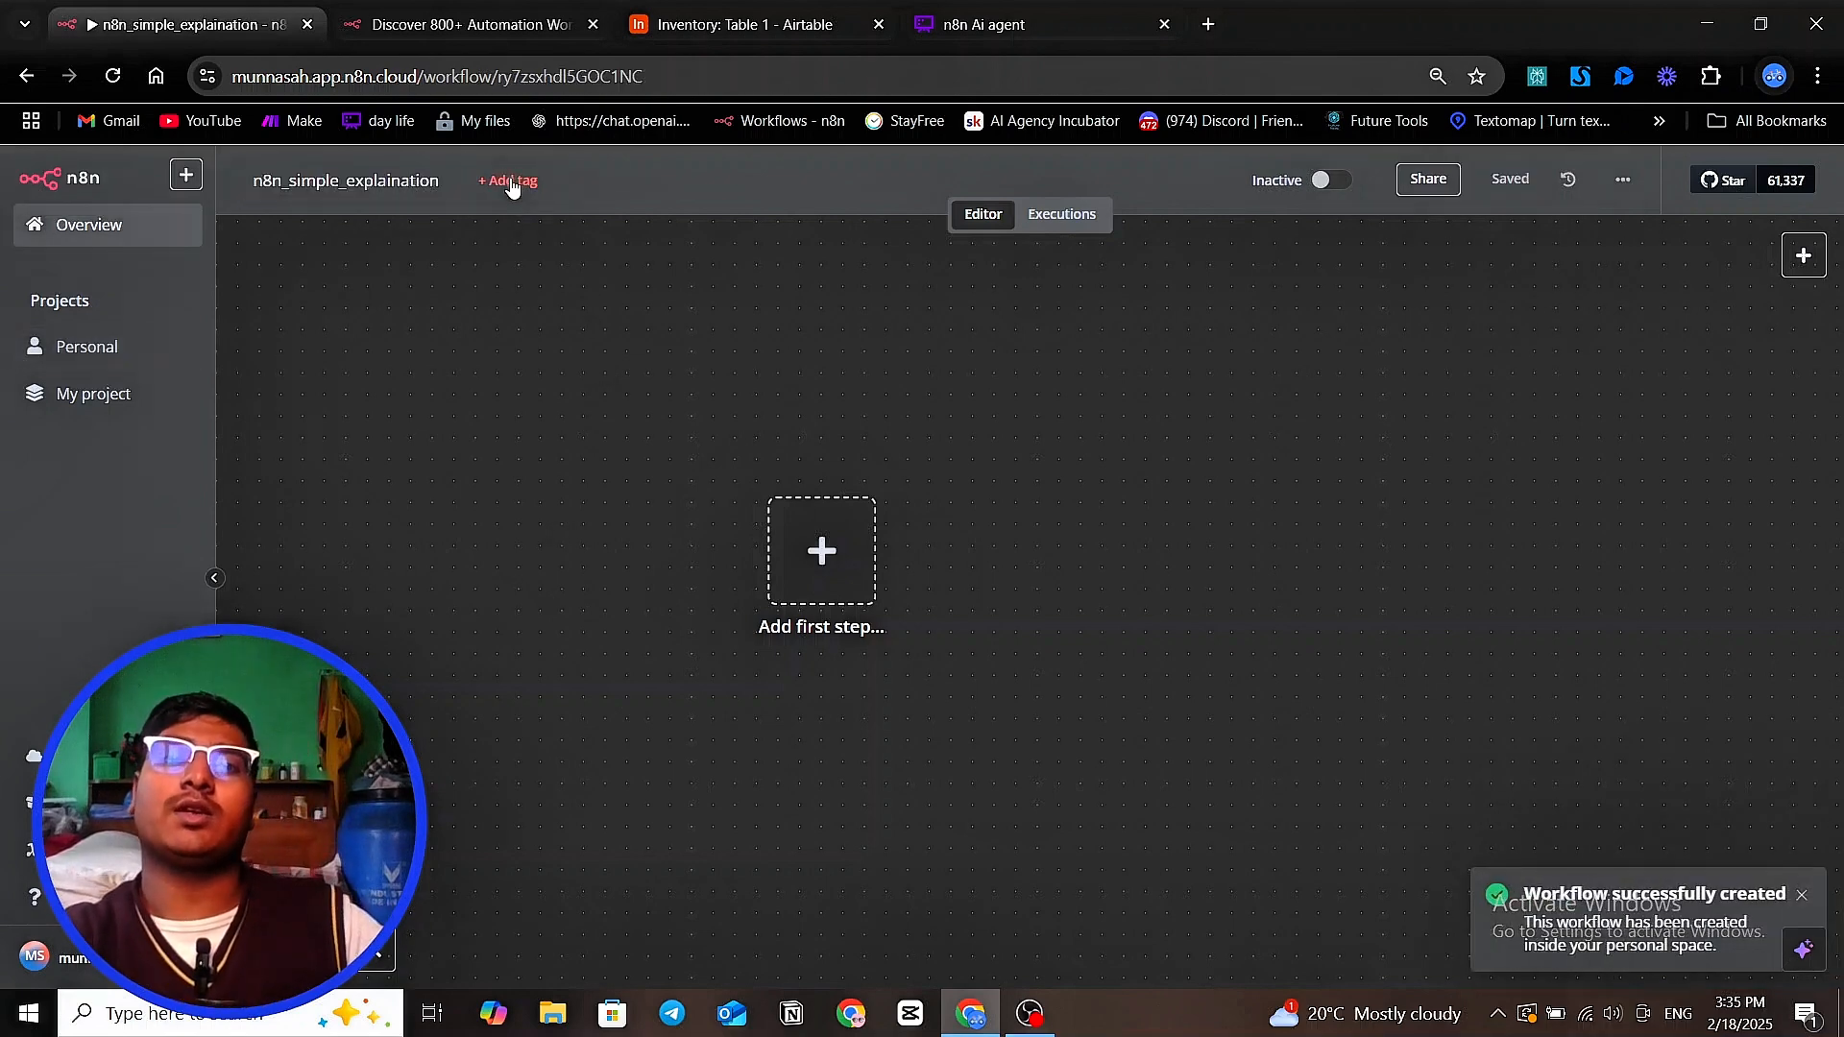
Add the existing N8N Course tag to the workflow
left_click(512, 185)
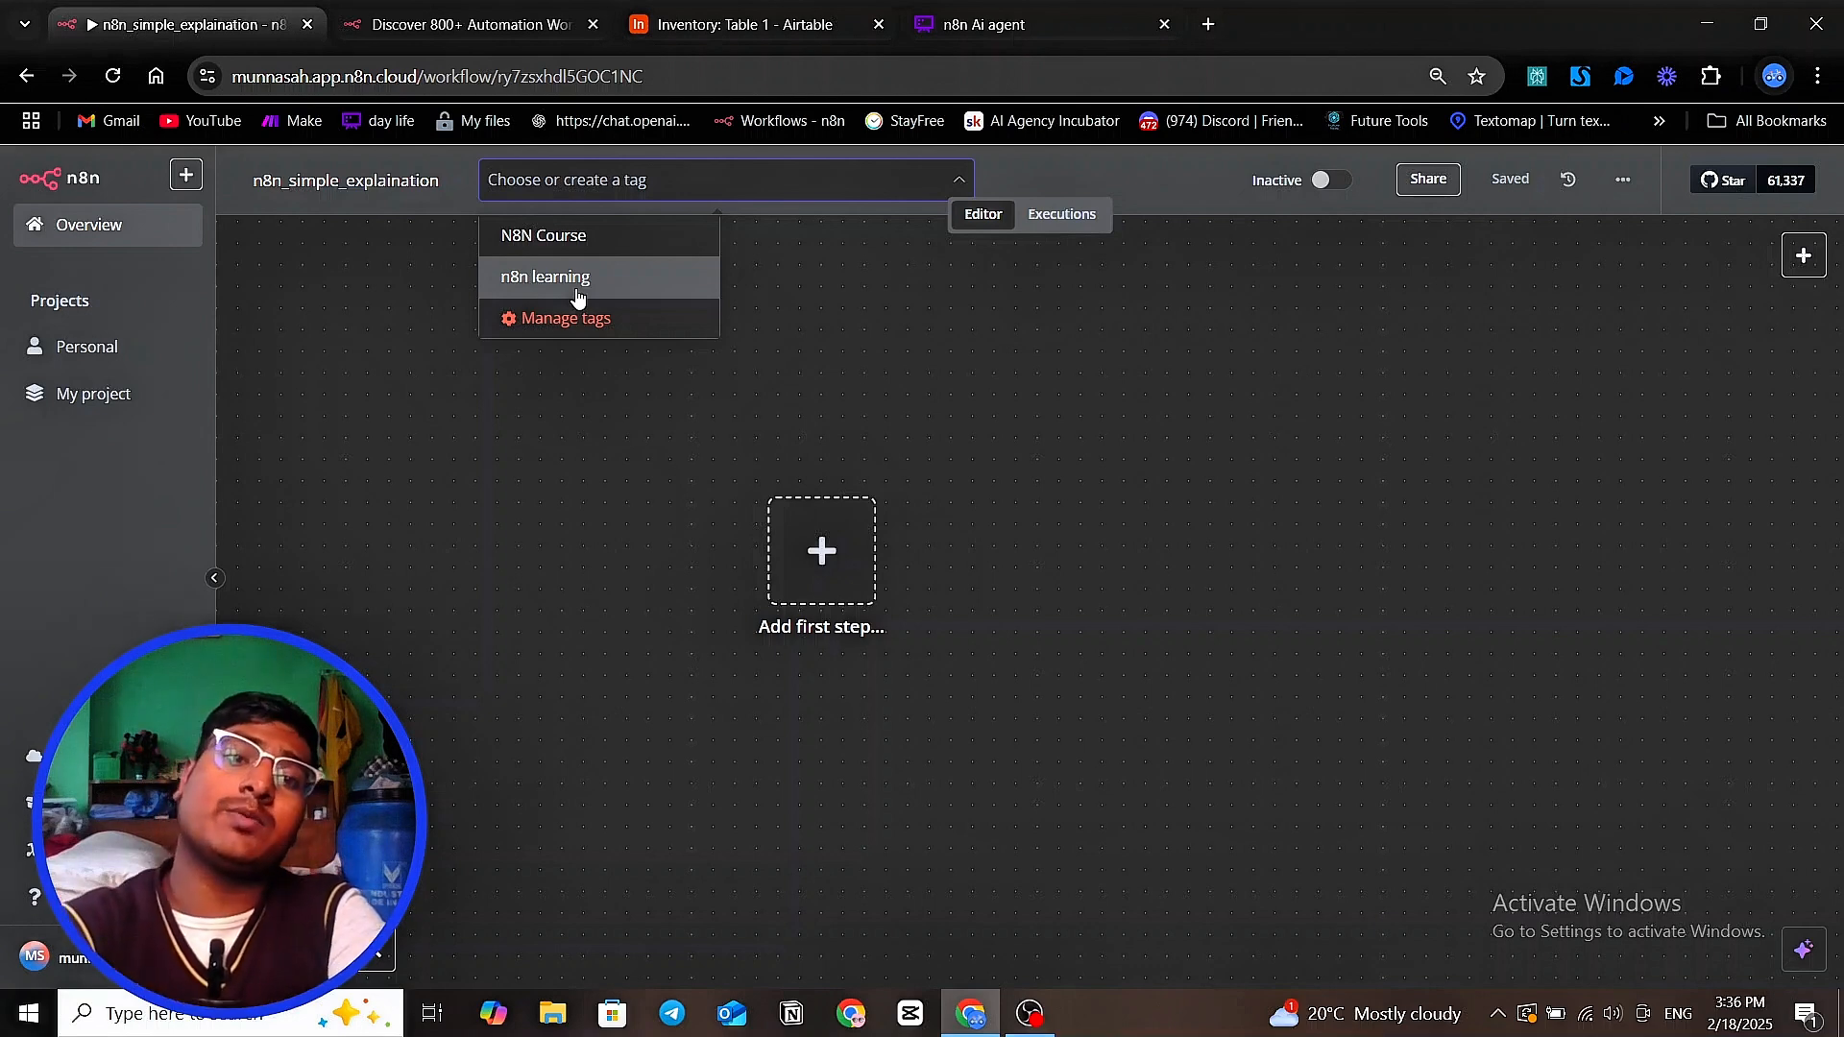
left_click(595, 245)
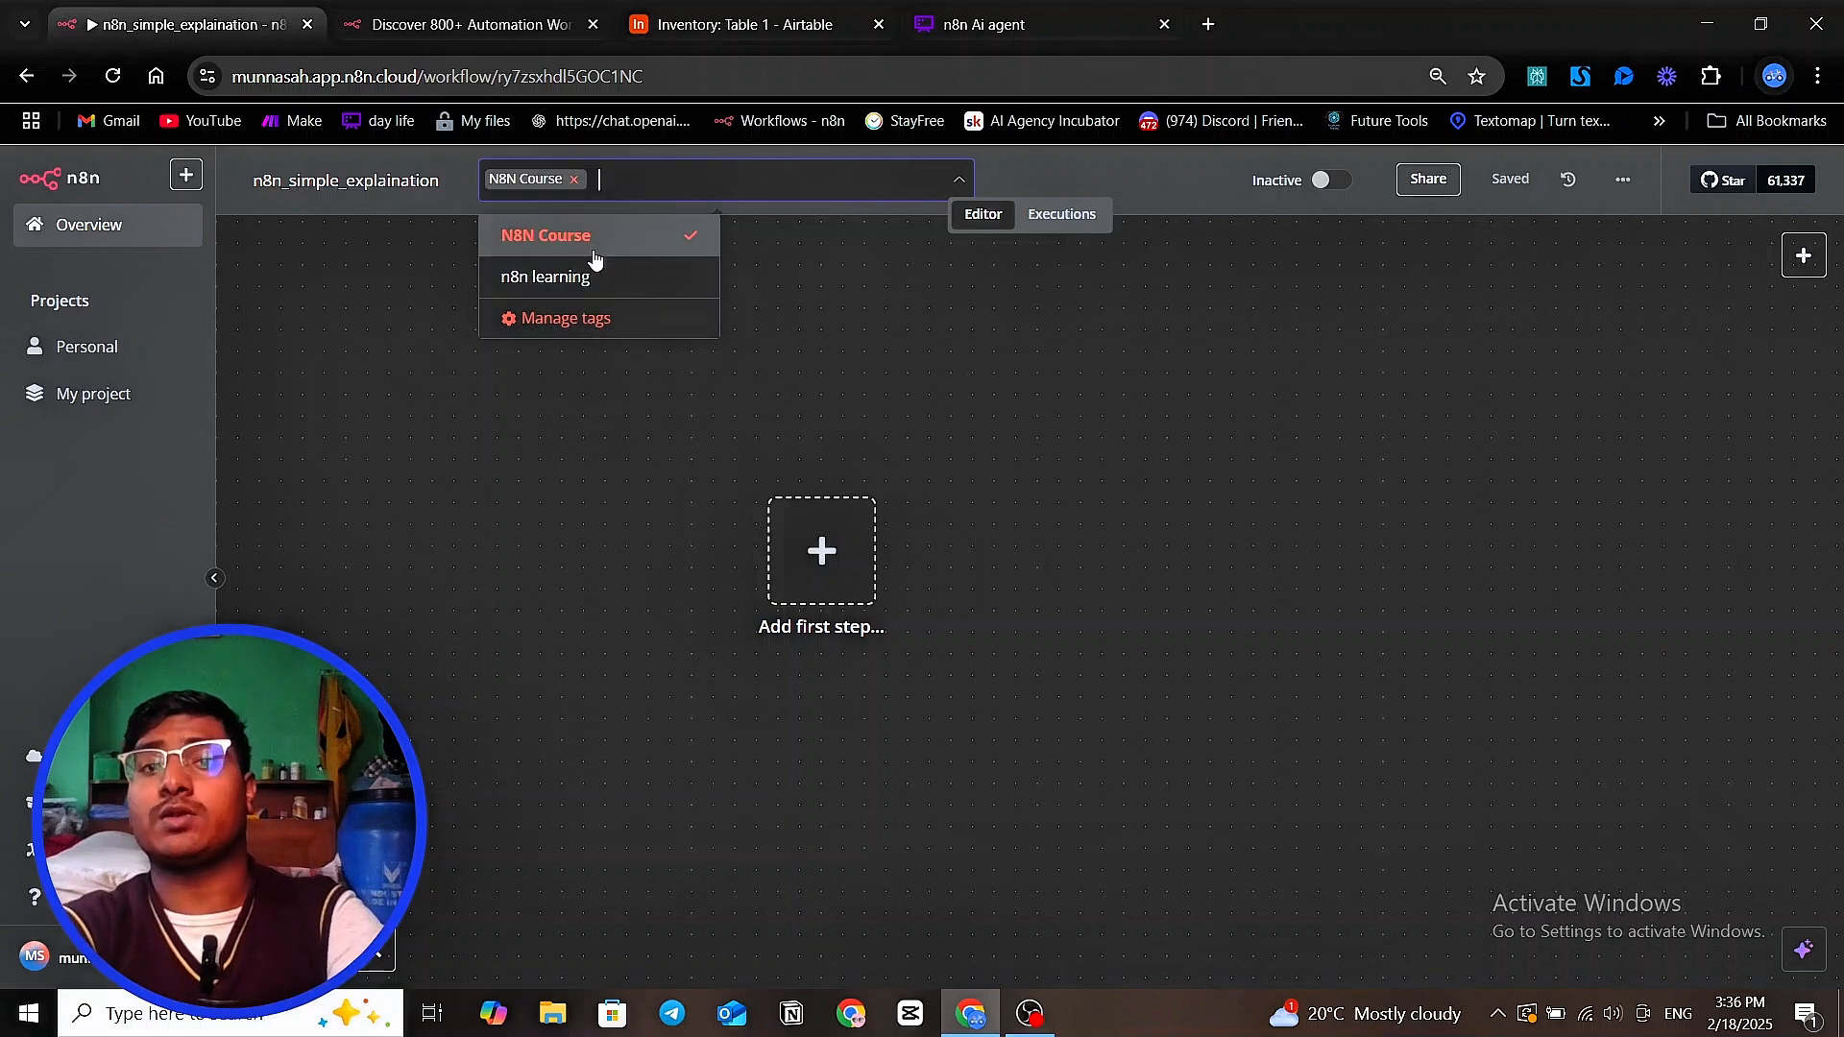
left_click(860, 379)
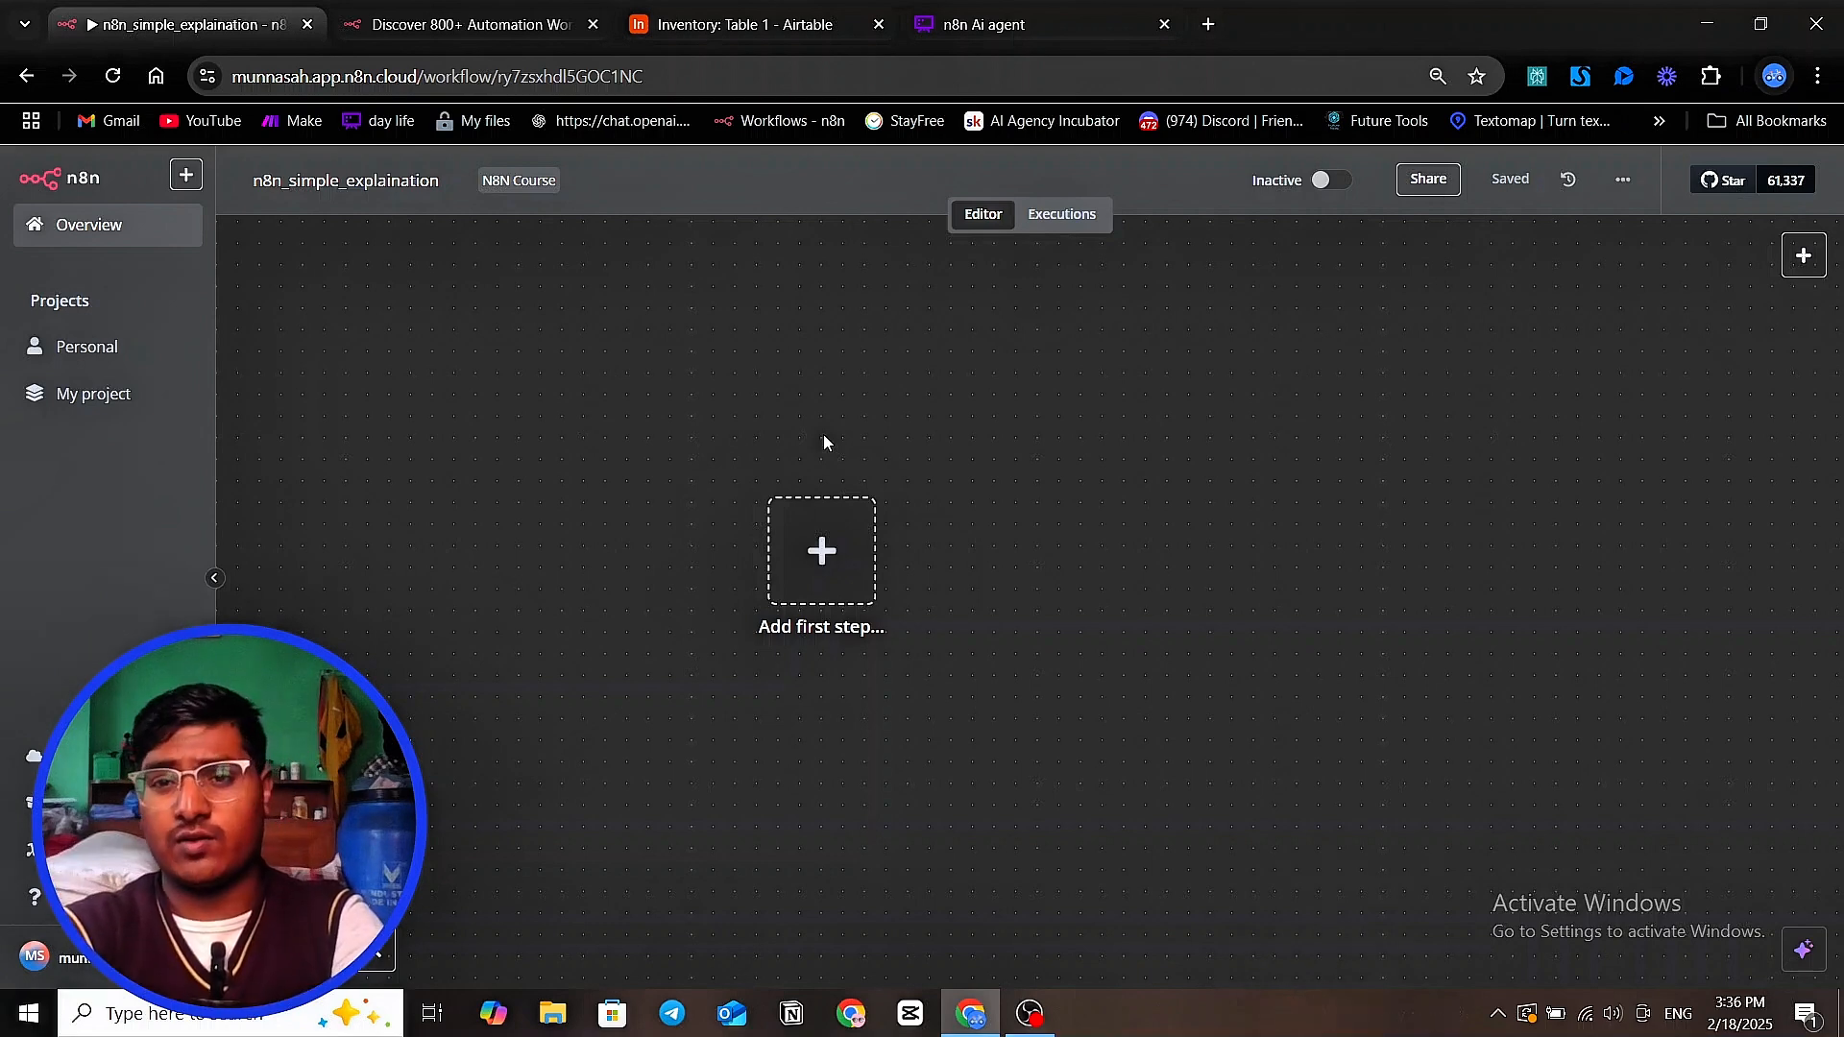
Examine the workflow's sharing dialog with its user search, and review the additional workflow actions such as duplicate, download and import
scroll(1140, 365, "up", 2)
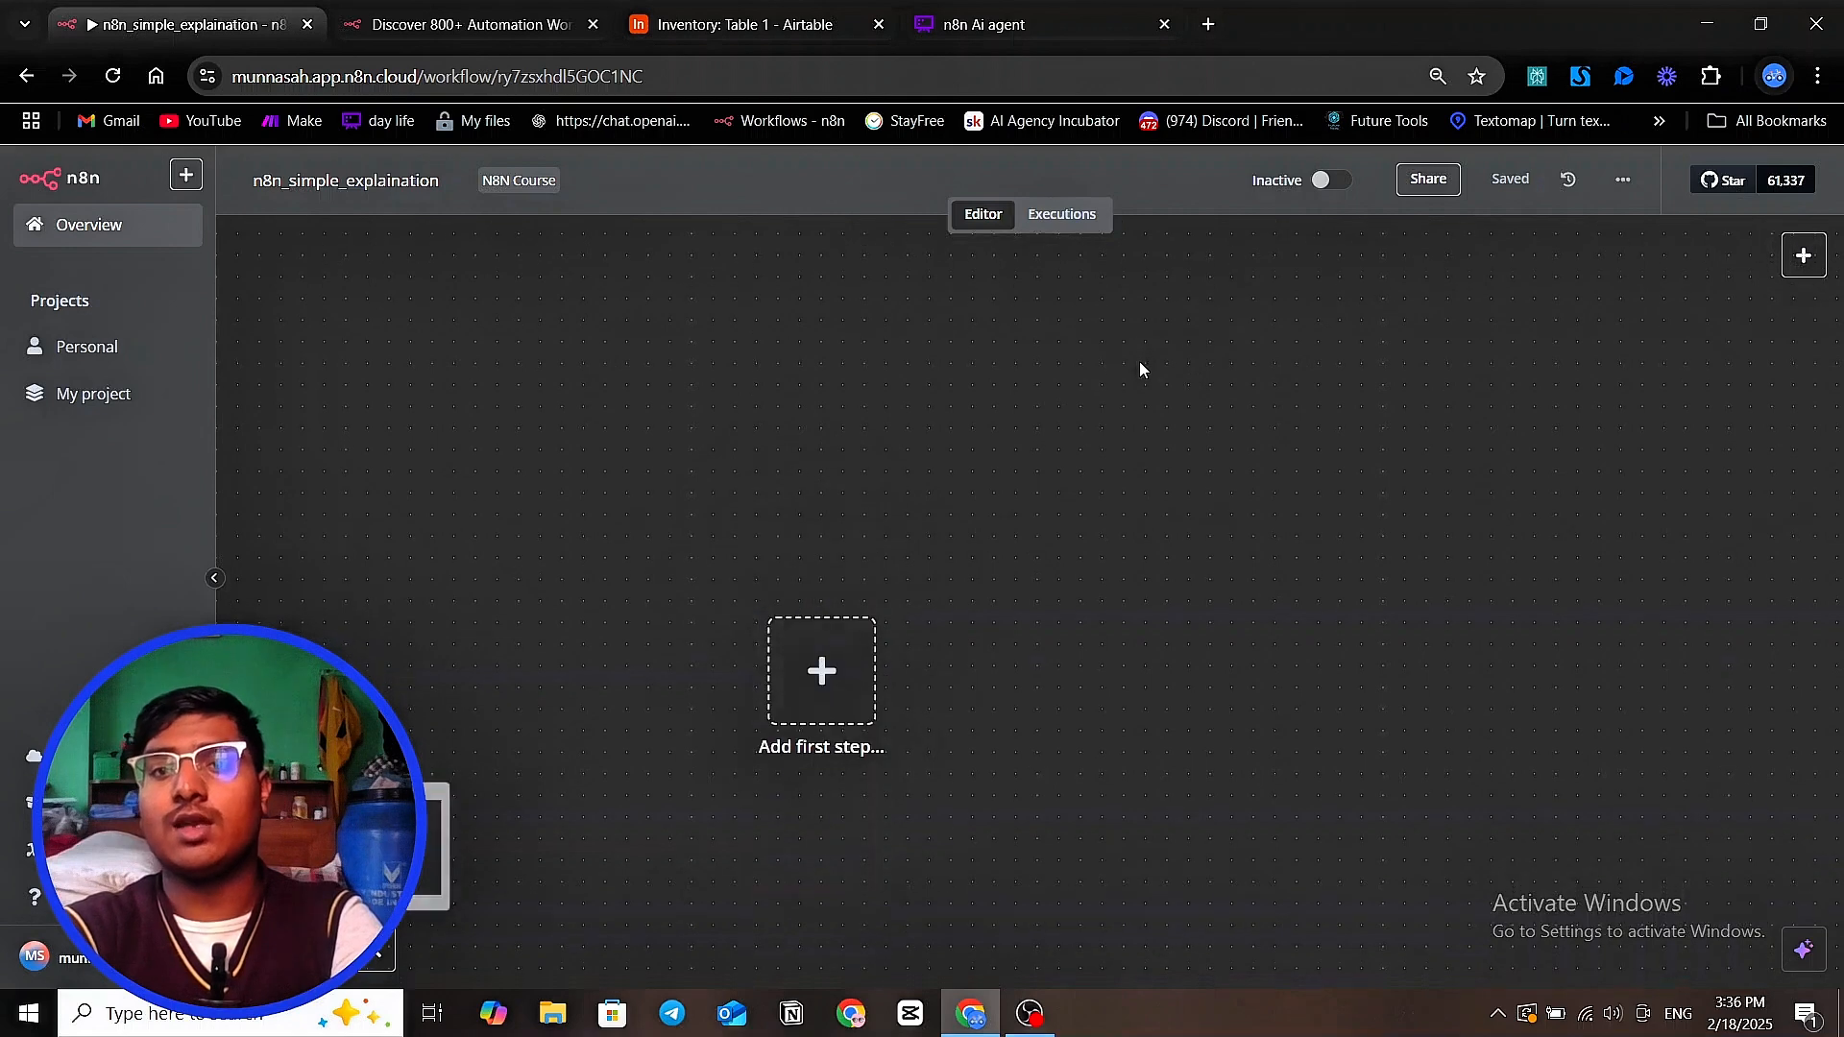
scroll(1140, 365, "down", 1)
left_click_drag(962, 407, 1025, 416)
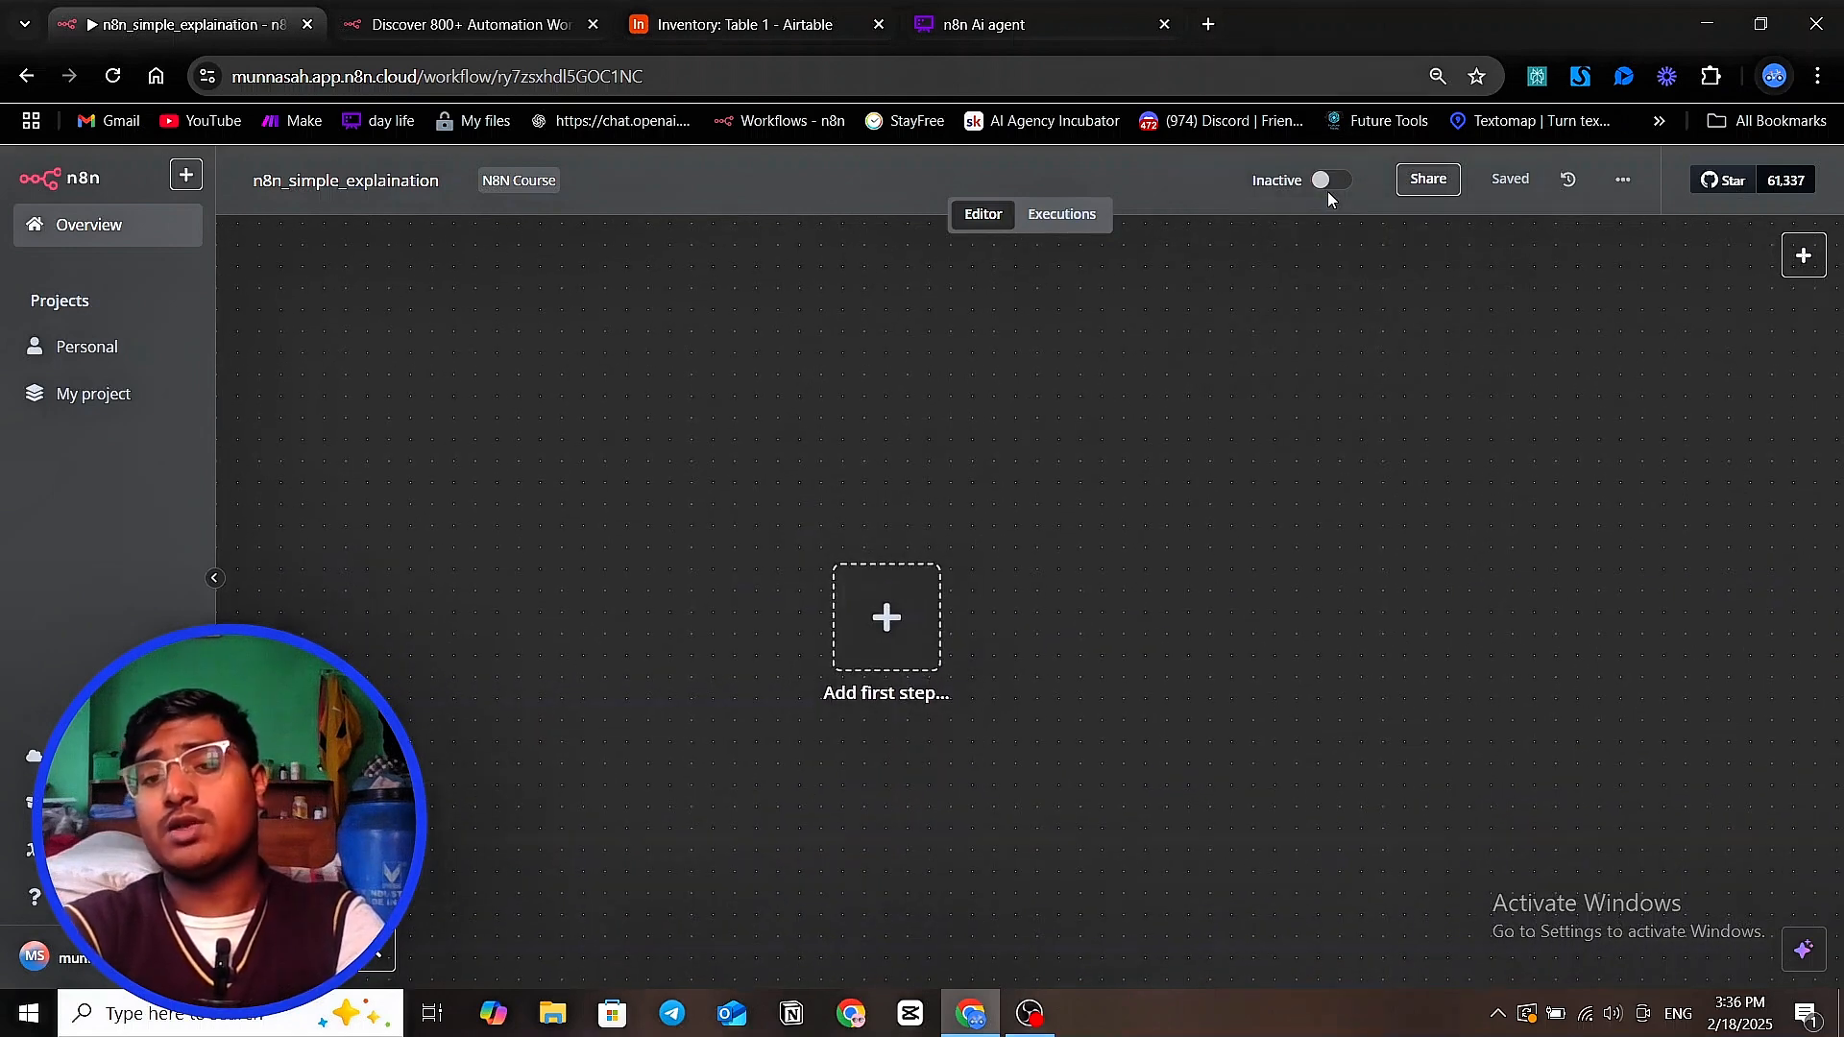
left_click(1435, 182)
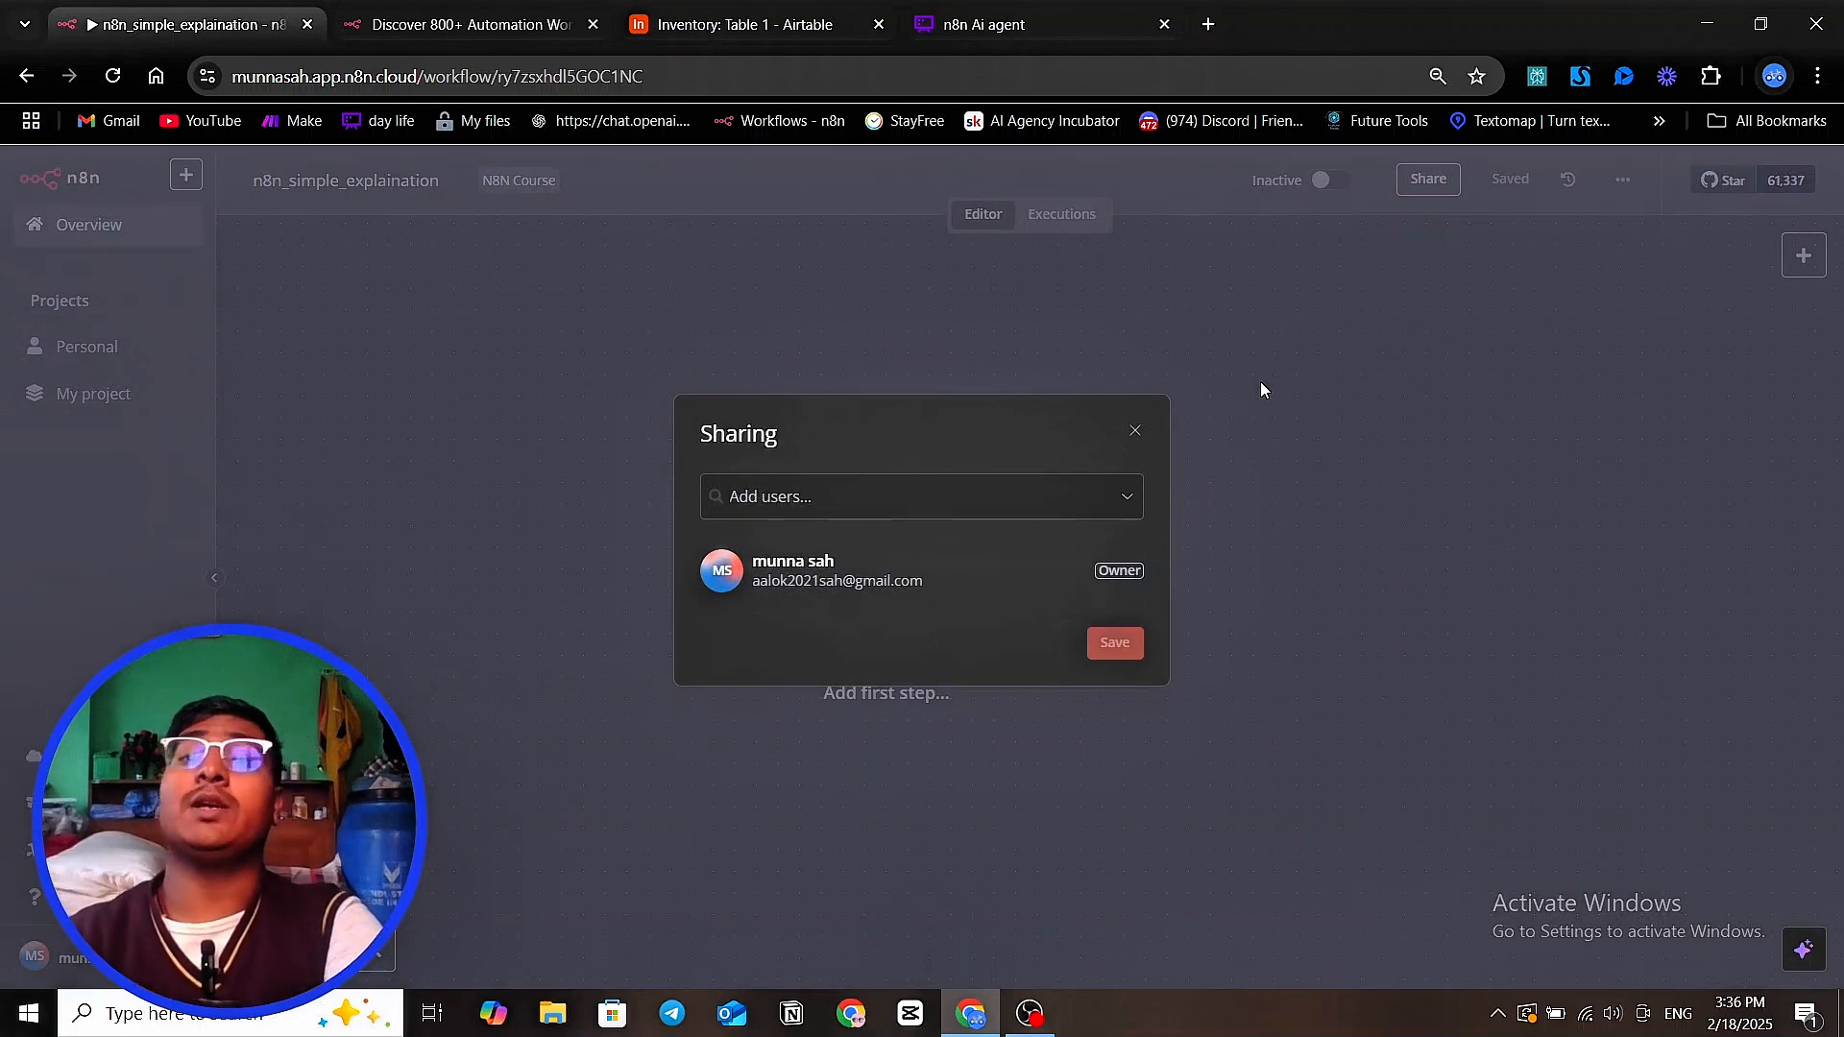
left_click(780, 511)
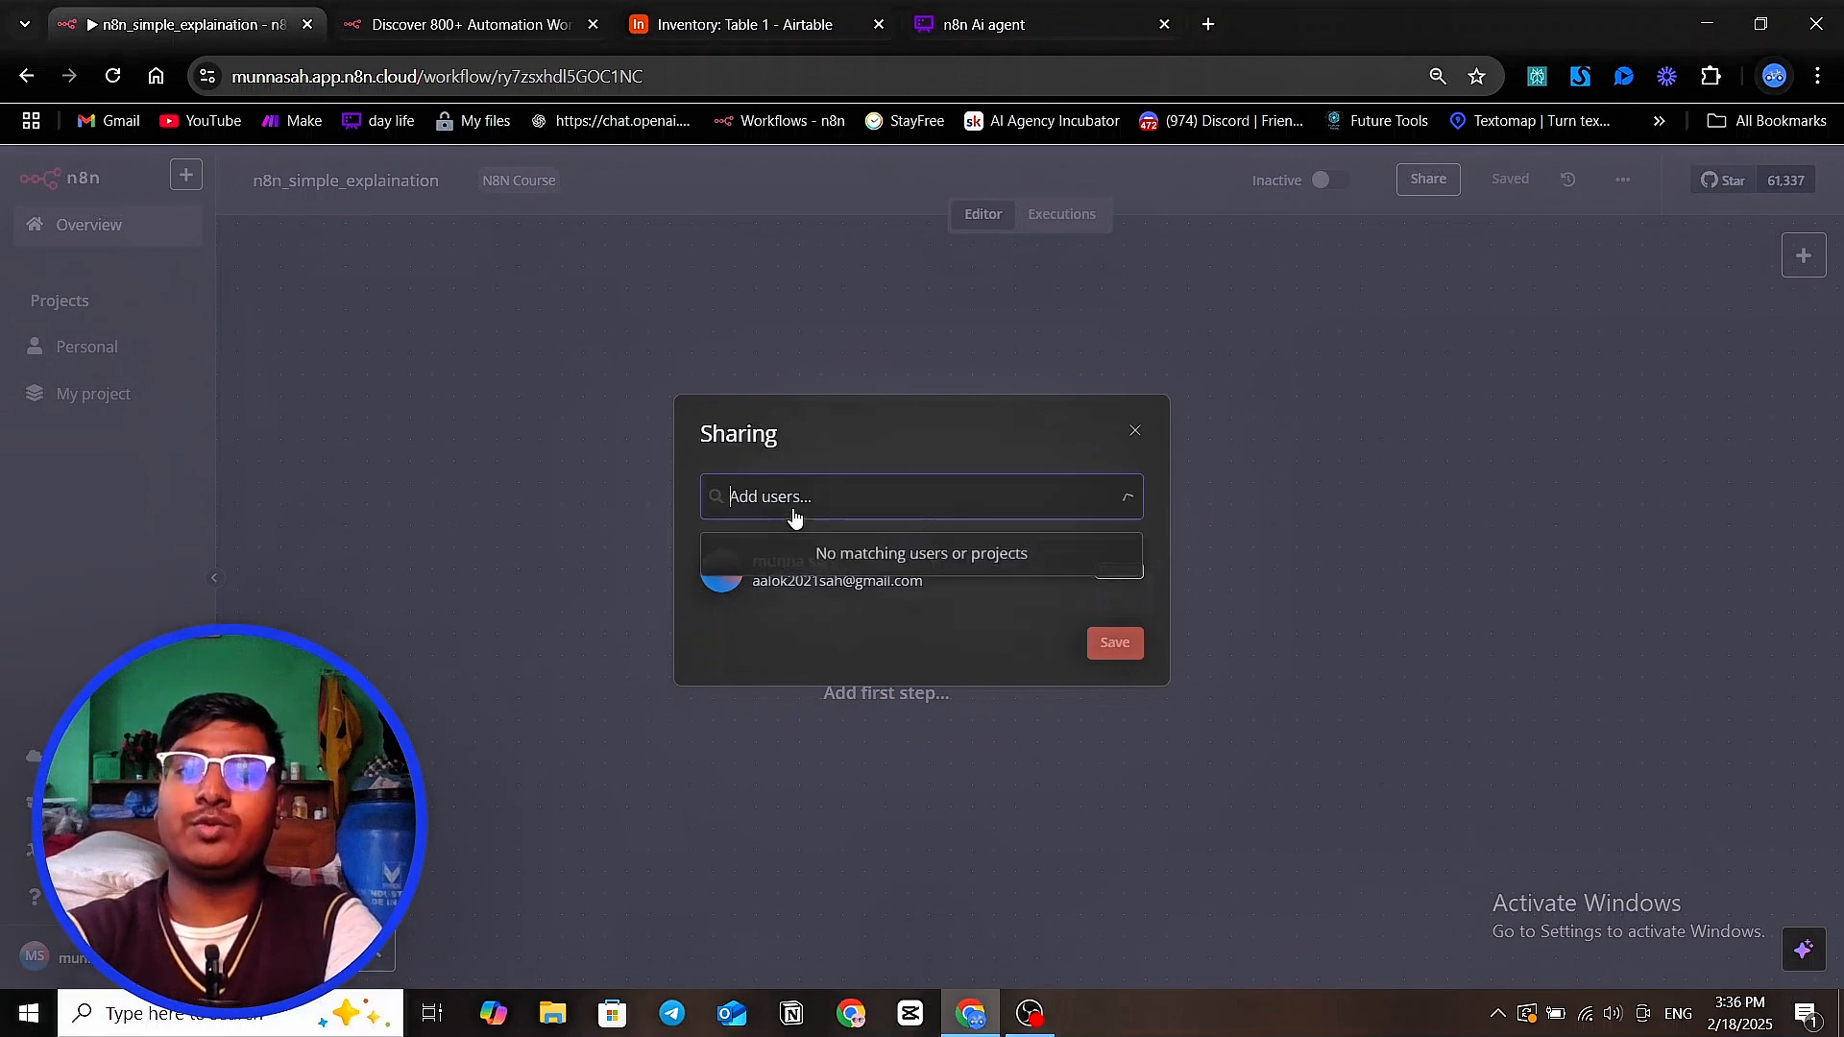
left_click(1018, 359)
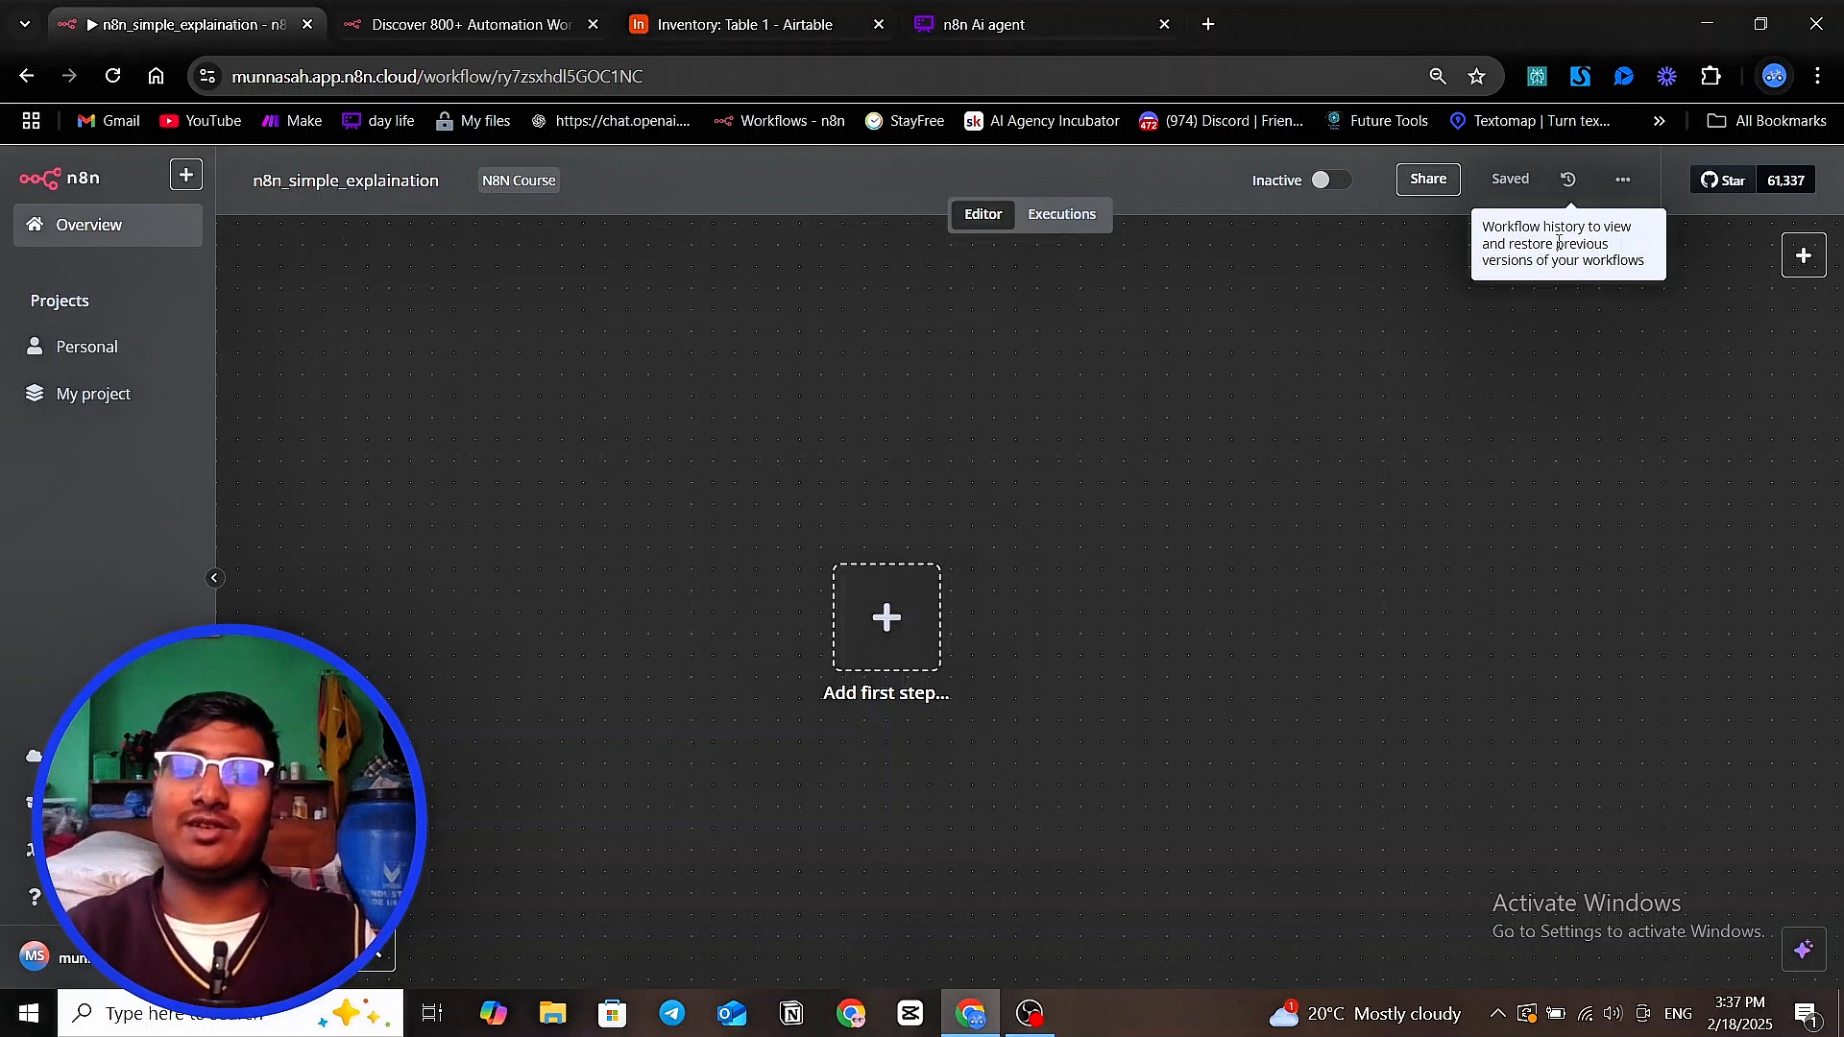
left_click(1618, 180)
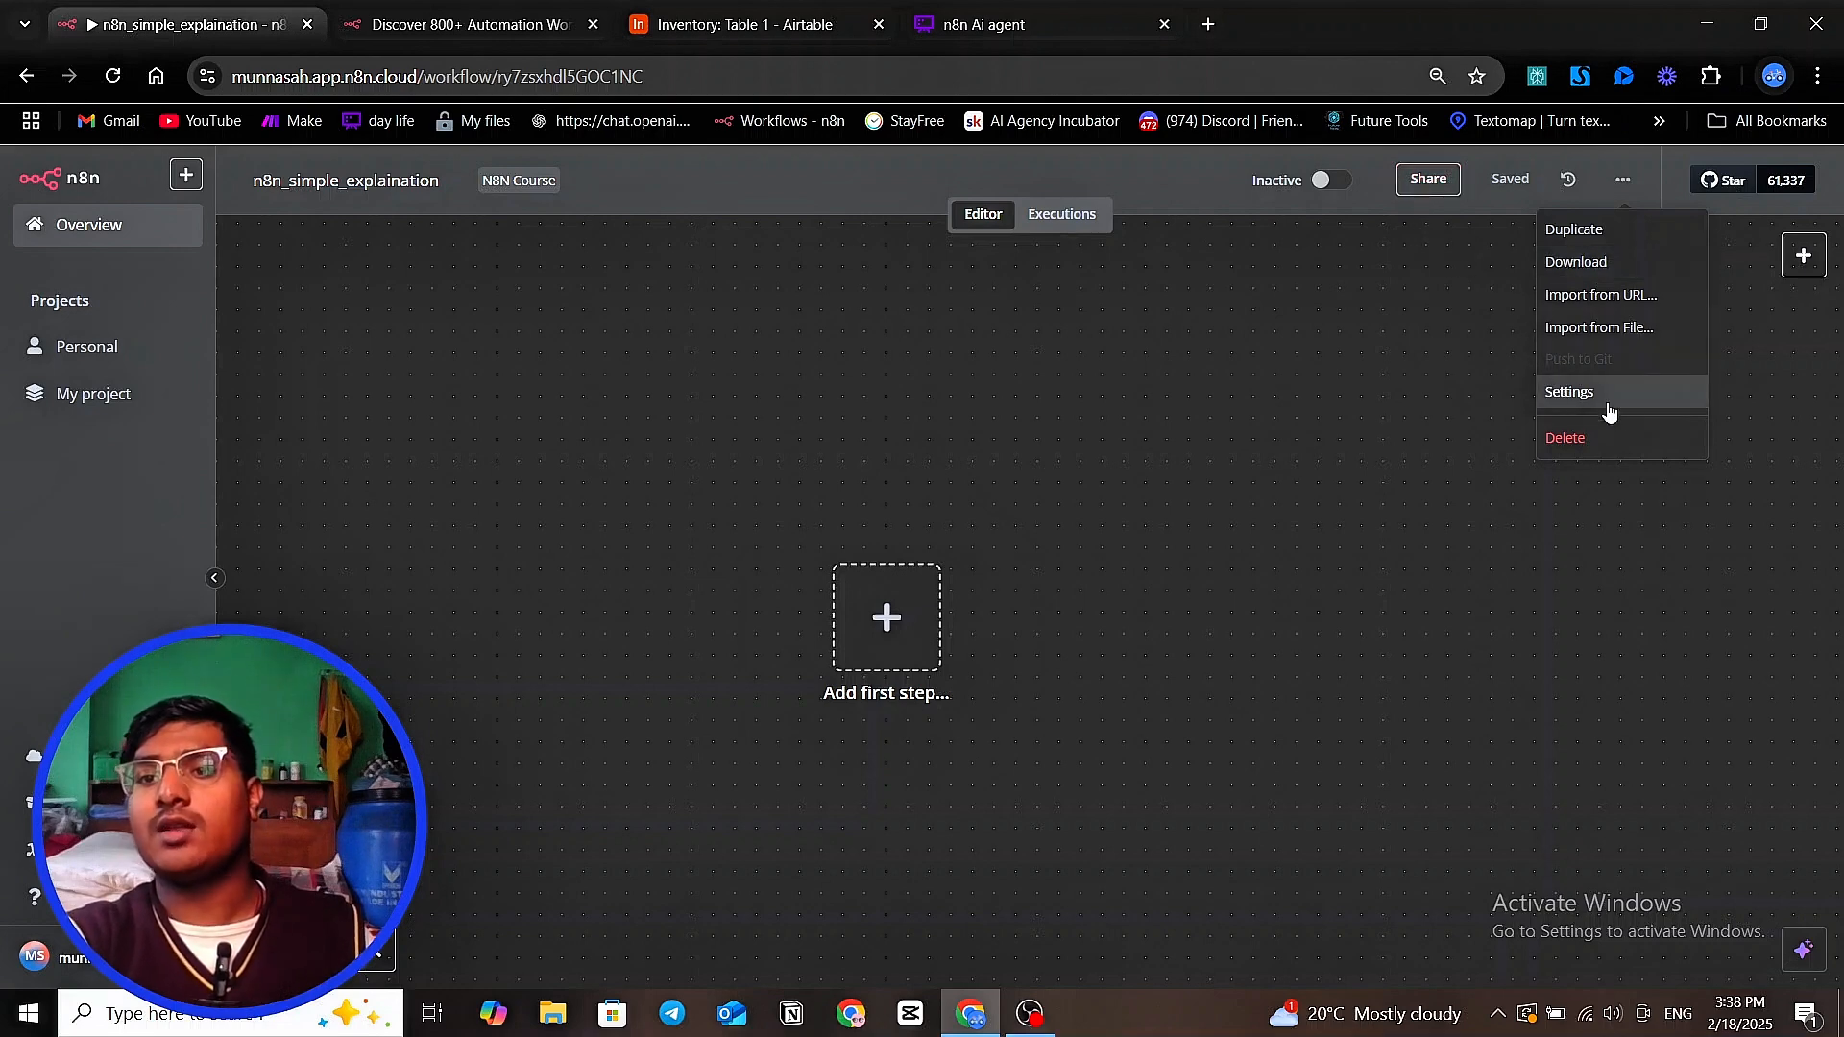
left_click(1734, 390)
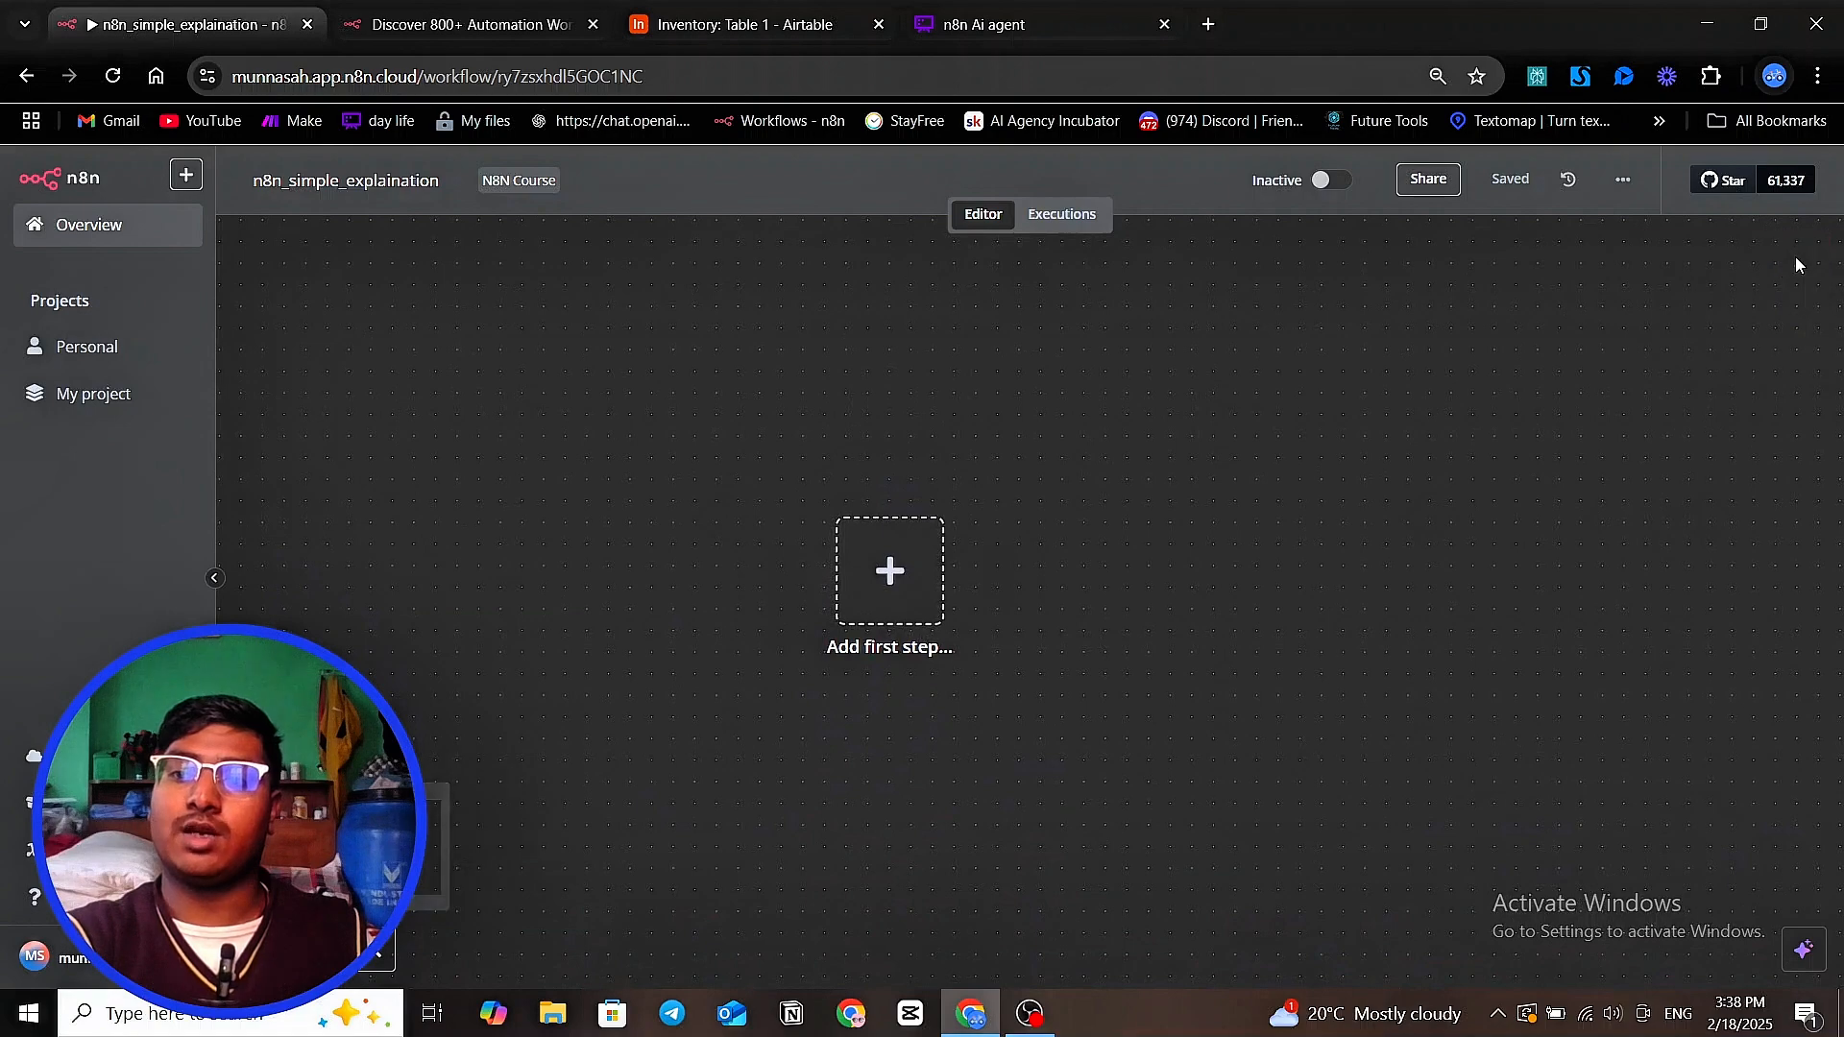
Look through the trigger types offered for the workflow's first step, and close the list without adding one
left_click(1800, 257)
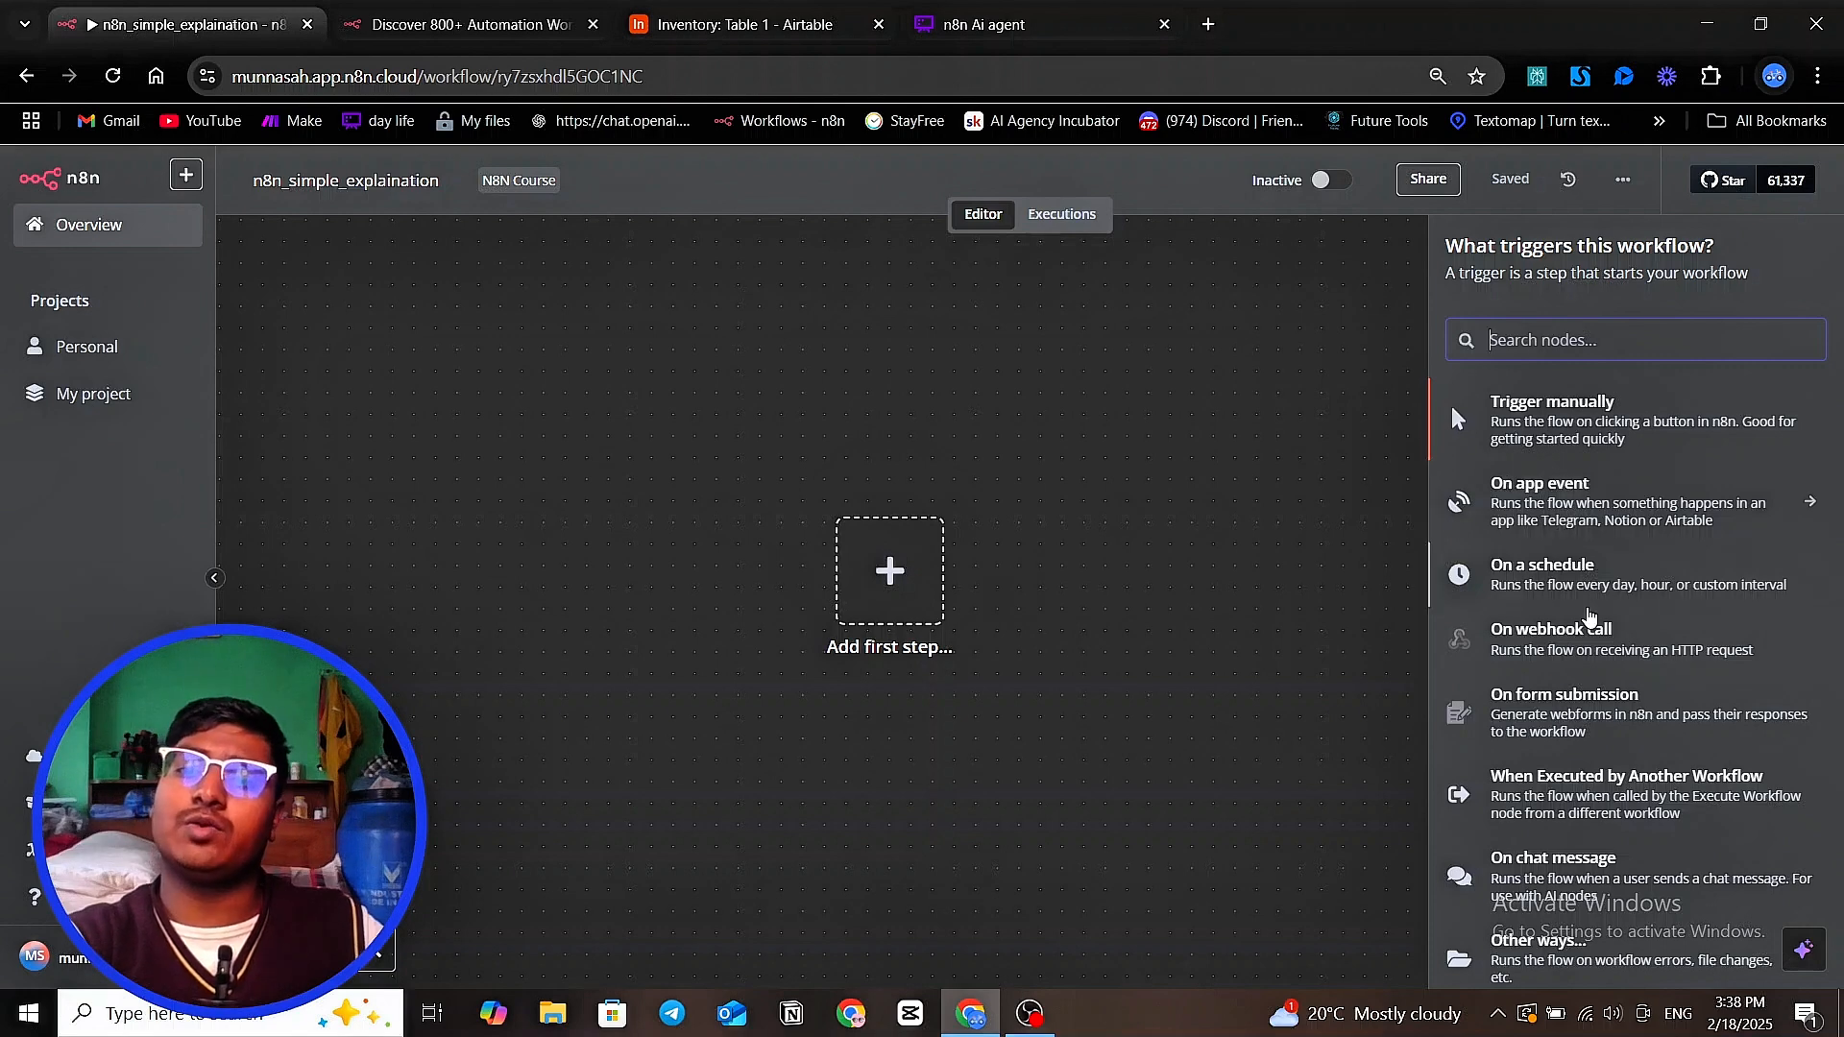
scroll(1674, 635, "down", 1)
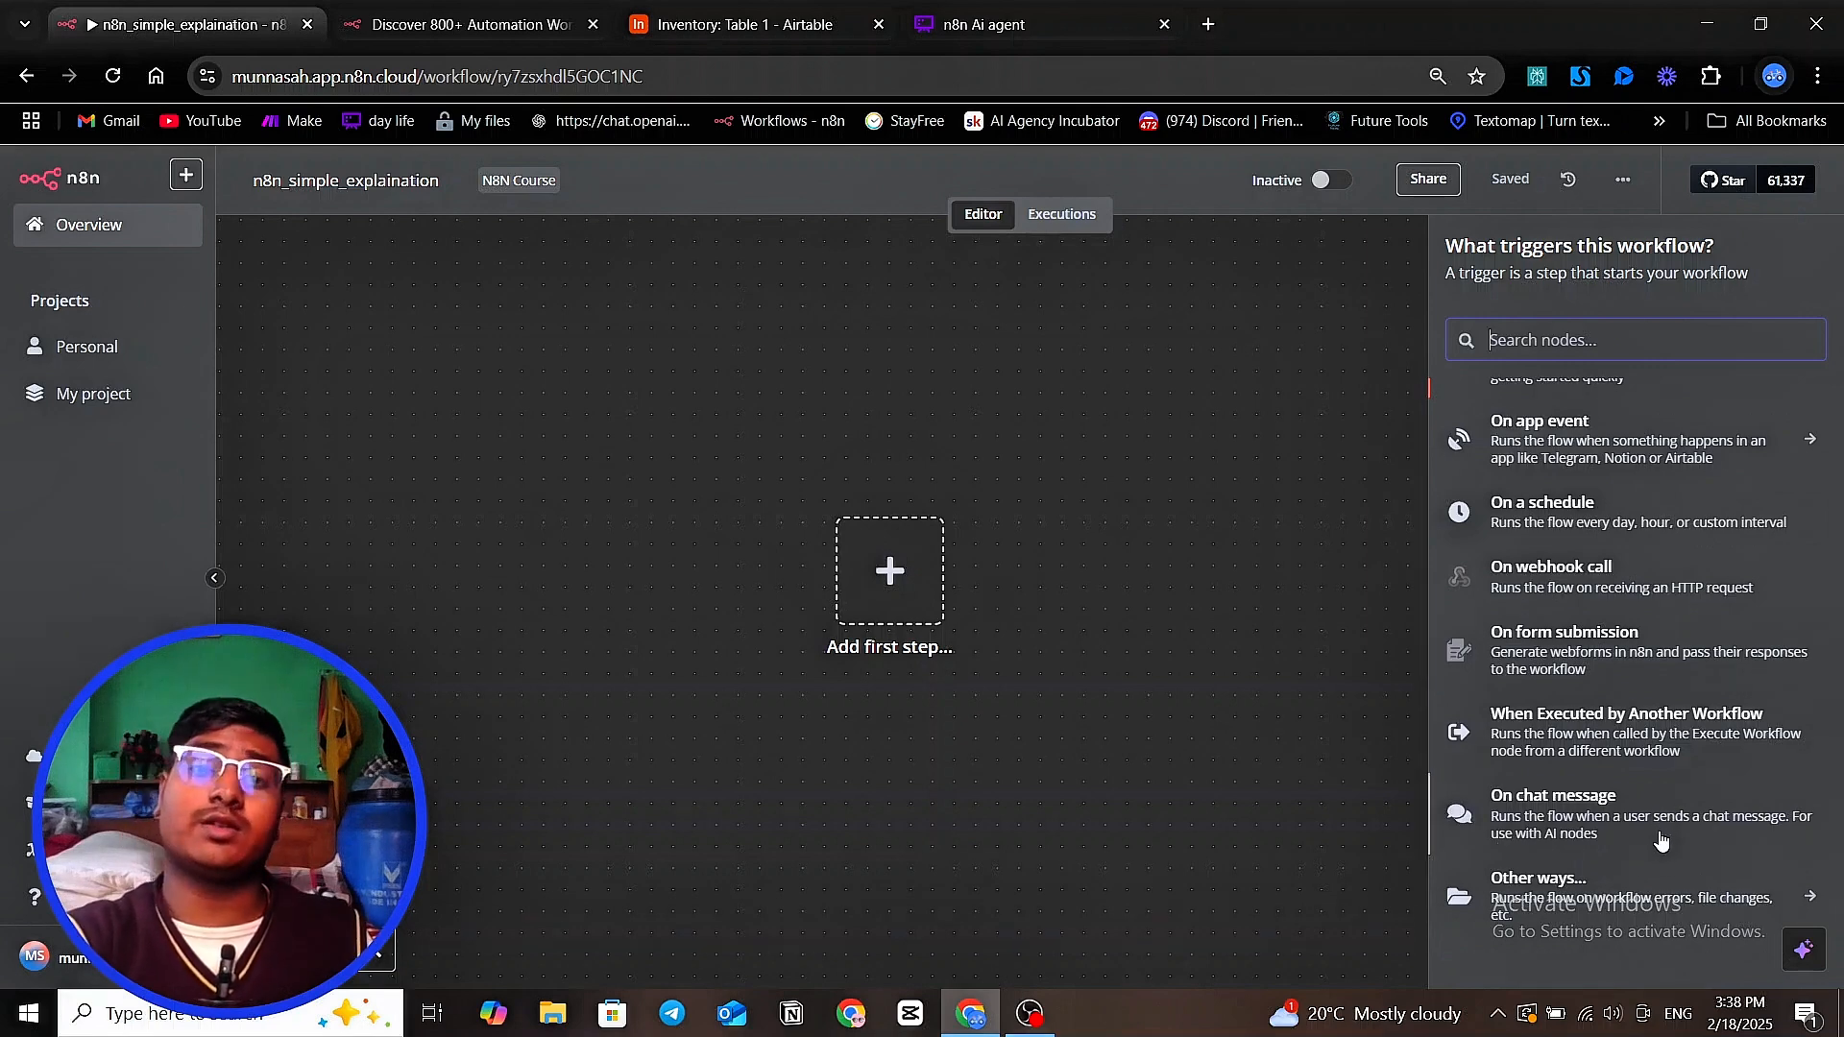
left_click(1314, 486)
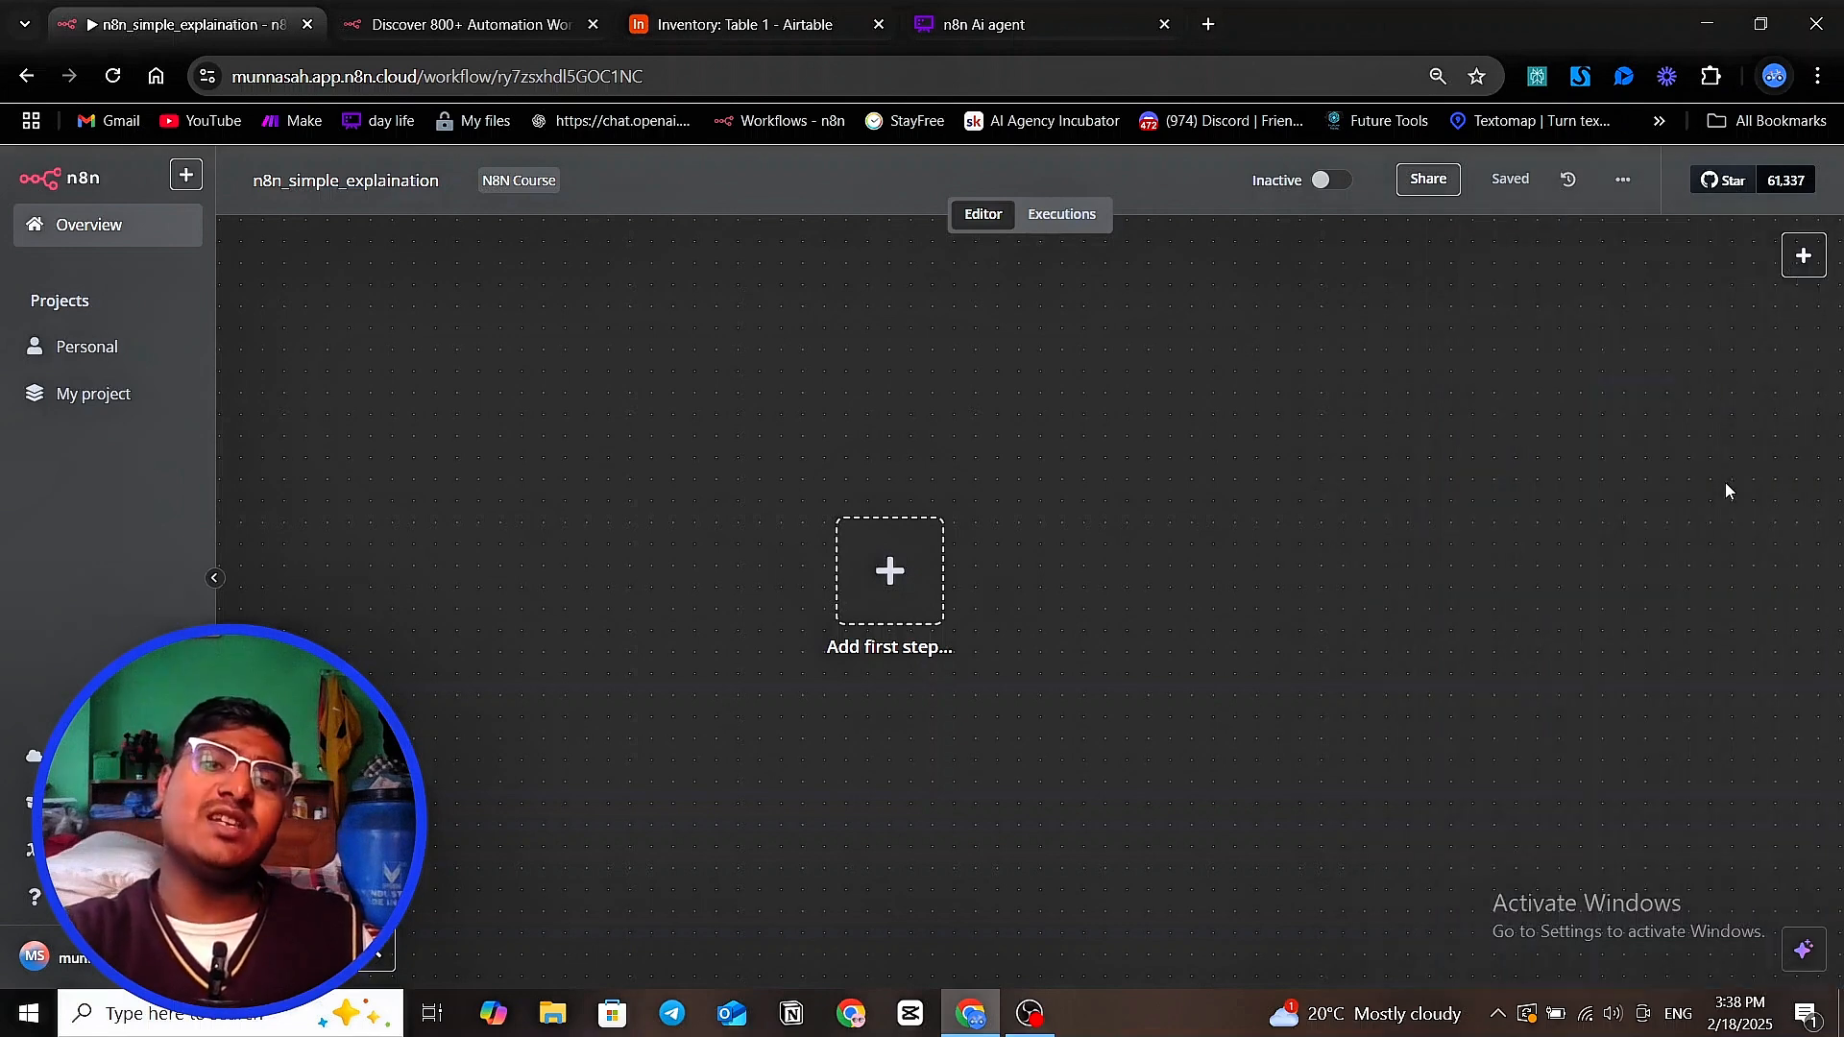
Pan the canvas until the first-step placeholder is out of sight, and fit the view back to it
left_click_drag(1191, 531, 1348, 448)
left_click_drag(941, 354, 856, 383)
left_click_drag(1226, 510, 1000, 537)
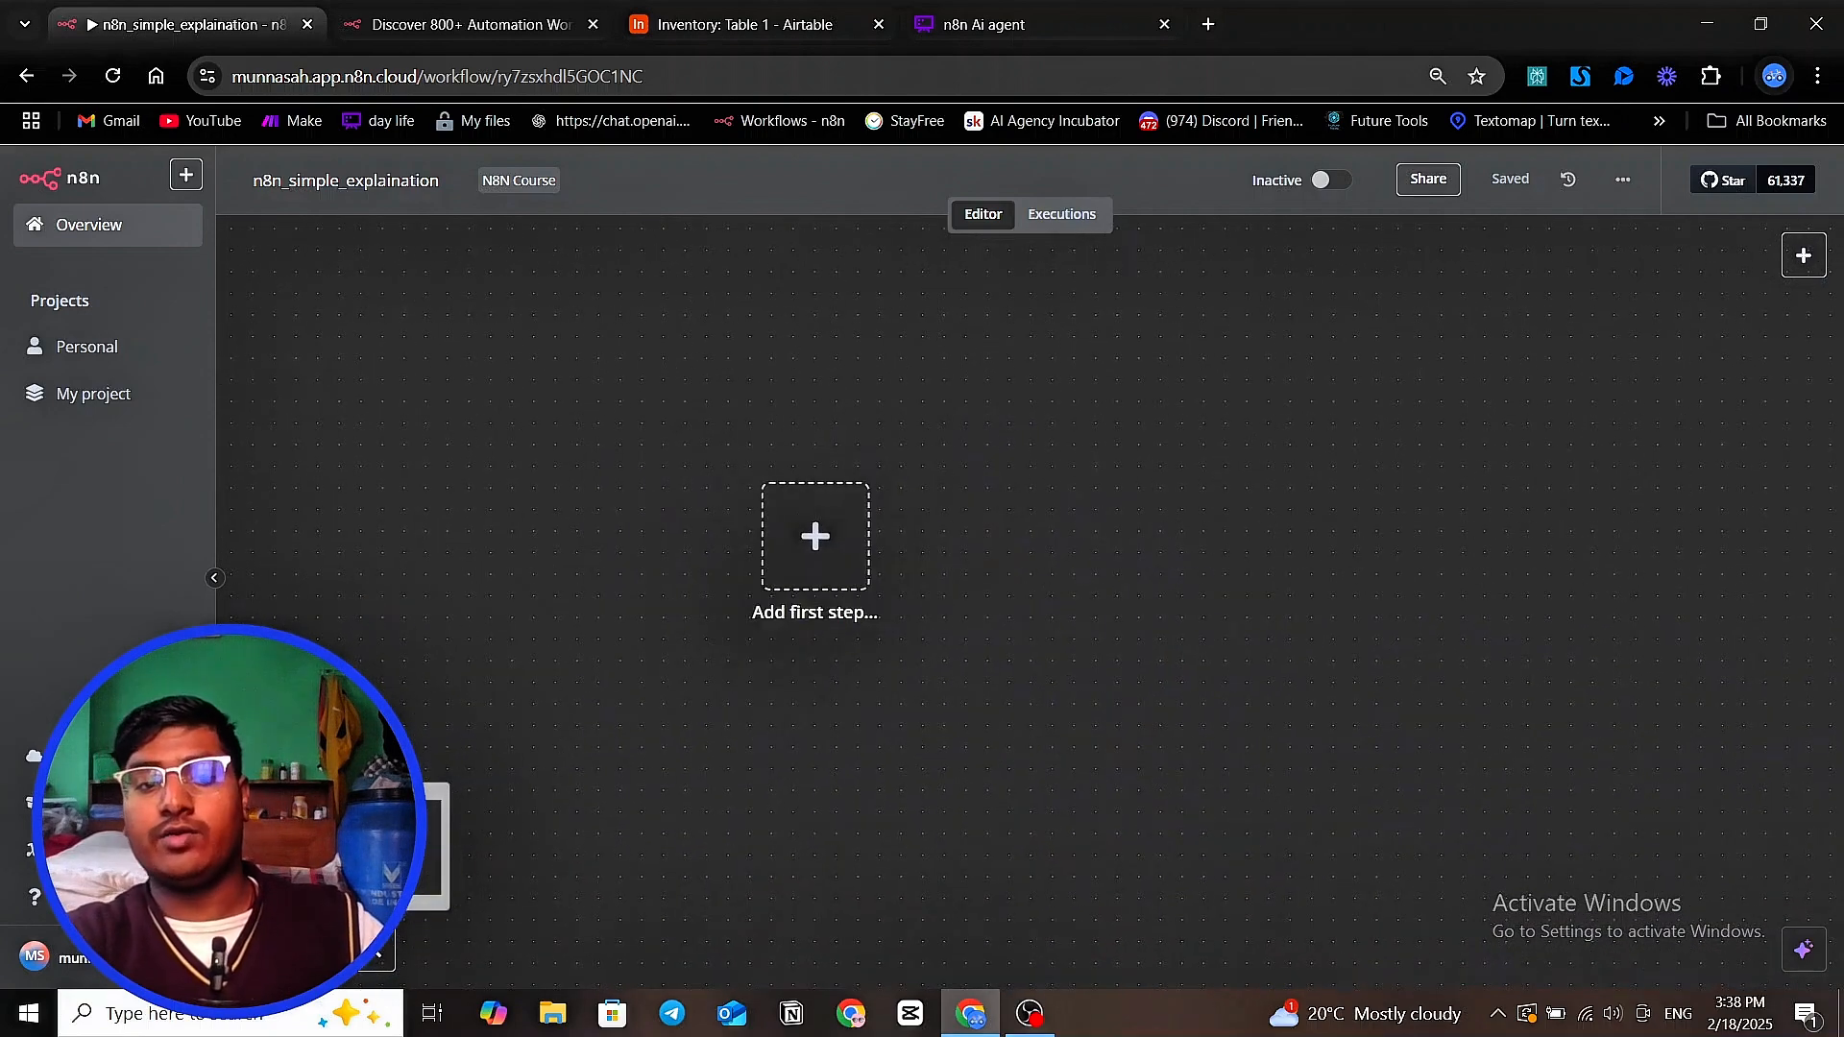
left_click_drag(835, 708, 951, 1021)
left_click_drag(851, 637, 1069, 961)
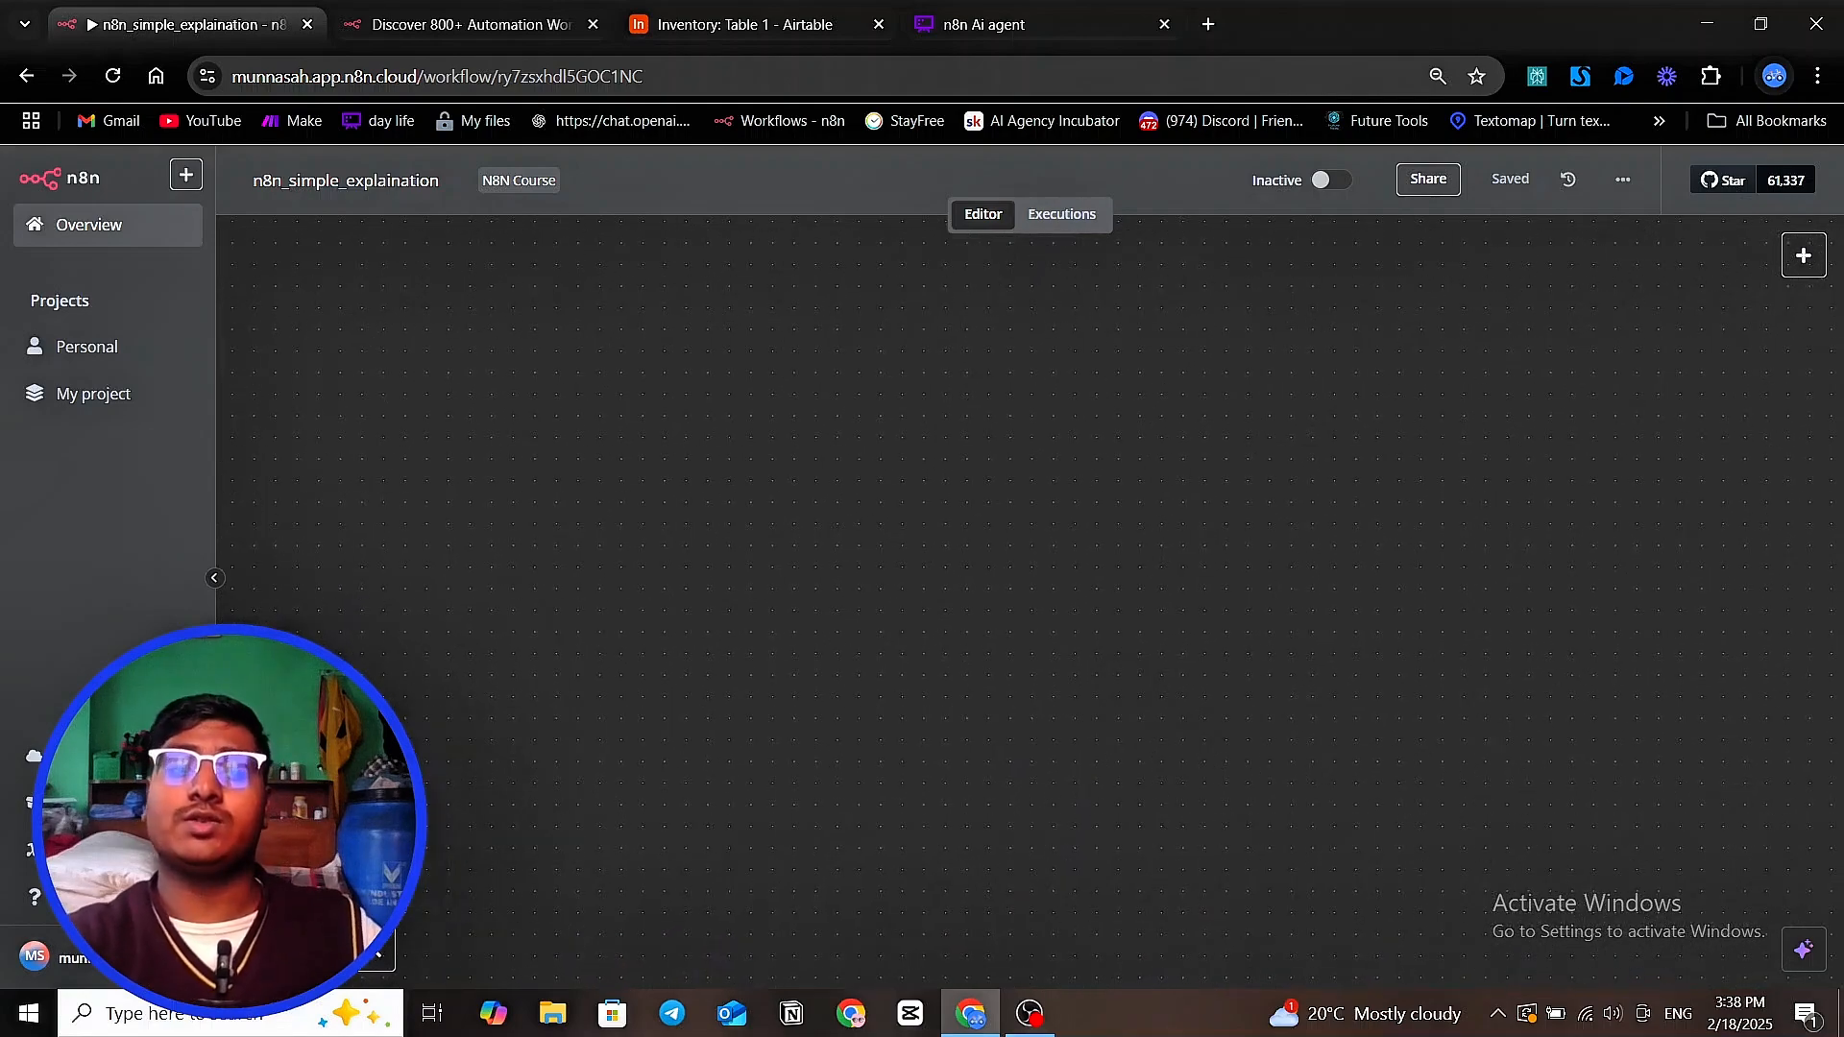
left_click(256, 949)
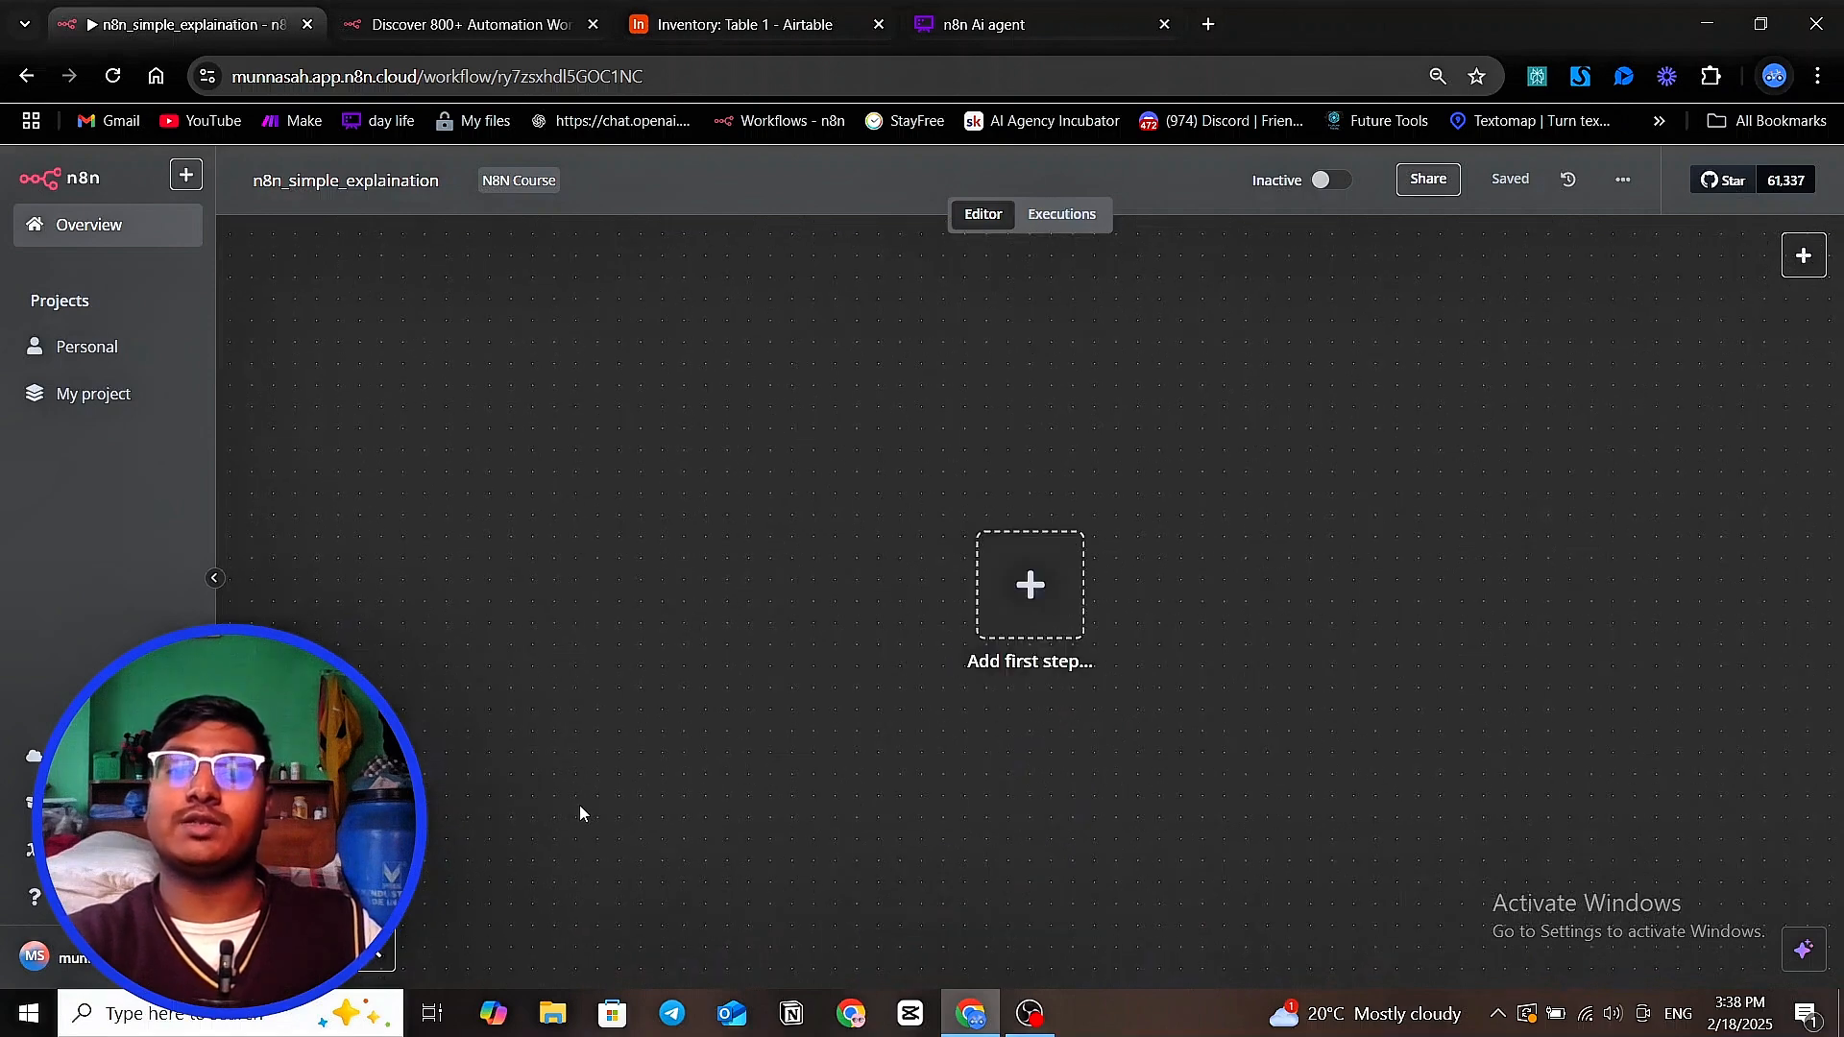
Pan the empty canvas again and try its zoom controls, zooming the view out
left_click_drag(759, 701, 809, 803)
left_click_drag(784, 357, 317, 946)
left_click_drag(382, 885, 413, 932)
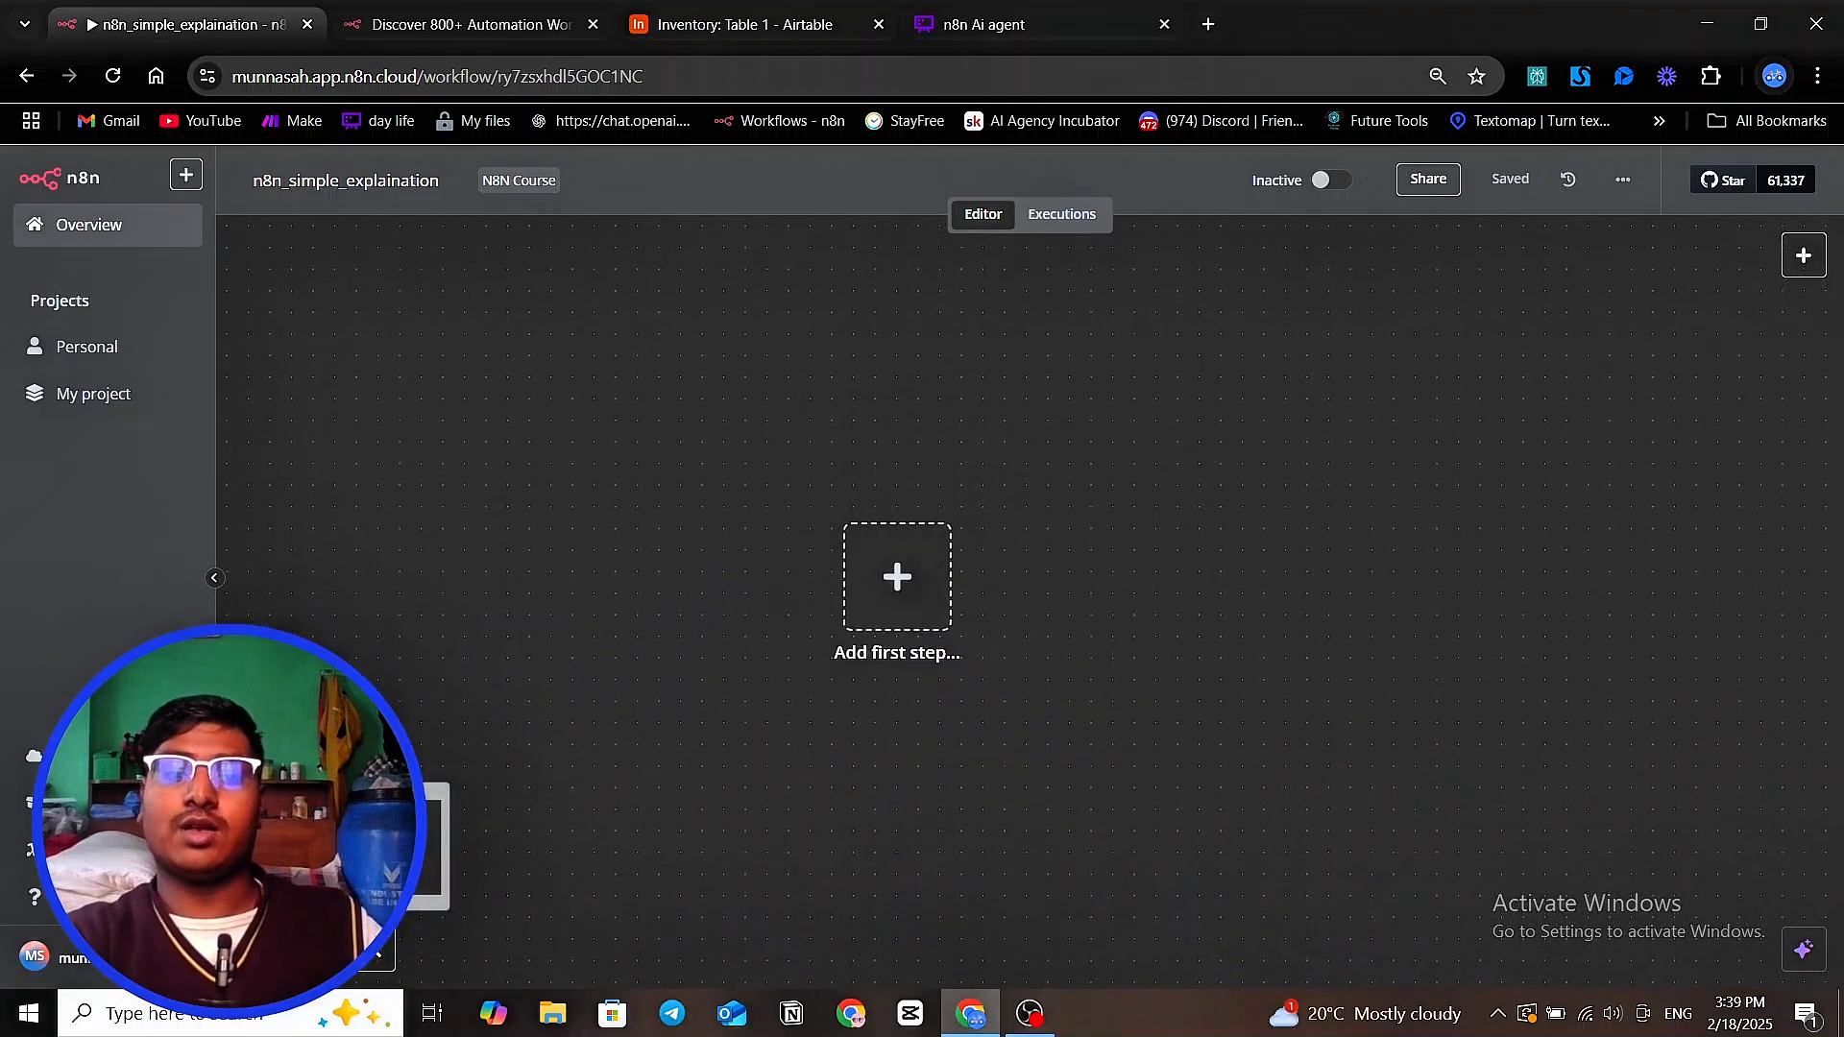
left_click(315, 951)
left_click(425, 951)
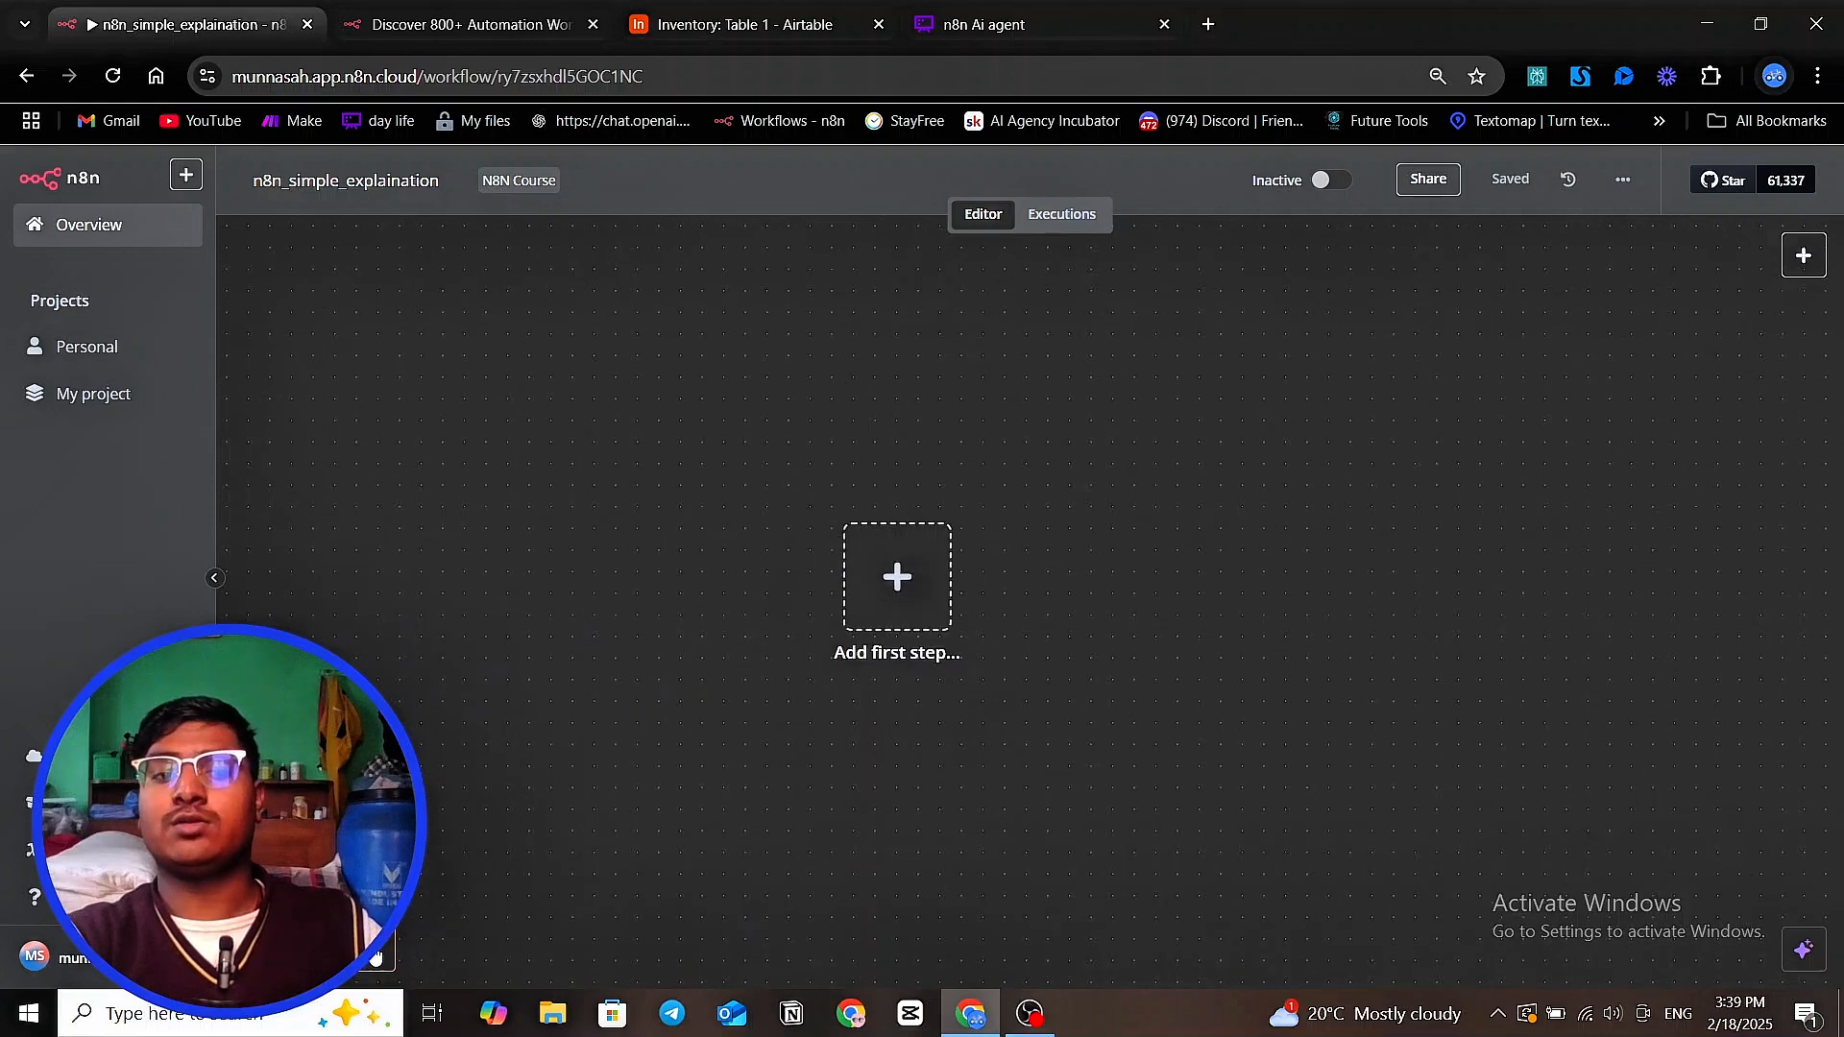
left_click(371, 955)
left_click(370, 957)
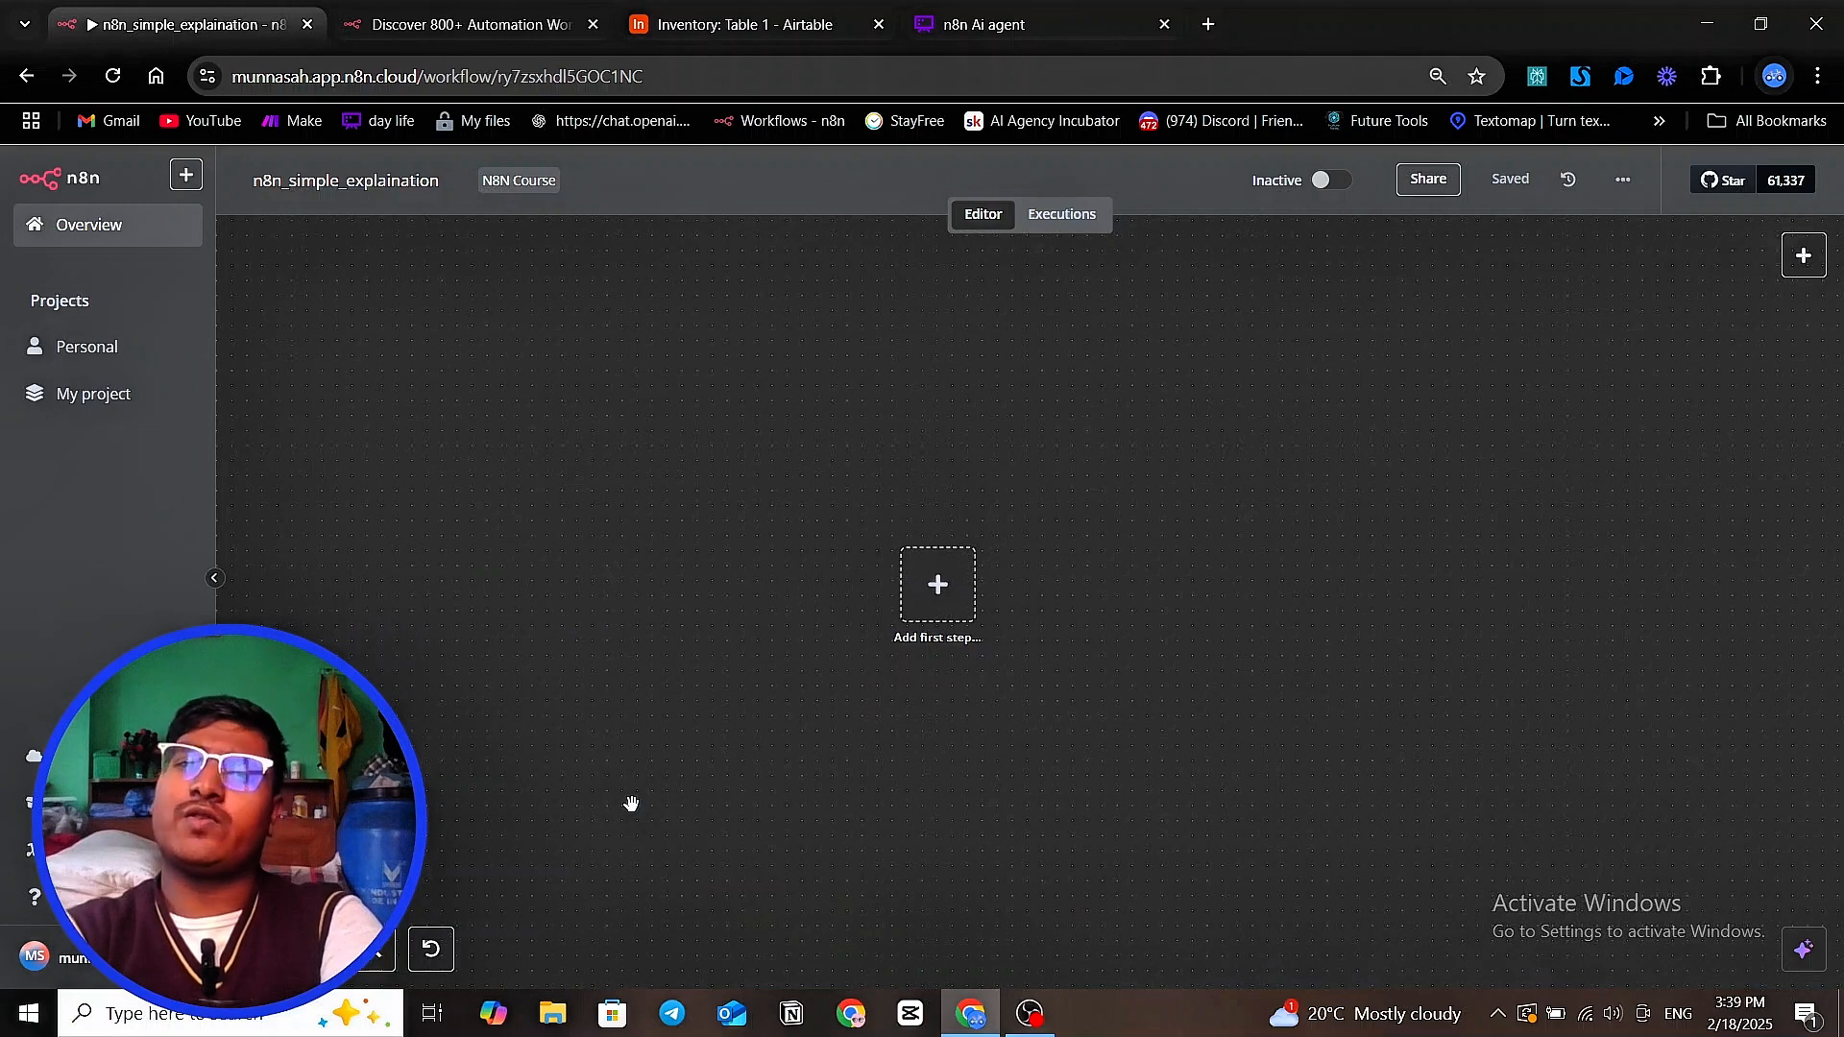
Zoom the canvas in and out repeatedly around the first-step placeholder to explore the available zoom levels
scroll(708, 701, "down", 1)
scroll(708, 700, "up", 3)
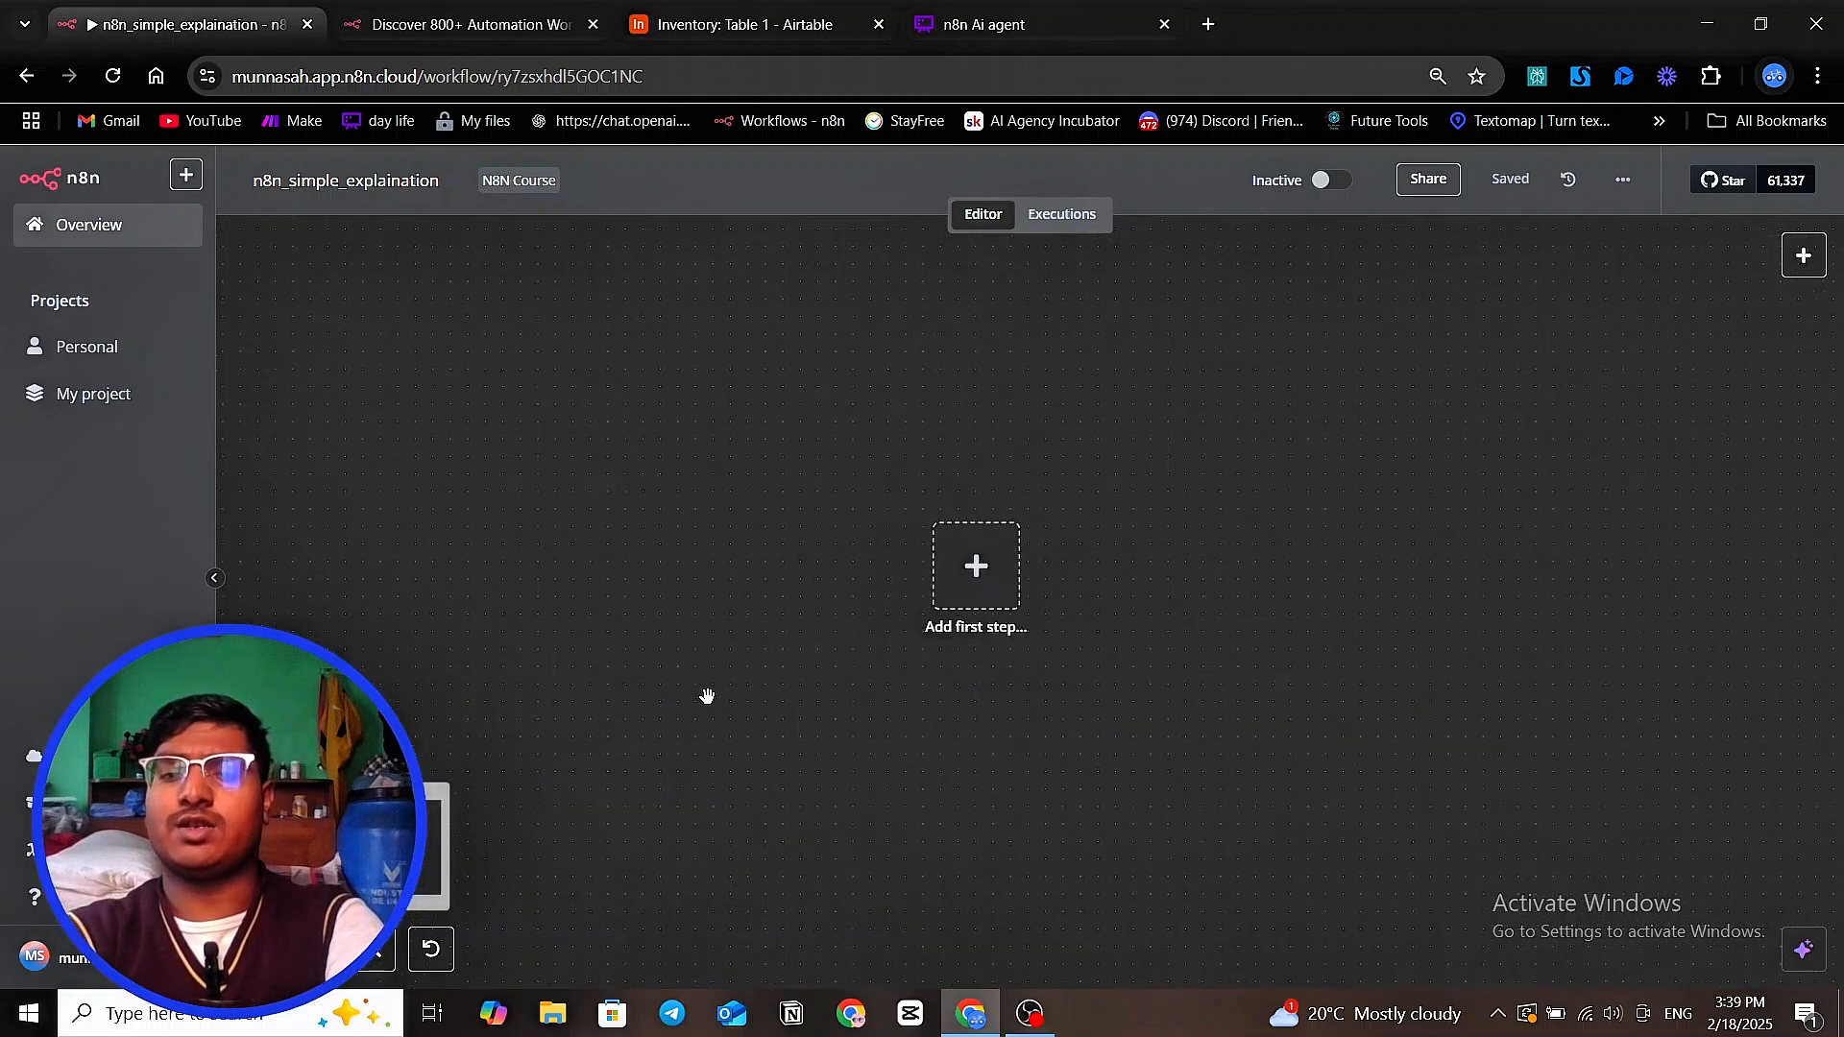
scroll(852, 645, "down", 2)
scroll(1043, 642, "up", 3)
scroll(1045, 638, "down", 3)
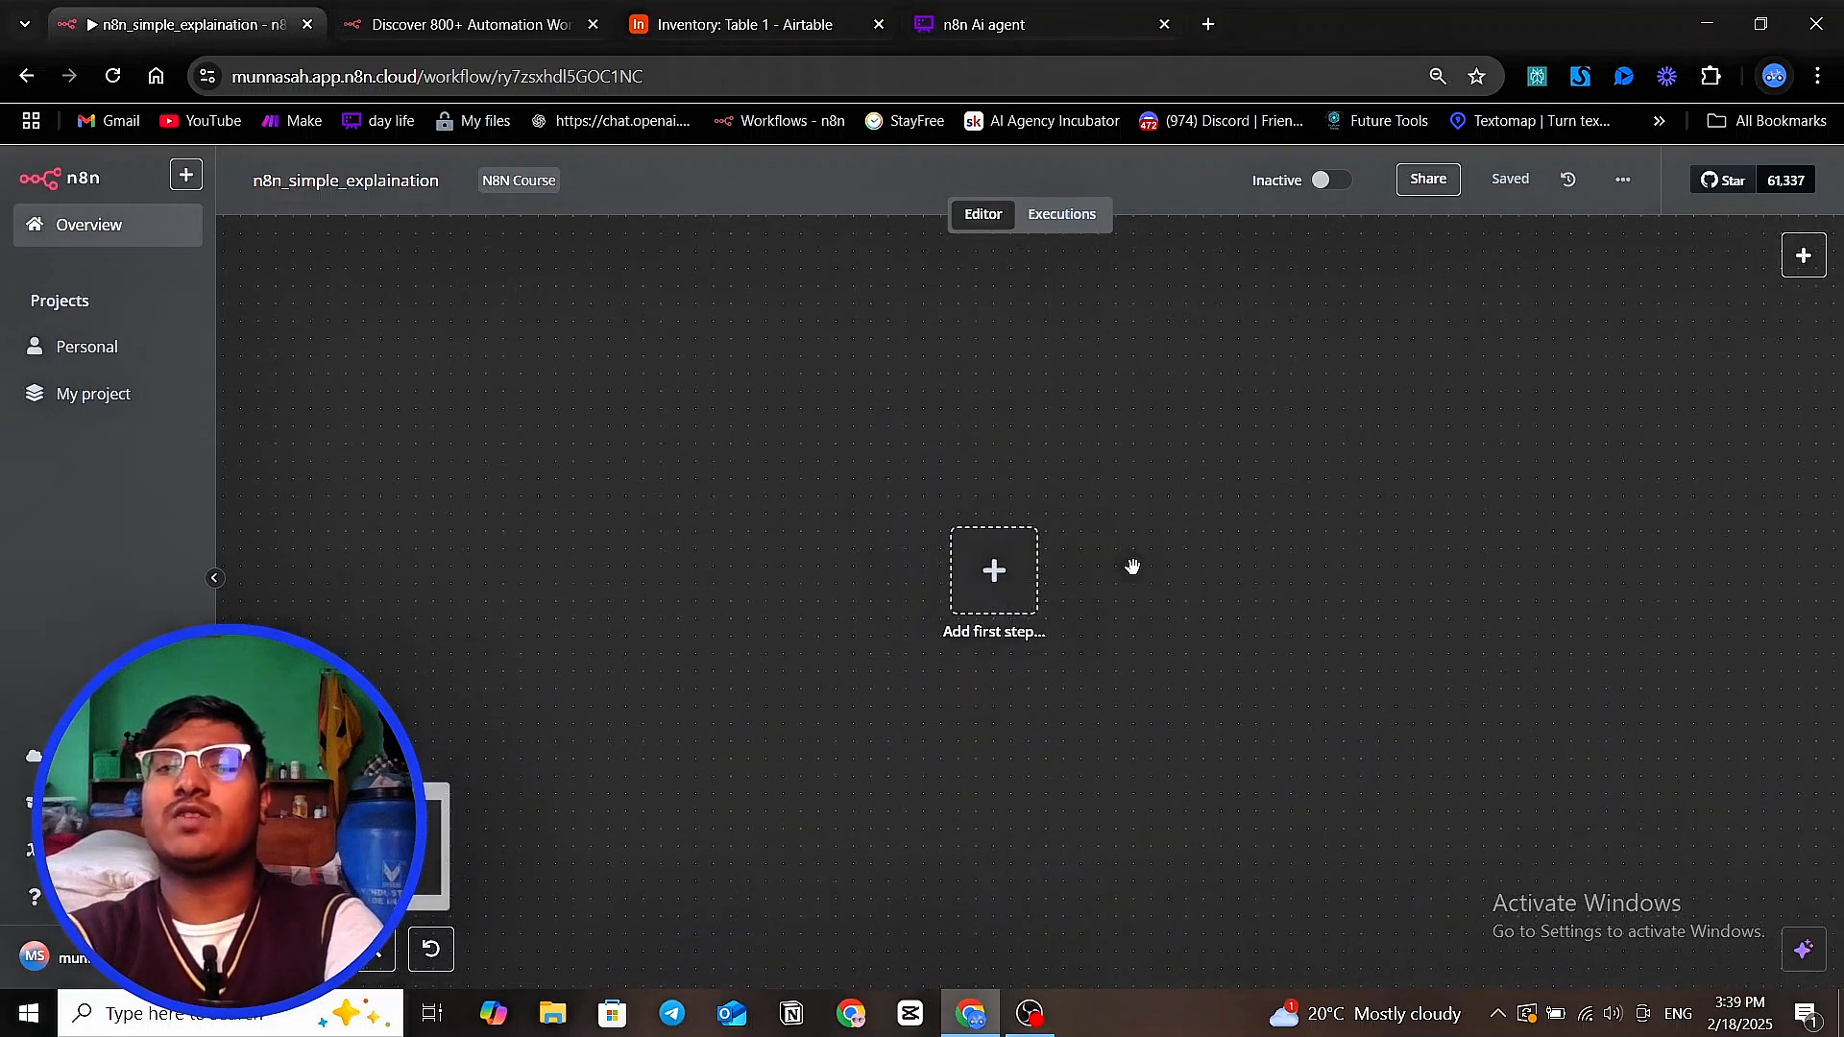
scroll(1134, 567, "up", 2)
left_click(374, 961)
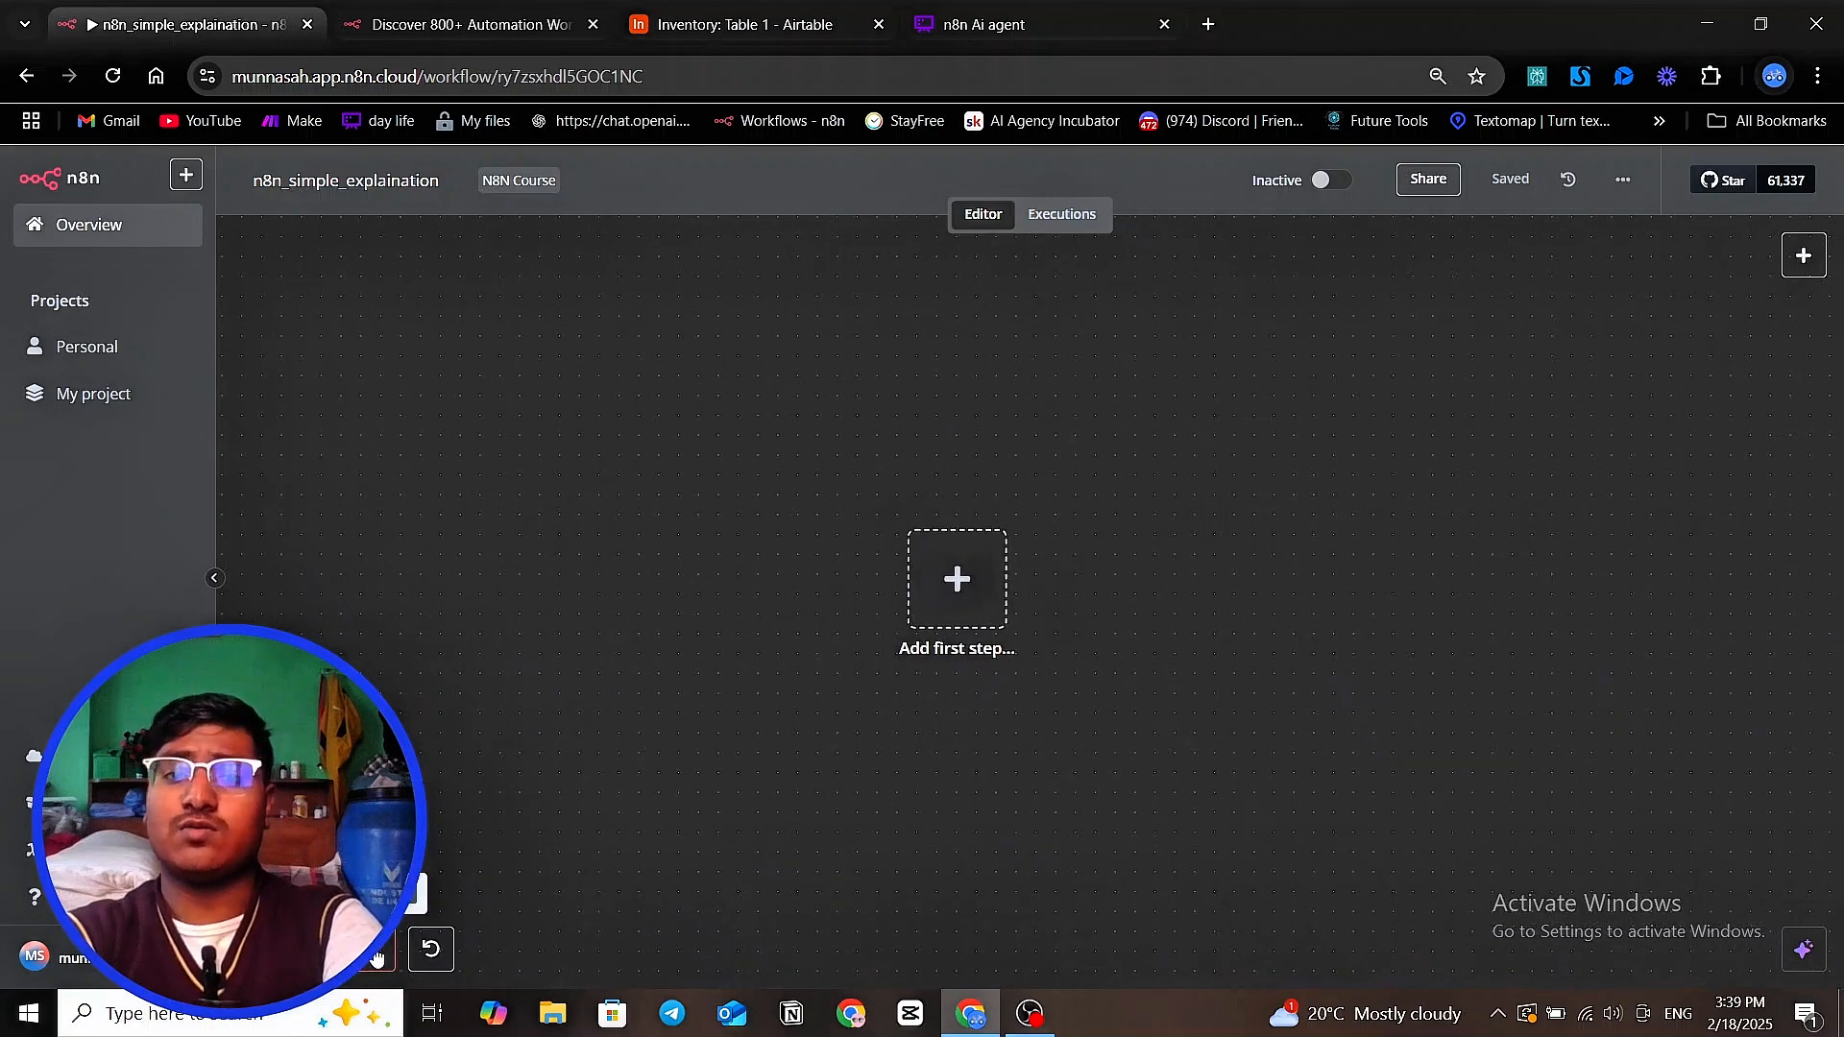
left_click(374, 960)
scroll(794, 711, "up", 1)
scroll(942, 679, "down", 3)
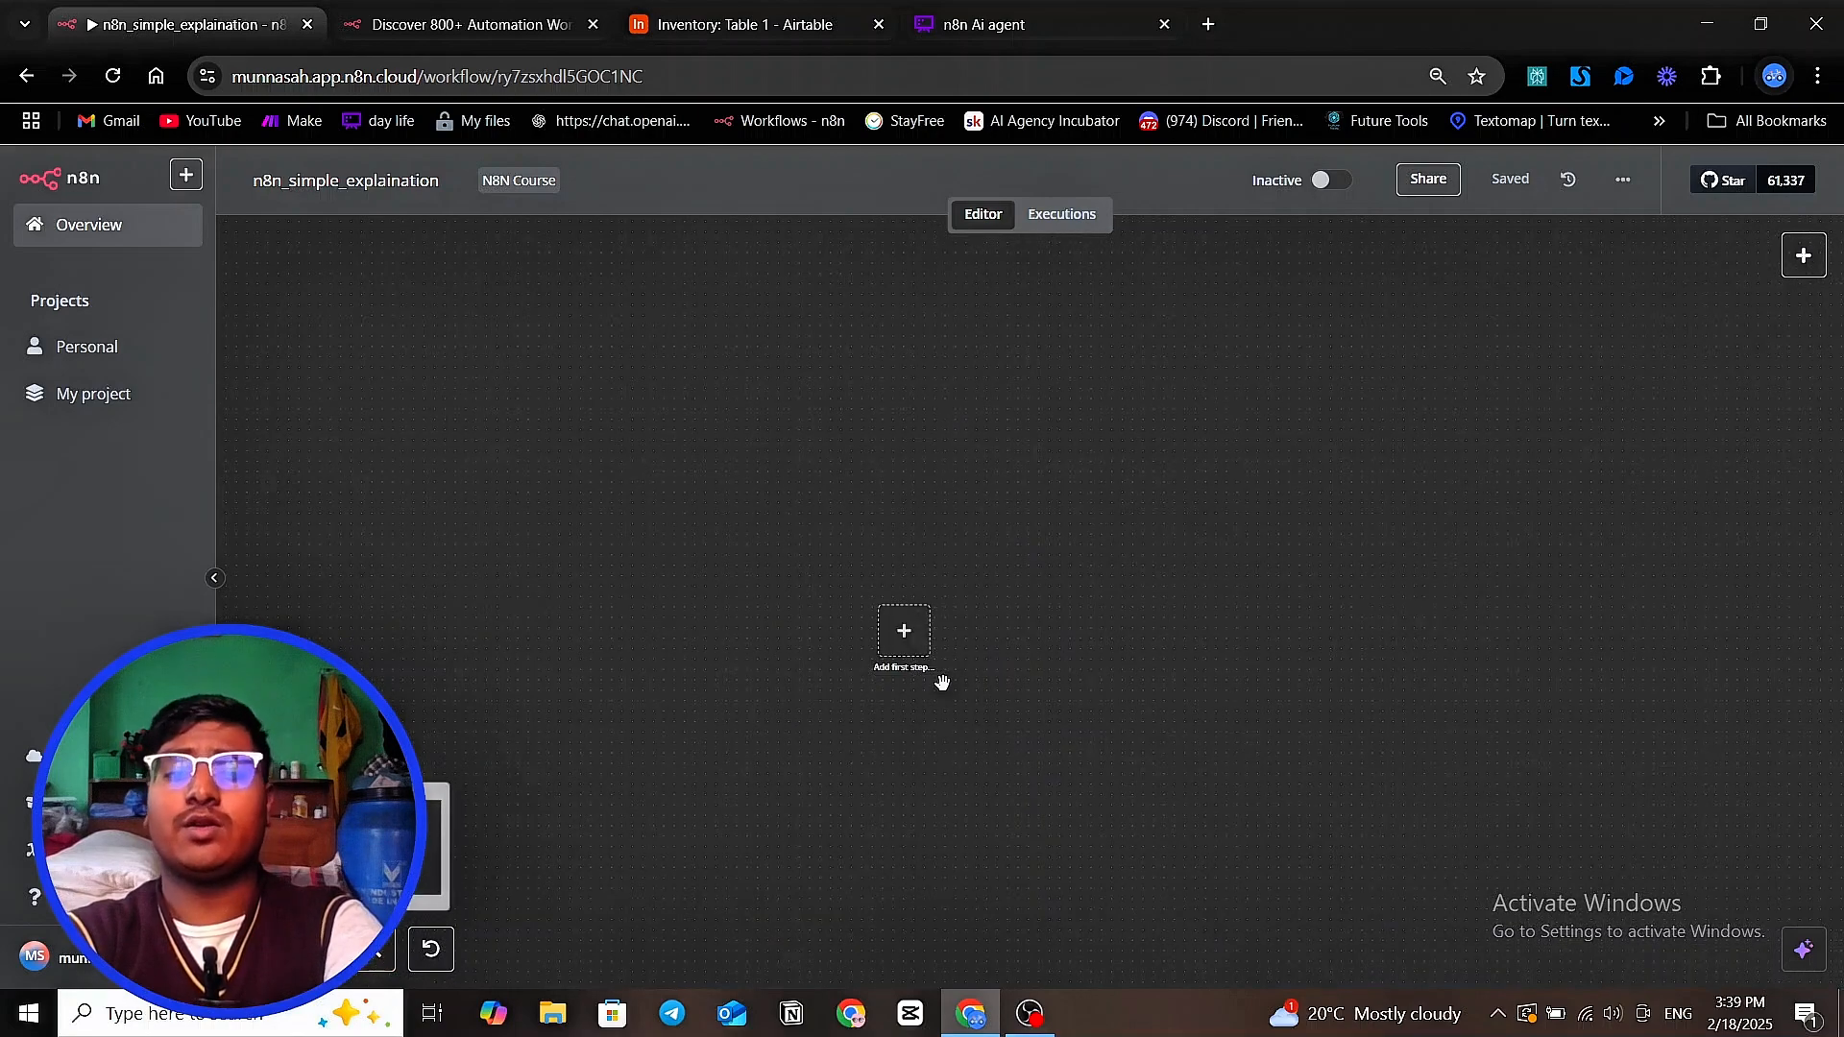
Open the AI Assistant chat beside the empty workflow canvas
scroll(985, 666, "up", 4)
scroll(688, 580, "up", 1)
scroll(868, 609, "down", 2)
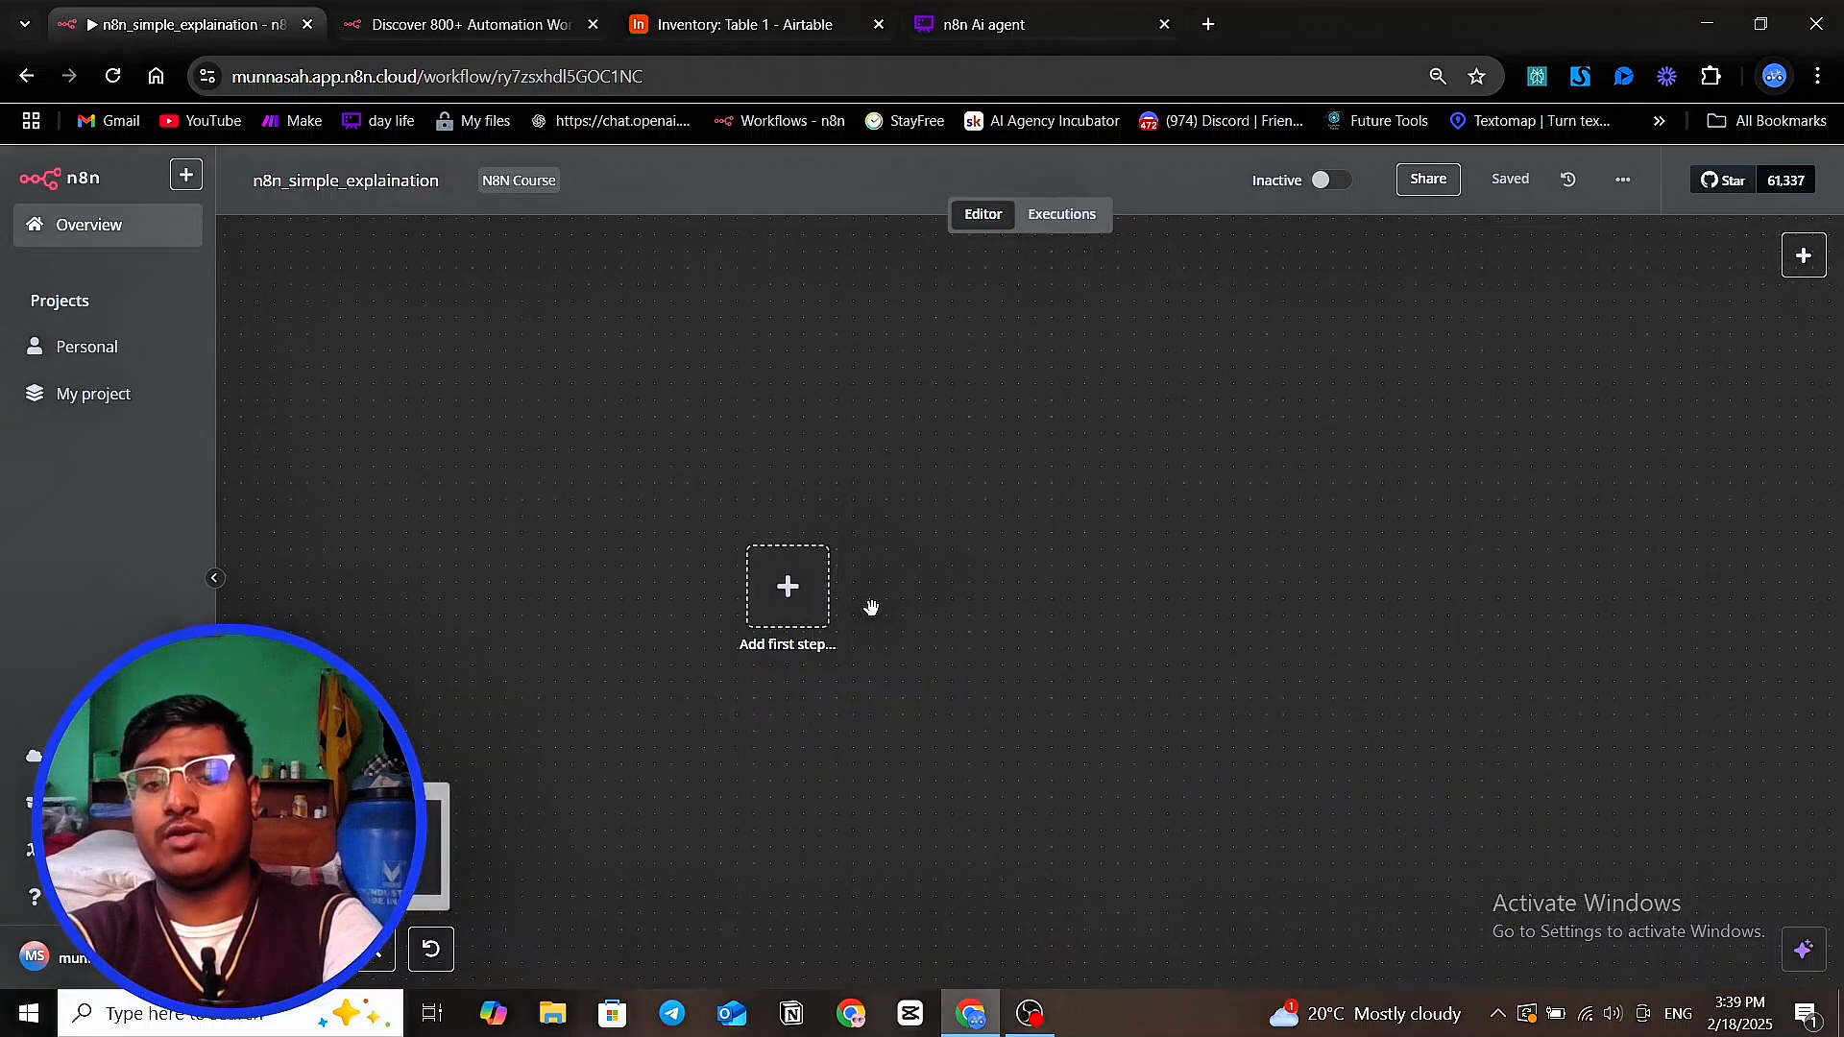
scroll(911, 586, "up", 4)
scroll(910, 586, "down", 2)
left_click_drag(692, 732, 1017, 727)
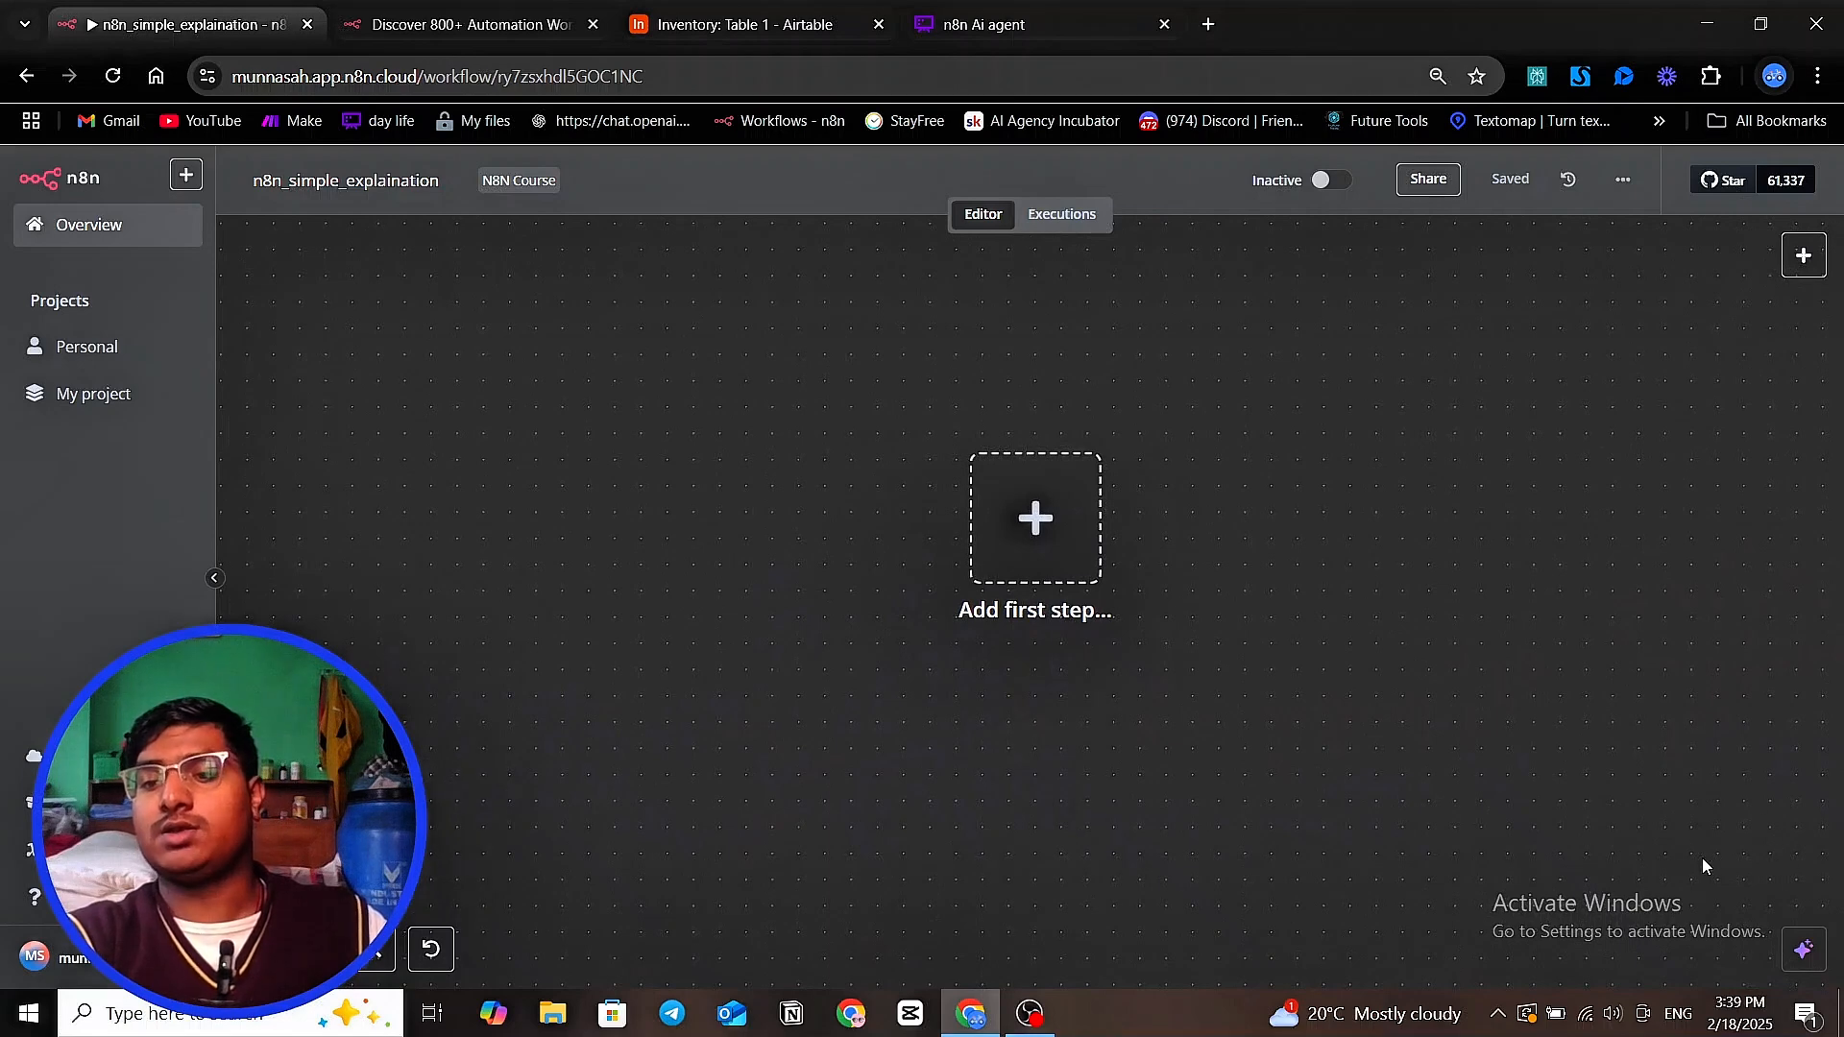
left_click(1804, 950)
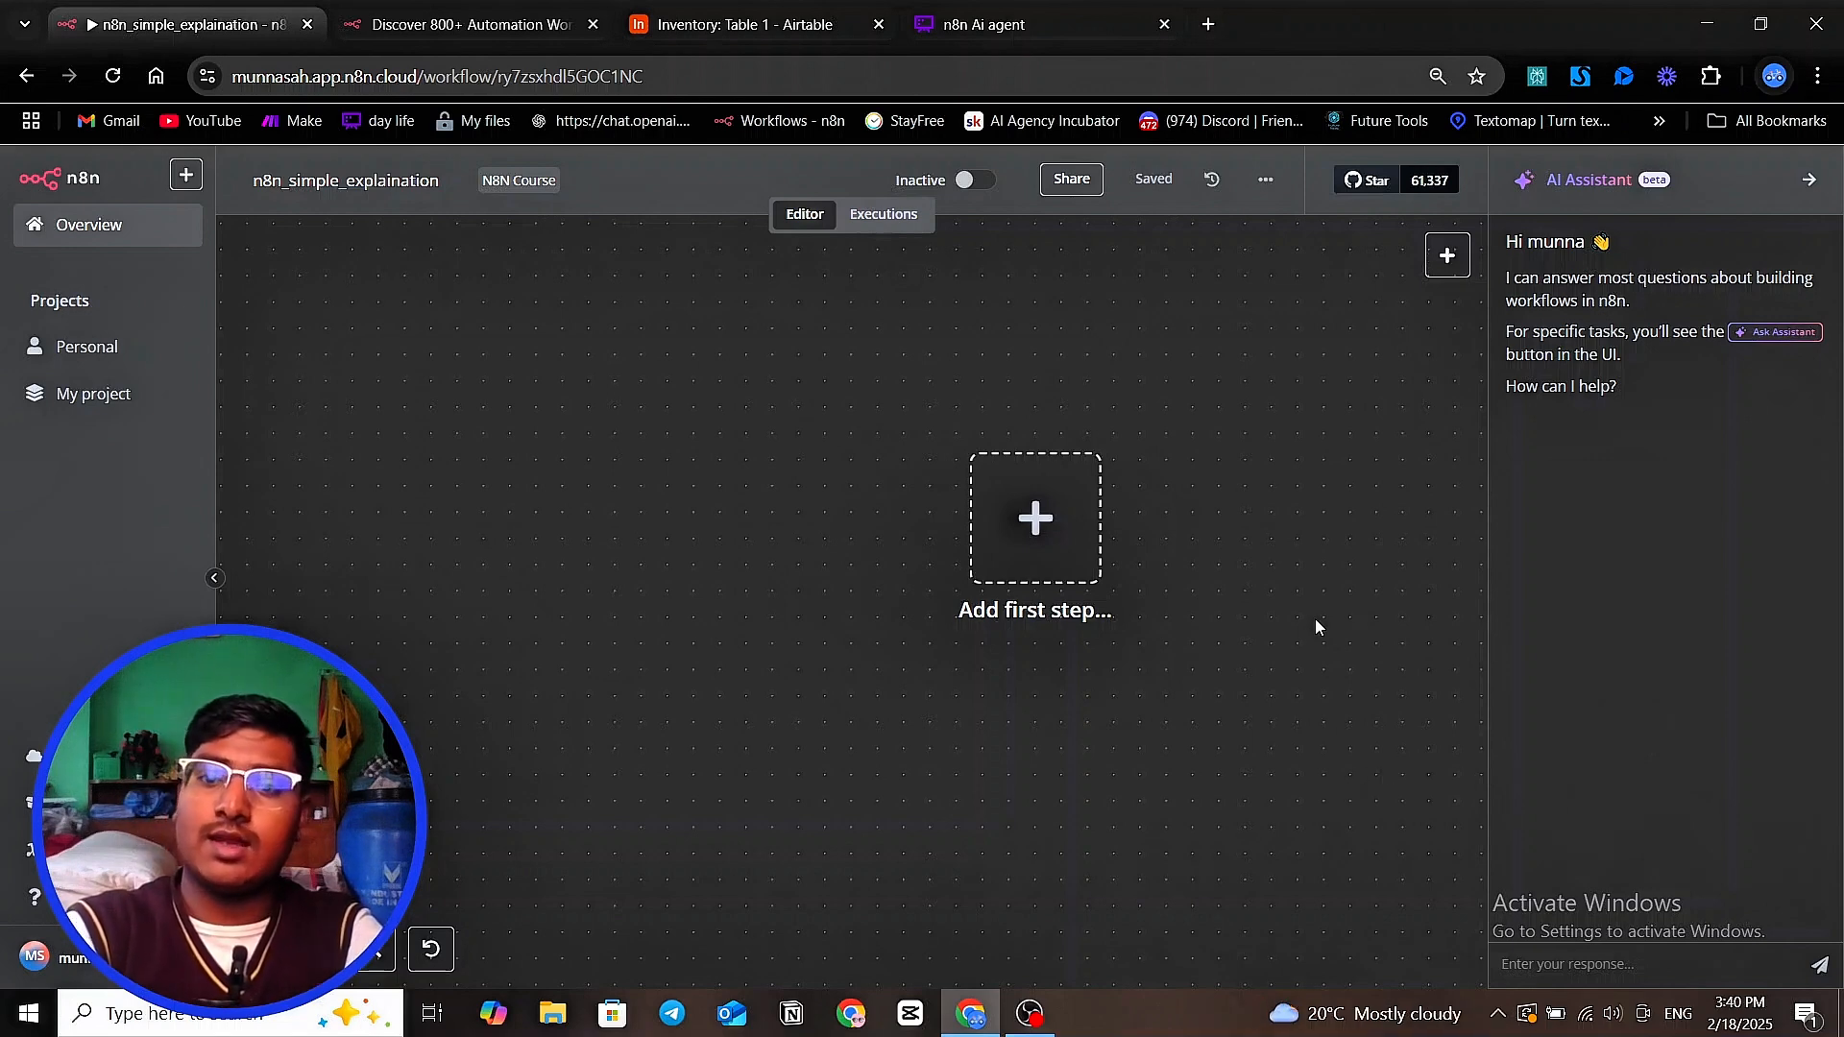
Add a manual trigger as the workflow's first step and reposition the view around it
left_click(1445, 257)
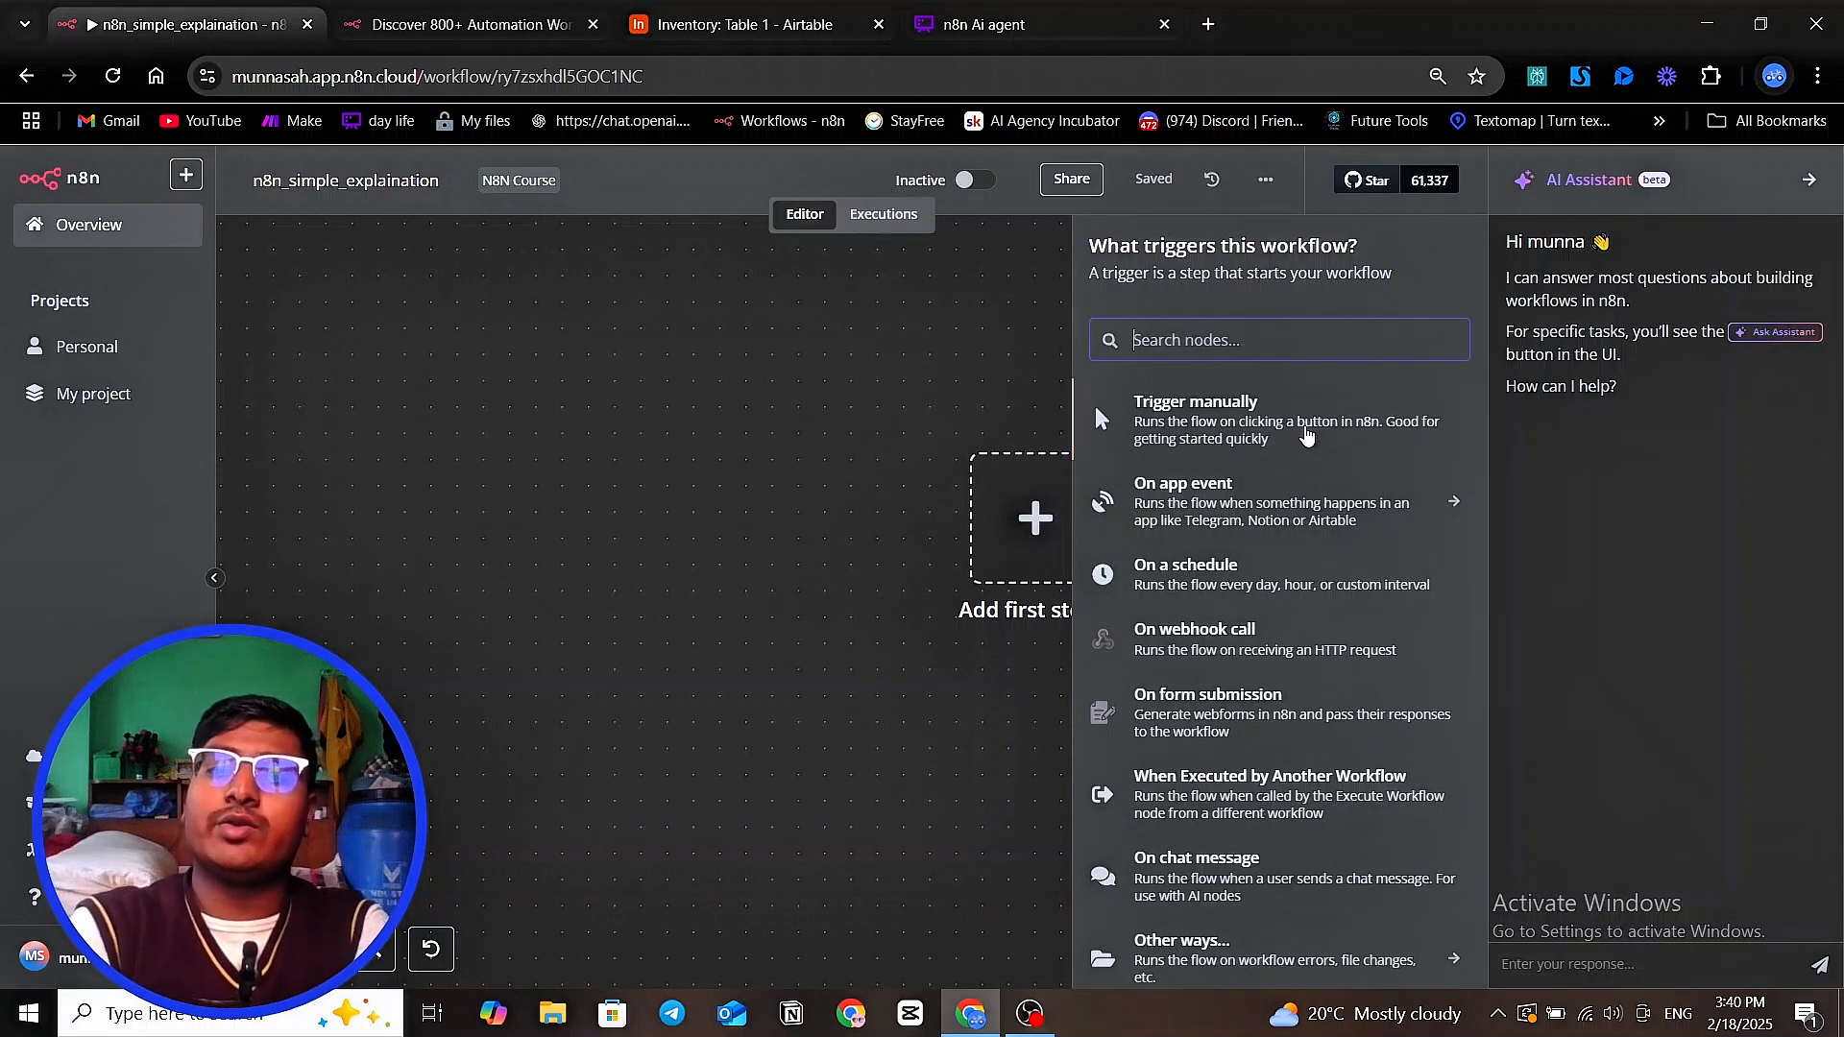
left_click(1183, 428)
left_click_drag(1262, 434, 1067, 466)
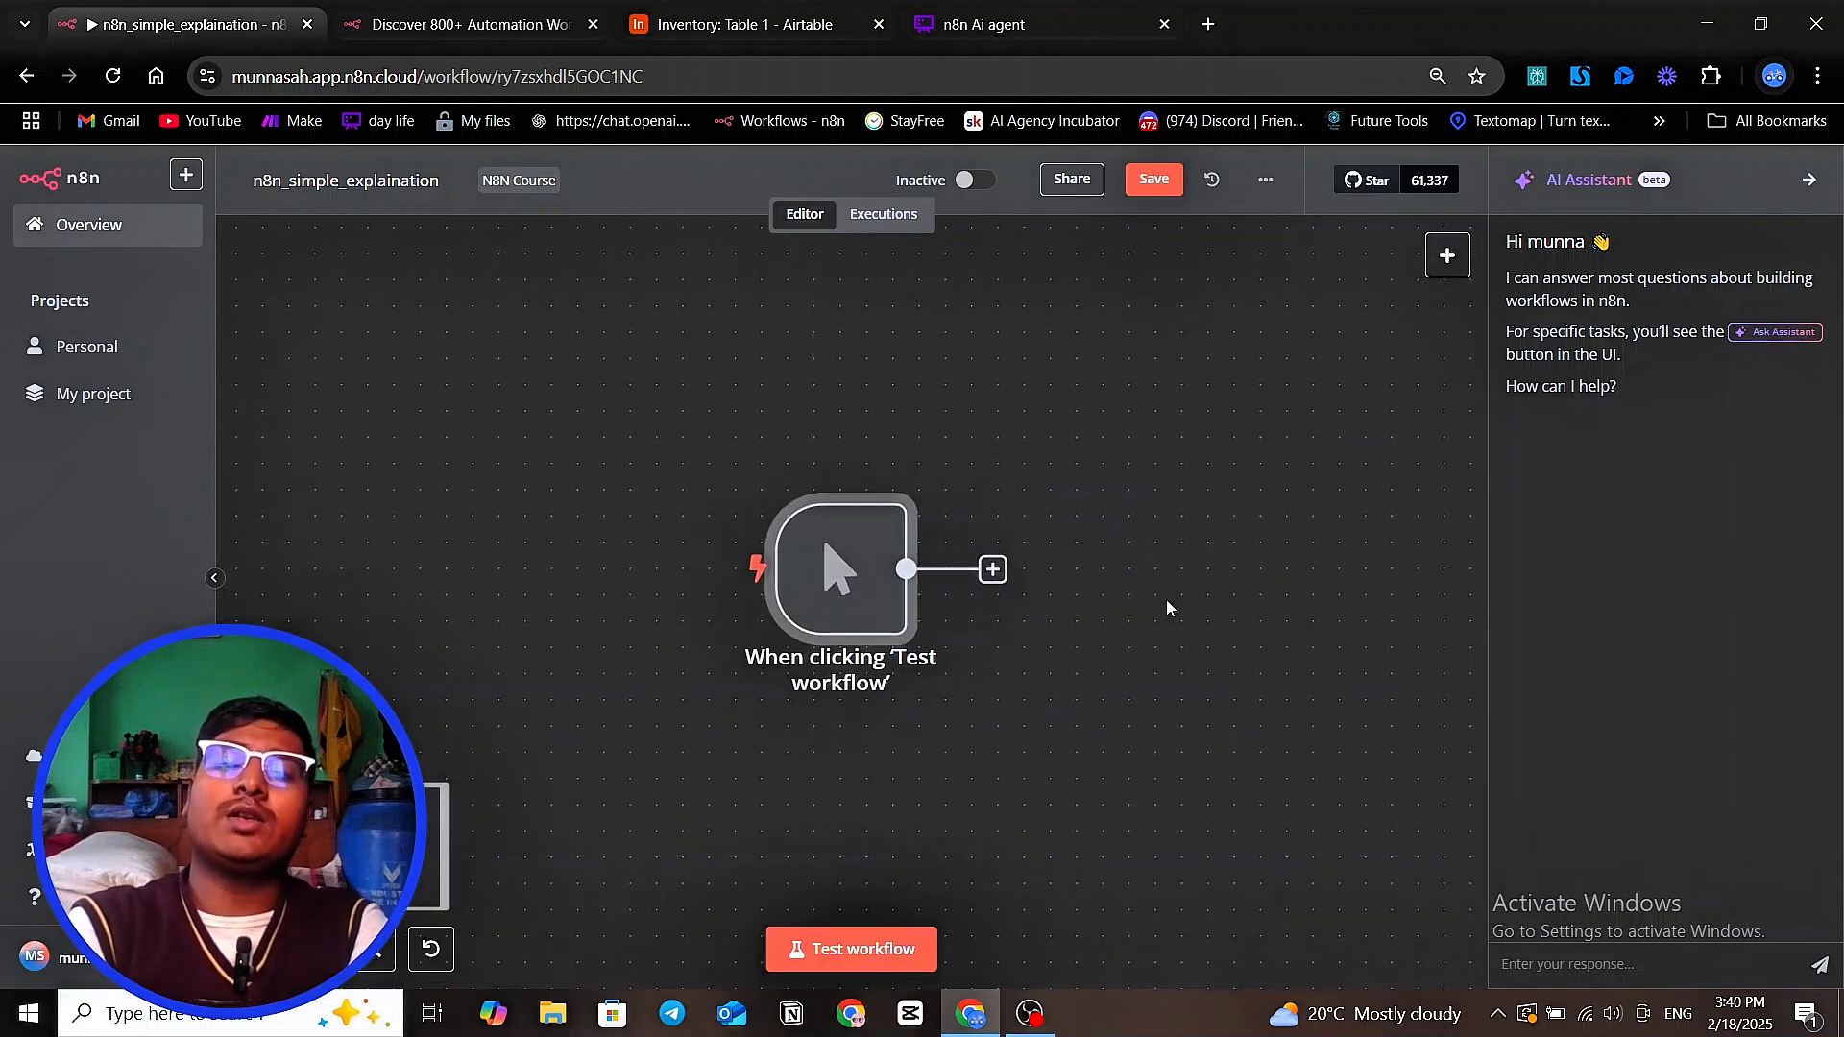
left_click_drag(1167, 600, 1034, 545)
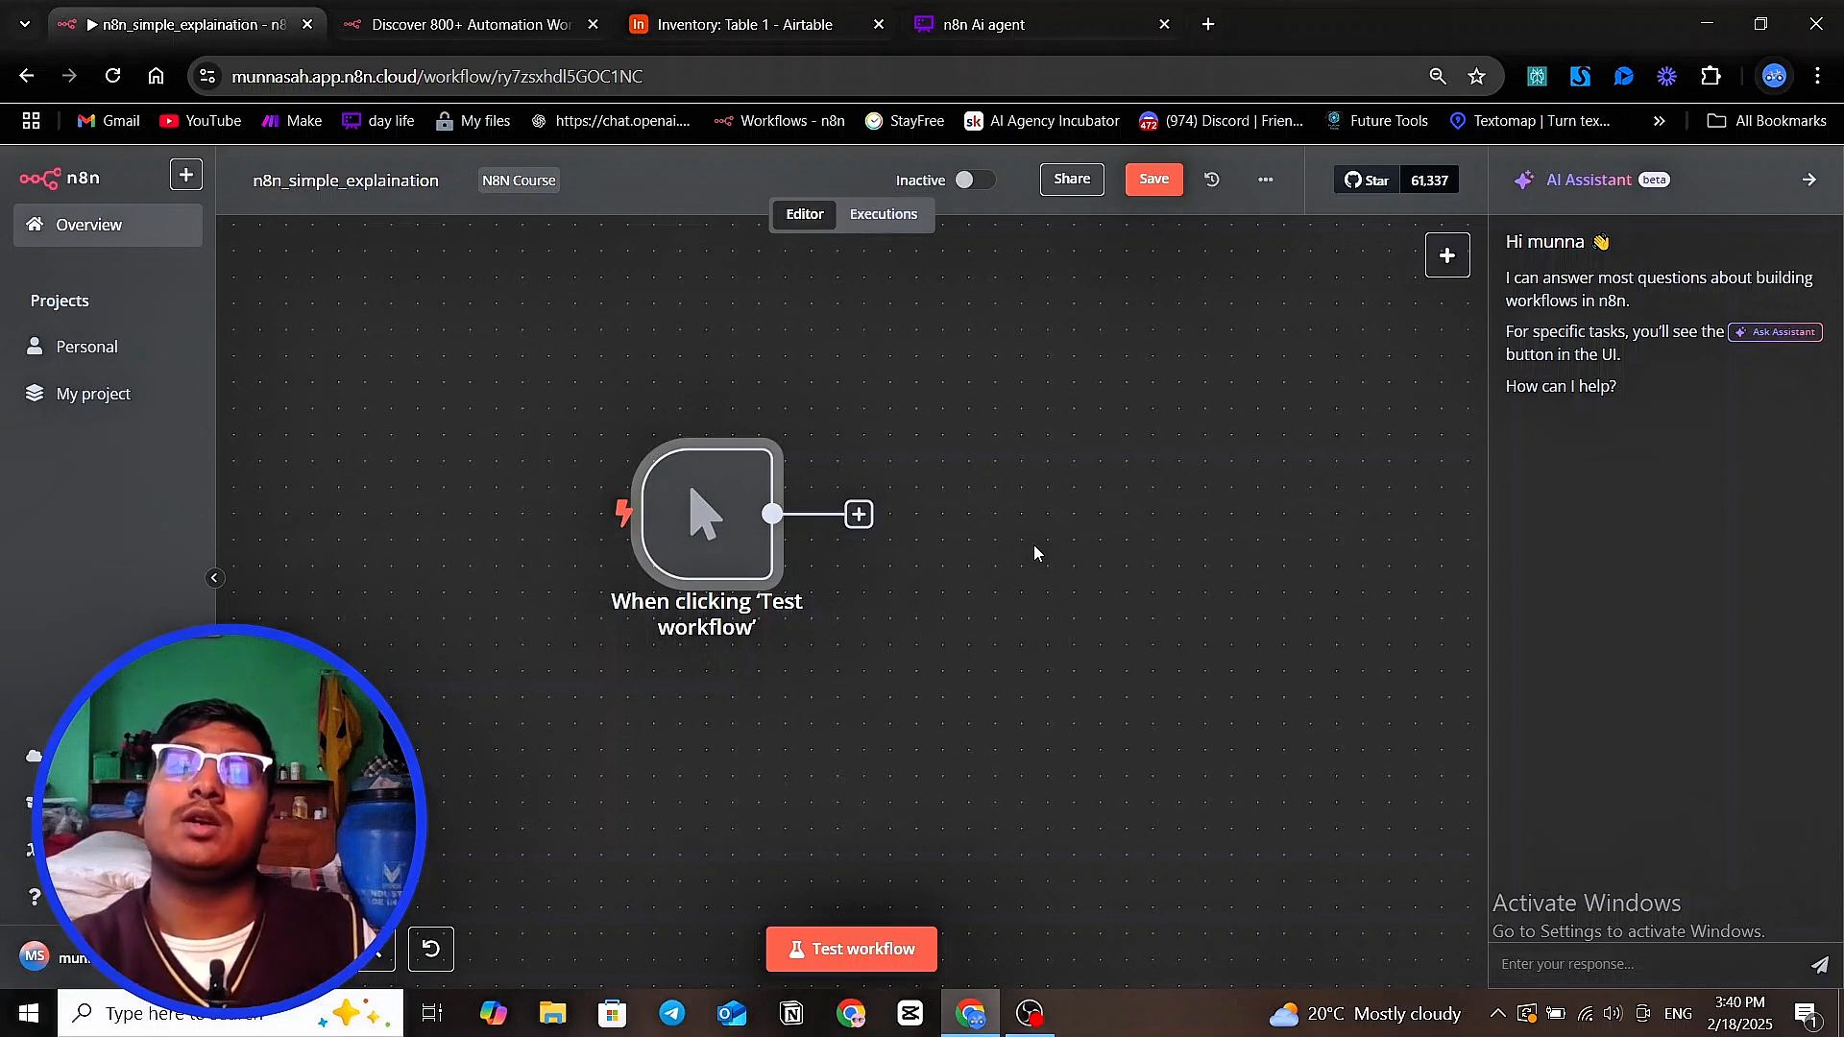
left_click_drag(1015, 639, 1044, 635)
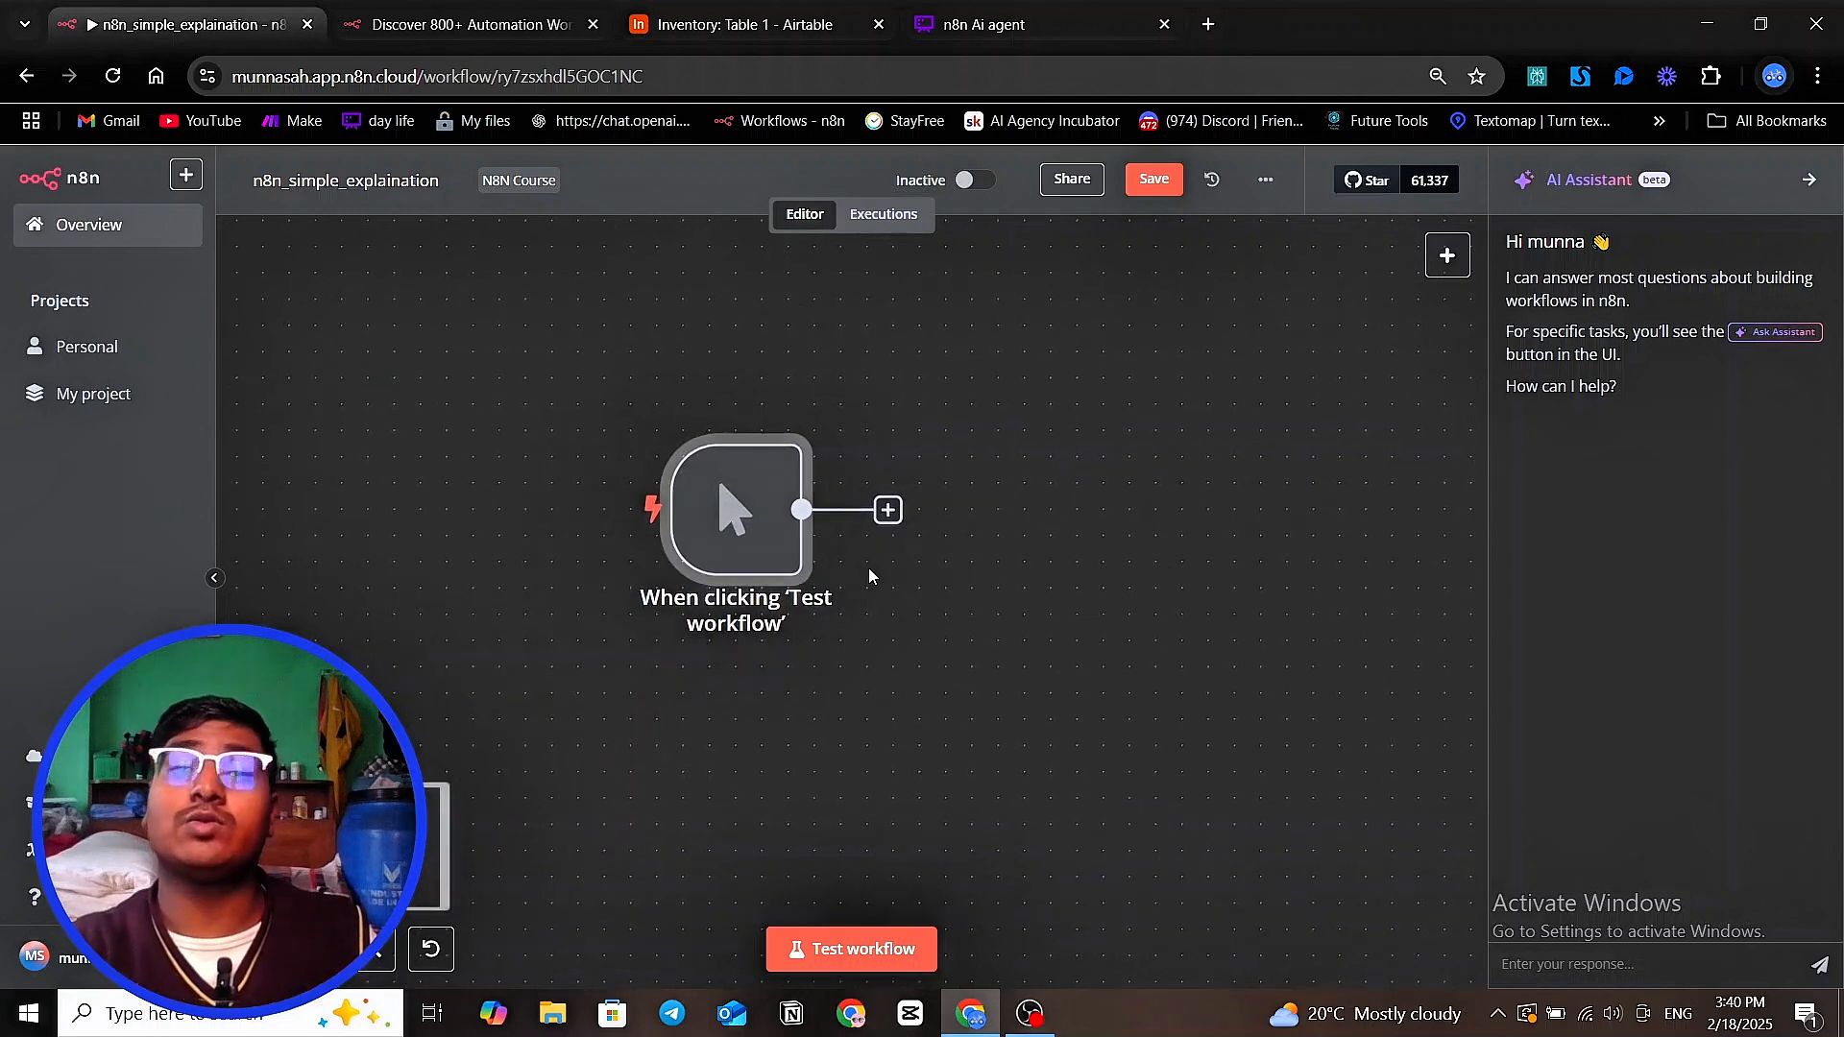
Bring up the list of next-step nodes, and delete the manual trigger node from the canvas
left_click(1447, 256)
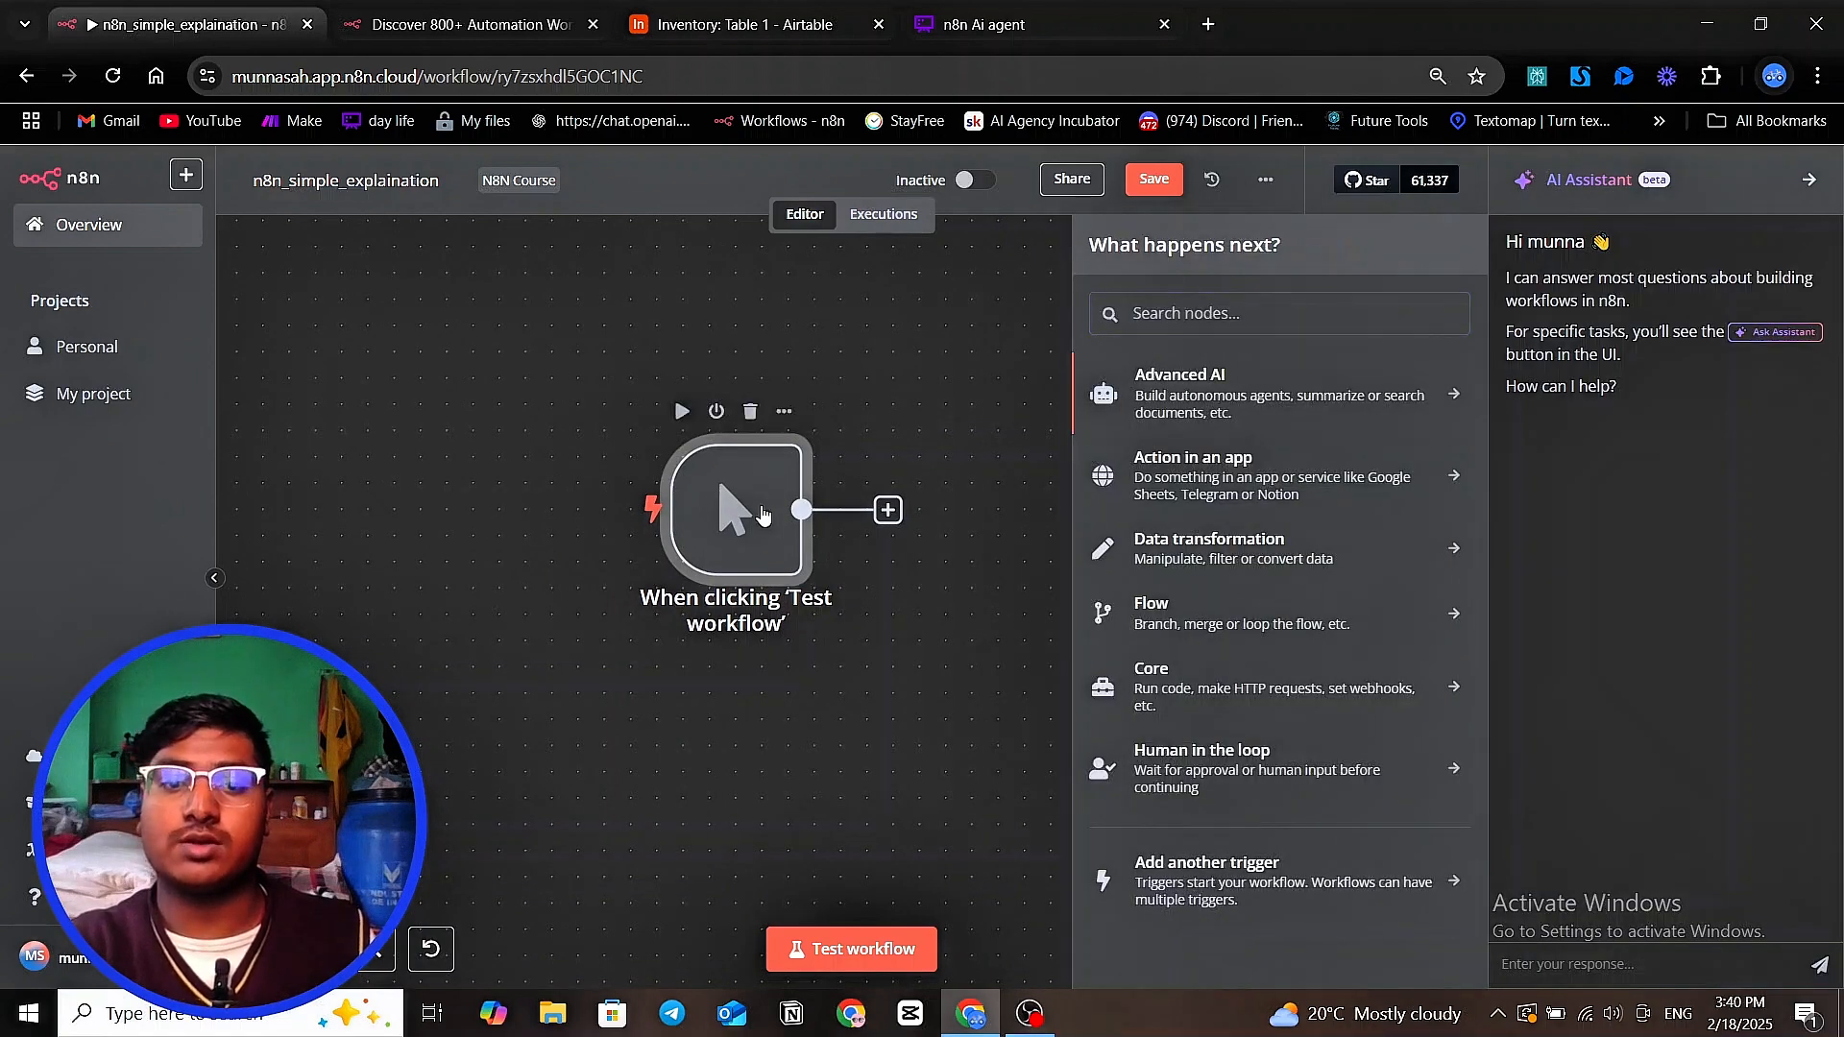
right_click(773, 523)
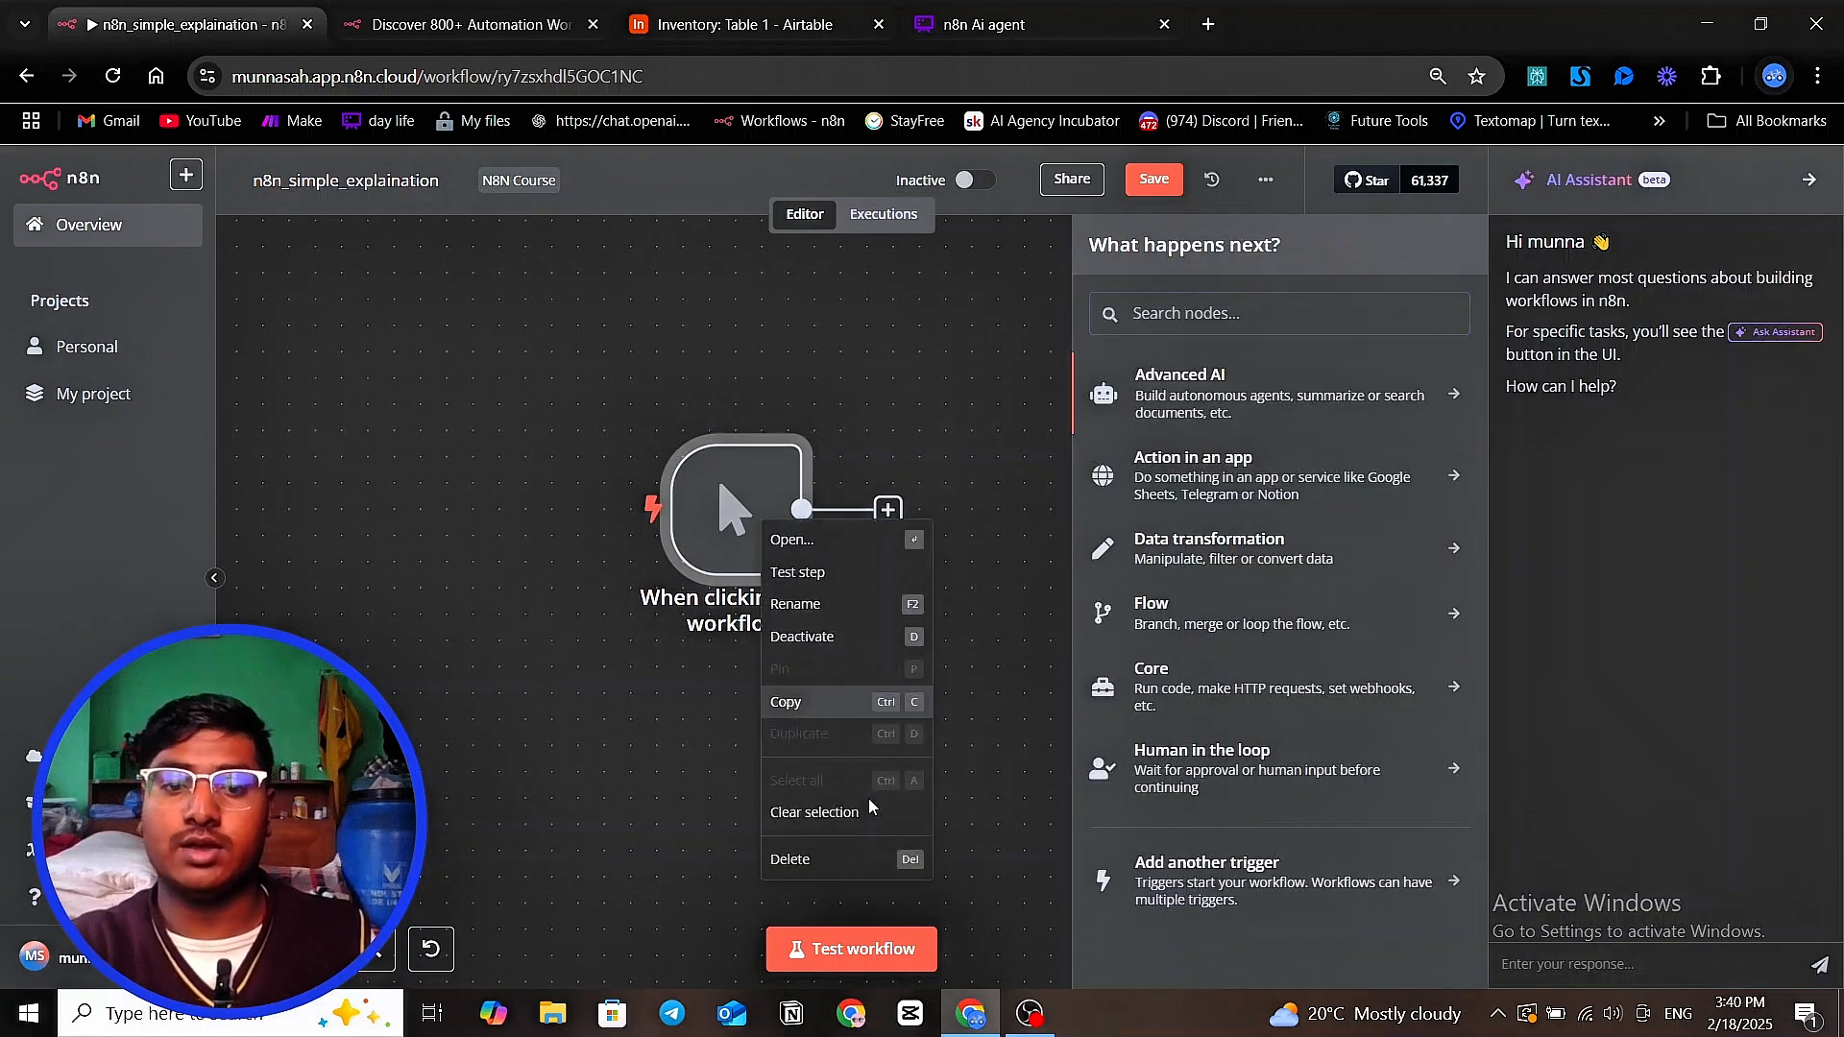
left_click(869, 862)
left_click(977, 765)
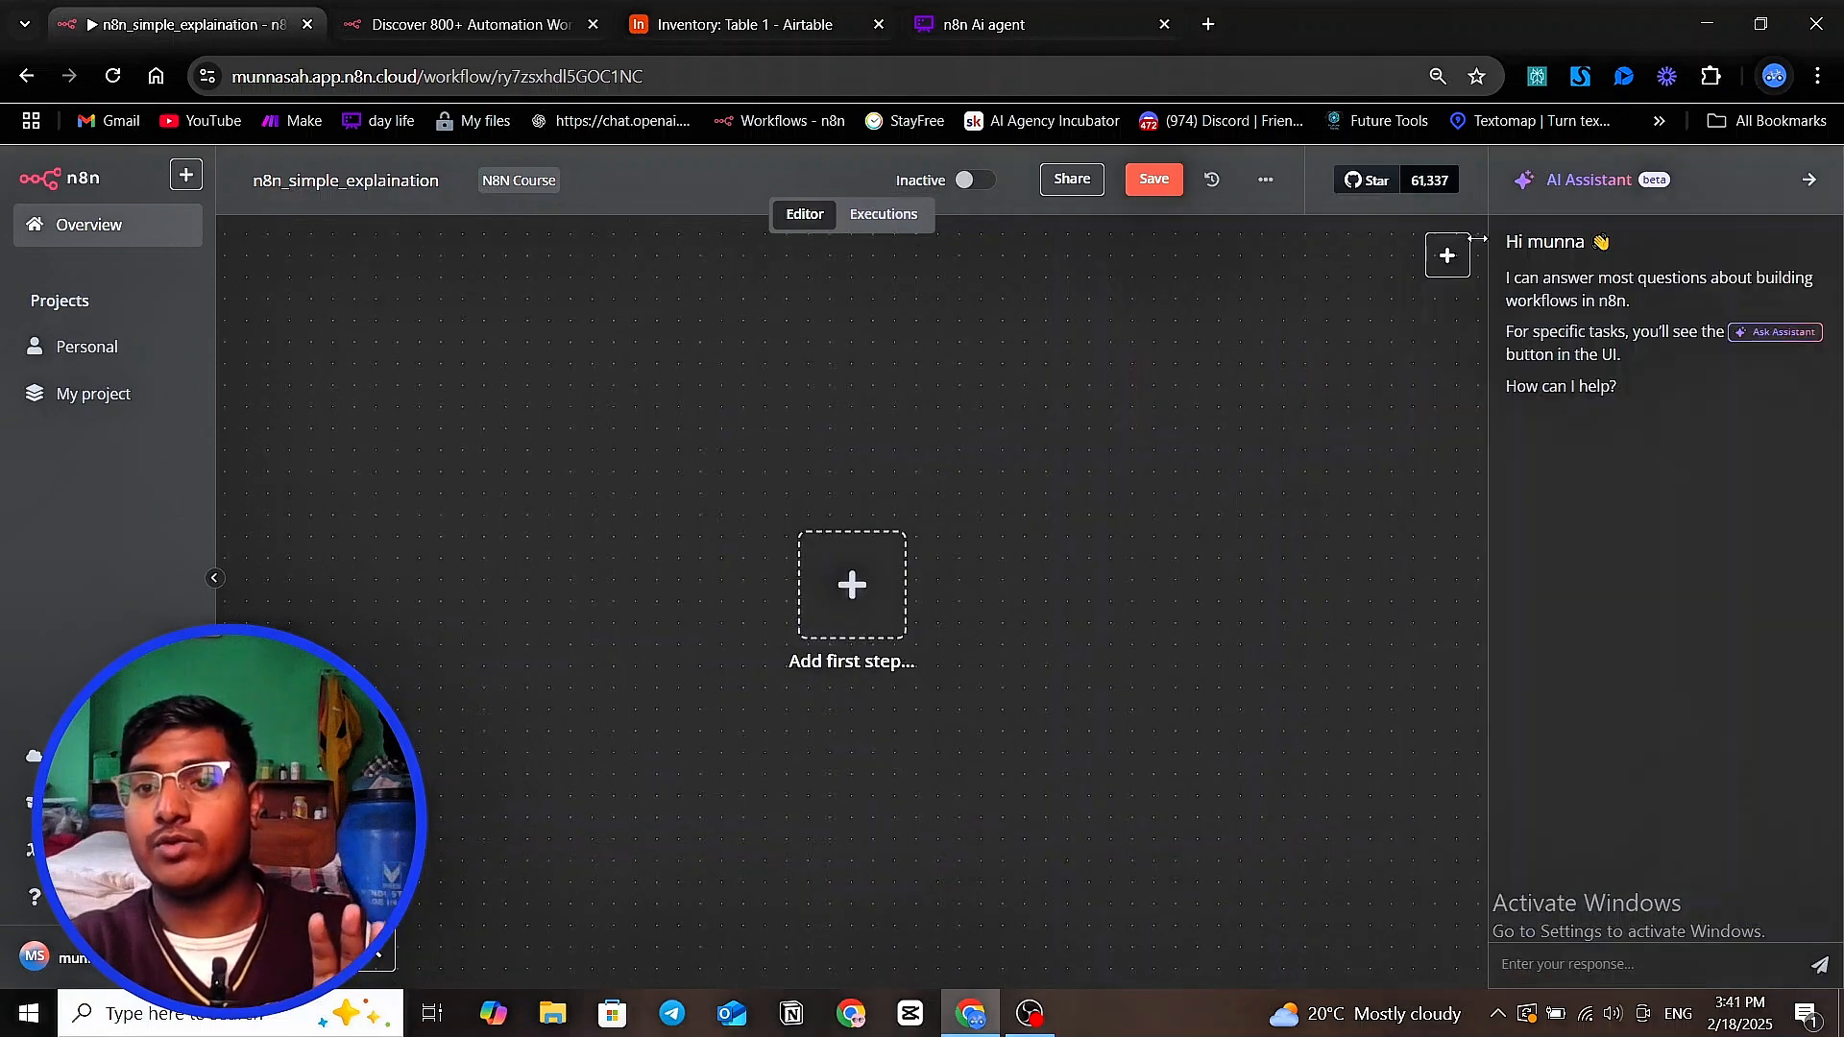
Look through the trigger types again and add the "Trigger manually" node to start the workflow
left_click(1448, 256)
scroll(1357, 536, "down", 1)
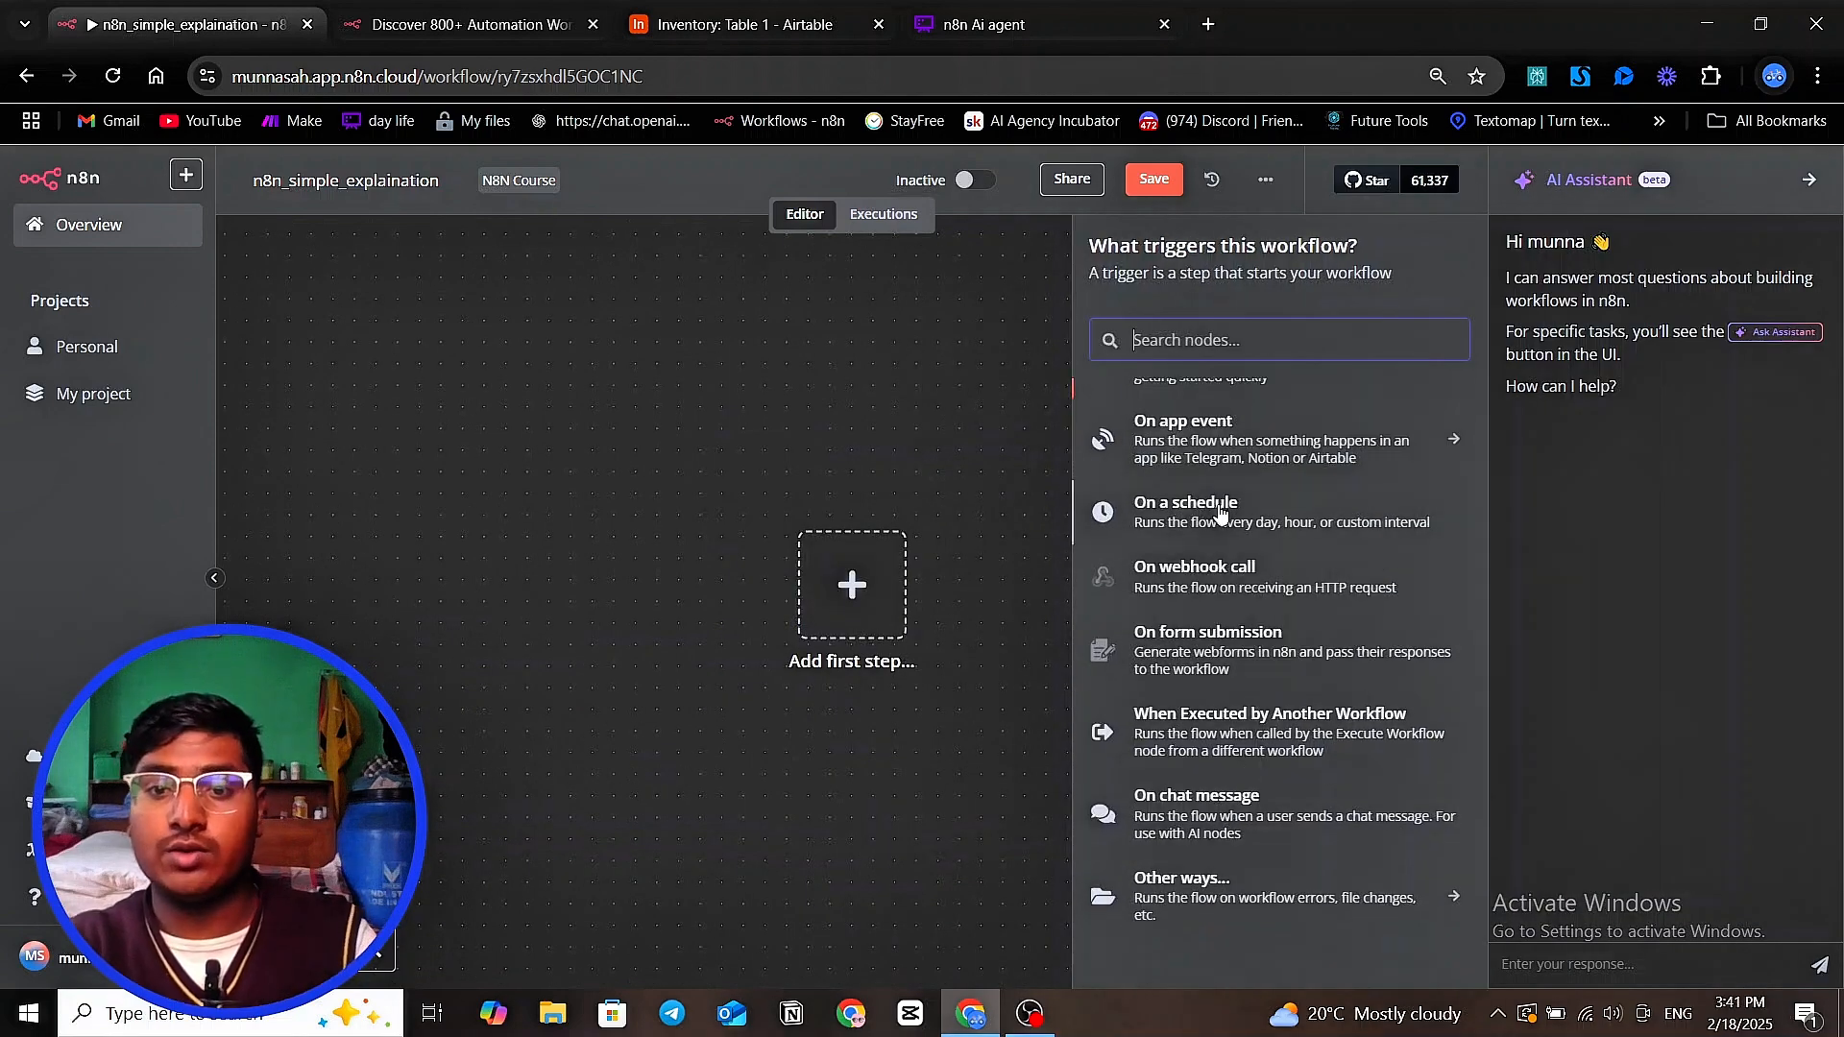
scroll(1220, 511, "up", 1)
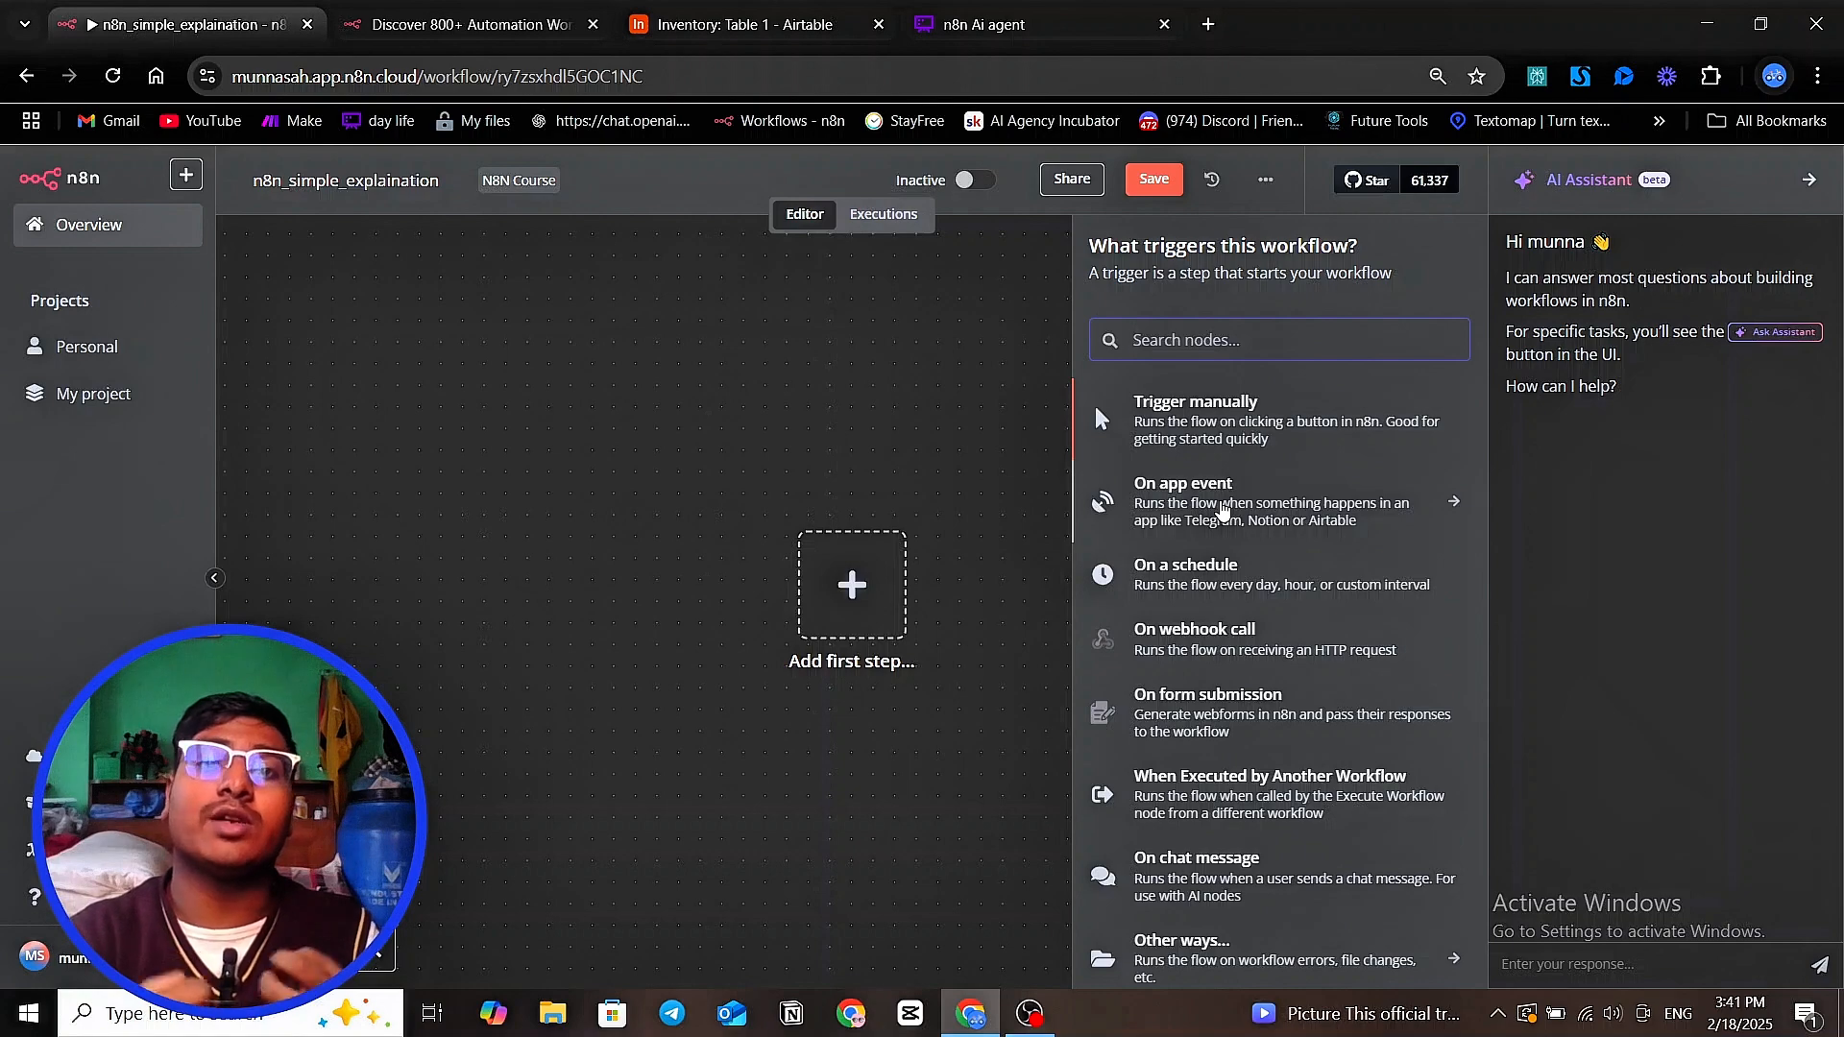
left_click(1249, 432)
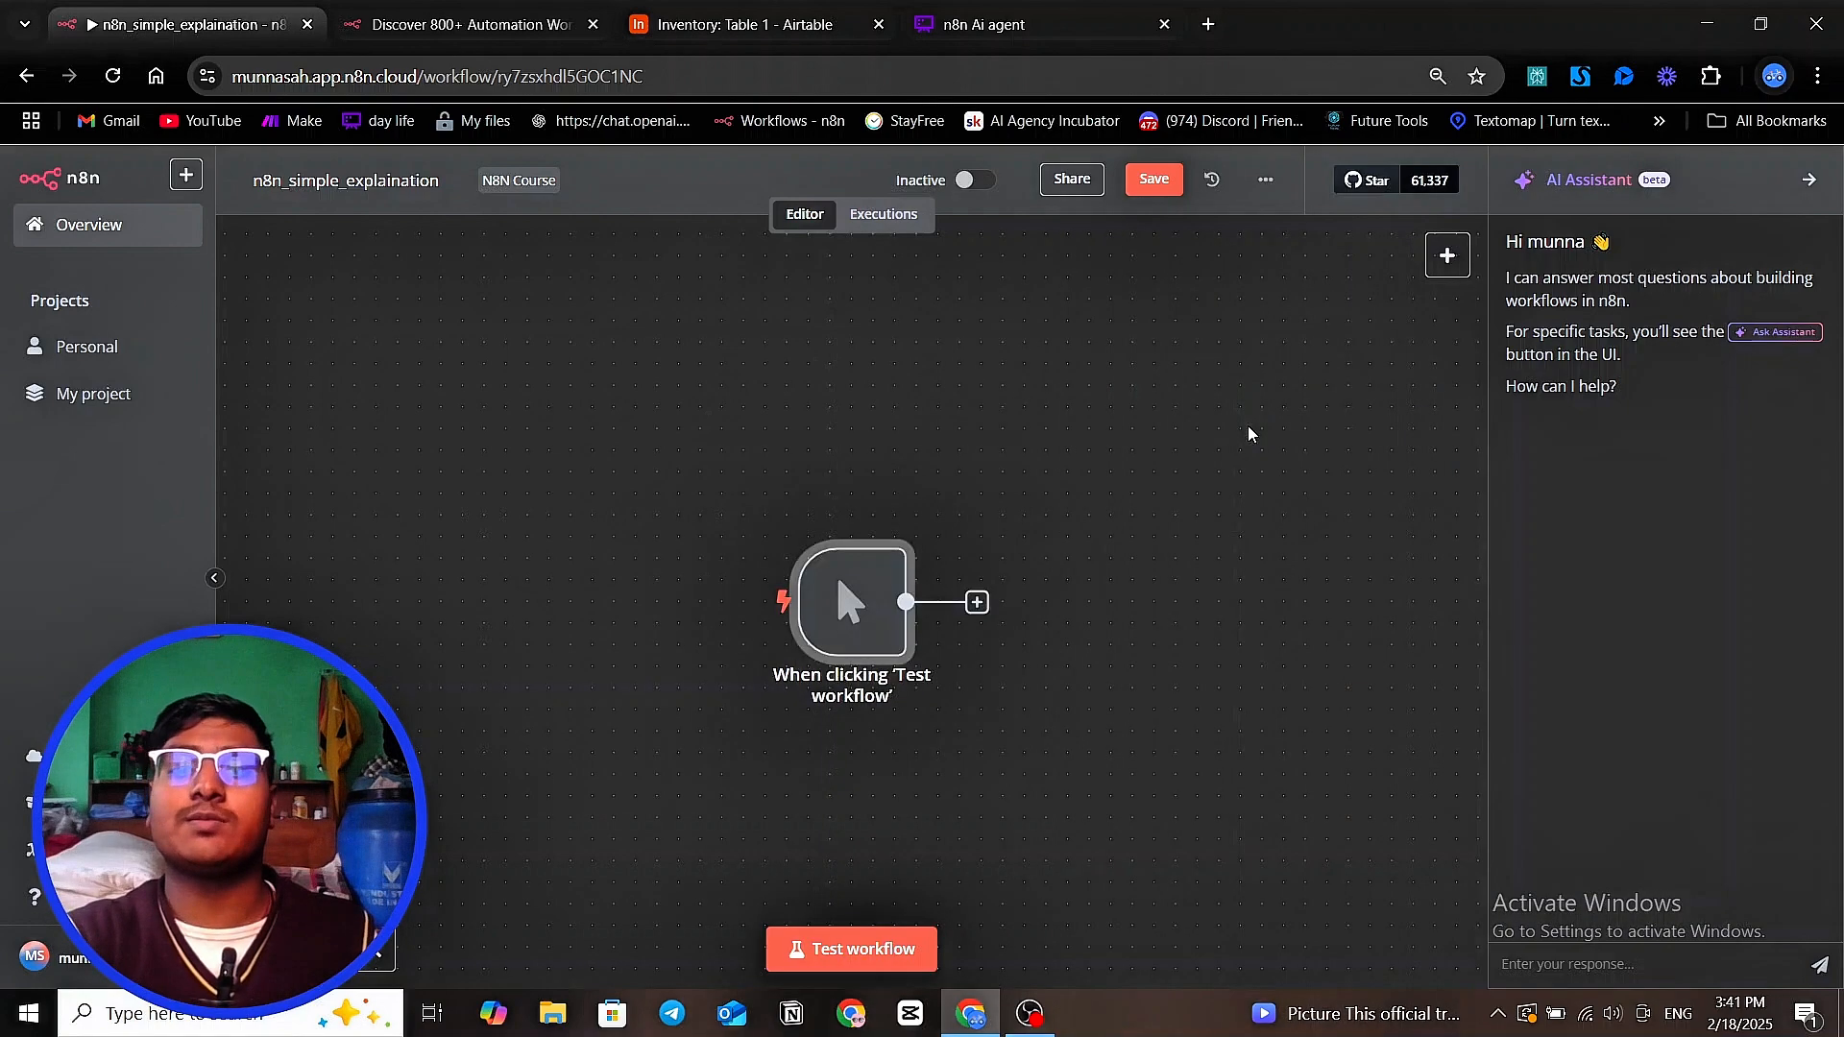
left_click_drag(1241, 637, 1050, 570)
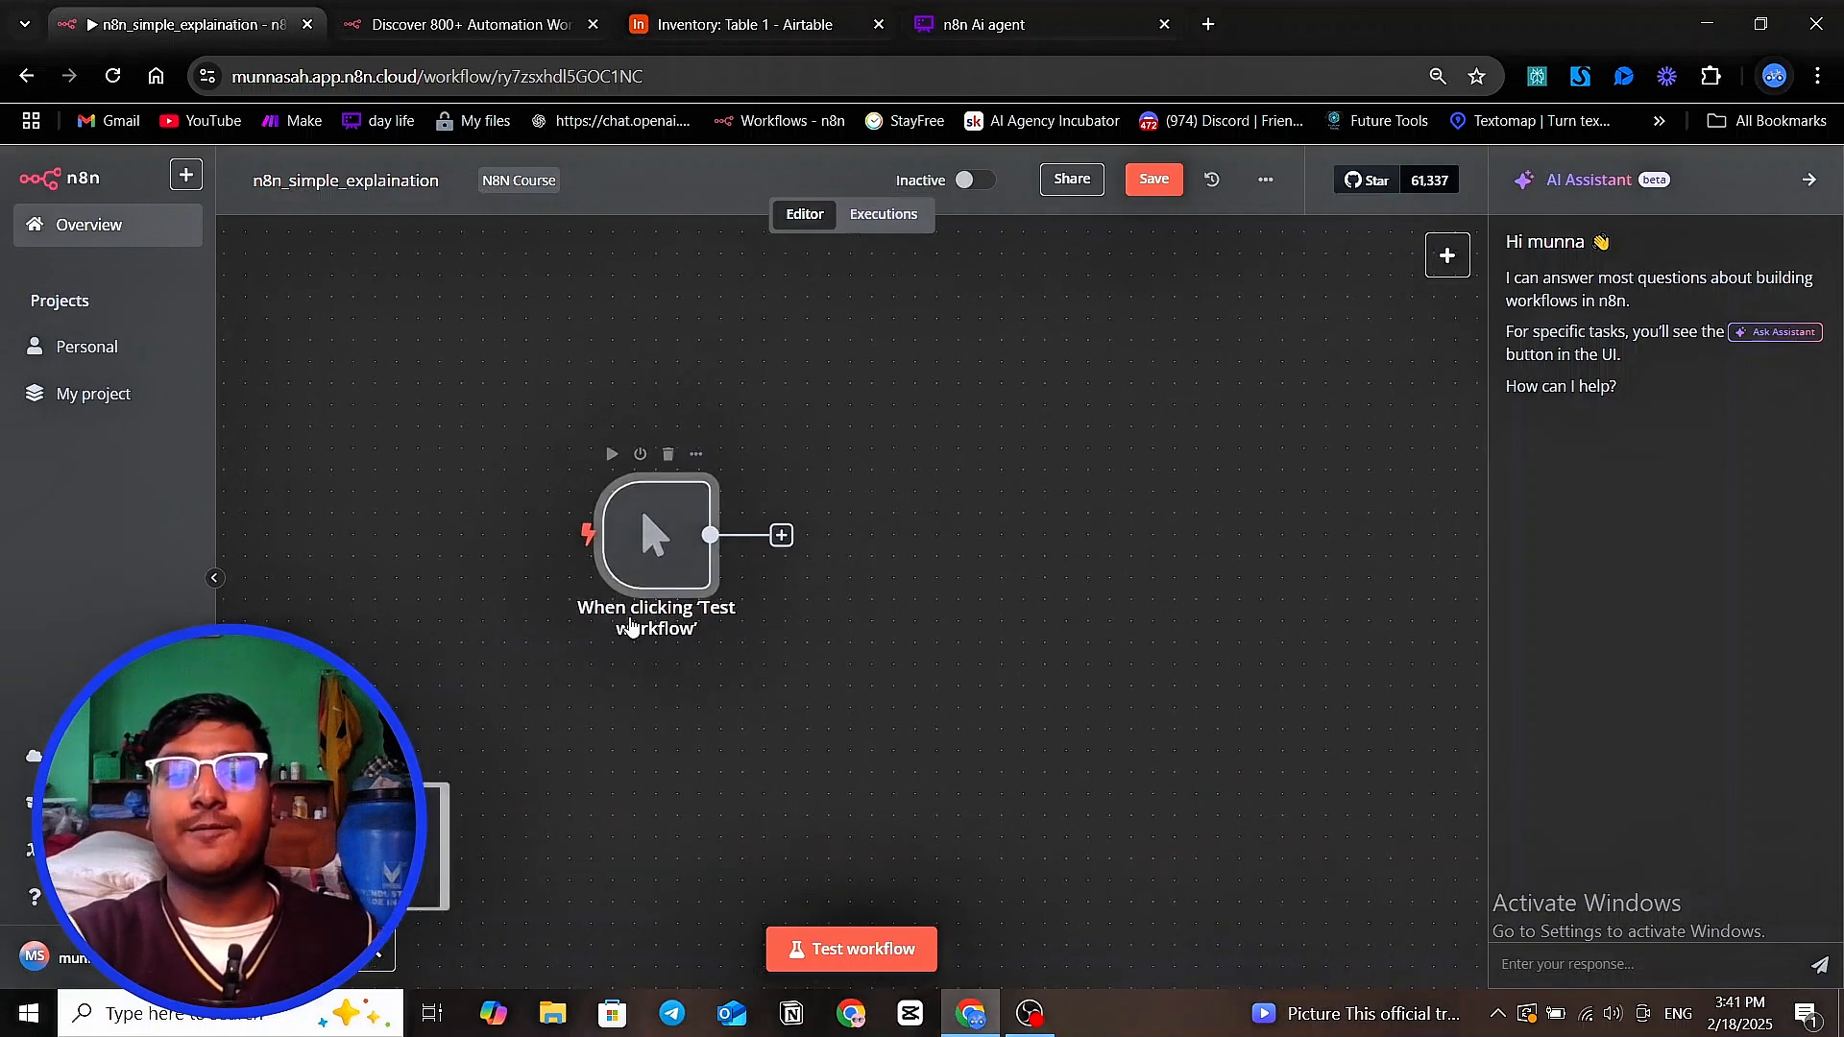
scroll(1130, 616, "down", 2)
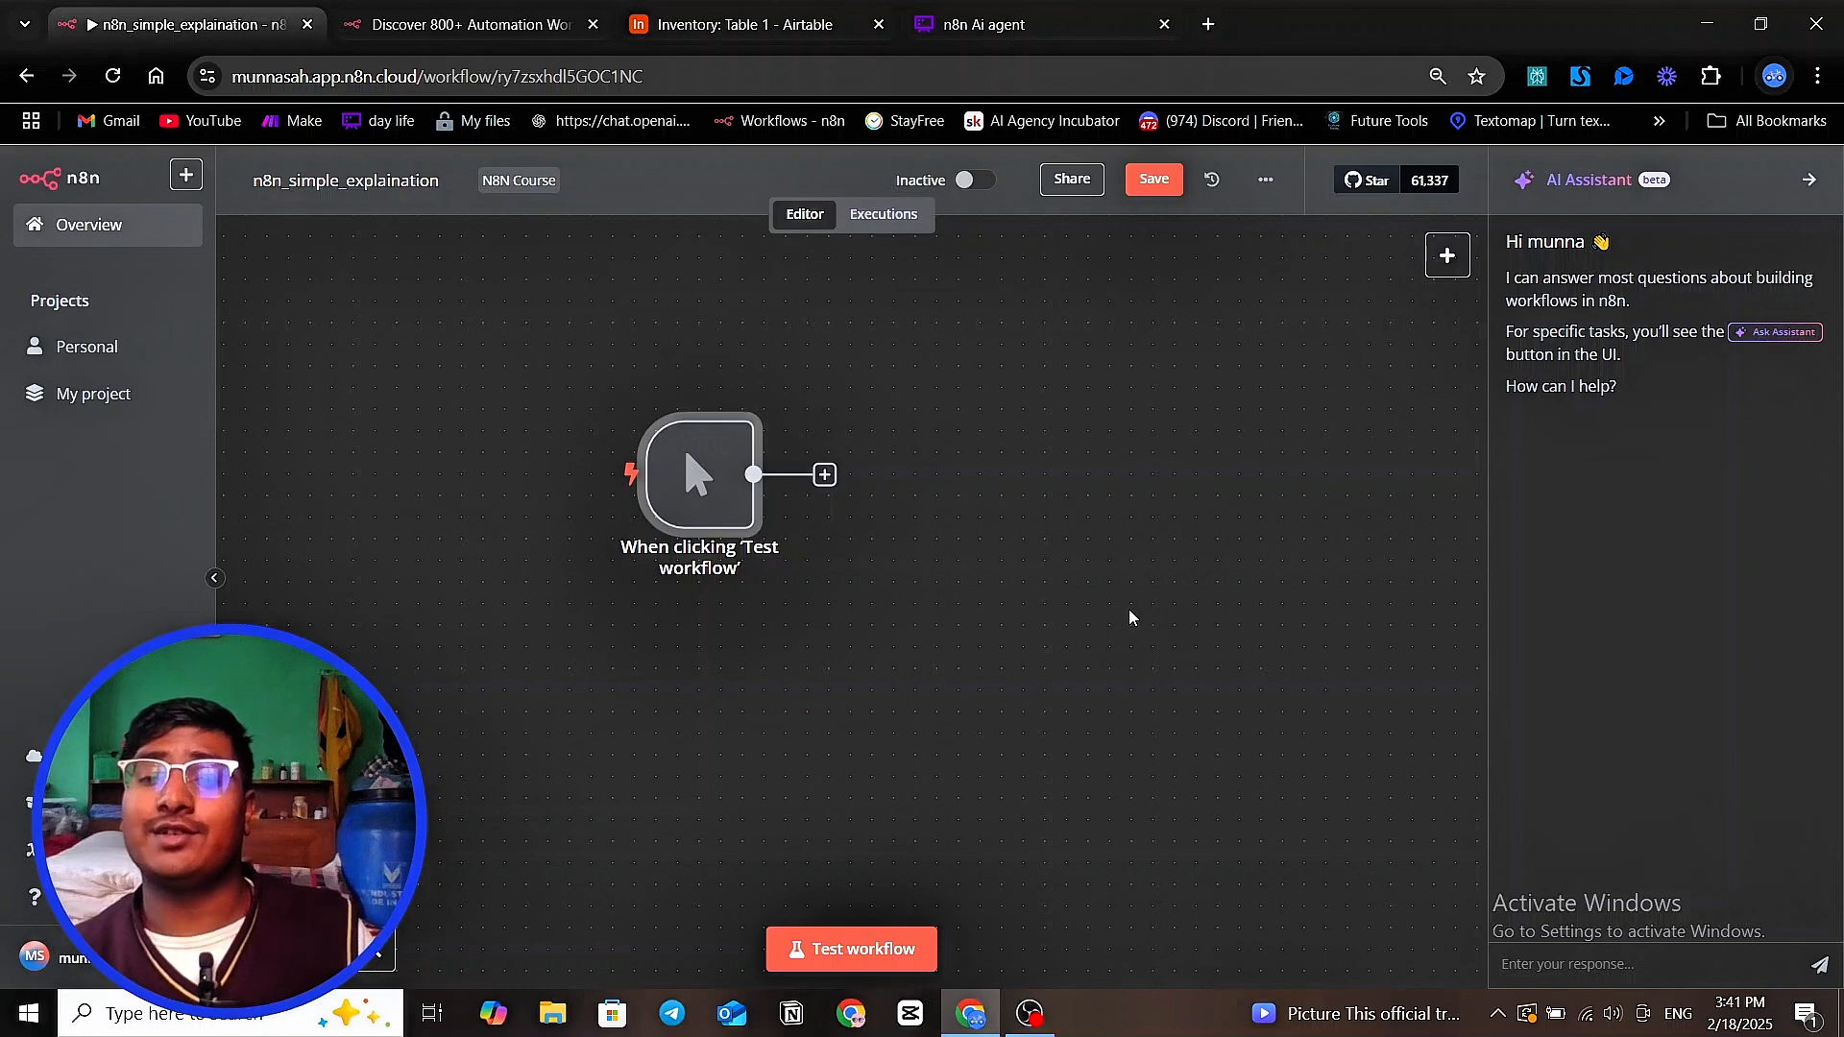
Add a Basic LLM Chain node from the Advanced AI category after the manual trigger, and return to the canvas
left_click(1447, 255)
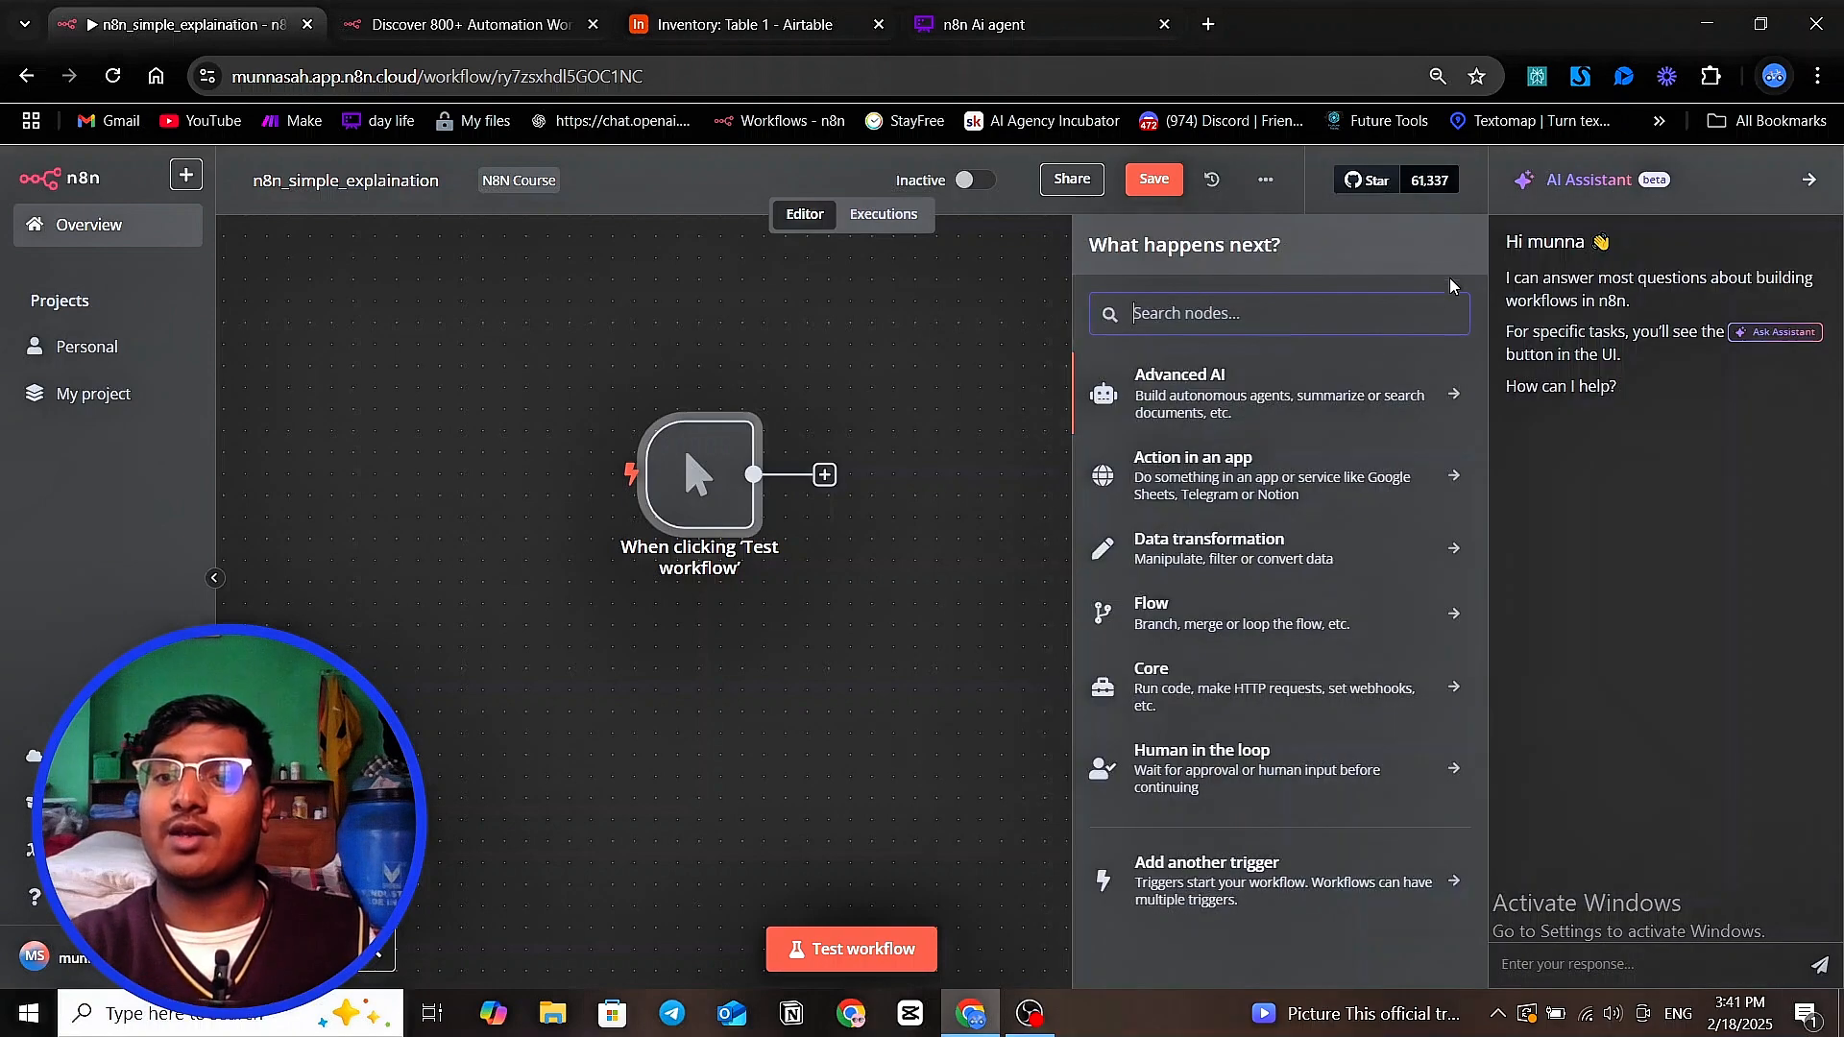
left_click(1212, 409)
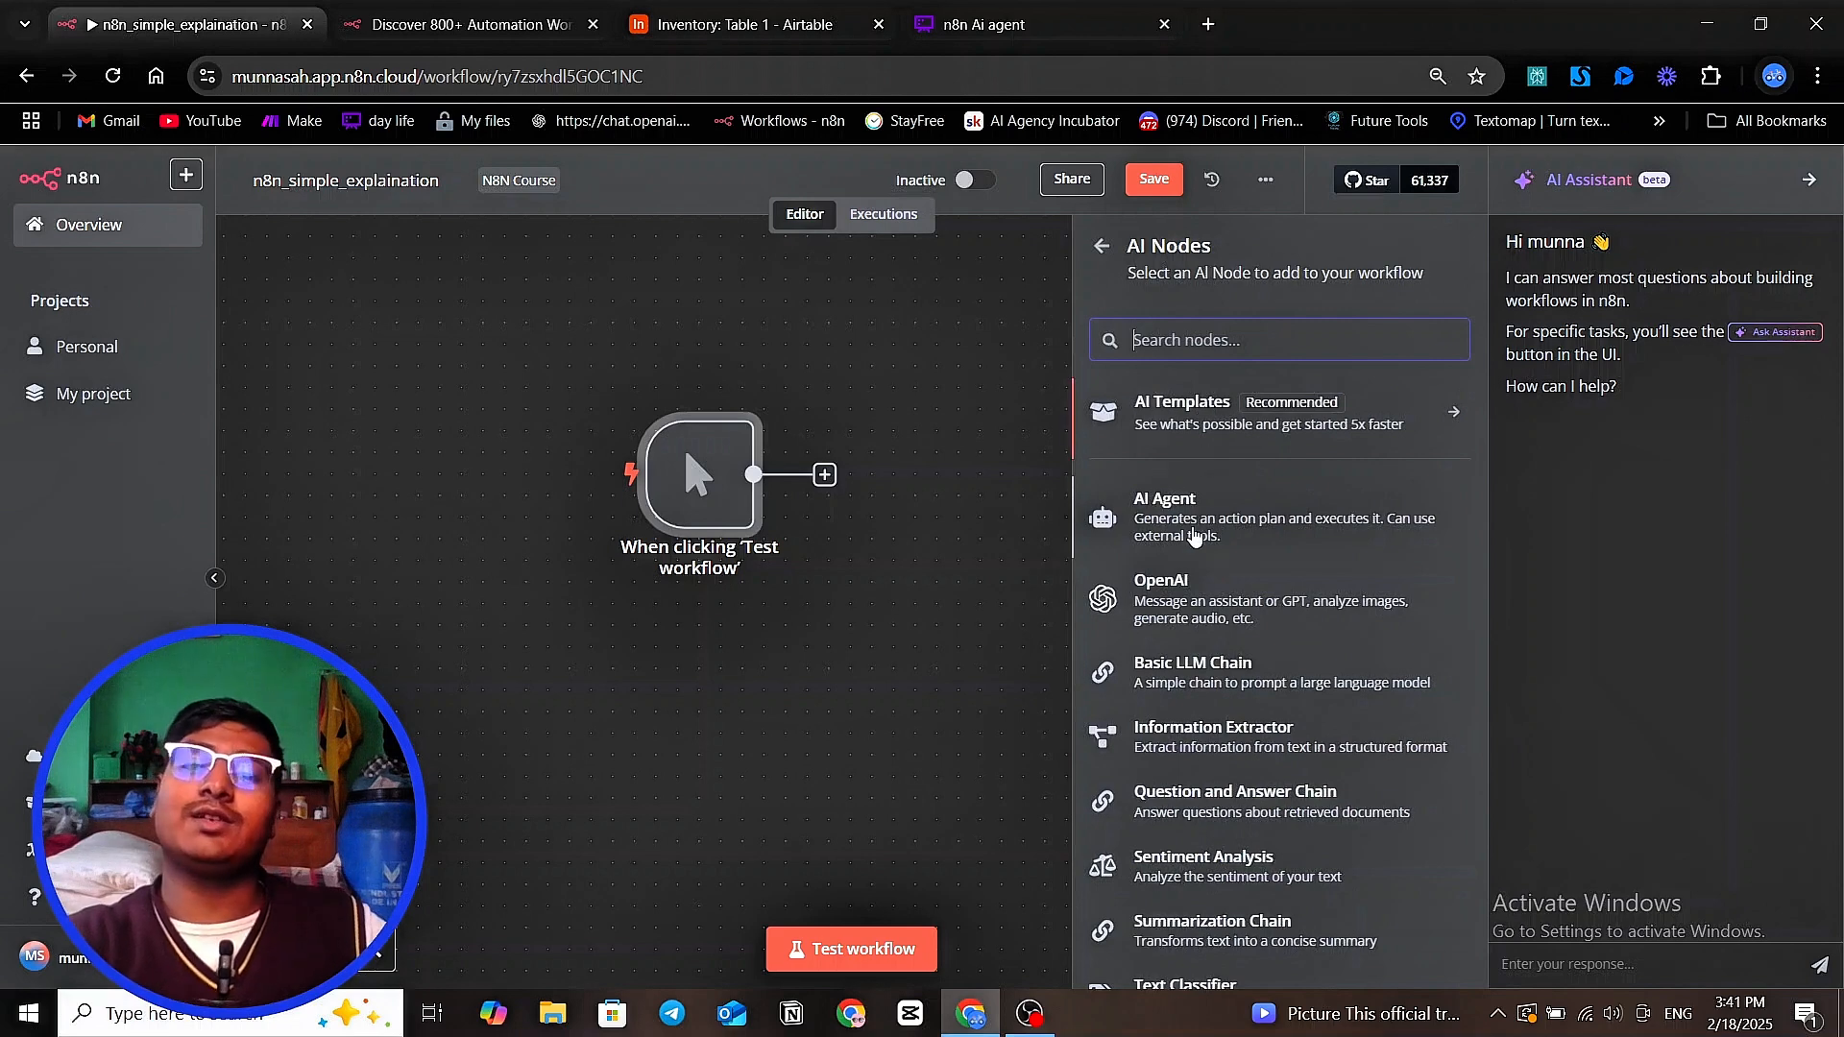
scroll(1193, 535, "down", 2)
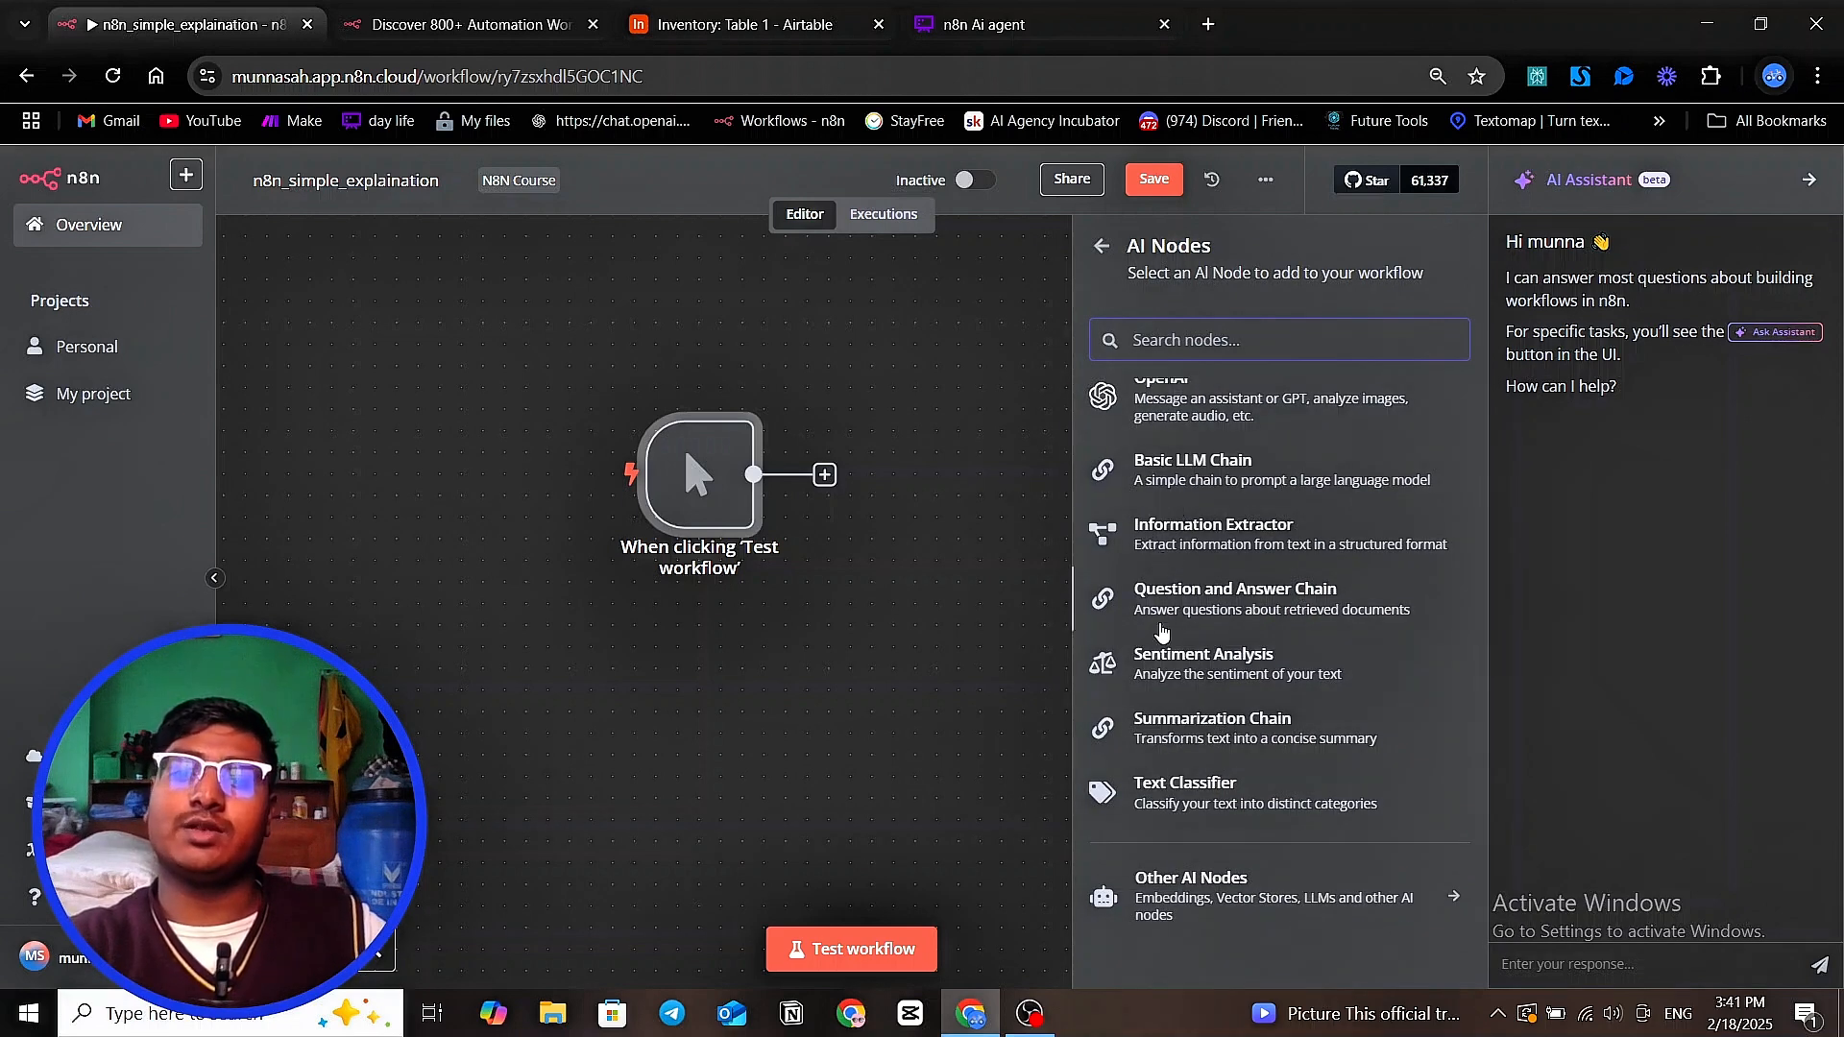
scroll(1160, 629, "up", 2)
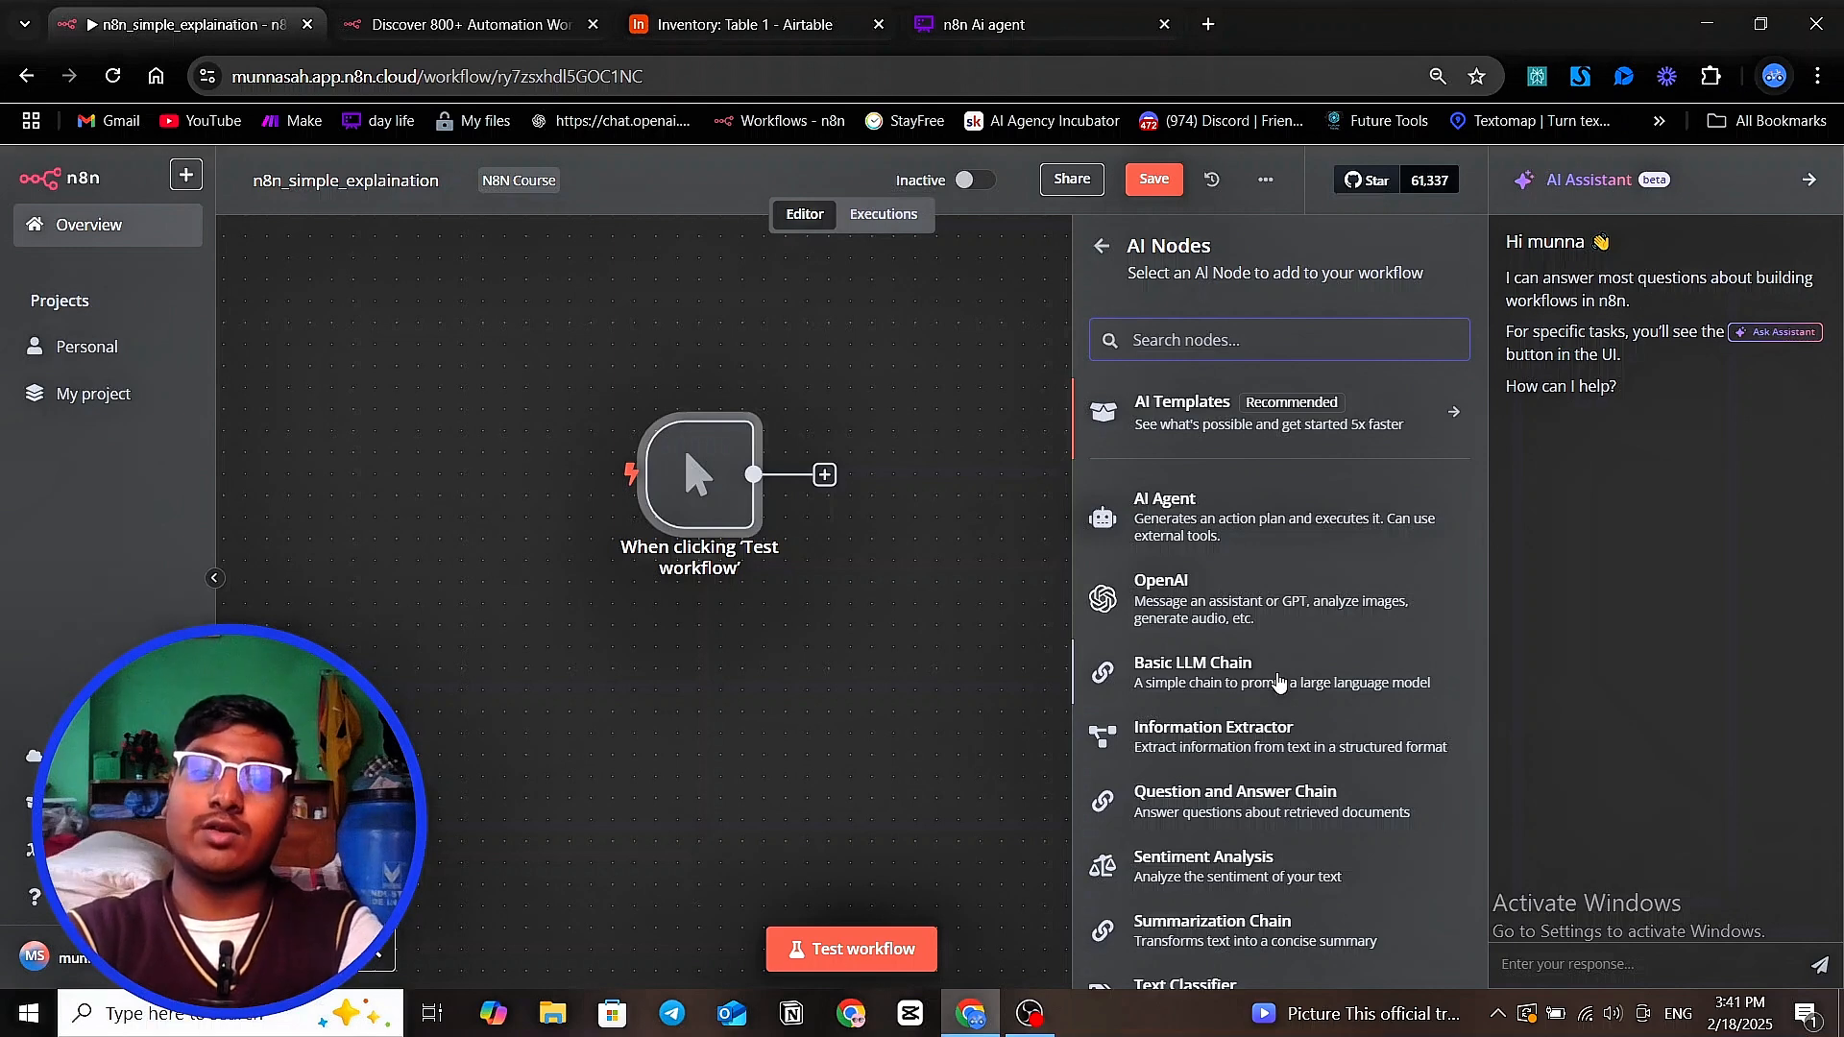
left_click(1248, 681)
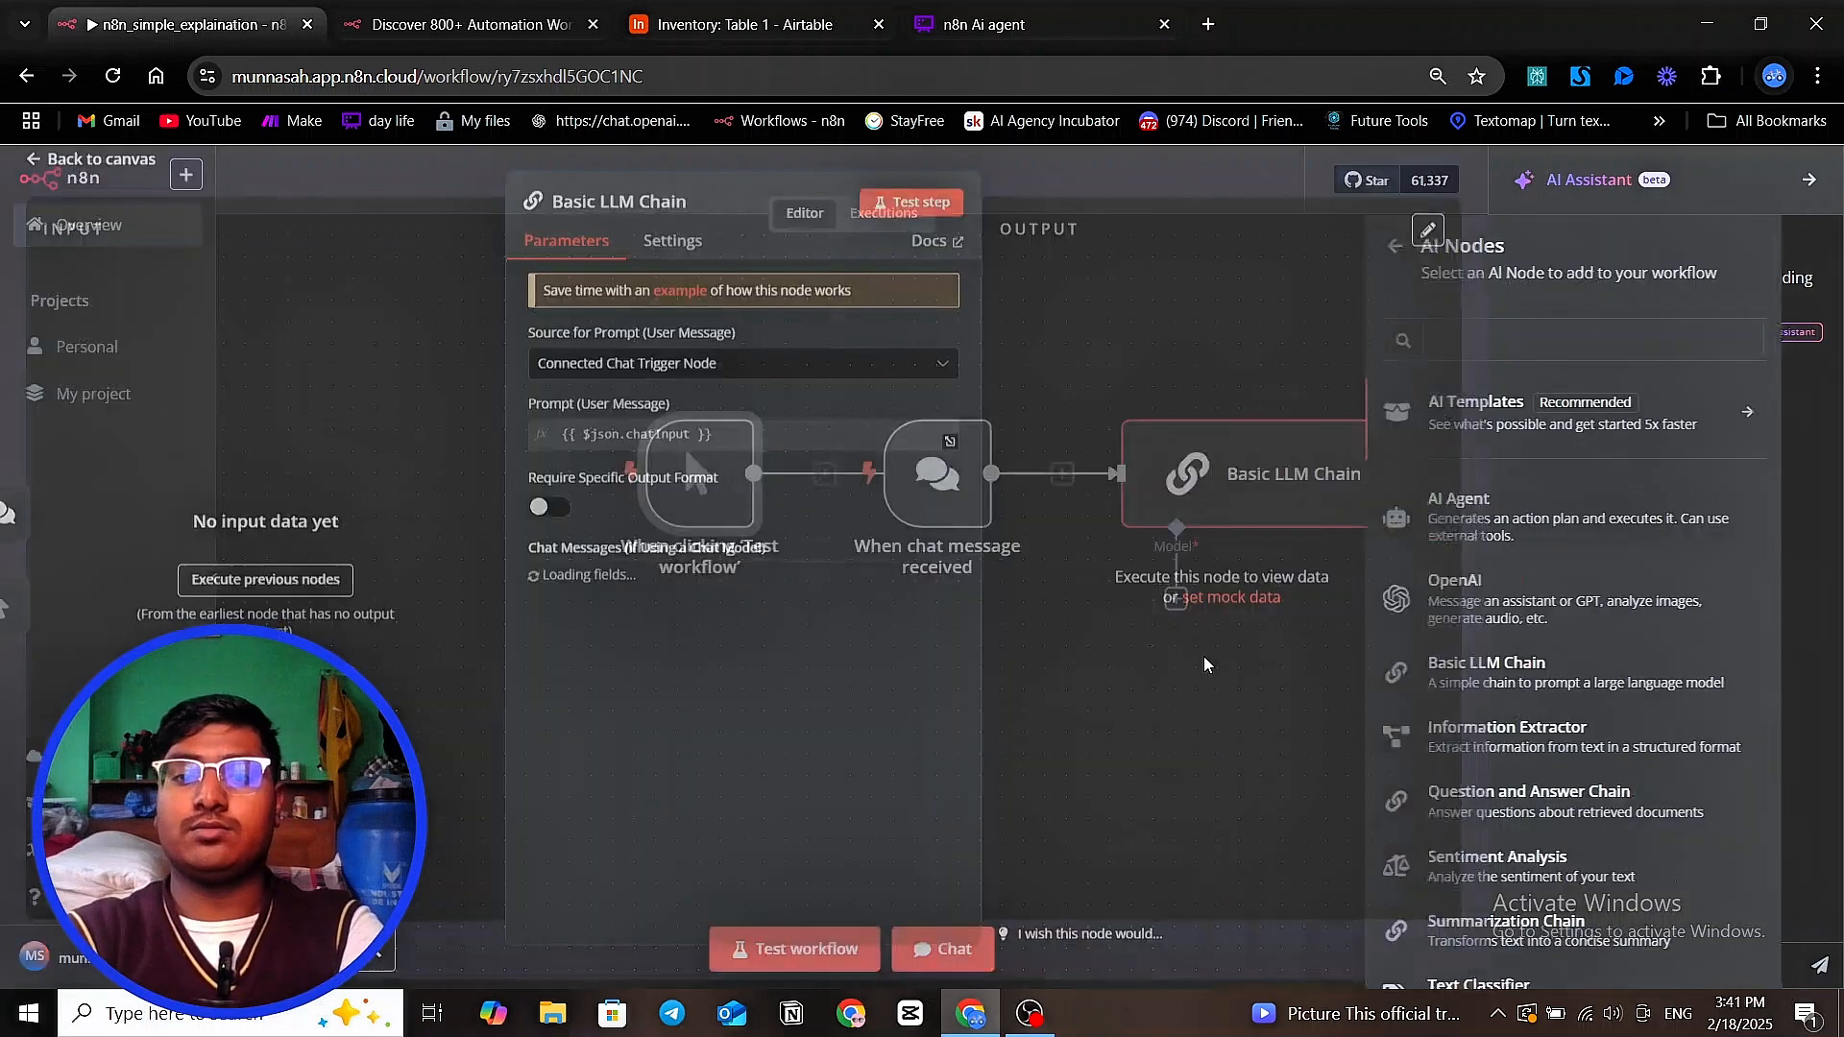
left_click_drag(1205, 663, 1043, 588)
left_click(1354, 179)
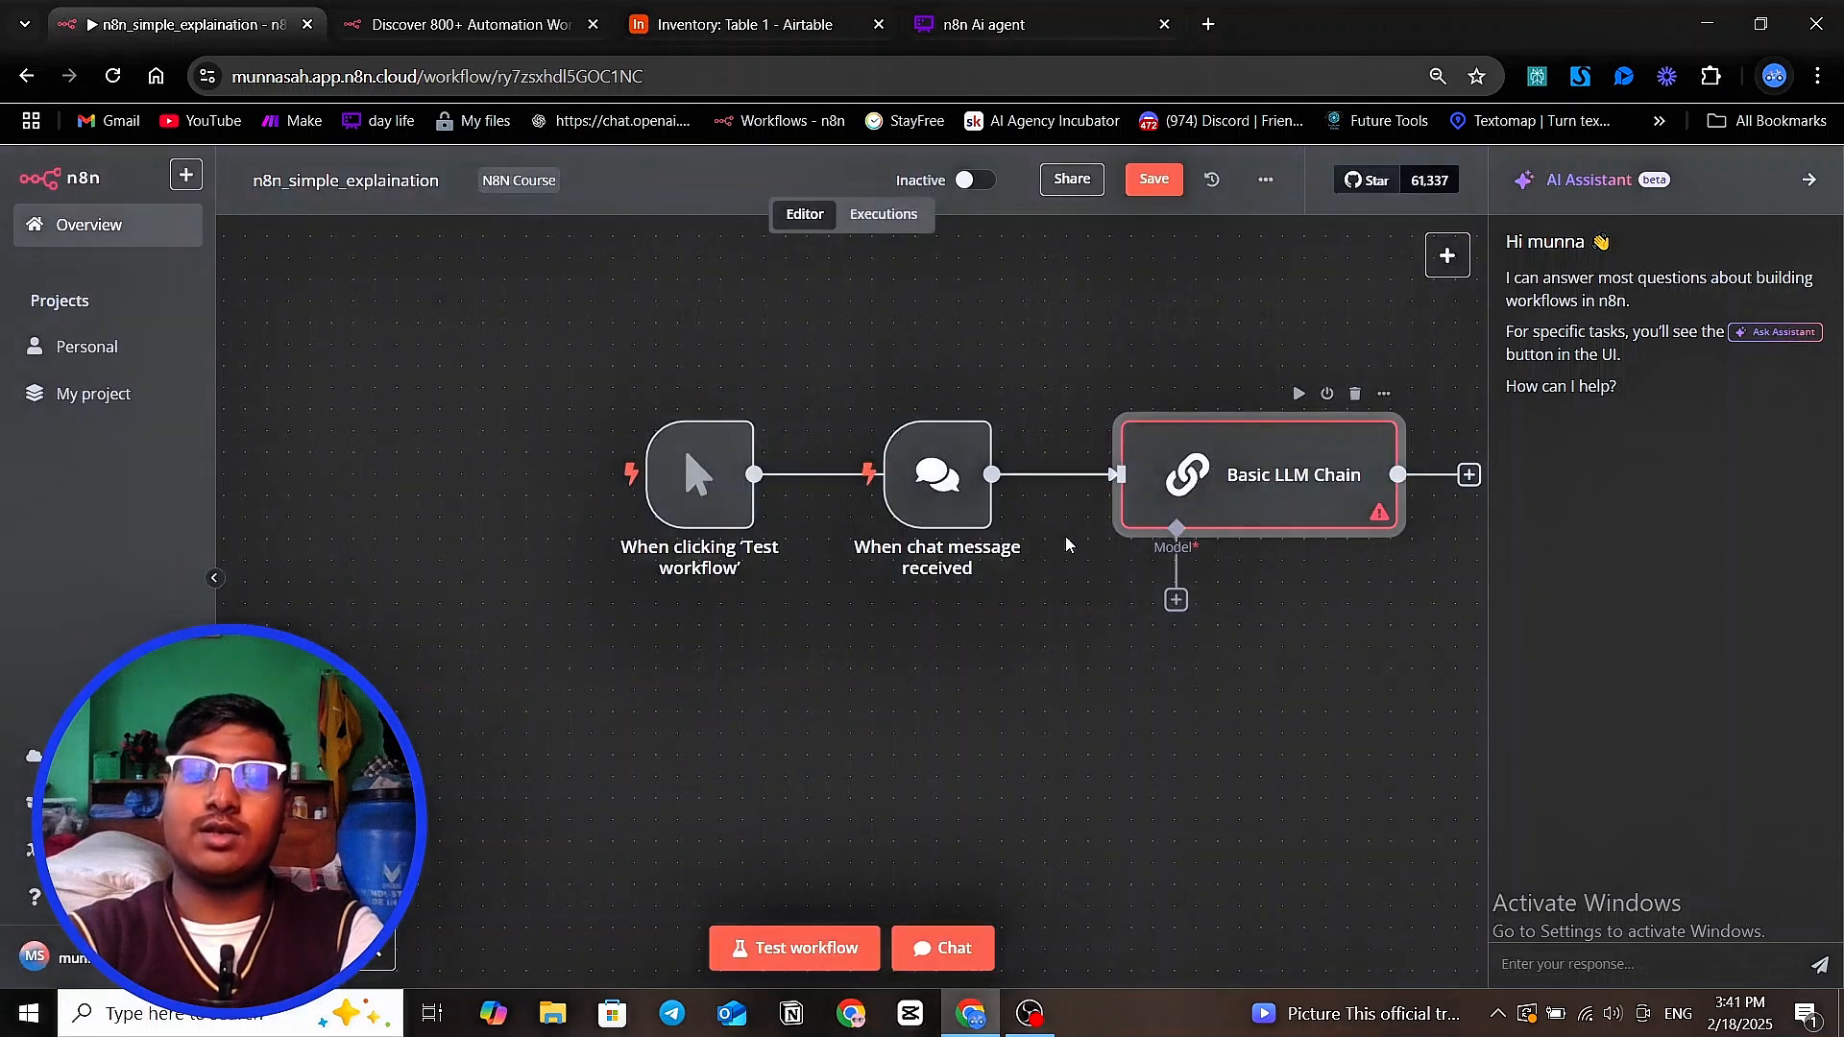
Inspect the Basic LLM Chain node's parameters, and return to the canvas without changing them
left_click_drag(1290, 499, 1125, 483)
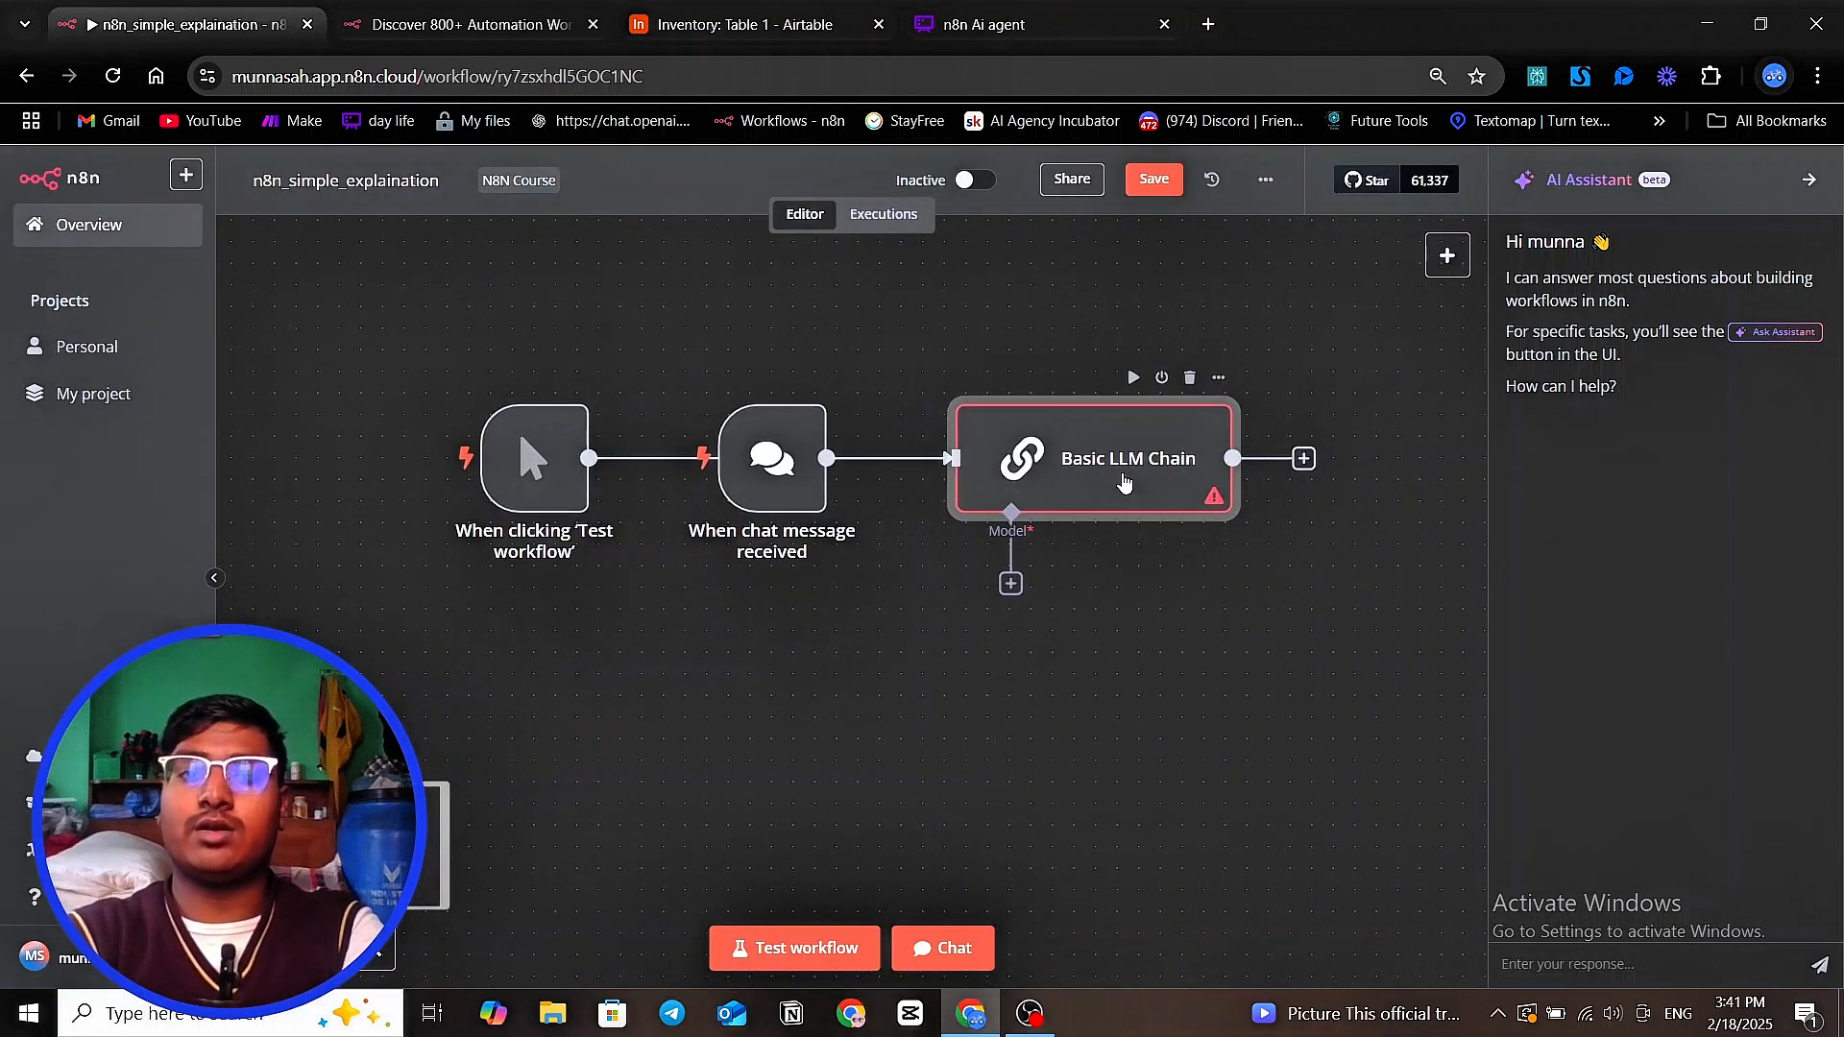
double_click(1054, 477)
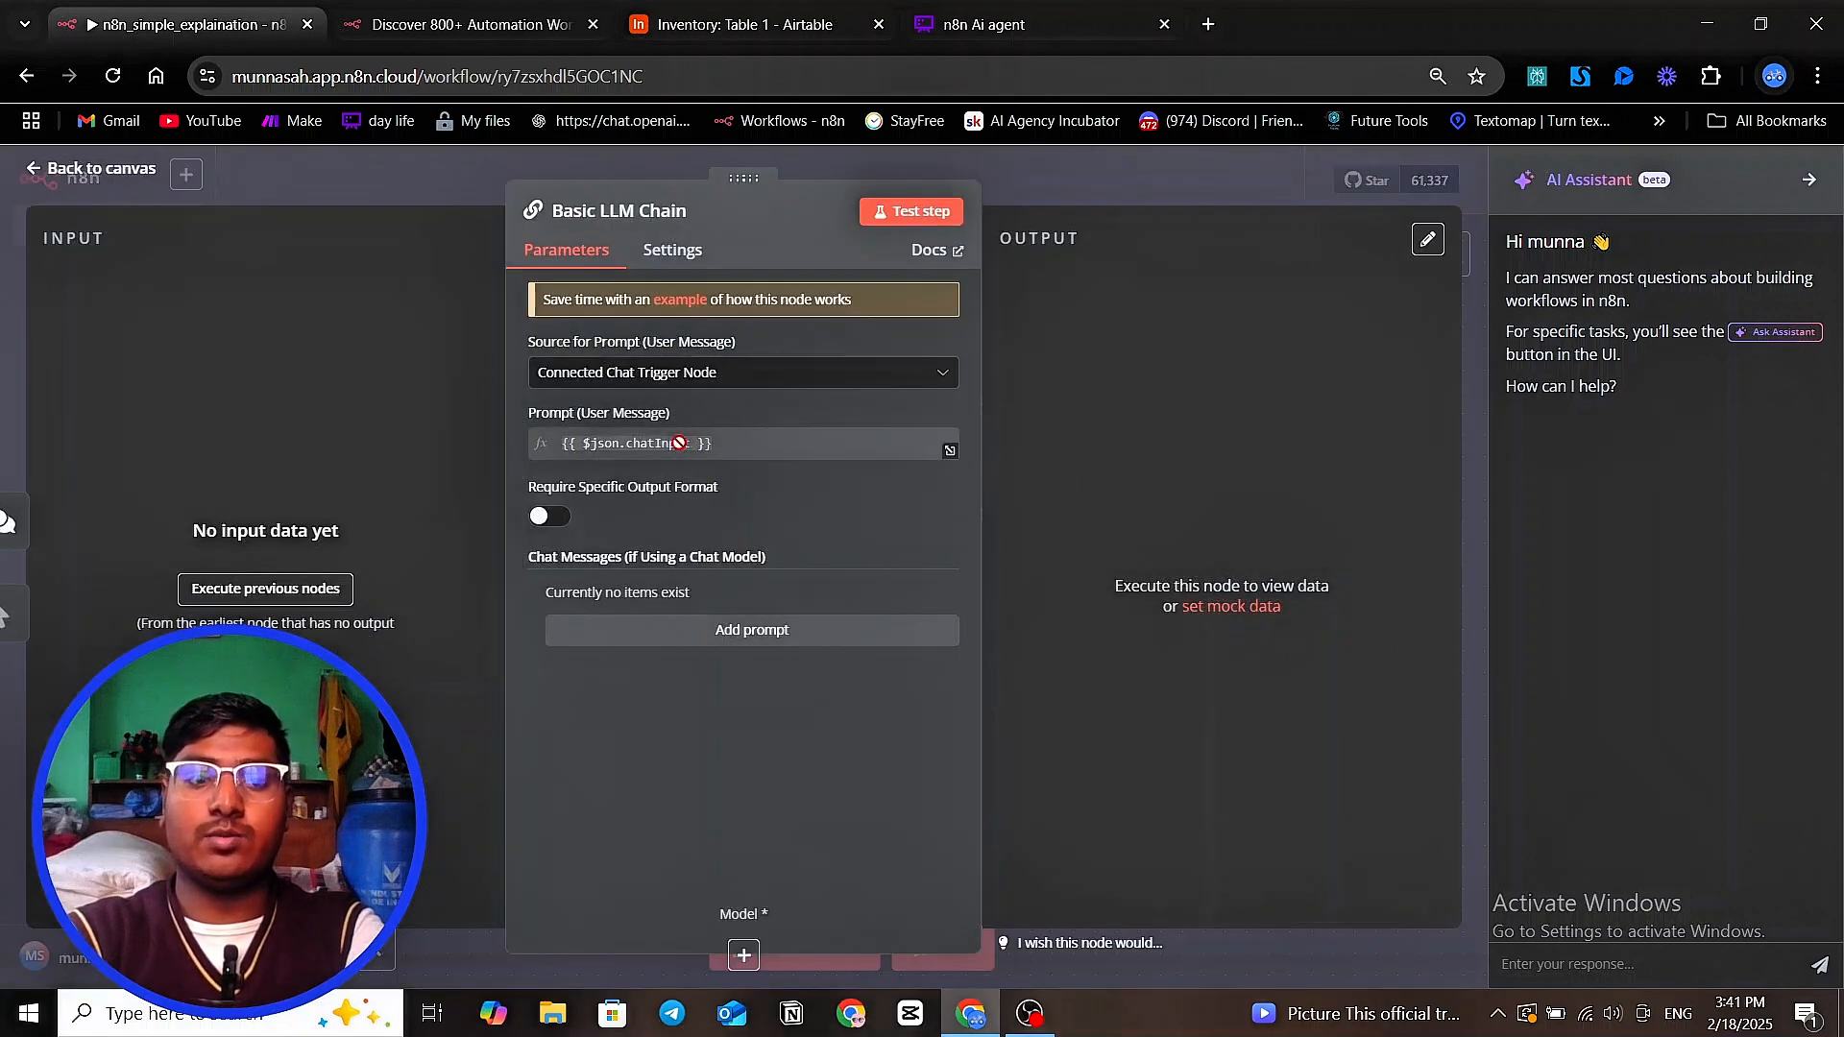
left_click(874, 171)
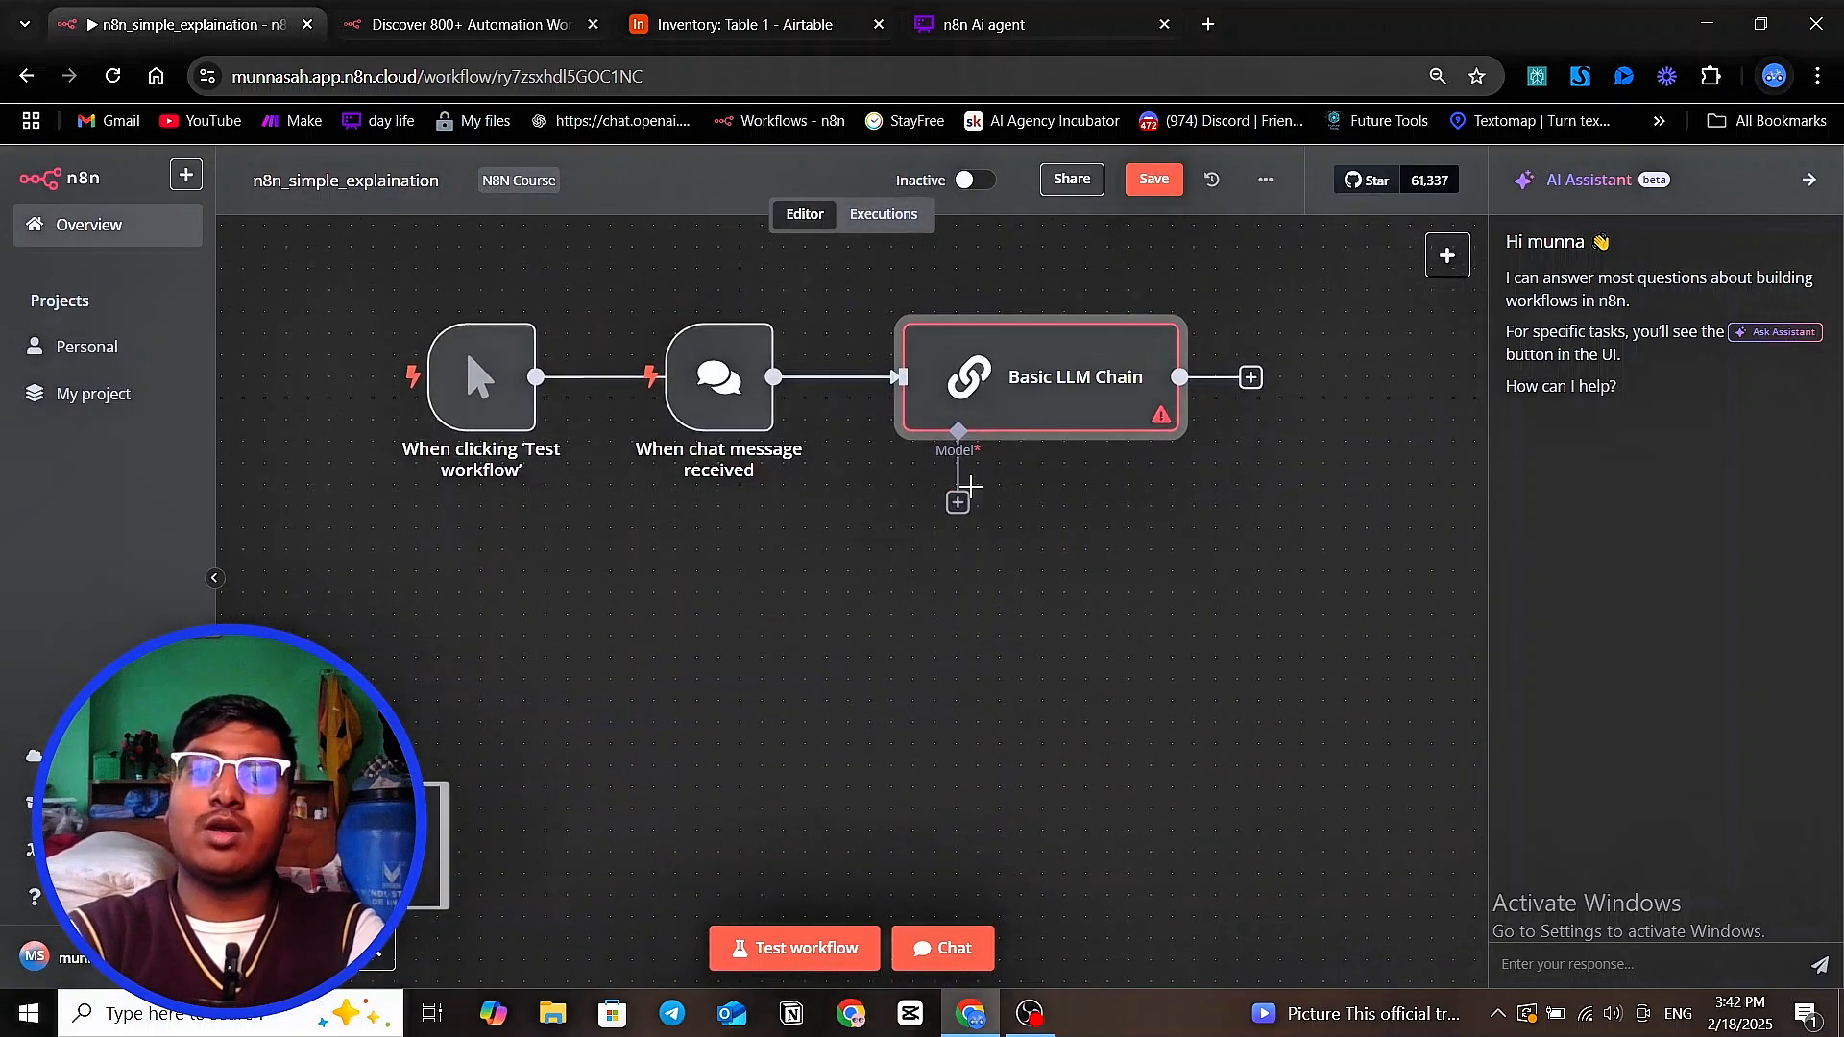
Browse the available language models and attach a Google Gemini Chat Model to the Basic LLM Chain's model input
left_click(958, 503)
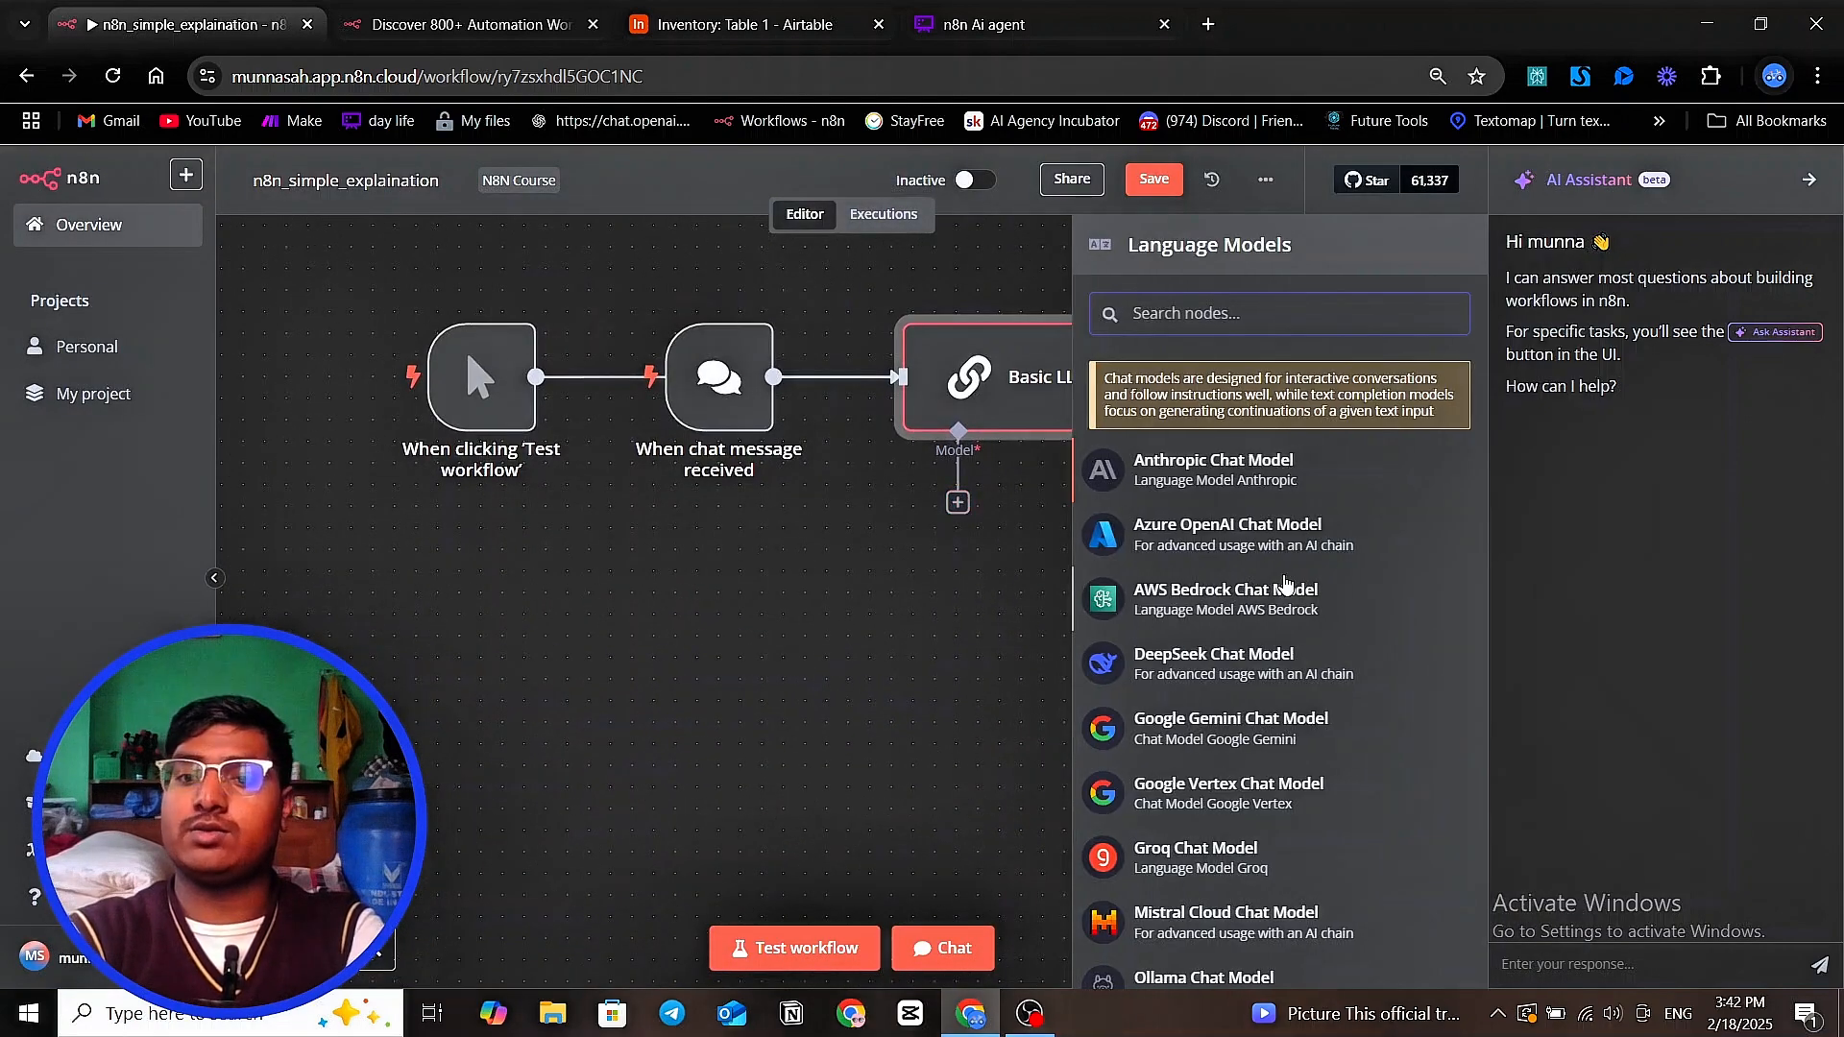
scroll(1286, 595, "down", 5)
scroll(1296, 653, "up", 5)
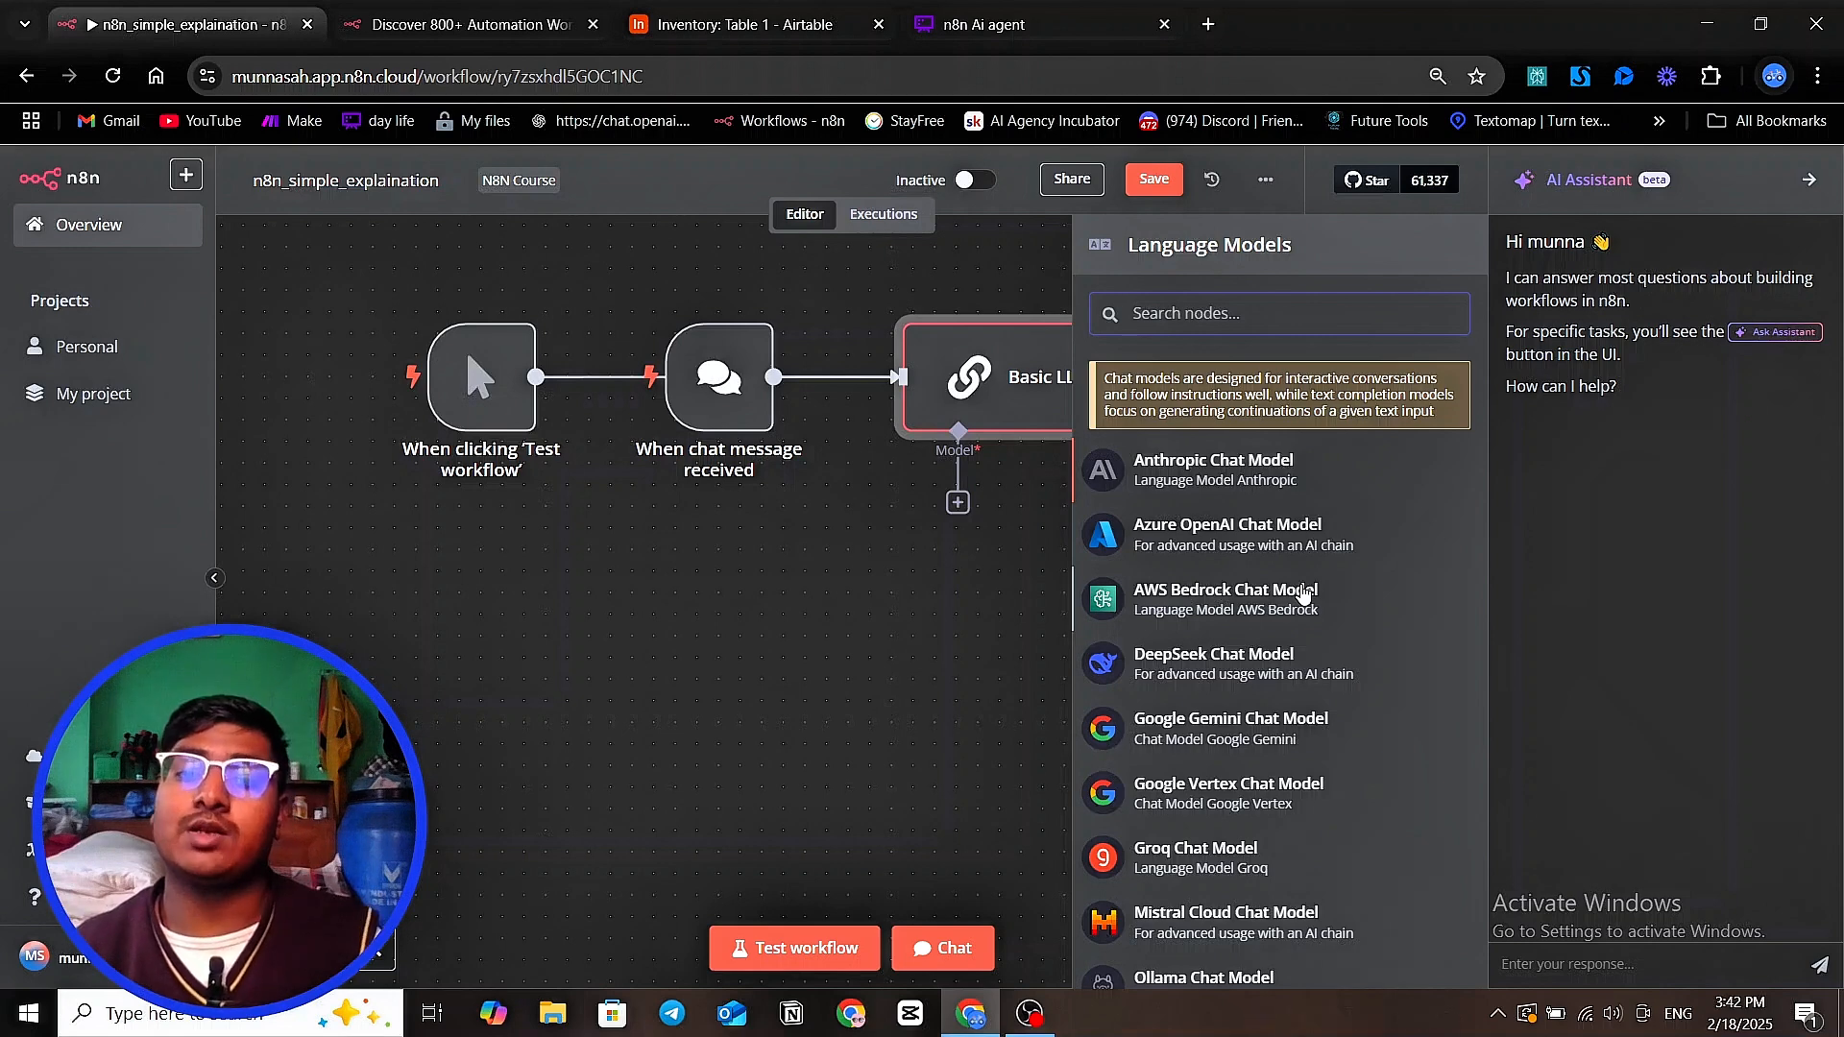
scroll(1301, 592, "down", 3)
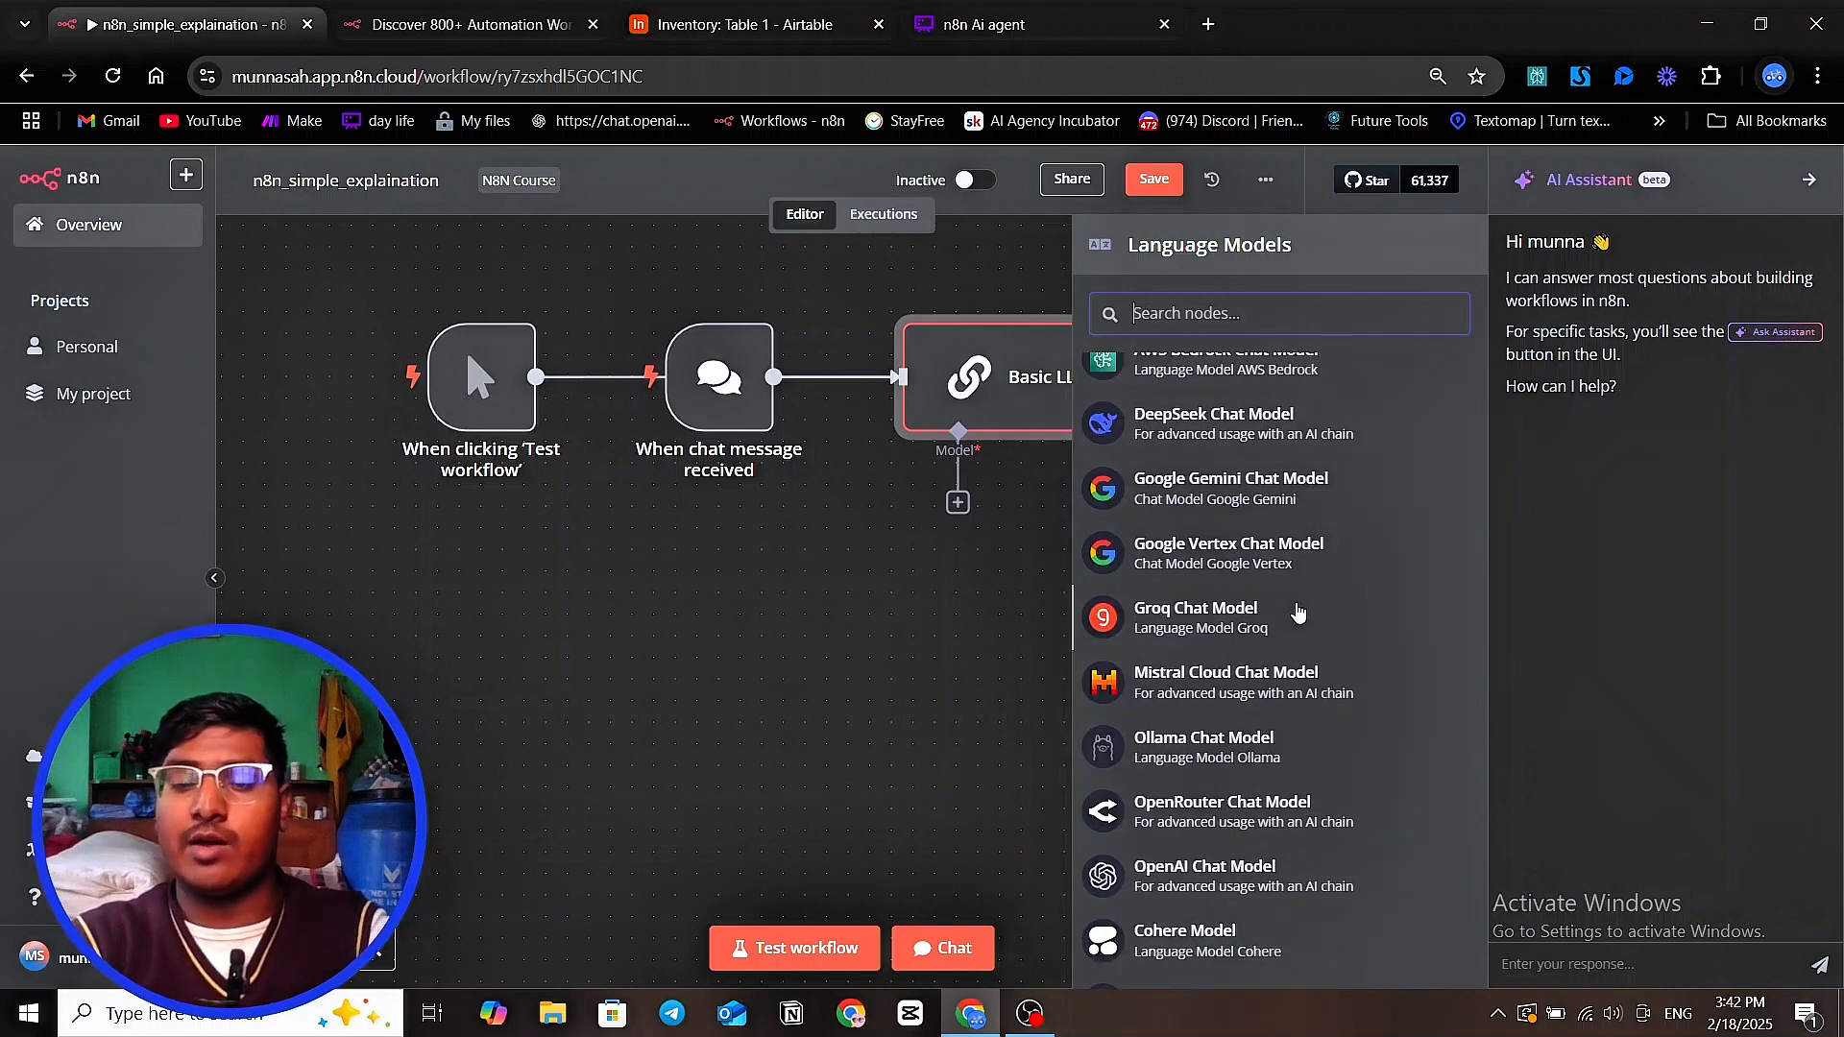
scroll(1296, 615, "down", 2)
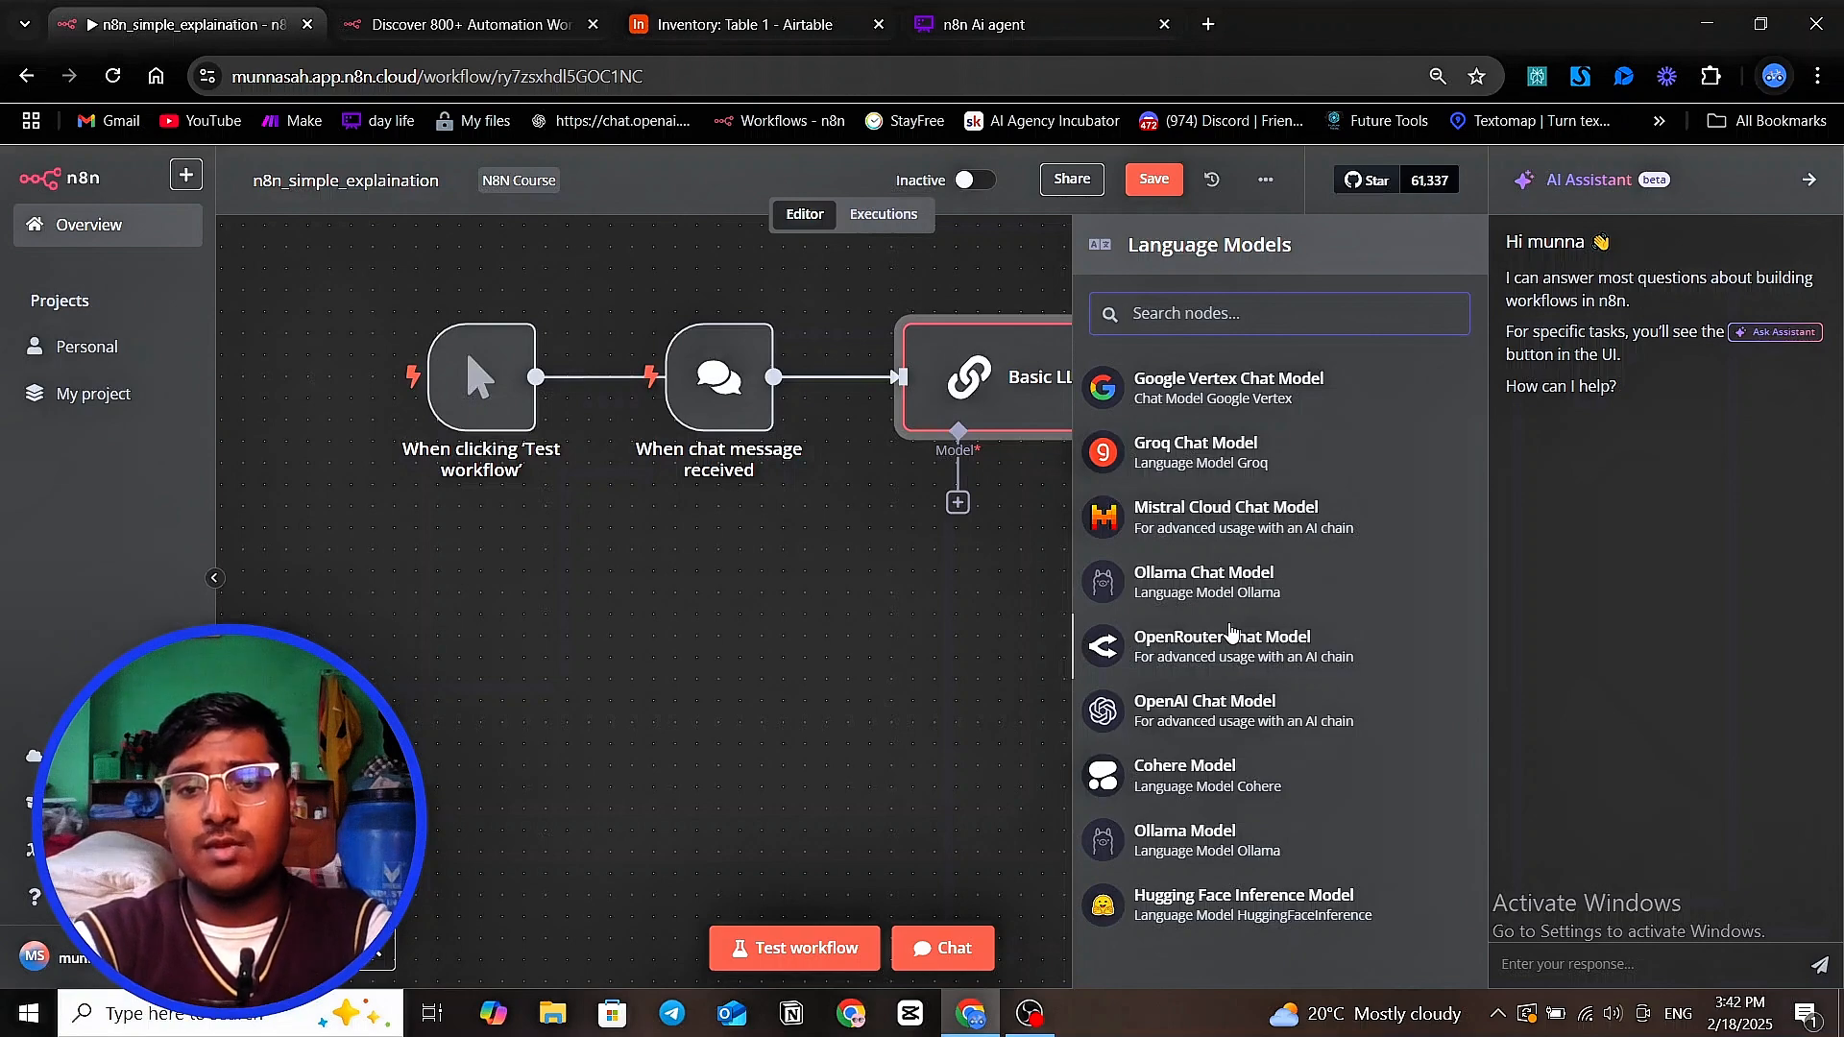
scroll(1234, 635, "up", 2)
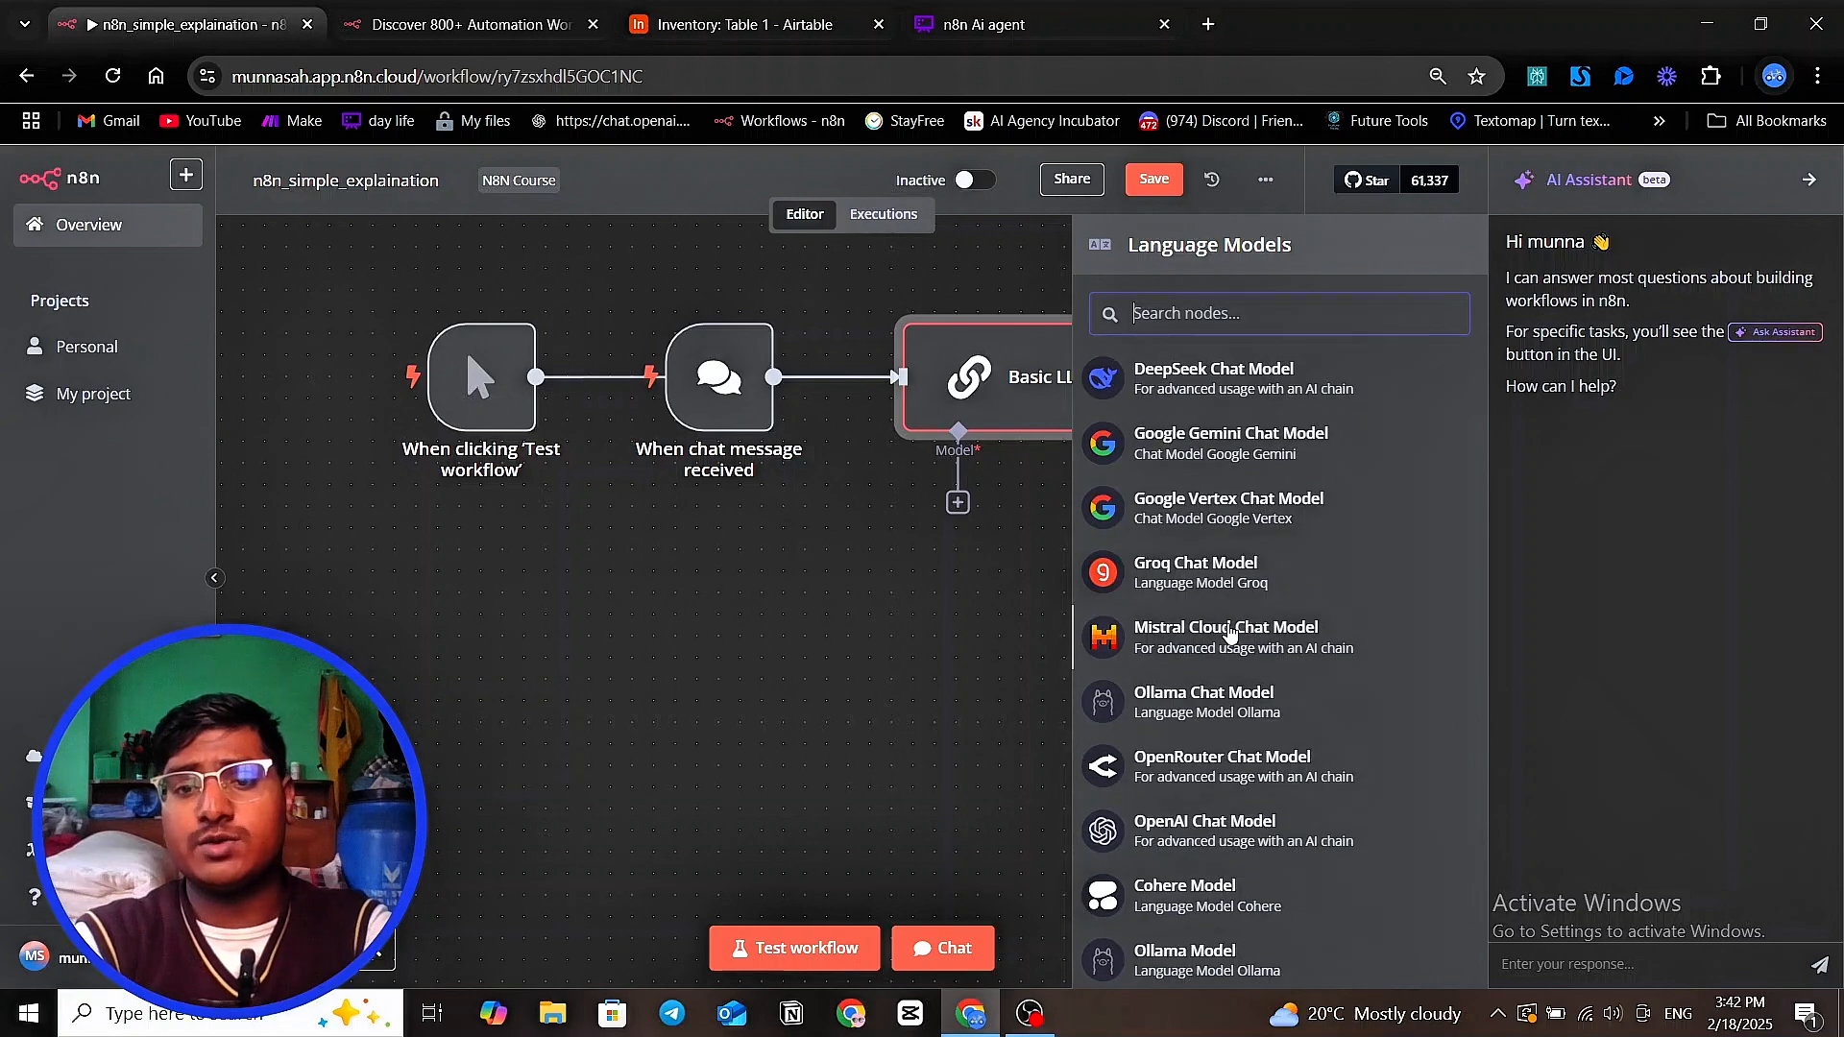
left_click(1278, 446)
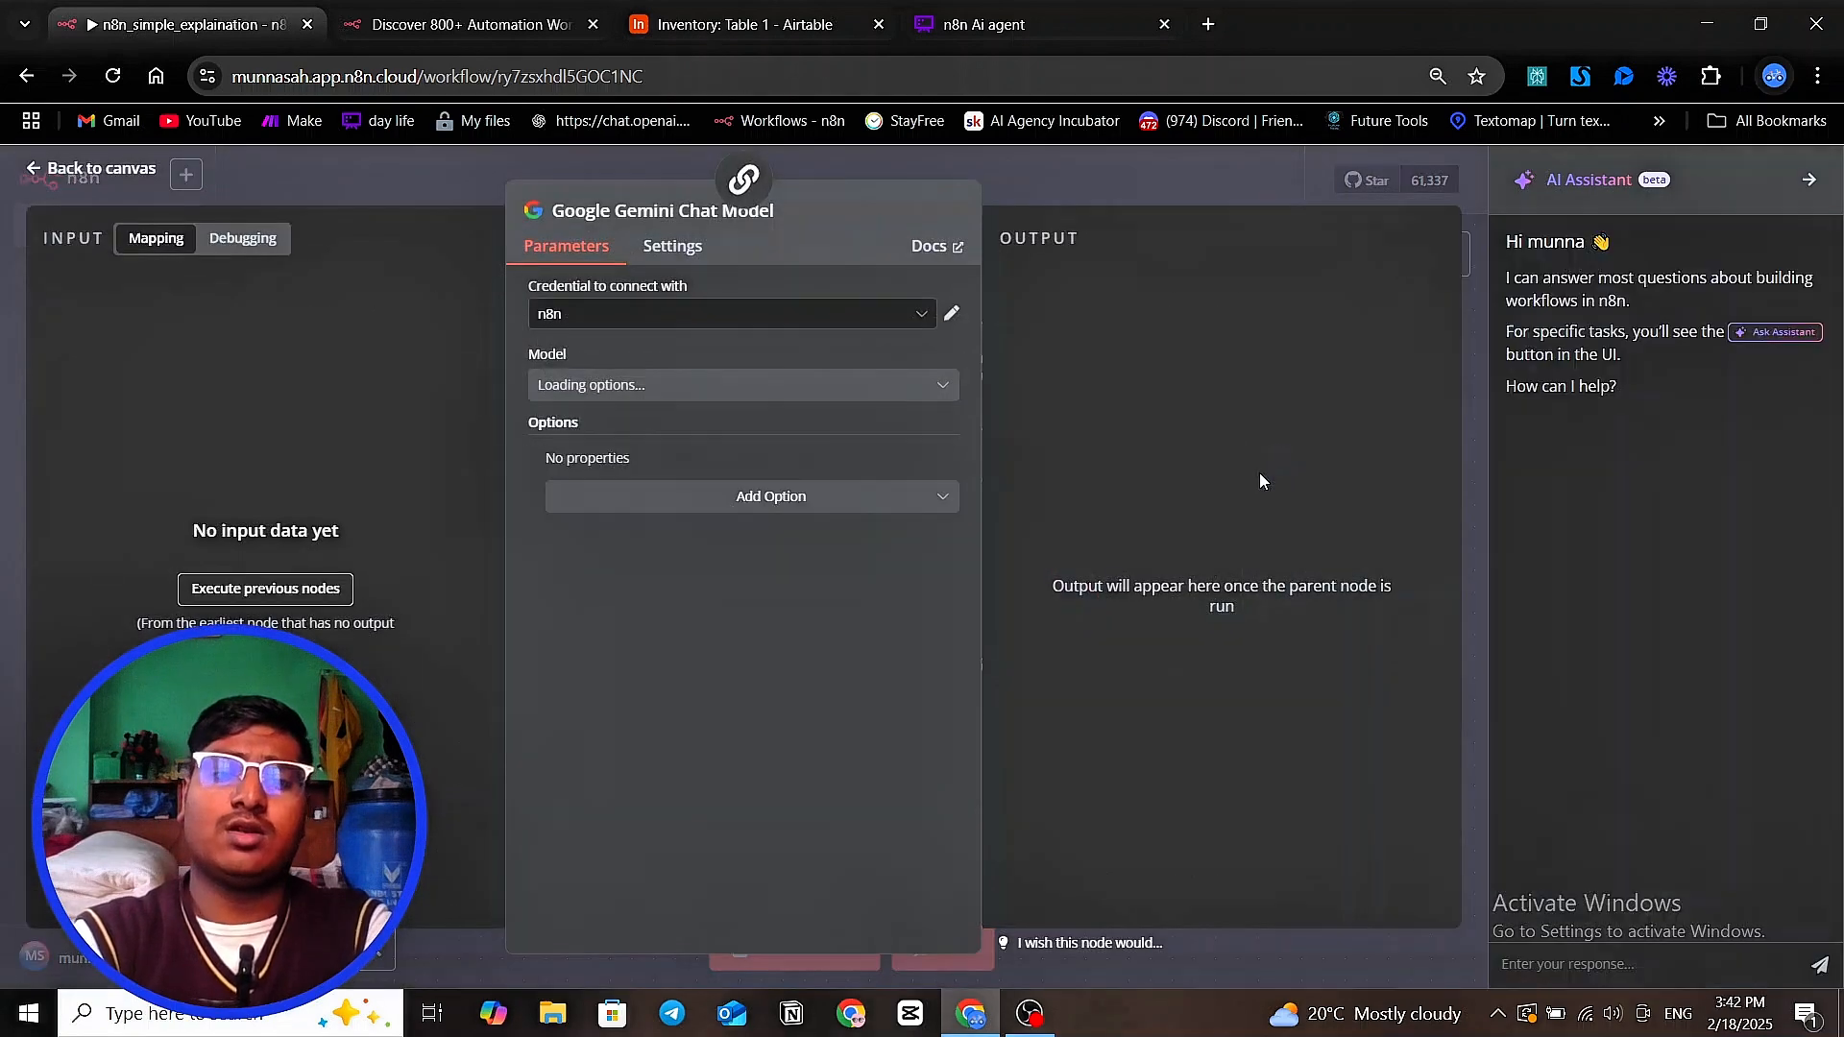
Set the Google Gemini Chat Model node's model to models/gemini-2.0-flash-exp
left_click(763, 385)
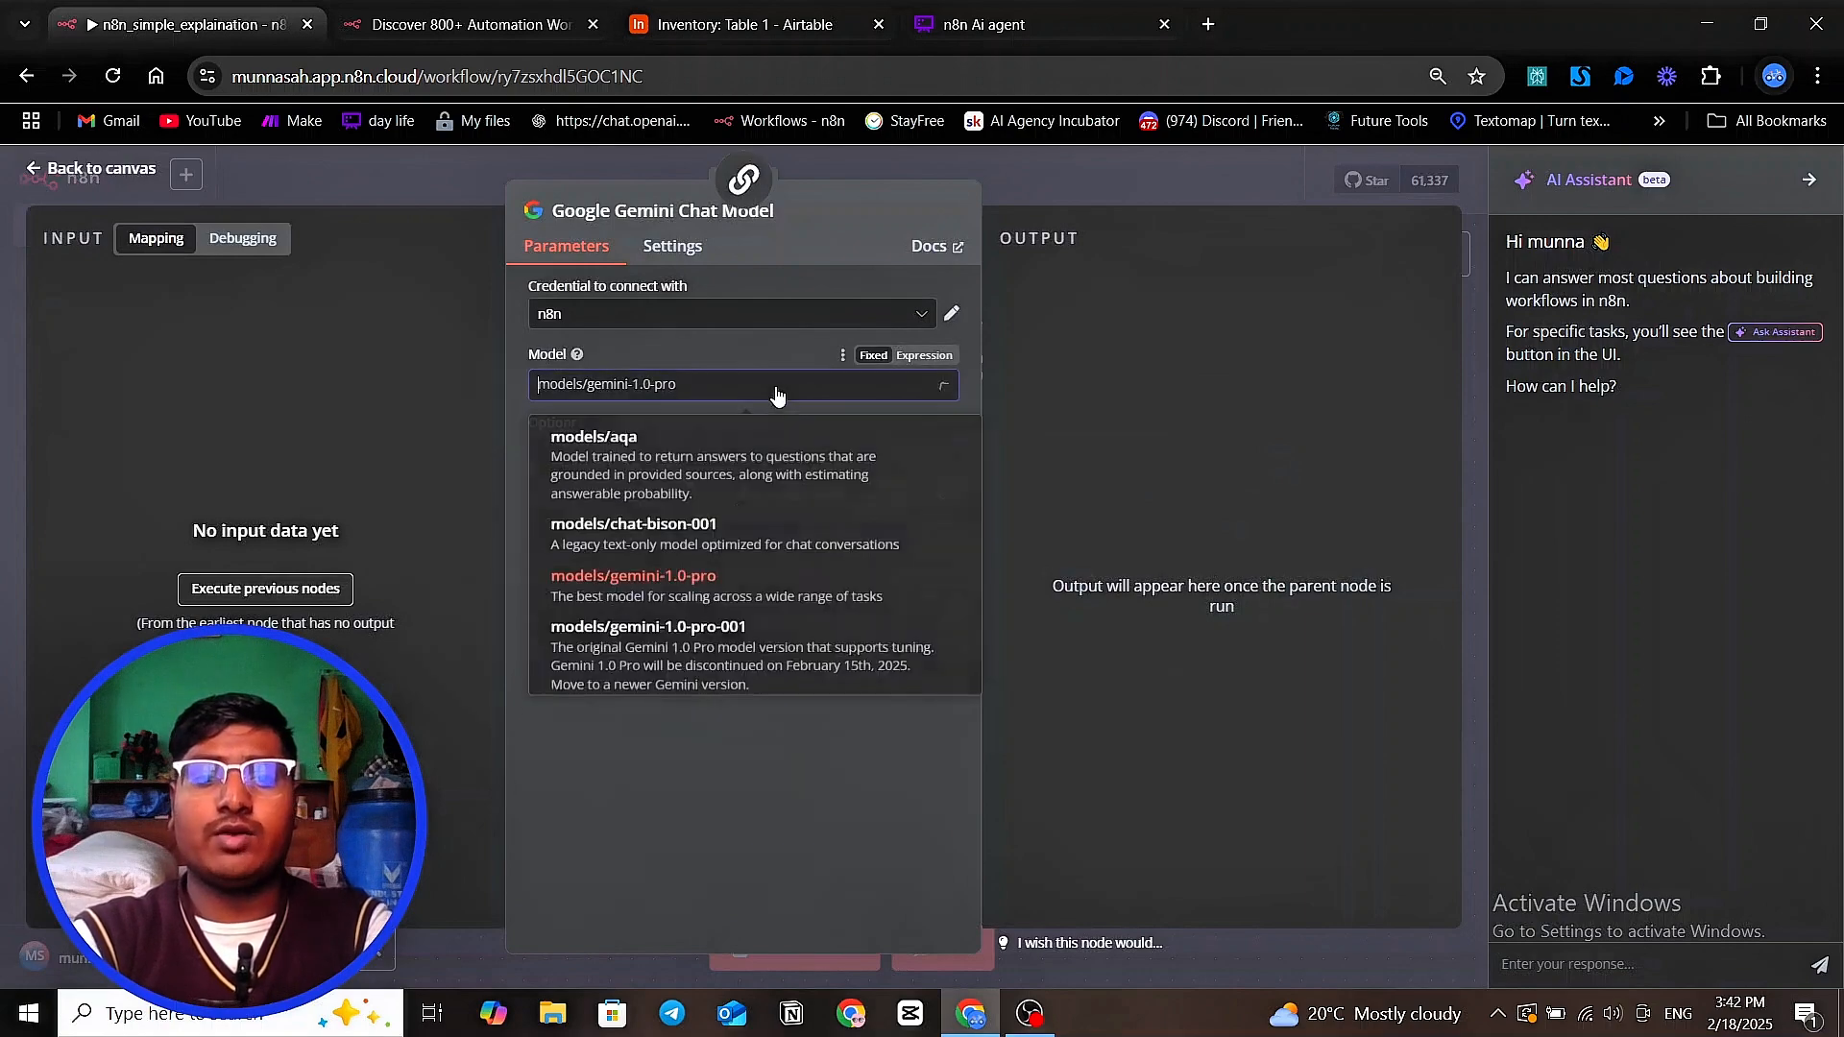
scroll(816, 537, "down", 2)
scroll(817, 561, "down", 5)
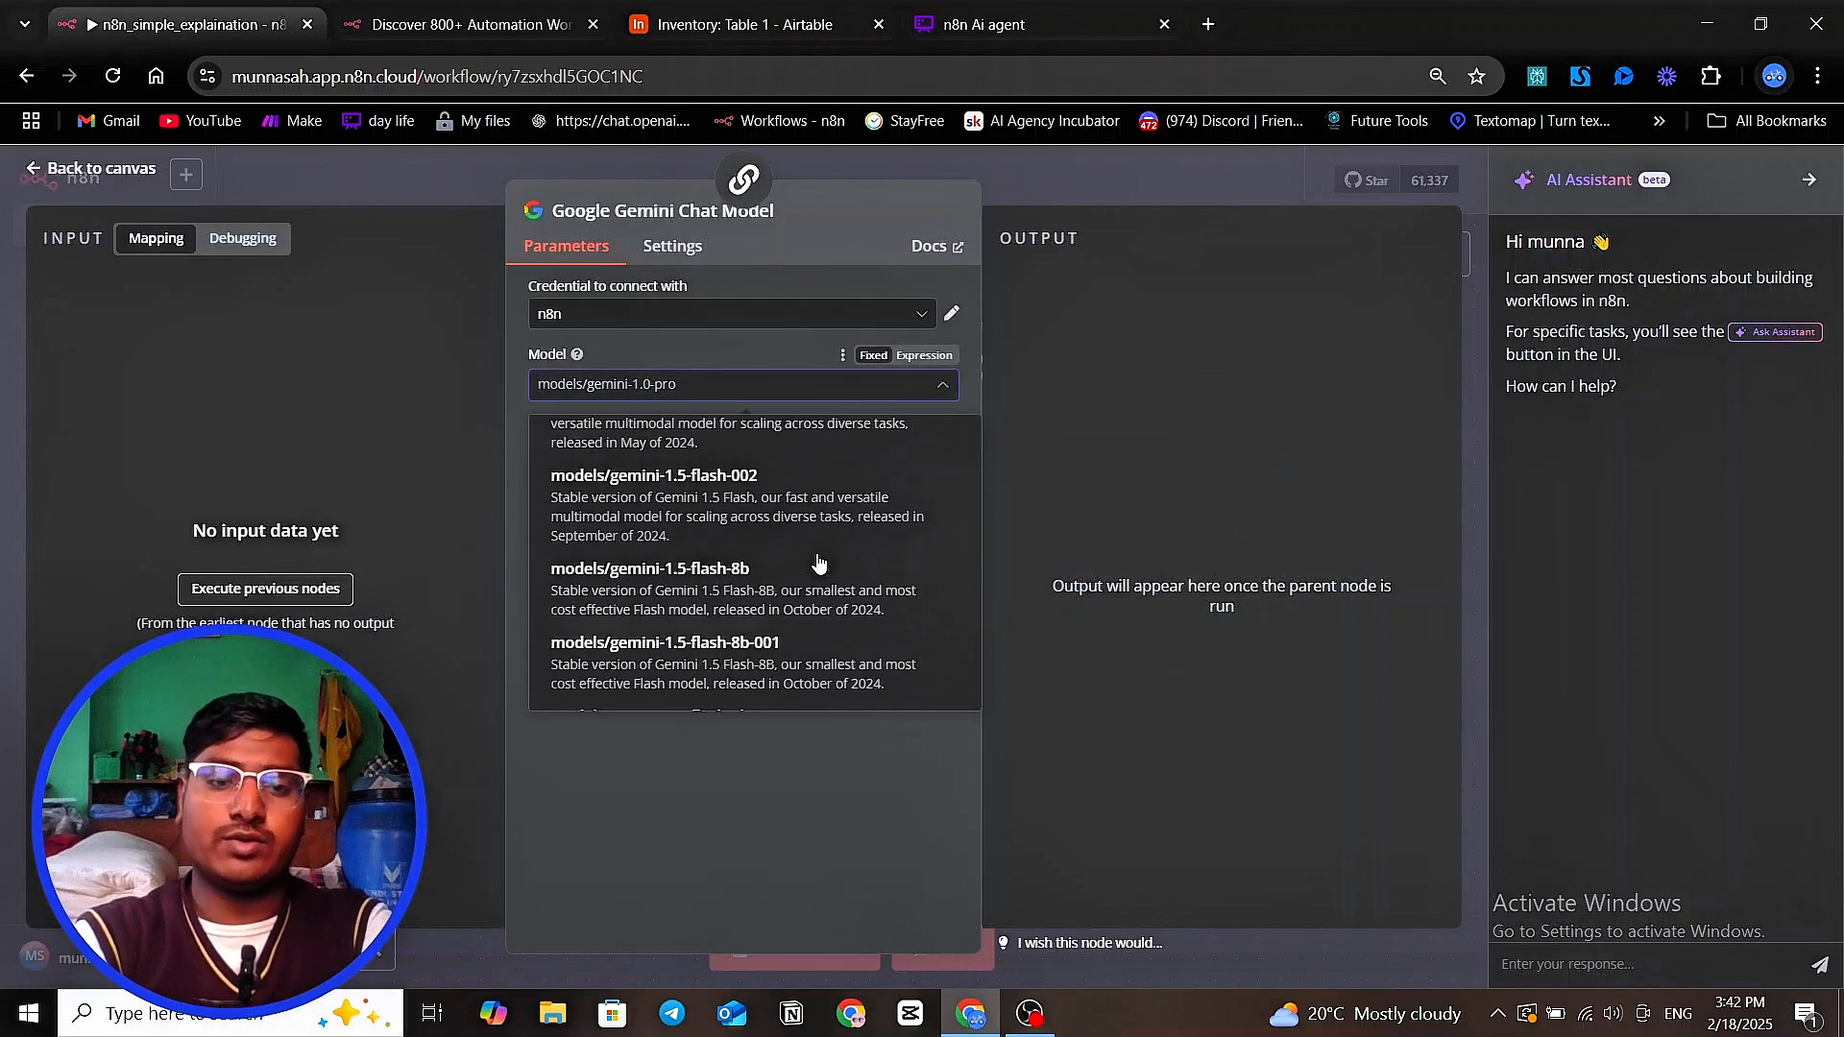
scroll(817, 561, "down", 5)
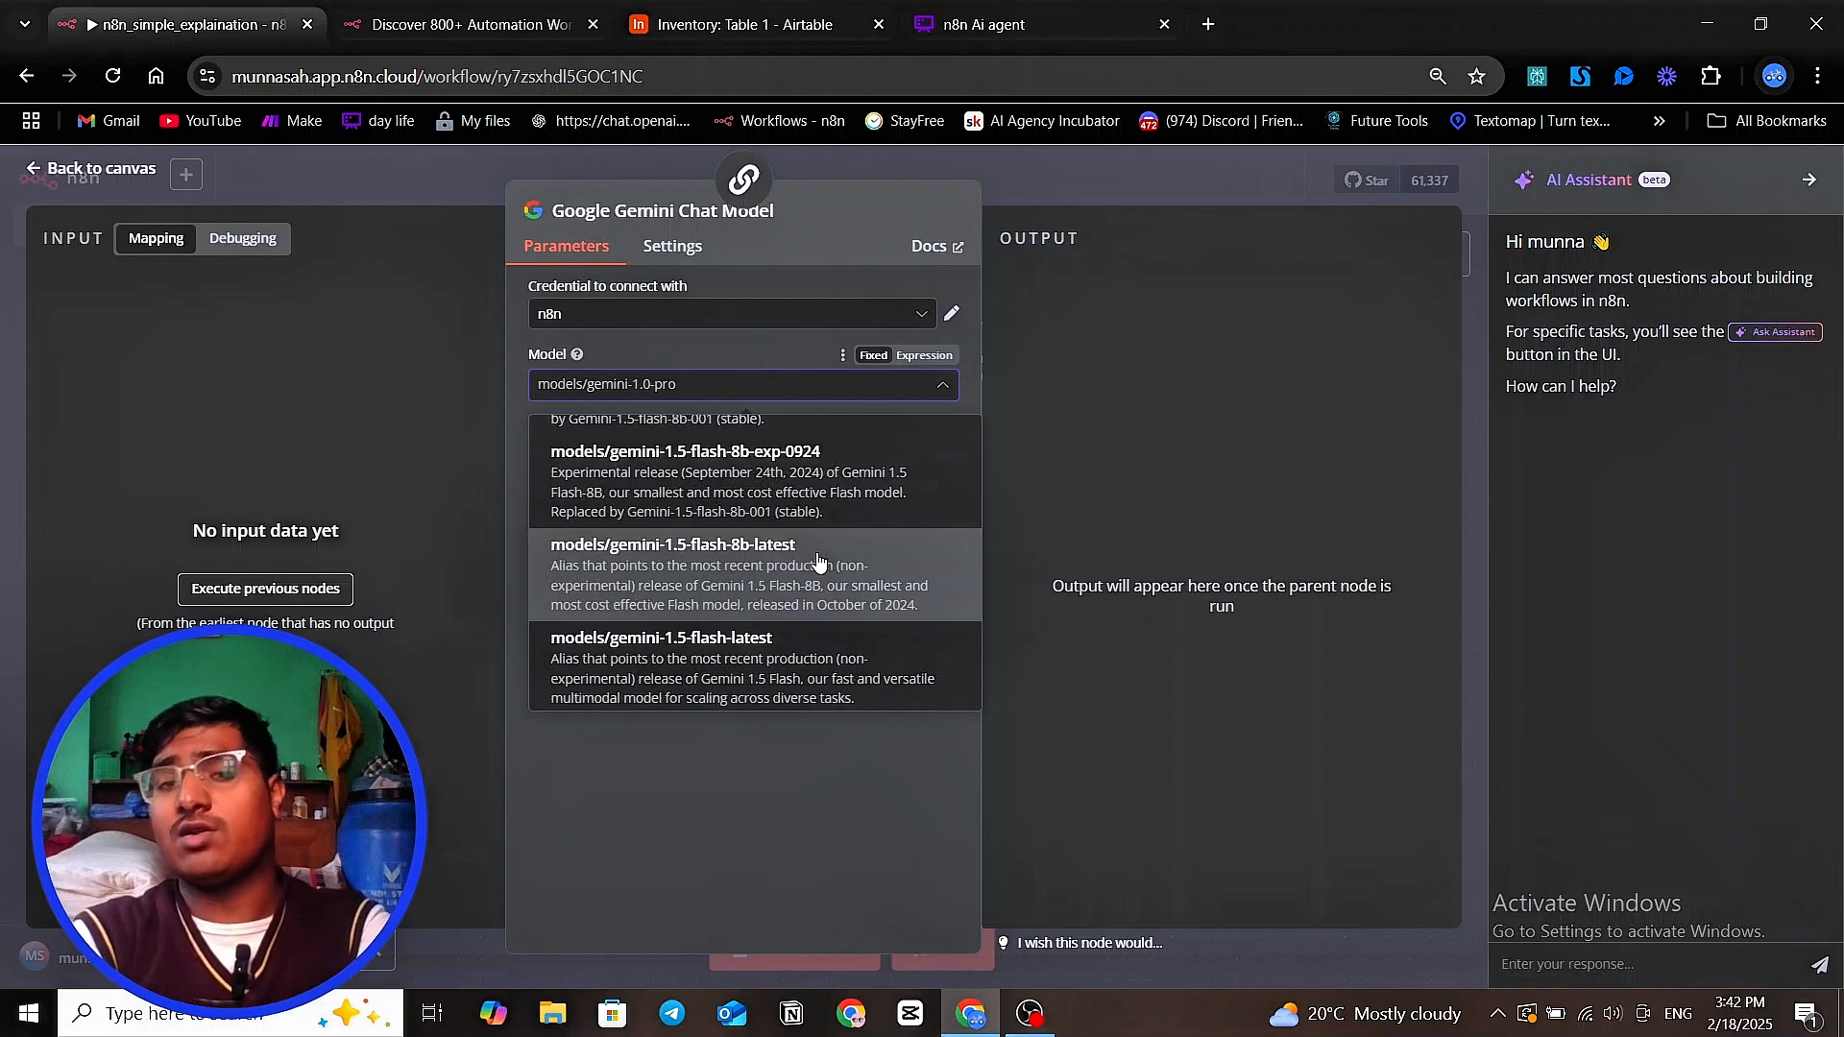
scroll(821, 566, "down", 5)
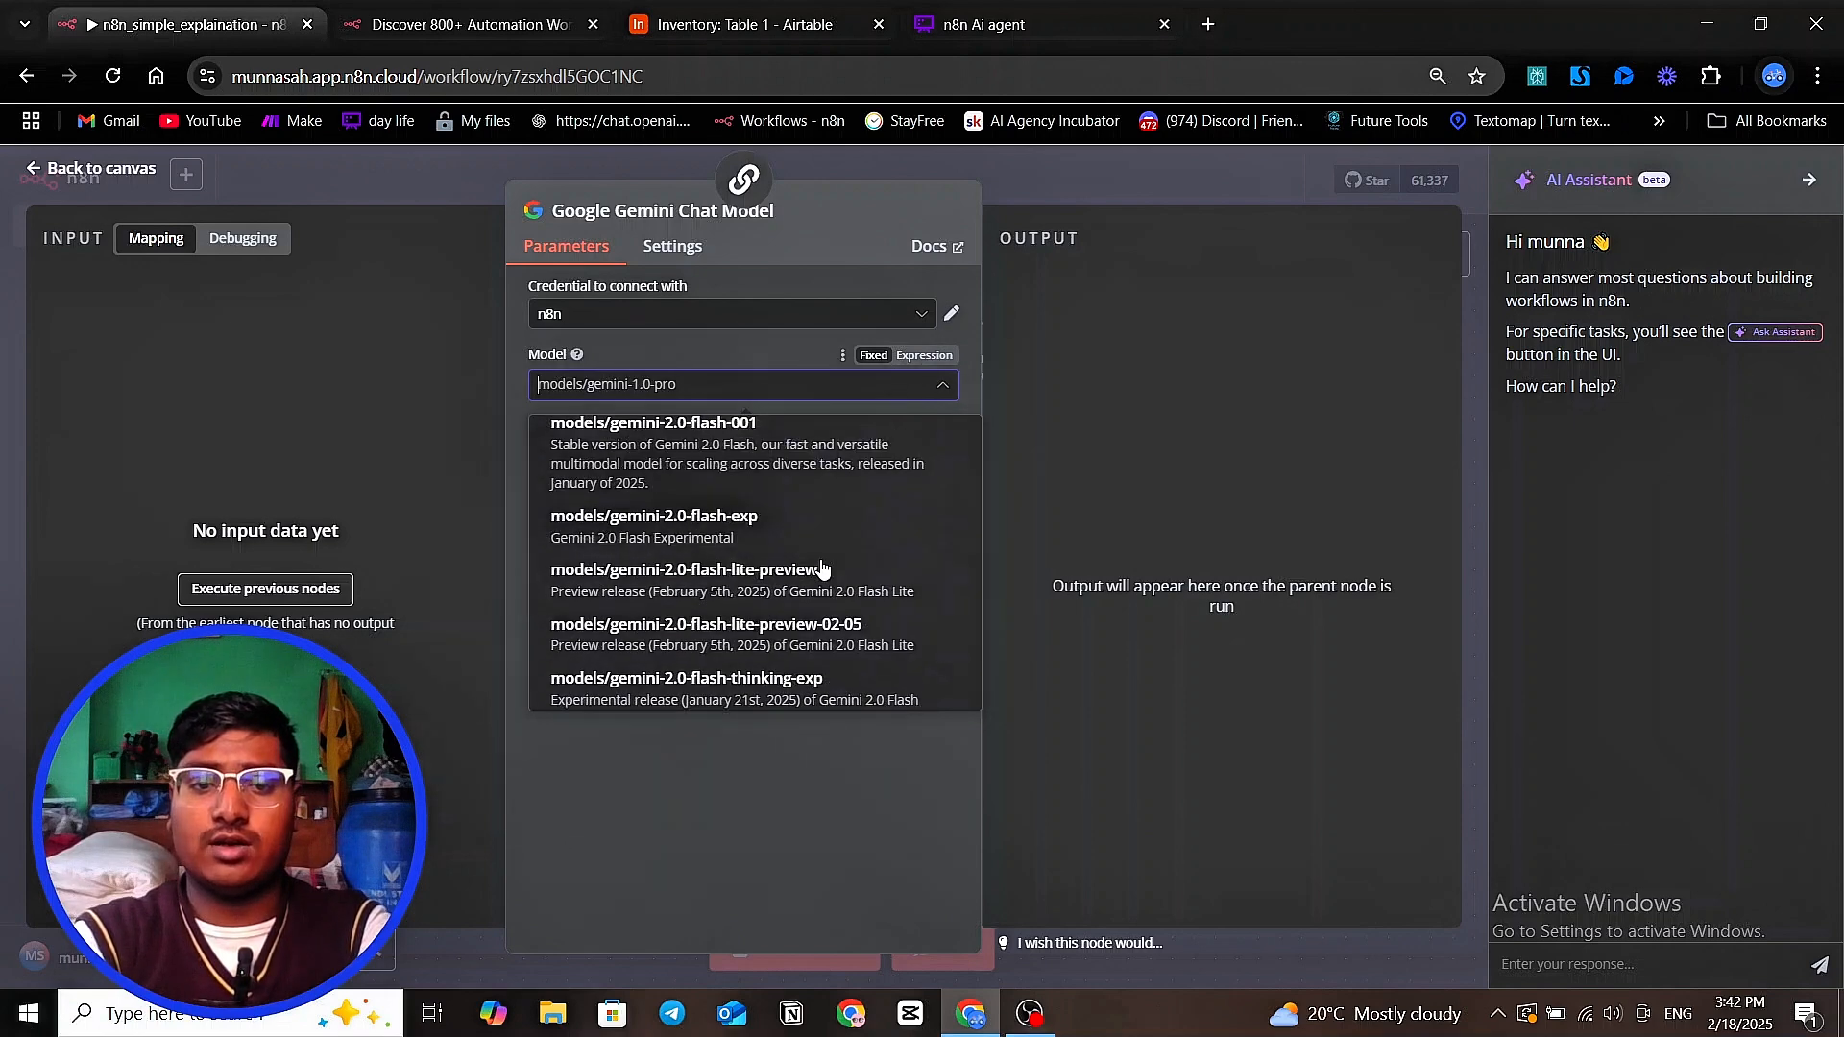
left_click(821, 542)
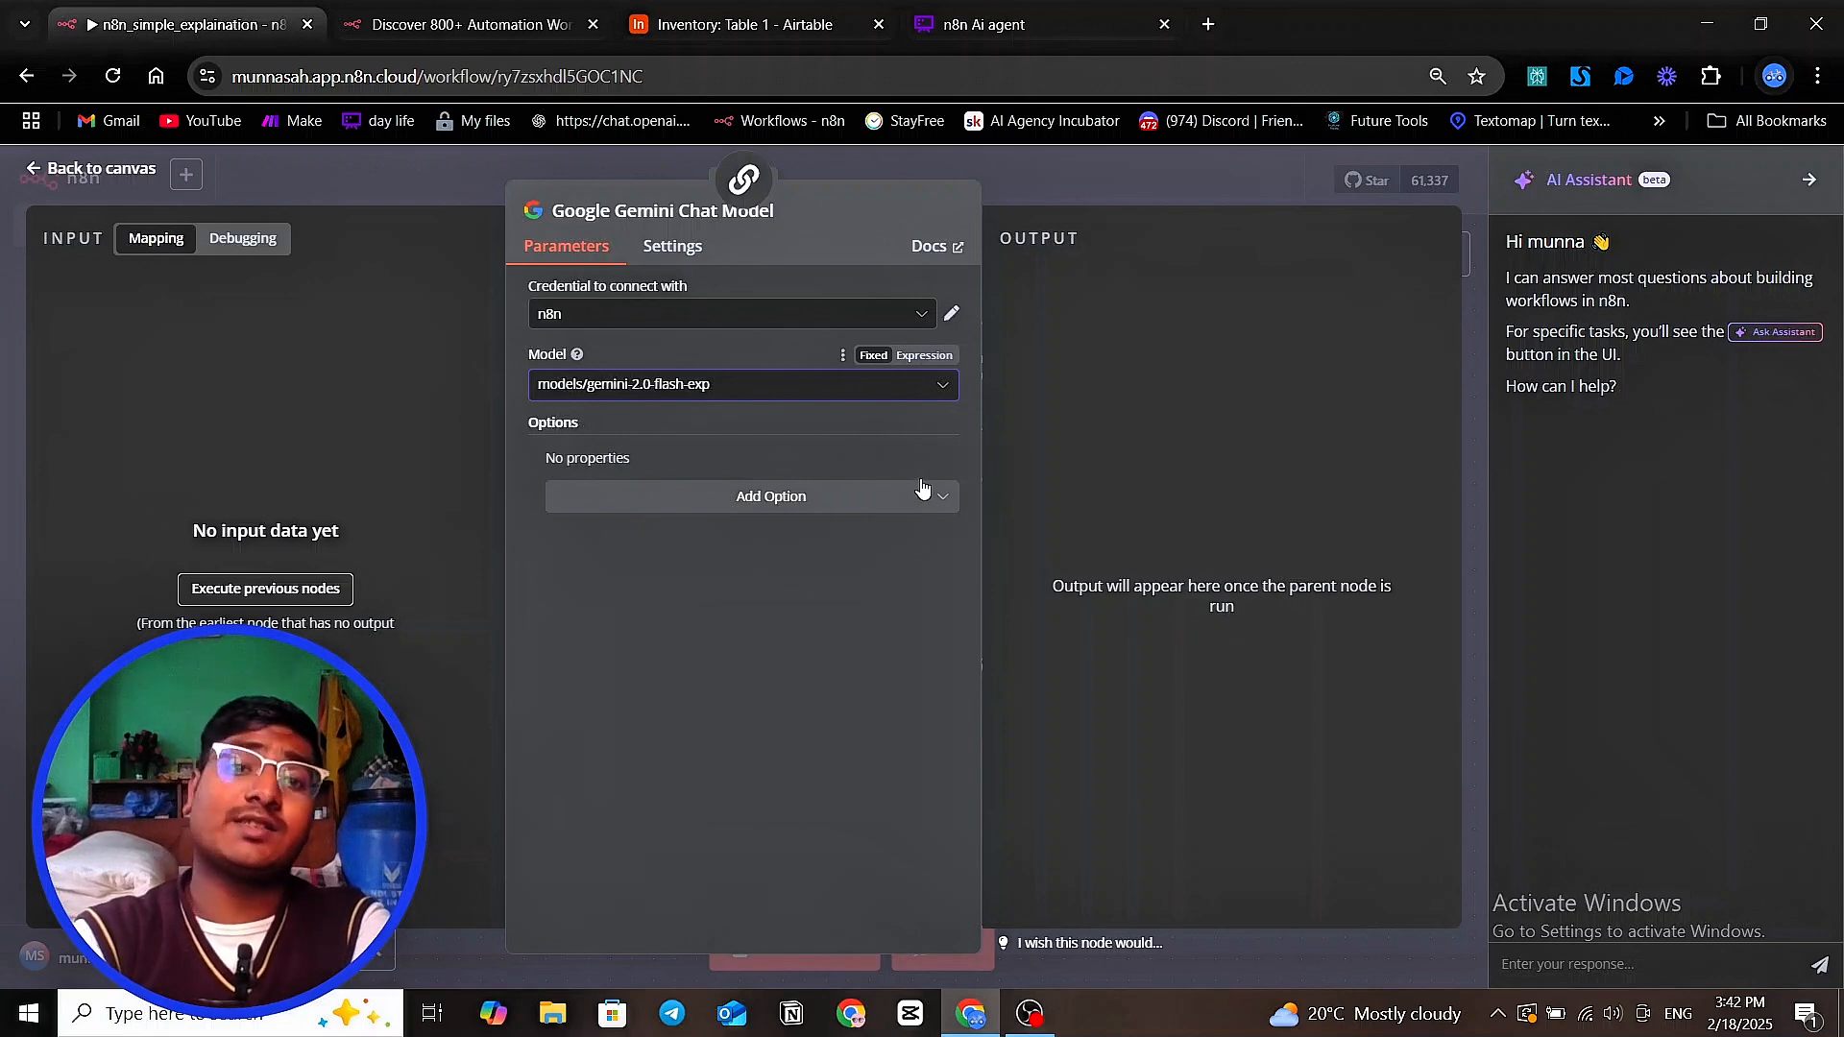
Return to the canvas and shift the Basic LLM Chain node slightly further from the chat message trigger
left_click(1191, 171)
left_click_drag(1023, 648, 830, 653)
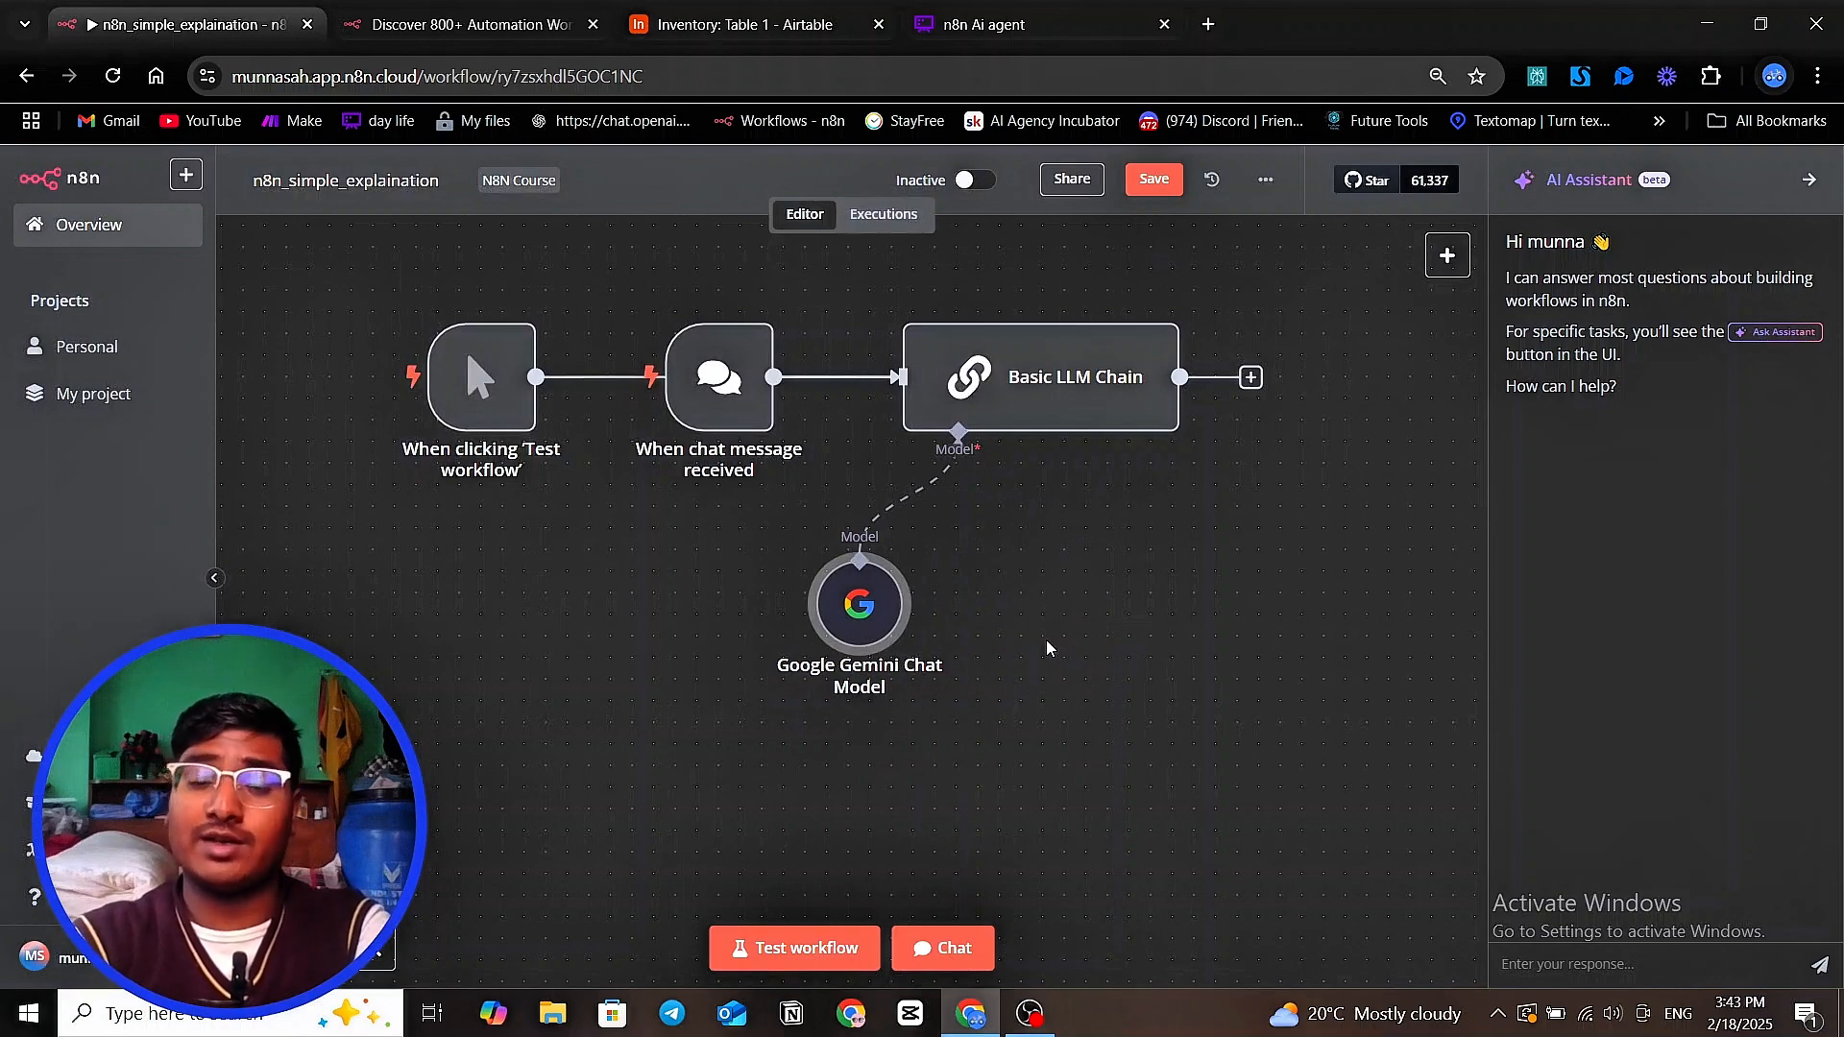
left_click_drag(1133, 634, 996, 663)
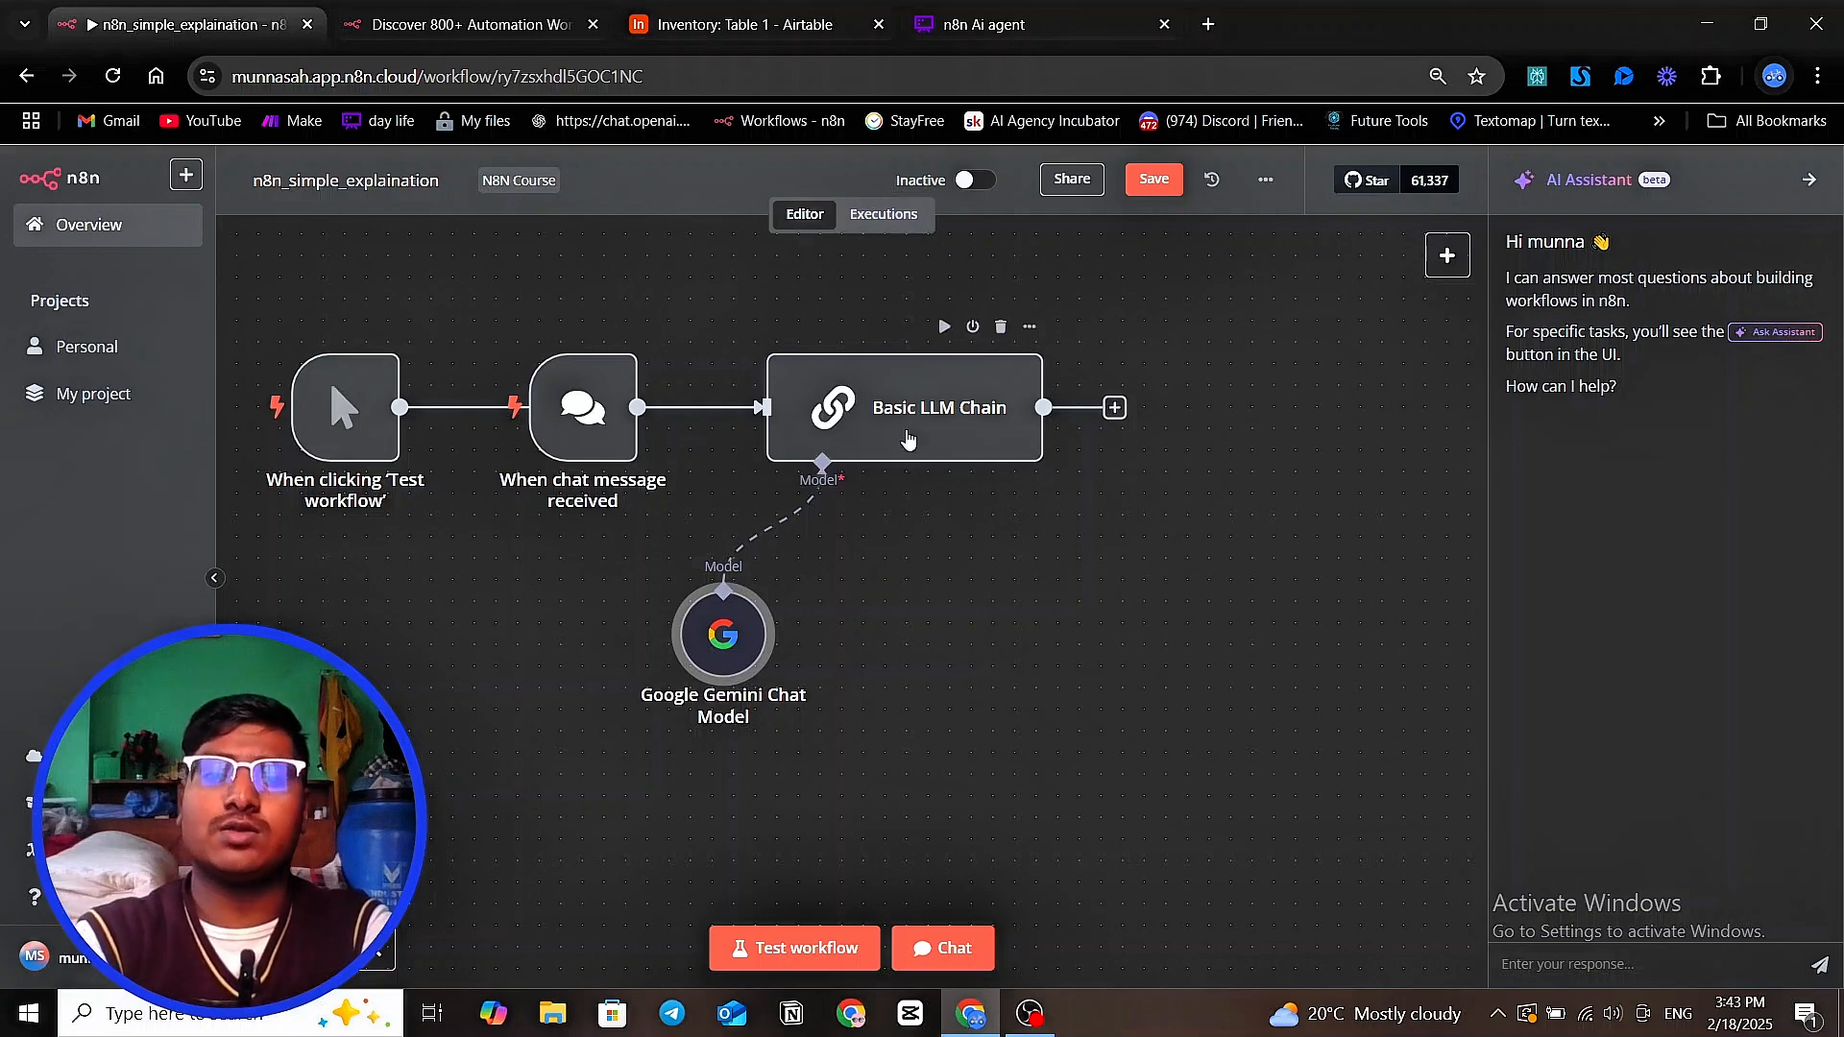
left_click_drag(907, 439, 928, 439)
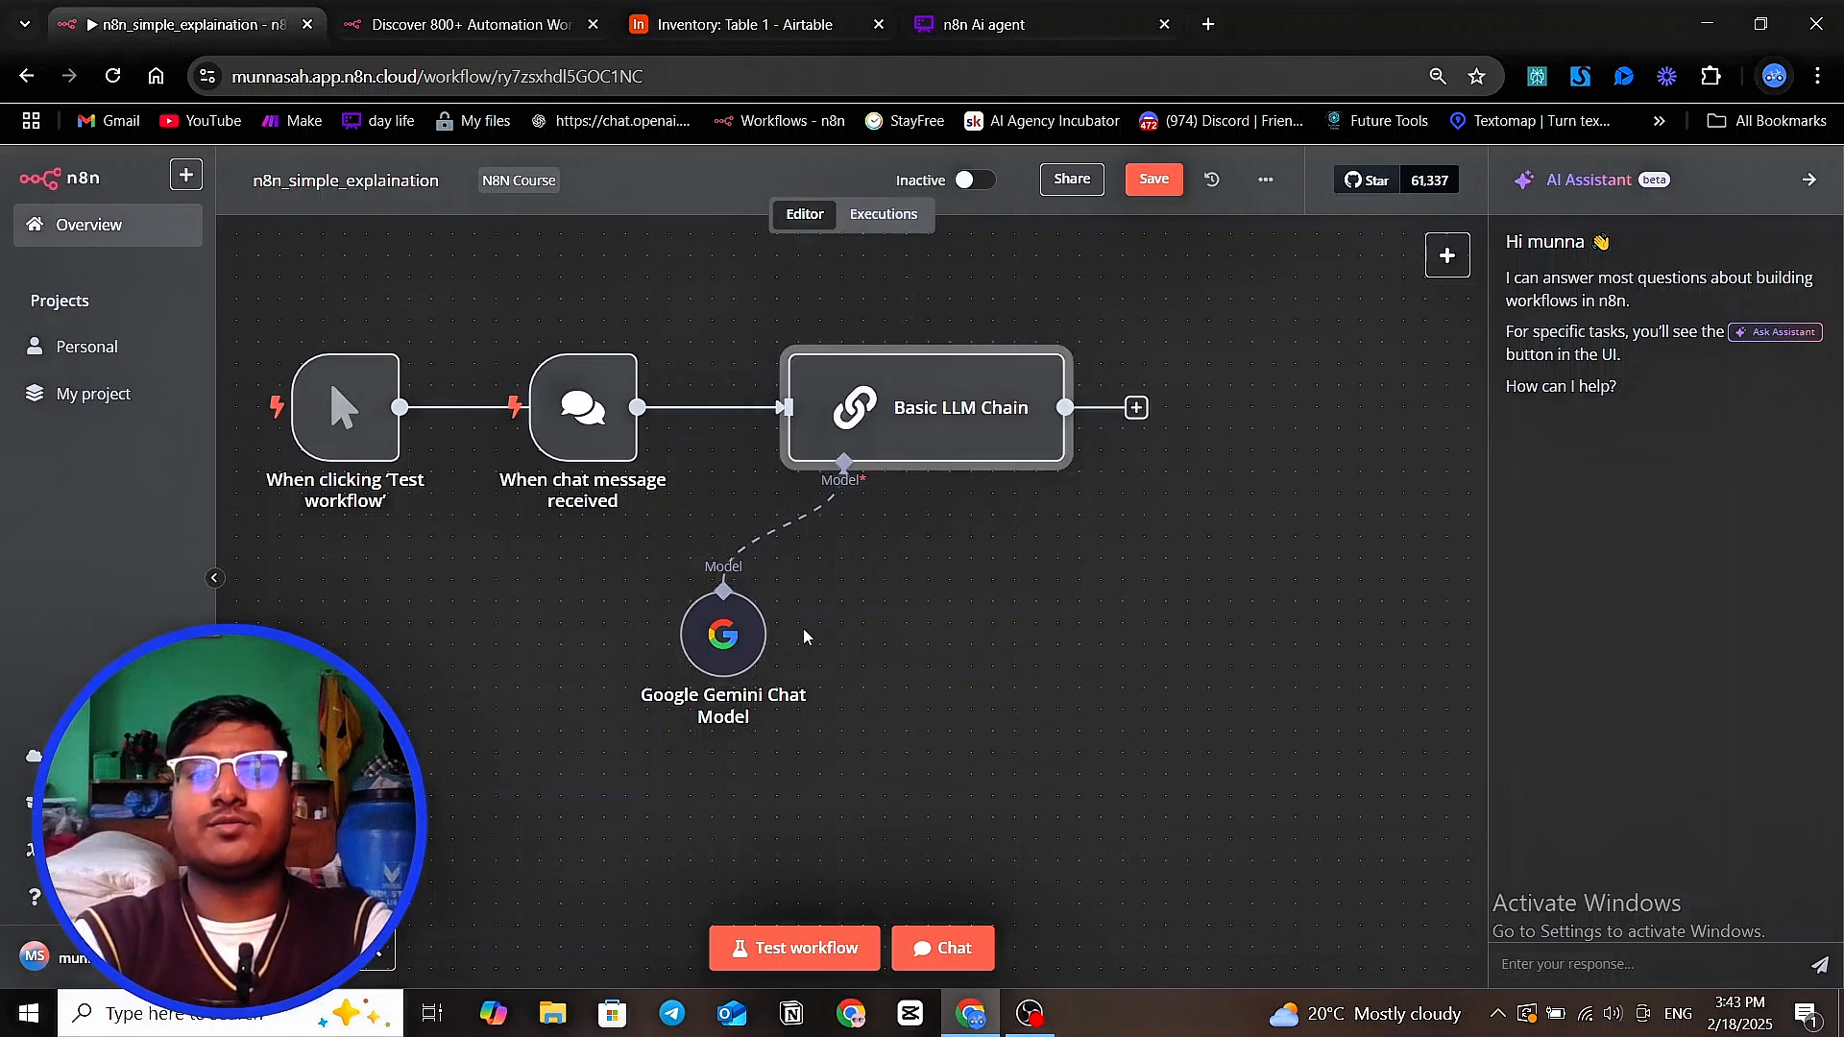
Open the workflow's chat and send the message "tell about automic habit" to test the Basic LLM Chain
scroll(1000, 646, "down", 4)
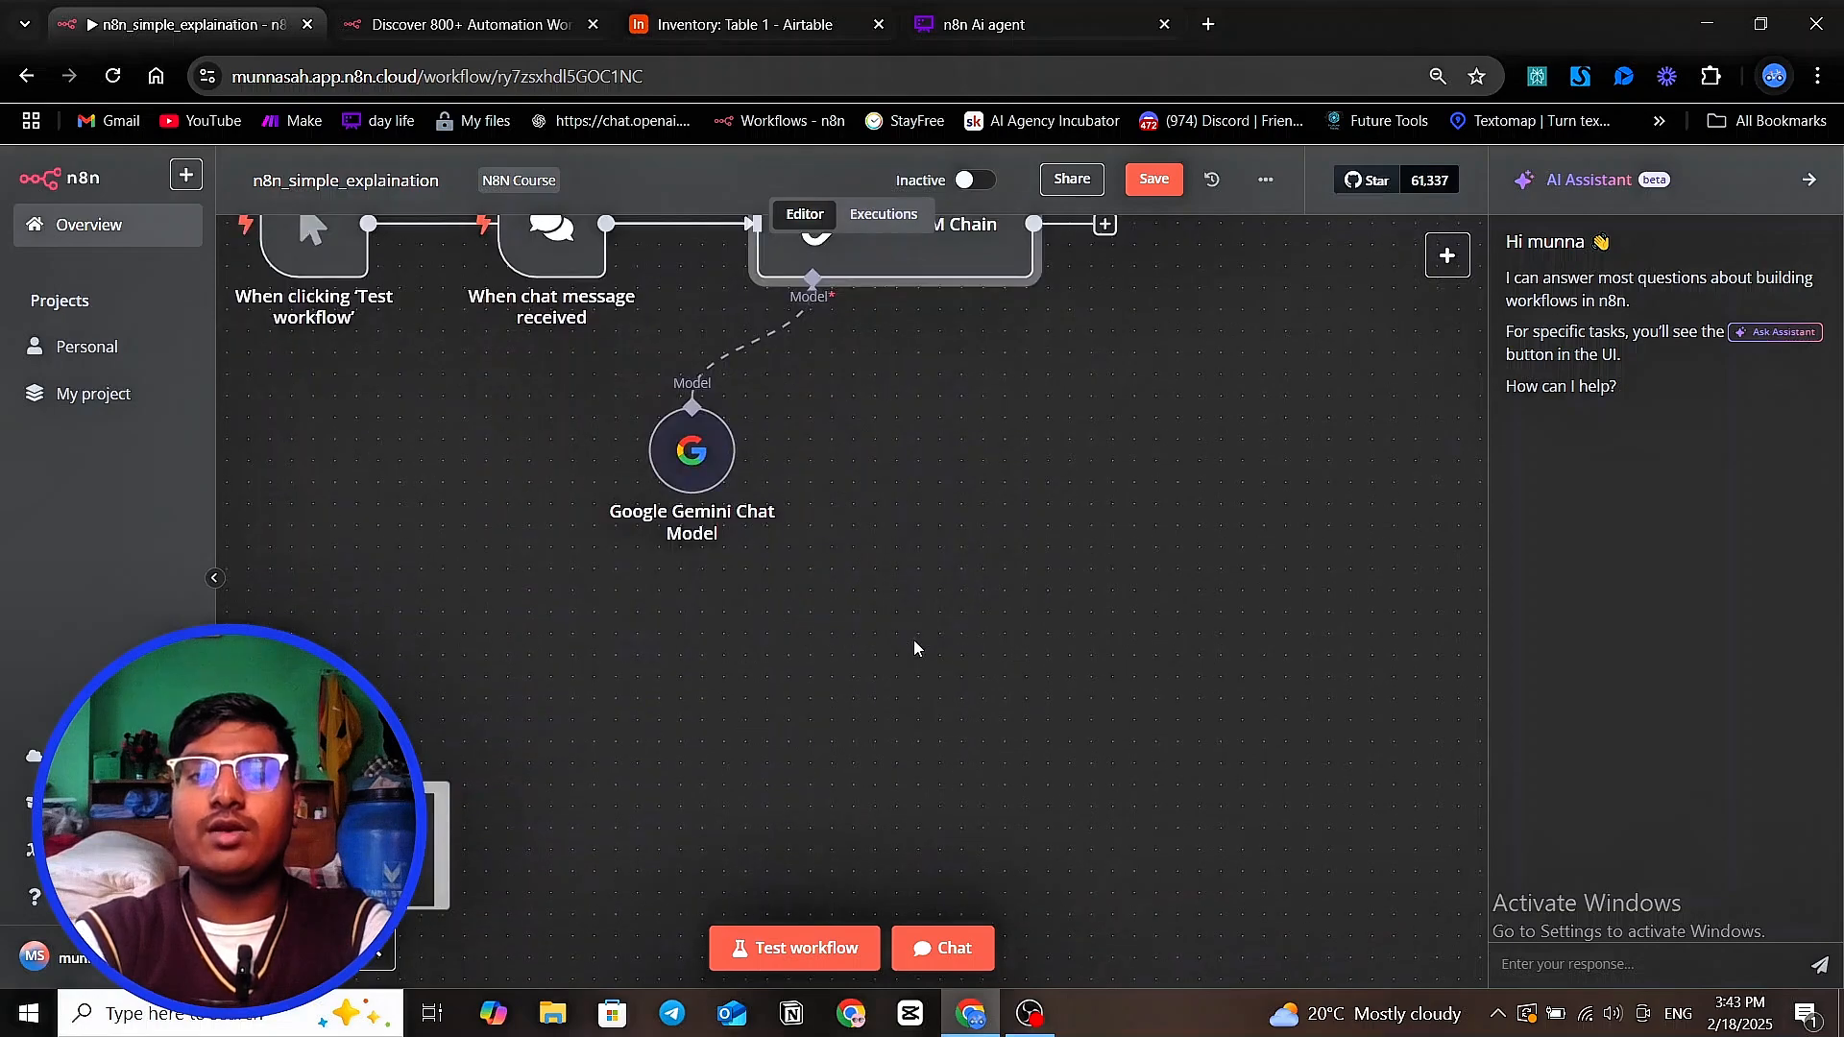
scroll(913, 642, "up", 3)
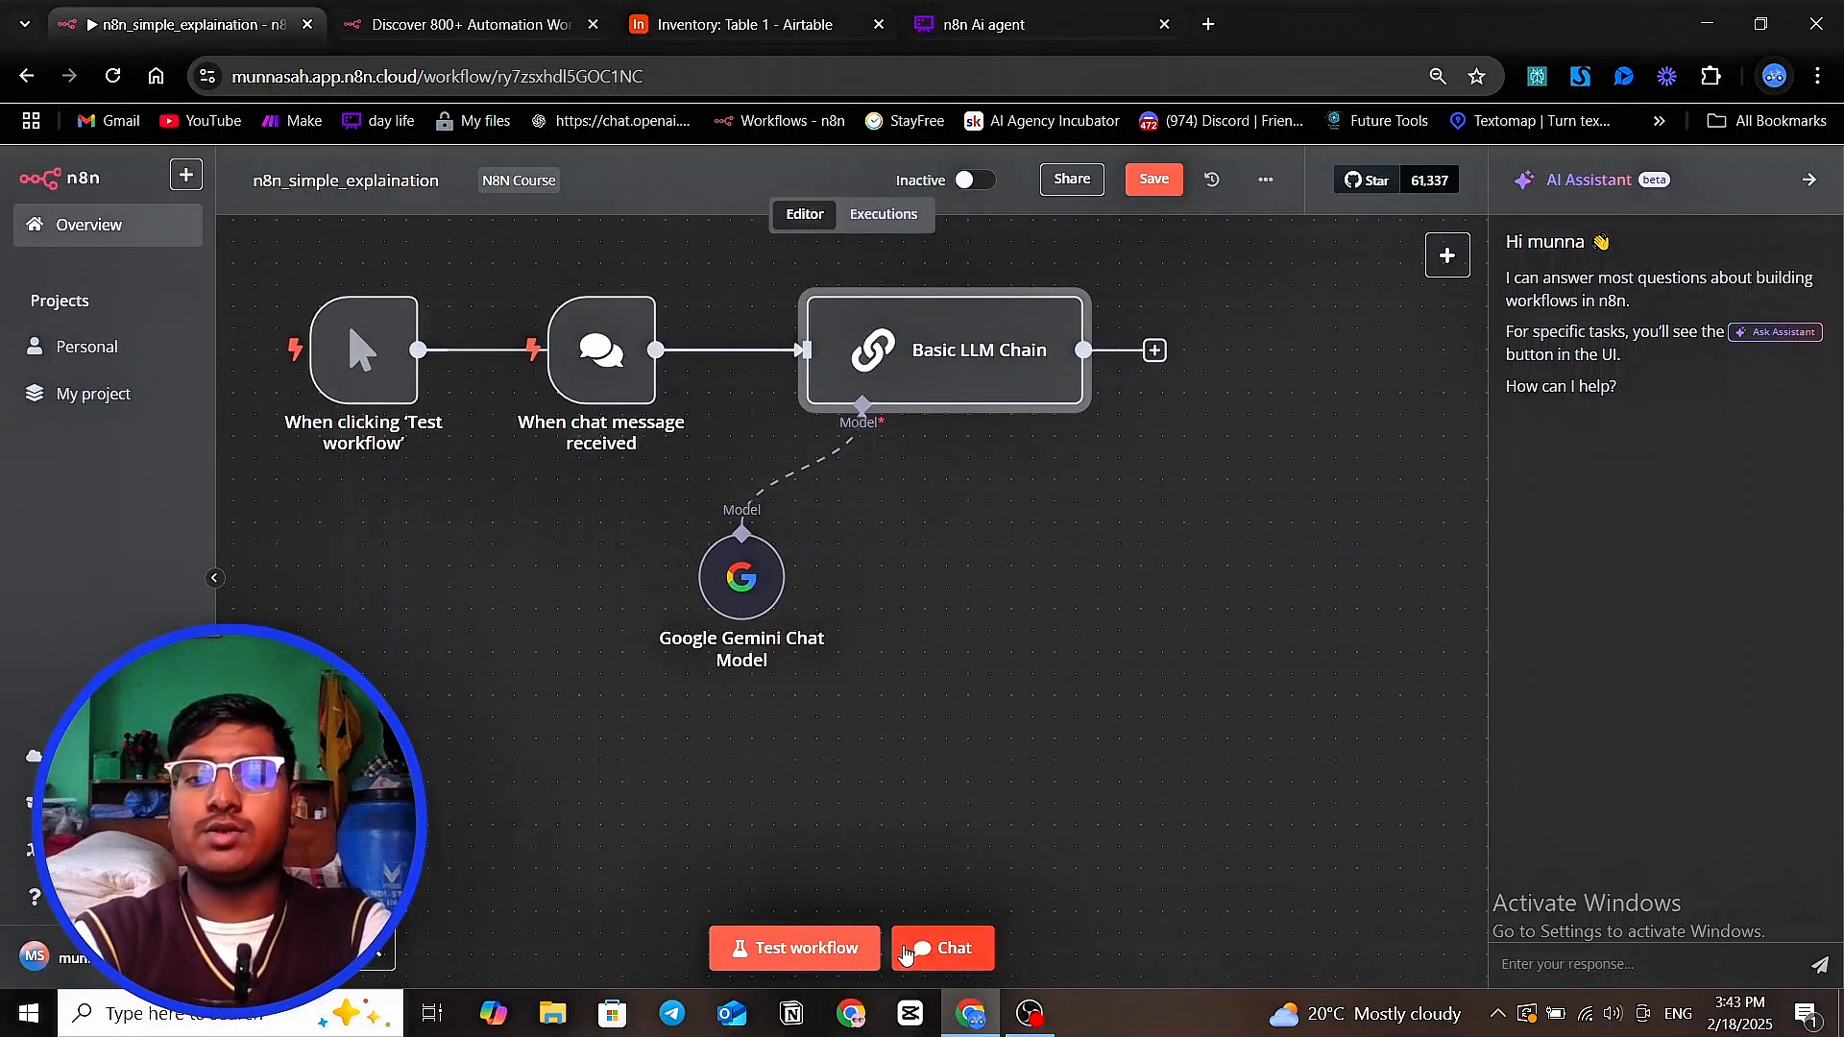
left_click(936, 950)
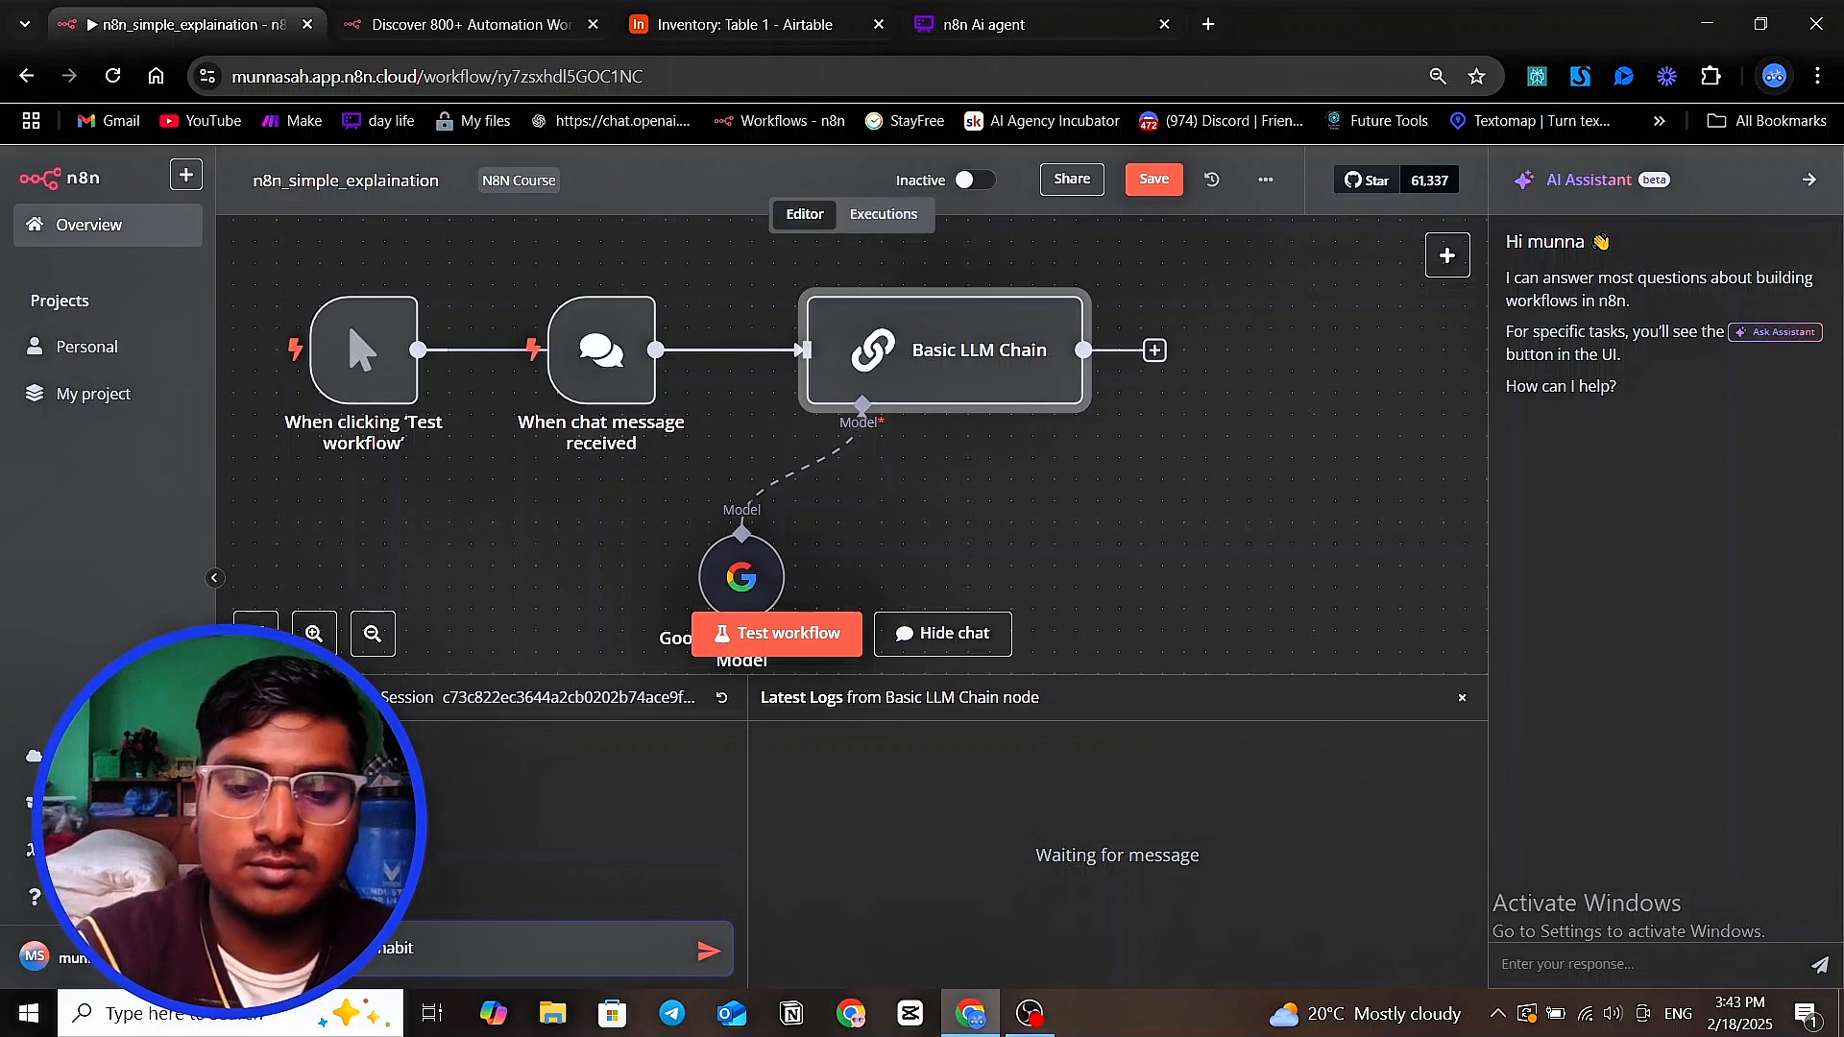
key("Return")
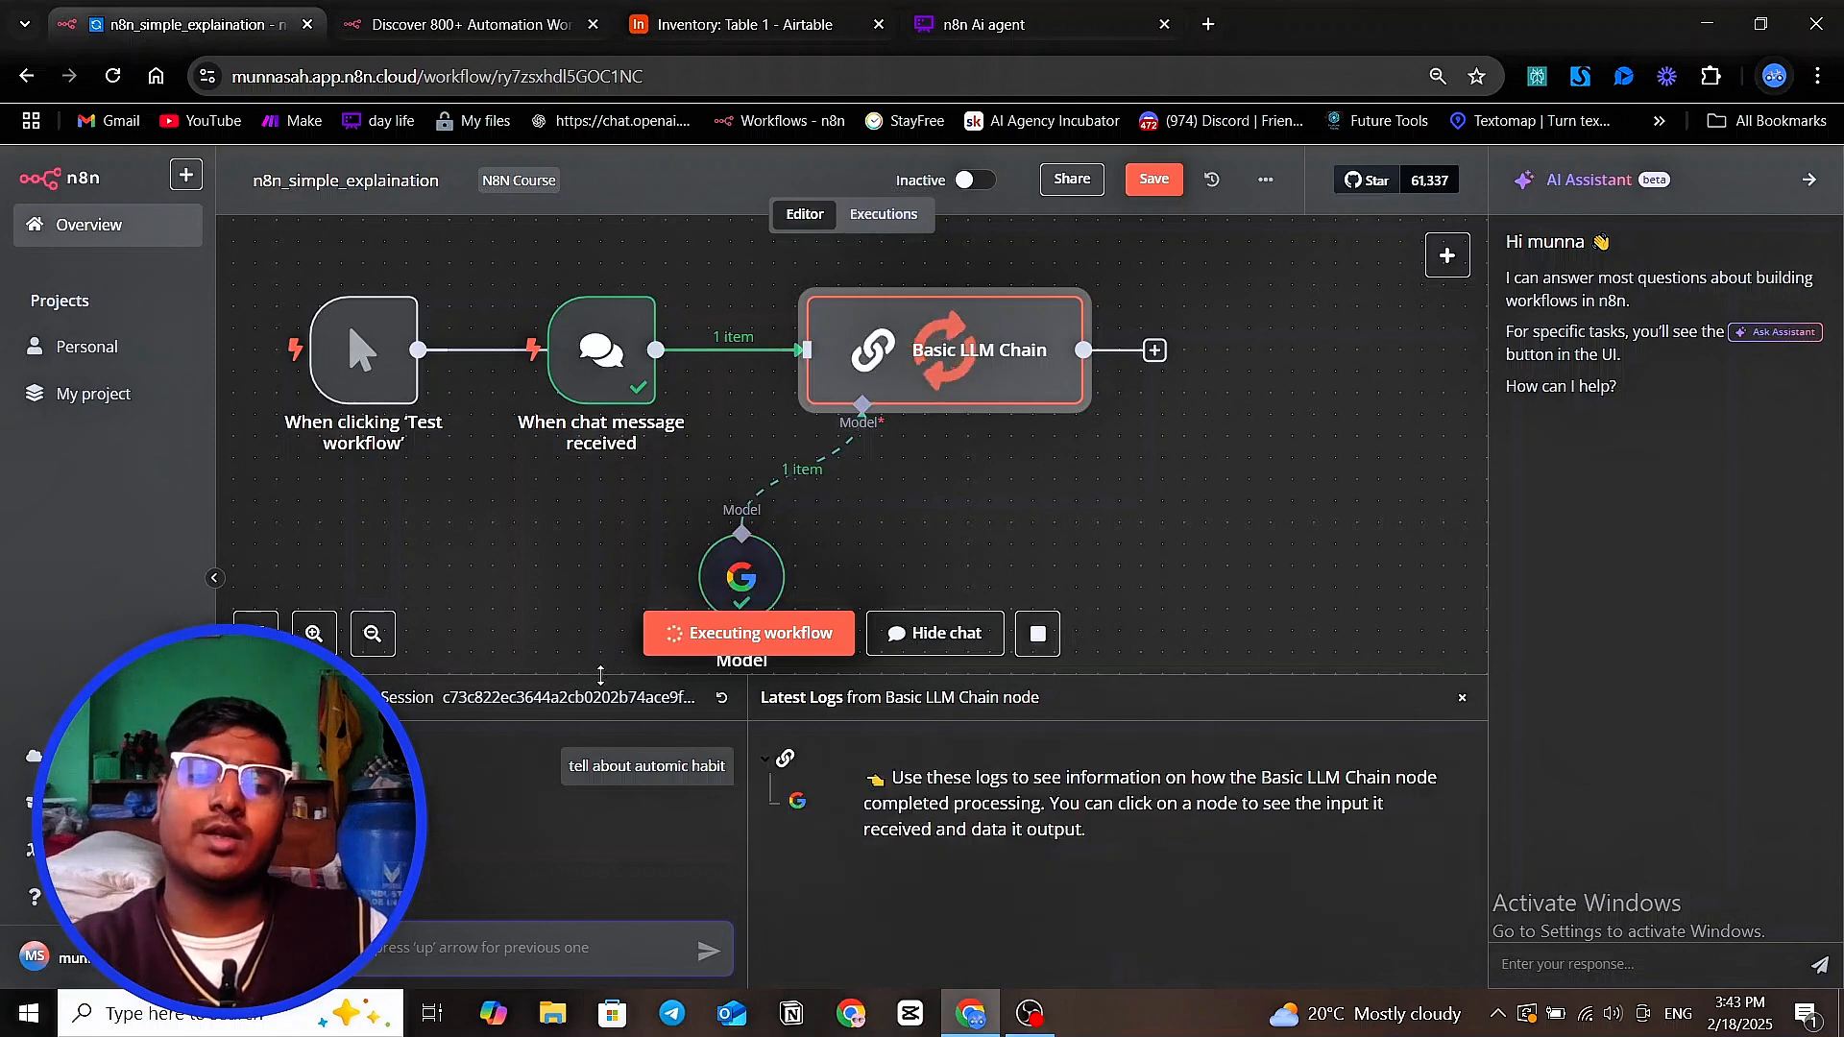
Examine the chat reply, the Basic LLM Chain logs and the executed nodes, resizing the chat area as needed
scroll(529, 793, "down", 2)
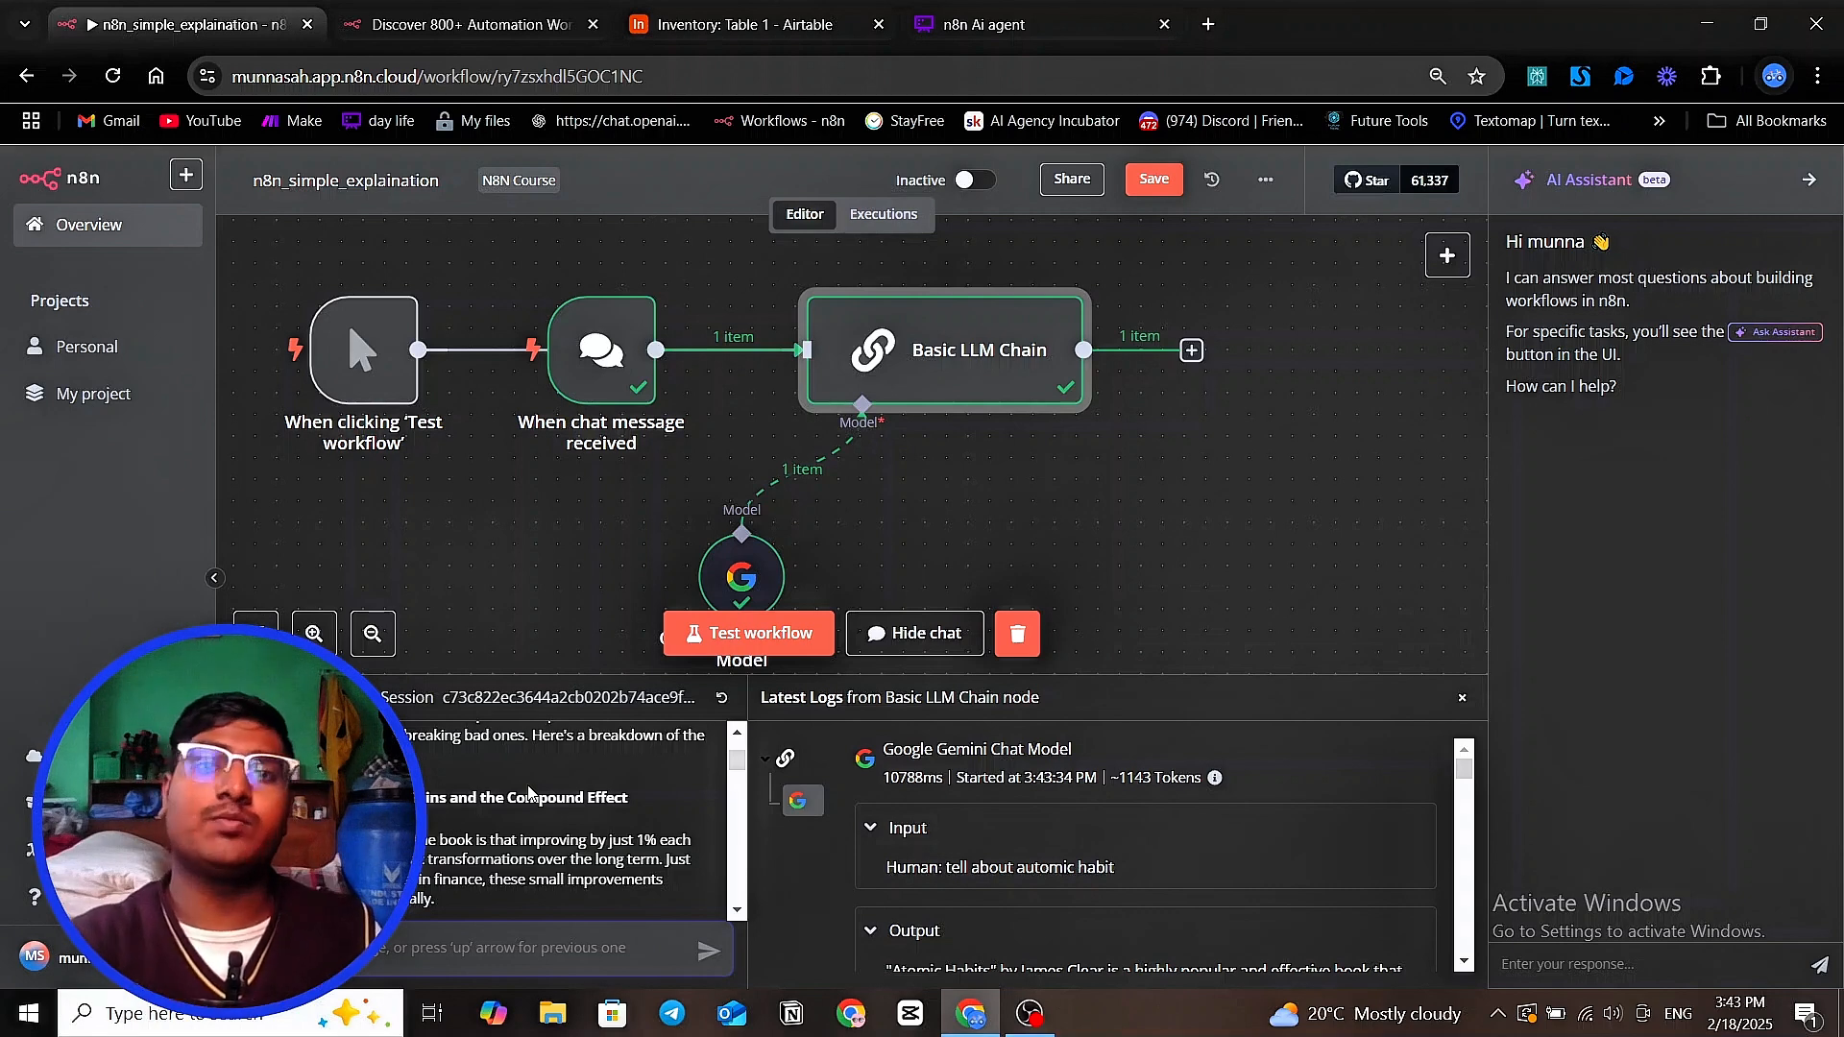
scroll(1022, 471, "down", 2)
scroll(1037, 525, "left", 1)
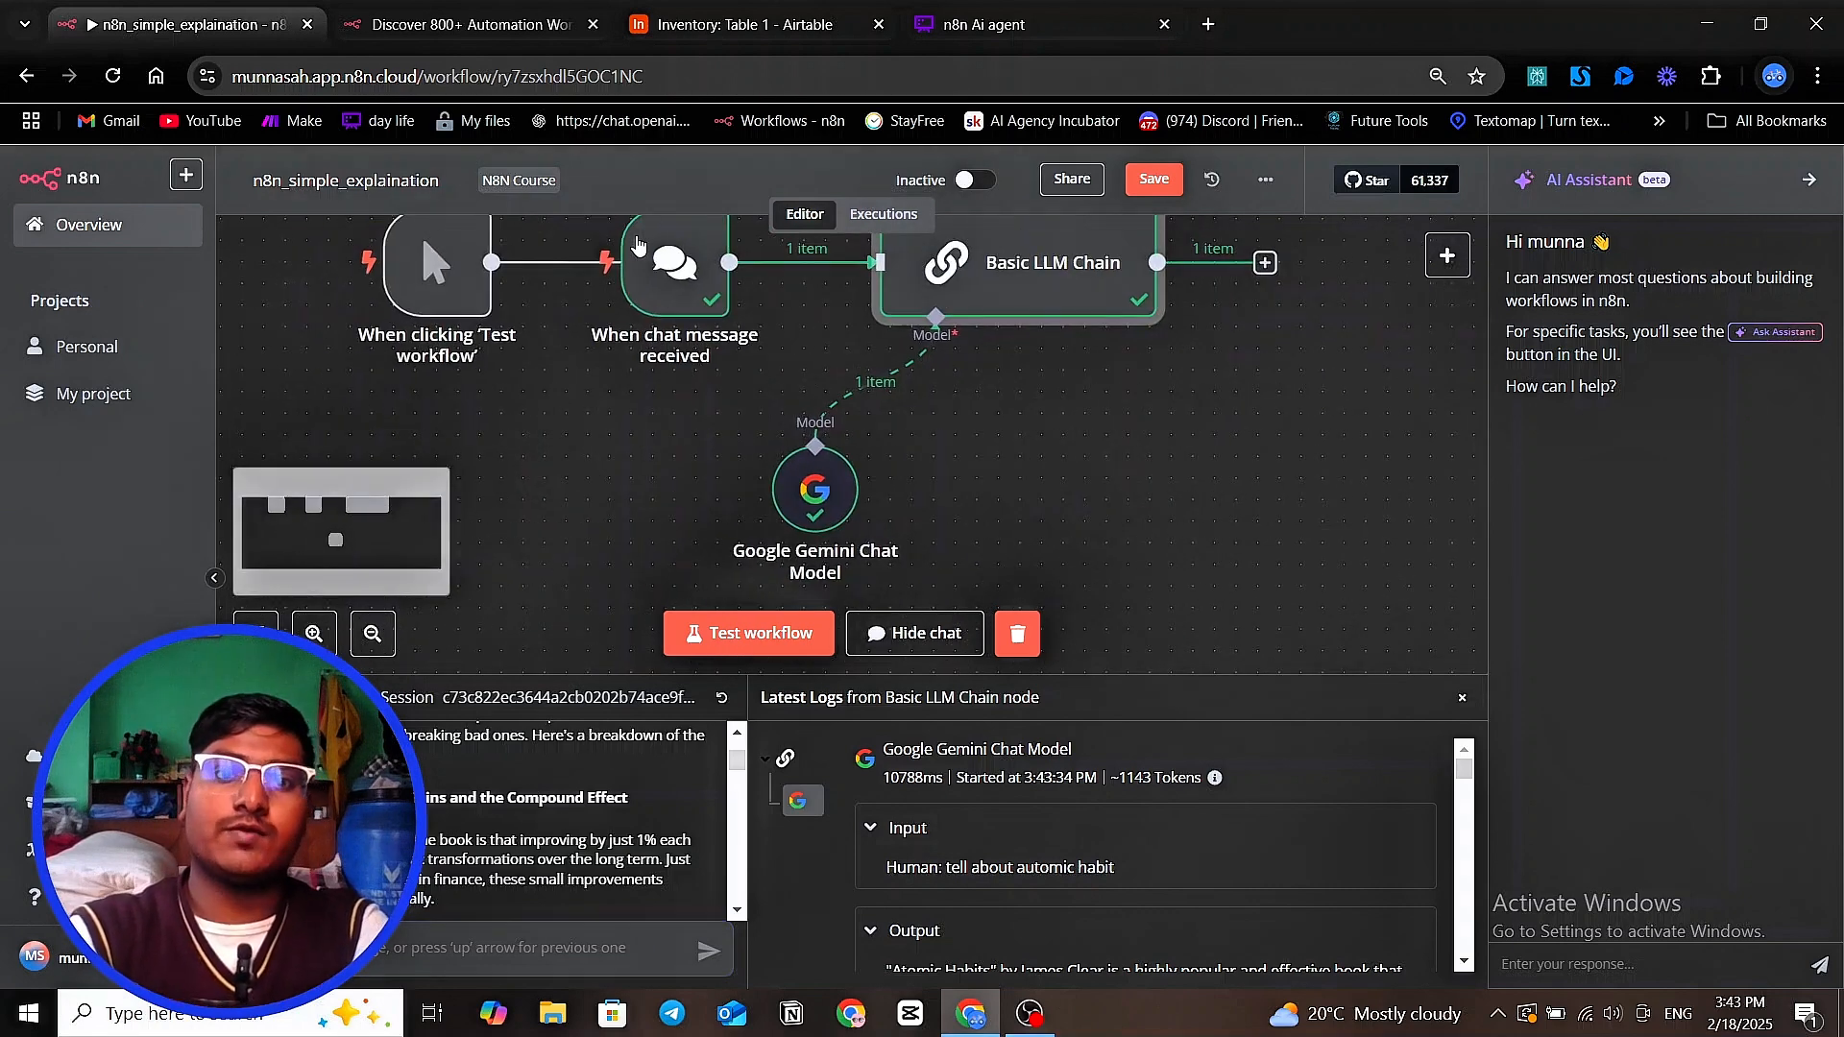
mouse_move(616, 281)
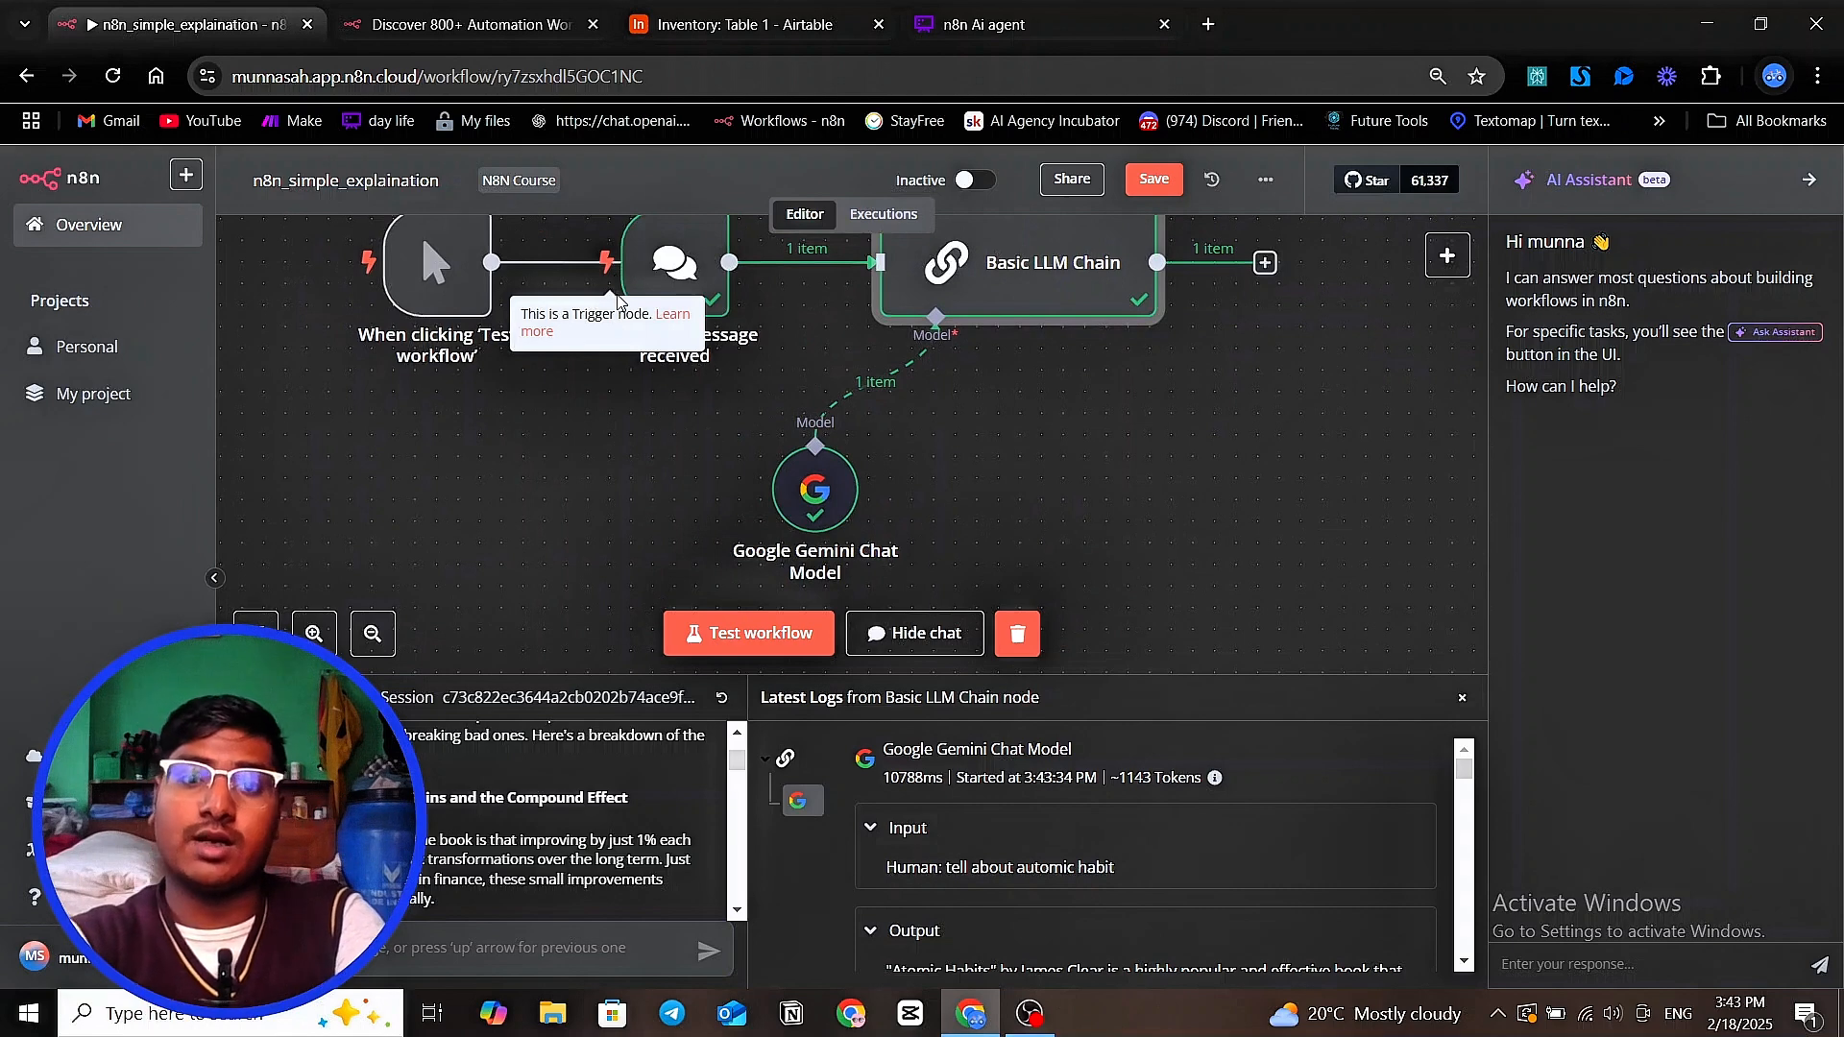
left_click(608, 671)
left_click_drag(616, 673, 645, 559)
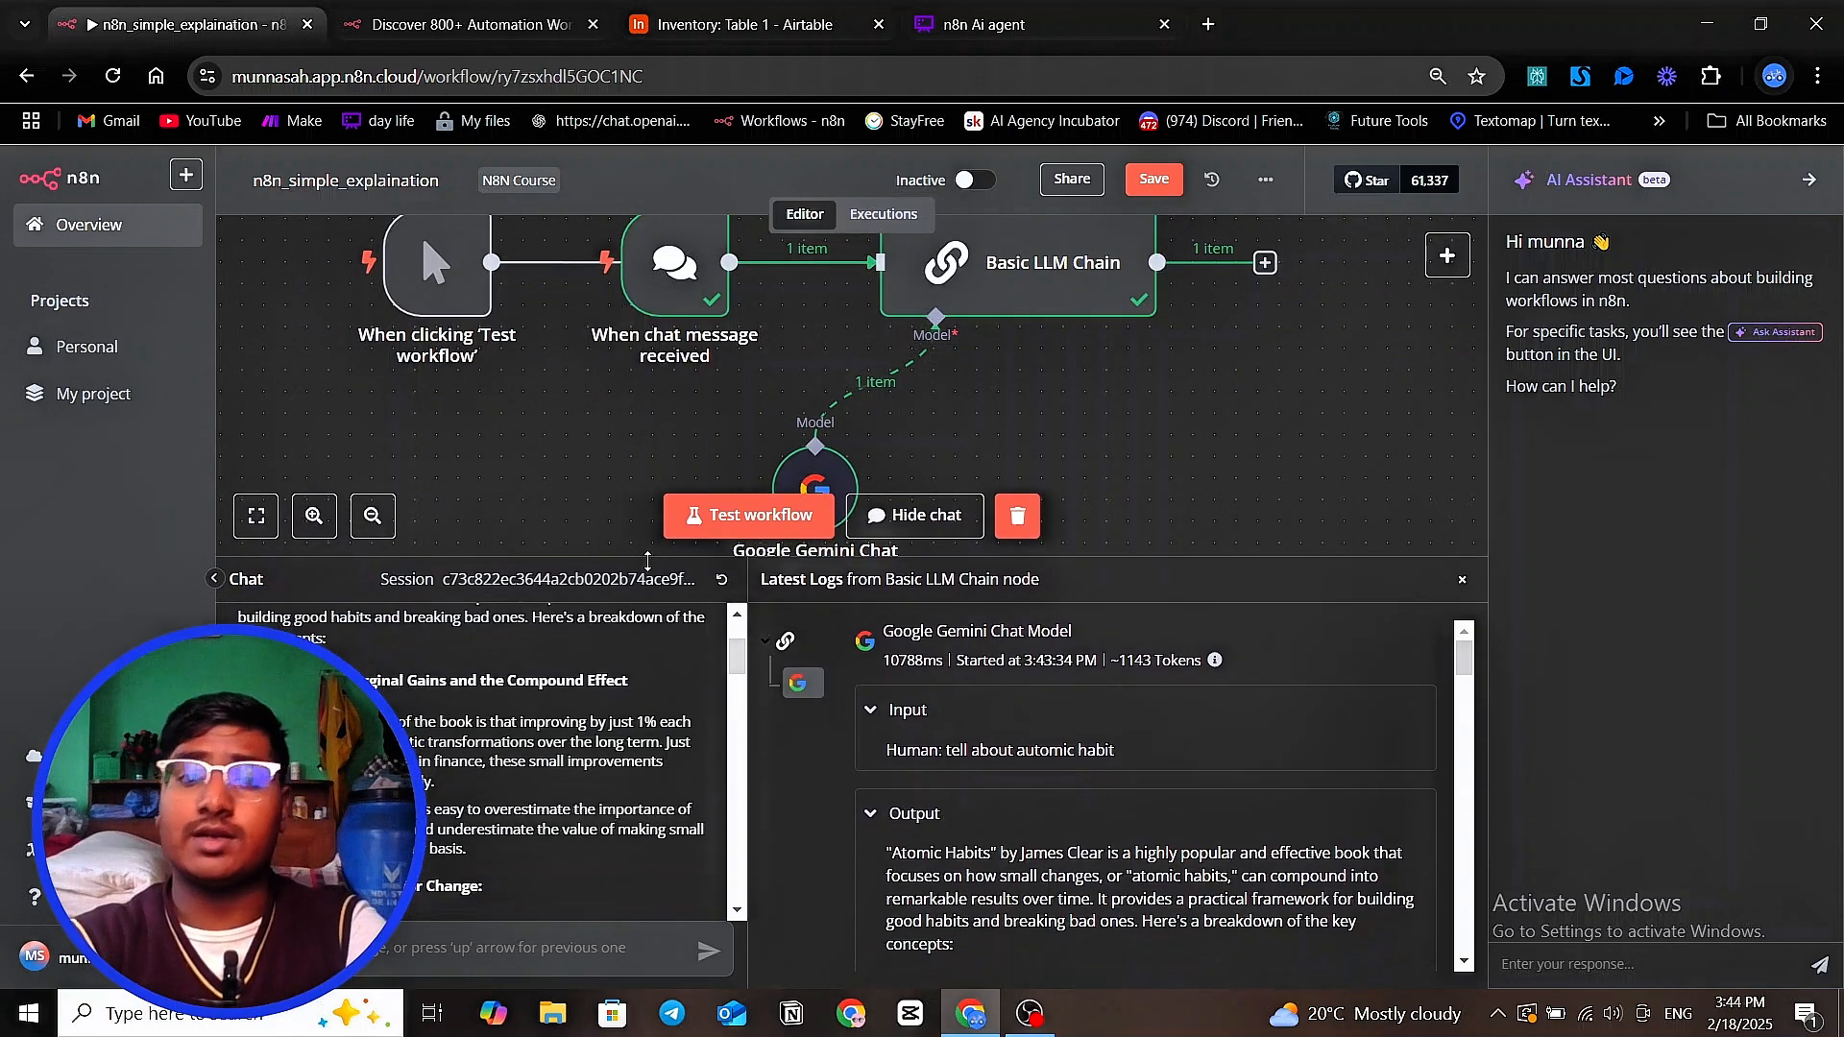
scroll(554, 719, "up", 3)
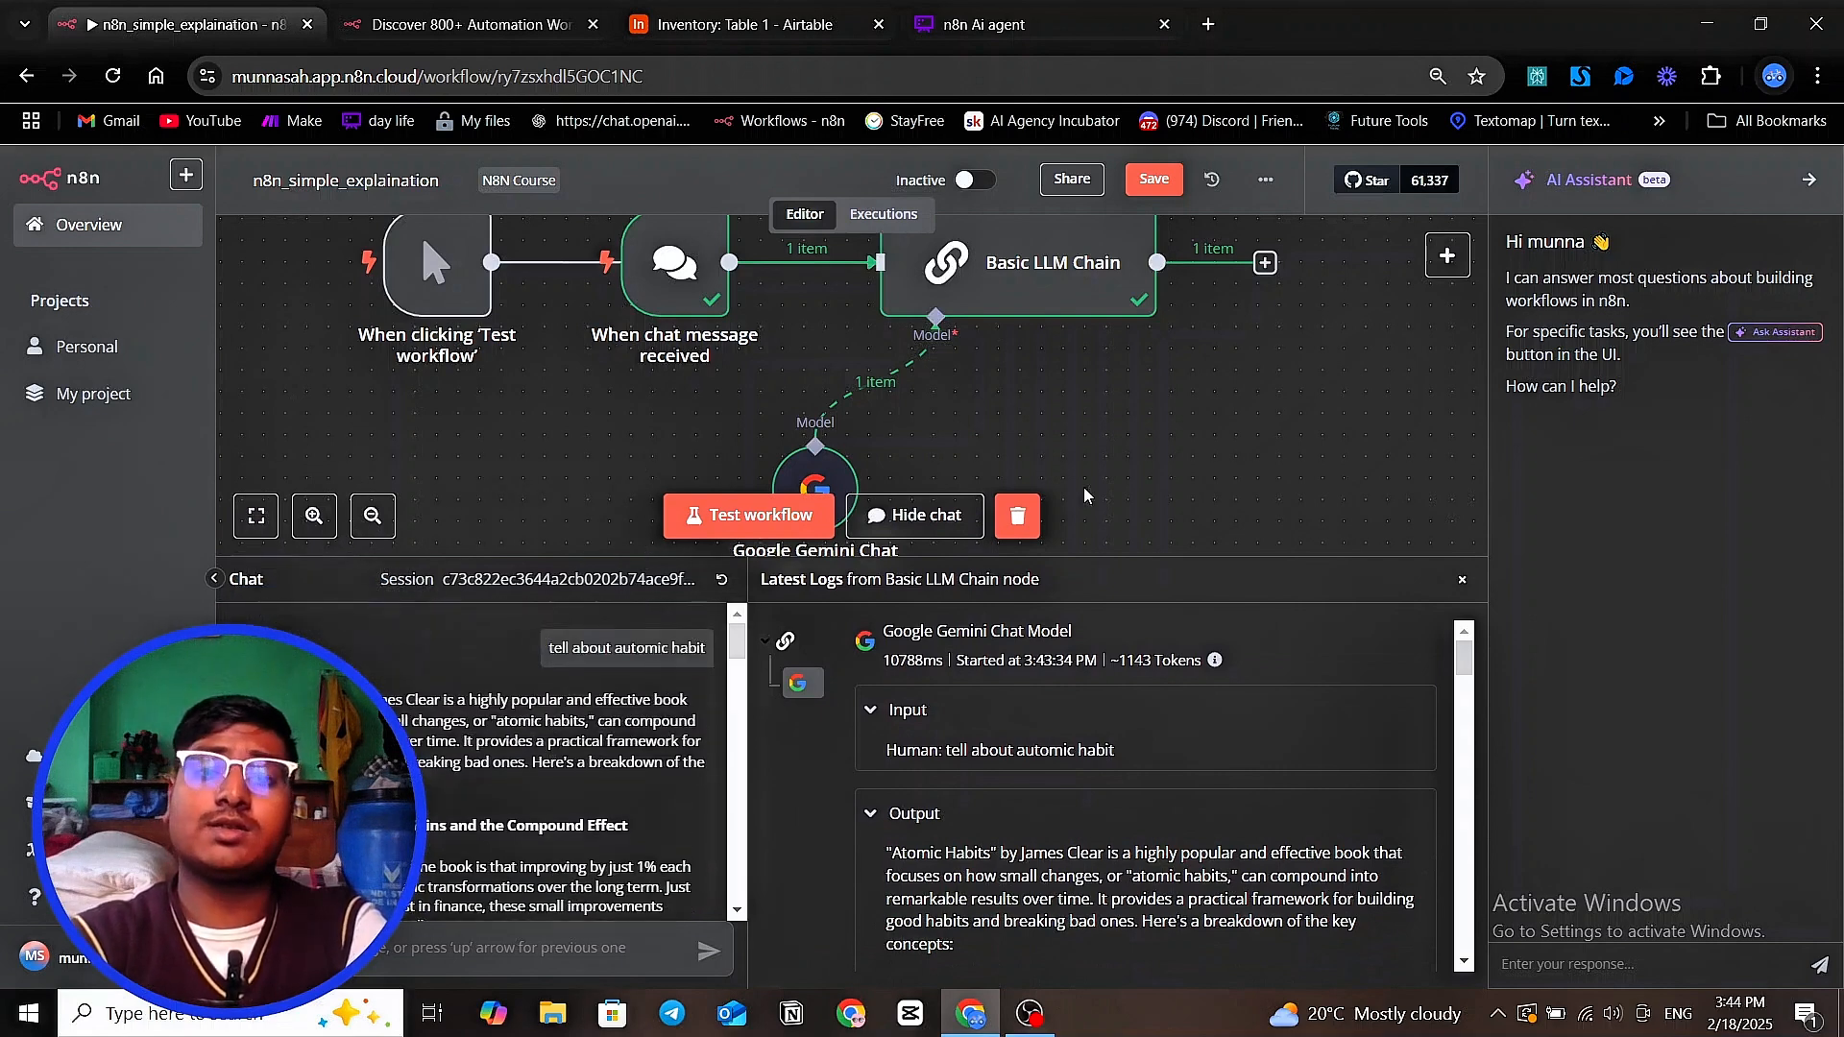
scroll(1085, 495, "up", 4)
scroll(1152, 519, "down", 3)
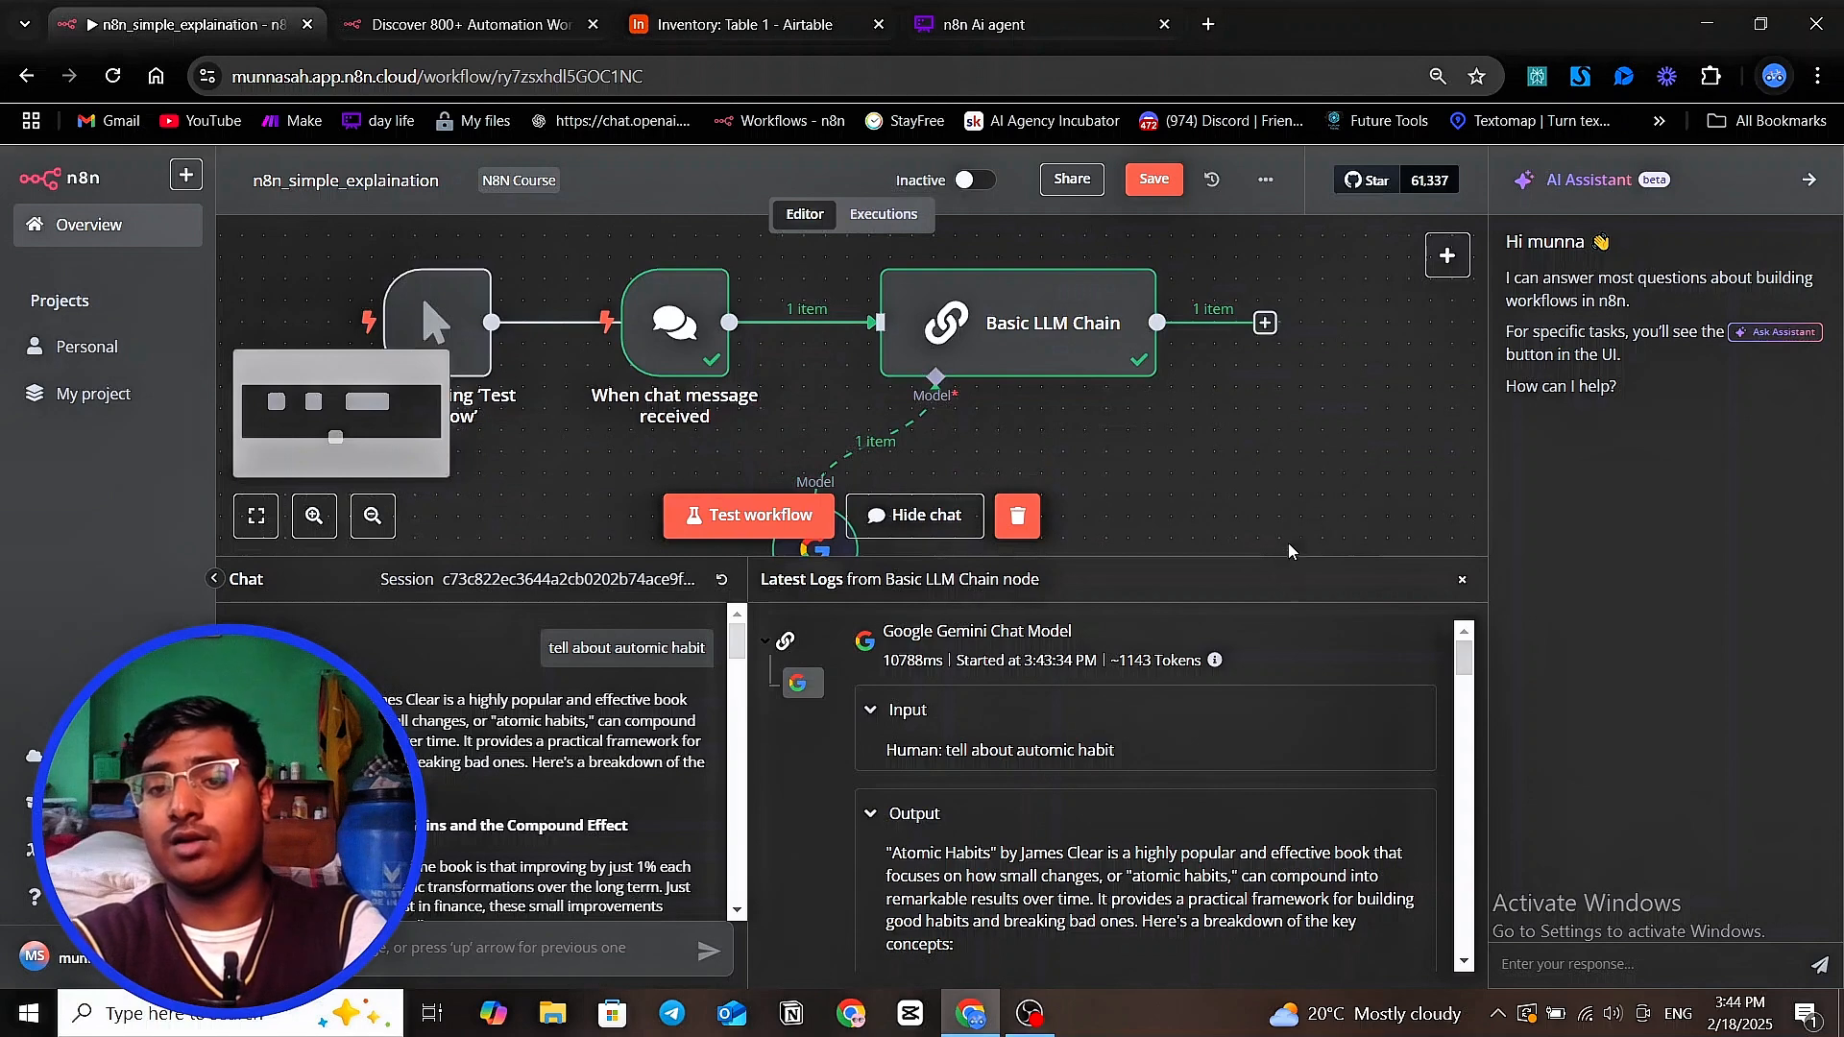
left_click_drag(1289, 553, 1265, 768)
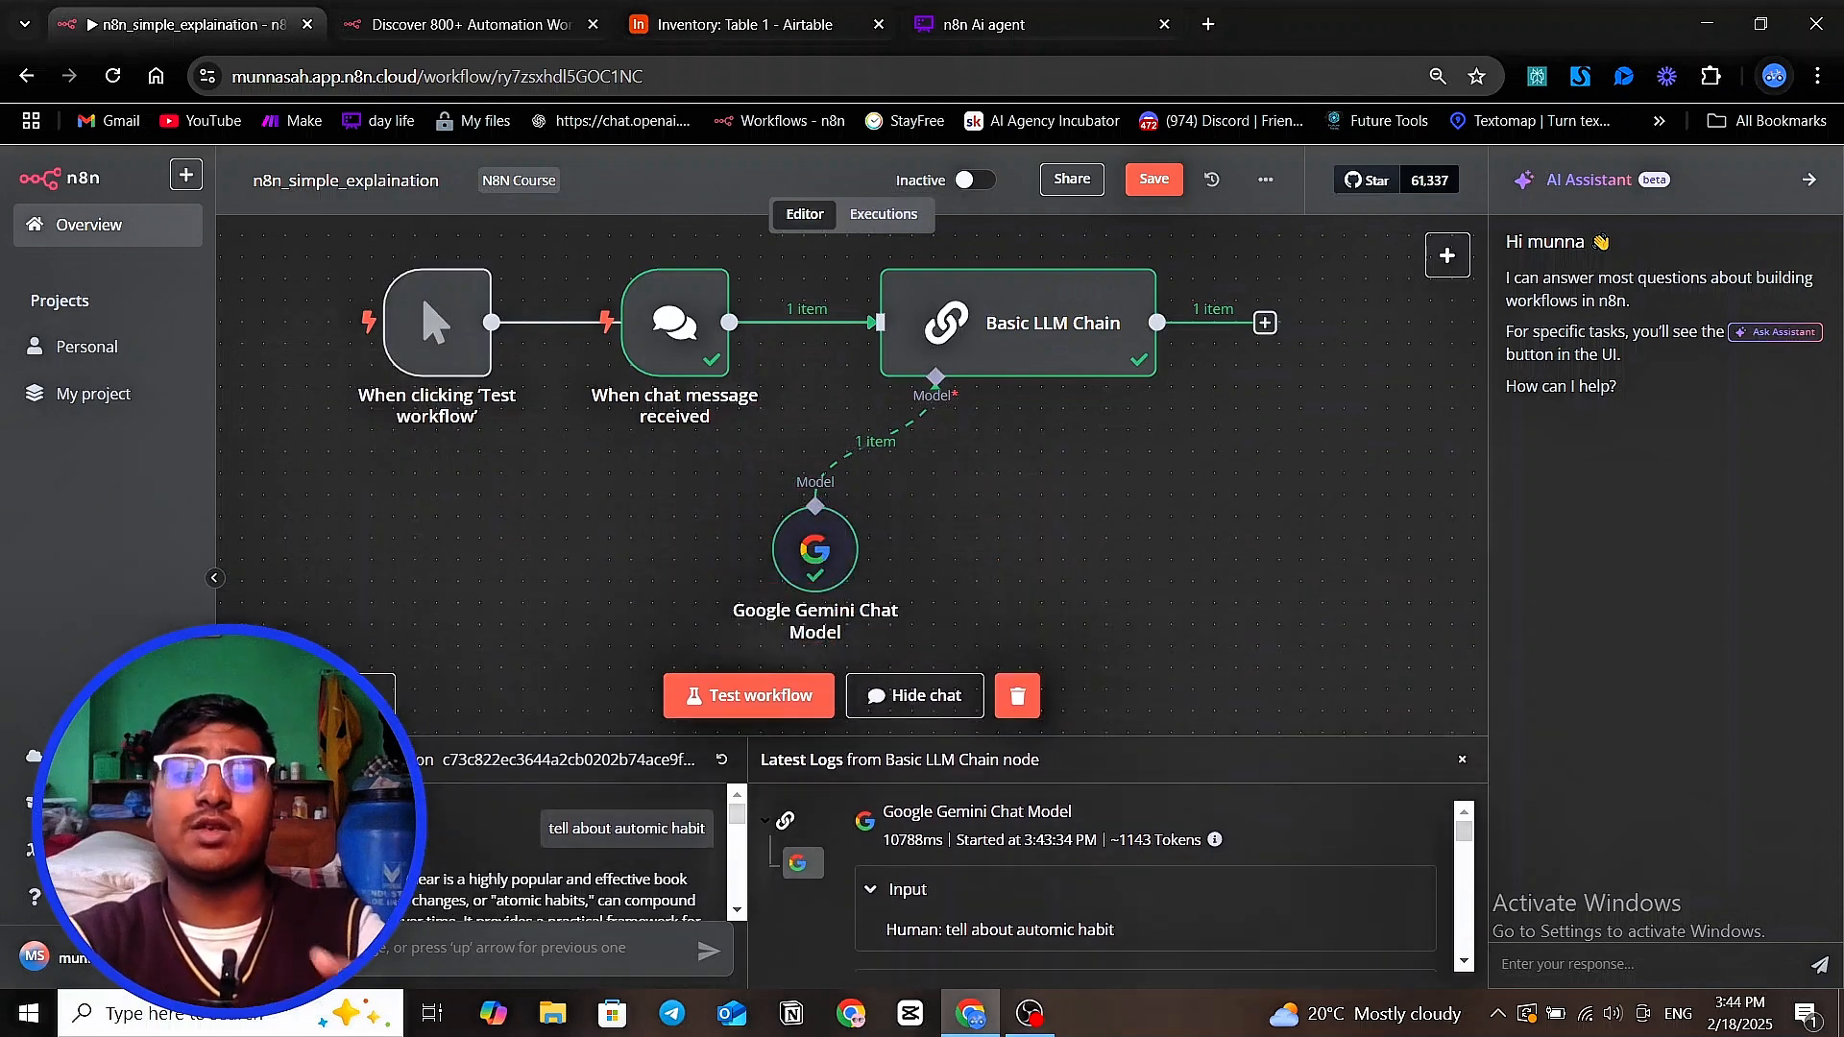
Send the chat message "what is the gold price of today" to the workflow
left_click(433, 958)
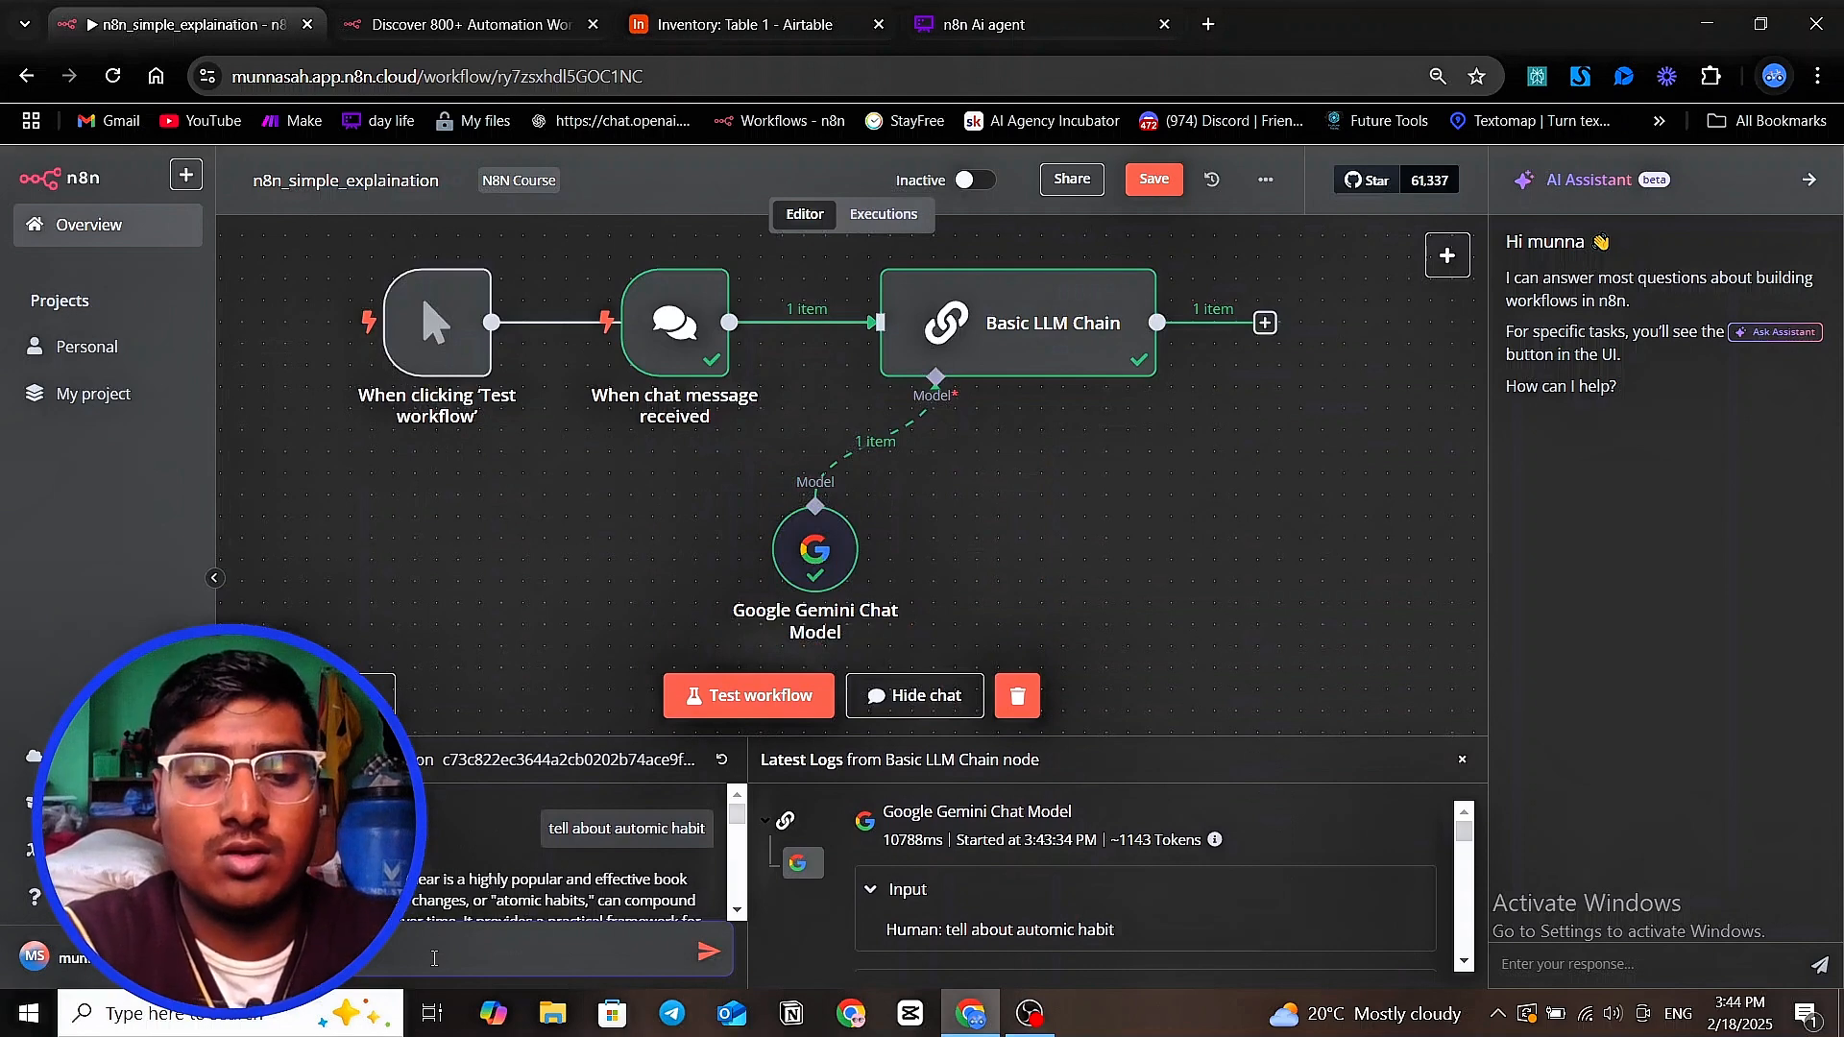
type("r")
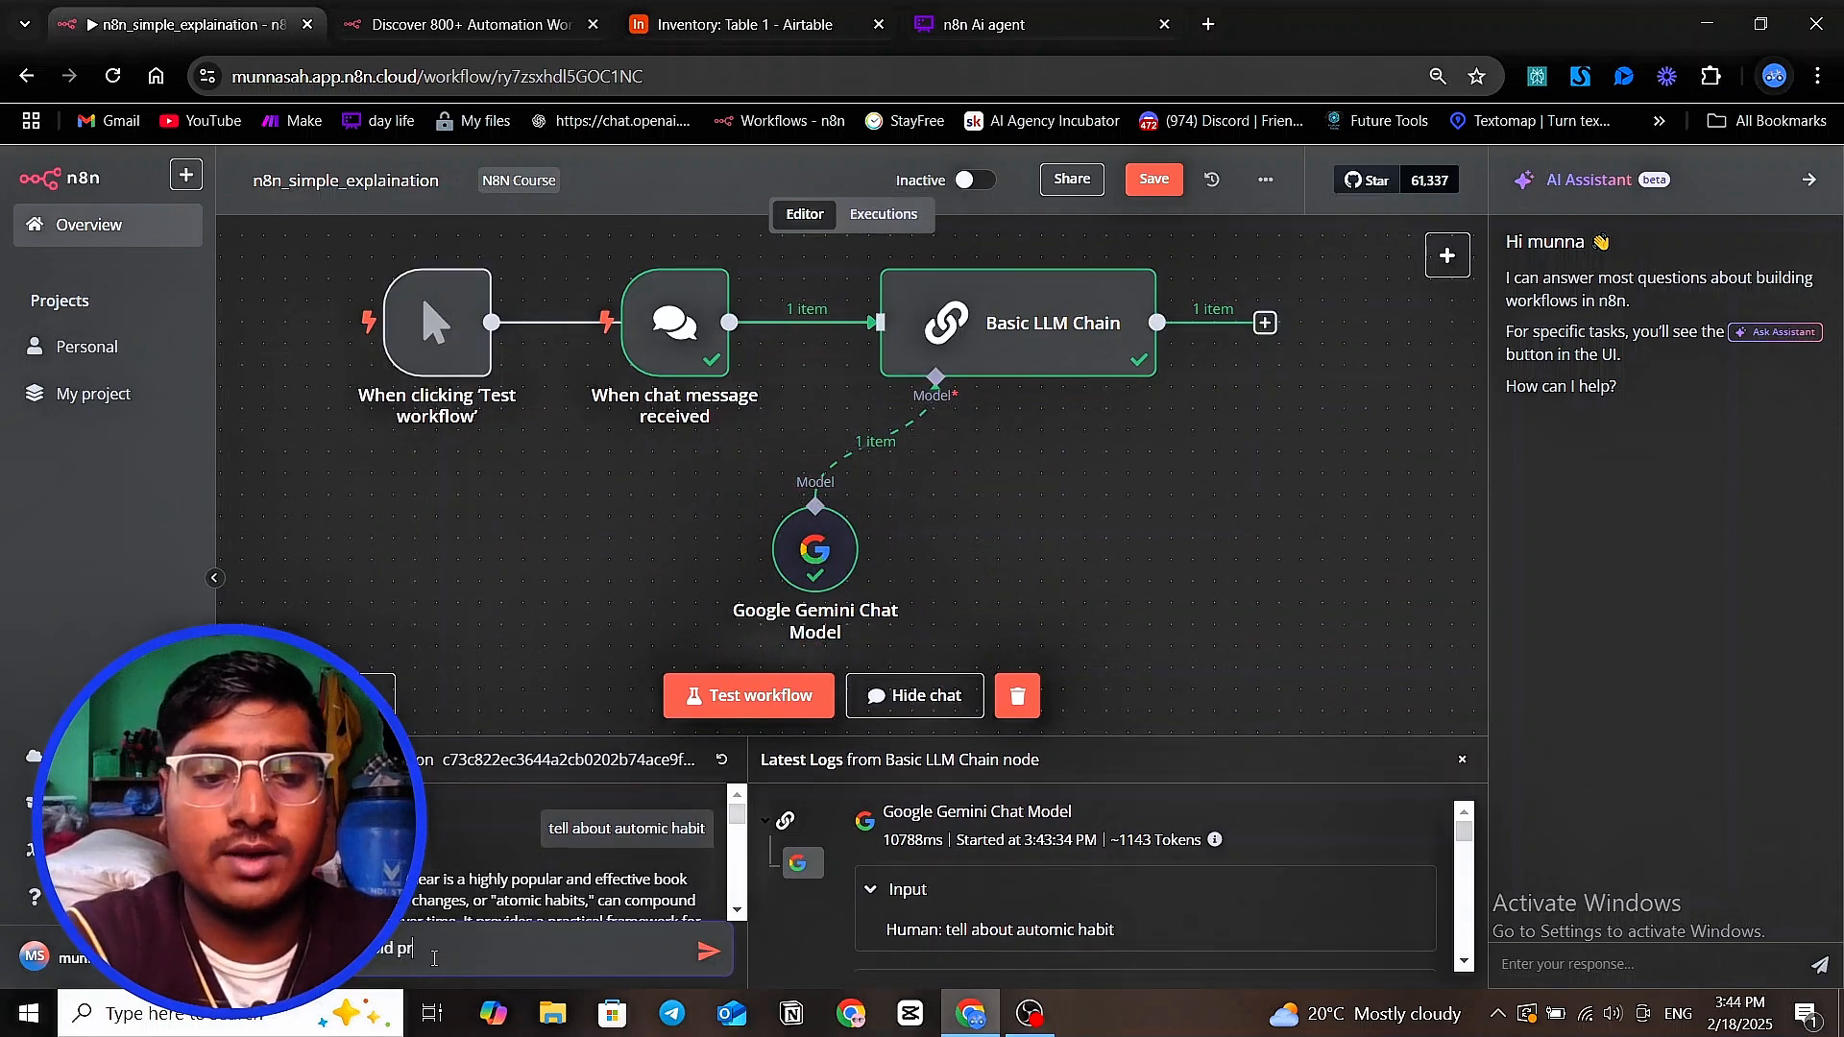
type("ri")
type("ice")
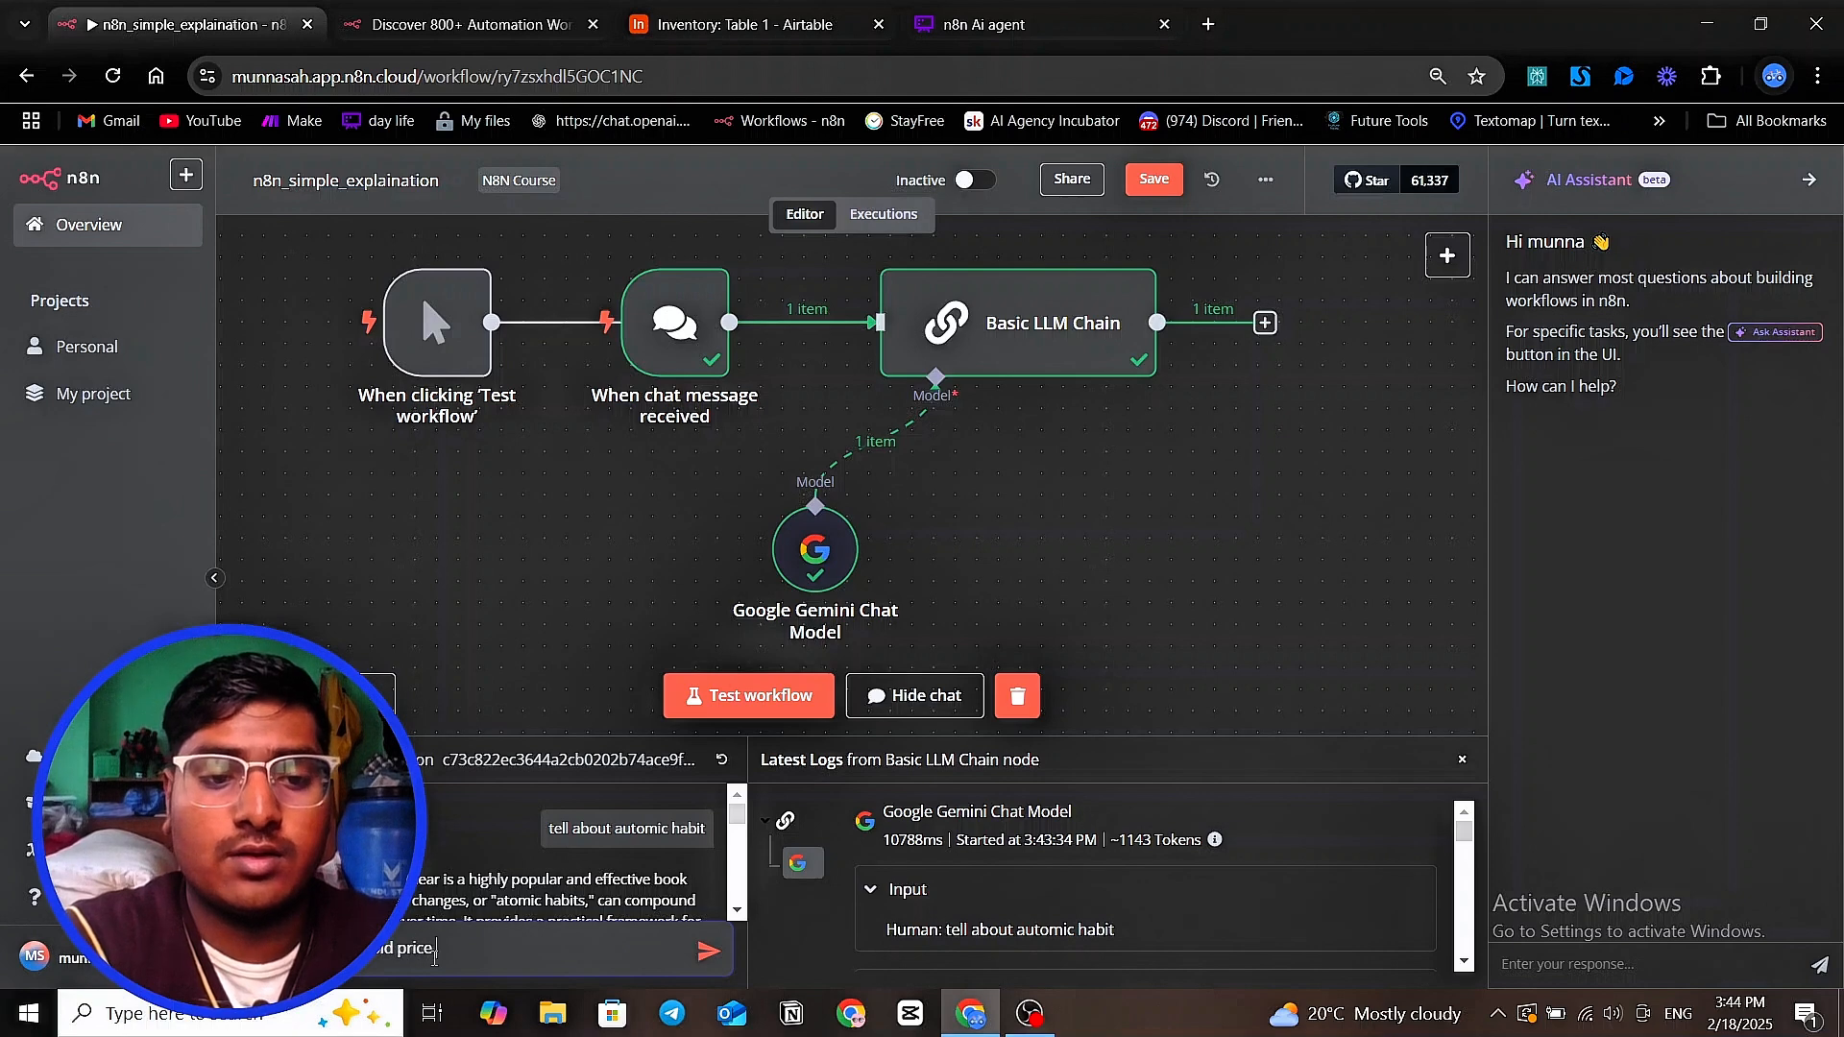
type(" of today")
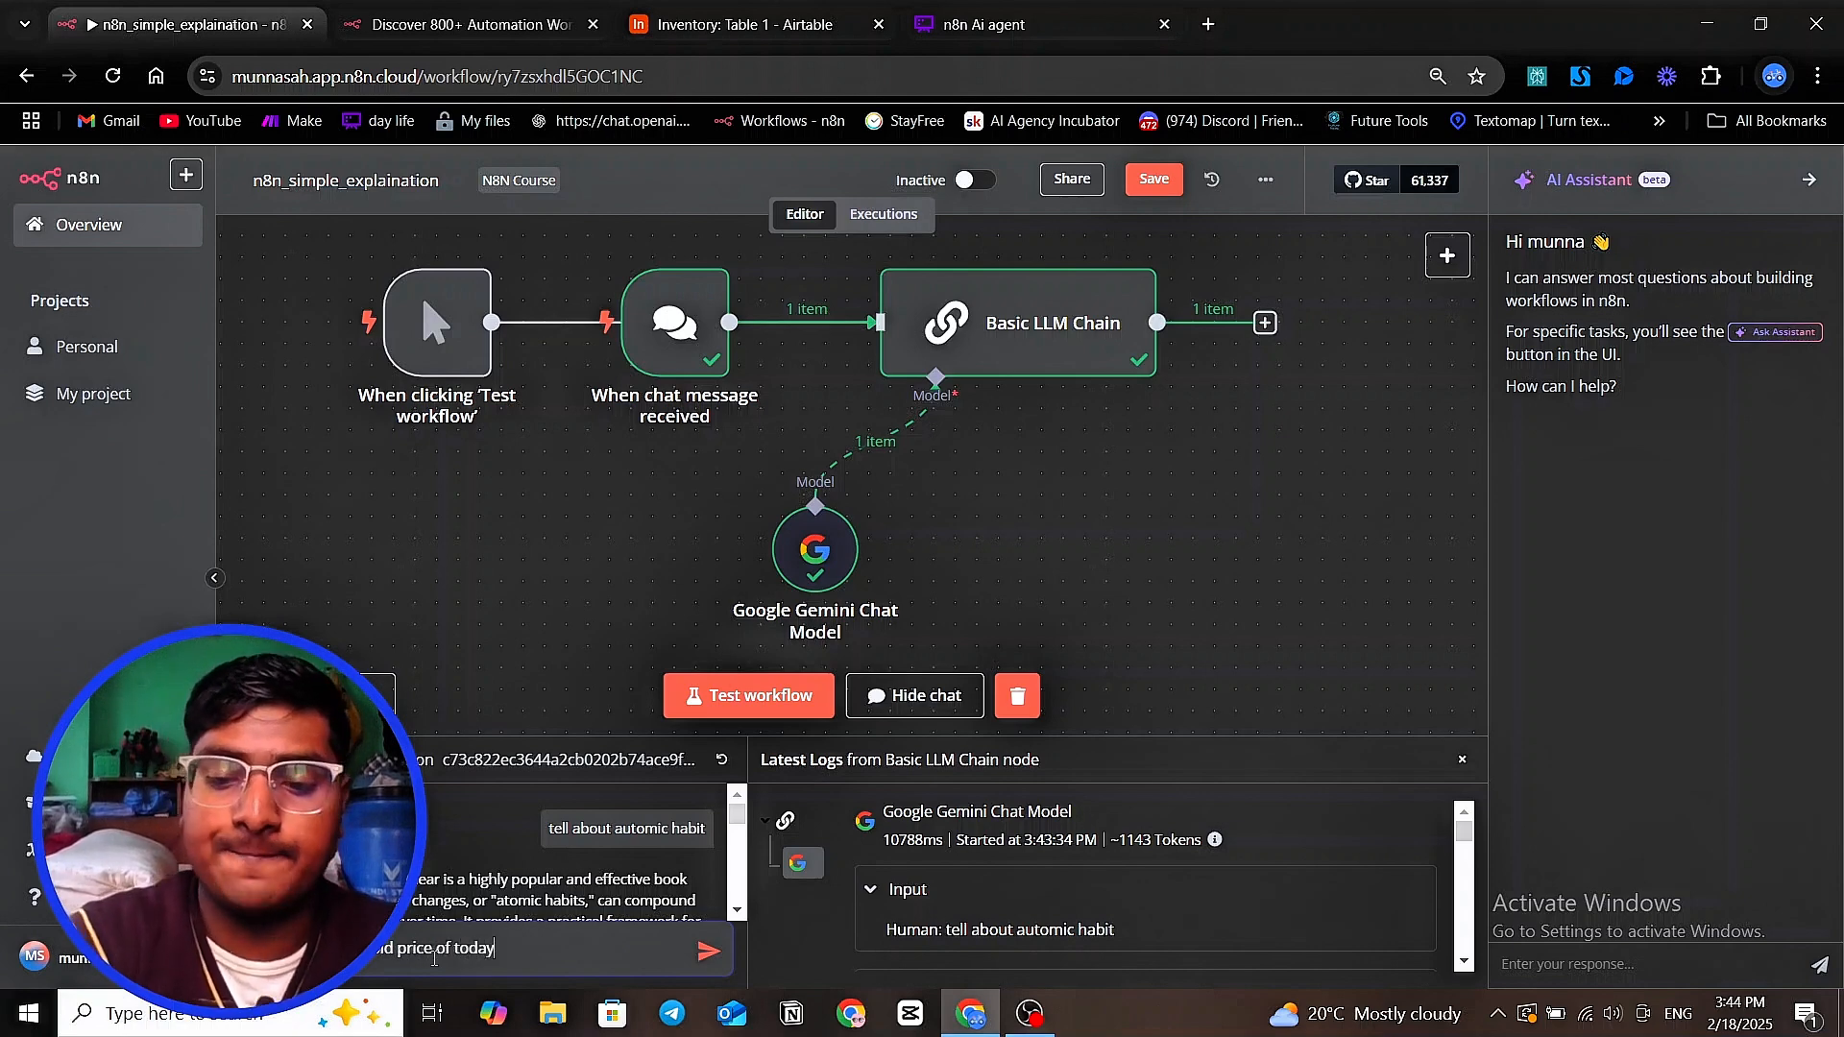
key("Return")
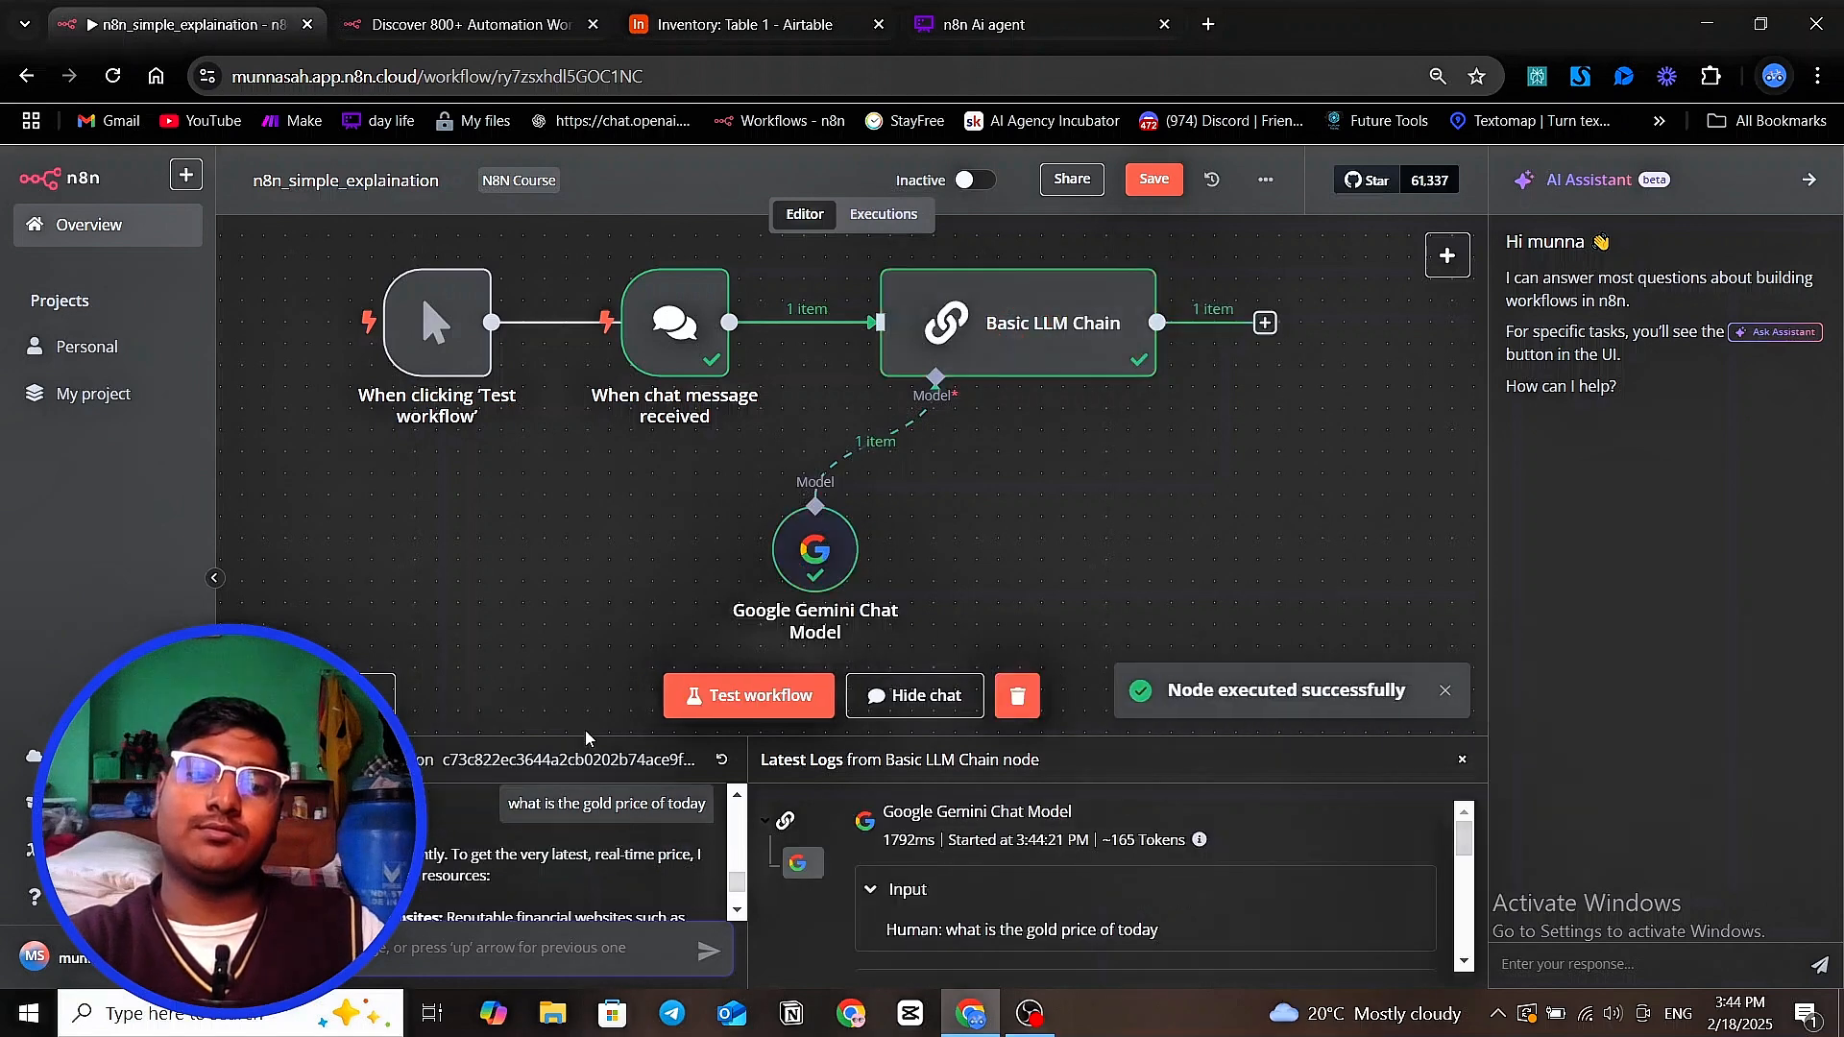
Enlarge the chat area to read the reply to the gold price question, and shrink it again
left_click_drag(553, 780, 607, 618)
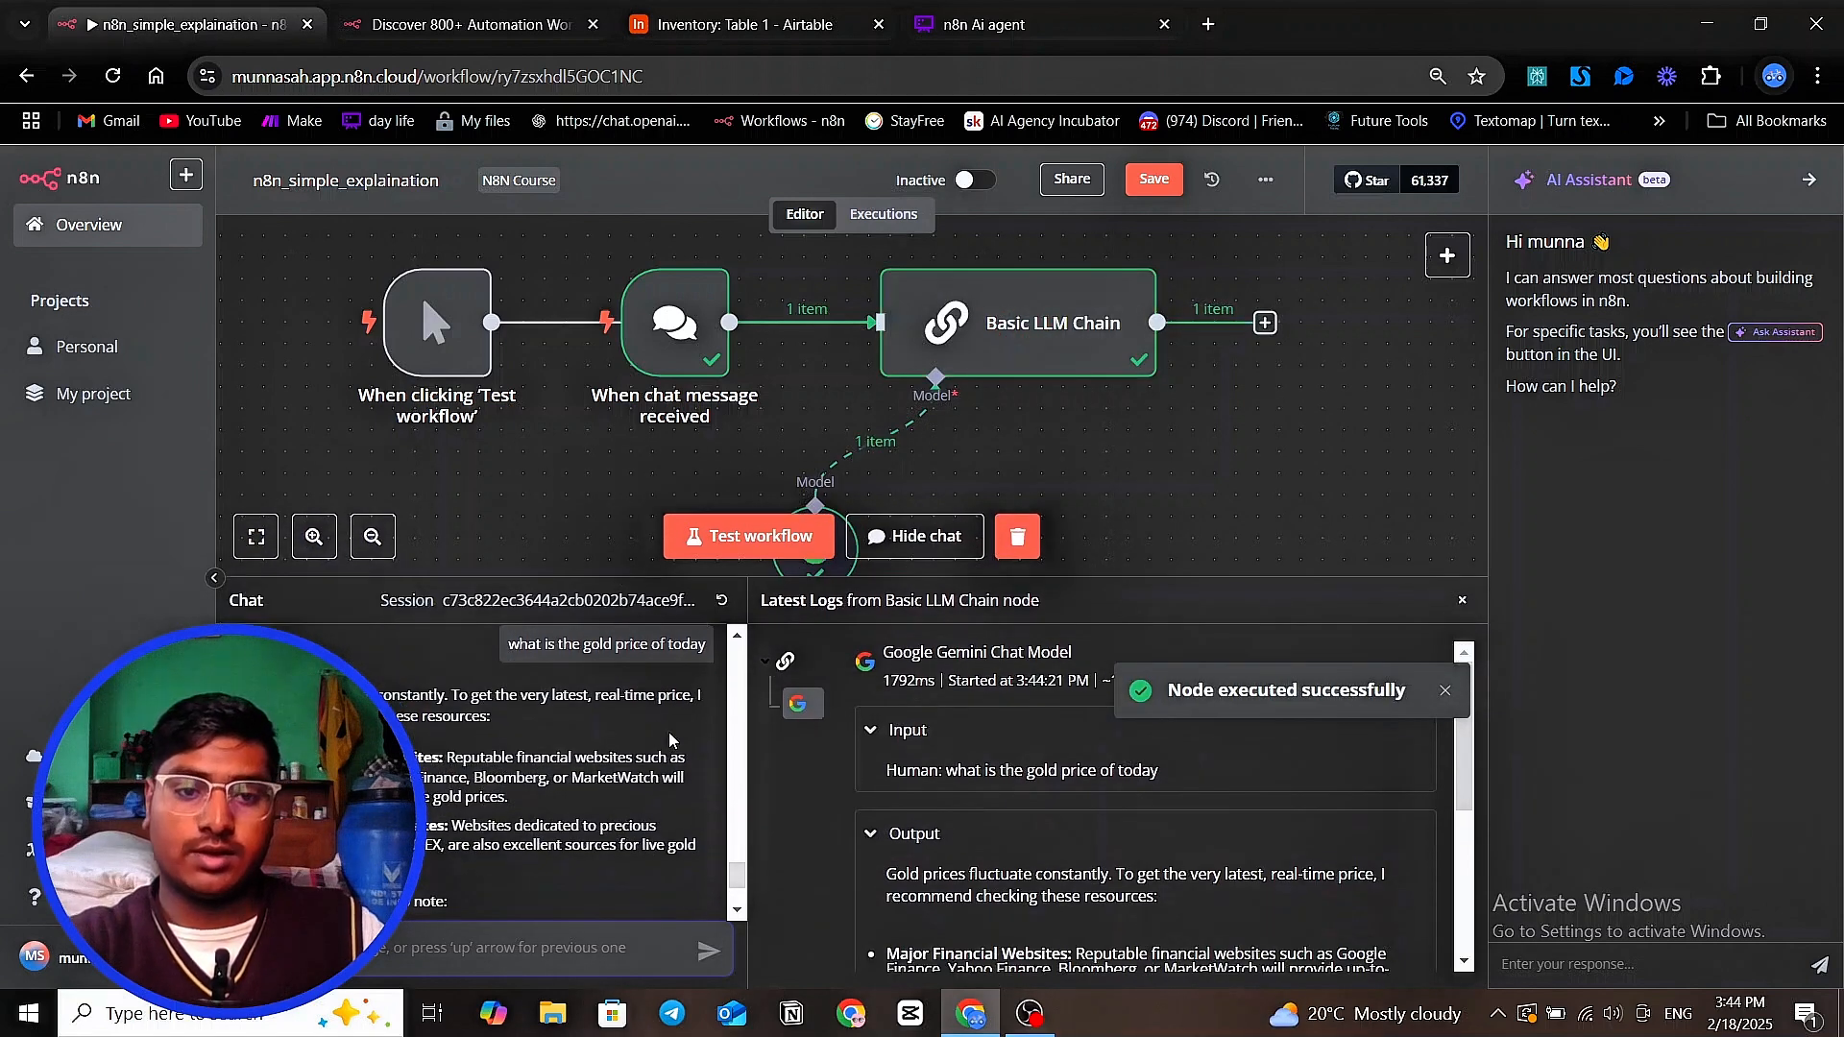
scroll(438, 718, "down", 1)
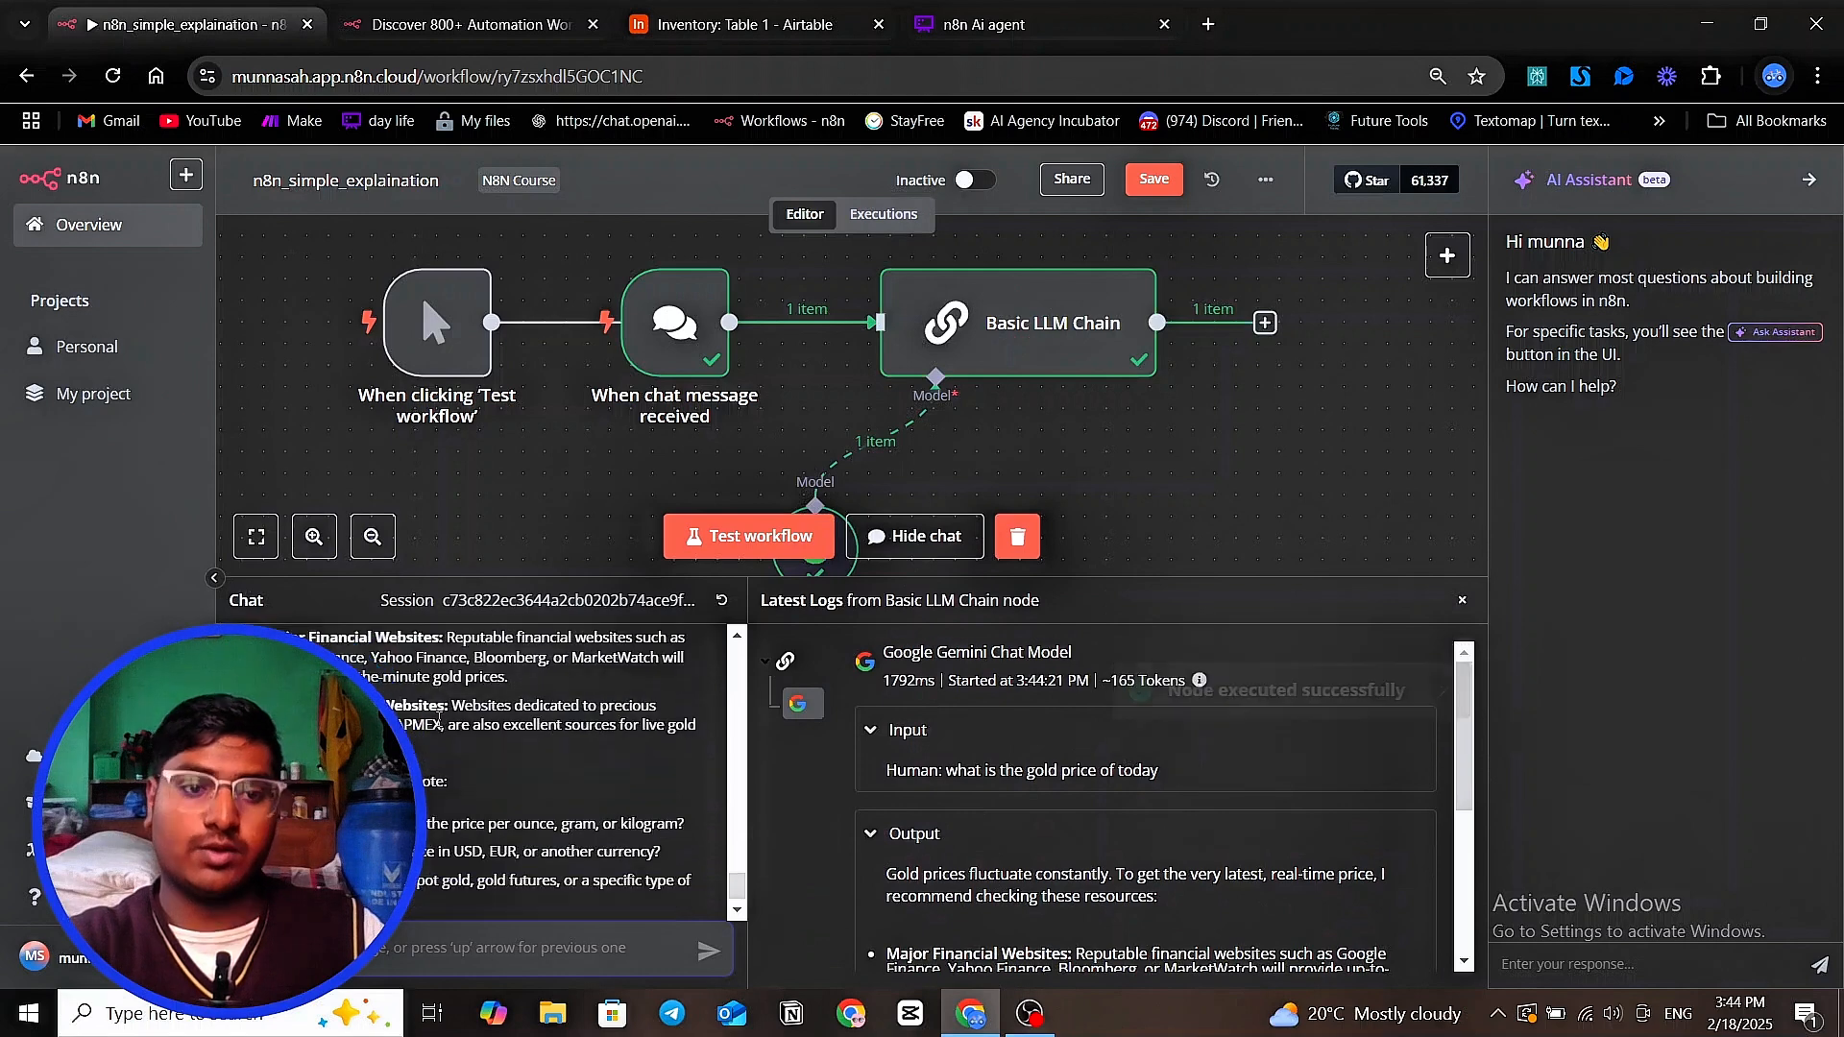
scroll(415, 744, "up", 2)
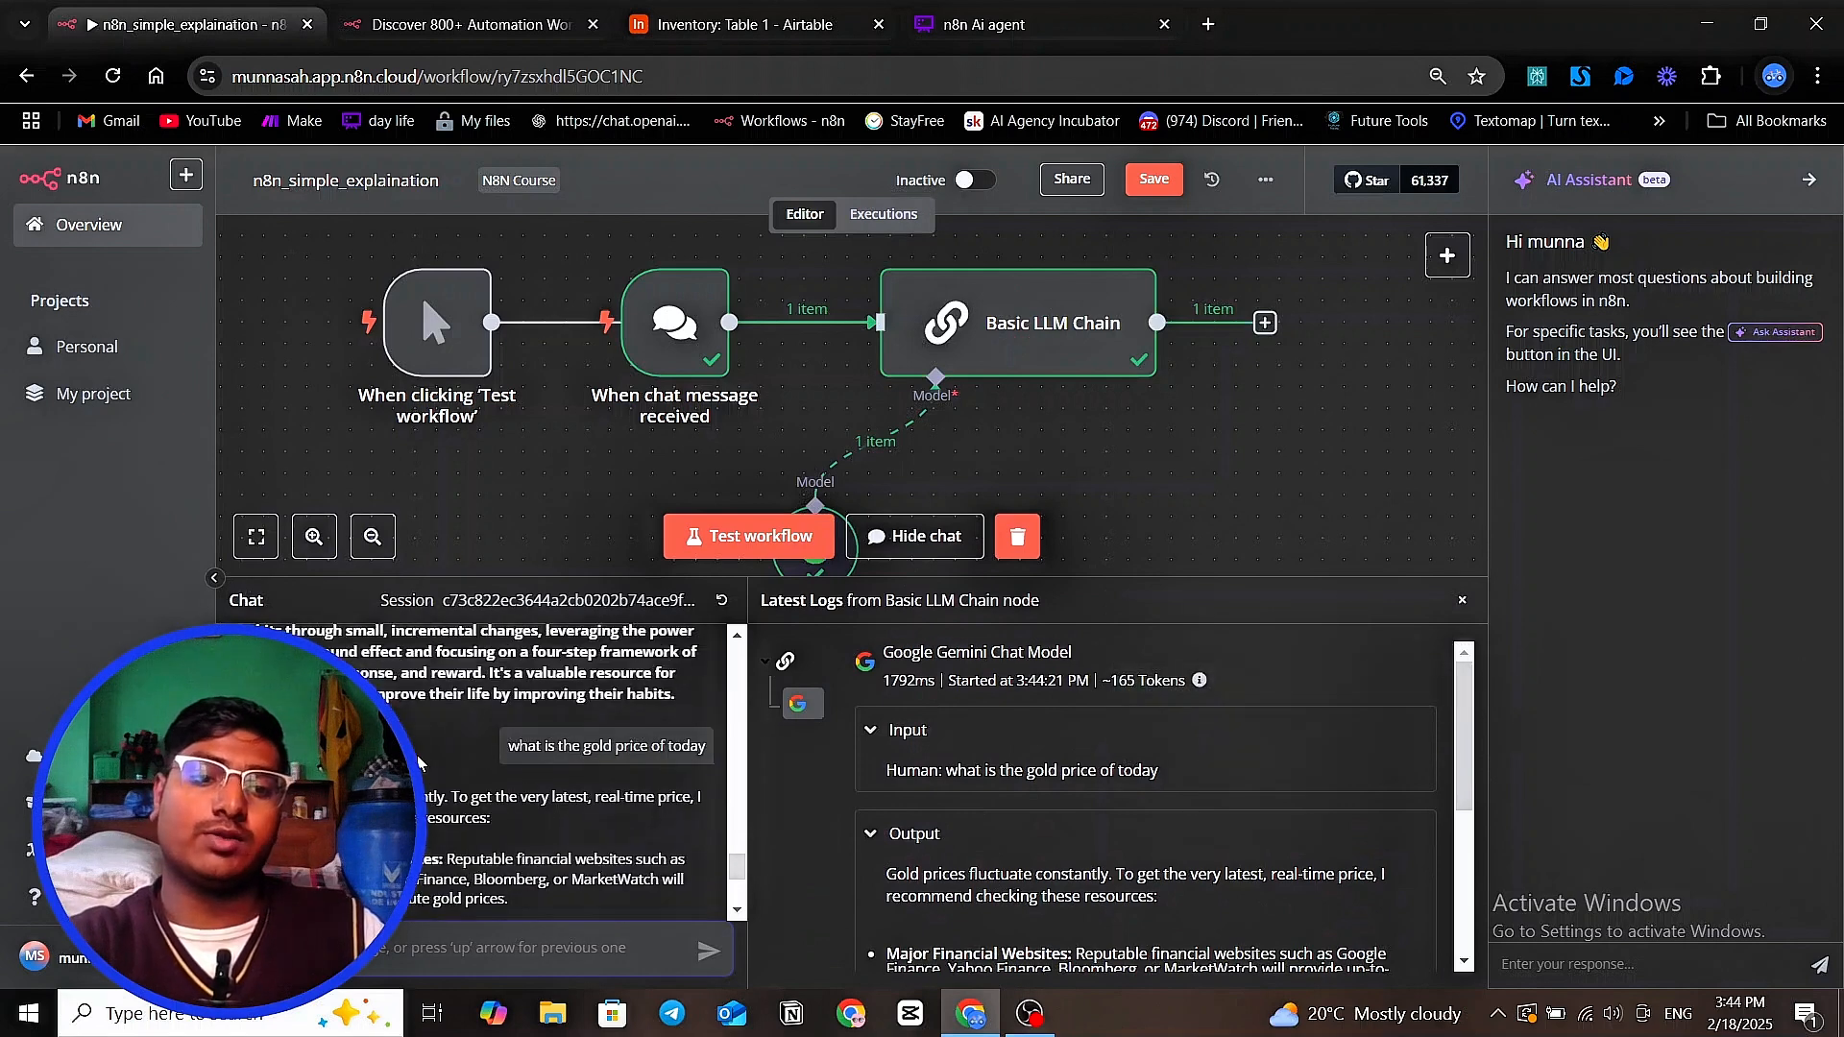
scroll(416, 762, "down", 1)
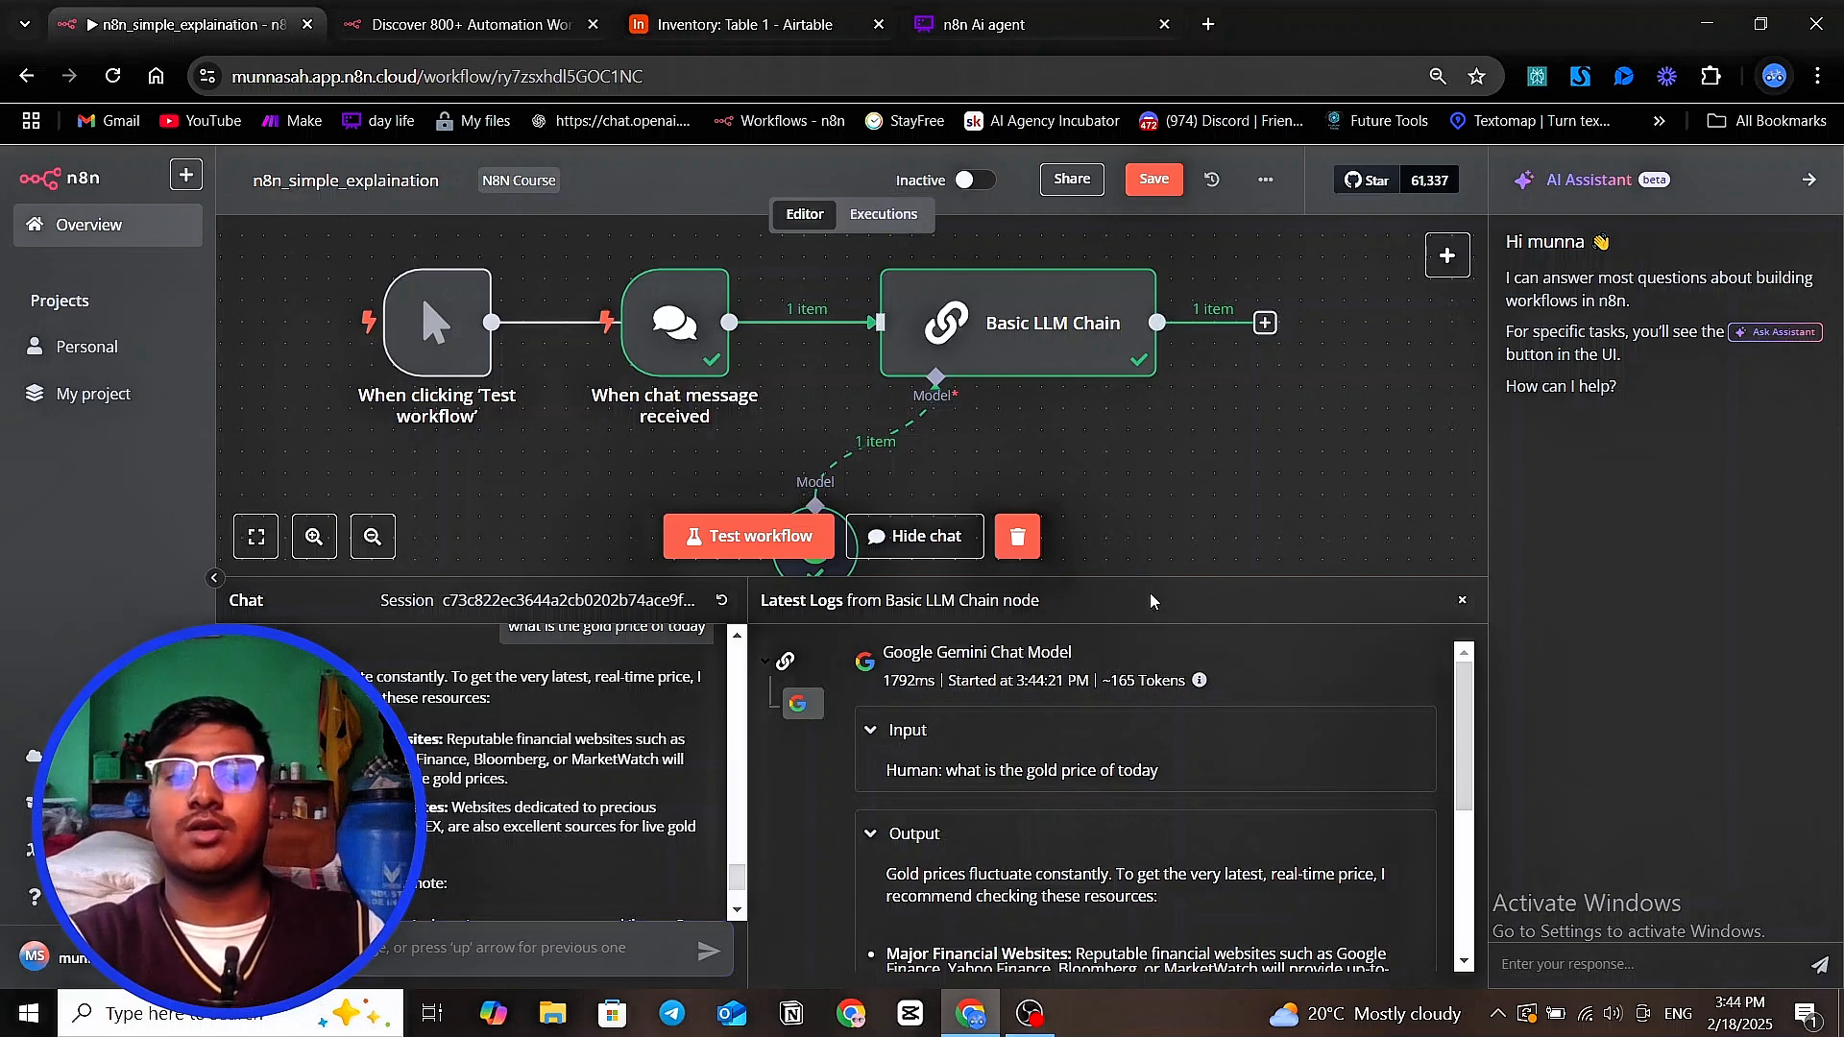
left_click_drag(1153, 576, 1181, 784)
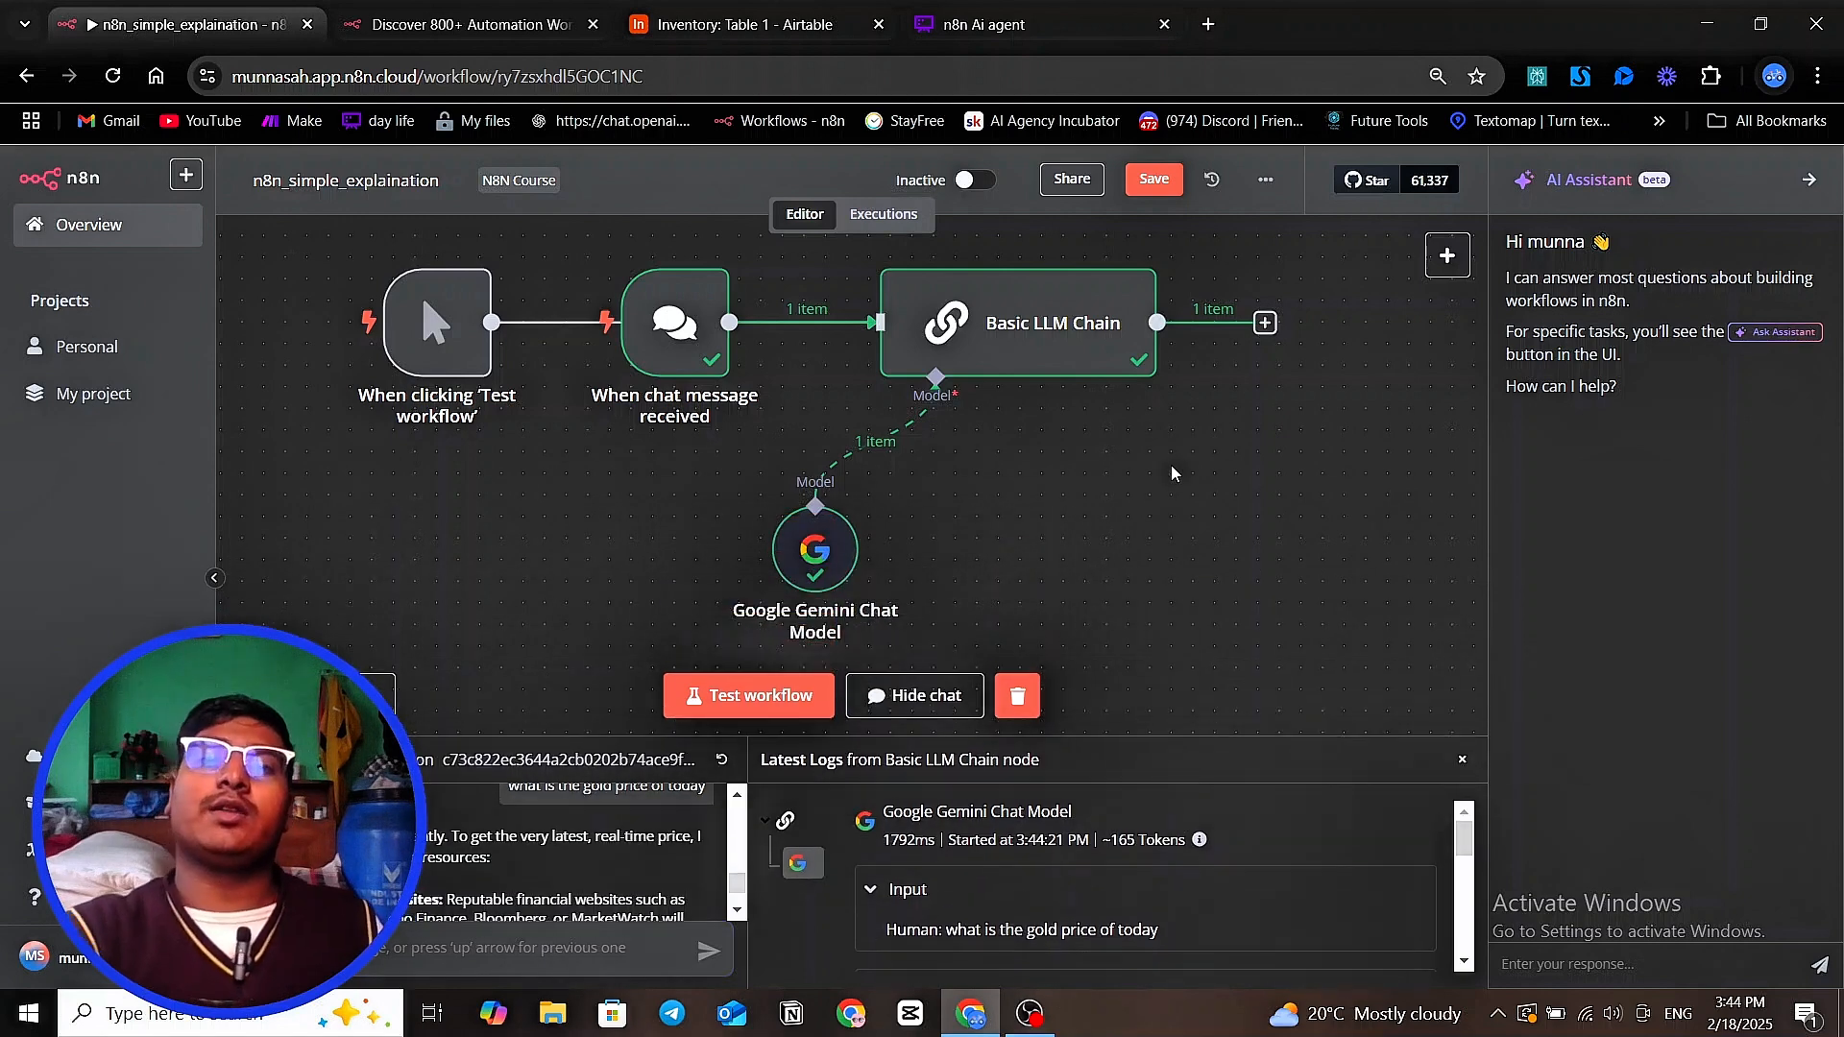
scroll(1167, 471, "down", 1)
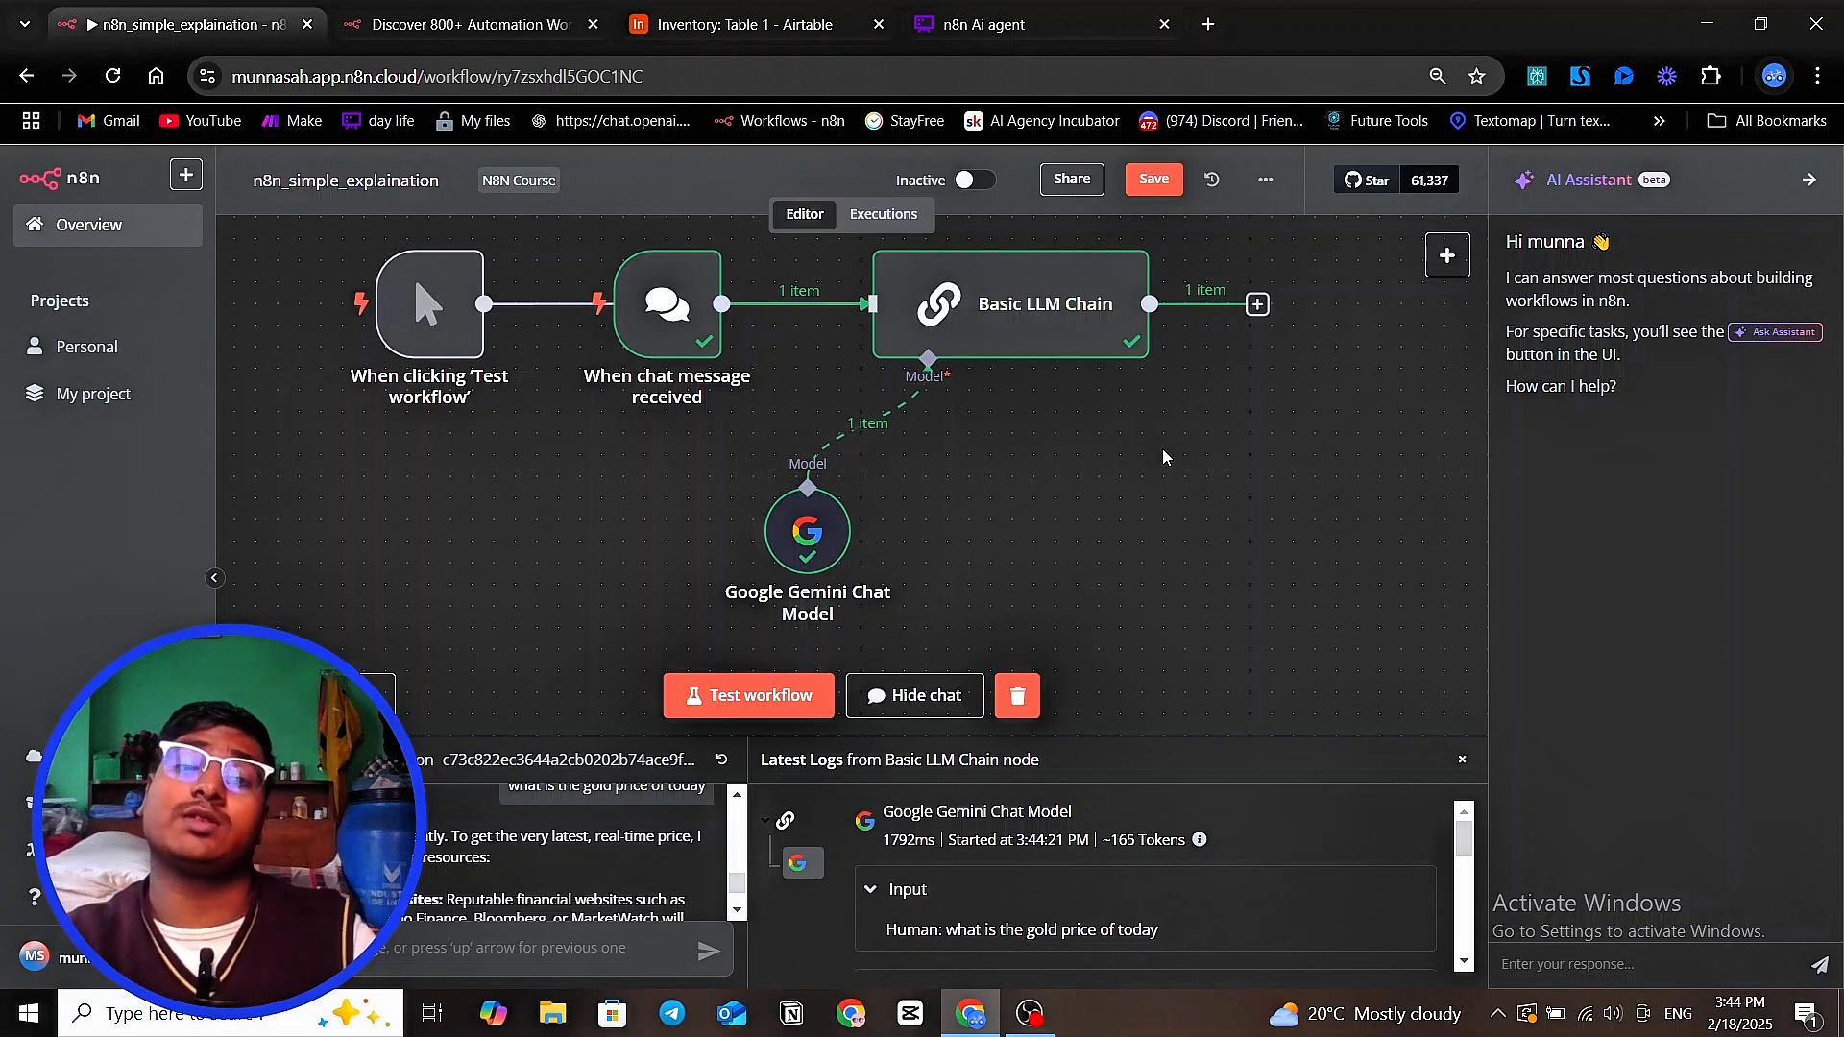
Delete the Basic LLM Chain and Google Gemini Chat Model nodes from the workflow
right_click(936, 325)
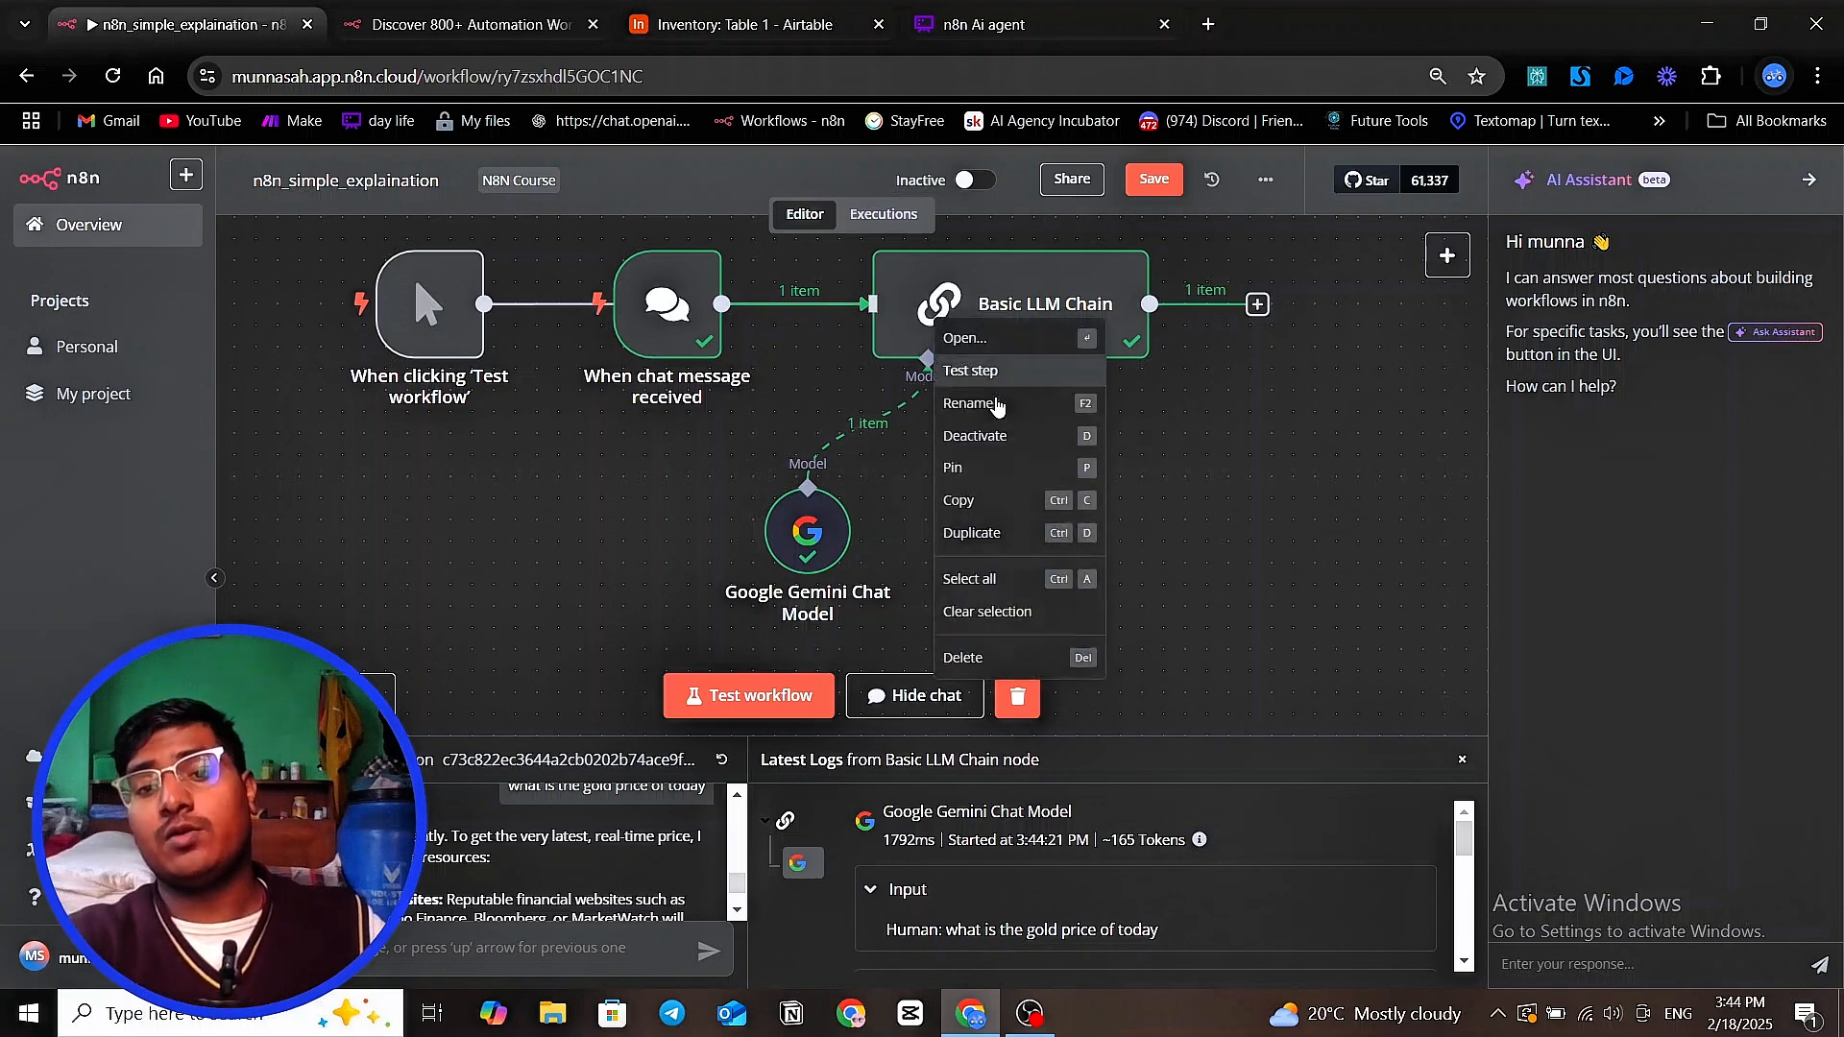
left_click(963, 658)
right_click(807, 548)
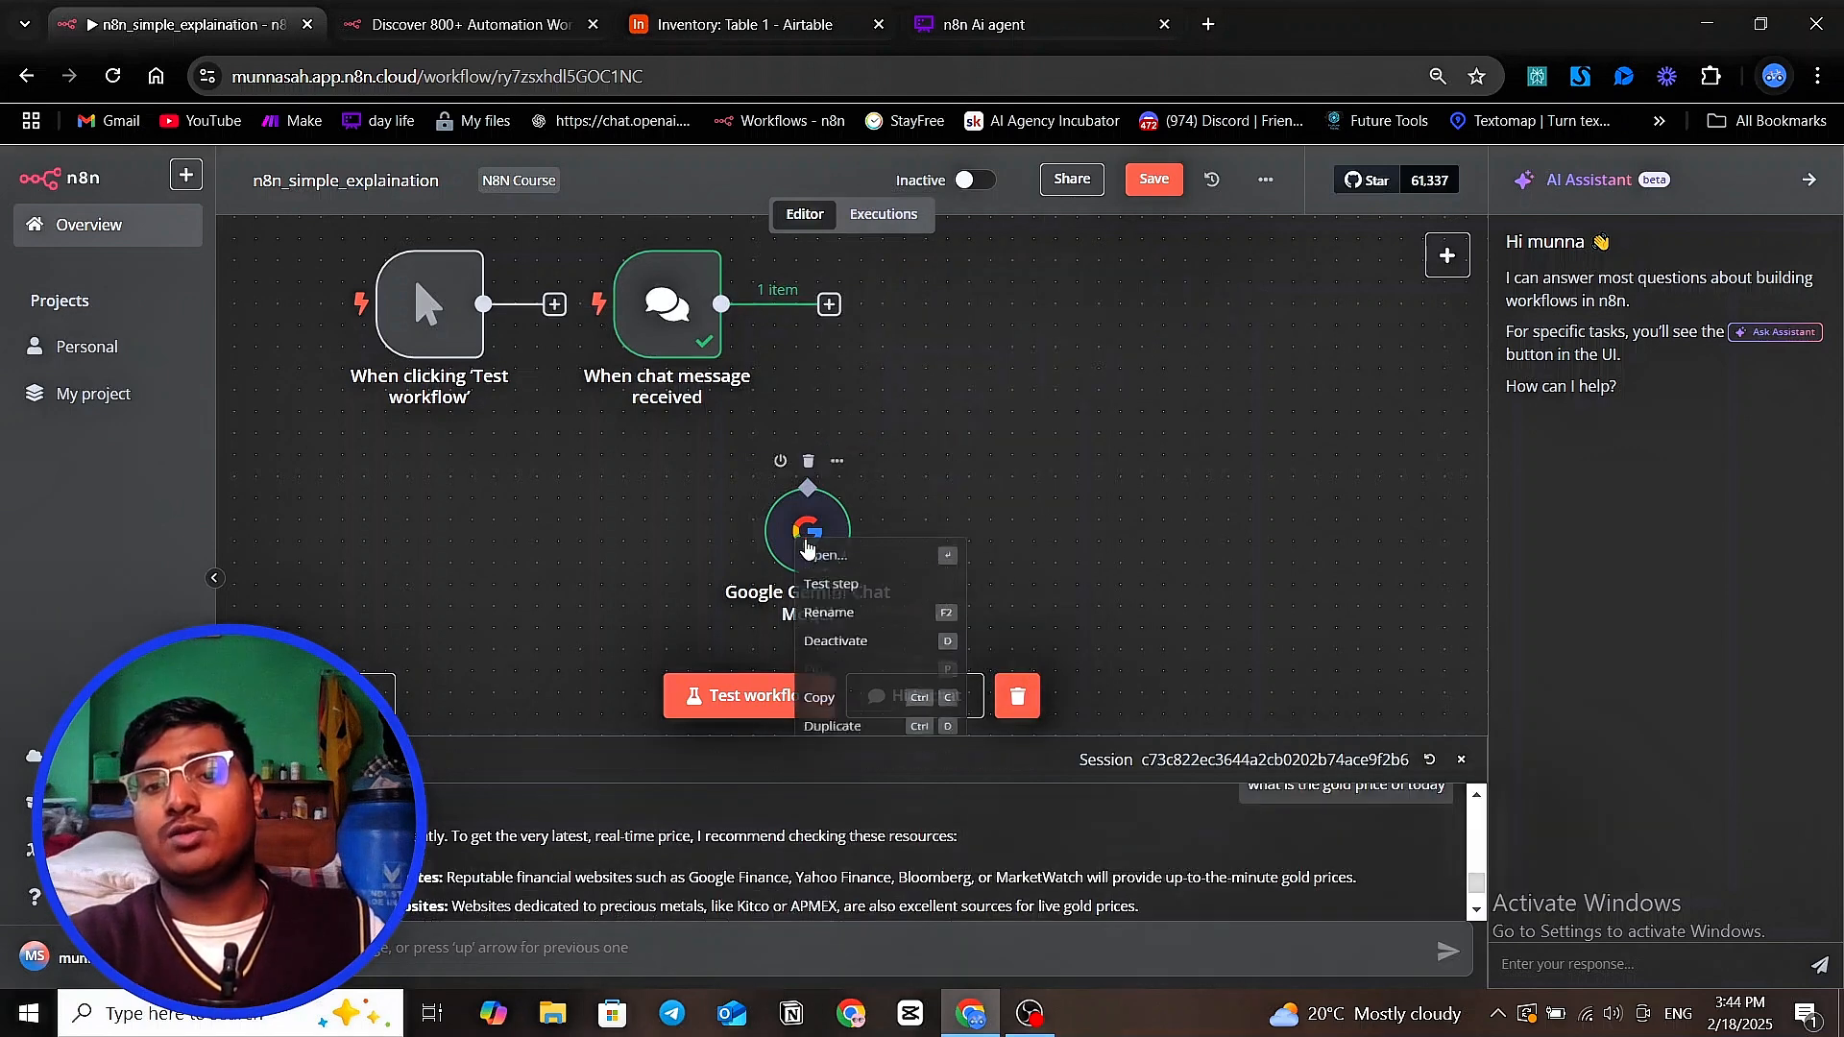
scroll(972, 505, "down", 2)
right_click(818, 384)
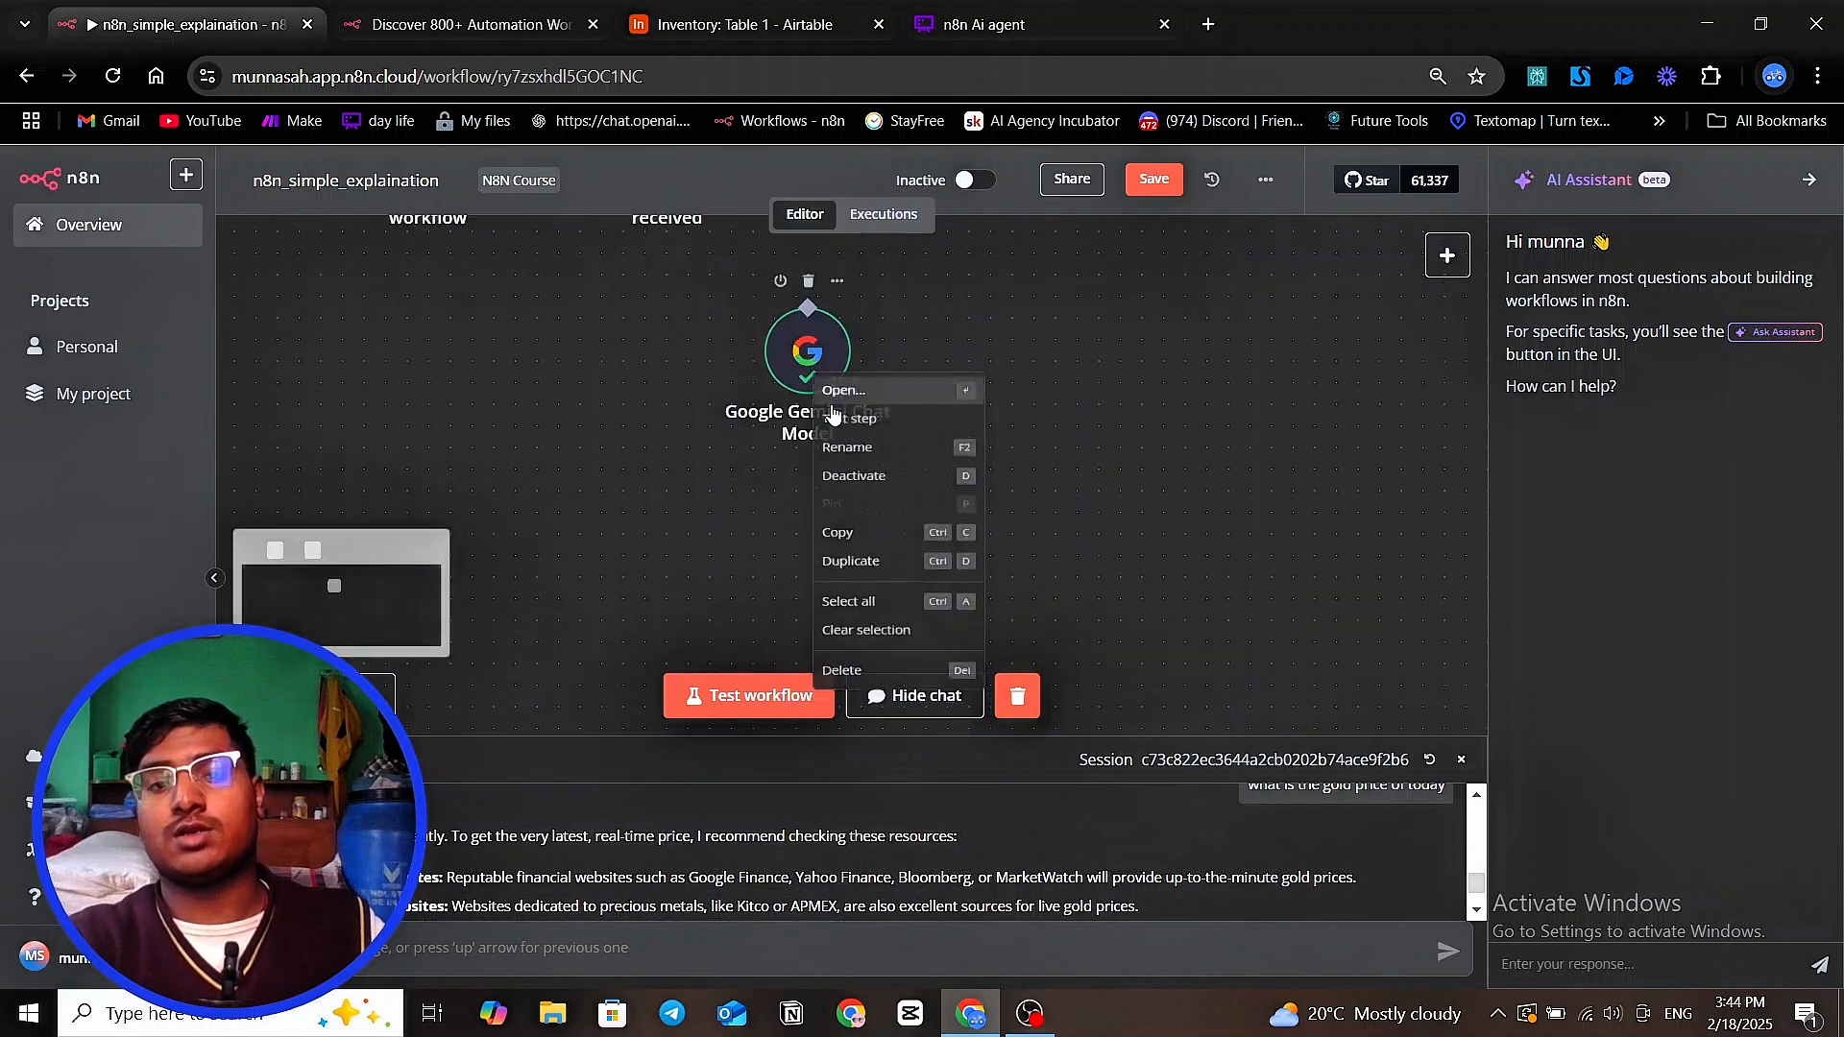
left_click(860, 670)
Add an AI Agent node after the chat message trigger, and review its parameters before returning to the canvas
scroll(987, 448, "up", 3)
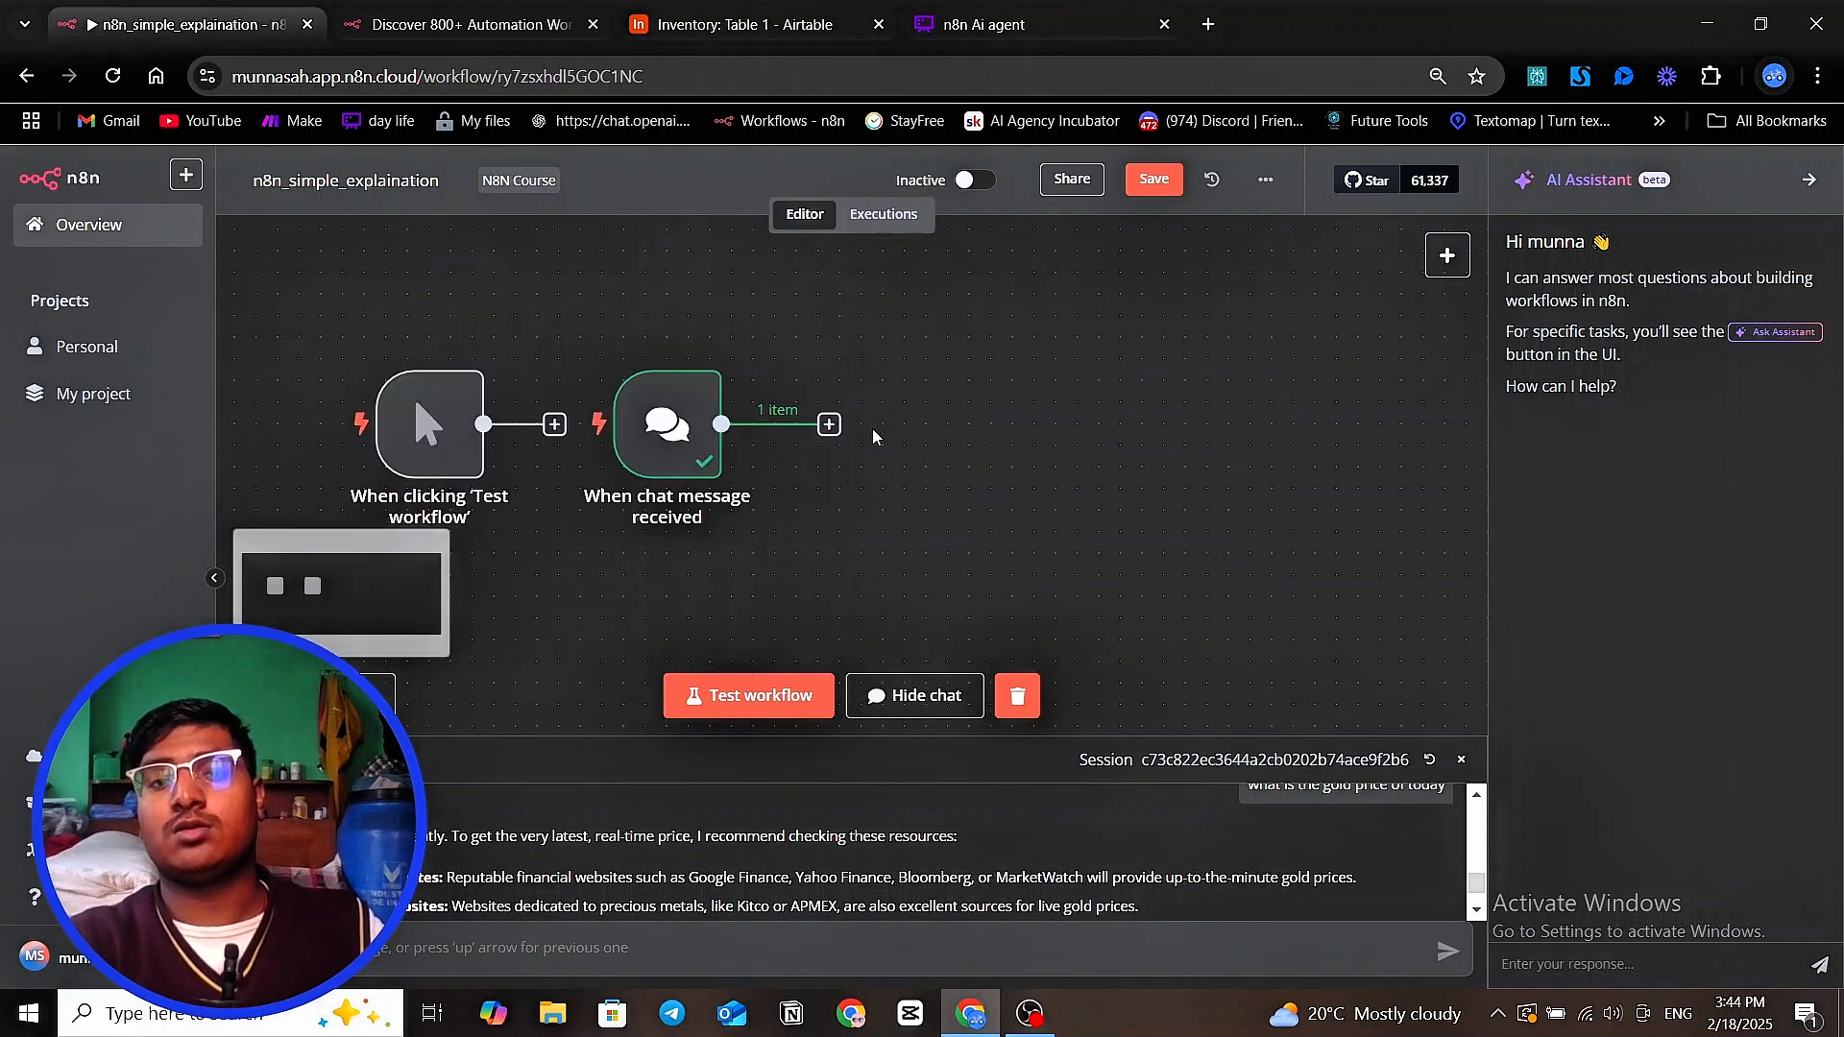
scroll(872, 428, "down", 1)
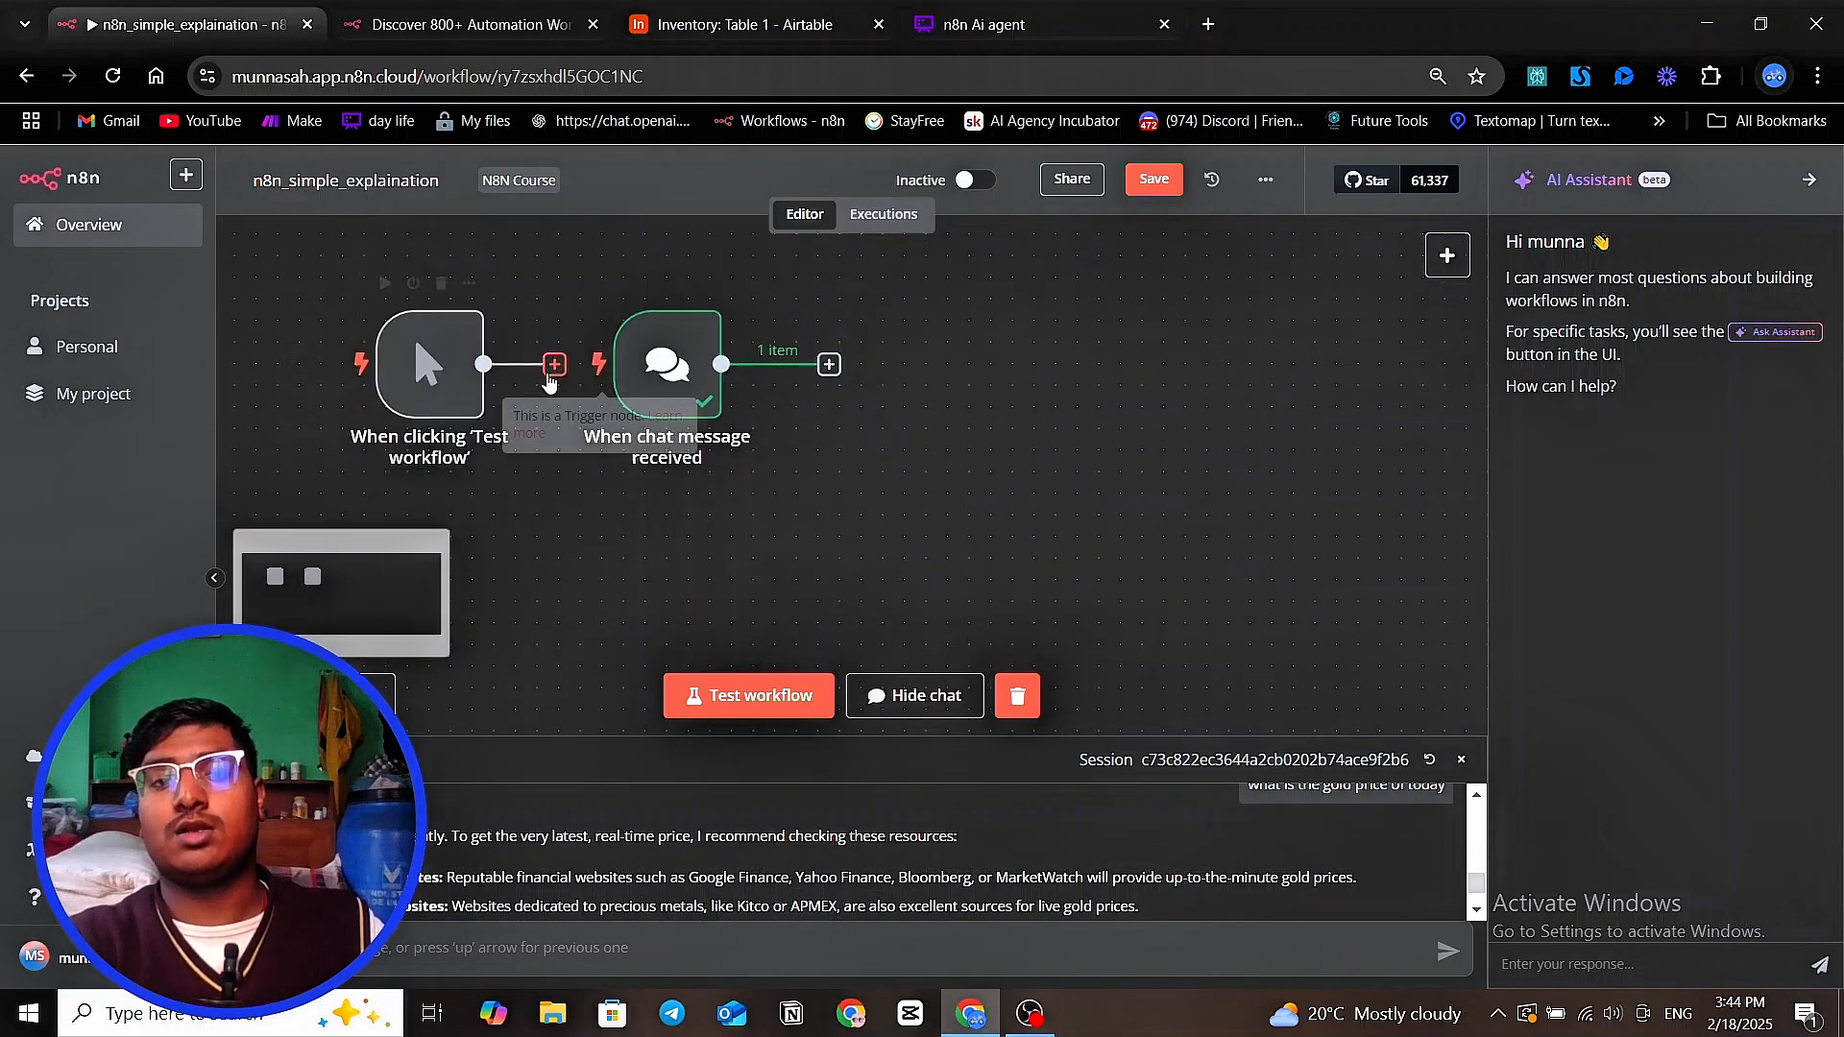
left_click(828, 366)
left_click(1267, 401)
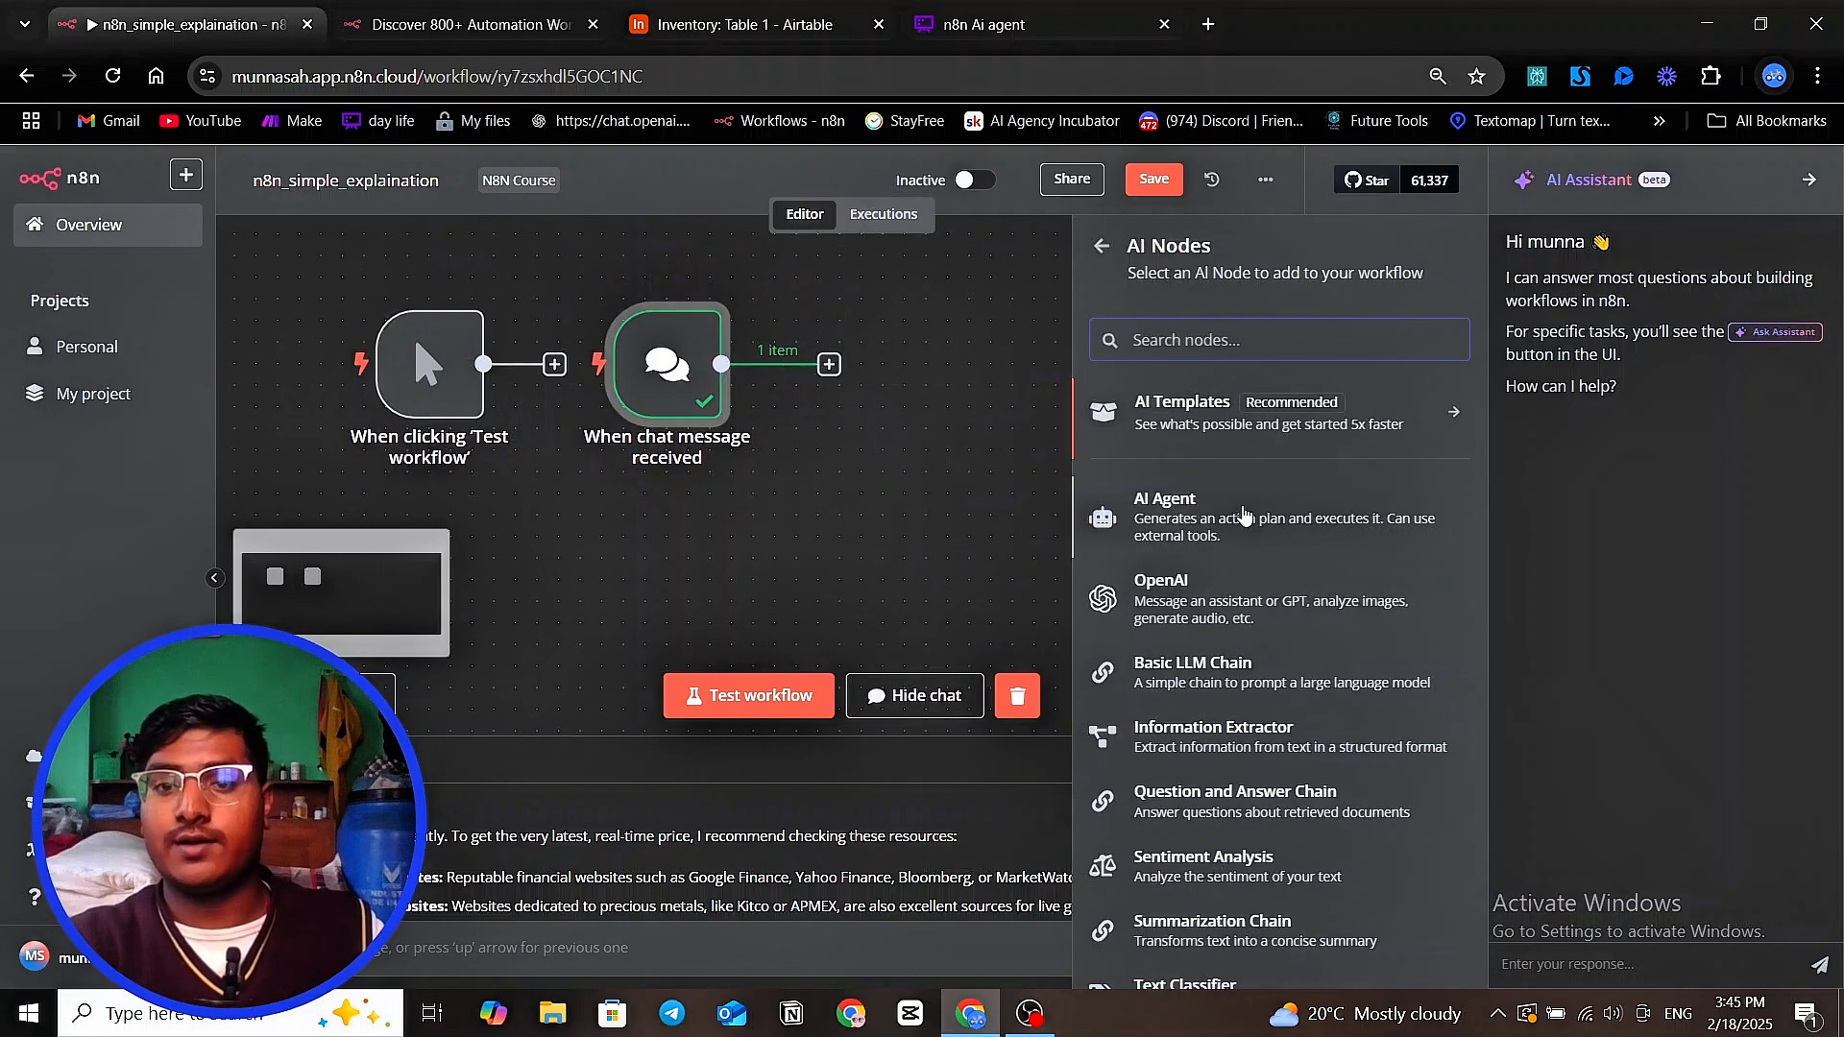
left_click(1210, 498)
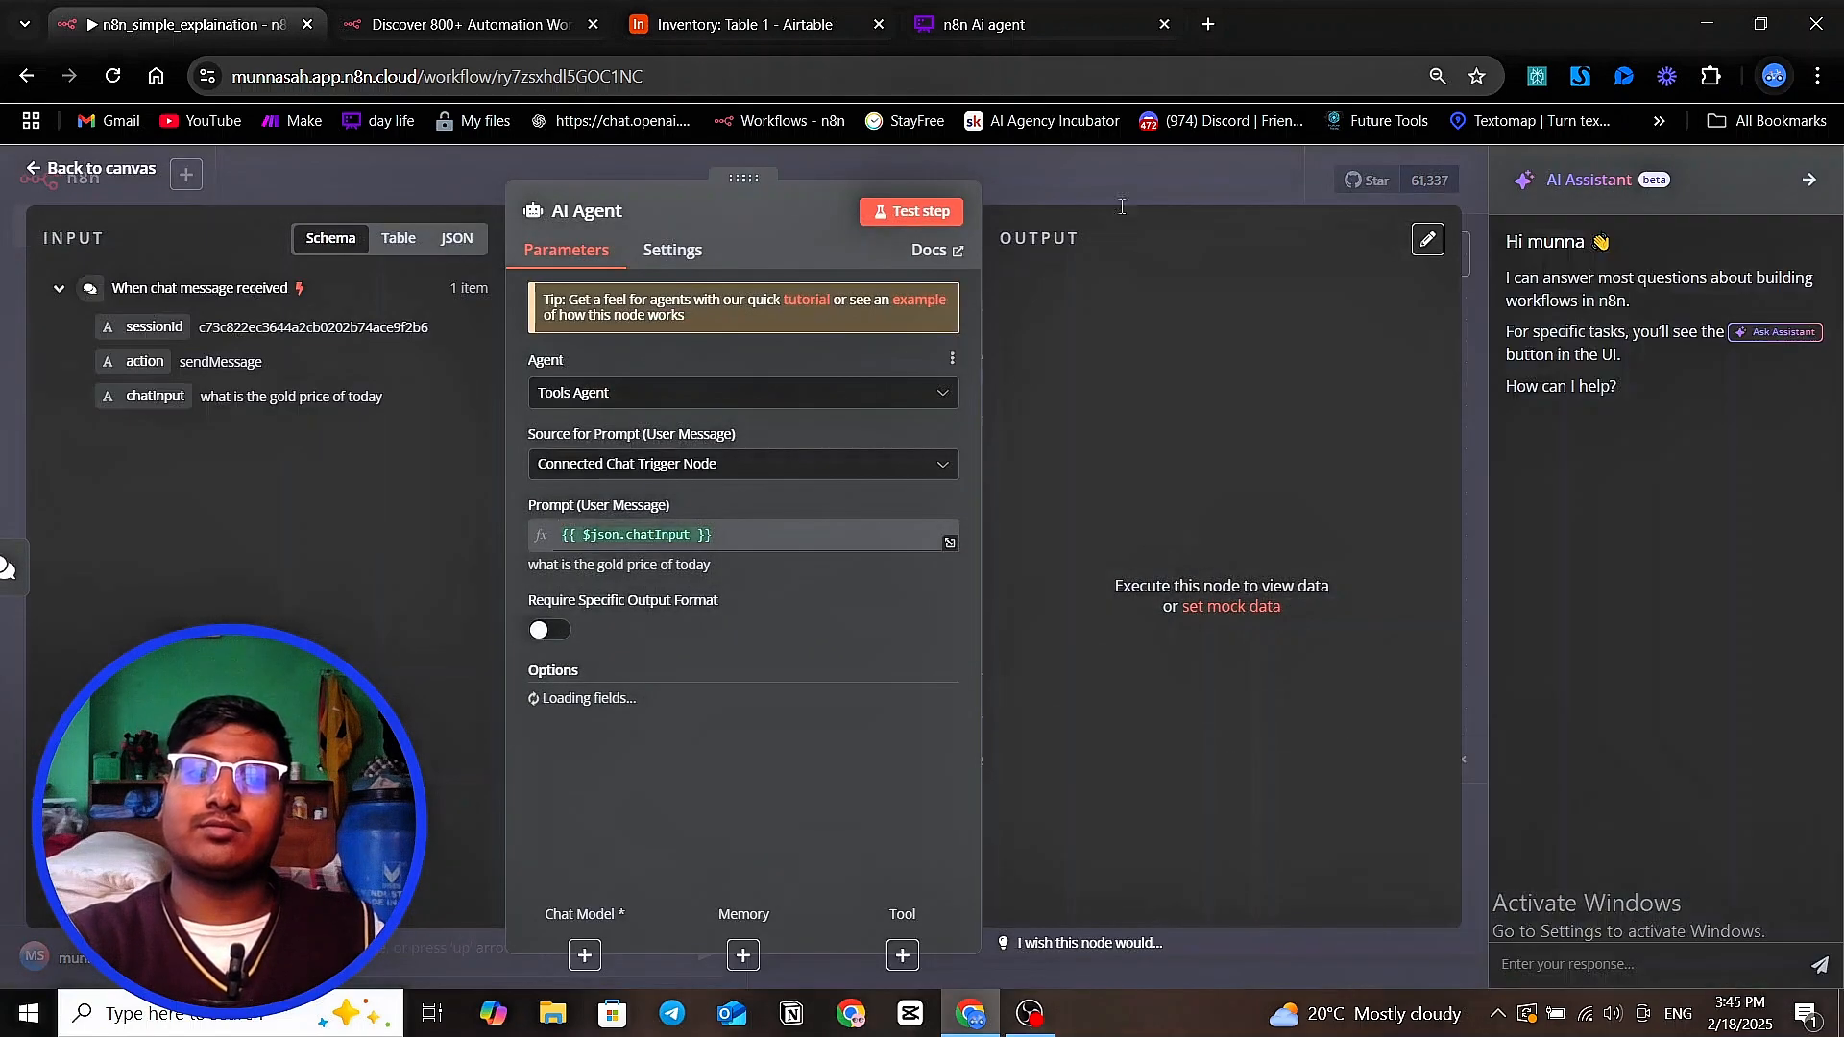
left_click(1167, 171)
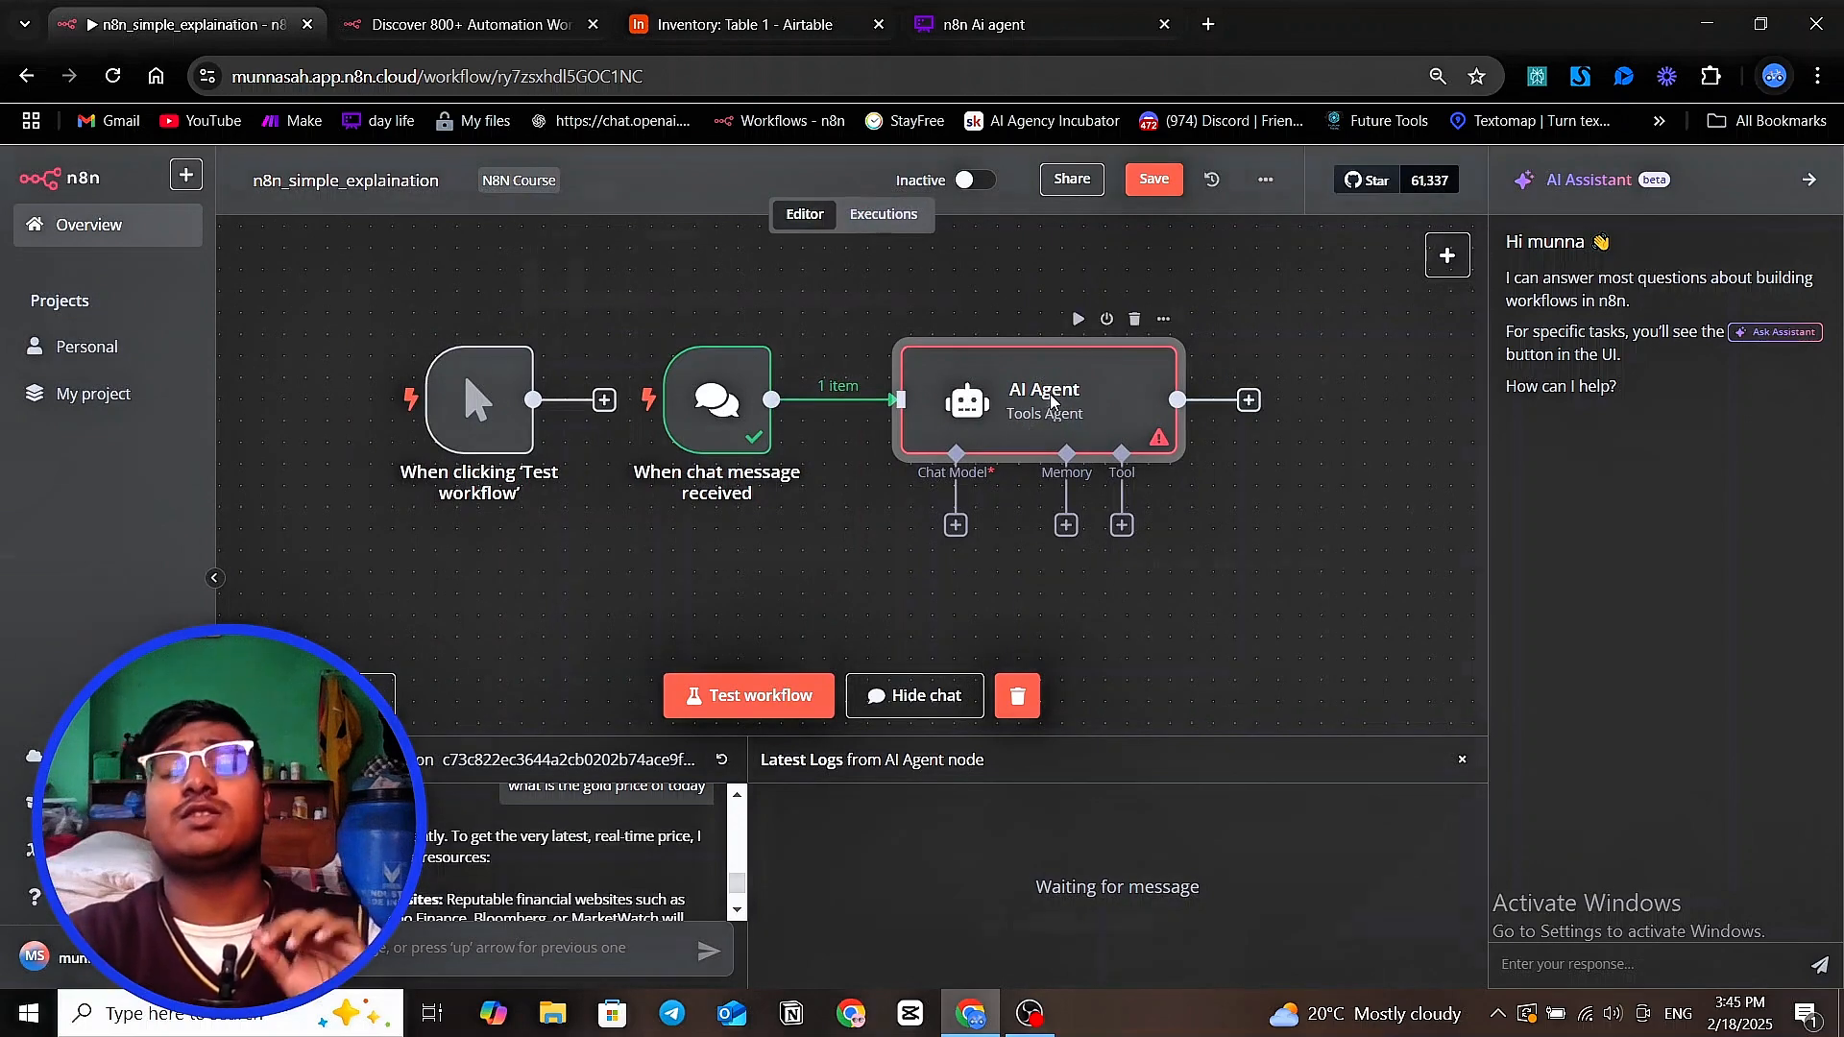
double_click(1050, 403)
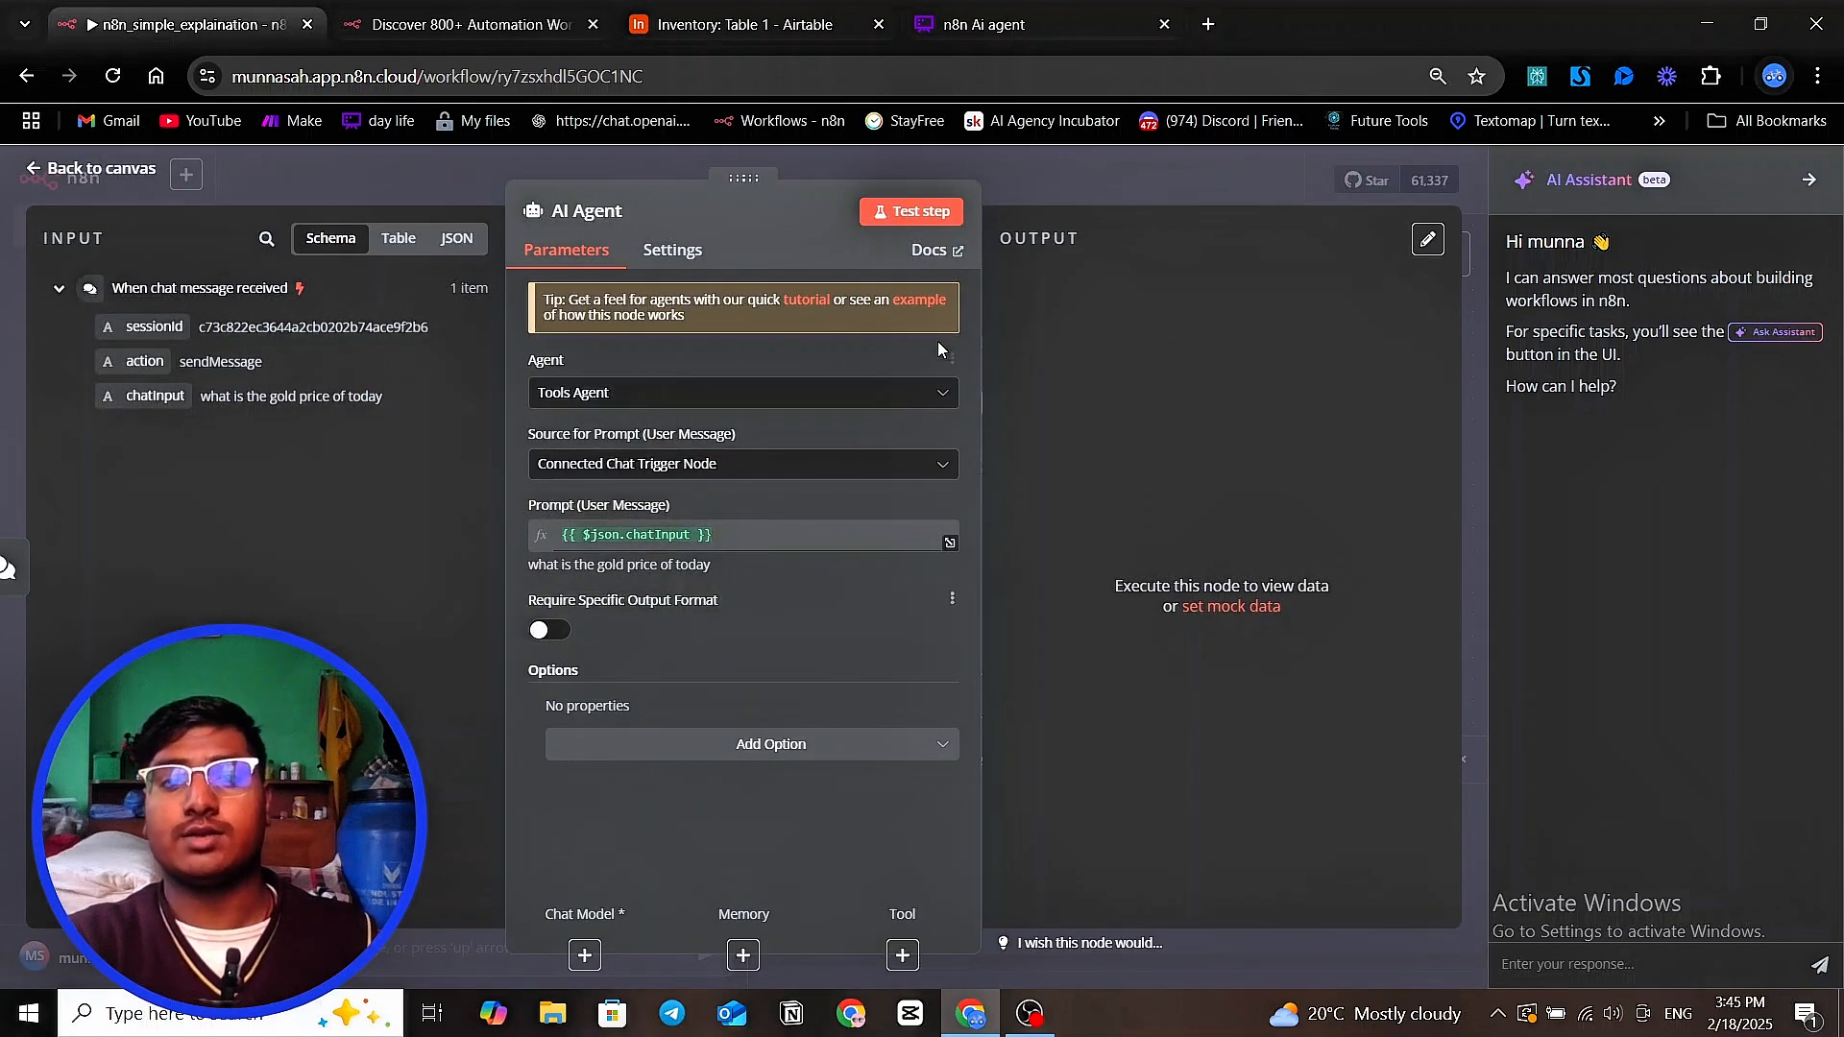
left_click(1096, 184)
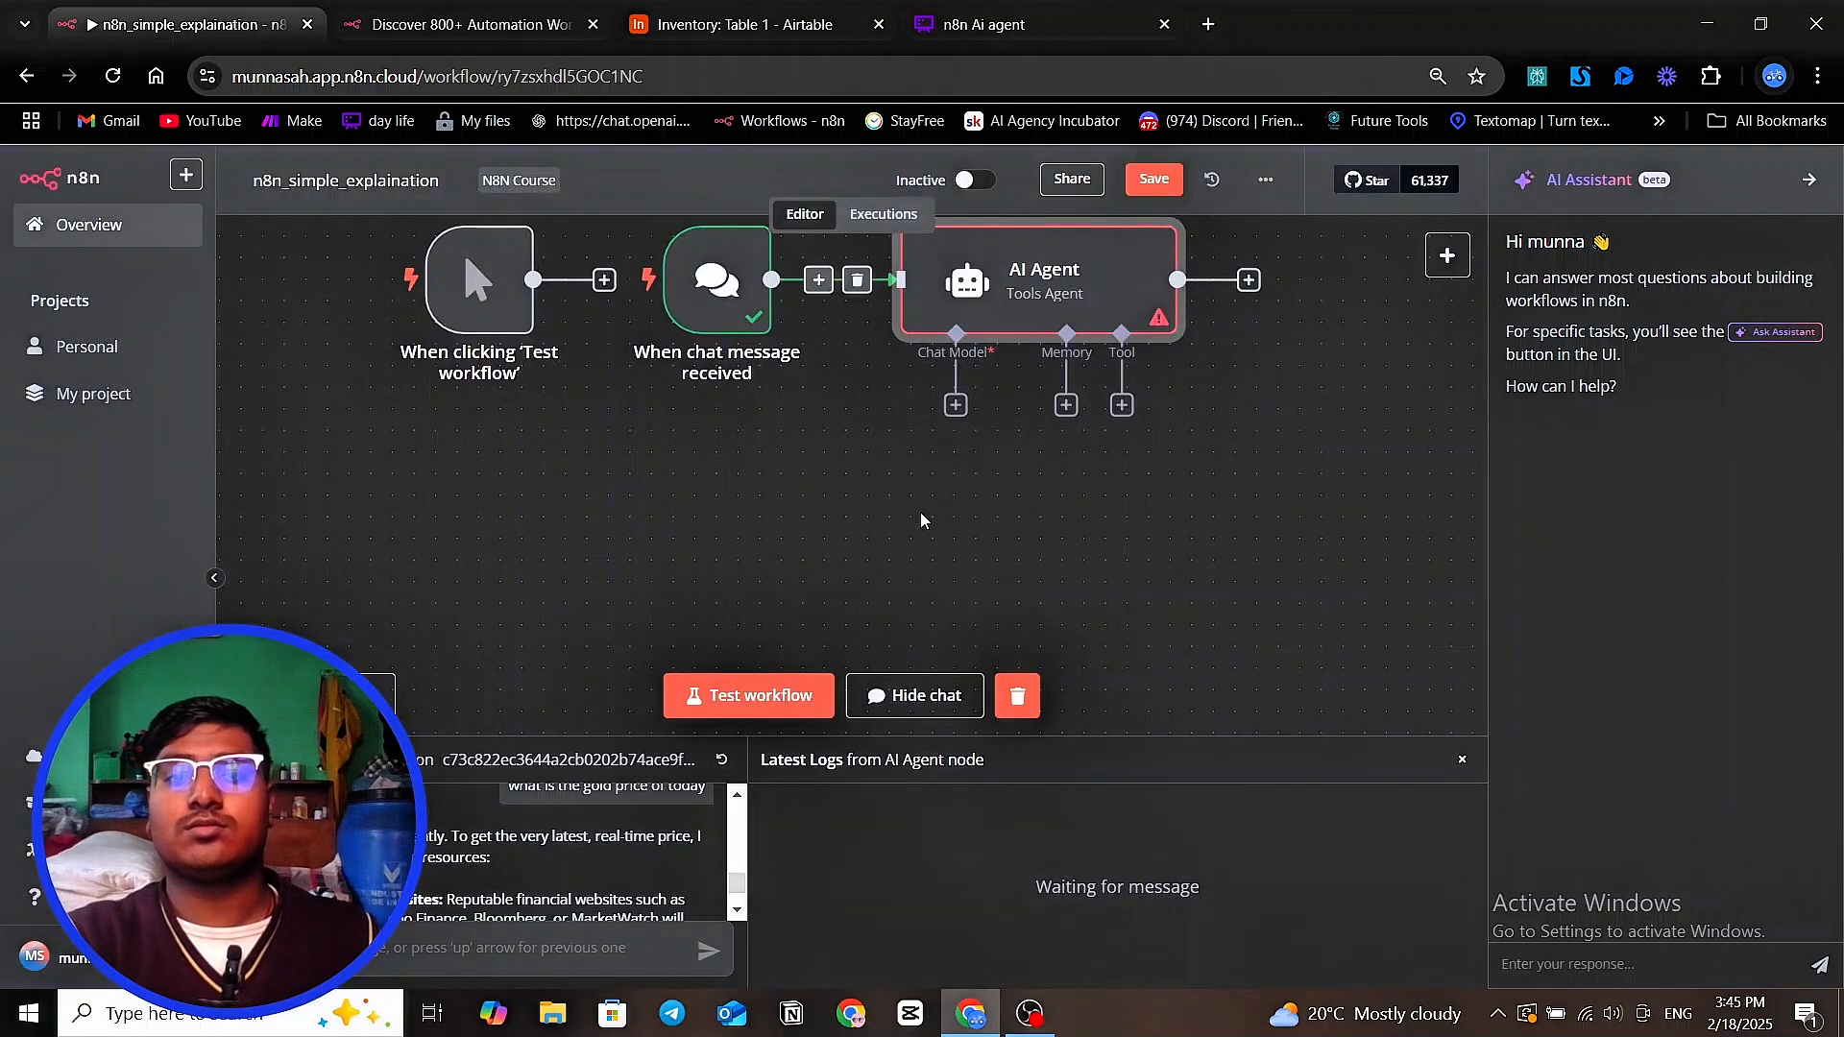
Attach a Google Gemini Chat Model to the AI Agent node as its chat model
left_click_drag(943, 392, 994, 375)
left_click_drag(843, 523, 862, 468)
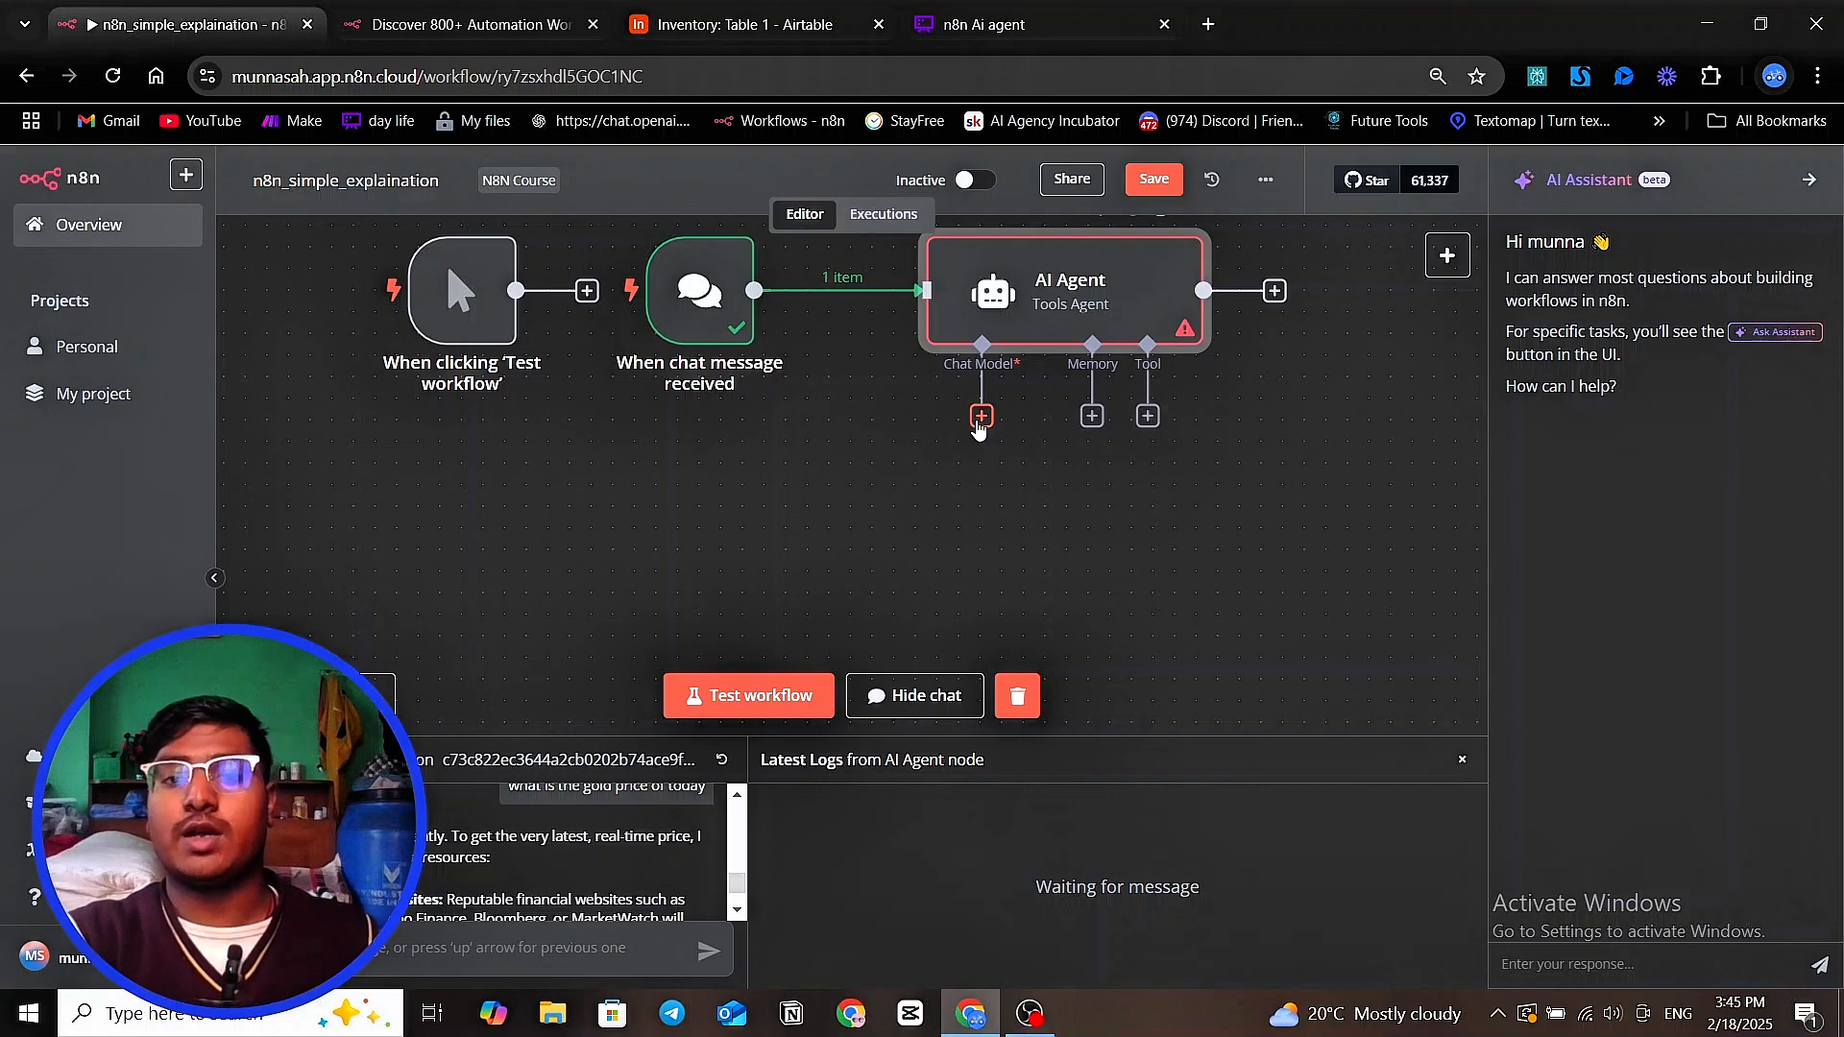
left_click(980, 419)
scroll(1201, 572, "down", 2)
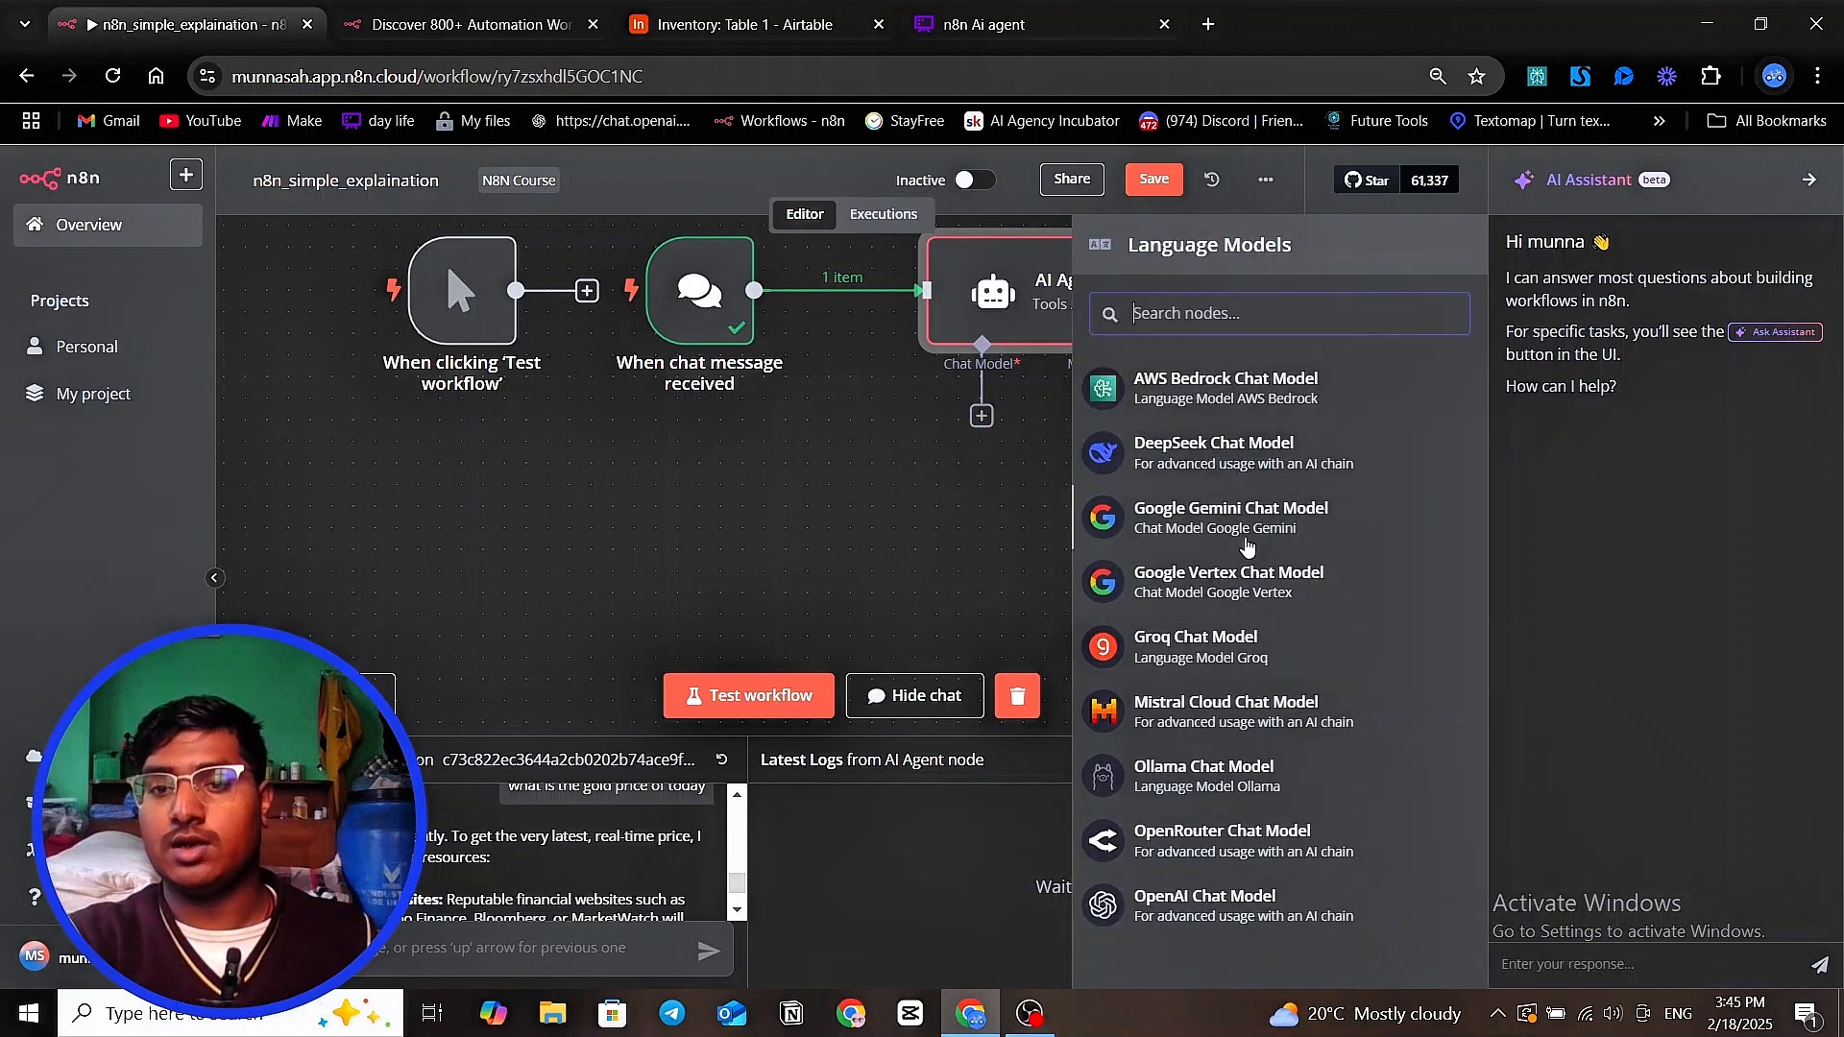
left_click(1251, 531)
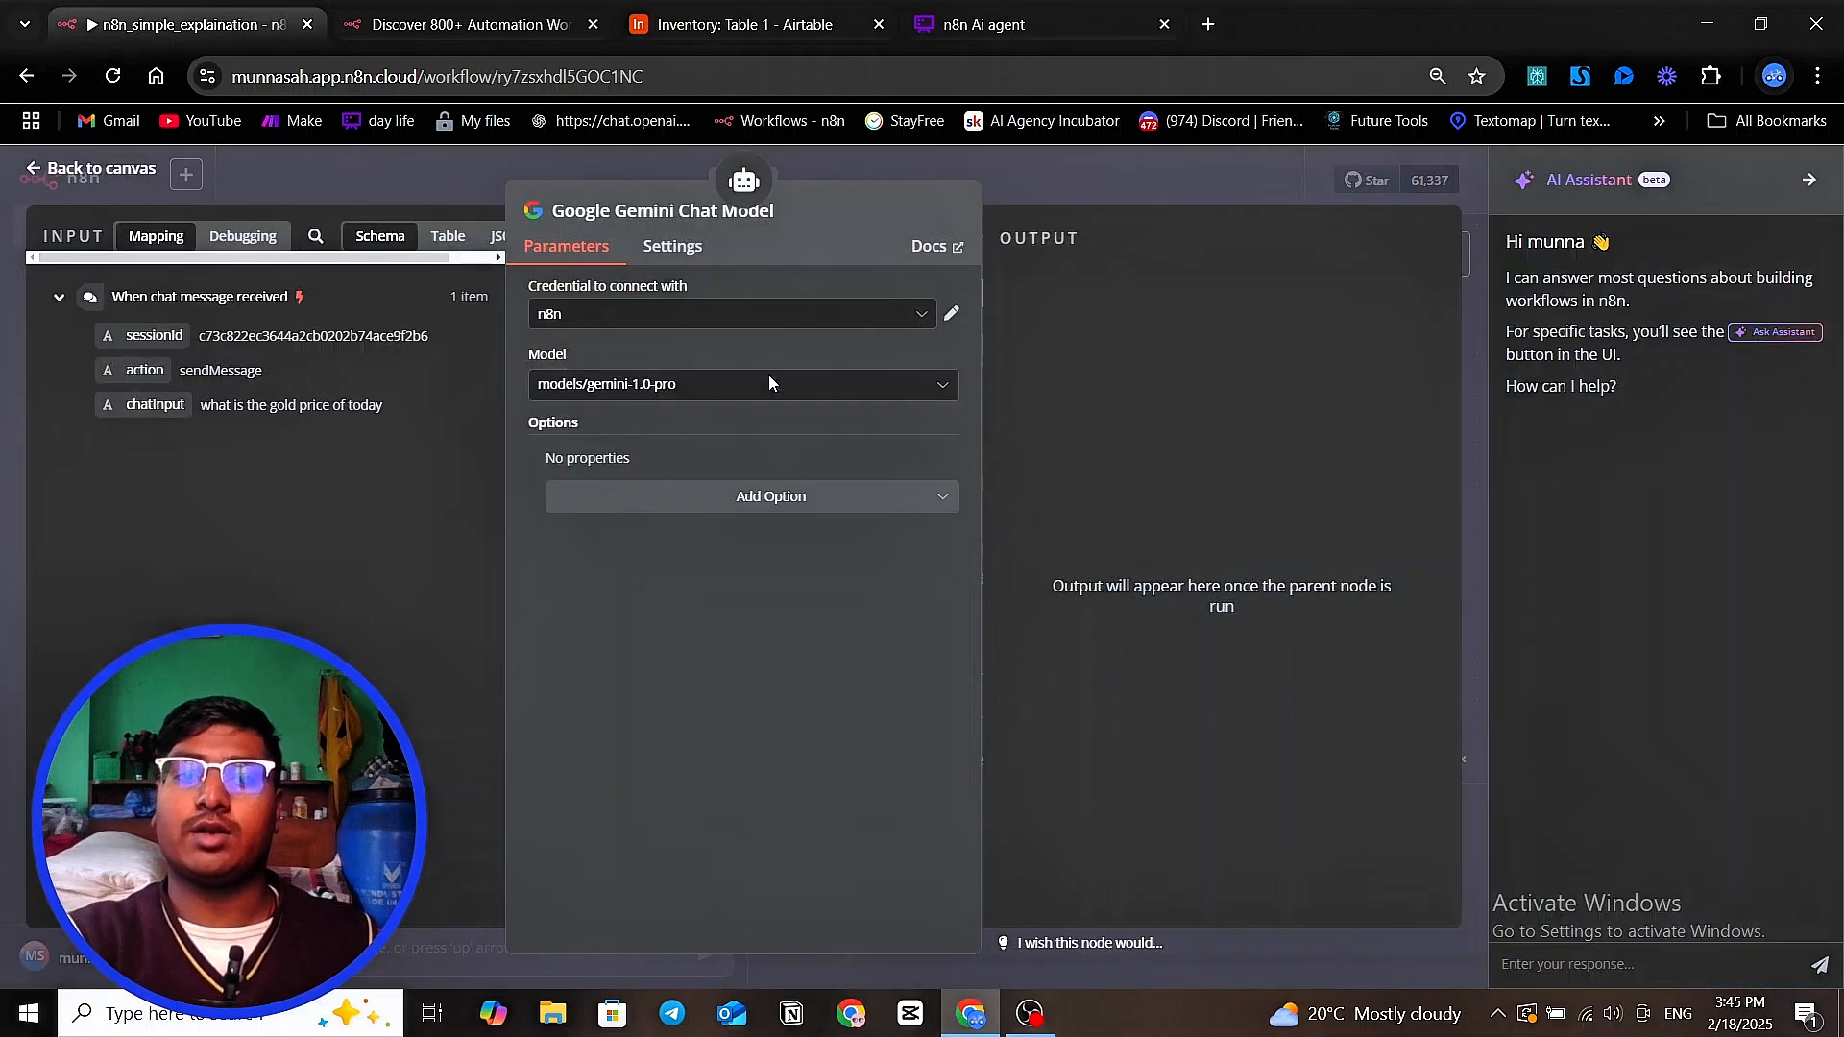
Set the Gemini node's model to models/gemini-2.0-flash-exp and return to the canvas
left_click(767, 384)
scroll(773, 538, "down", 15)
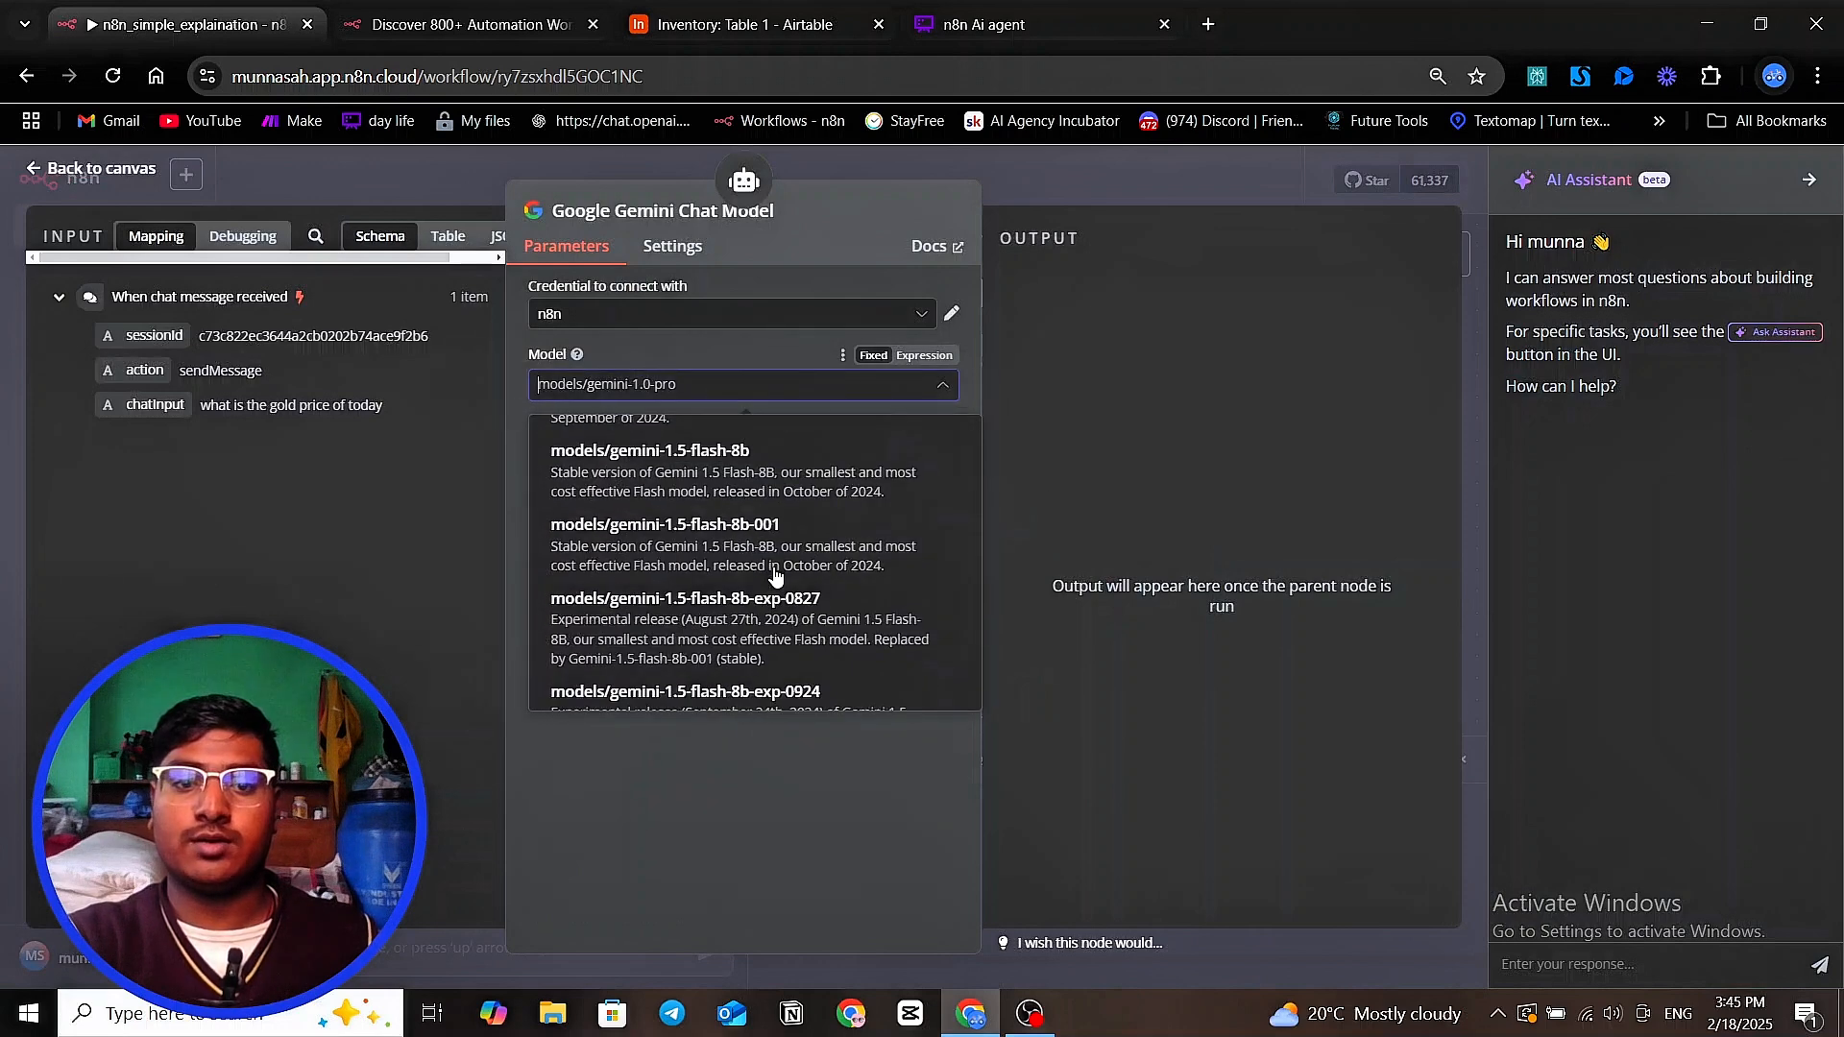
scroll(774, 571, "down", 10)
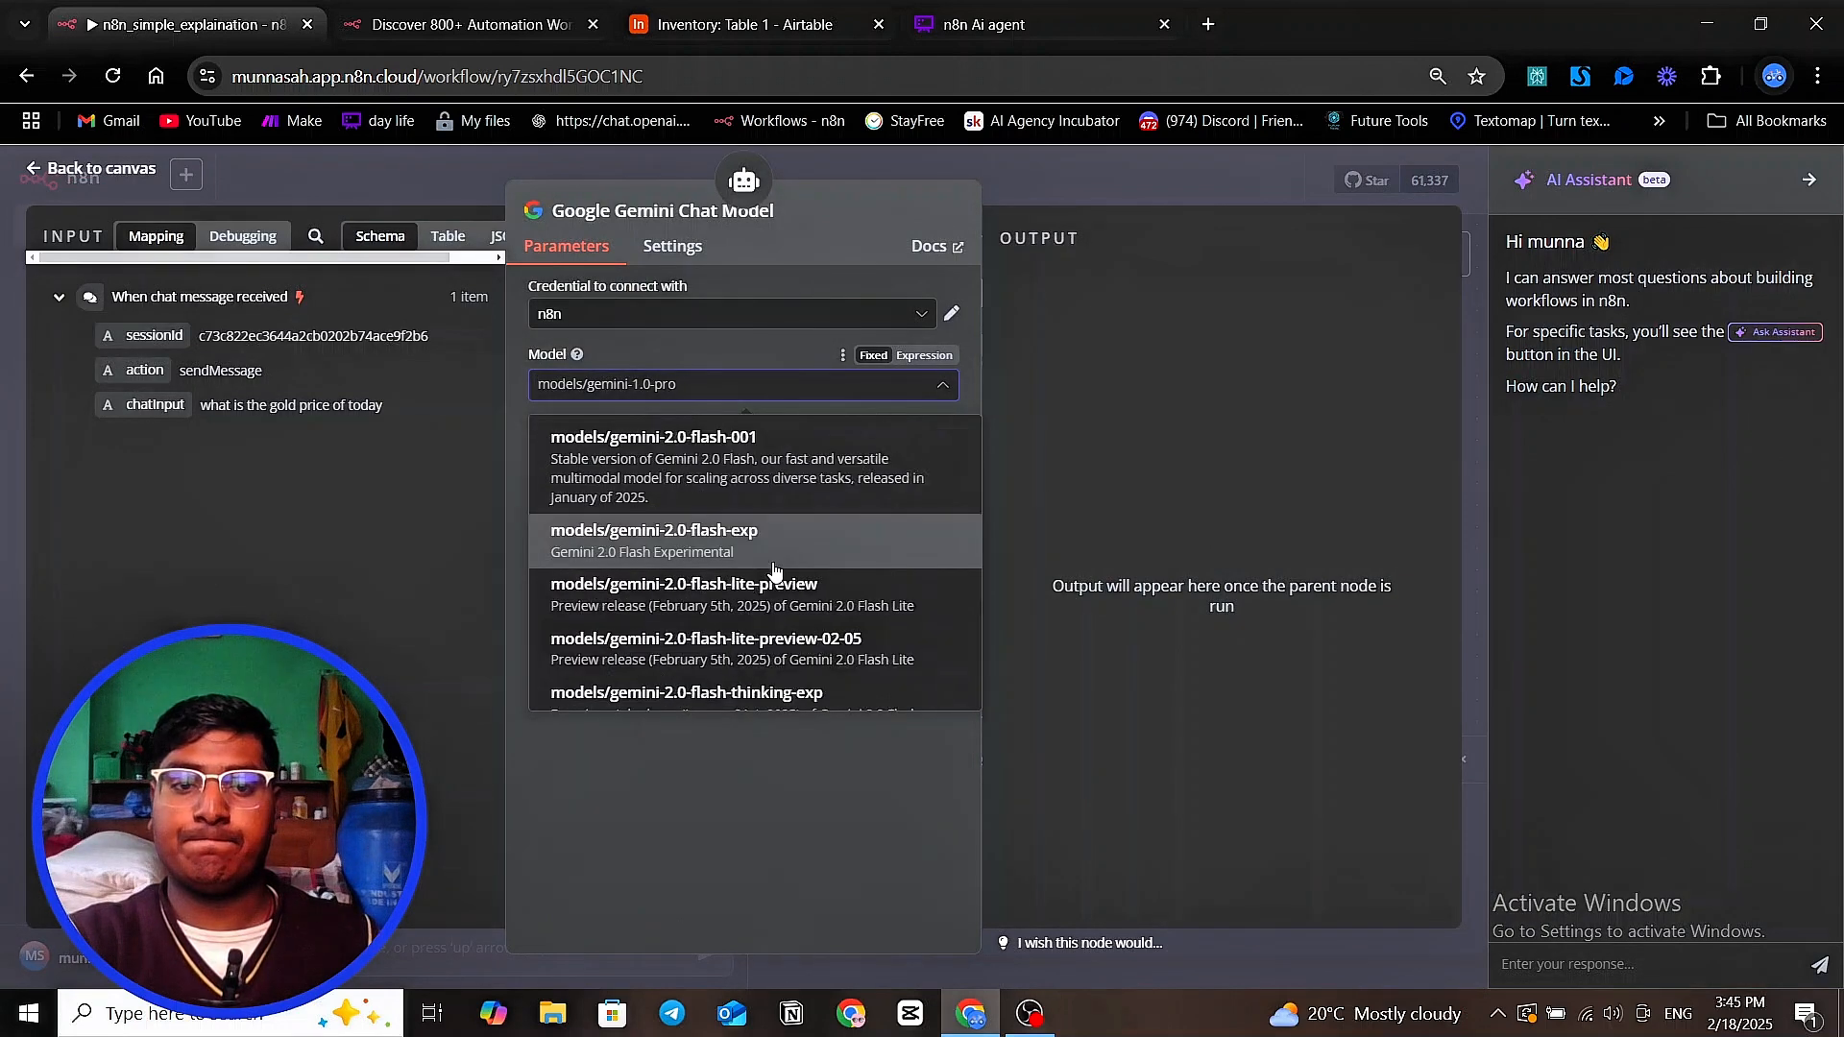
left_click(773, 552)
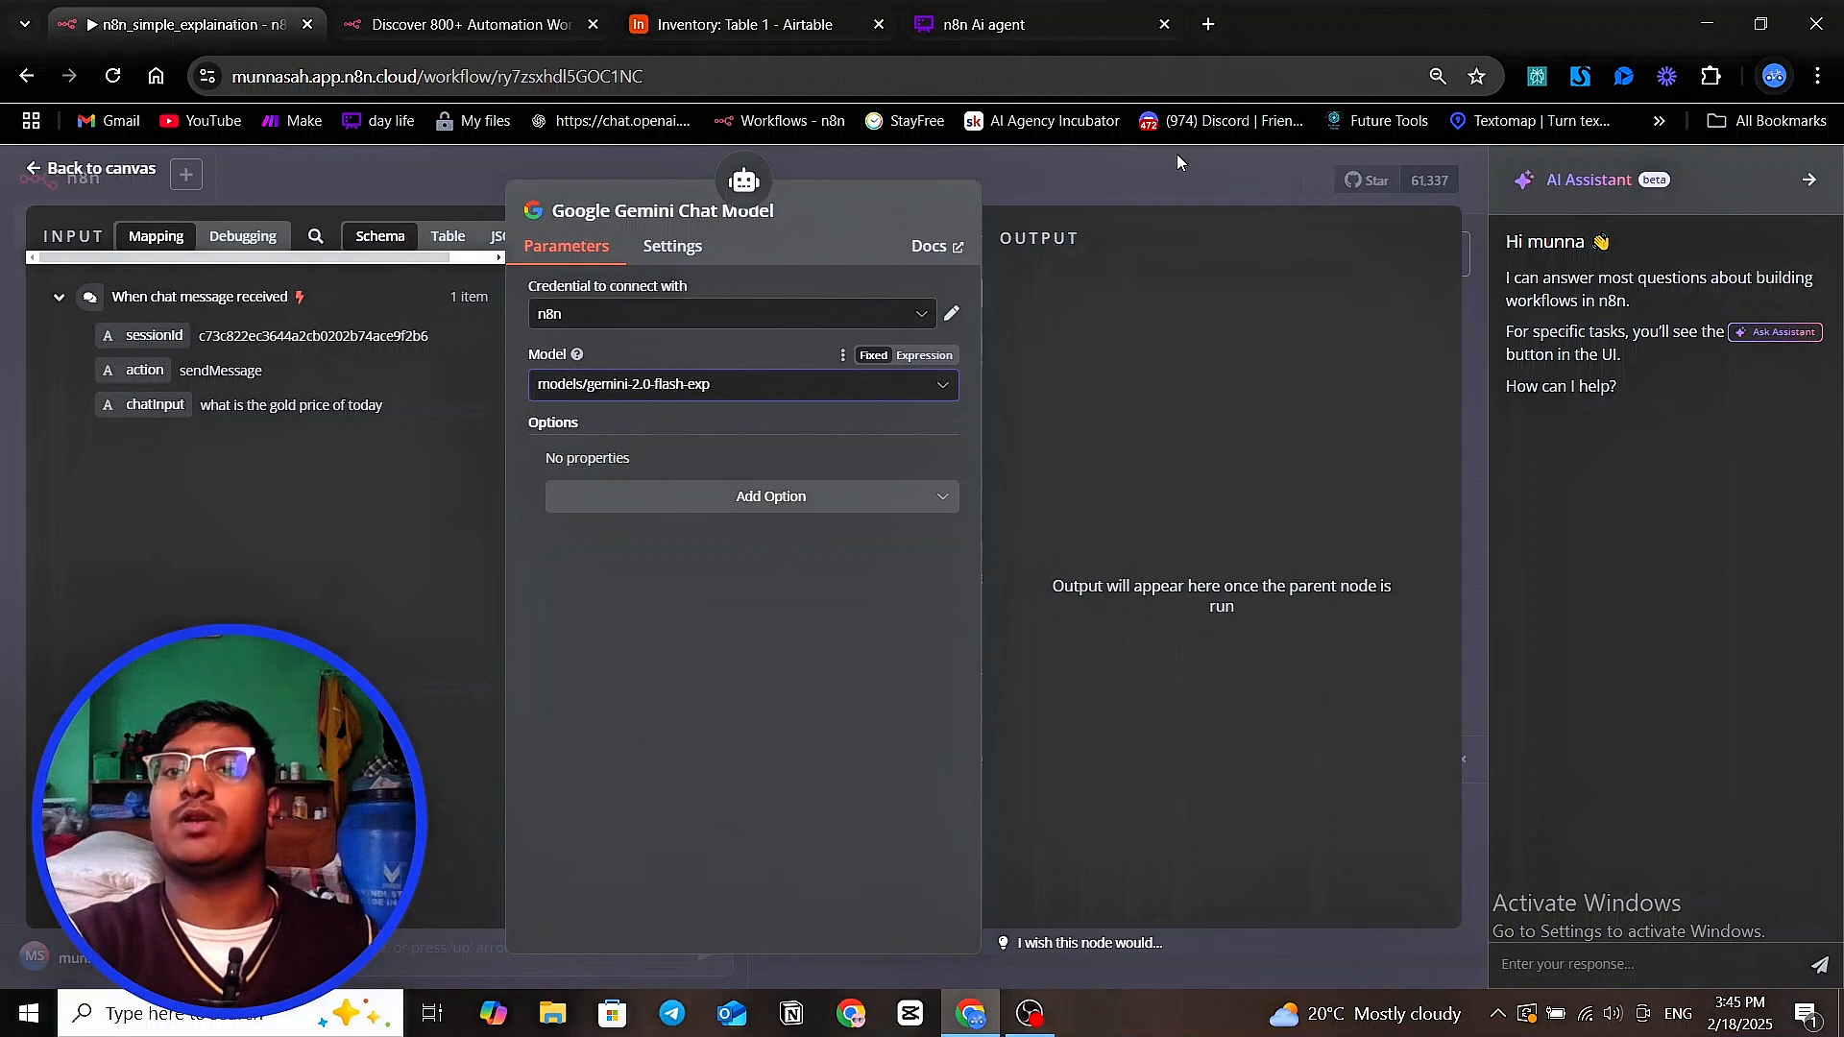
left_click(1169, 182)
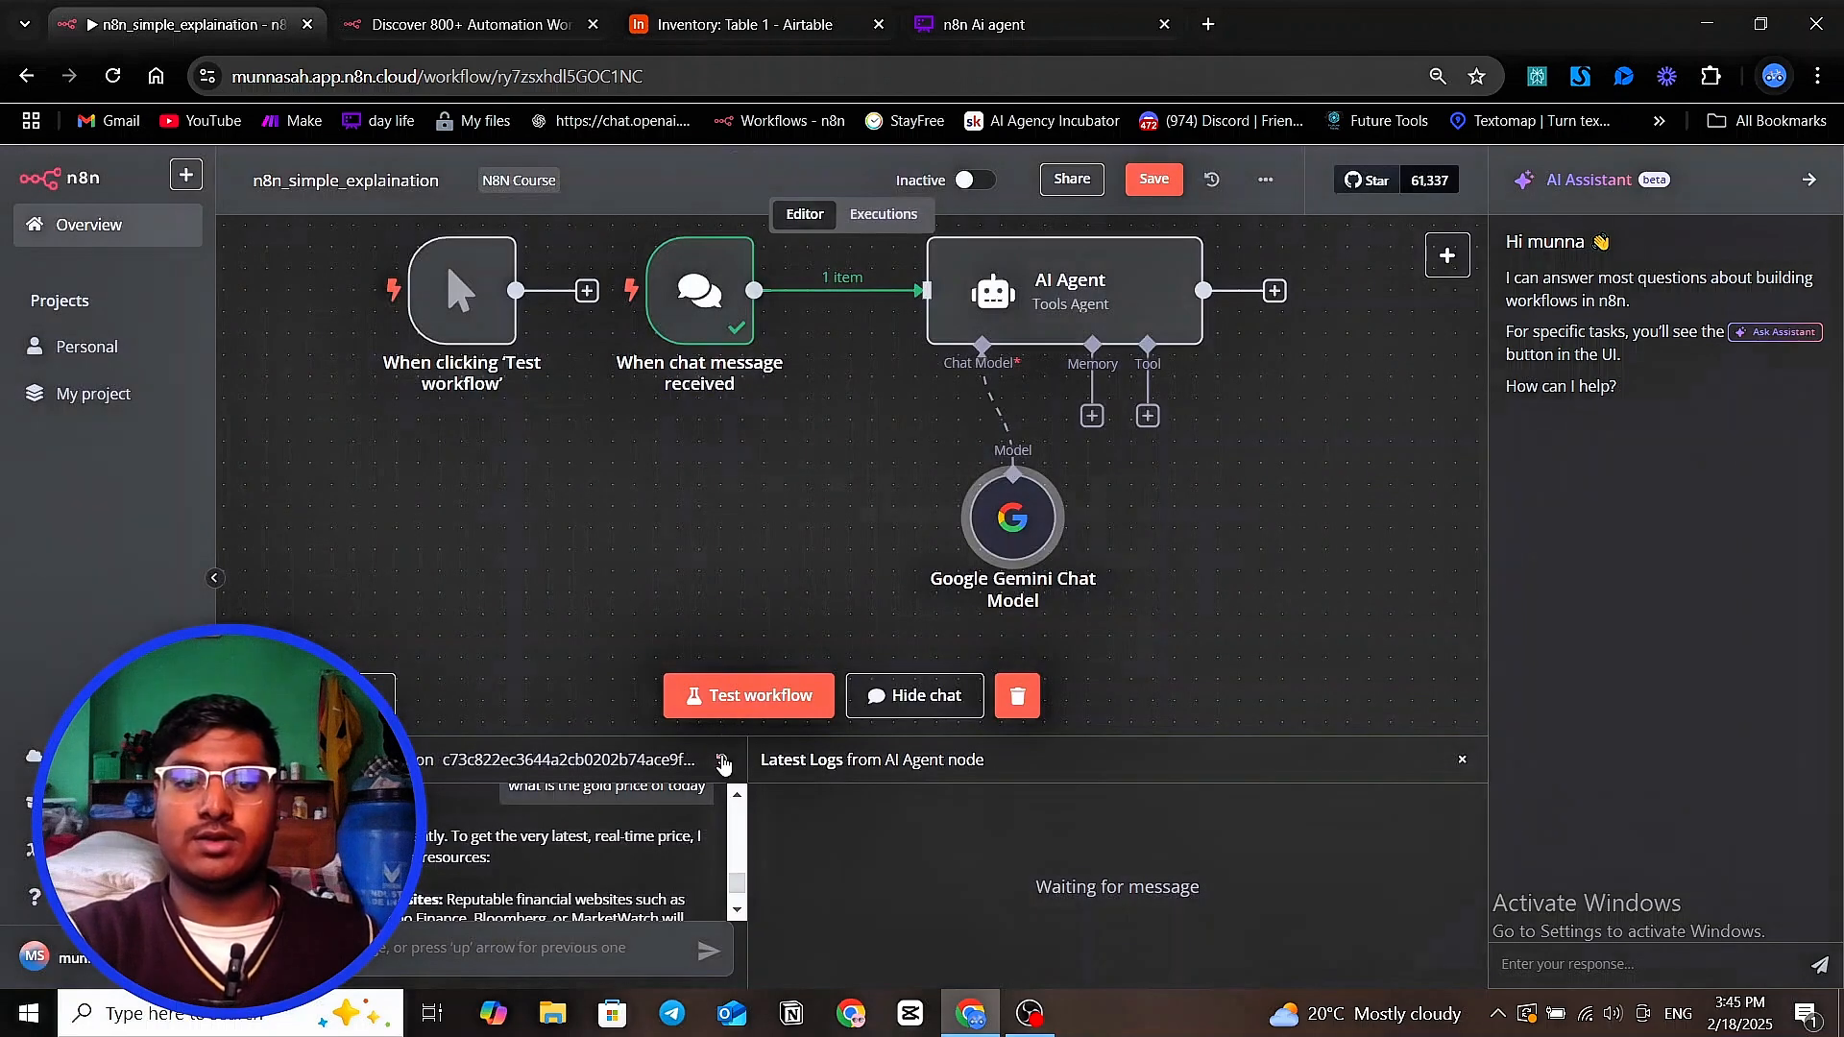
Reset the chat session and move the Google Gemini Chat Model node further left, below the chat trigger's connection to the AI Agent
left_click(721, 760)
left_click(1101, 622)
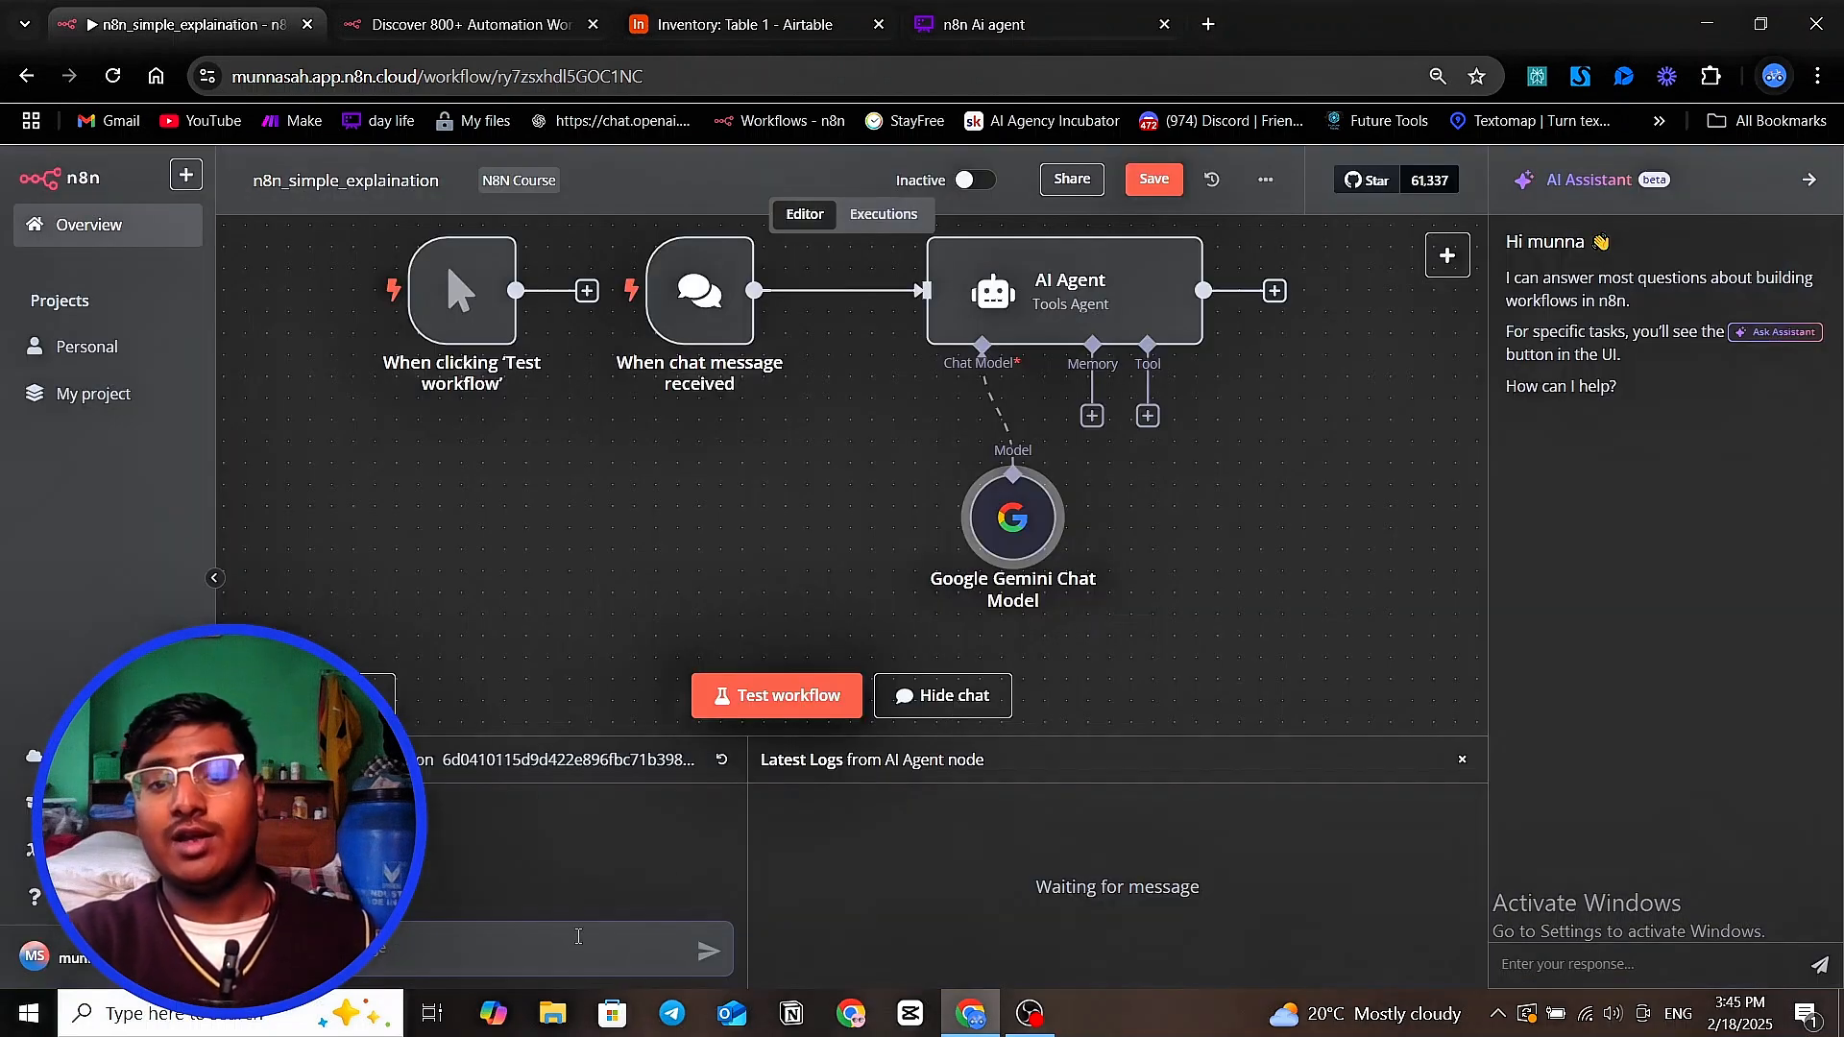
left_click_drag(997, 576, 824, 554)
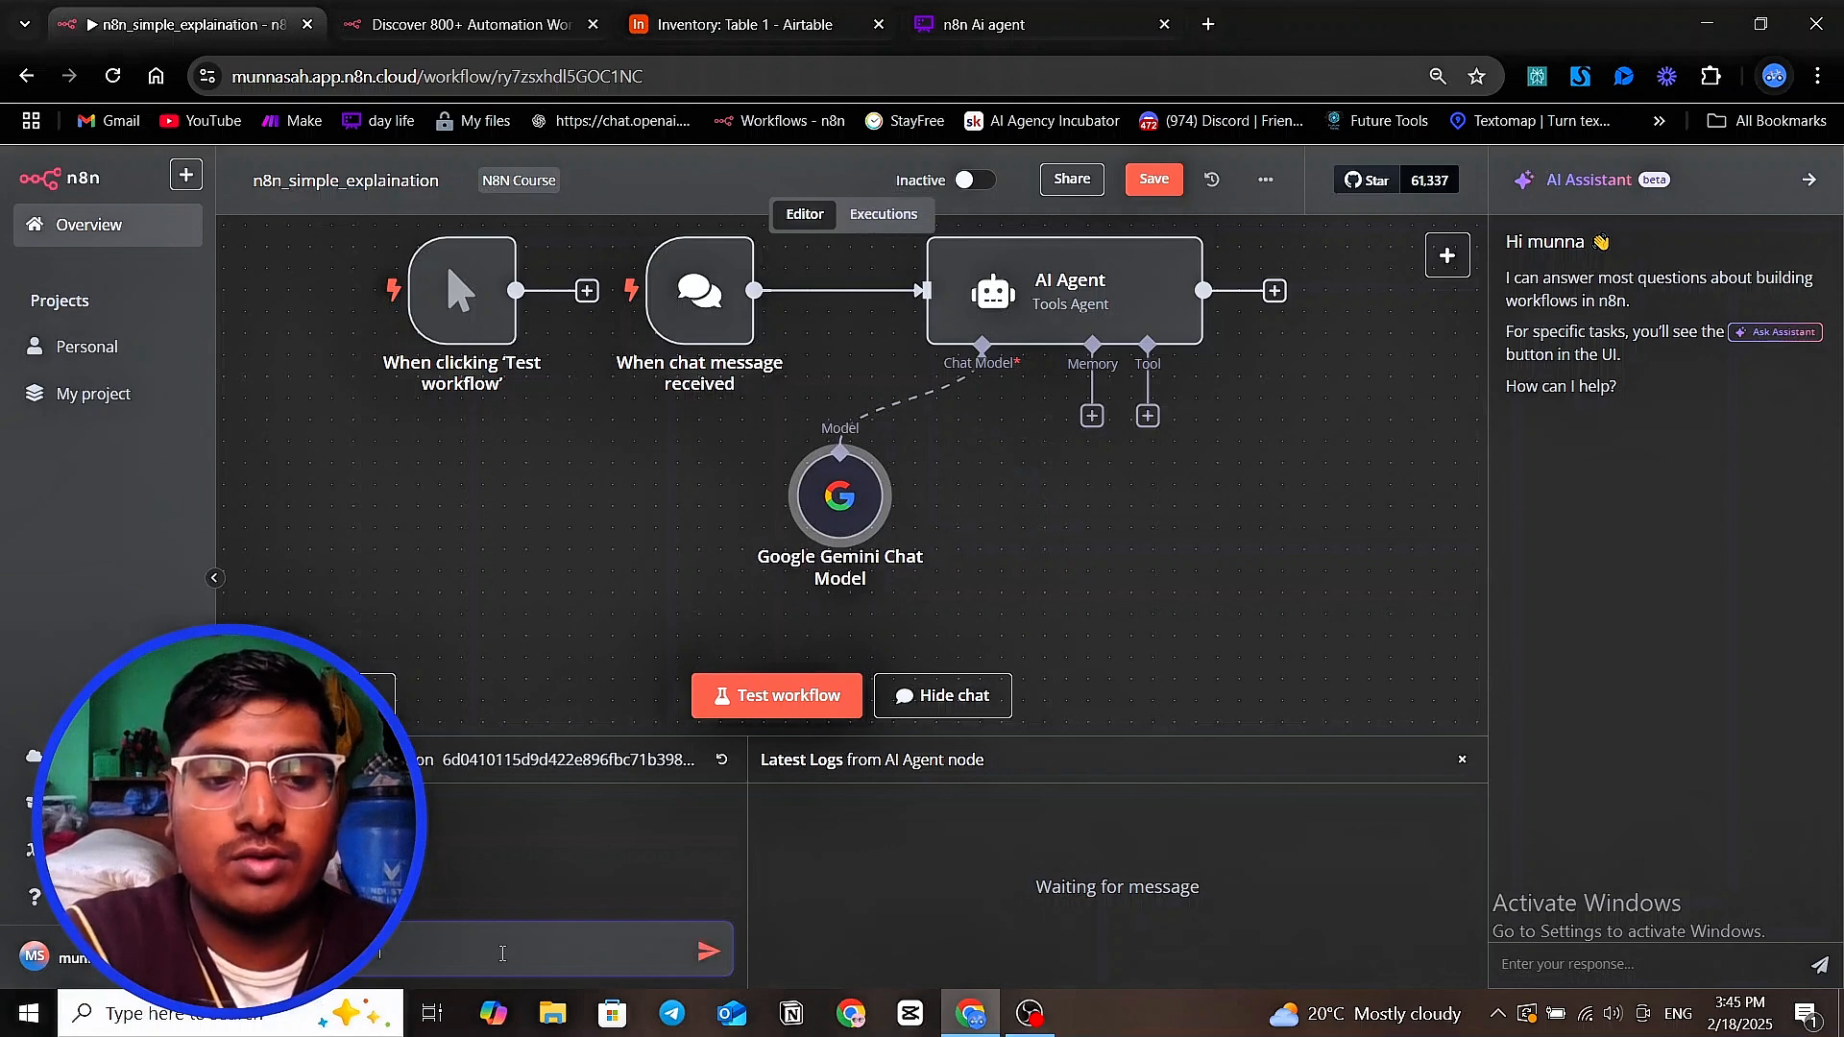
Send the chat message "tell me about the elon musk" to the AI Agent and enlarge the chat area
type("elon musk")
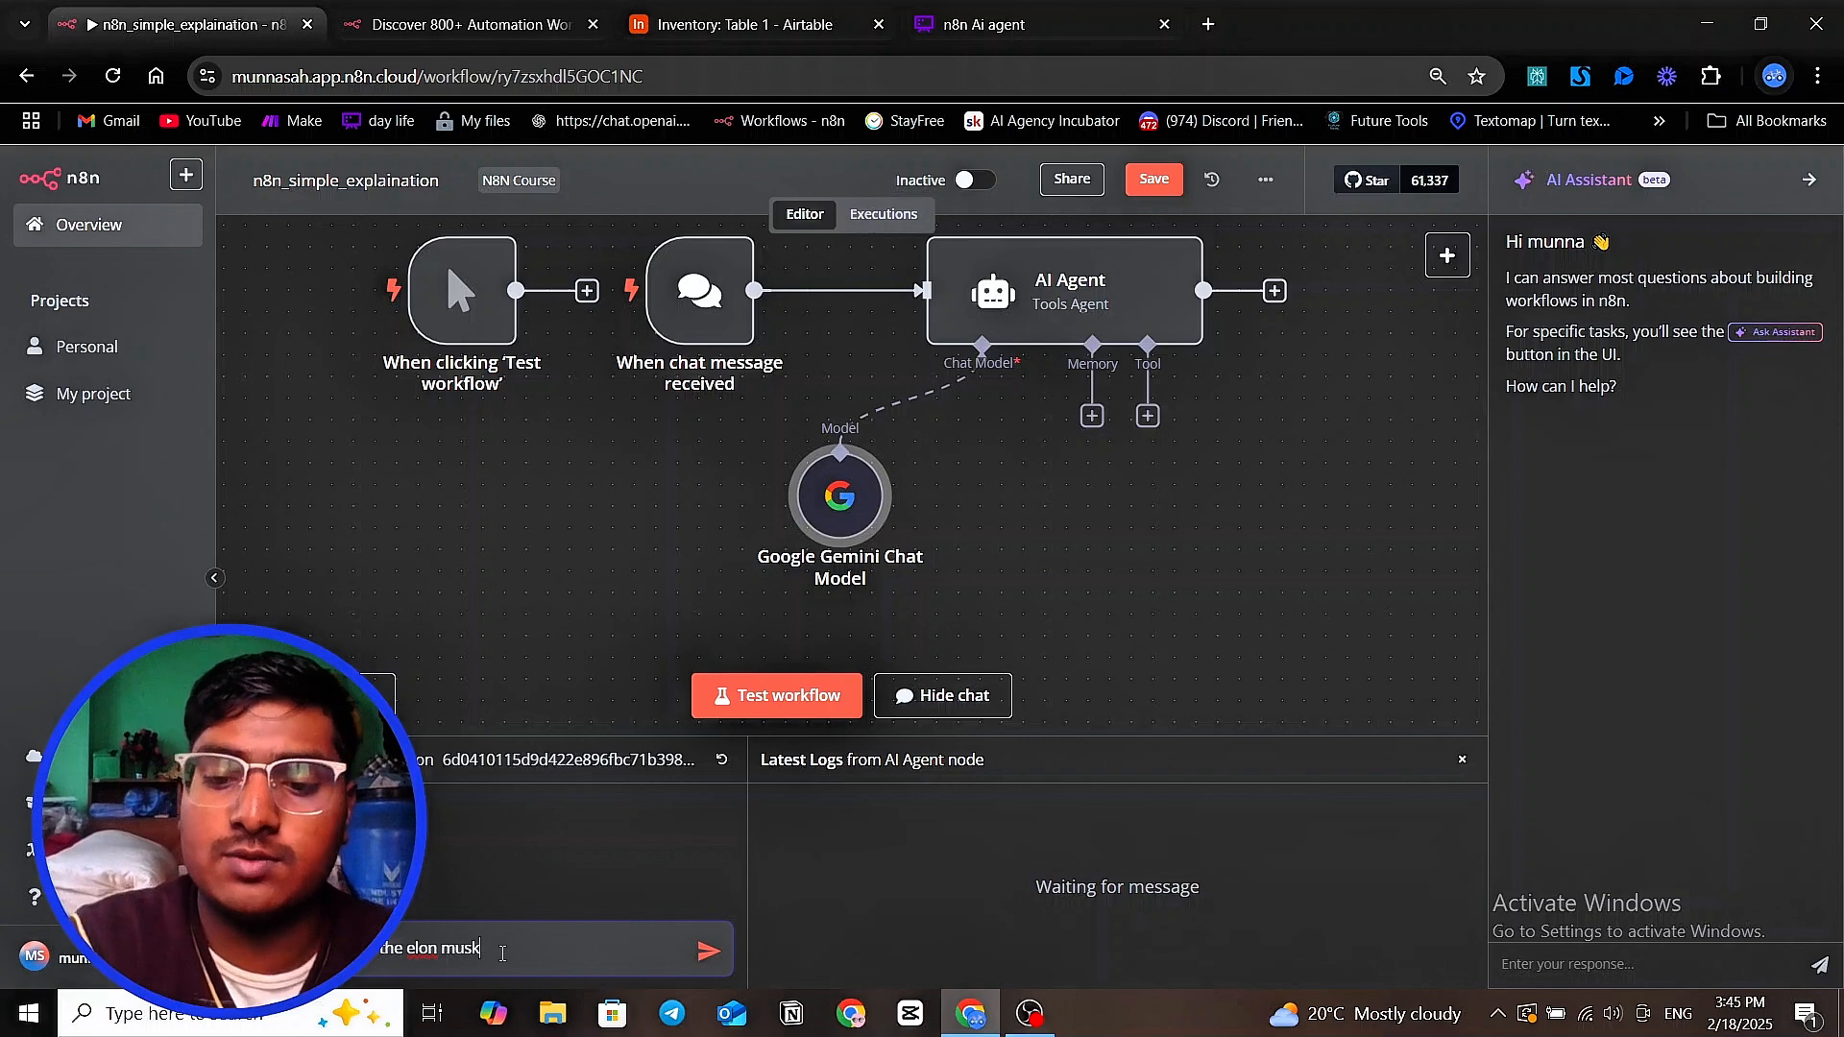
key("Return")
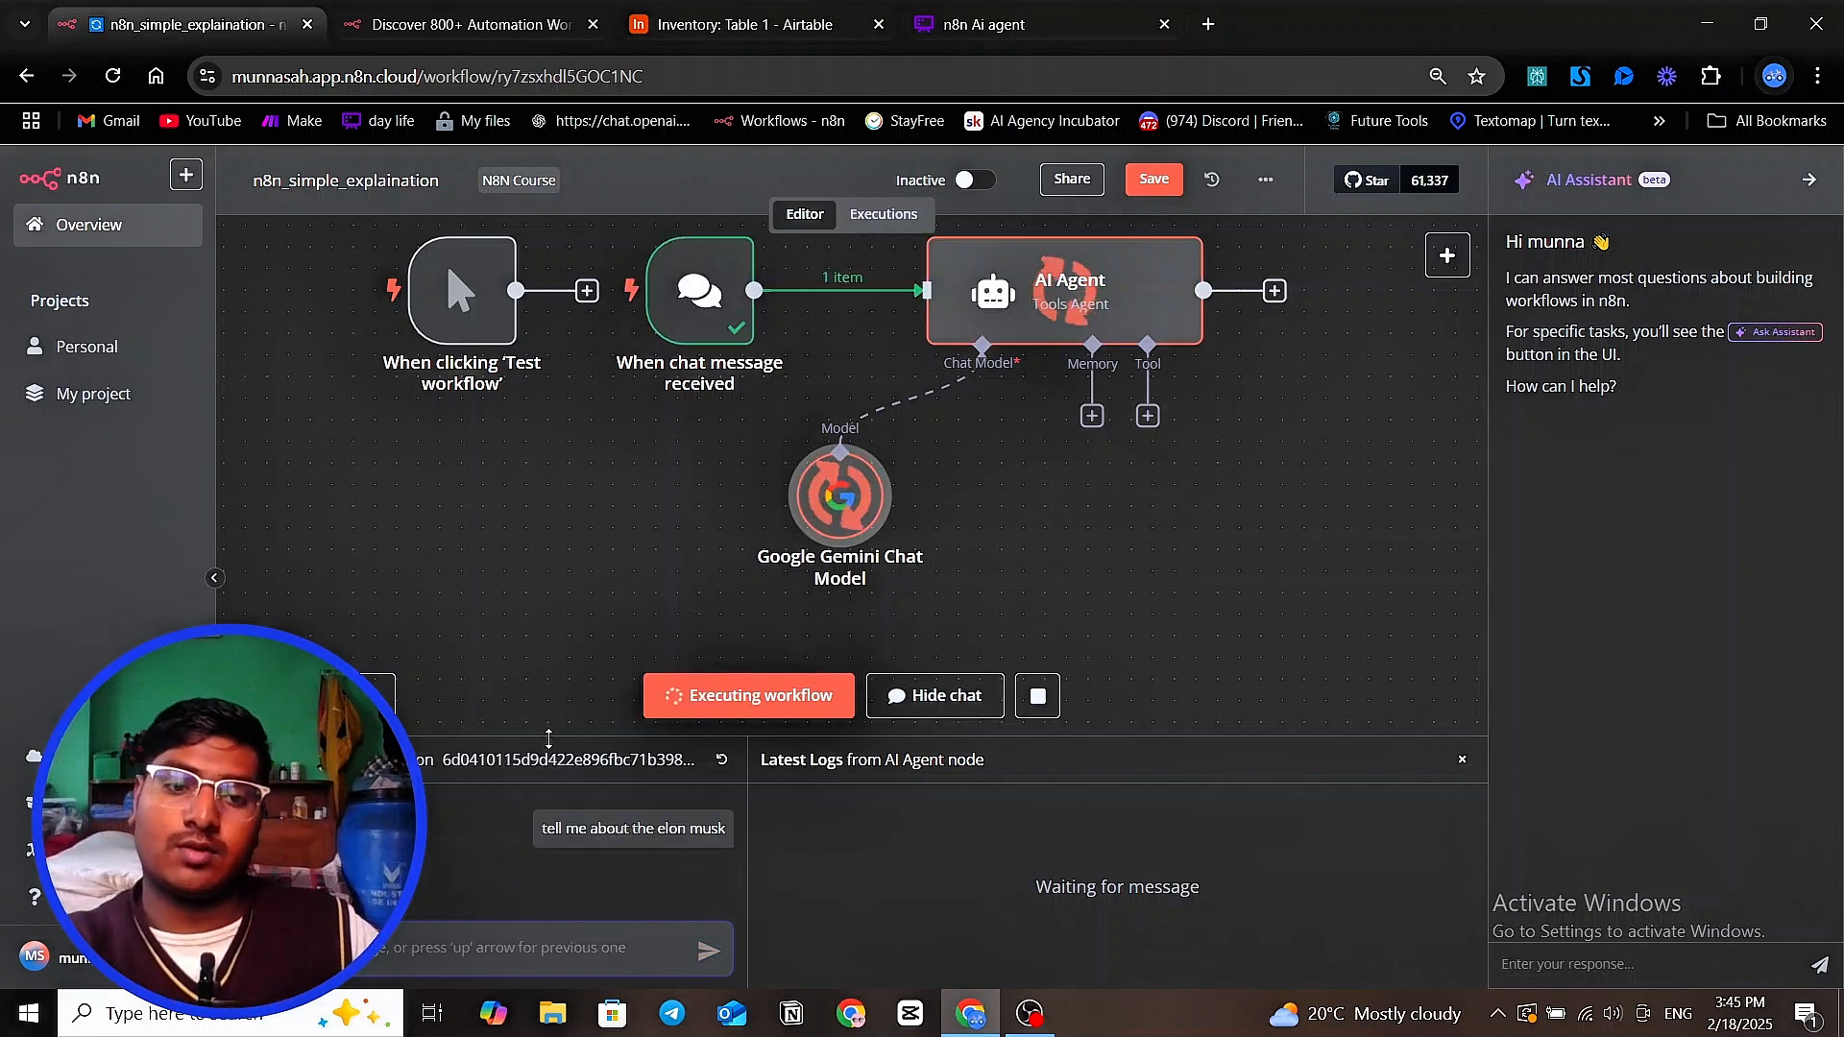
left_click_drag(576, 737, 594, 641)
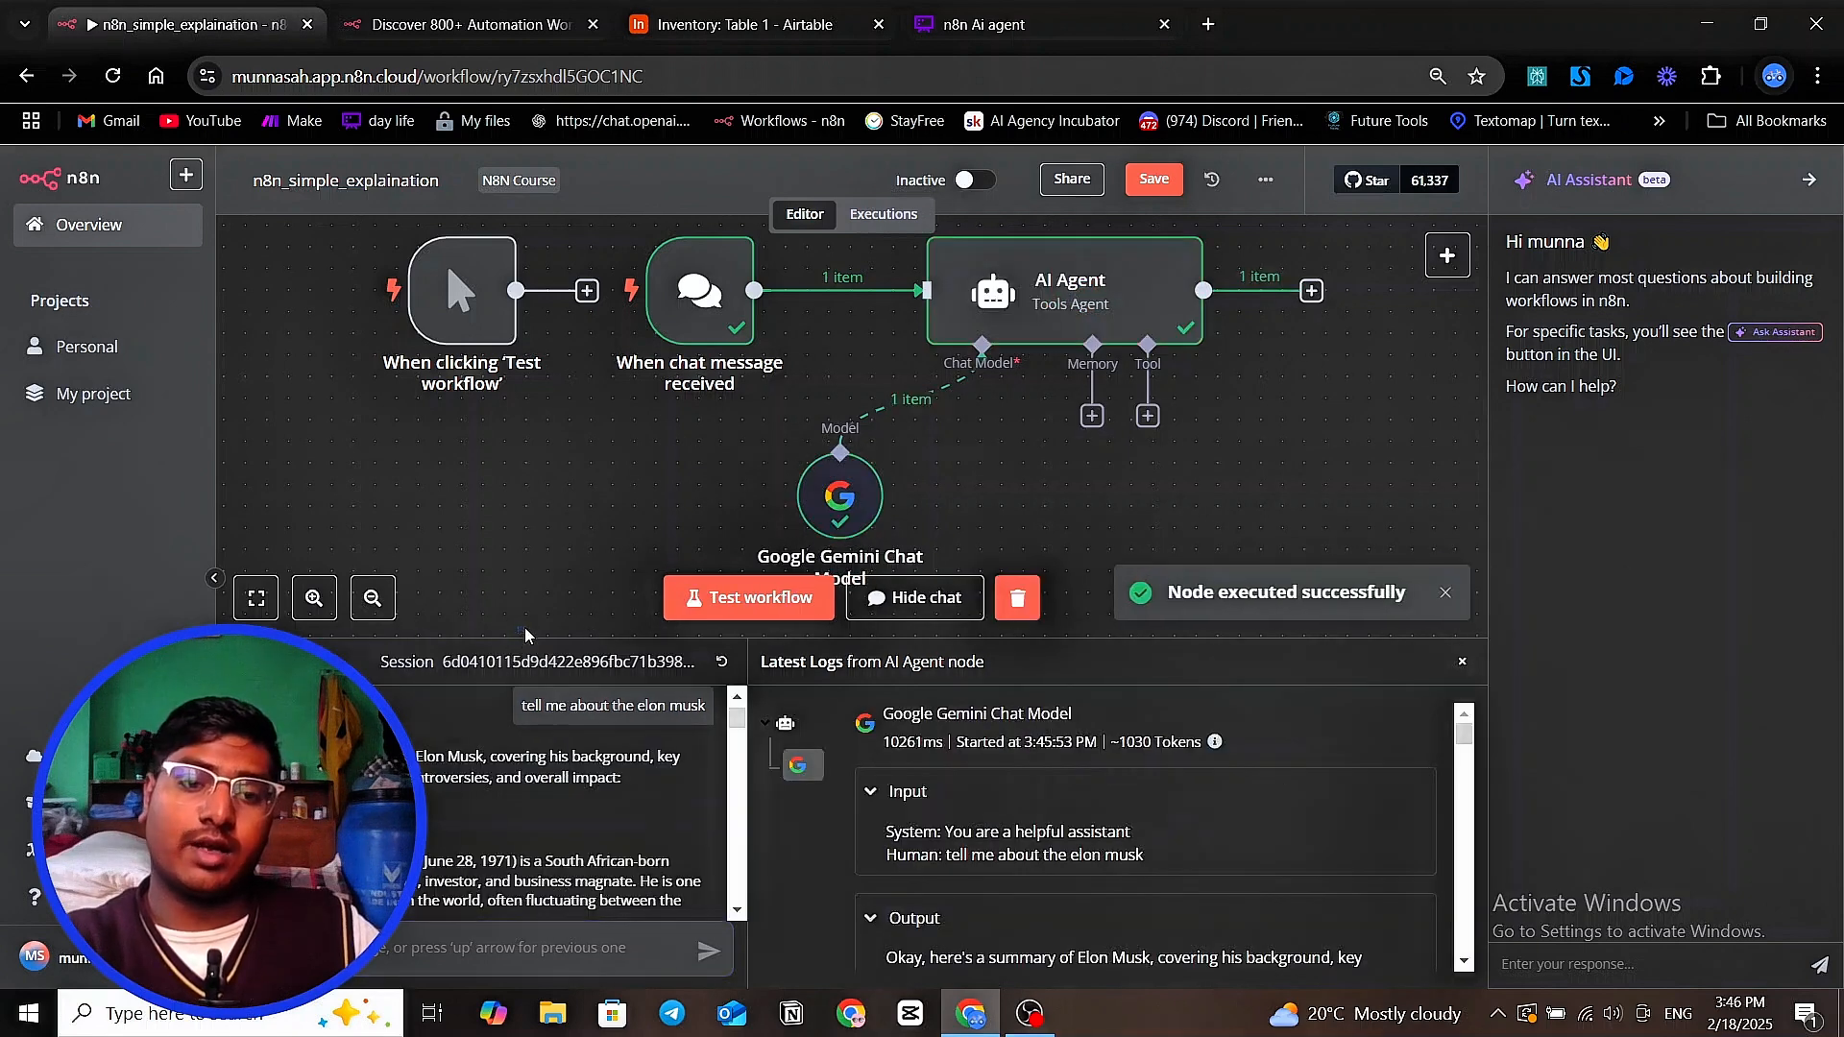
left_click_drag(526, 639, 545, 597)
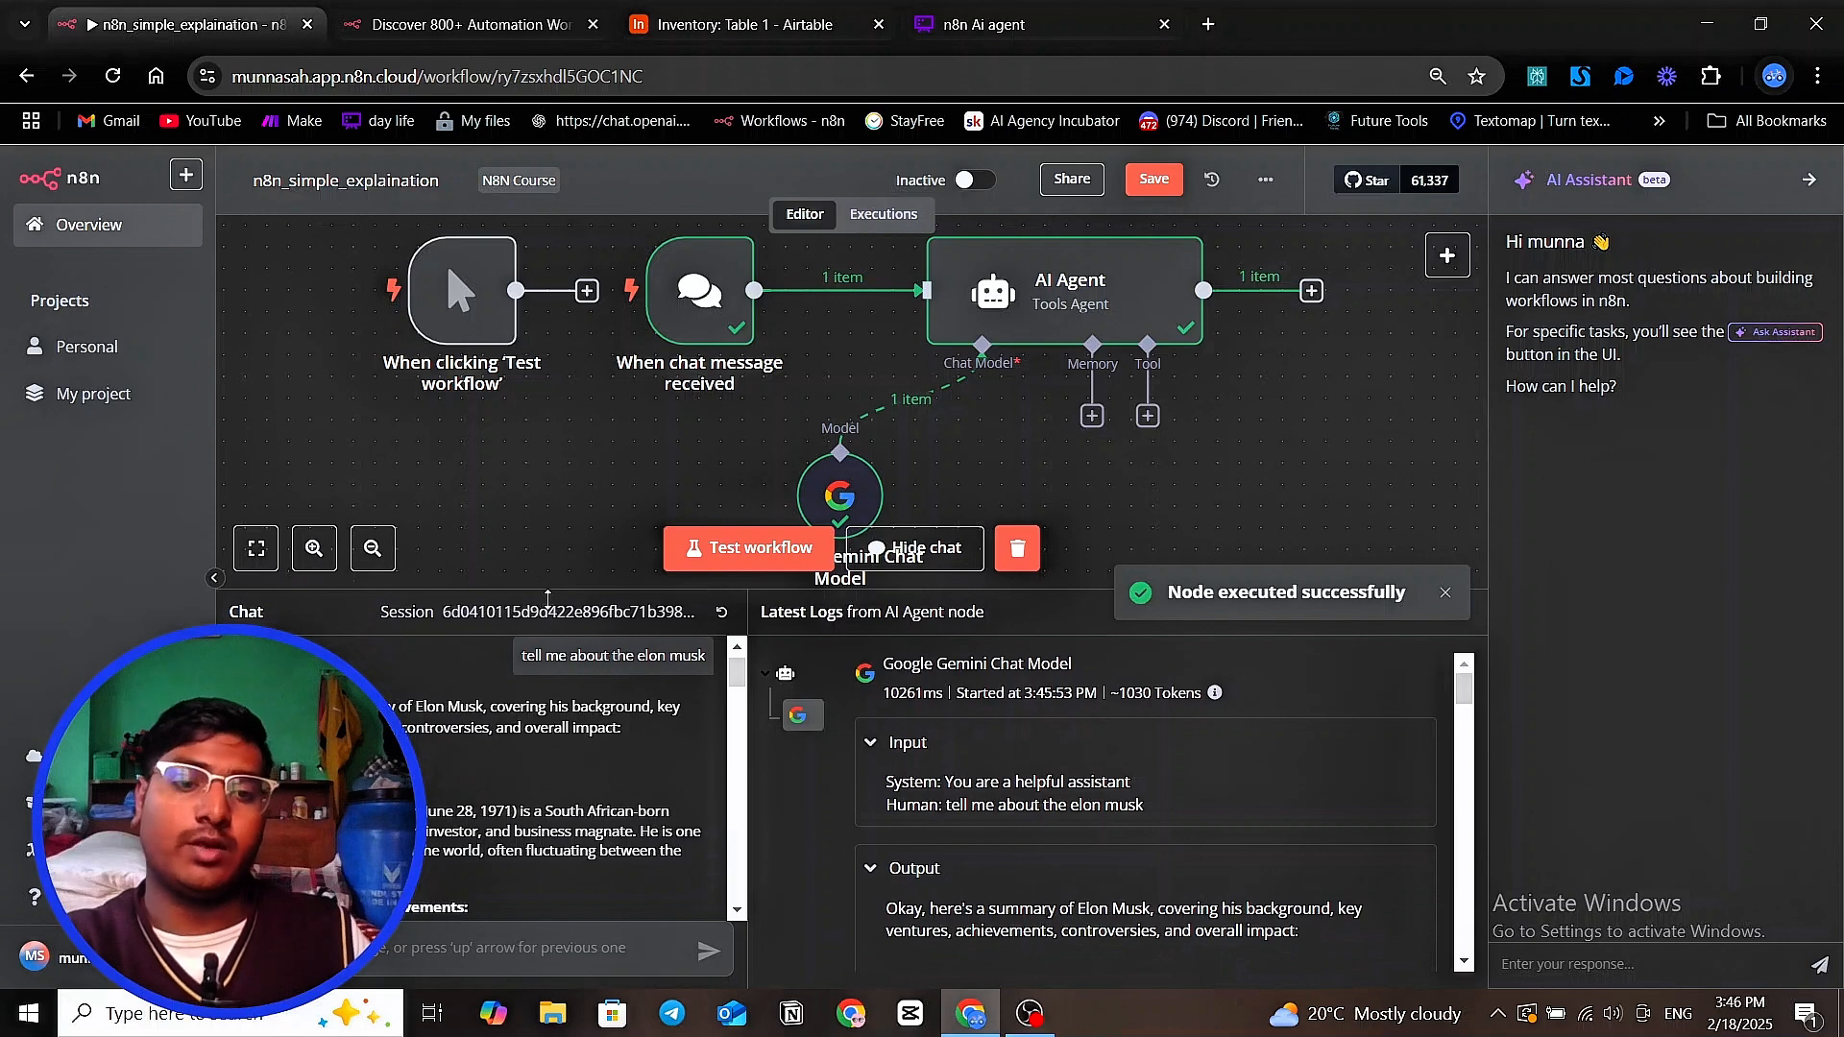
Read the AI Agent's chat reply about Elon Musk through to its end
scroll(523, 678, "down", 3)
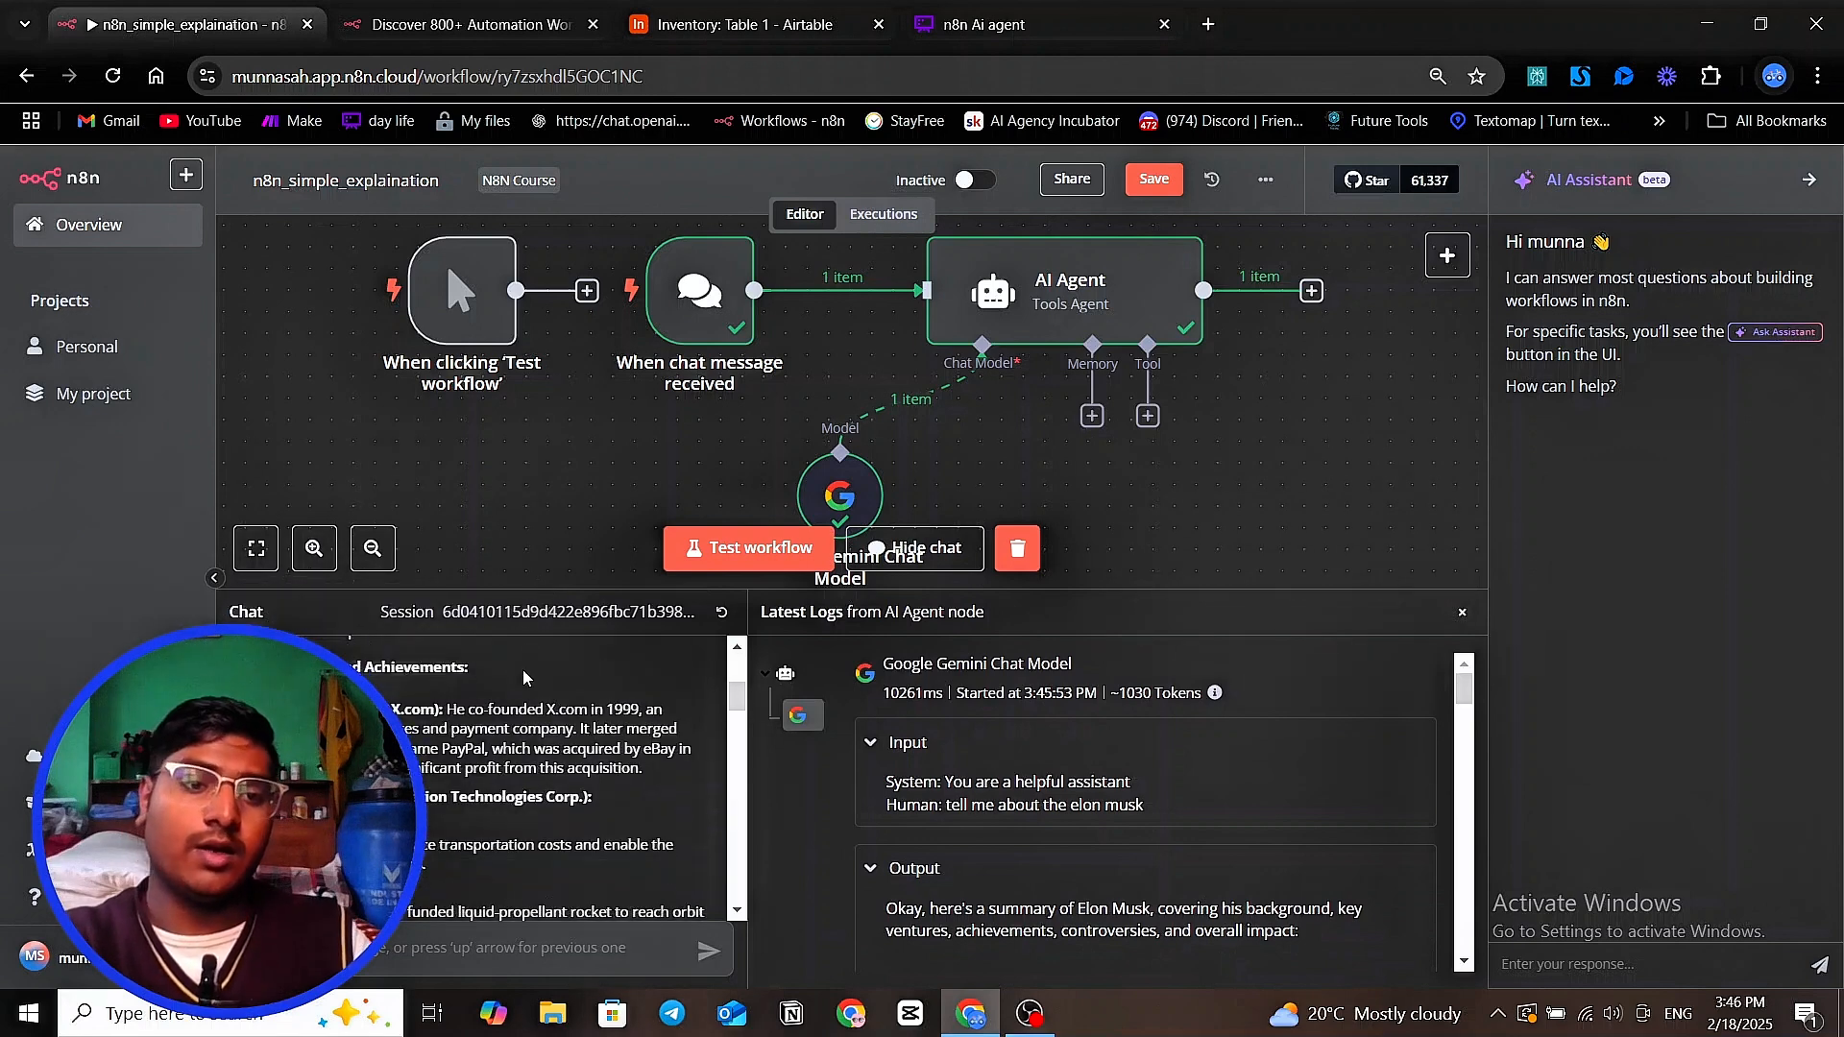
scroll(523, 678, "down", 5)
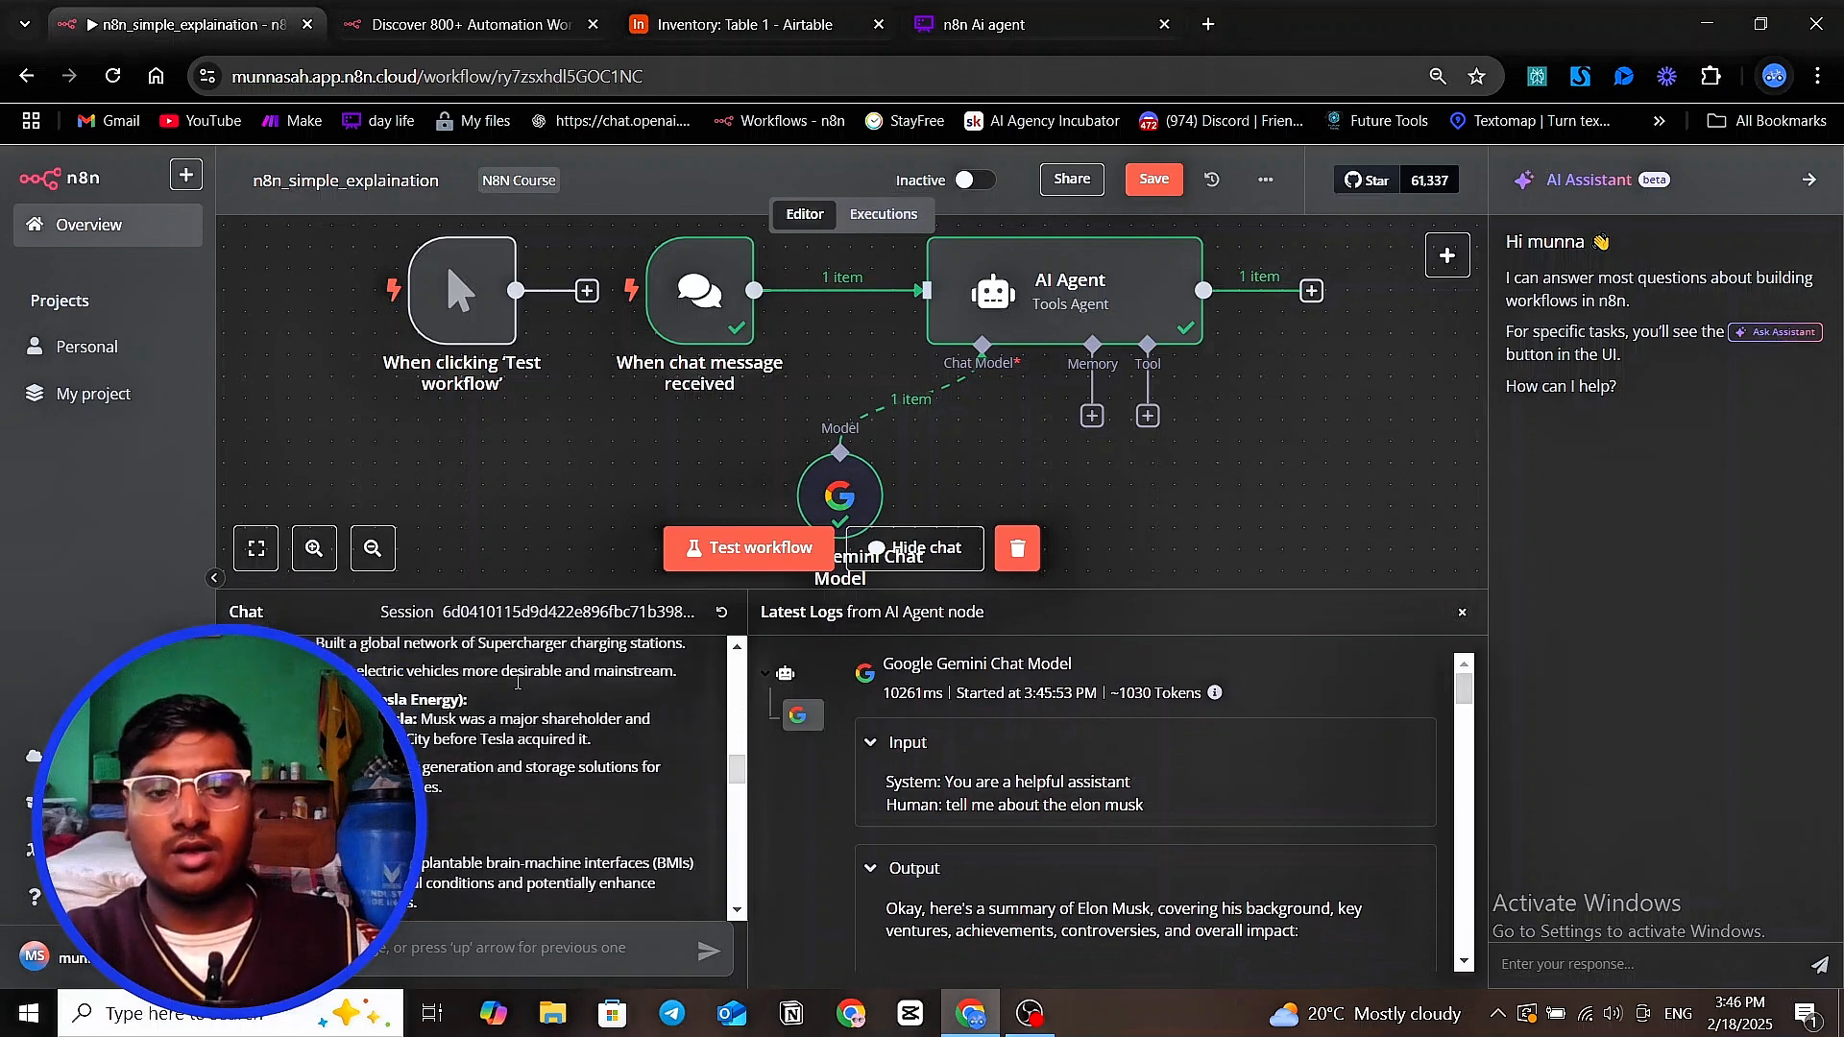
scroll(483, 817, "down", 3)
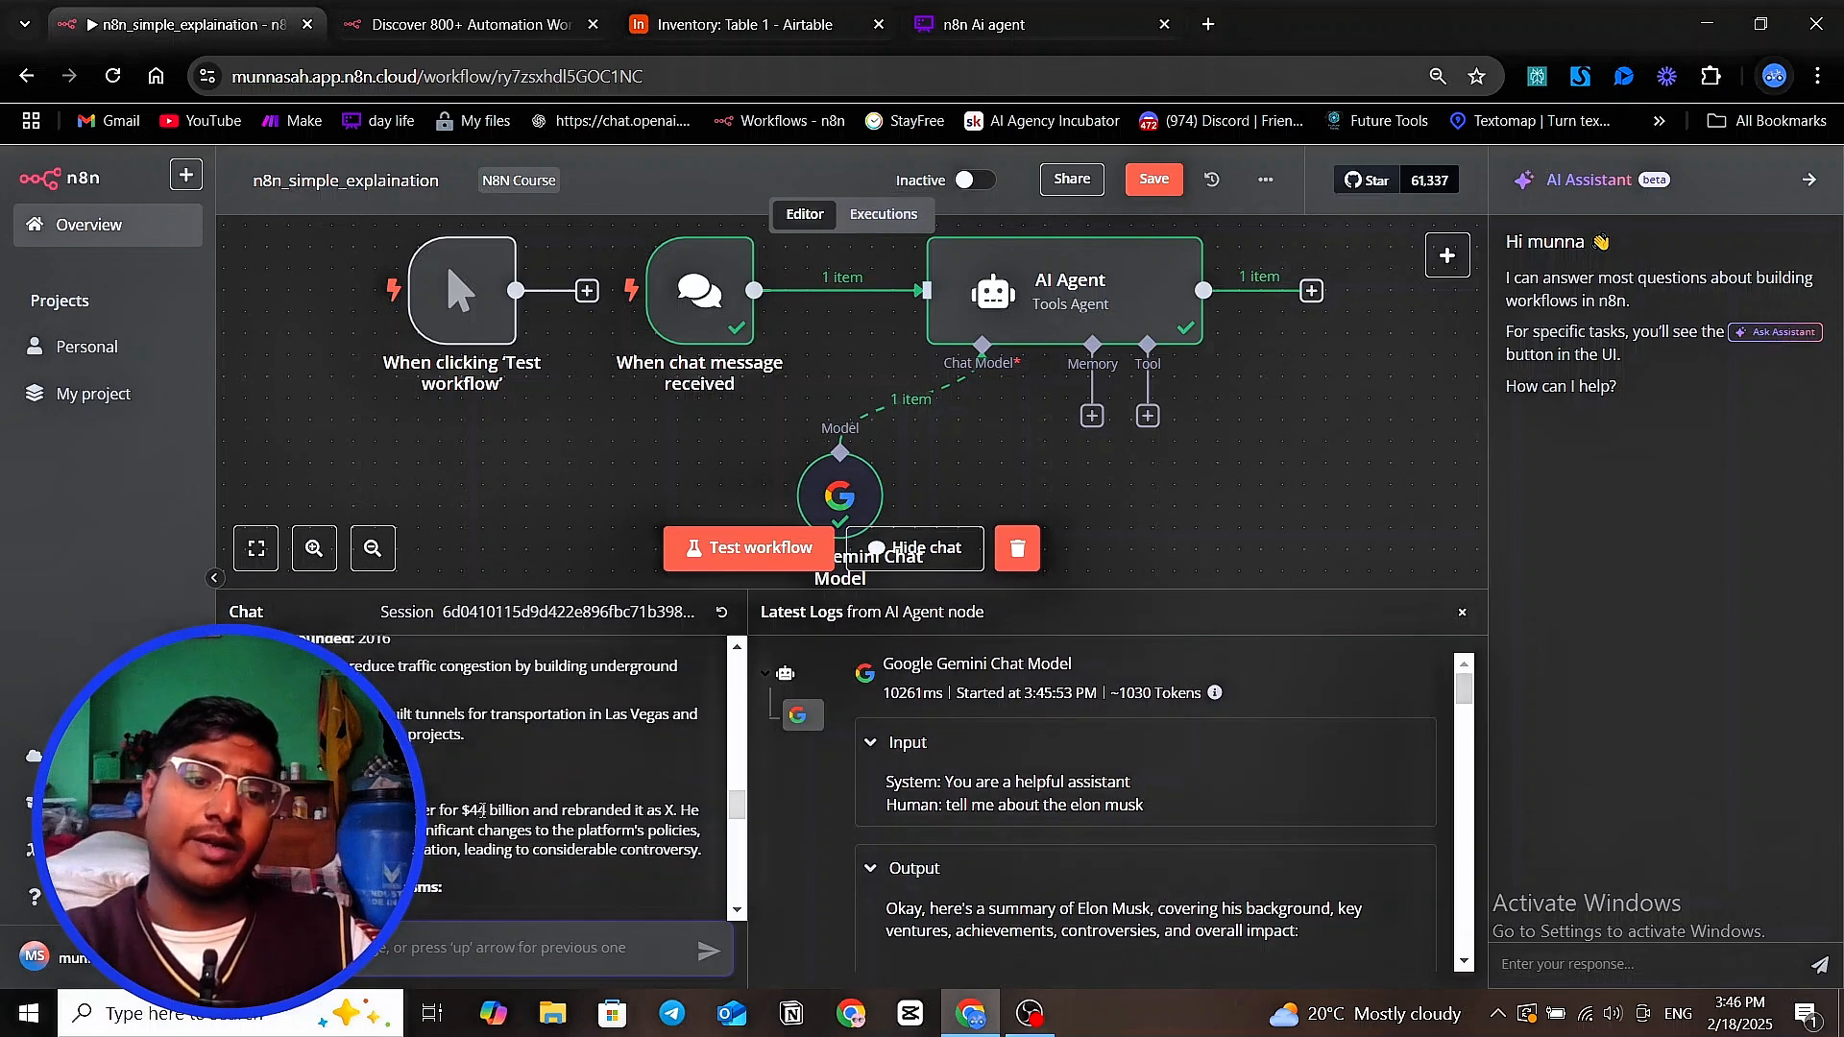
scroll(482, 810, "down", 5)
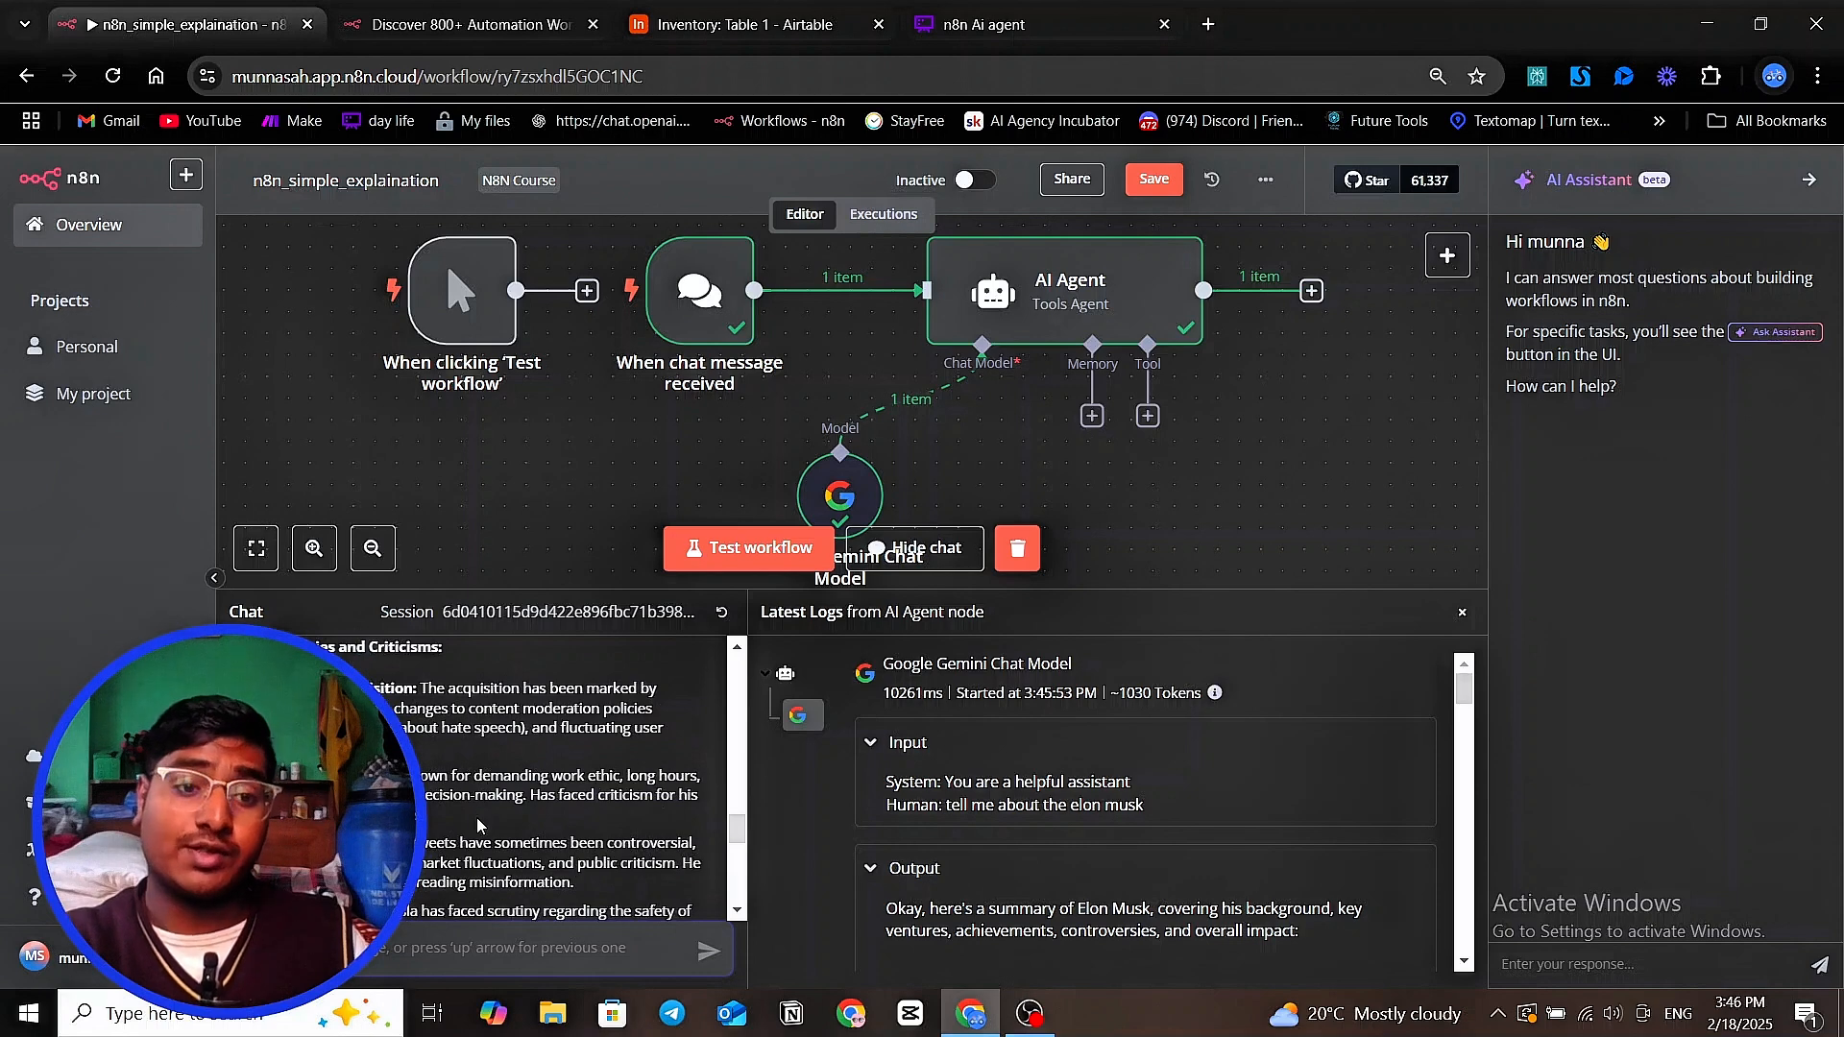
scroll(478, 824, "down", 5)
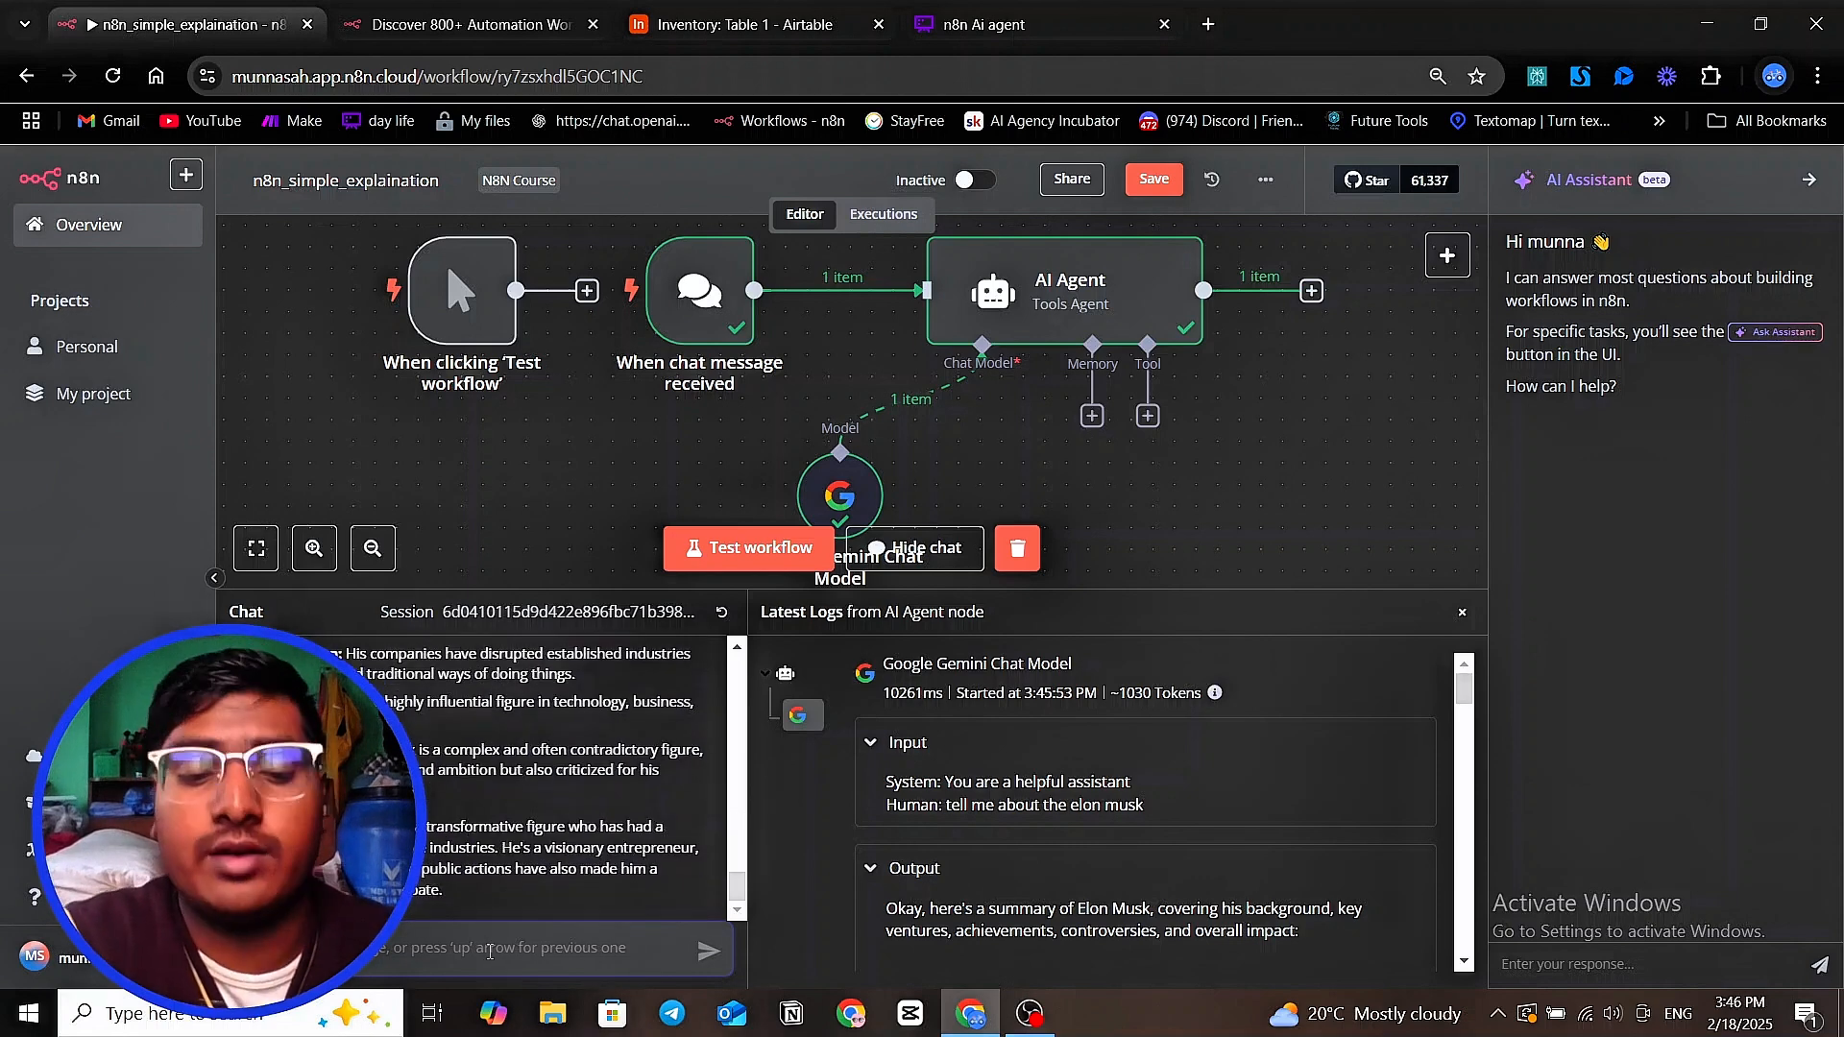
Send the chat message "tell me about the alex hormozi" to the AI Agent
type("what")
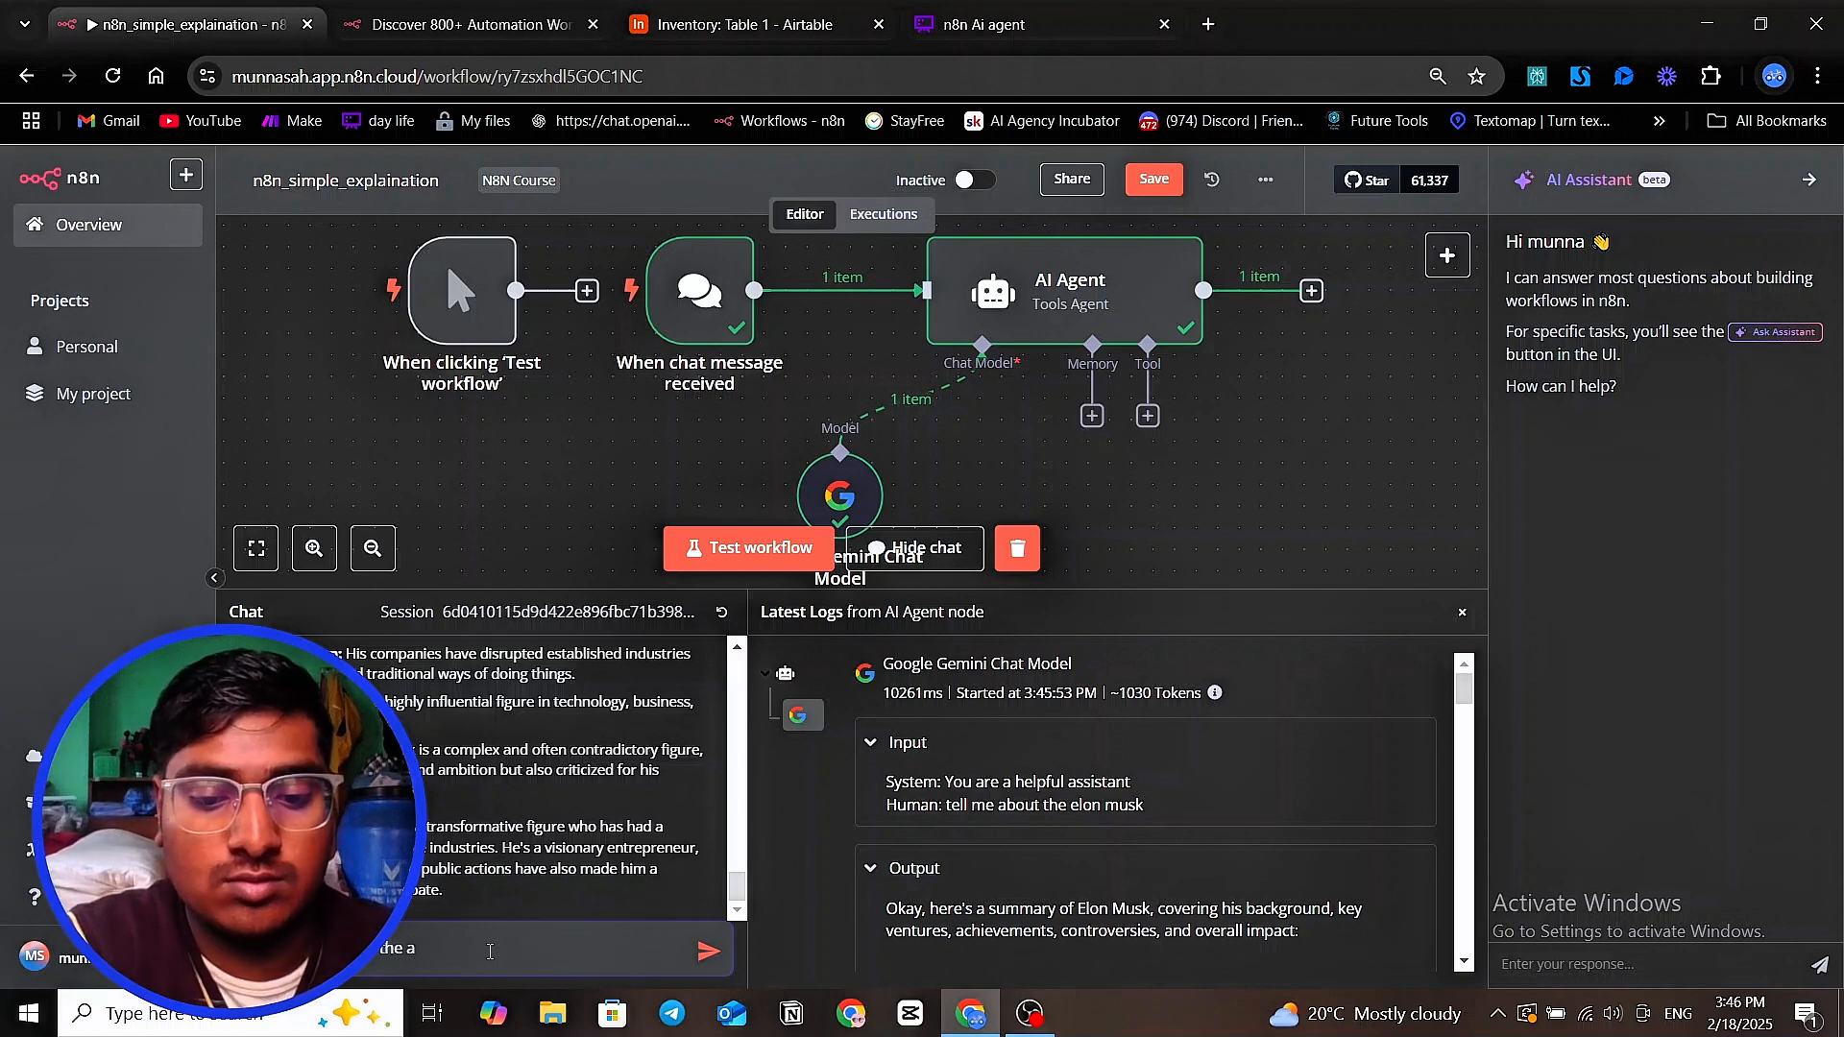
type("lex g")
key("BackSpace")
type("hormozi")
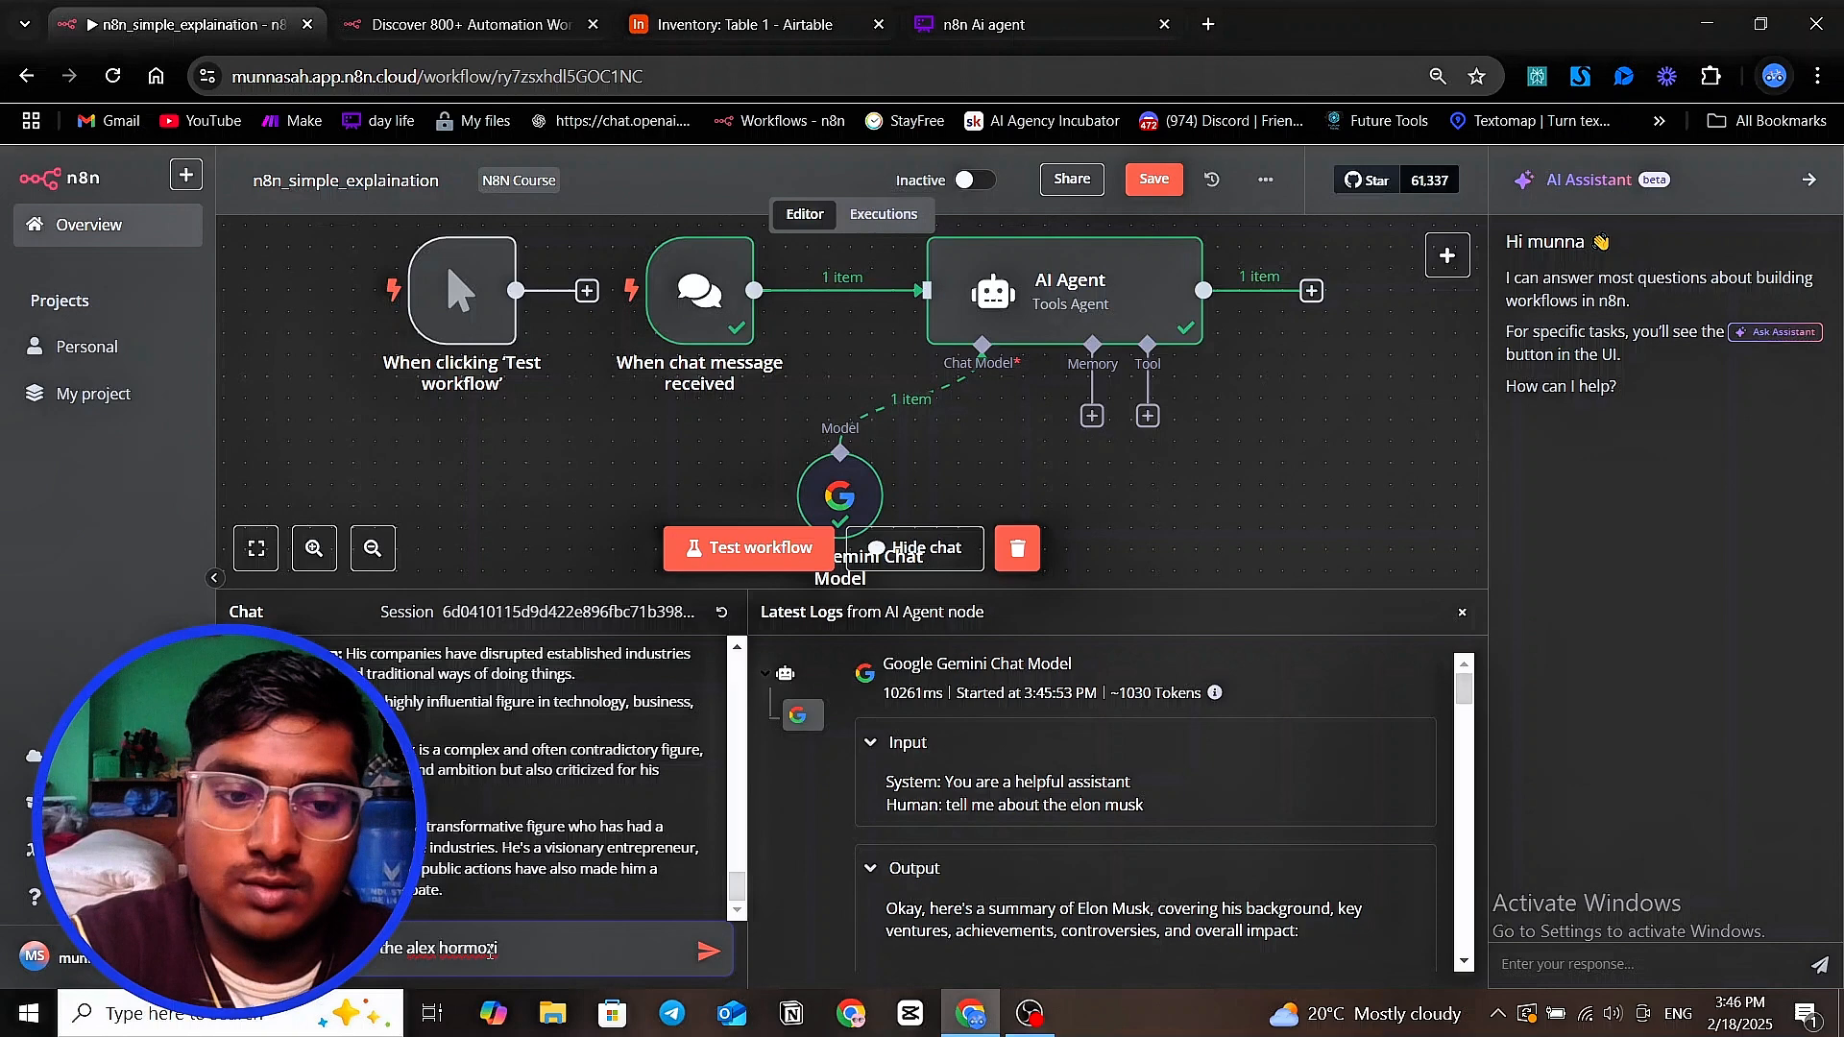
key("Return")
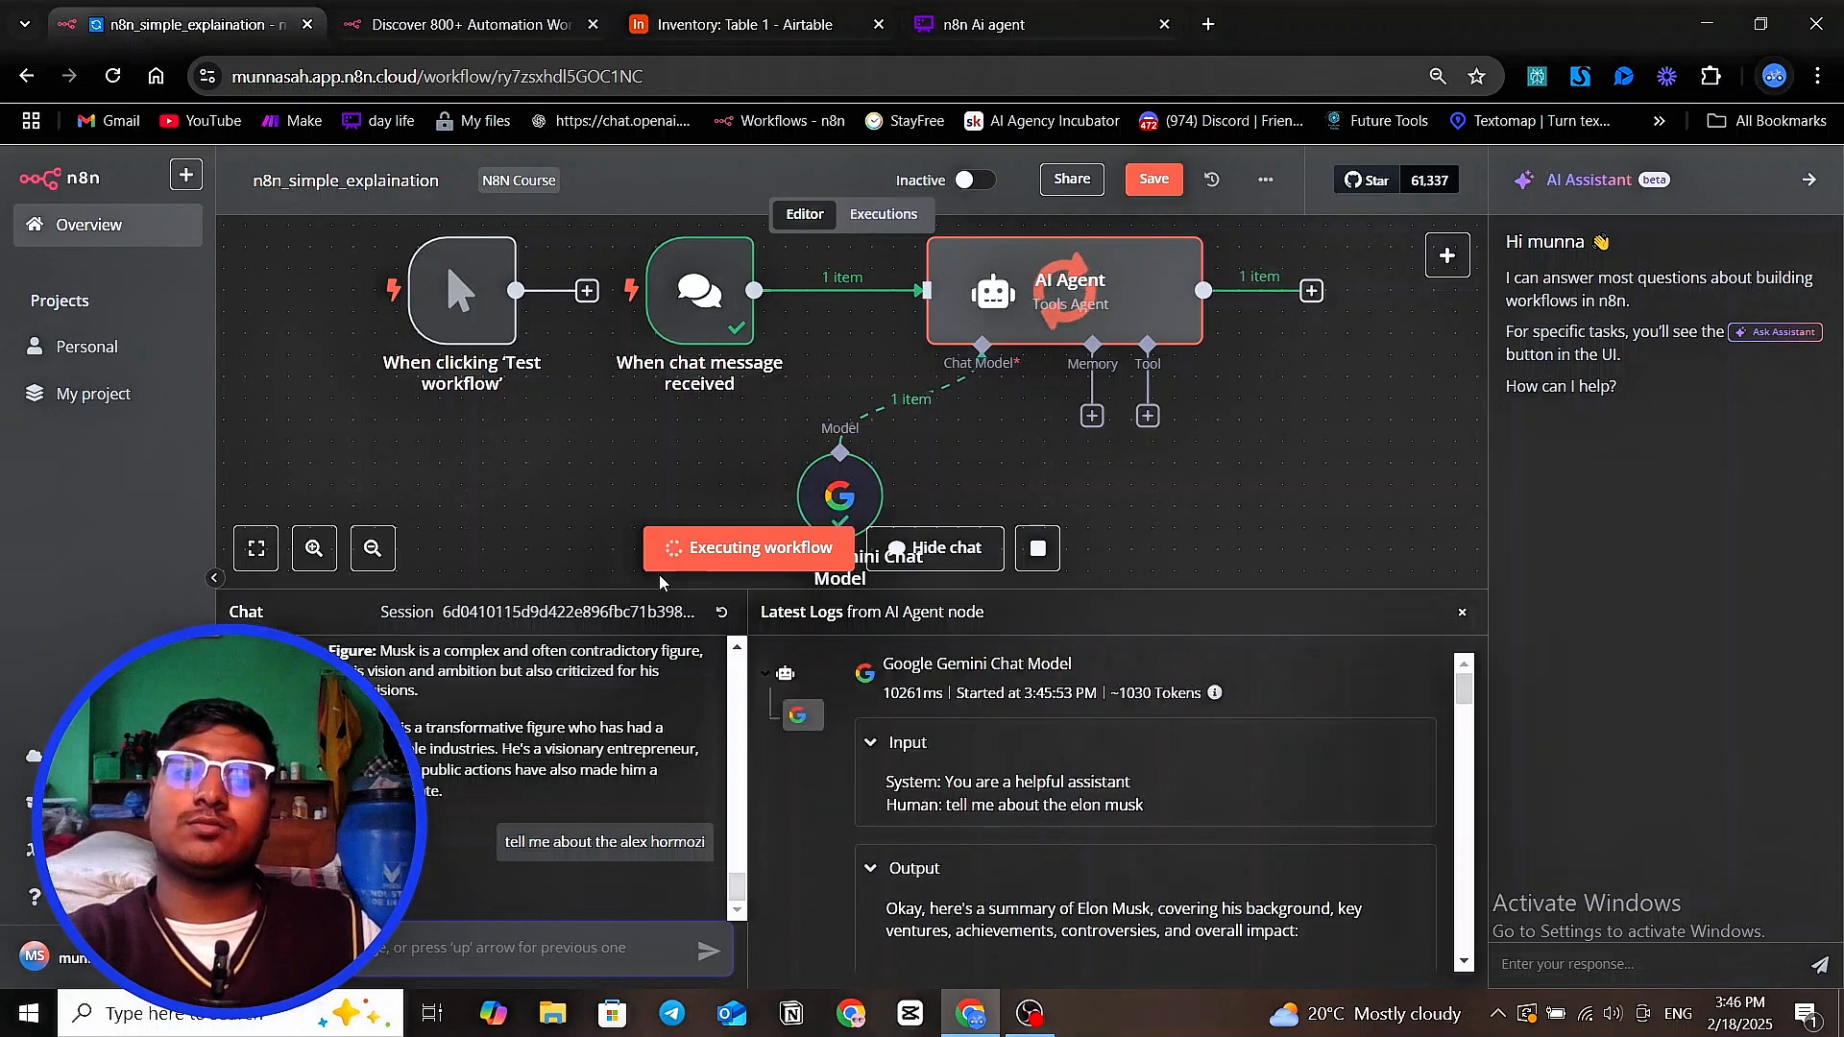
Read the AI Agent's chat reply about Alex Hormozi from start to end
scroll(556, 740, "down", 3)
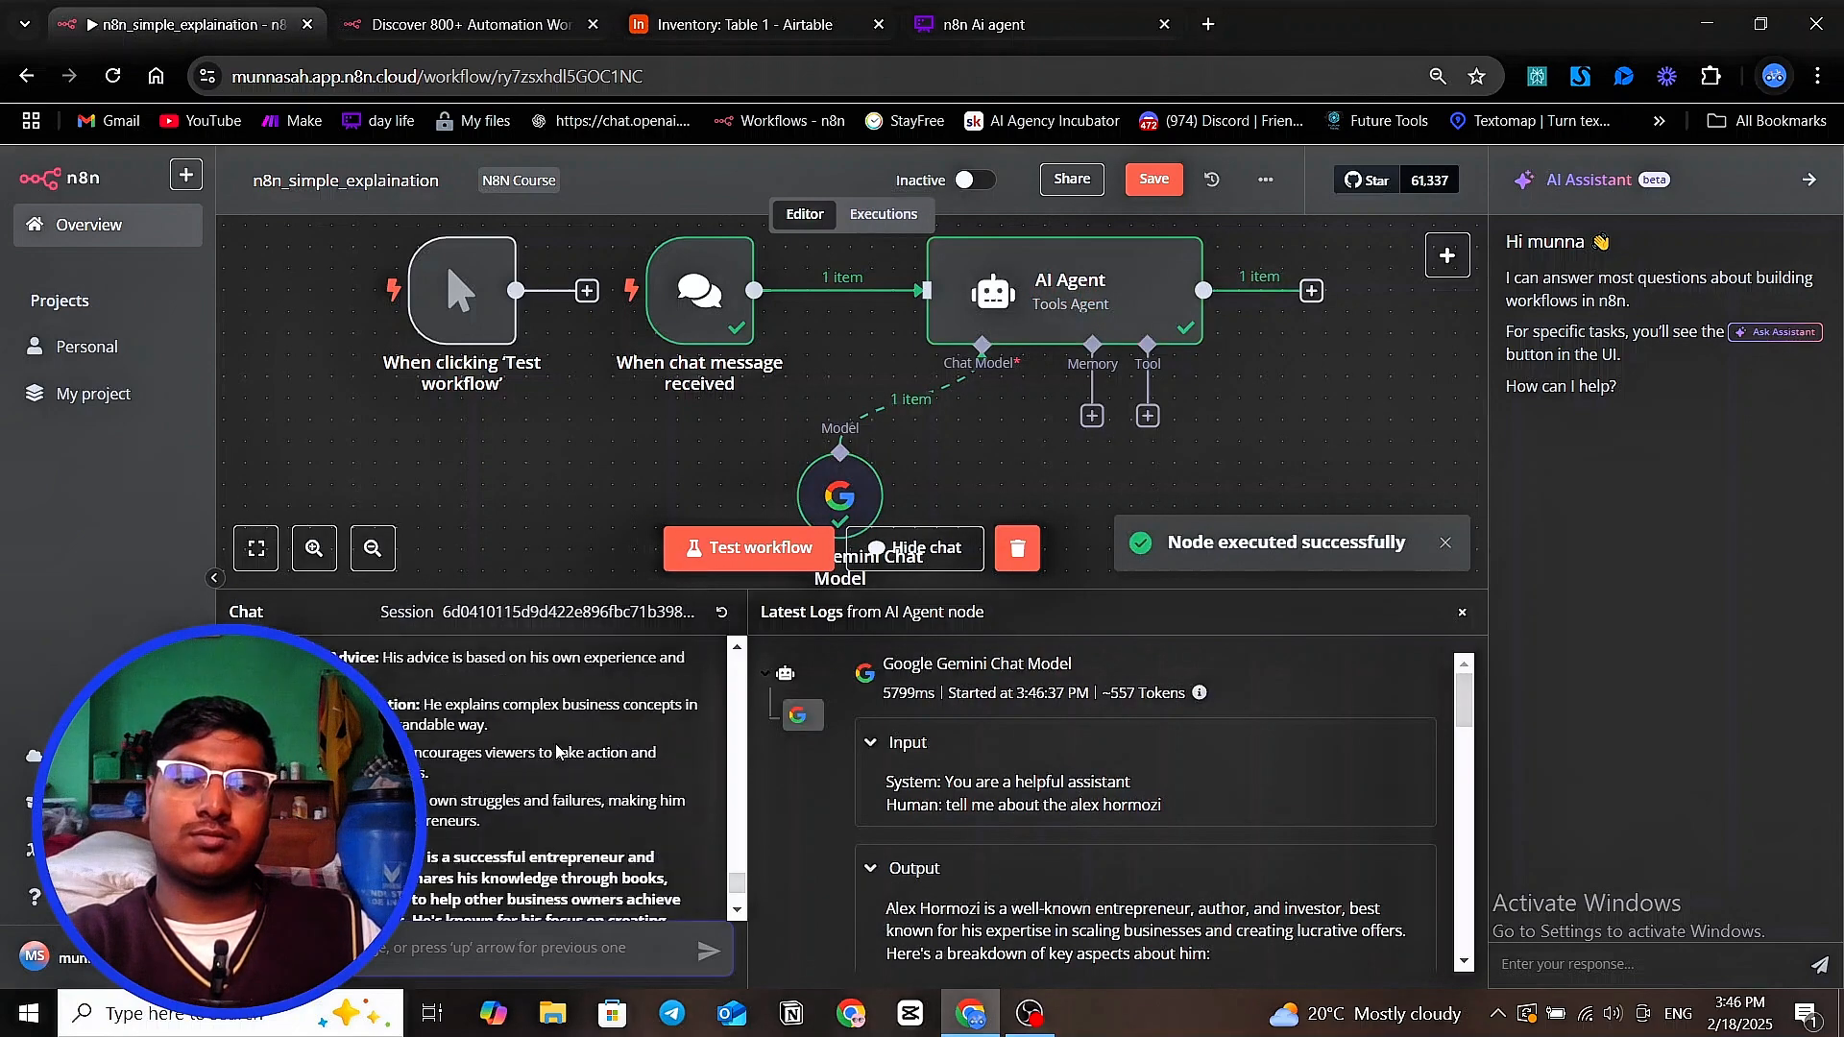
scroll(556, 758, "down", 2)
scroll(556, 758, "up", 5)
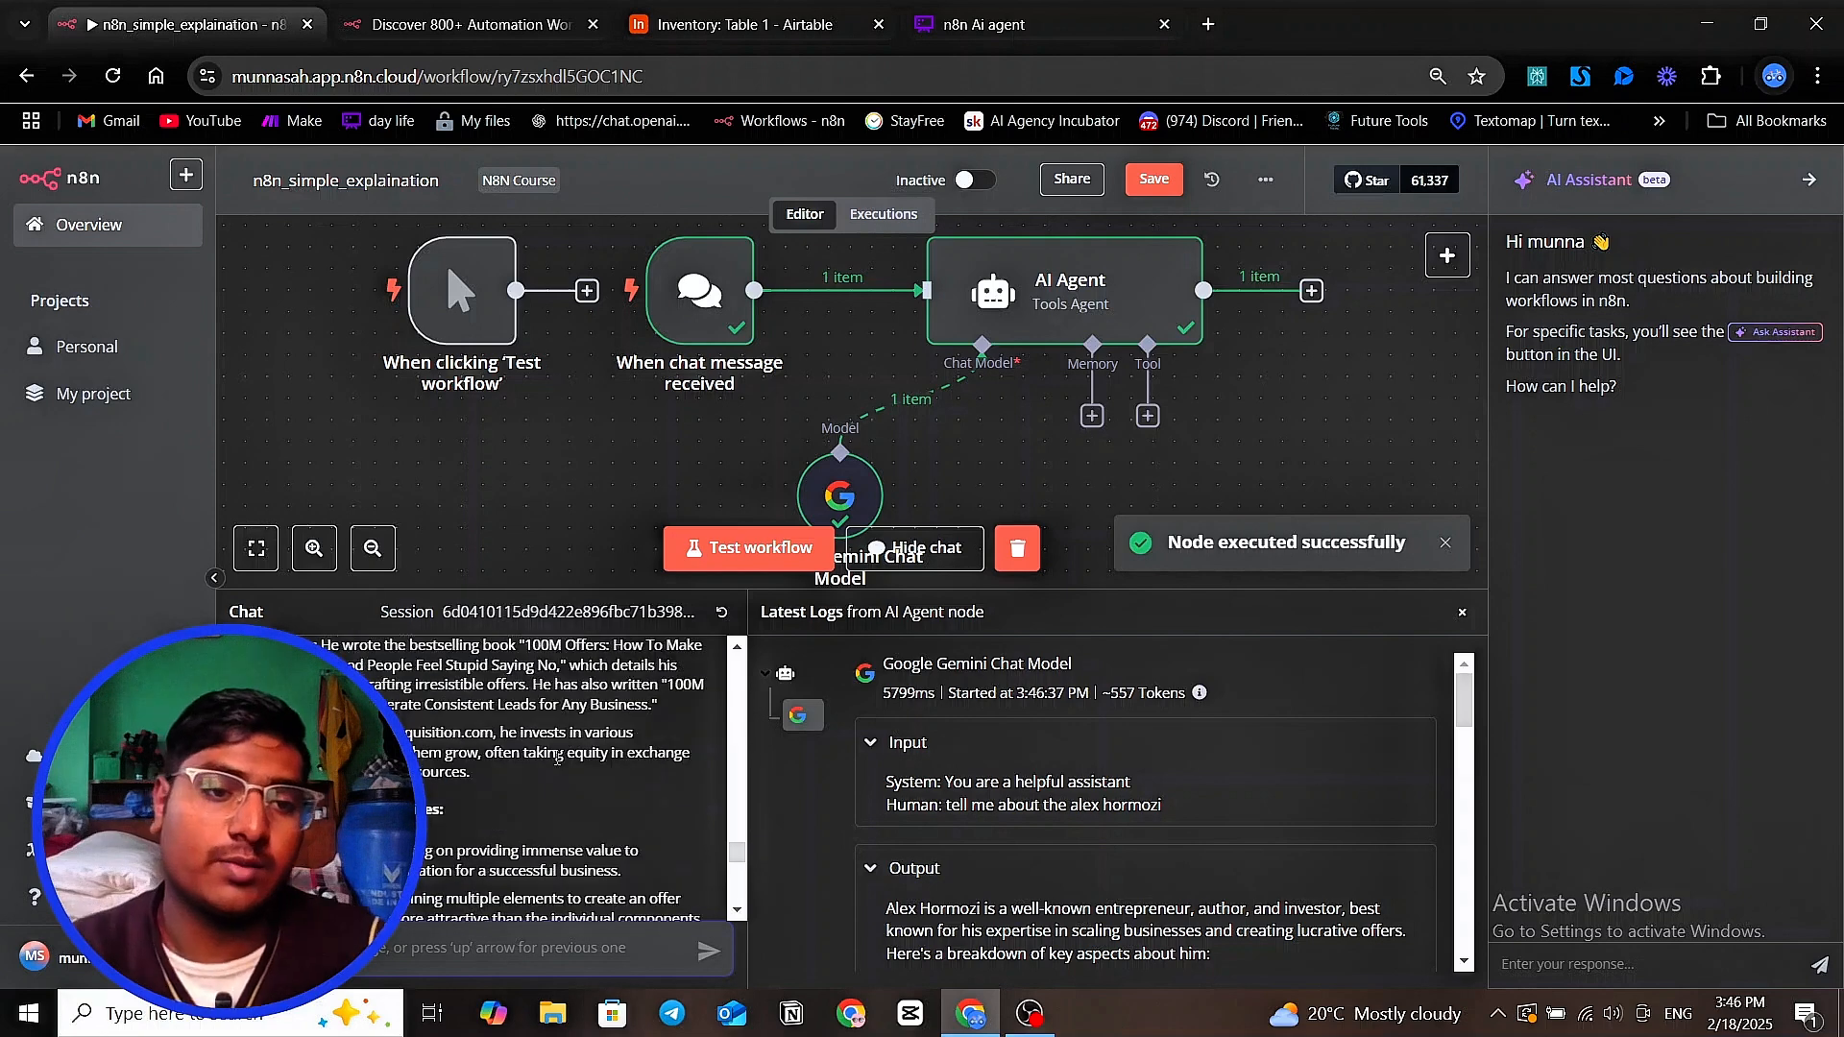
scroll(510, 760, "down", 2)
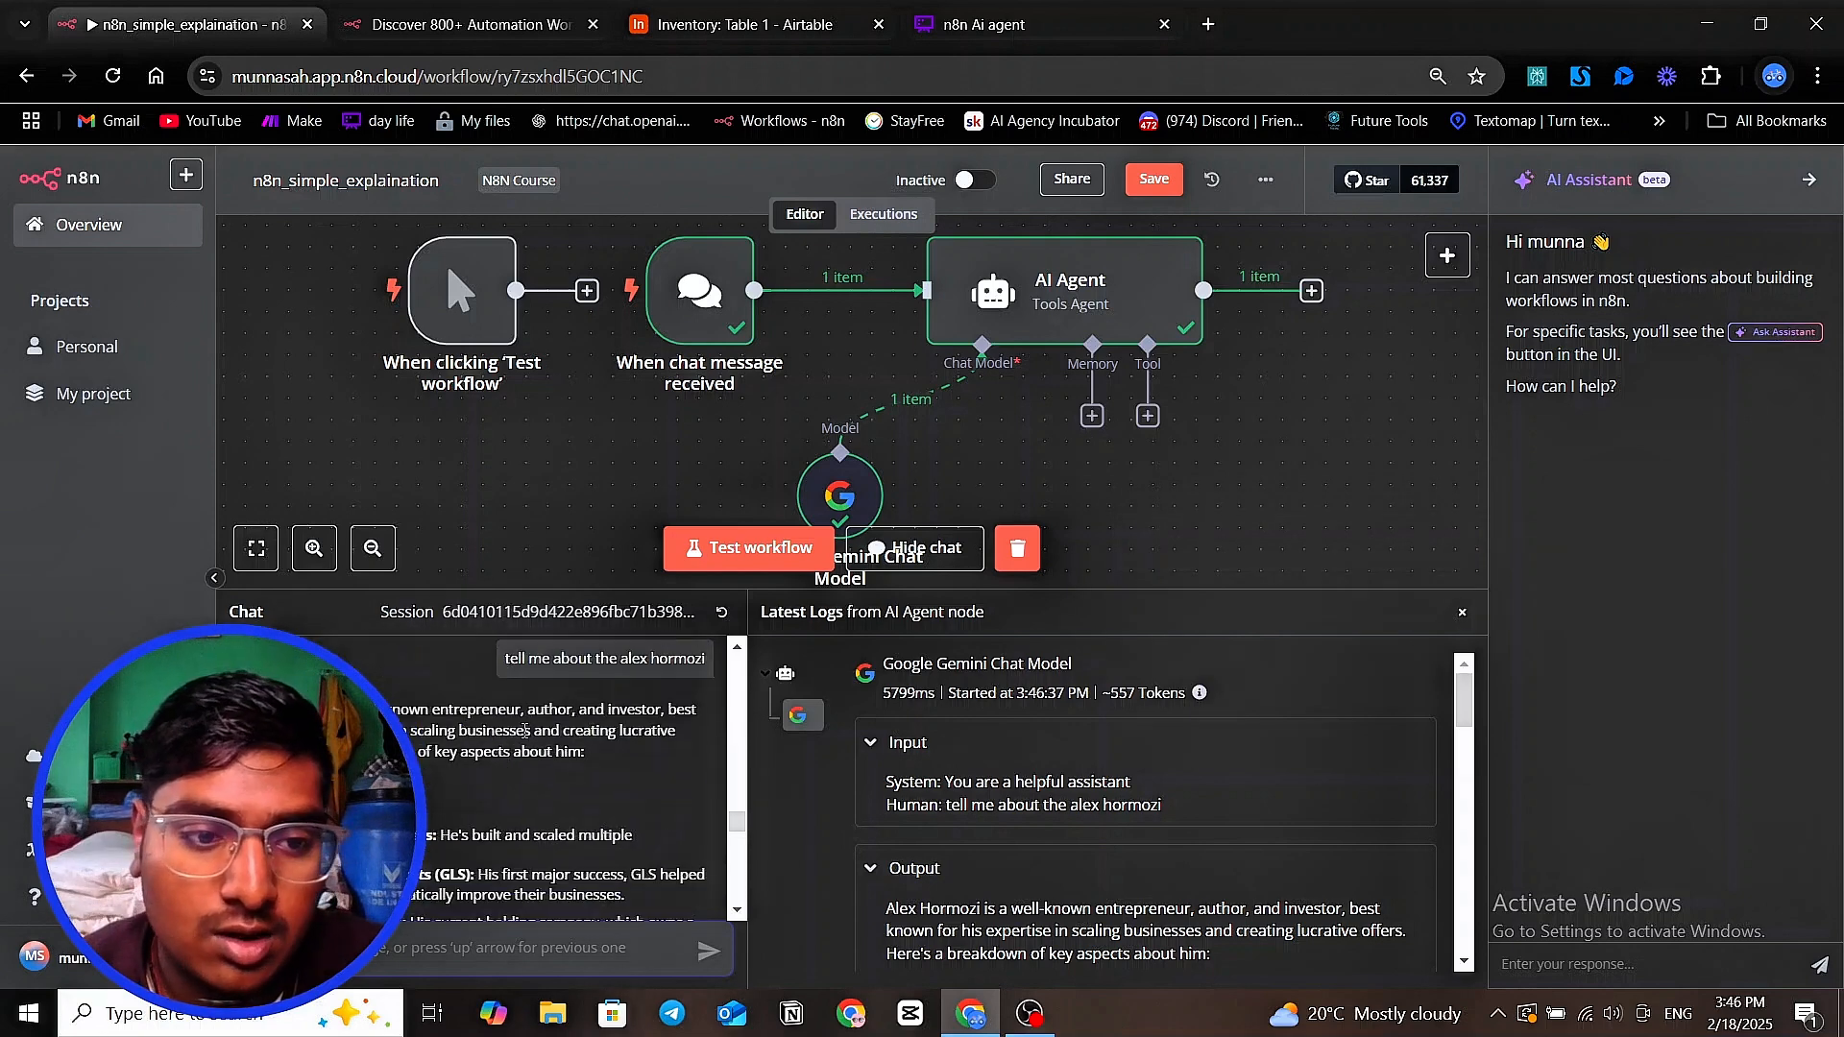
scroll(524, 734, "down", 2)
scroll(517, 737, "down", 8)
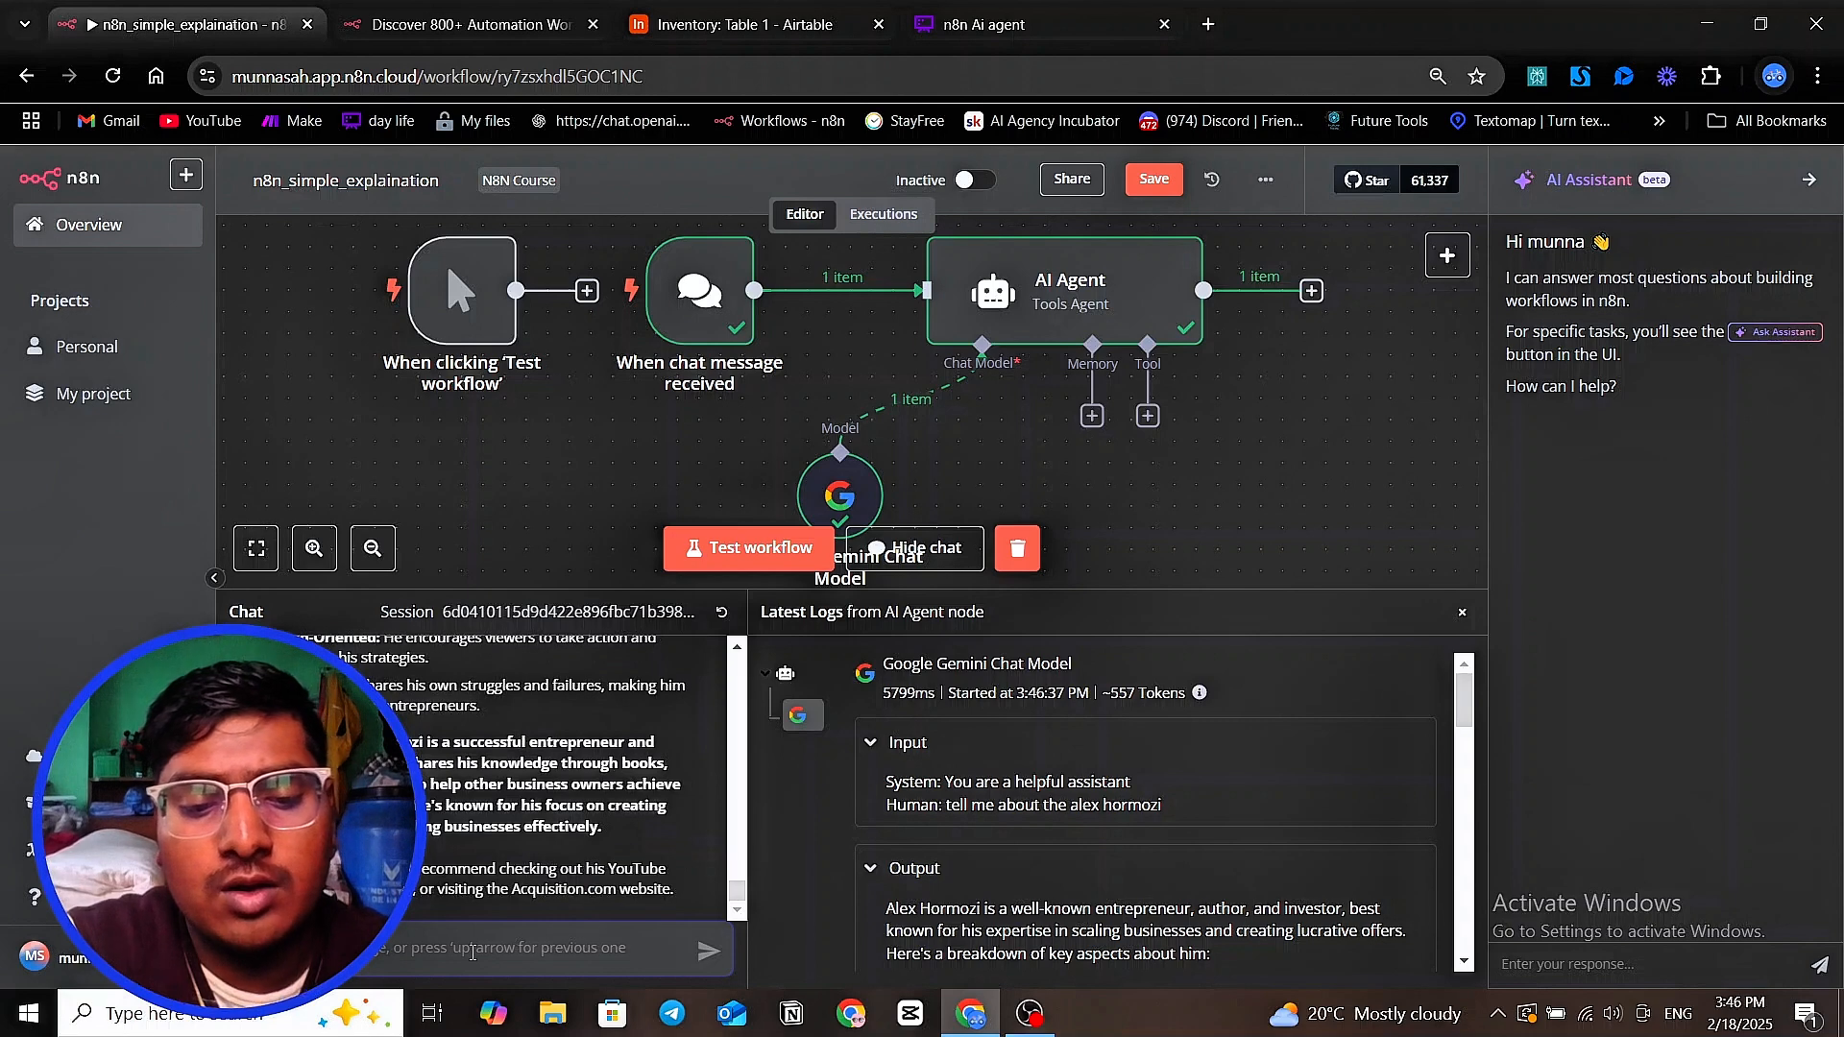
Send the follow-up chat message "what his company name" to check whether the AI Agent keeps the conversation context
type("w")
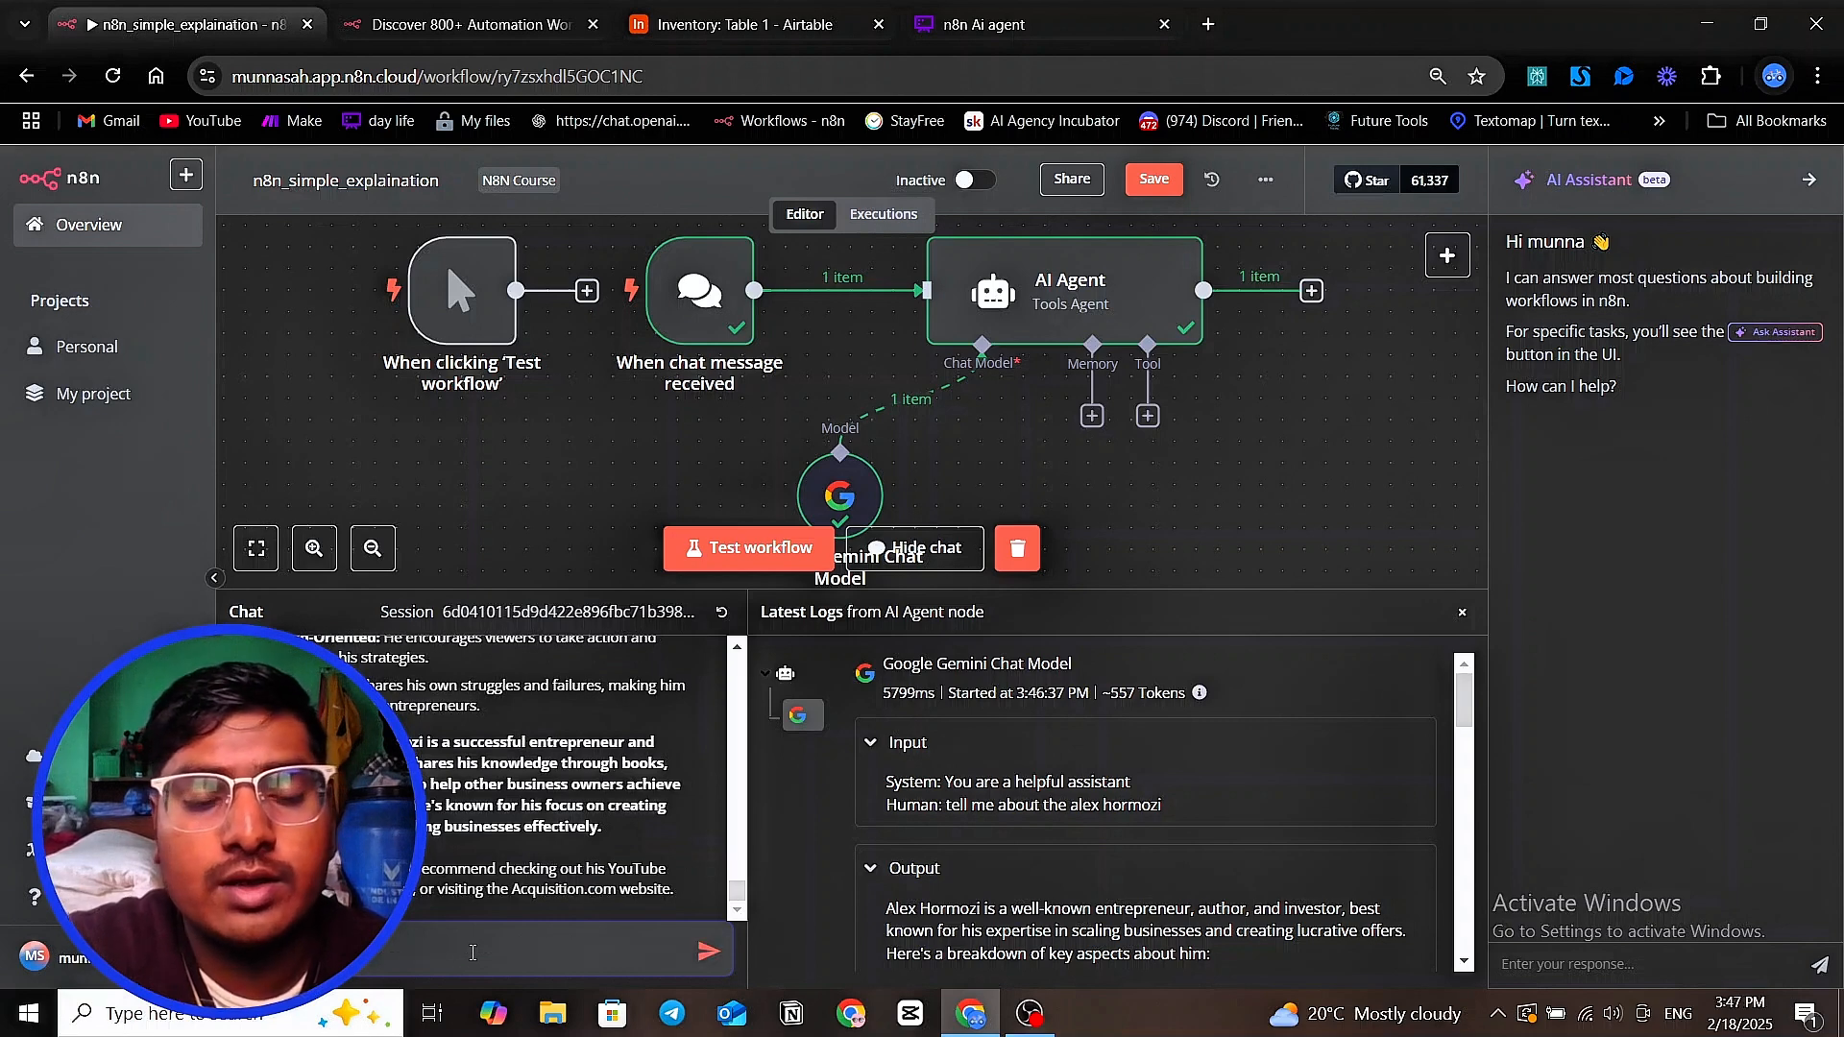
key("BackSpace")
type("what")
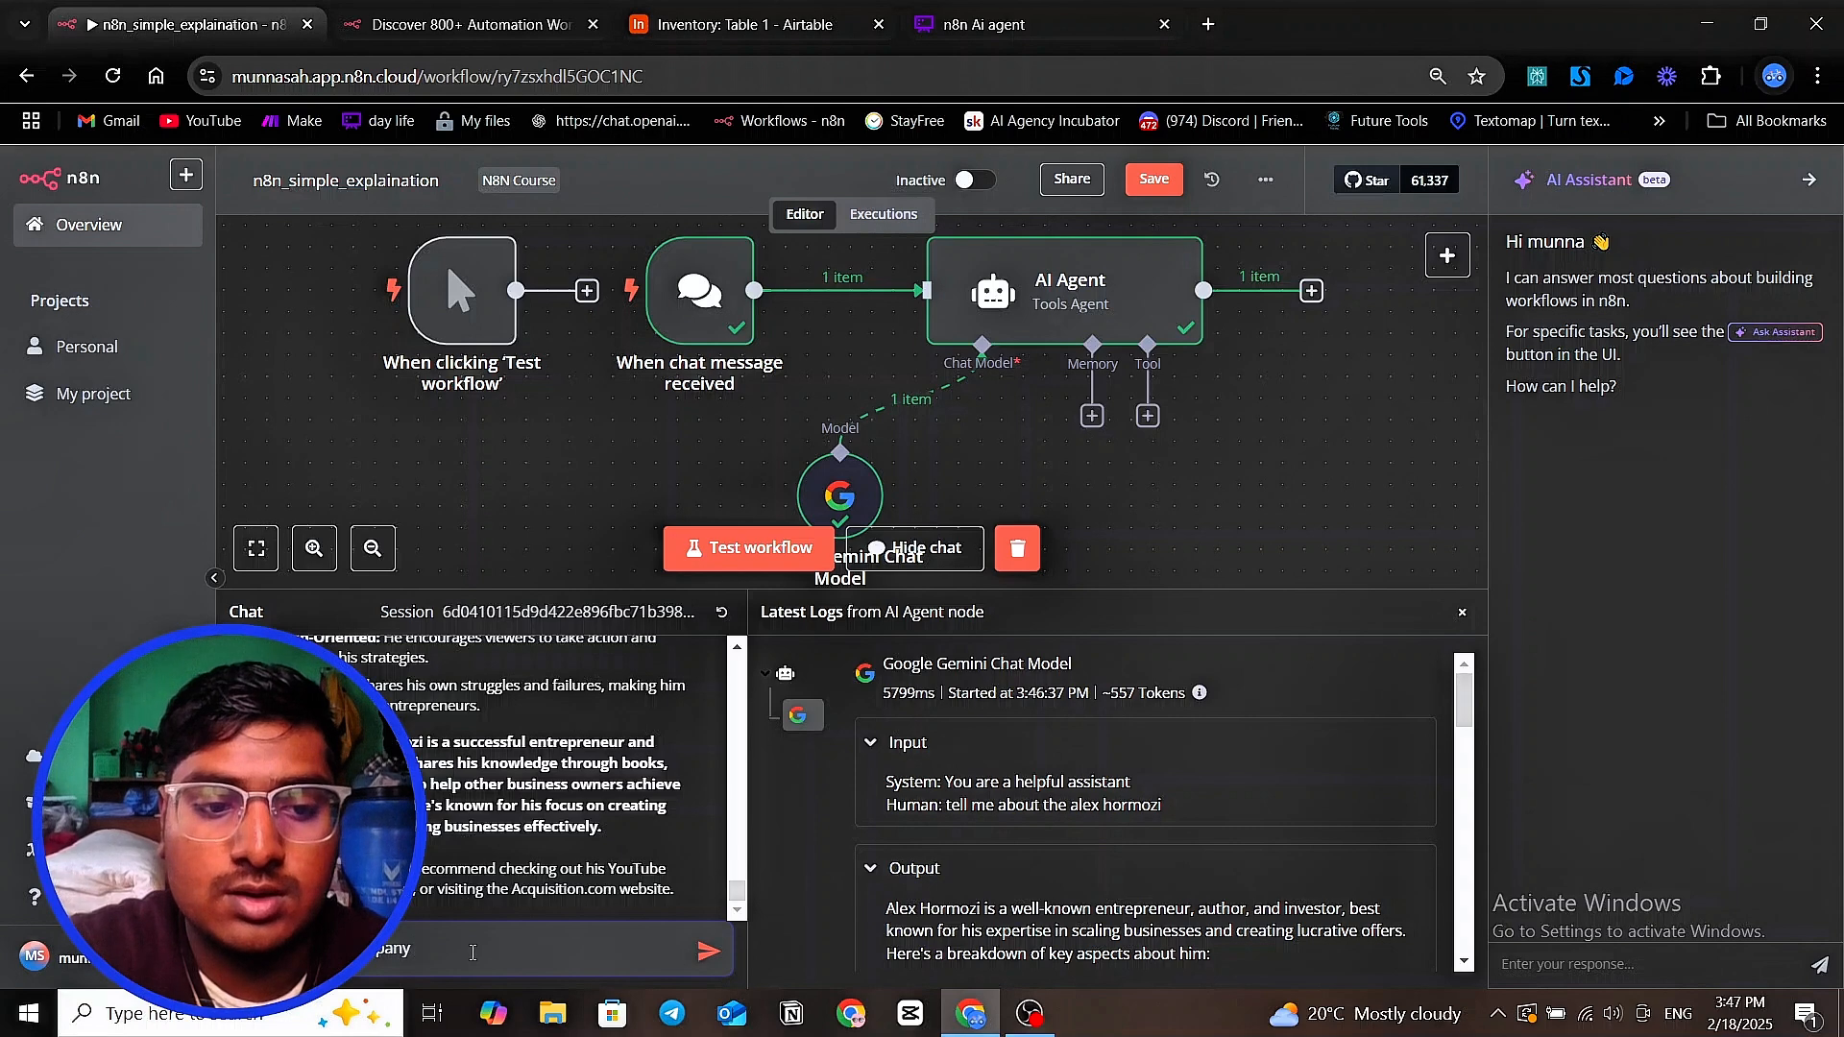
type("his company name")
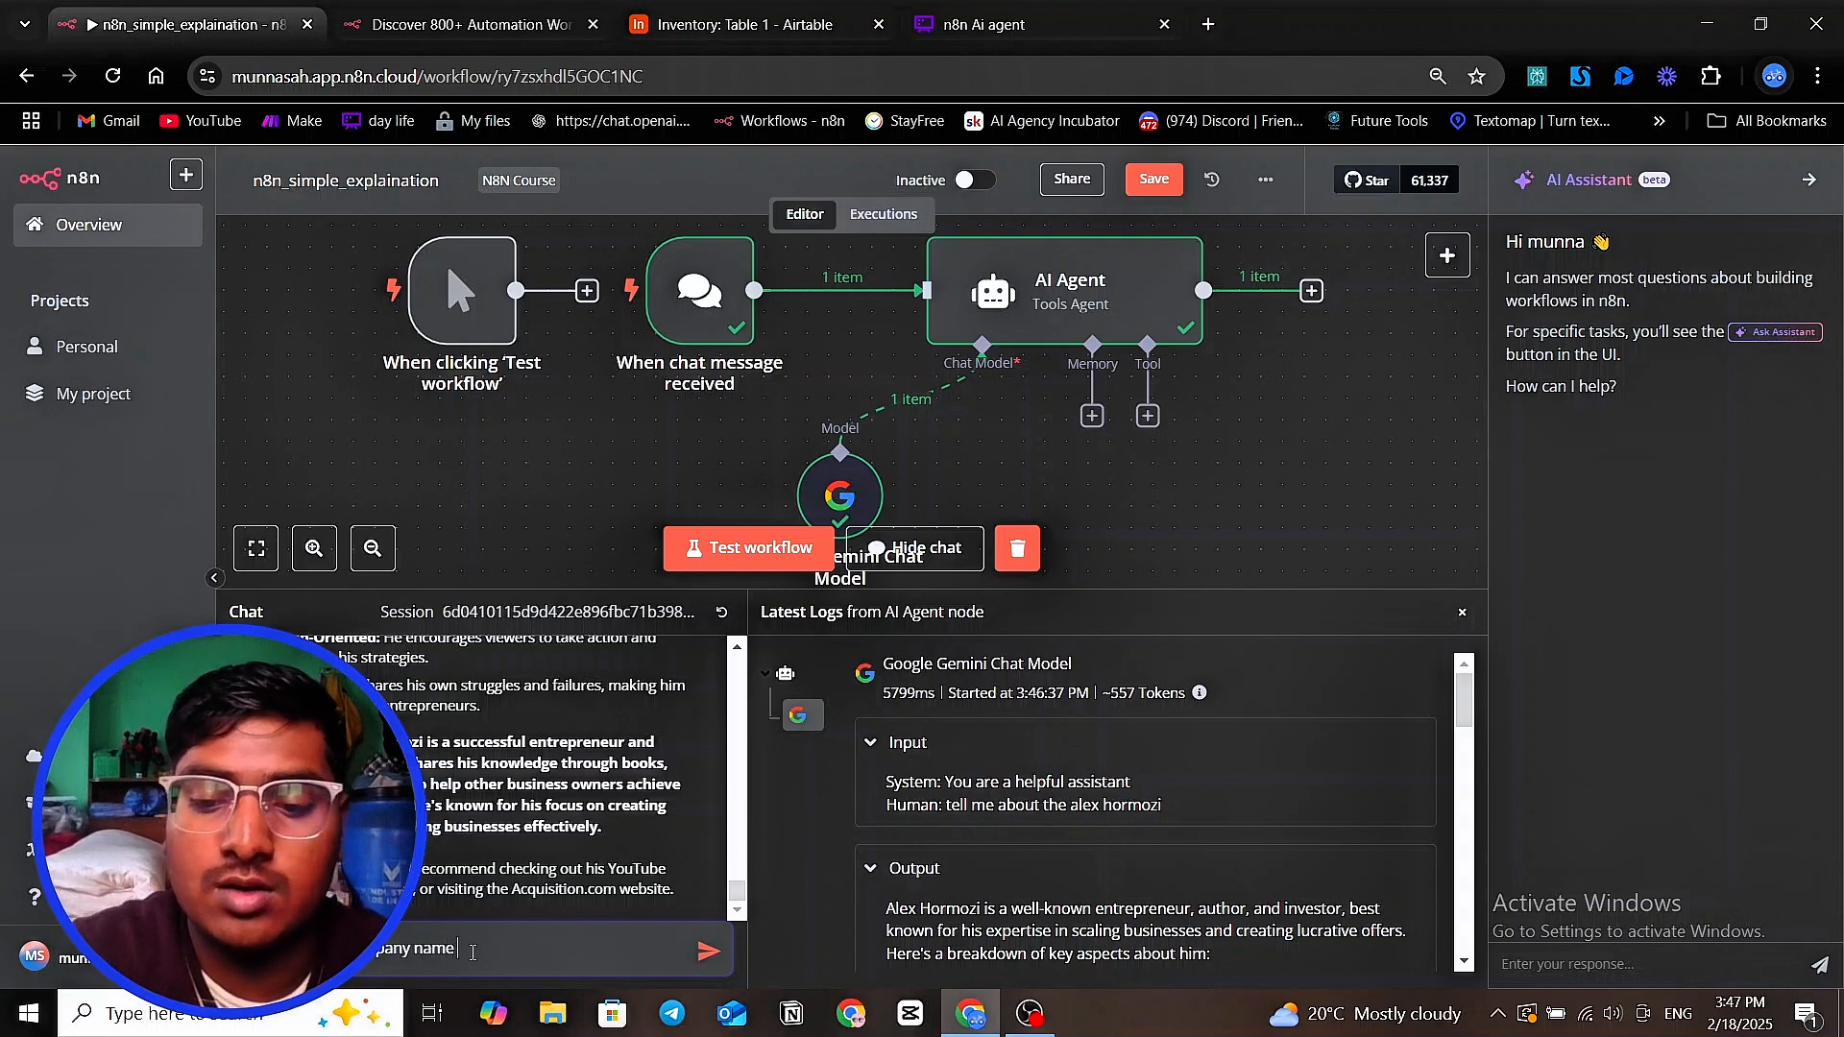
key("Return")
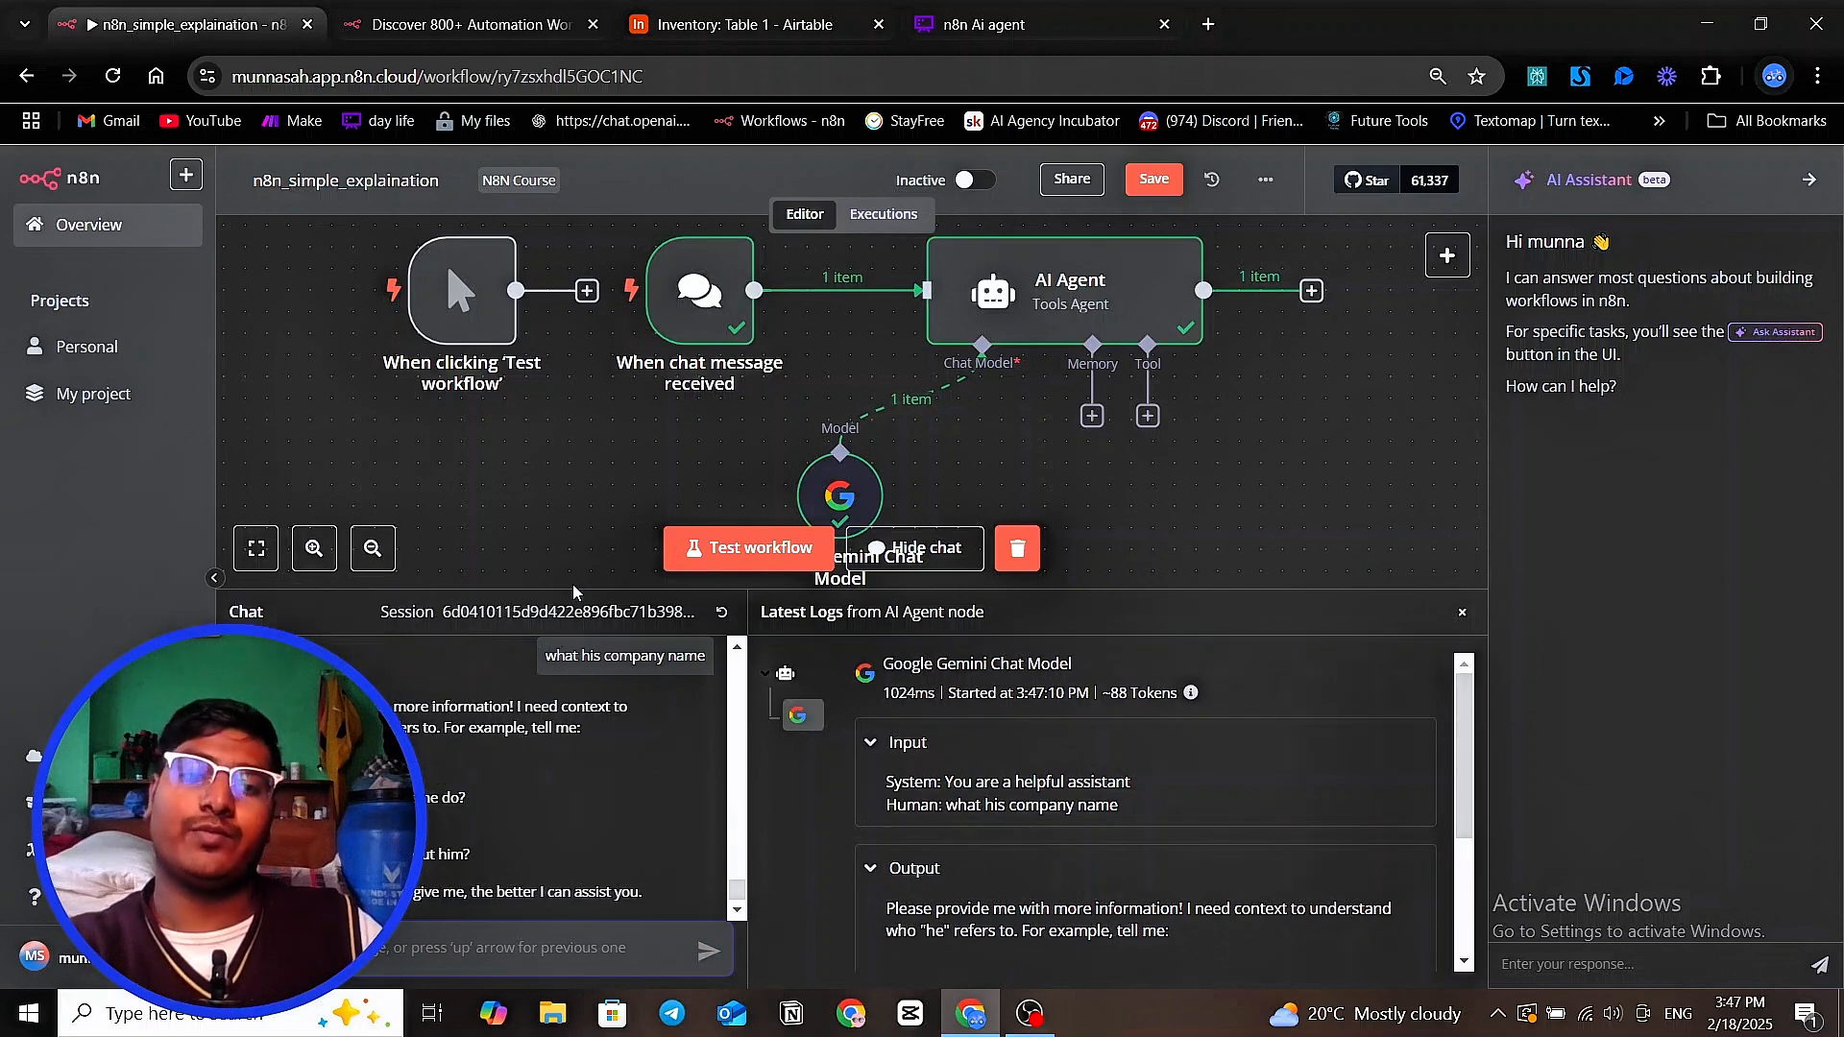
Shrink the chat area slightly and compare the follow-up reply with the earlier Alex Hormozi answer
left_click_drag(566, 593, 562, 629)
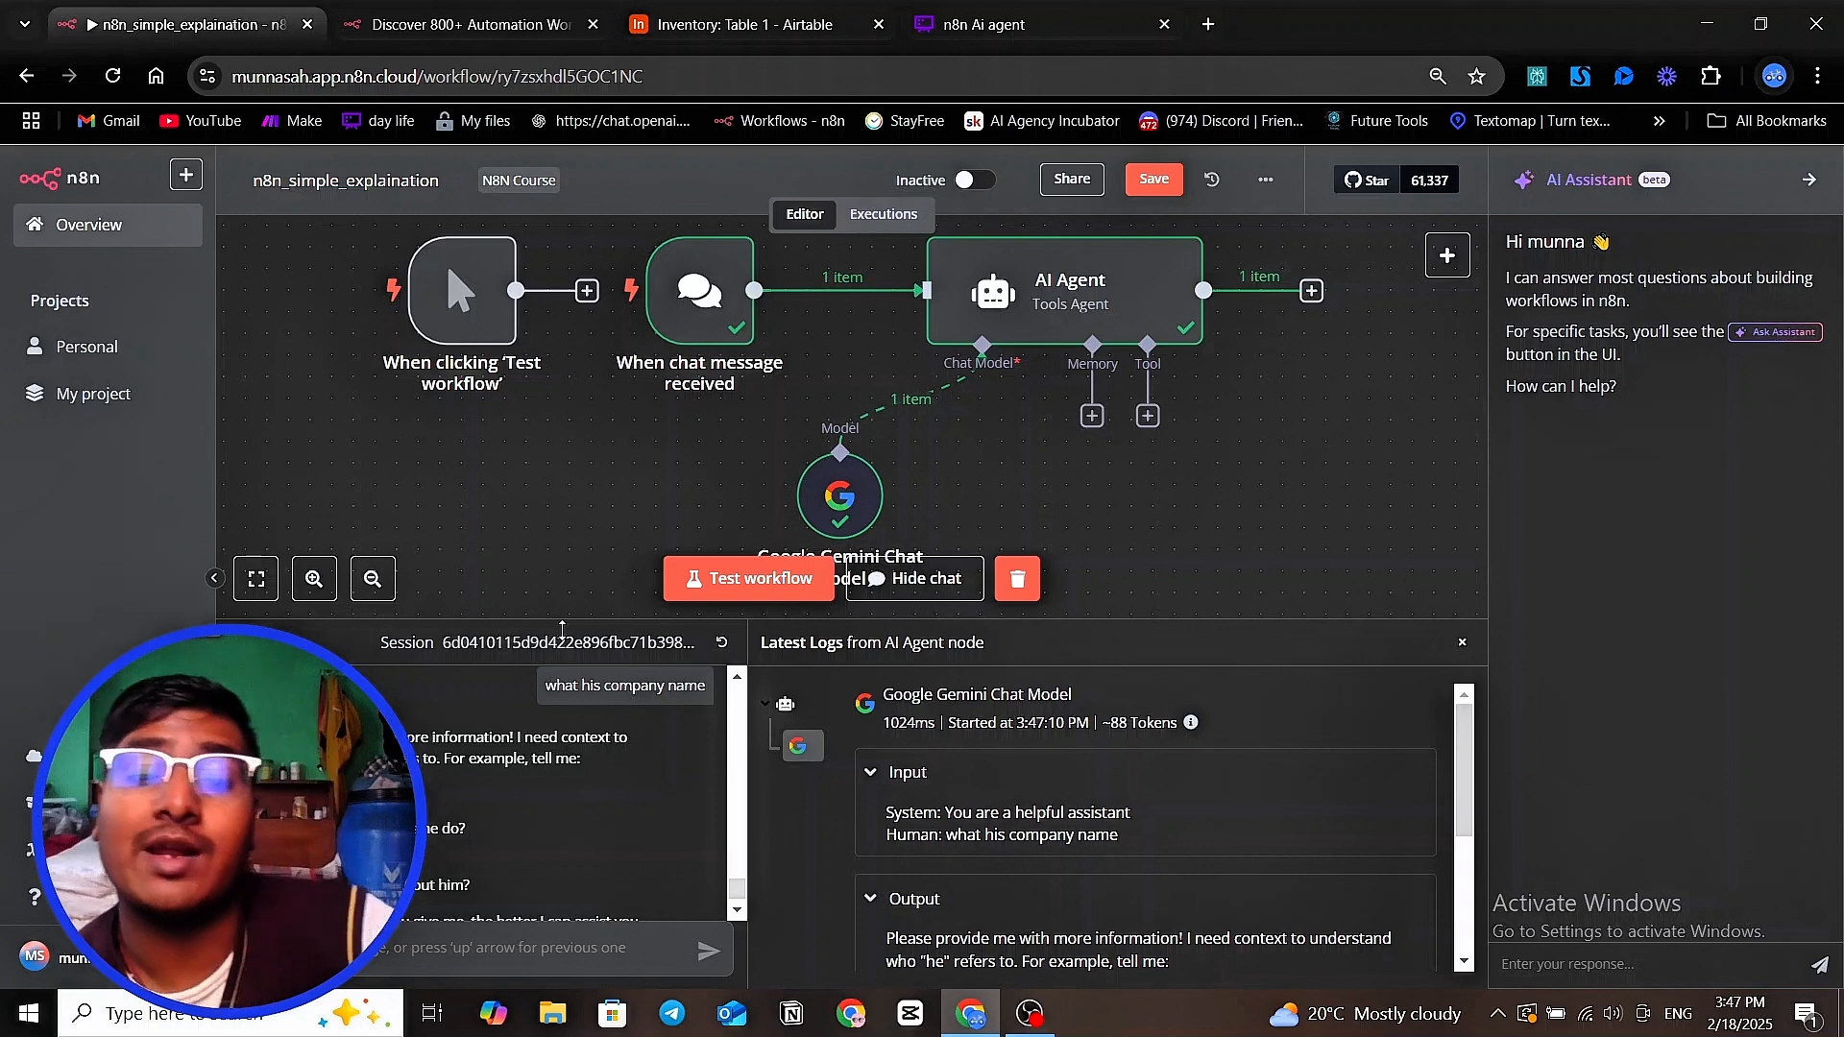
scroll(576, 749, "up", 3)
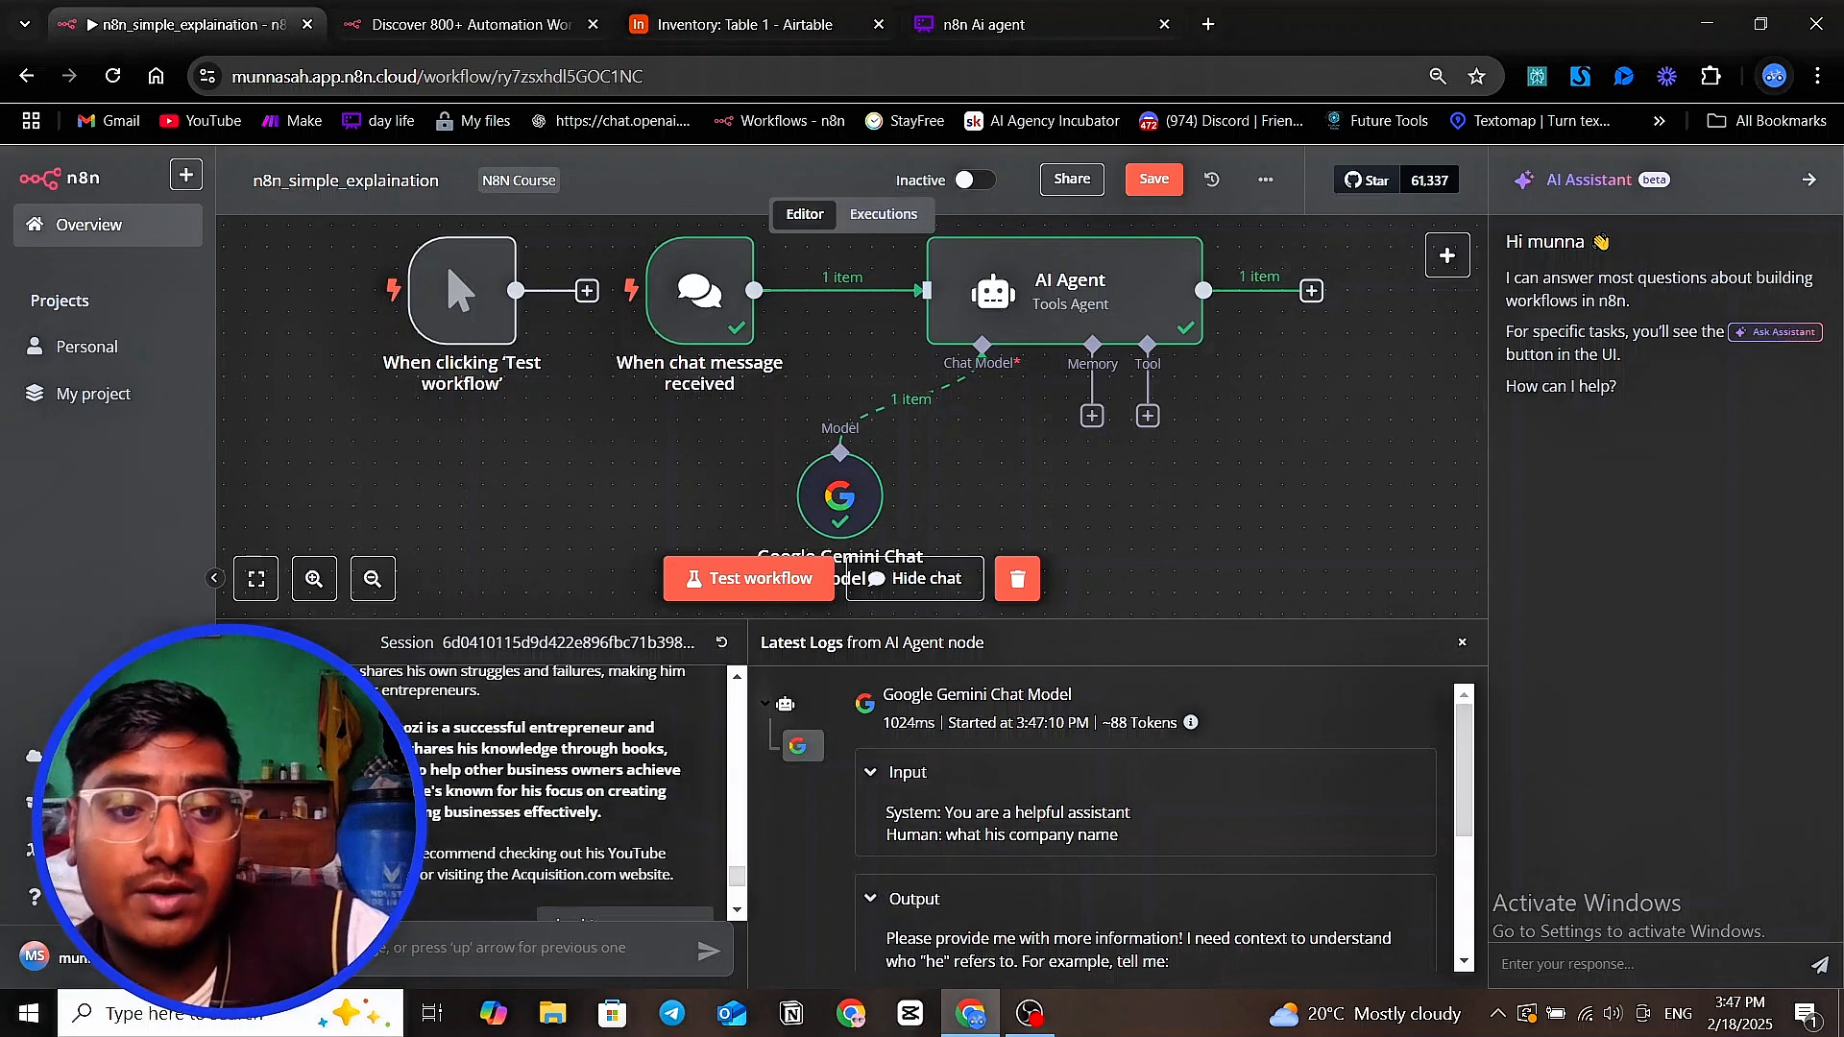
scroll(413, 728, "down", 5)
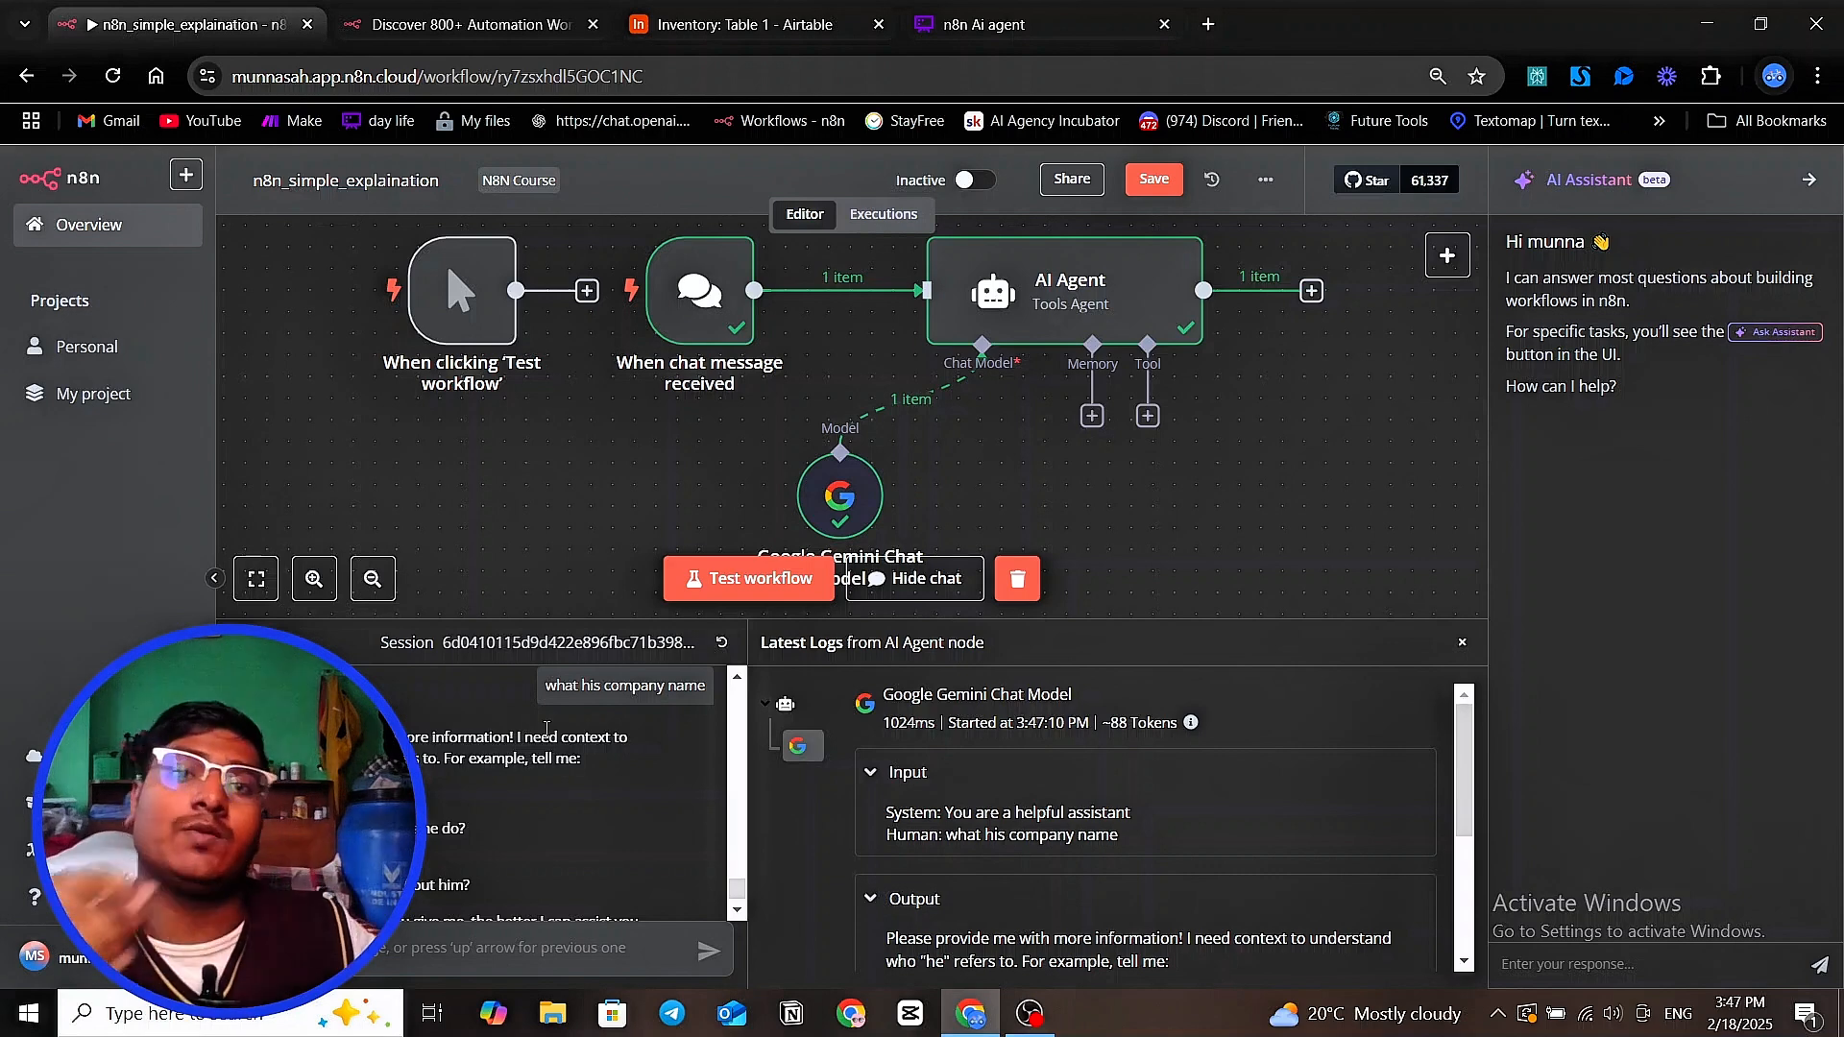
Attach a Window Buffer Memory node to the AI Agent's memory connection
scroll(1097, 392, "down", 2)
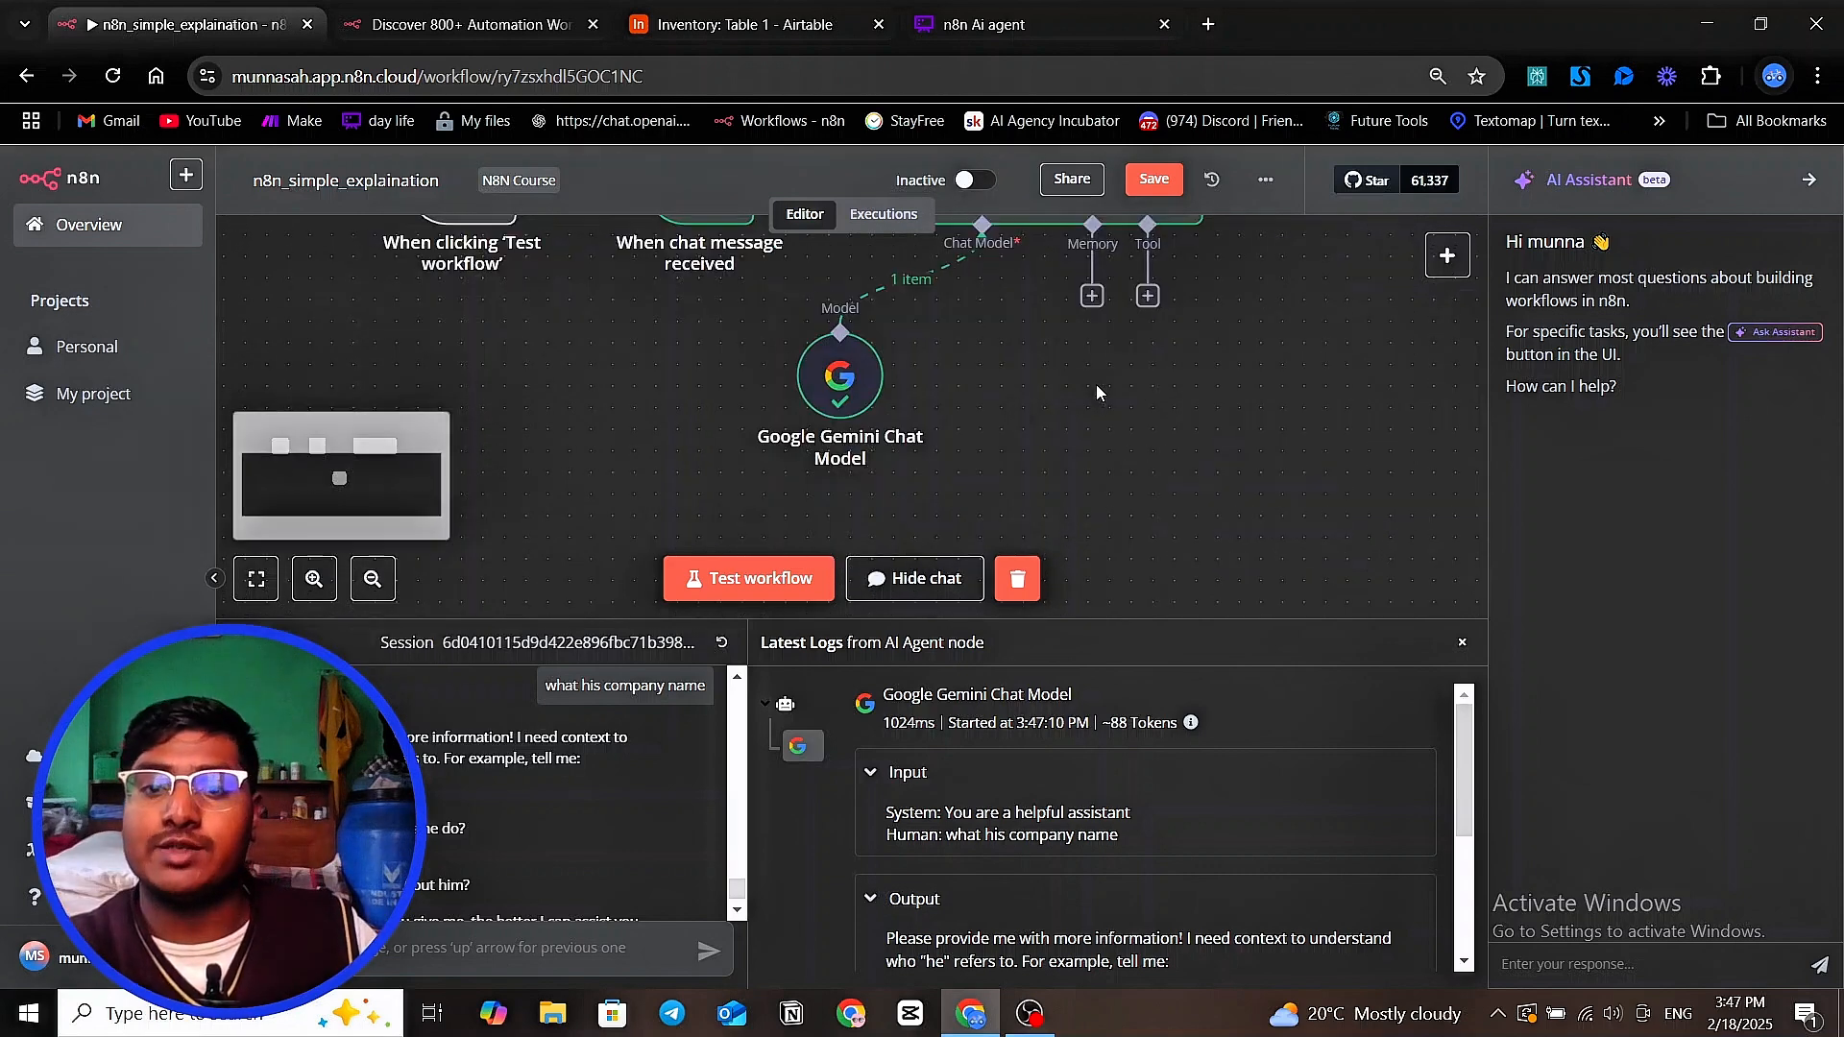
left_click(1092, 298)
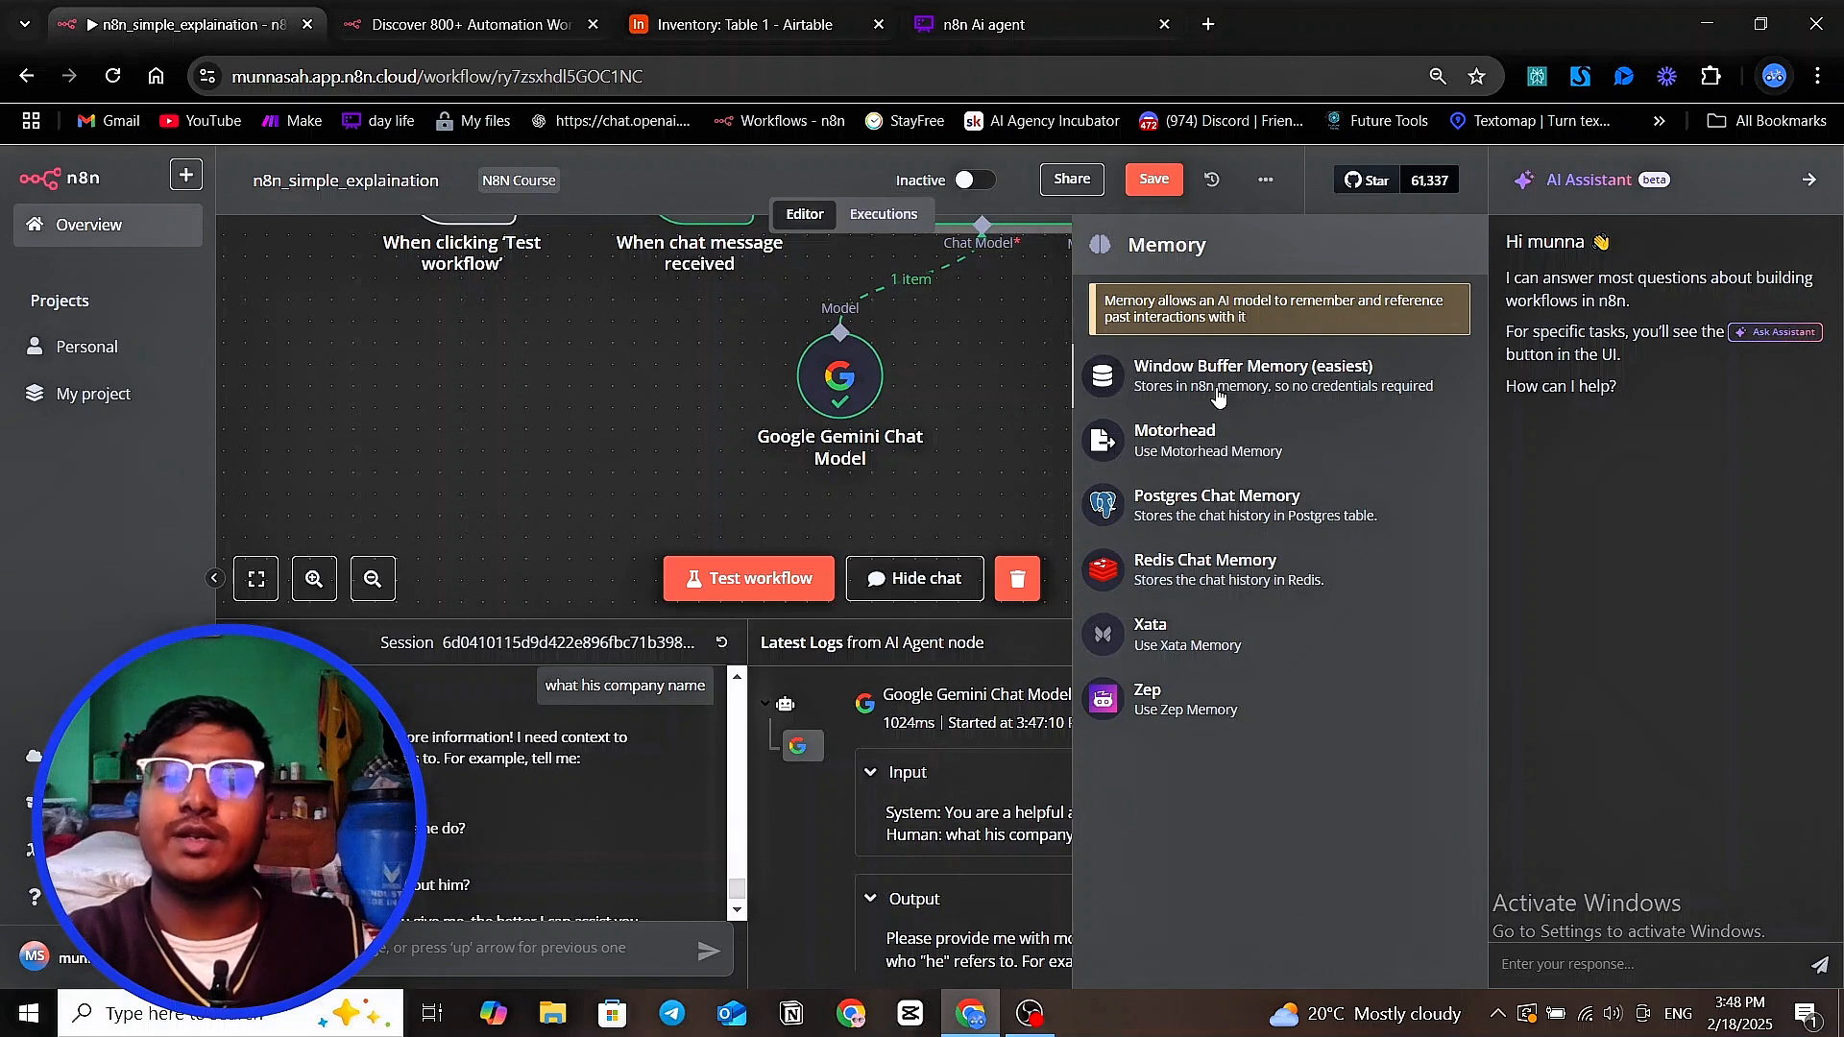
left_click(1218, 380)
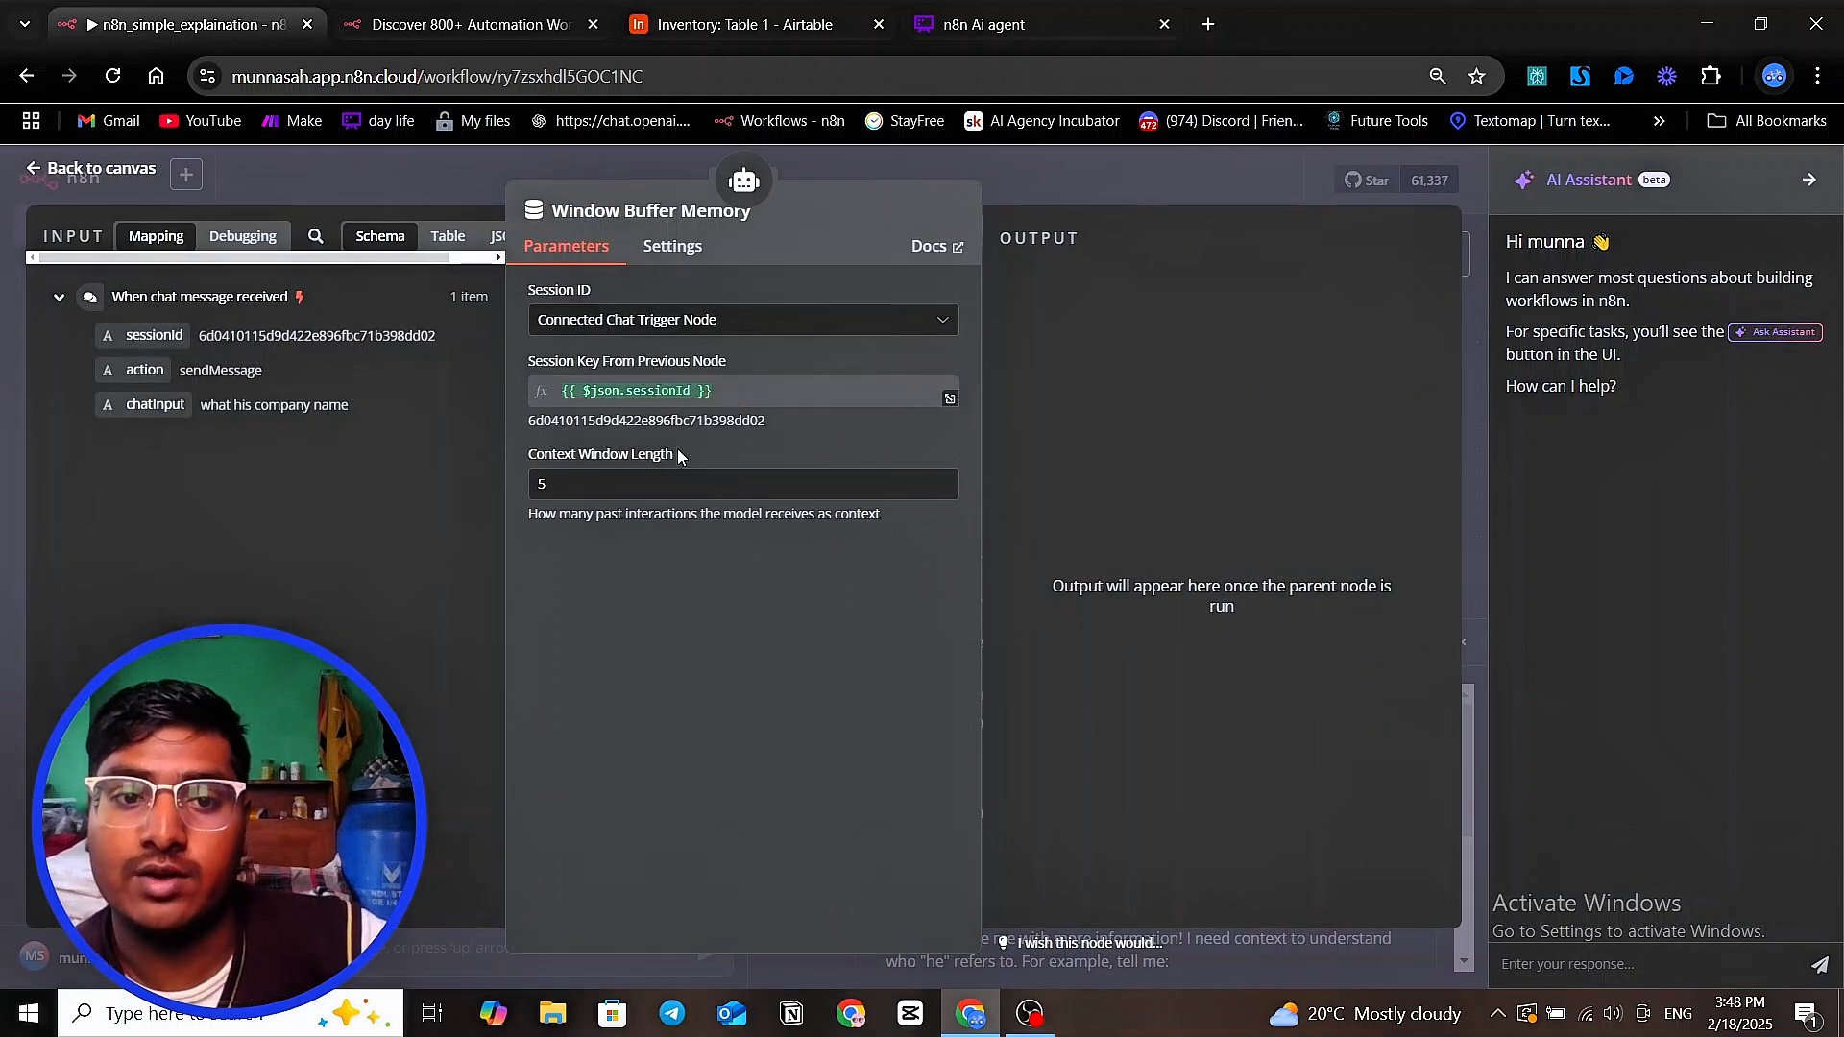
Leave the Window Buffer Memory settings and reset the chat session, clearing its messages and execution data
left_click(600, 492)
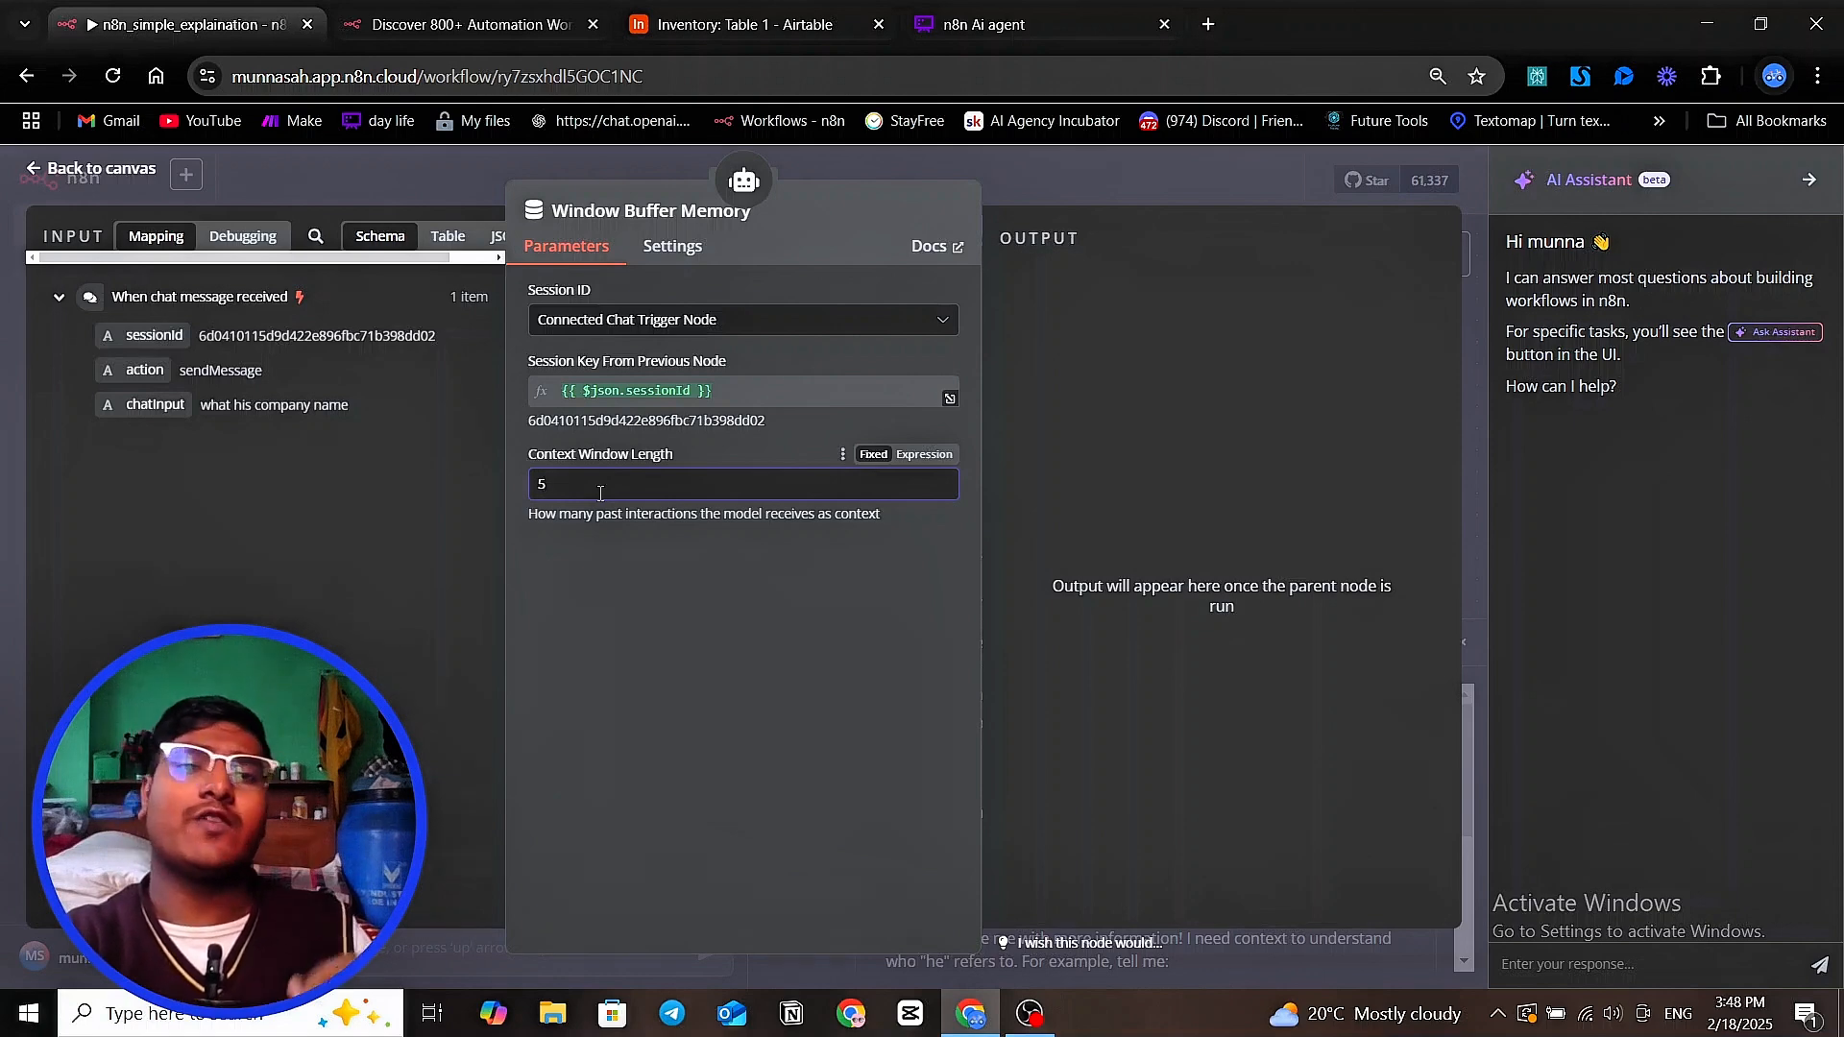
left_click(1025, 153)
mouse_move(981, 269)
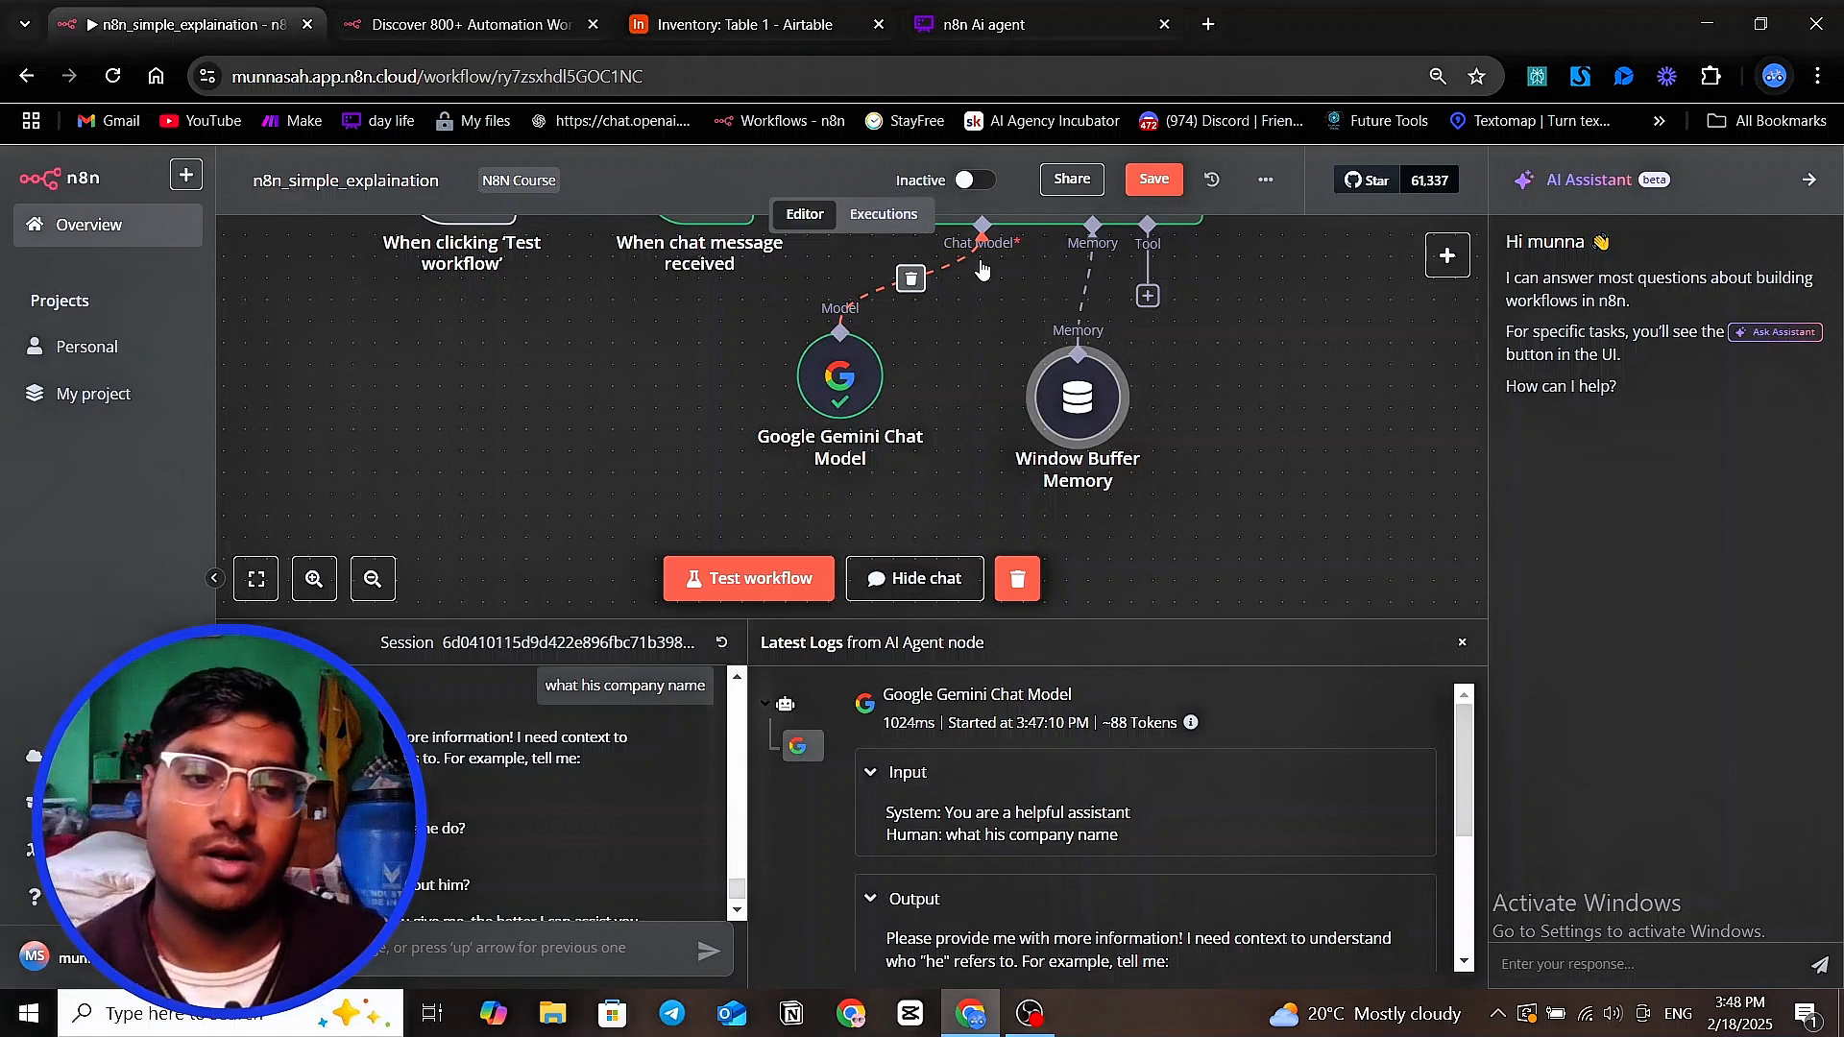
left_click(719, 643)
left_click(1099, 625)
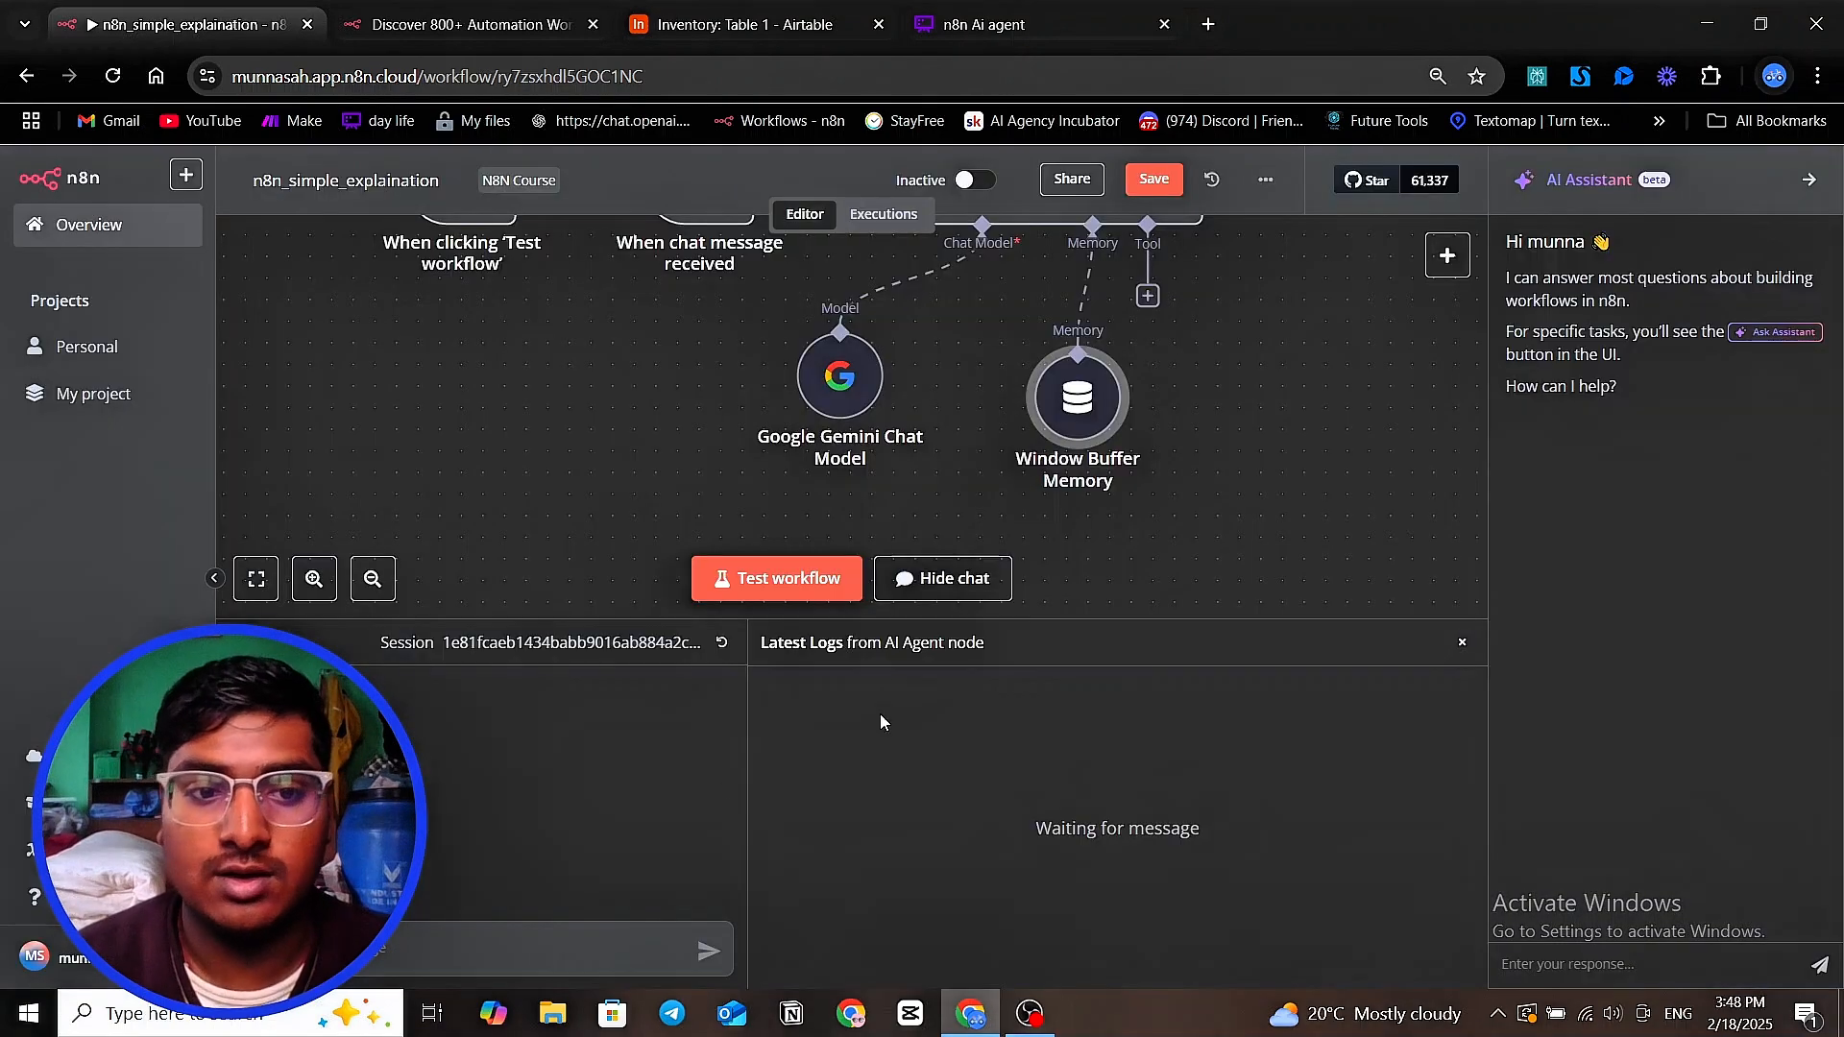
Send the chat message "tell me about alex hormozi" to the AI Agent
left_click(529, 949)
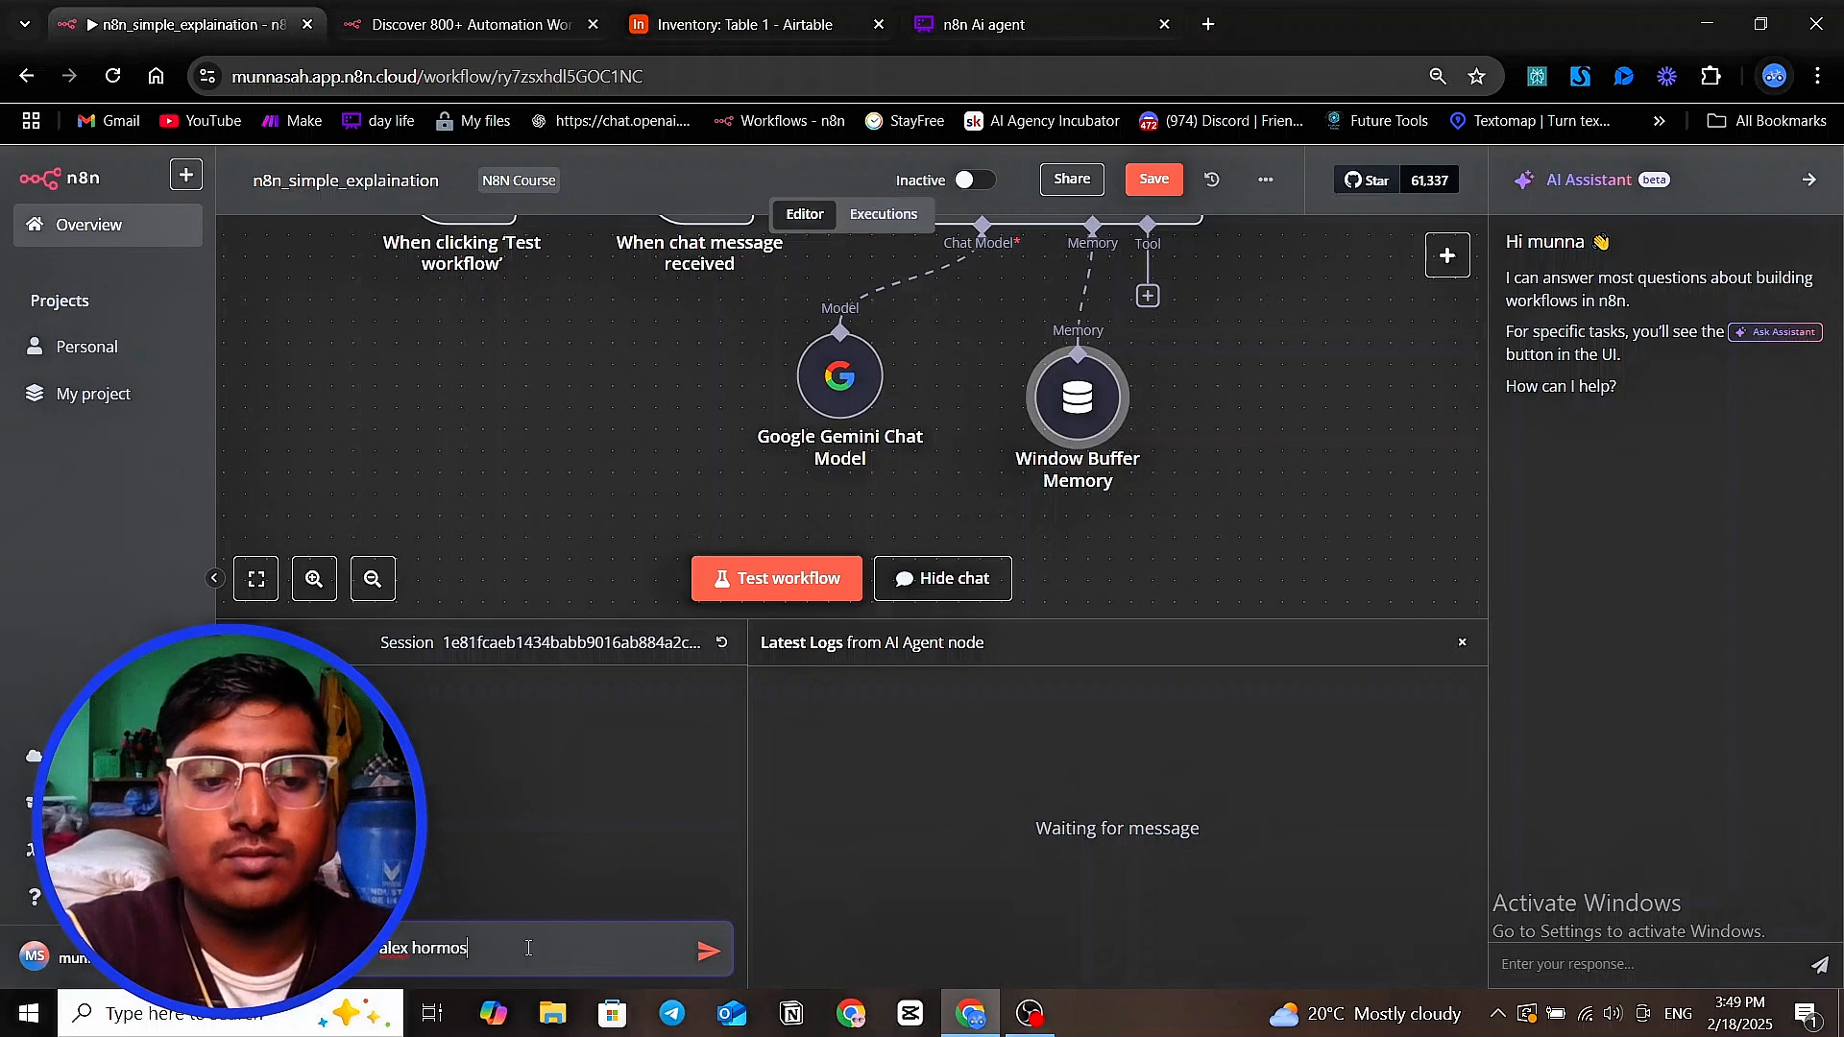
type("zi")
key("Return")
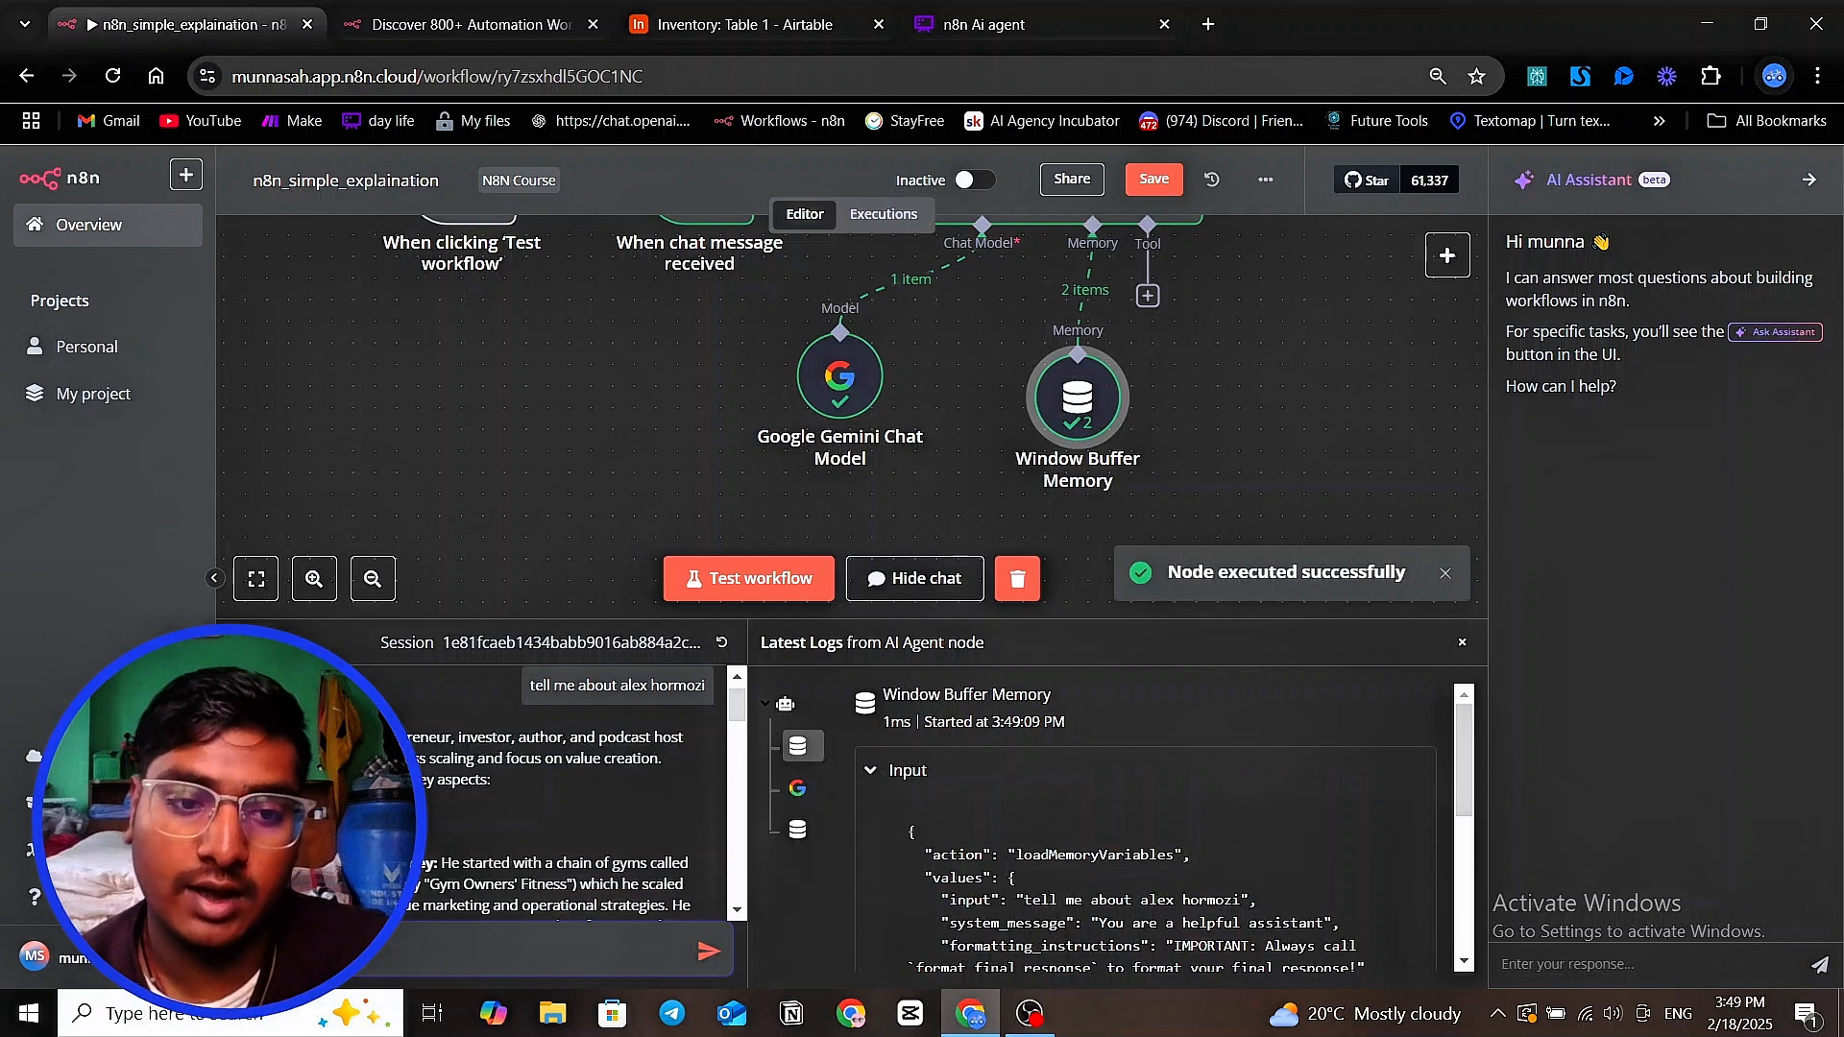
Skim the reply about Alex Hormozi and send the follow-up chat message "what his podcast name" to test the memory
scroll(458, 760, "down", 8)
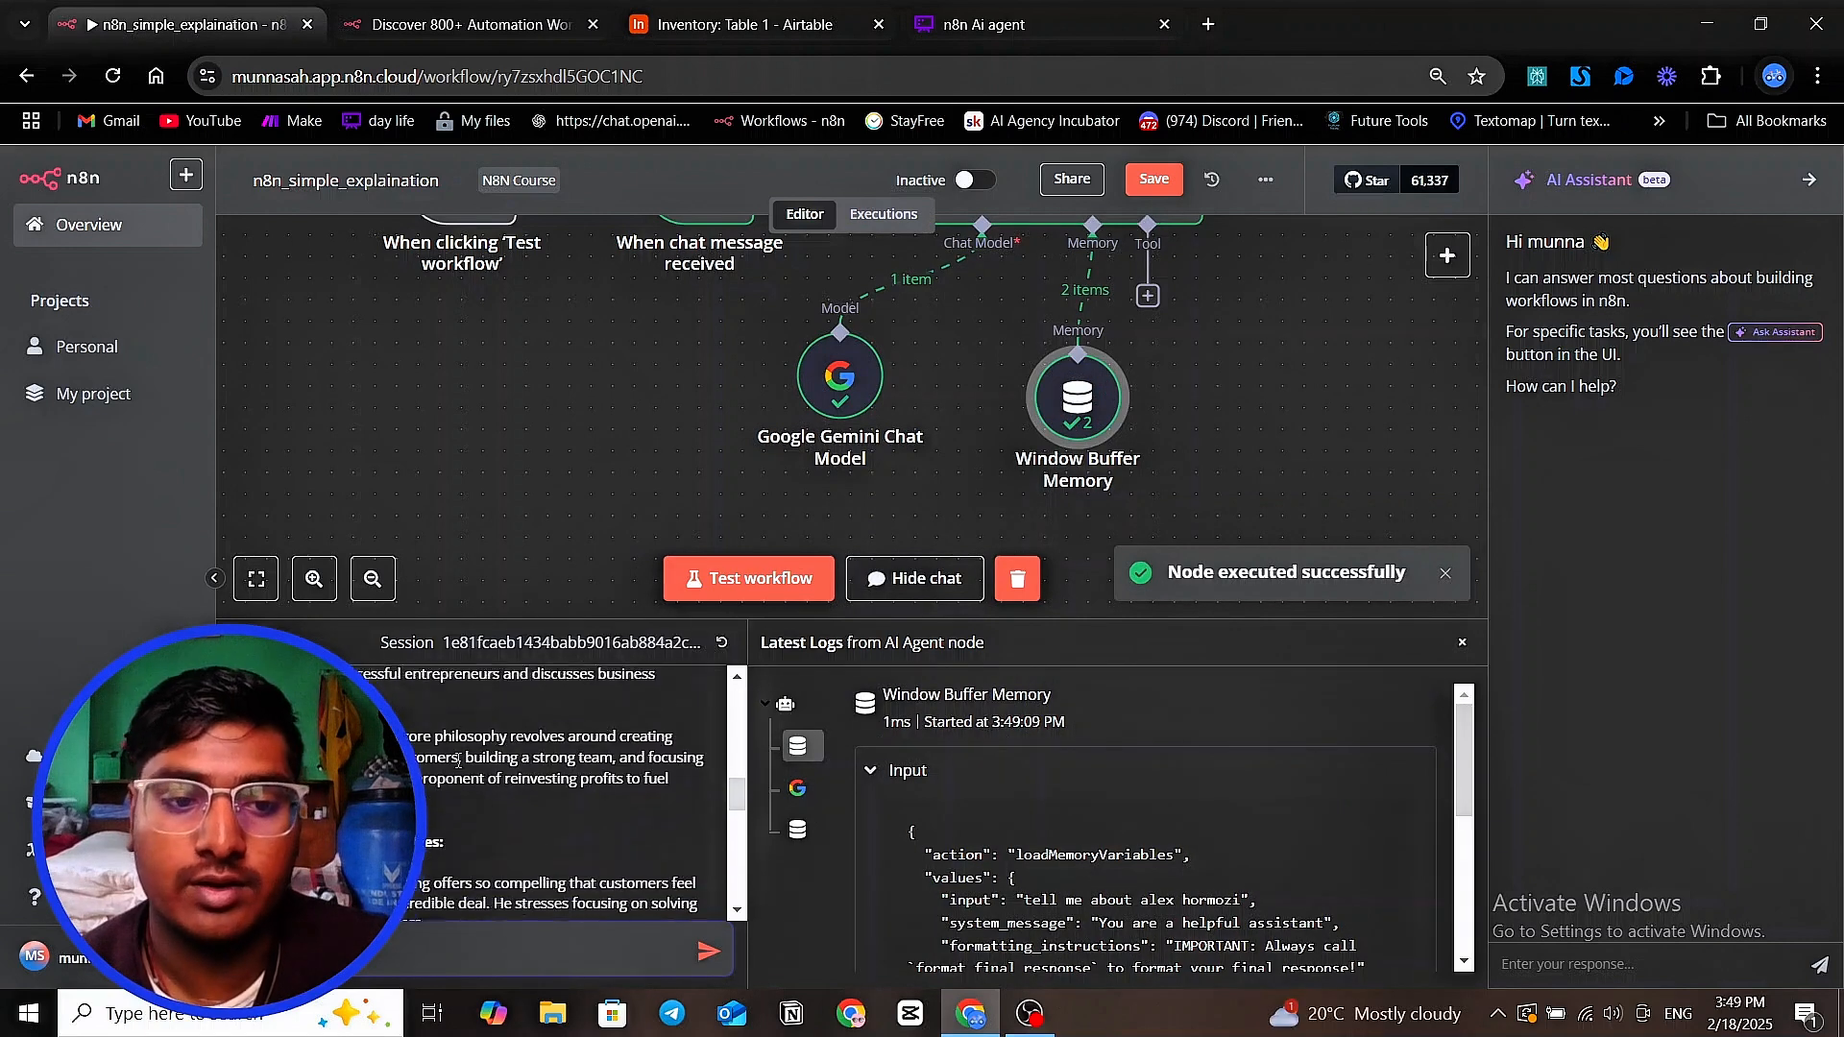
scroll(458, 760, "down", 5)
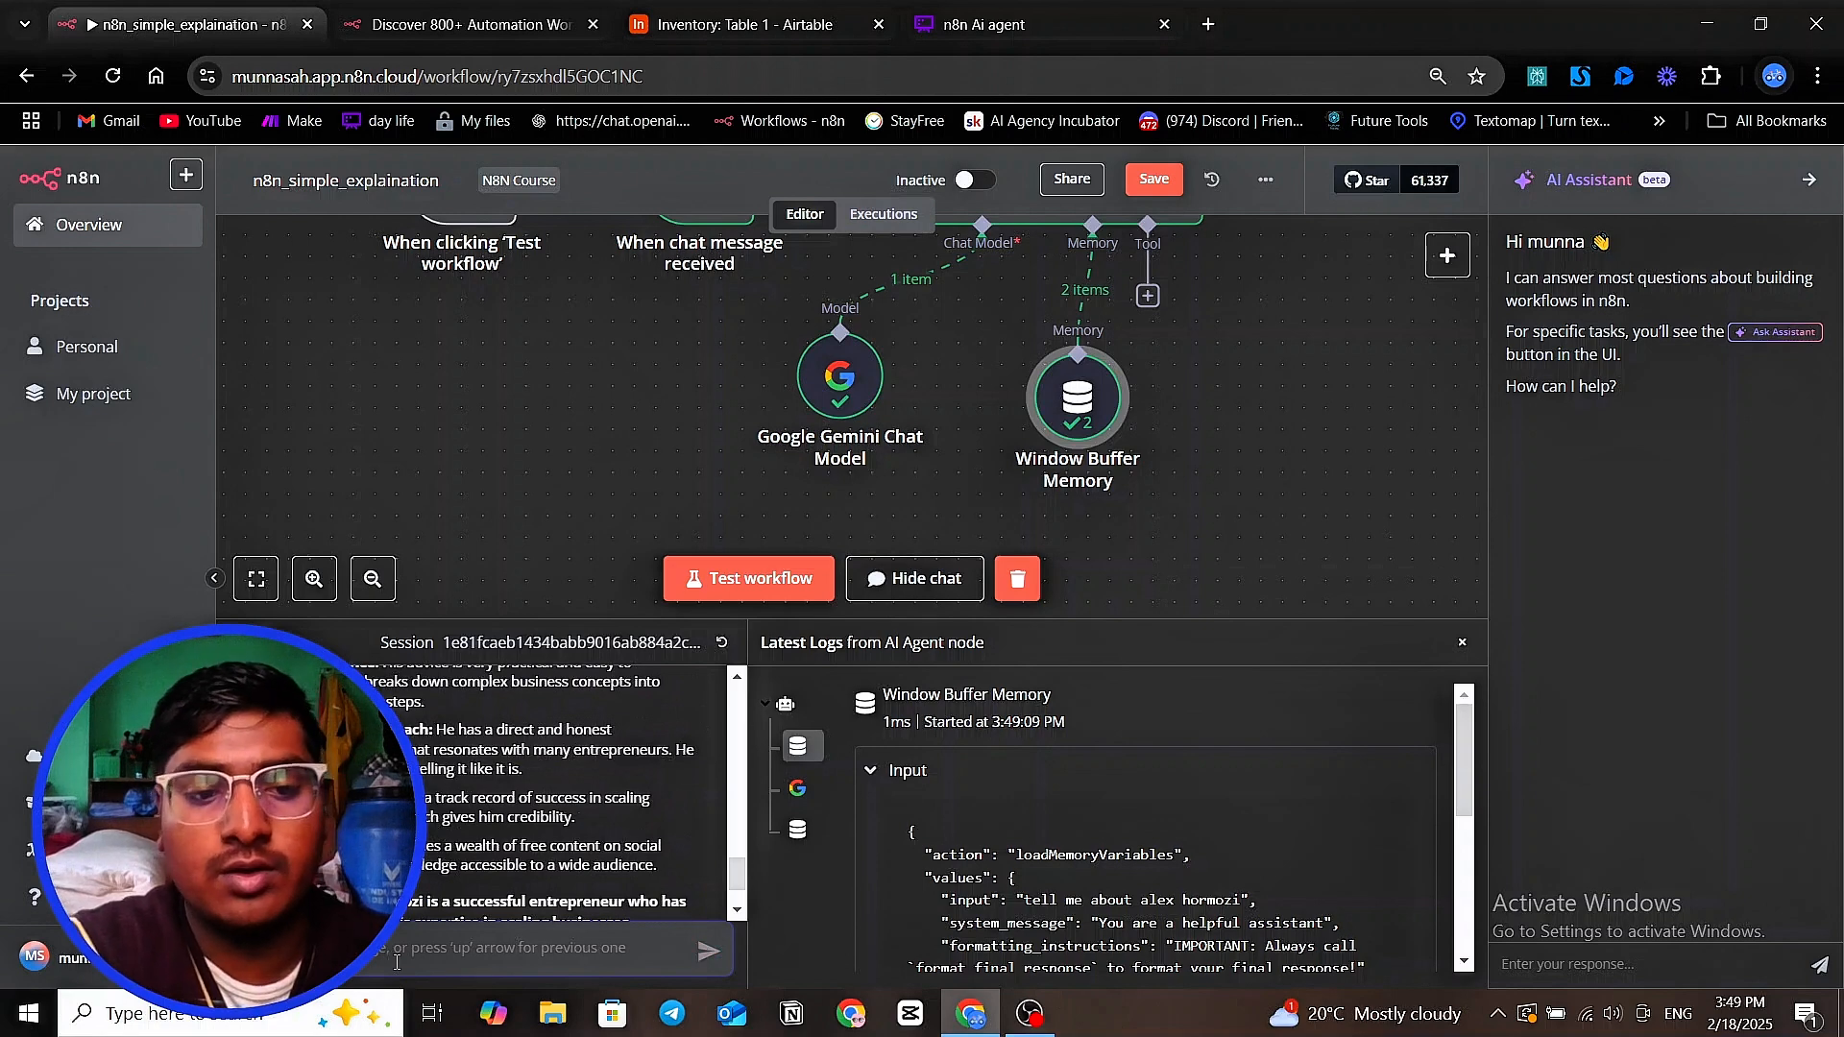
type("w")
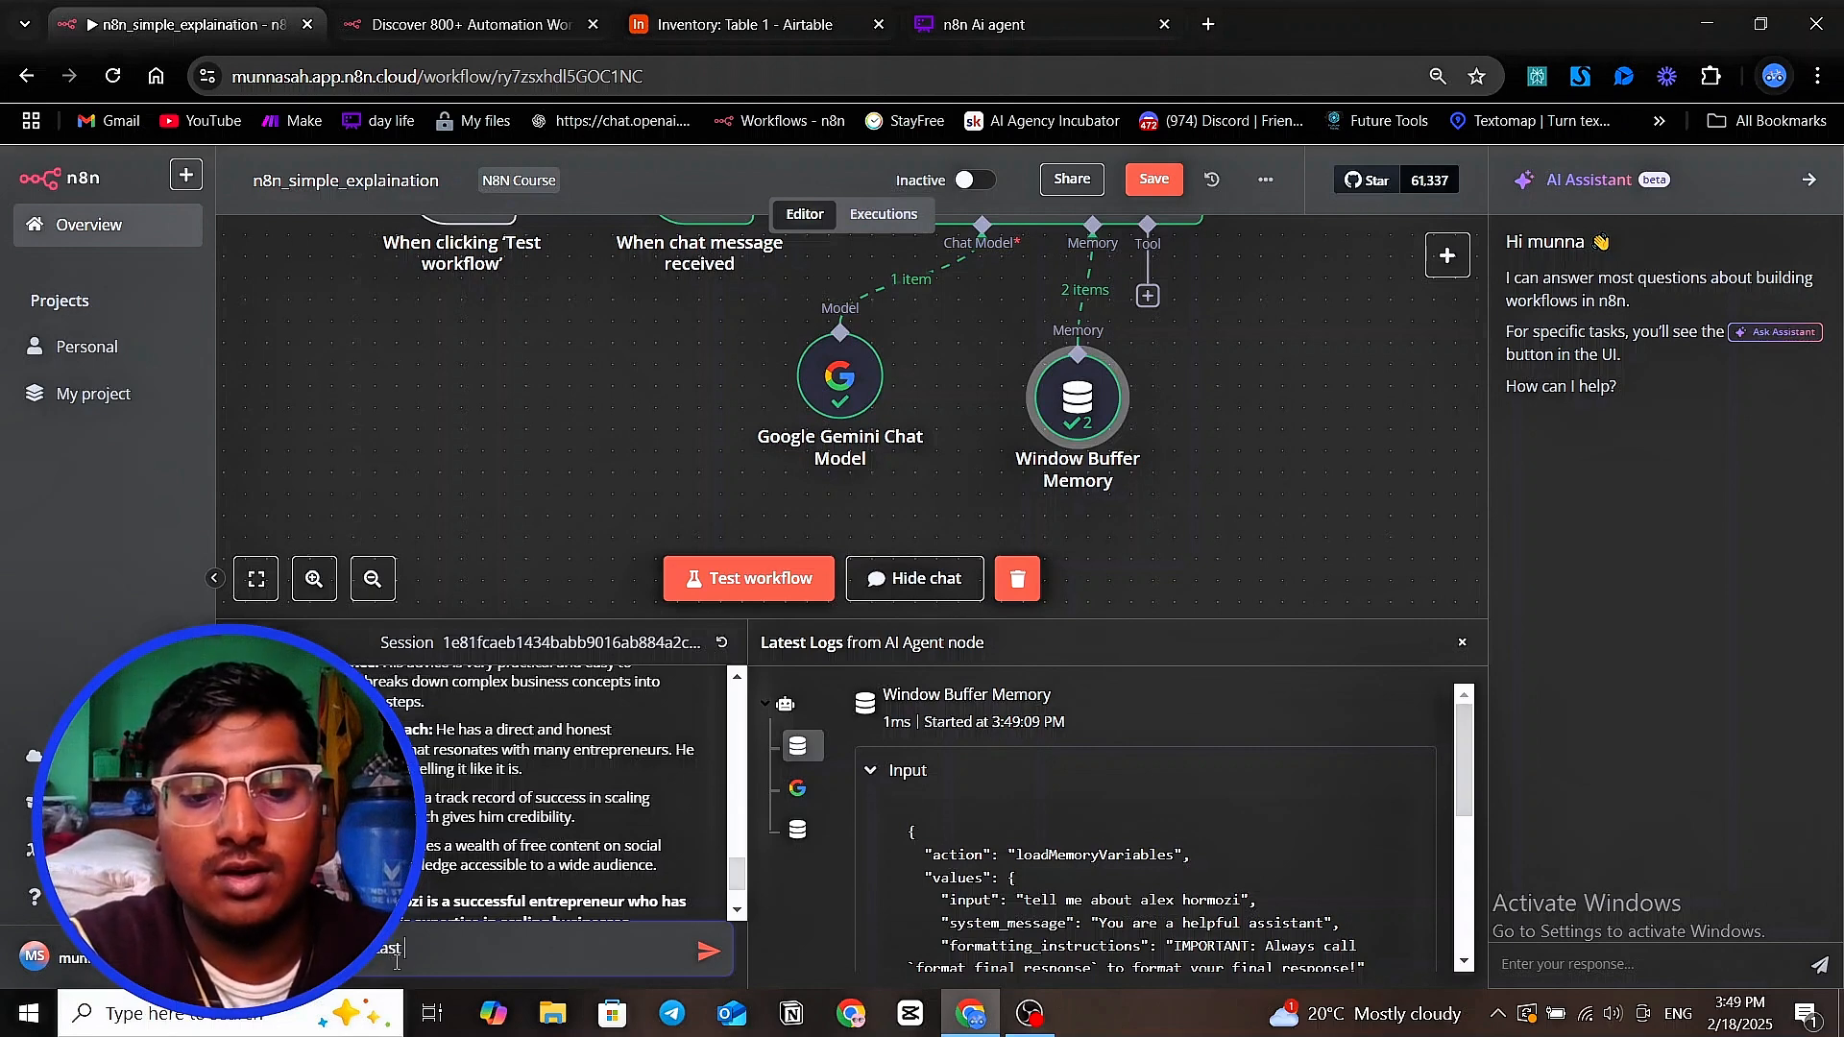
key("Return")
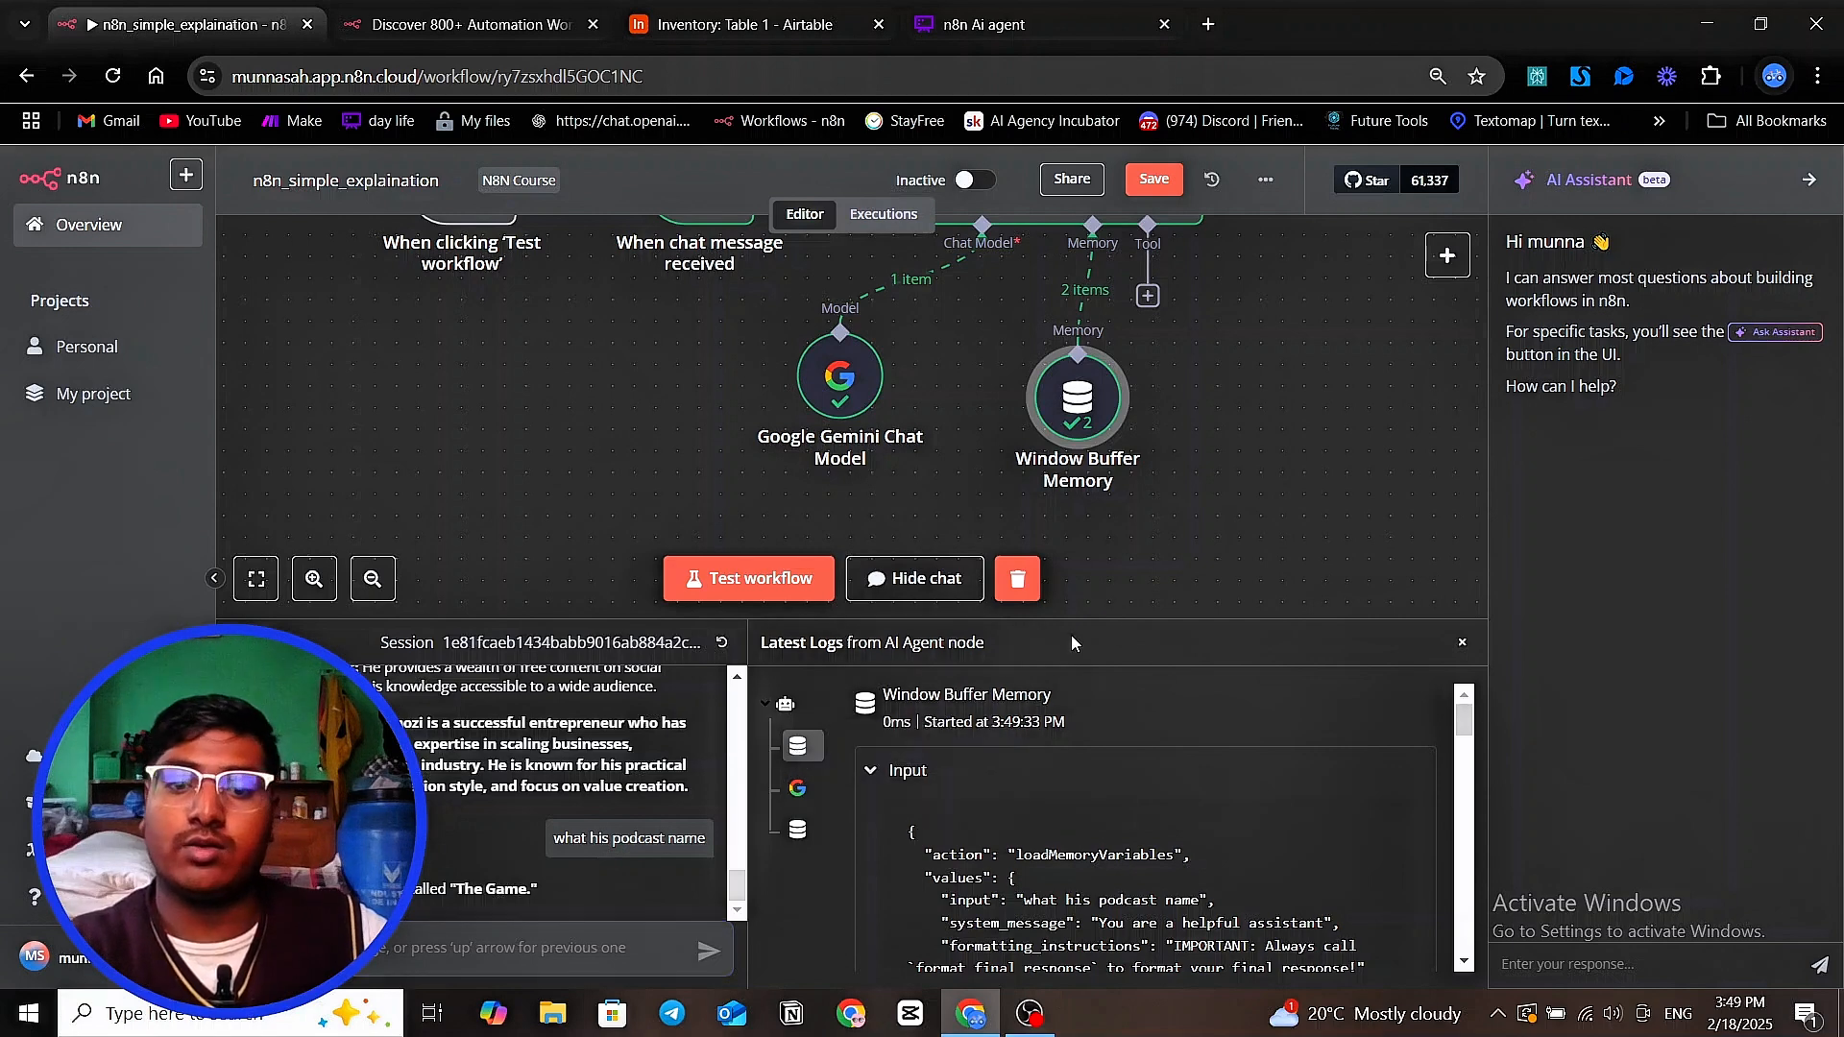
Enlarge the chat and log area and close the AI Assistant
left_click_drag(1182, 620, 1248, 413)
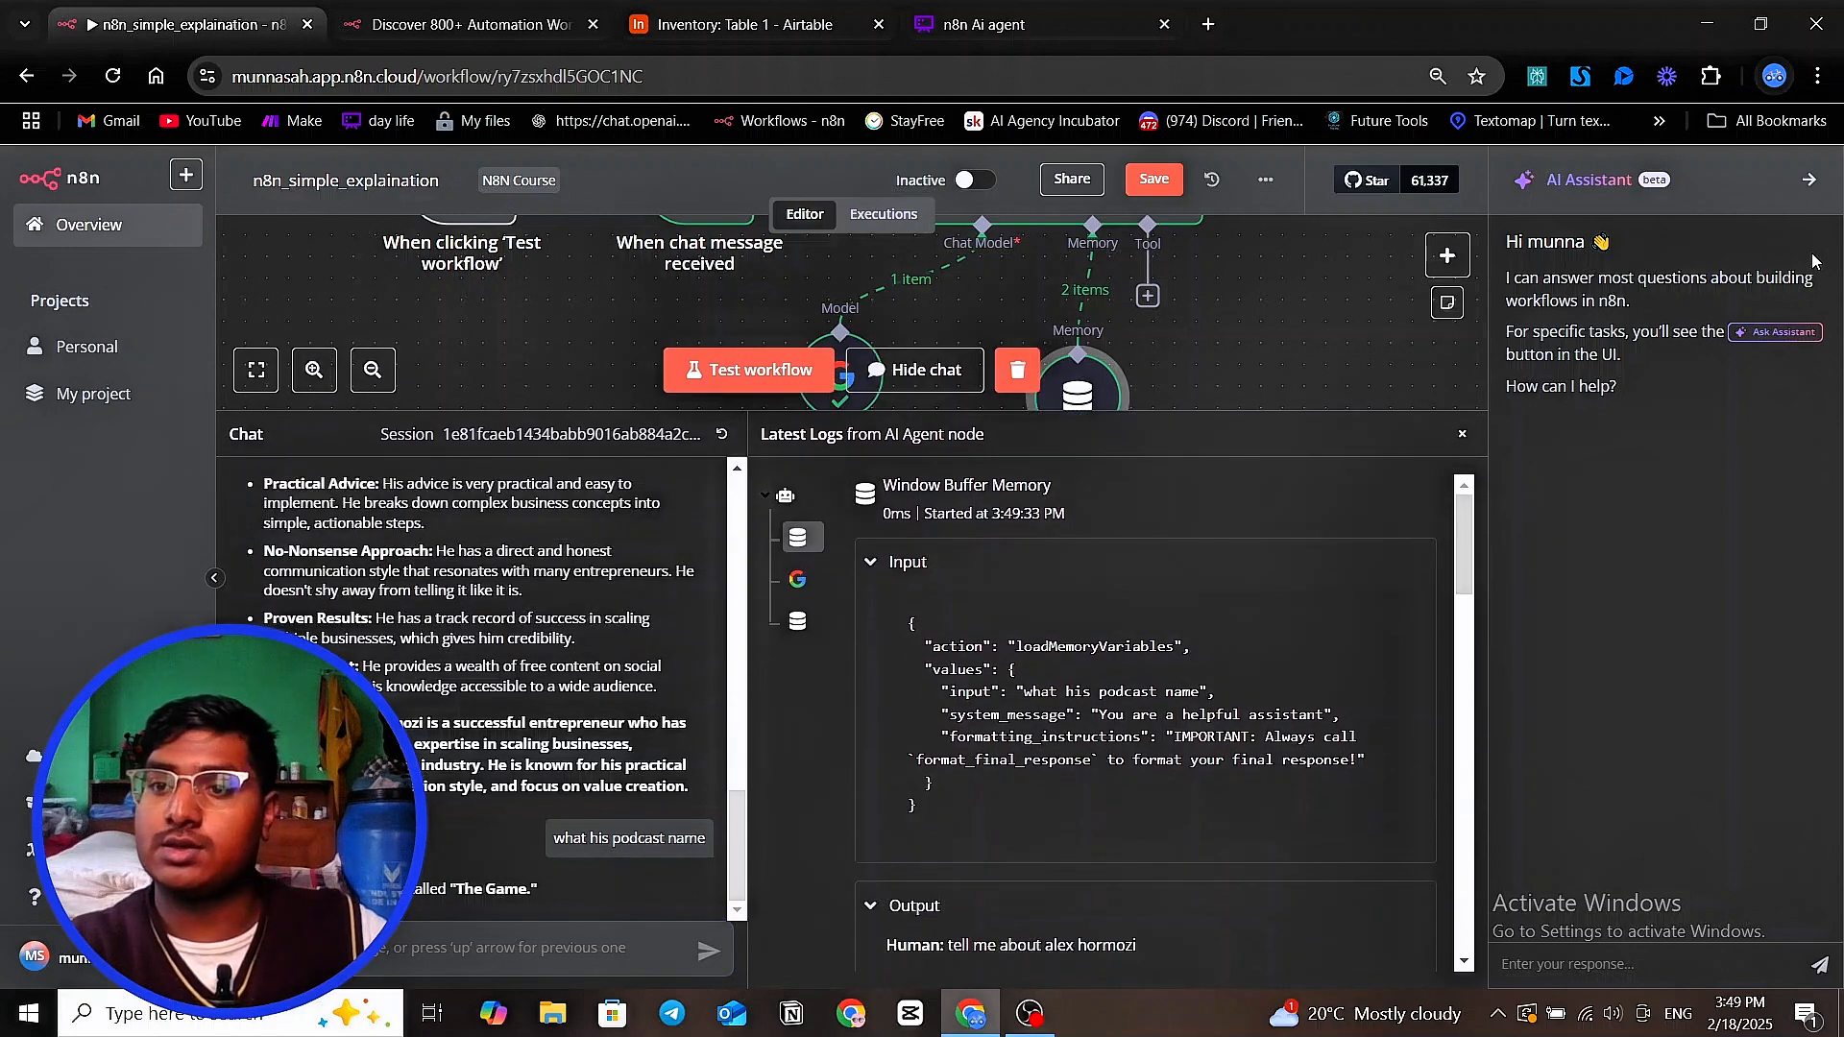
left_click(1810, 179)
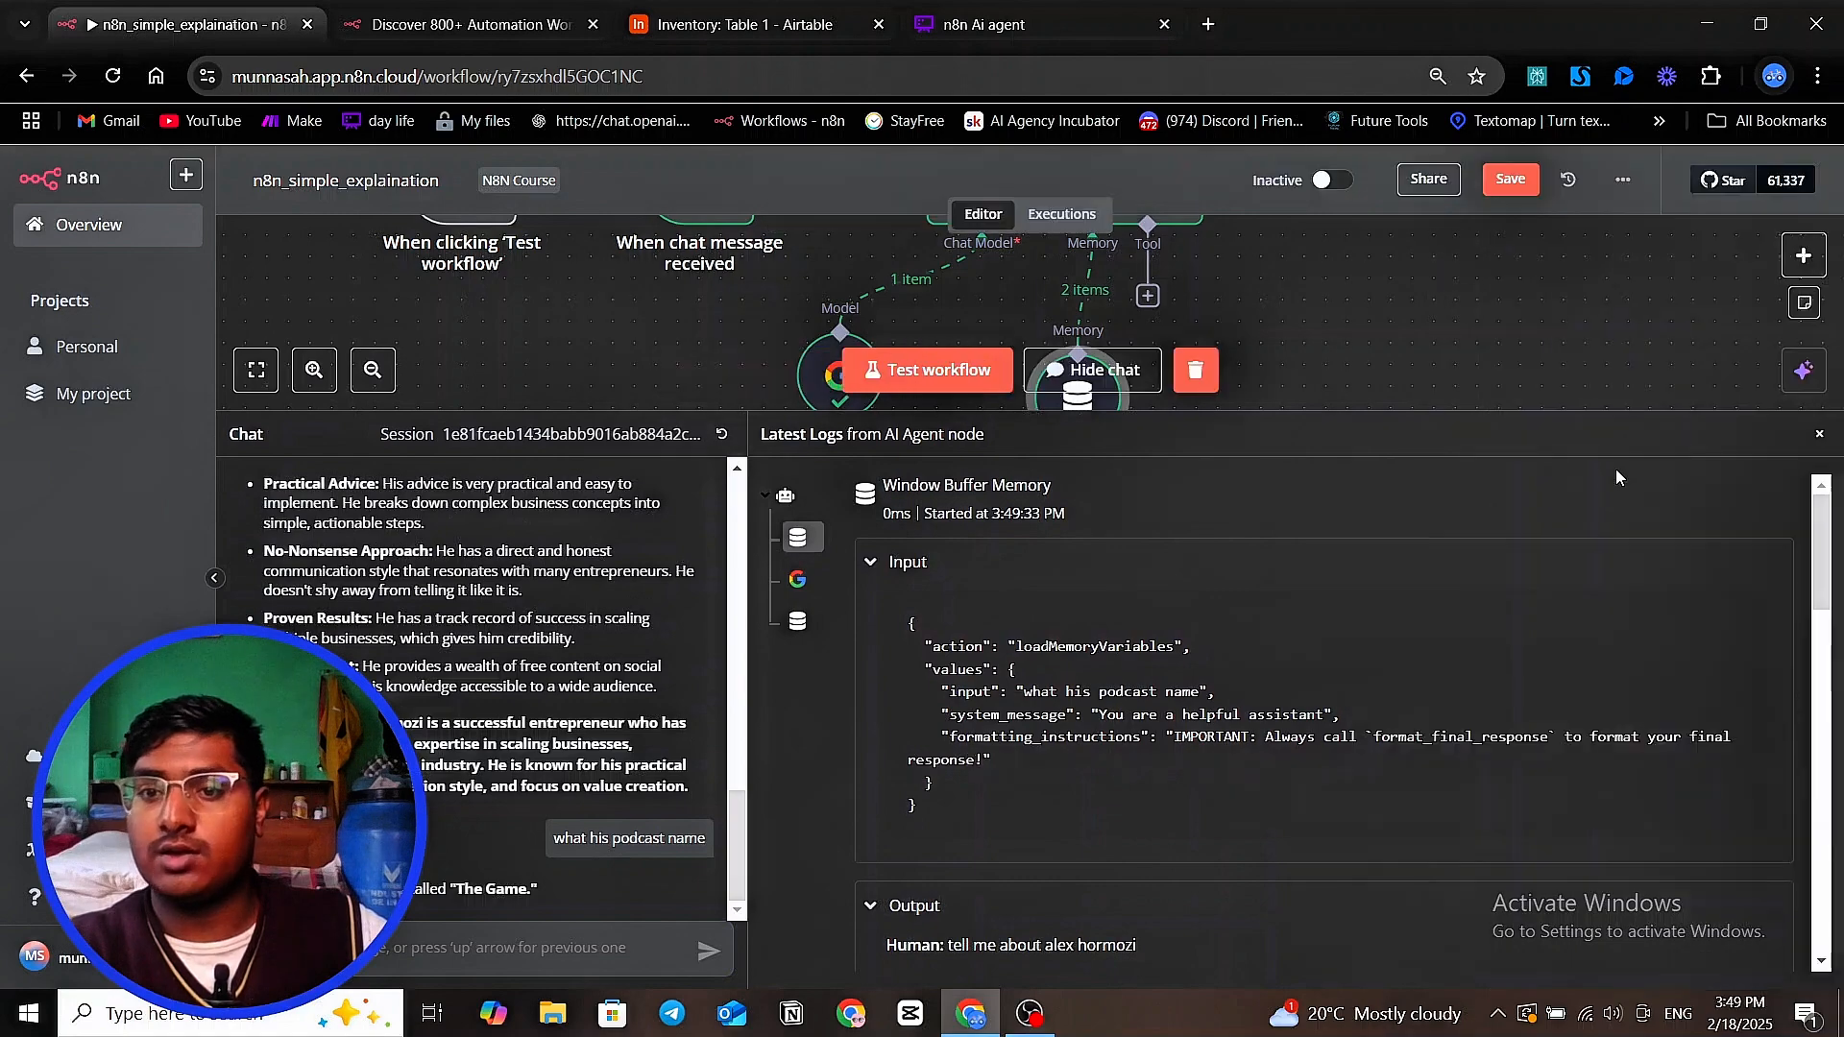
Examine the Window Buffer Memory log's output to see which earlier chat messages are passed to the AI Agent
scroll(1162, 679, "down", 3)
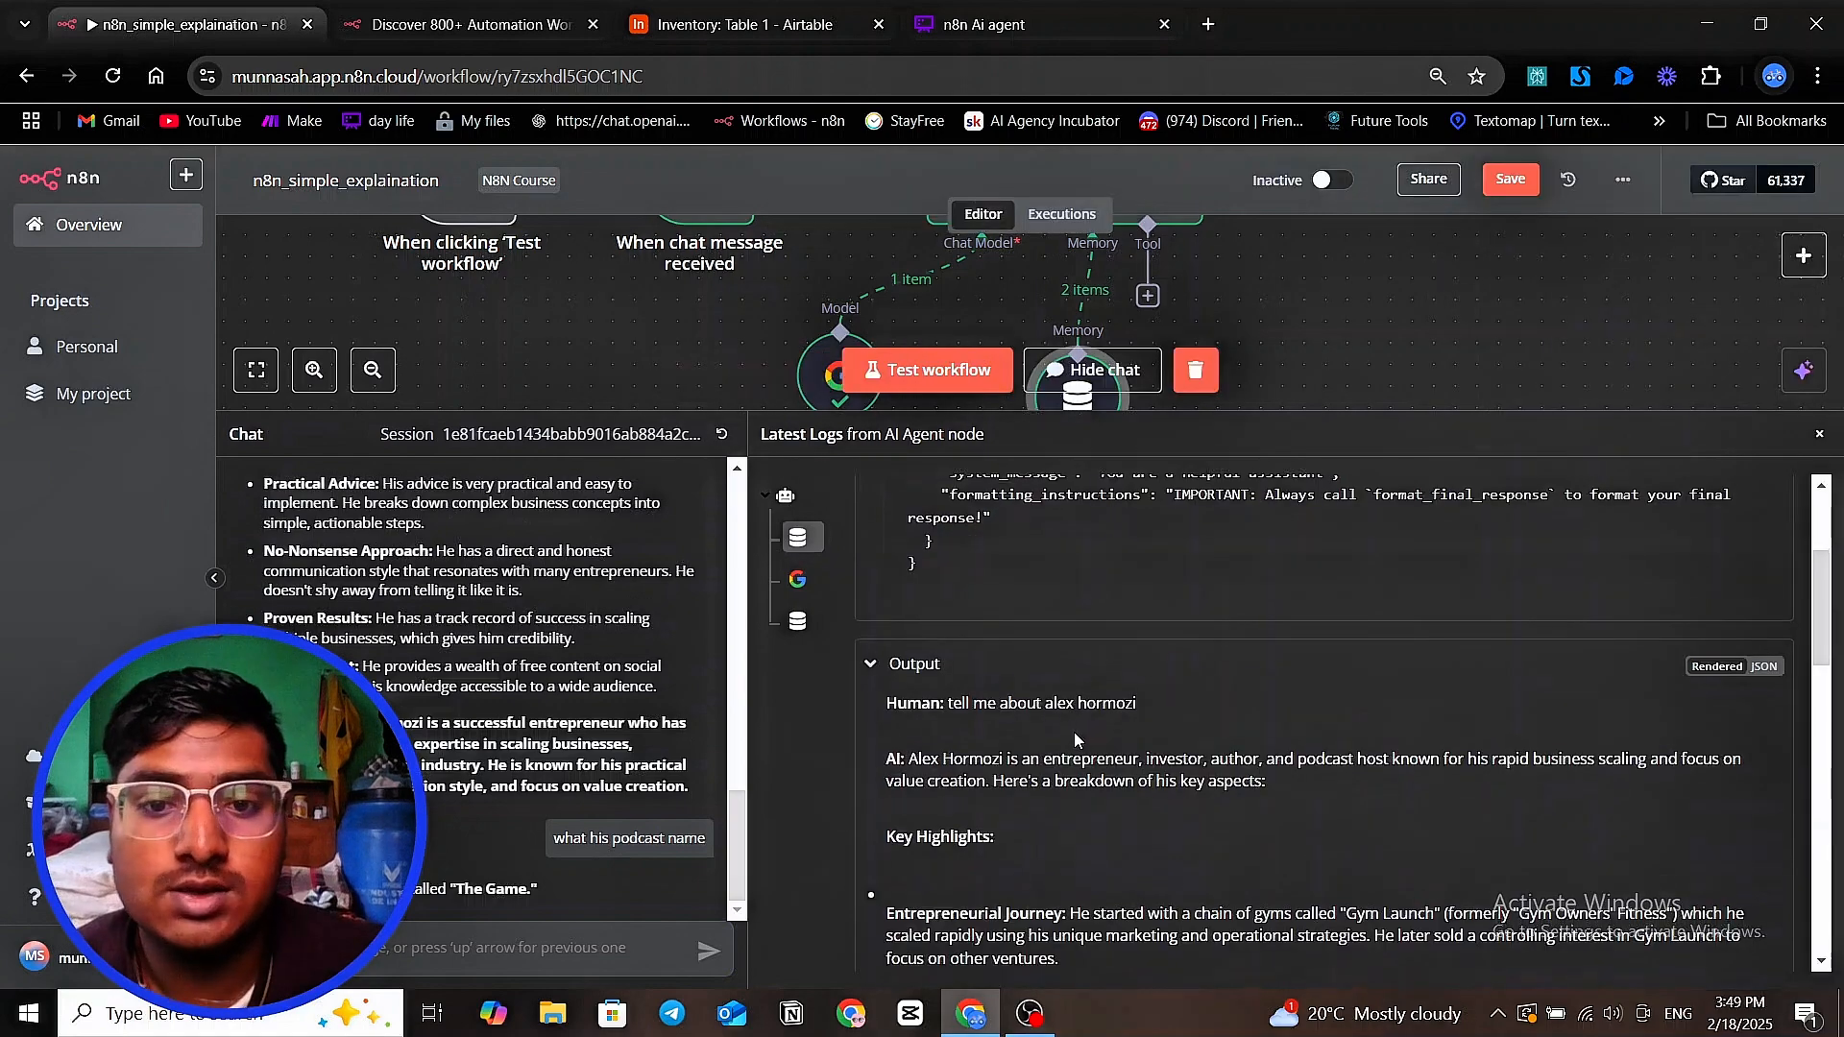
scroll(1074, 732, "down", 1)
scroll(1001, 604, "down", 2)
scroll(999, 625, "up", 2)
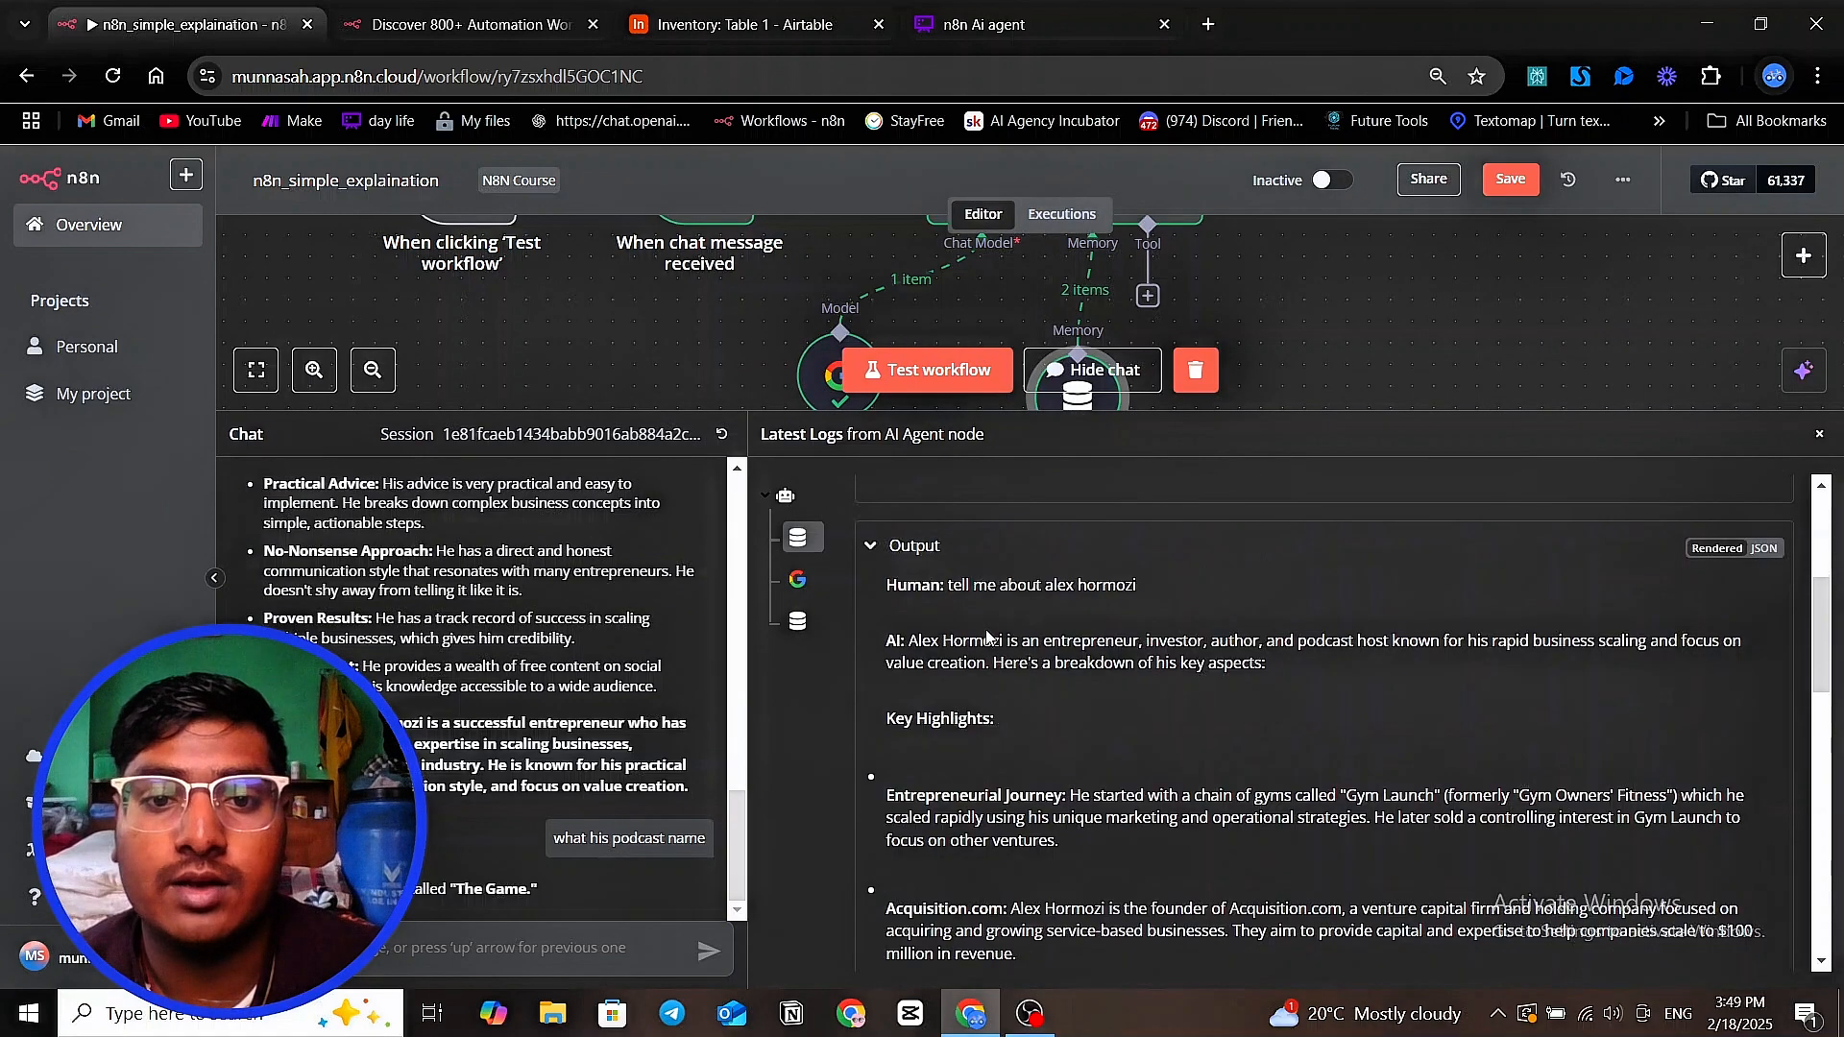
scroll(949, 621, "down", 1)
scroll(657, 689, "up", 3)
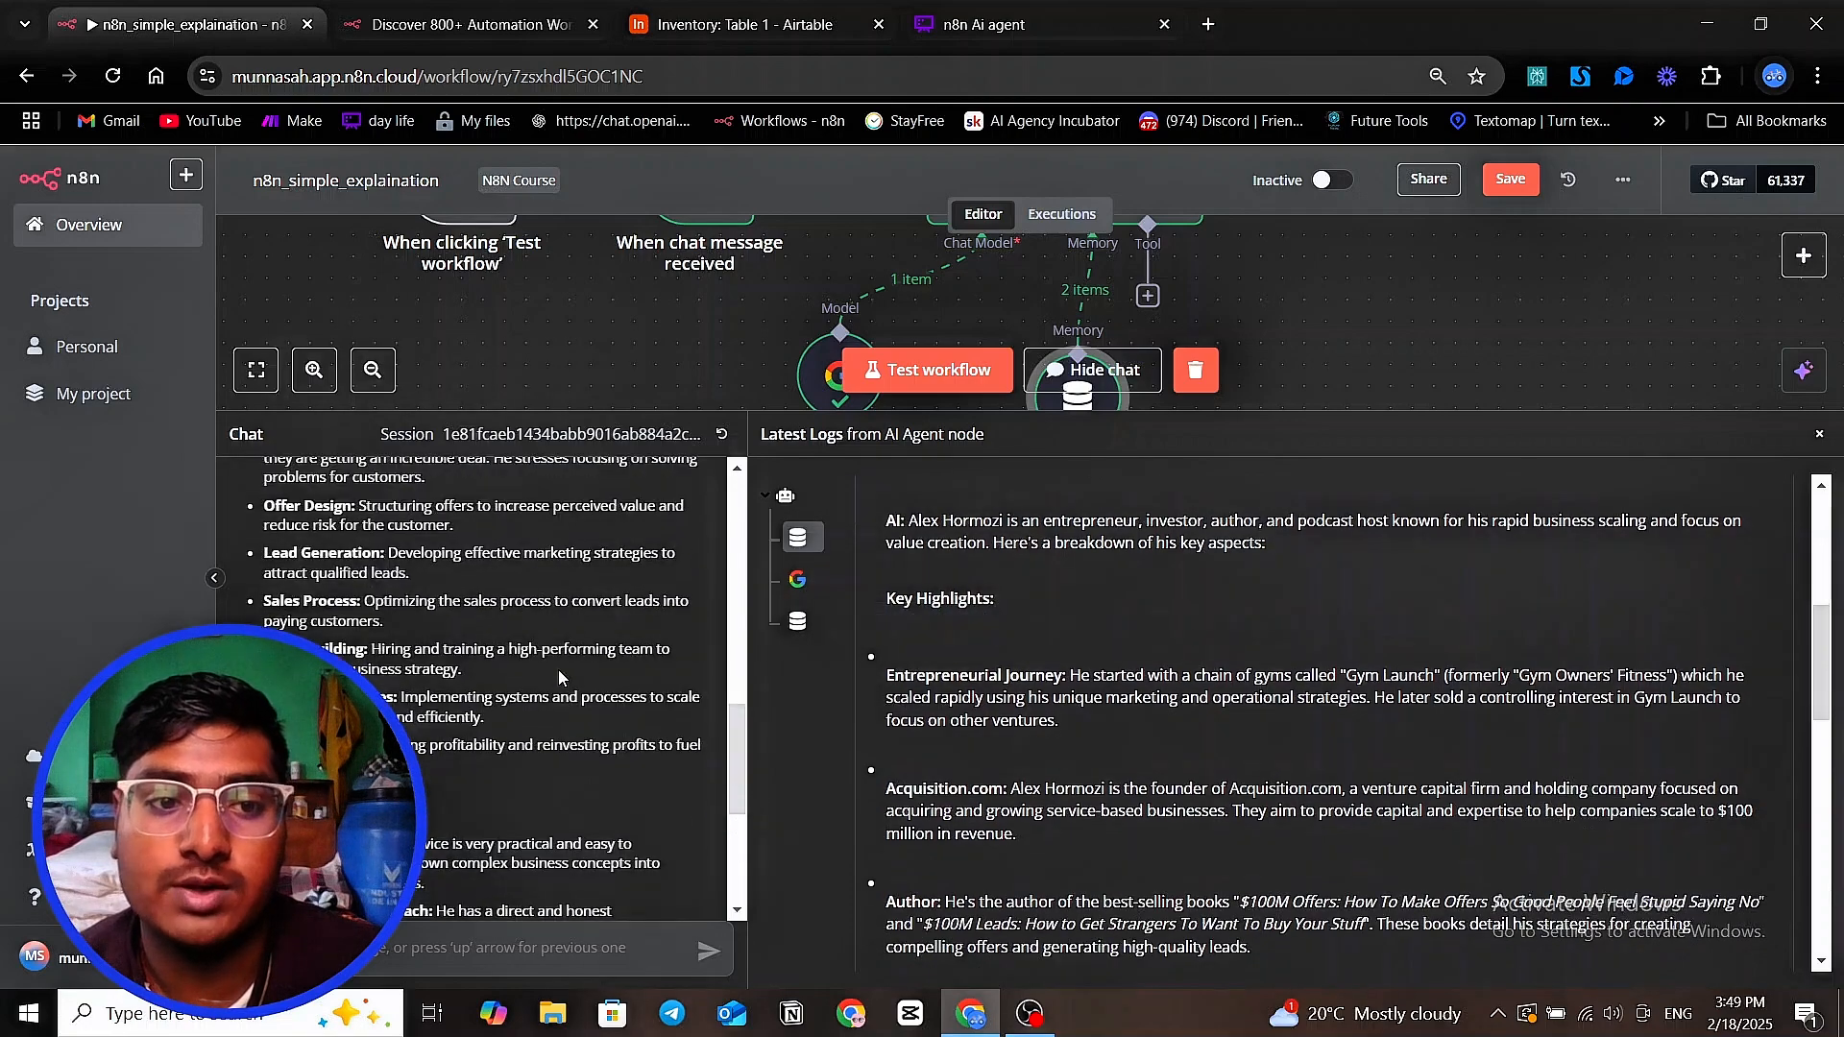
scroll(566, 680, "down", 3)
scroll(1143, 776, "down", 4)
scroll(1143, 783, "down", 3)
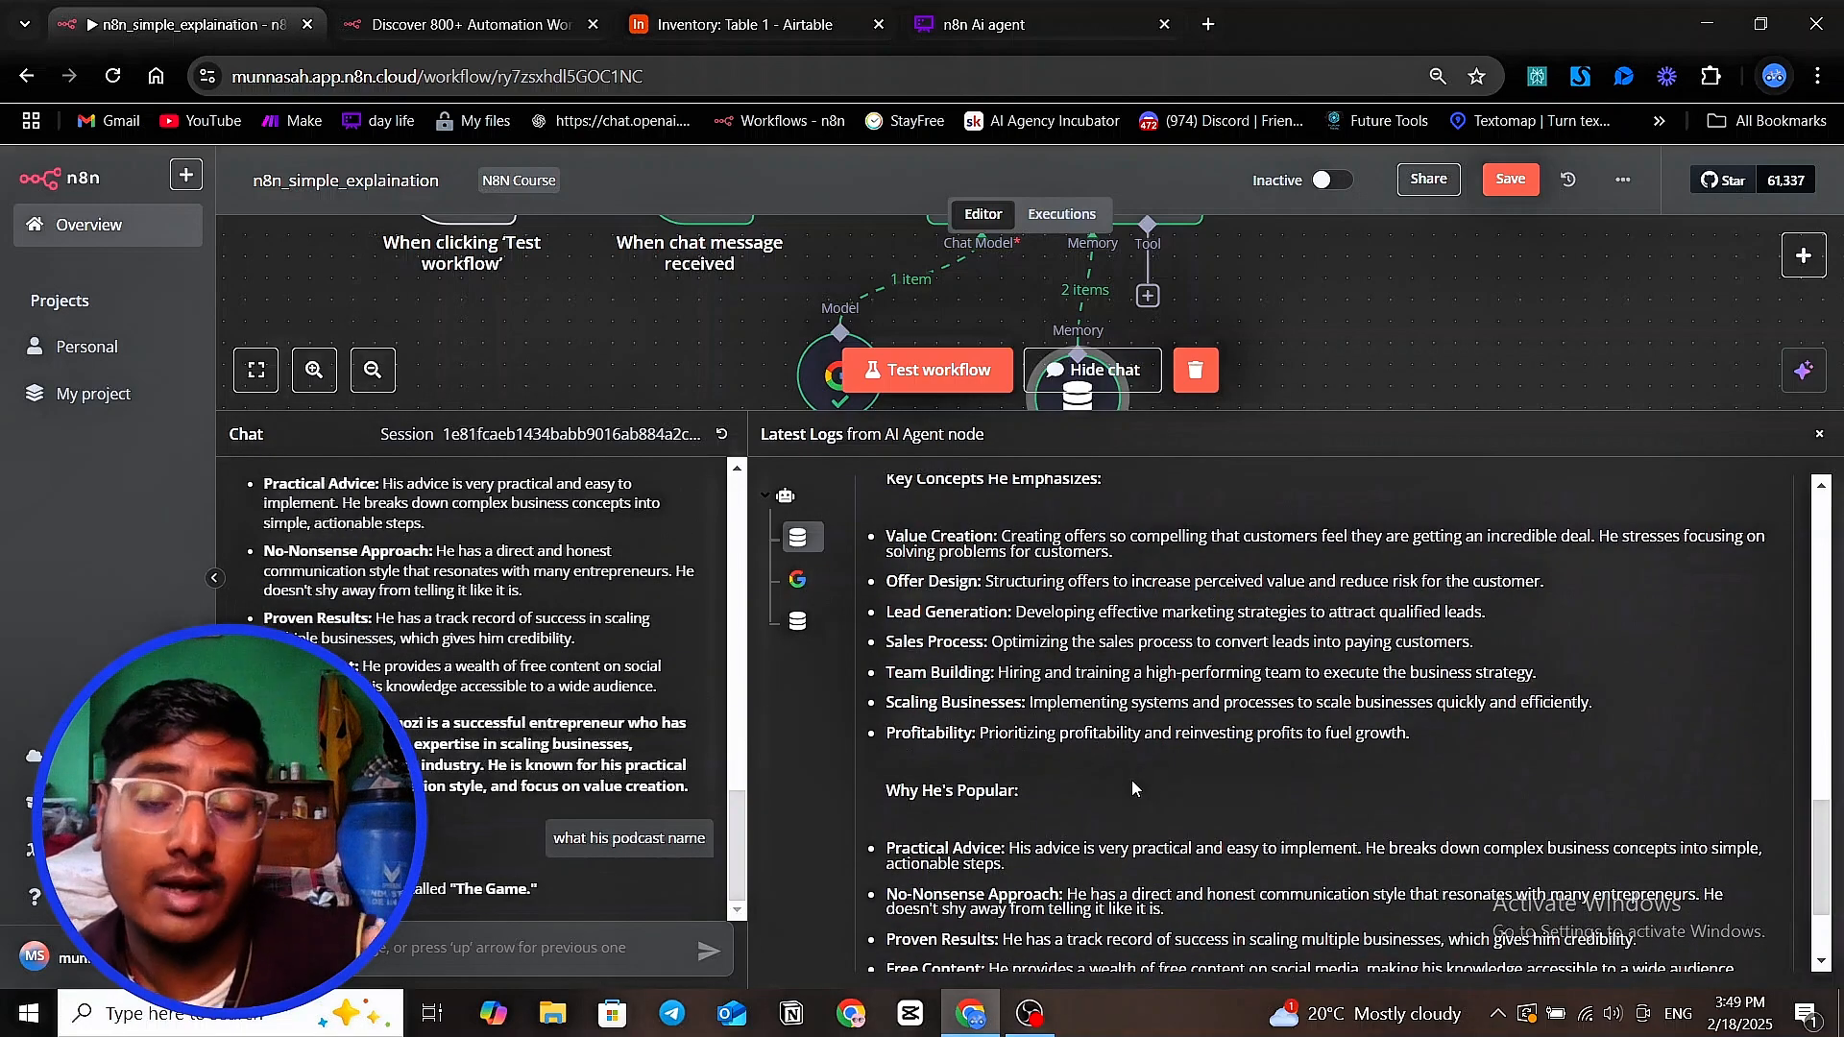
scroll(1143, 796, "down", 2)
scroll(1143, 797, "up", 1)
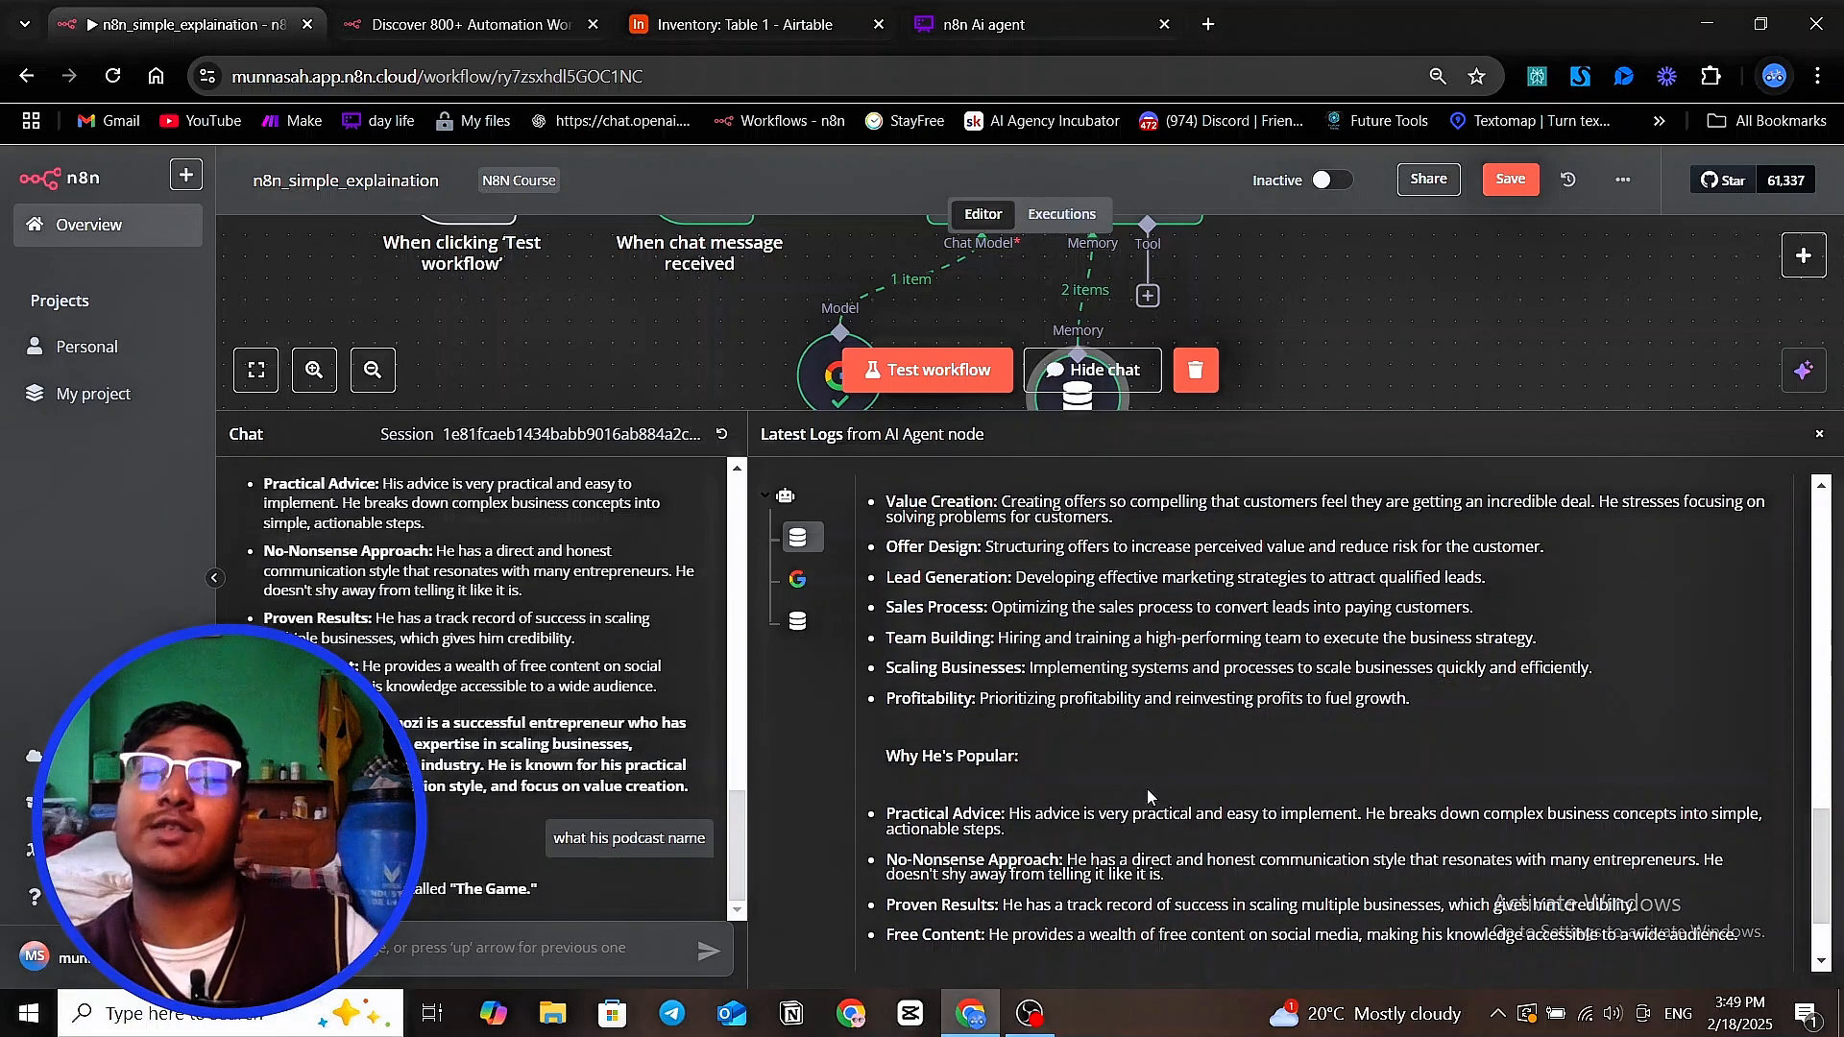
scroll(1147, 790, "up", 1)
scroll(1147, 789, "up", 4)
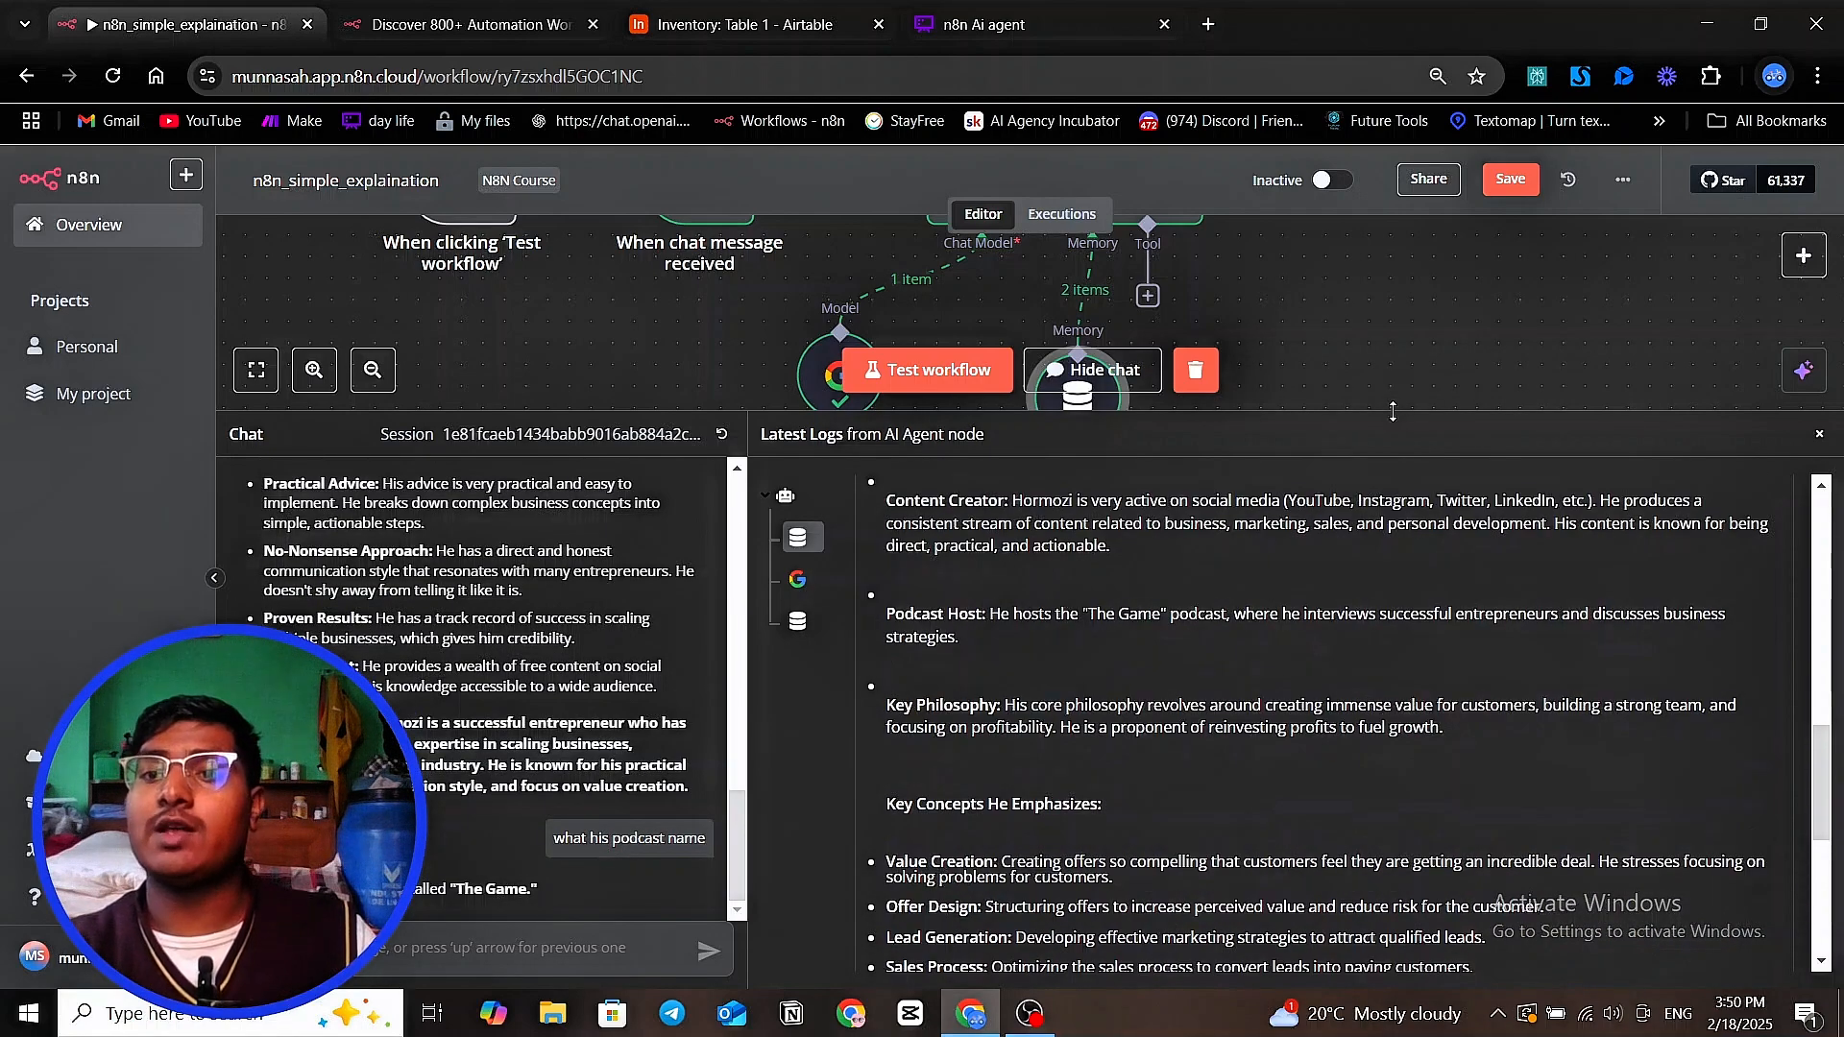
Shrink the chat and log area to make room on the canvas for the AI Agent and its attached nodes
left_click_drag(1391, 411, 1377, 611)
scroll(1276, 459, "up", 2)
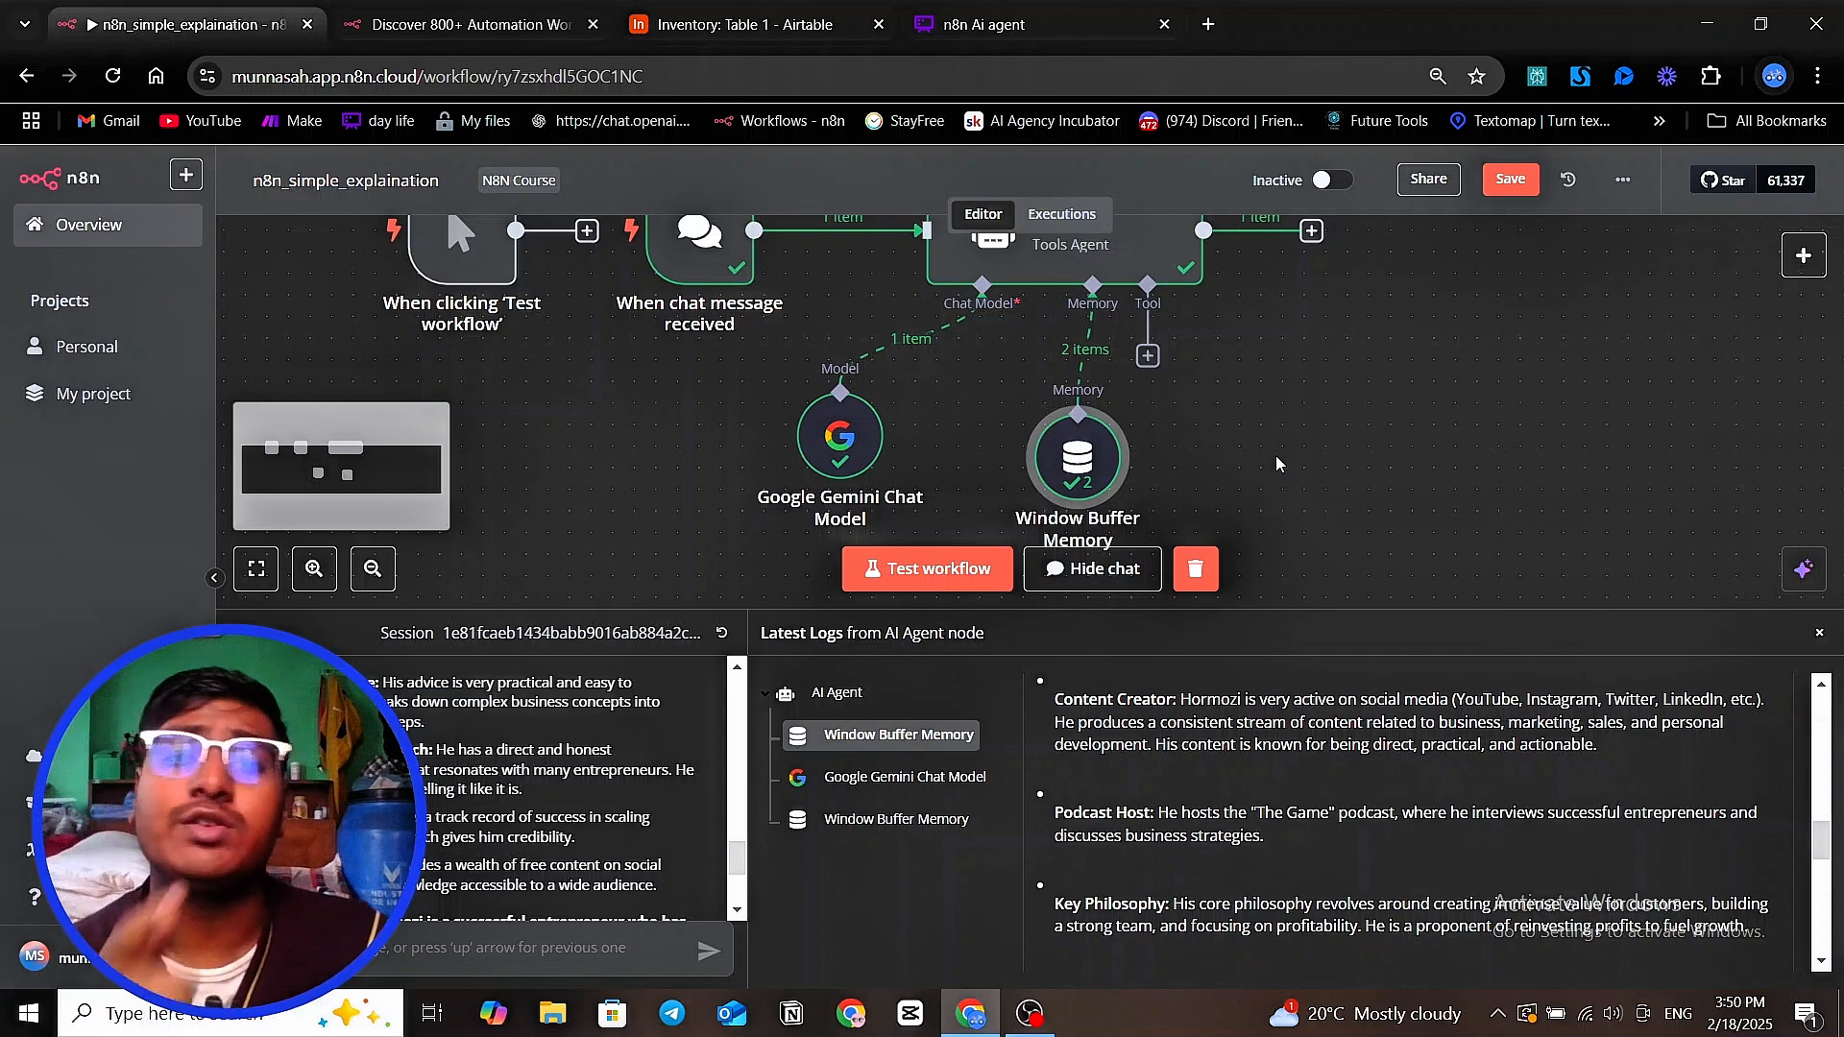
left_click_drag(975, 380, 799, 386)
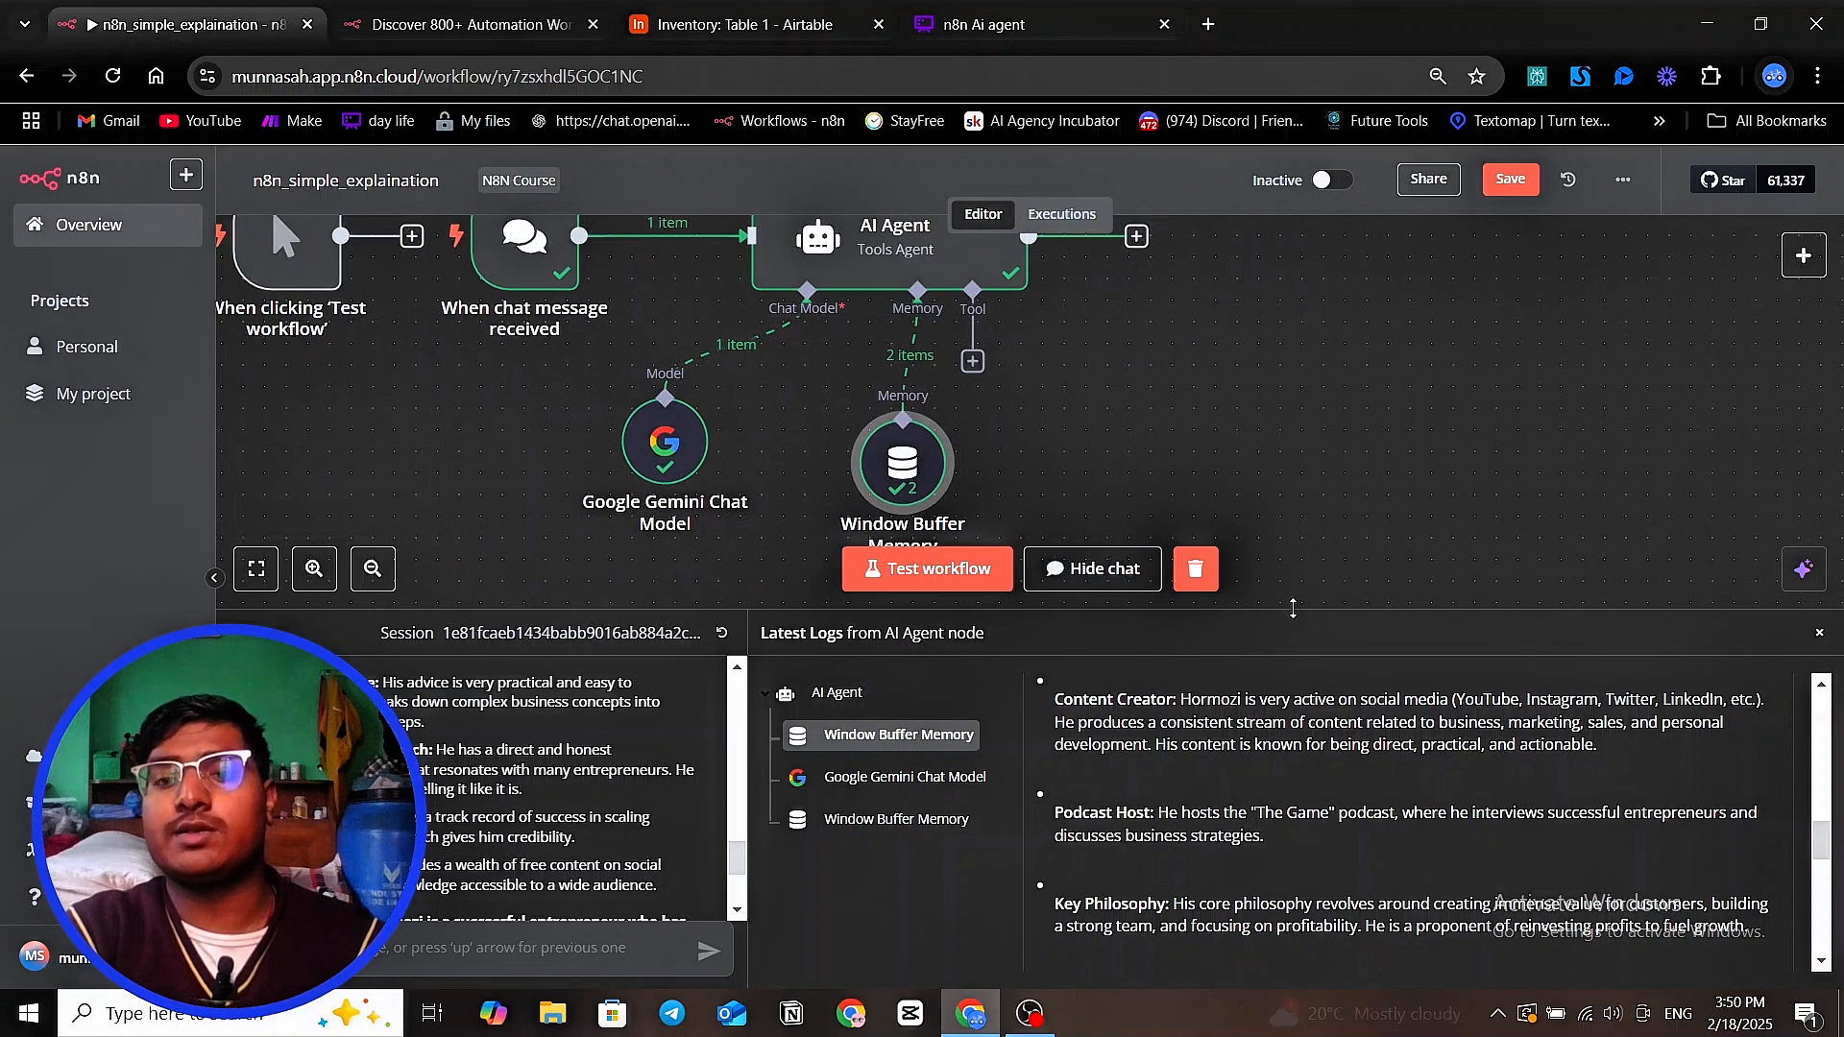
left_click_drag(1292, 608, 1277, 735)
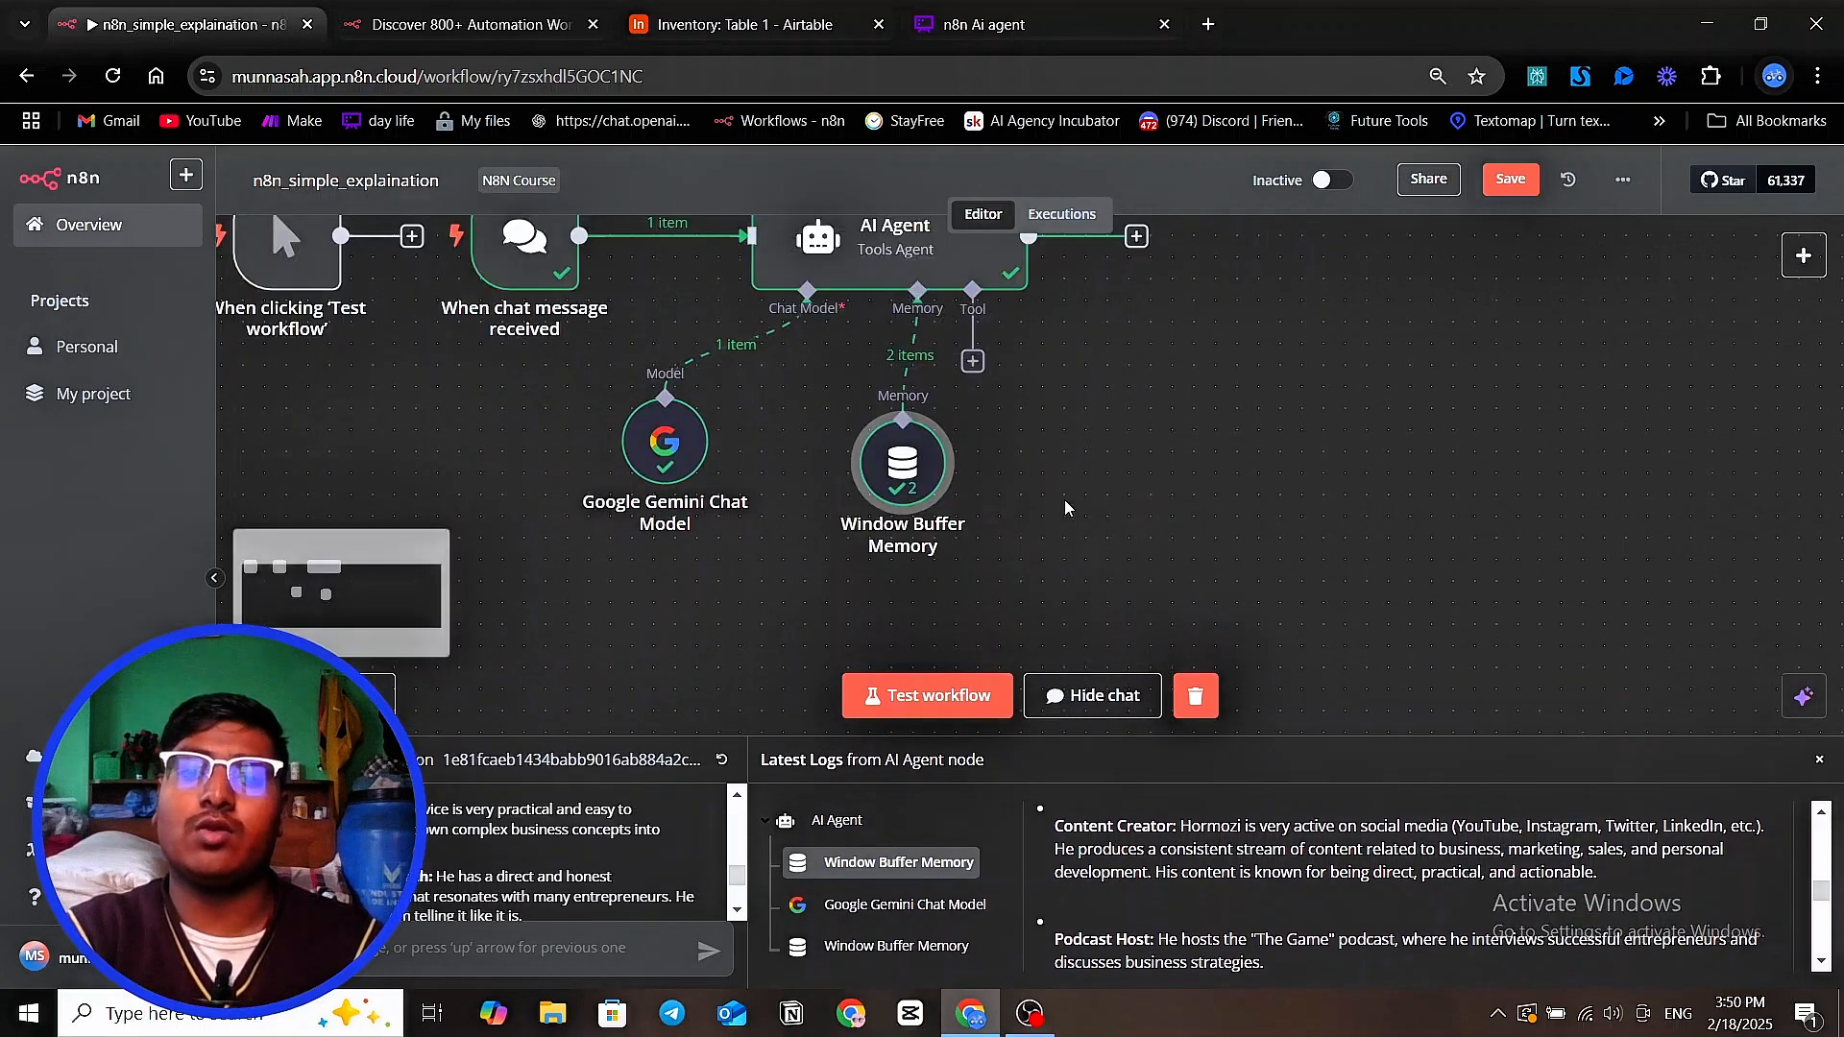
Attach a Calculator tool to the AI Agent's tool connection and return to the canvas
left_click(973, 362)
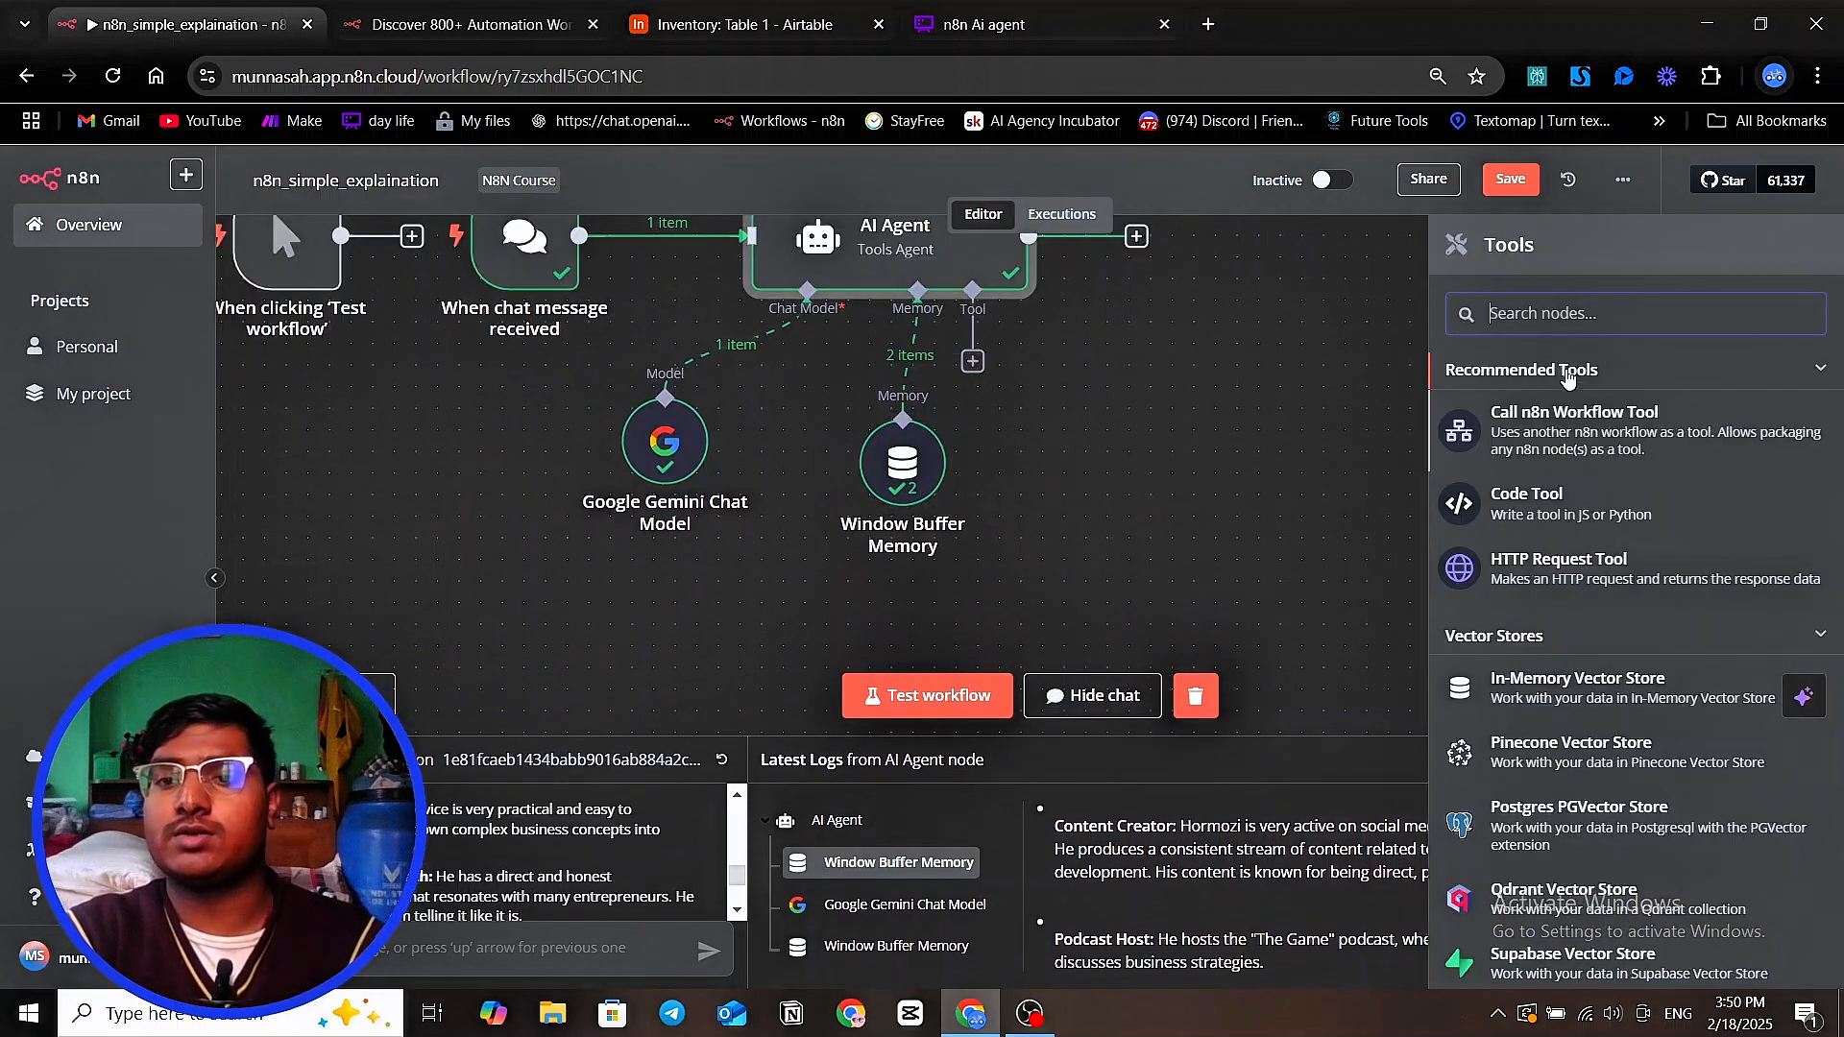
type("cla")
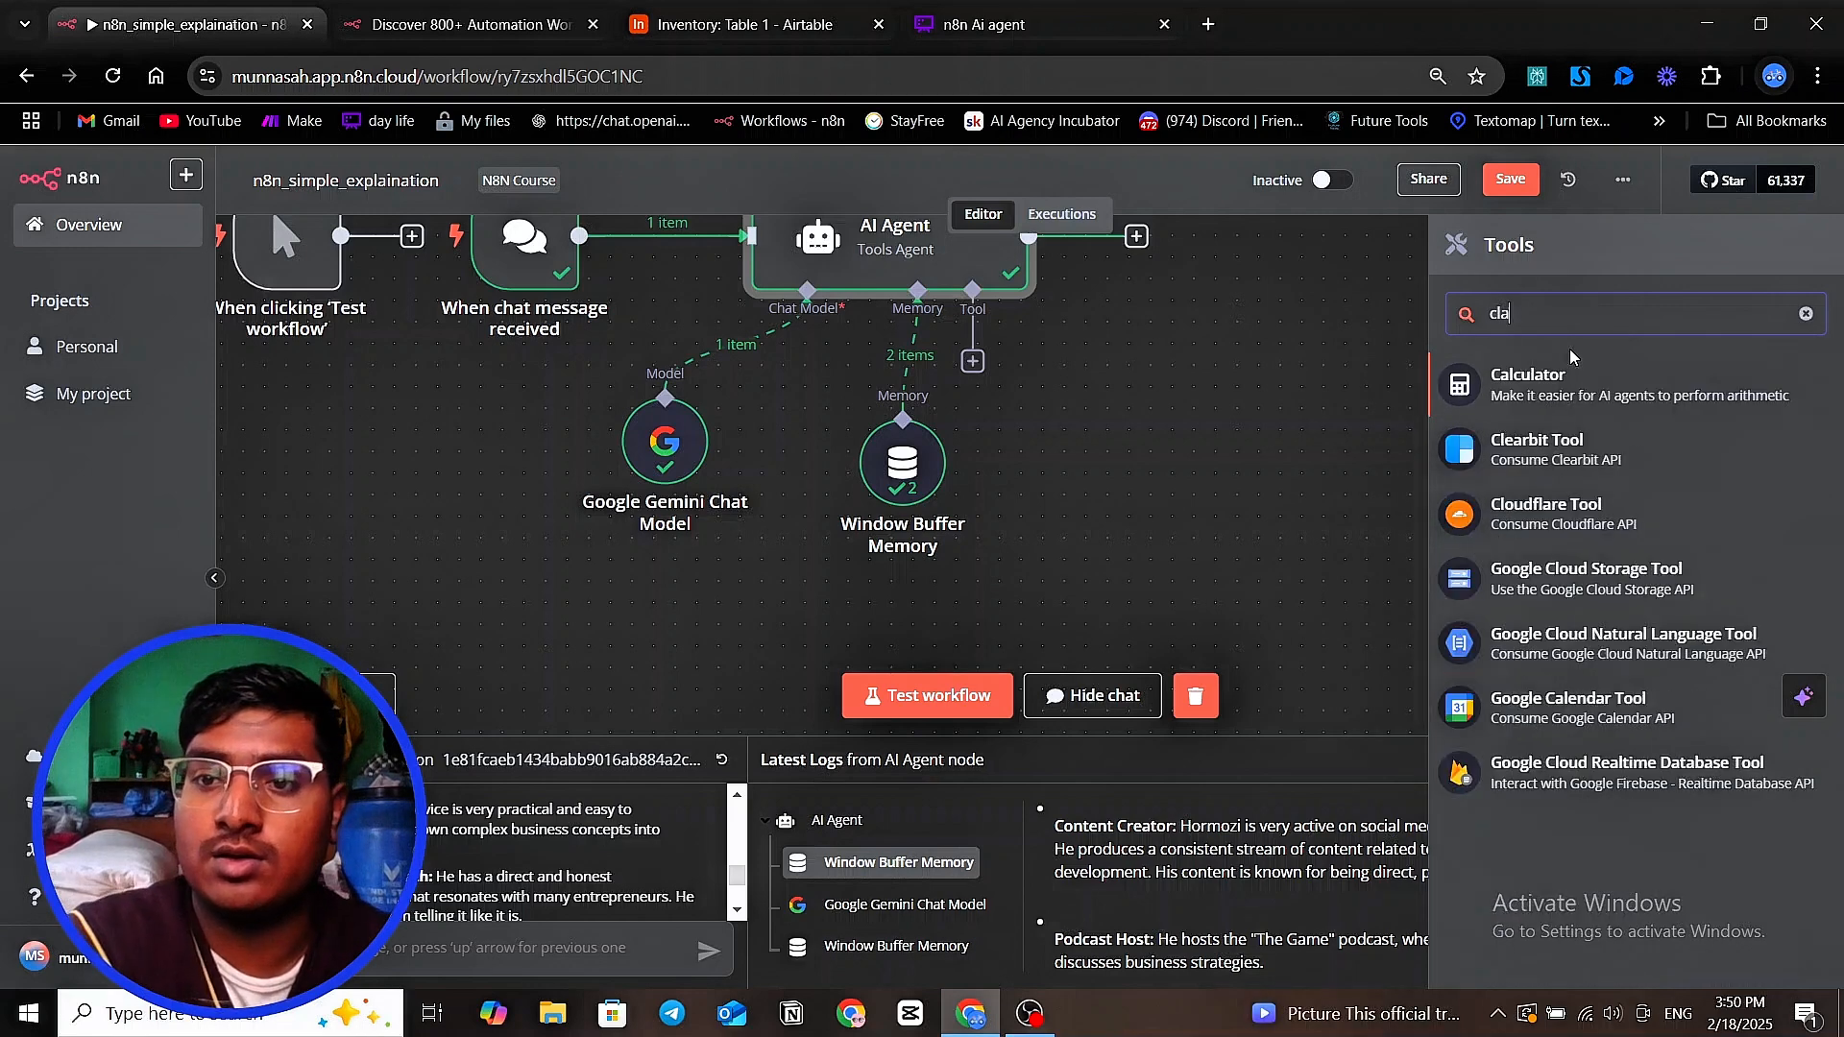
key("BackSpace")
key("BackSpace")
type("alcu")
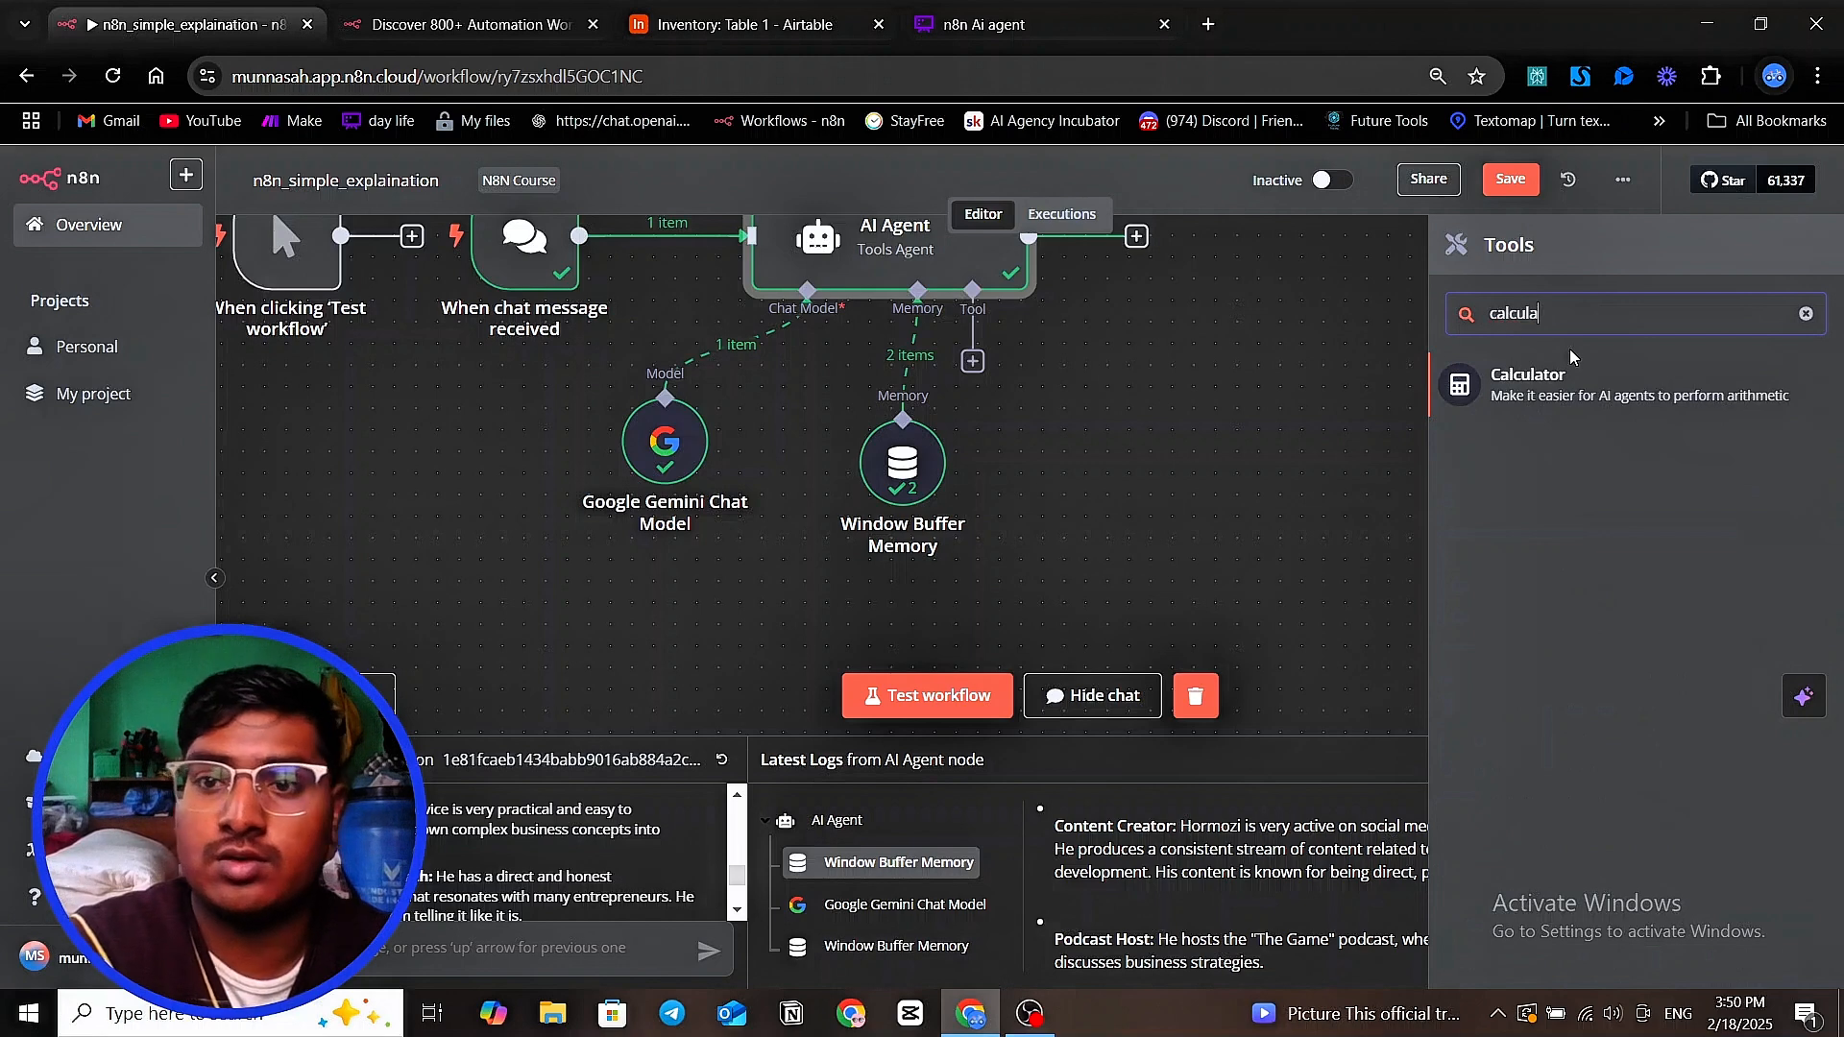
type("lator")
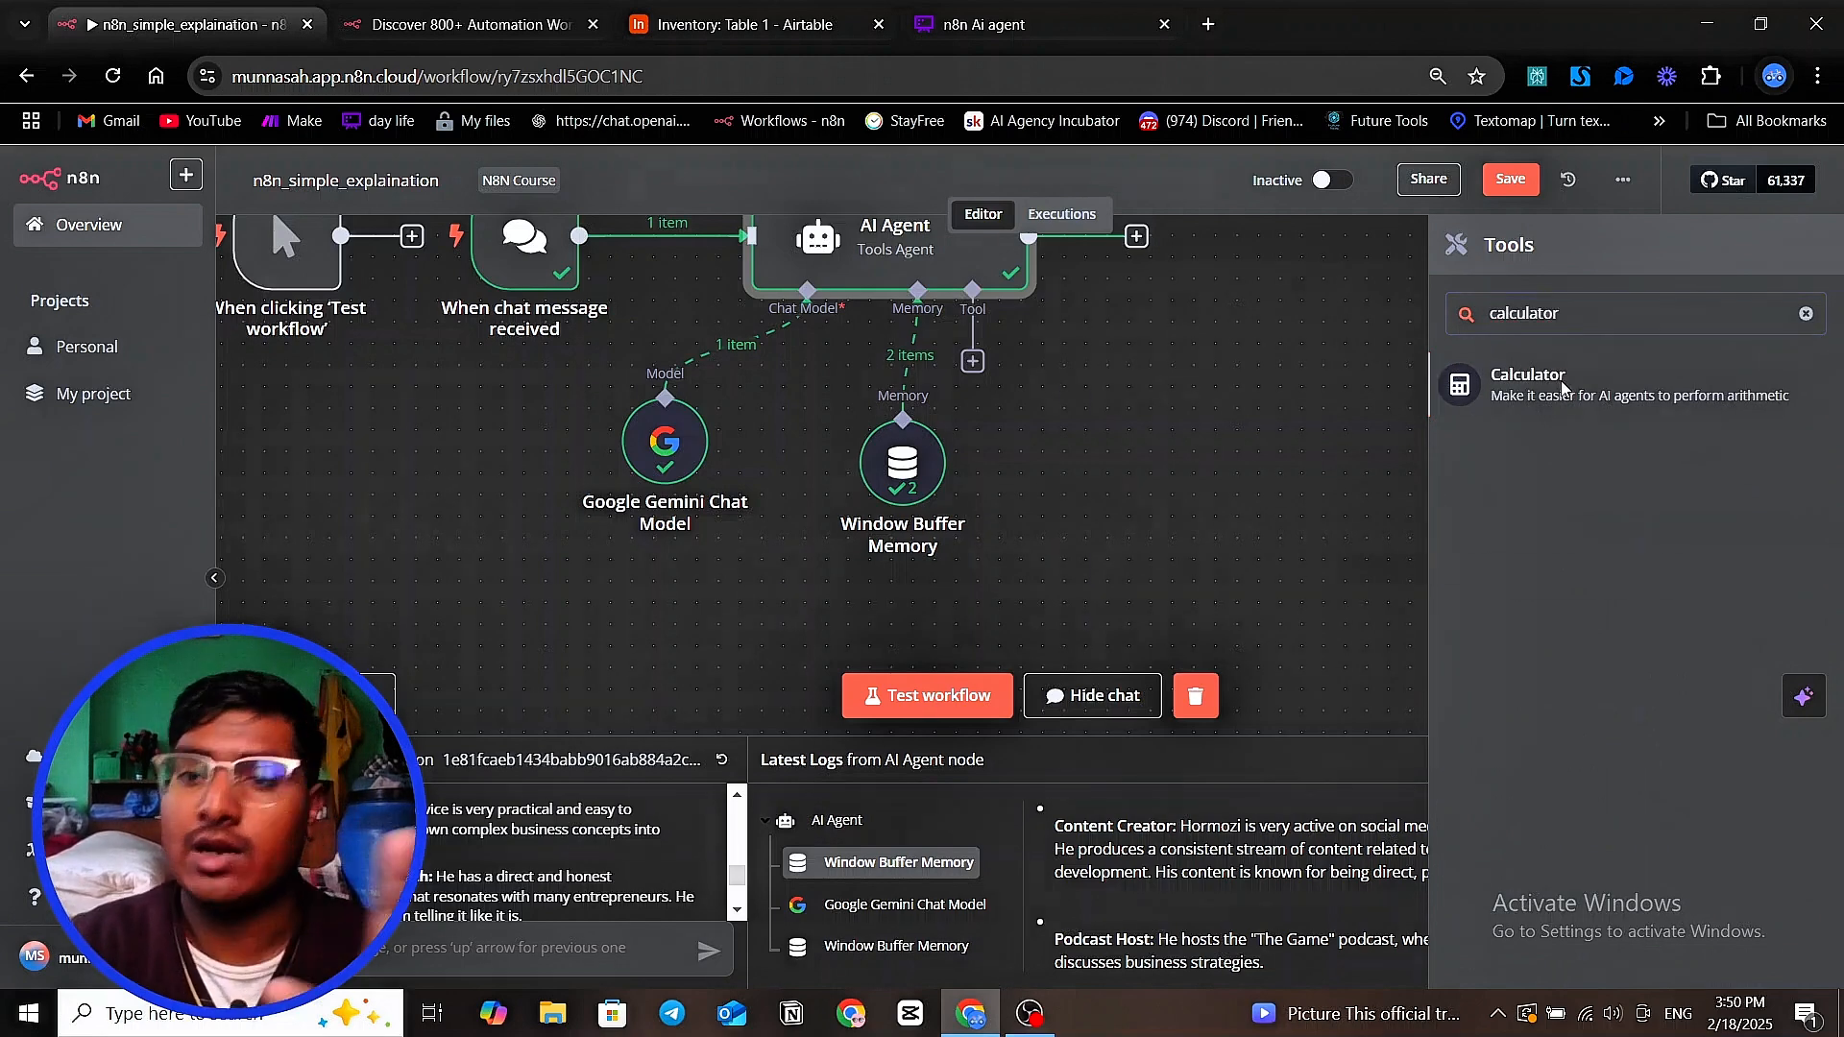
left_click(1560, 380)
left_click(1325, 163)
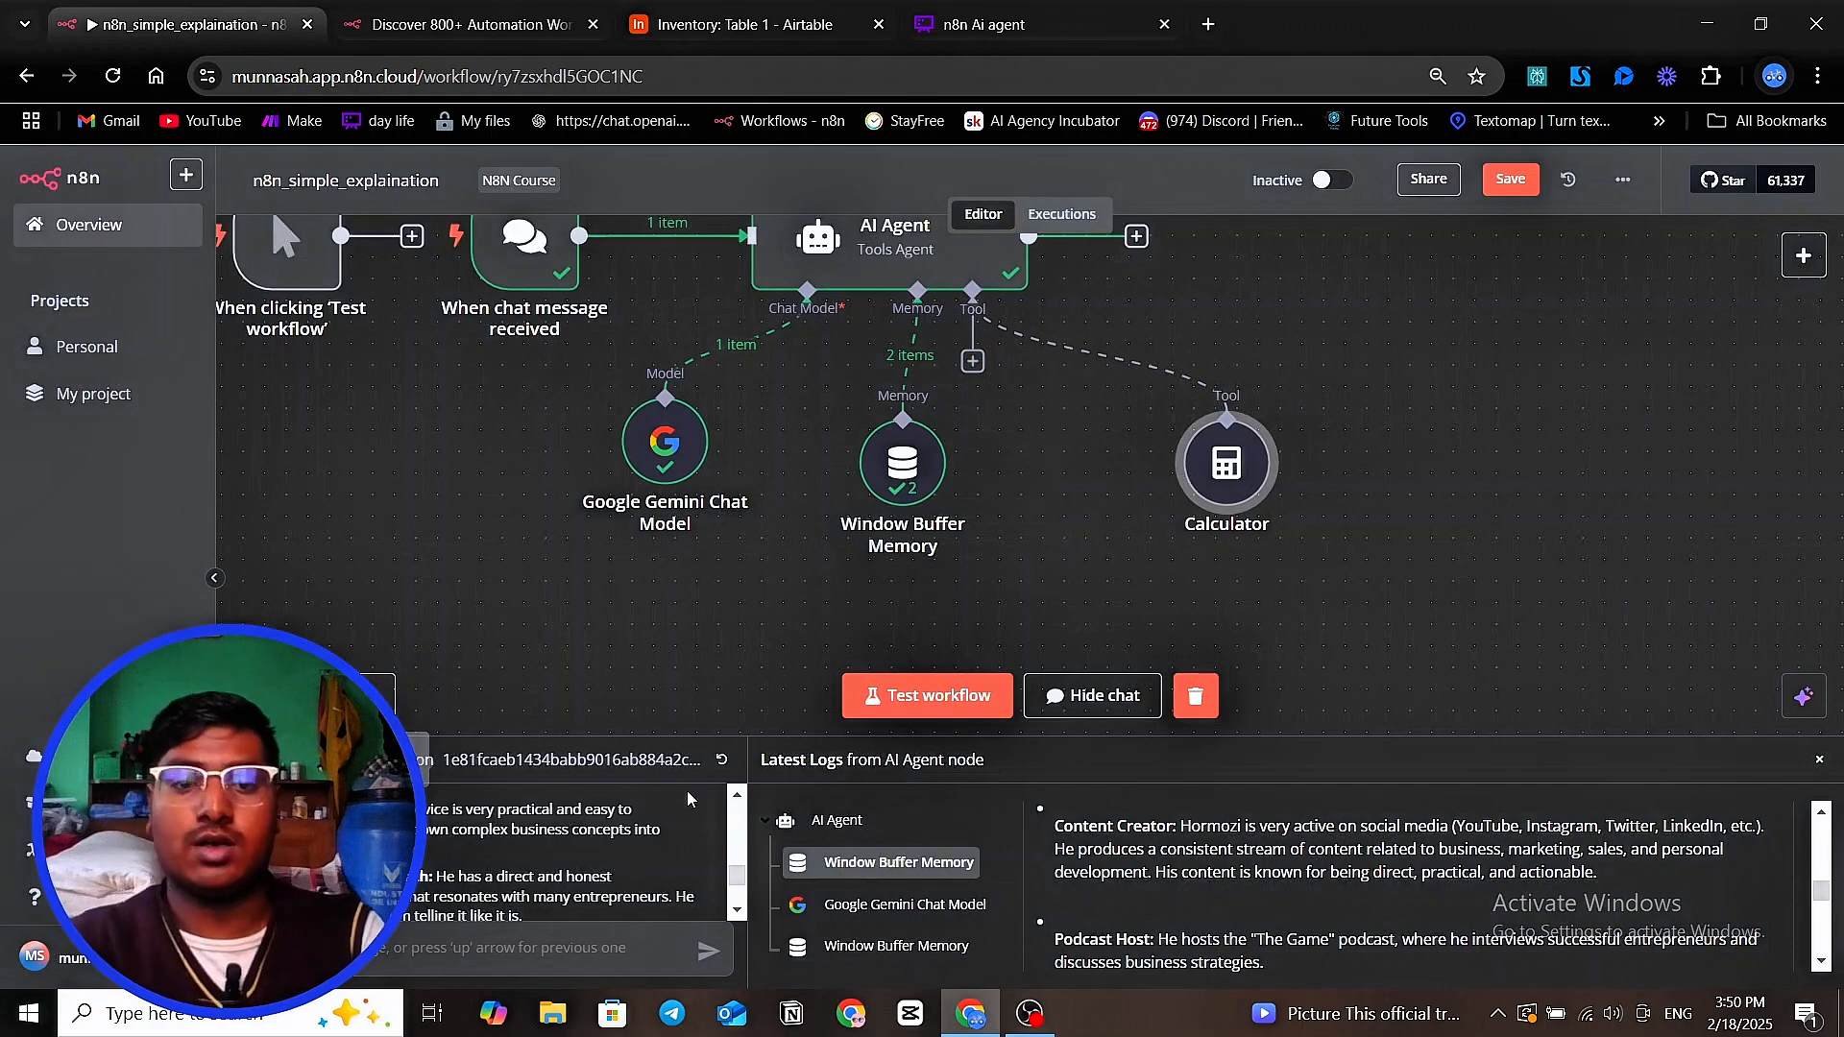
Reset the chat session and send "4+4" to the AI Agent
left_click(719, 764)
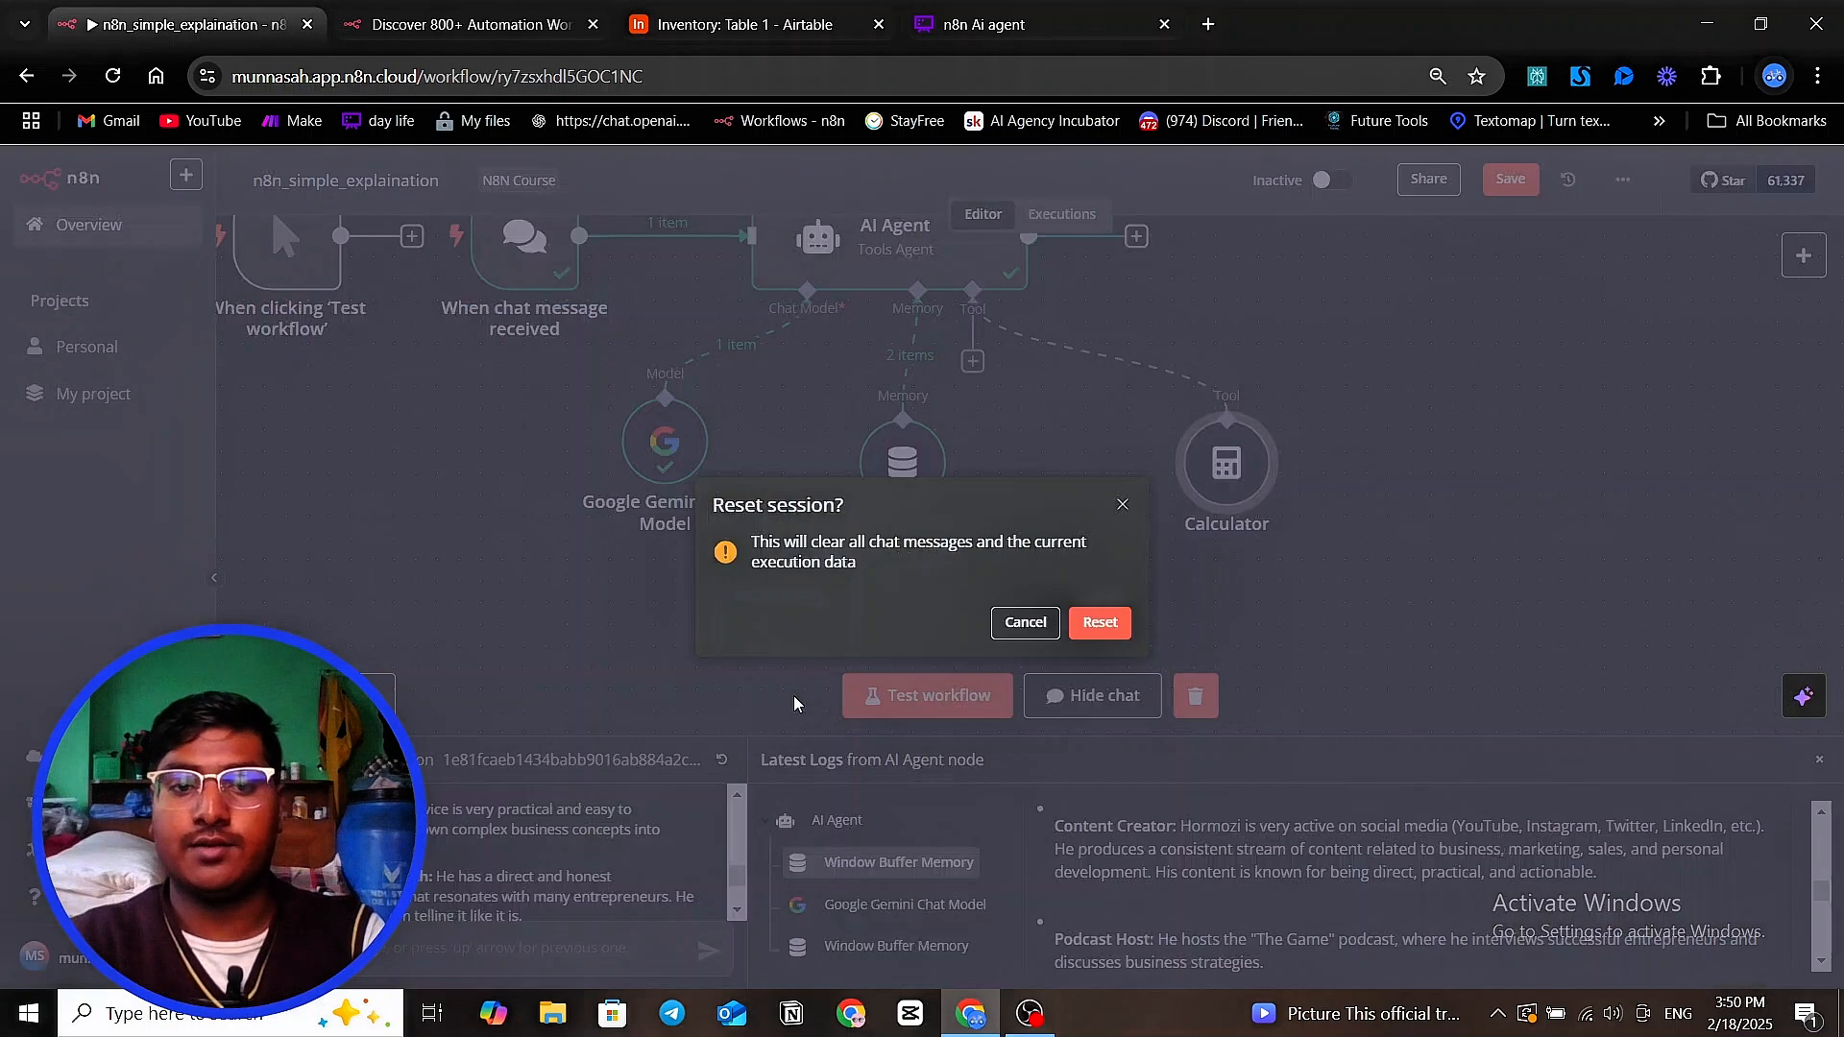
left_click(1120, 626)
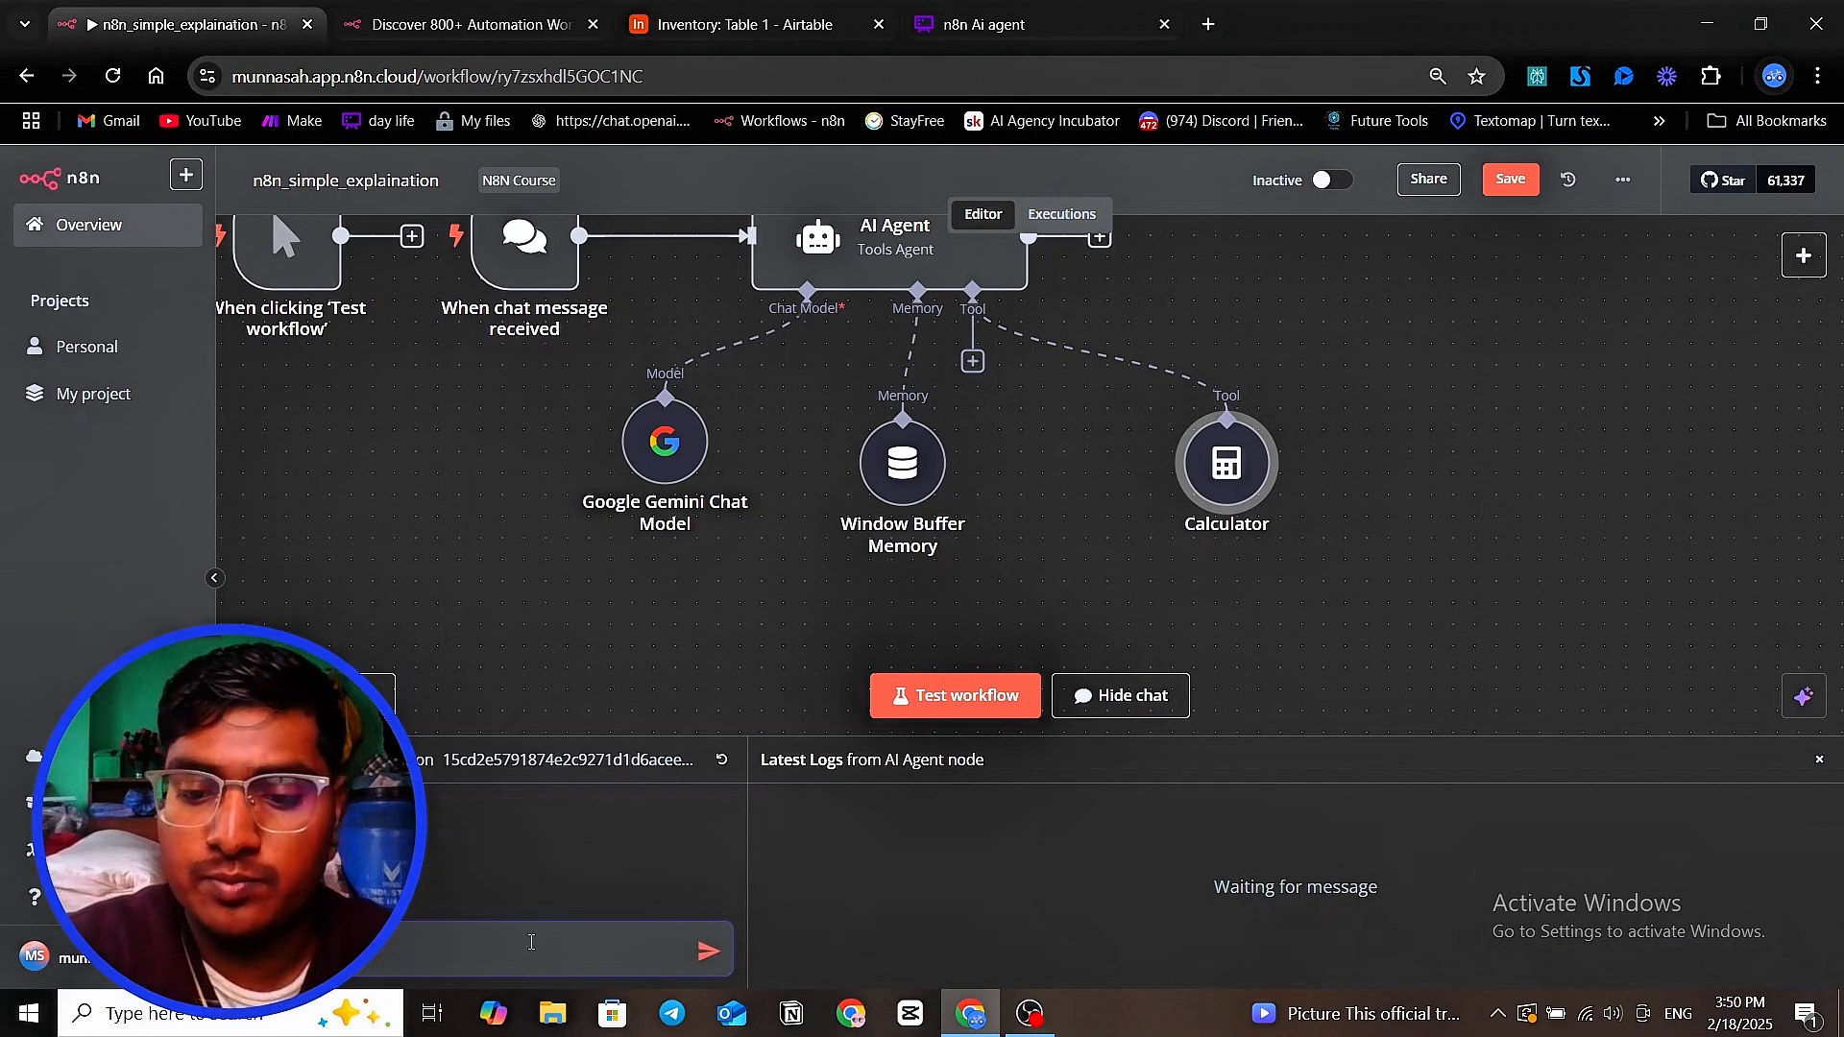
key("Return")
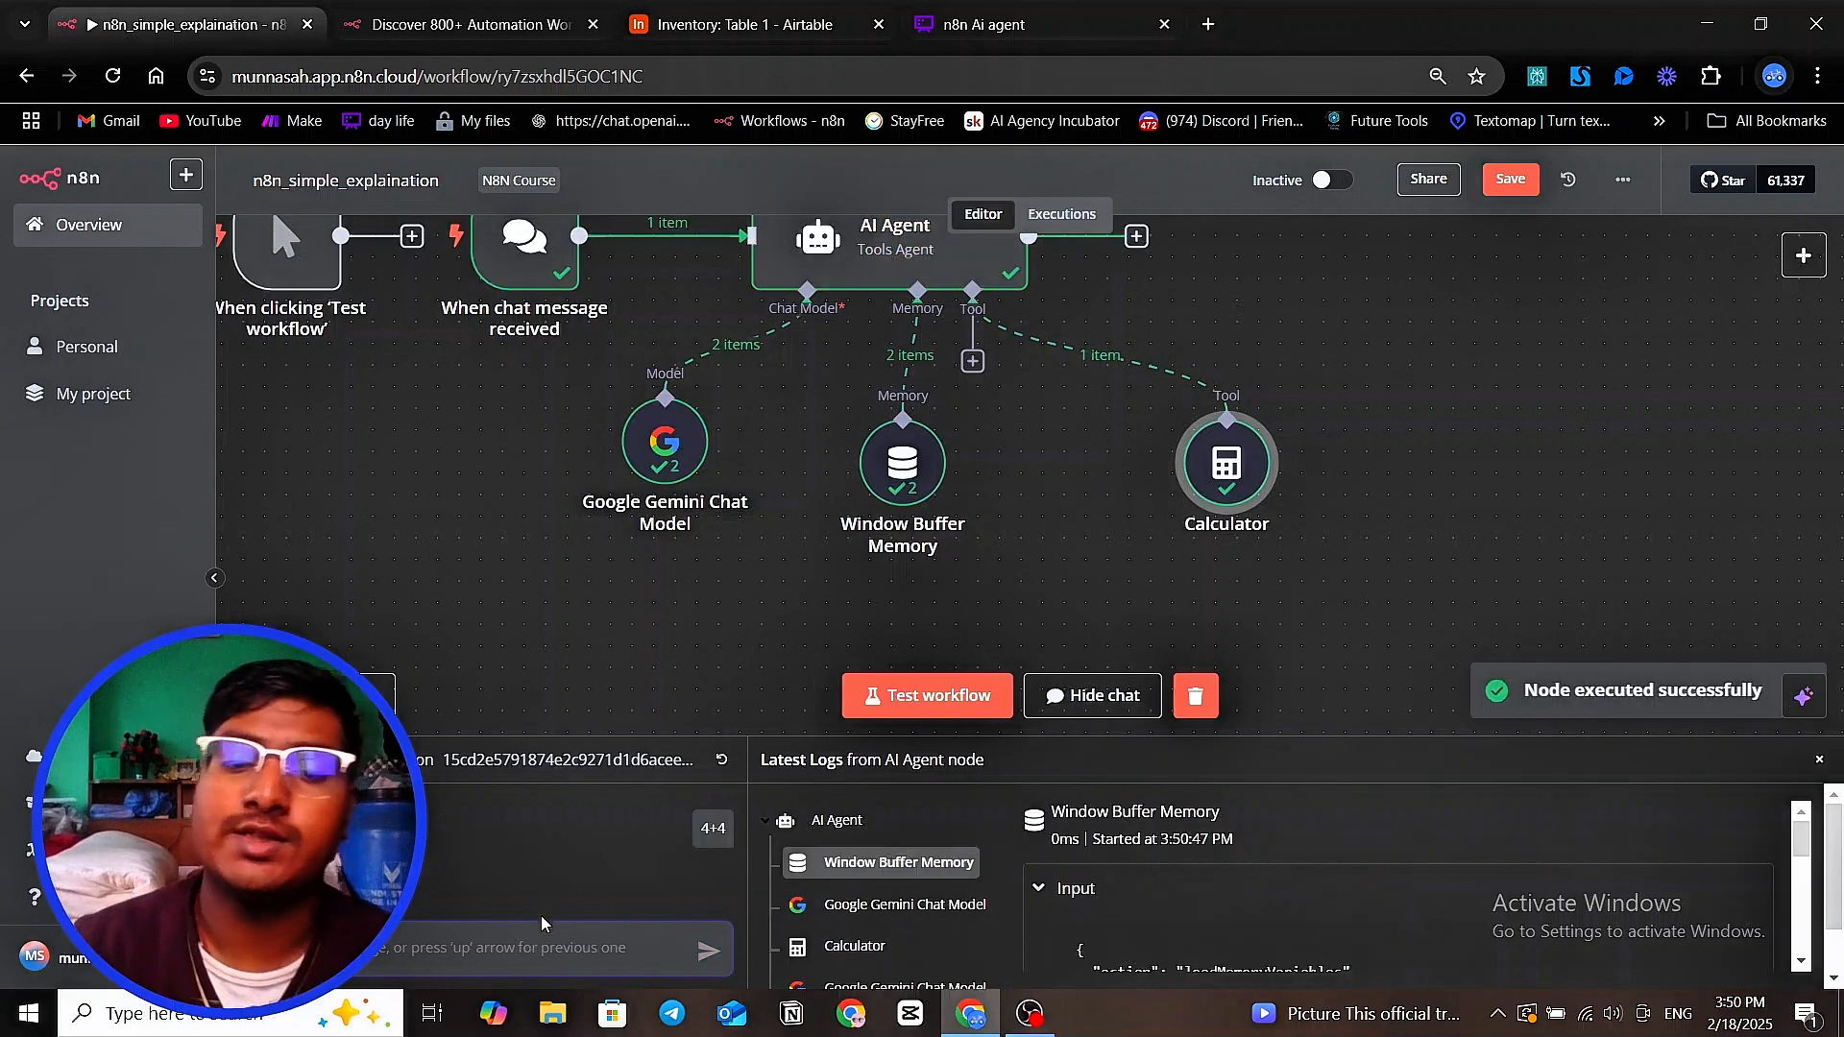
Enlarge the log area and inspect the Calculator's entry in the AI Agent's latest logs
left_click_drag(778, 738, 807, 646)
scroll(983, 442, "up", 2)
scroll(1039, 423, "left", 1)
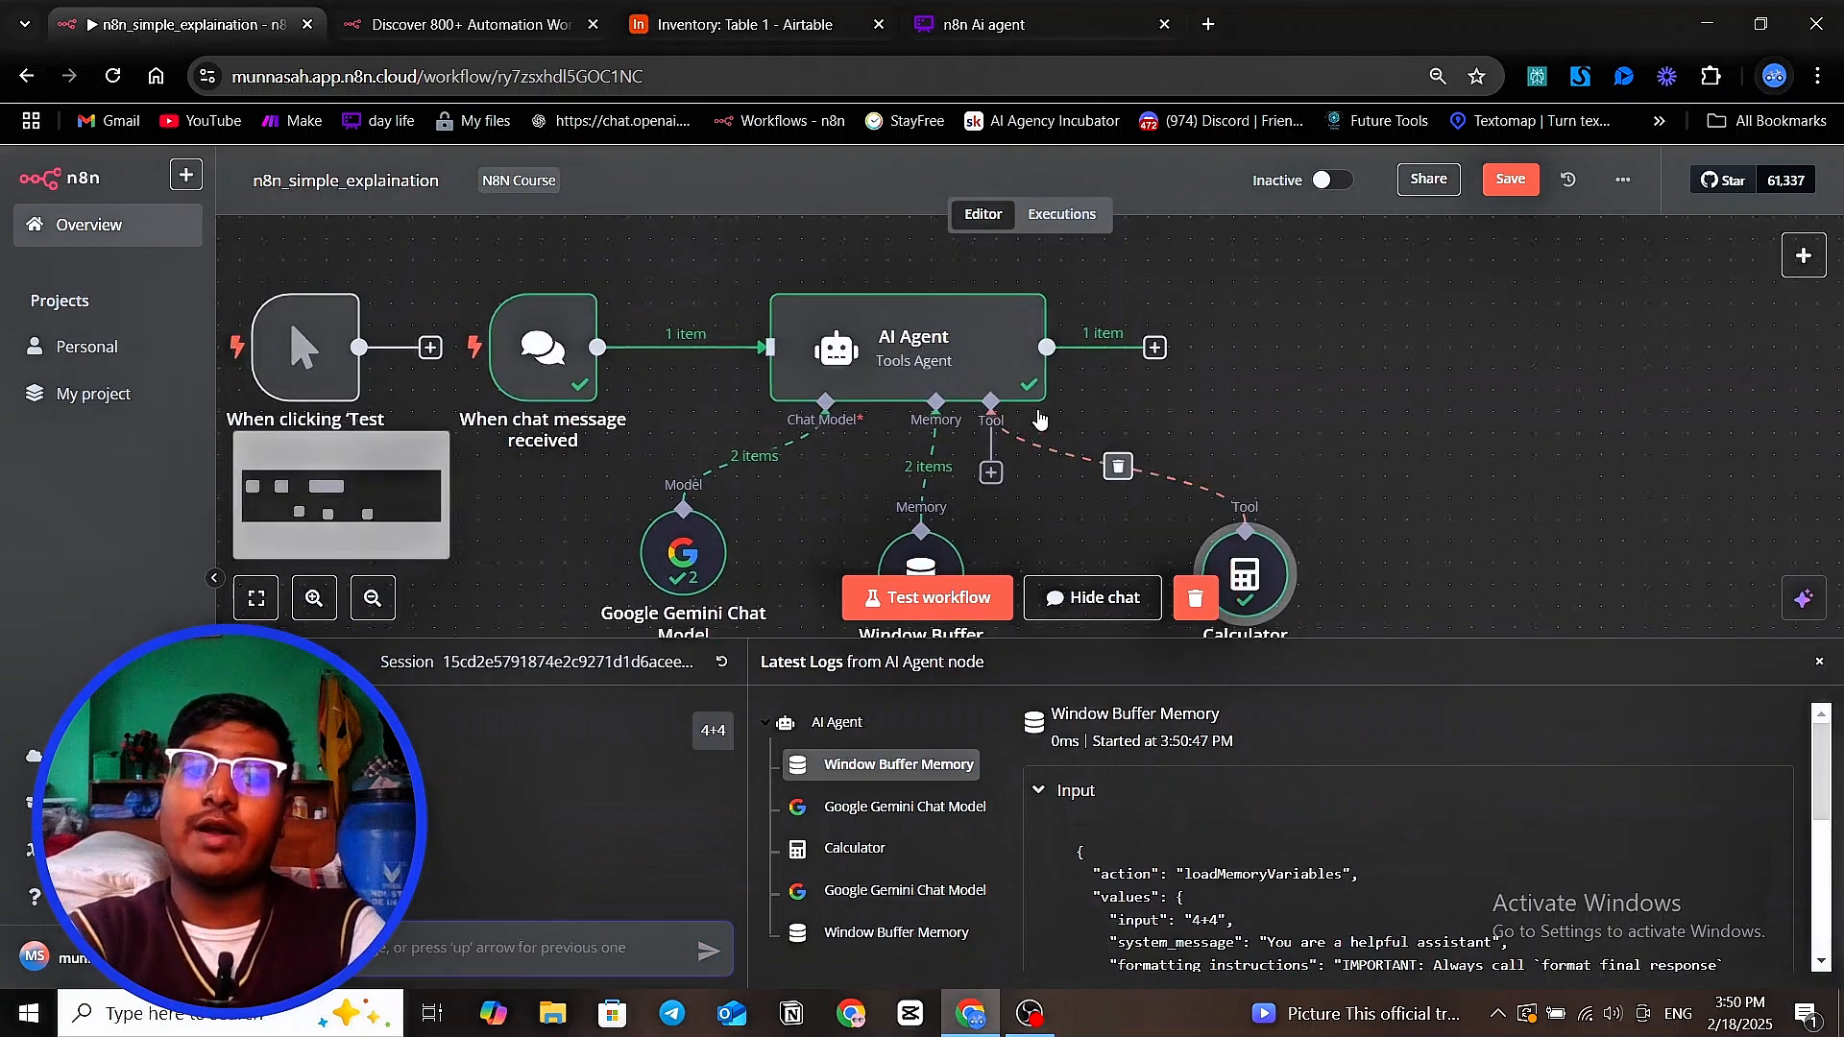
scroll(1048, 403, "down", 1)
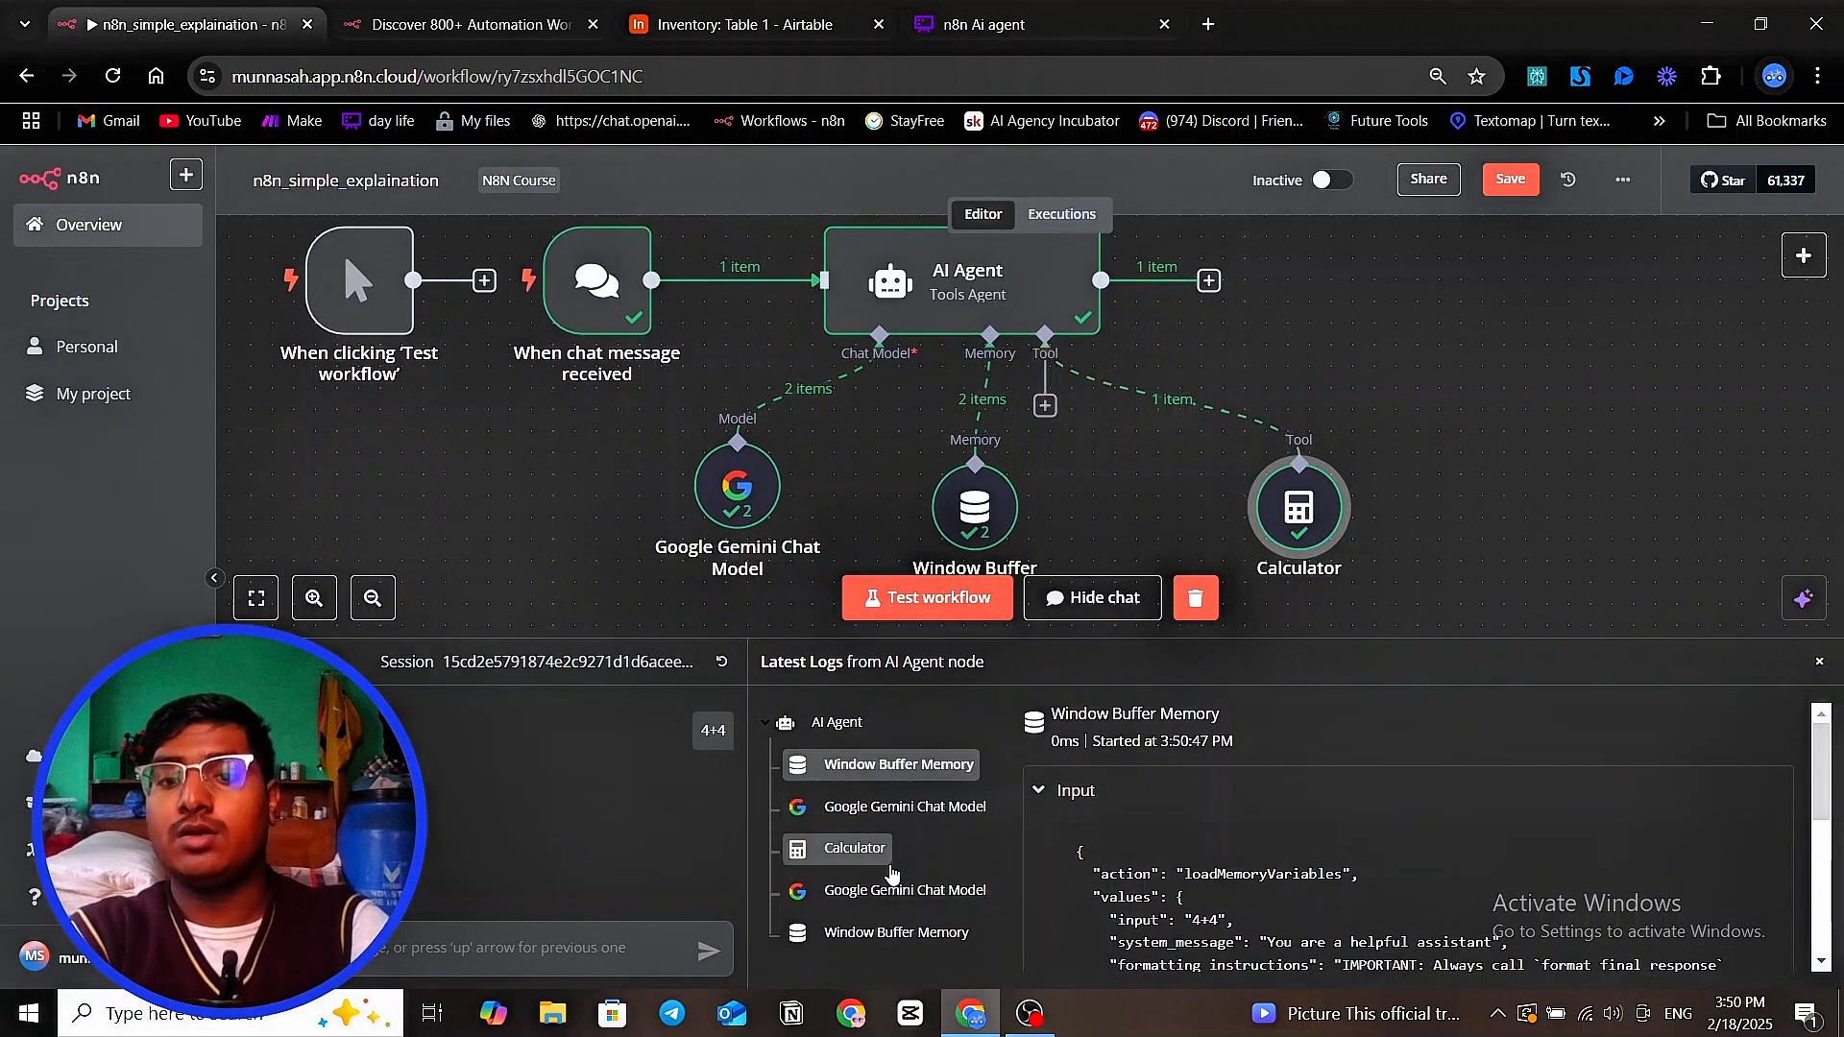
left_click(879, 864)
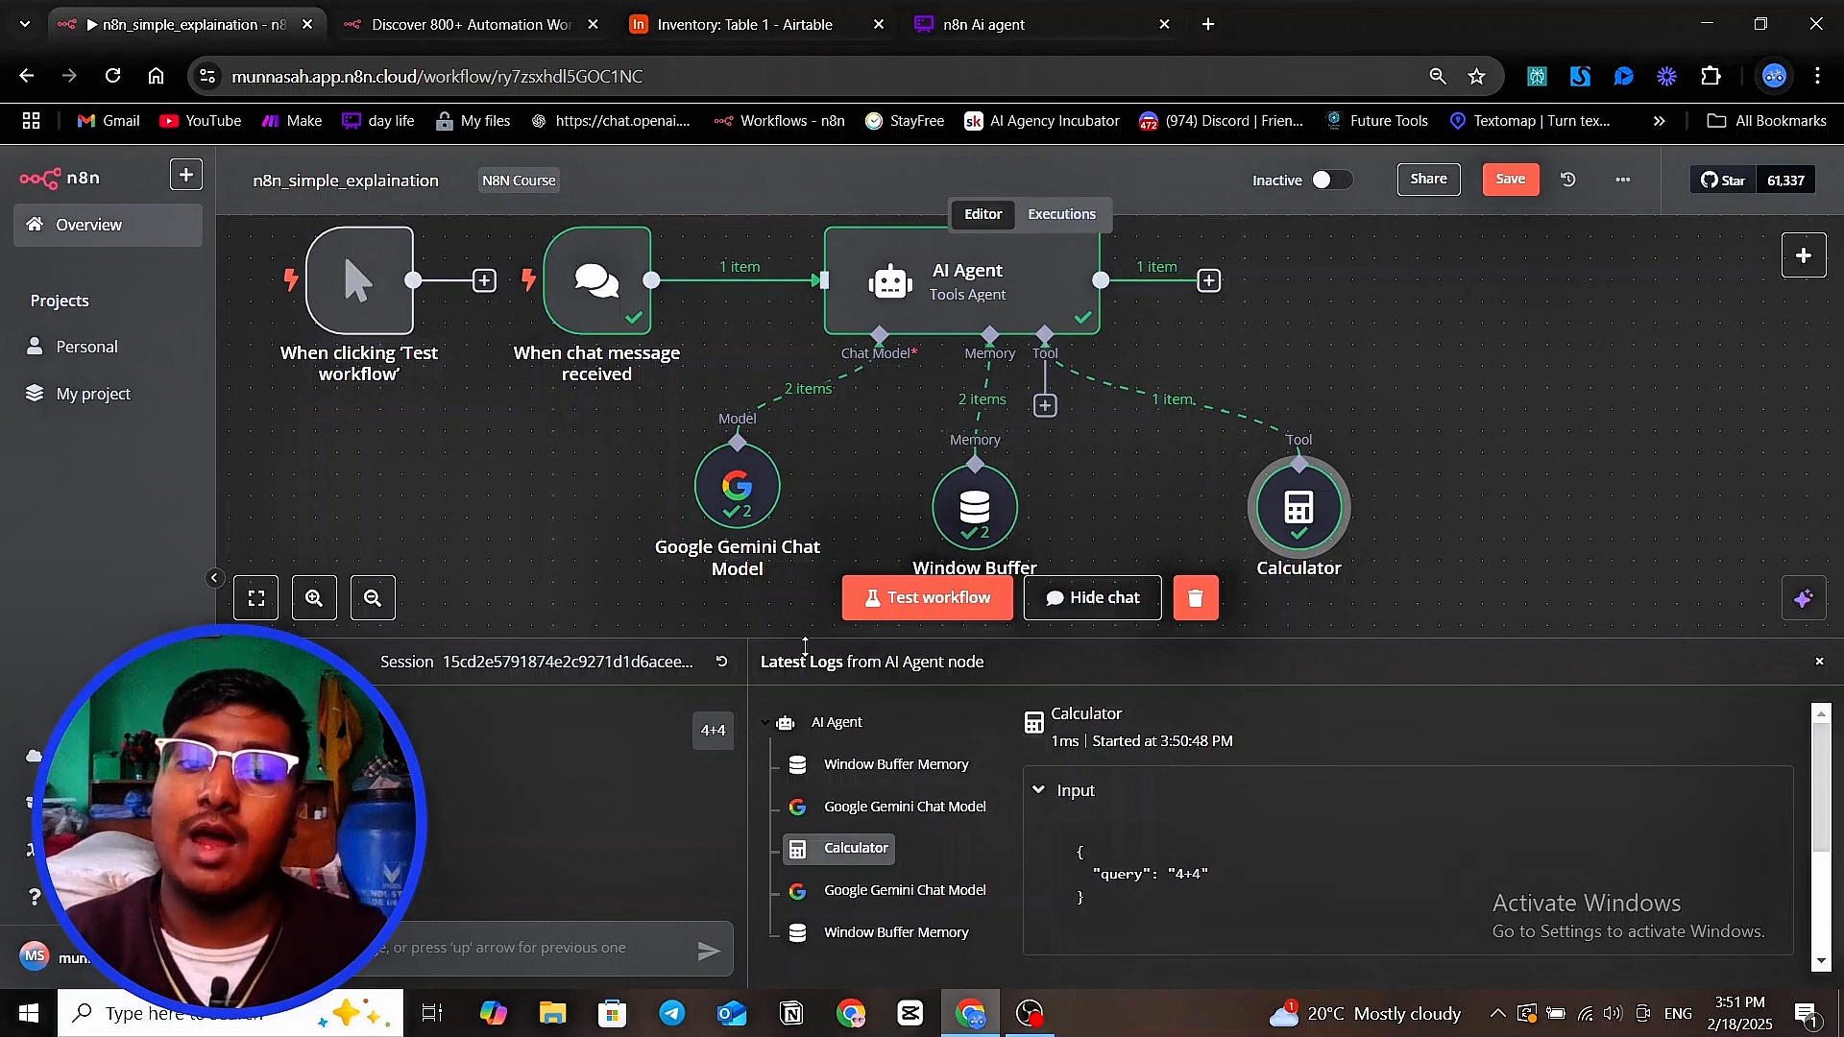
Shrink the chat and log area, and attach a Google Calendar Tool to the AI Agent's tool connection
left_click_drag(807, 638, 812, 693)
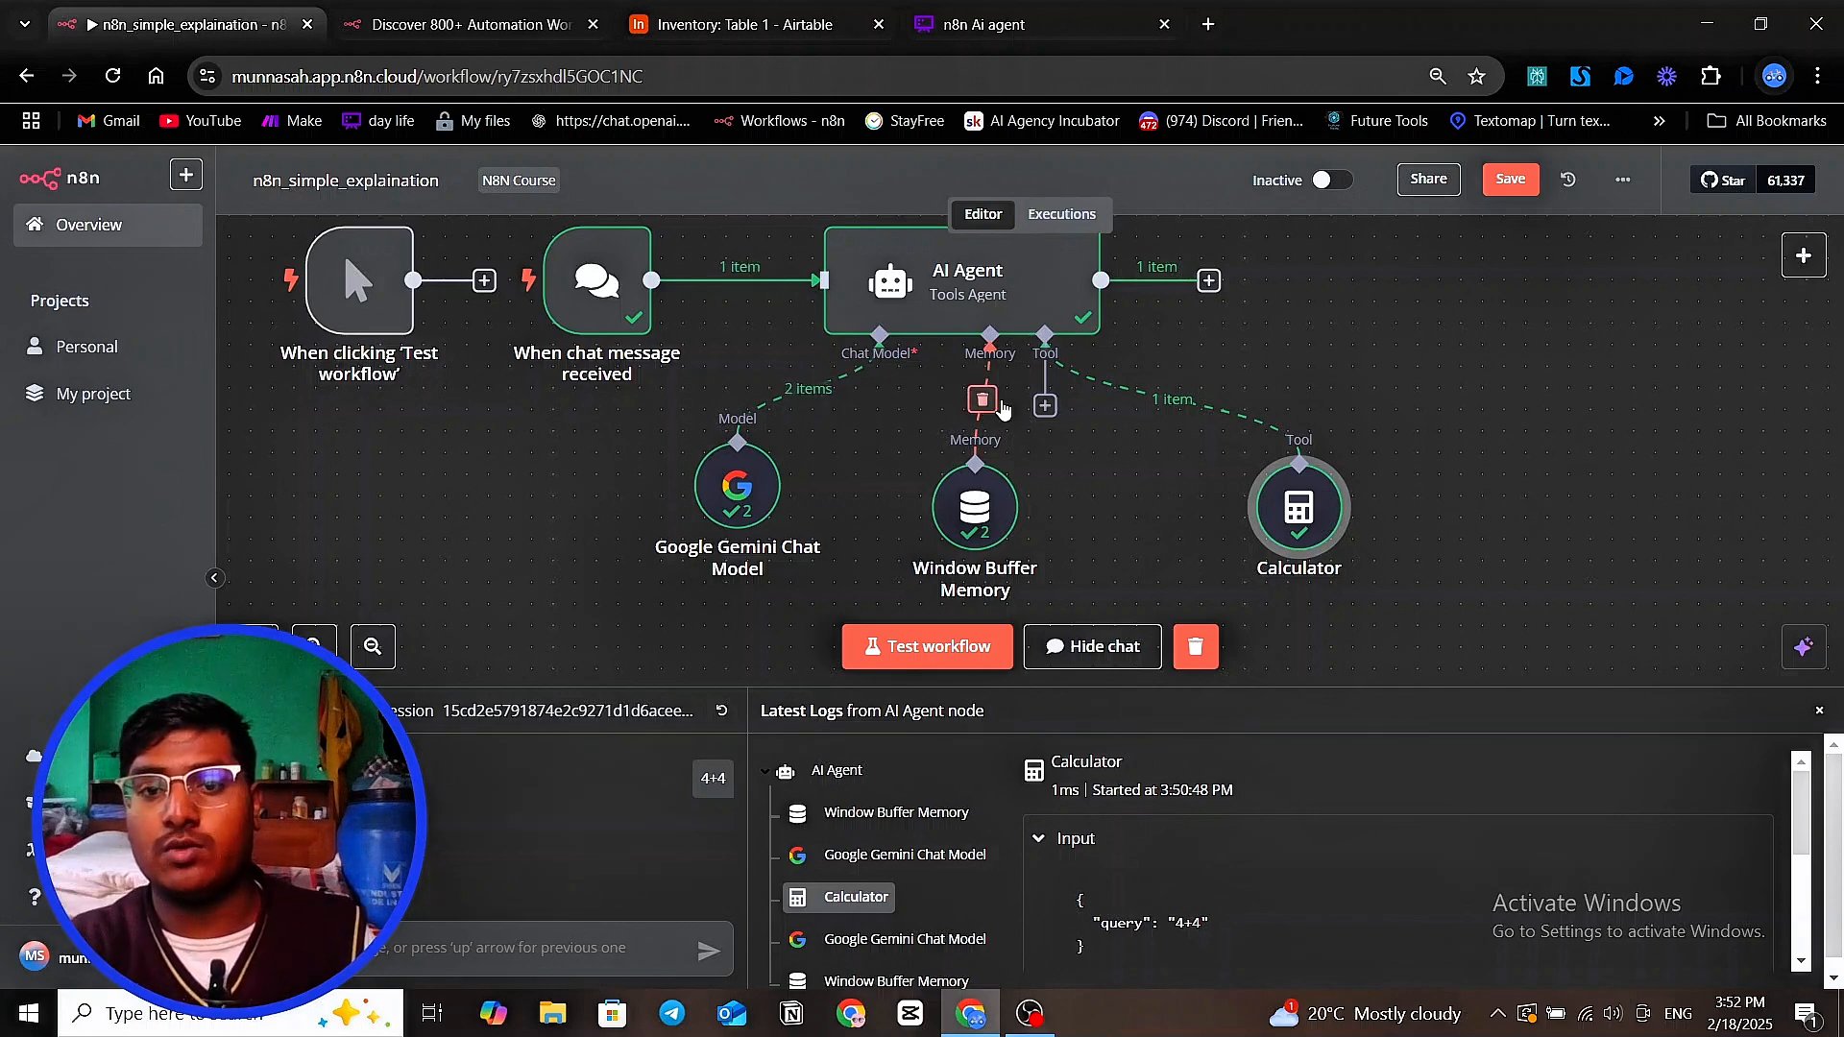
left_click(1043, 411)
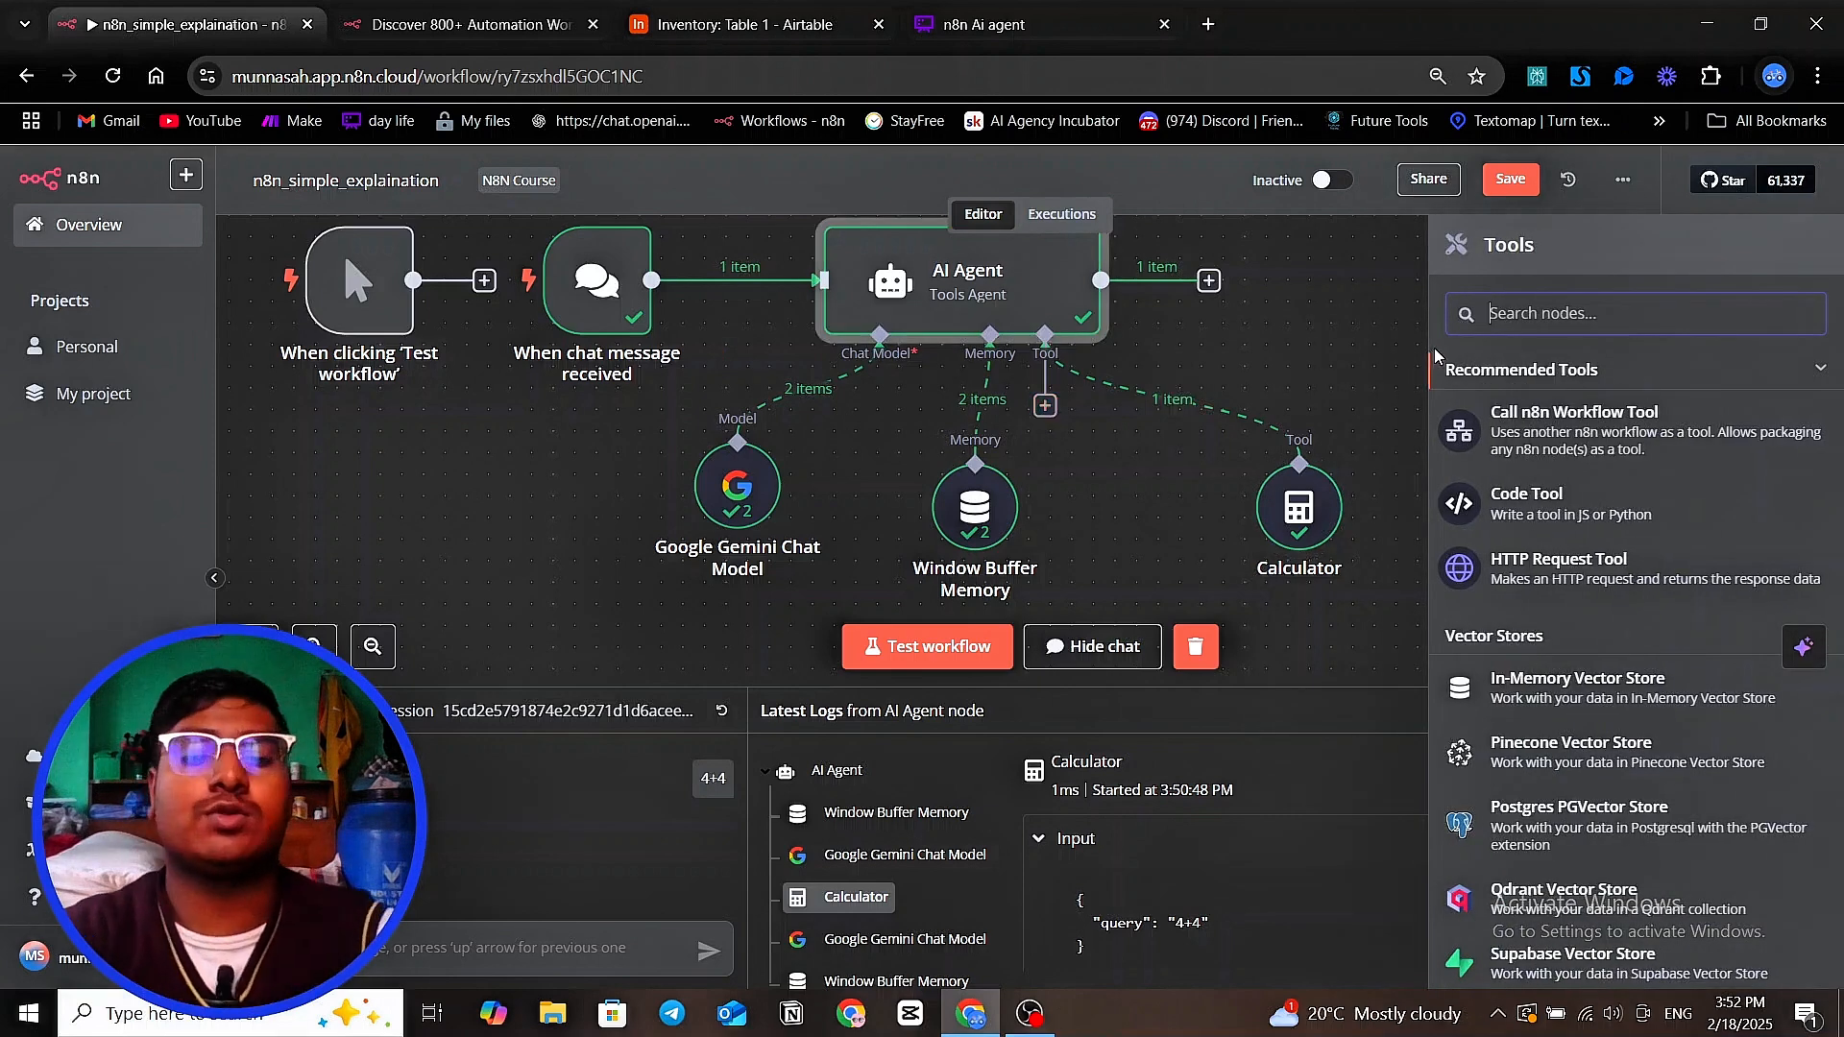
type("gool")
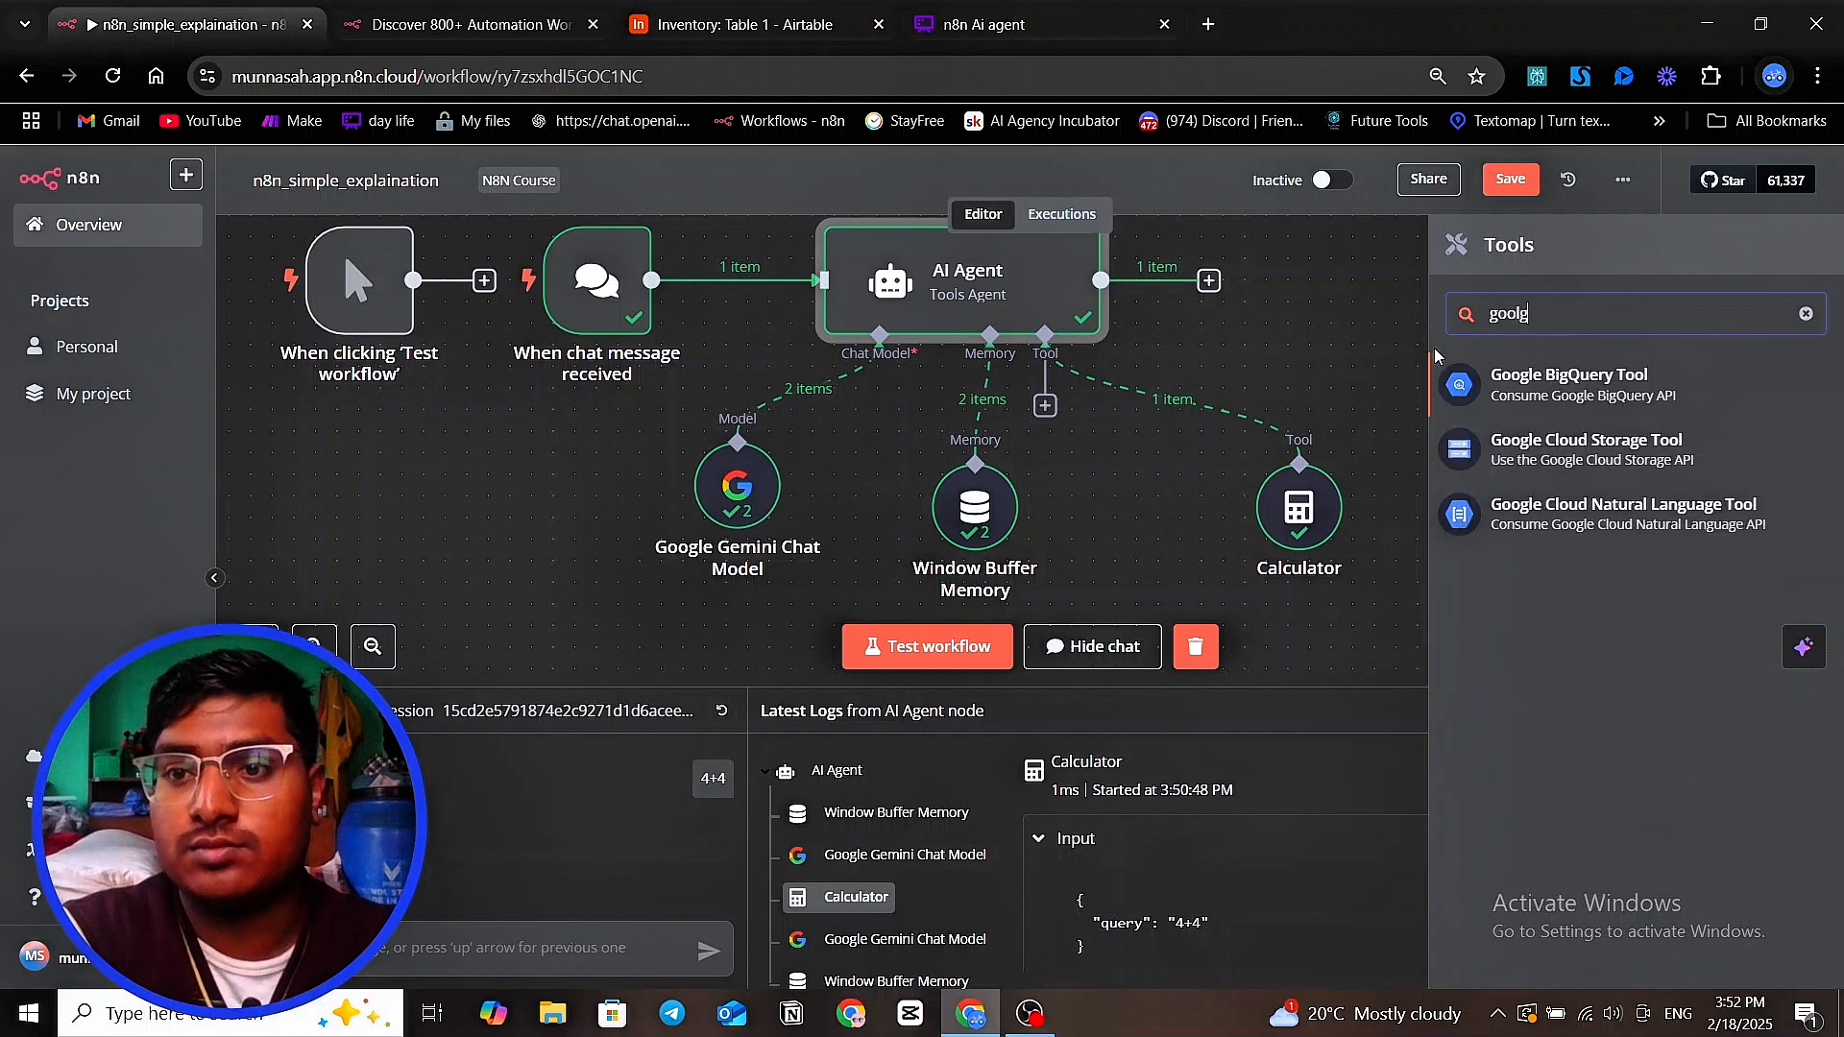
key("BackSpace")
type("gle ca")
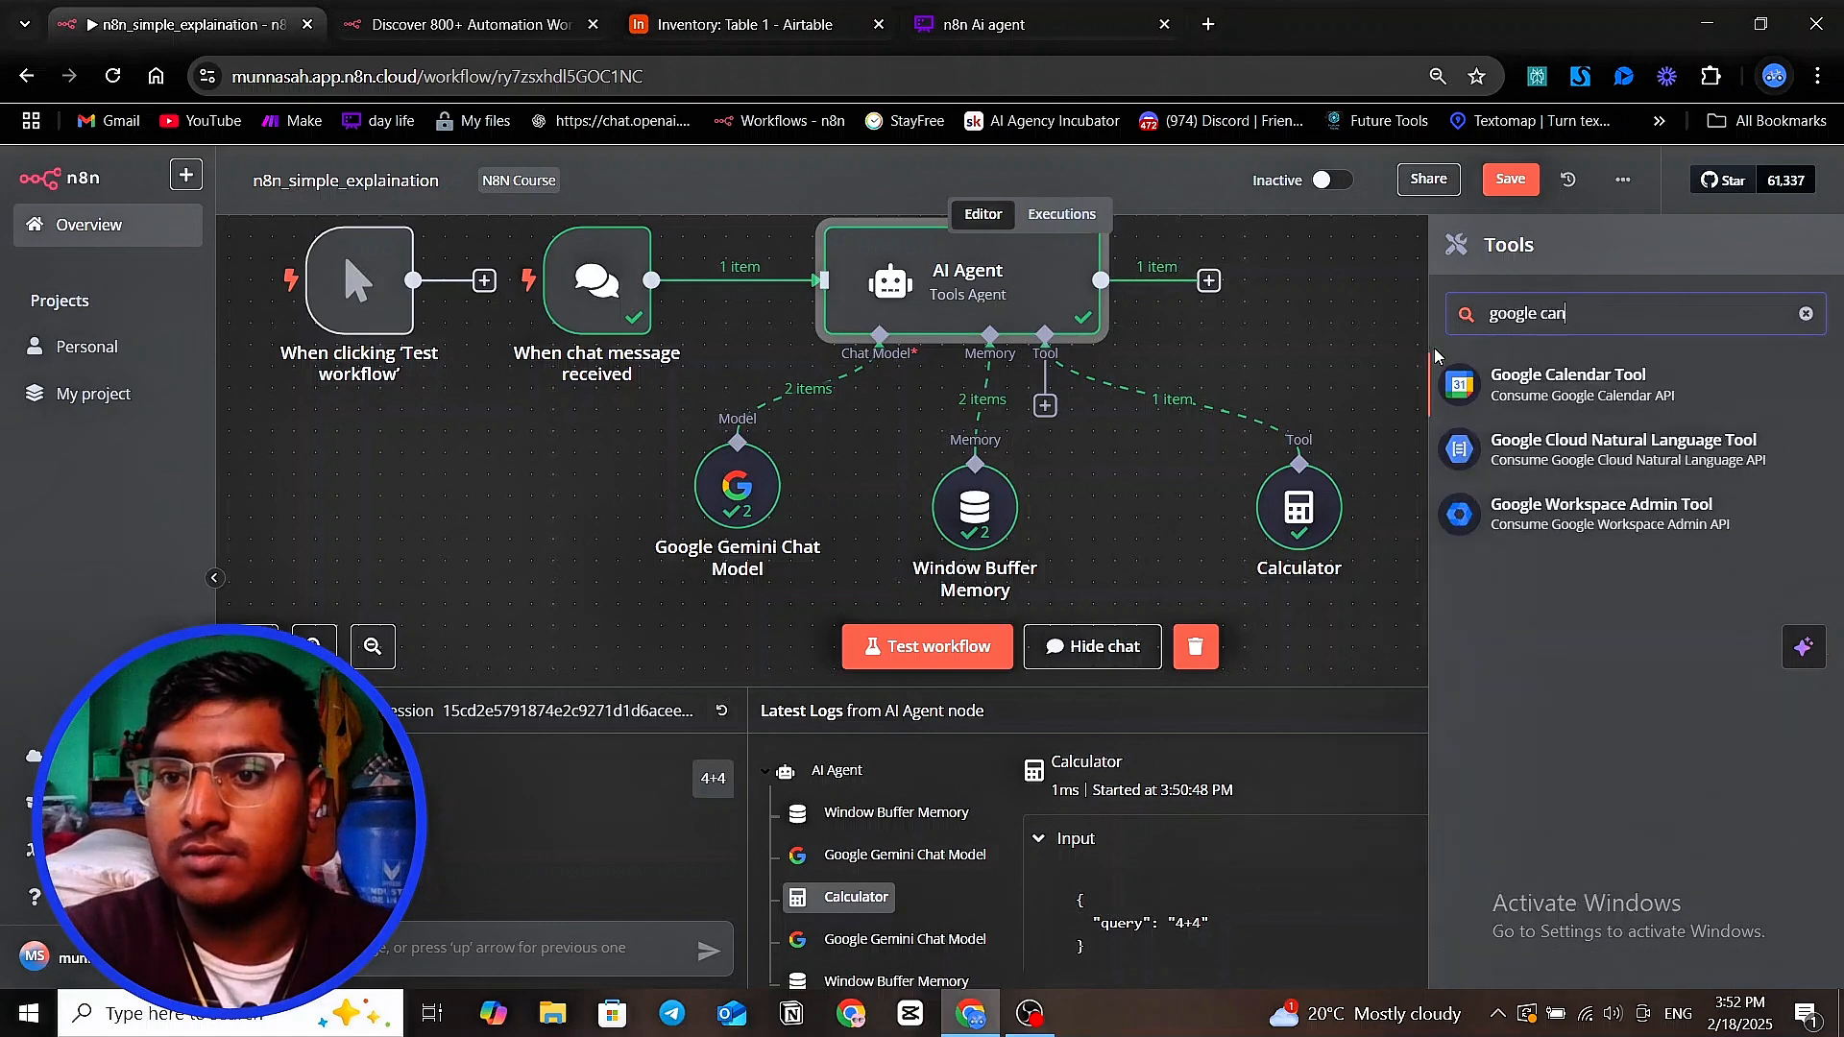
type("len")
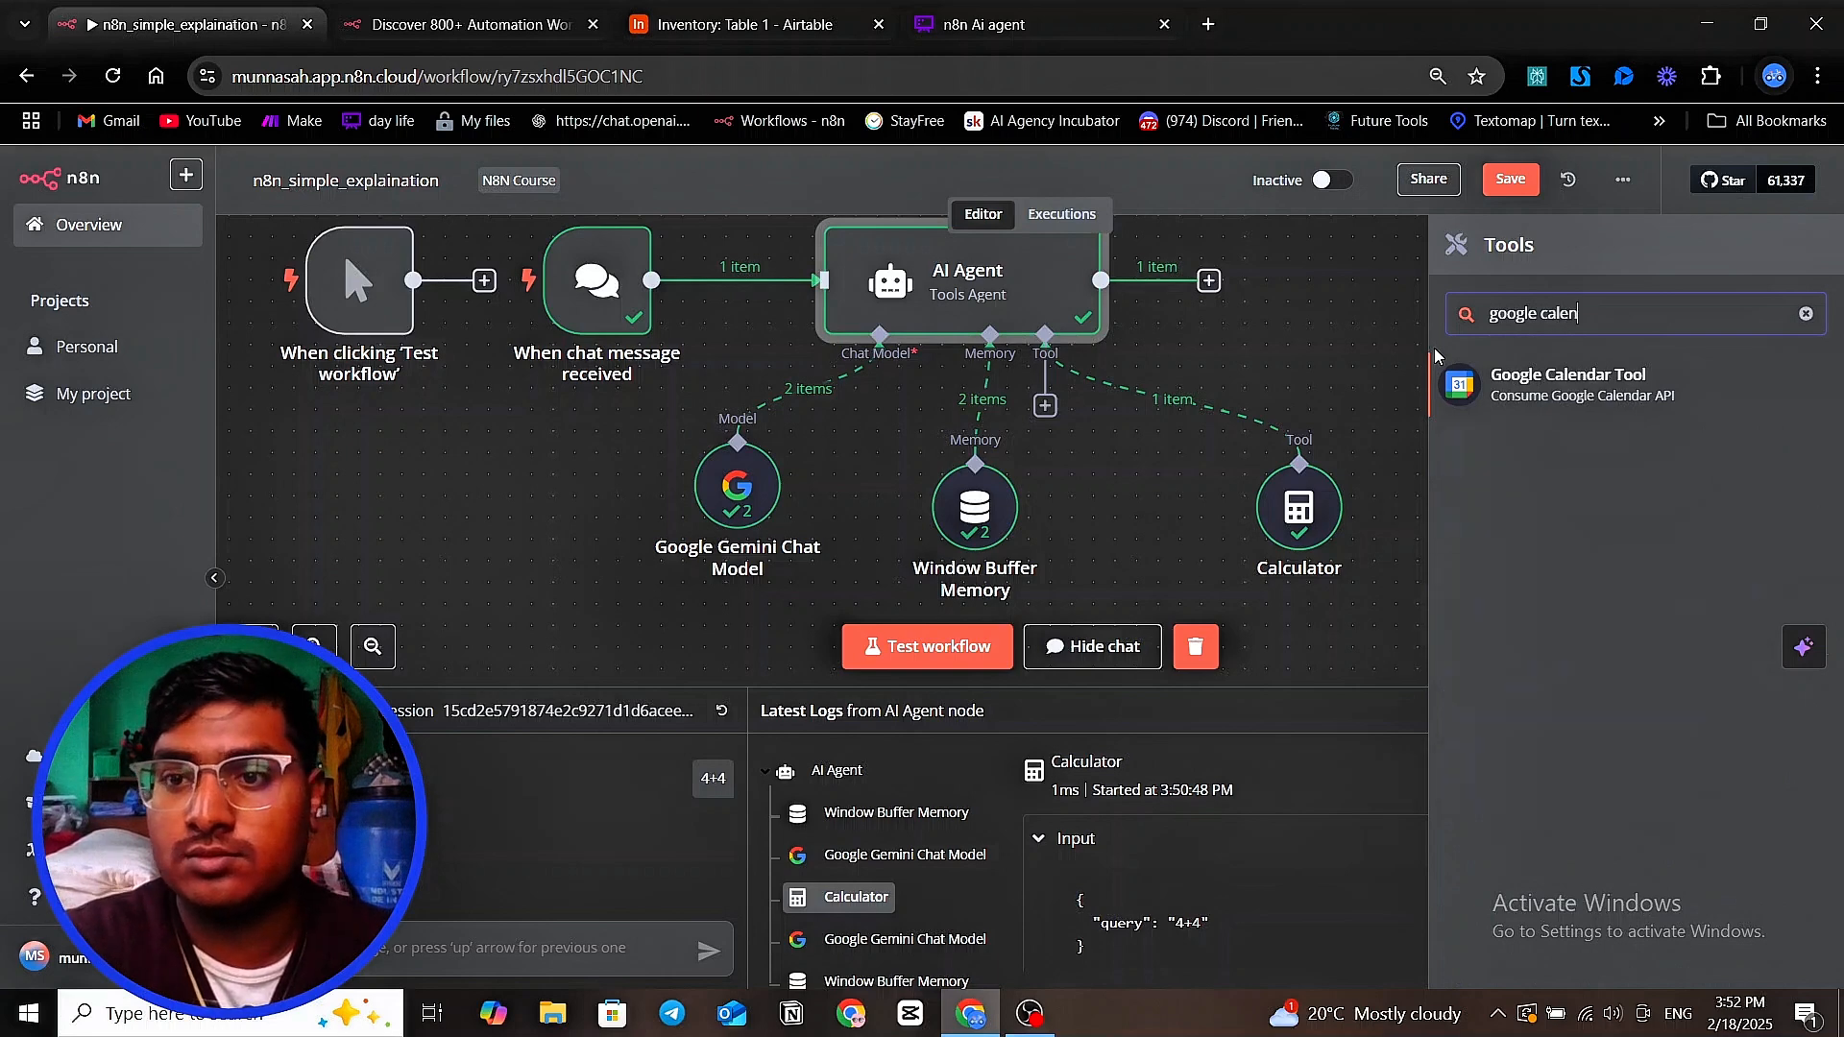
type("dar")
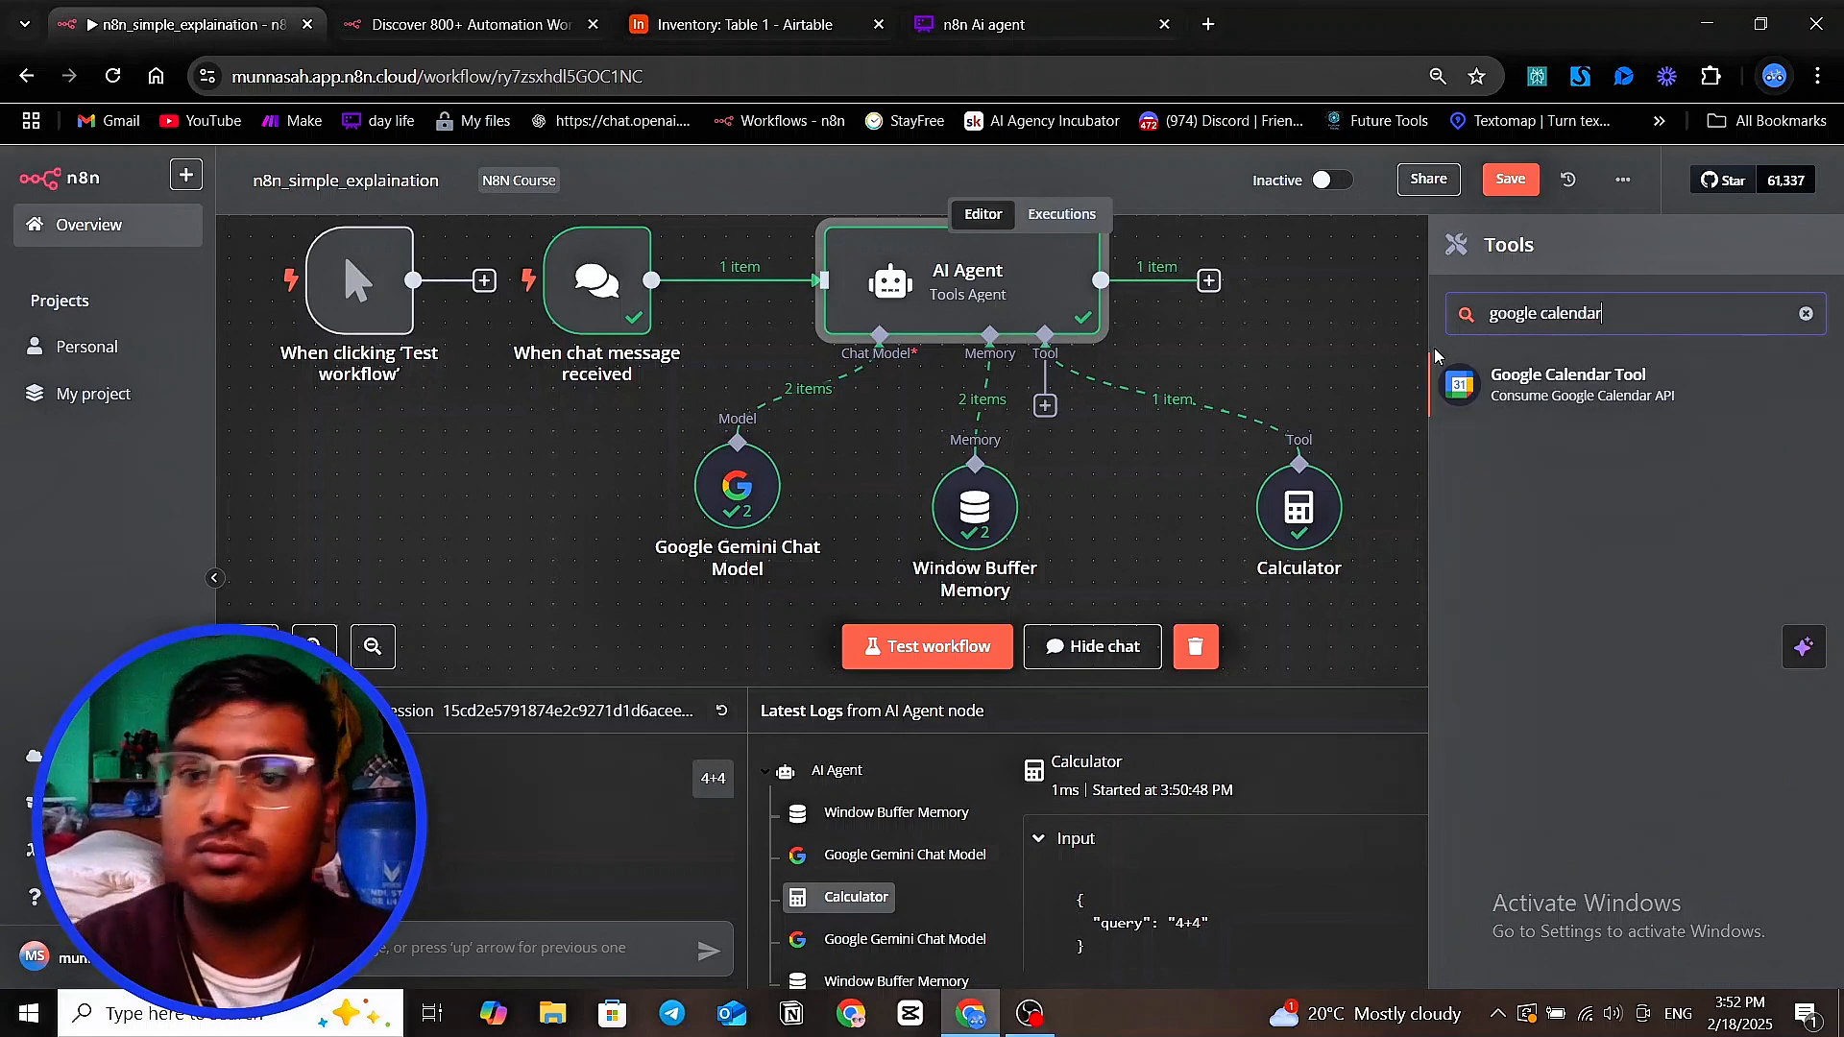
left_click(1486, 392)
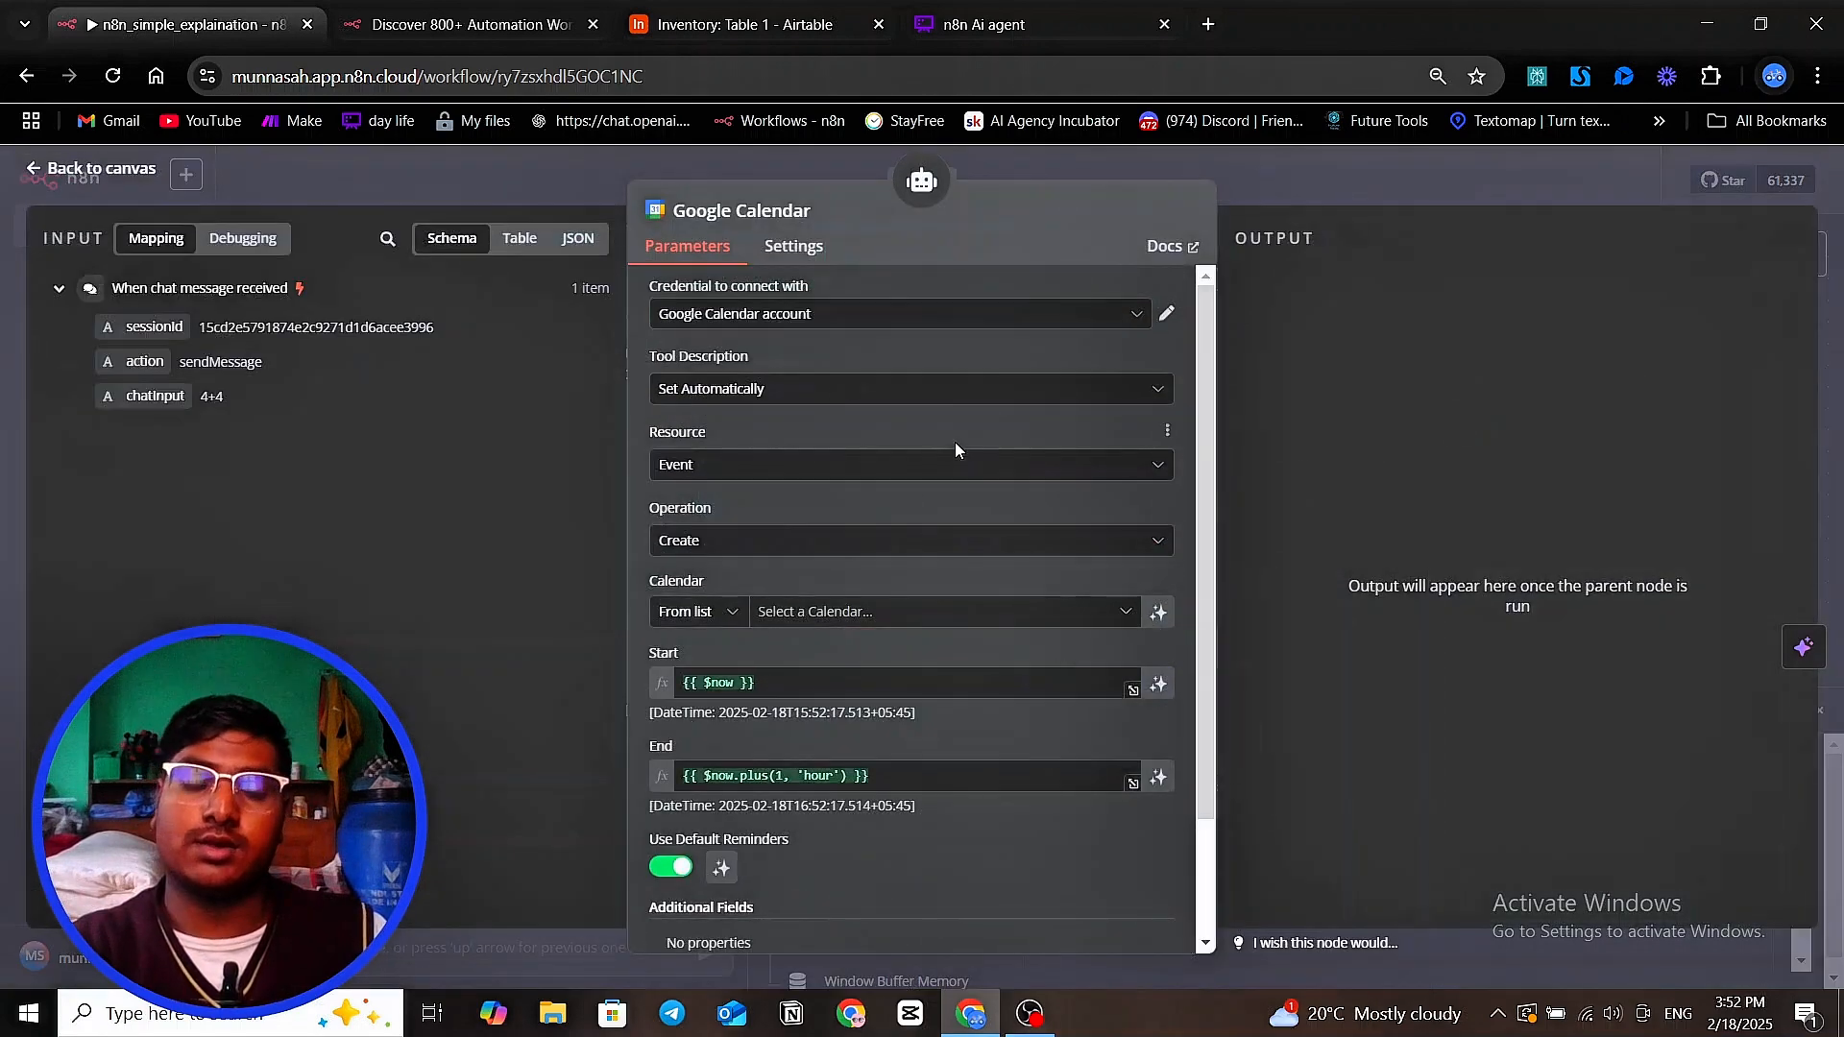
scroll(954, 442, "down", 1)
scroll(955, 446, "up", 1)
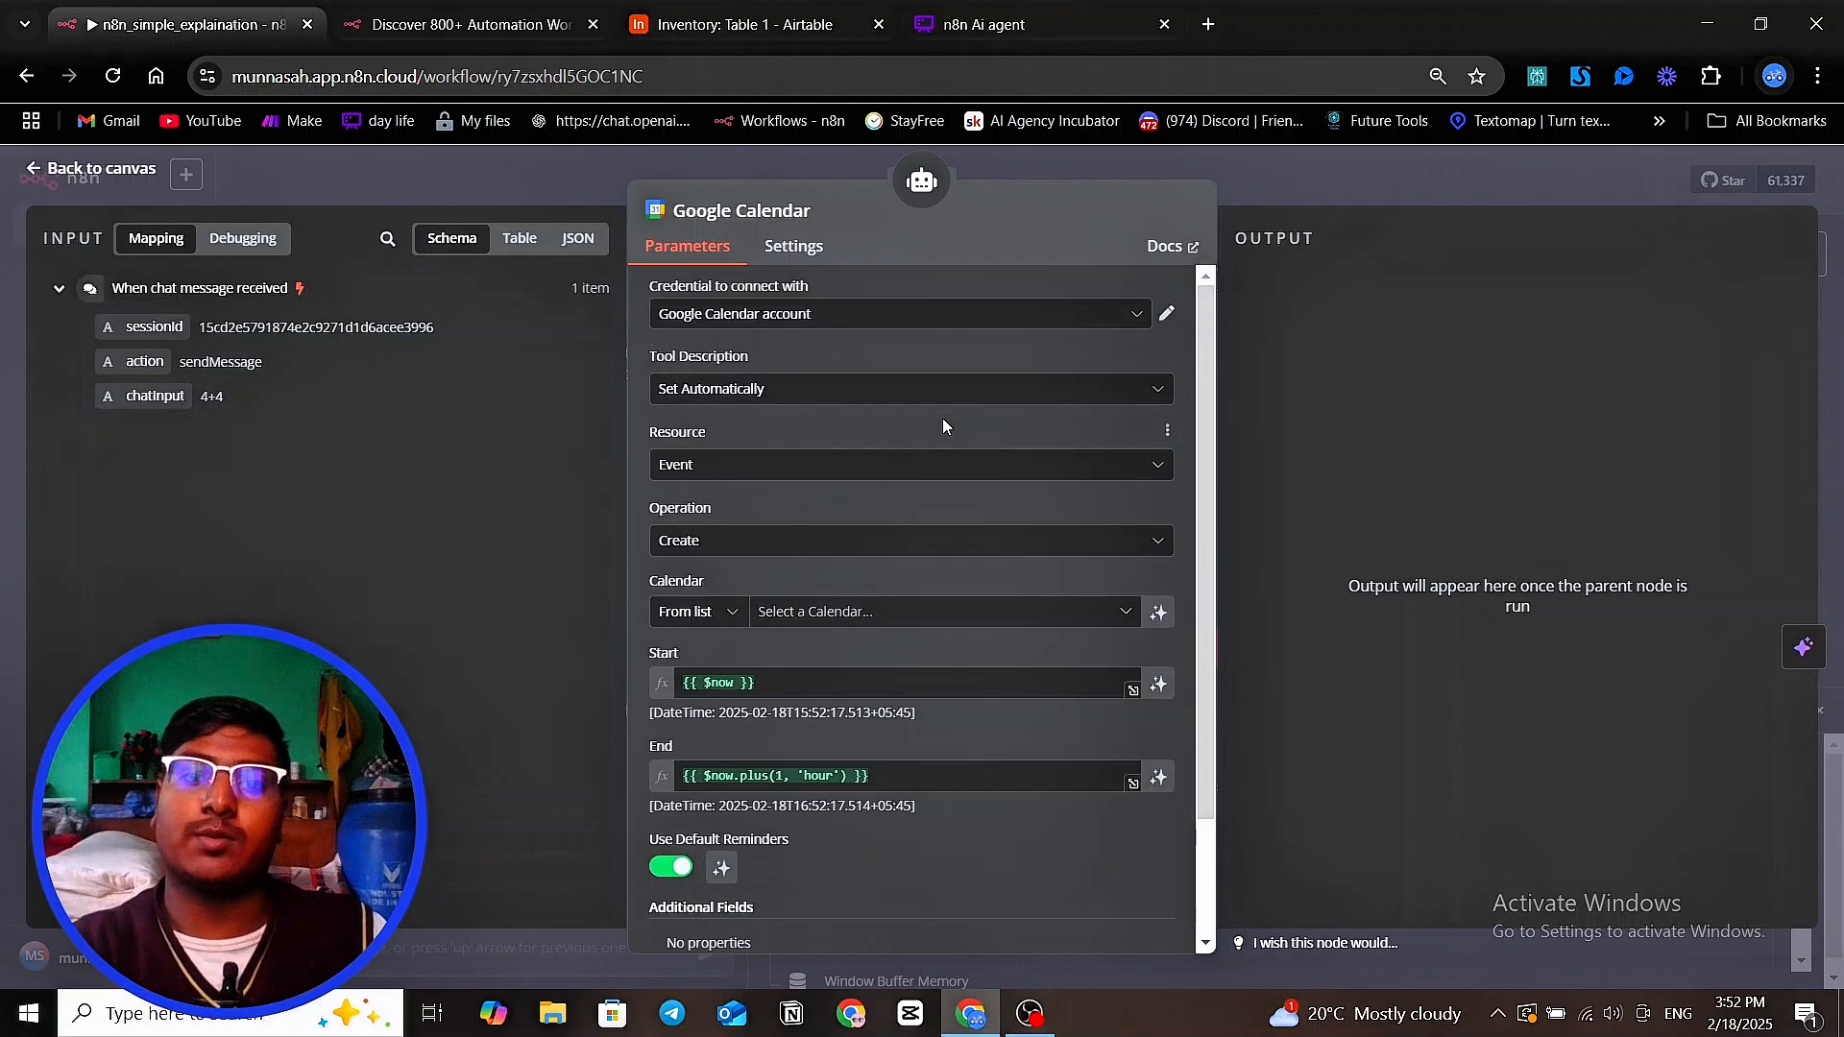
left_click(1102, 330)
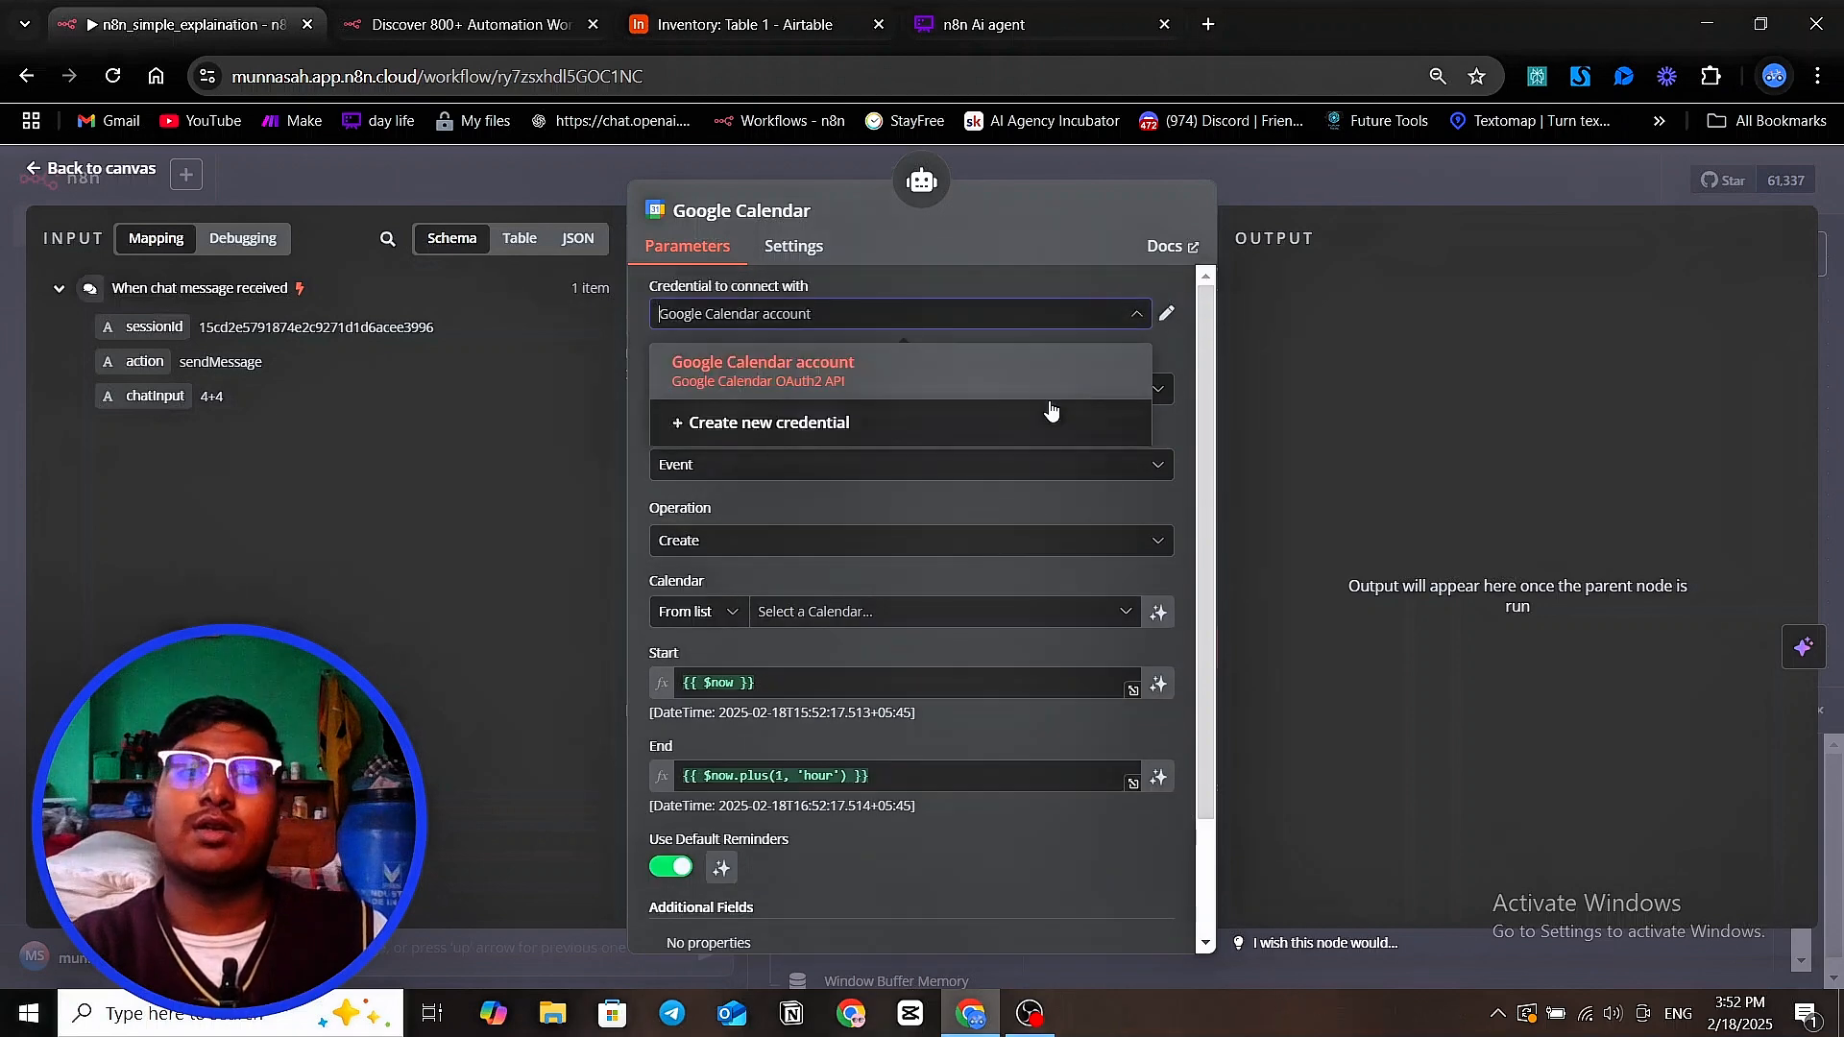
left_click(990, 447)
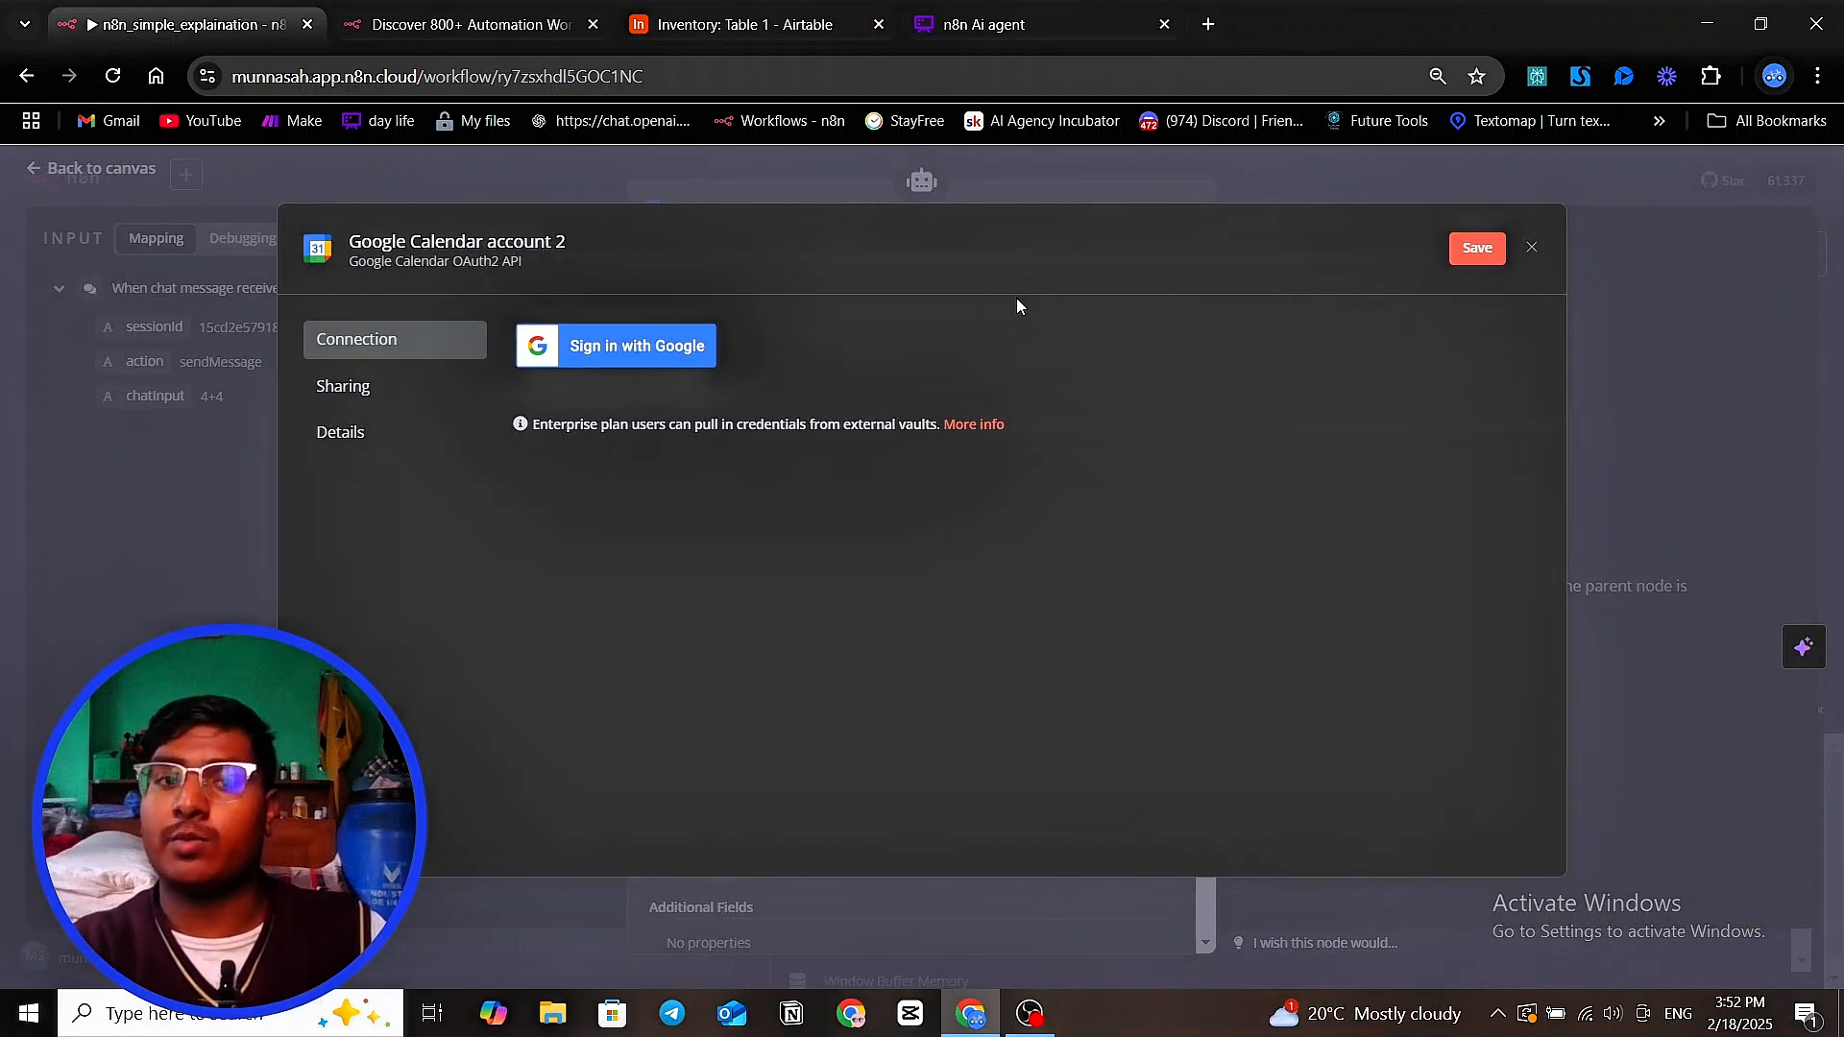
left_click(1271, 188)
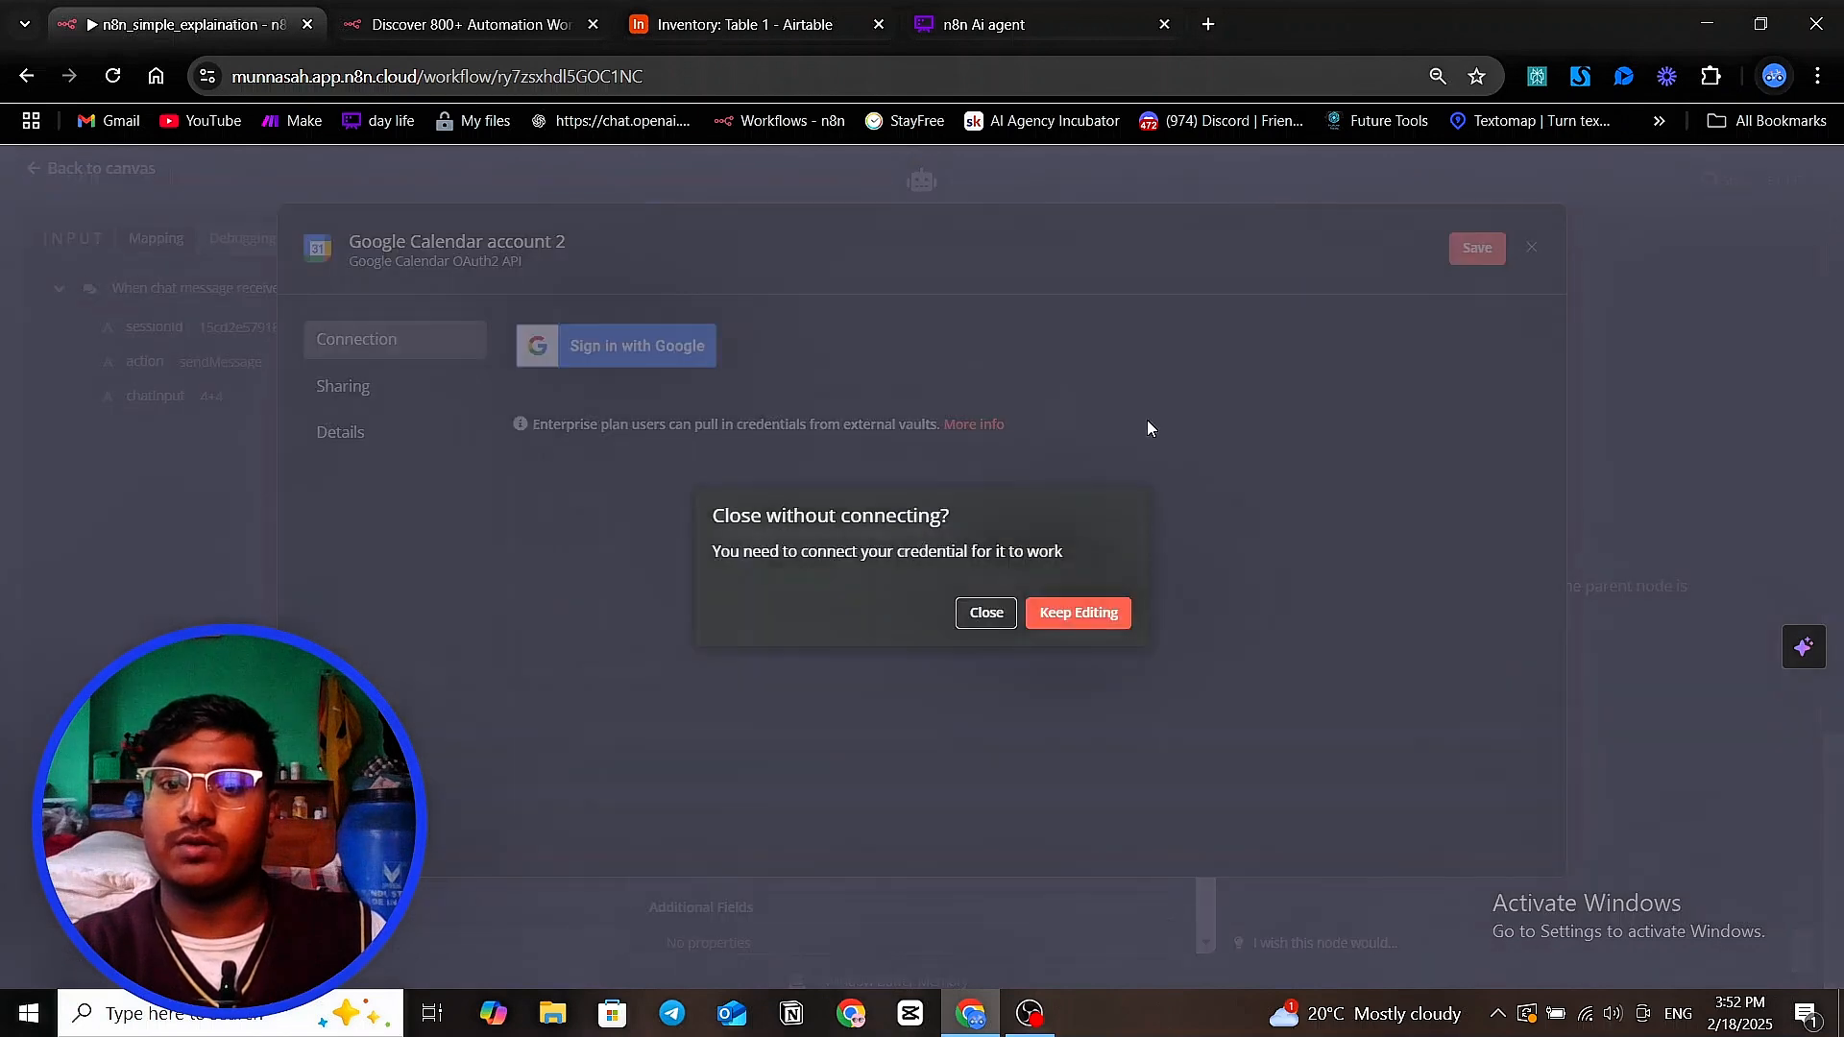
left_click(999, 622)
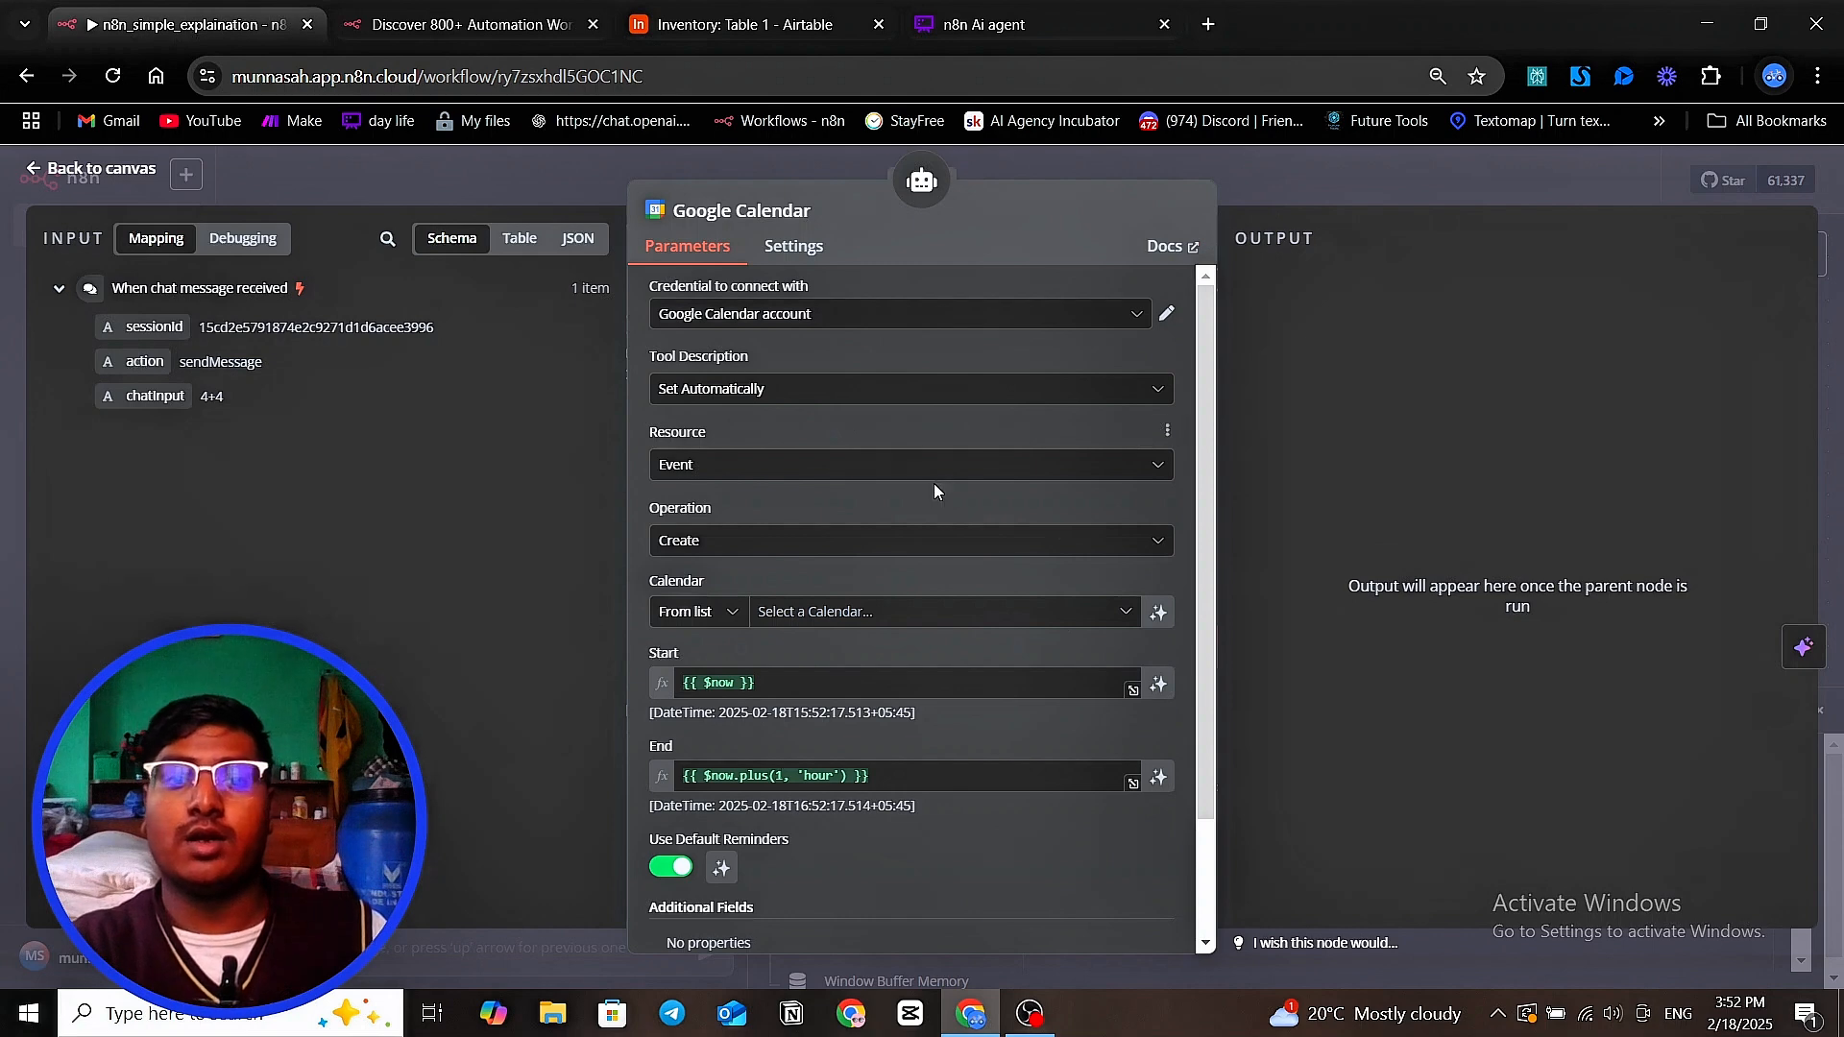
Switch the Google Calendar tool description to Set Manually and clear its default text
left_click(971, 389)
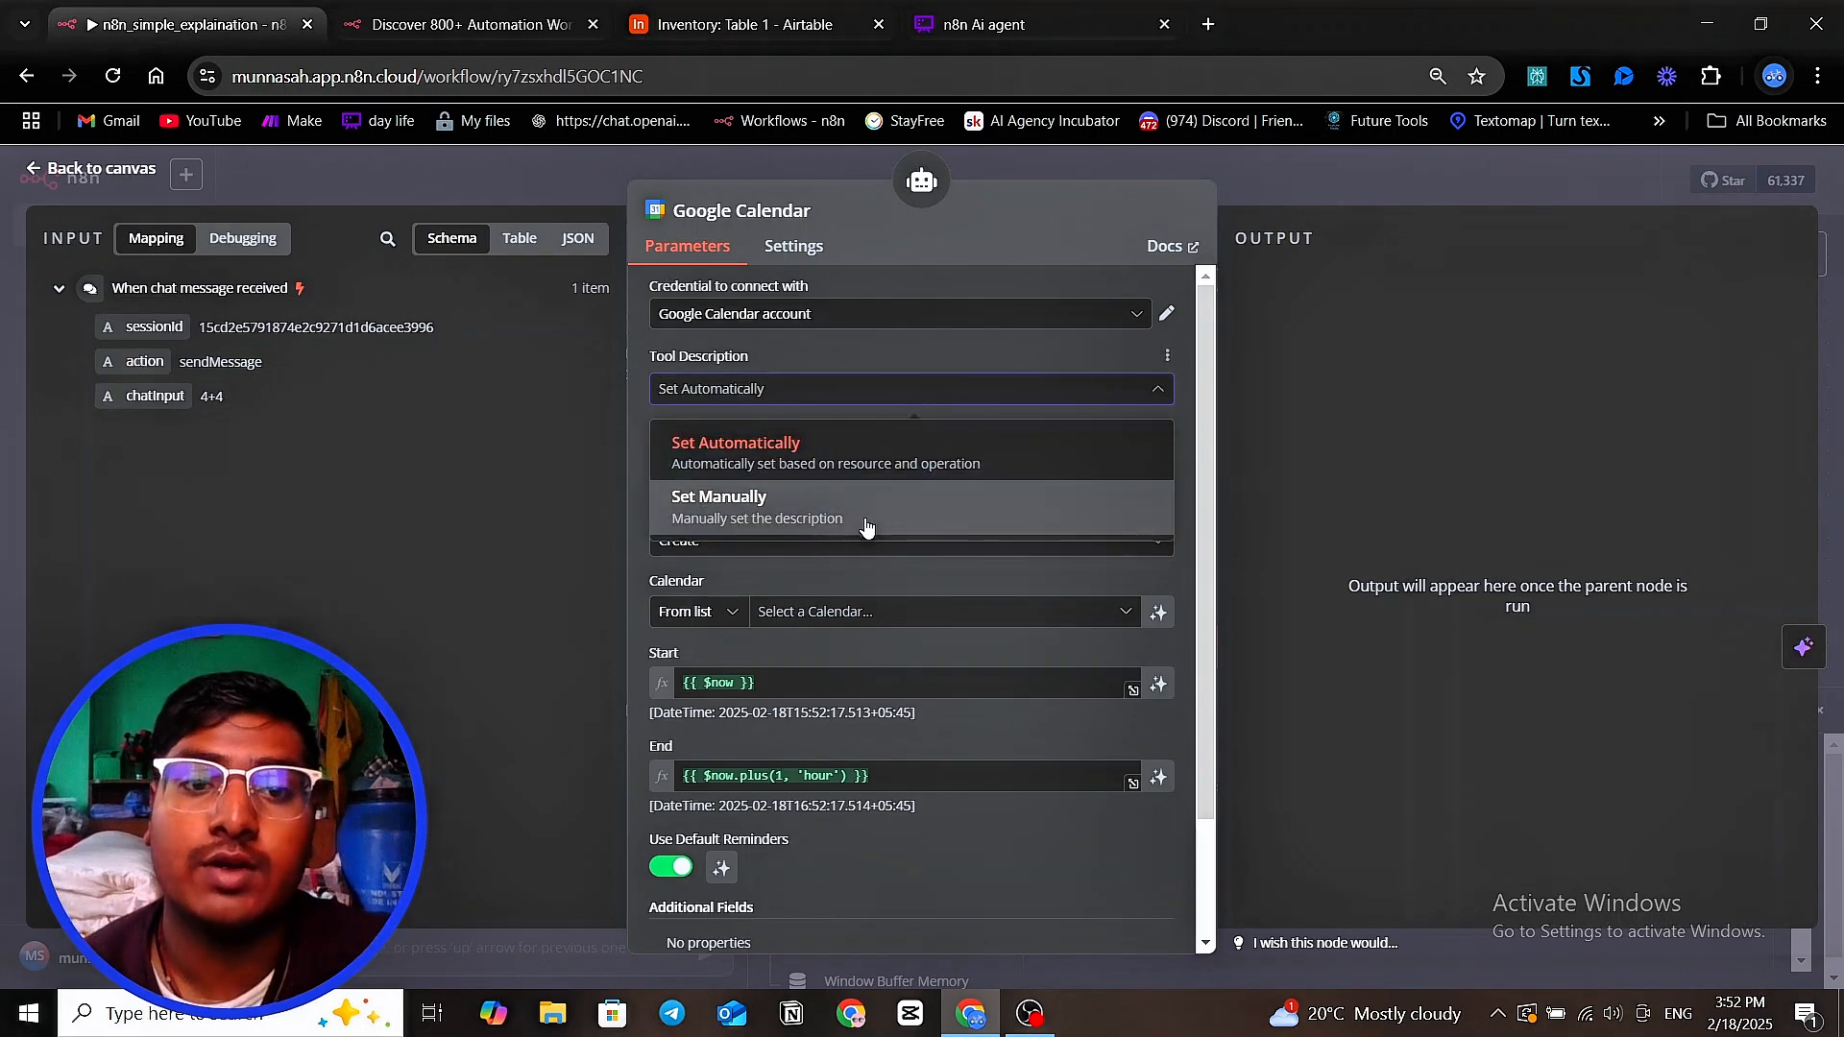
left_click(822, 496)
left_click_drag(865, 467, 607, 465)
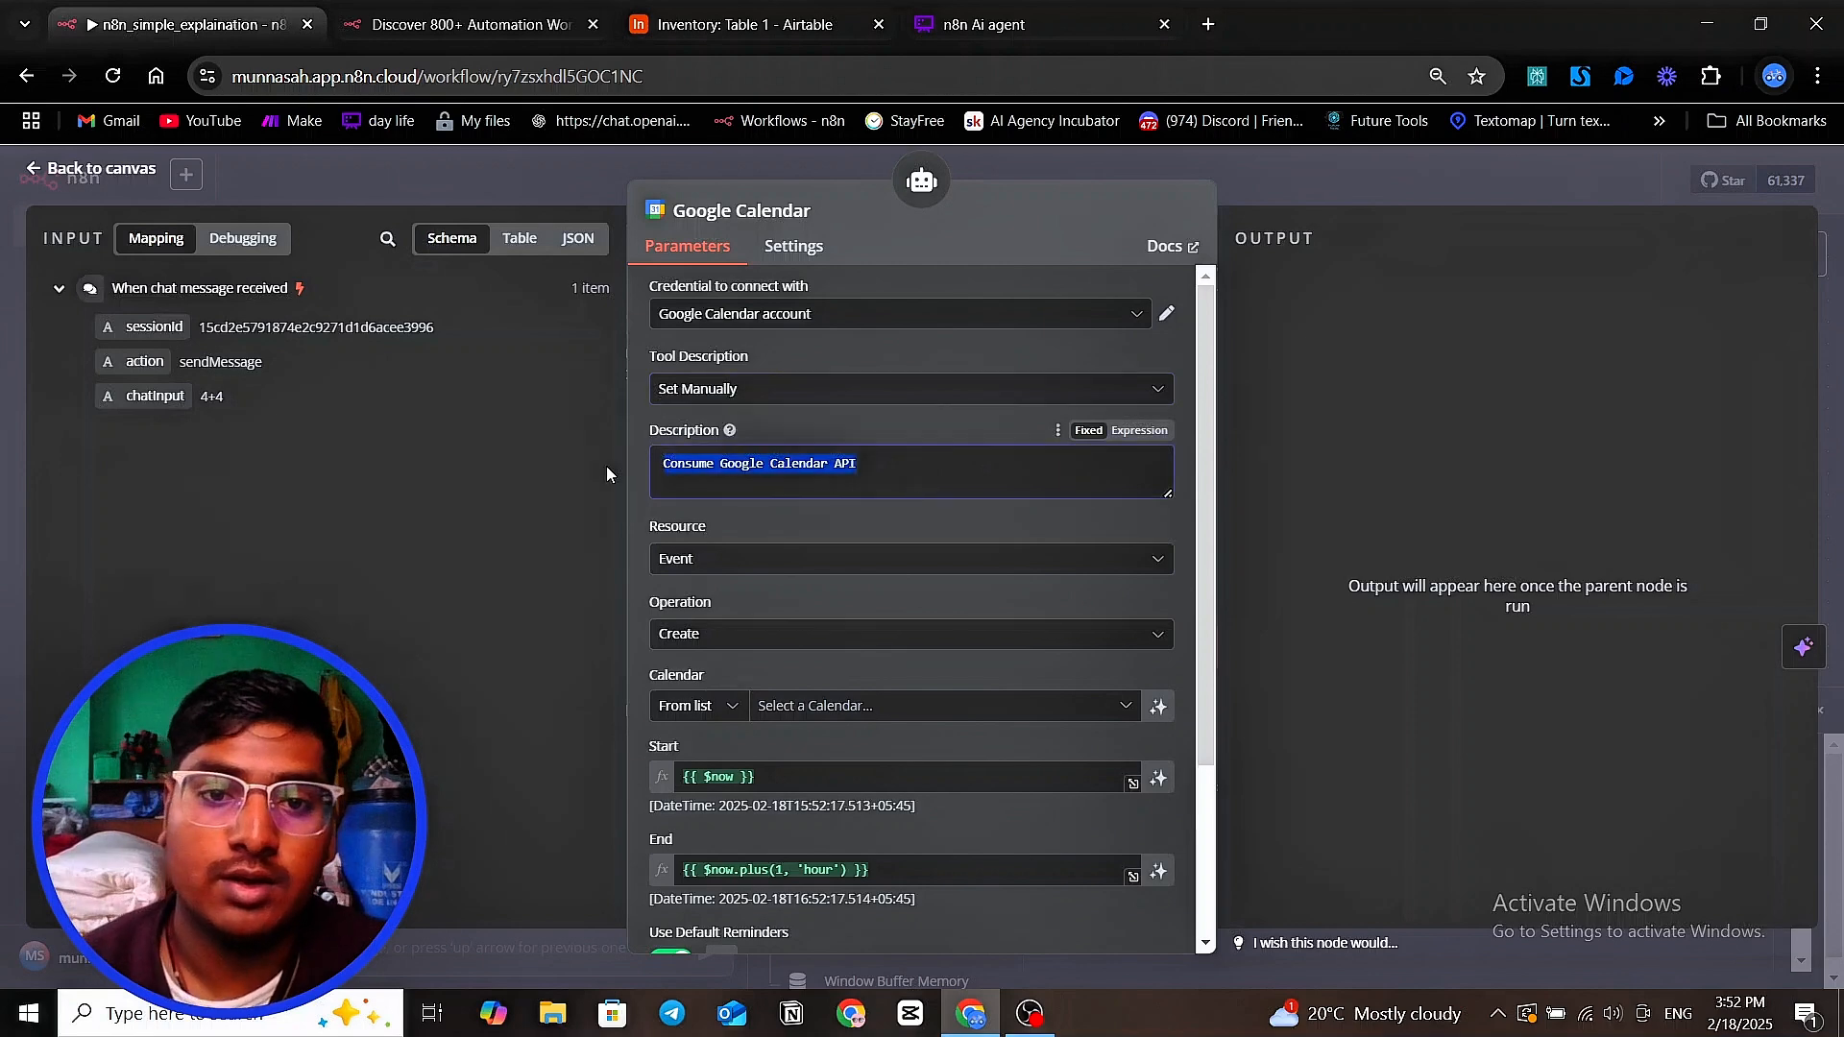
key("BackSpace")
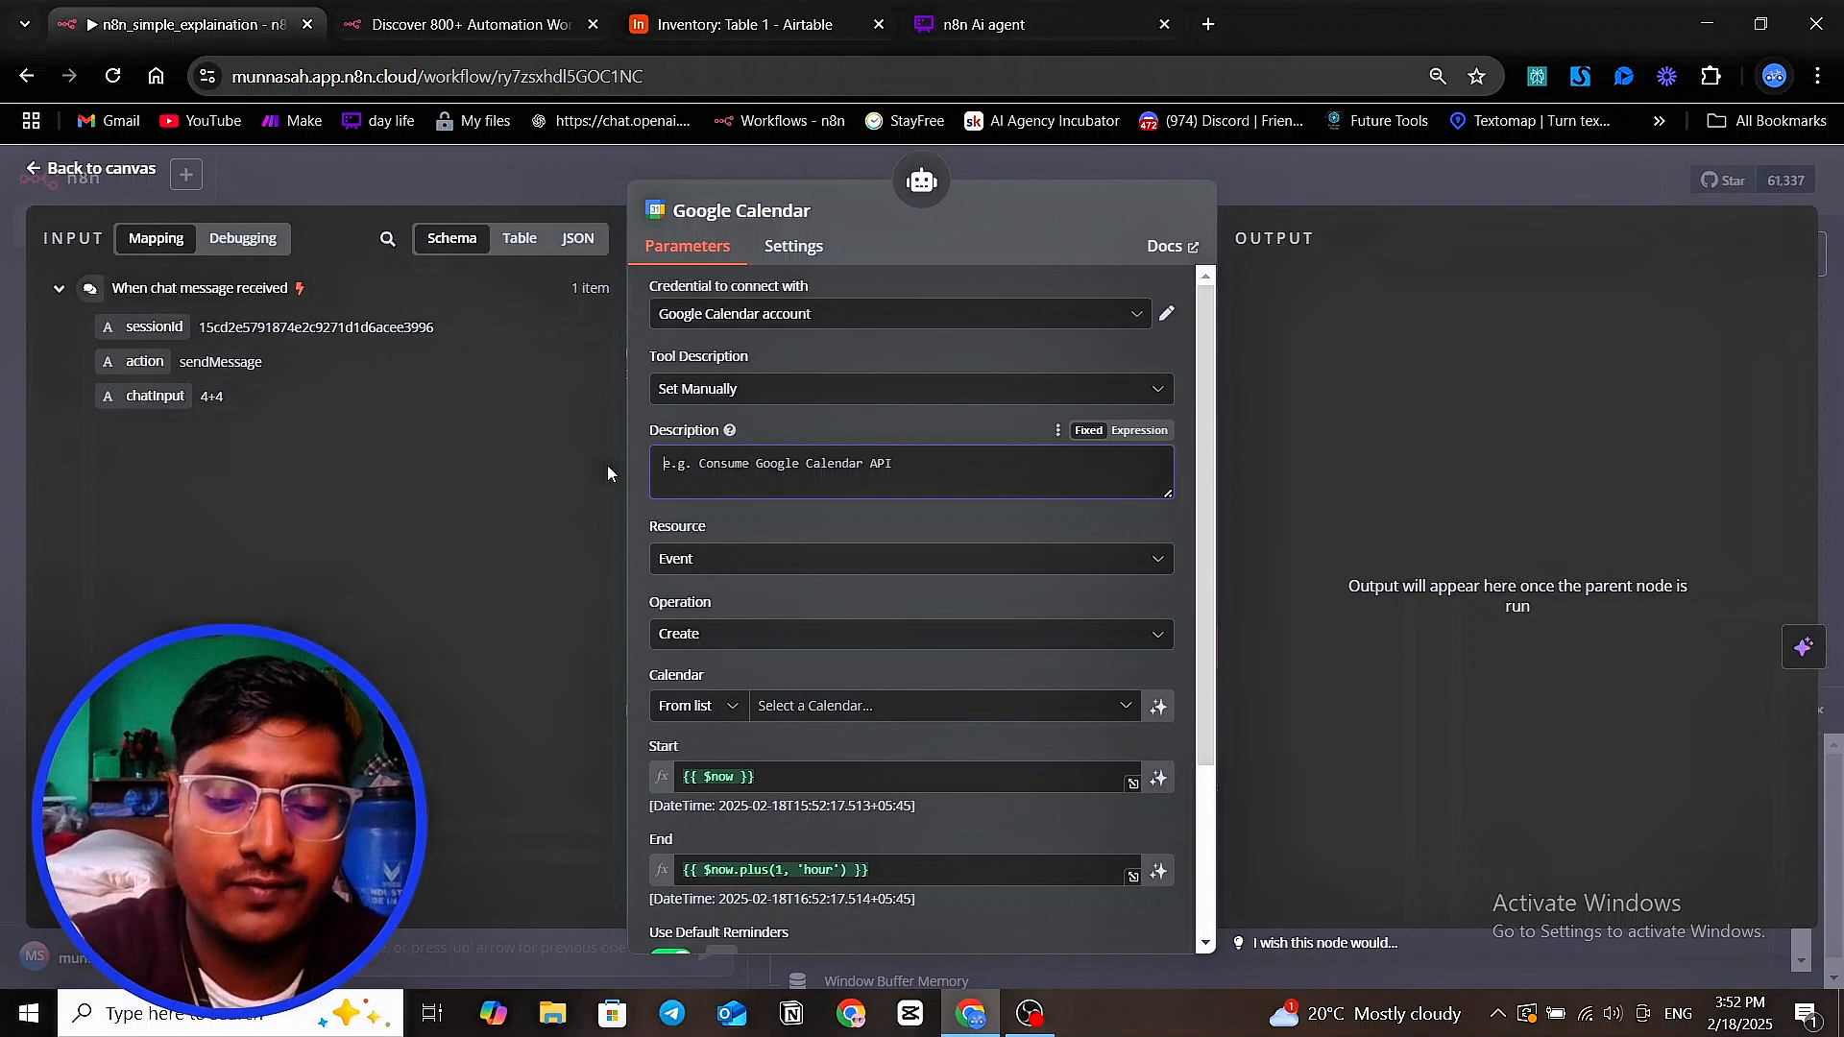
Enter "use it to book my meeting , appointment for me" as the Google Calendar tool's description
type("use ti")
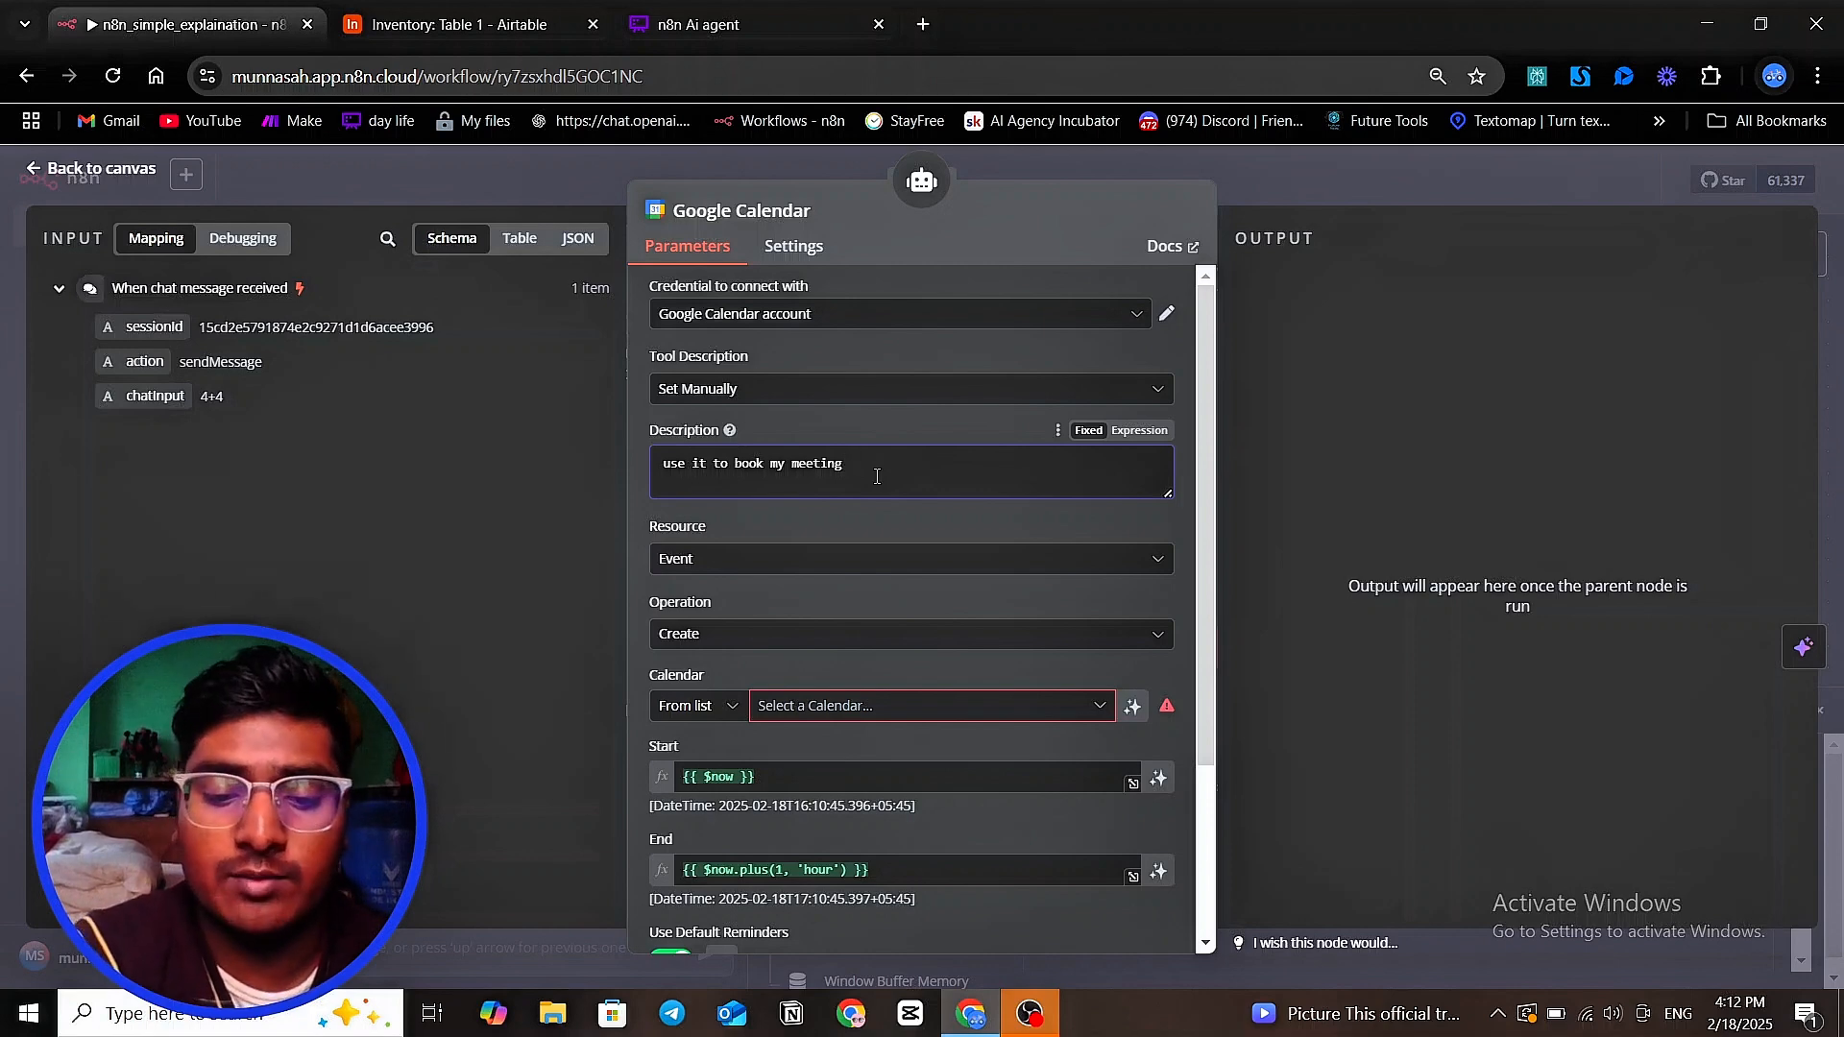
type("a")
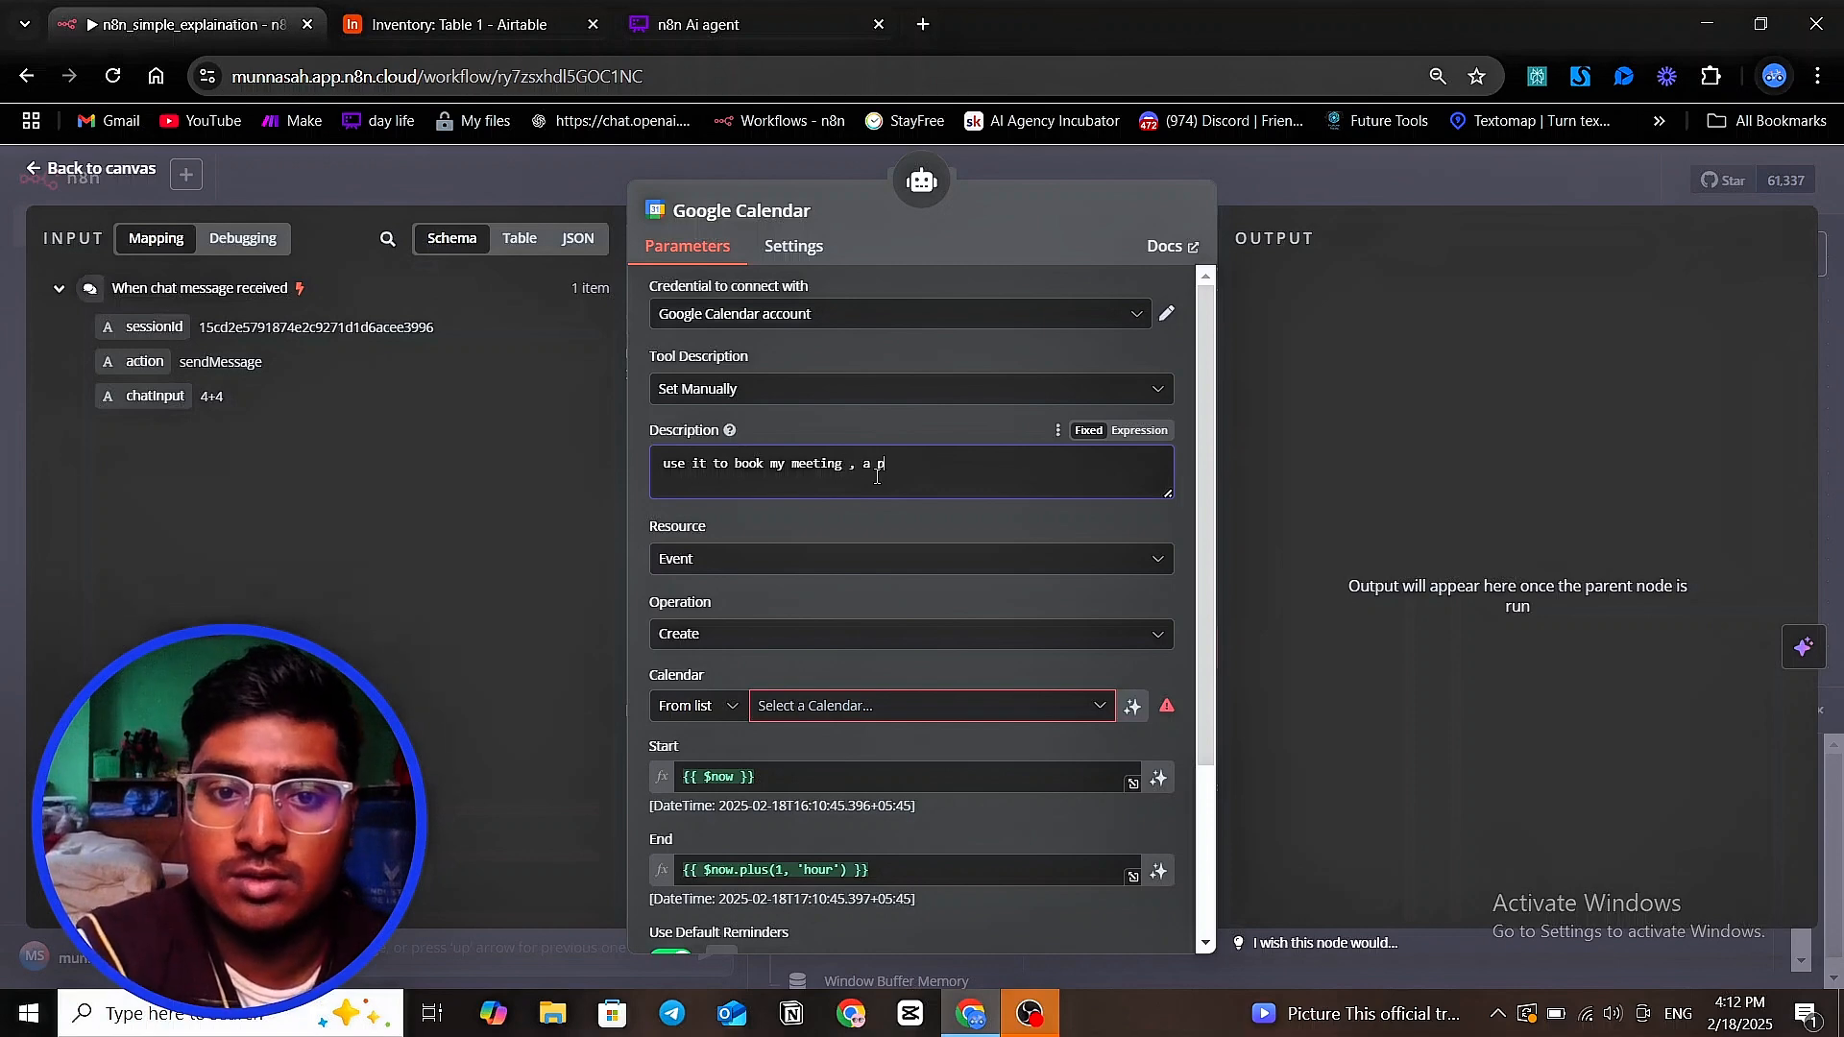
key("BackSpace")
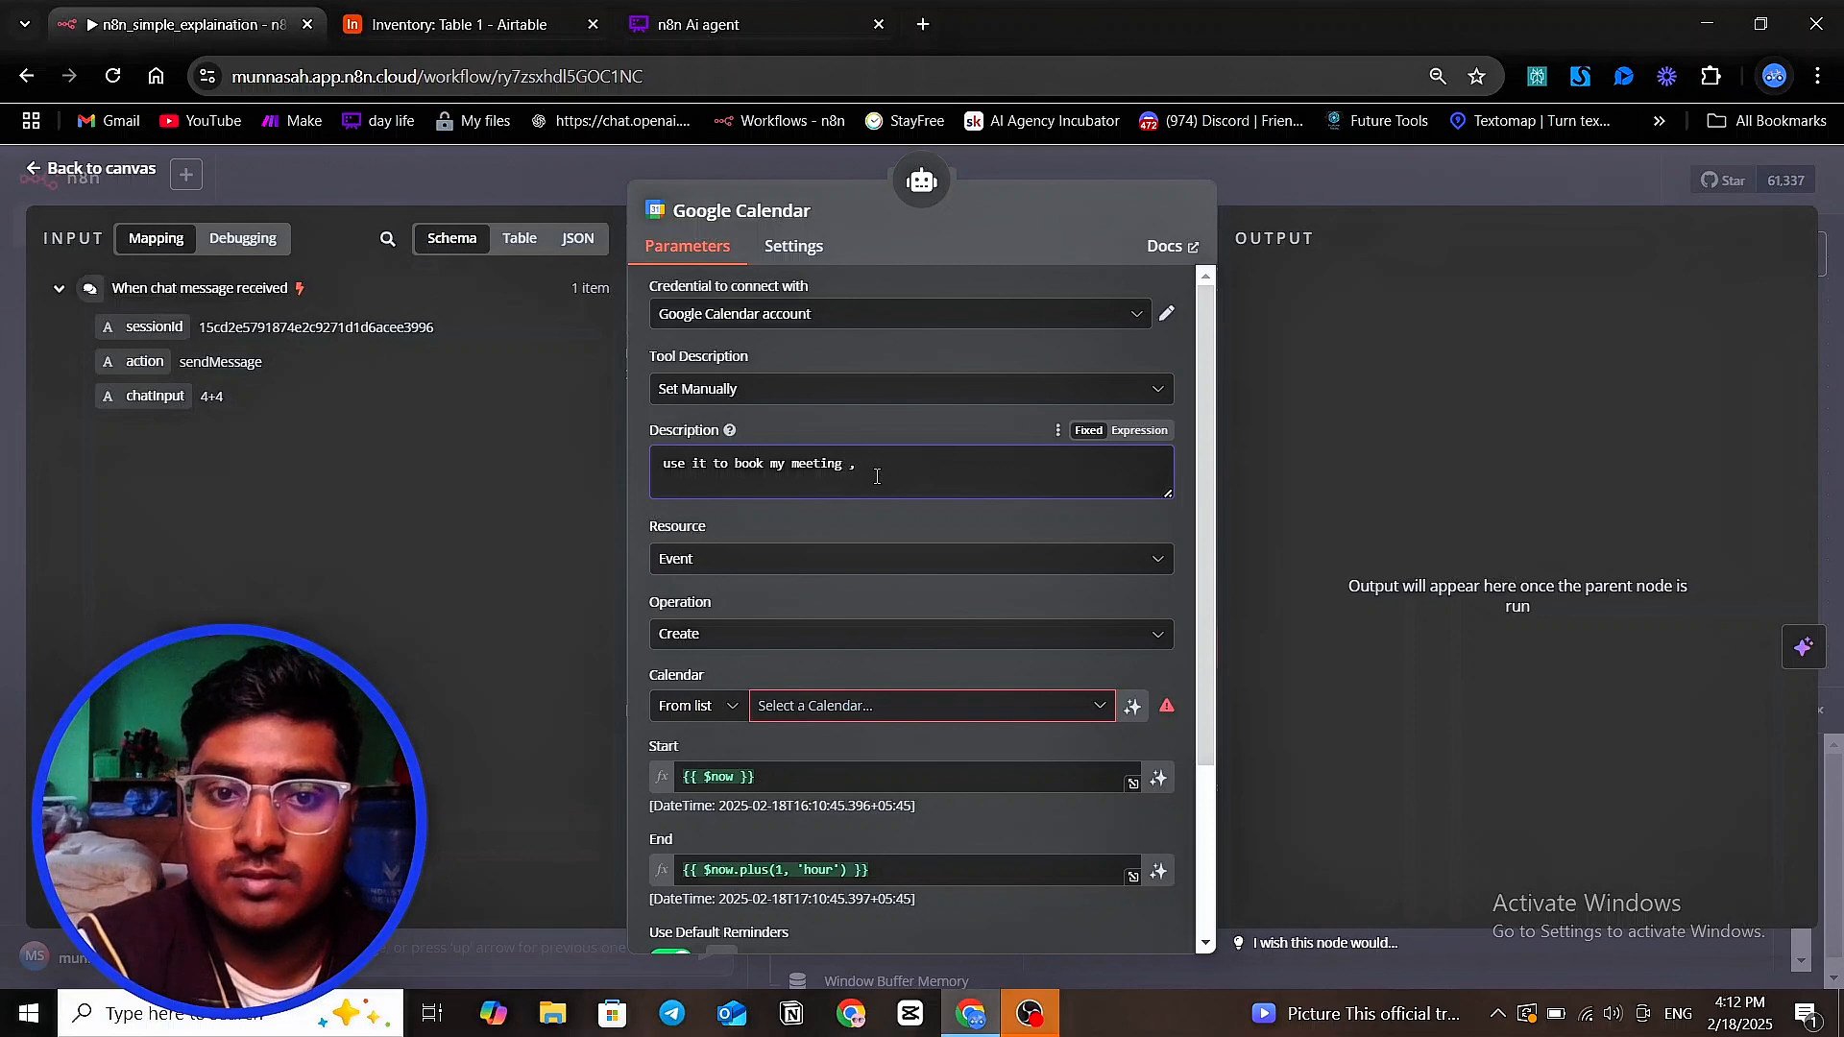
type("appointm")
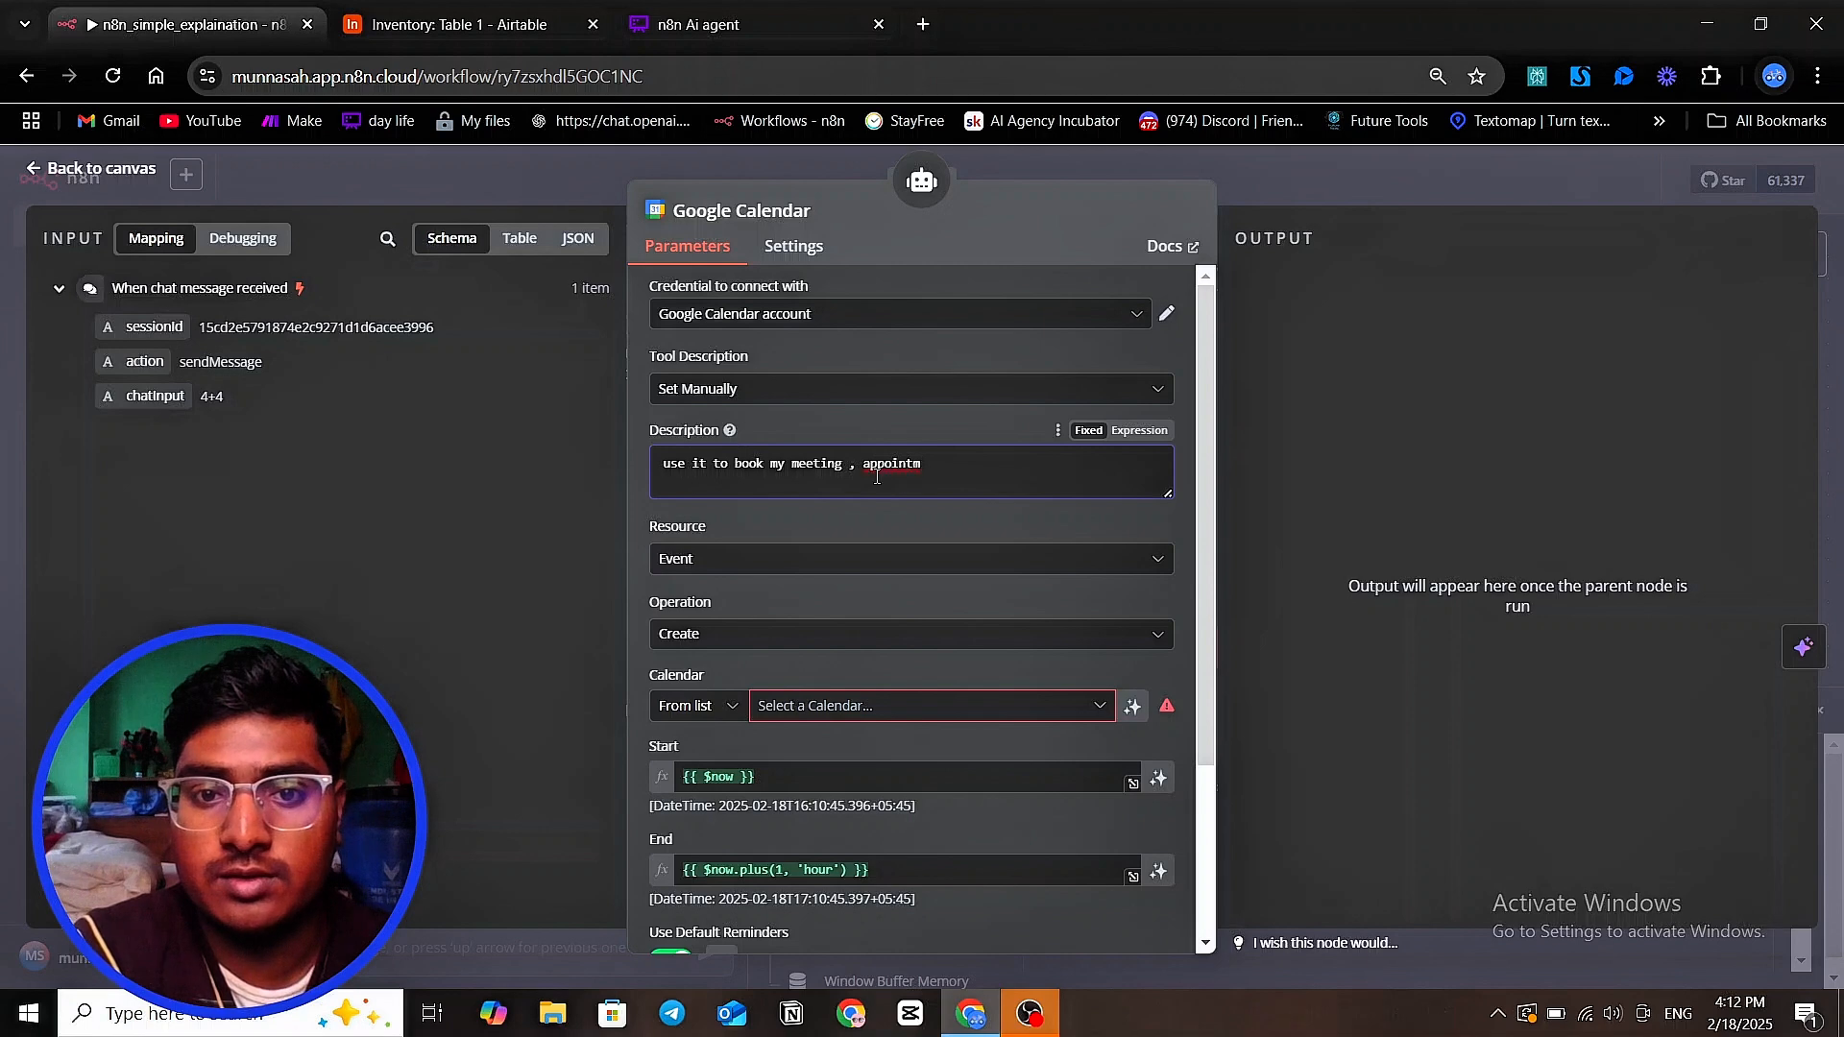
key("BackSpace")
key("BackSpace")
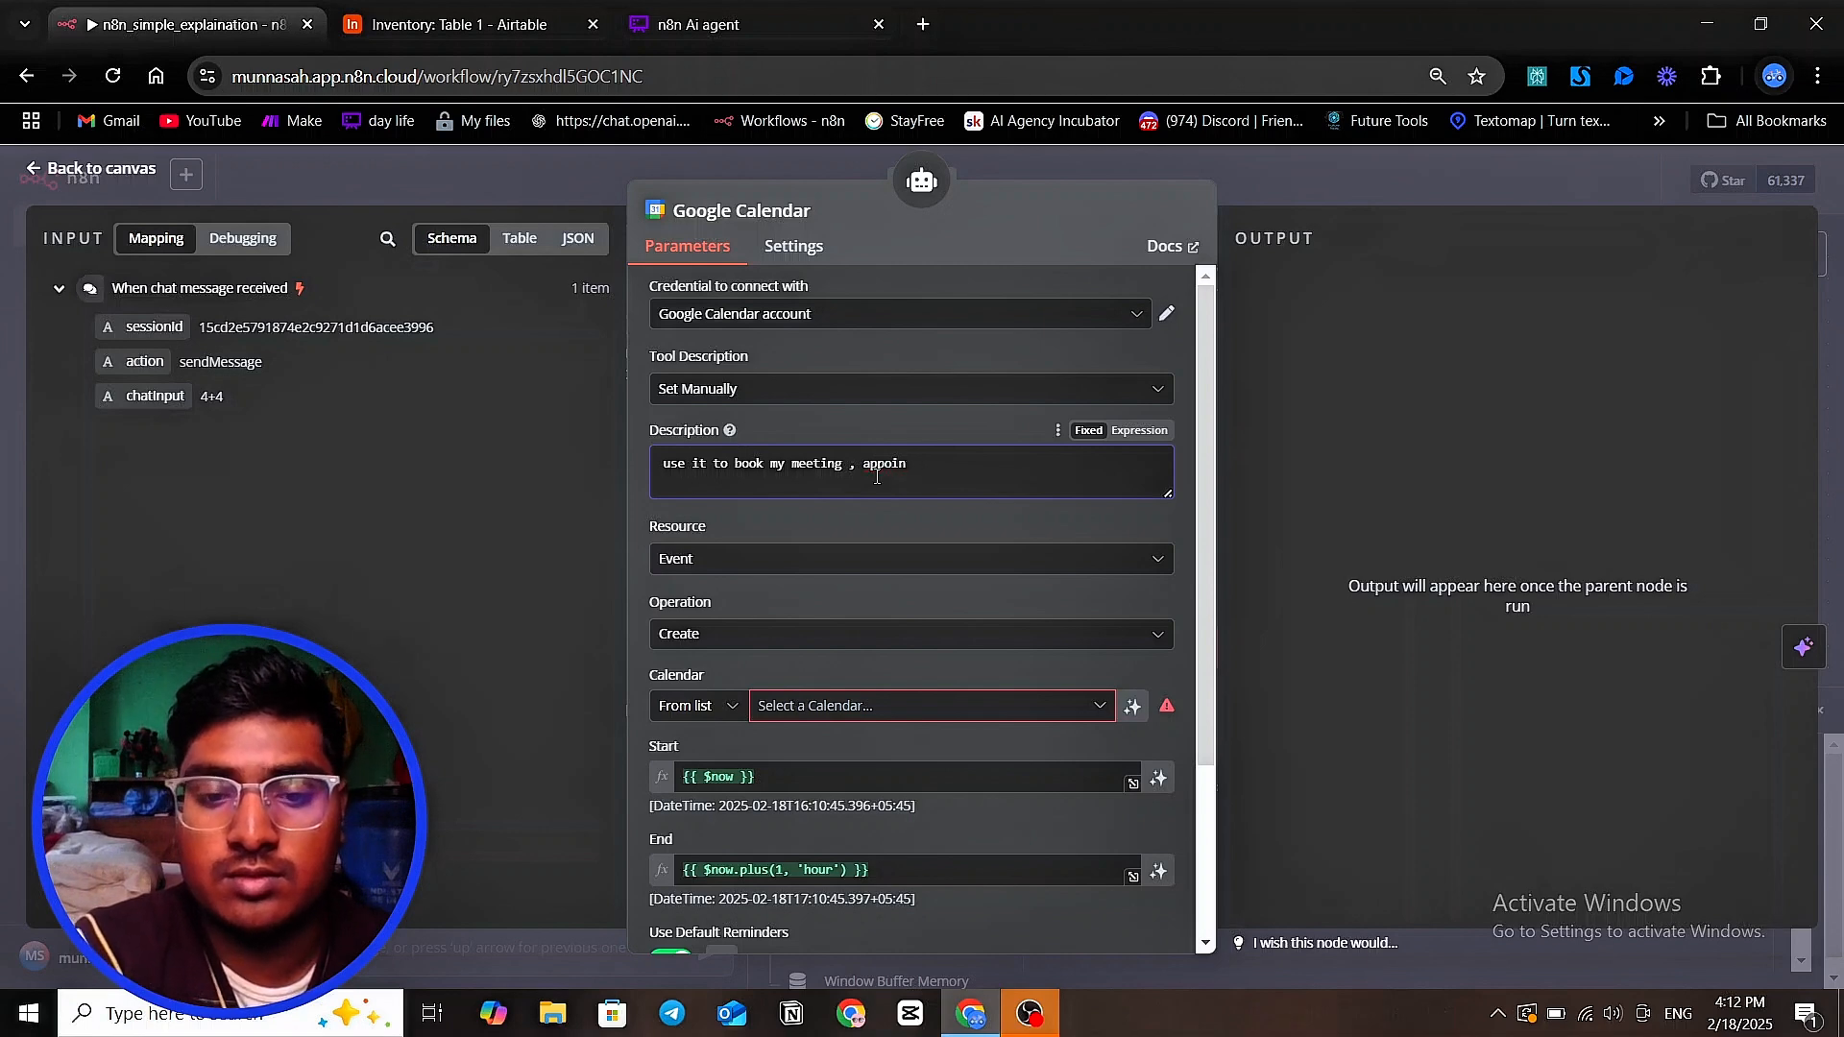
type("tment for ")
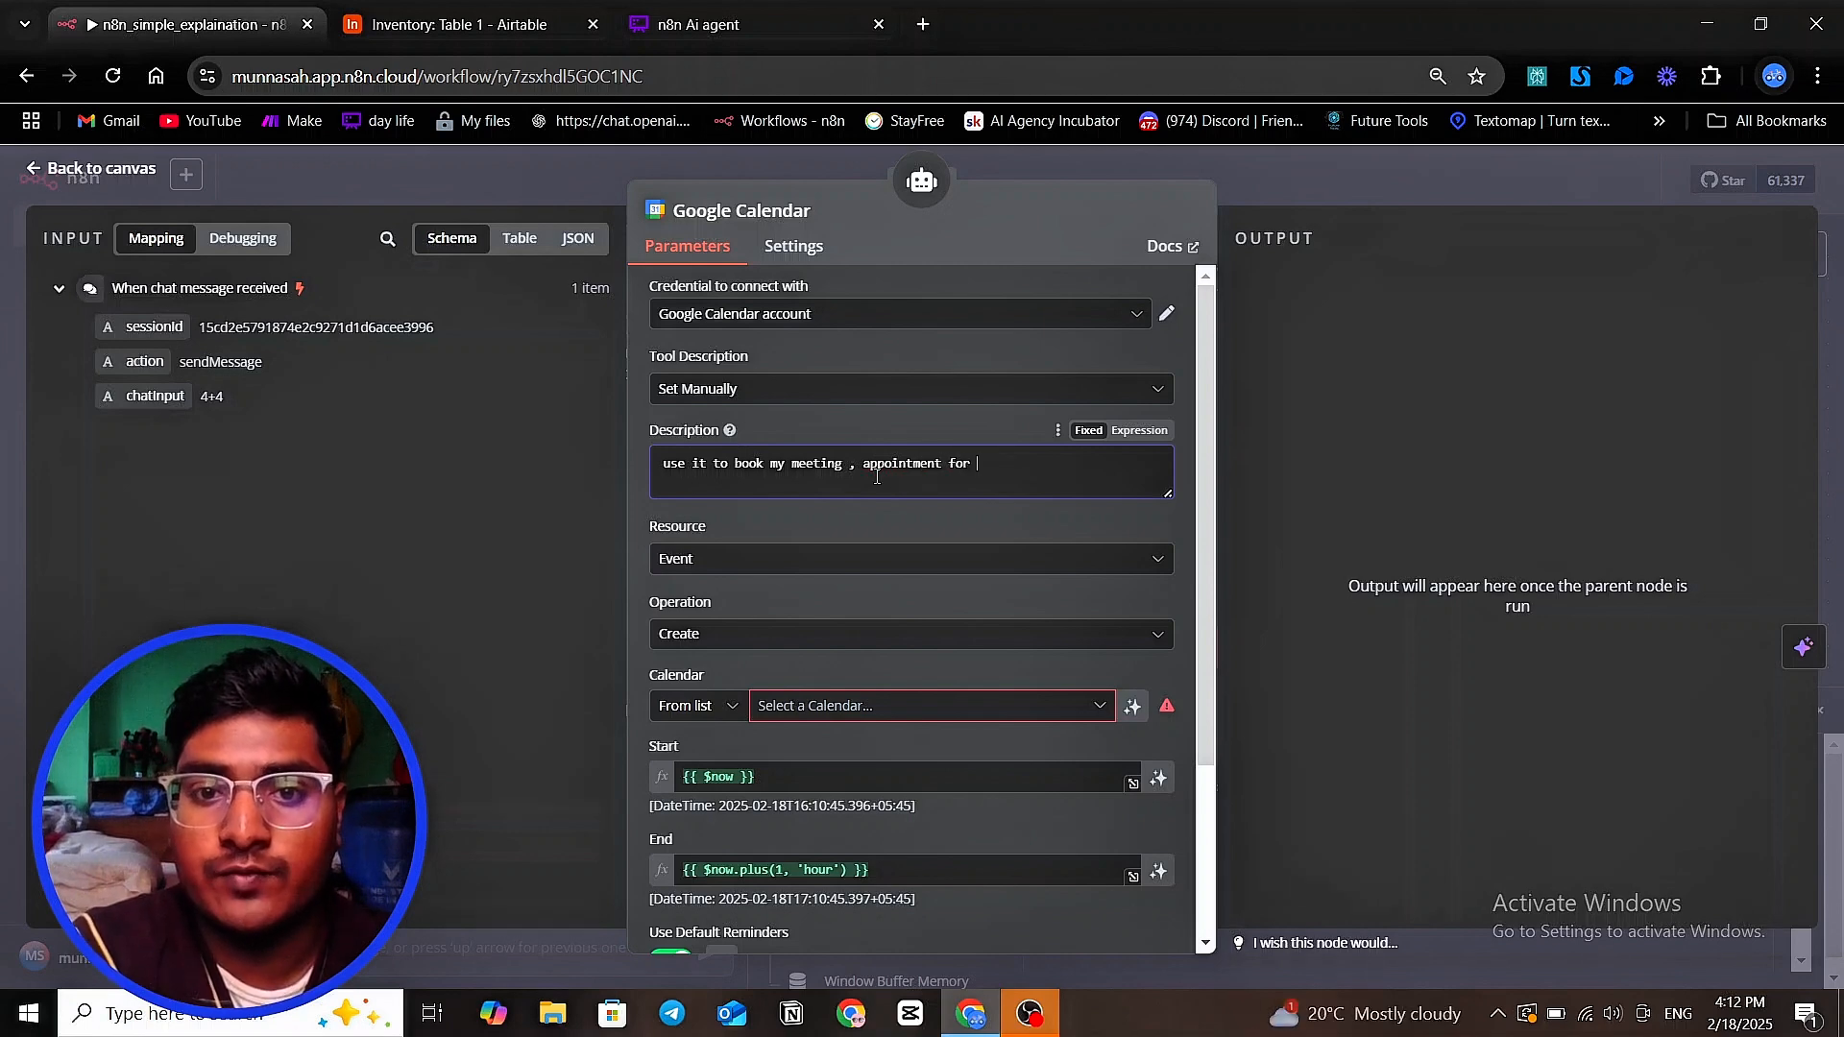
type("me")
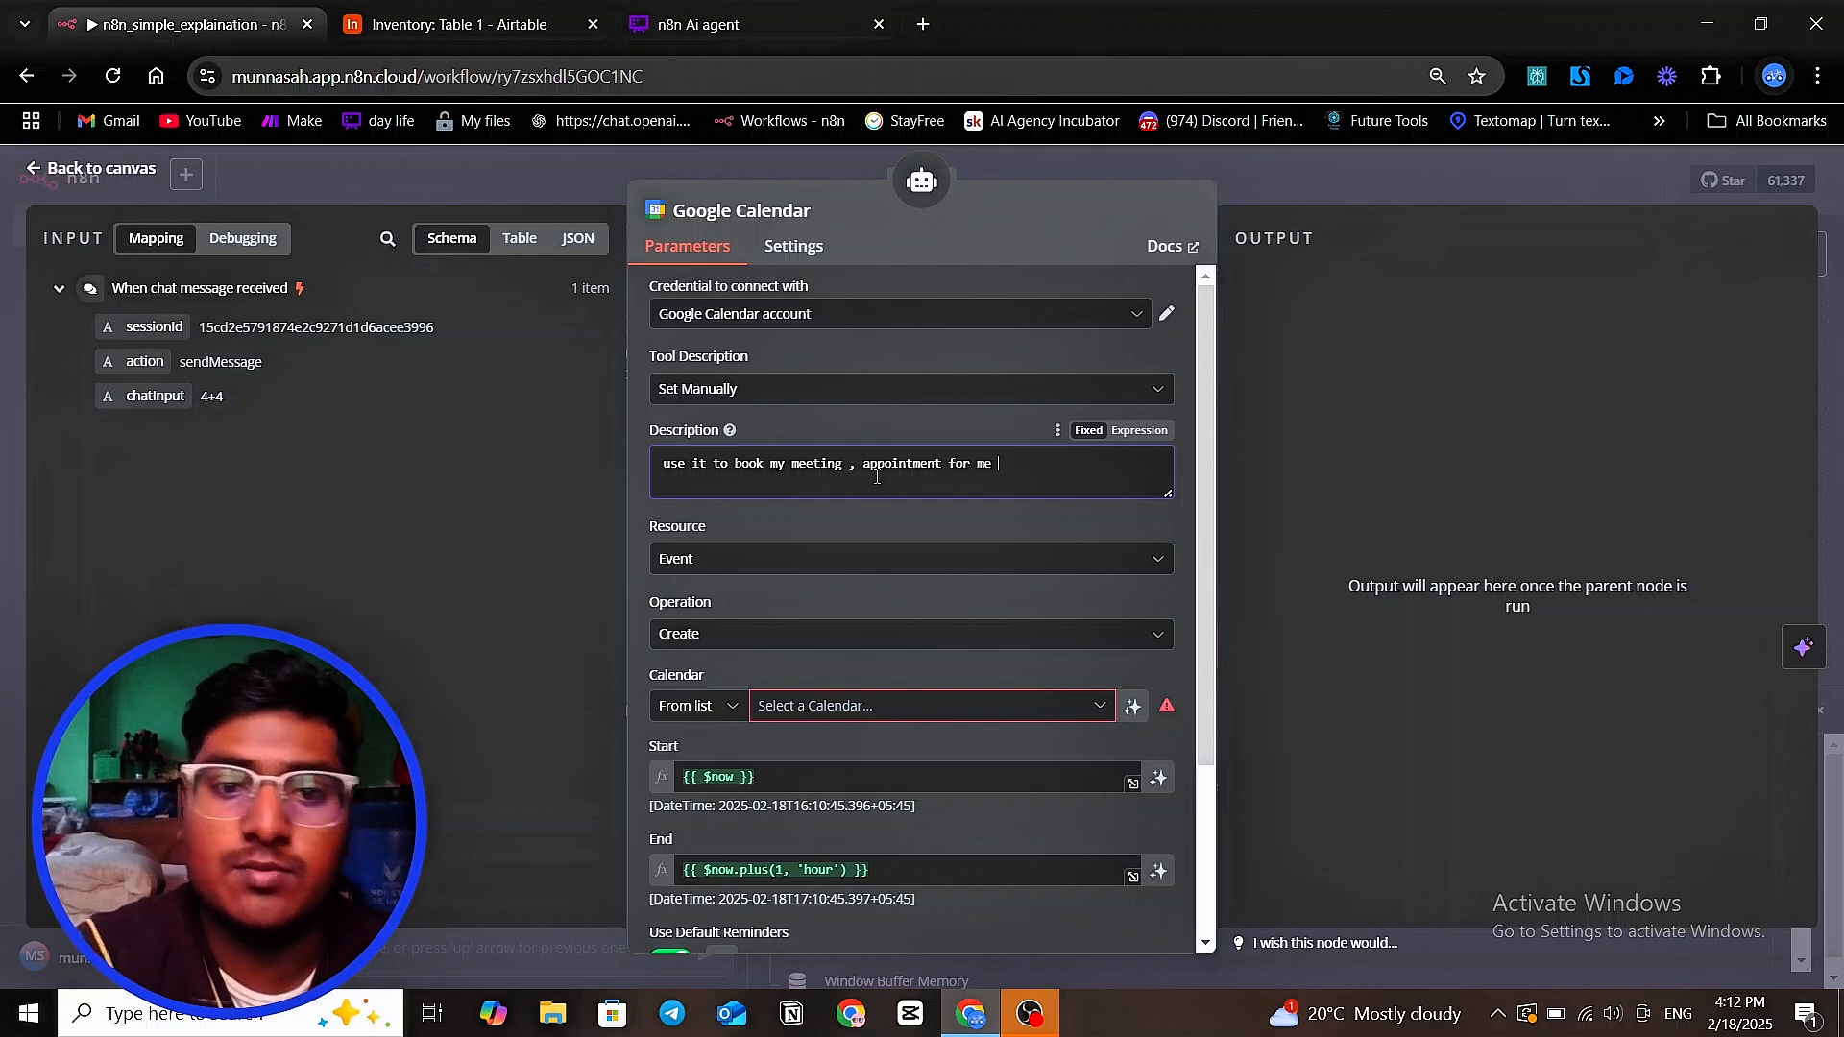
Choose the account's own Gmail calendar as the calendar for created events
scroll(859, 530, "down", 3)
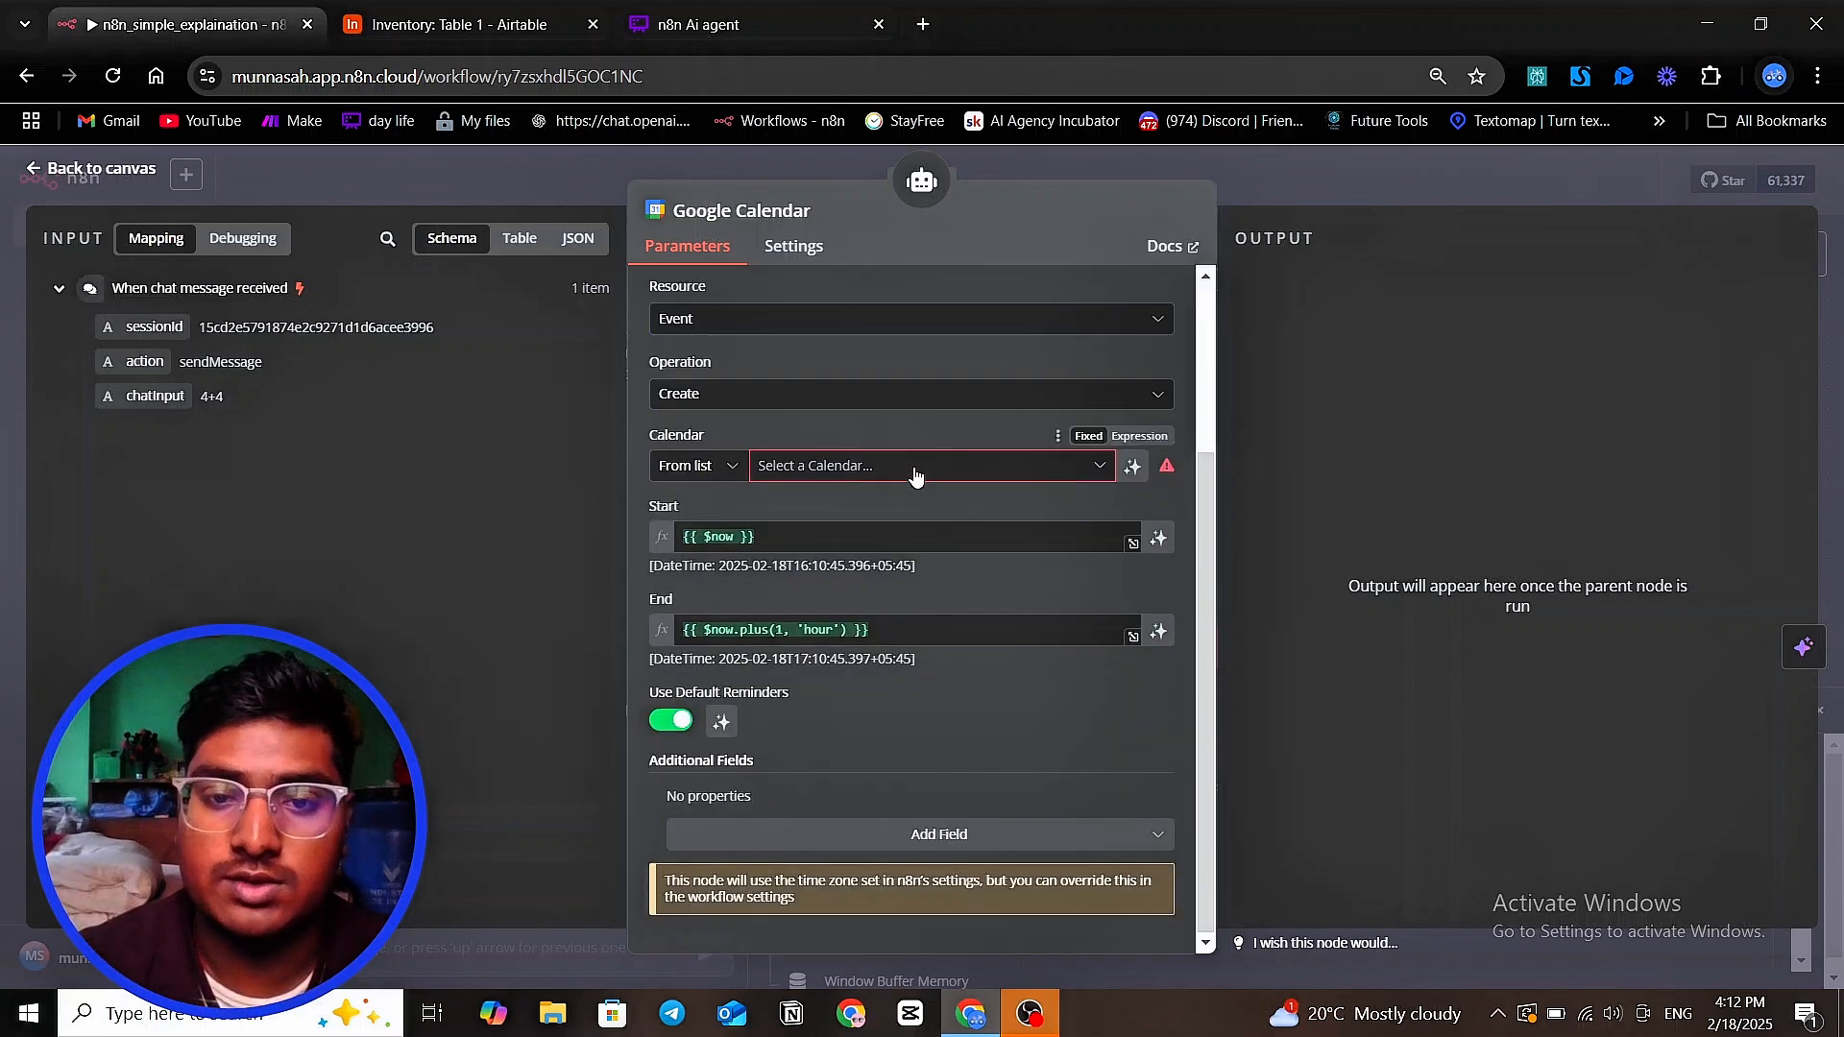
left_click(912, 466)
left_click(846, 559)
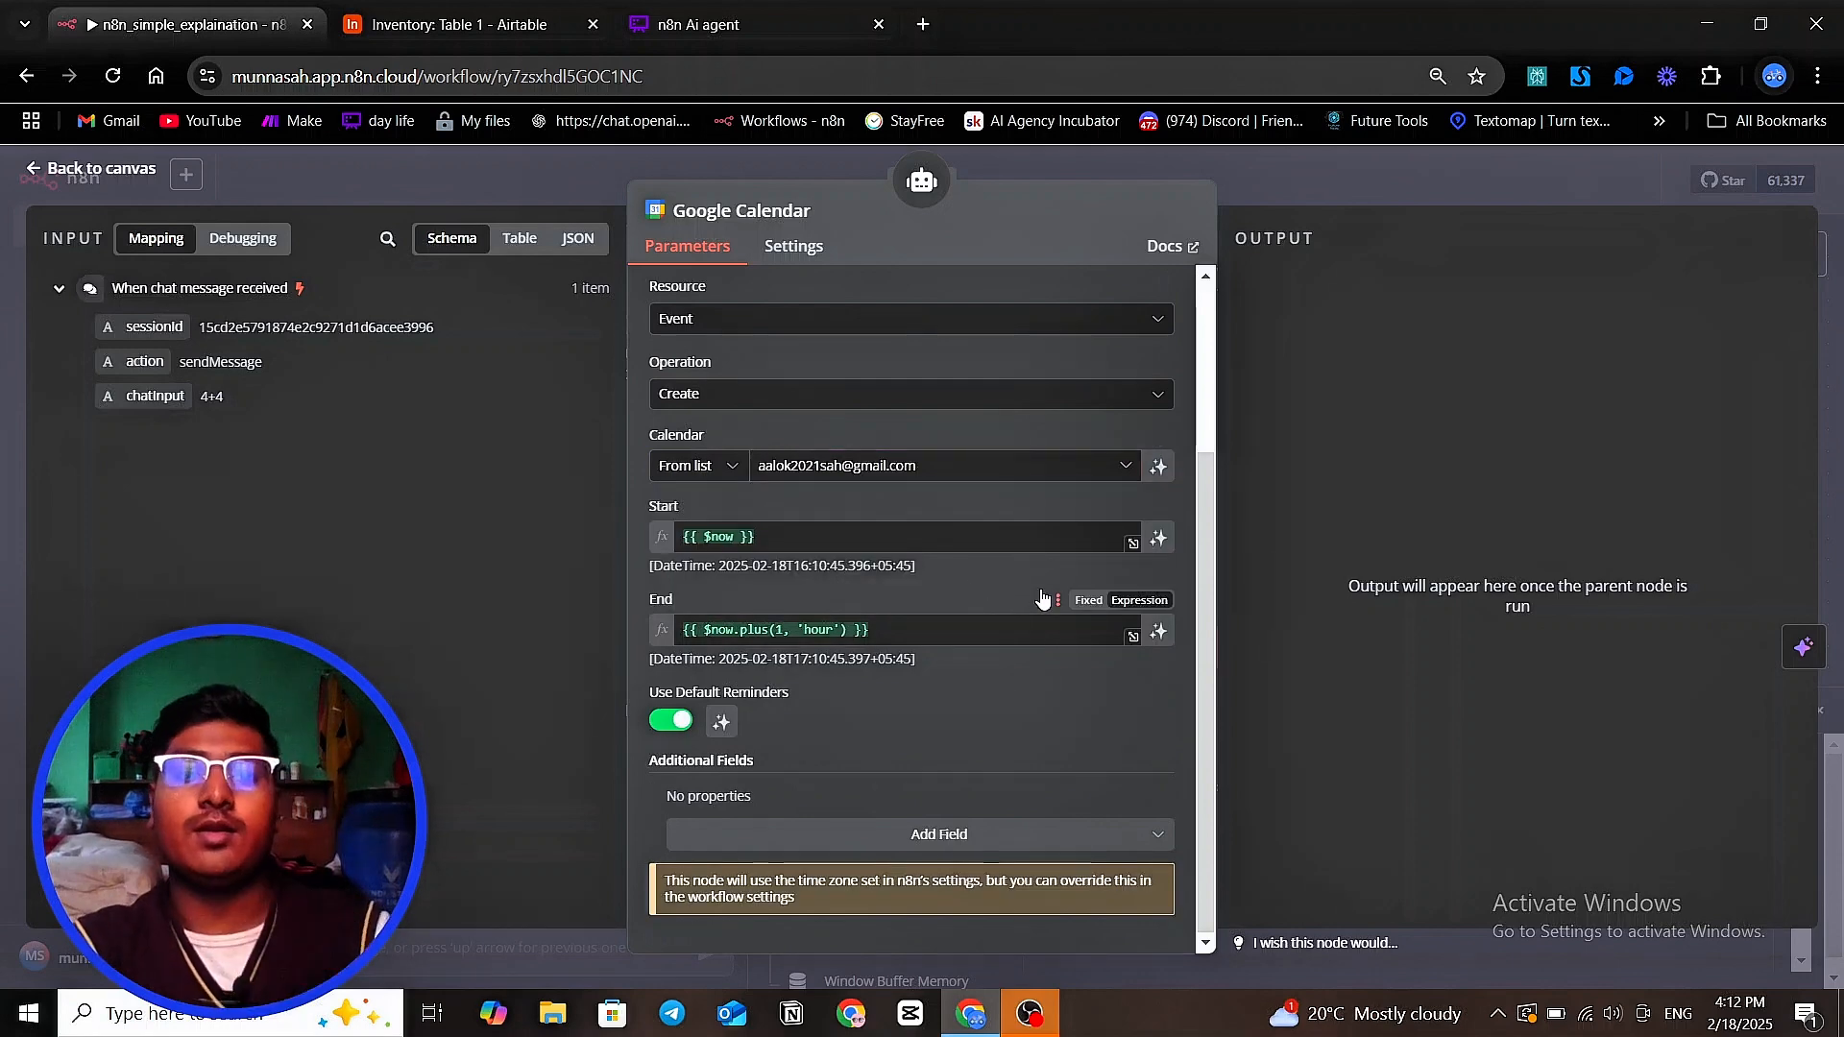
Clear the event's Start expression, make the field fixed, and pick 2025-02-04 as the start date
left_click(769, 539)
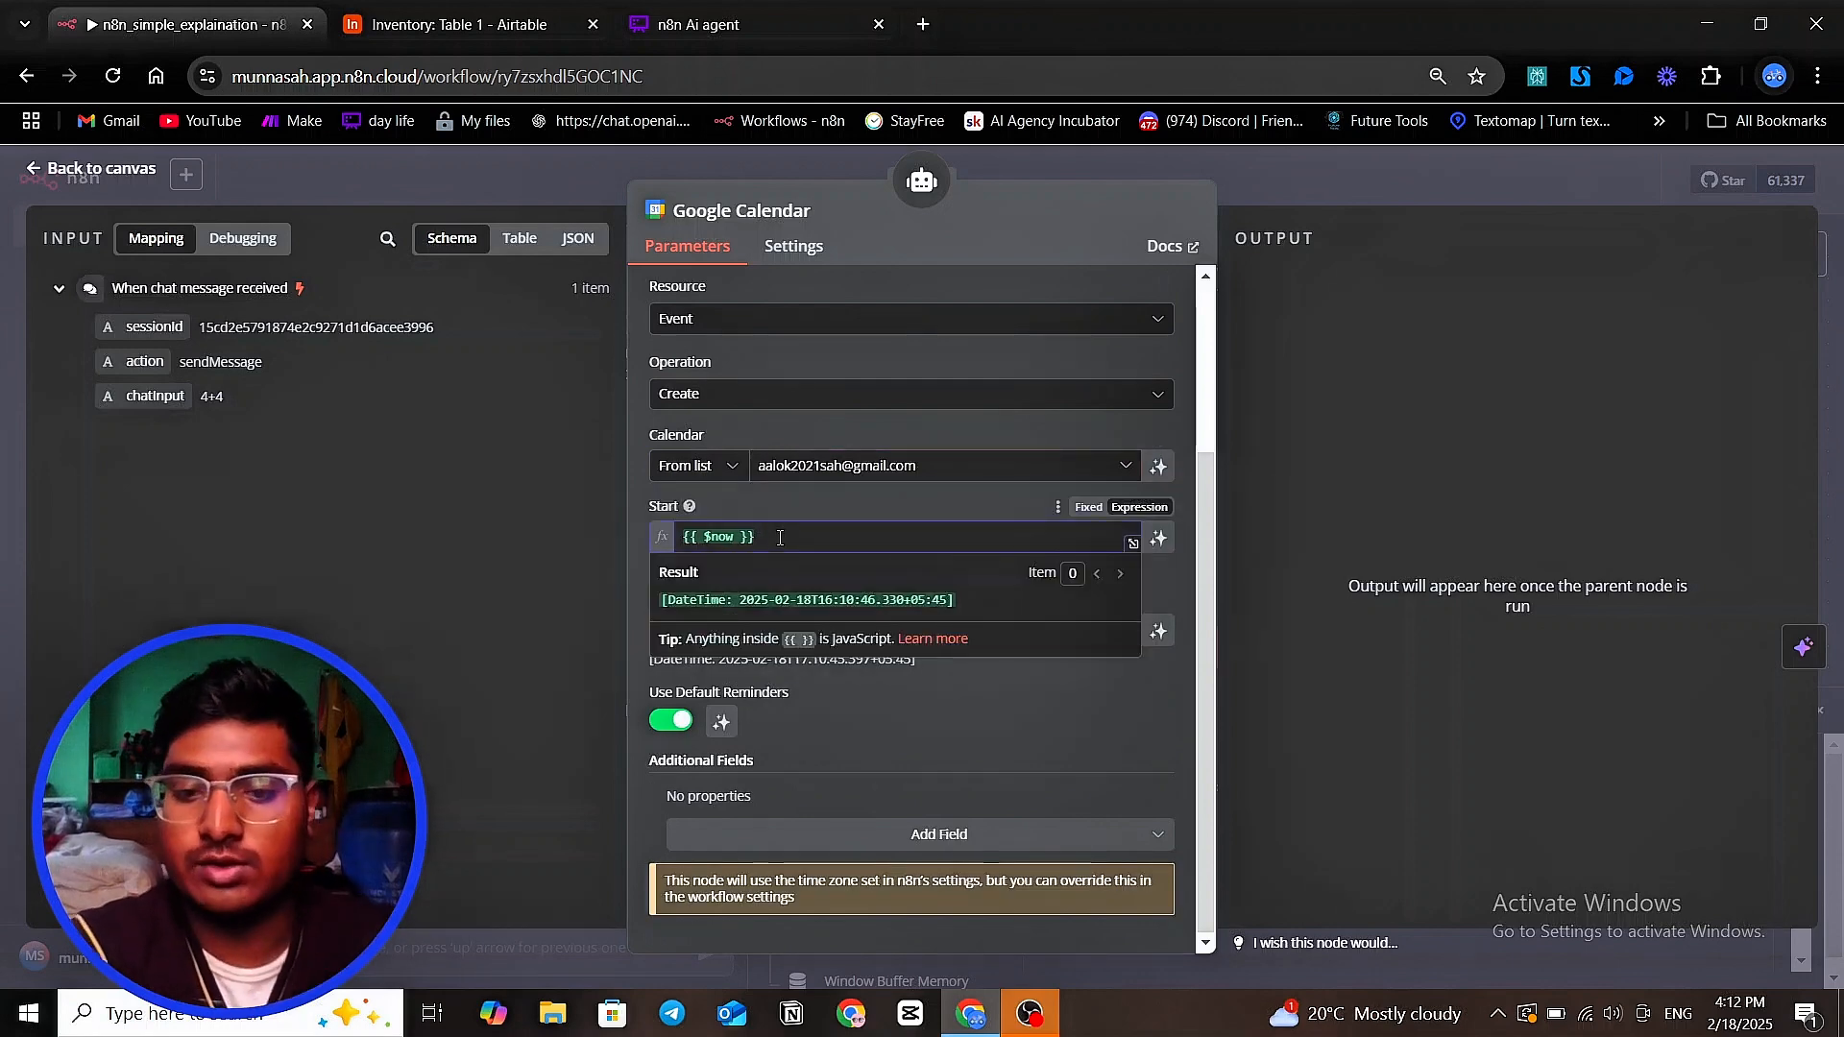
key("BackSpace")
key("BackSpace")
key("BackSpace")
key("BackSpace")
key("BackSpace")
key("BackSpace")
key("BackSpace")
key("BackSpace")
key("BackSpace")
key("BackSpace")
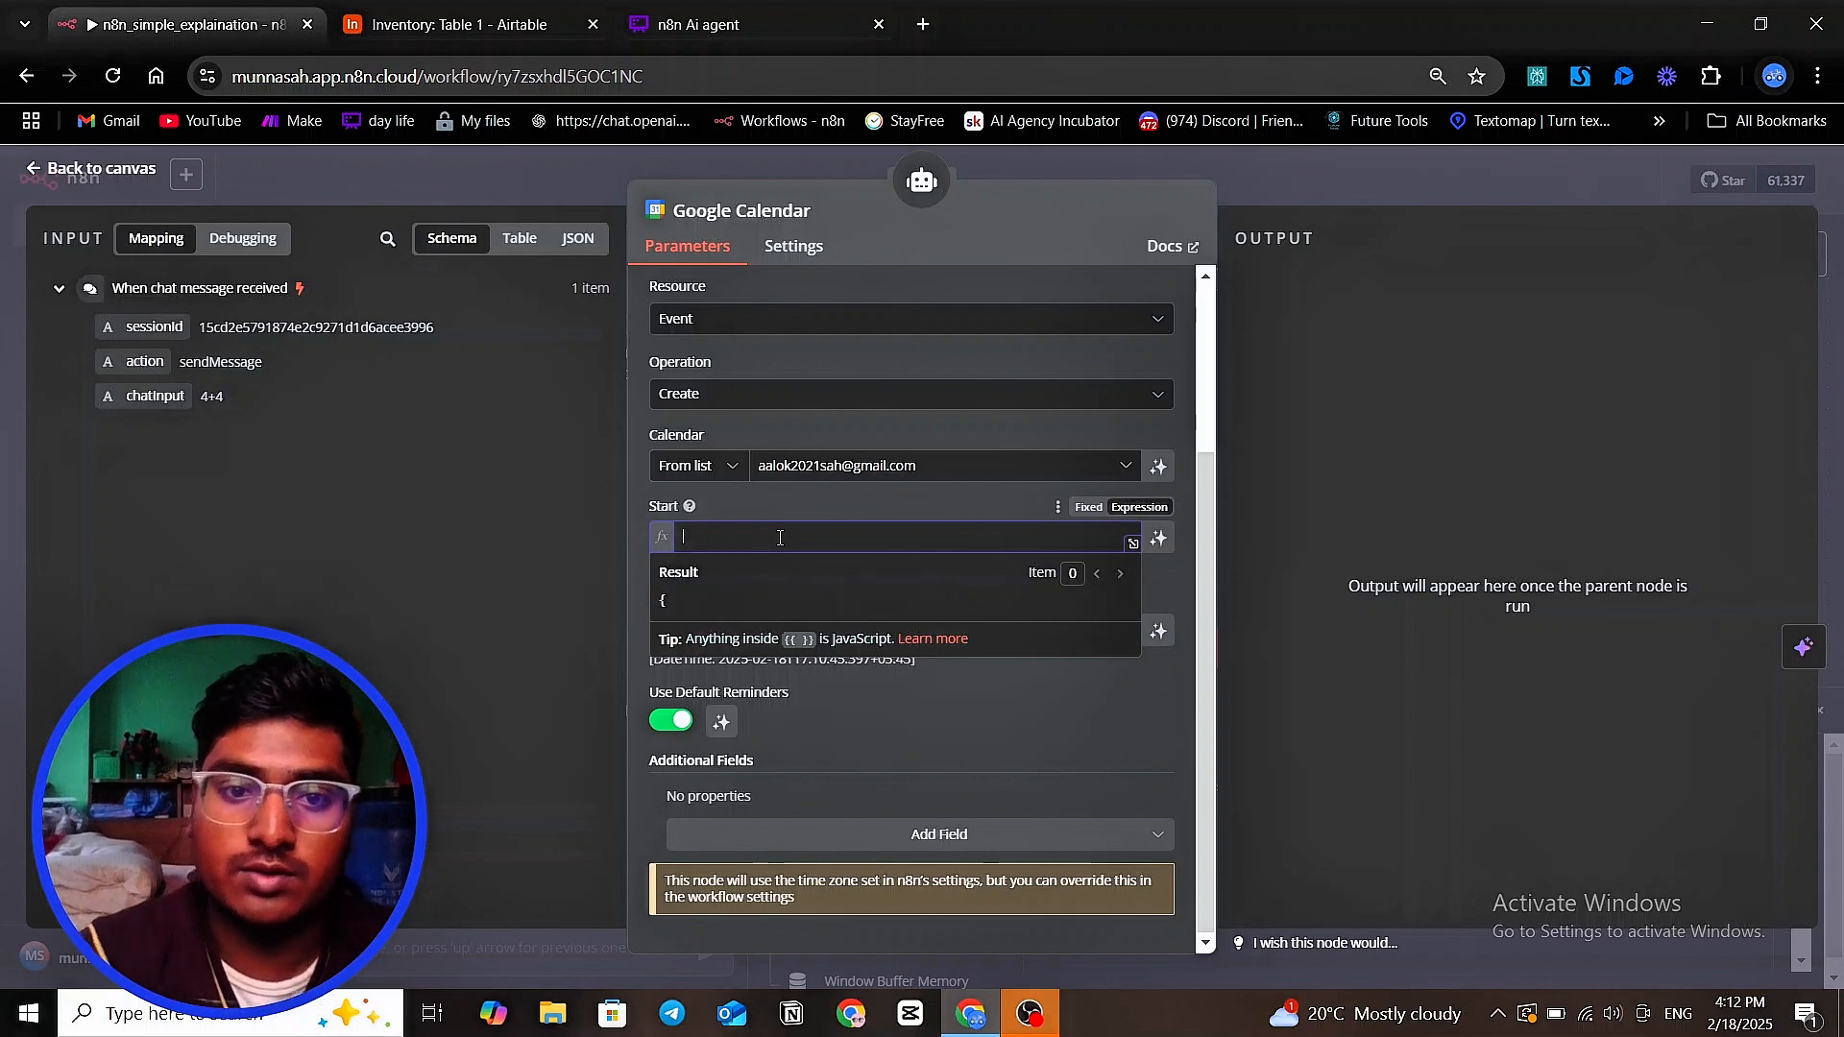
left_click(1086, 508)
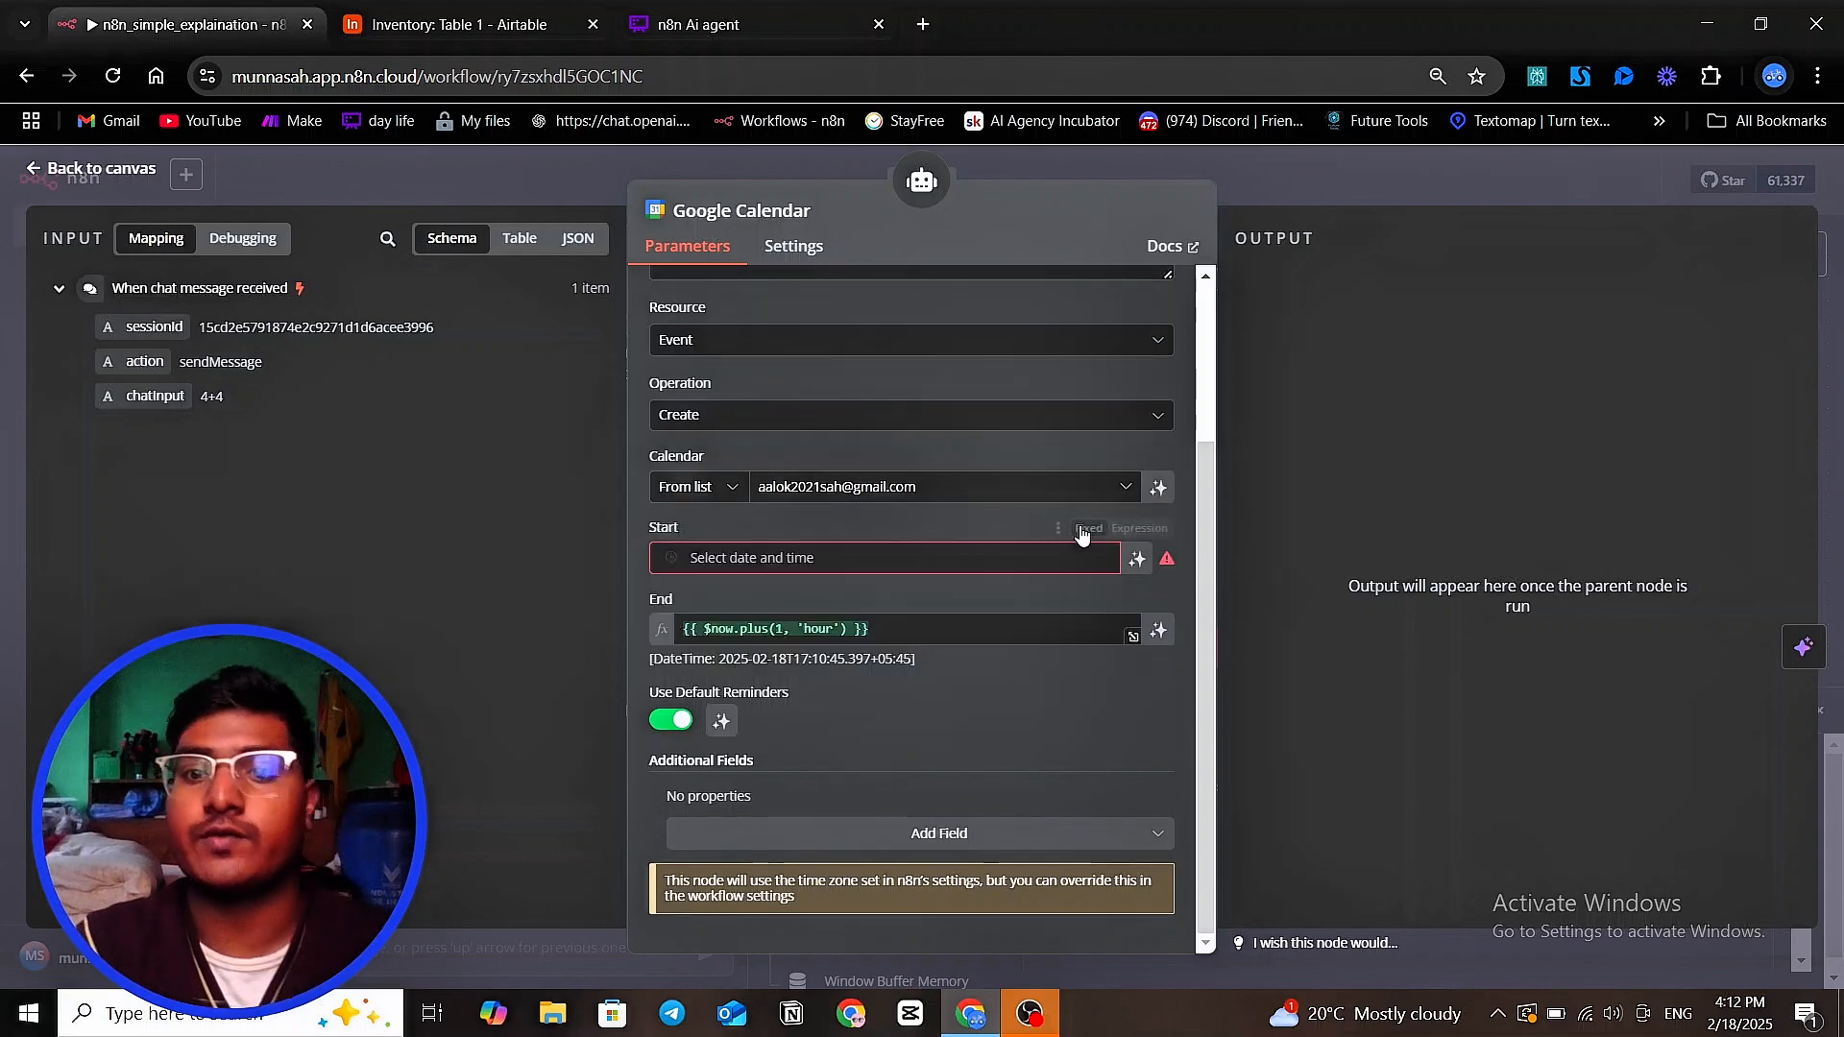
left_click(906, 568)
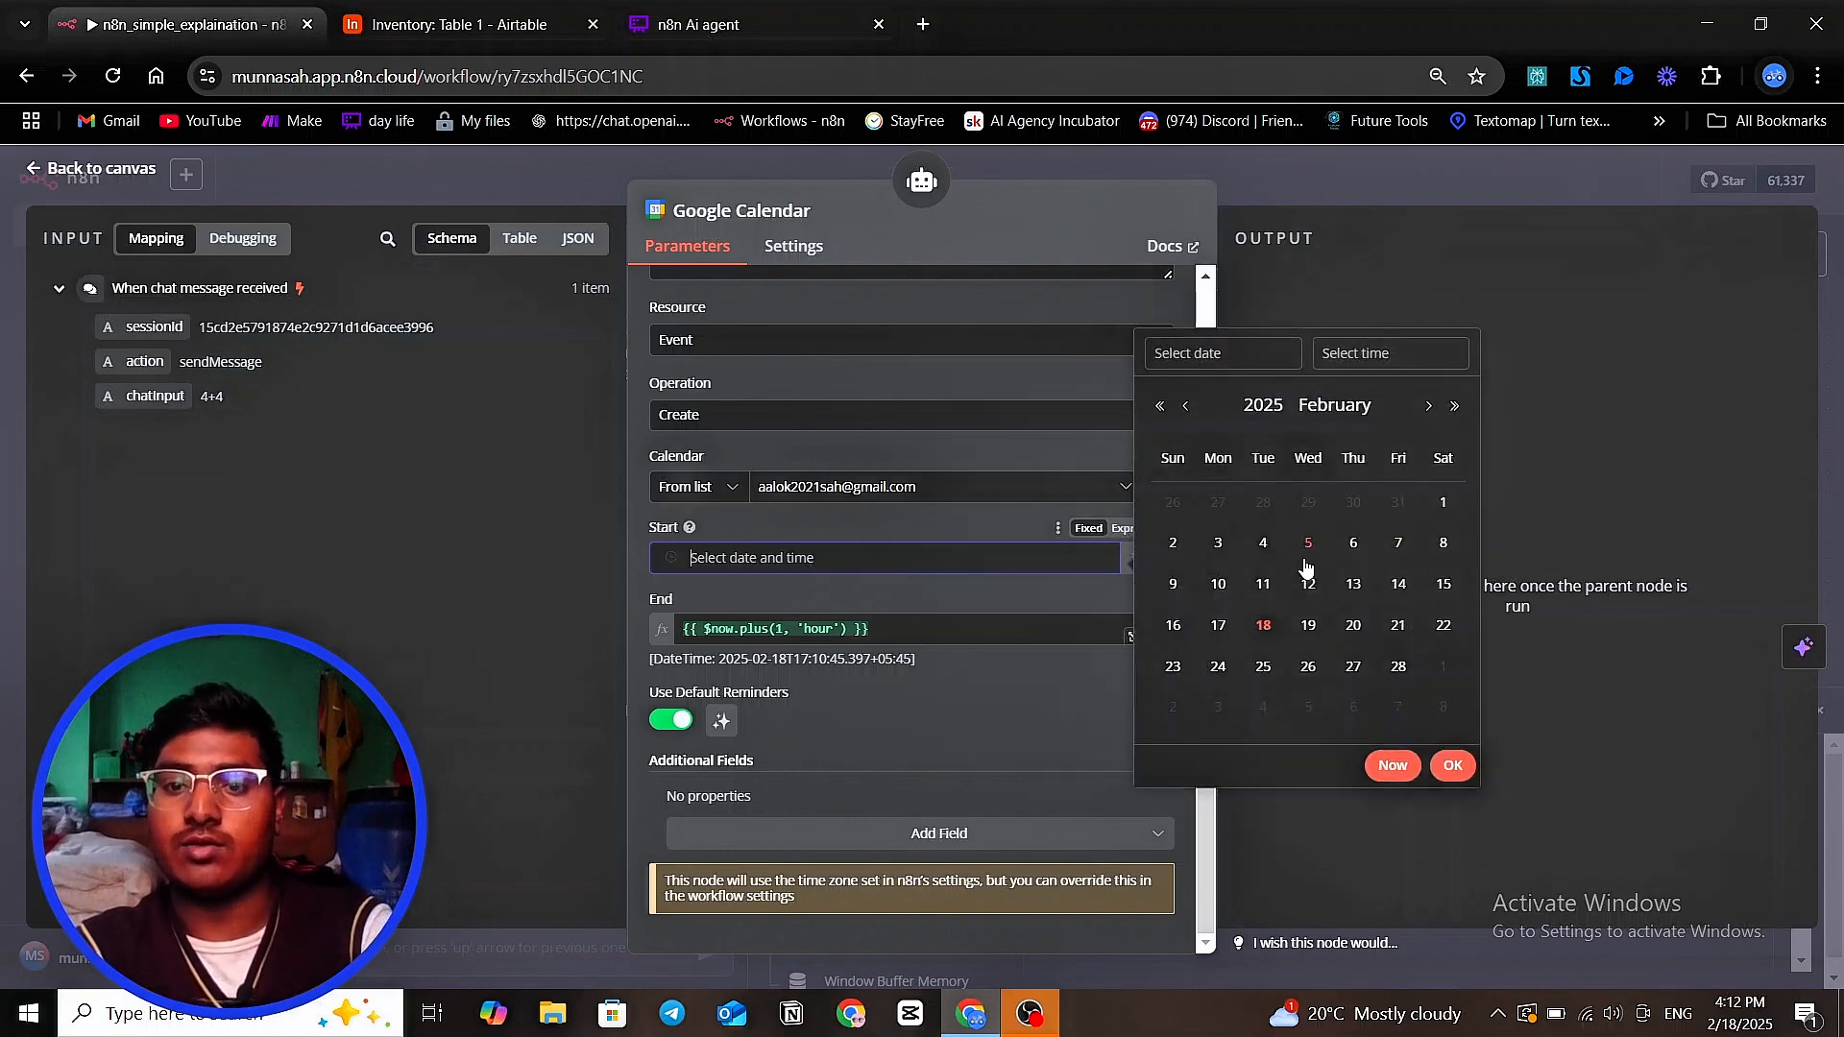
left_click(1253, 544)
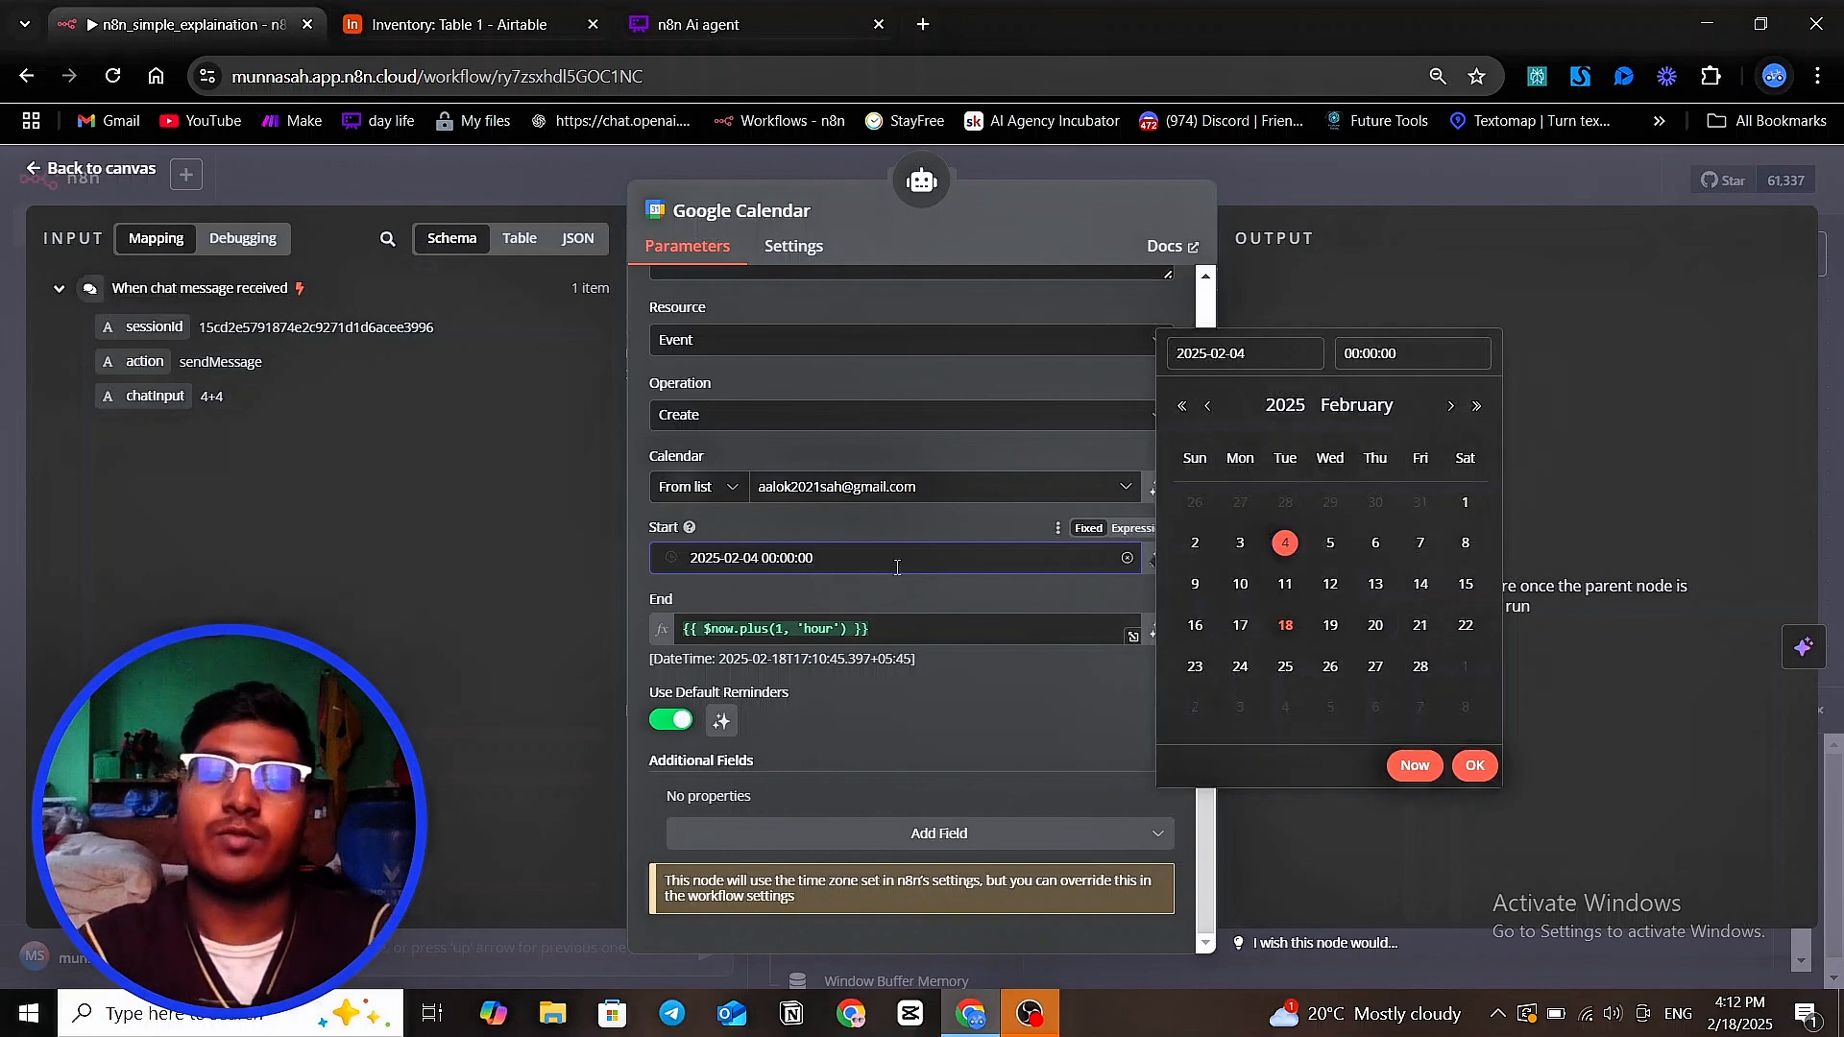
Clear the fixed start date and return the Start field to an expression
key("BackSpace")
key("BackSpace")
key("BackSpace")
key("BackSpace")
key("BackSpace")
key("BackSpace")
key("BackSpace")
key("BackSpace")
key("BackSpace")
key("BackSpace")
key("BackSpace")
key("BackSpace")
key("BackSpace")
key("BackSpace")
key("BackSpace")
key("BackSpace")
key("BackSpace")
key("BackSpace")
key("BackSpace")
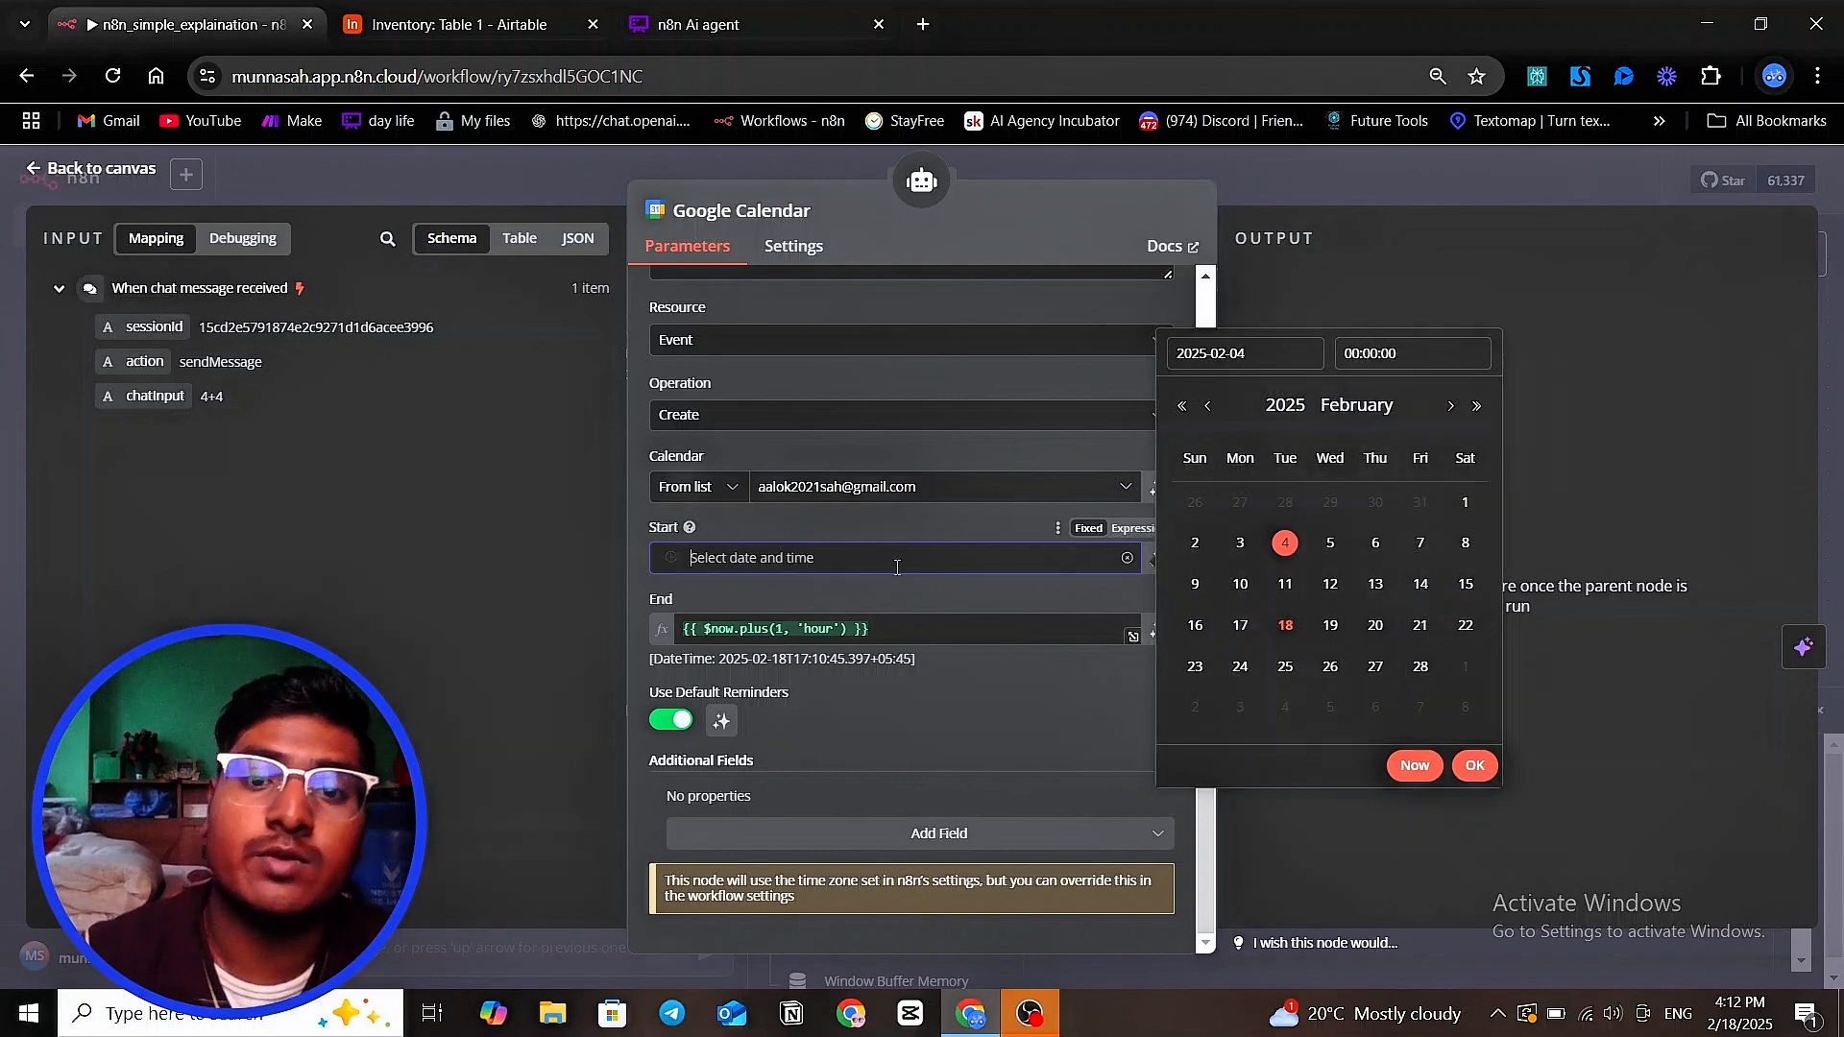
left_click(1138, 528)
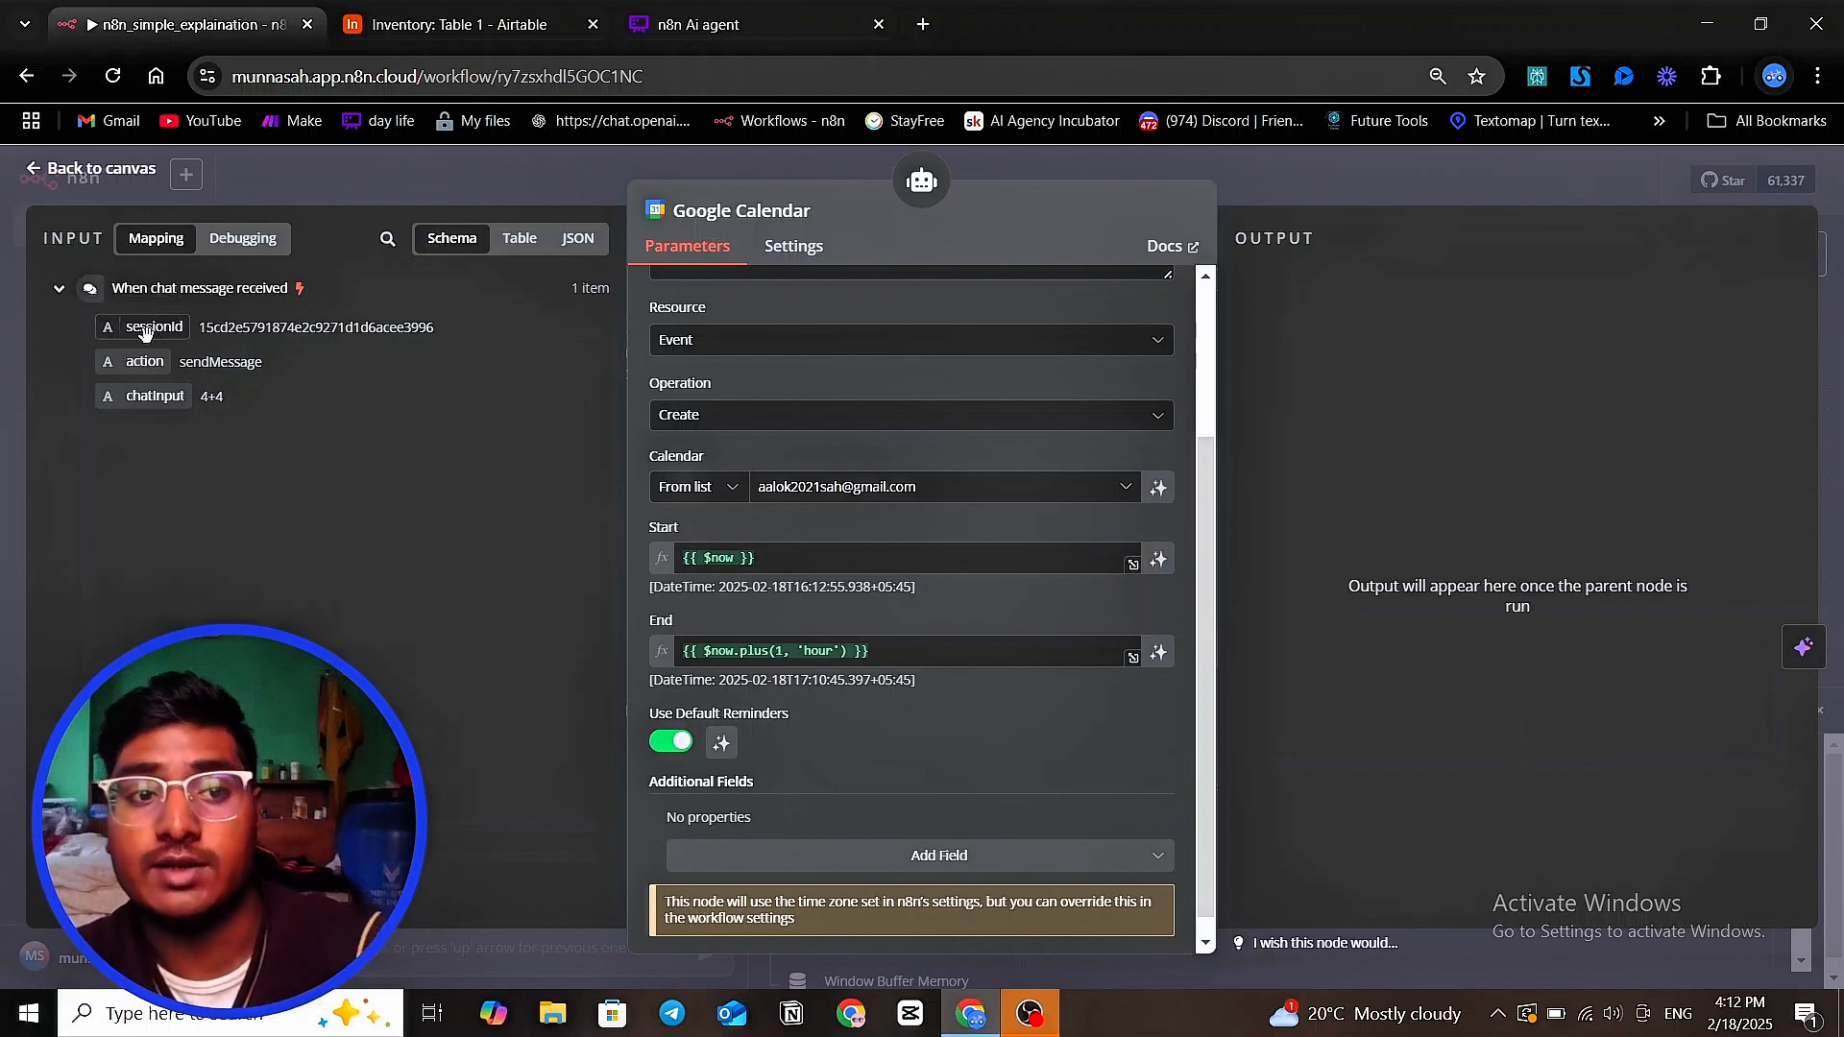
Try {{ $json }} as the Google Calendar event's Start expression, and clear the field
left_click_drag(146, 333, 134, 383)
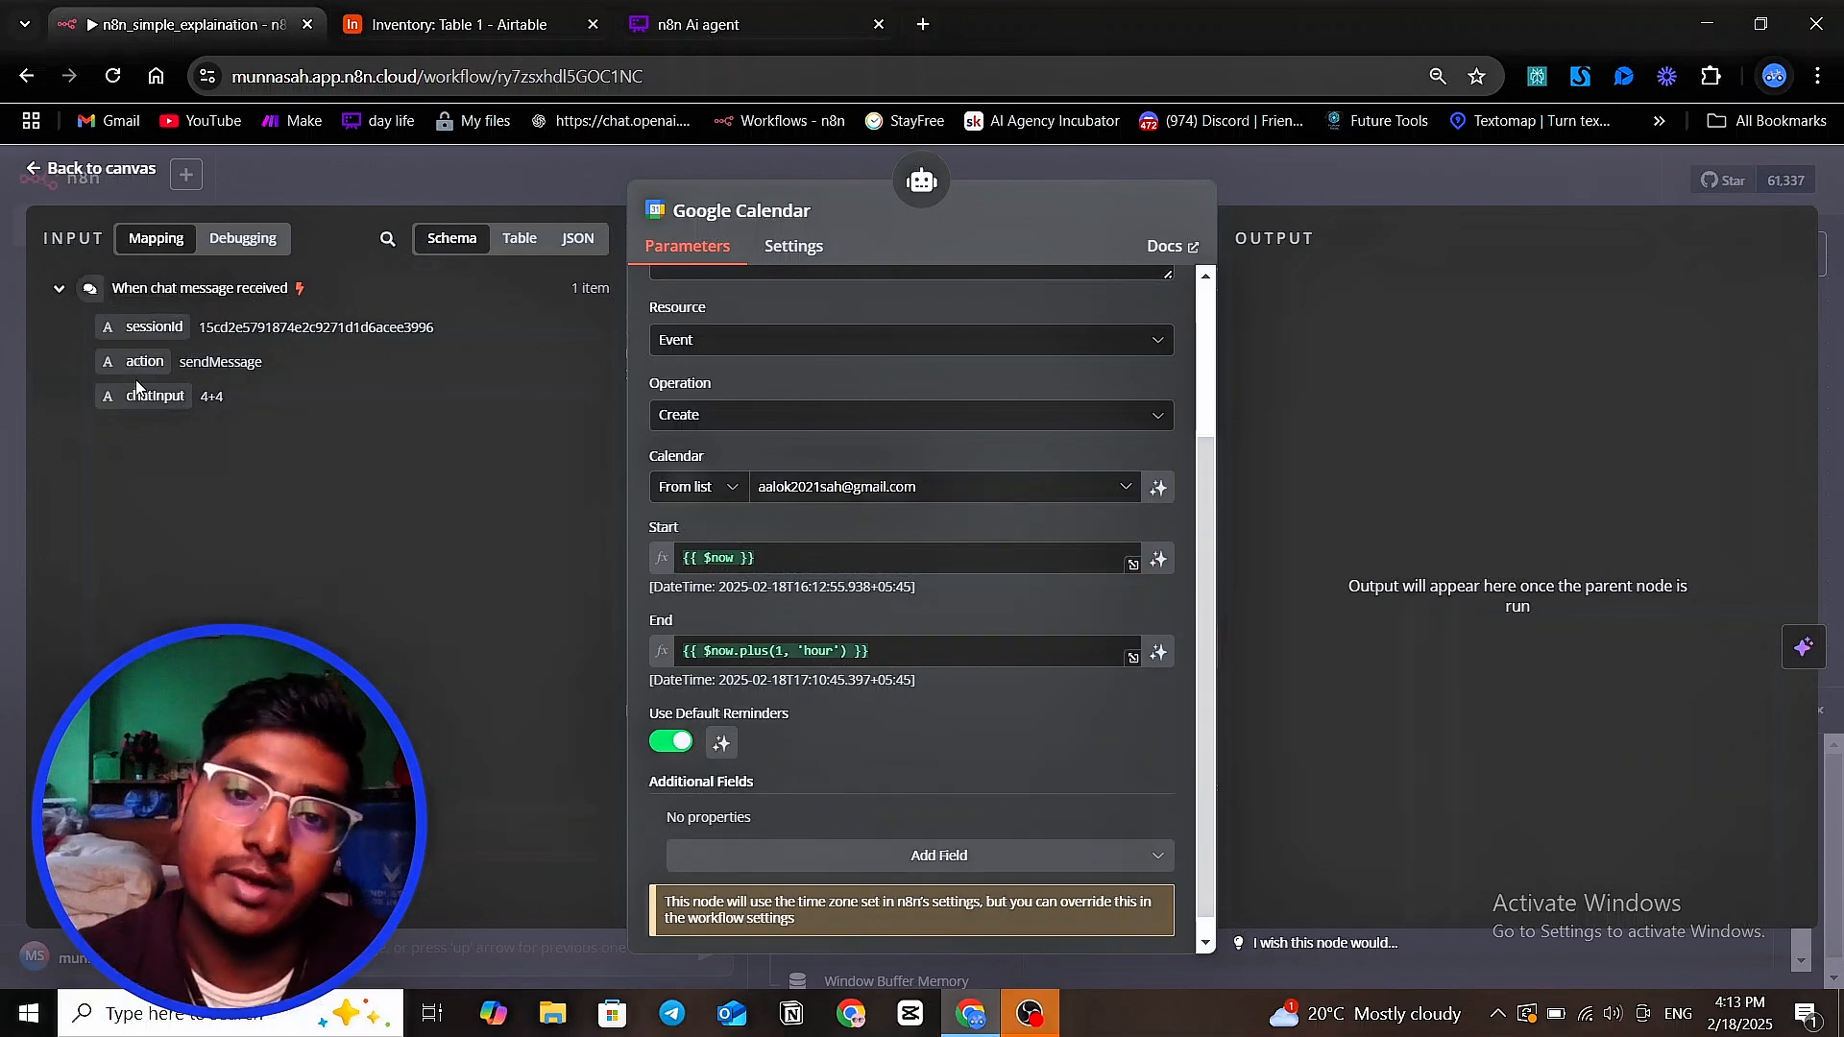
left_click(777, 560)
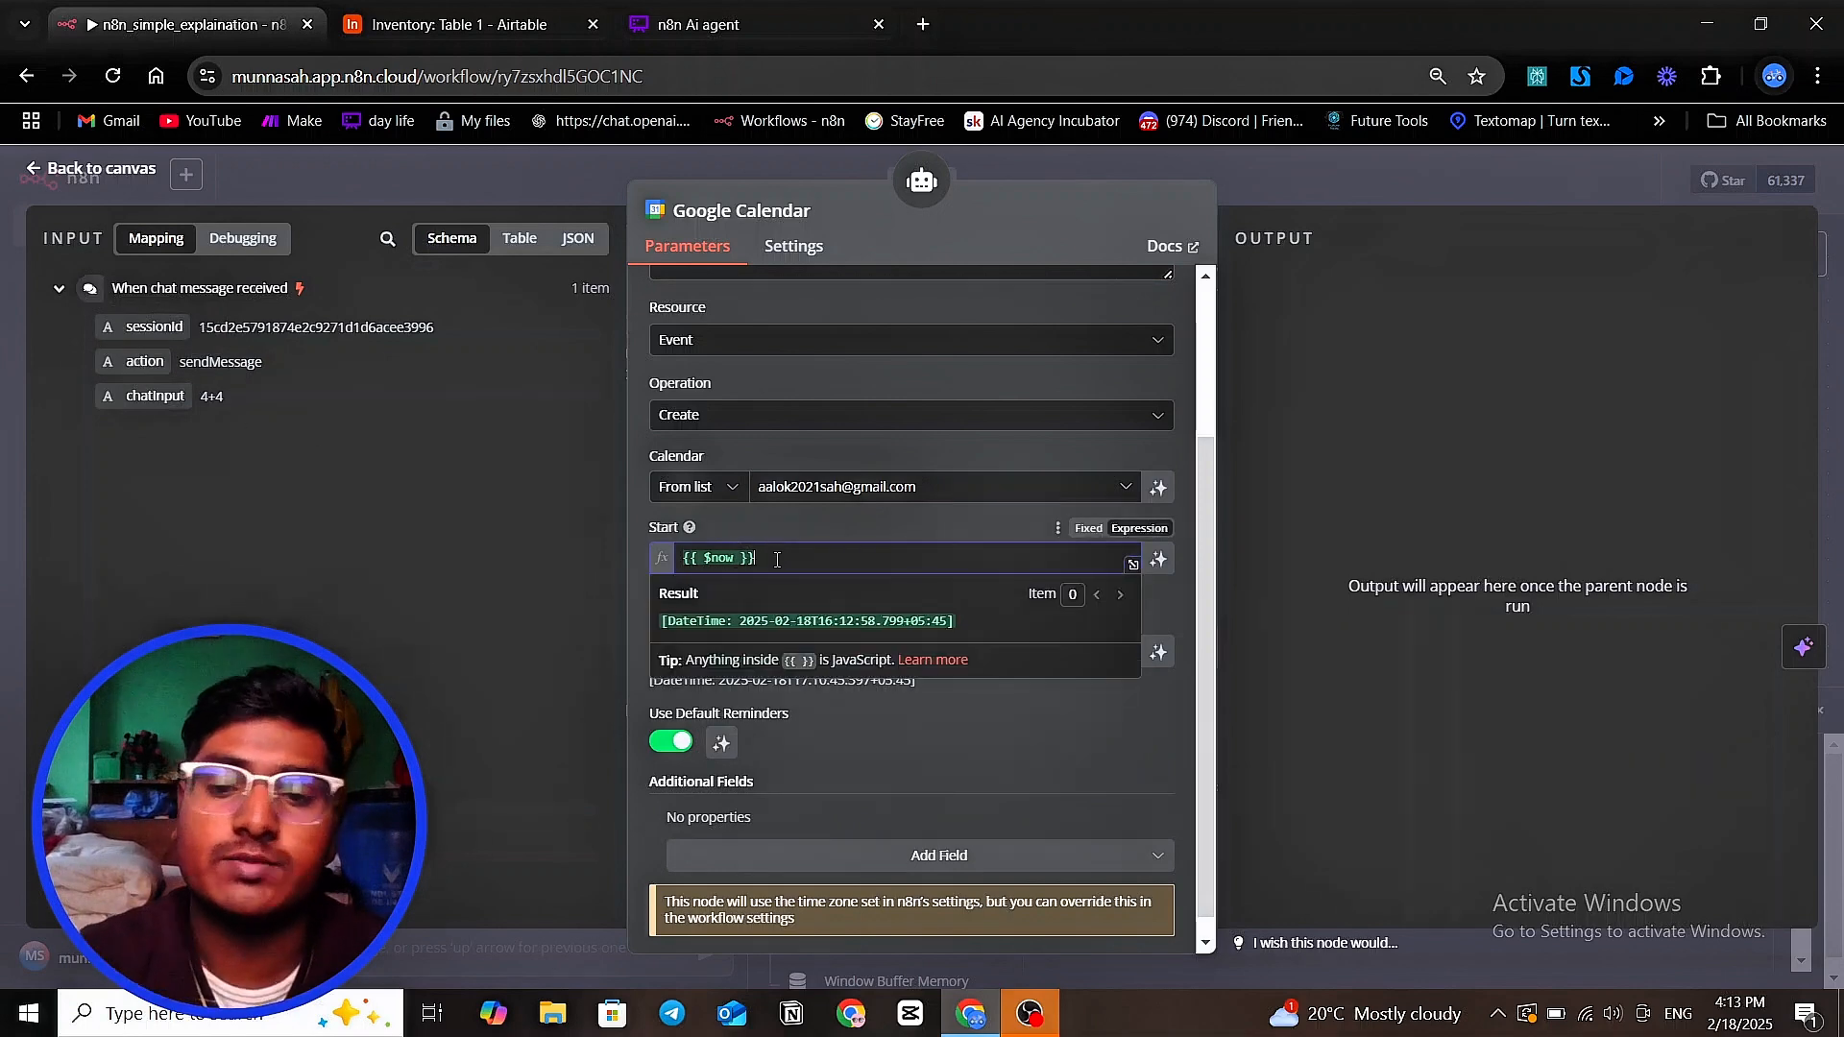
key("BackSpace")
key("BackSpace")
key("BackSpace")
key("BackSpace")
key("BackSpace")
key("BackSpace")
key("BackSpace")
key("BackSpace")
key("BackSpace")
key("BackSpace")
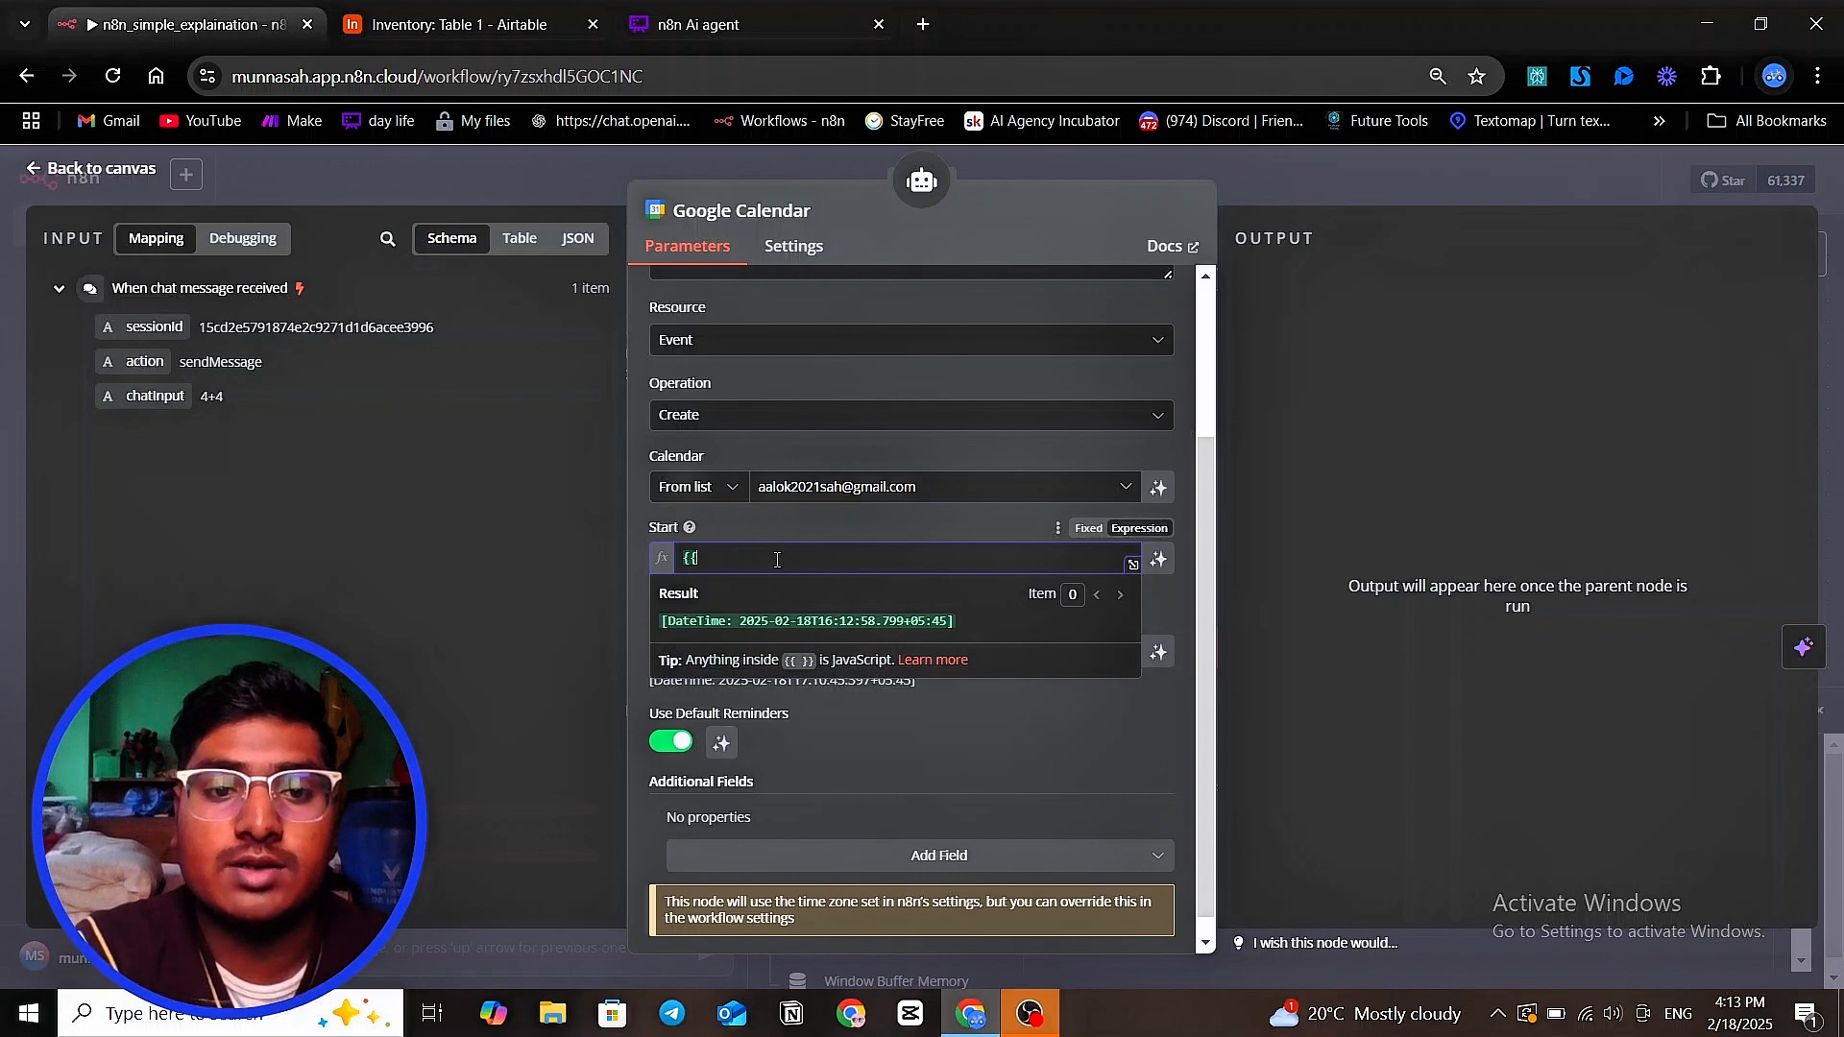
type("{{")
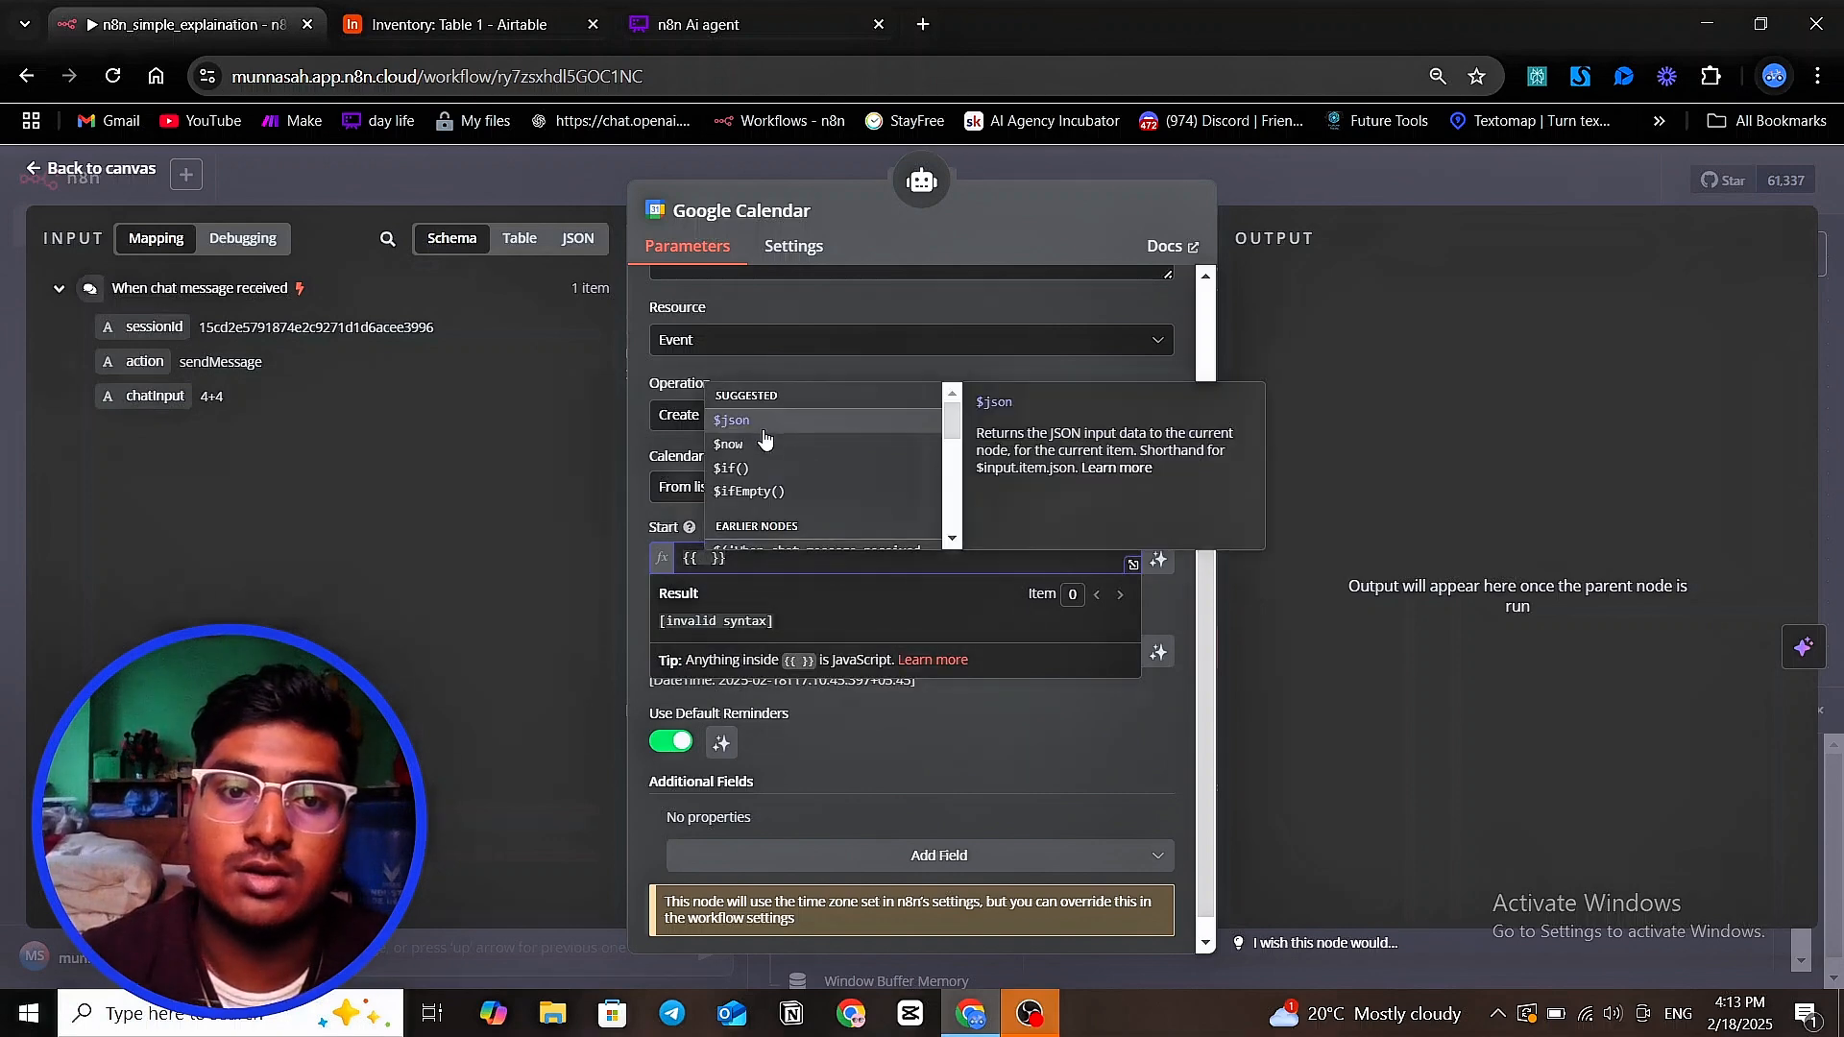
key("Return")
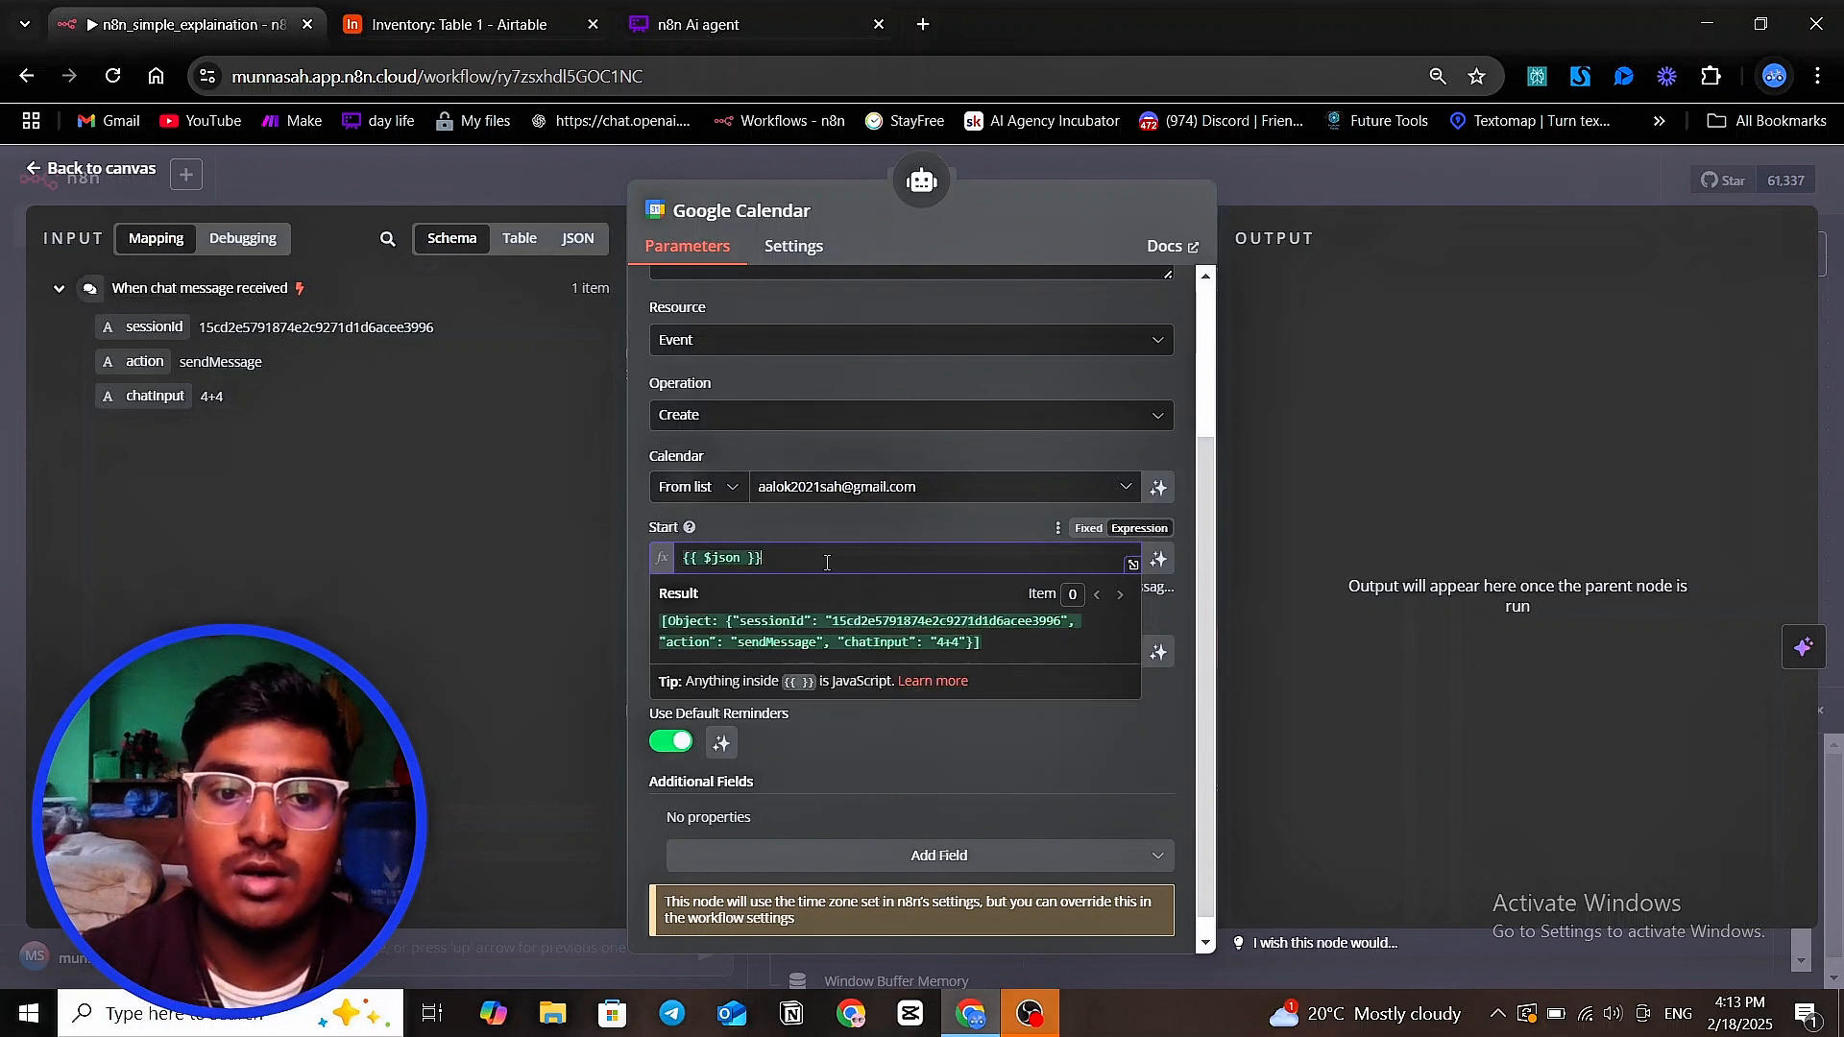
key("BackSpace")
key("BackSpace")
key("BackSpace")
key("BackSpace")
key("BackSpace")
key("BackSpace")
key("BackSpace")
key("BackSpace")
key("BackSpace")
key("BackSpace")
key("BackSpace")
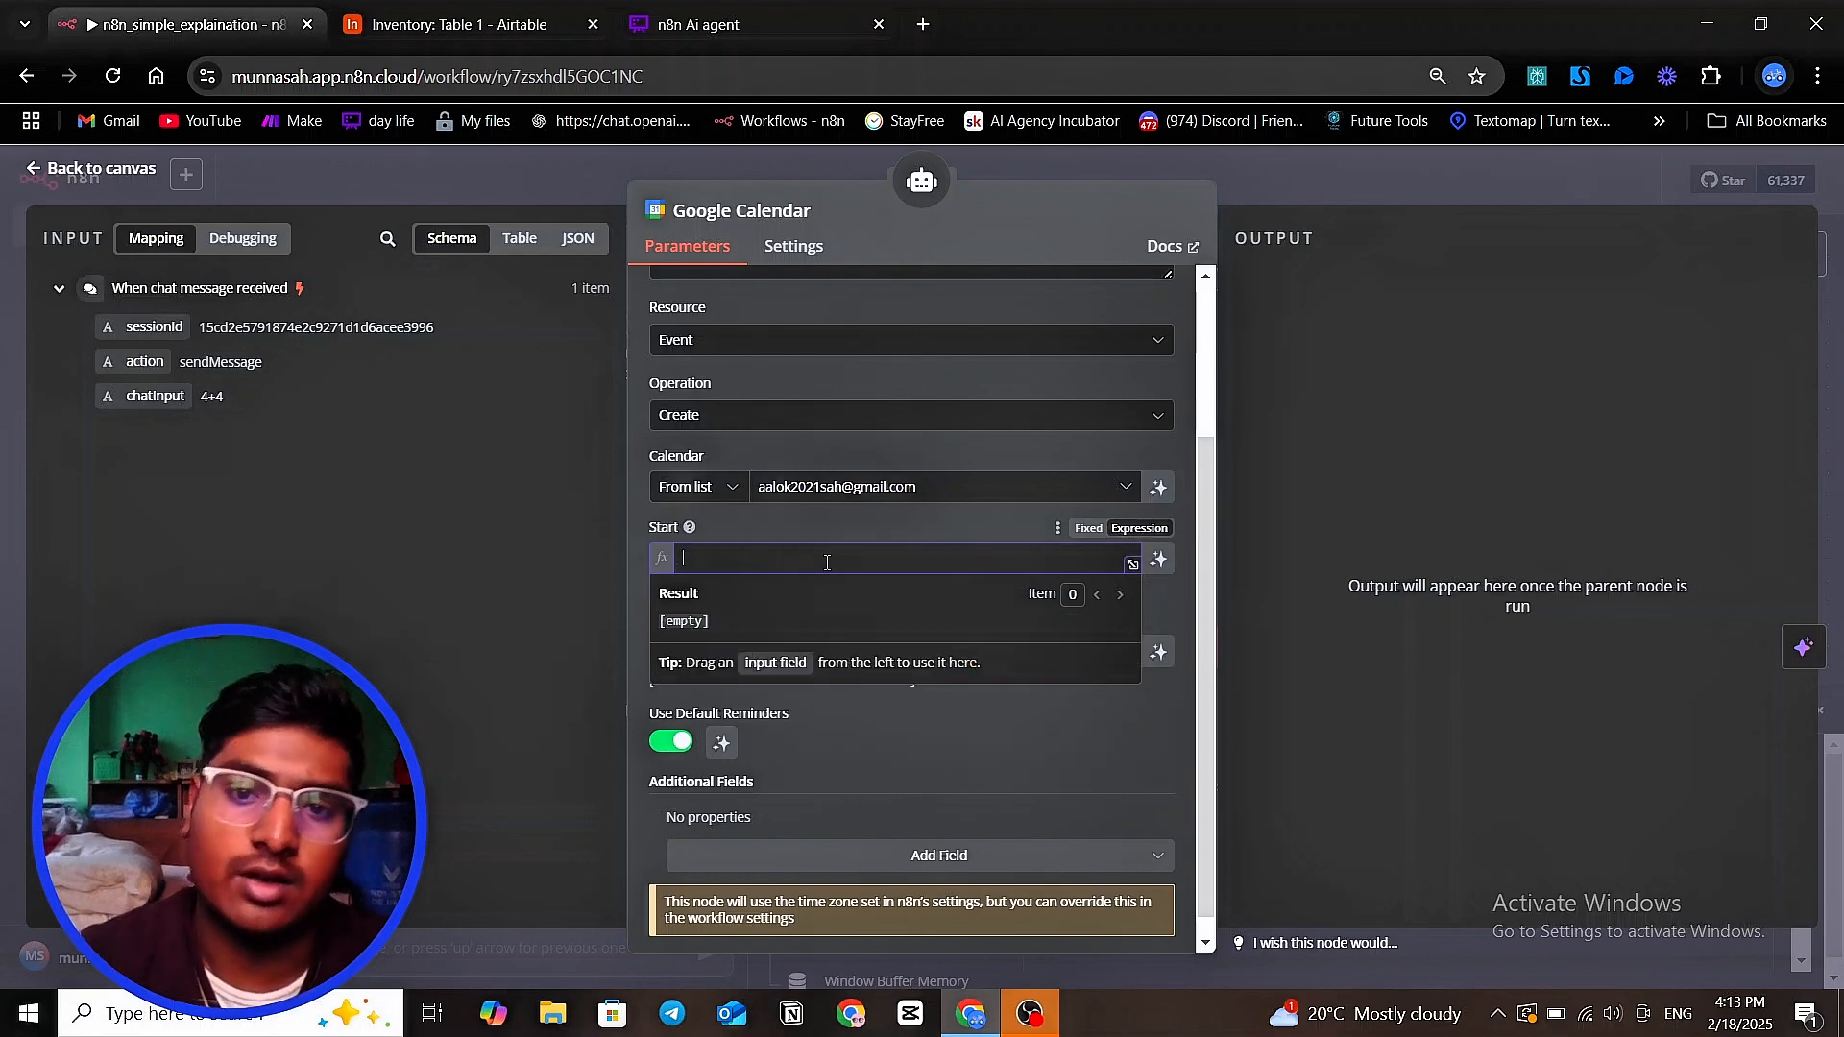
Let the model define the calendar event's Start and End values automatically, and return to the workflow canvas
left_click(1160, 562)
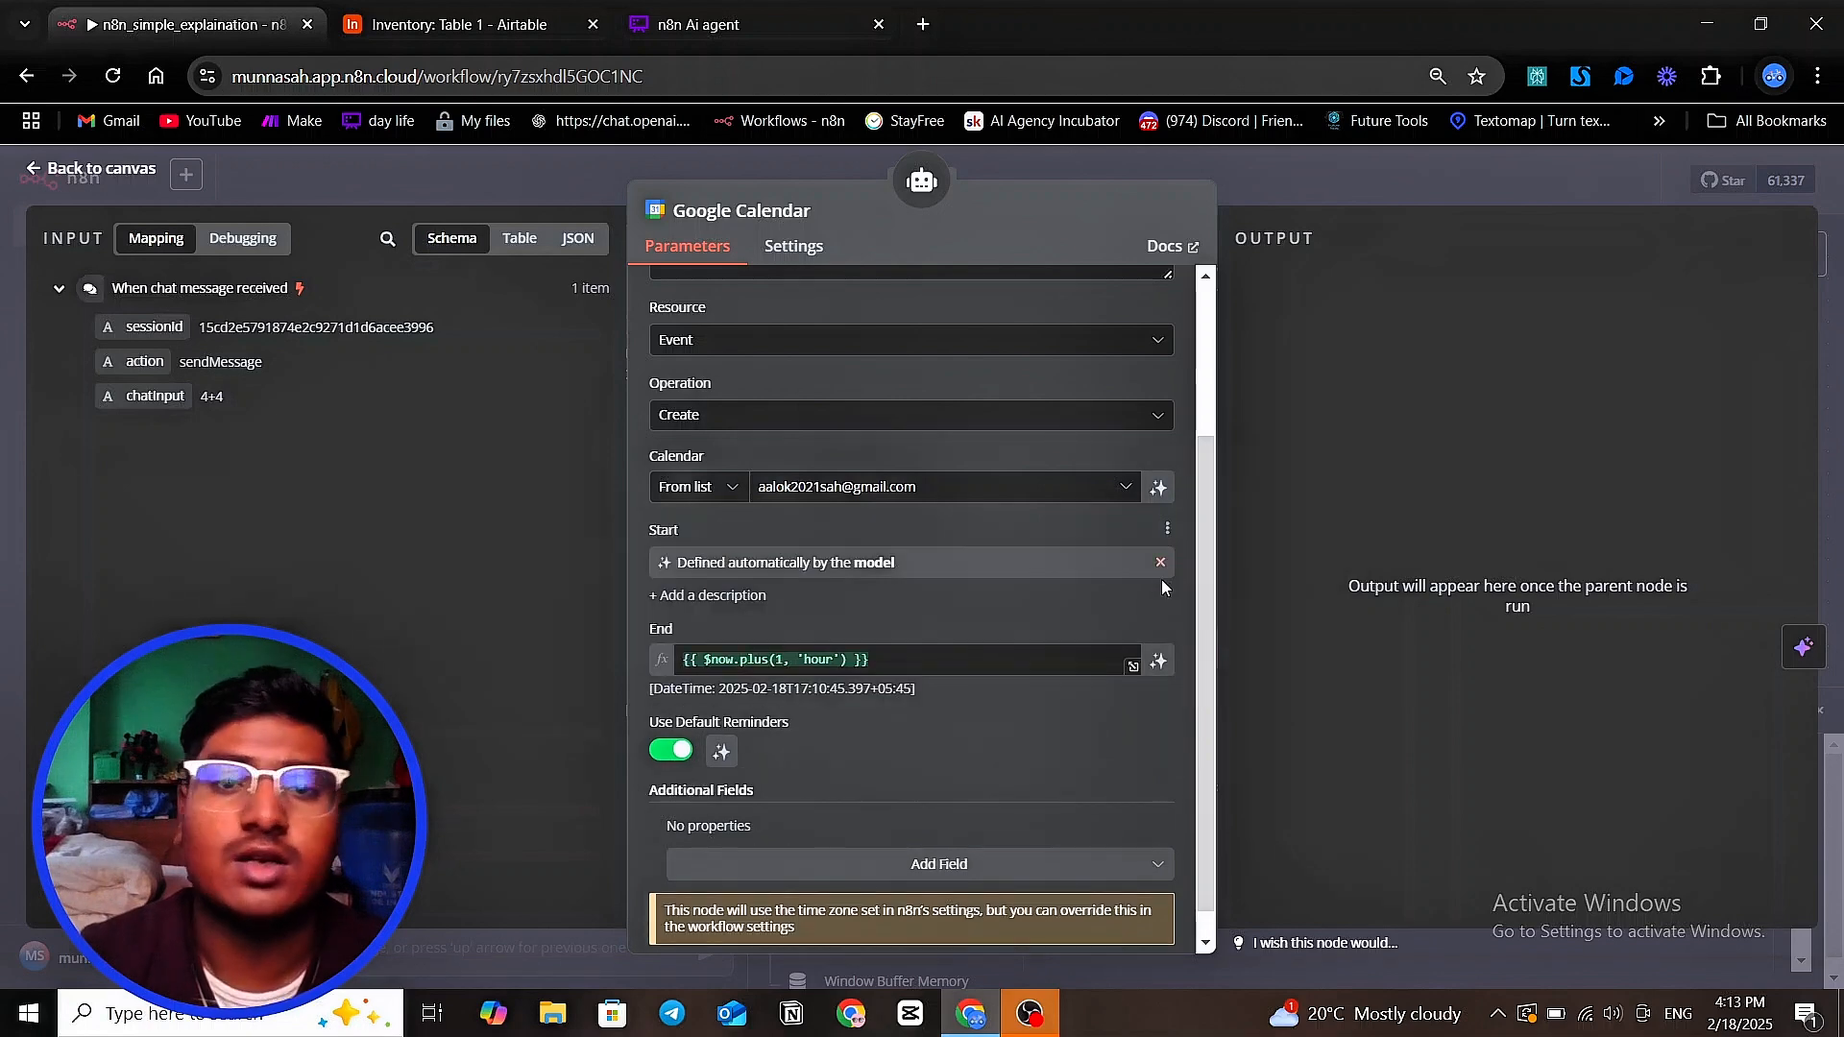
left_click(1164, 662)
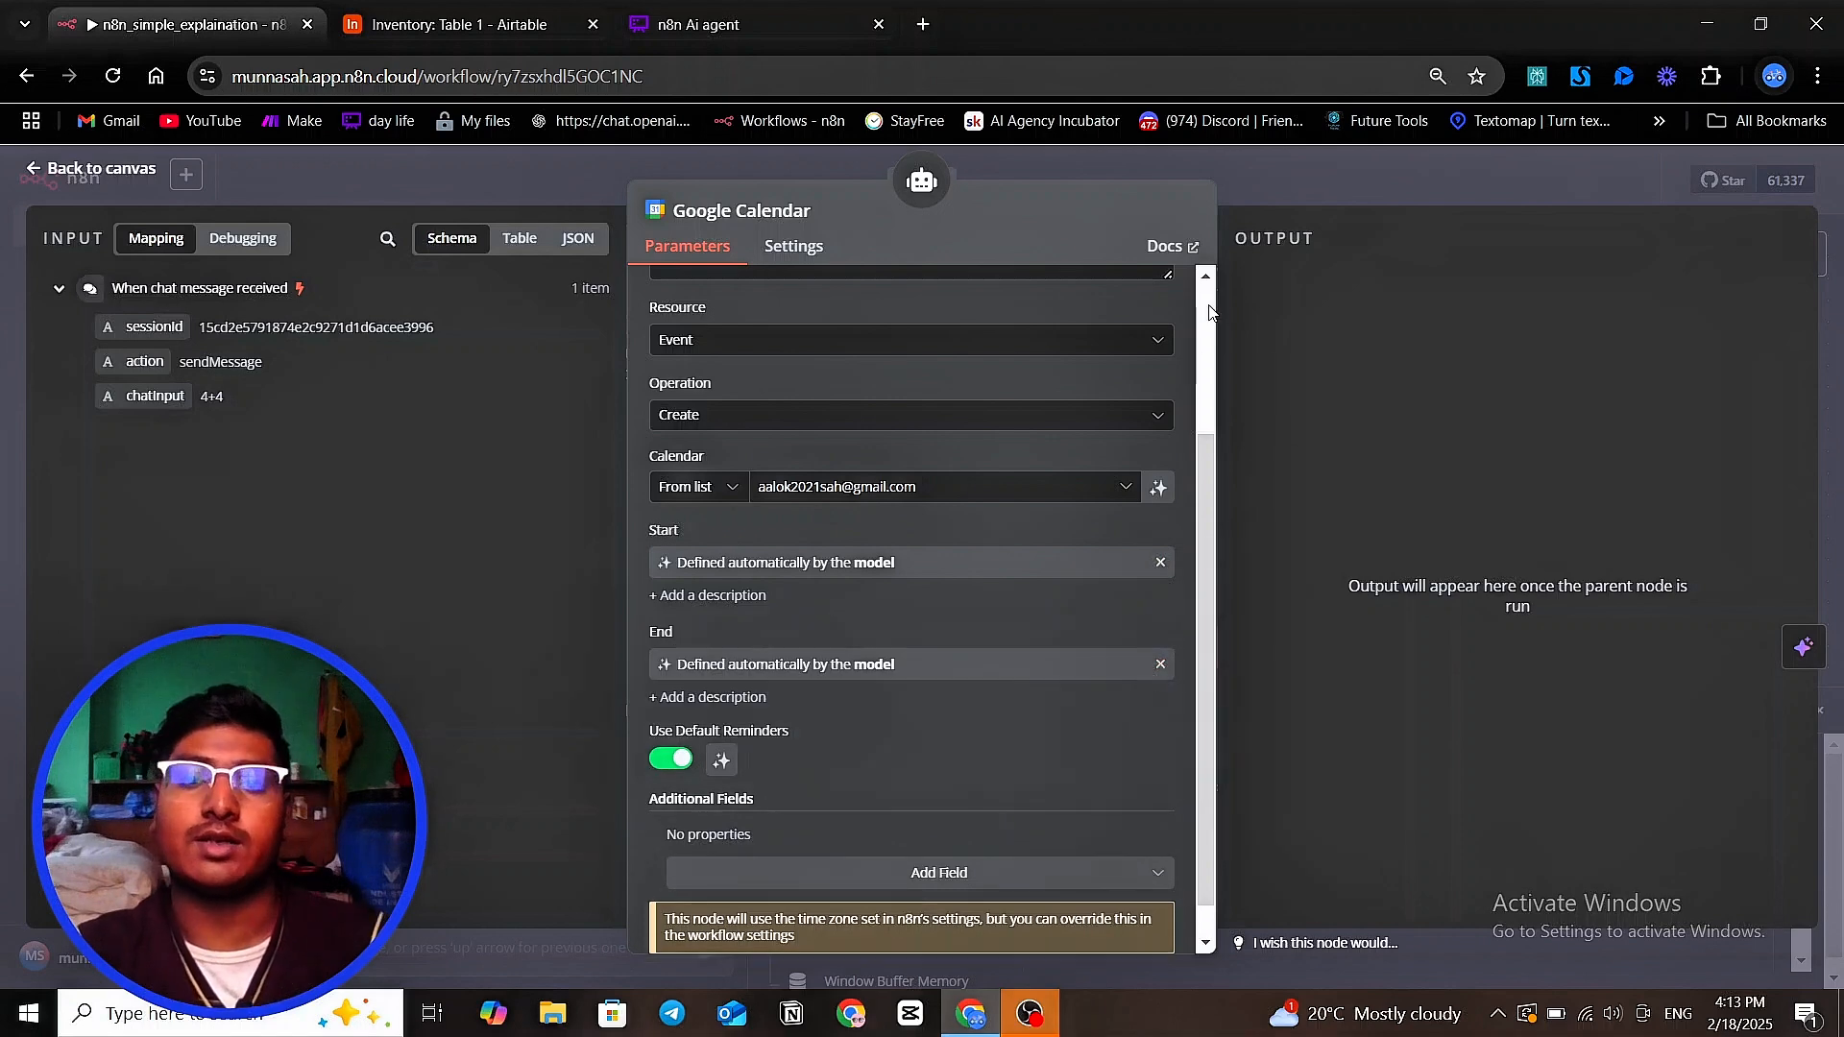
left_click(1311, 195)
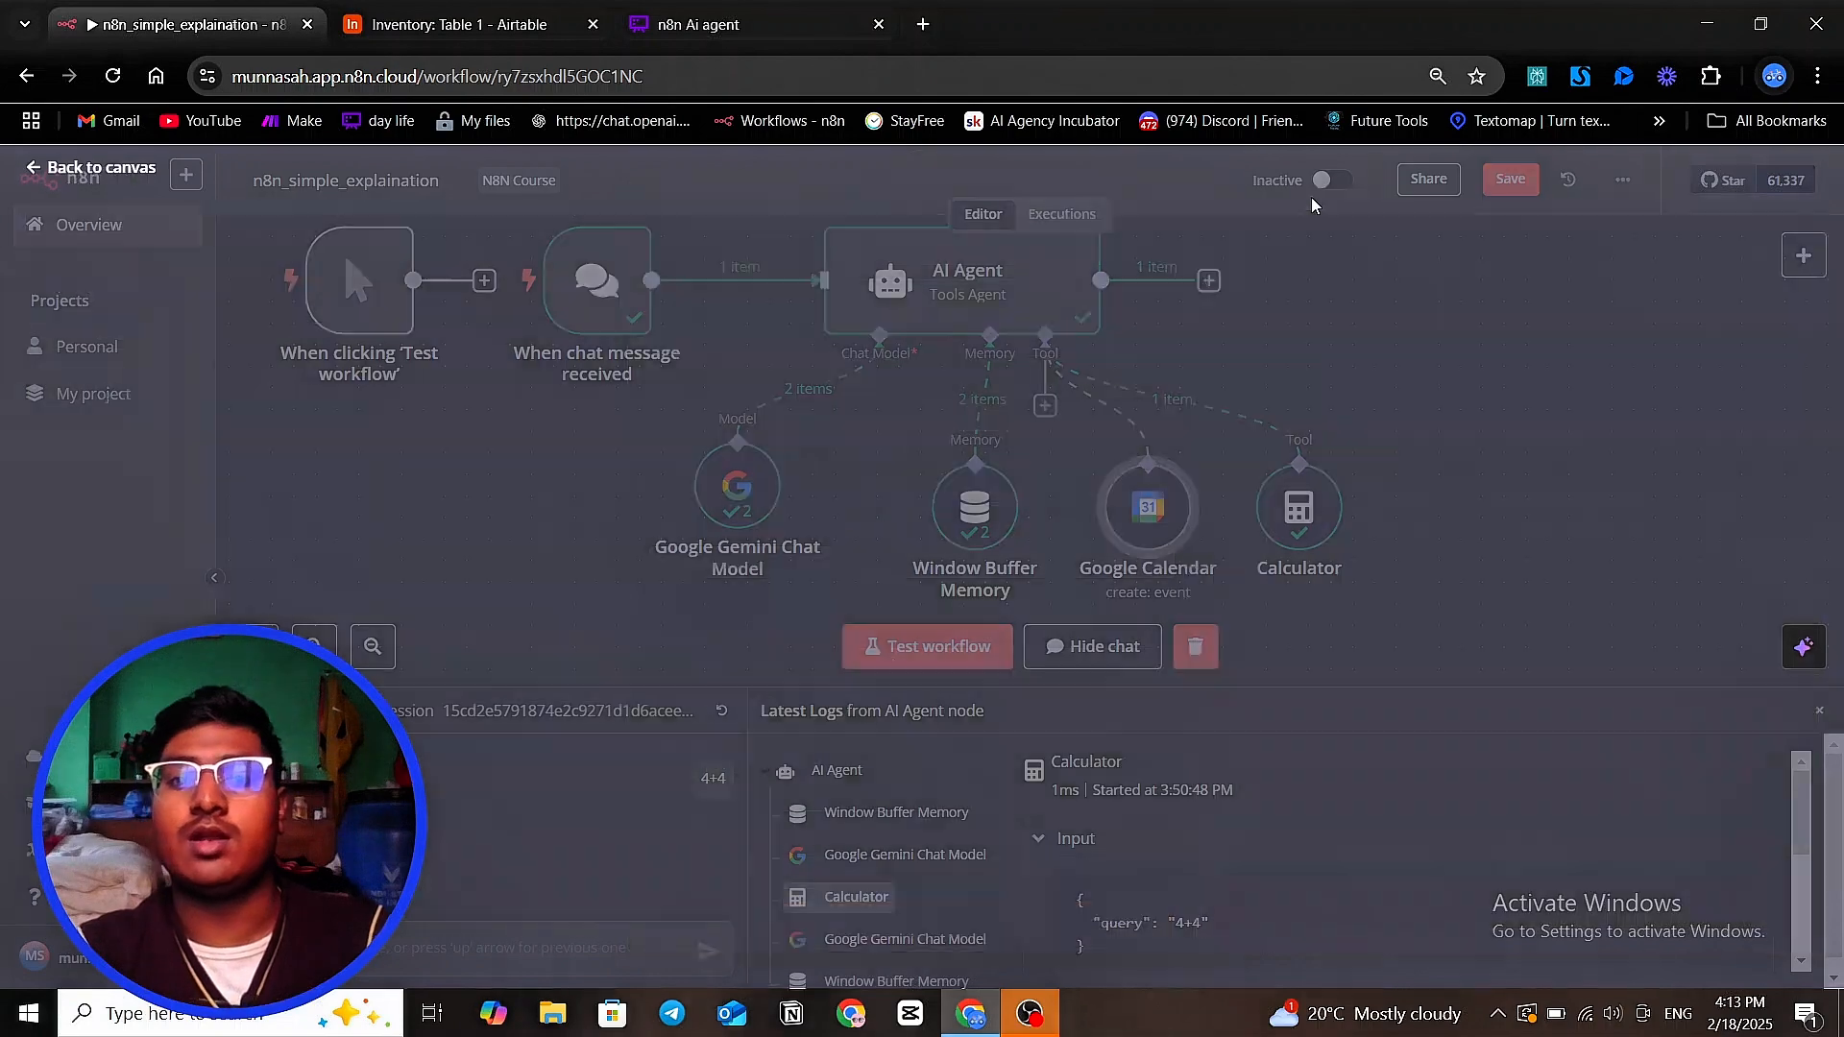
scroll(1233, 407, "down", 2)
left_click_drag(1019, 578, 1079, 588)
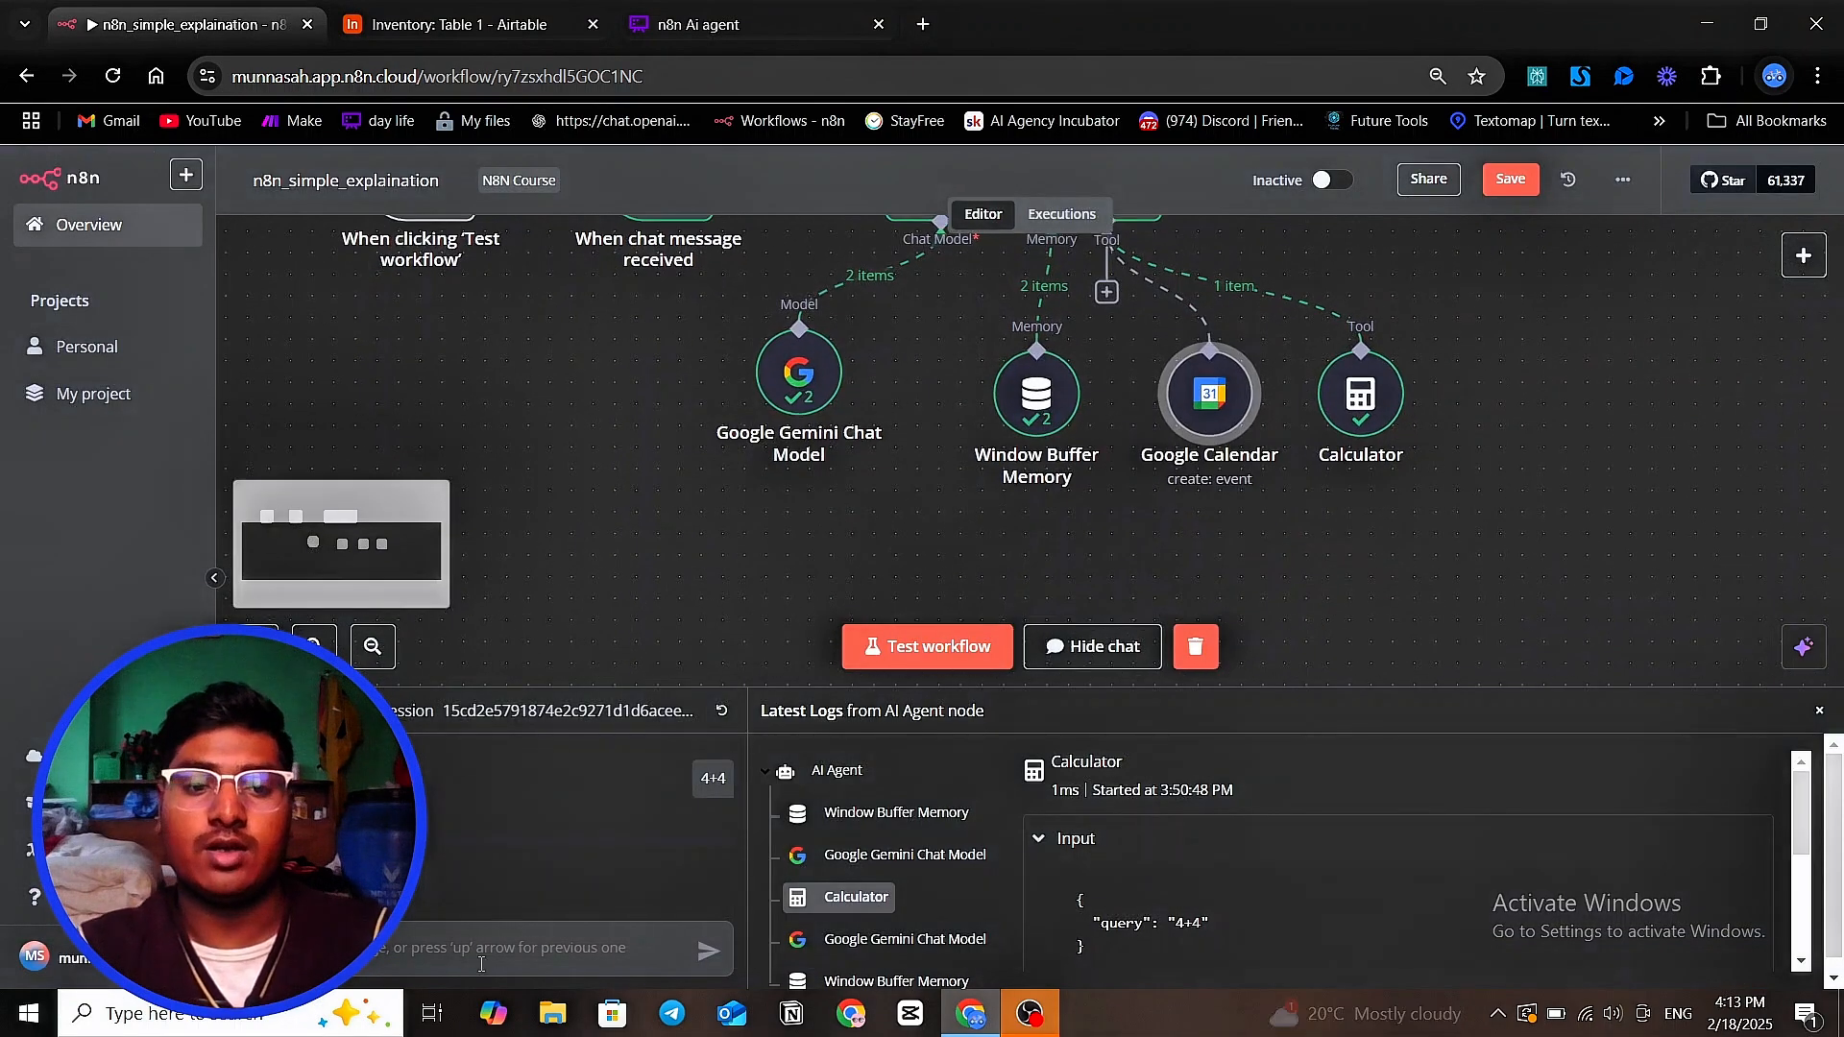
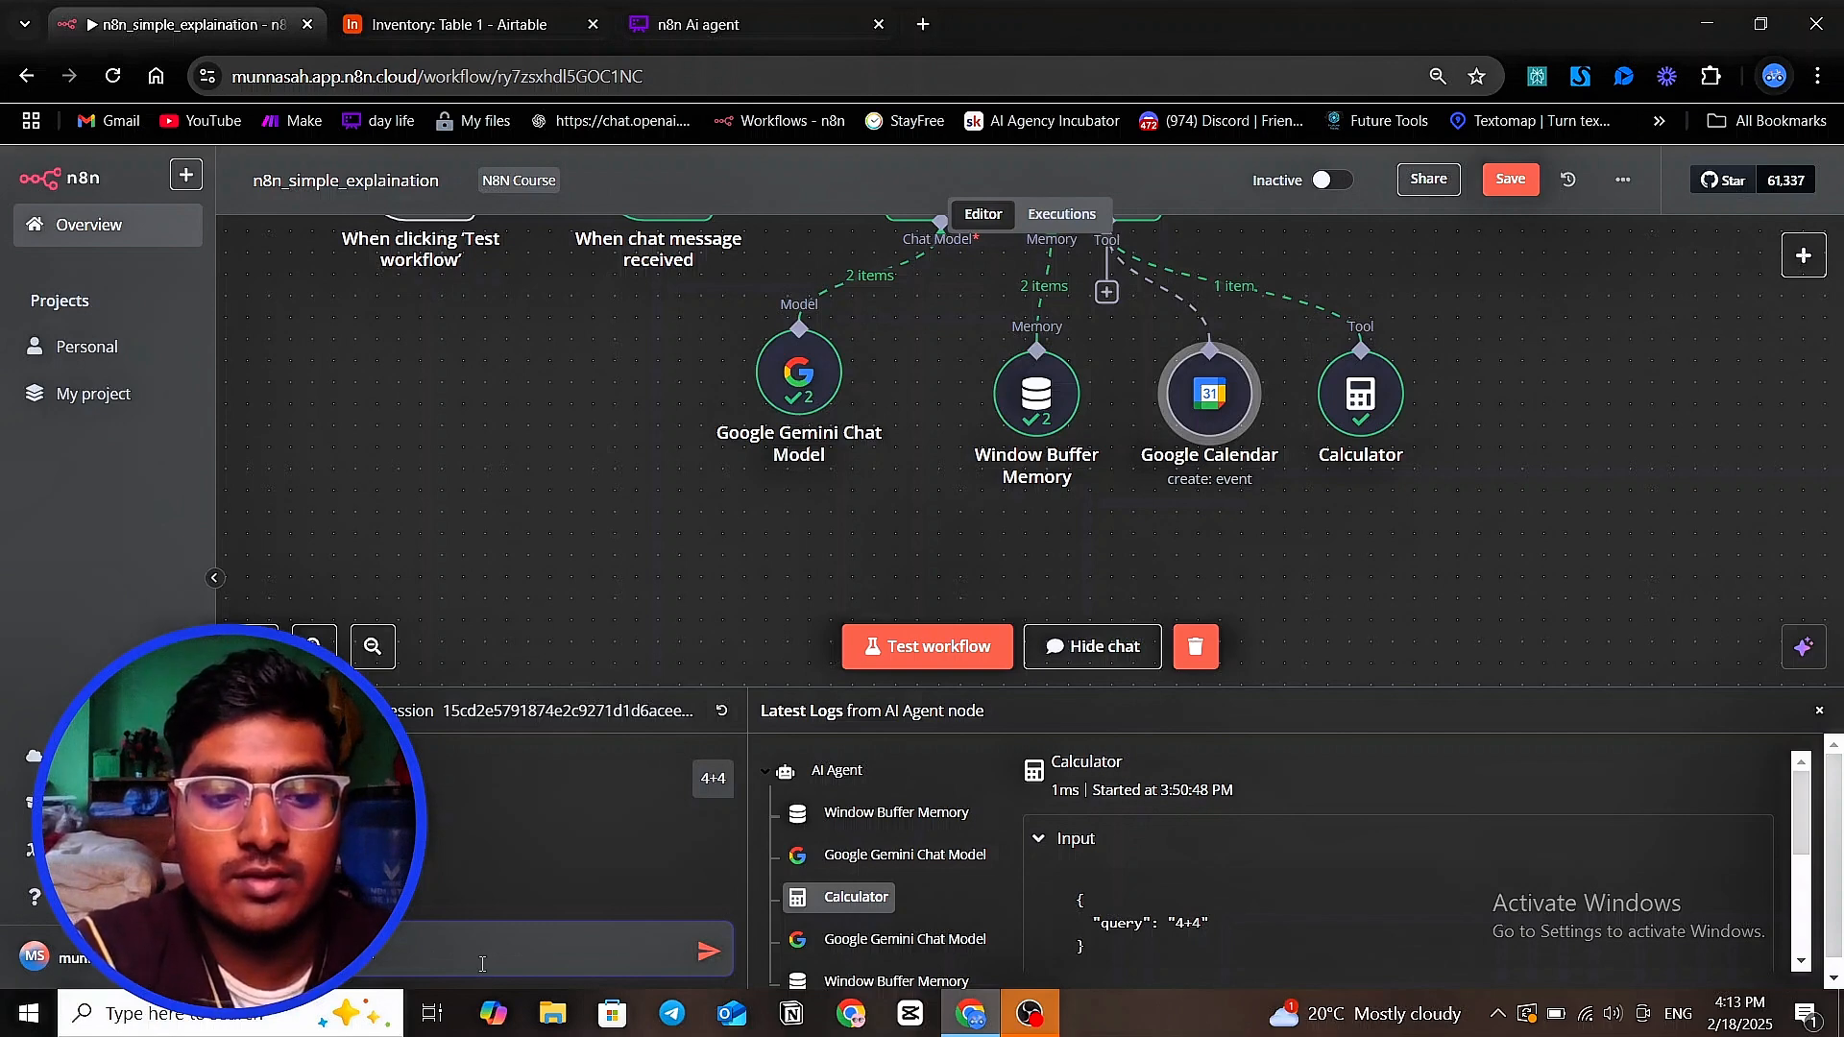
Send the agent the chat message "fix a meeting for me for tommorow 2pm for 45 min to discuss about ai agent"
type("for me ")
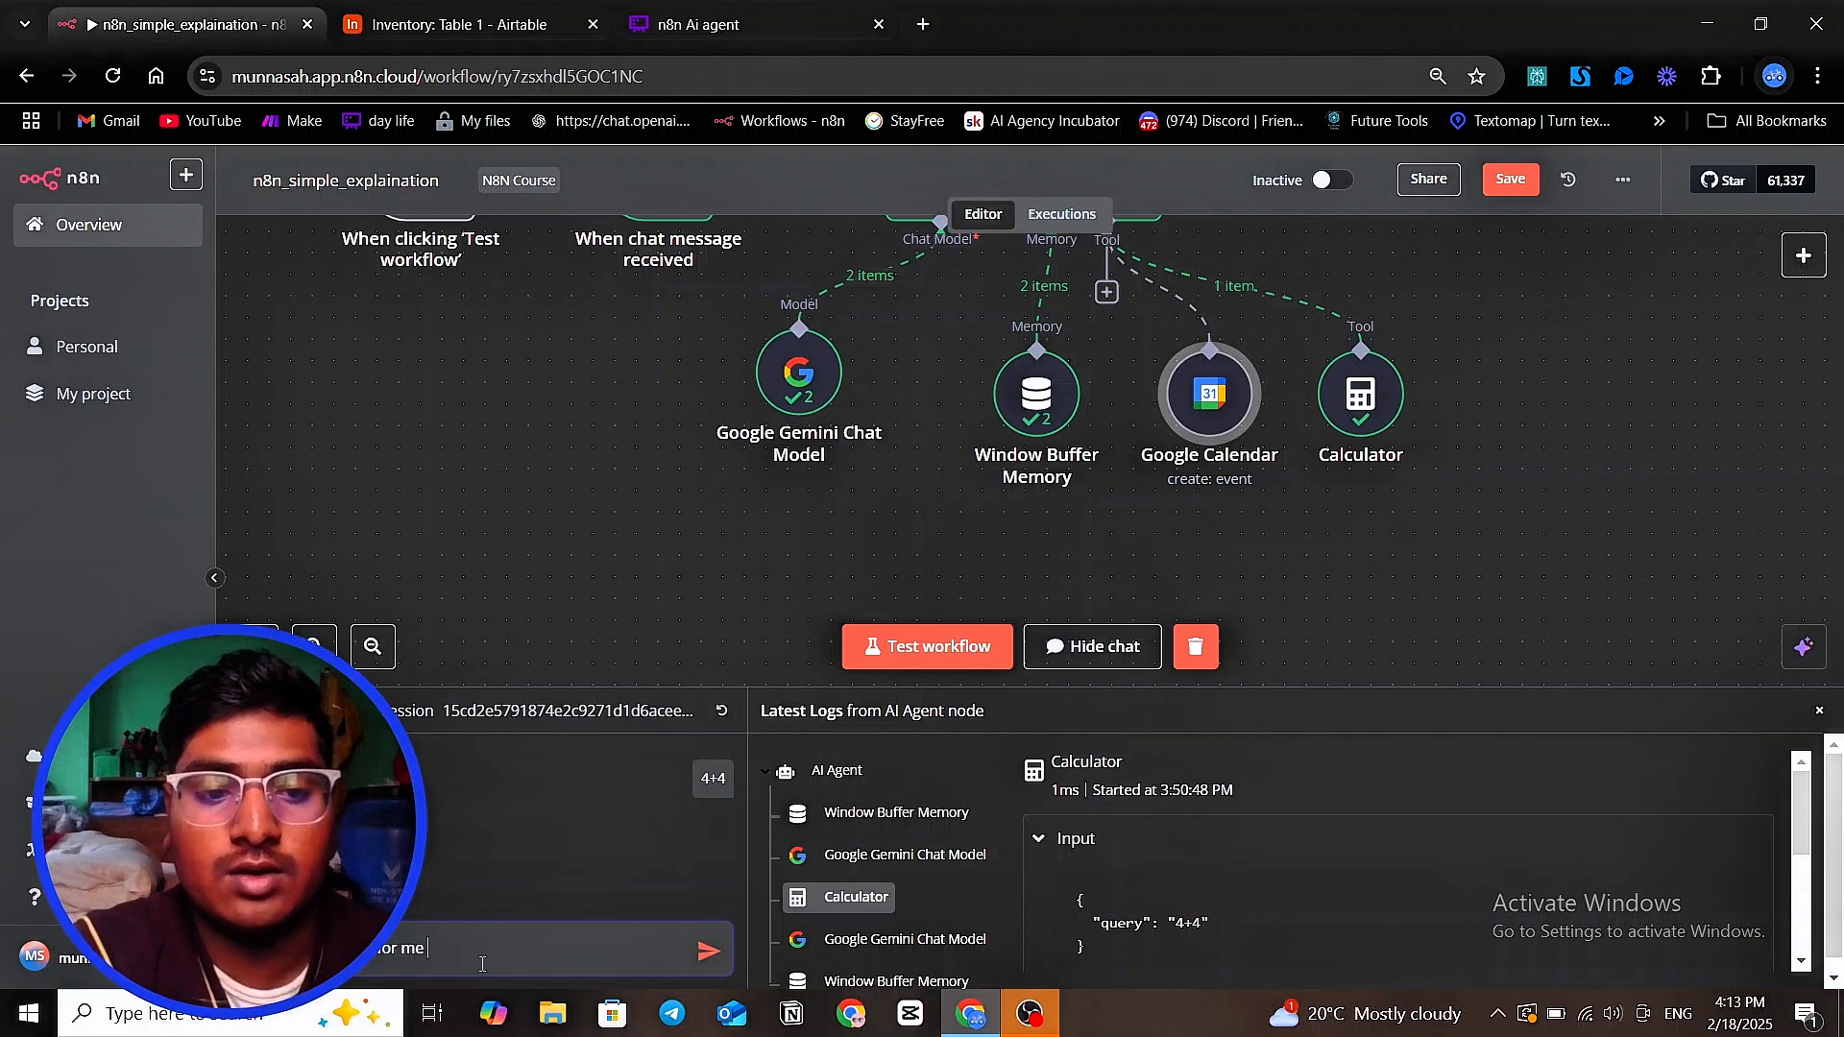
type("fro t")
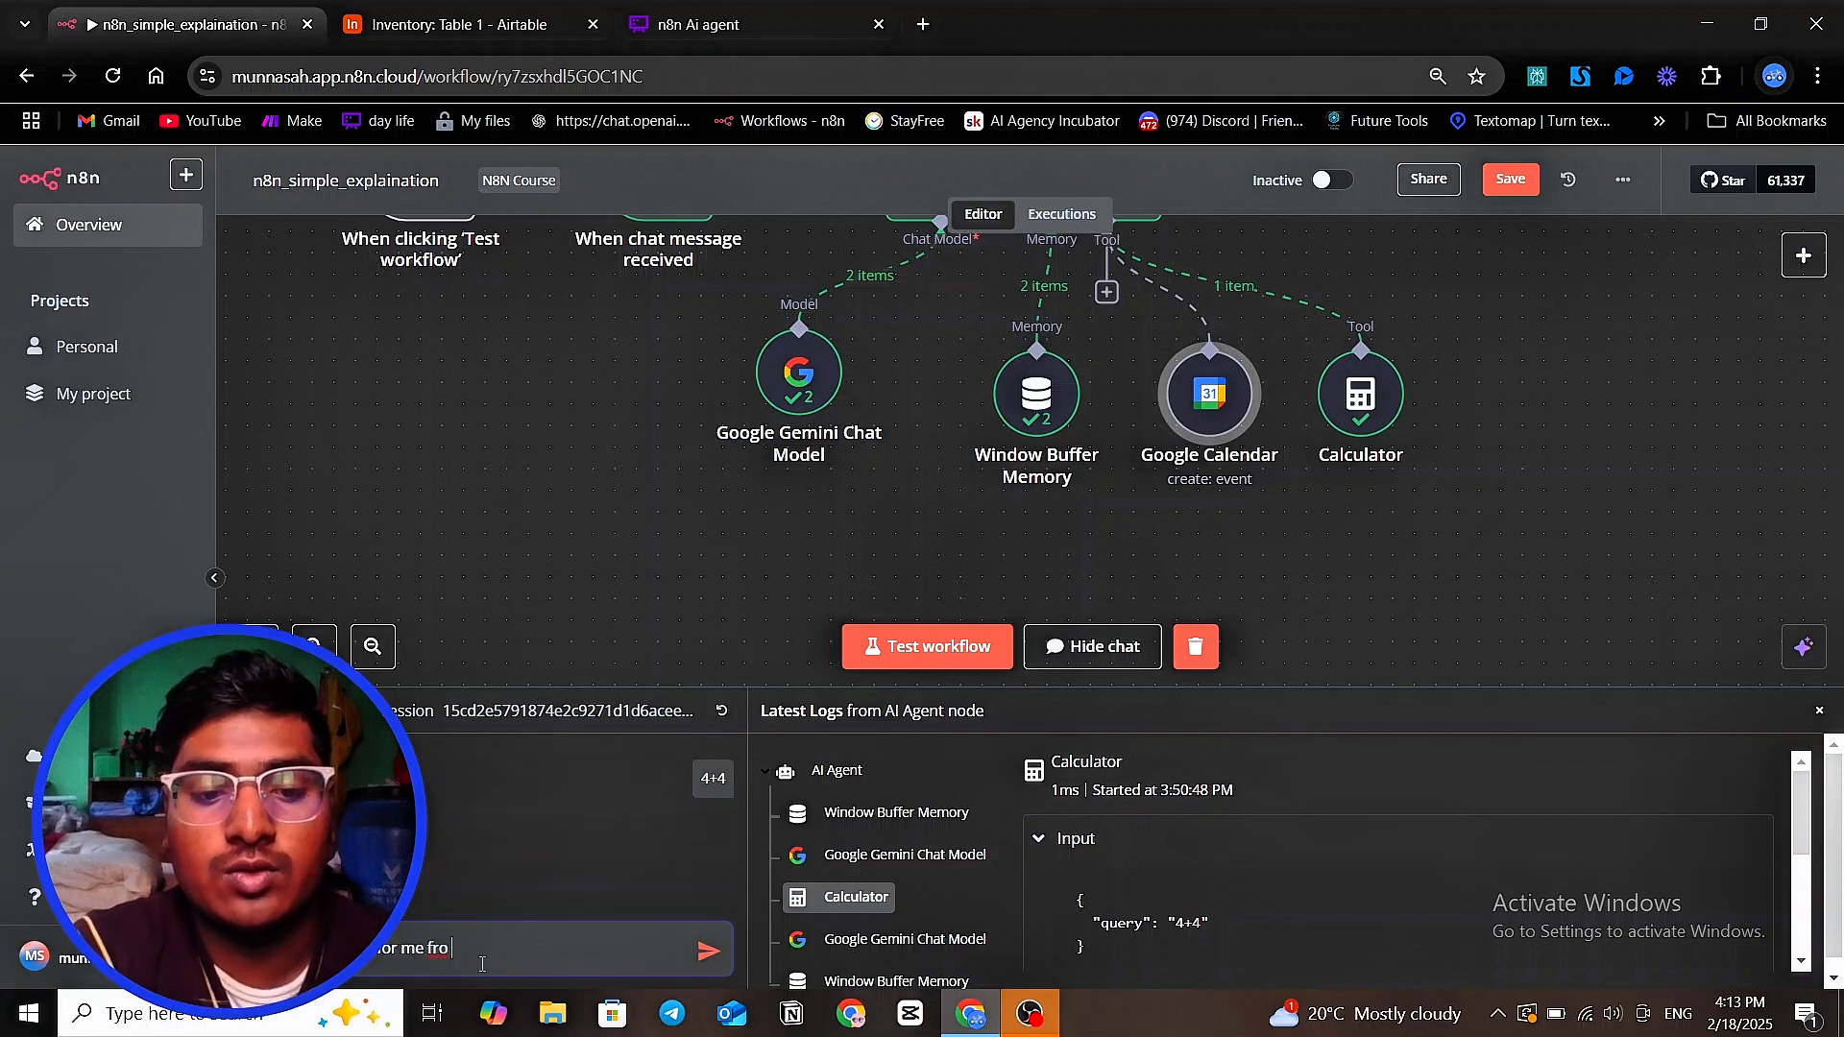
key("BackSpace")
key("BackSpace")
key("BackSpace")
key("BackSpace")
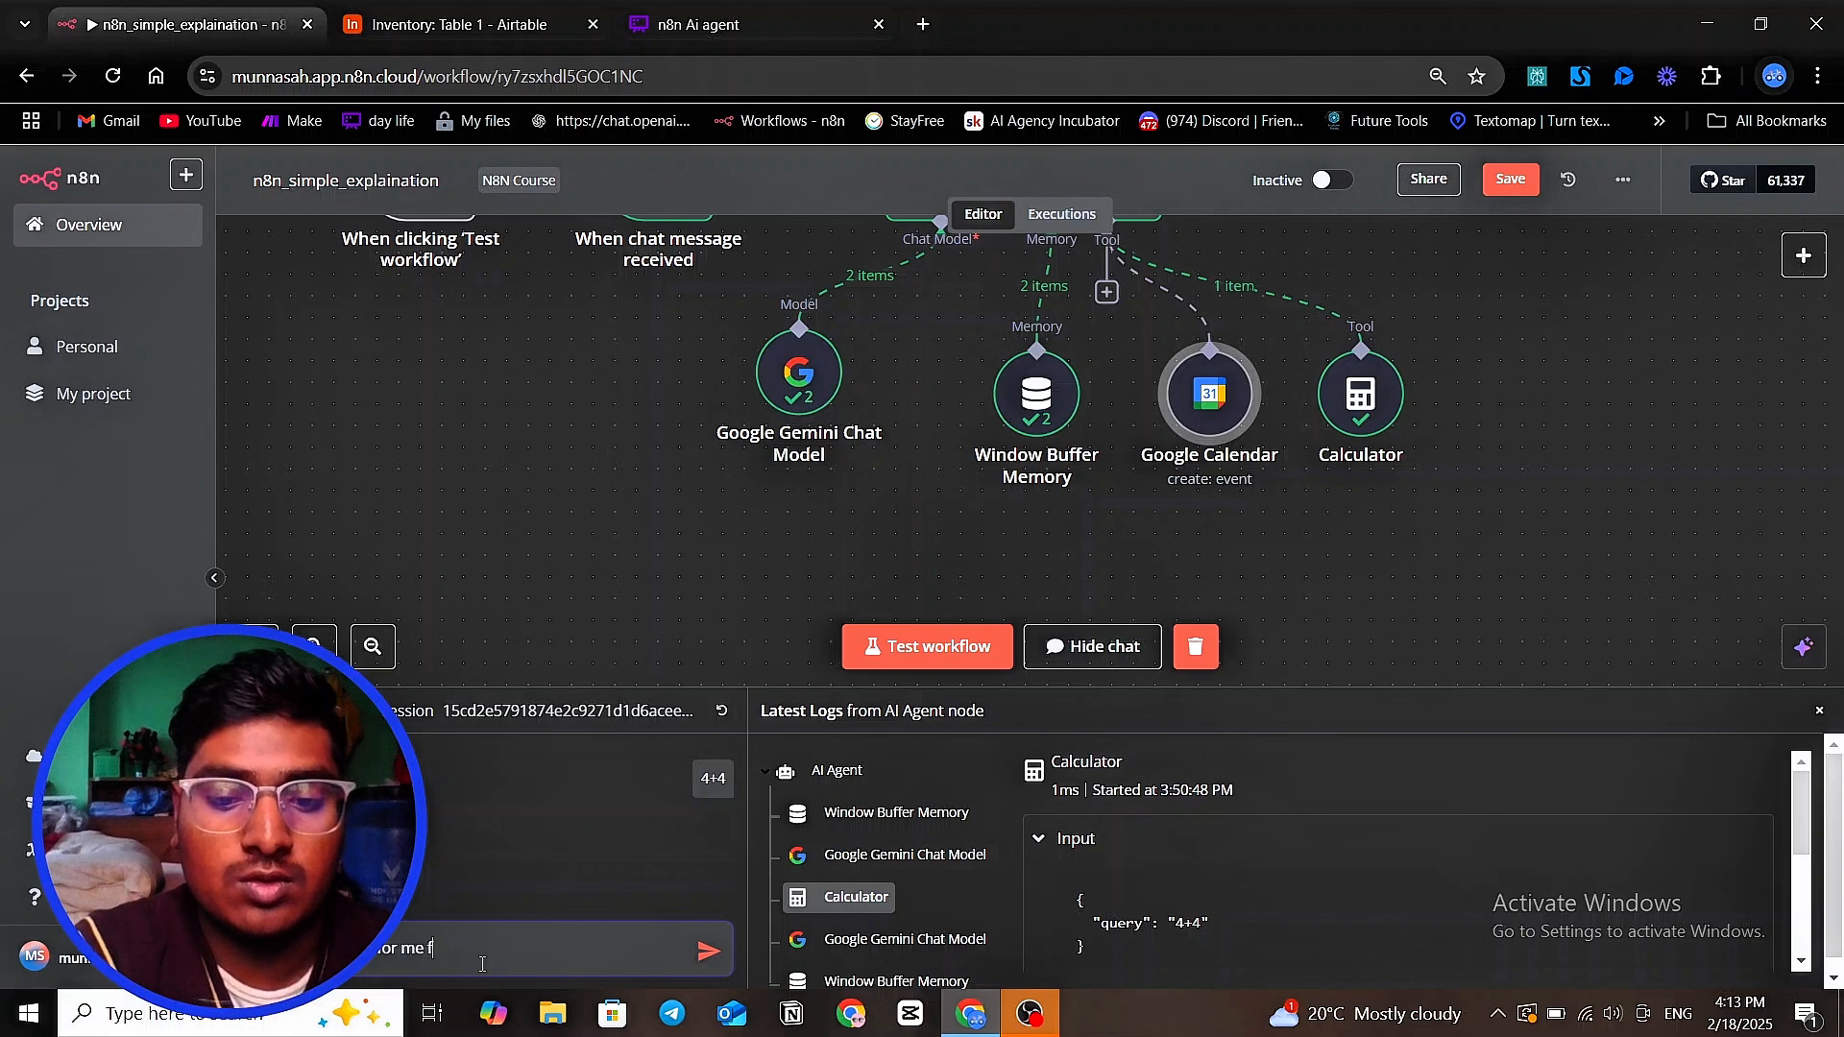
type("oro")
key("BackSpace")
type("to")
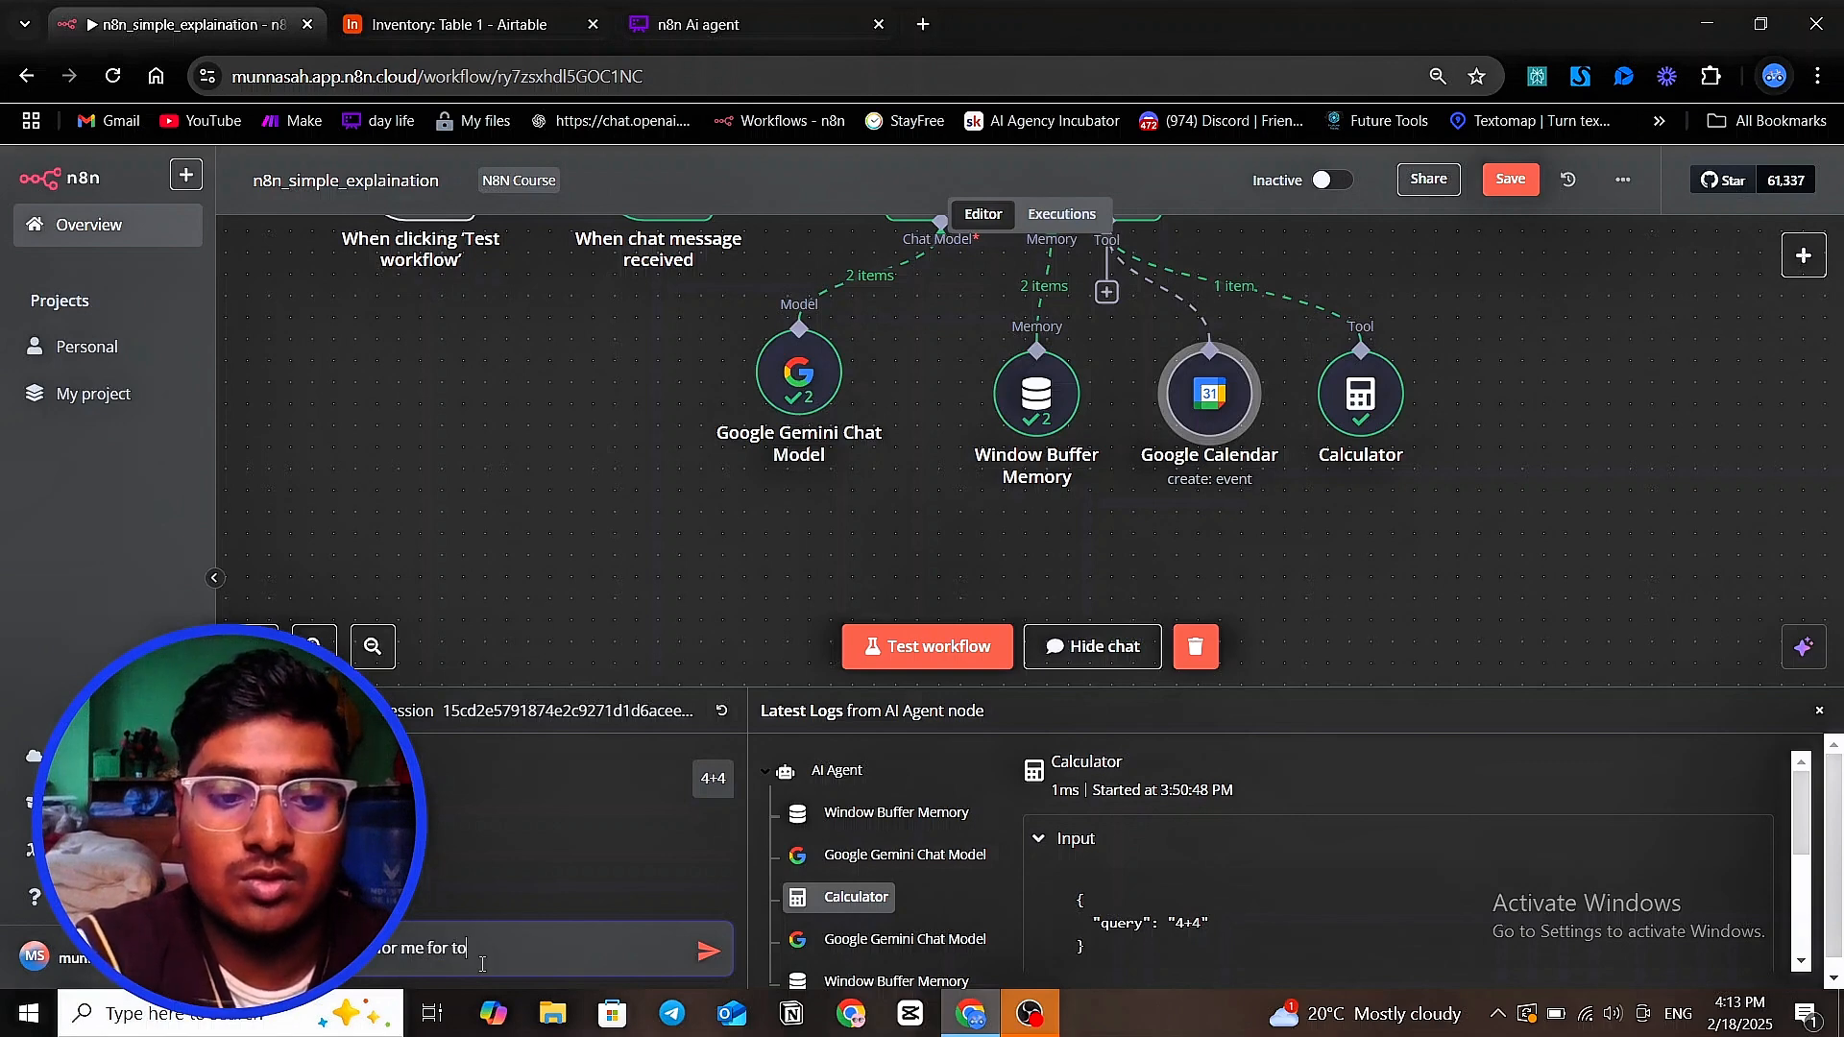
type("mmorow ")
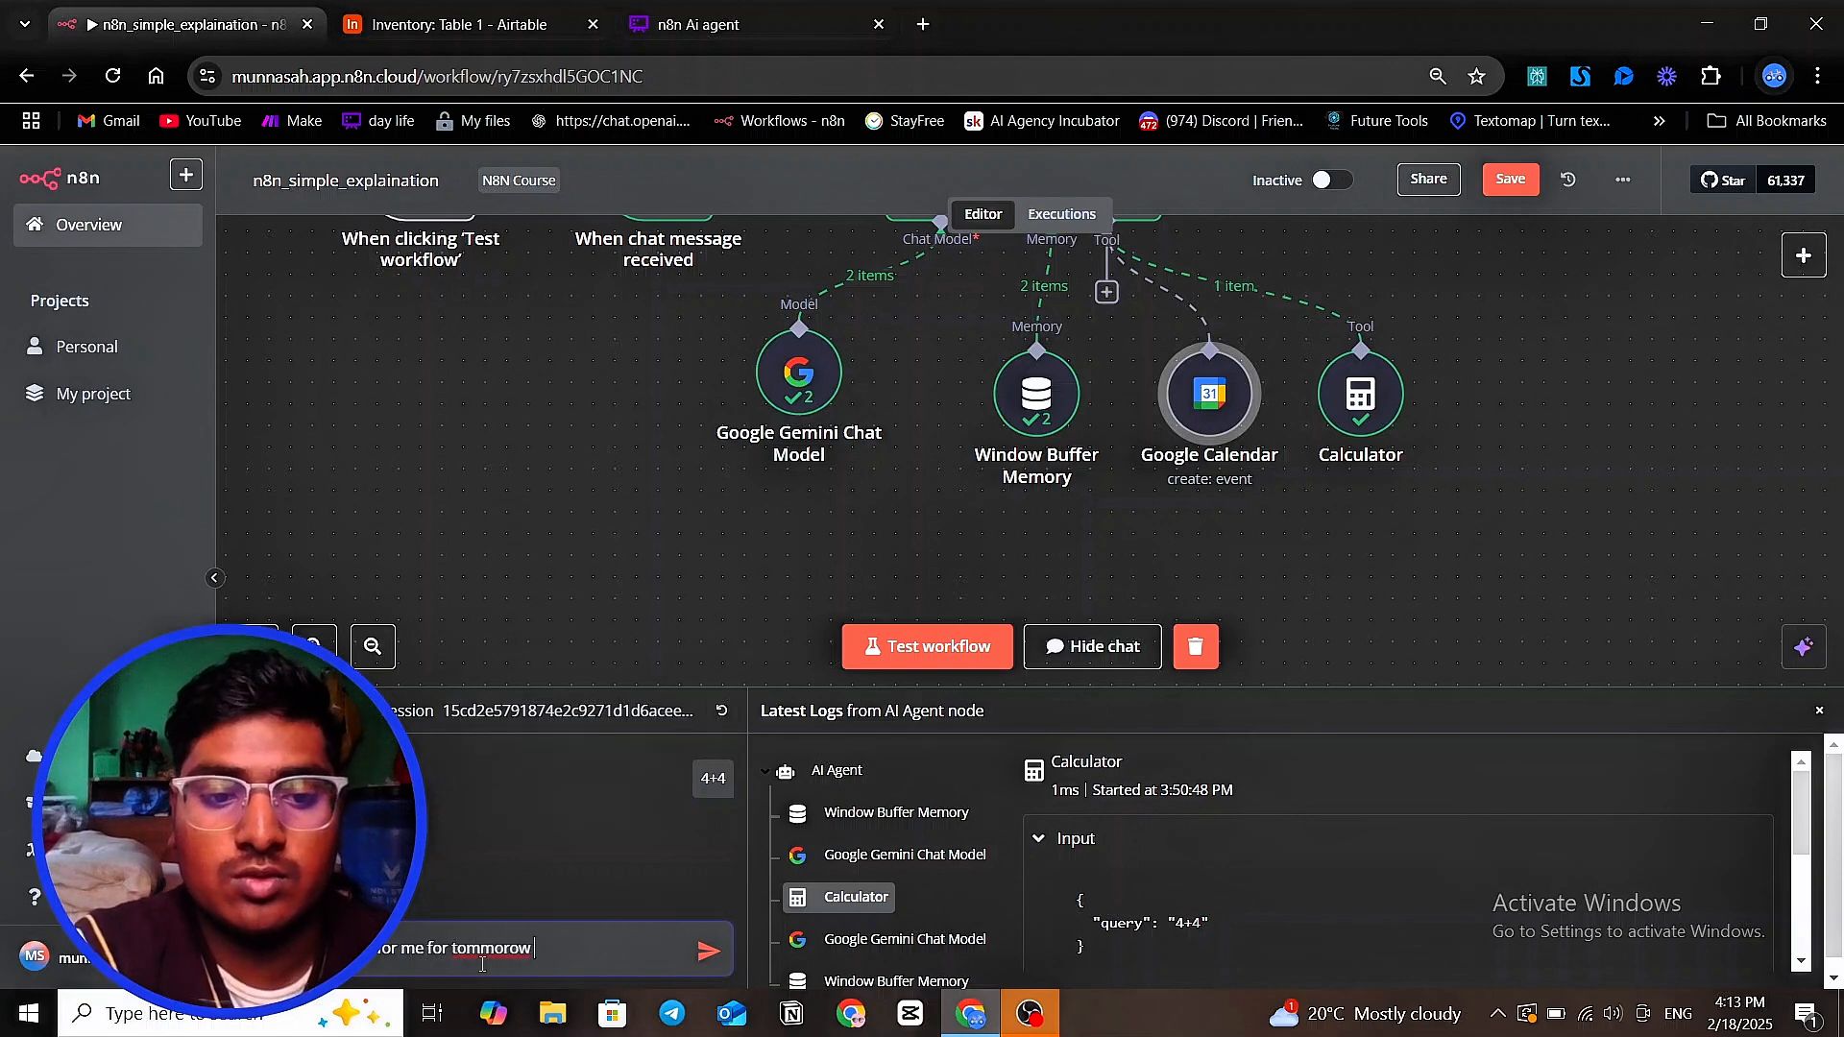
type("2pm for ")
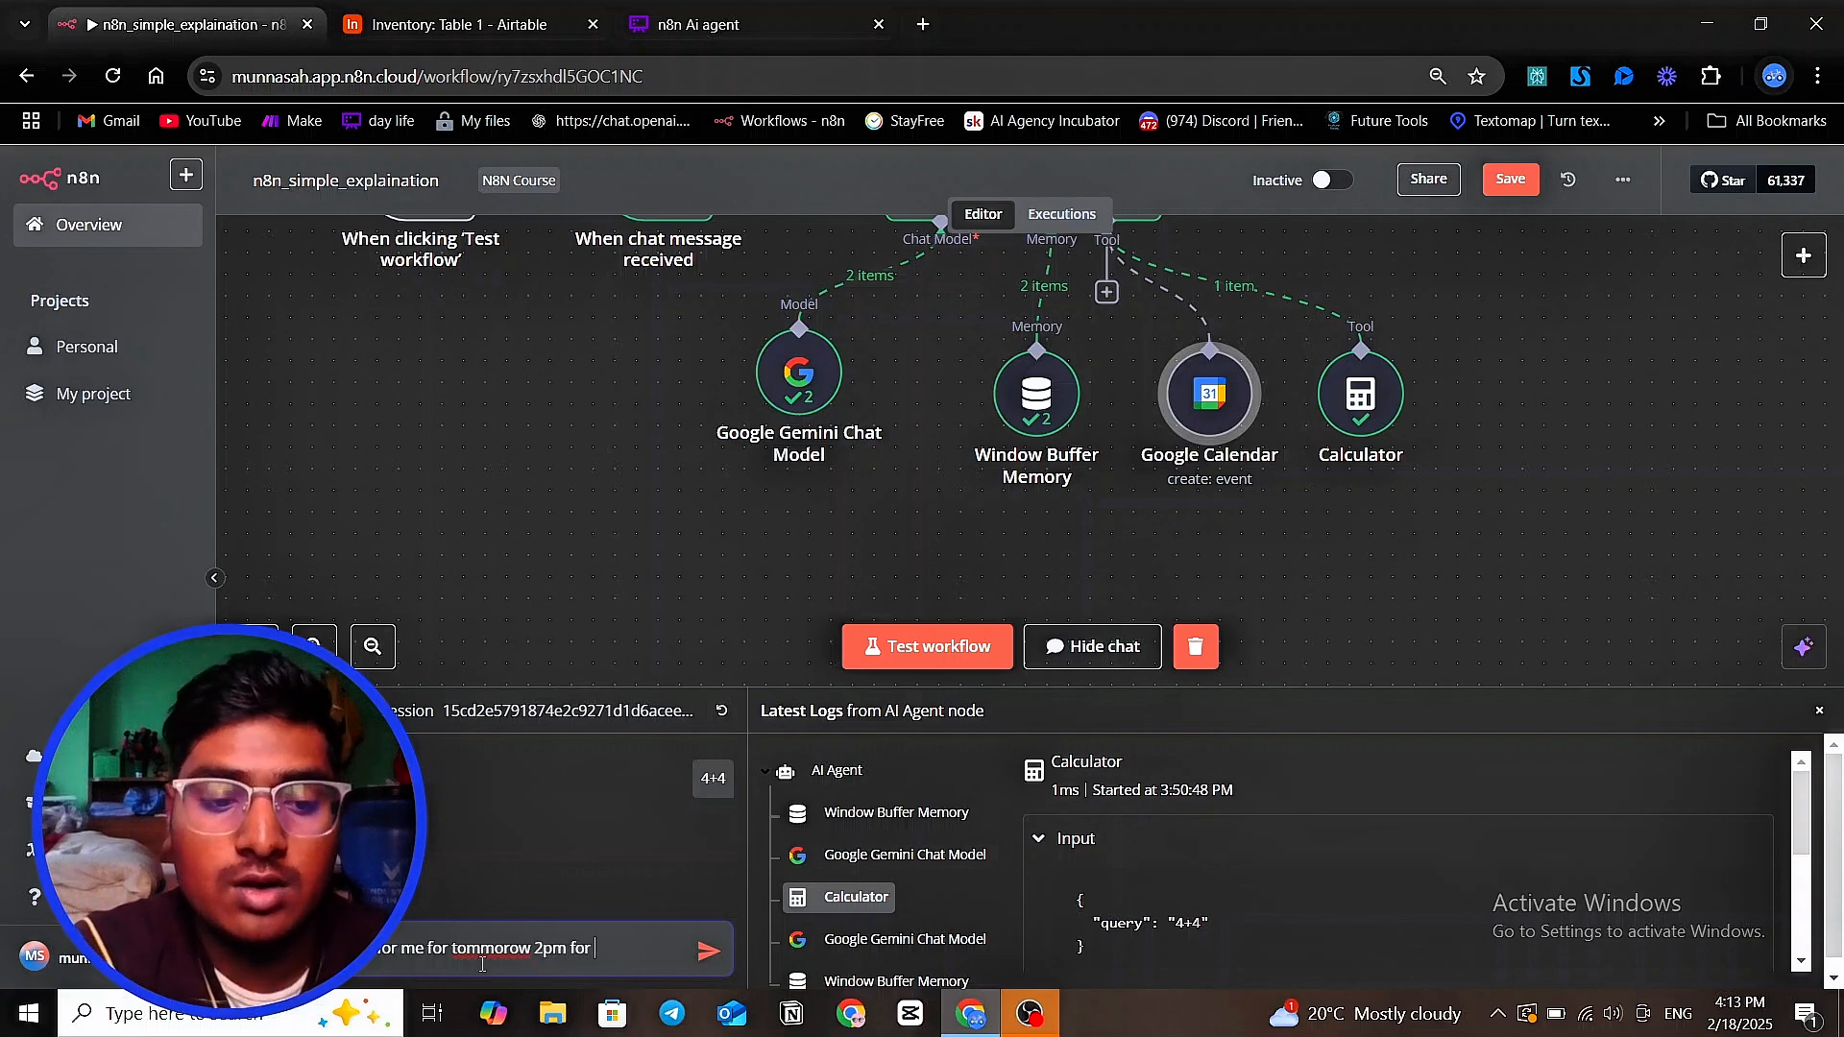
type("45 min")
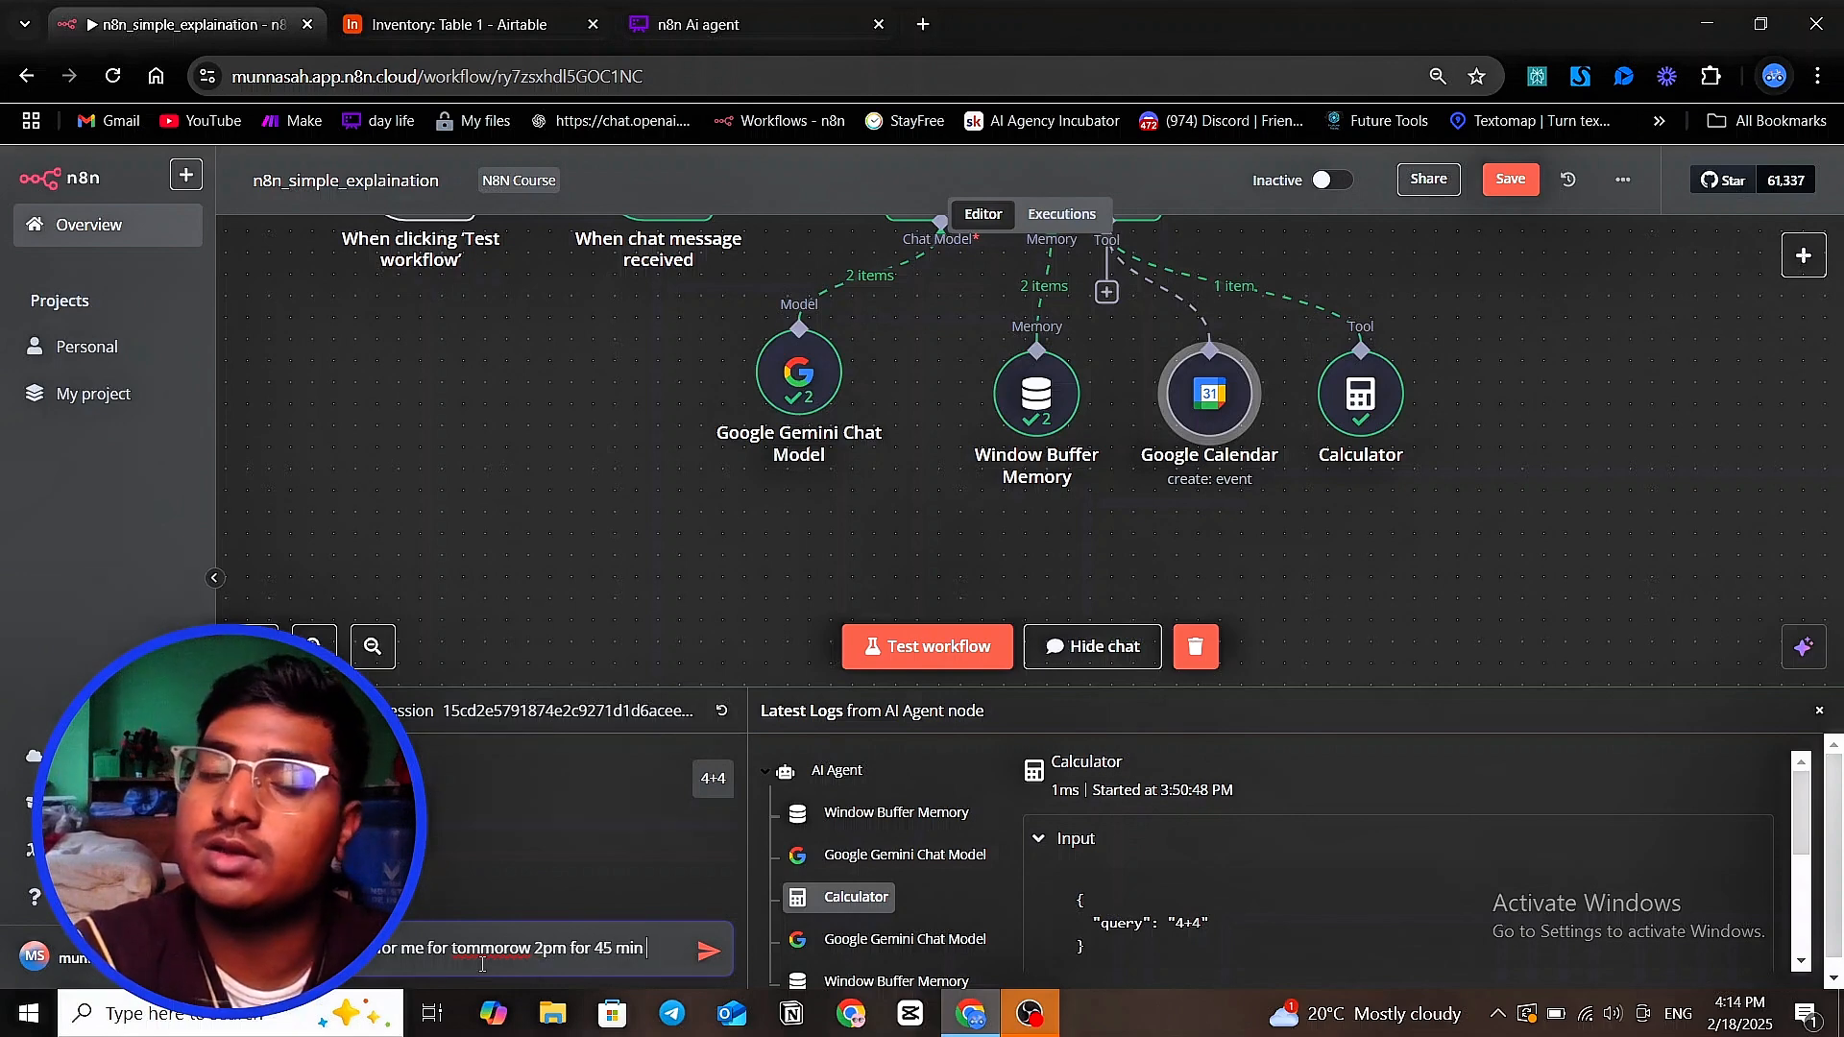
type("to ")
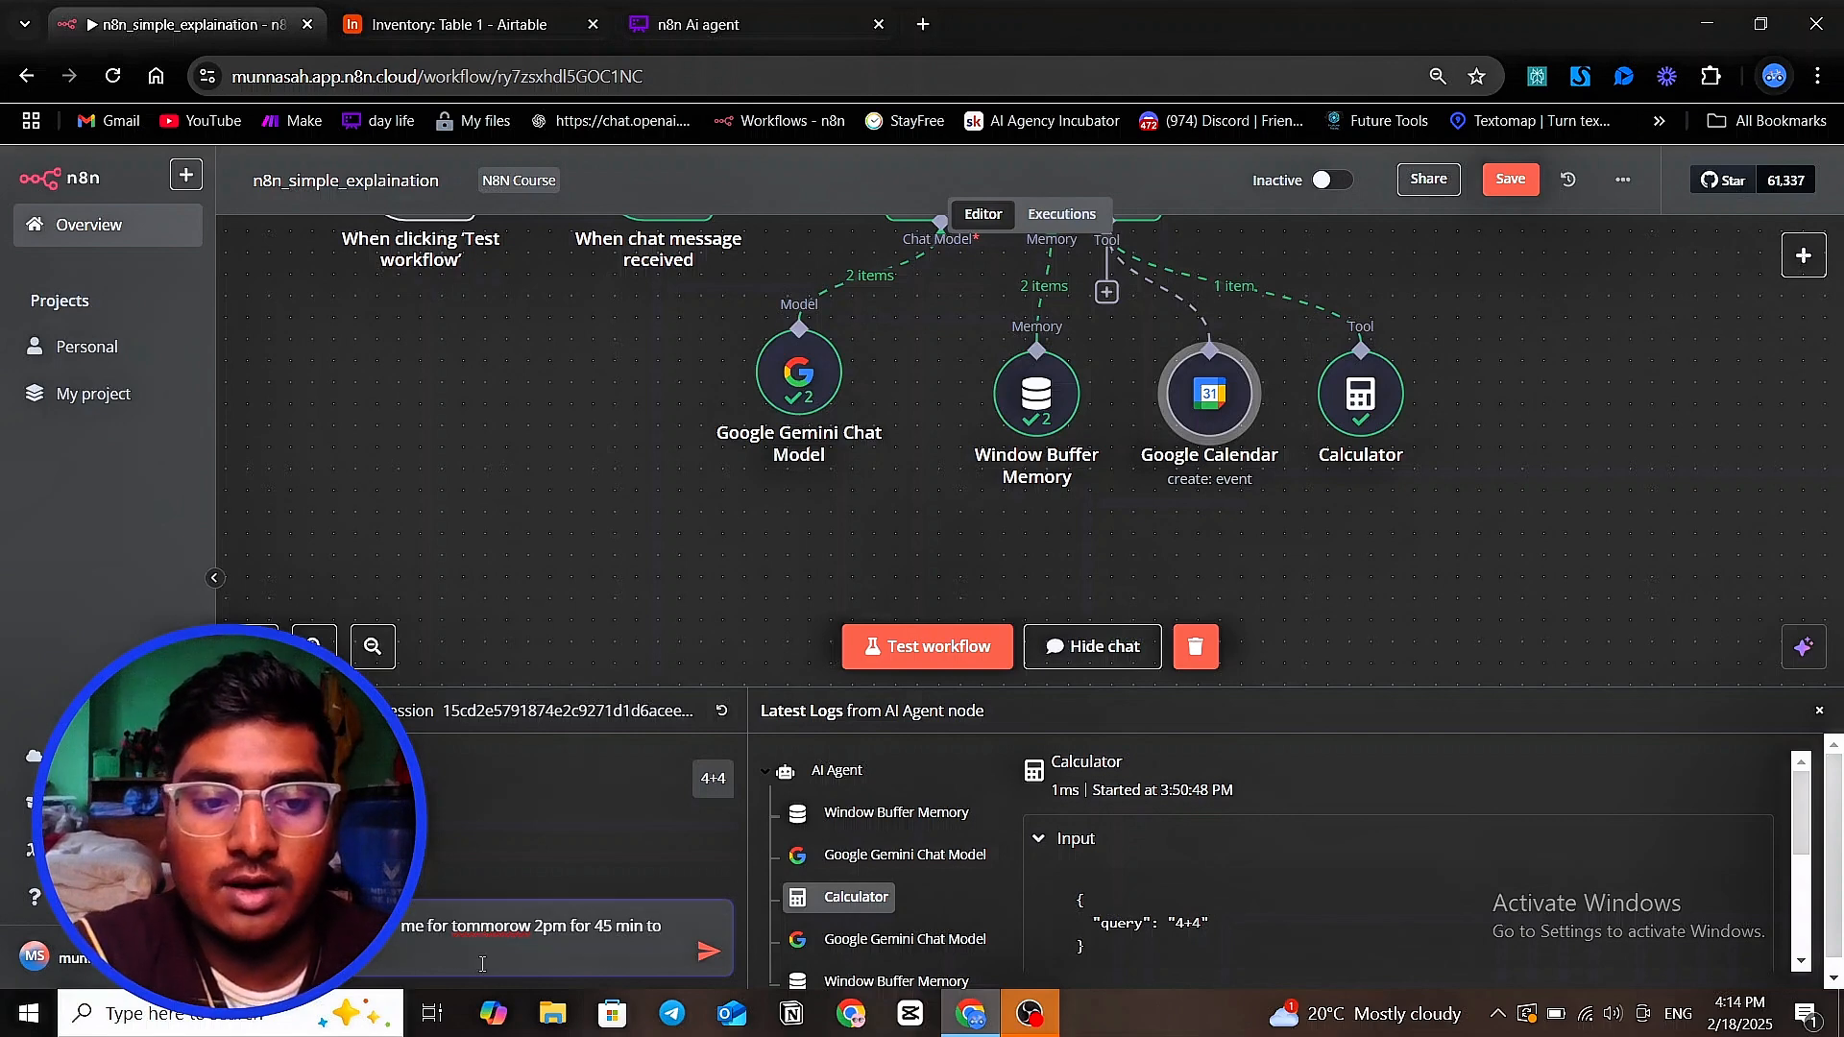
type("ai")
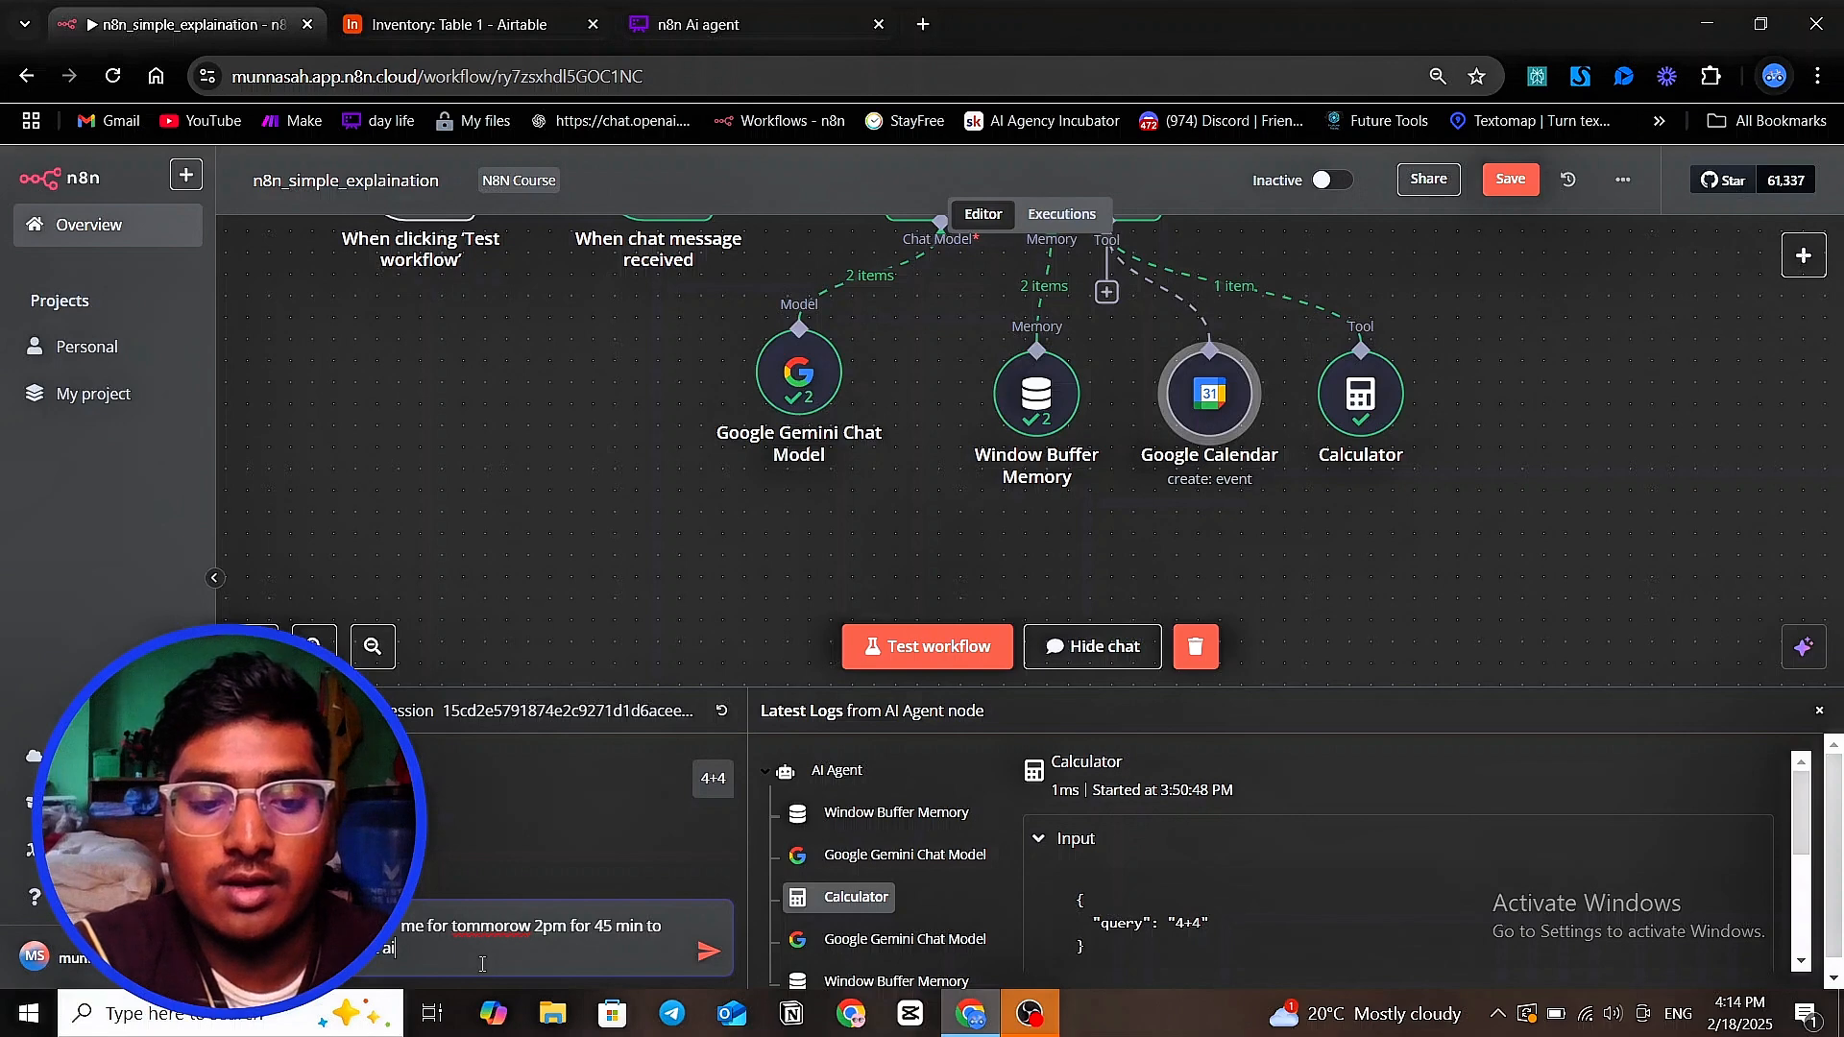
type(" agent")
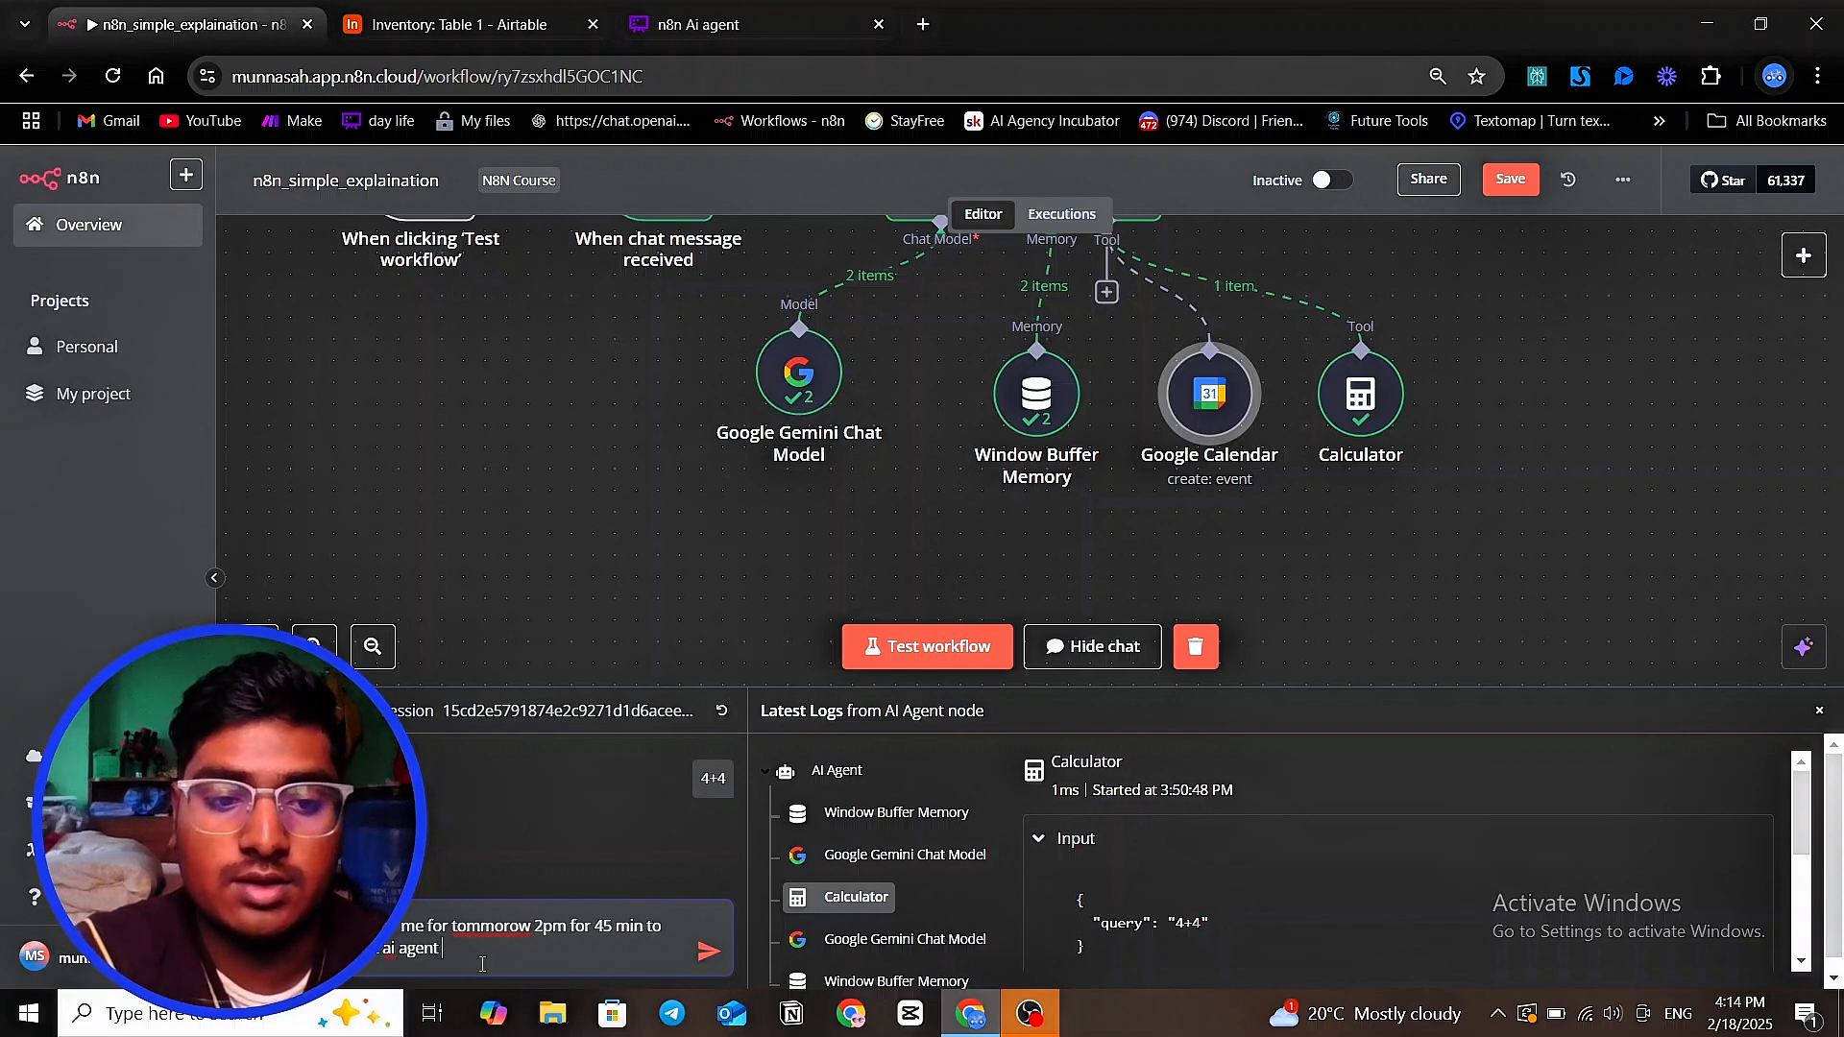
left_click(708, 952)
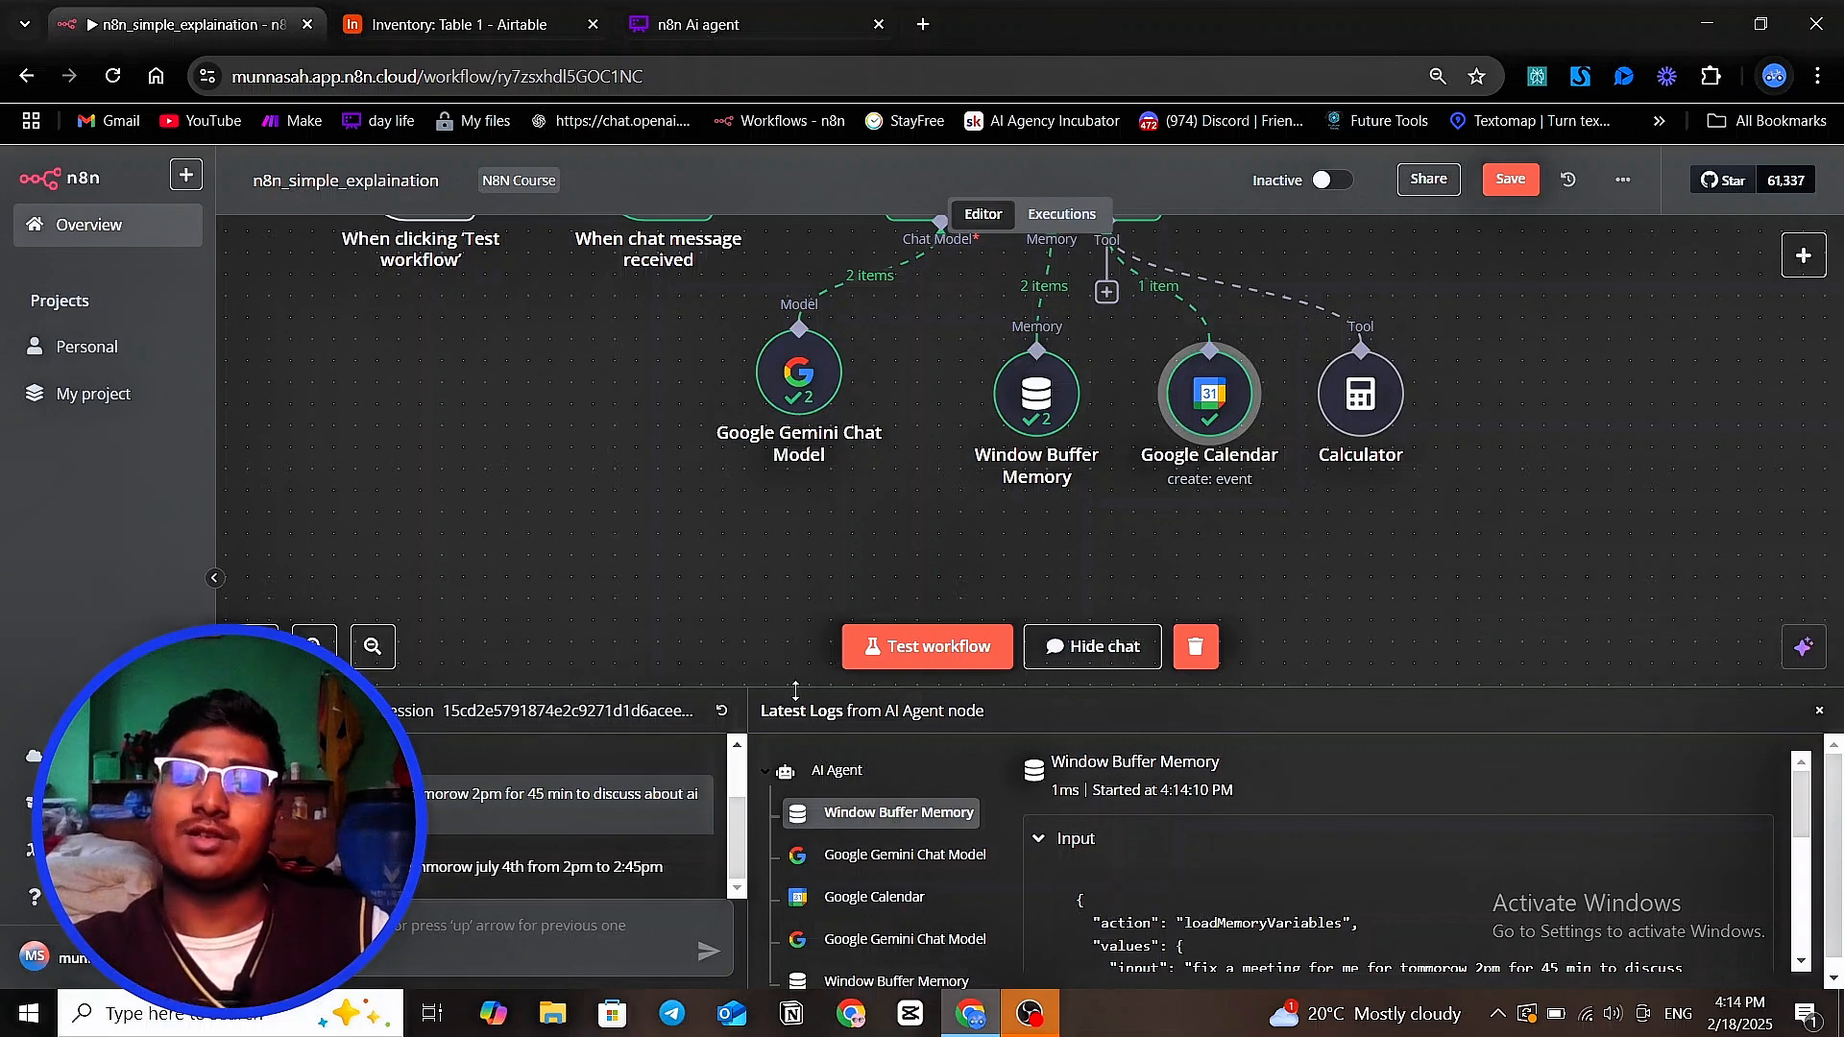
Enlarge the chat and log area and examine the Google Calendar tool's logged Start and End inputs and its output
left_click_drag(803, 687, 798, 563)
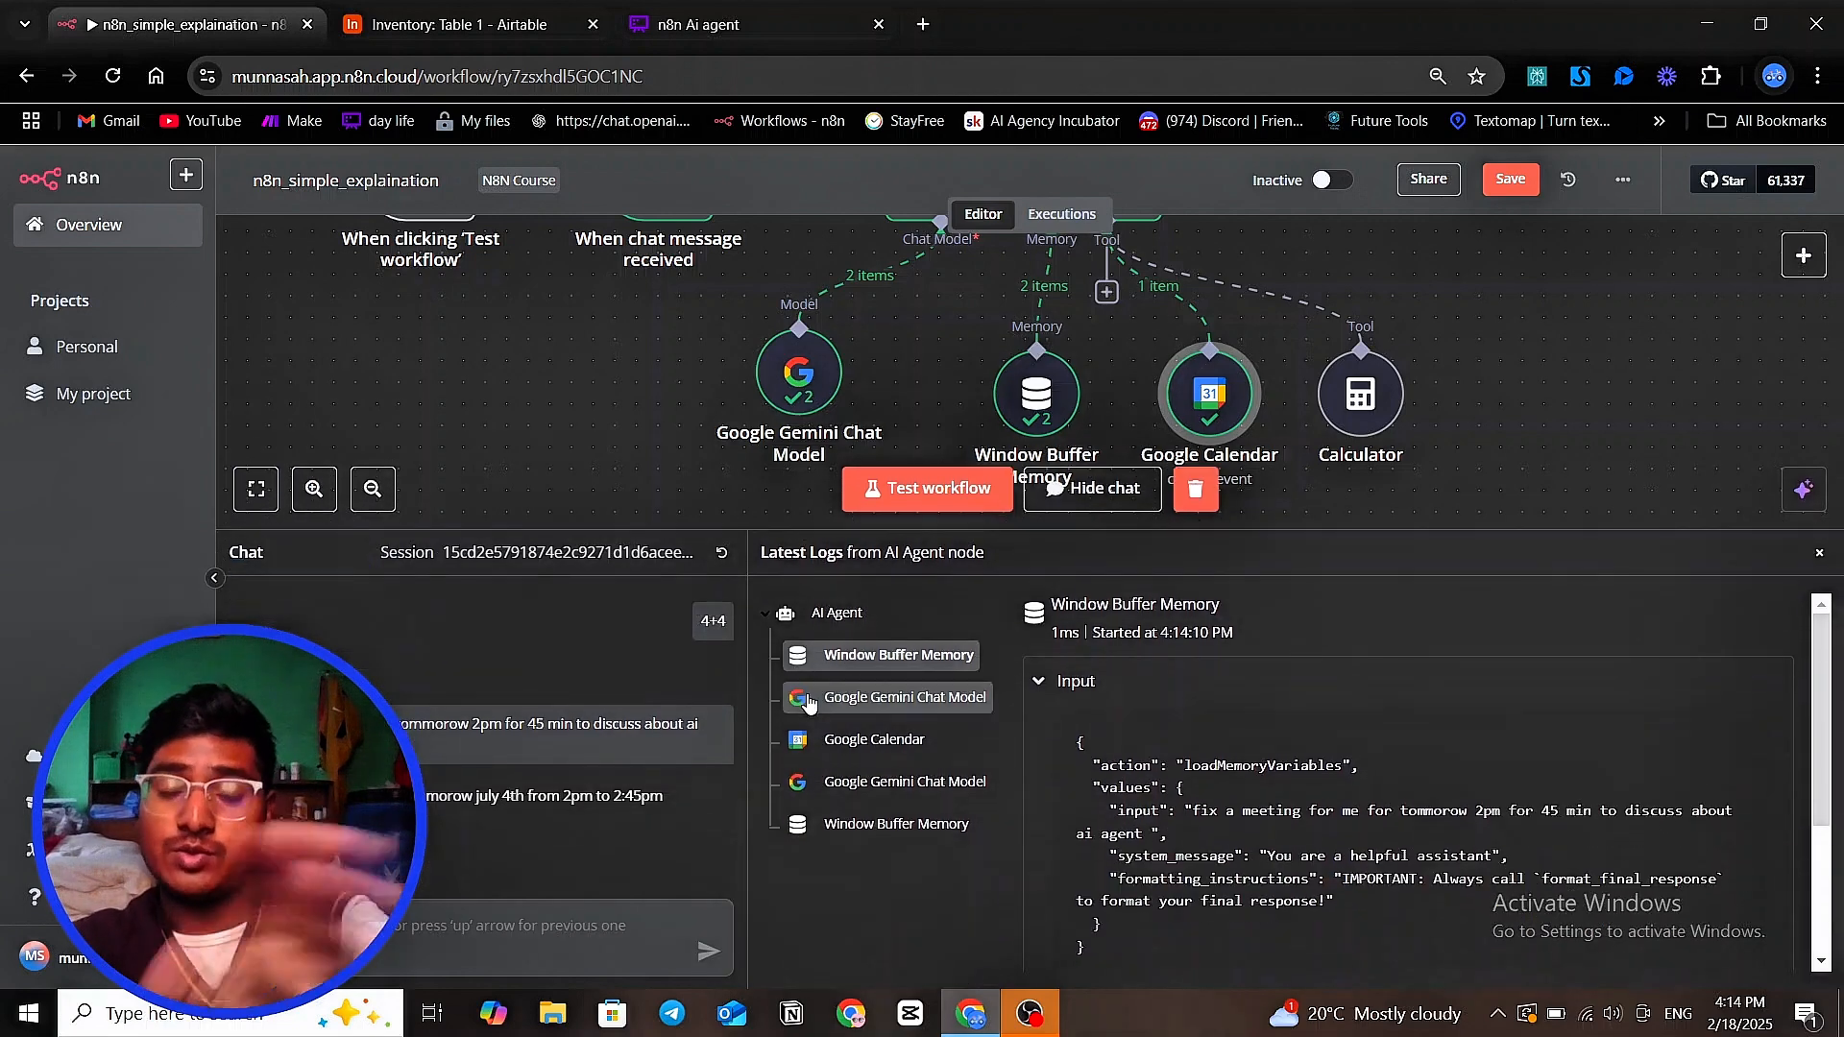
left_click(850, 738)
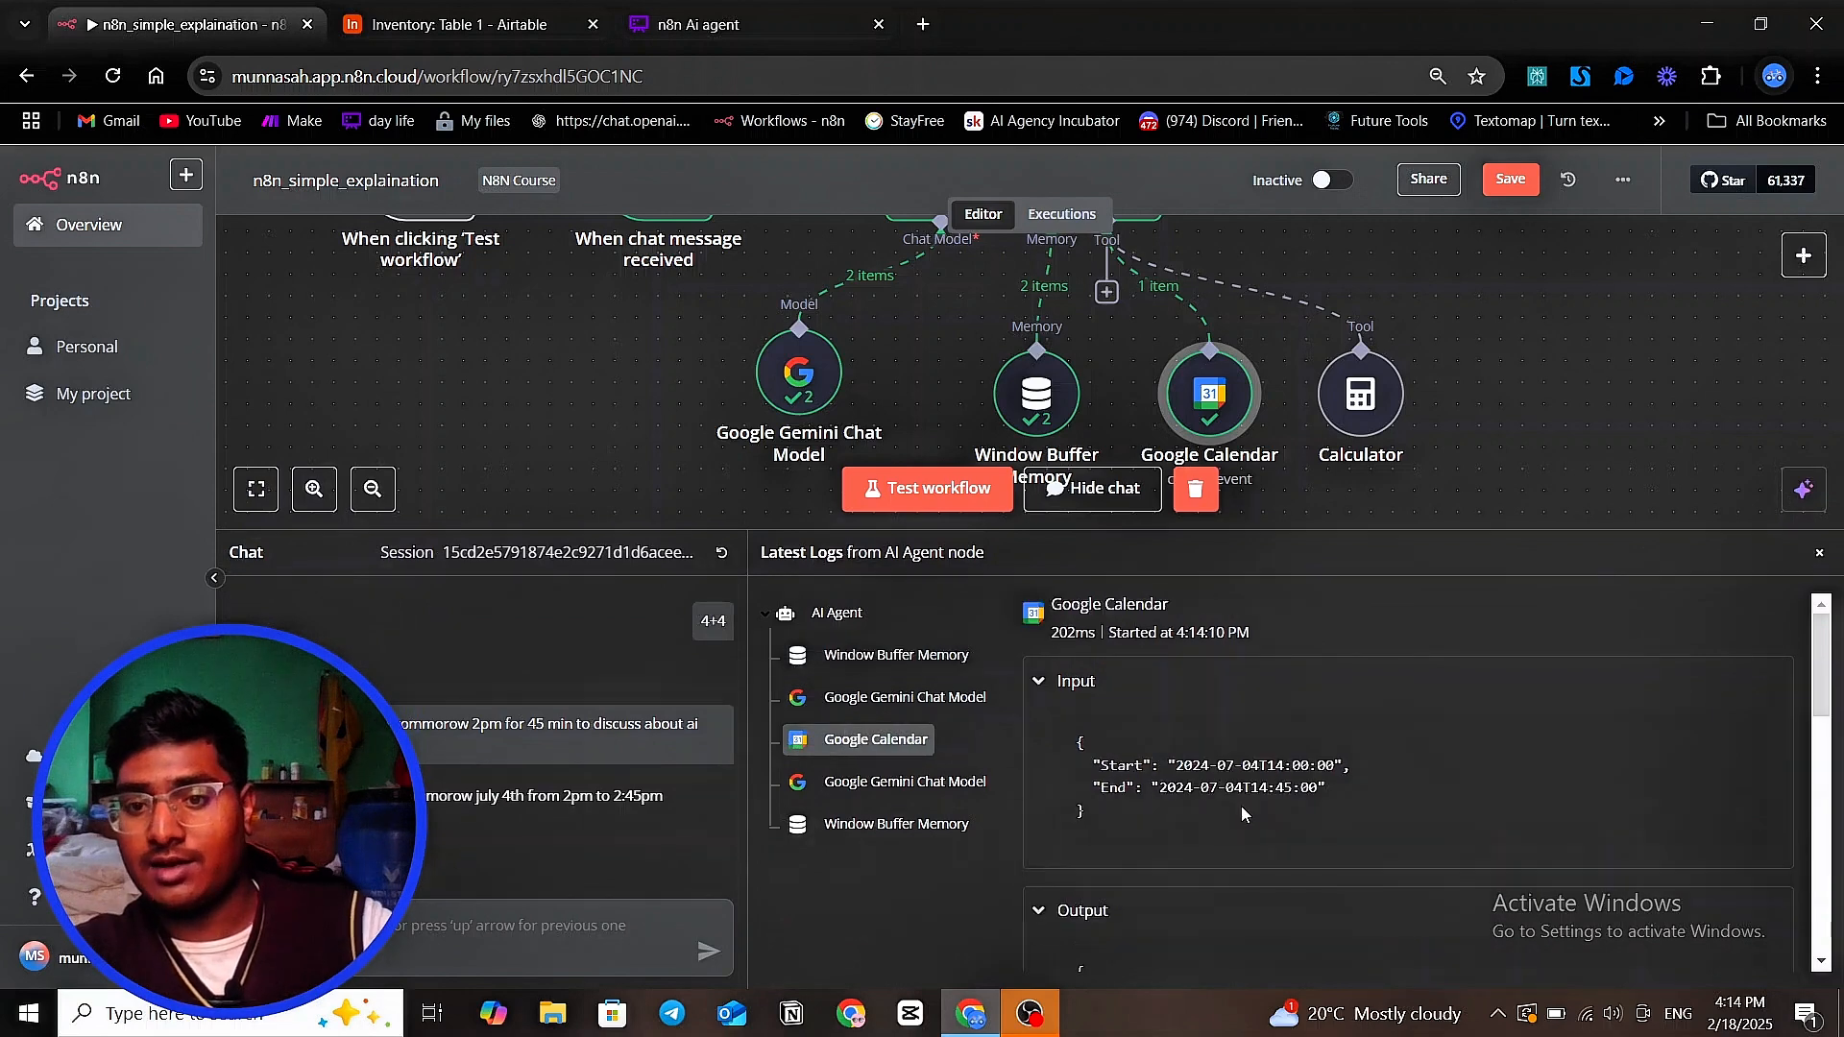
left_click_drag(1182, 765, 1329, 771)
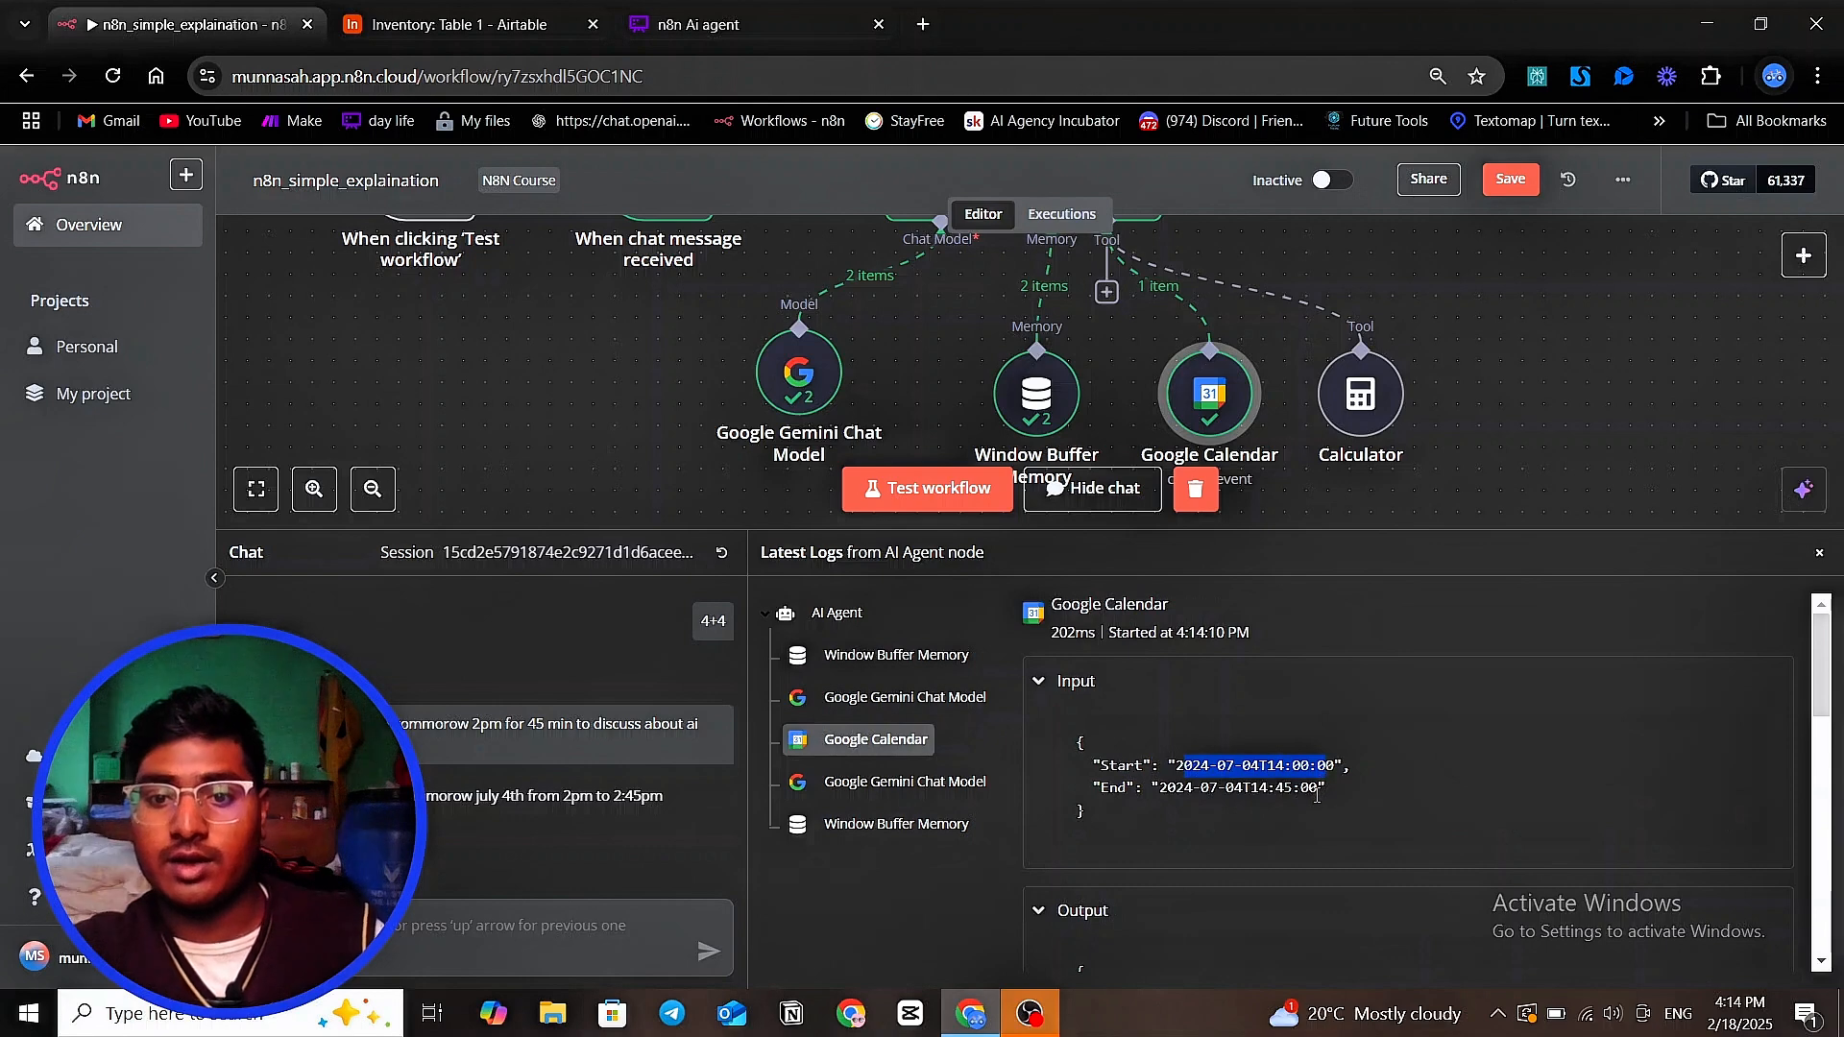
scroll(1249, 764, "down", 3)
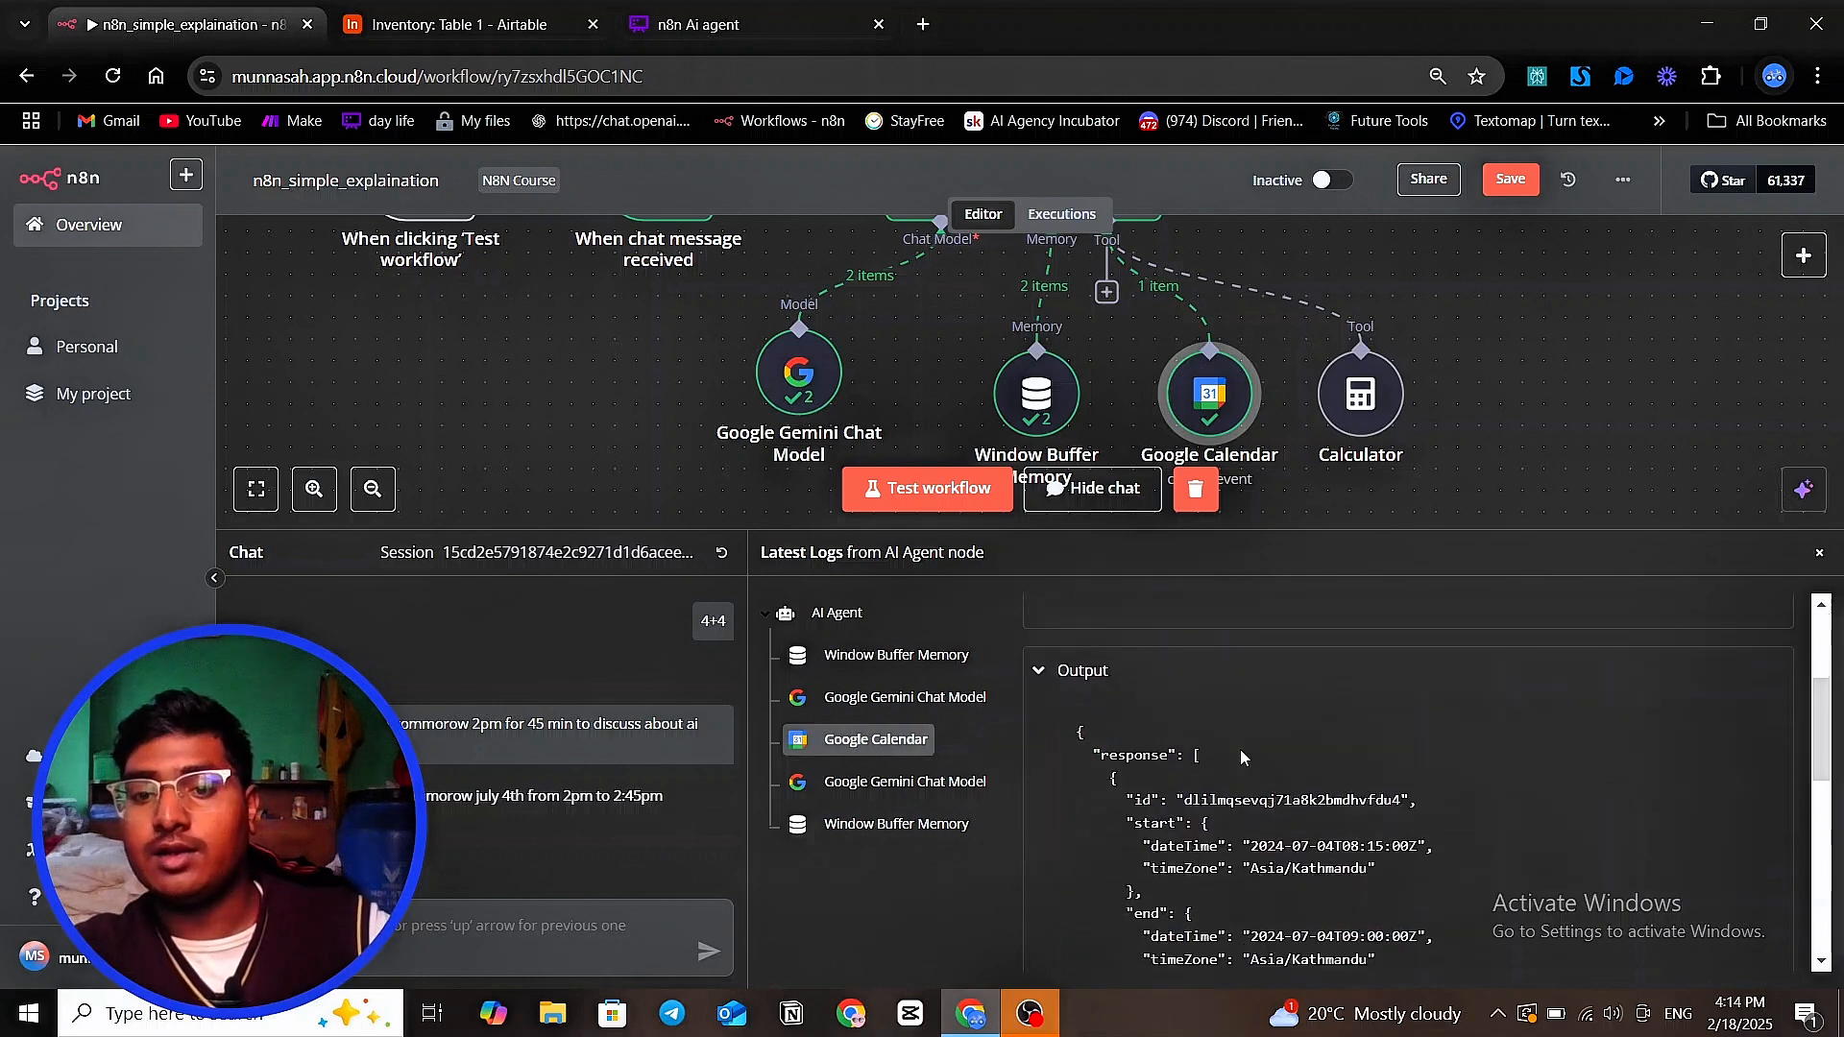
scroll(1277, 754, "up", 3)
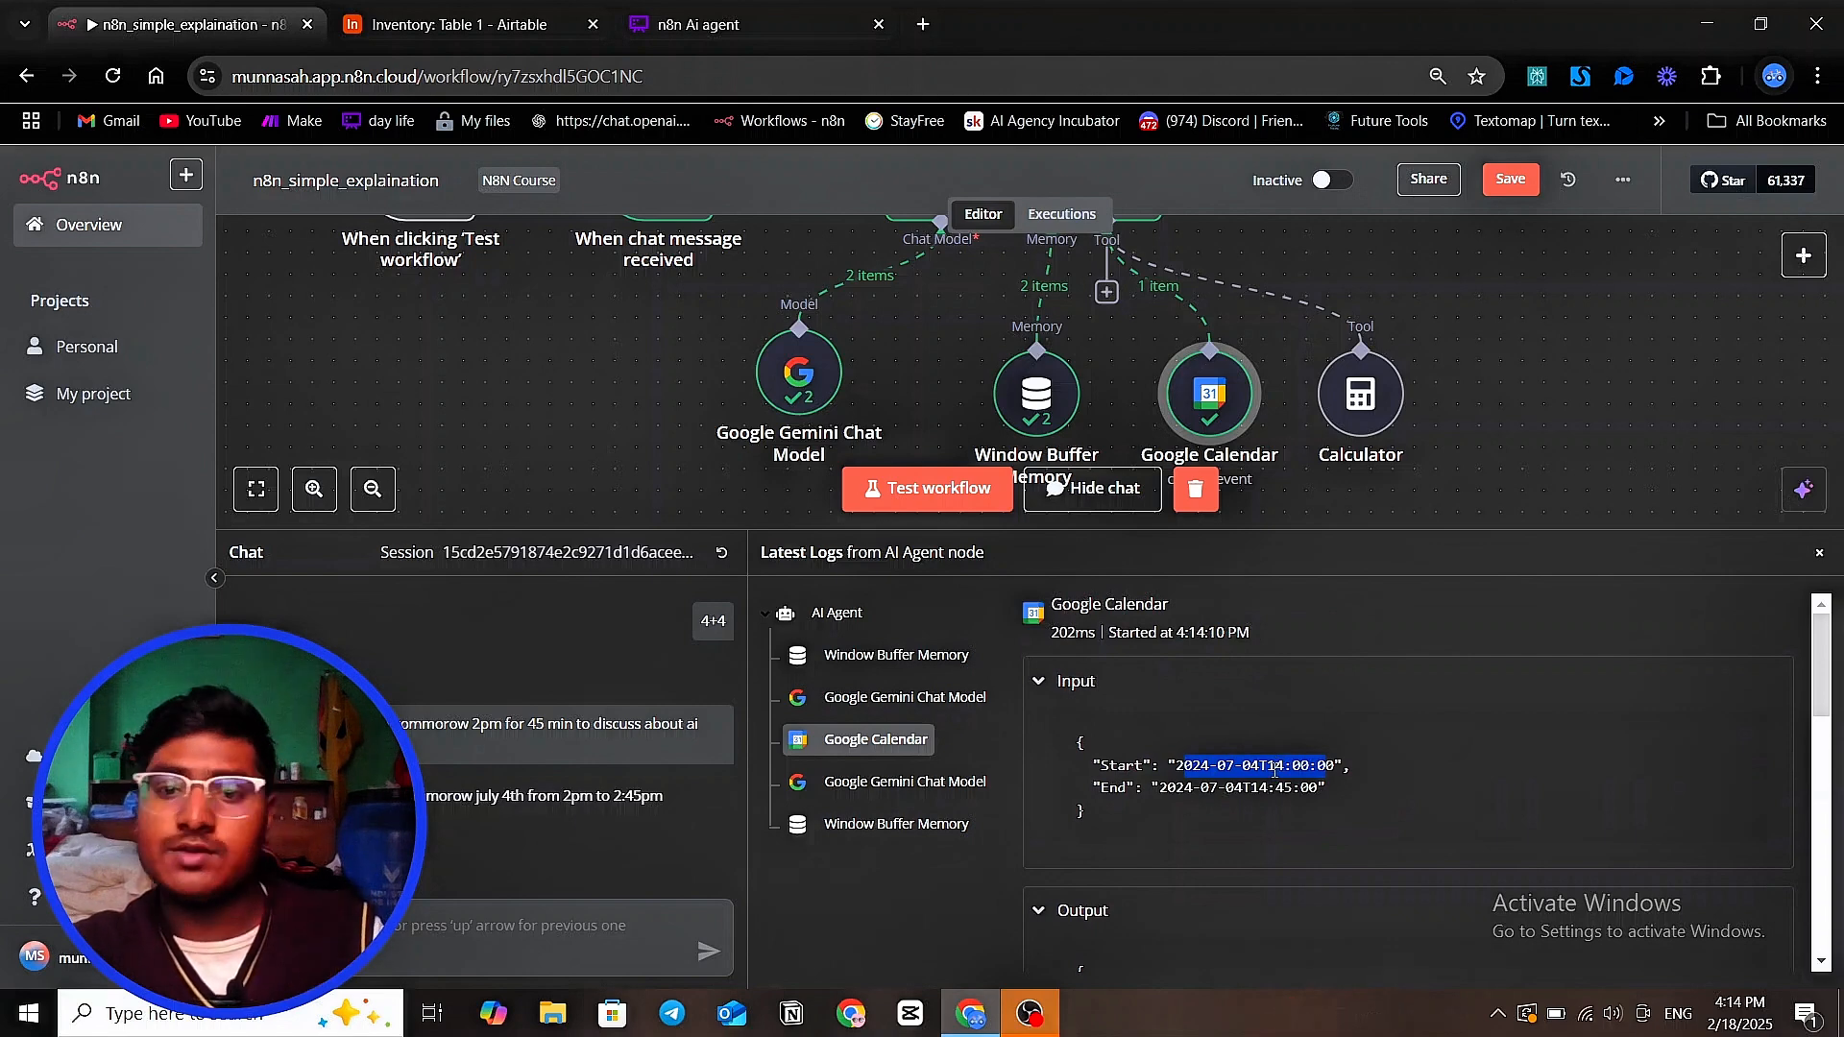
scroll(1274, 773, "down", 1)
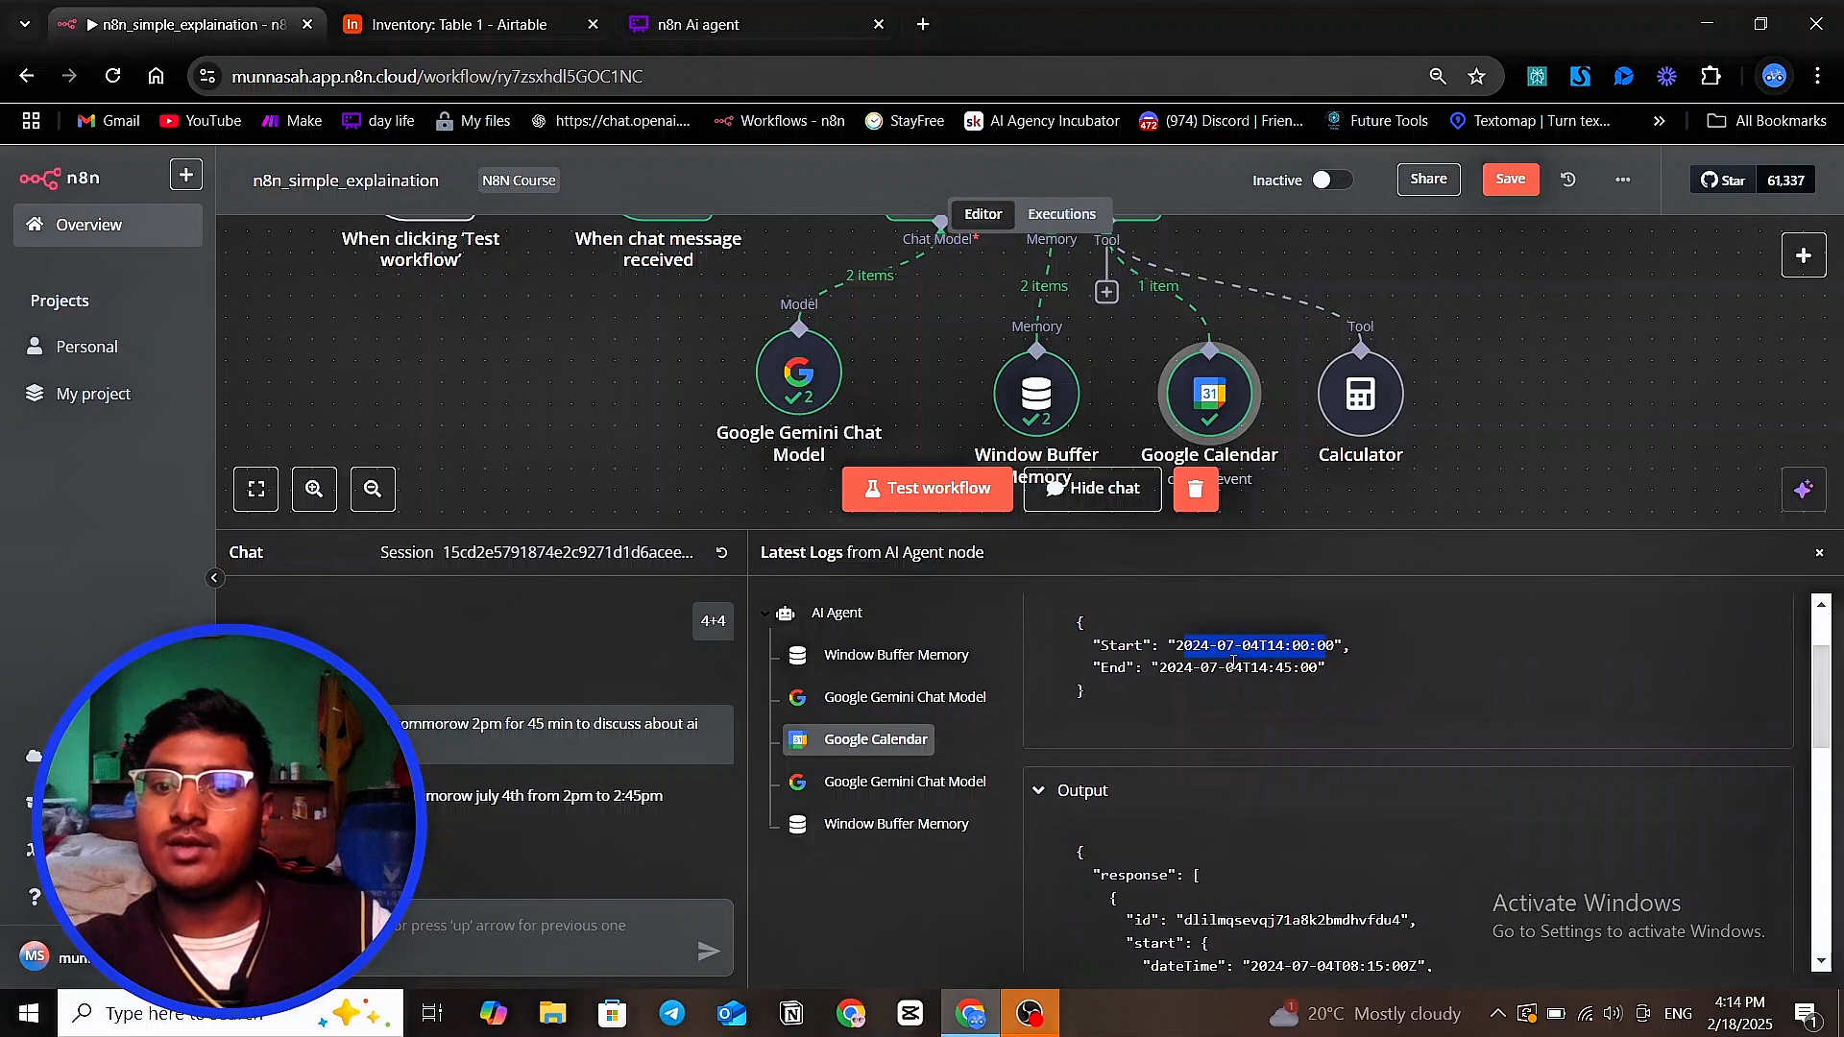
left_click(1195, 650)
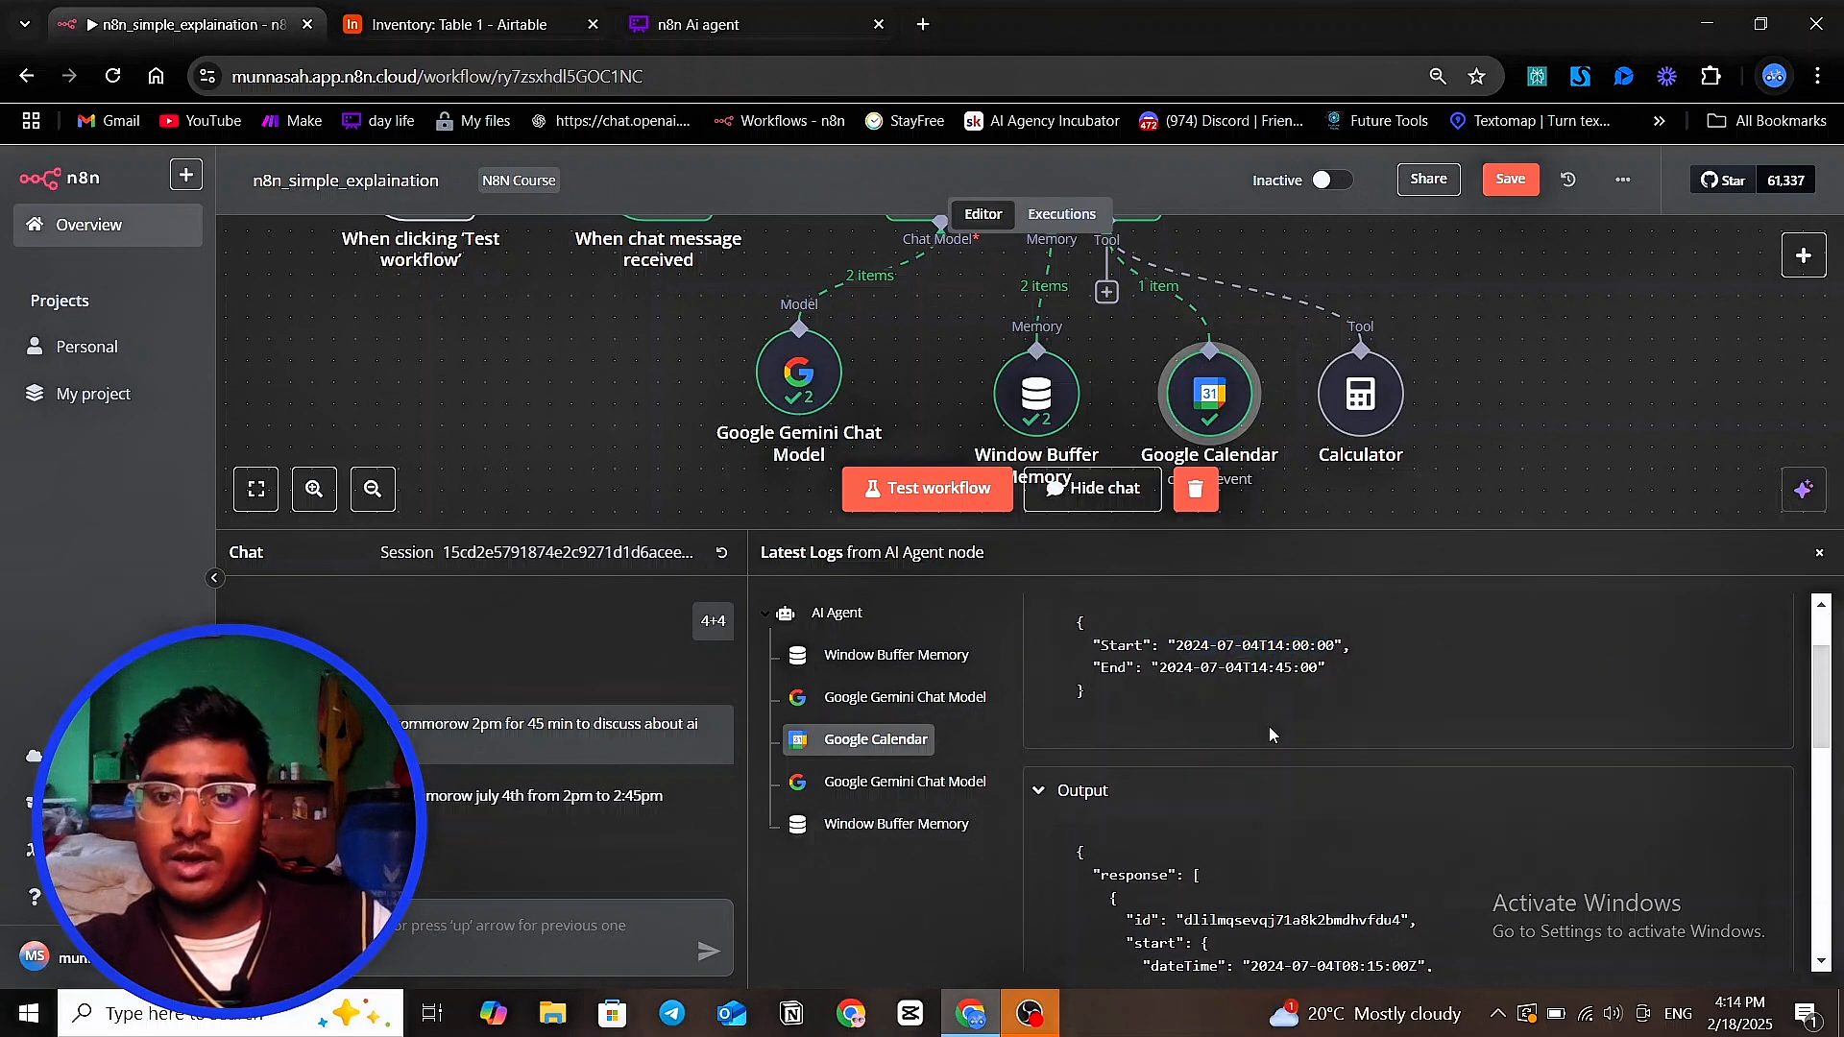
mouse_move(1243, 669)
left_mouse_down()
mouse_move(1262, 672)
mouse_move(1230, 648)
left_mouse_up()
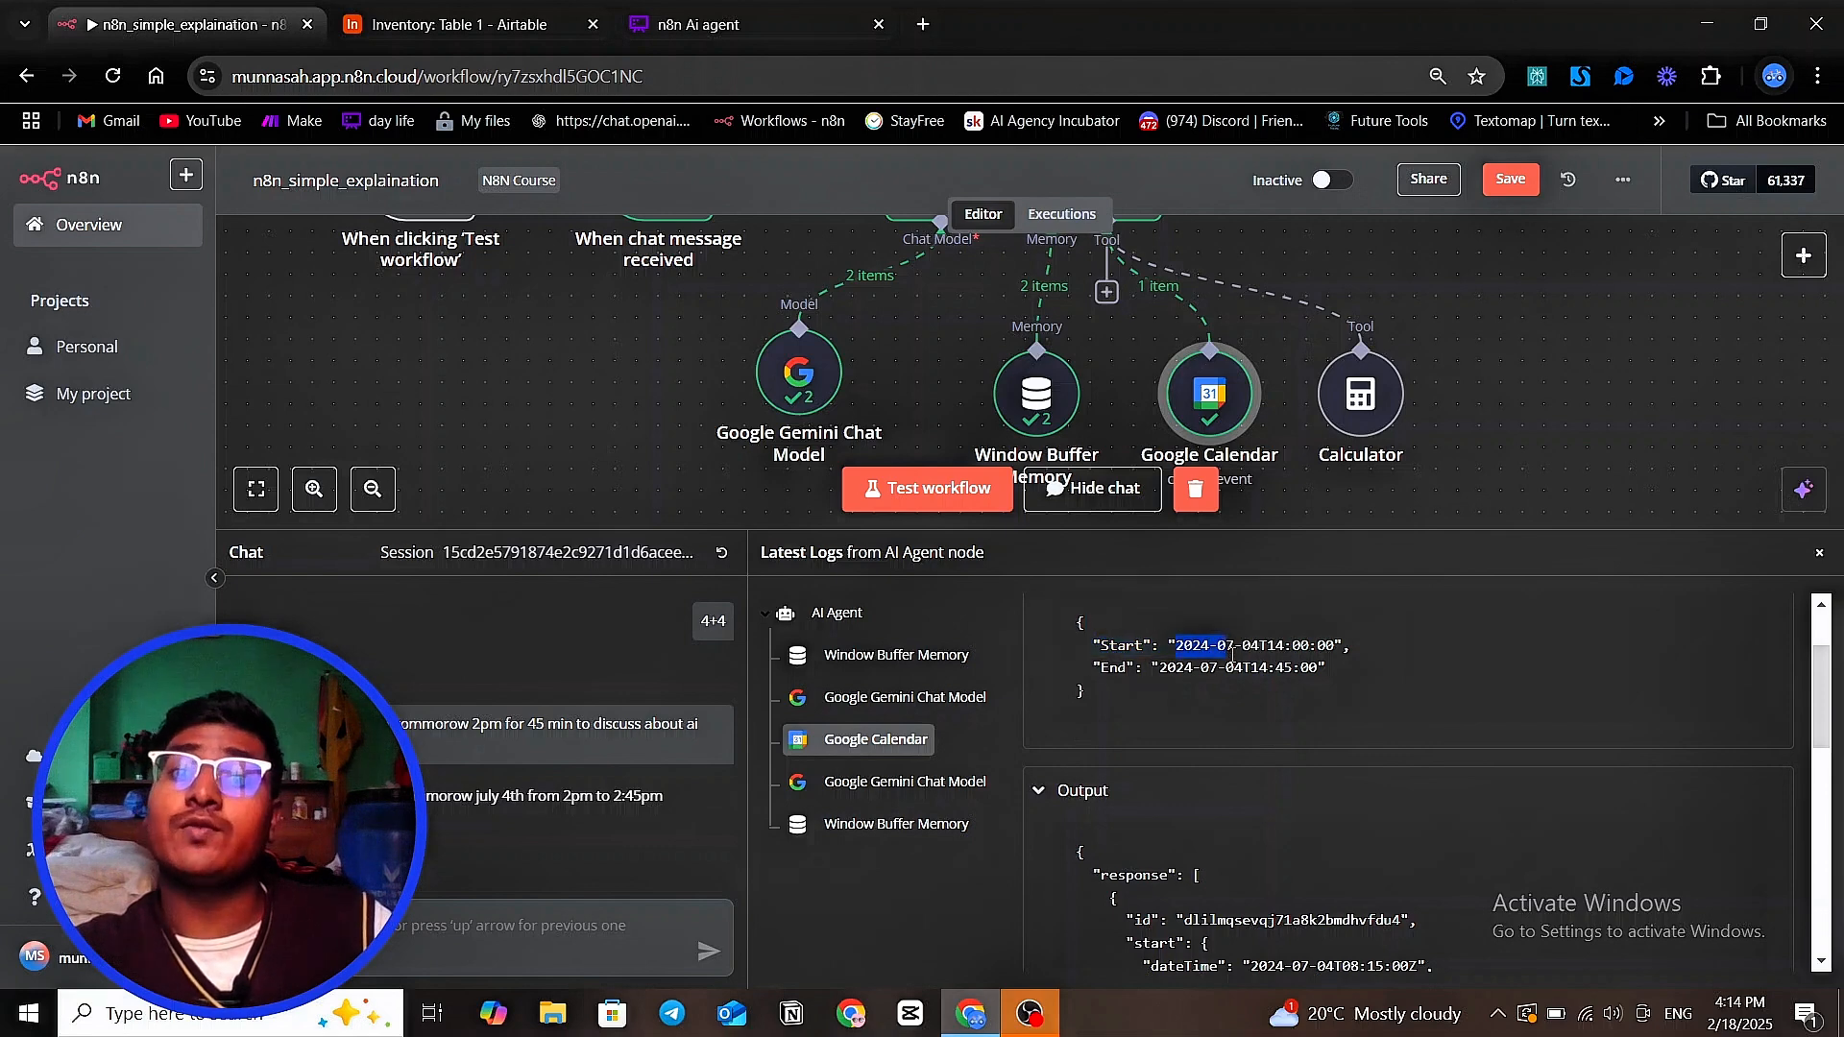
left_click(1250, 667)
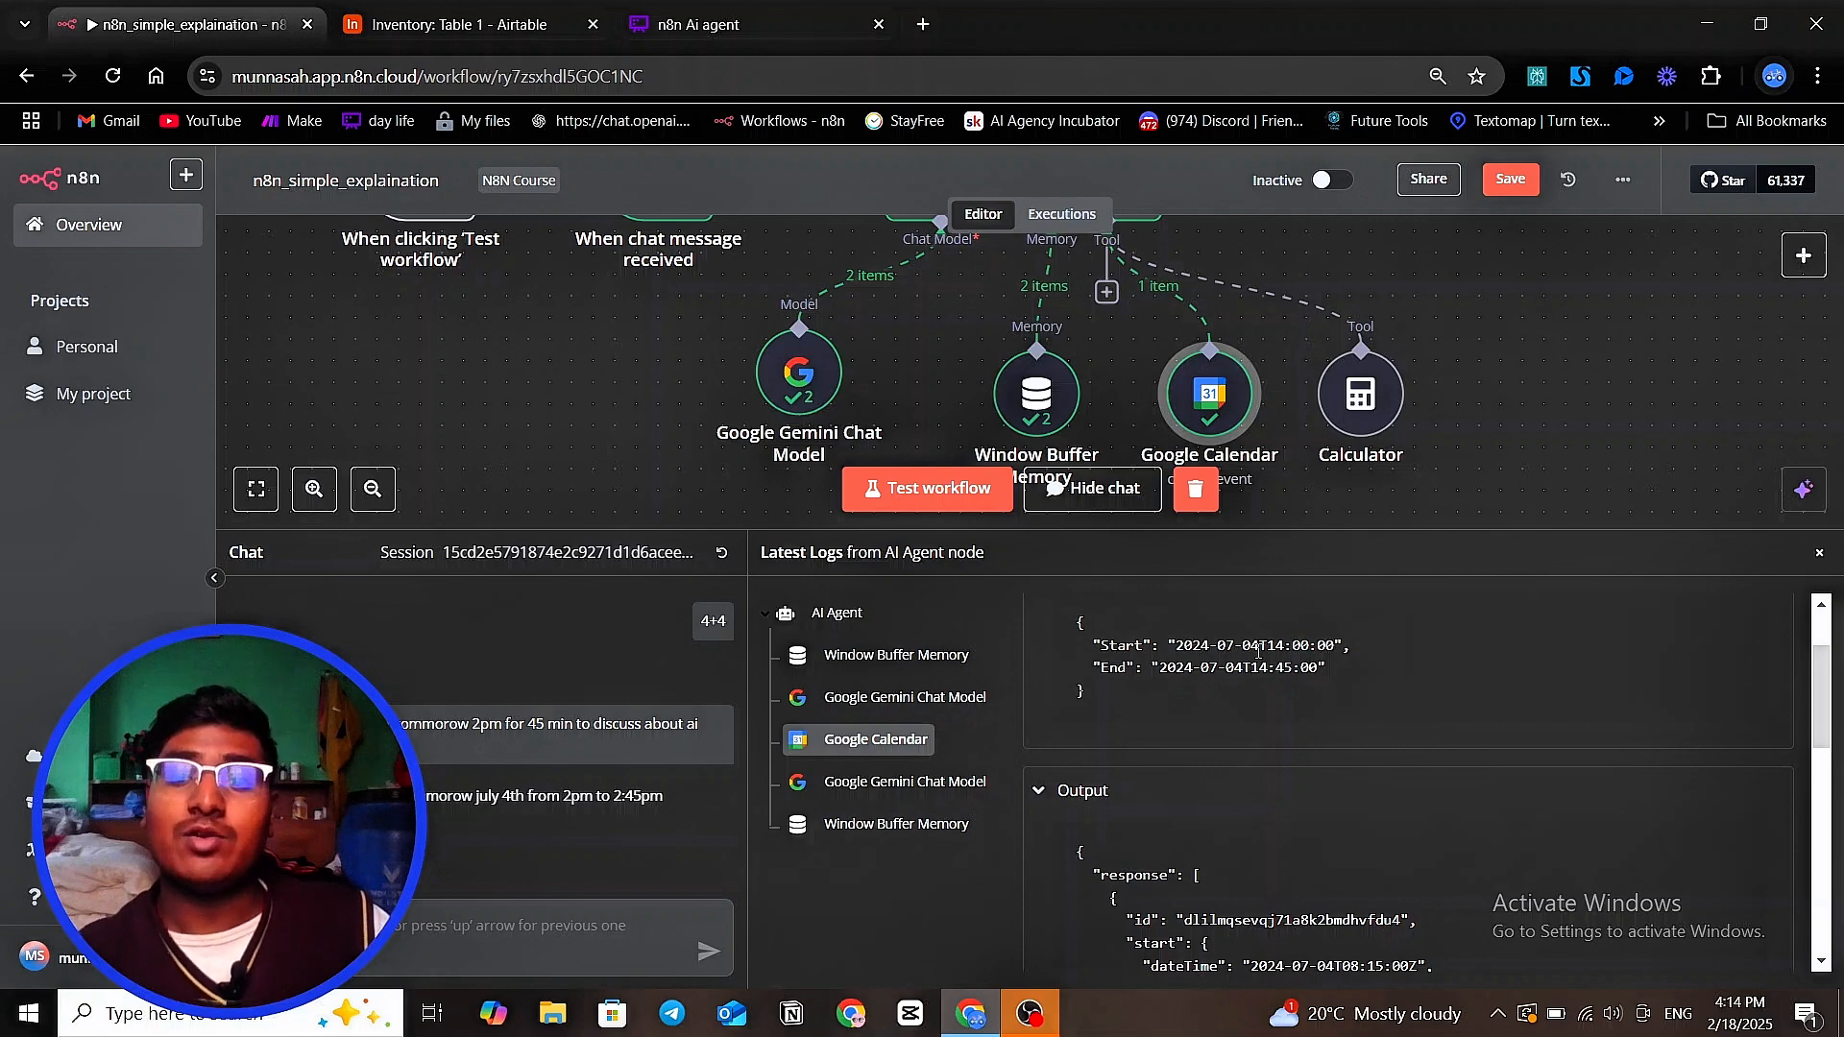
left_click_drag(1208, 418, 1187, 397)
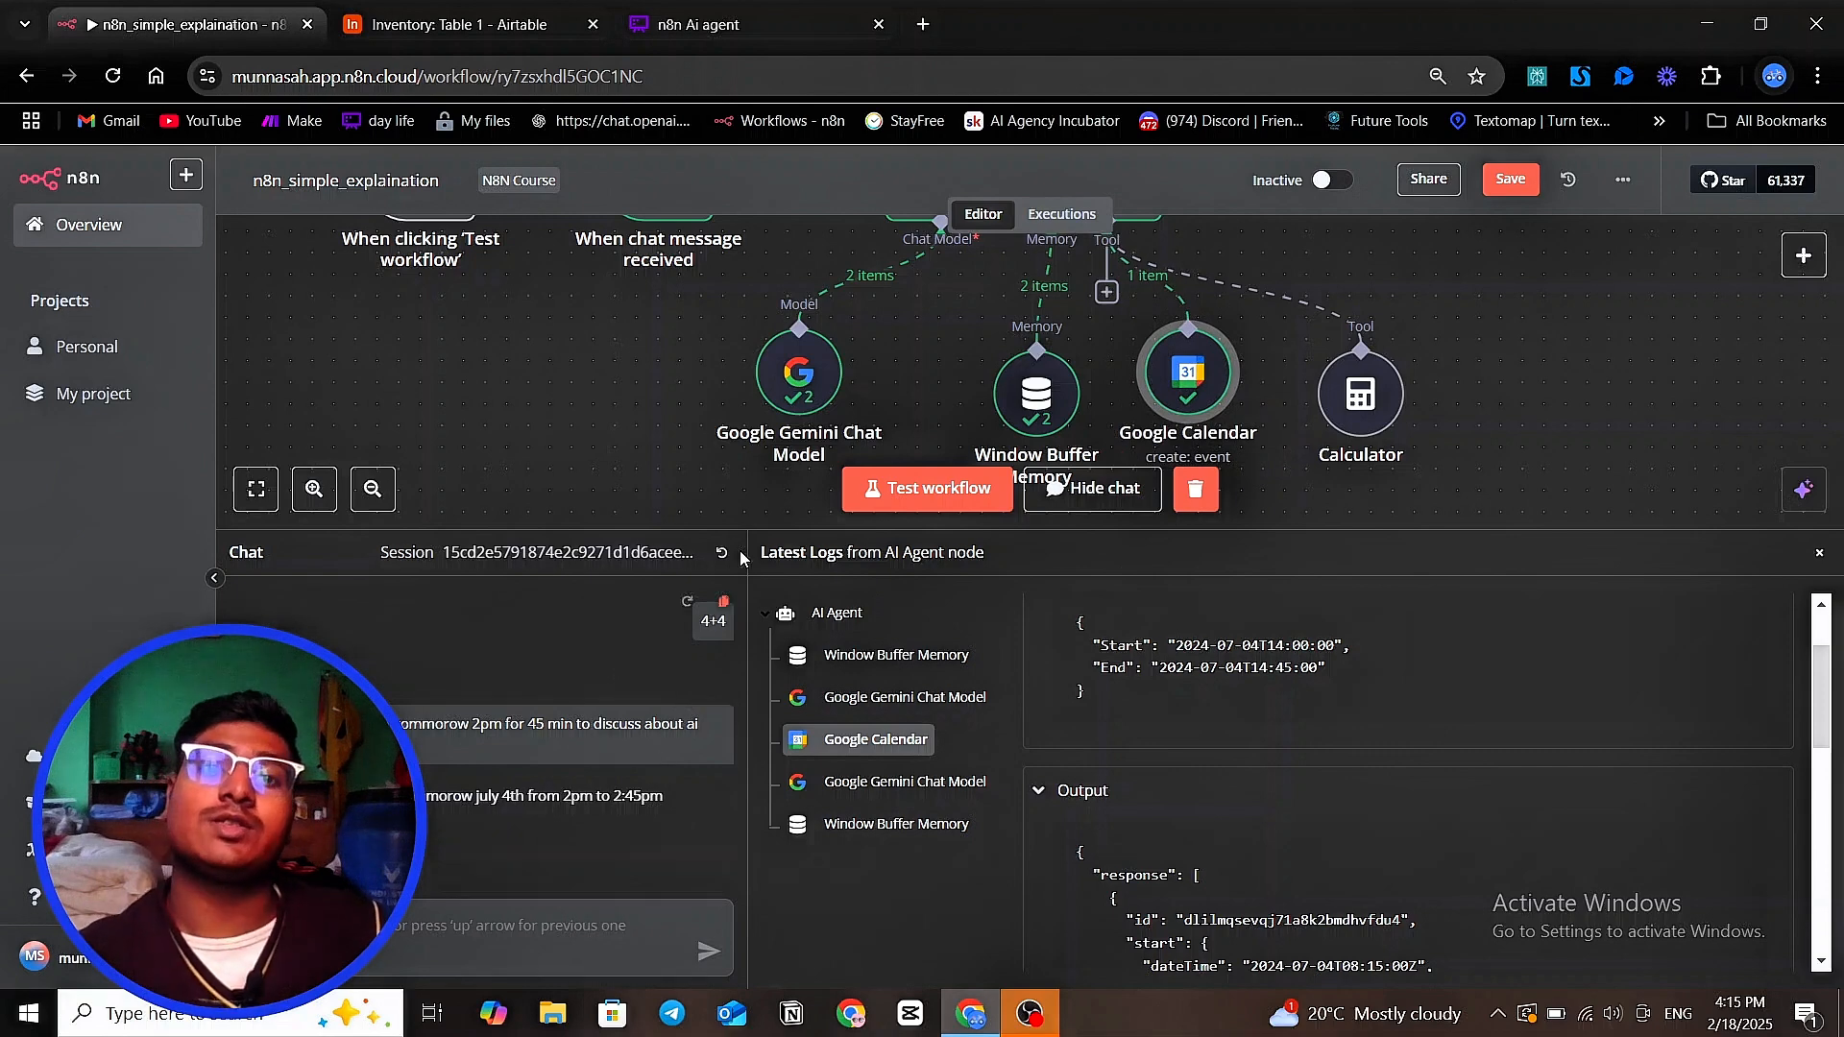
Open the AI Agent node's parameters and add the System Message option, ready for editing after its default text
scroll(943, 321, "up", 2)
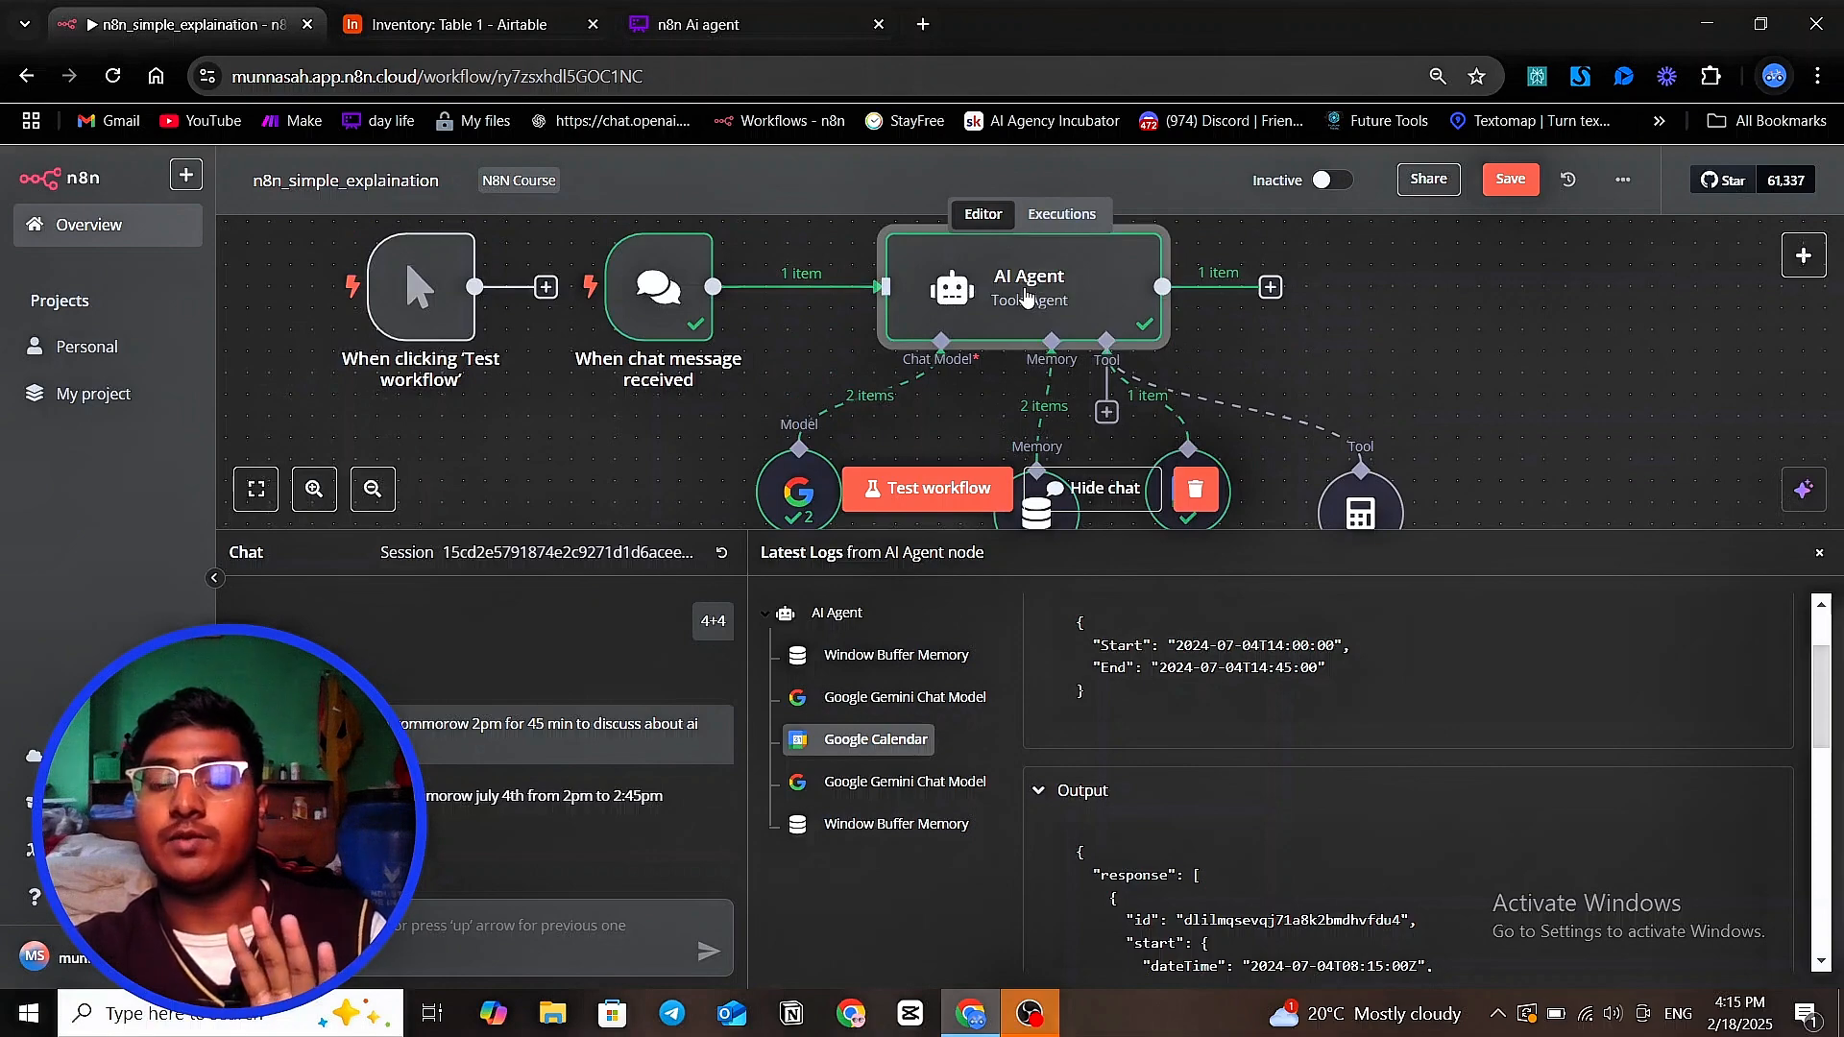
double_click(1026, 296)
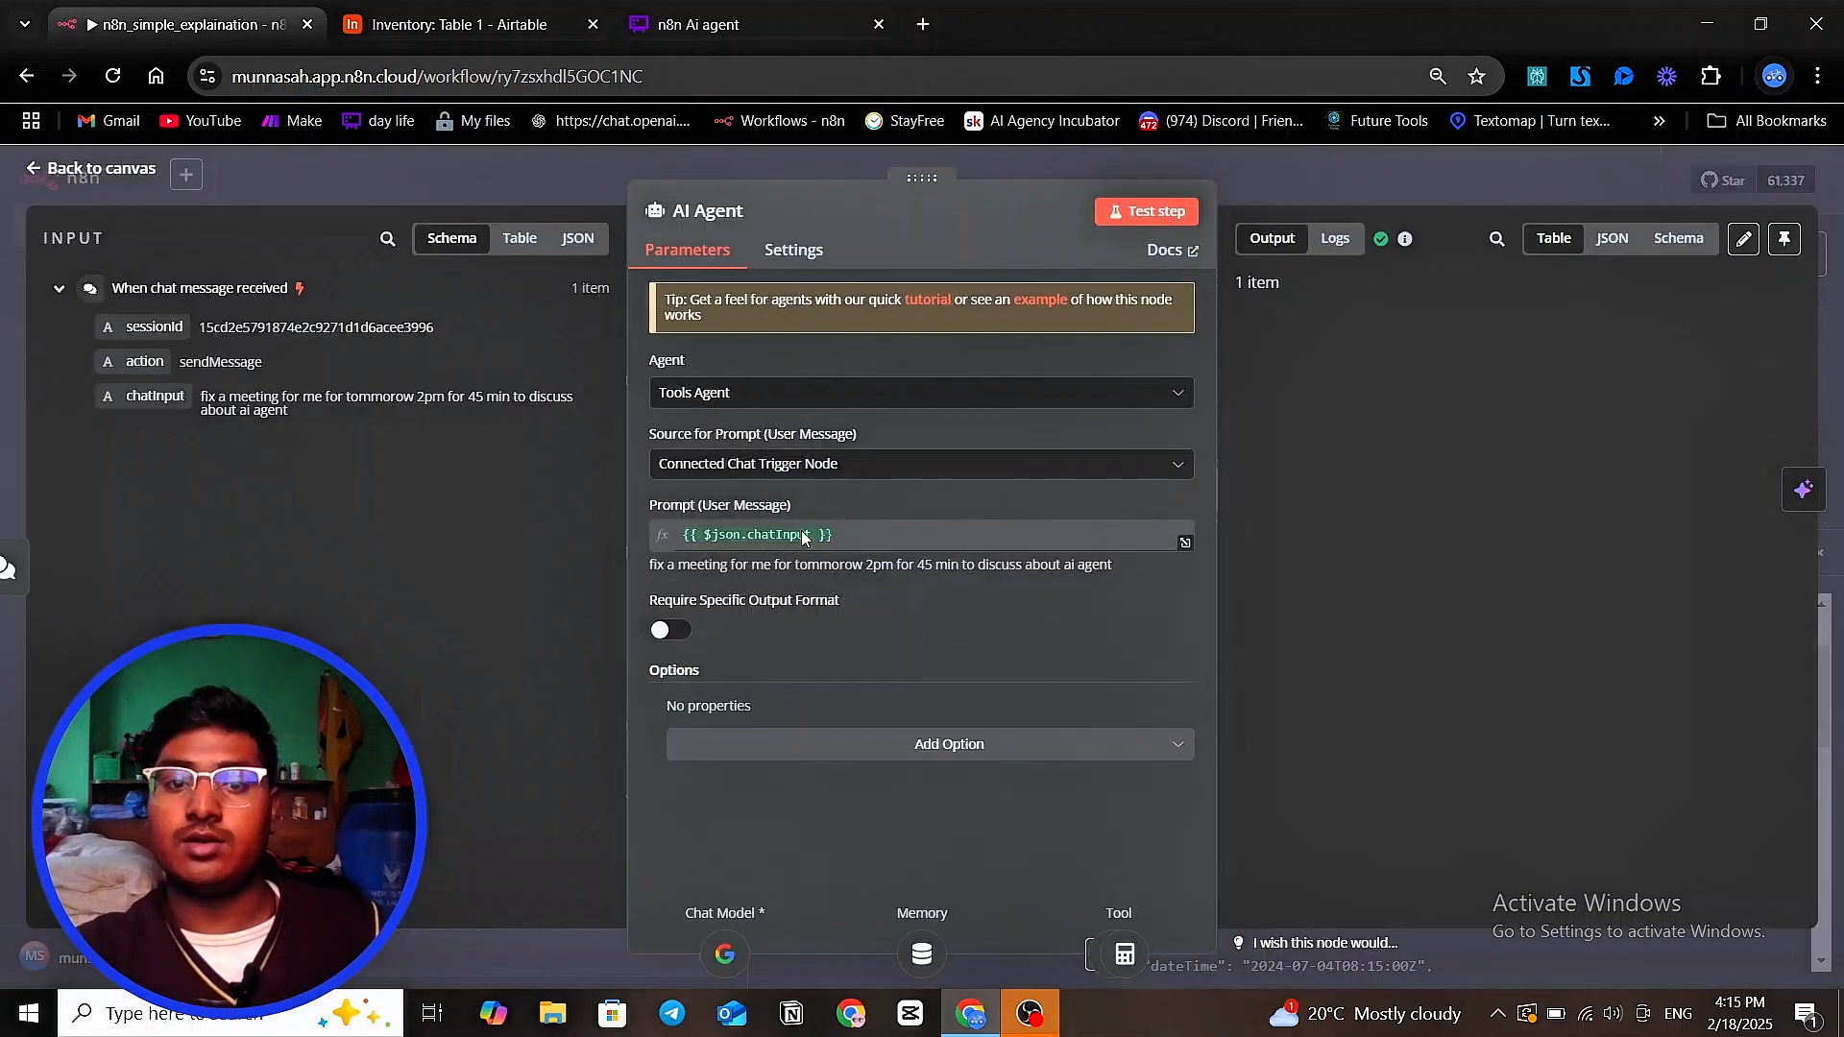
left_click(988, 750)
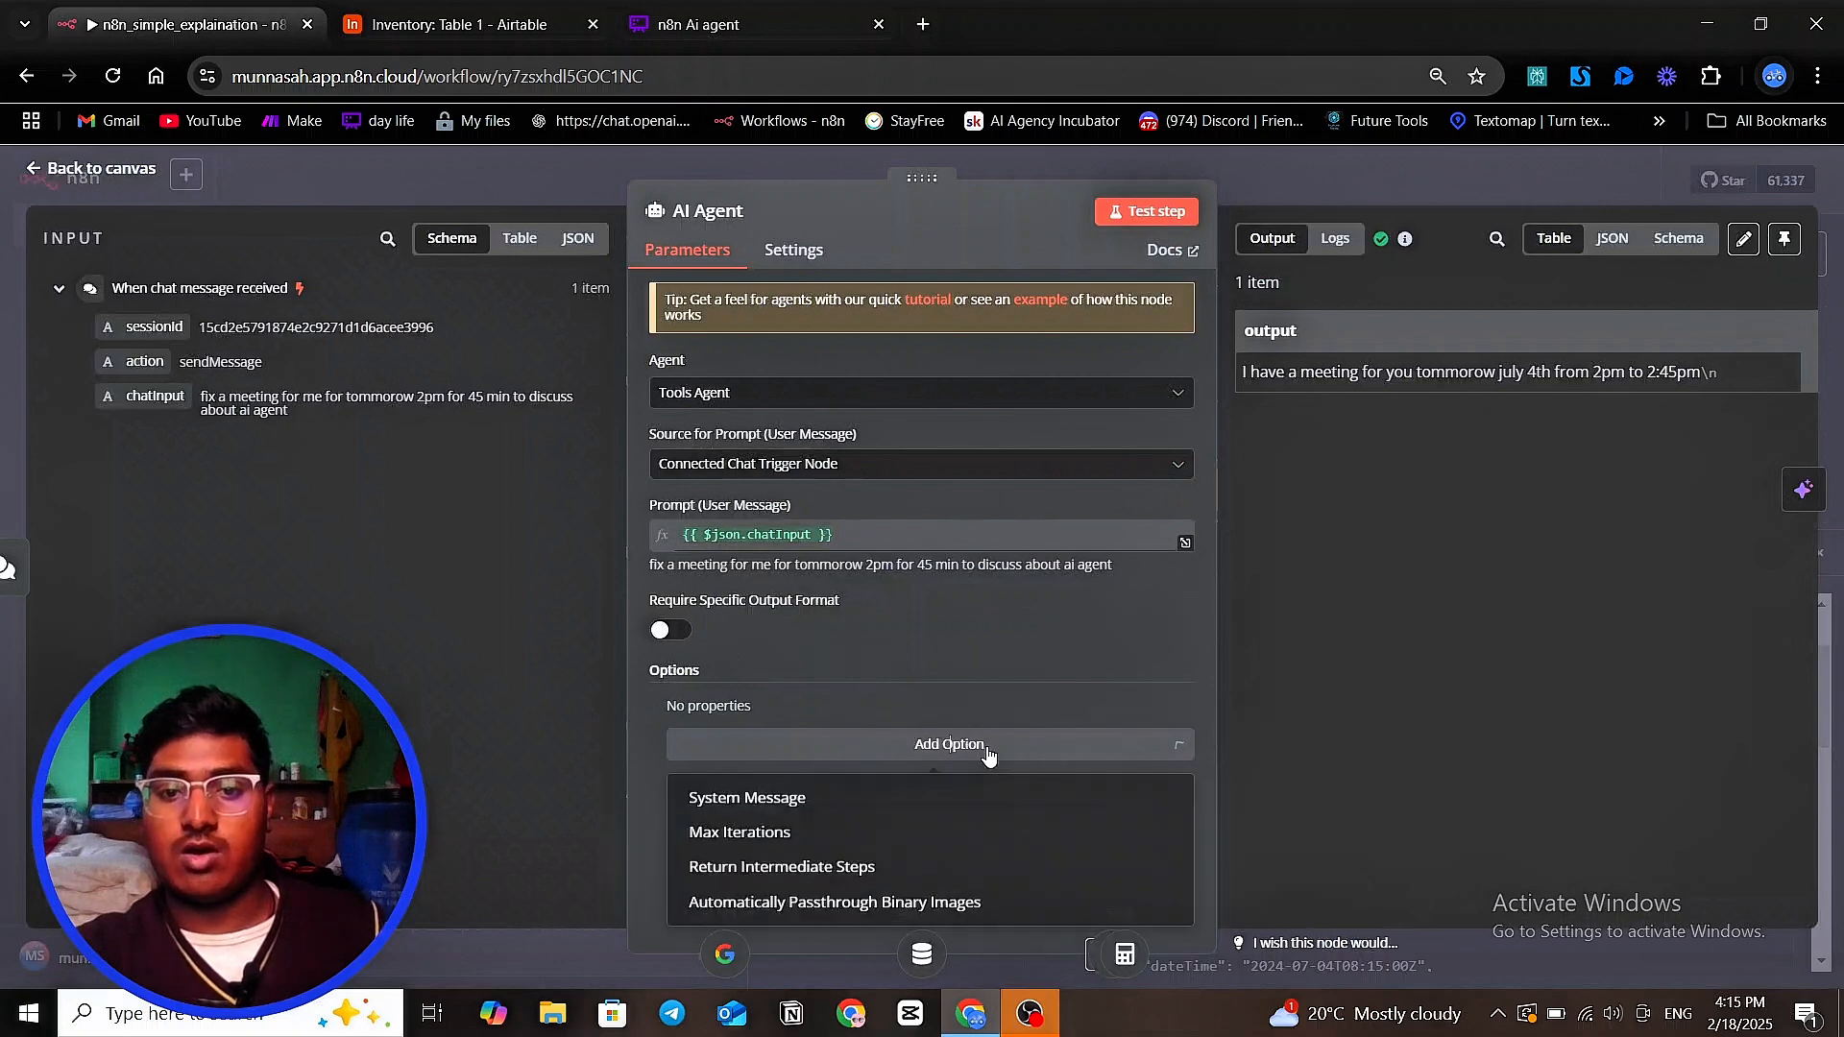
left_click(879, 799)
left_click(920, 750)
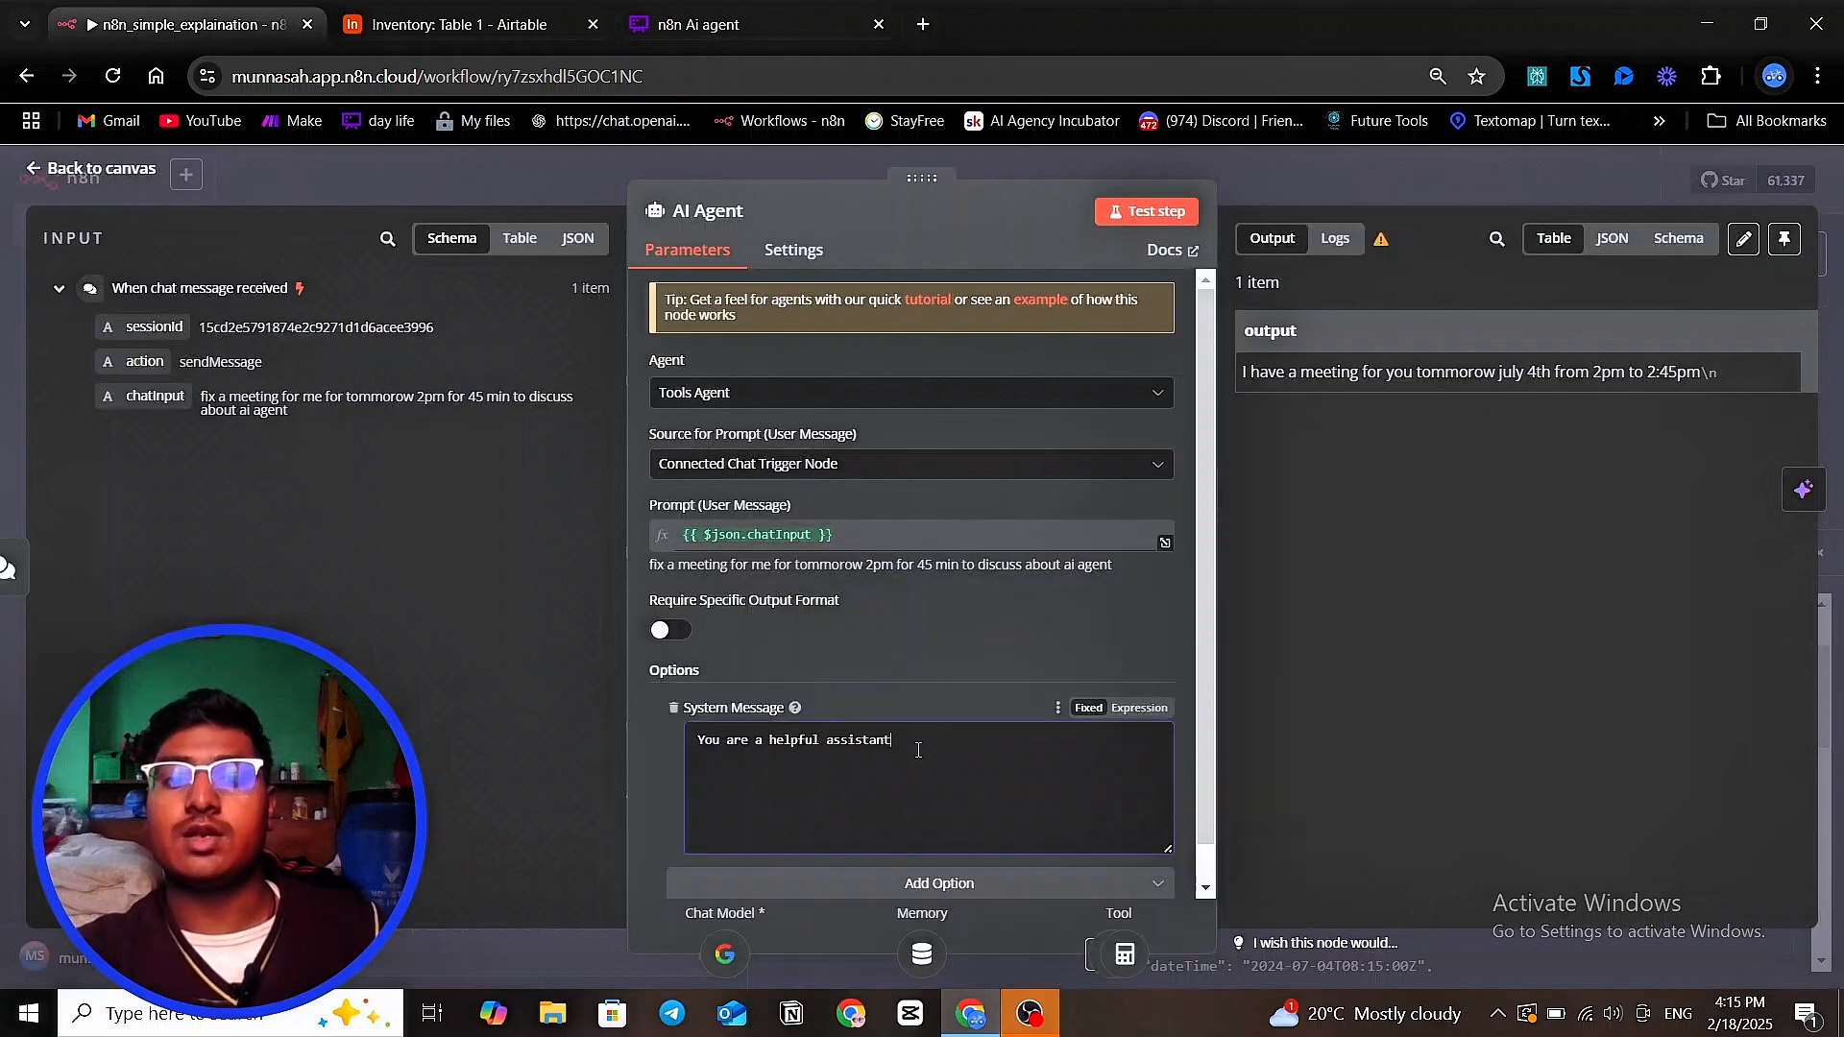
Add a second line reading "this is current date -" below the default text of the AI Agent's System Message
key("Return")
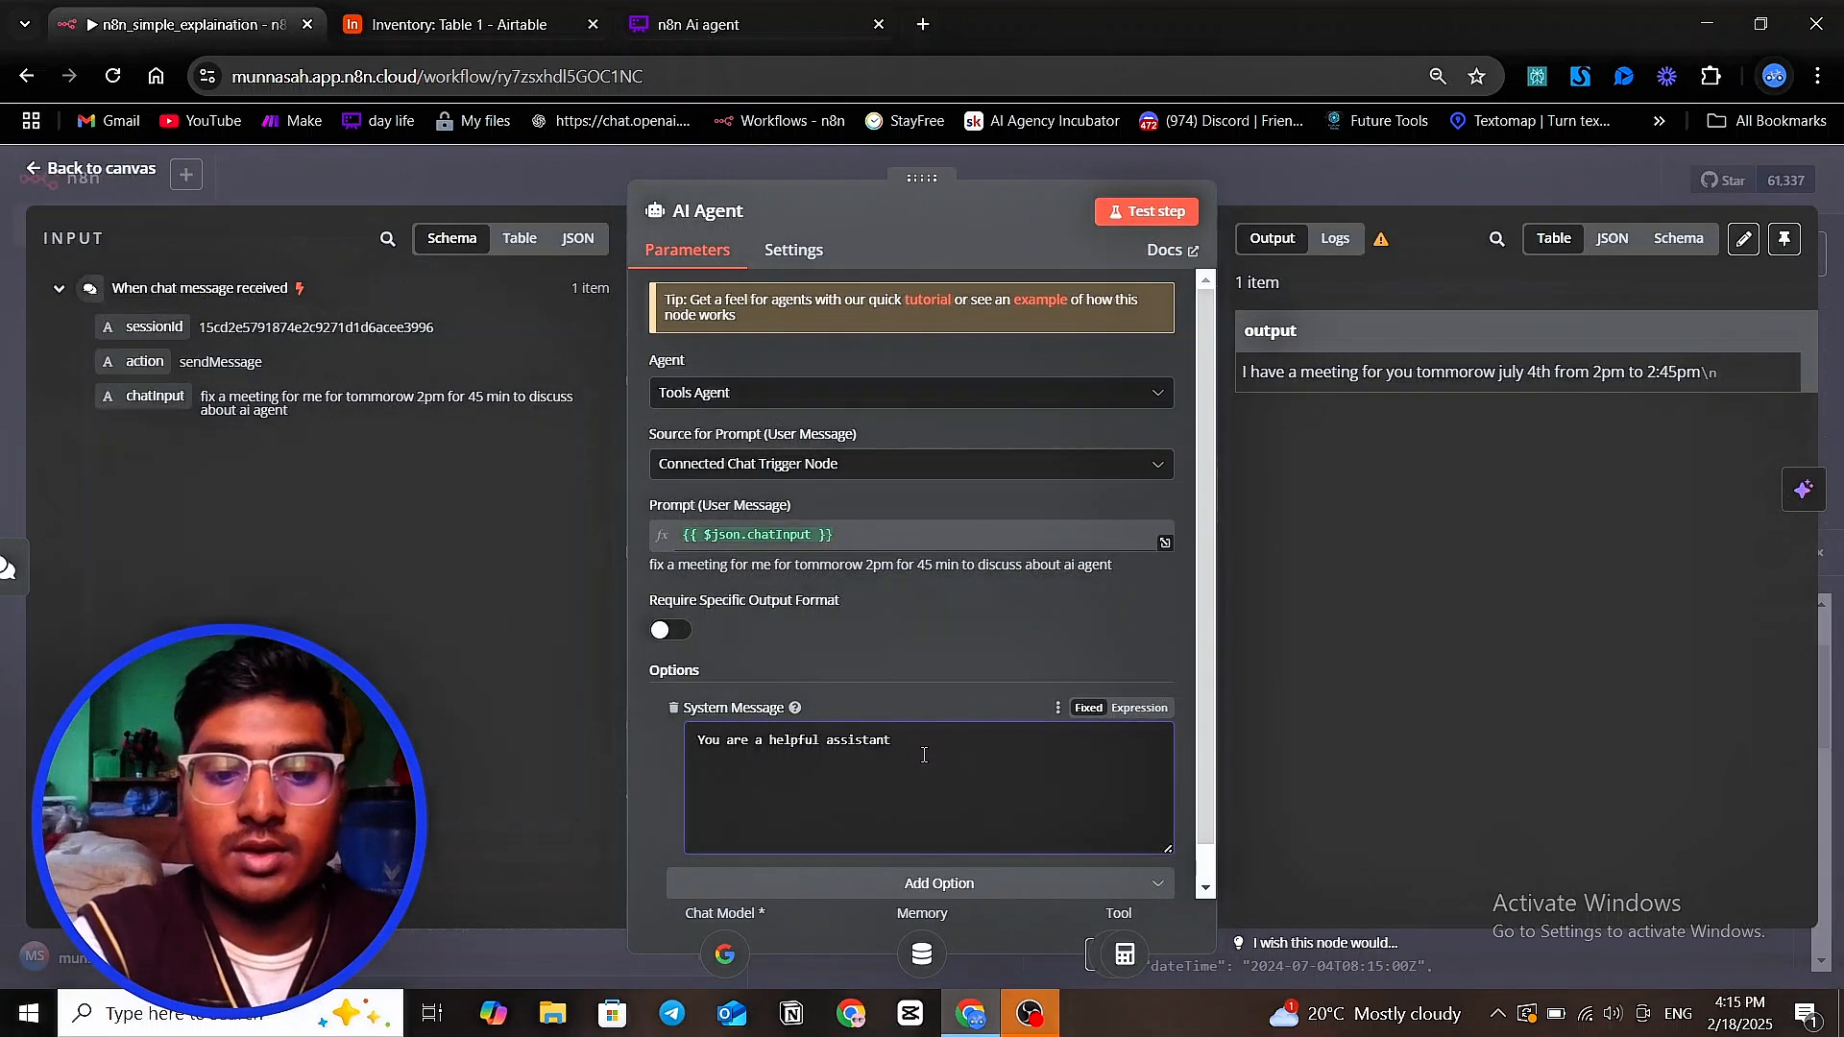
type("this")
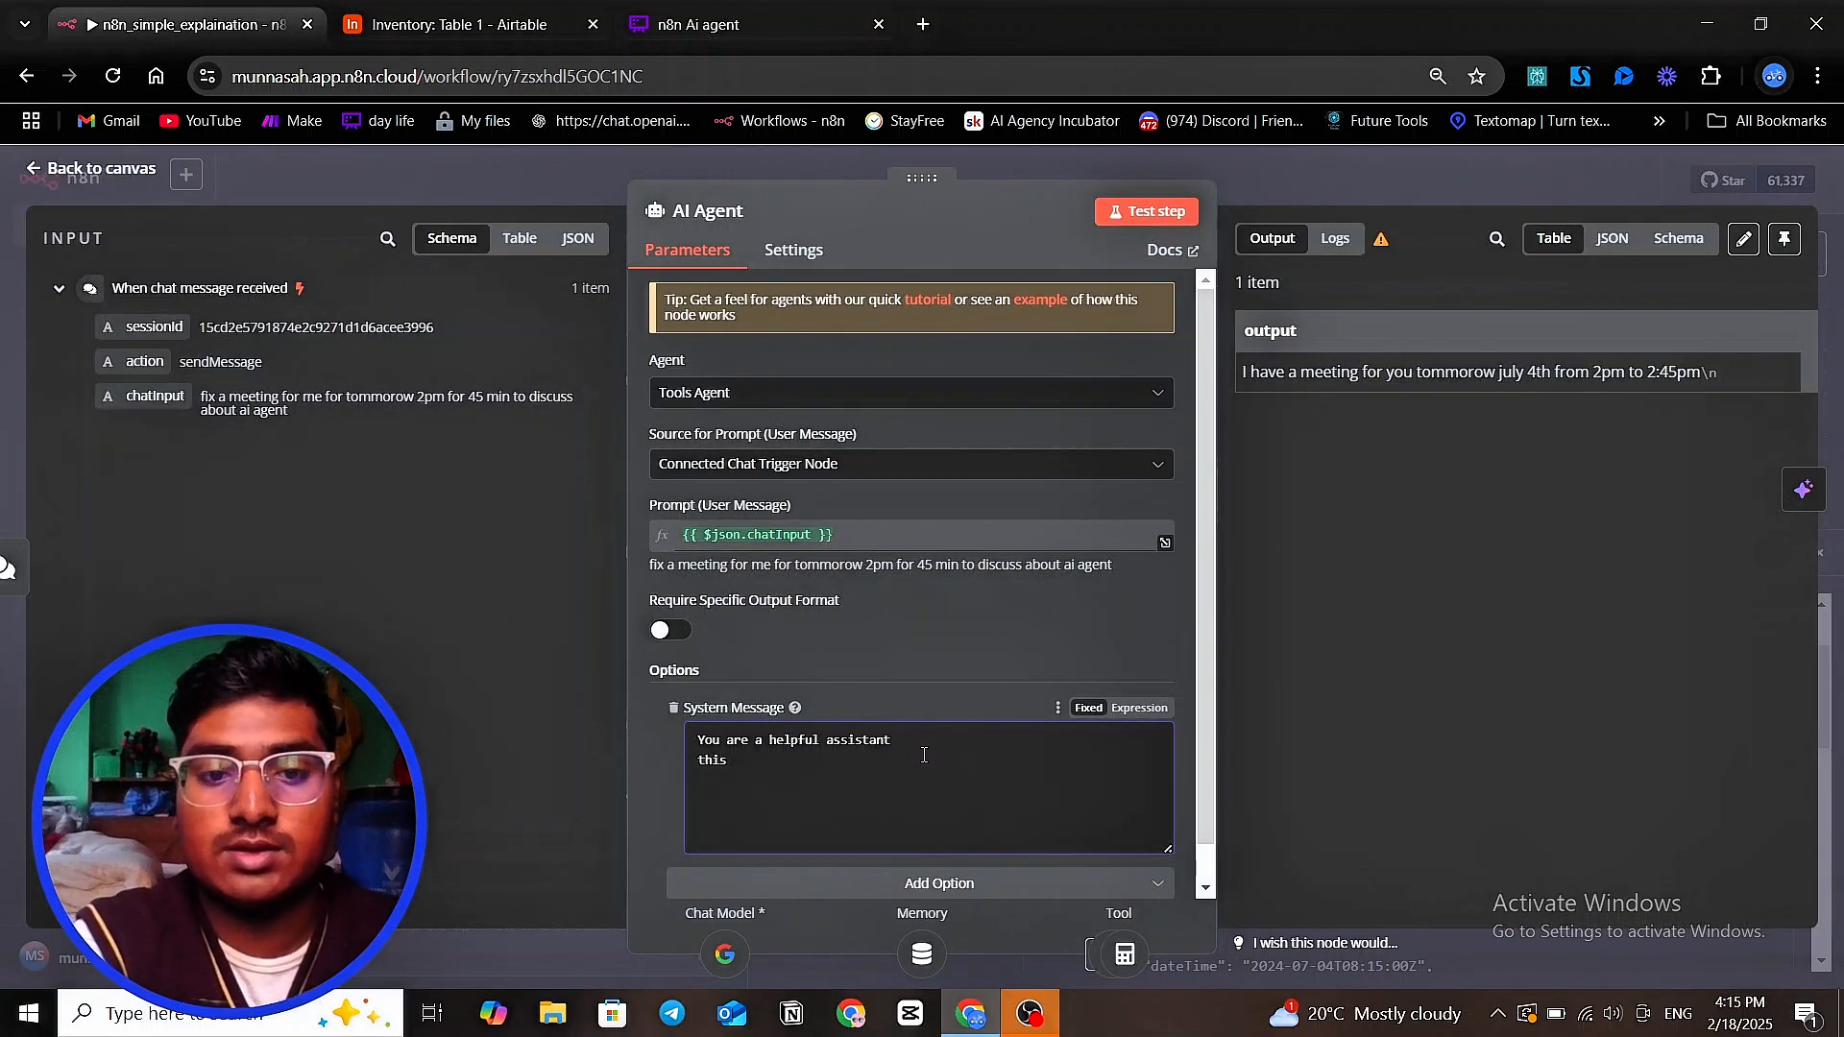
type(" the ")
type("dat")
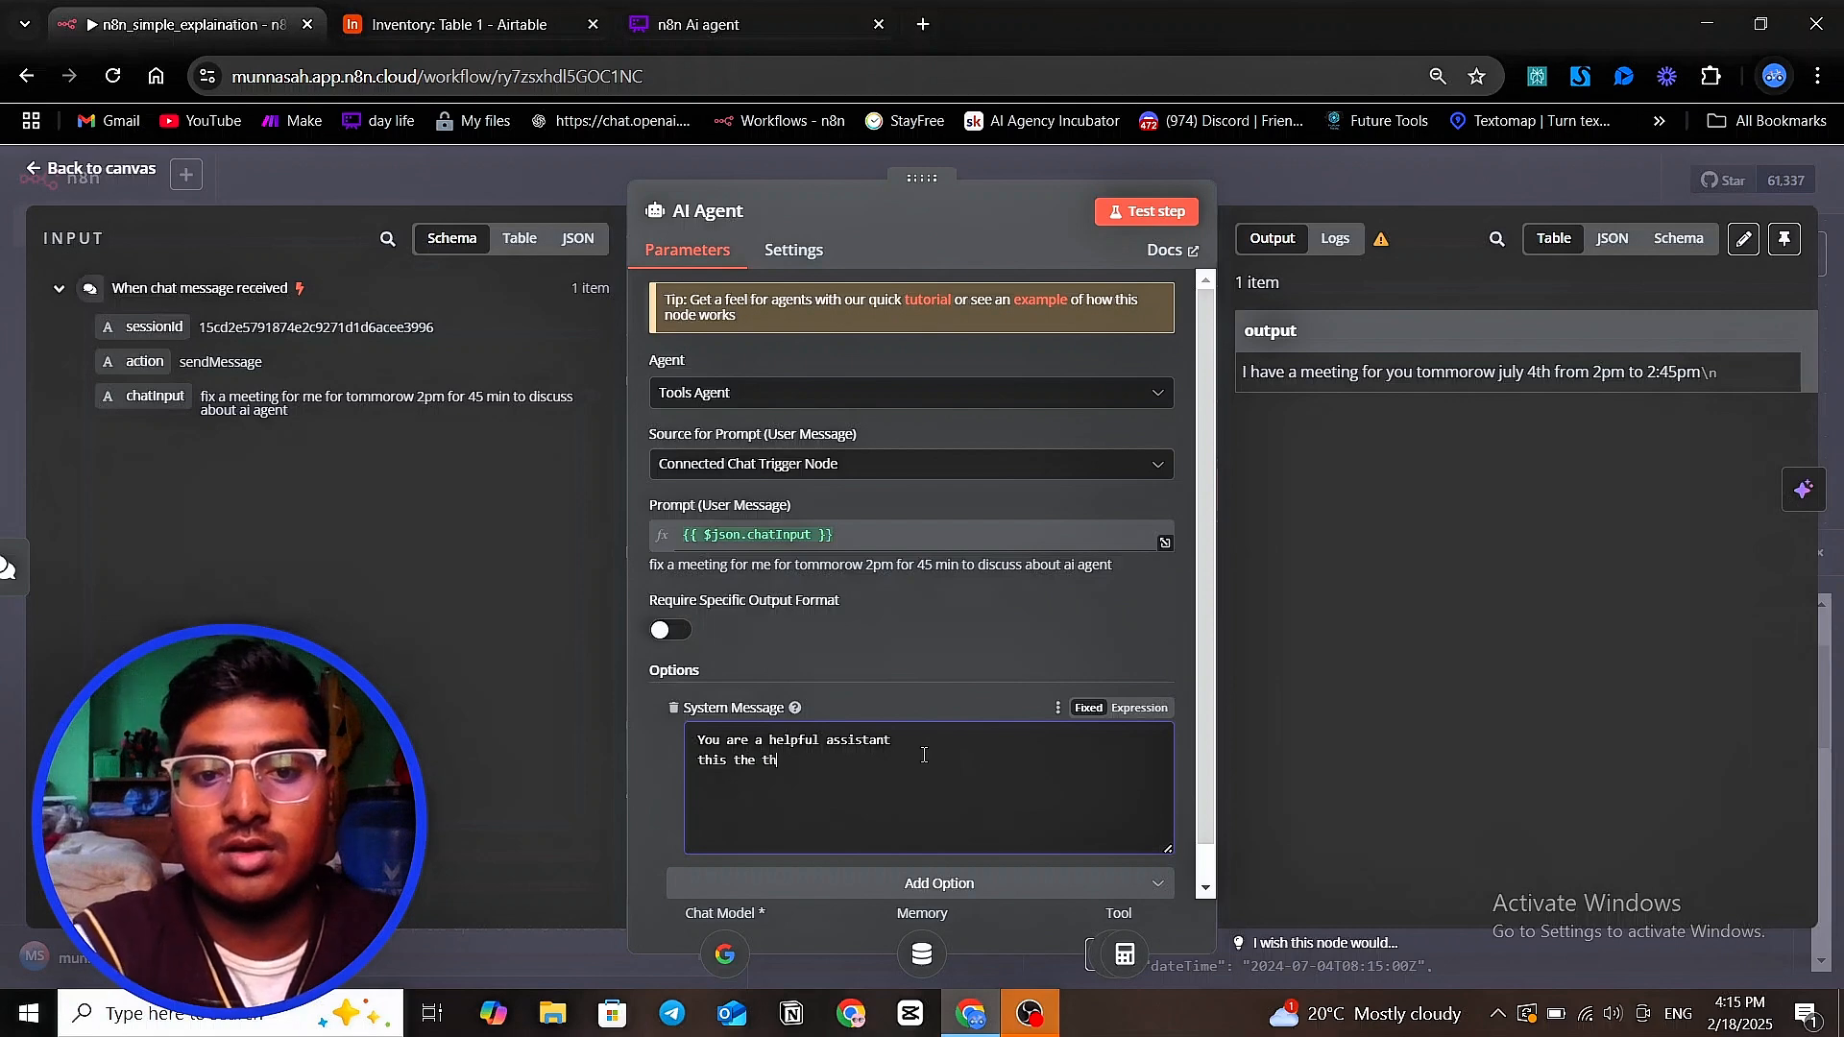
key("BackSpace")
key("BackSpace")
key("BackSpace")
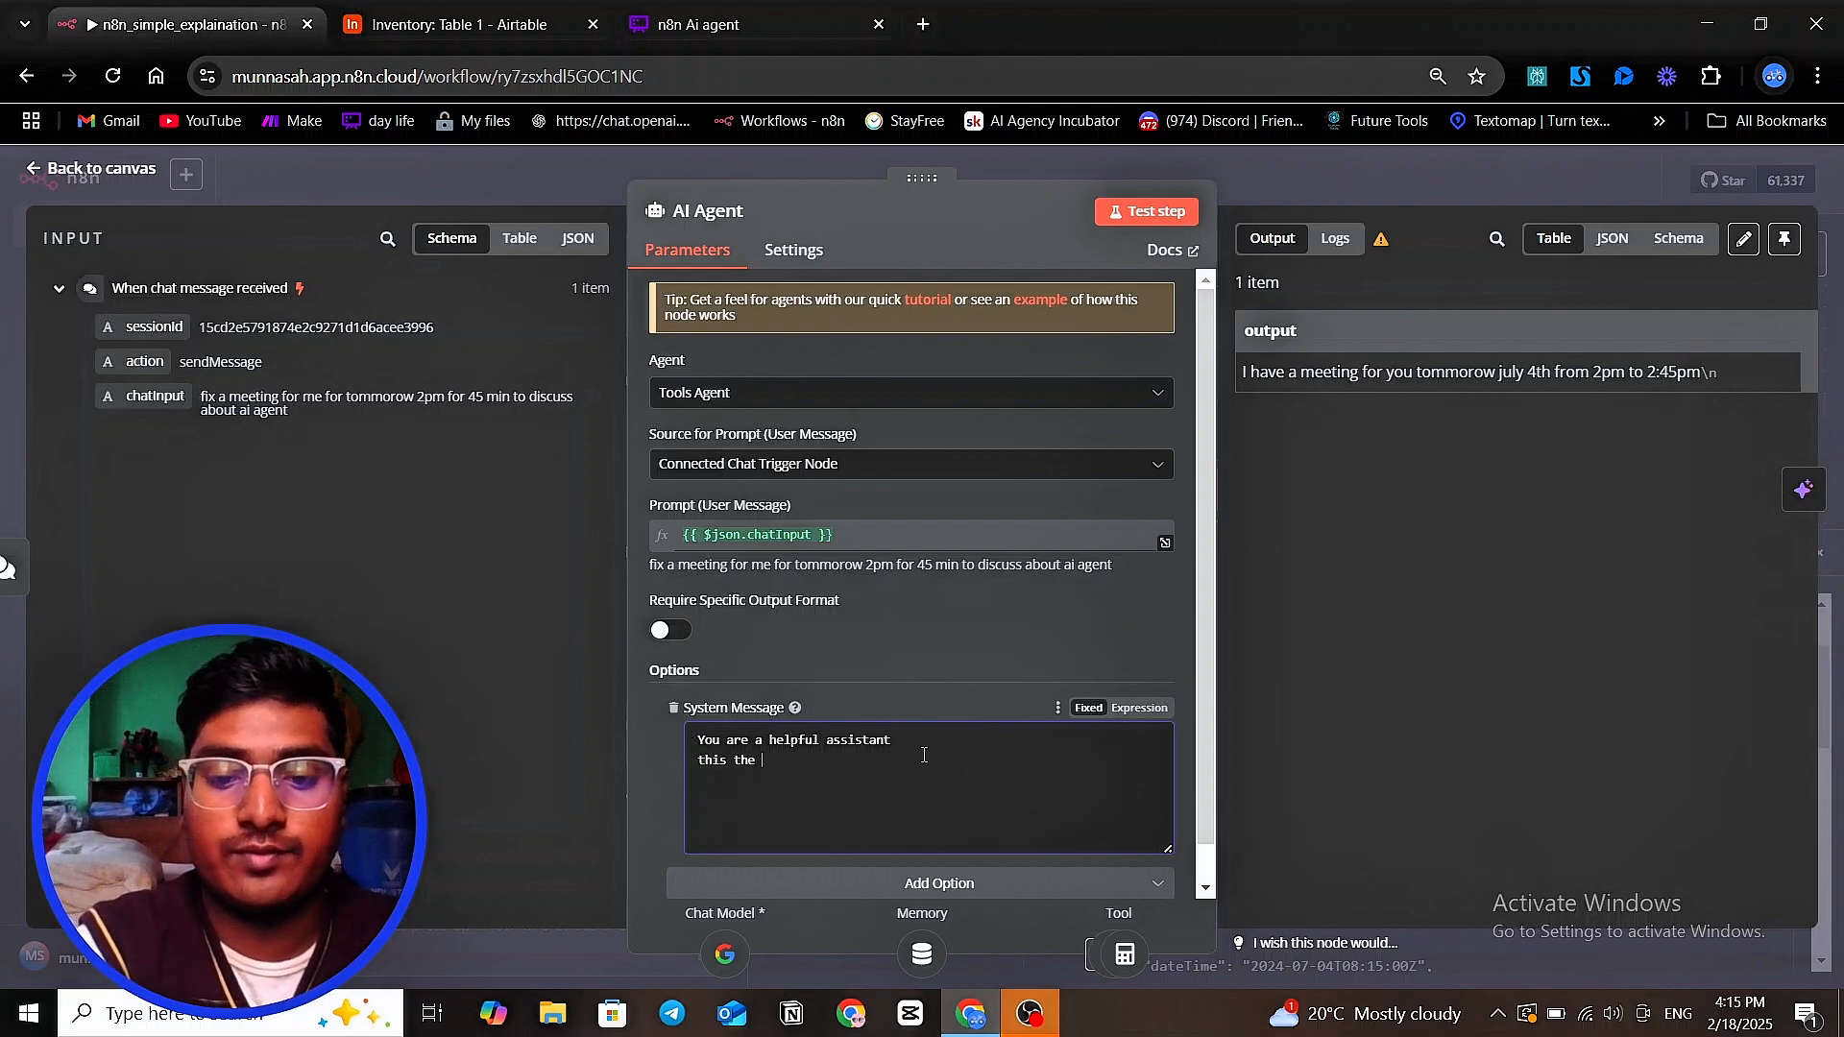
key("BackSpace")
key("BackSpace")
key("BackSpace")
key("BackSpace")
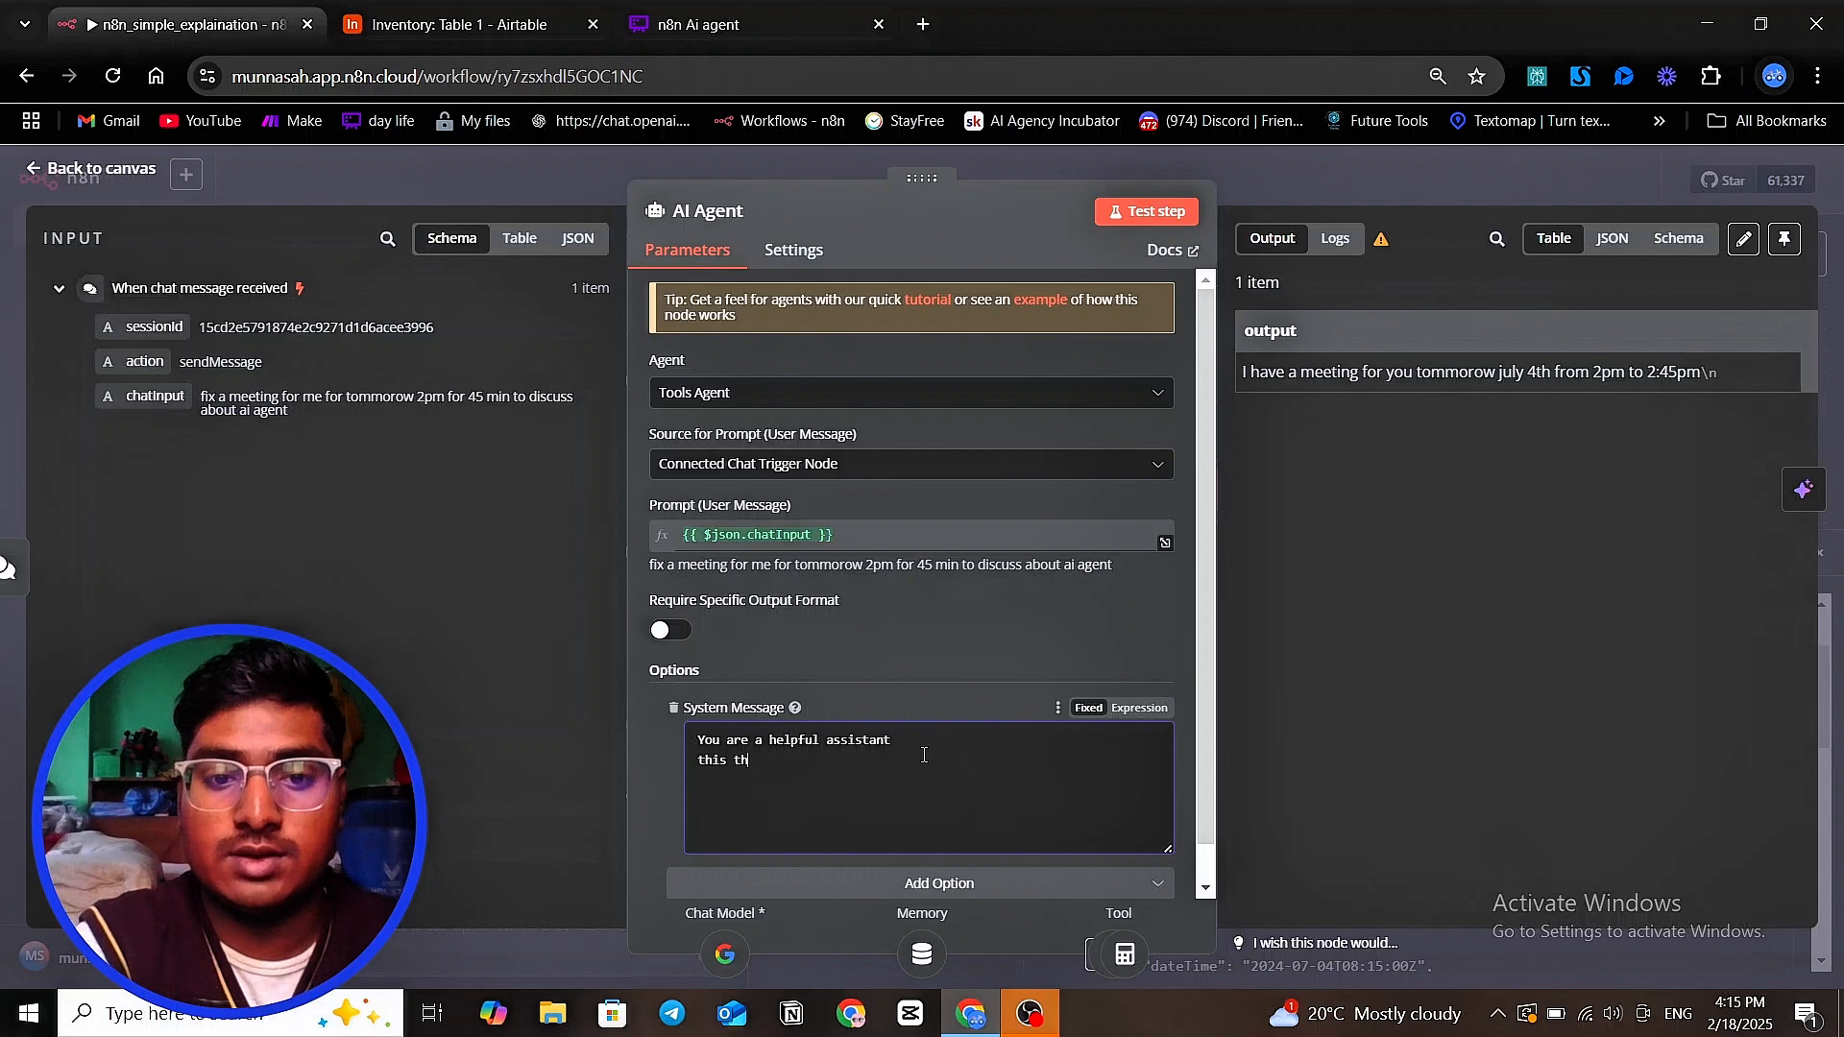
type("is cj")
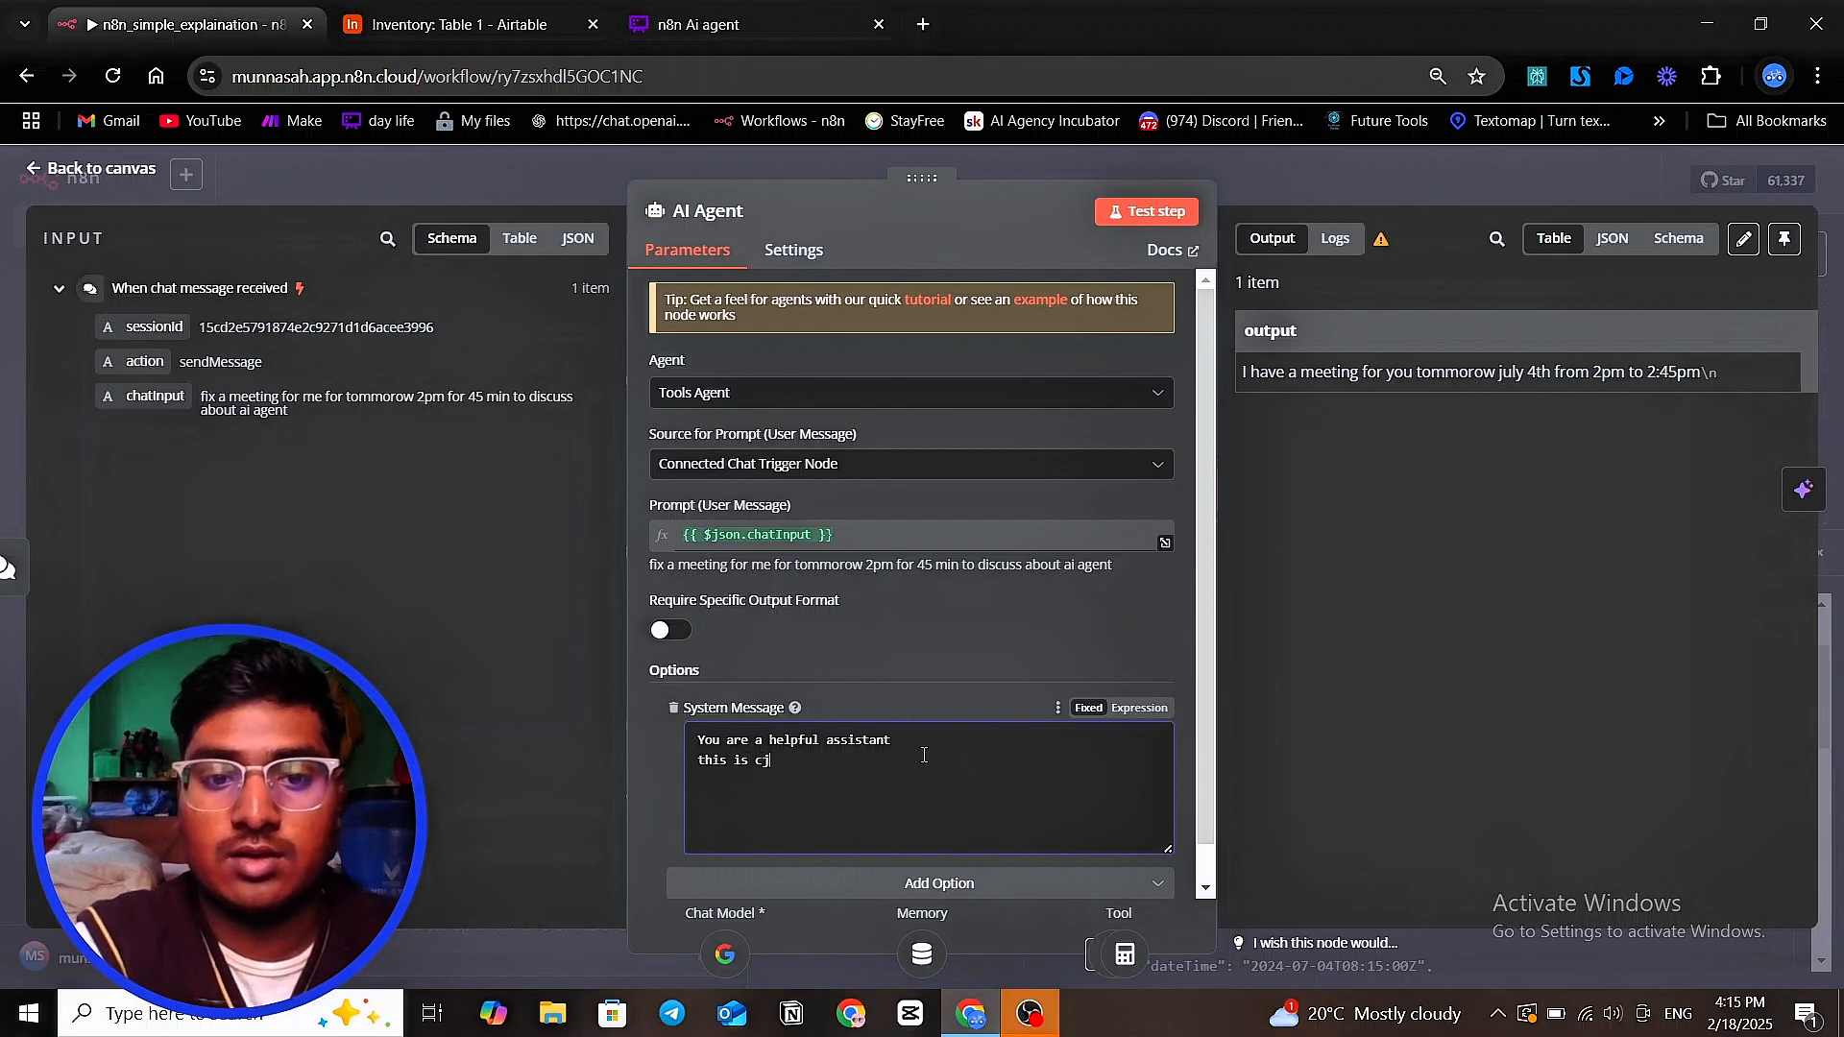
key("BackSpace")
type("u")
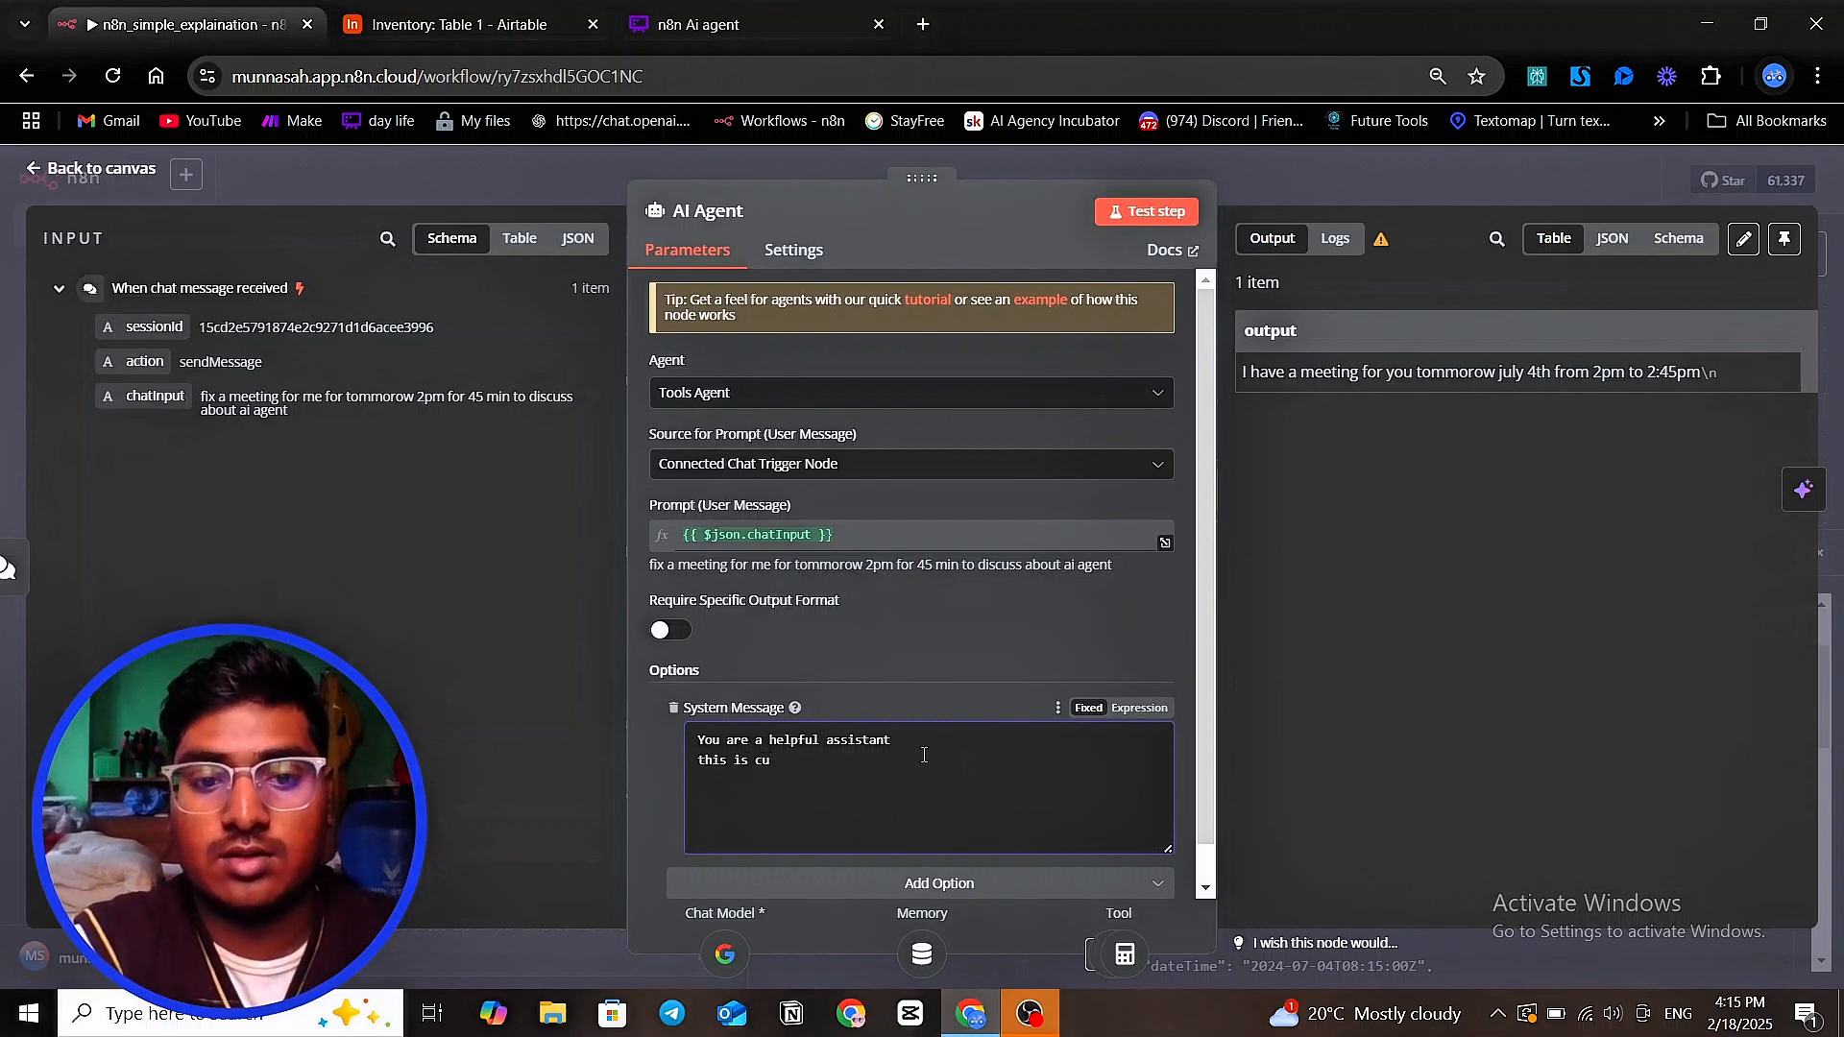
type("rre")
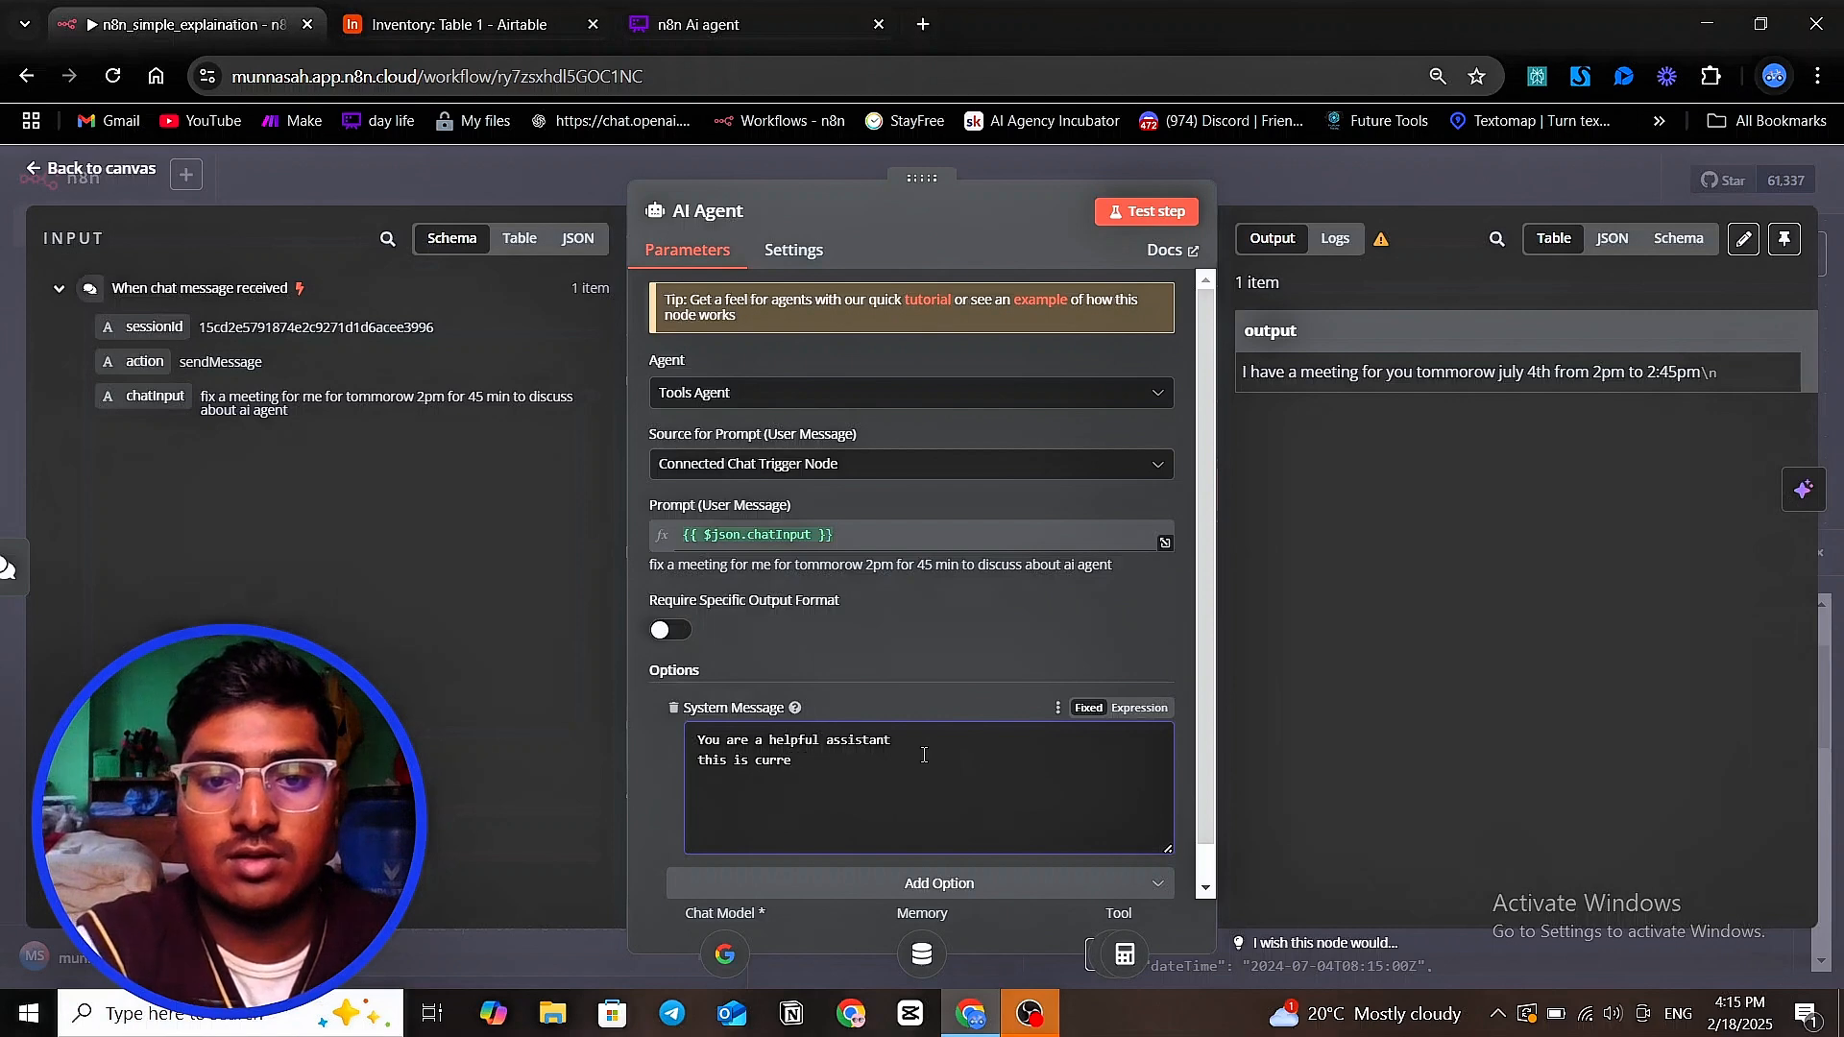
type("nt date ")
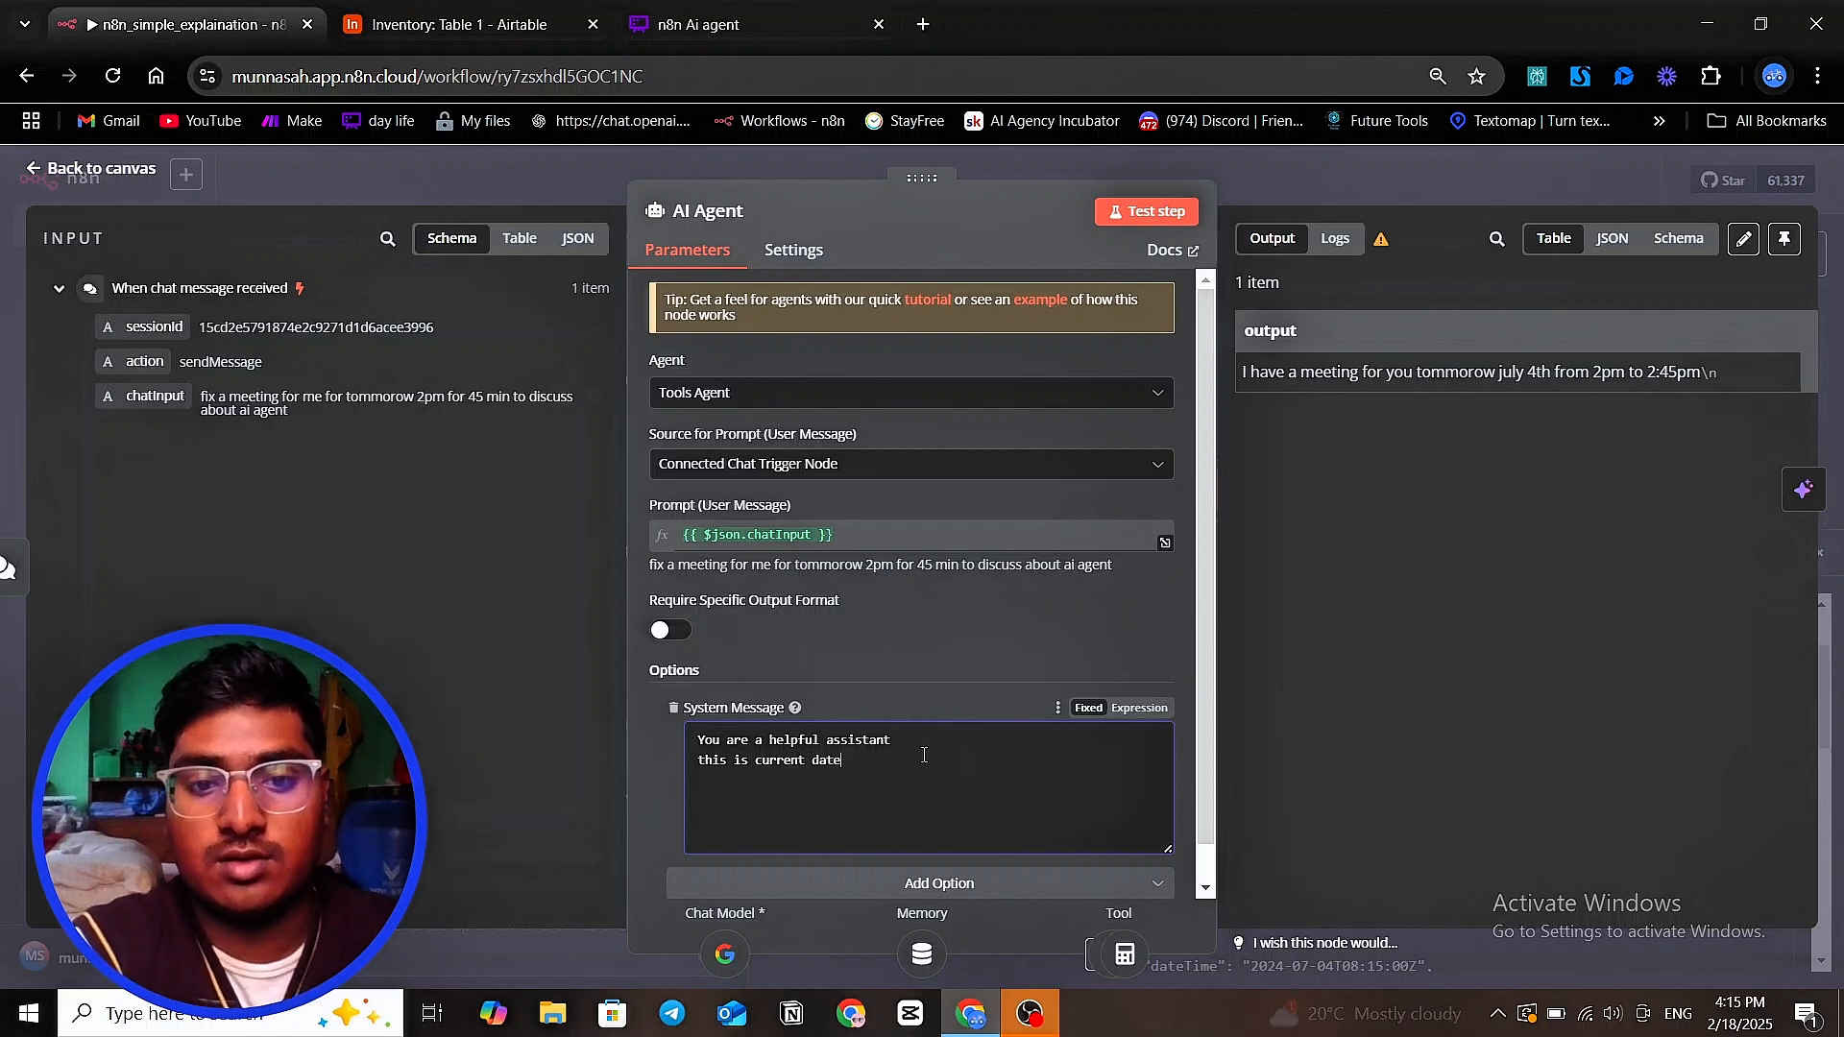
type("-")
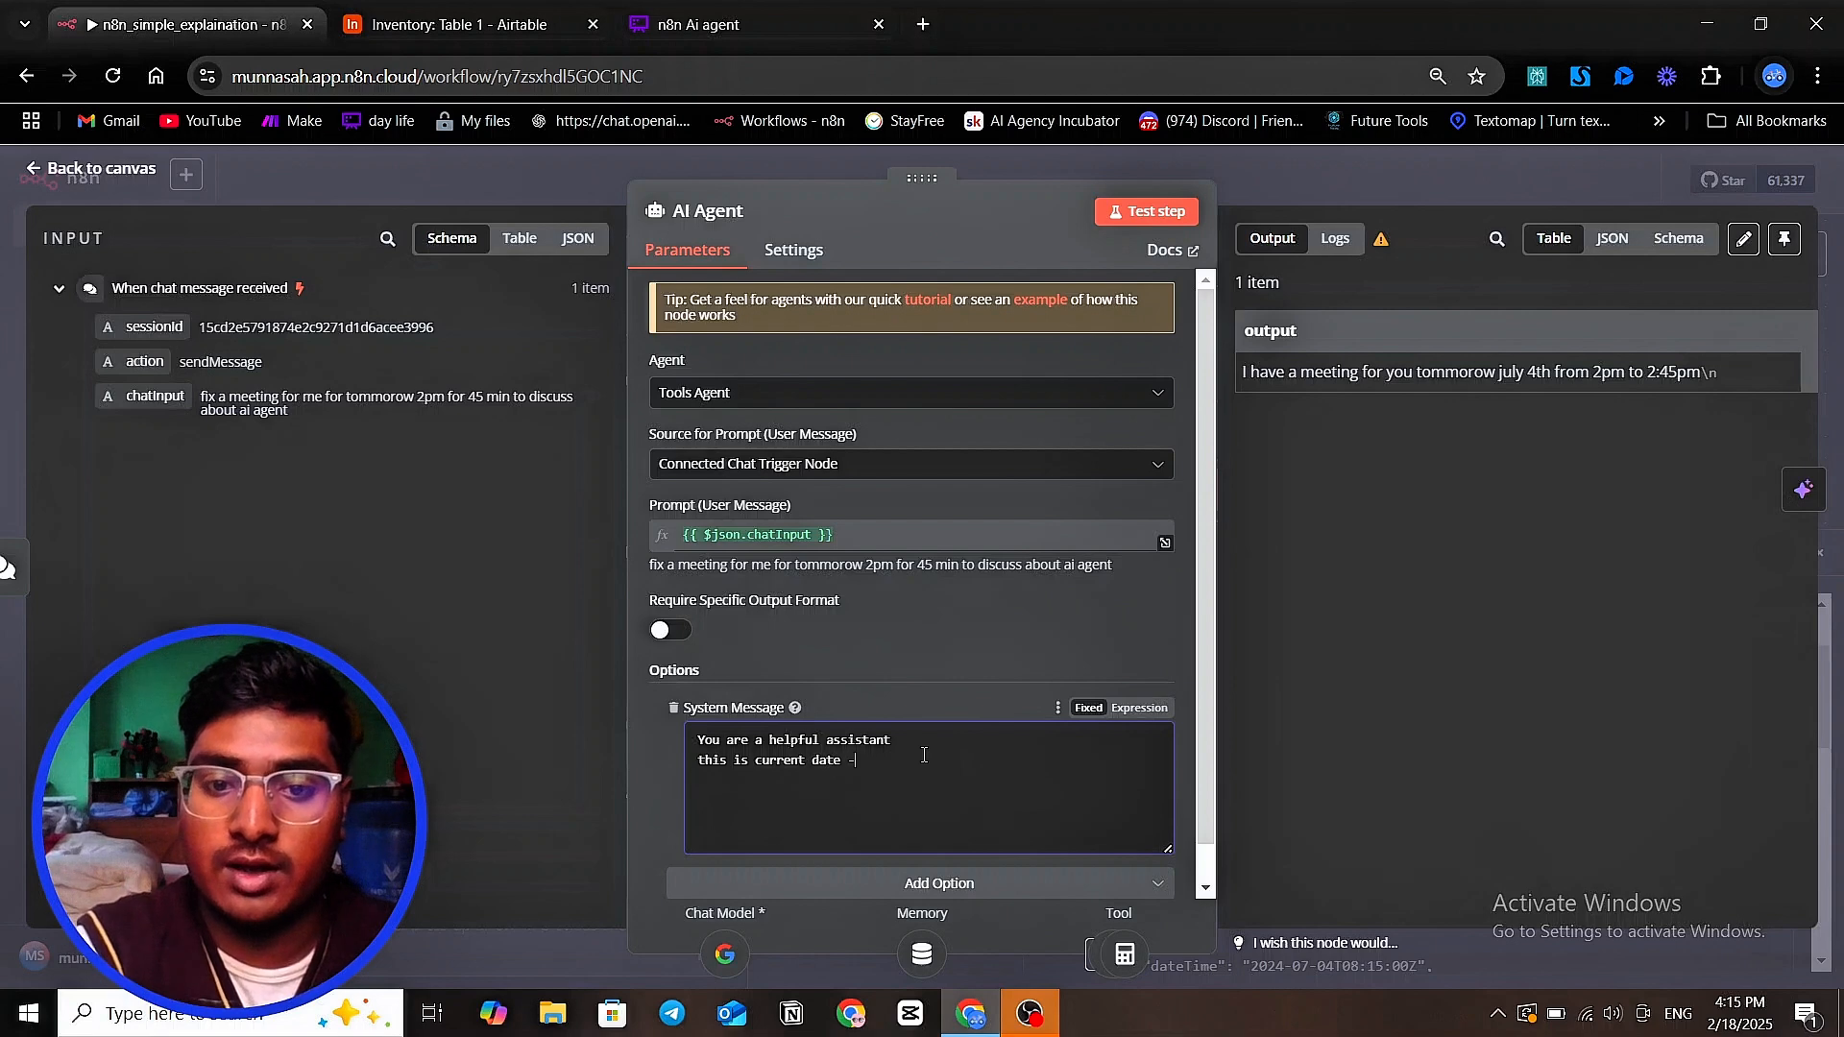
type(" {{")
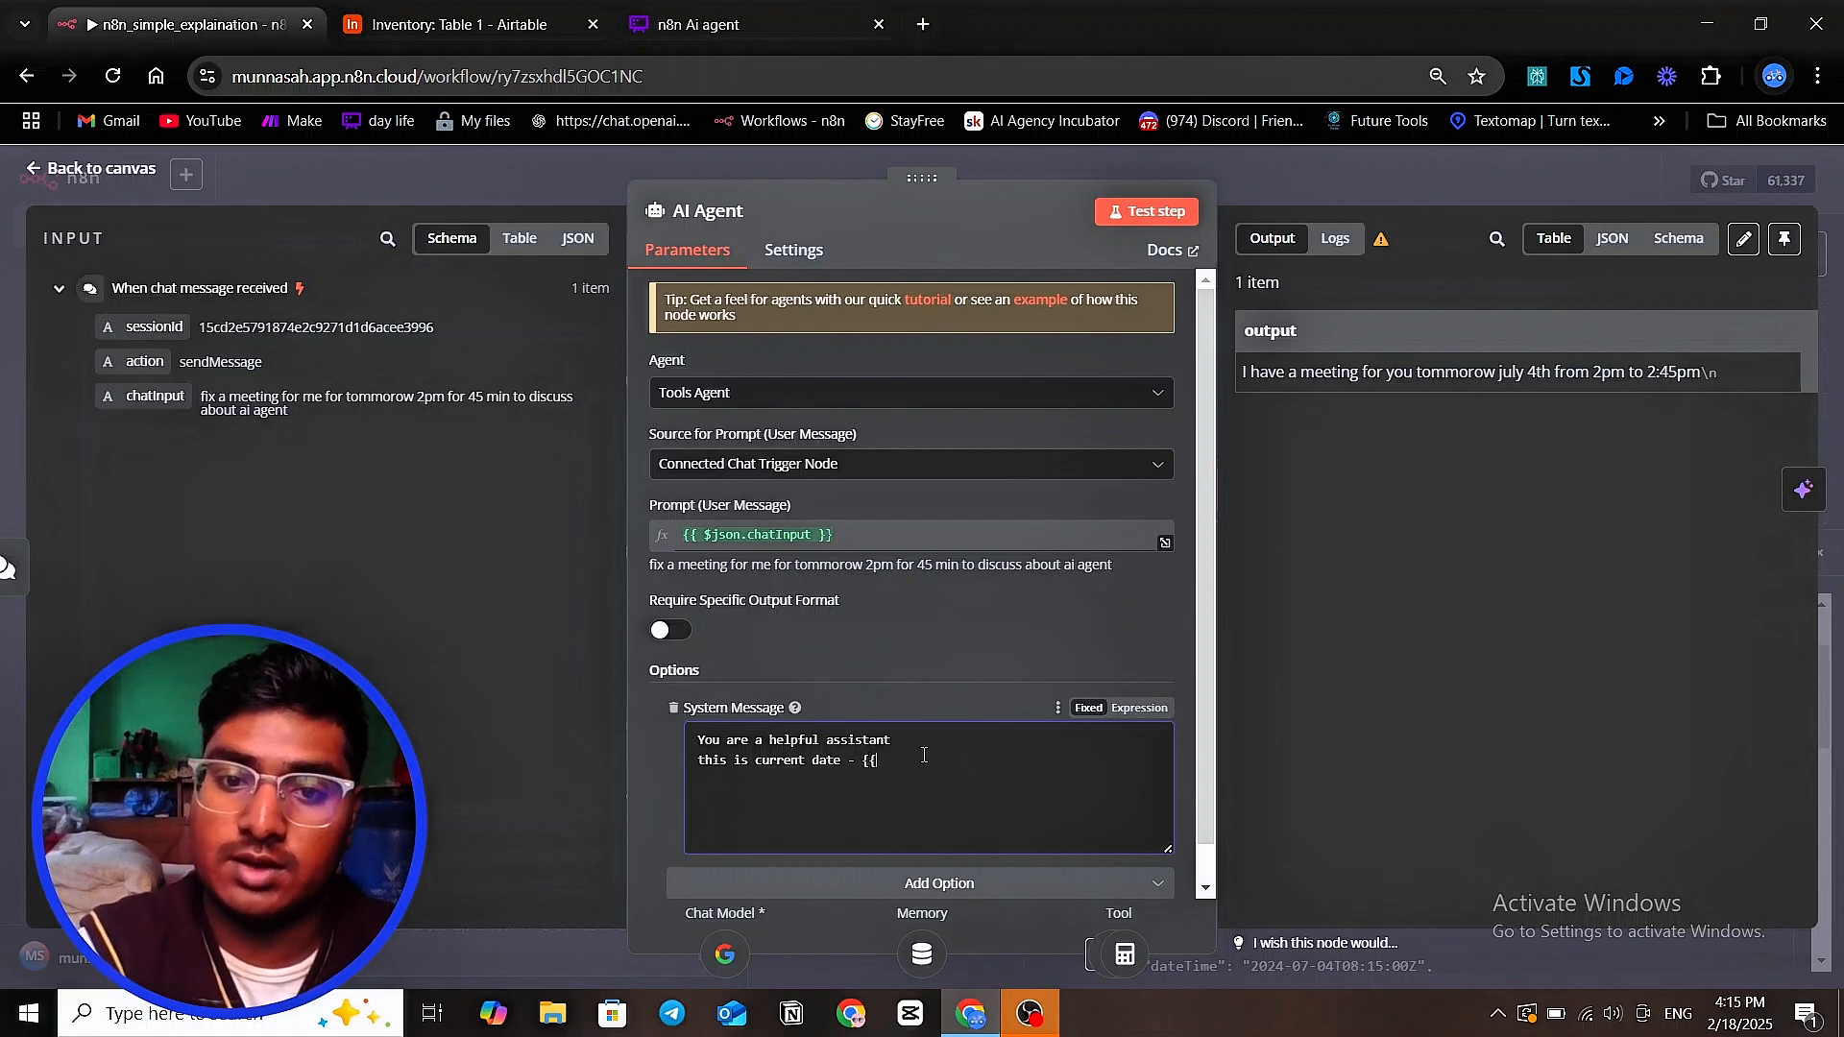
Make the System Message an expression, complete its date line with {{$now}}, and return to the workflow canvas
left_click(1140, 707)
type("$")
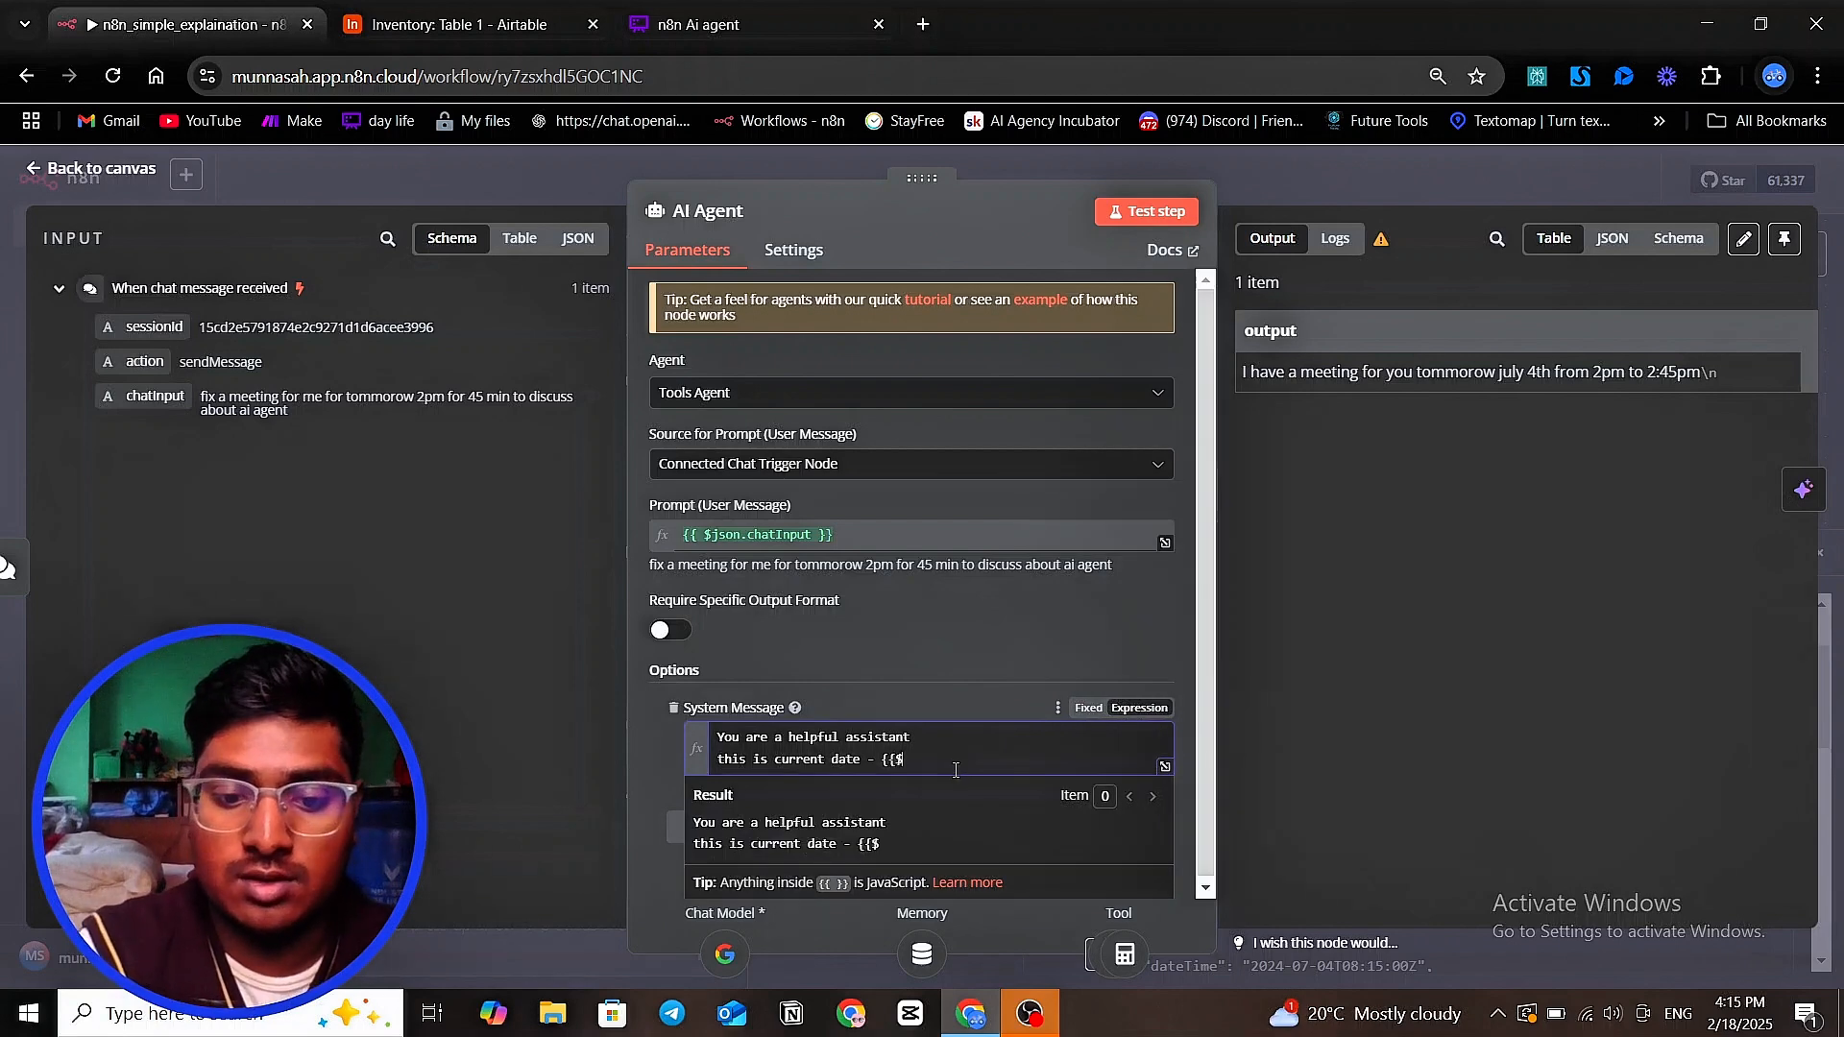
type("now}}")
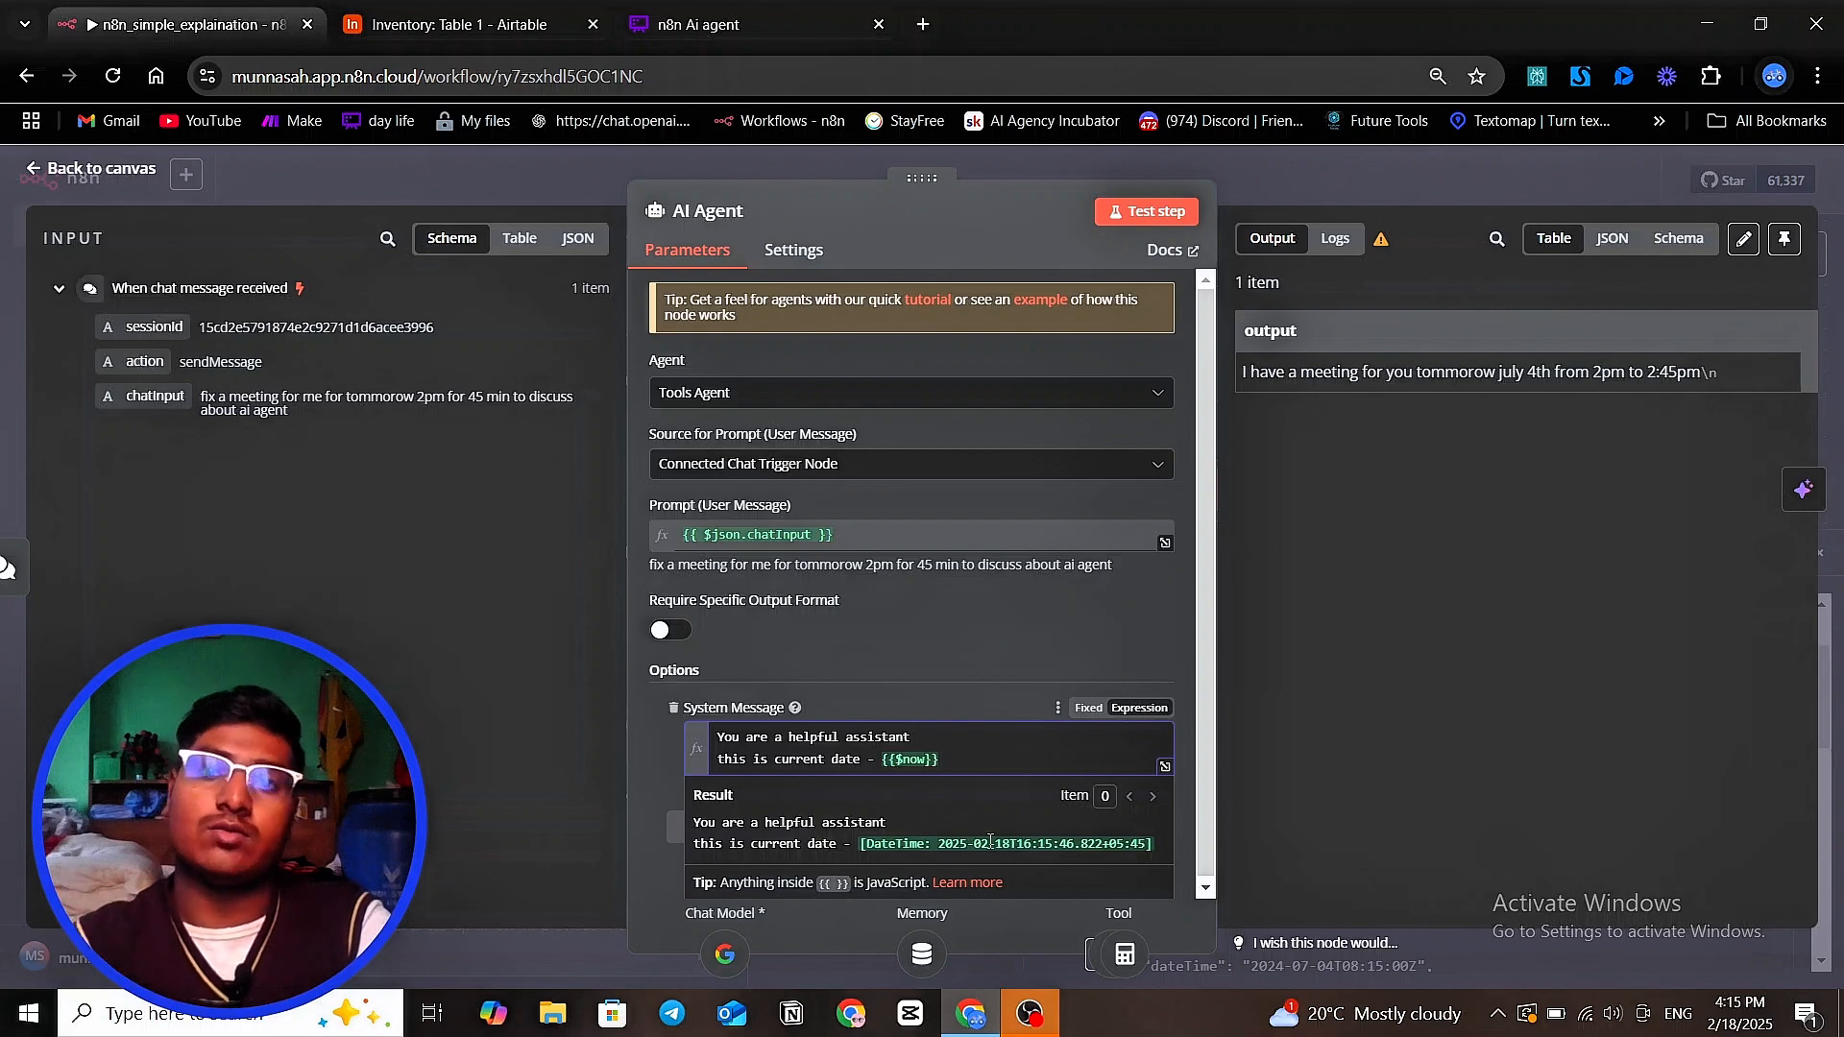
left_click(1373, 167)
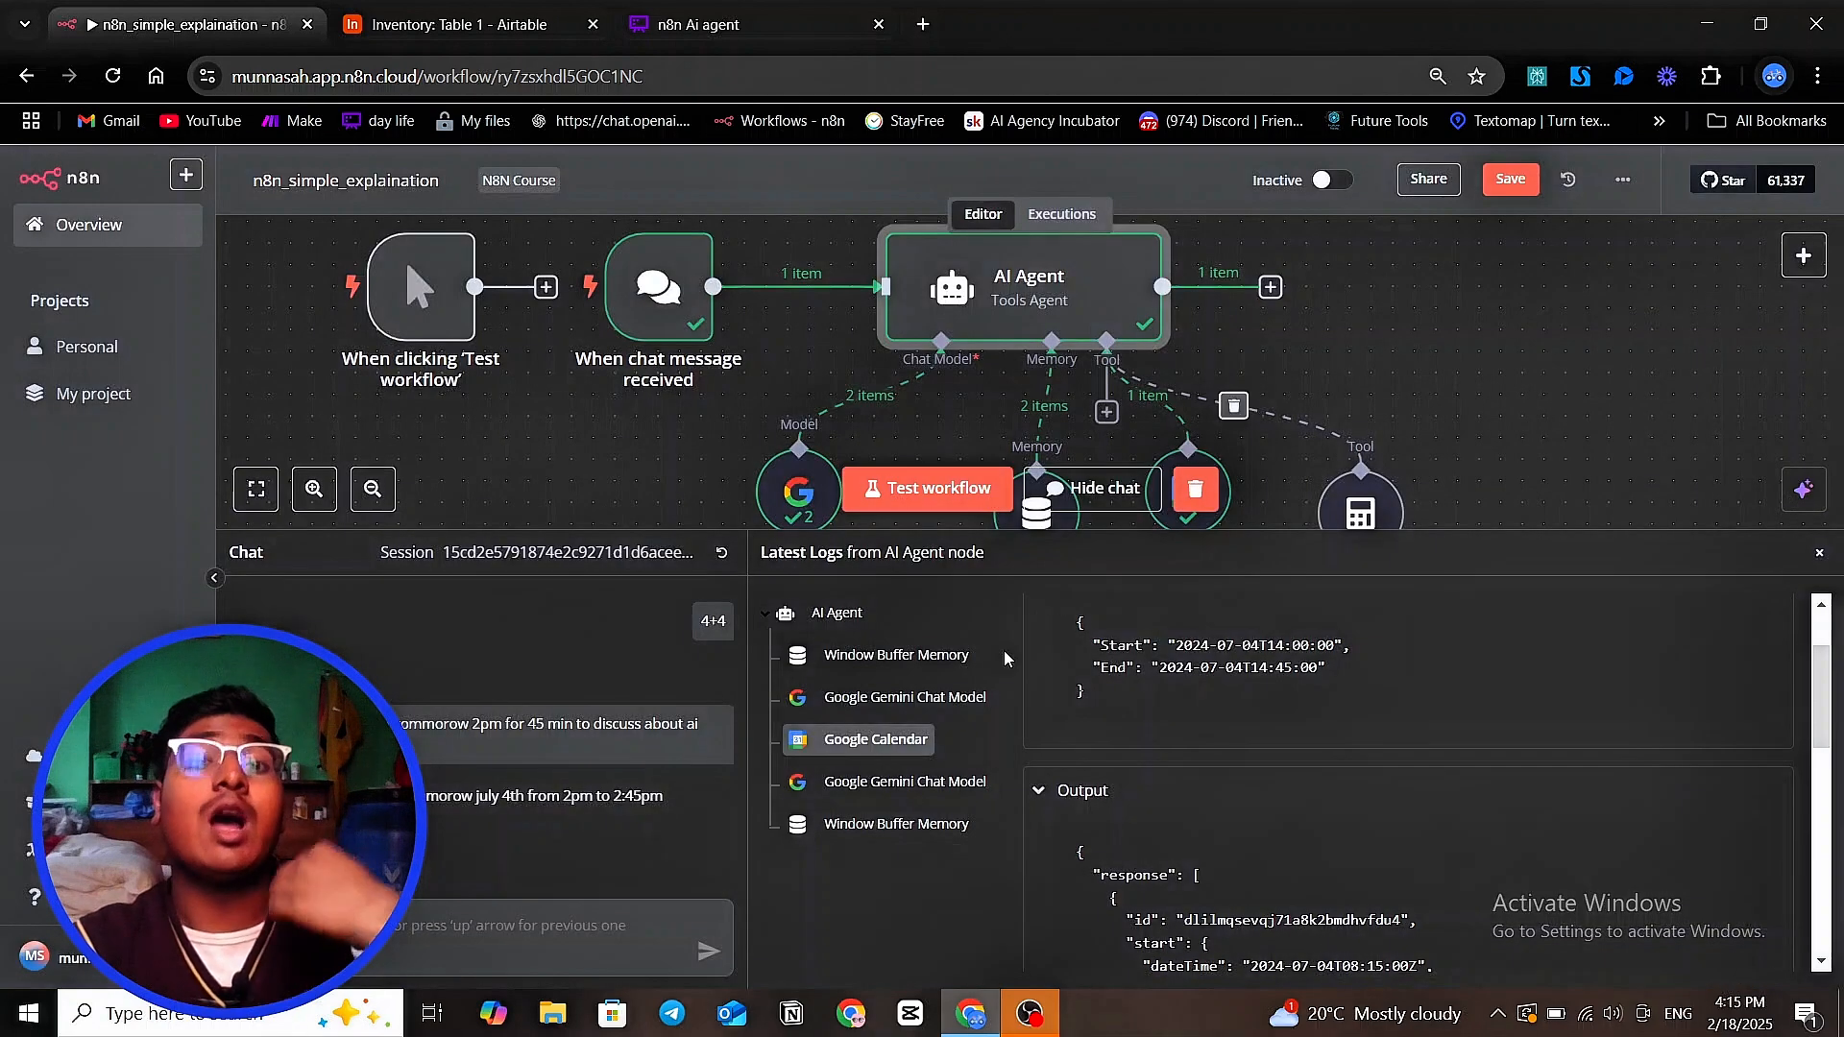
Send the agent the chat message "create a meeting for me for tommorow at 5pm for 1 hour to discuss about the project"
left_click(598, 943)
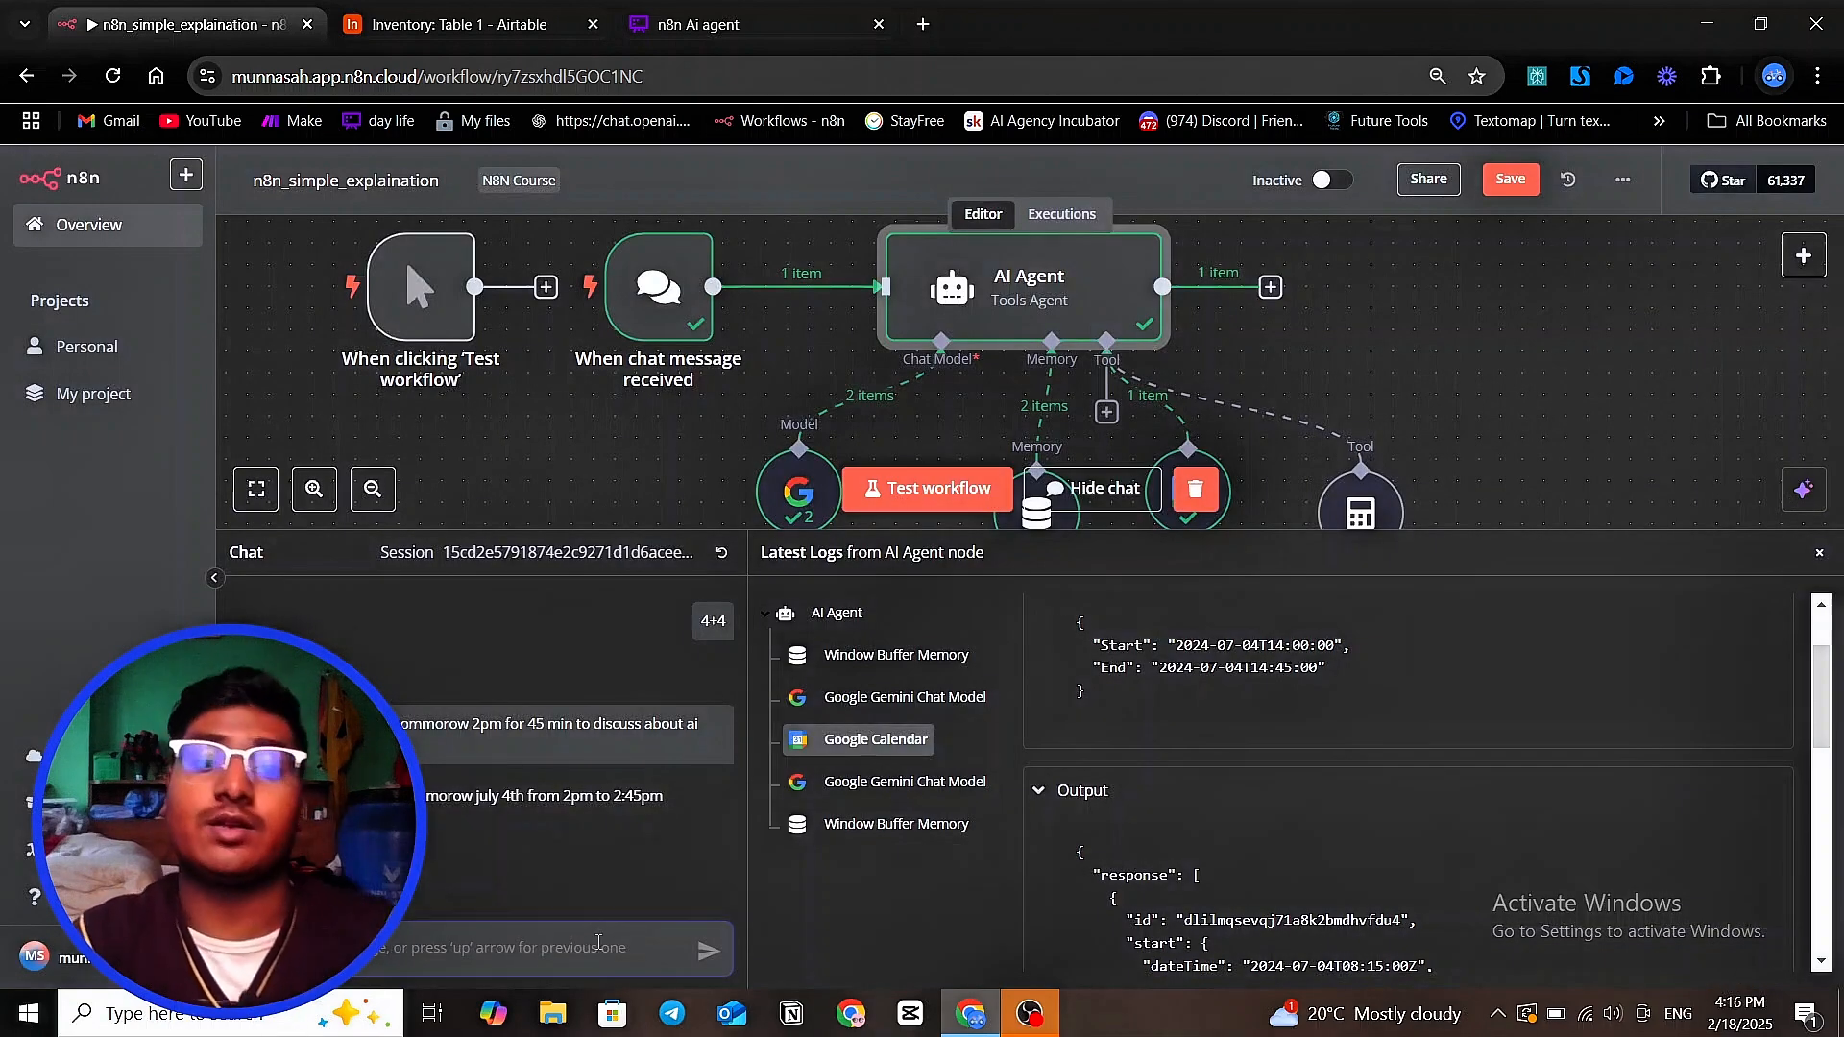
type("s")
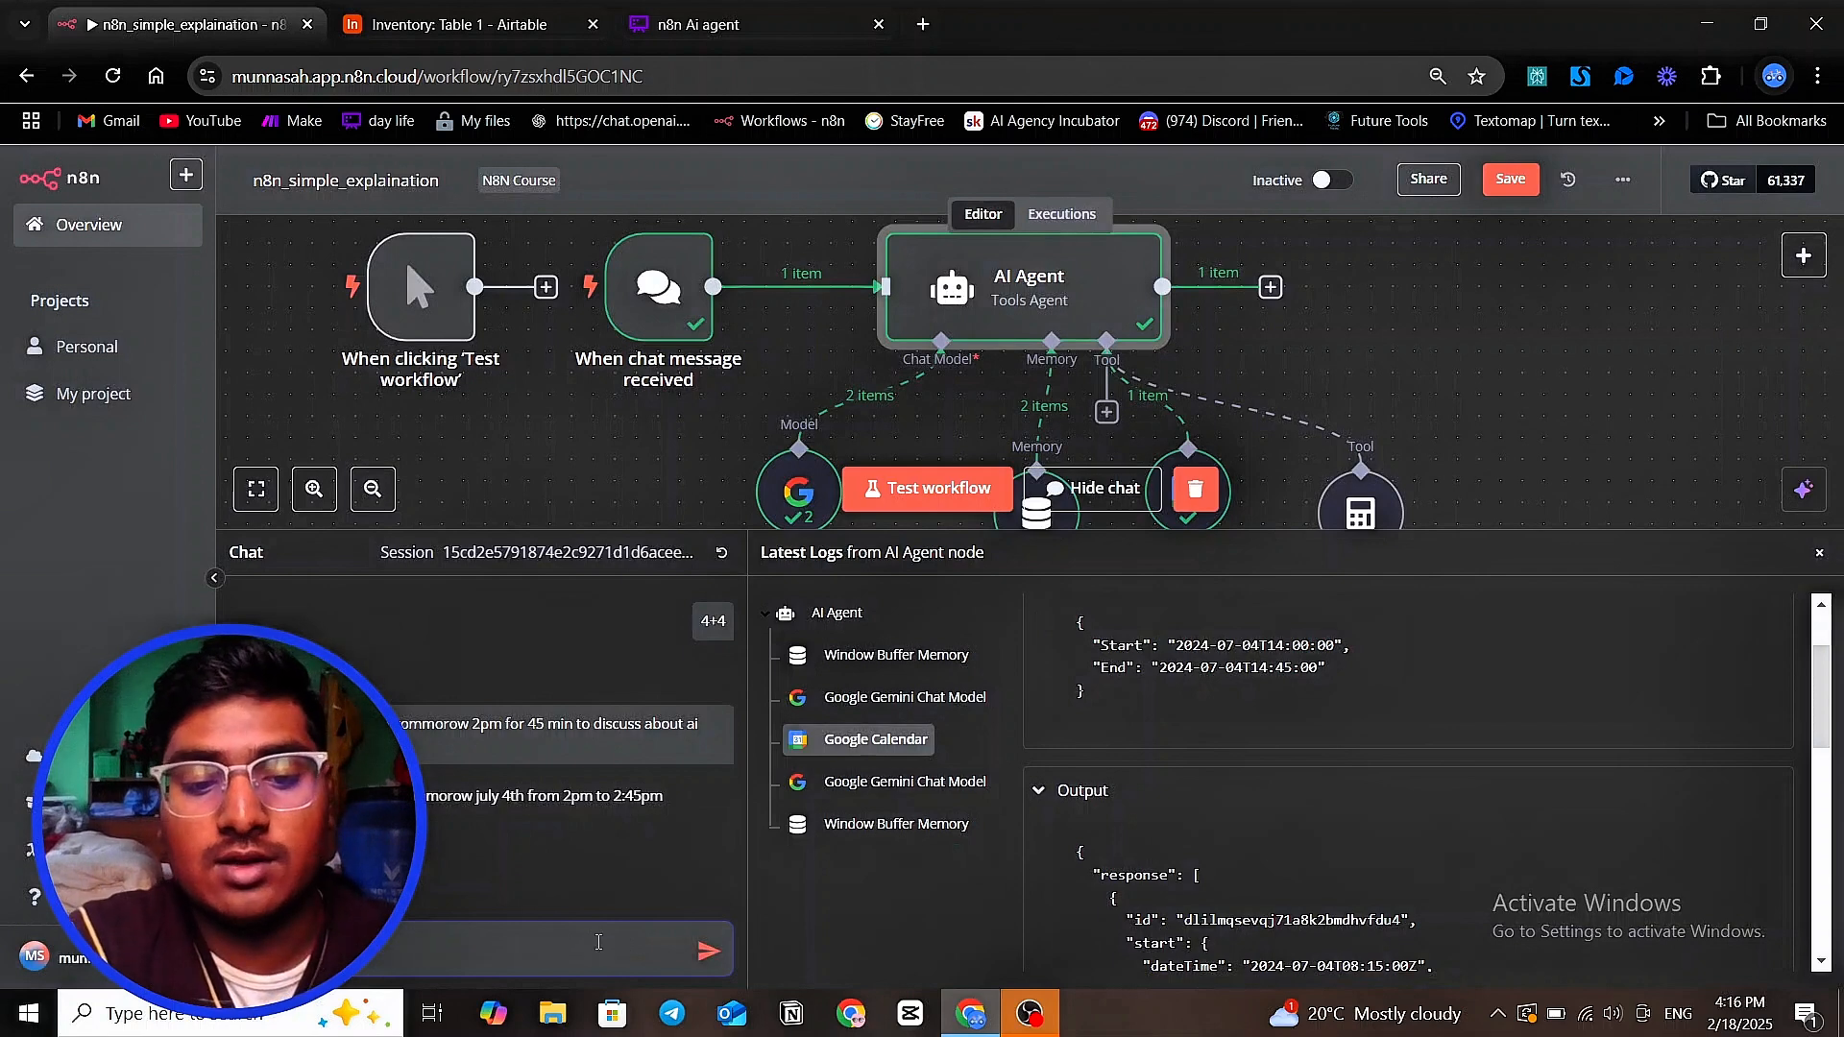
key("BackSpace")
type("s")
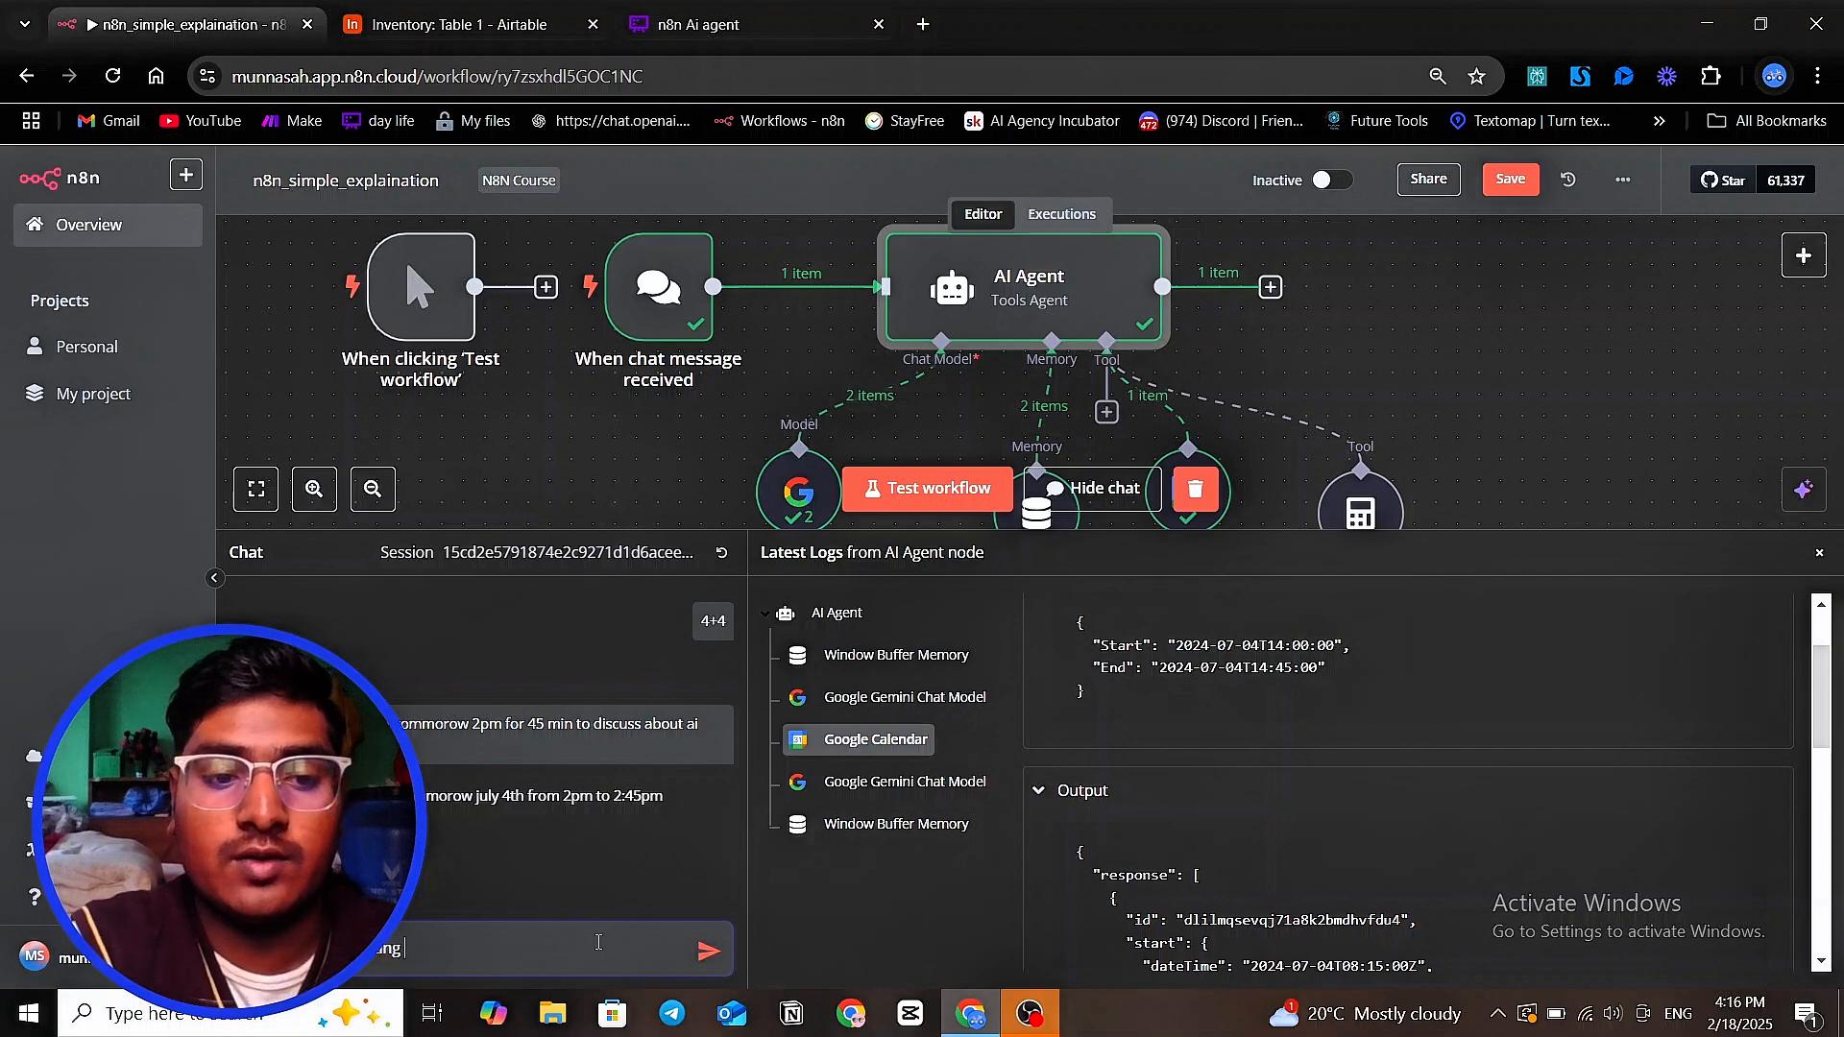
type("or me ")
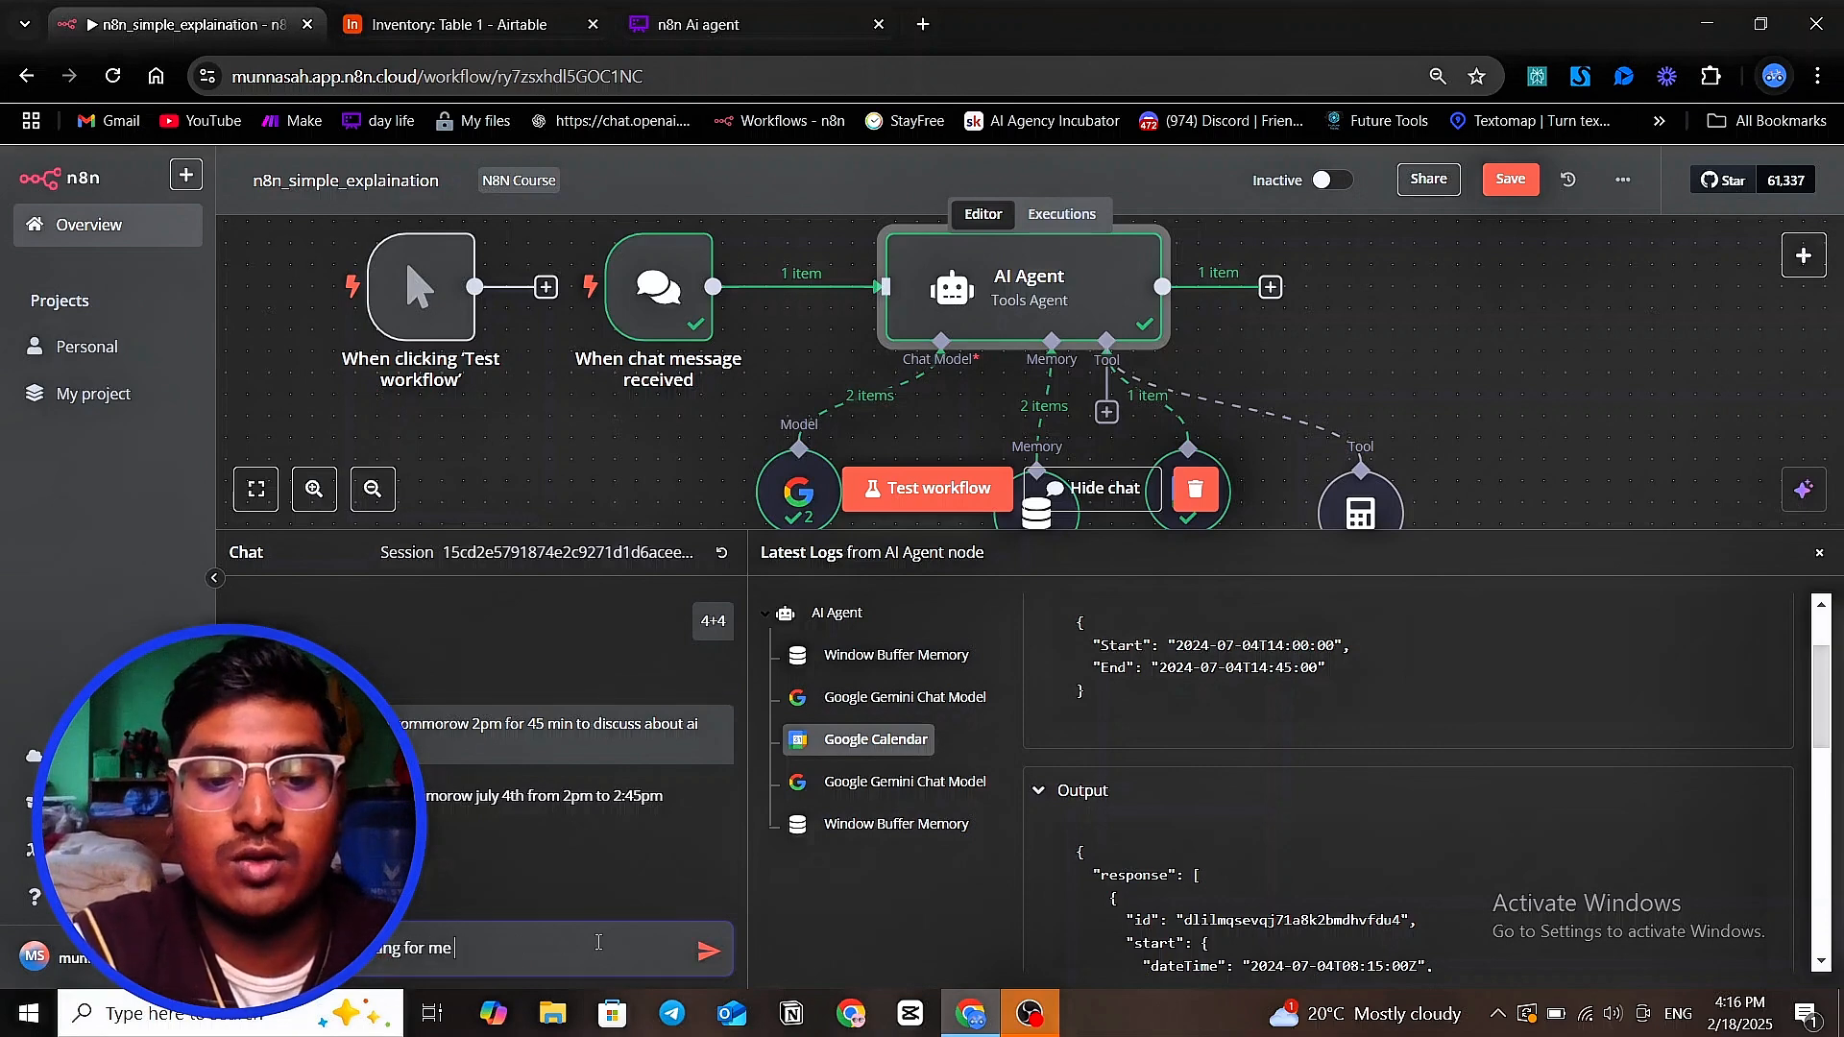
type("for to")
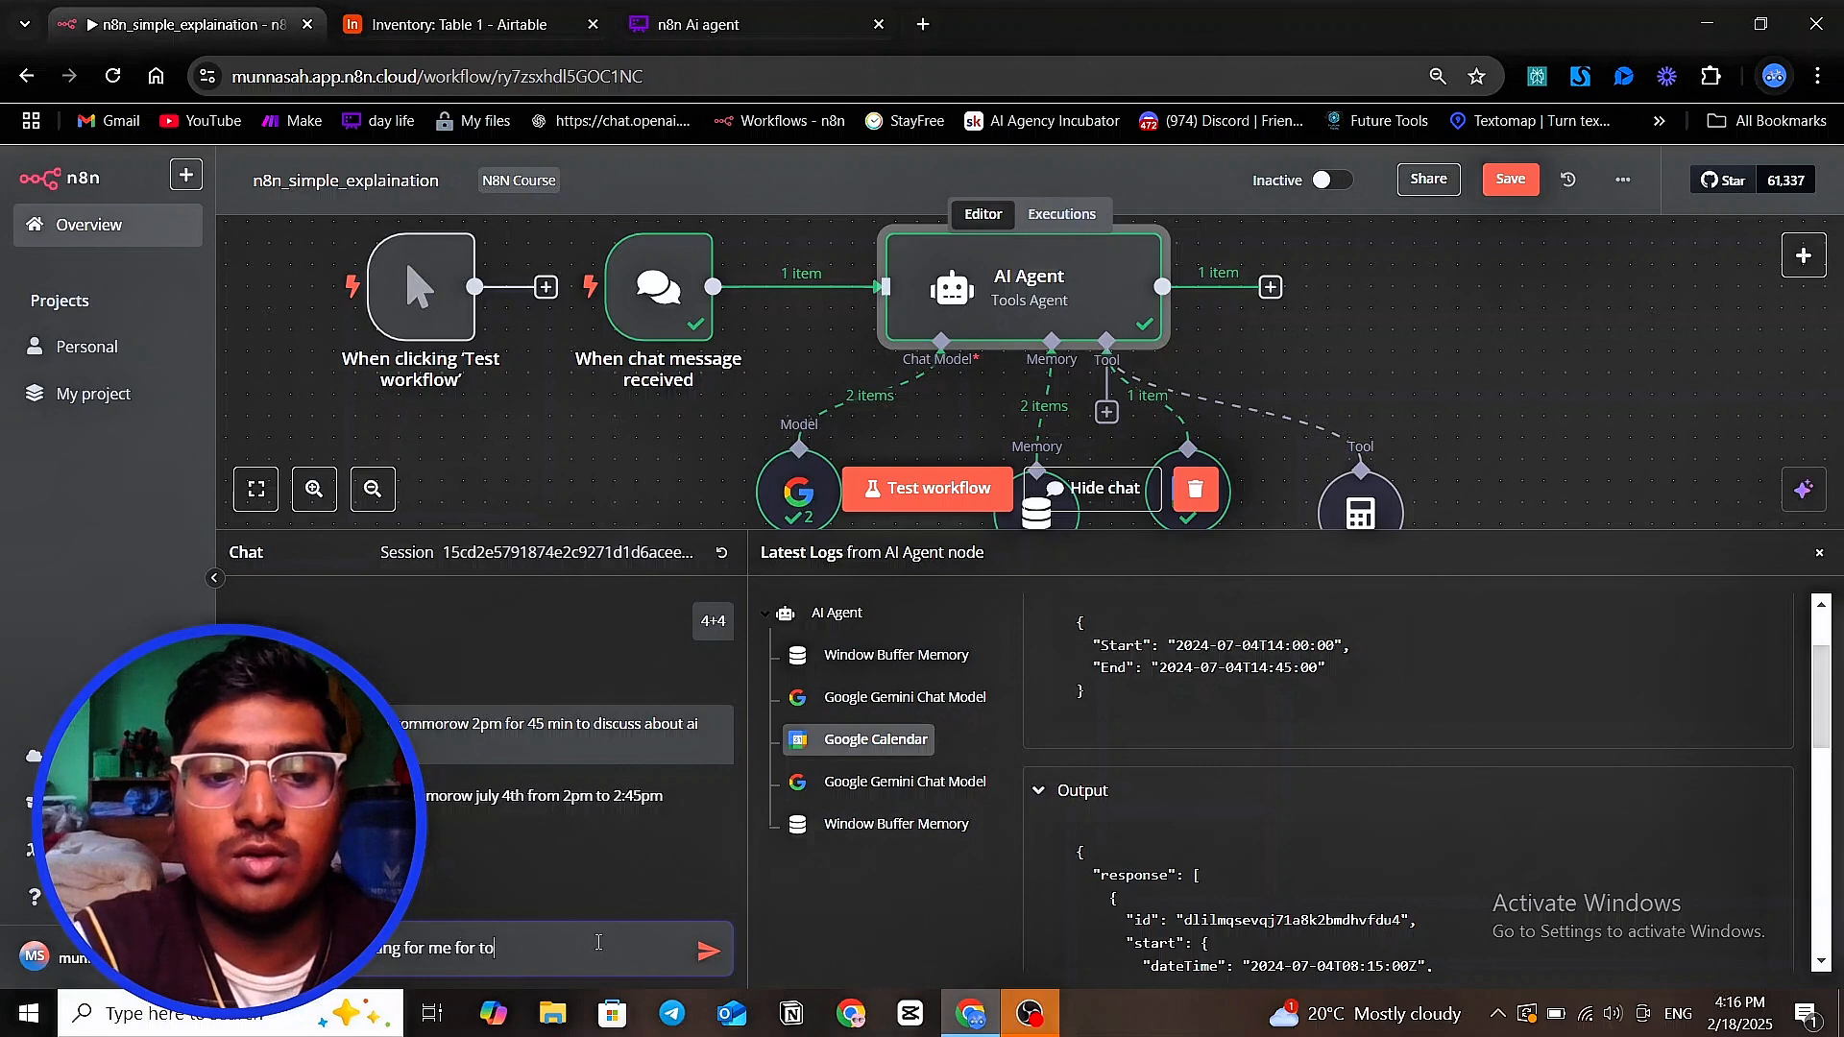
type("mmorwo")
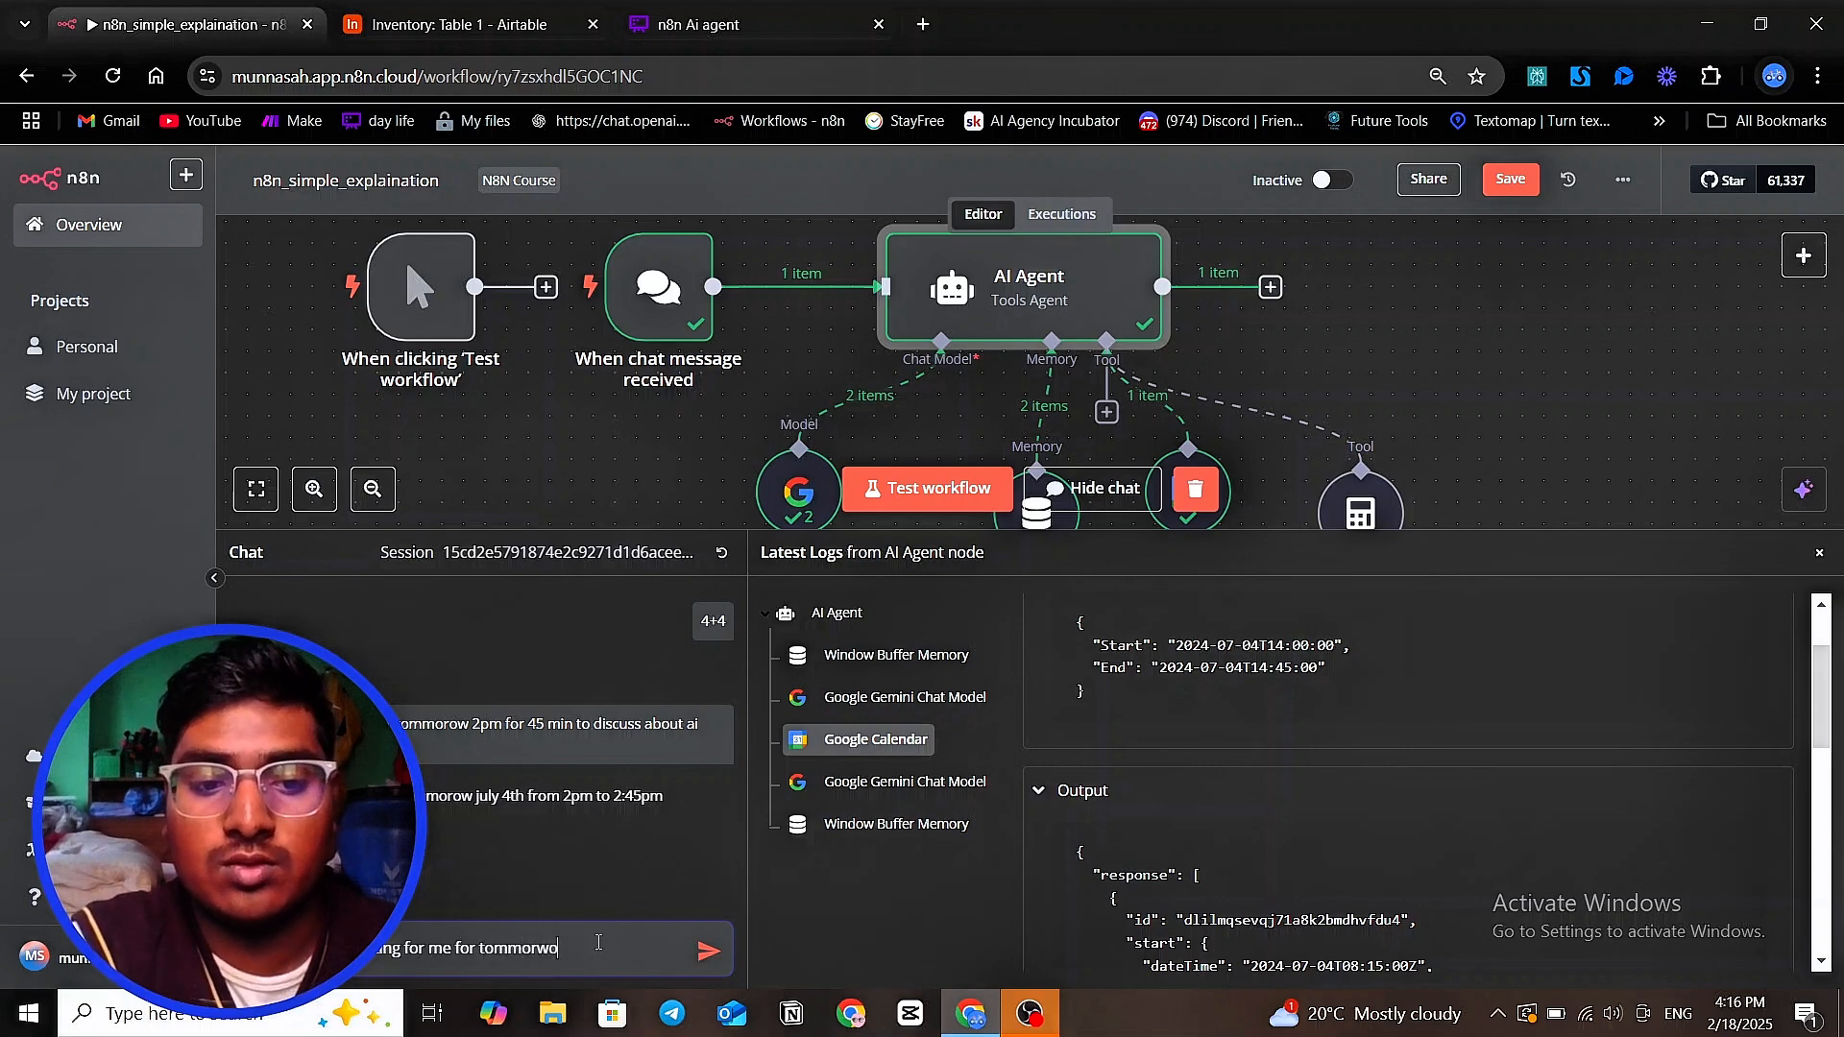
key("BackSpace")
key("BackSpace")
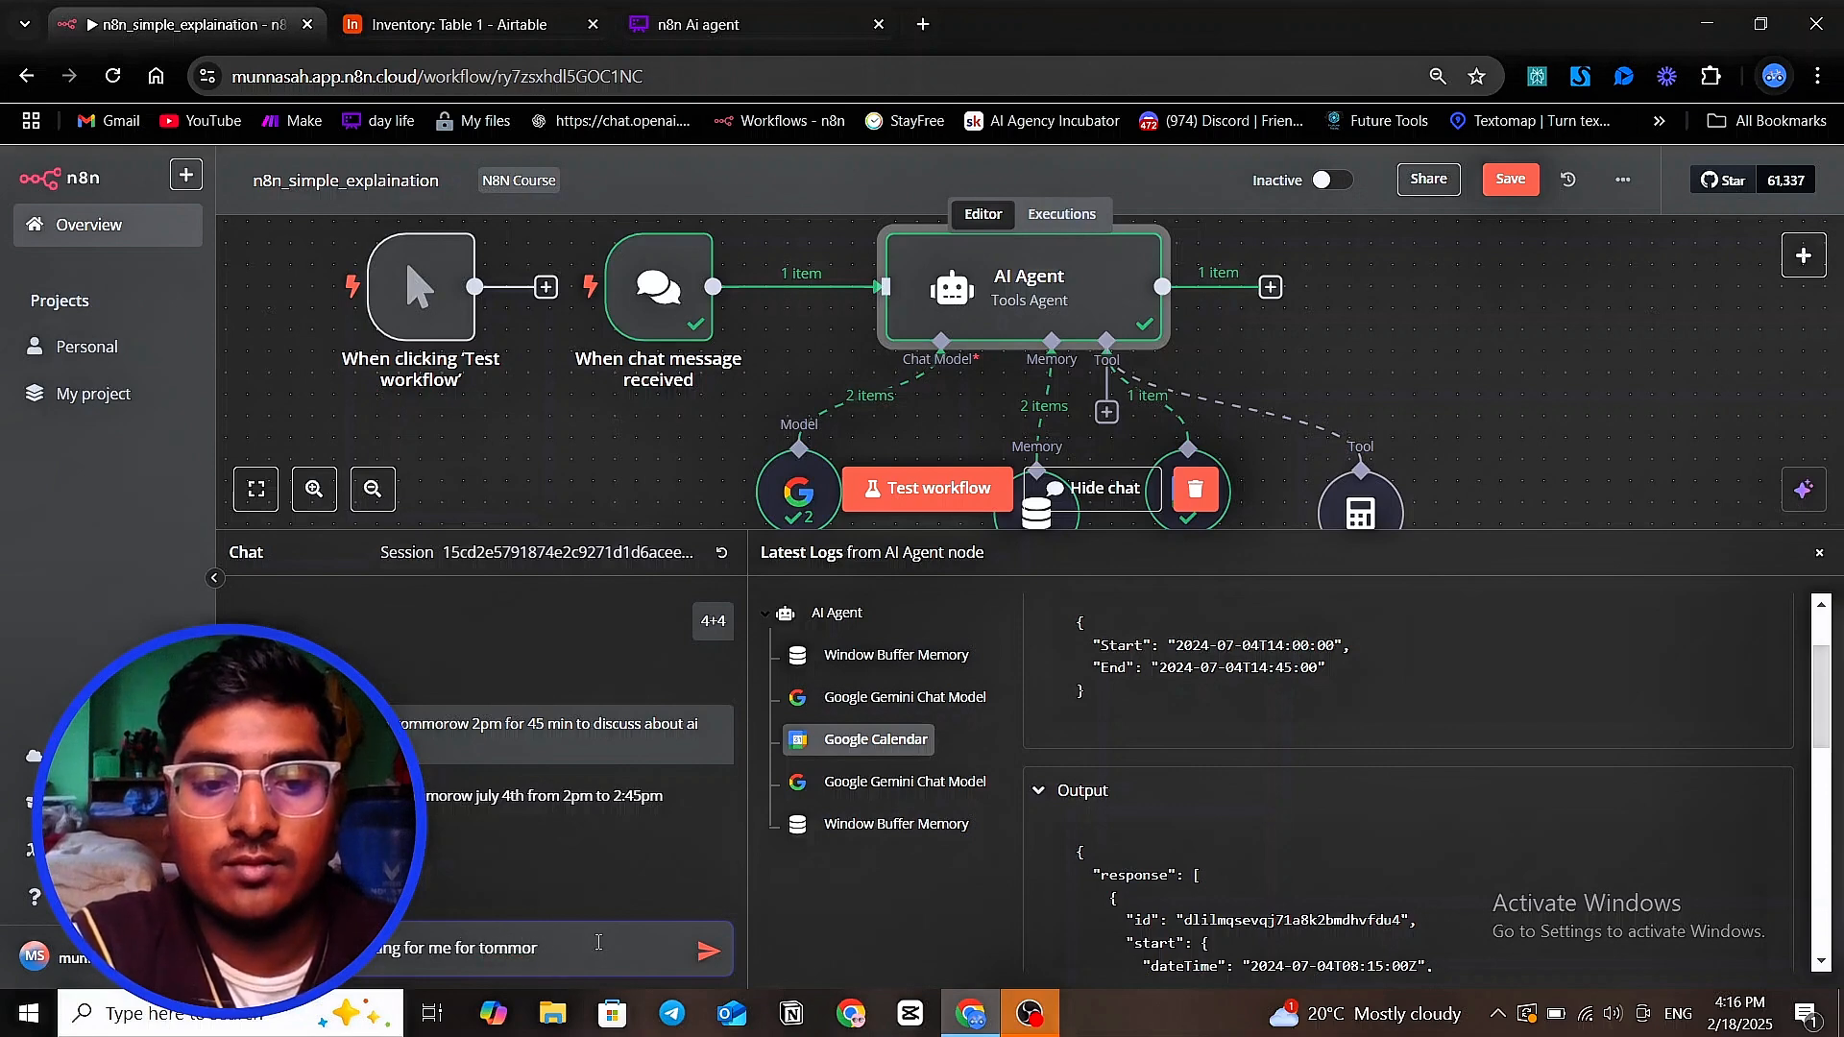
type("ow for")
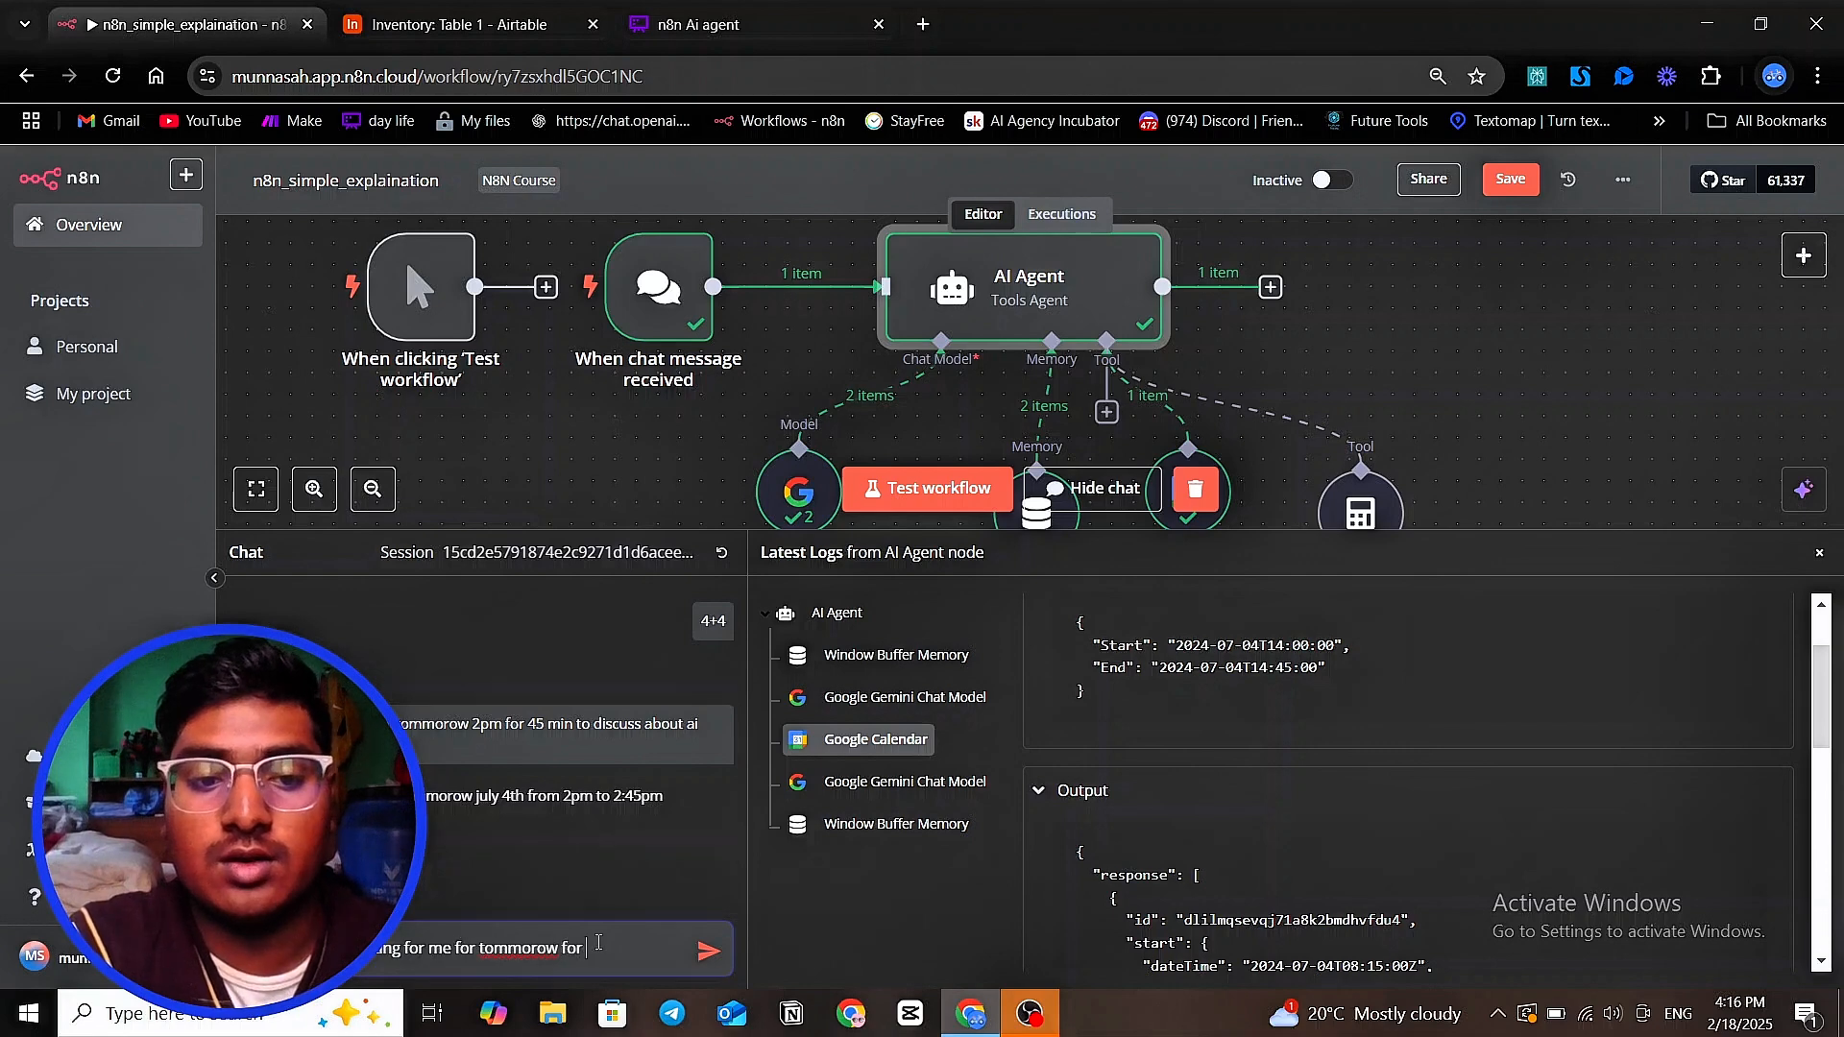
key("BackSpace")
key("BackSpace")
key("BackSpace")
key("BackSpace")
type("at ")
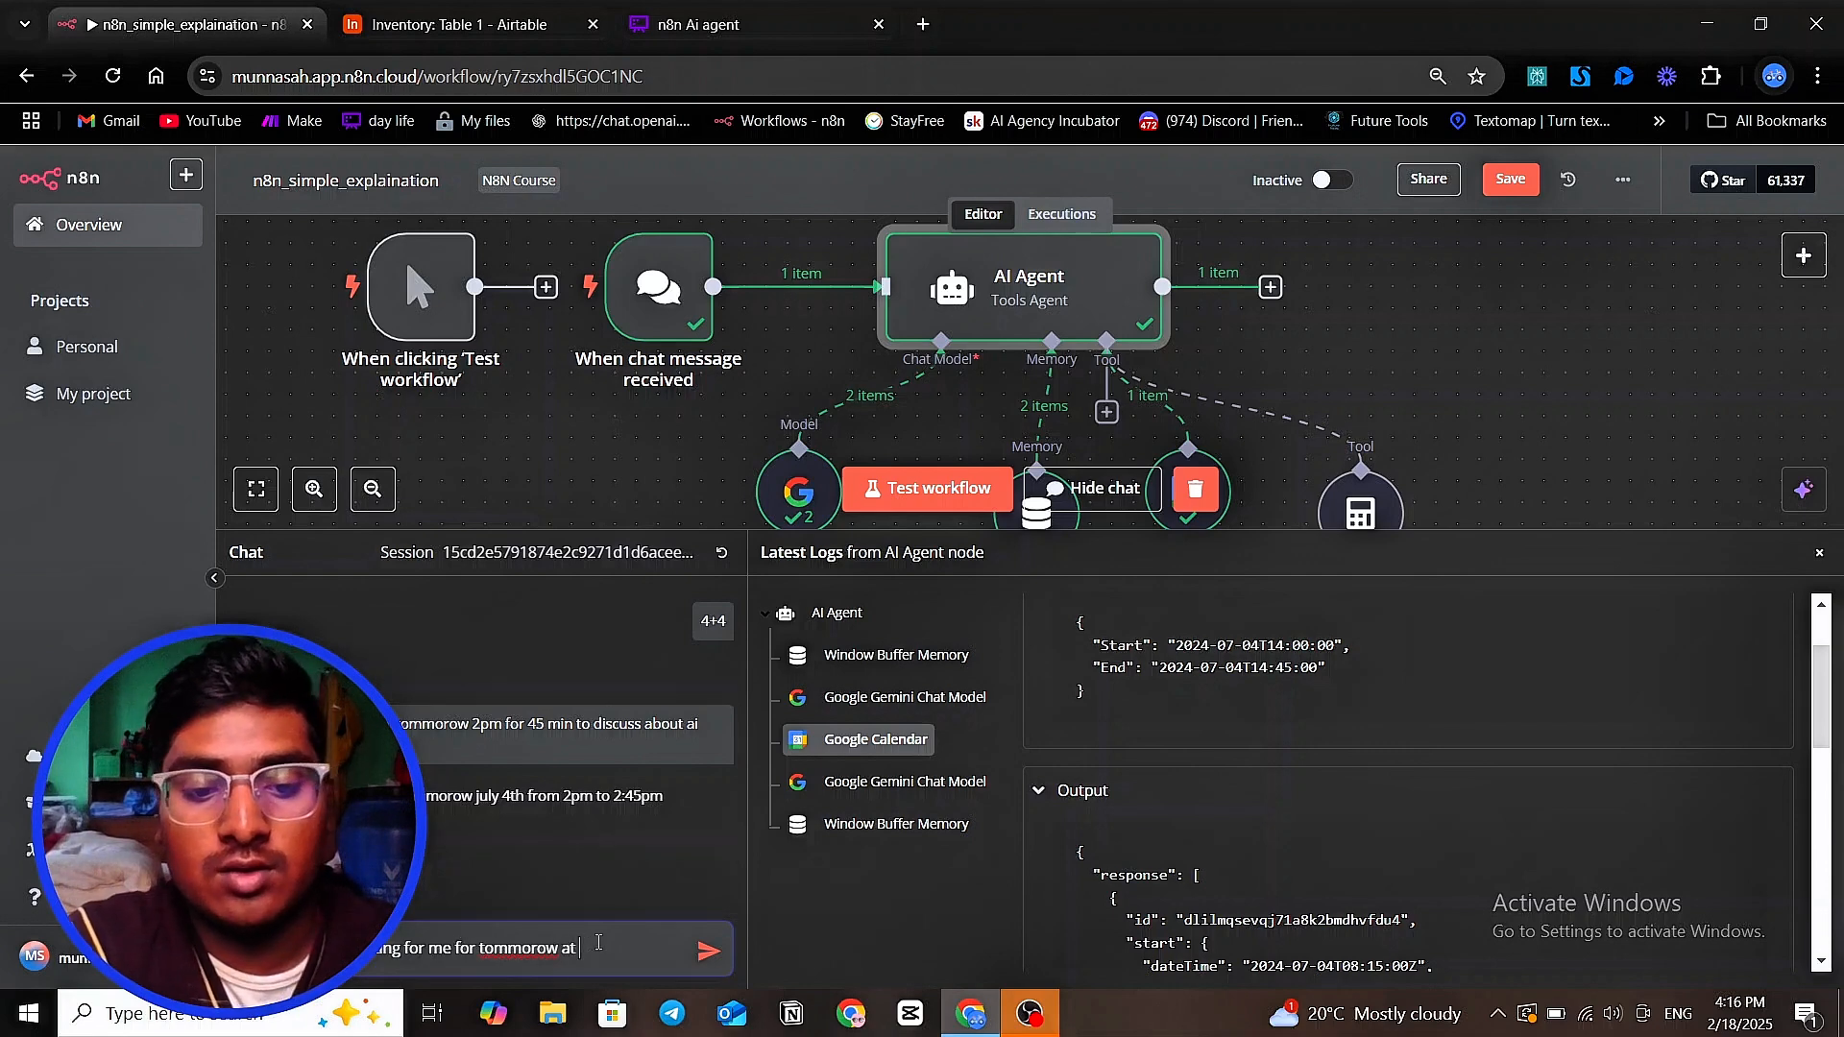
type("5pm for")
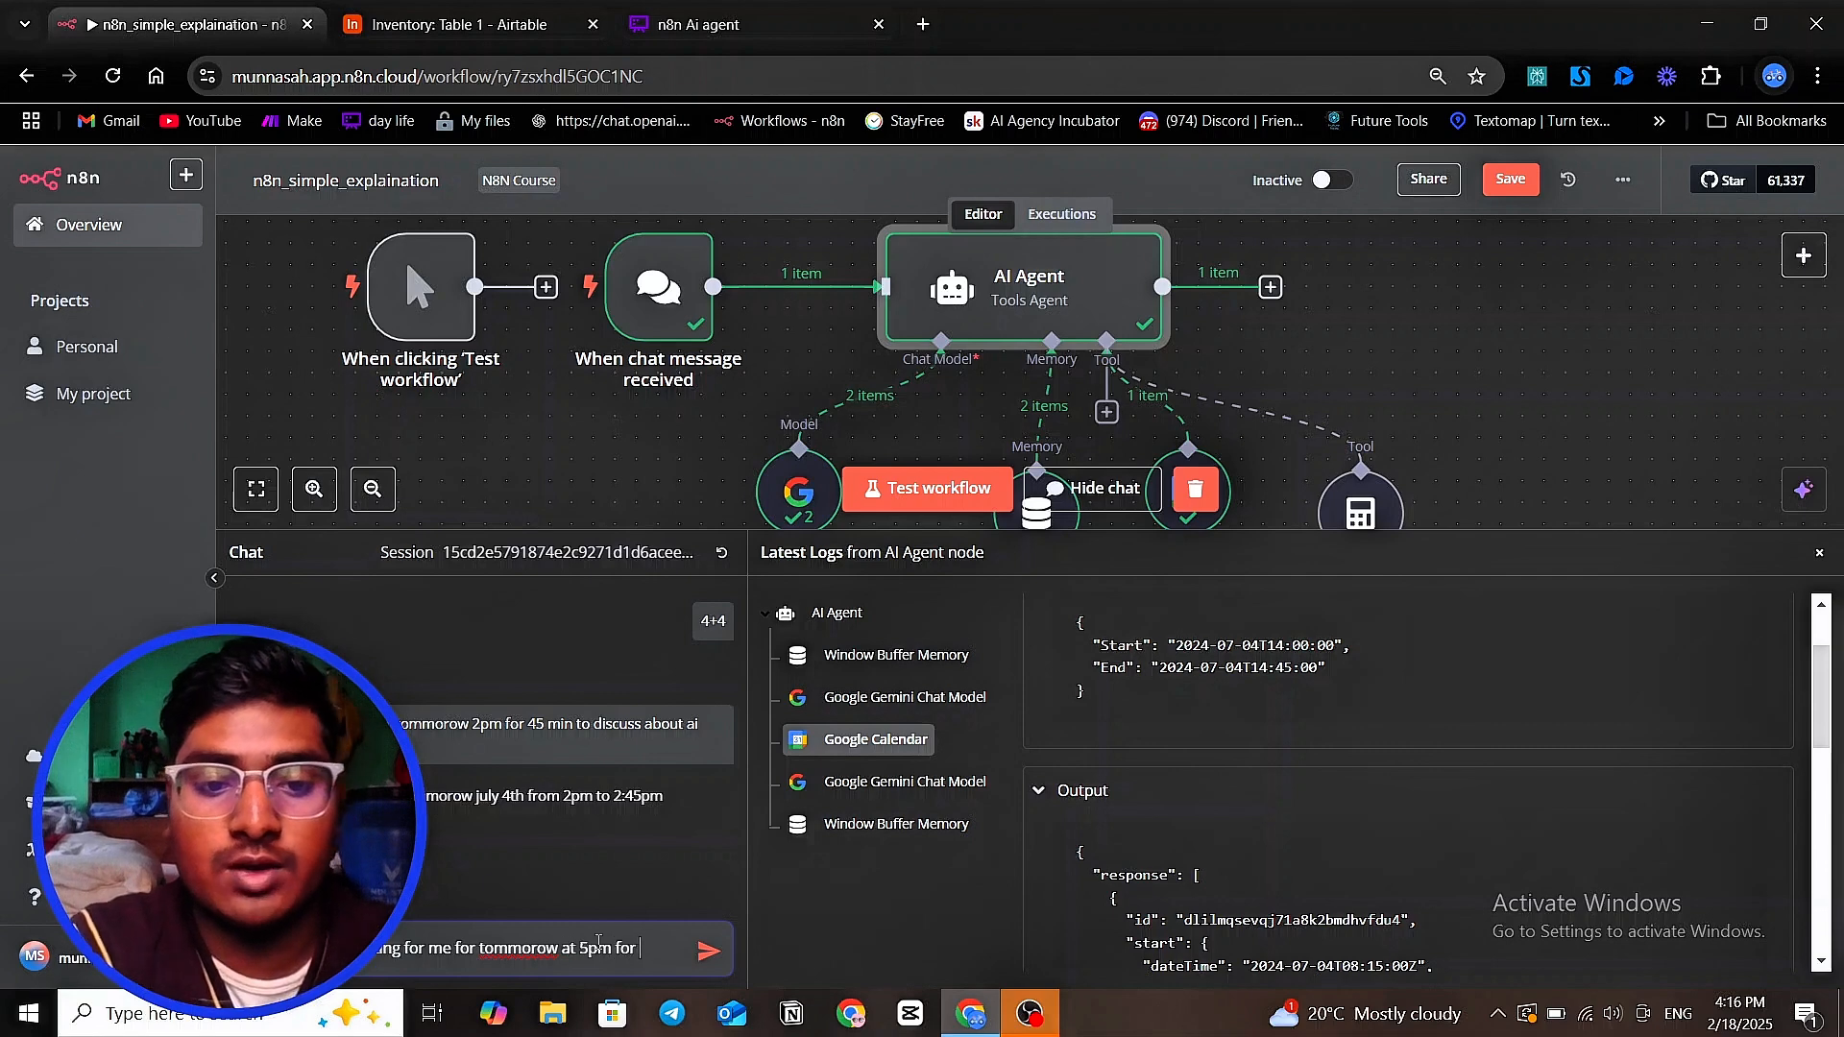
key("BackSpace")
key("BackSpace")
key("BackSpace")
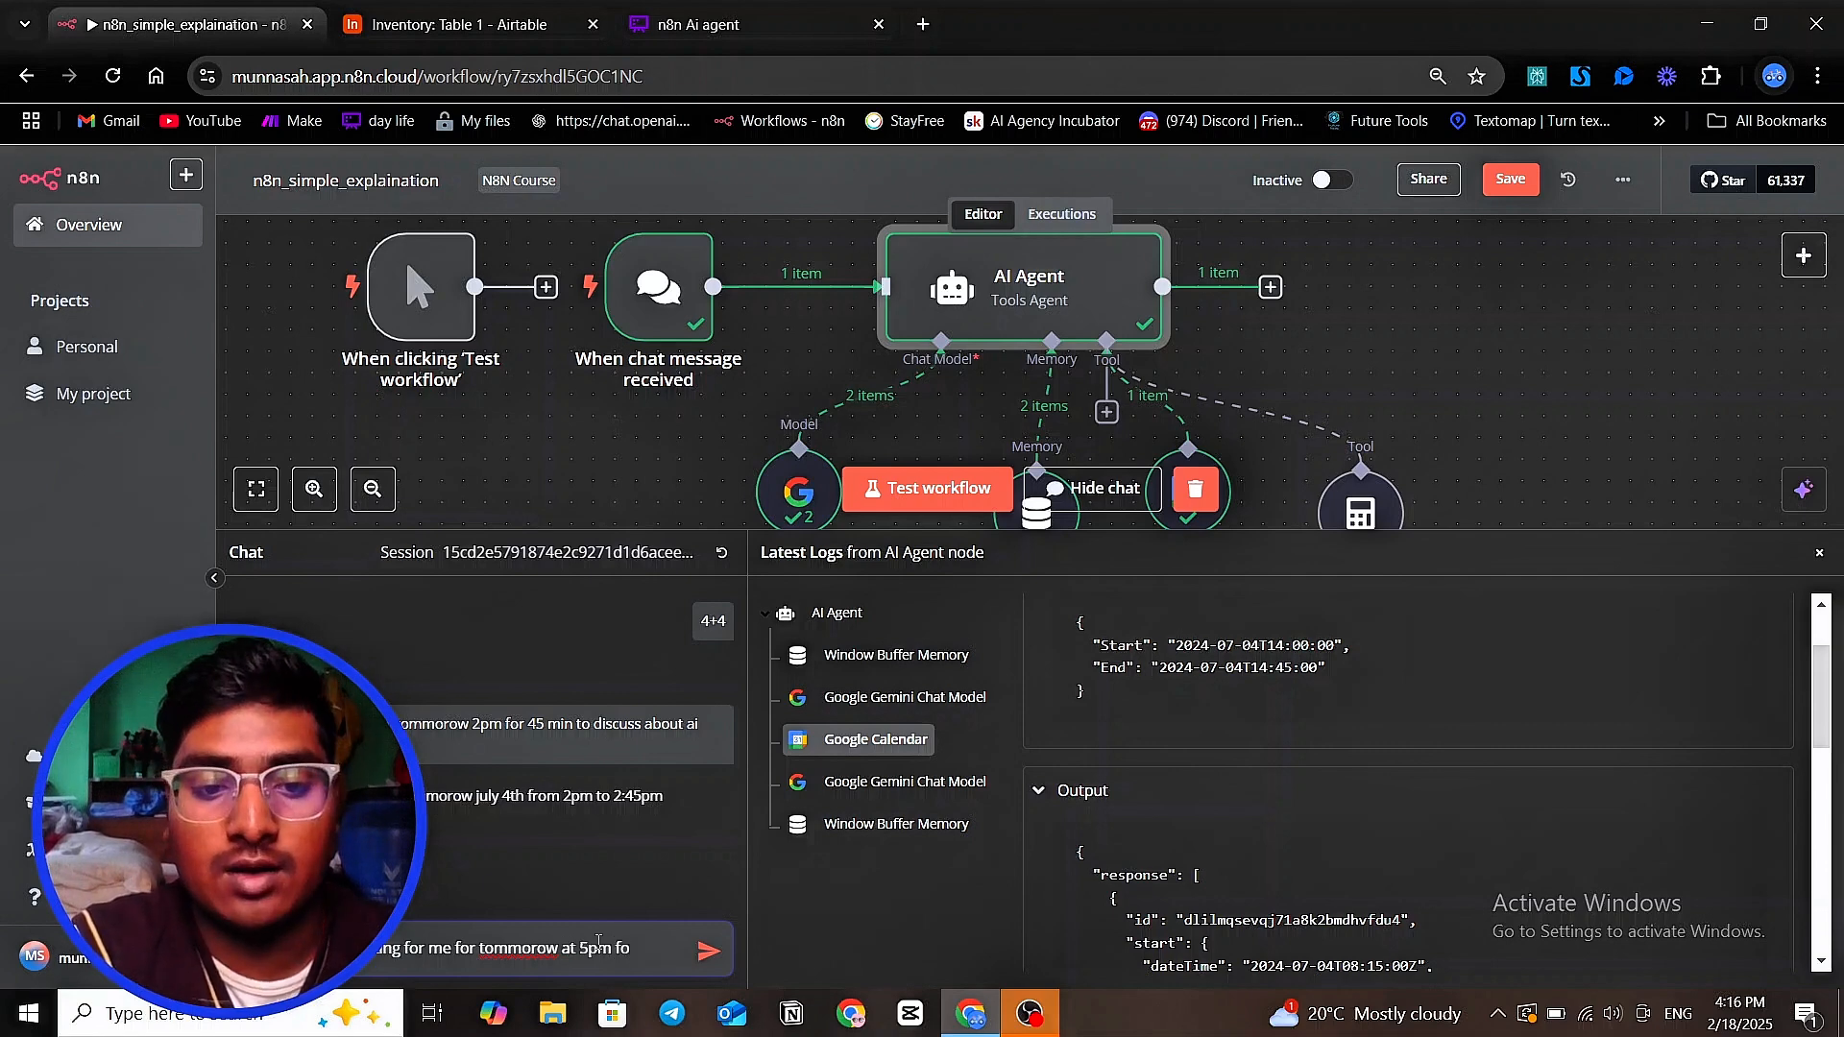
type("or 1")
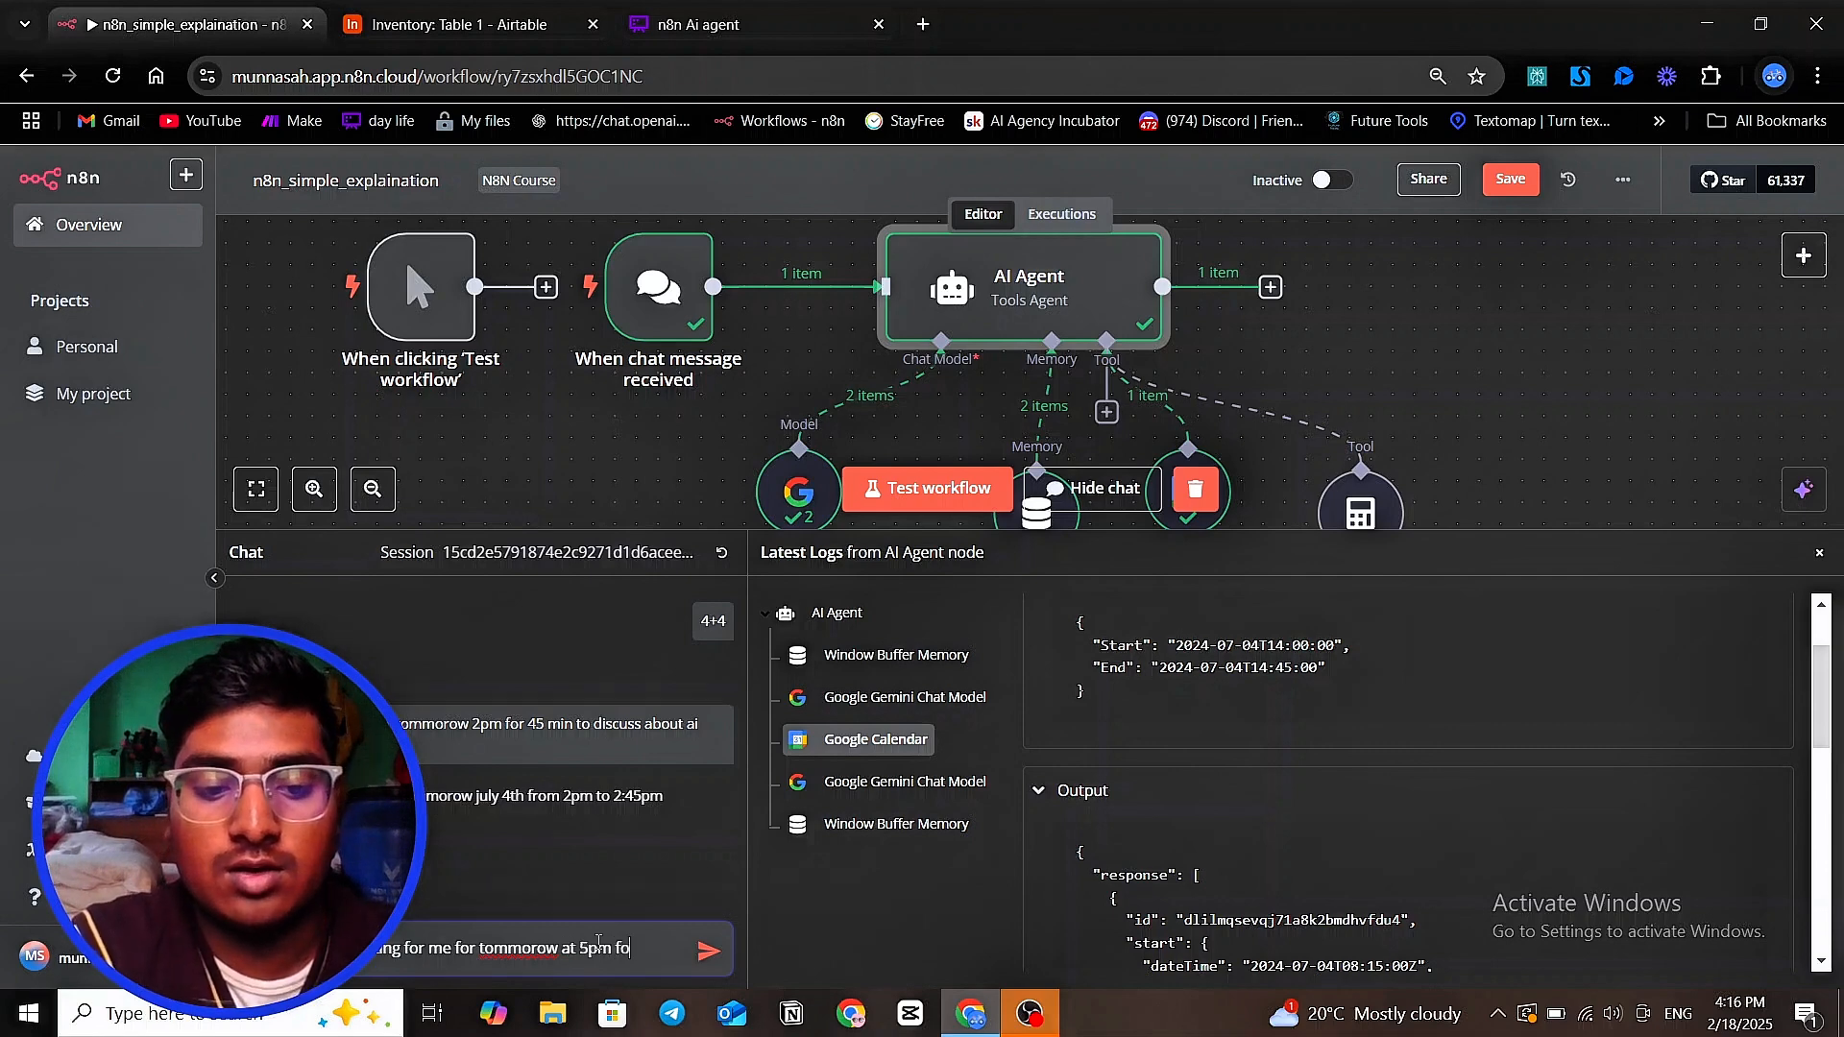
key("shift+Return")
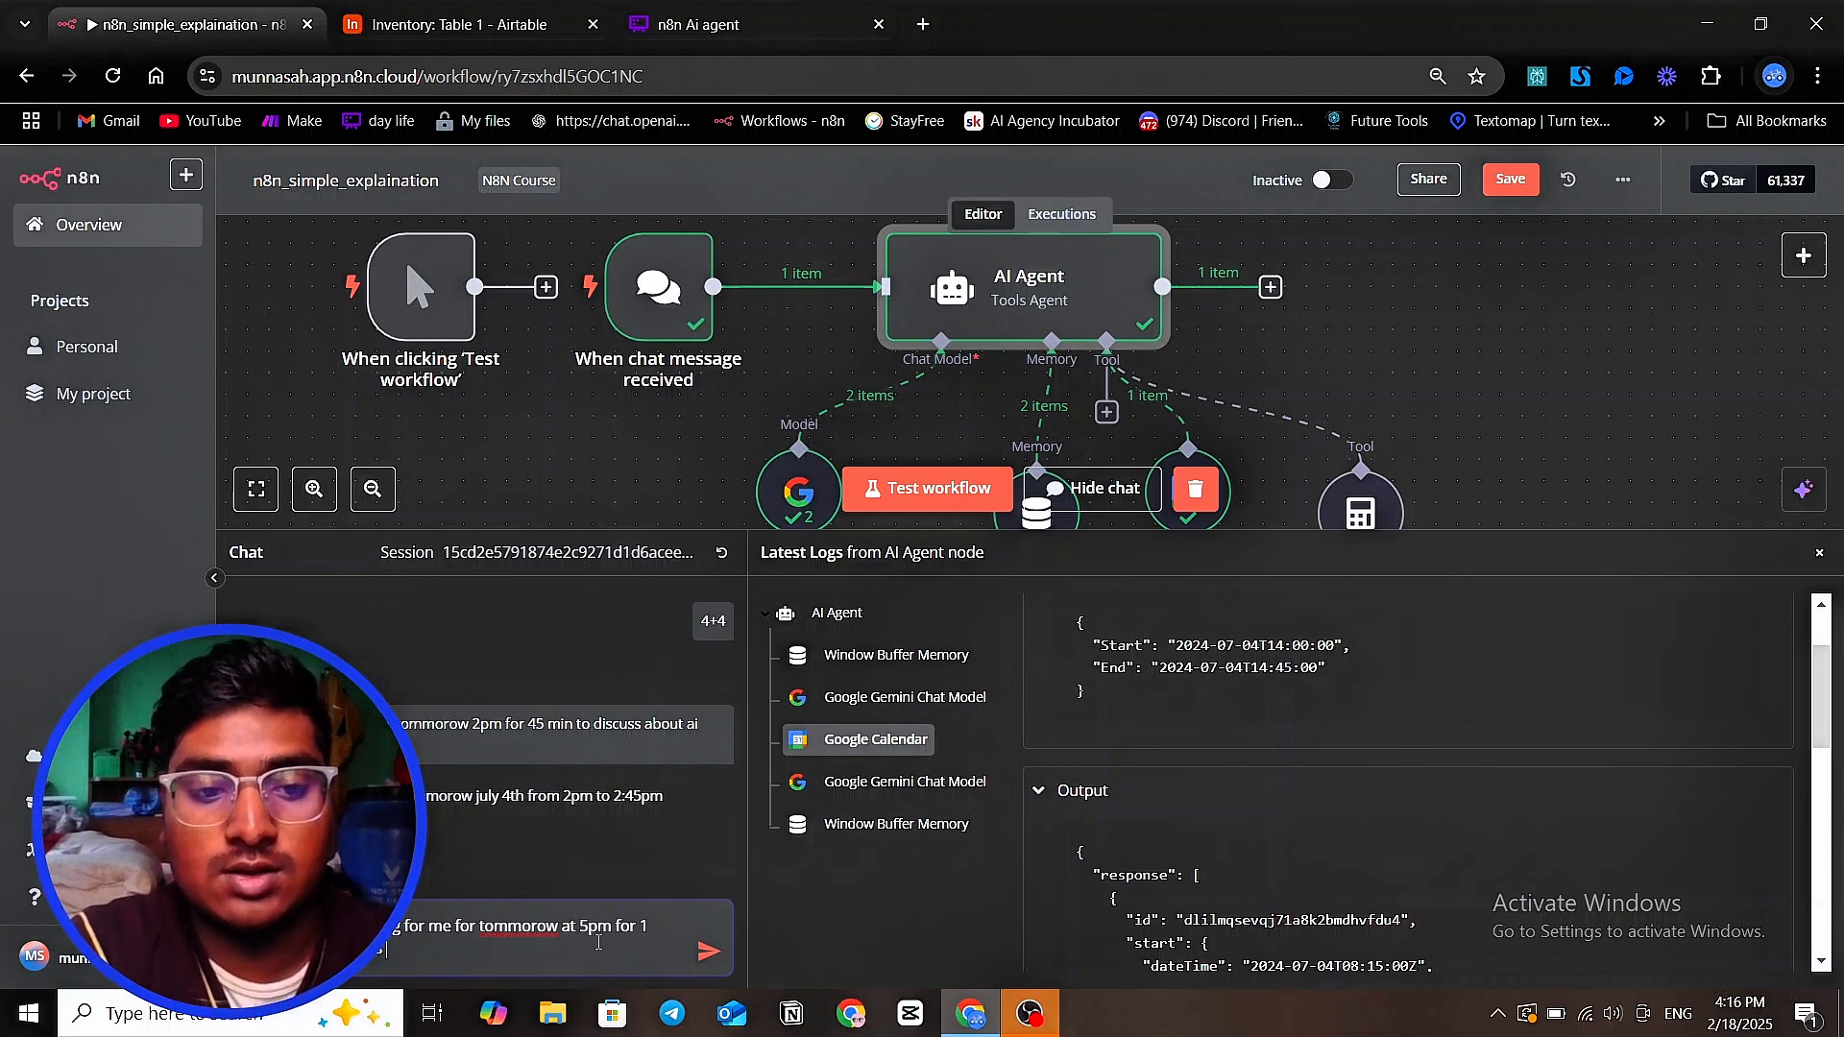
type("about ")
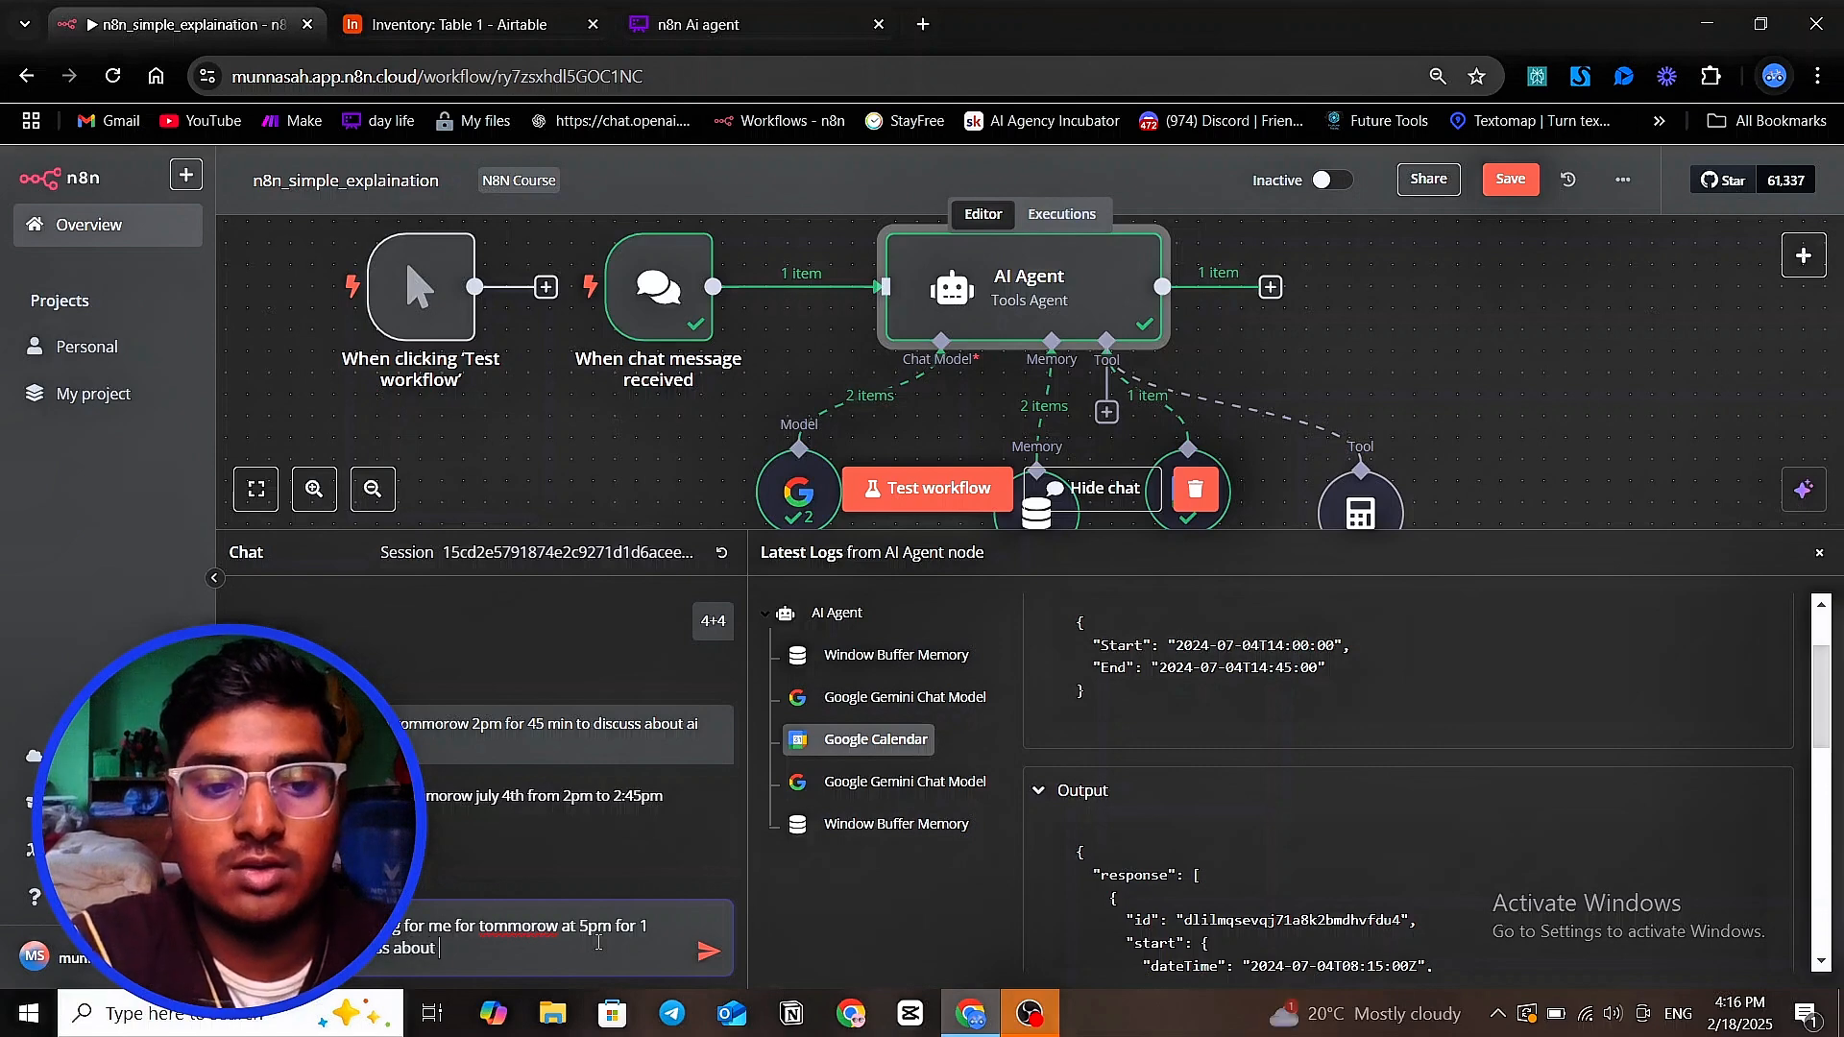
type("the pr")
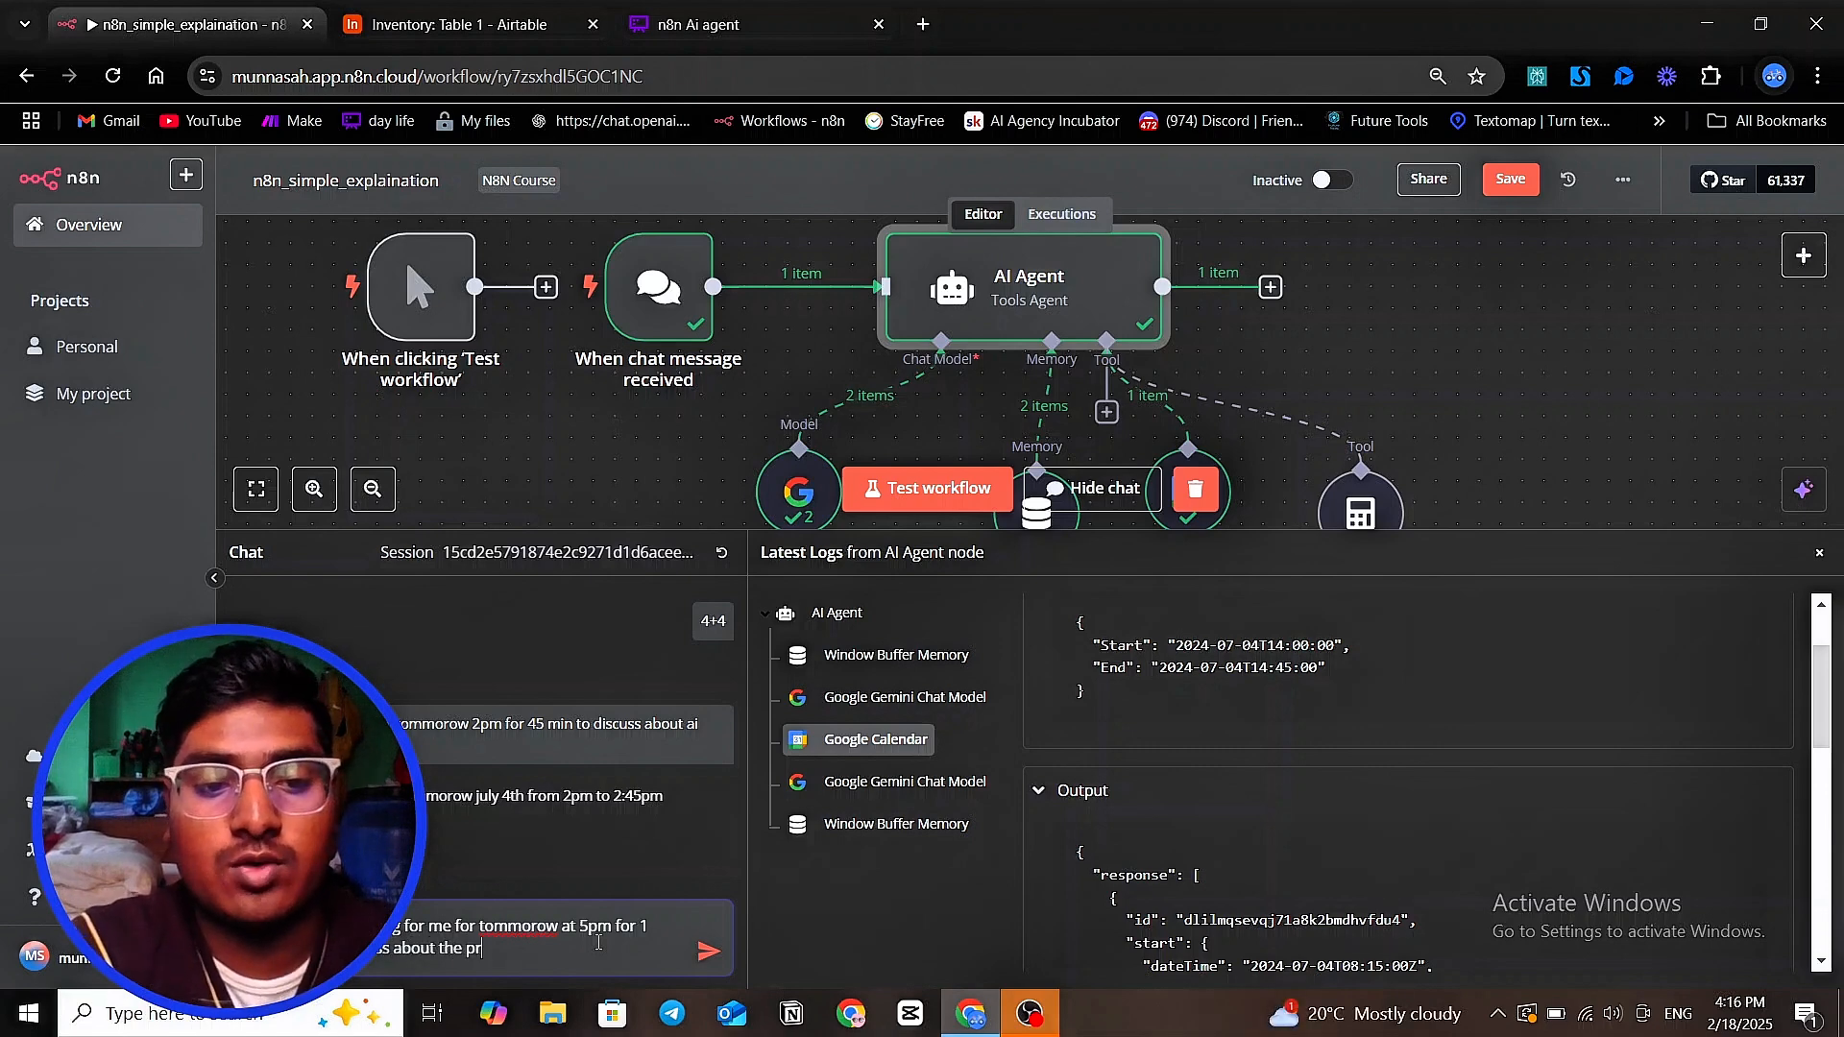
type("oject")
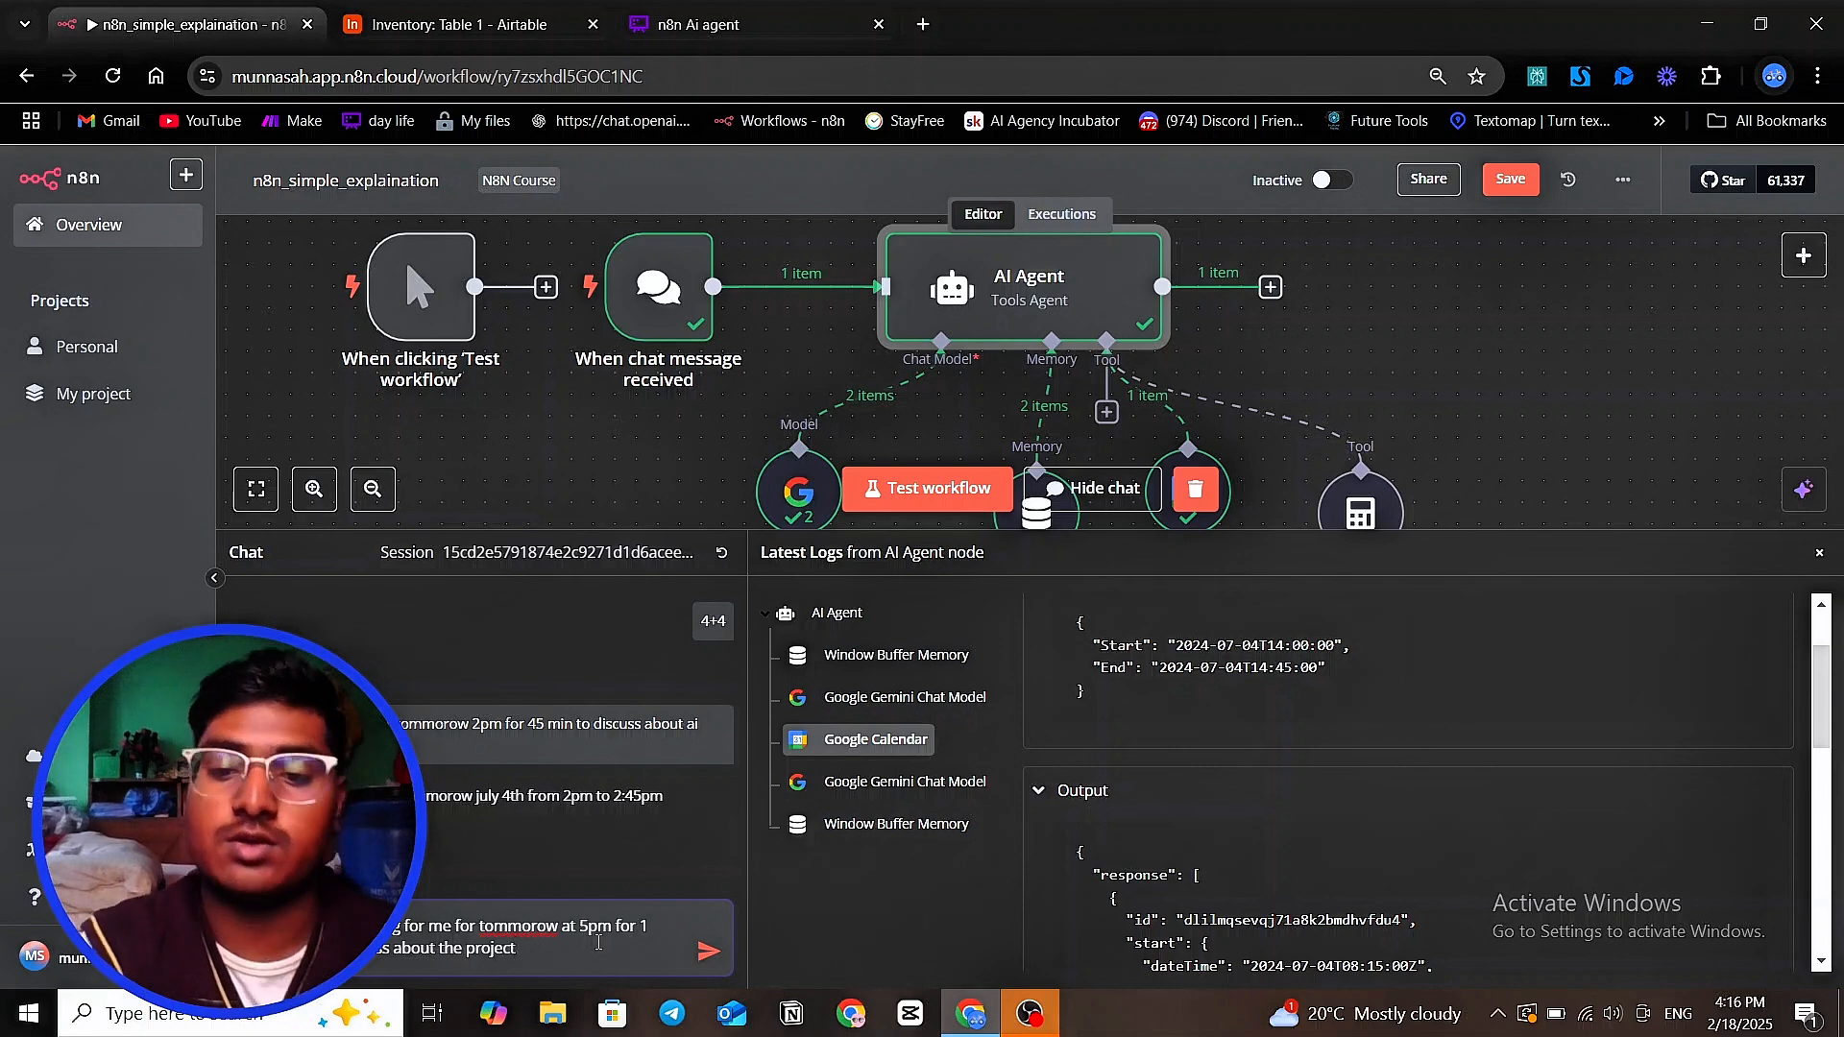
key("Return")
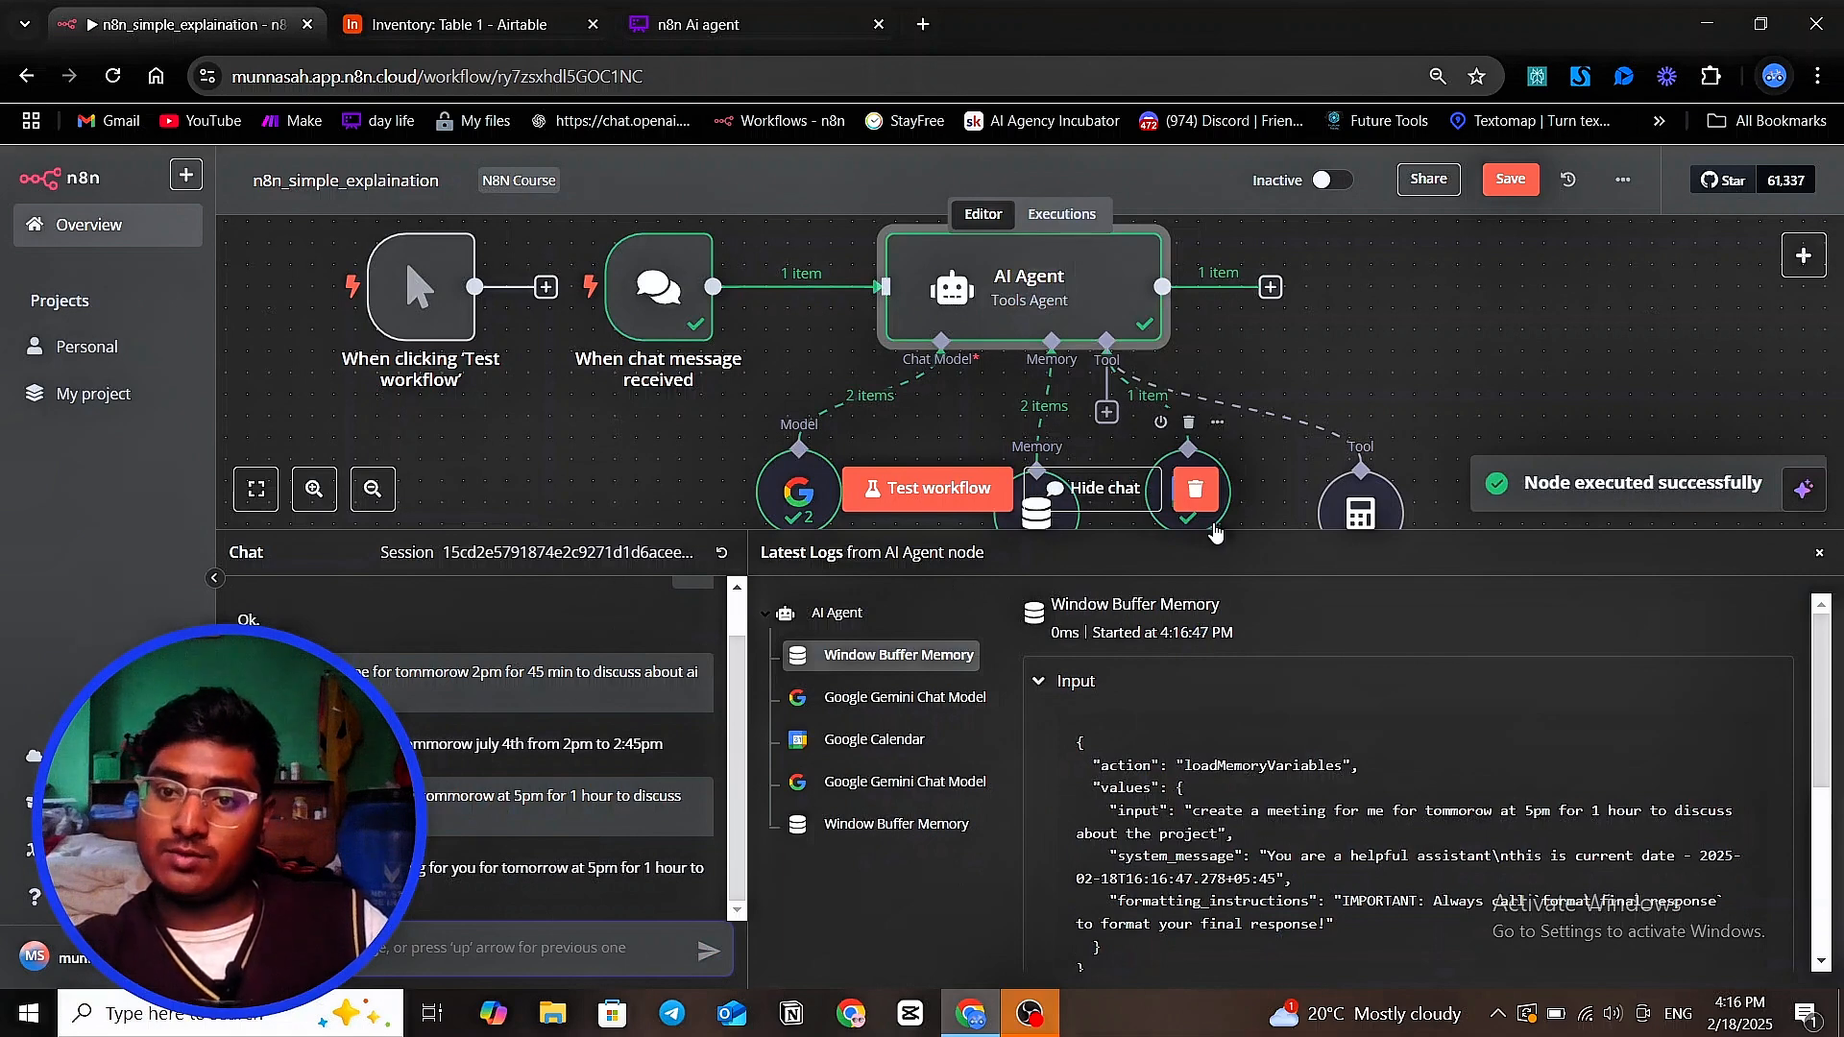
Enlarge the log area and examine the newest run's memory entry and the Google Calendar tool's Start and End inputs and output
scroll(1251, 528, "down", 1)
left_click_drag(1250, 528, 1271, 333)
scroll(1267, 520, "down", 5)
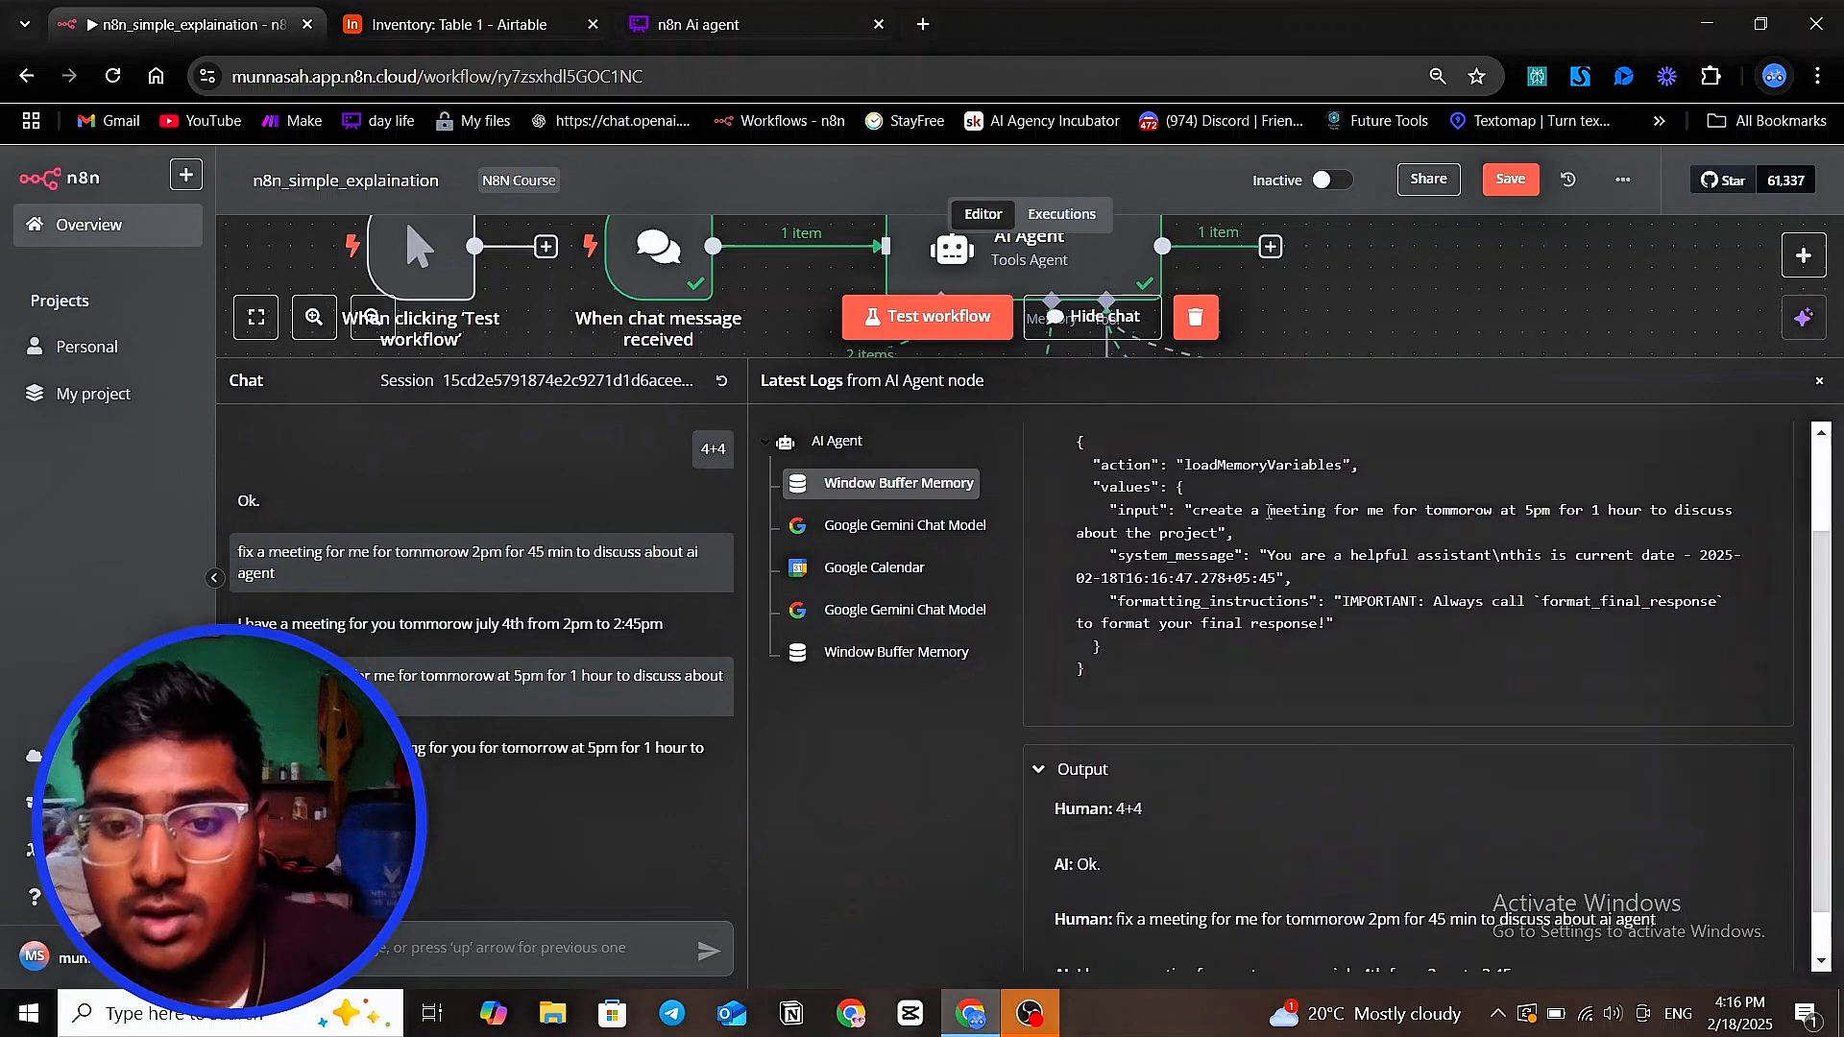
left_click(863, 580)
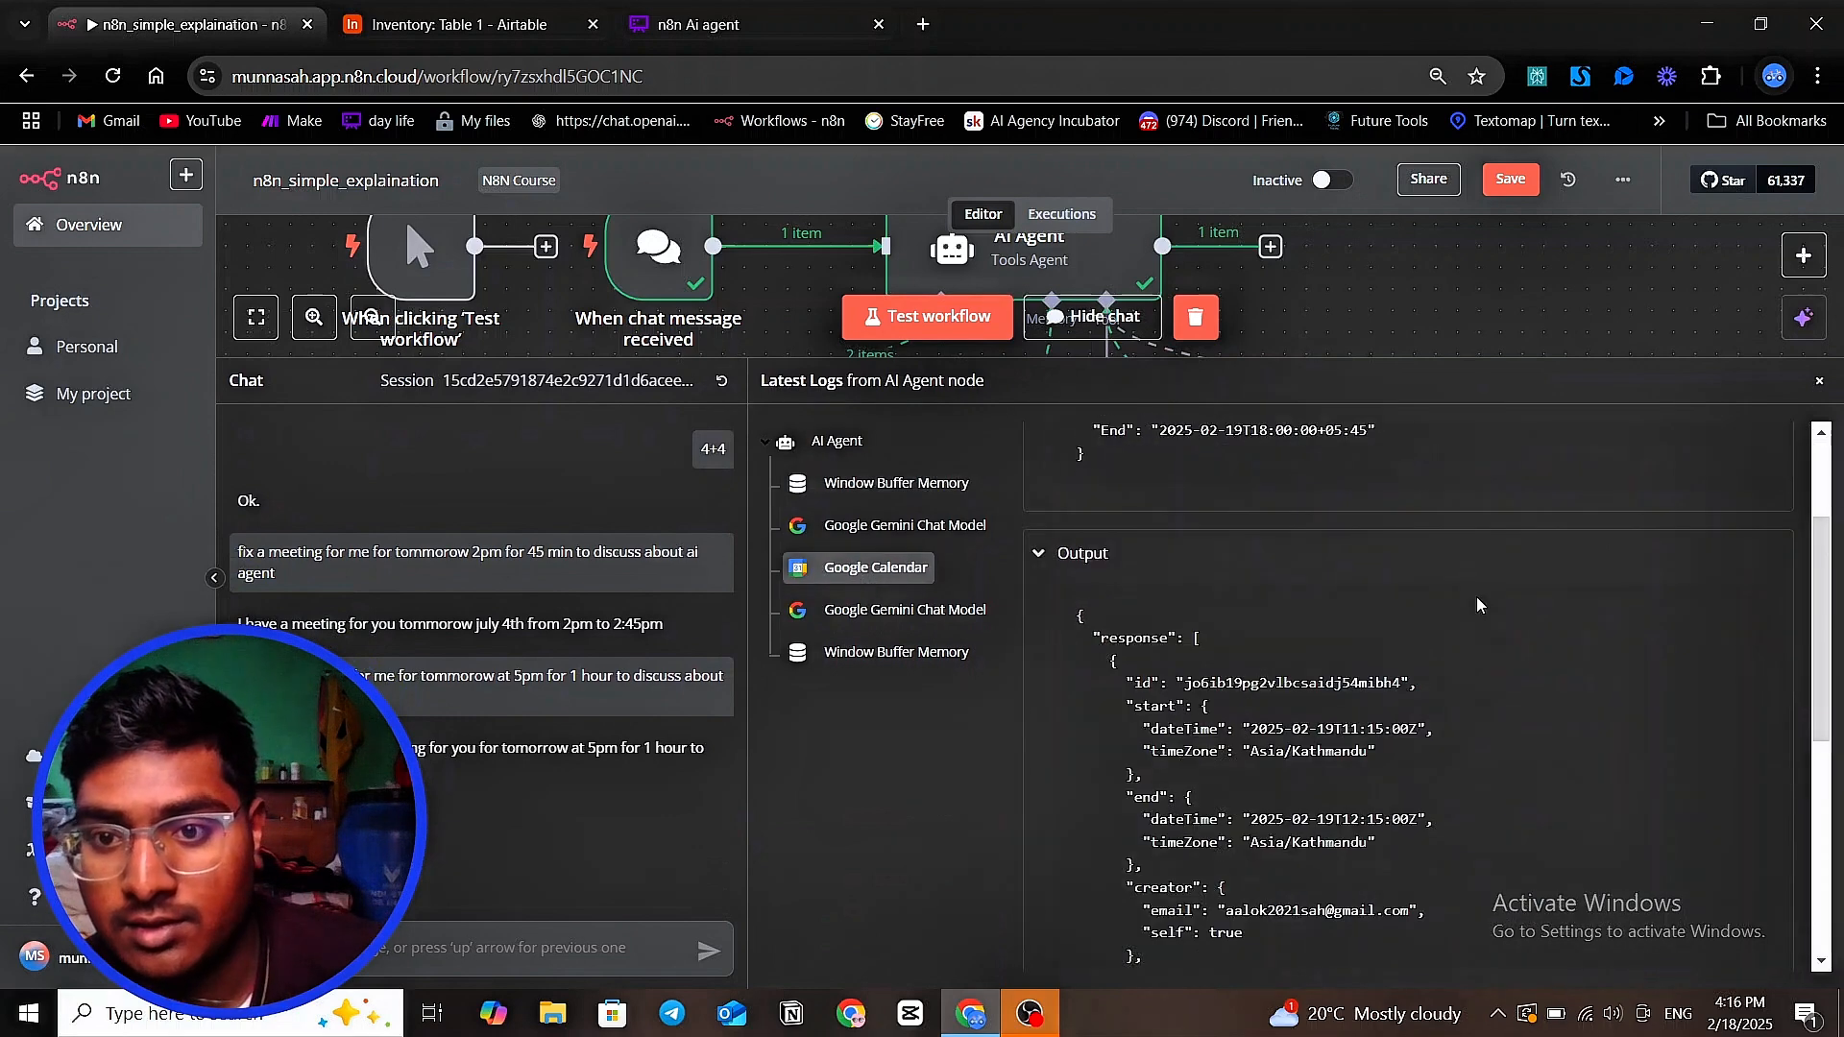
scroll(1219, 545, "up", 2)
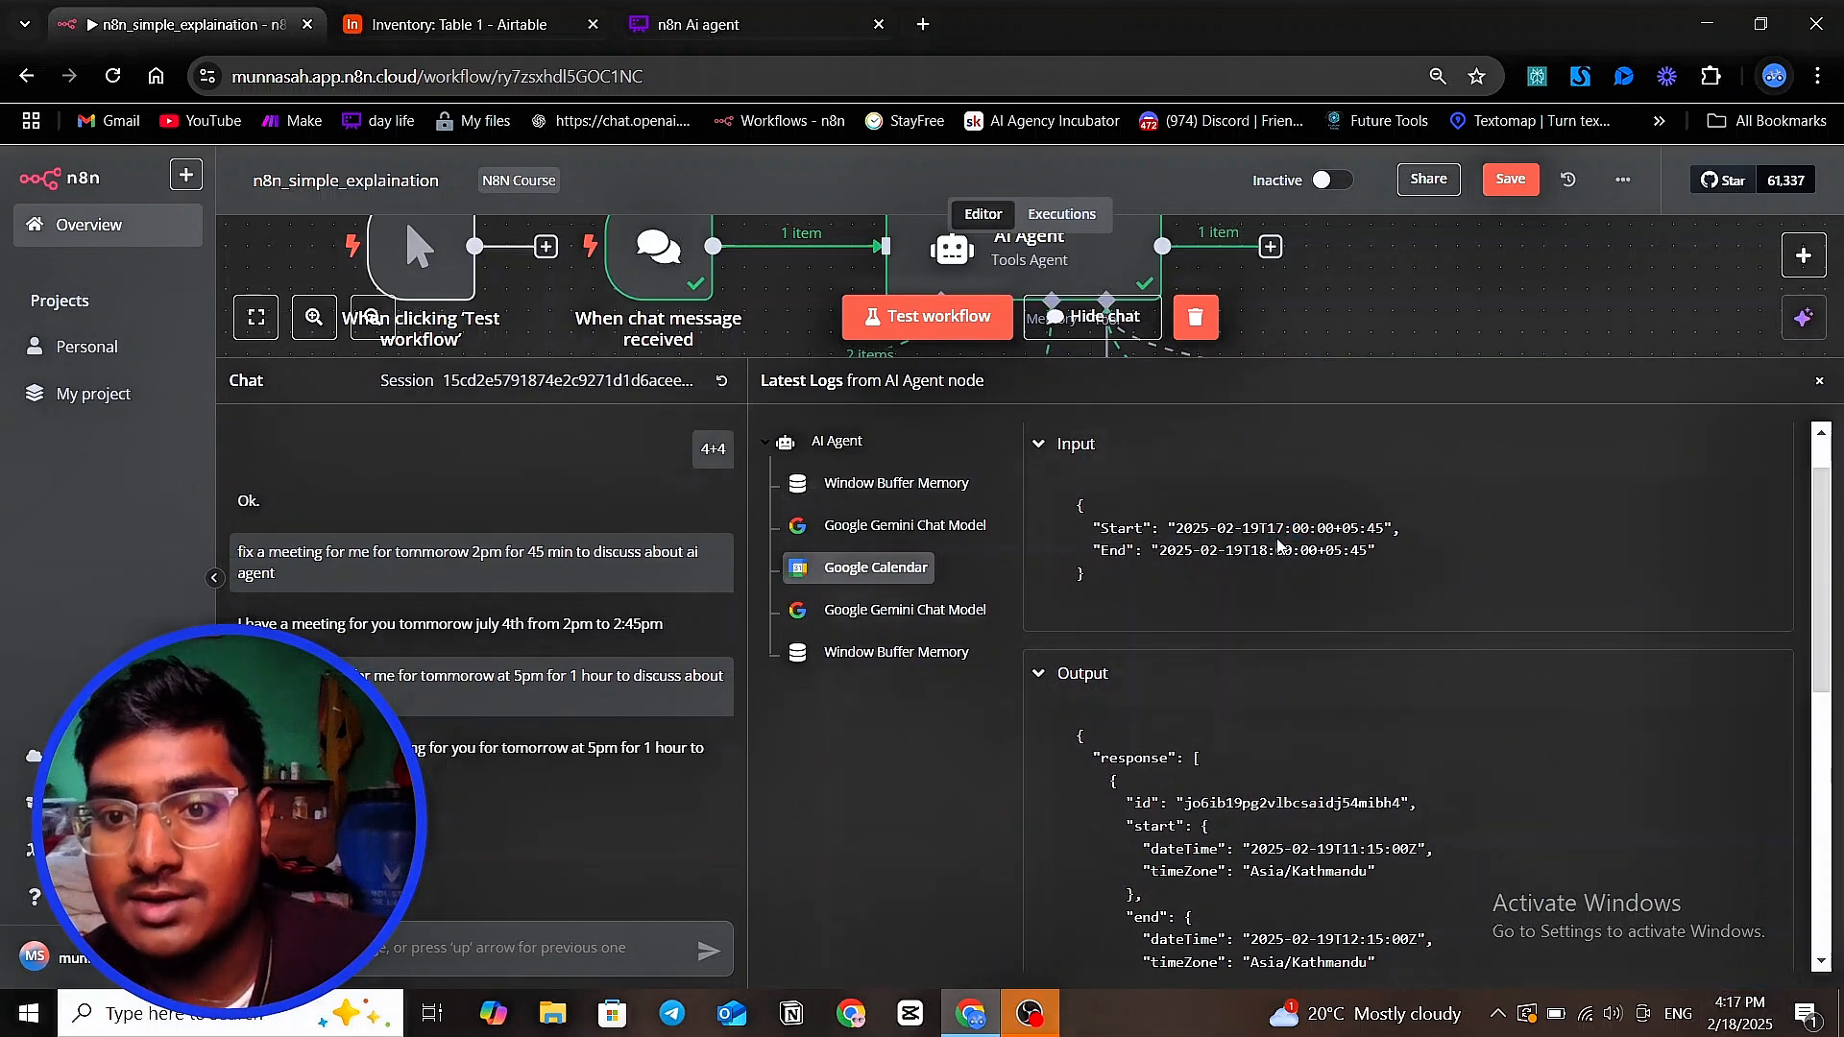
left_click_drag(1266, 527, 1301, 530)
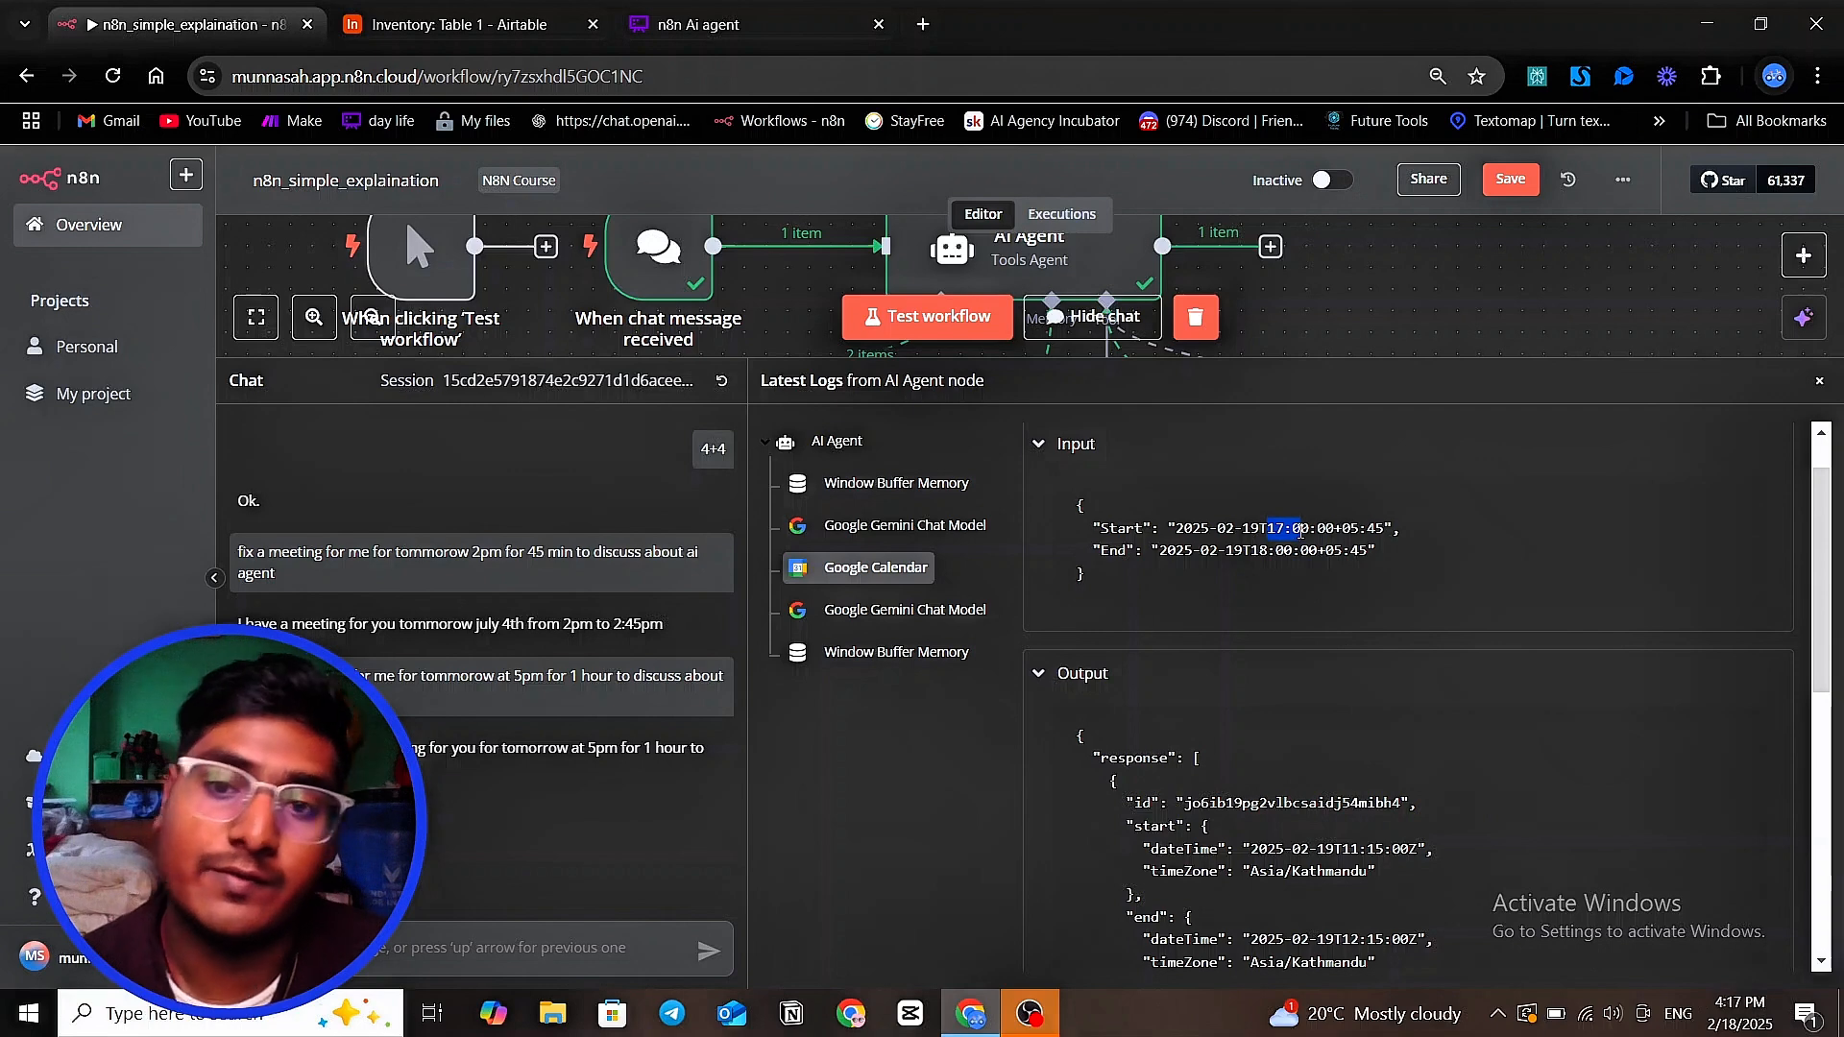
Check the Start and End times in the Google Calendar log entry, and shrink the log area to uncover the workflow canvas
left_click(1261, 550)
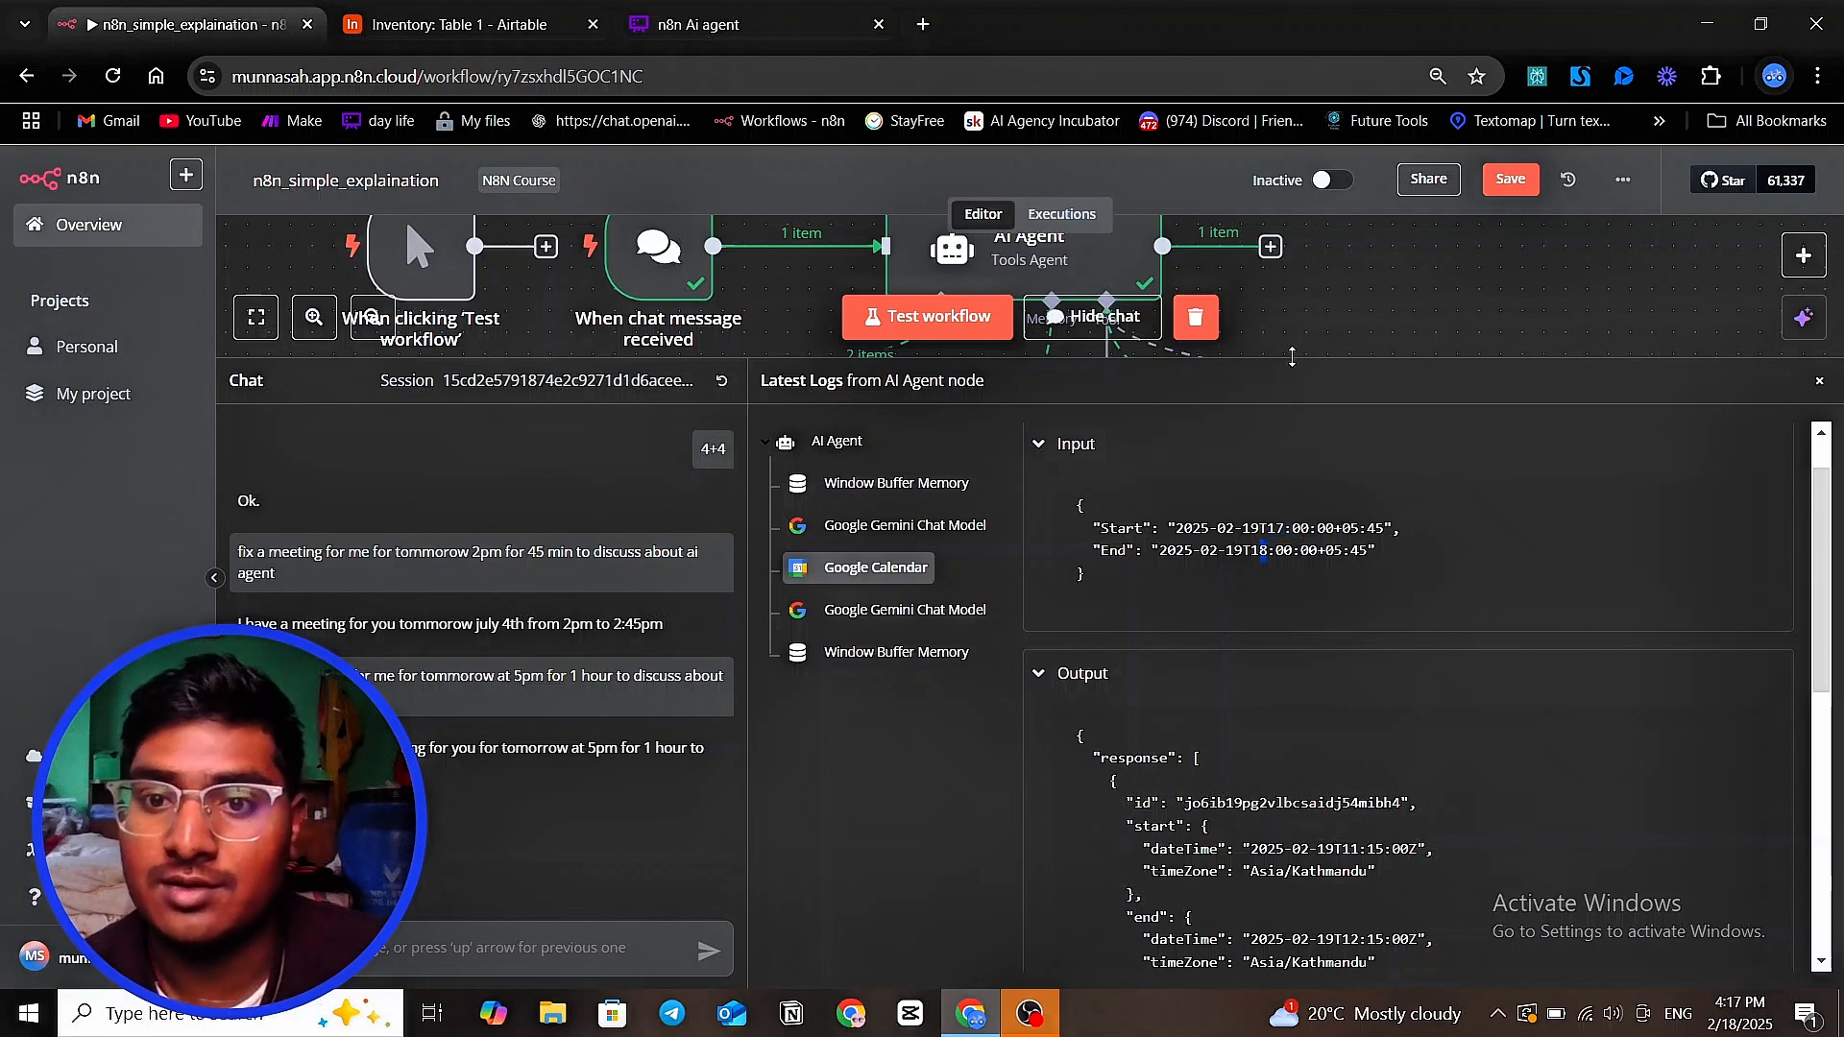
scroll(1345, 537, "down", 1)
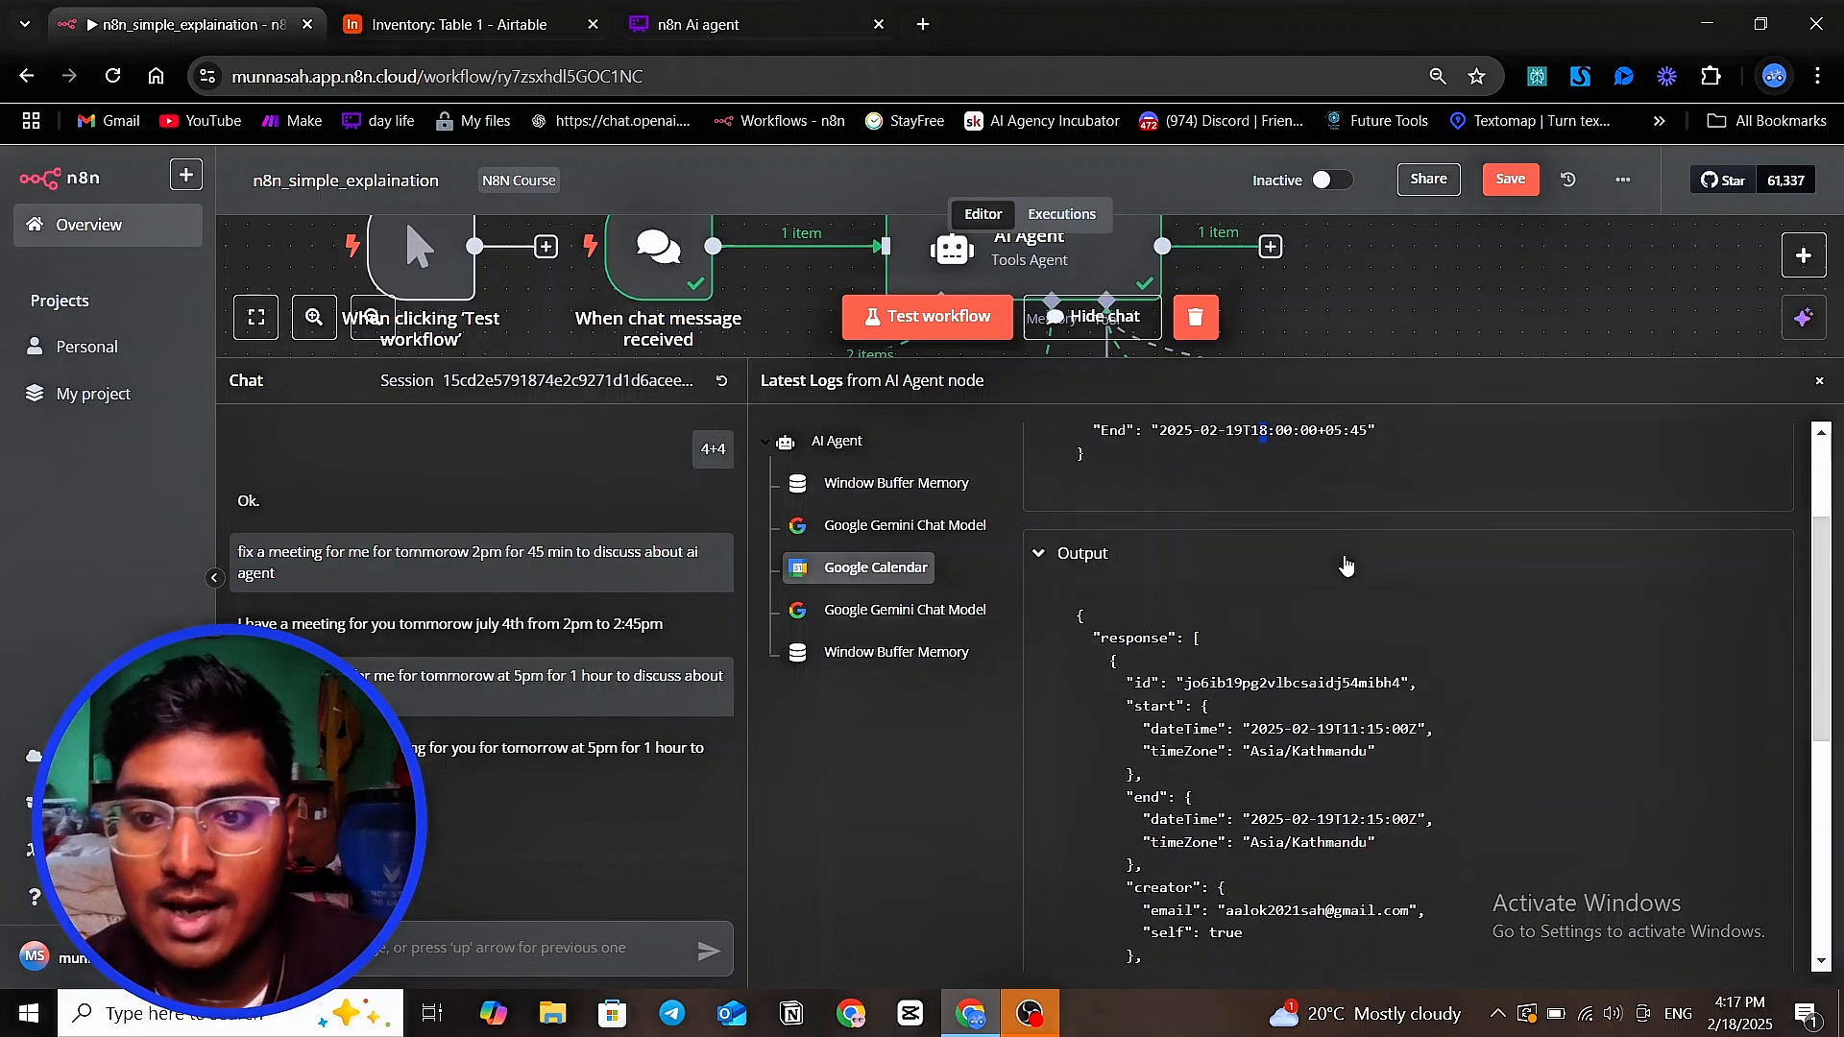
scroll(1354, 526, "up", 1)
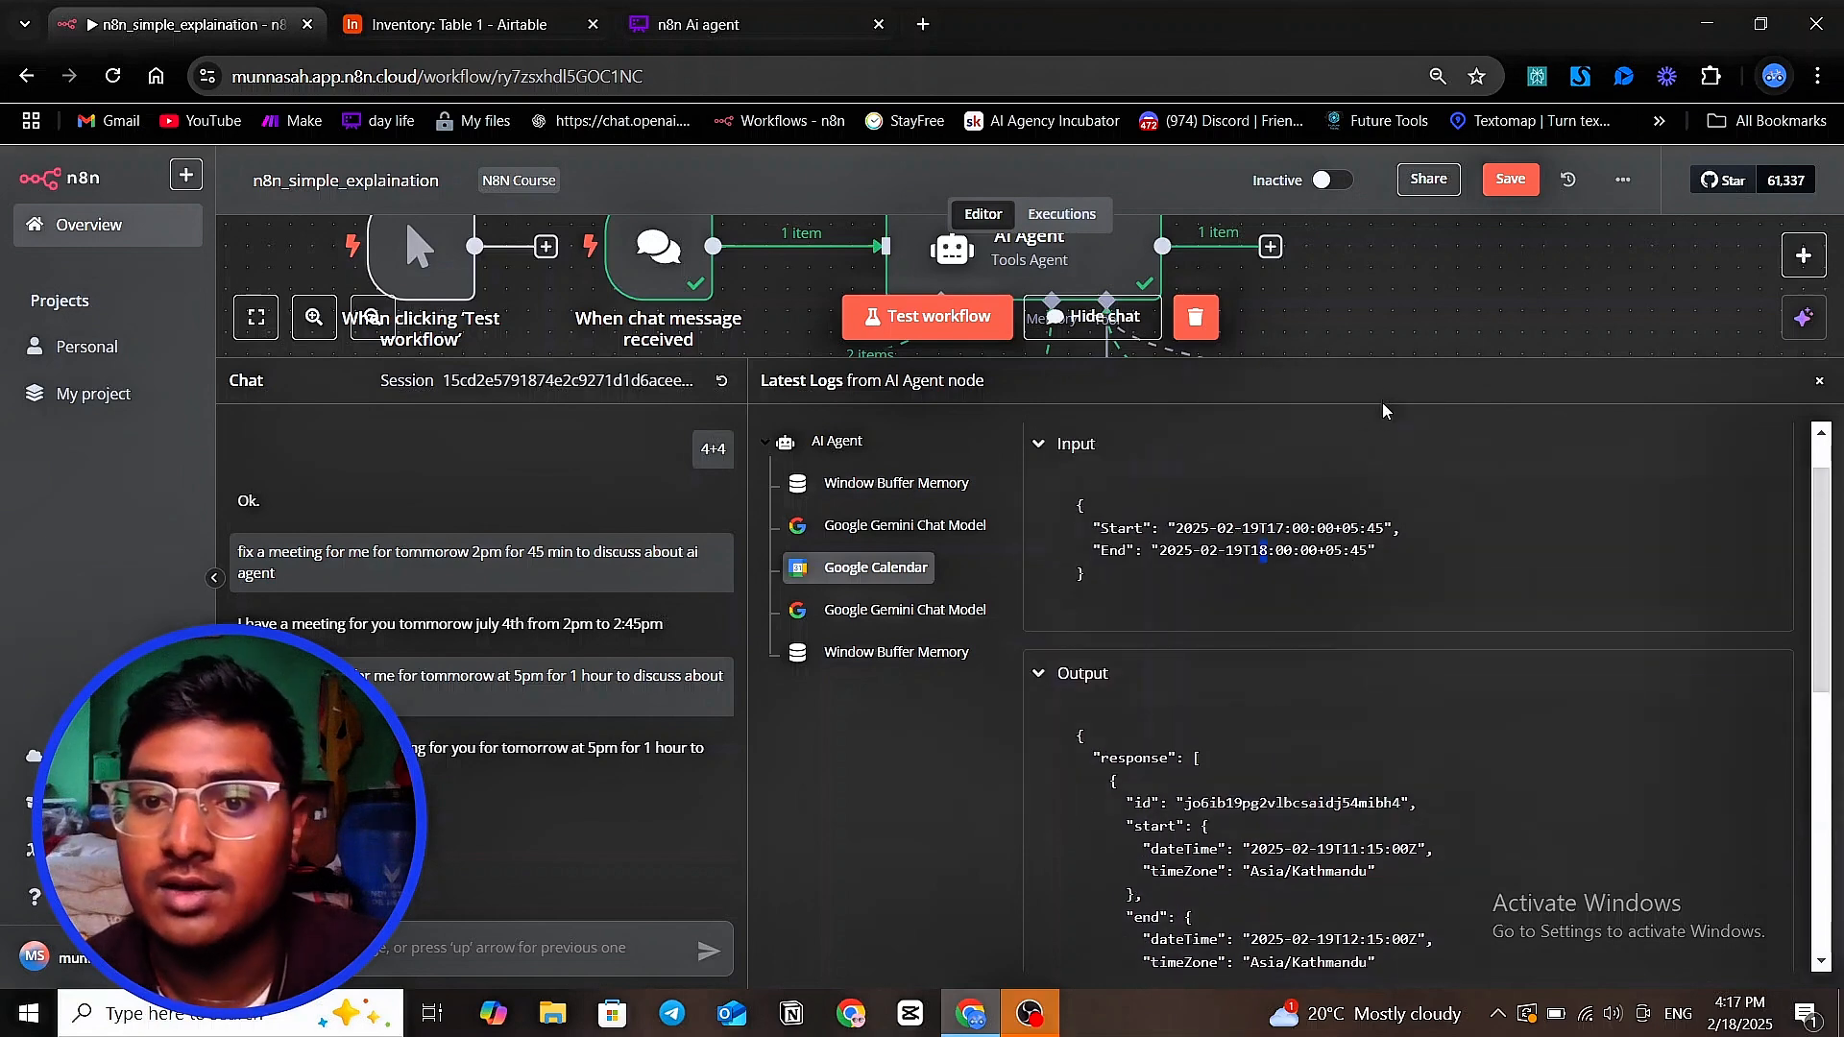
left_click_drag(1391, 356, 1345, 738)
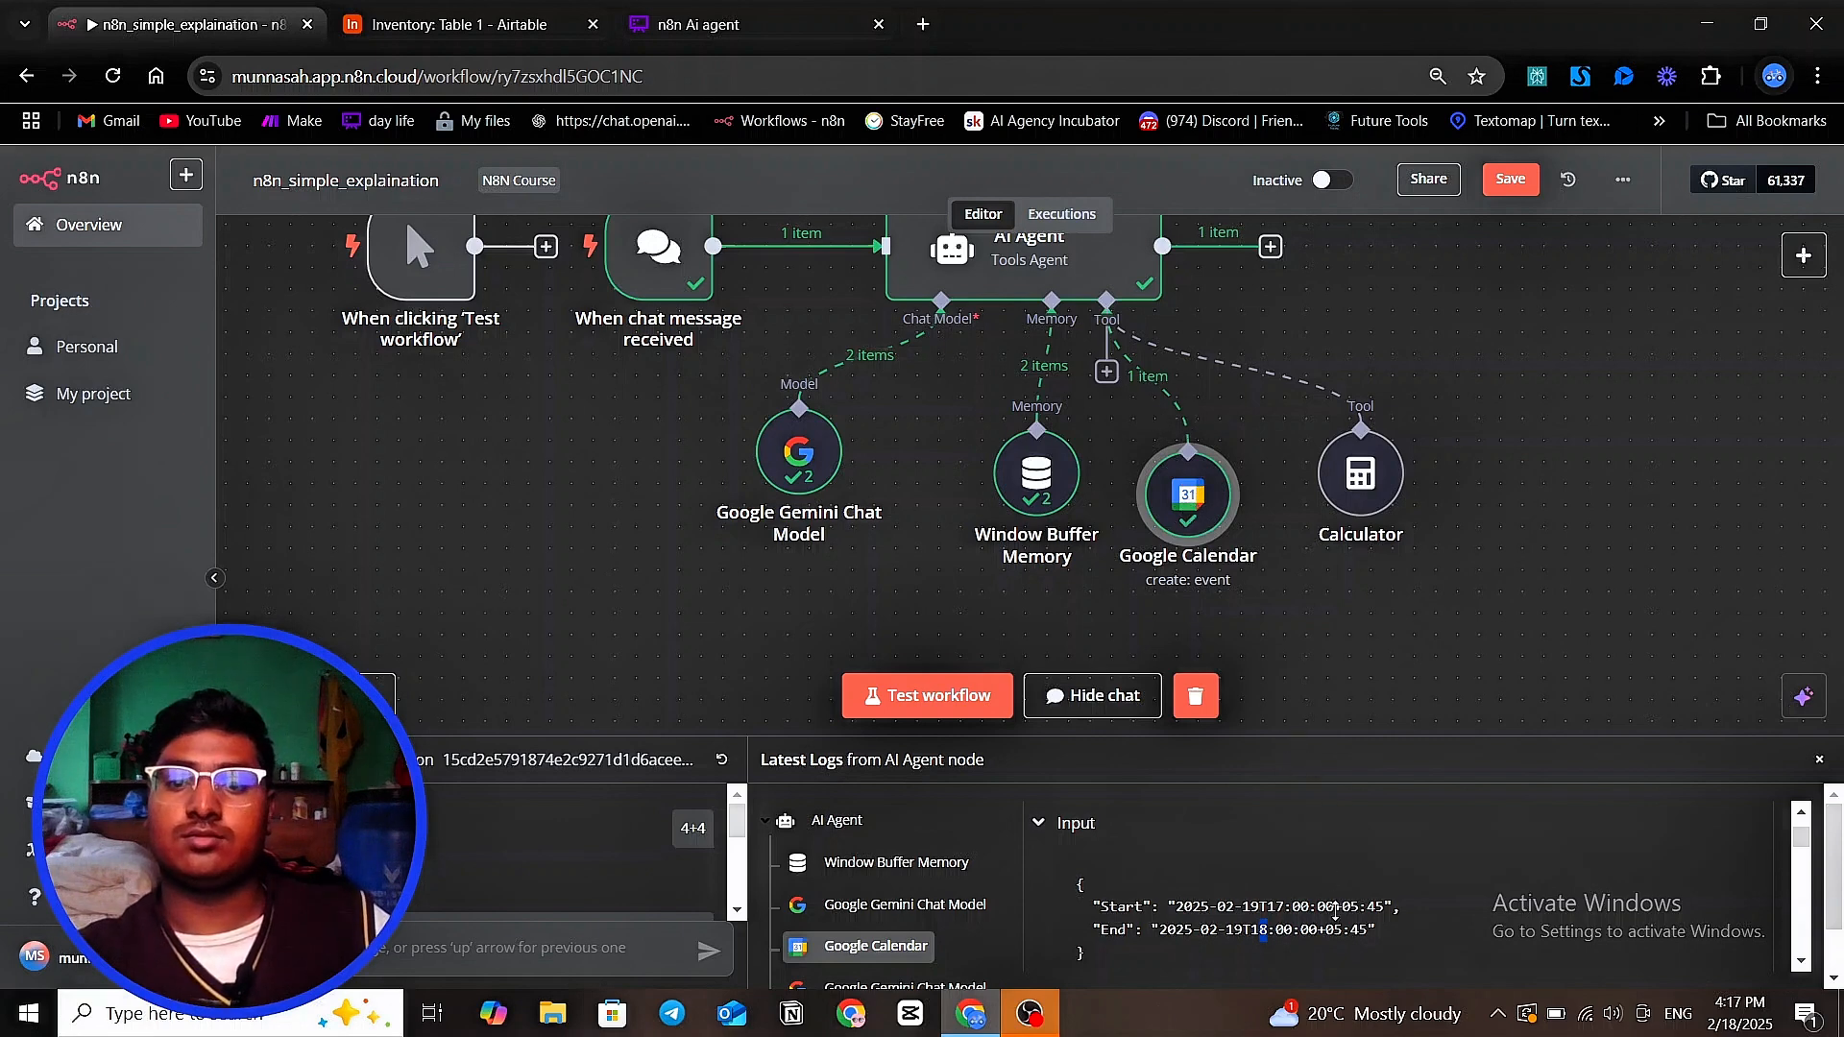
Open the Google Calendar tool and review its parameters, the Start and End inputs, and the event response
double_click(1188, 520)
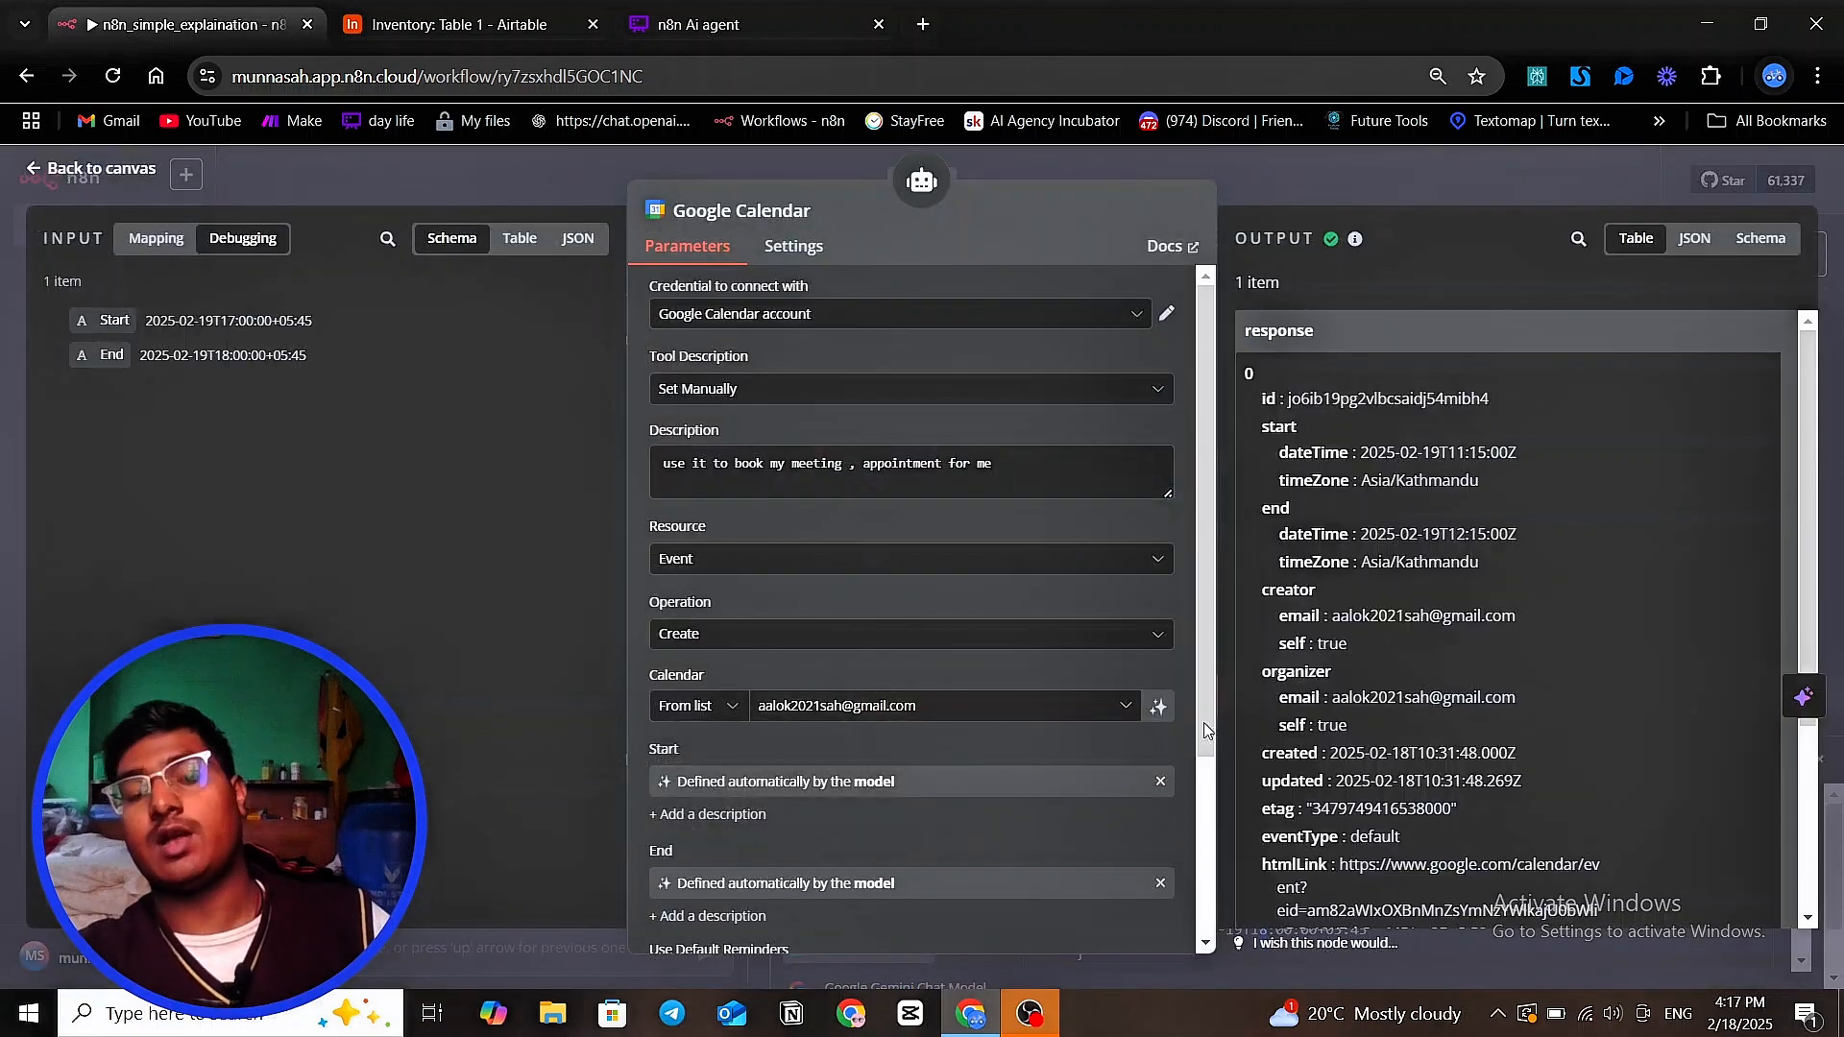
scroll(953, 611, "down", 3)
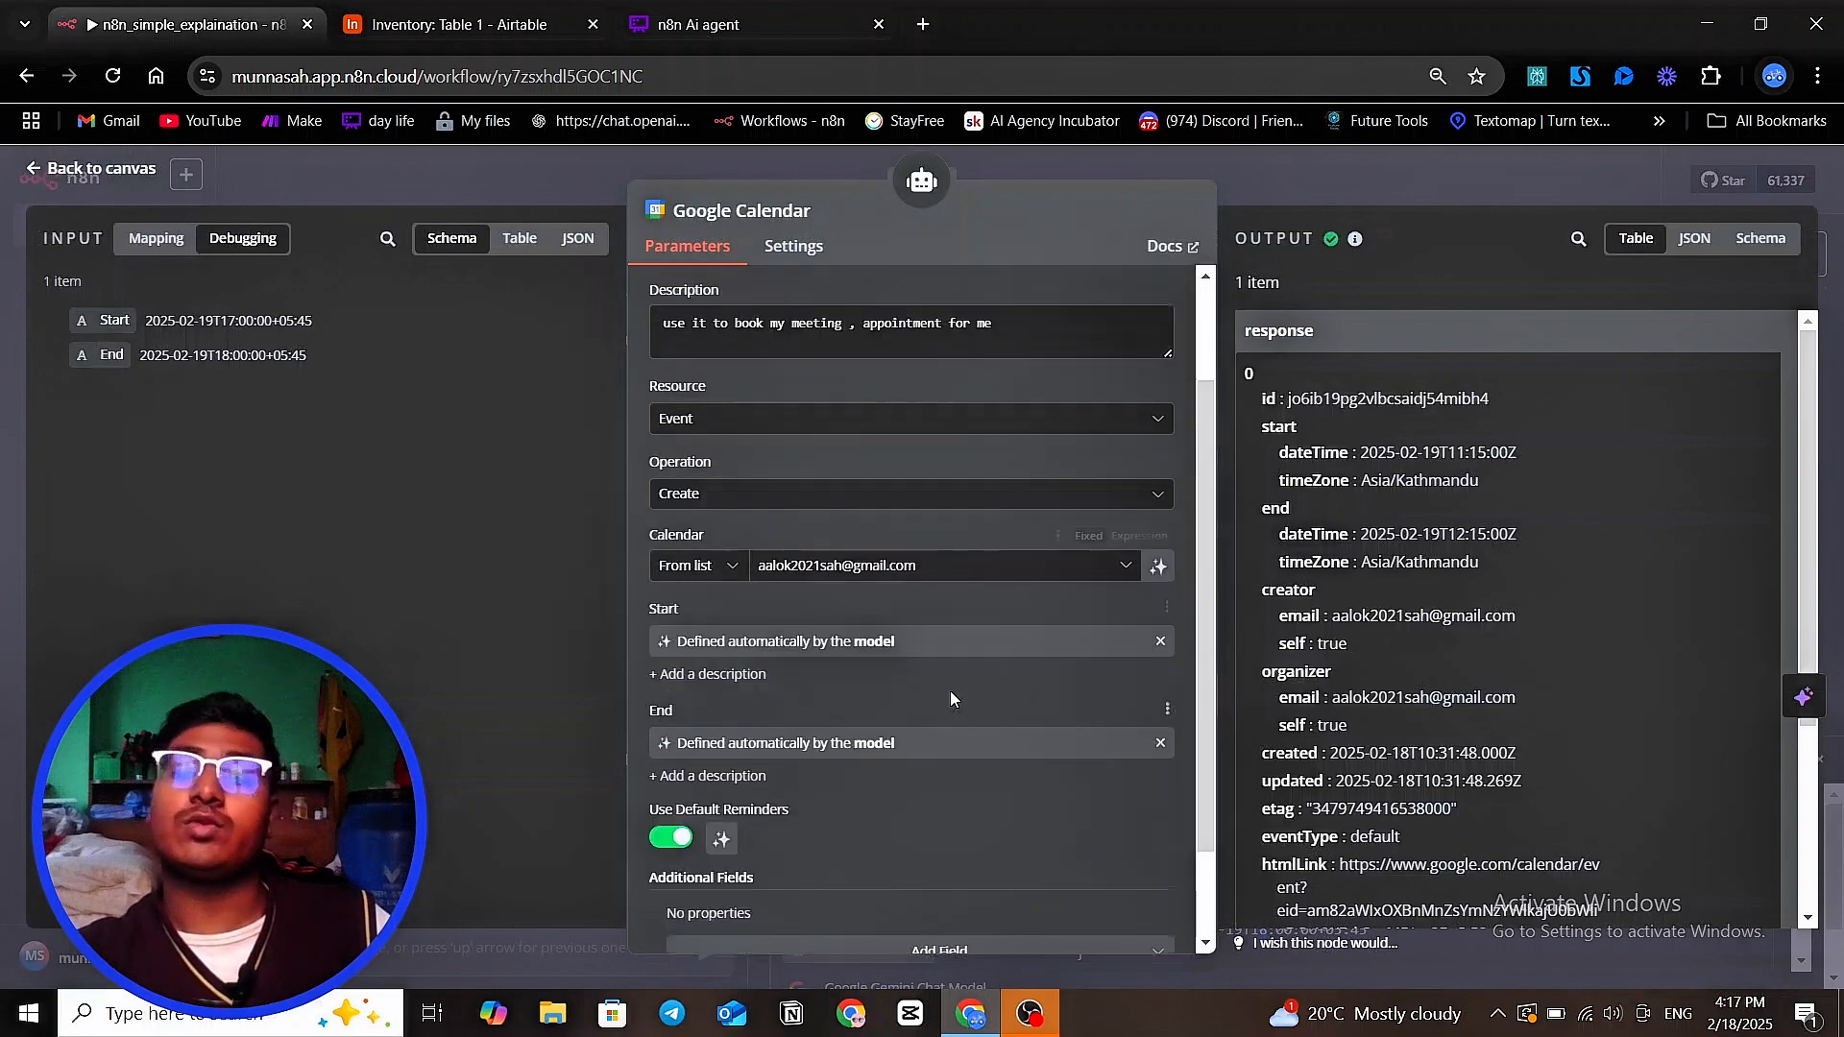
scroll(947, 698, "up", 3)
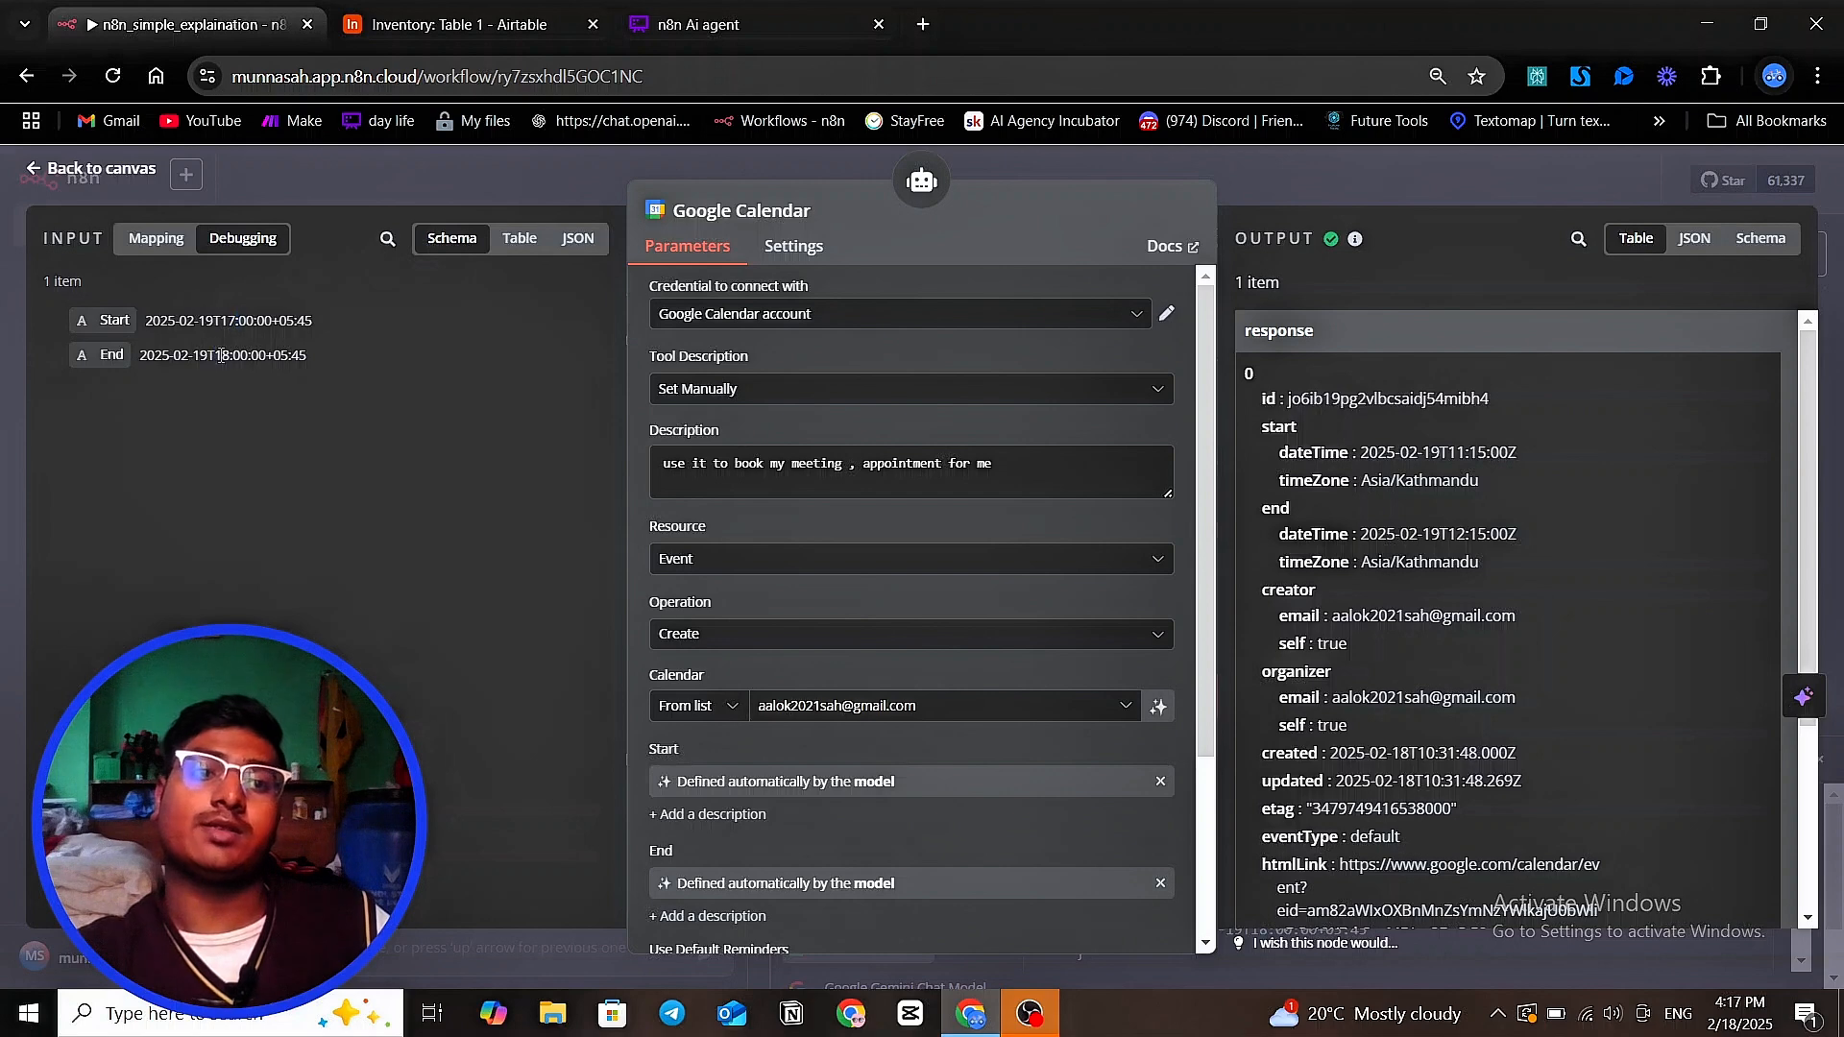
scroll(1427, 586, "down", 3)
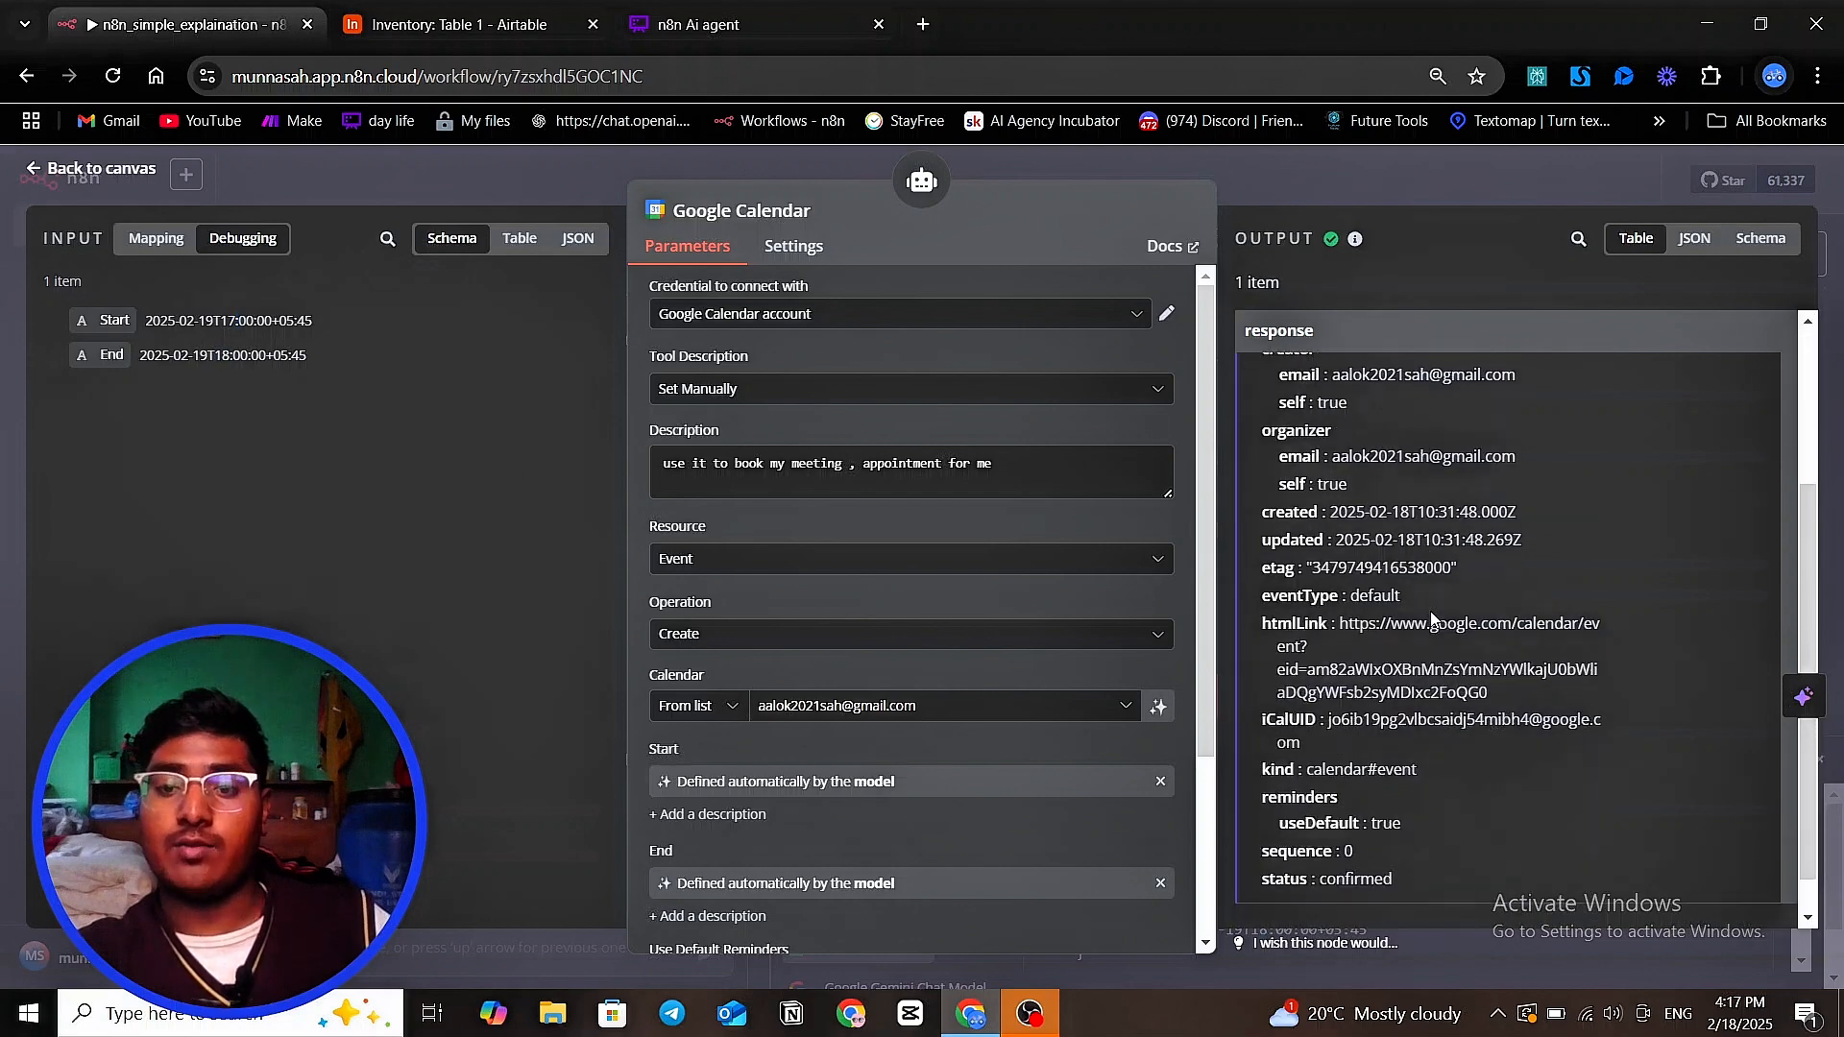
scroll(1427, 647, "up", 3)
scroll(879, 653, "down", 3)
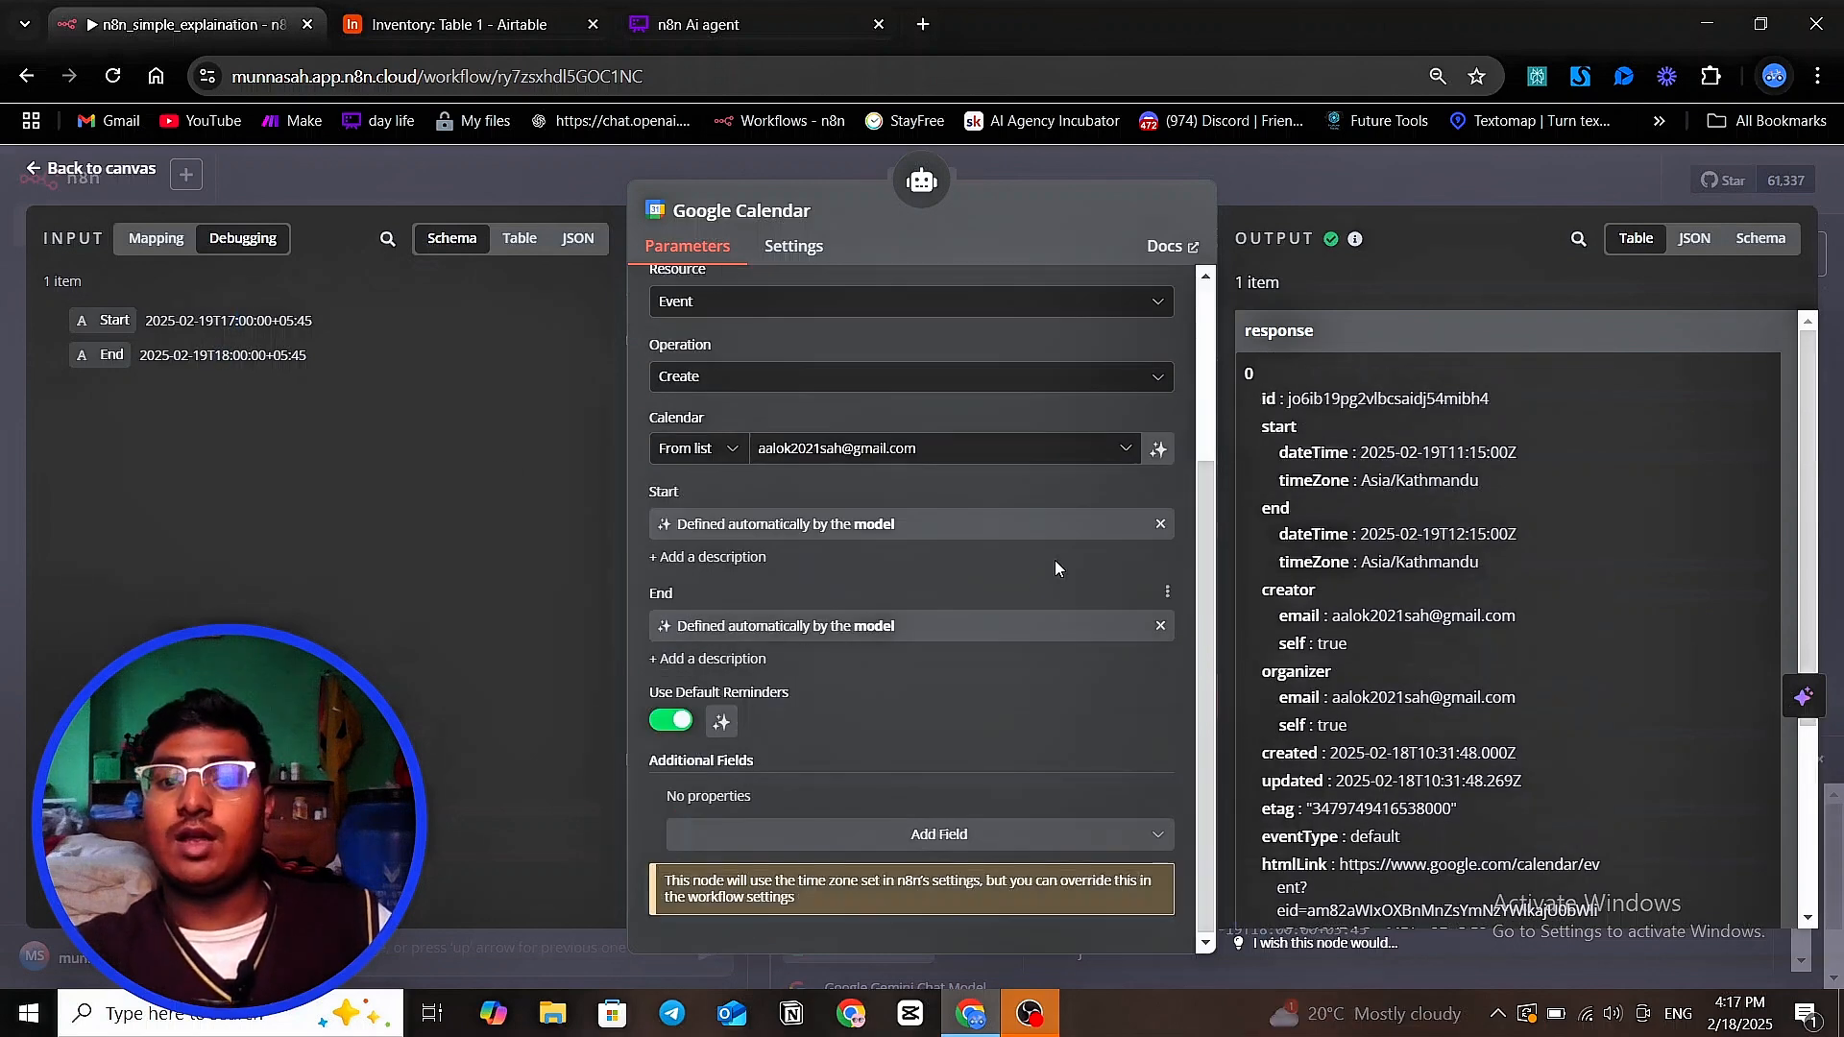
Stop having the model define Start and End automatically, exposing the underlying $fromAI expression in each field
left_click(1160, 524)
left_click(1160, 622)
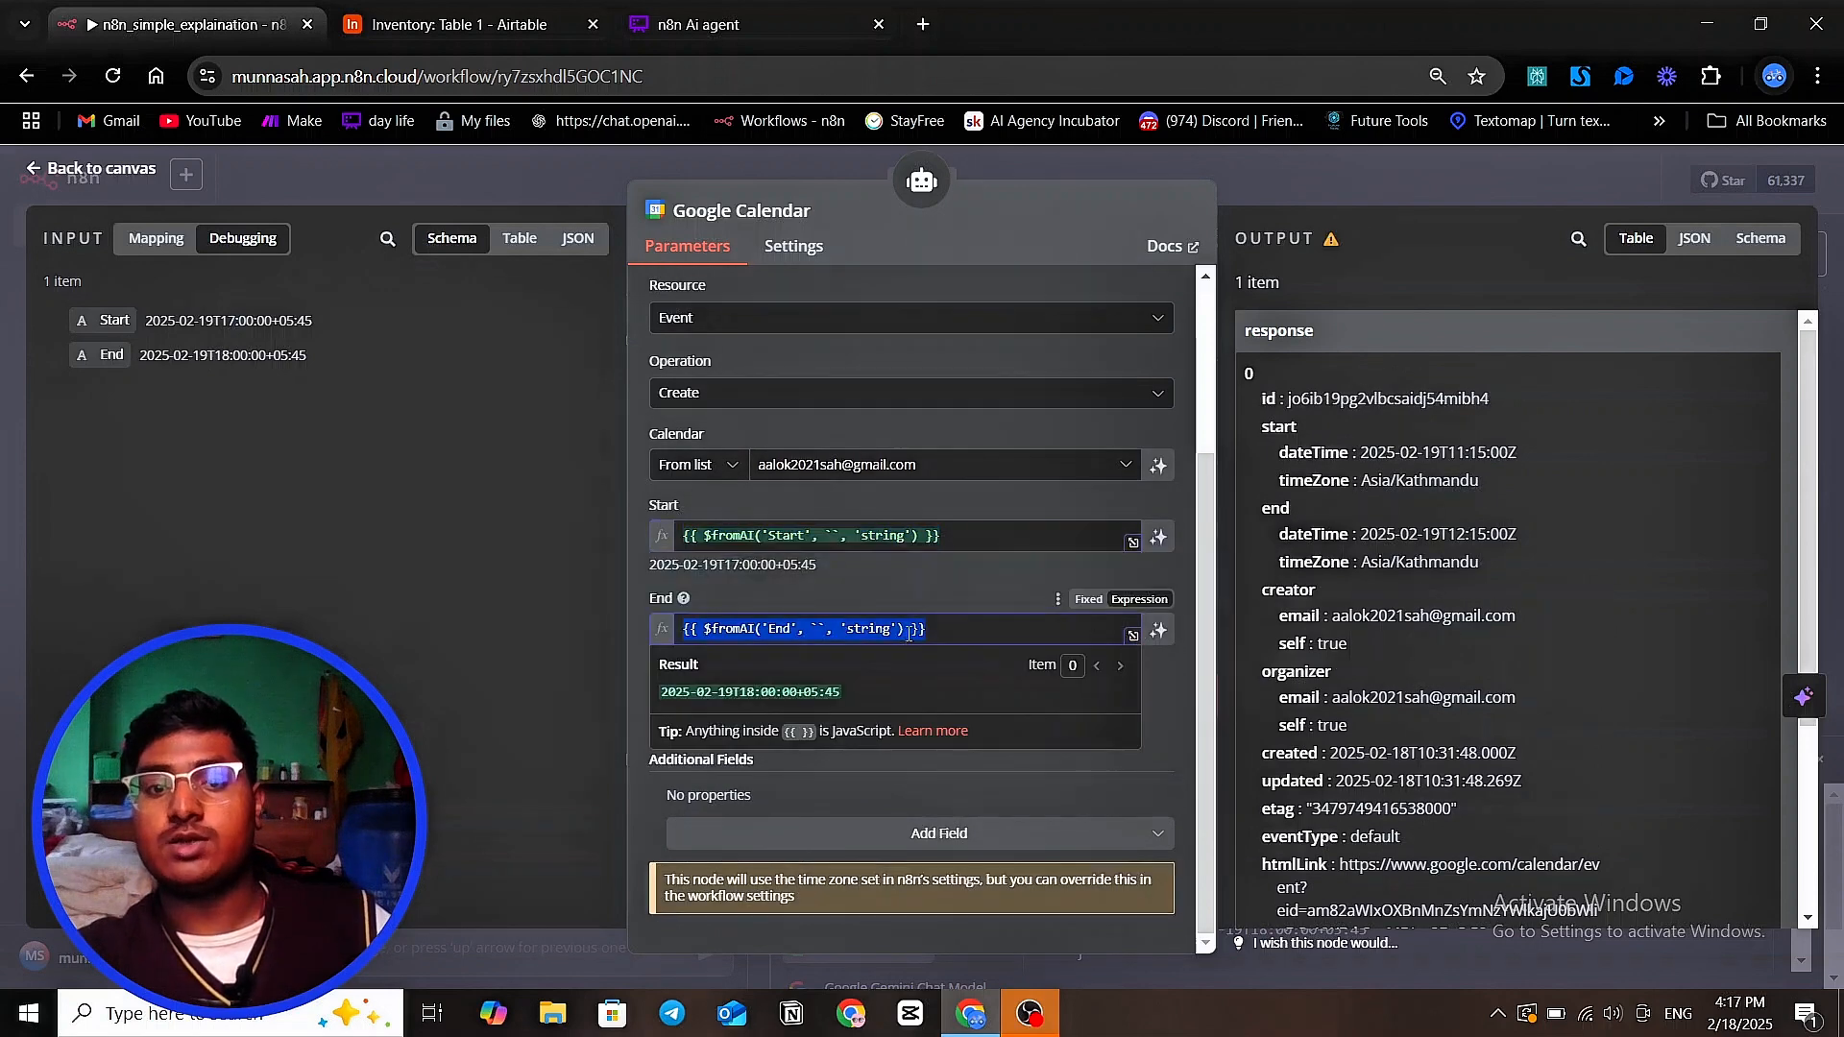
left_click(668, 547)
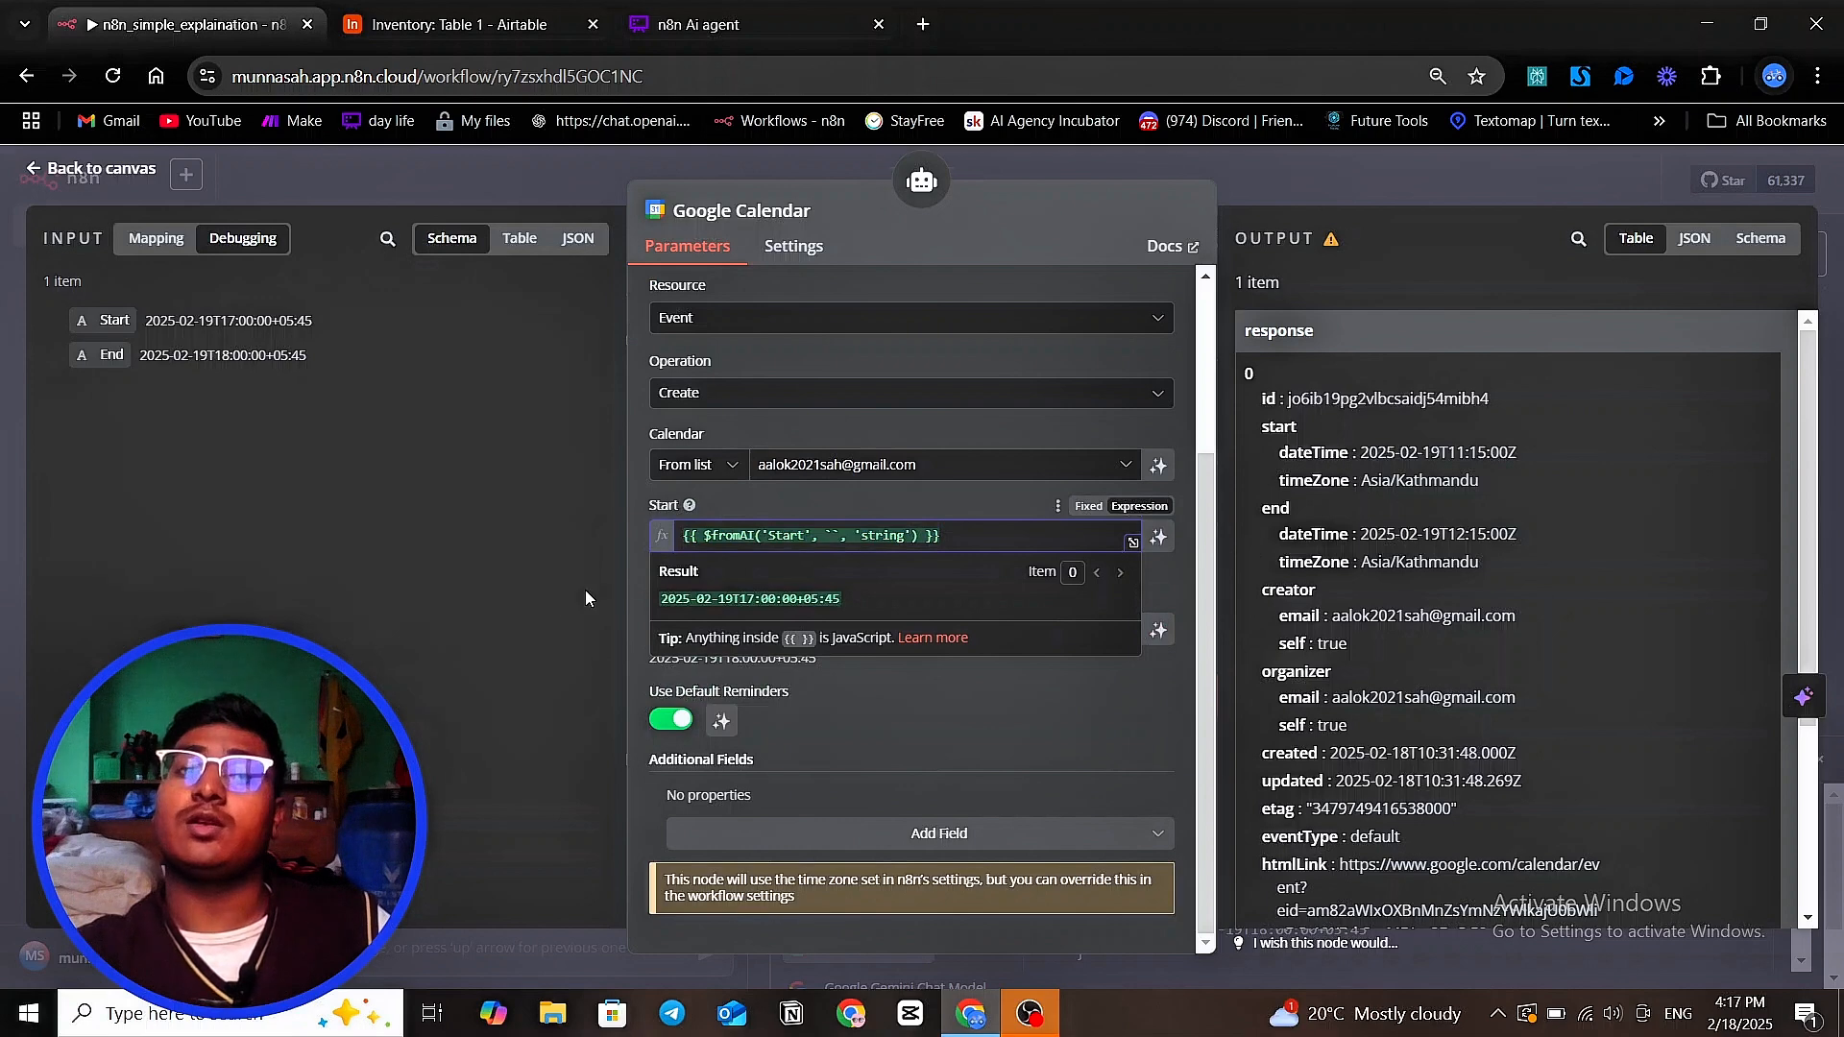
left_click(546, 594)
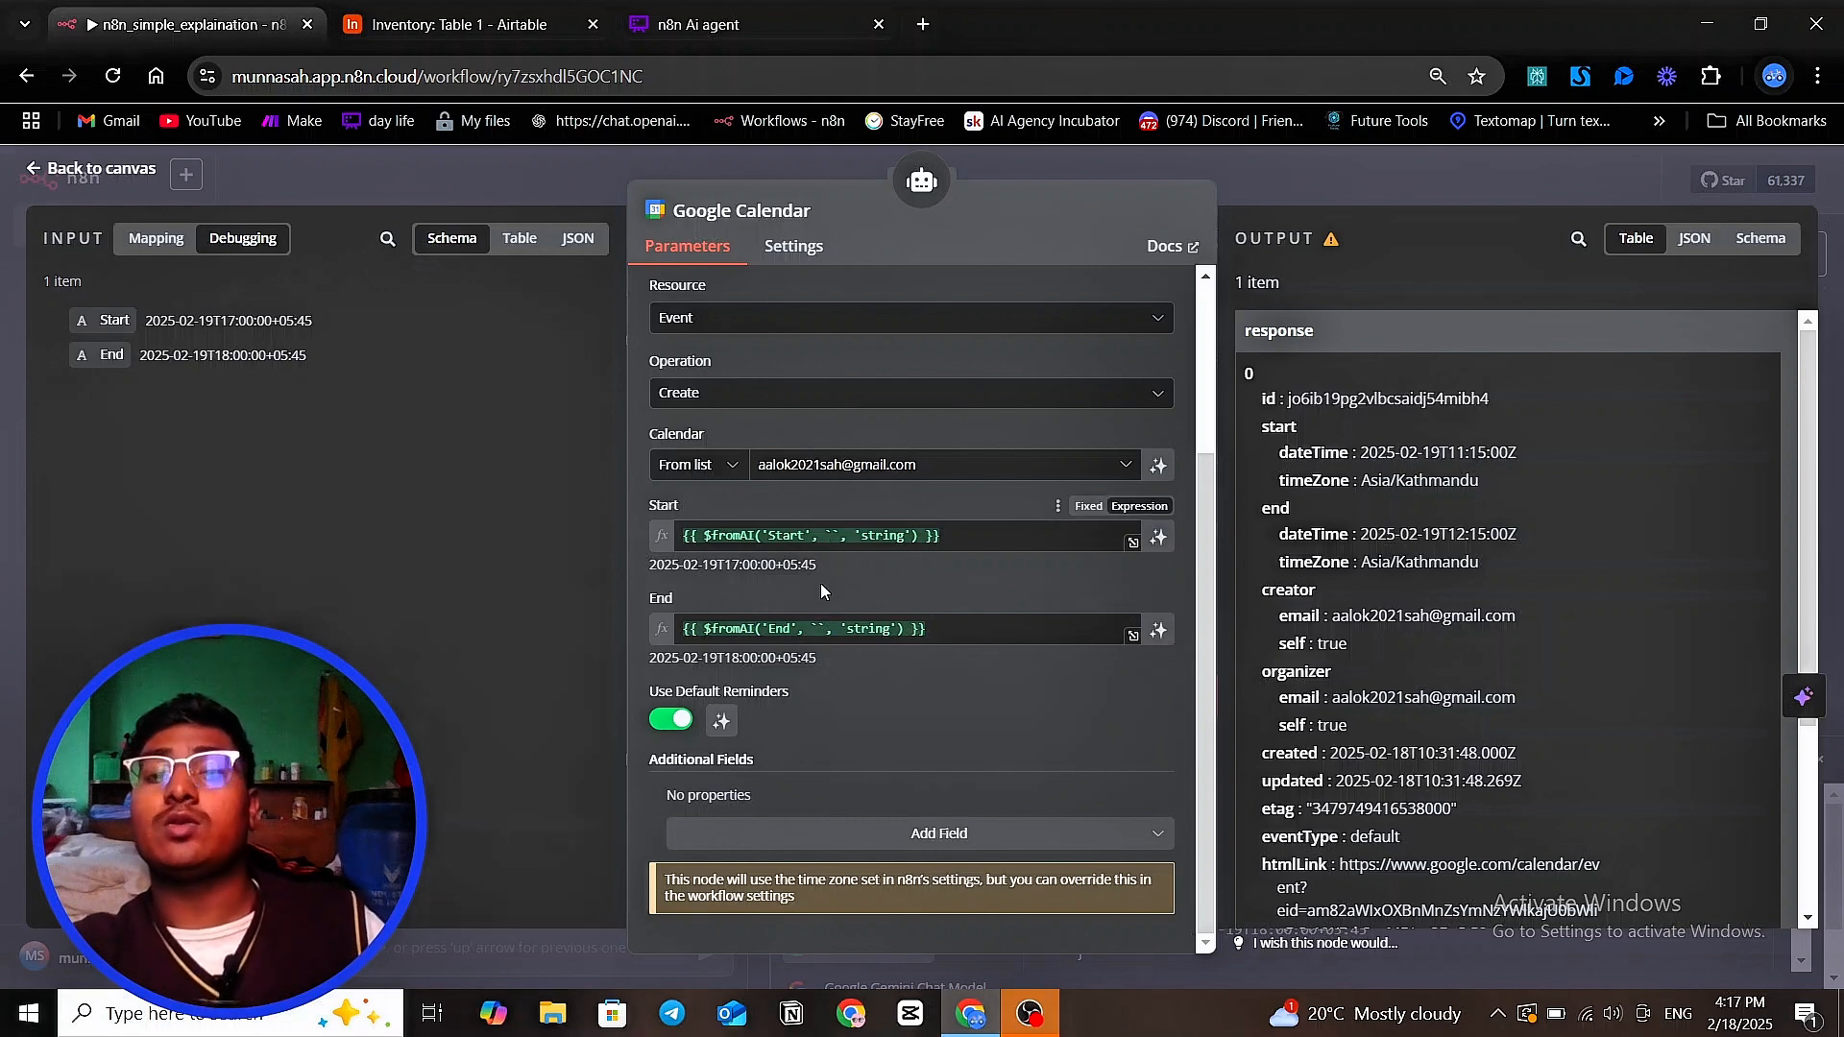
Clear the End field's existing expression and start an empty {{ }} expression in its place
left_click(970, 634)
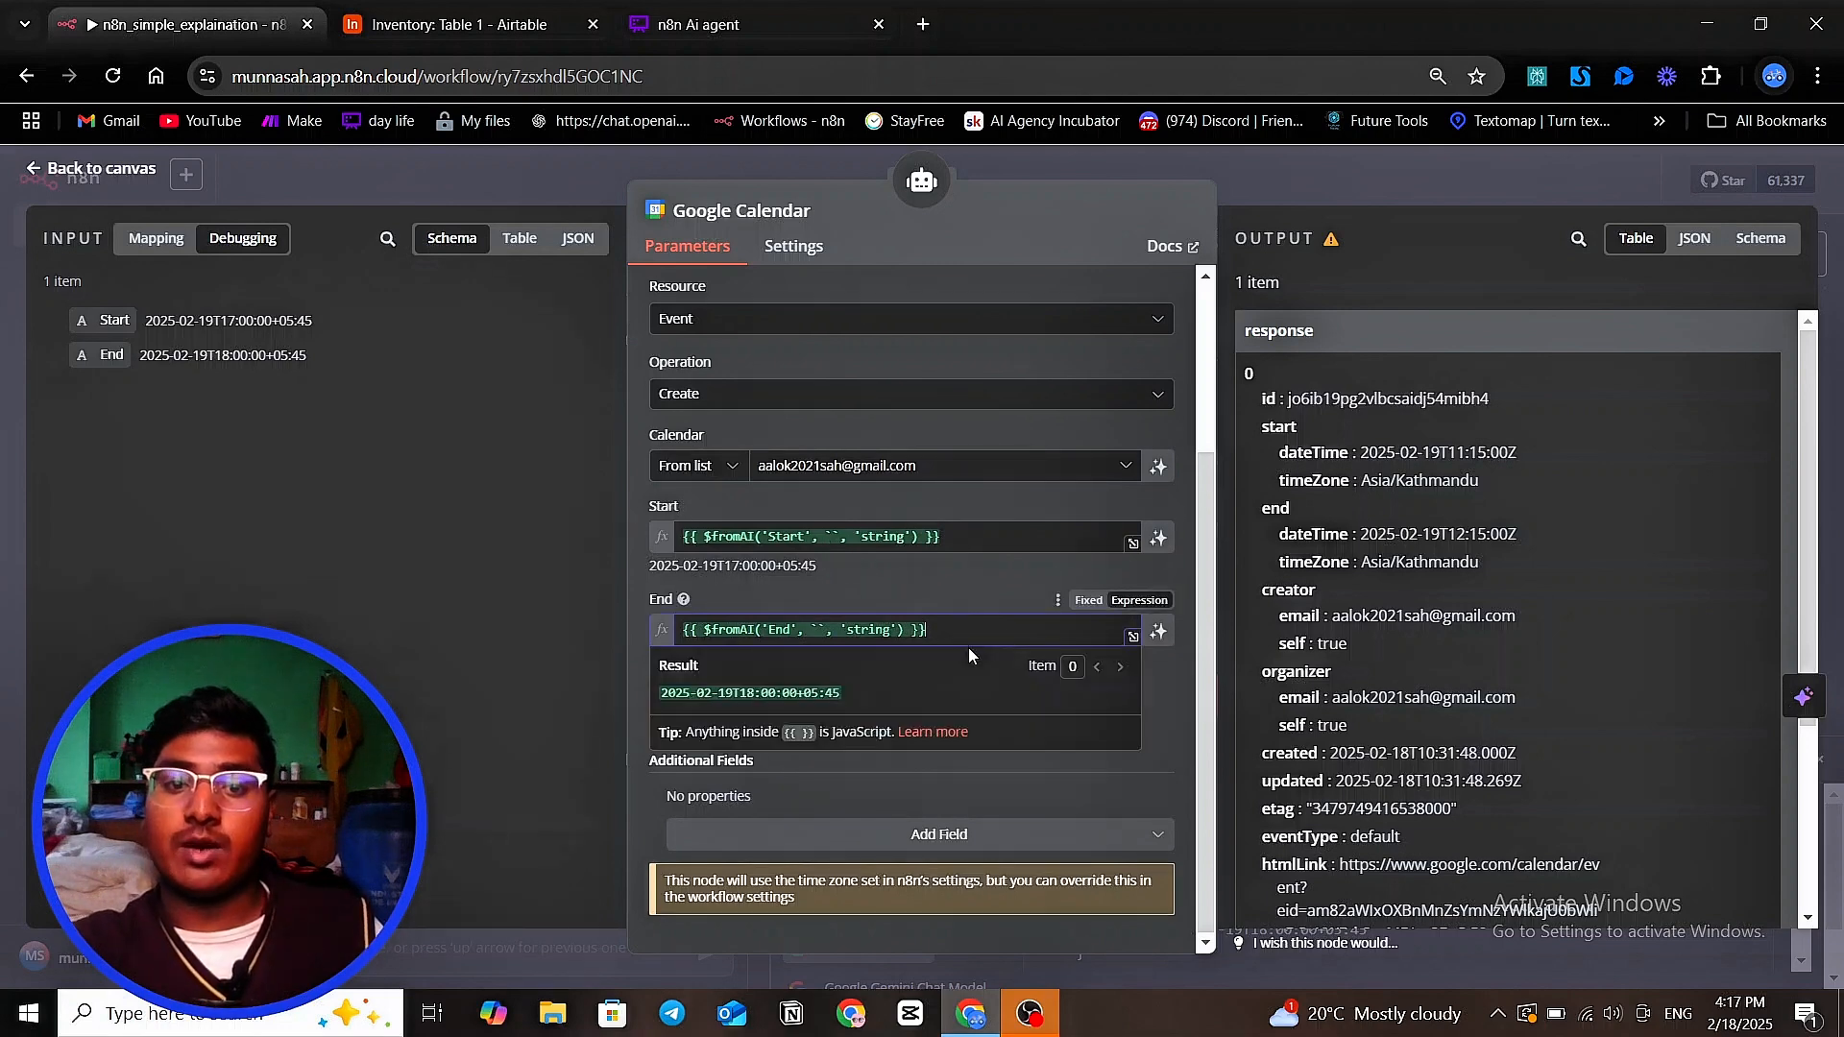
left_click_drag(960, 625, 648, 630)
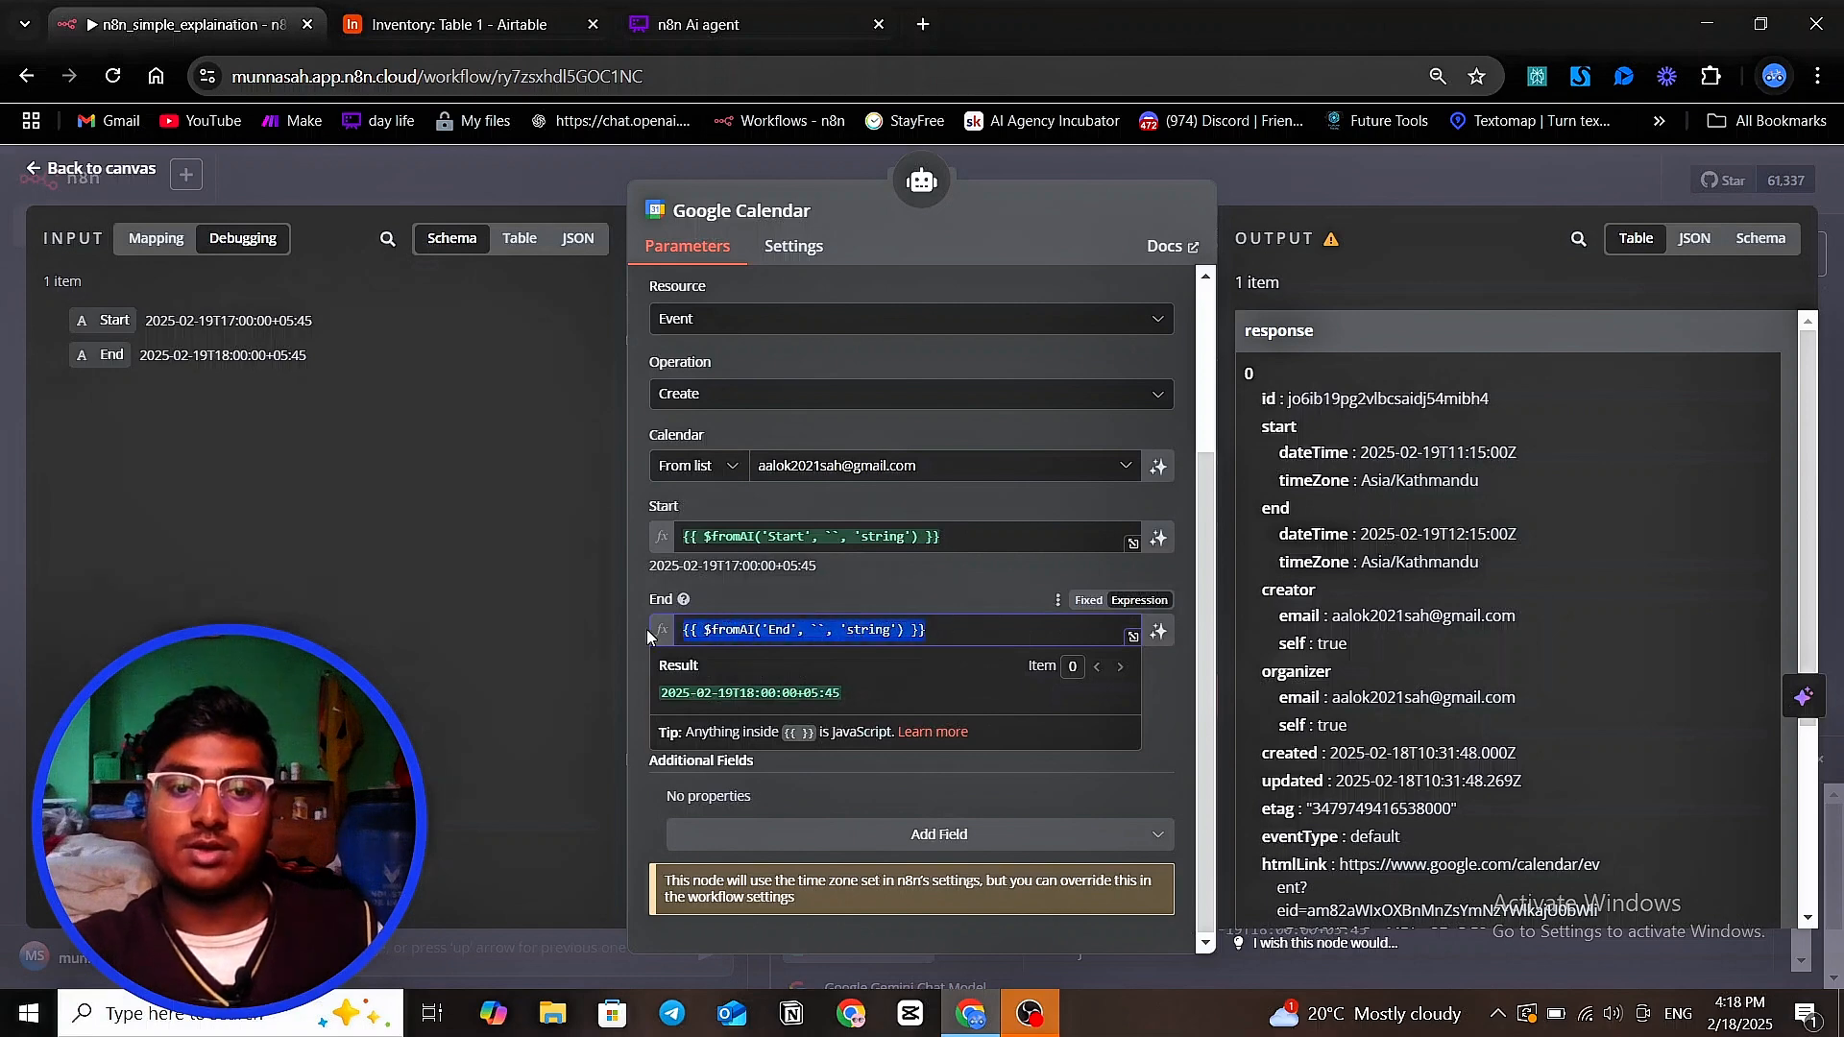
key("BackSpace")
type("{{ ")
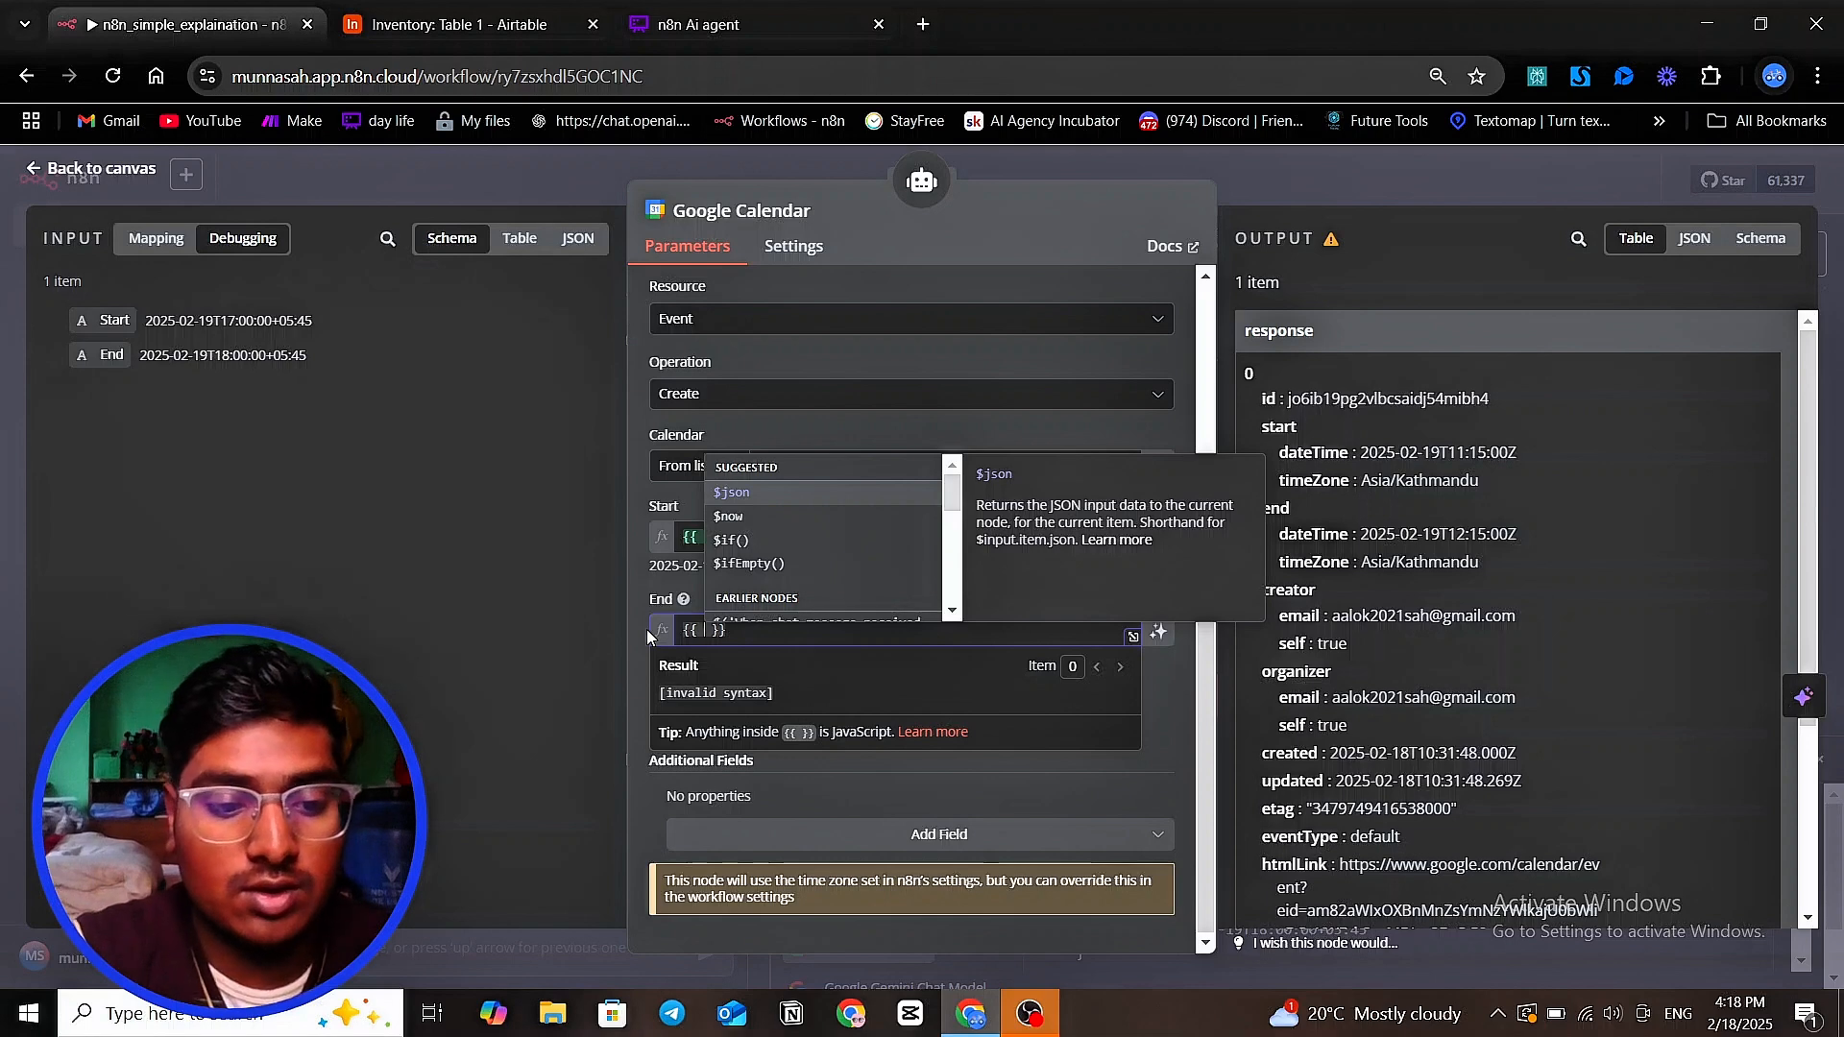
type("$f")
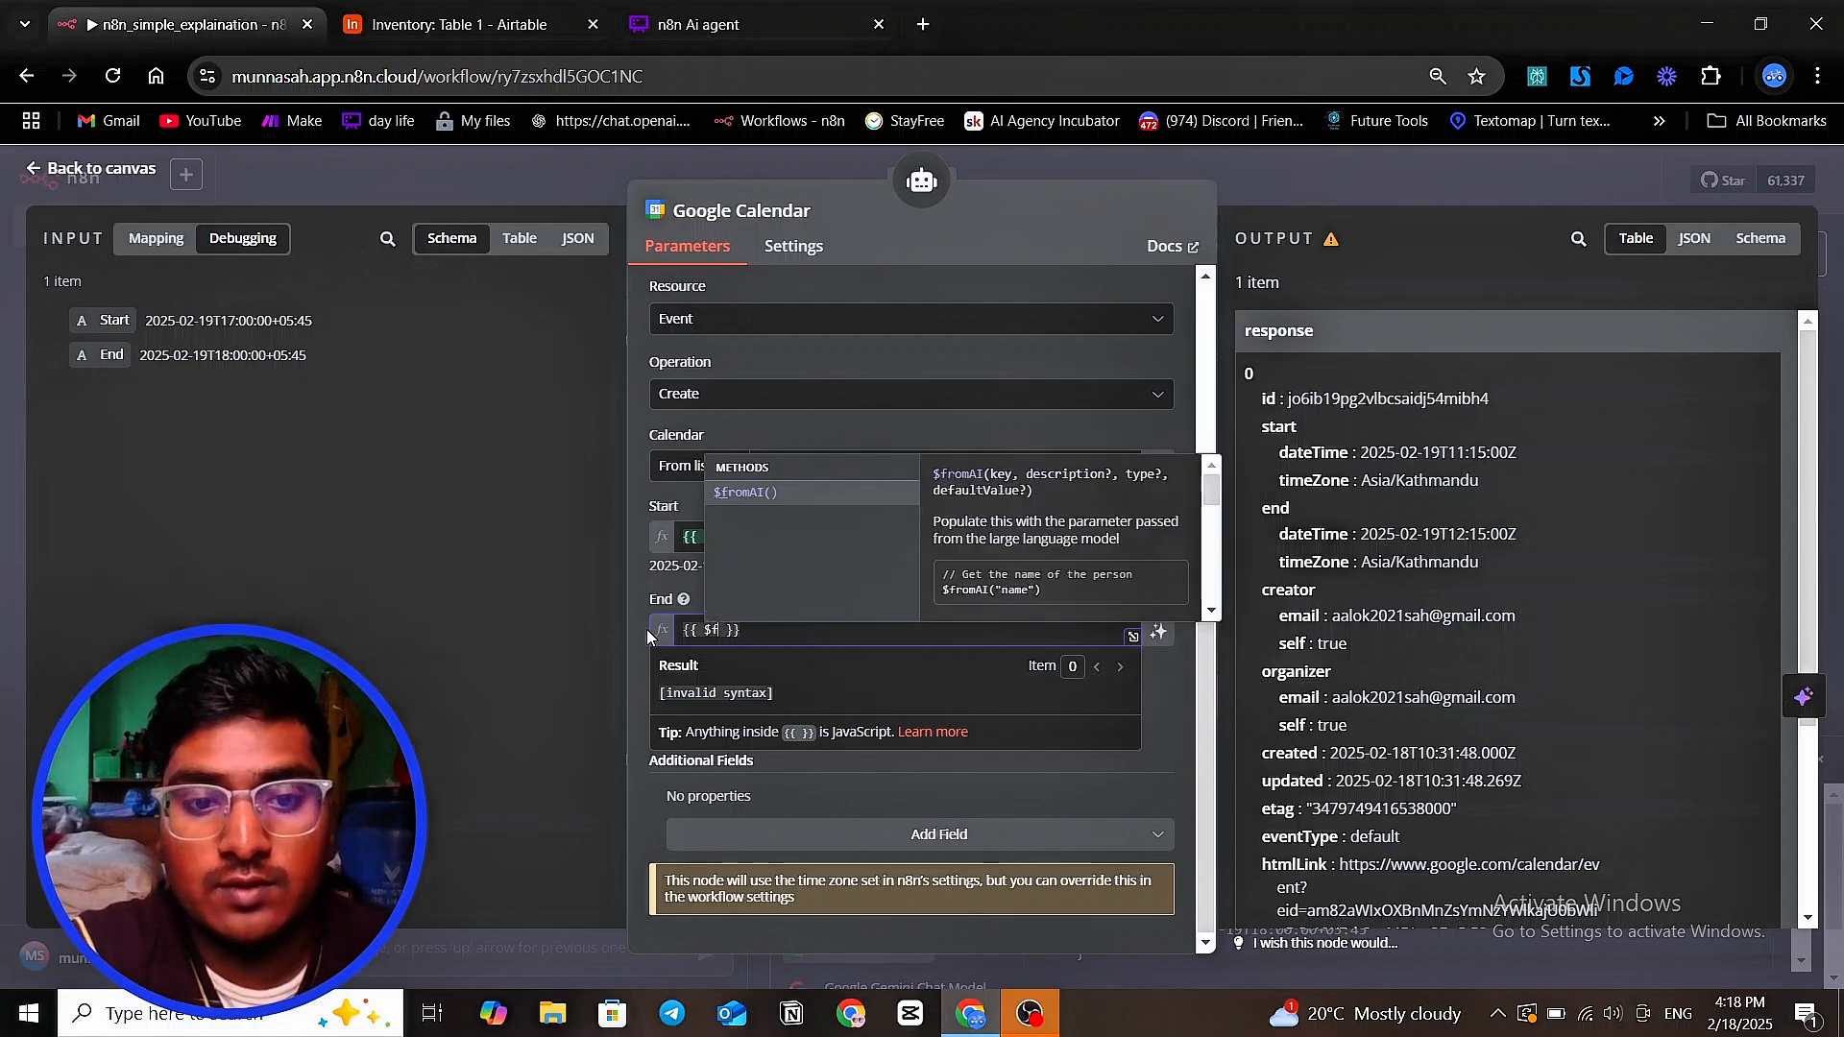
type("orm")
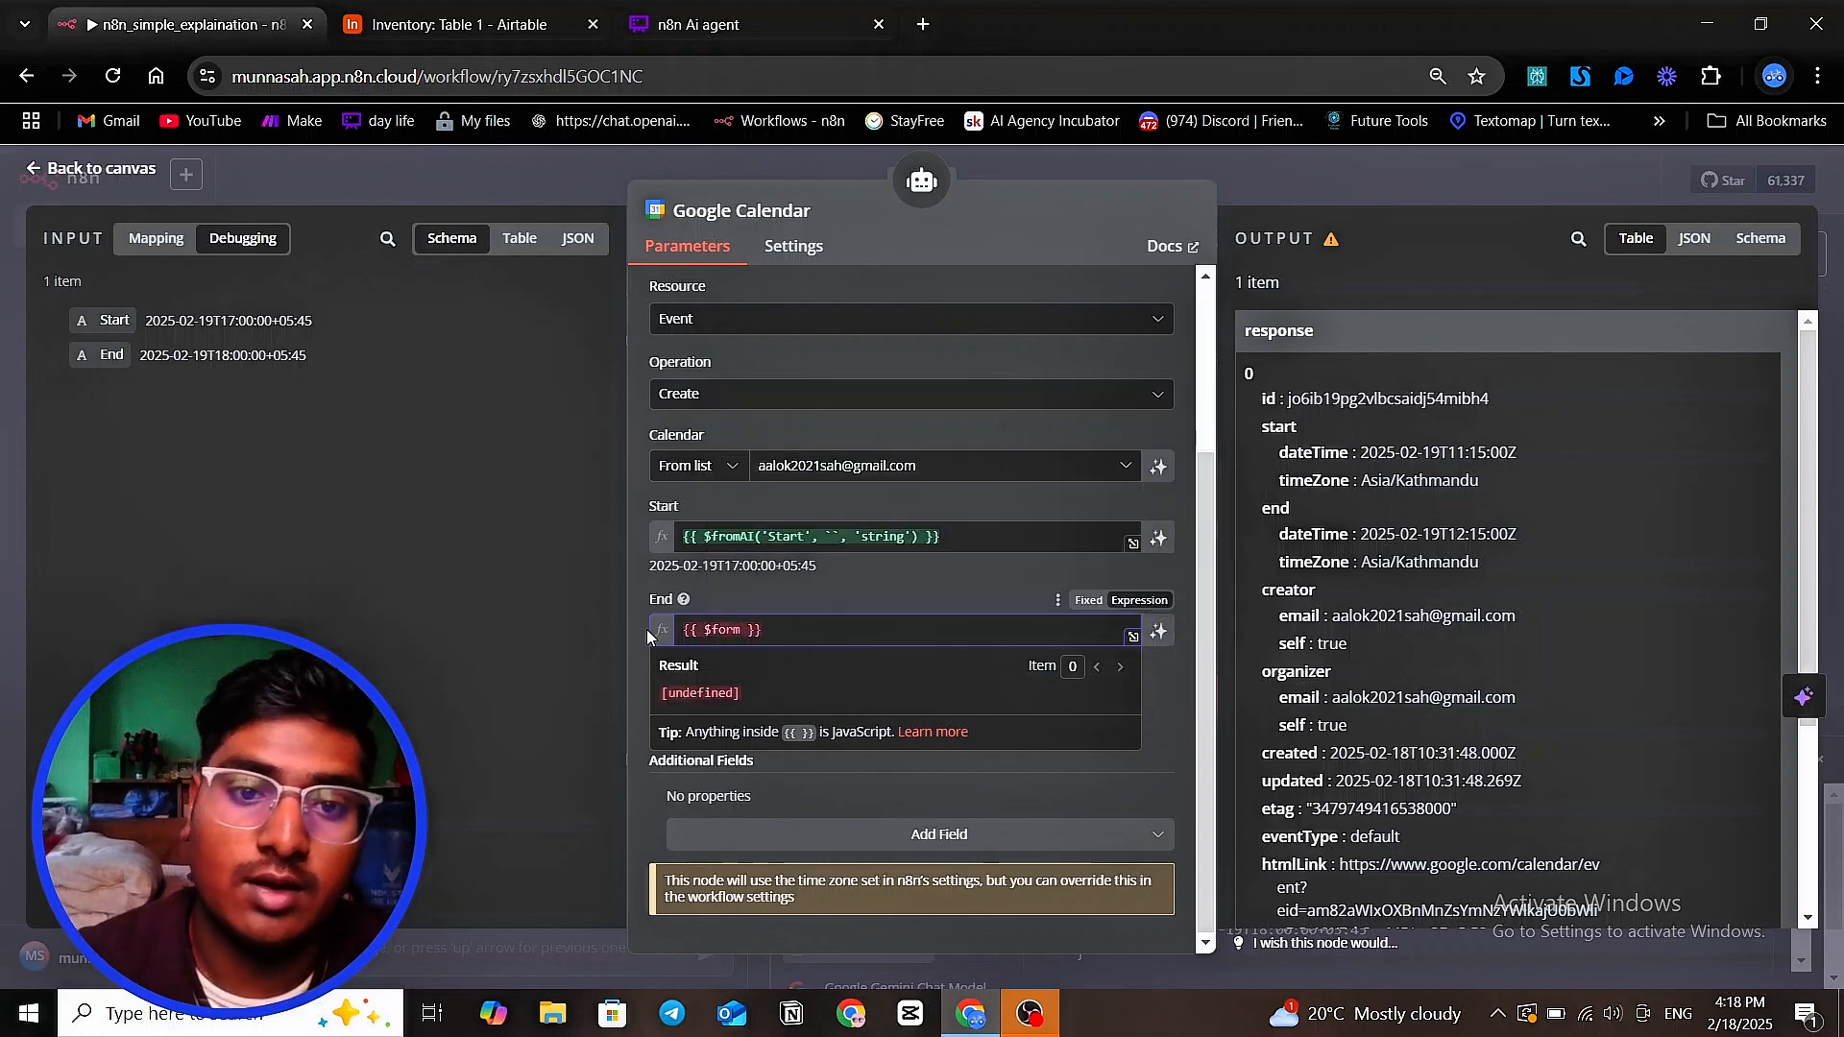
type("ai")
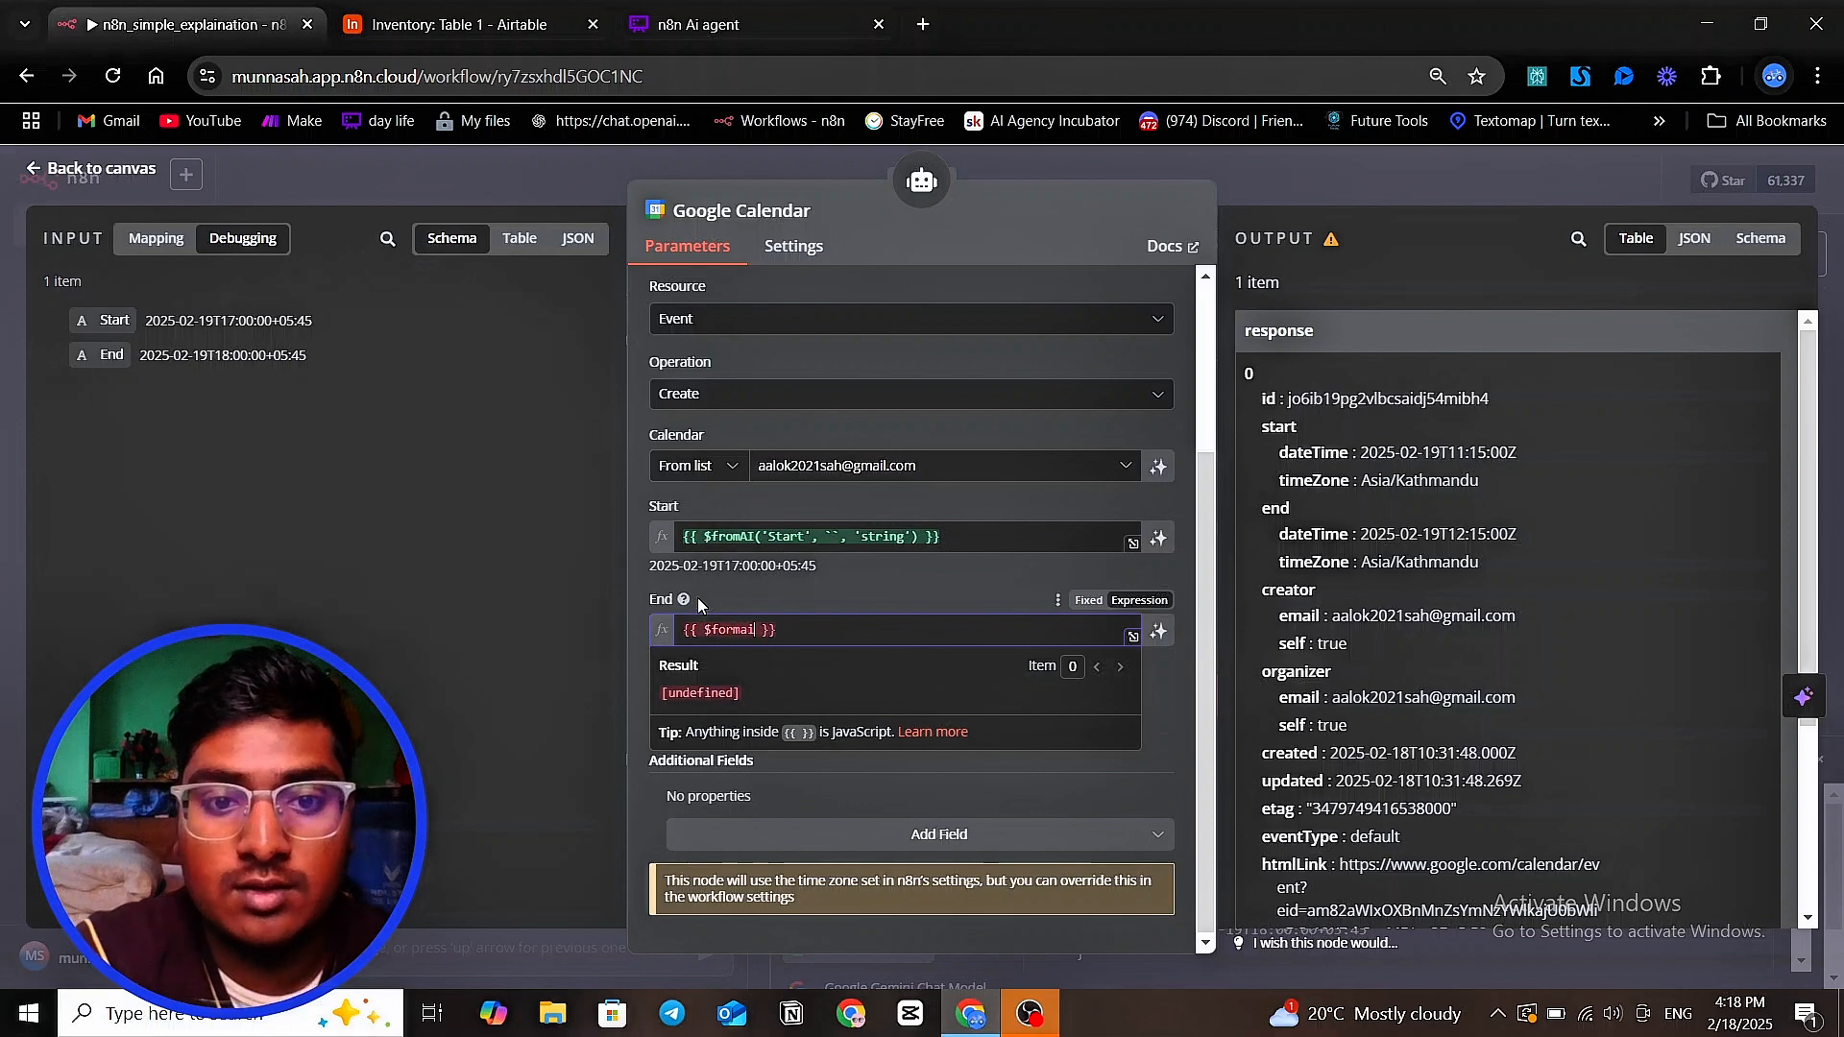
Enter an empty $fromAI() call between the braces of the End expression
key("BackSpace")
key("BackSpace")
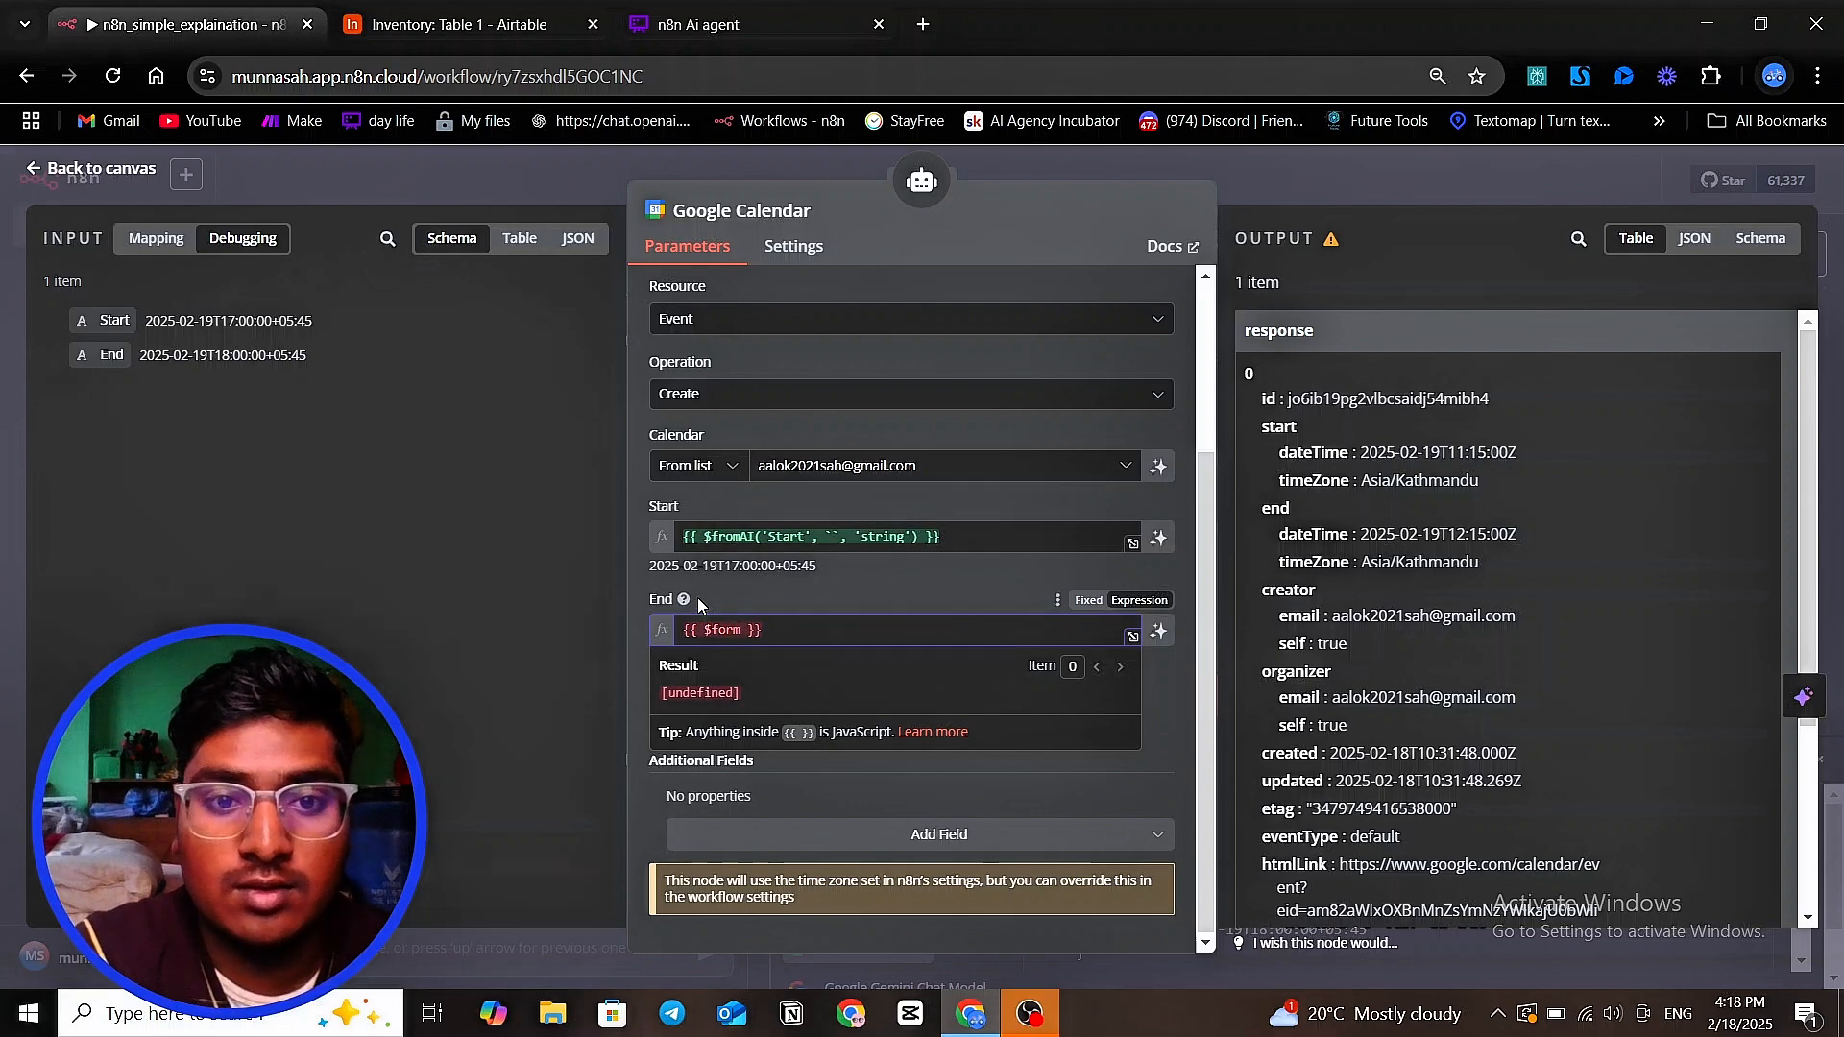
key("BackSpace")
key("BackSpace")
key("BackSpace")
type("R")
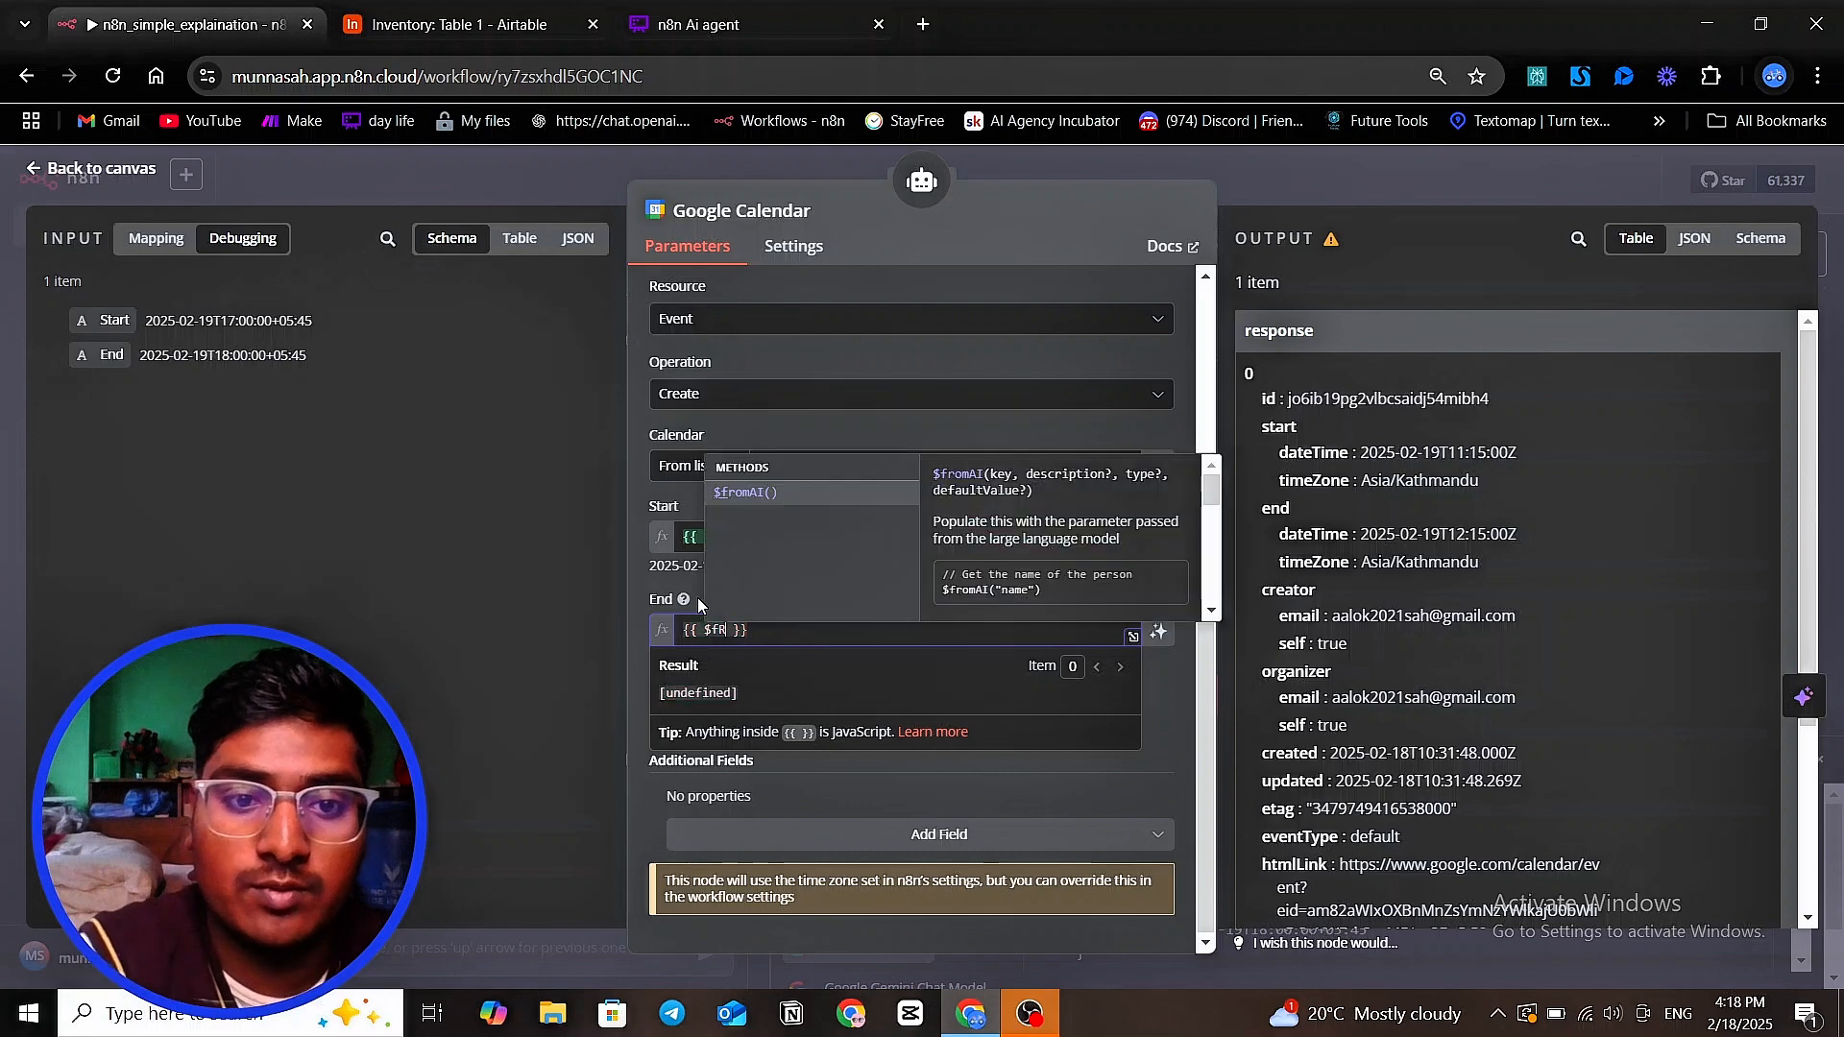
key("BackSpace")
type("rom")
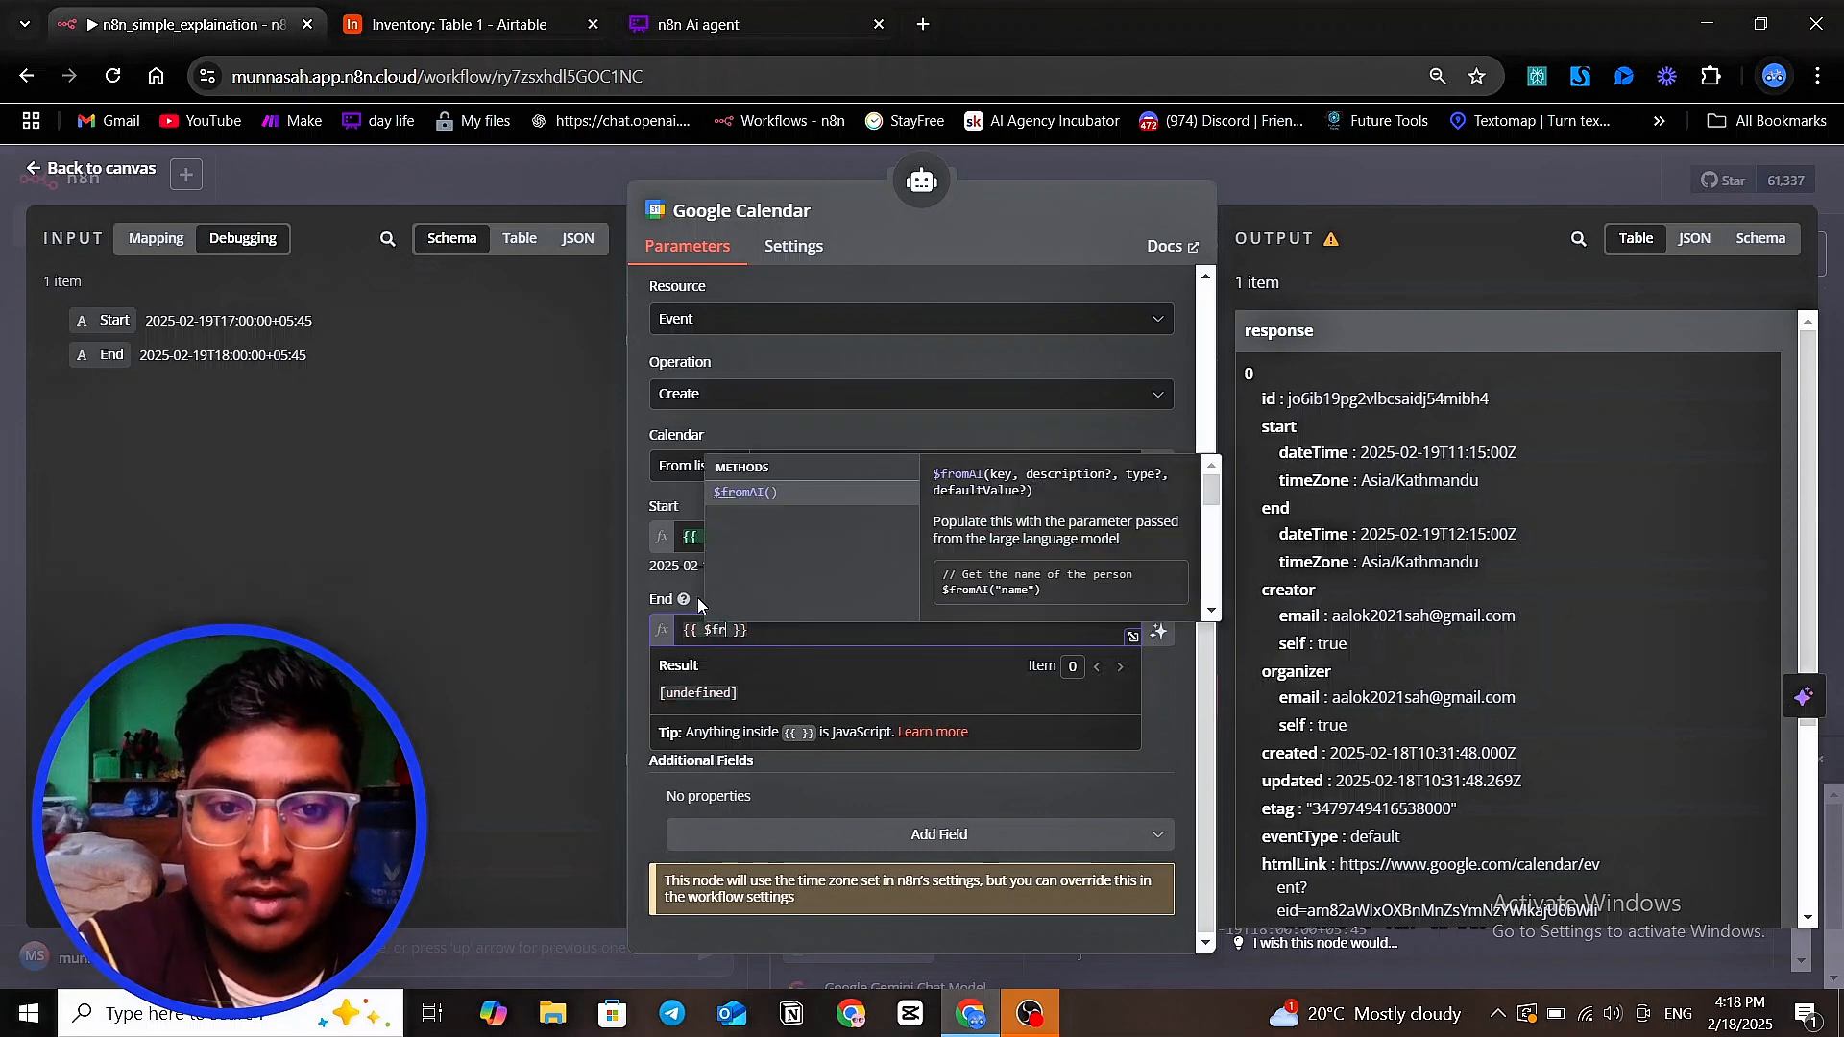
type("AI")
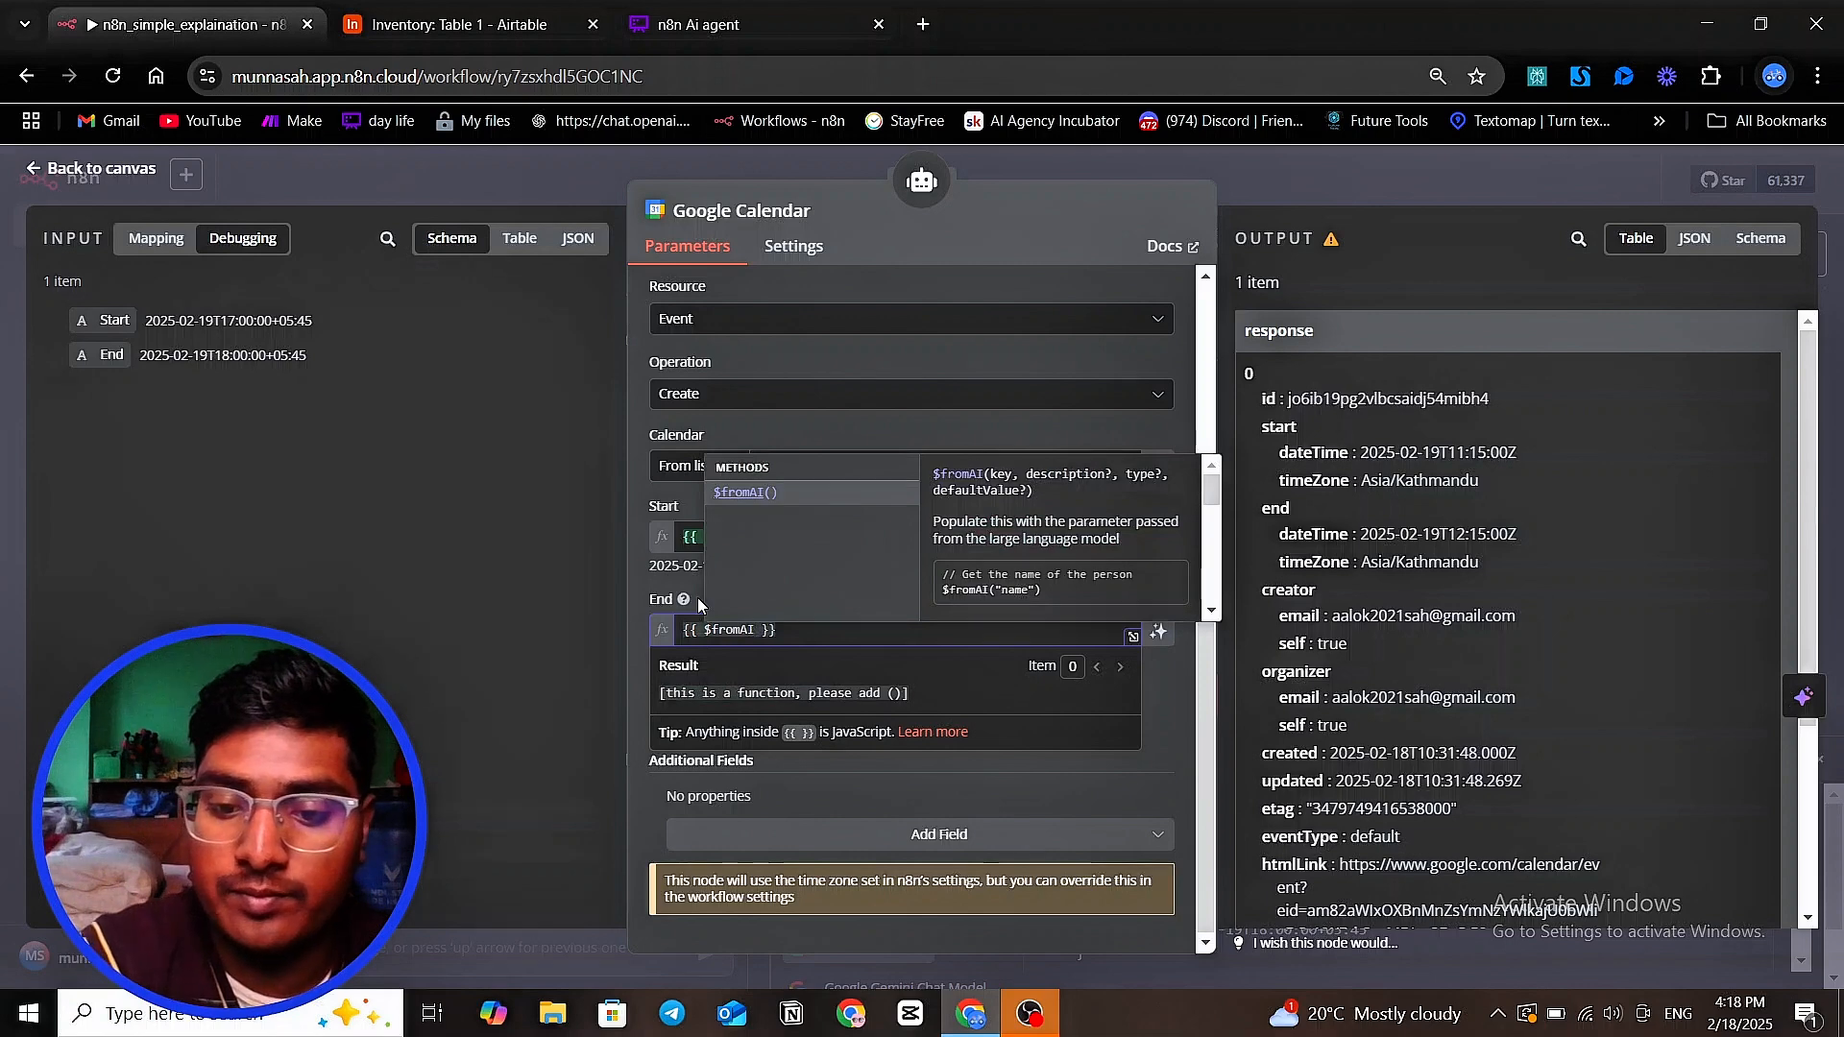
type("(")
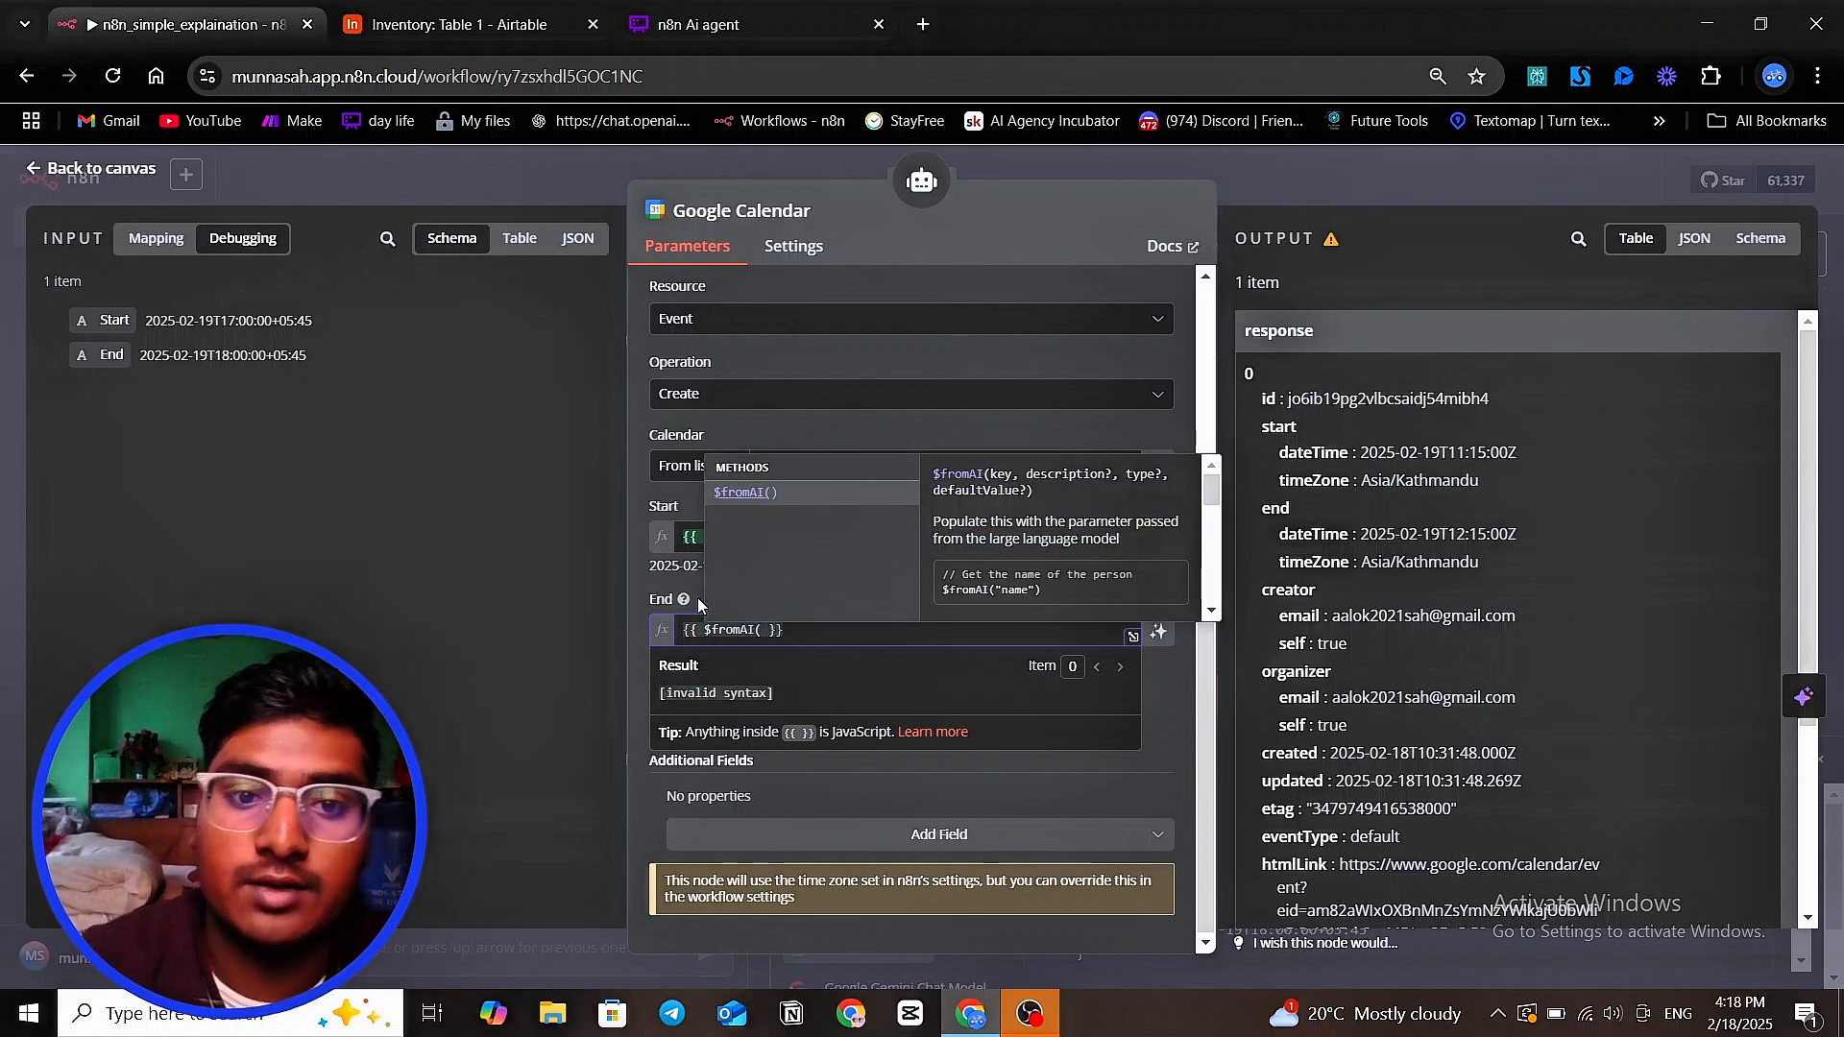
type(")")
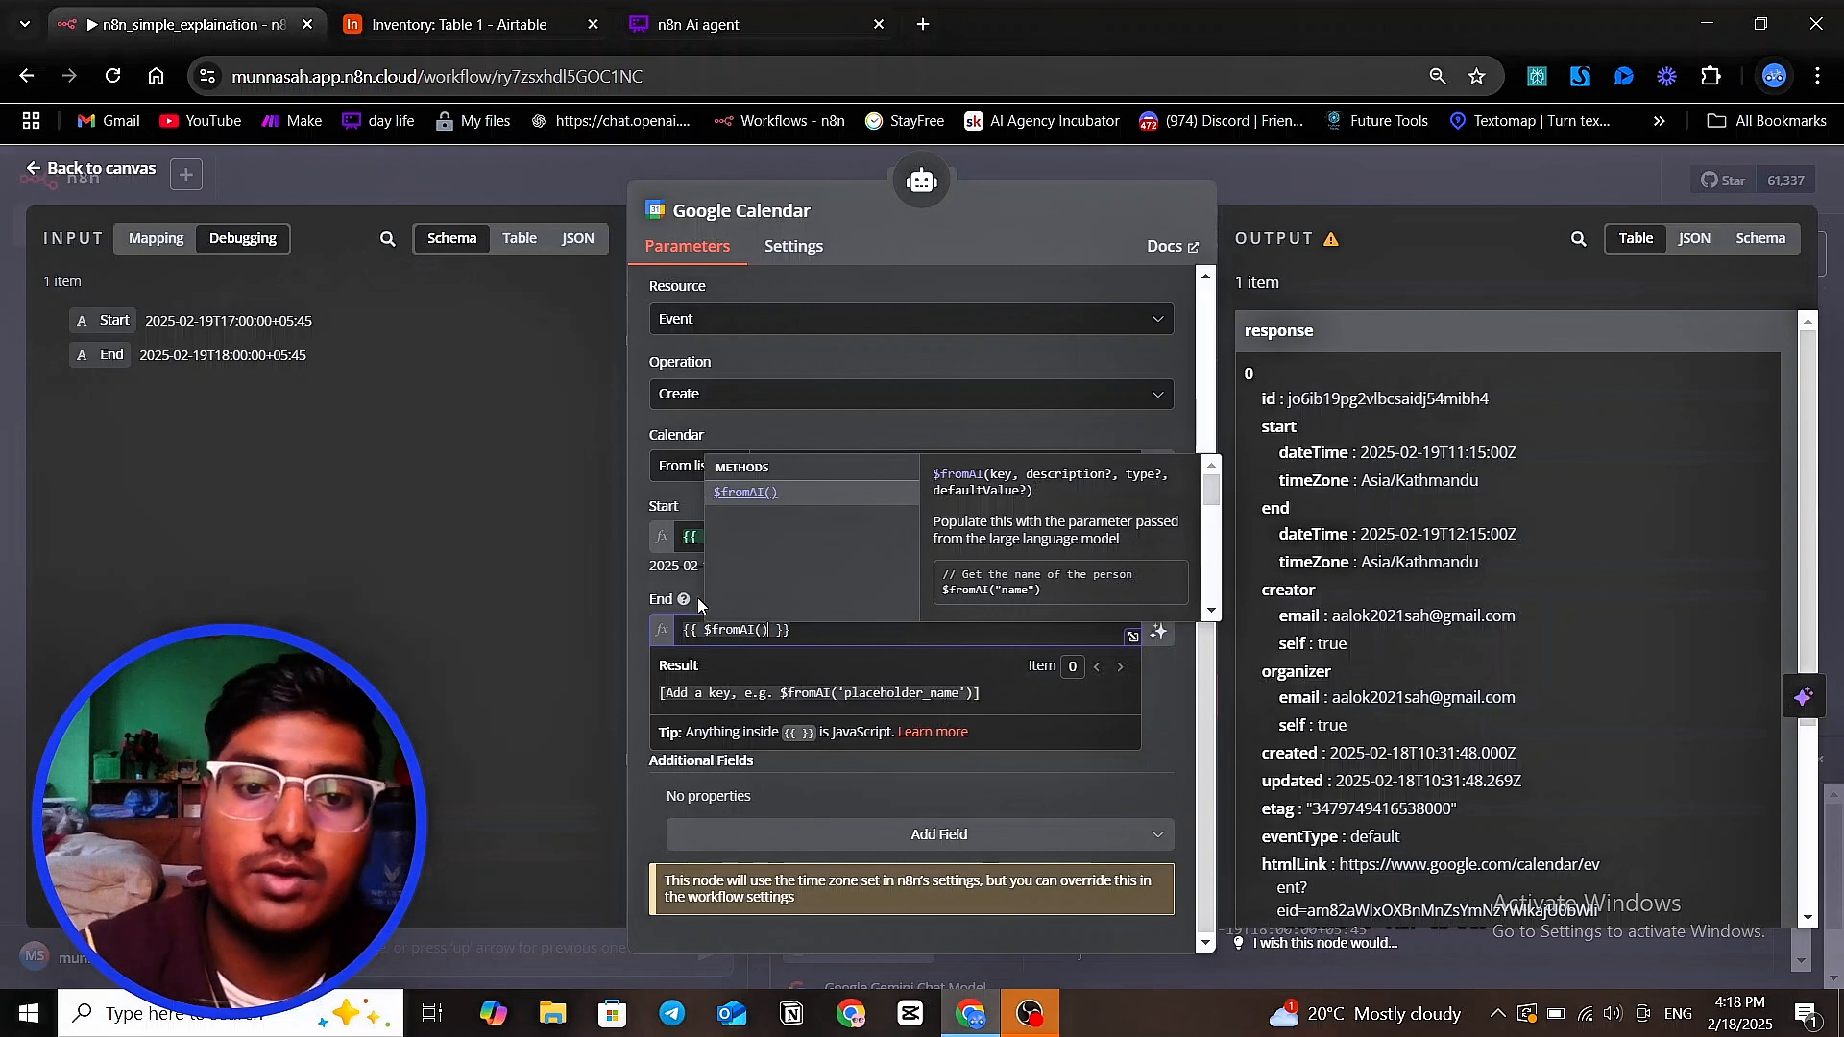
Give the End field's $fromAI() call the key 'end_date' in single quotes
left_click(758, 634)
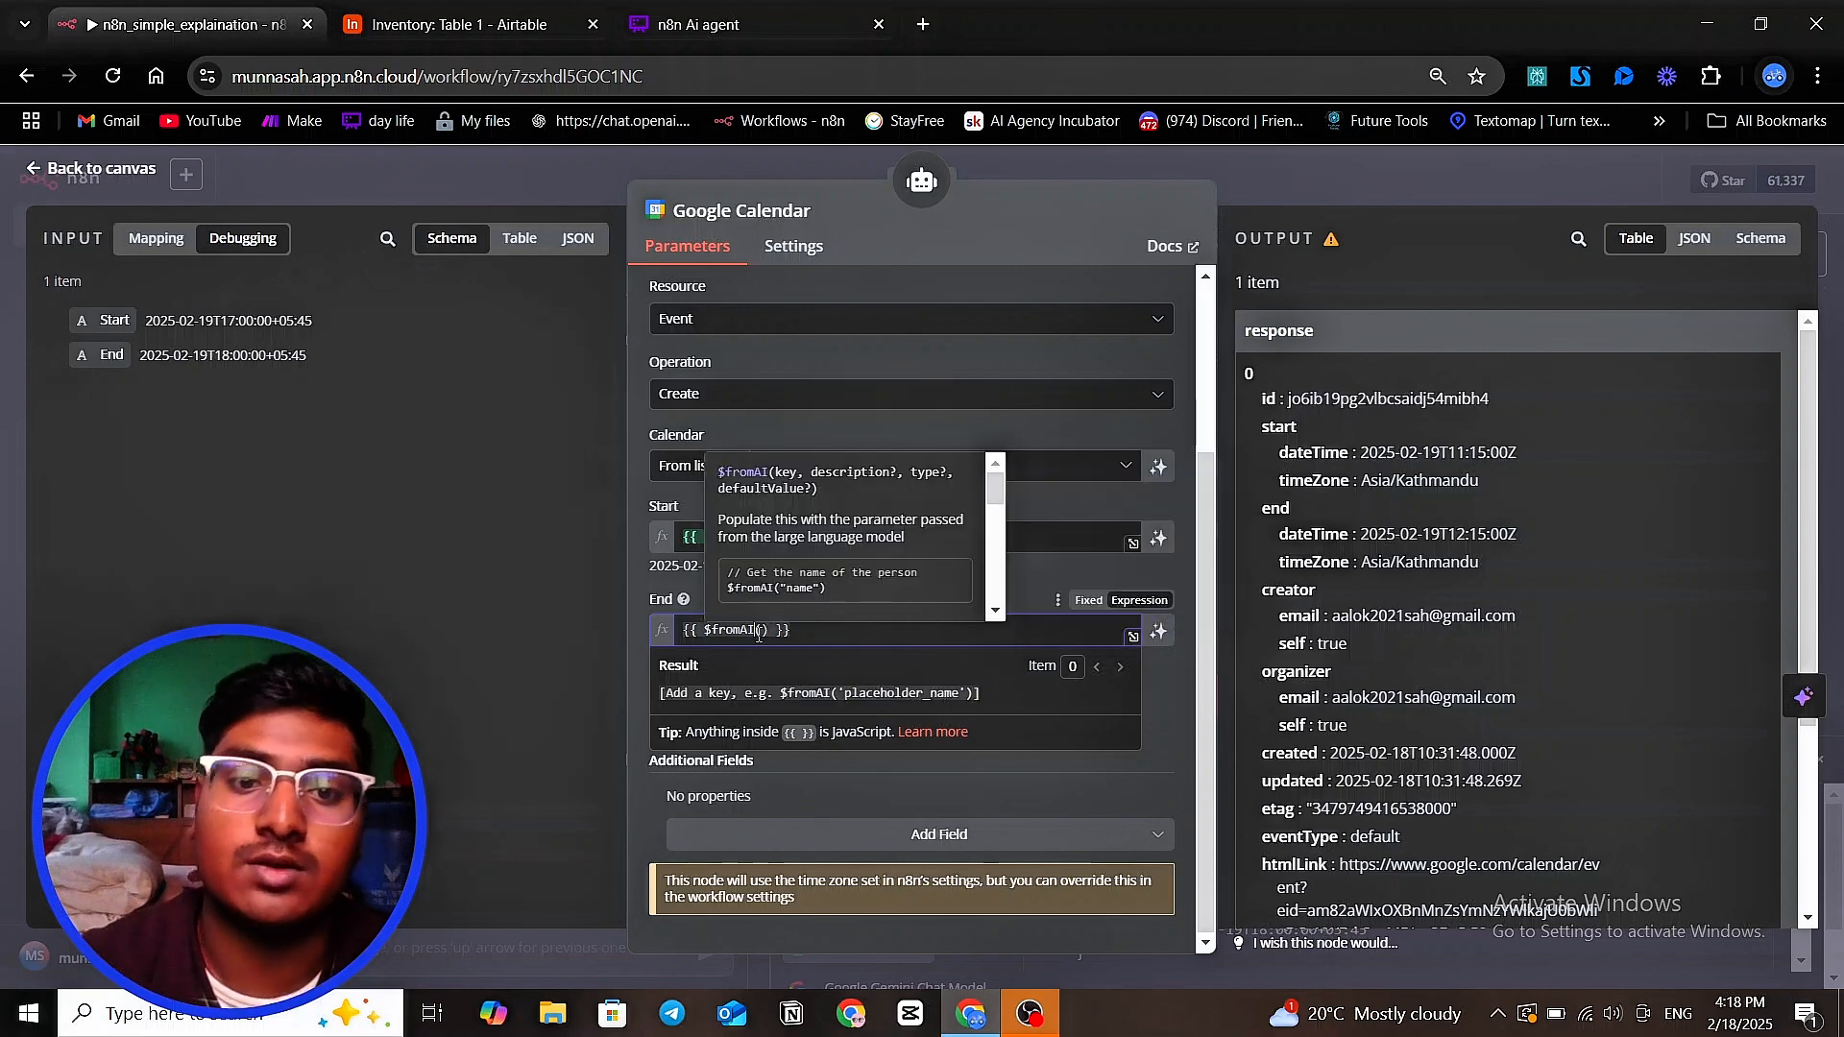
left_click(765, 630)
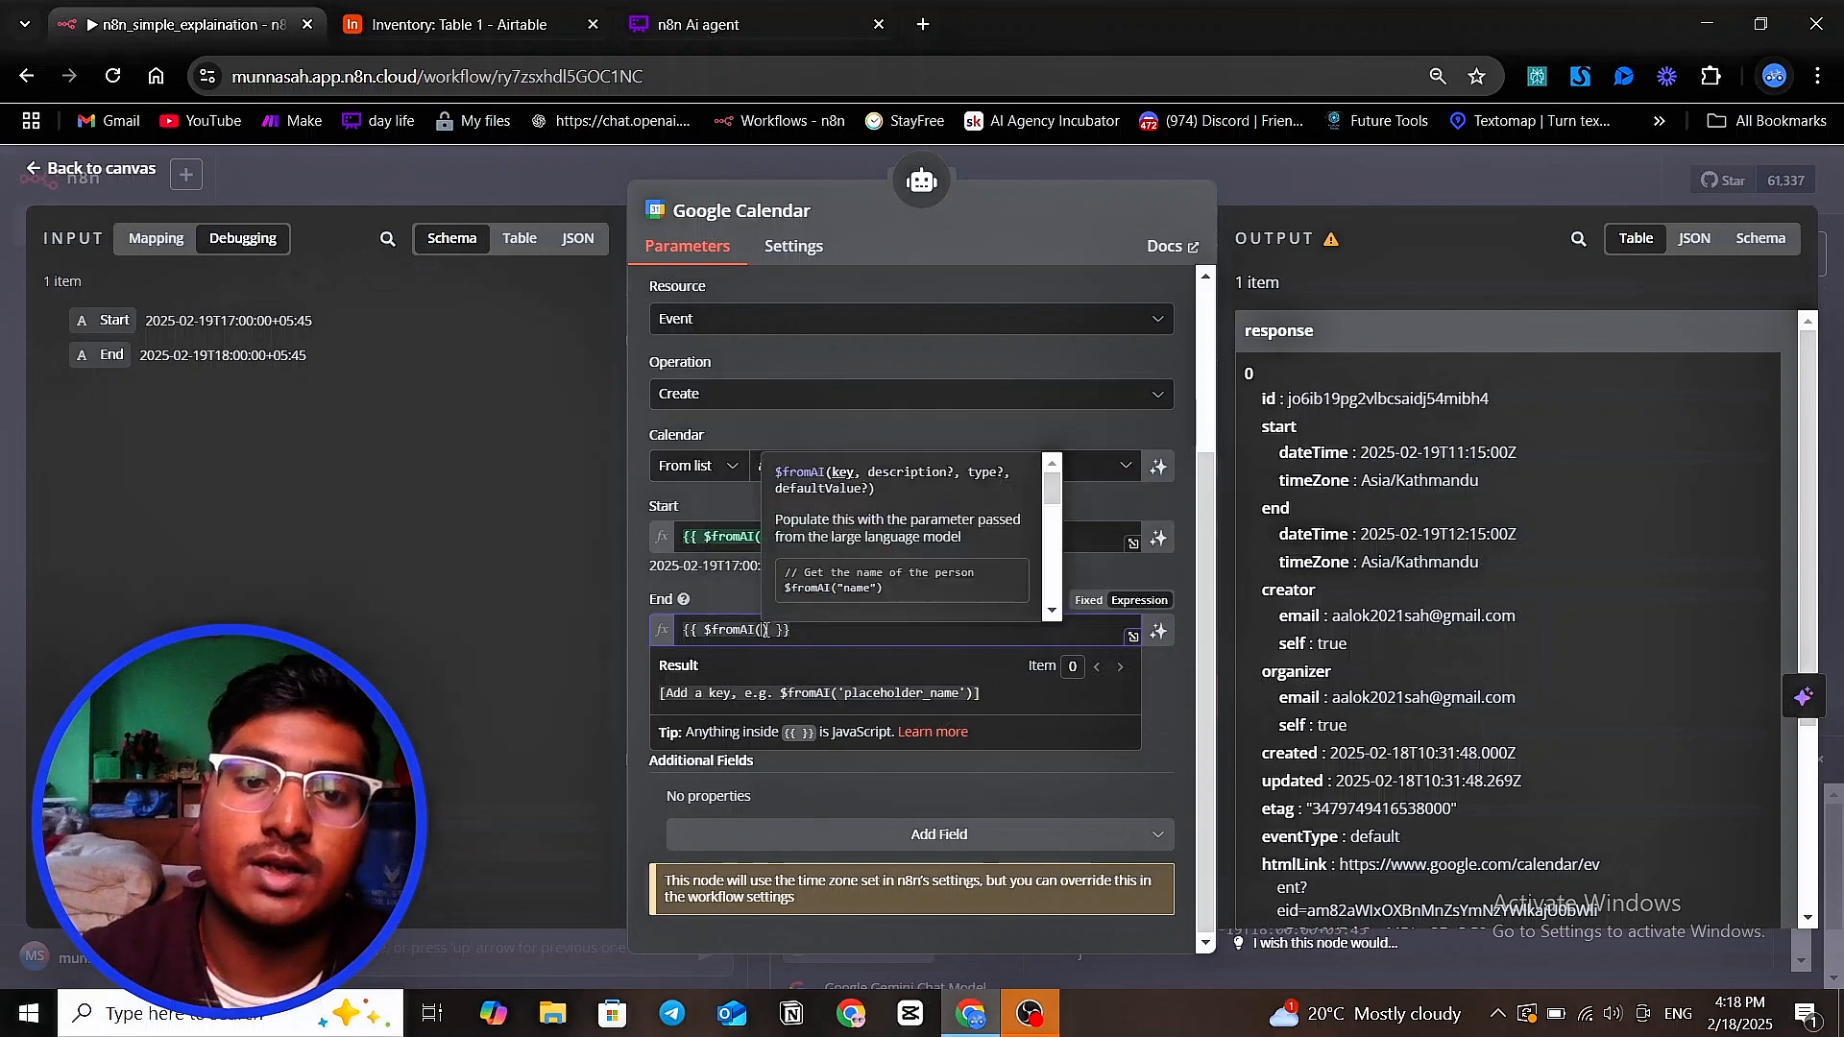
type("end")
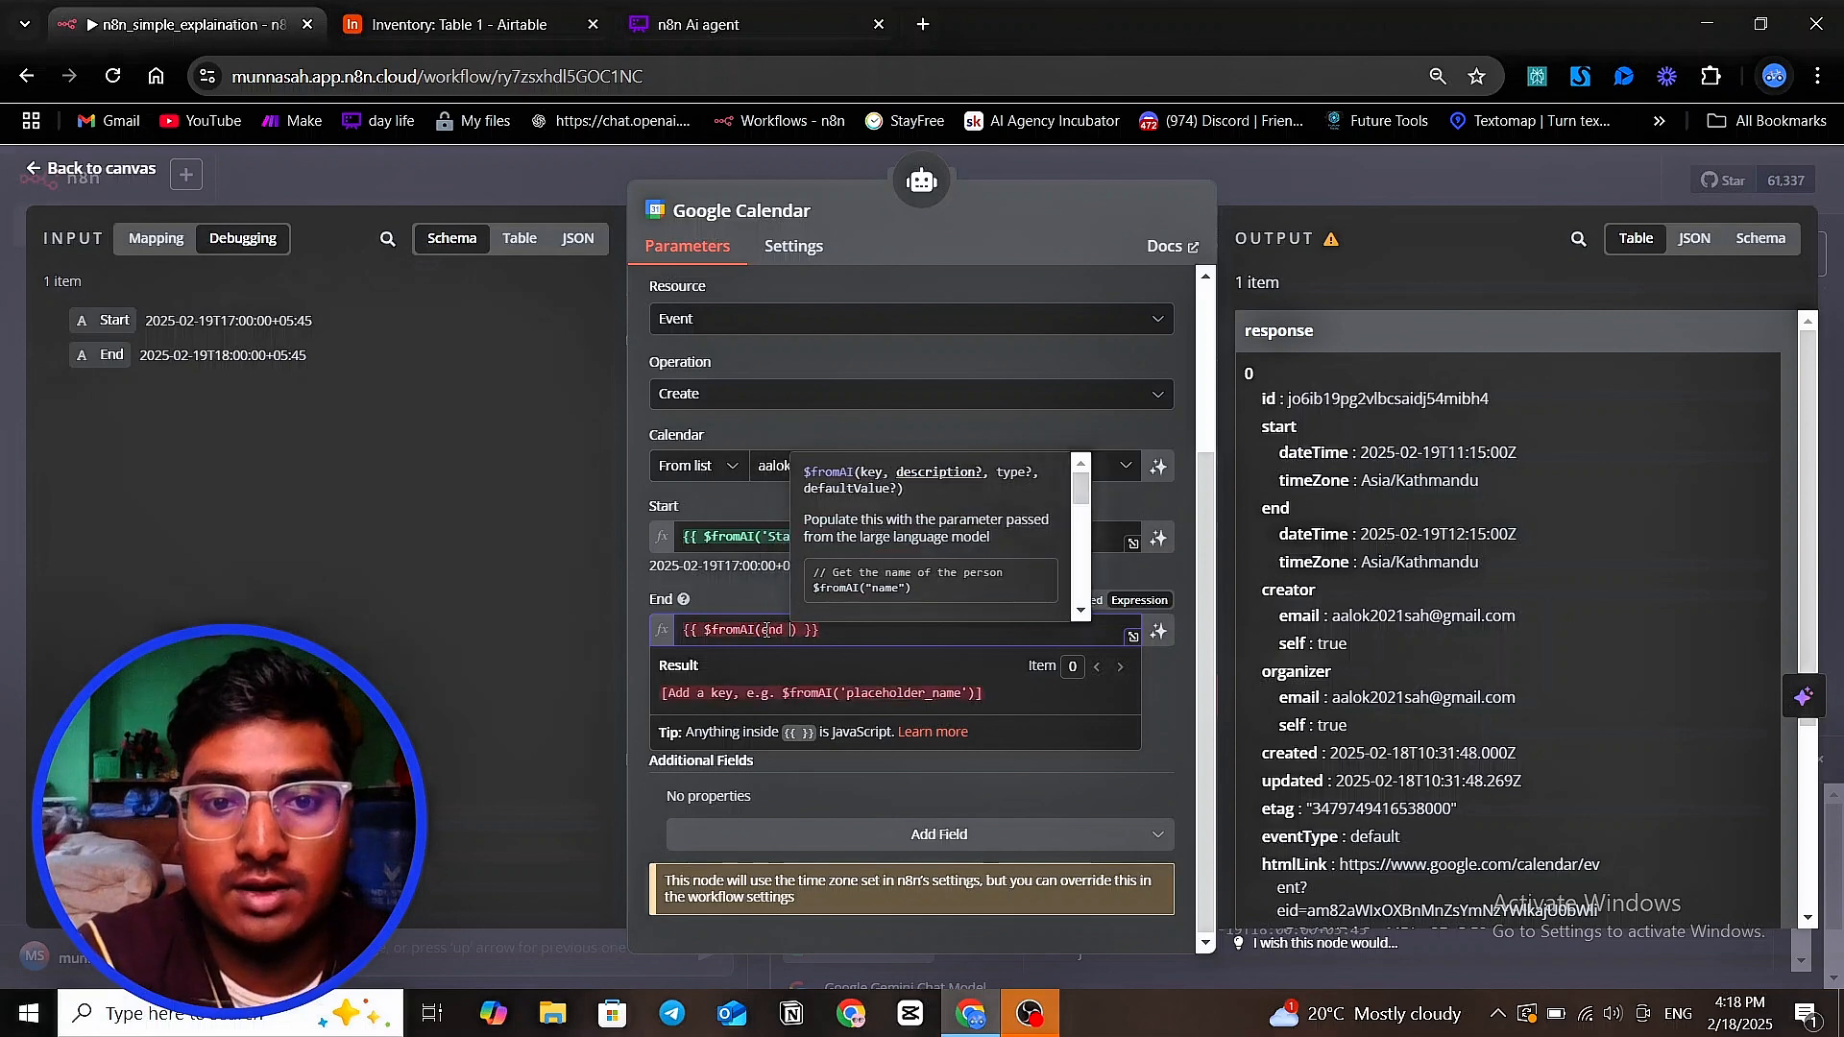
key("BackSpace")
key("BackSpace")
key("BackSpace")
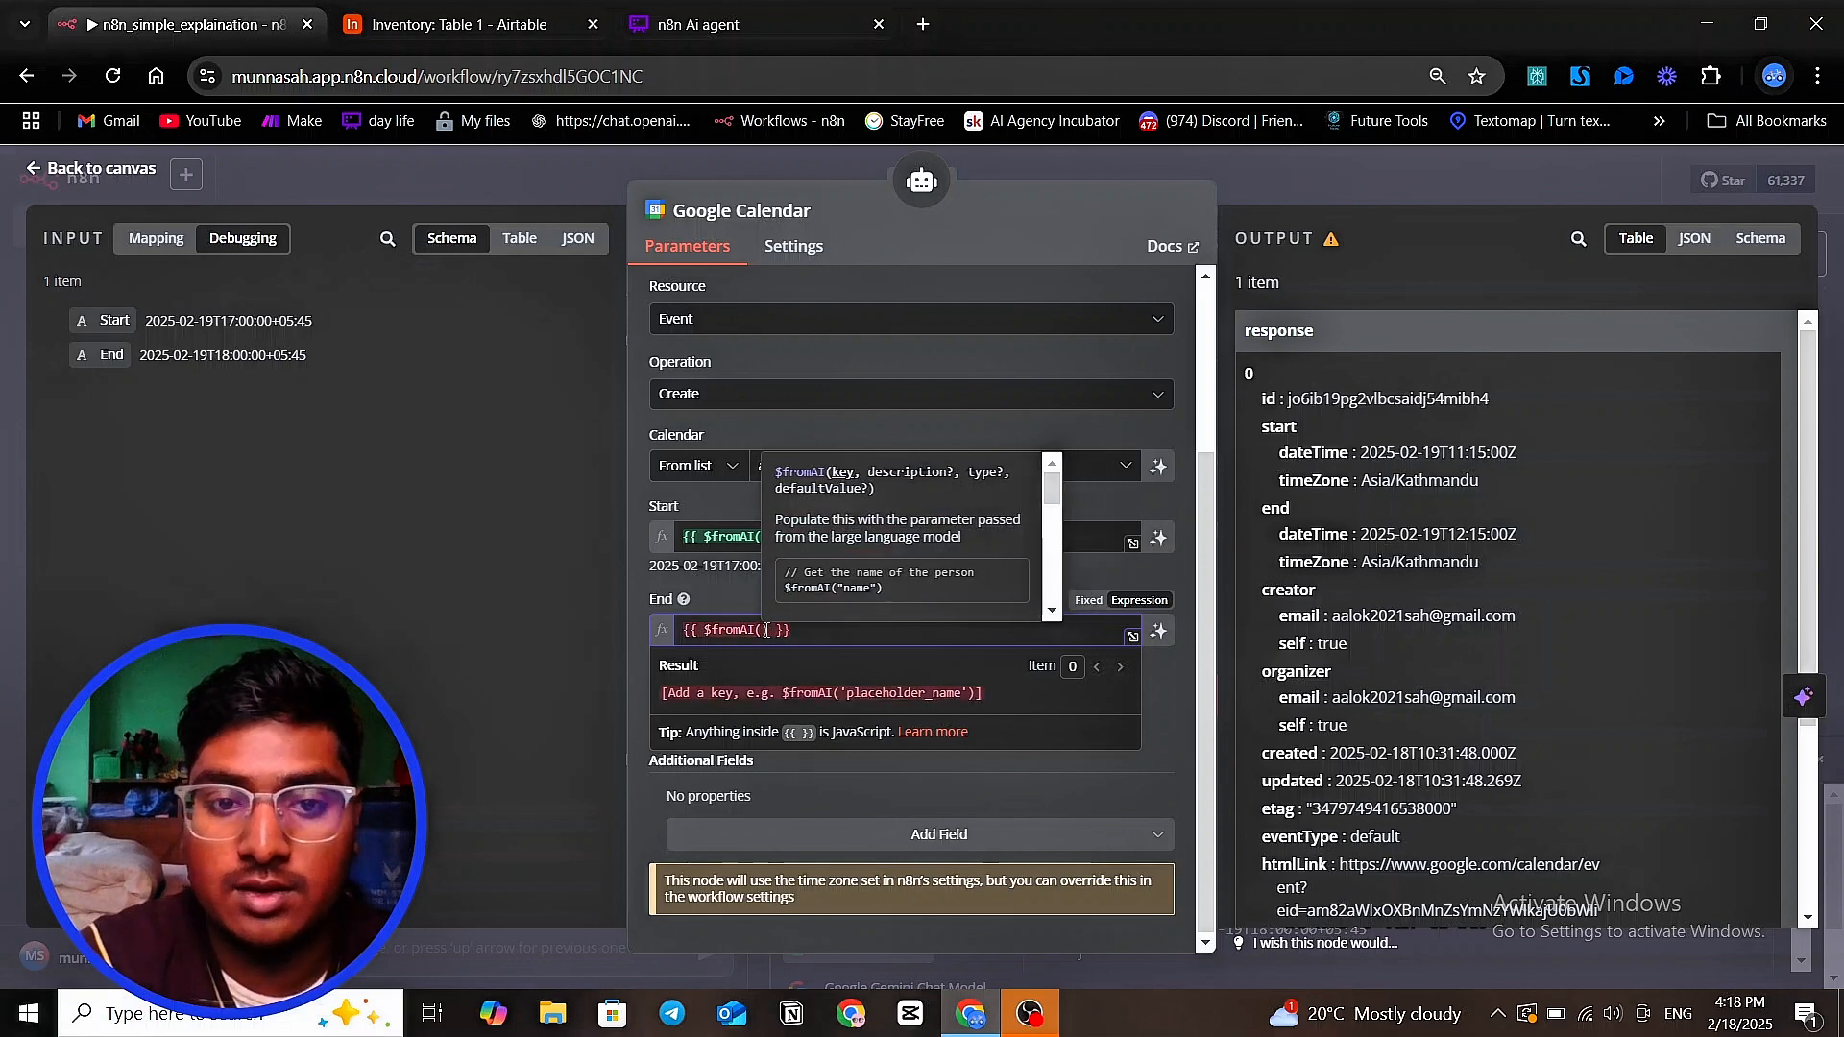
type("'e")
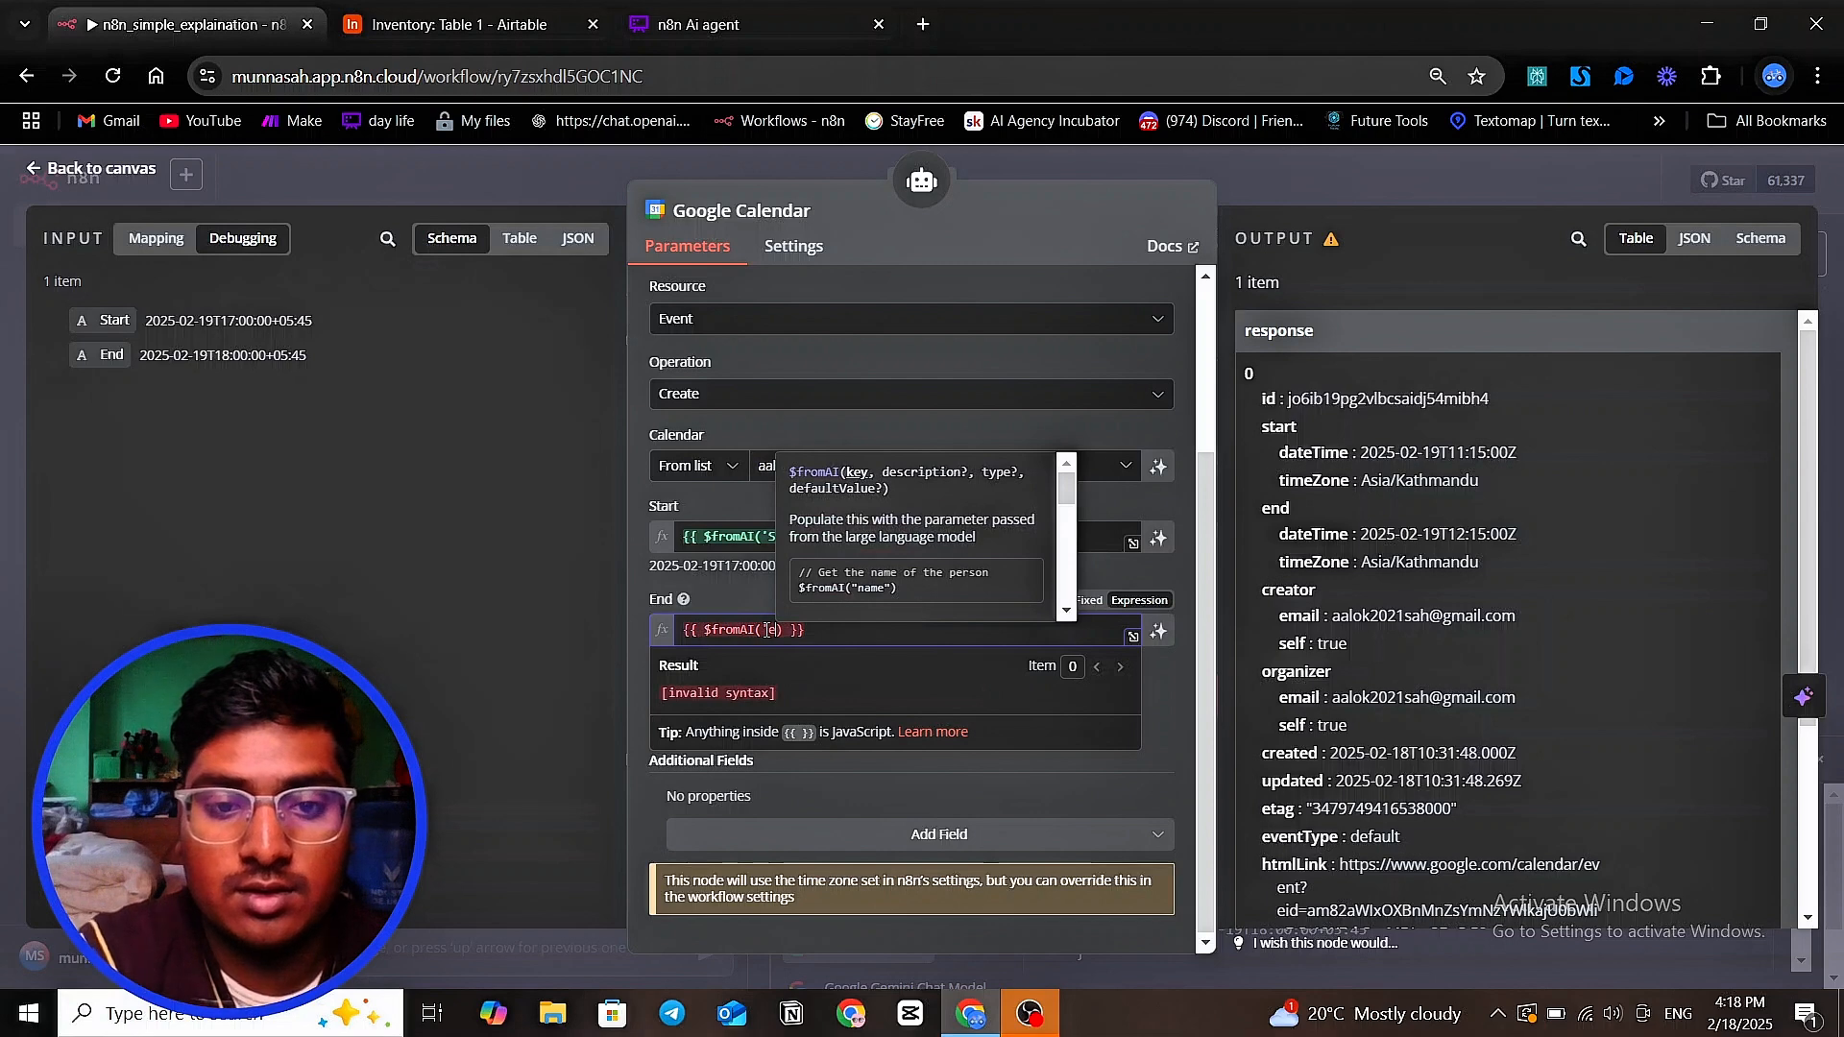
type("nd")
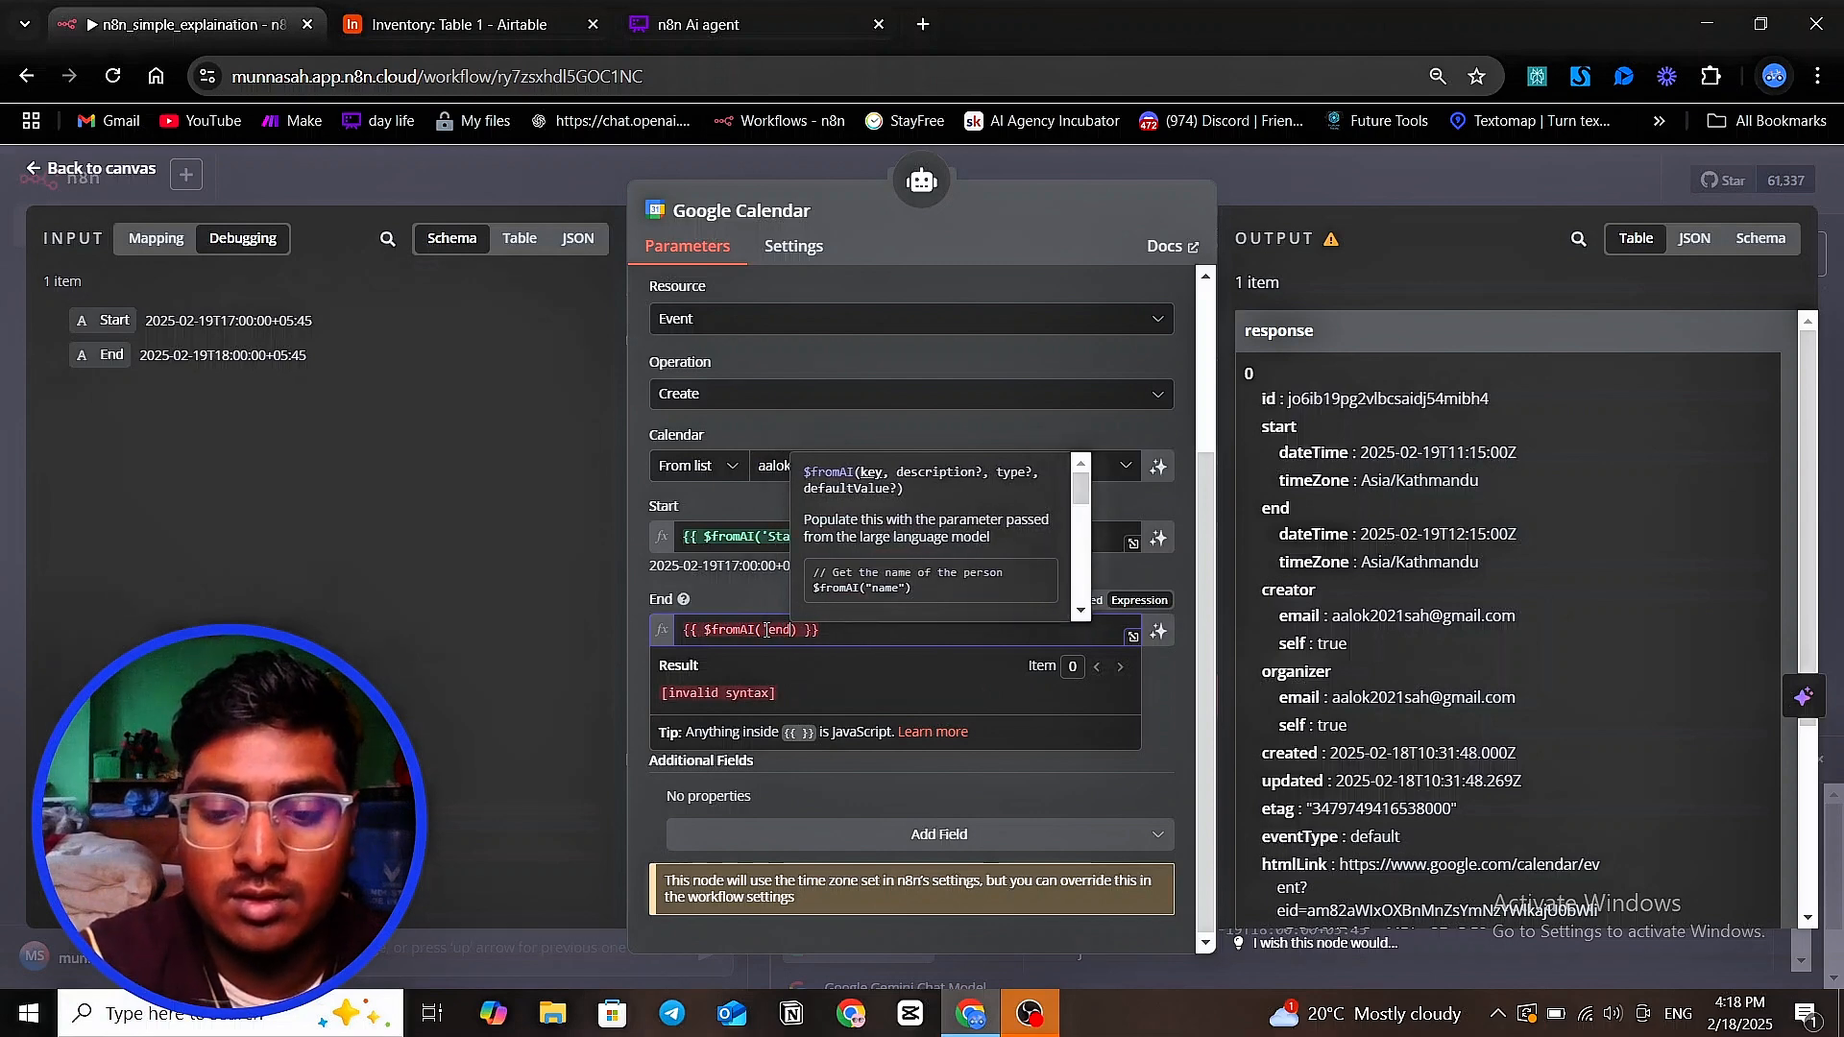
type("'")
type("d")
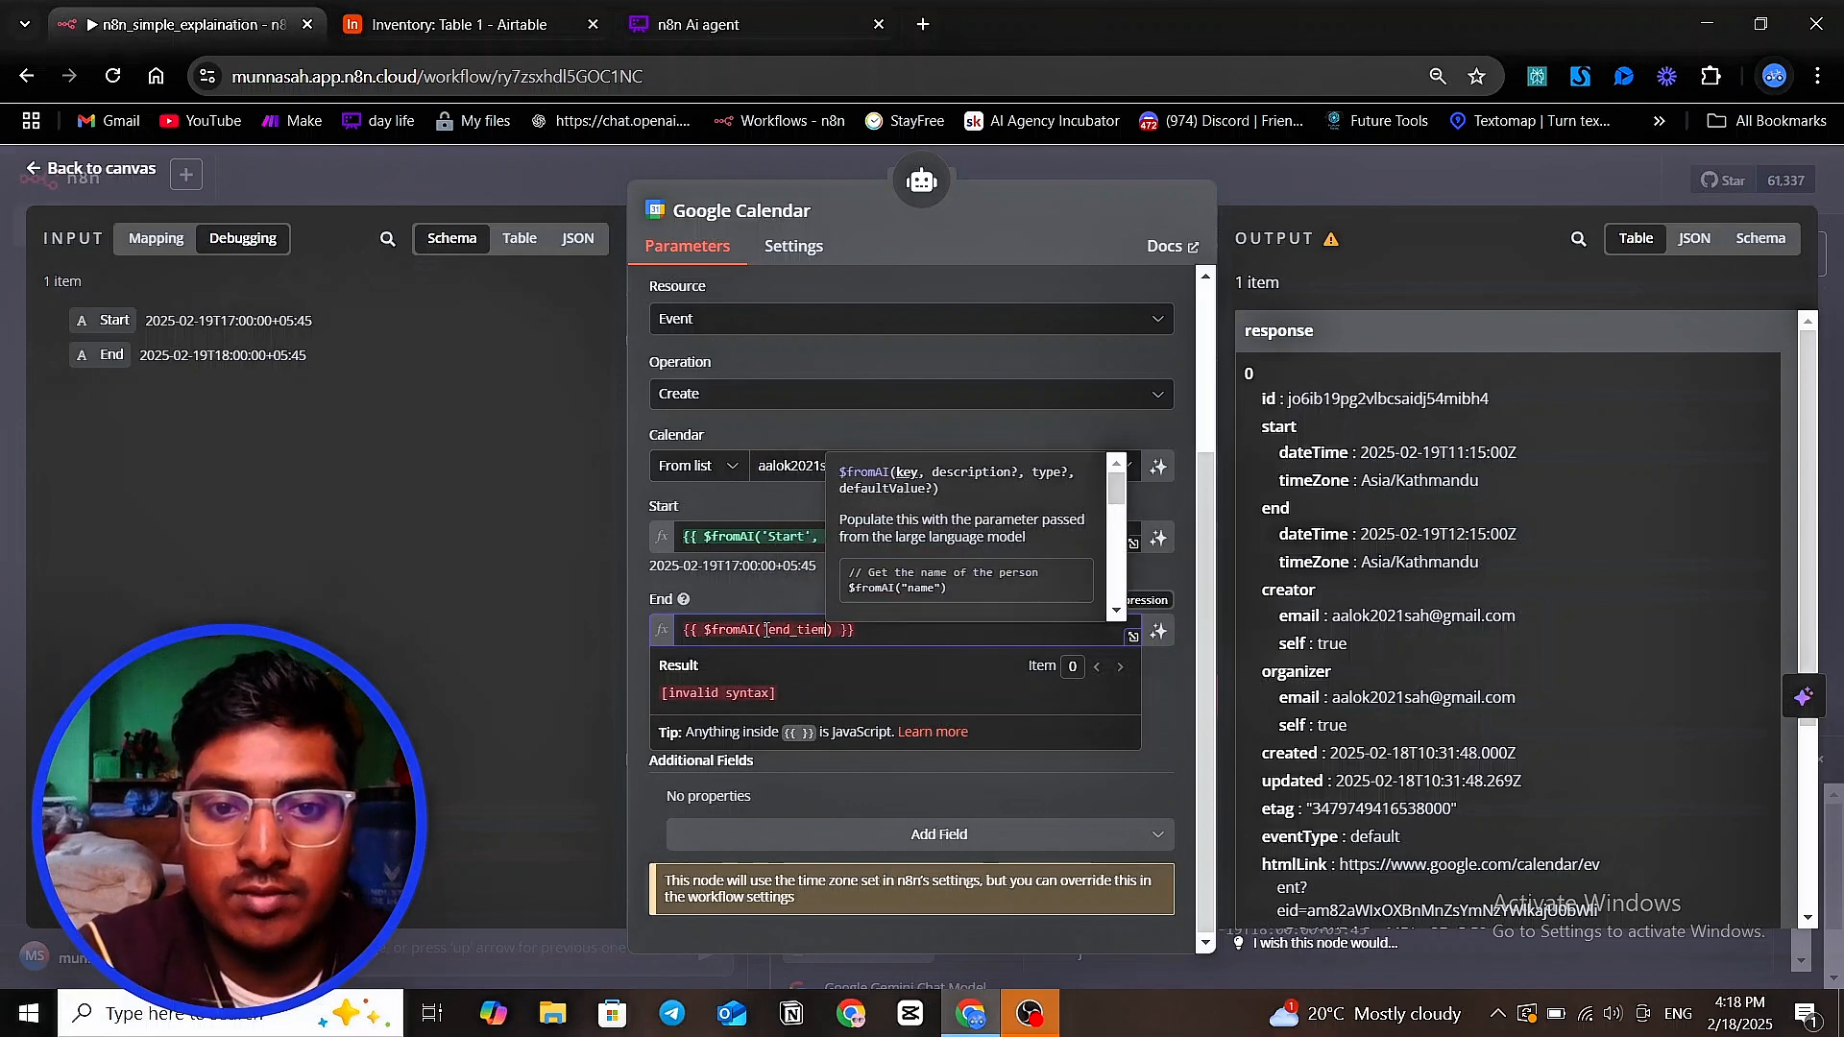
type("ate'")
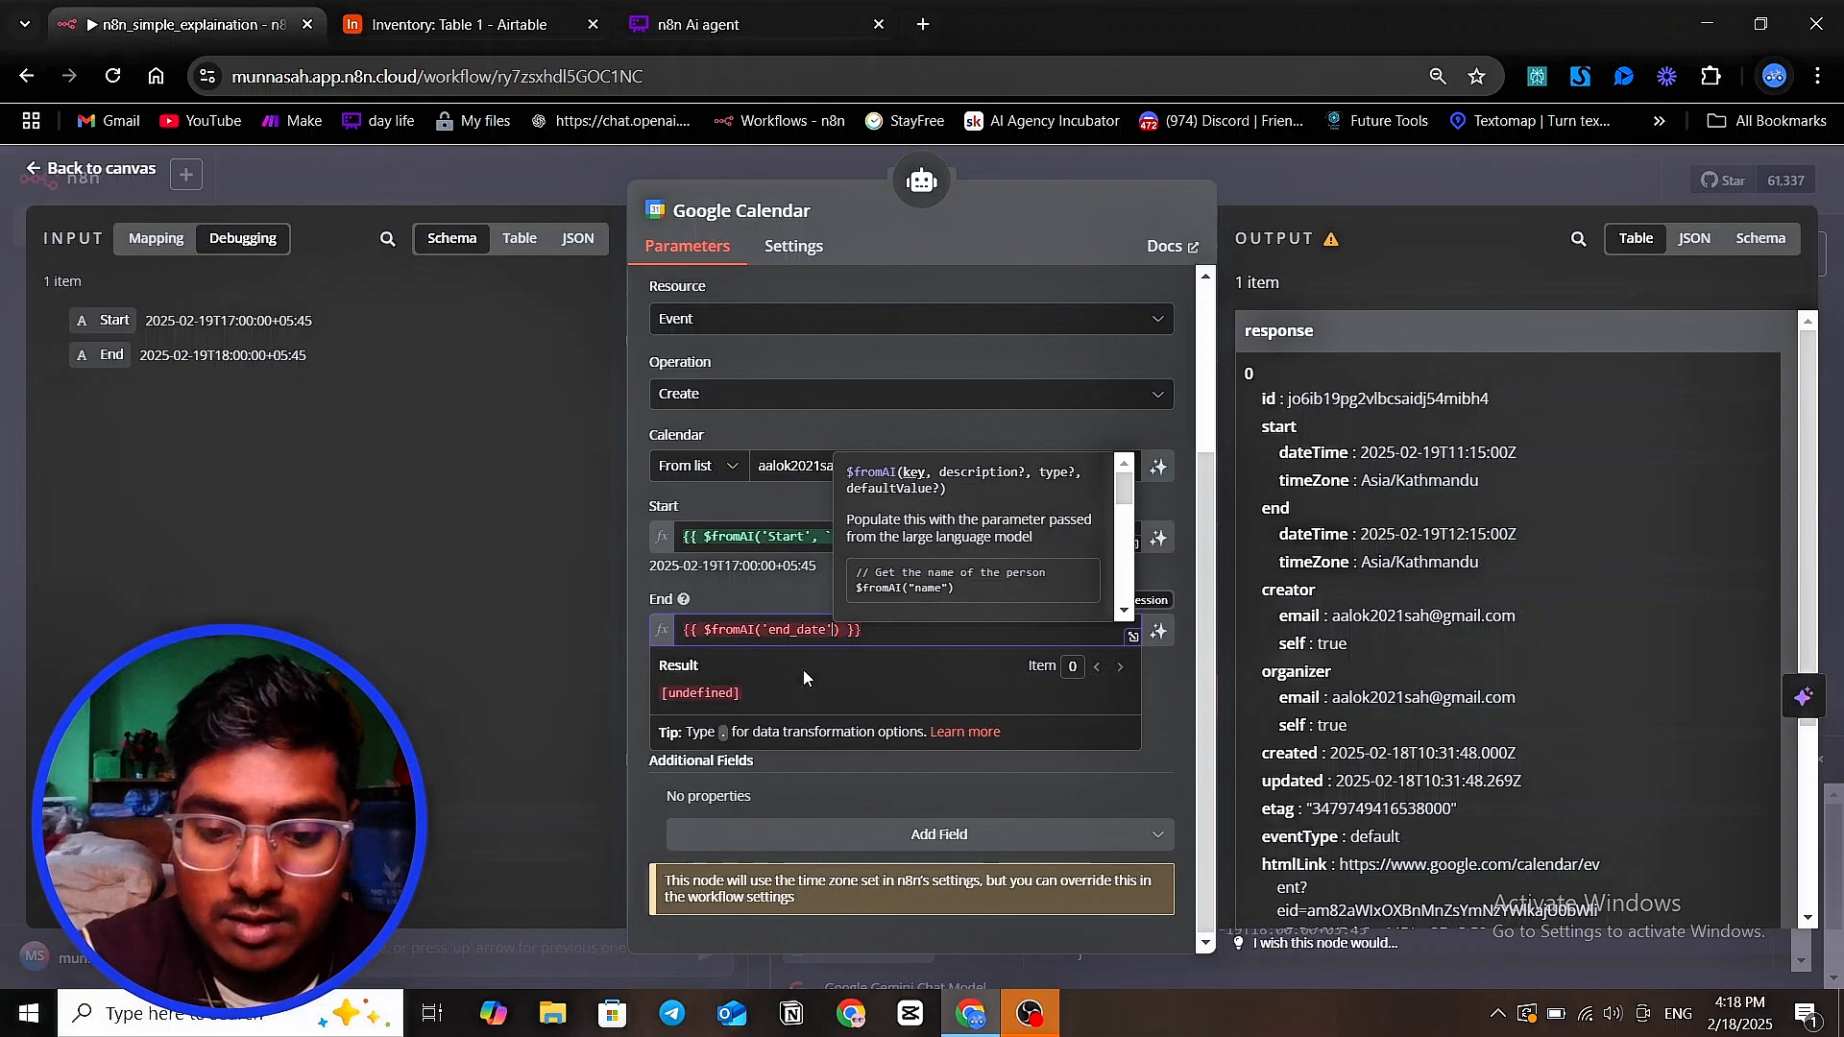
type(",")
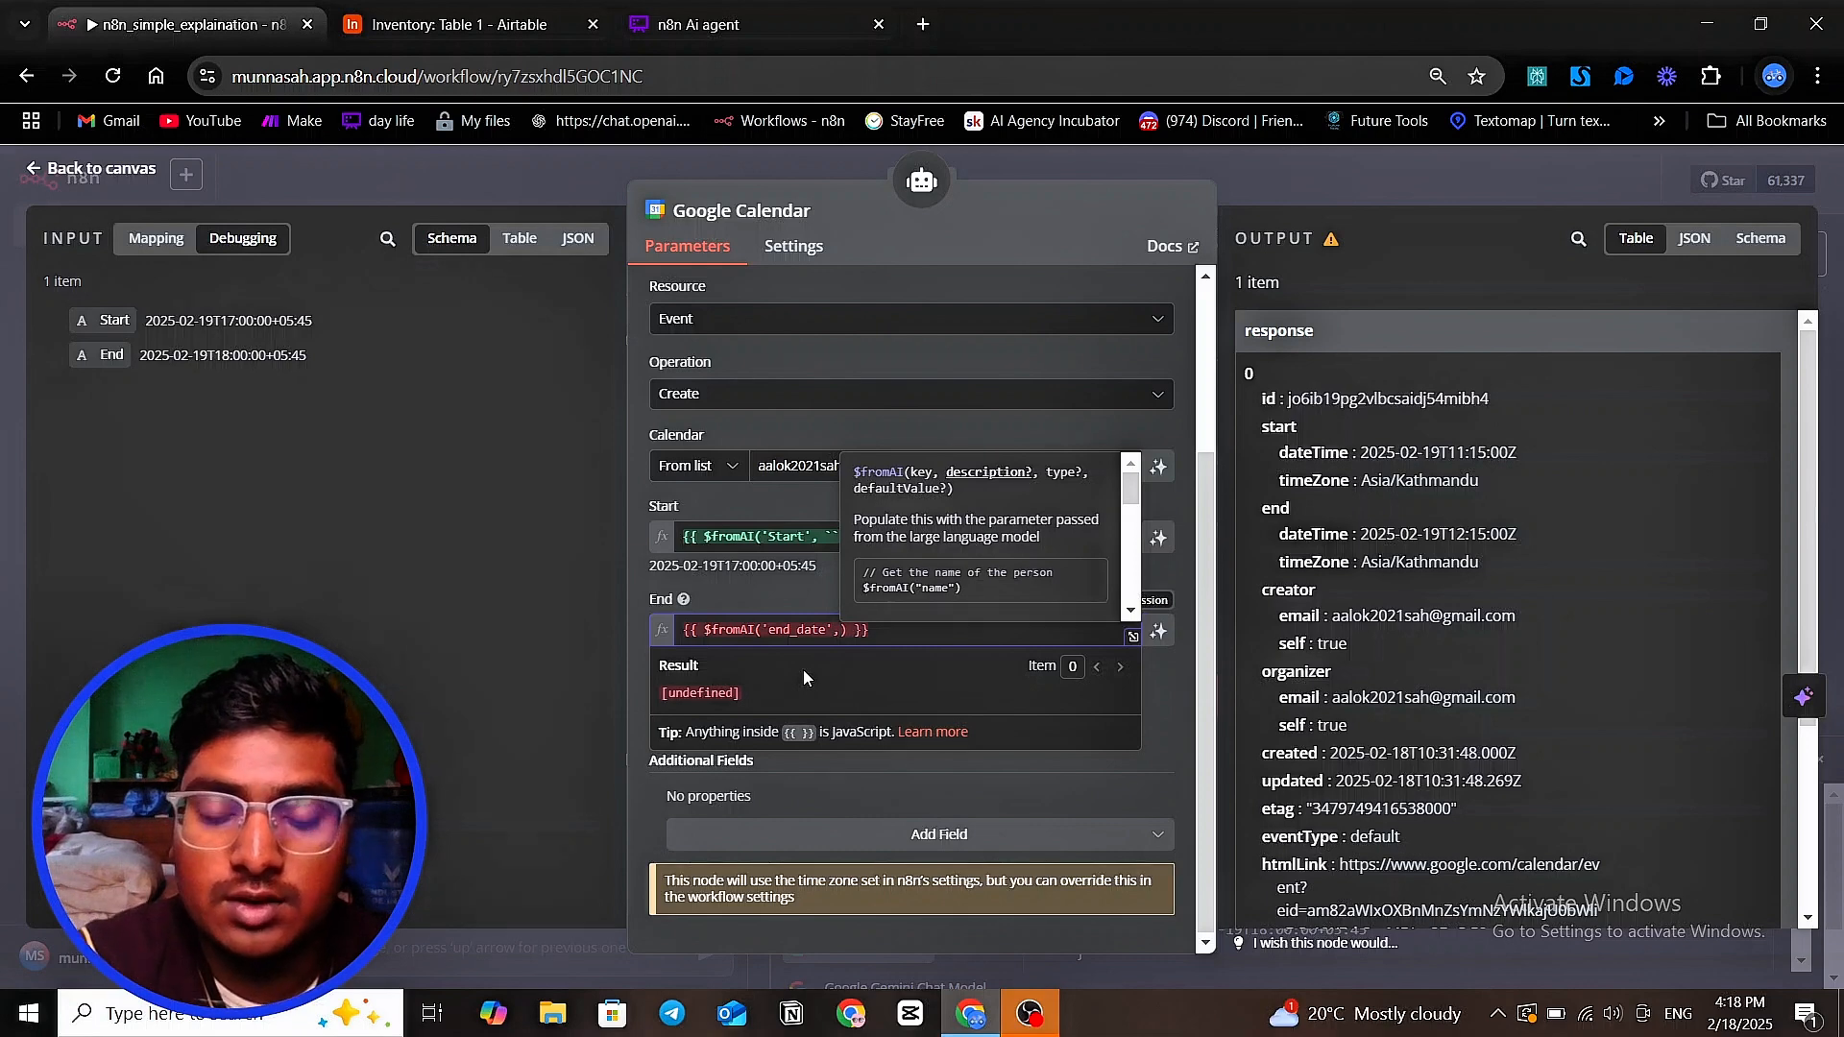
Add 'this the meeting ending date with time ' as the second argument, the description, of the End field's $fromAI() call
type("'")
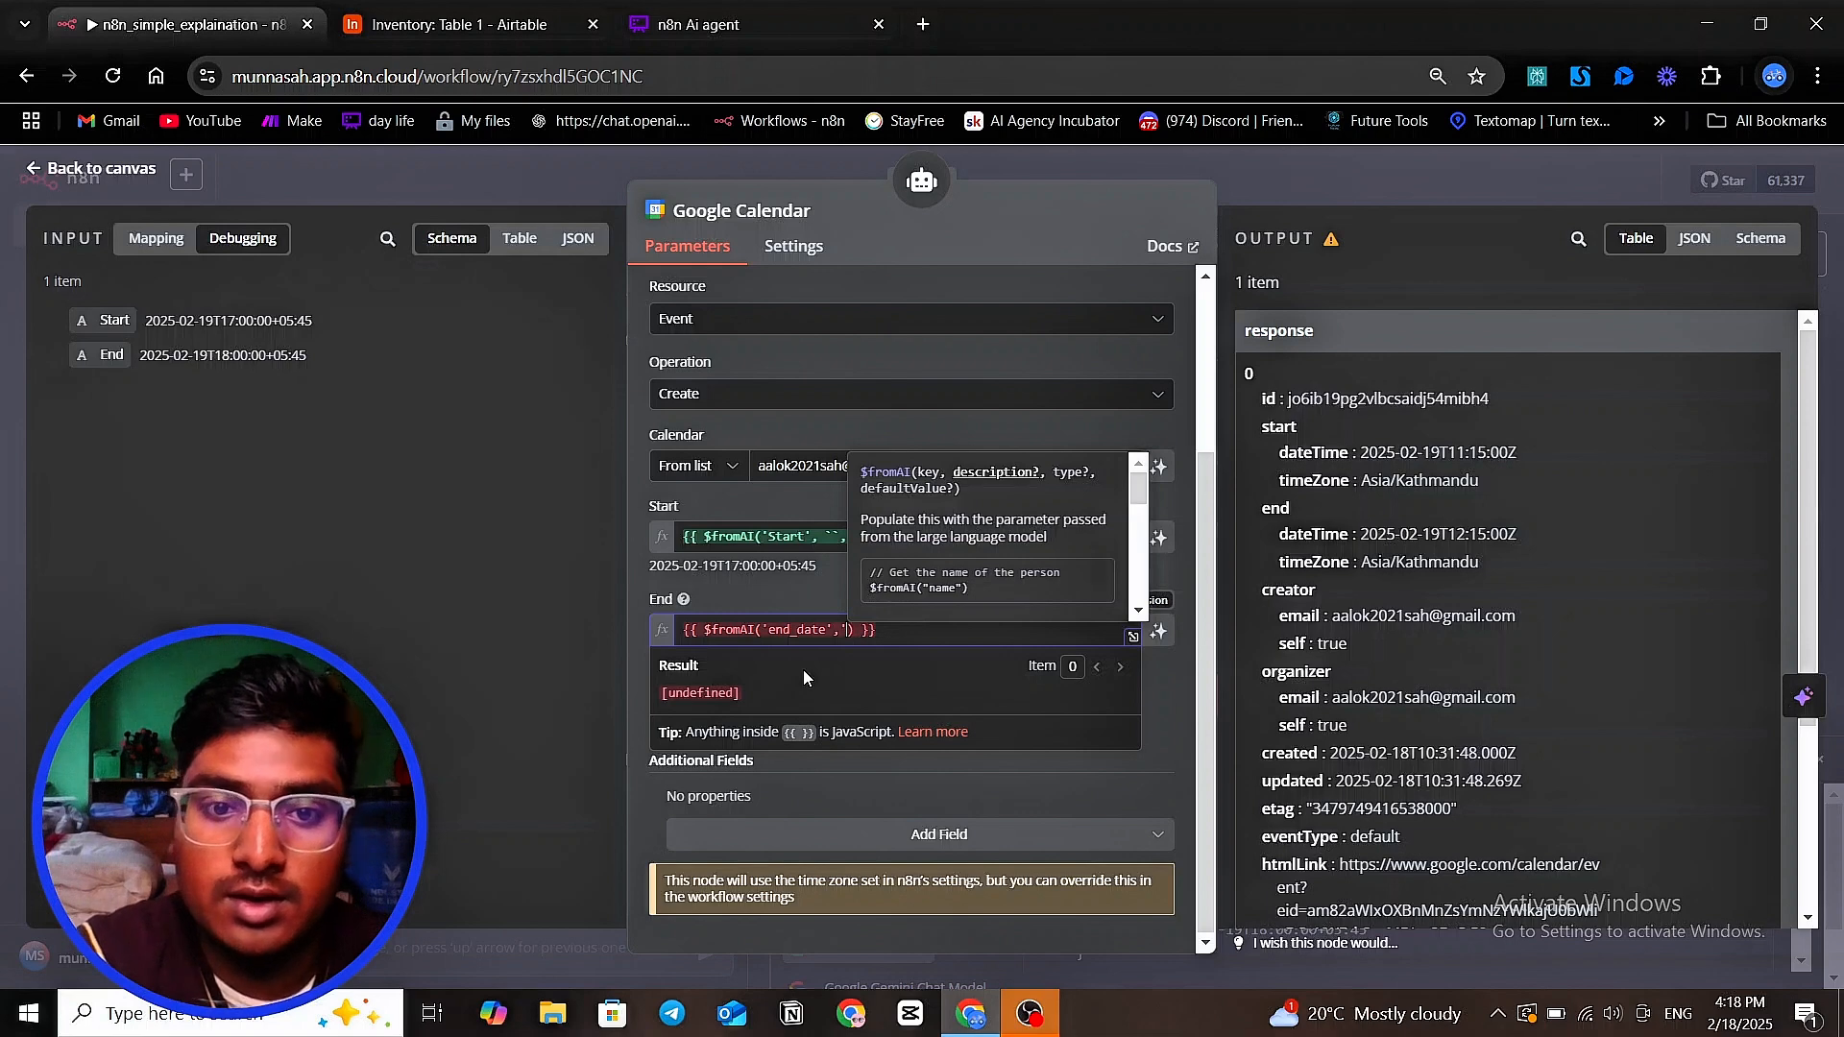
type("this the mee")
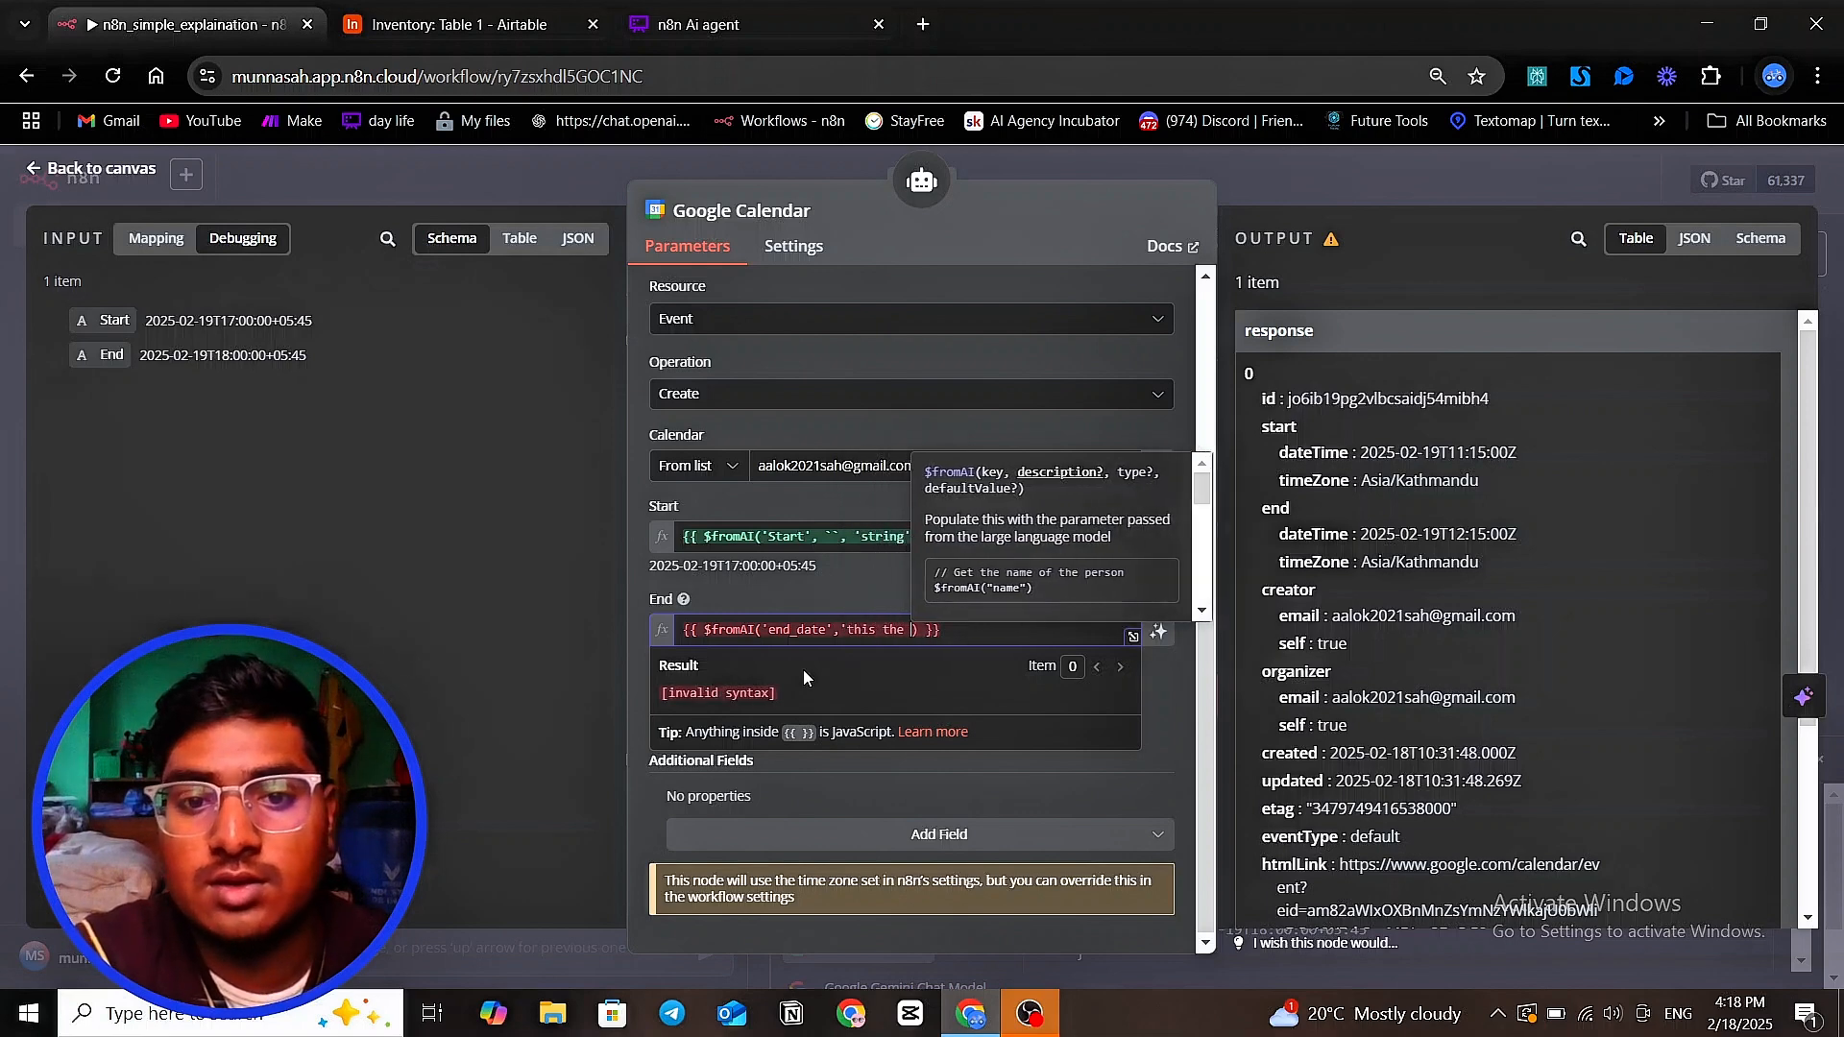
type("tin")
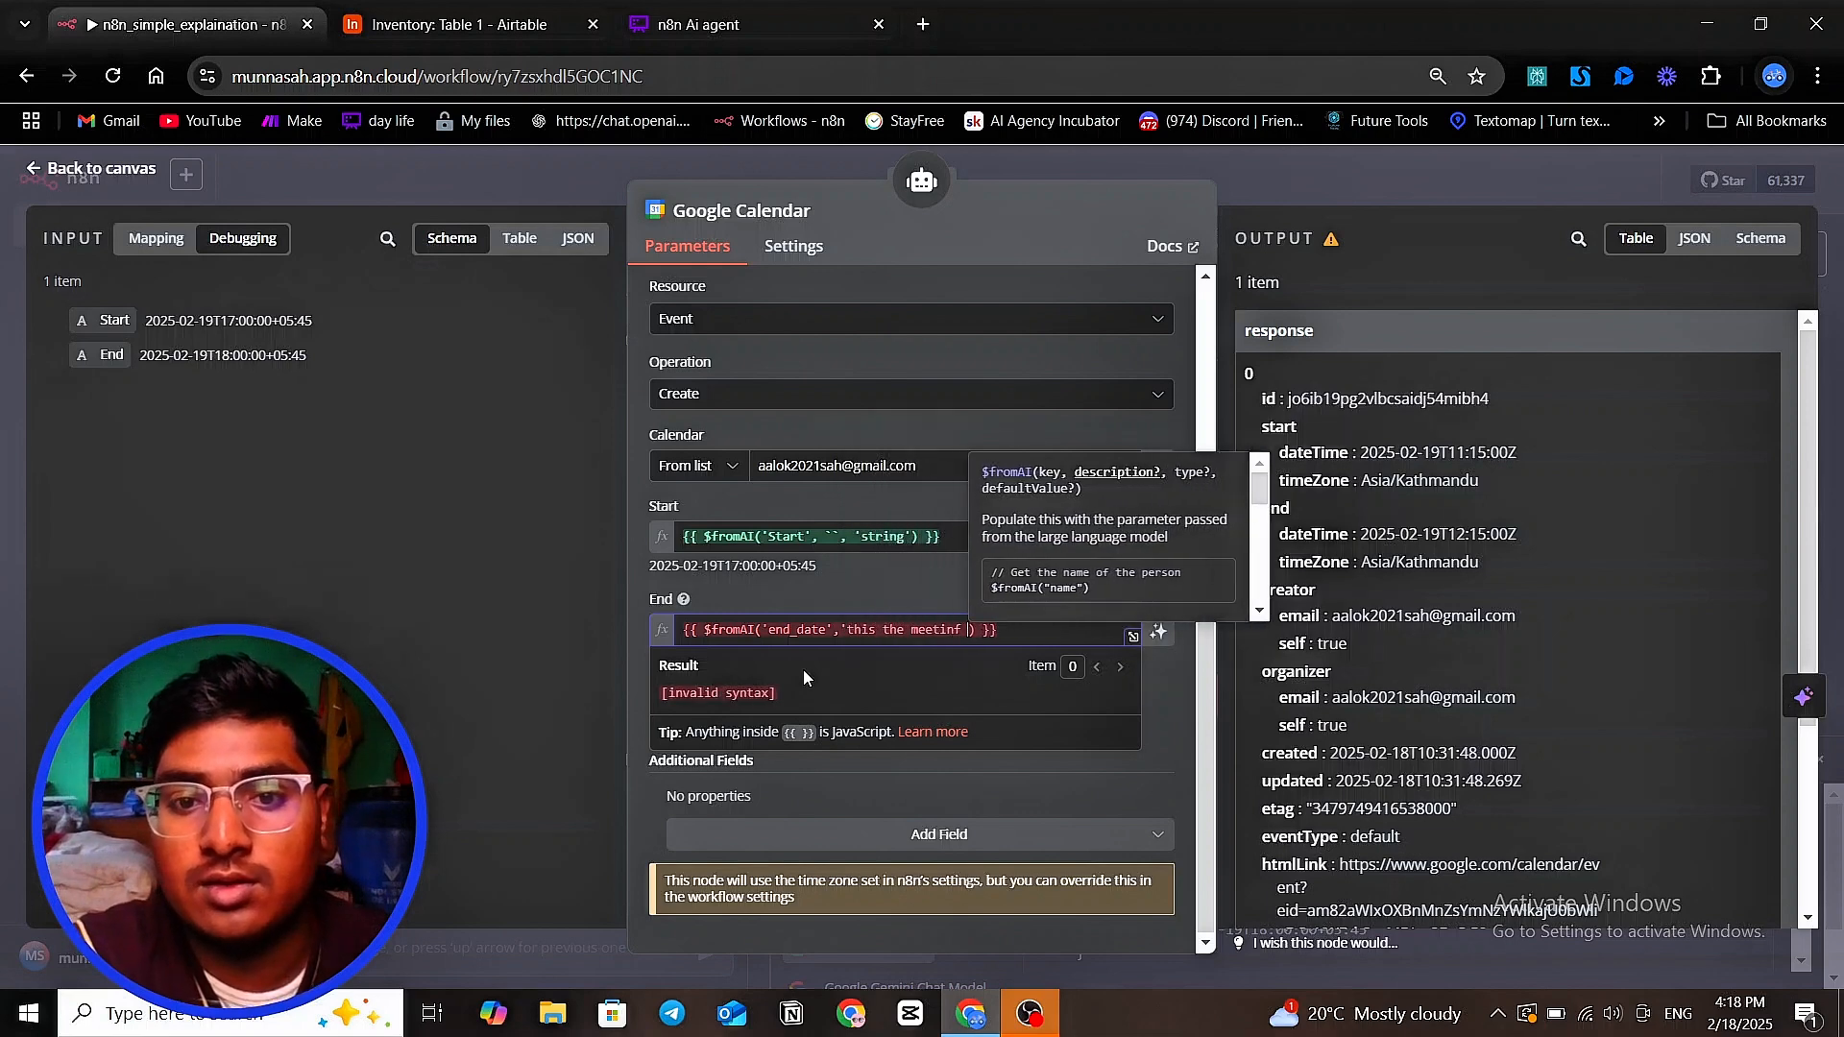
type("g ")
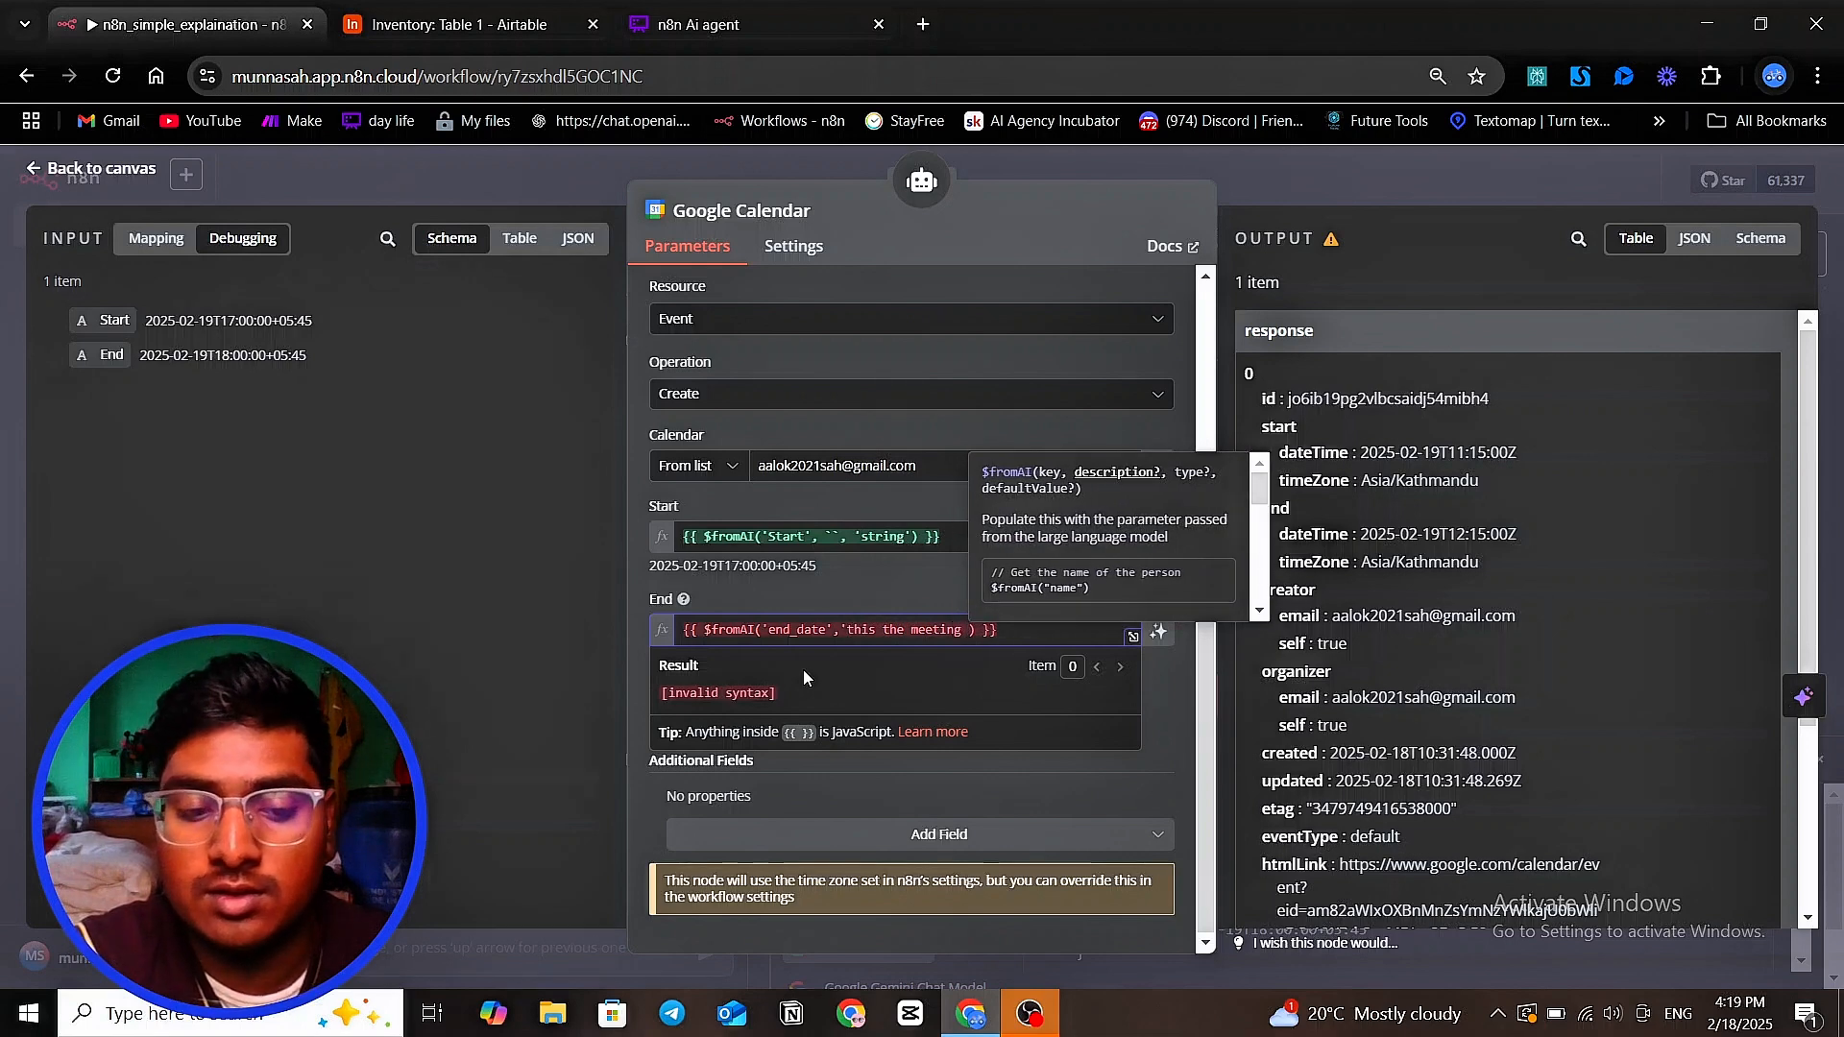
type("endi")
type("nfg")
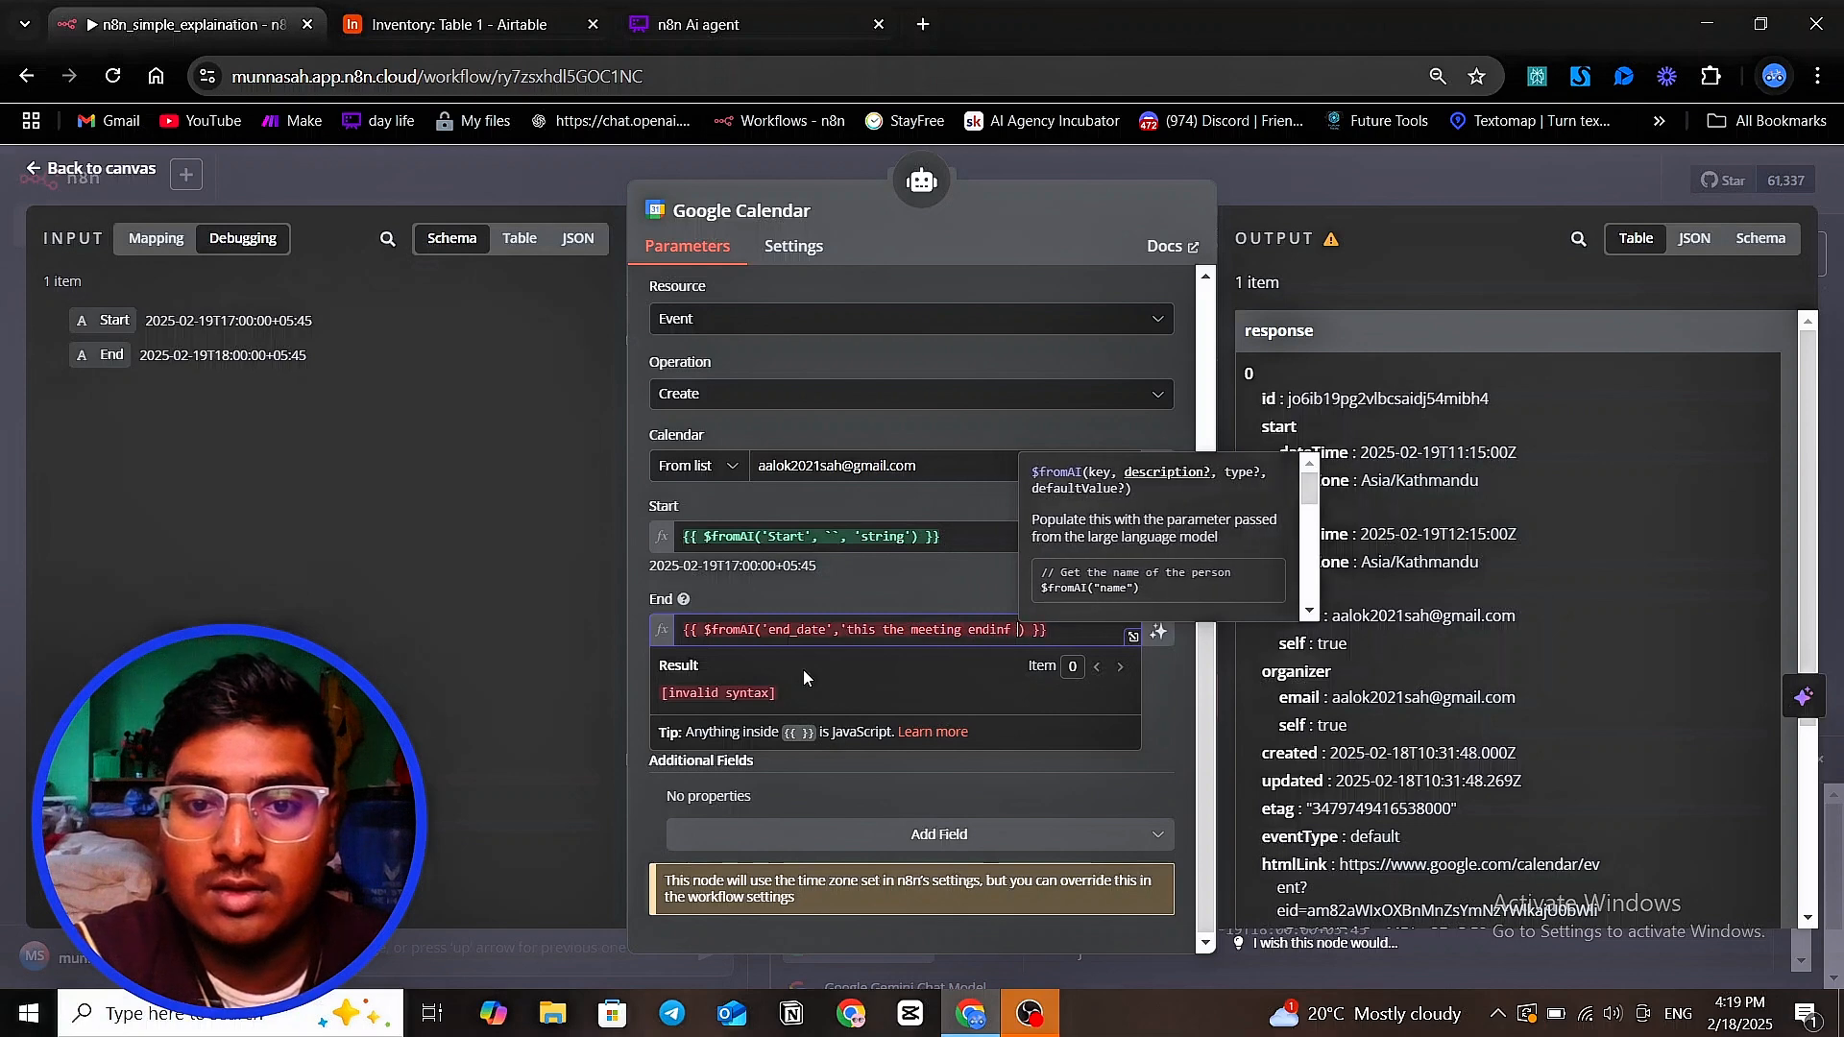
key("BackSpace")
key("BackSpace")
key("BackSpace")
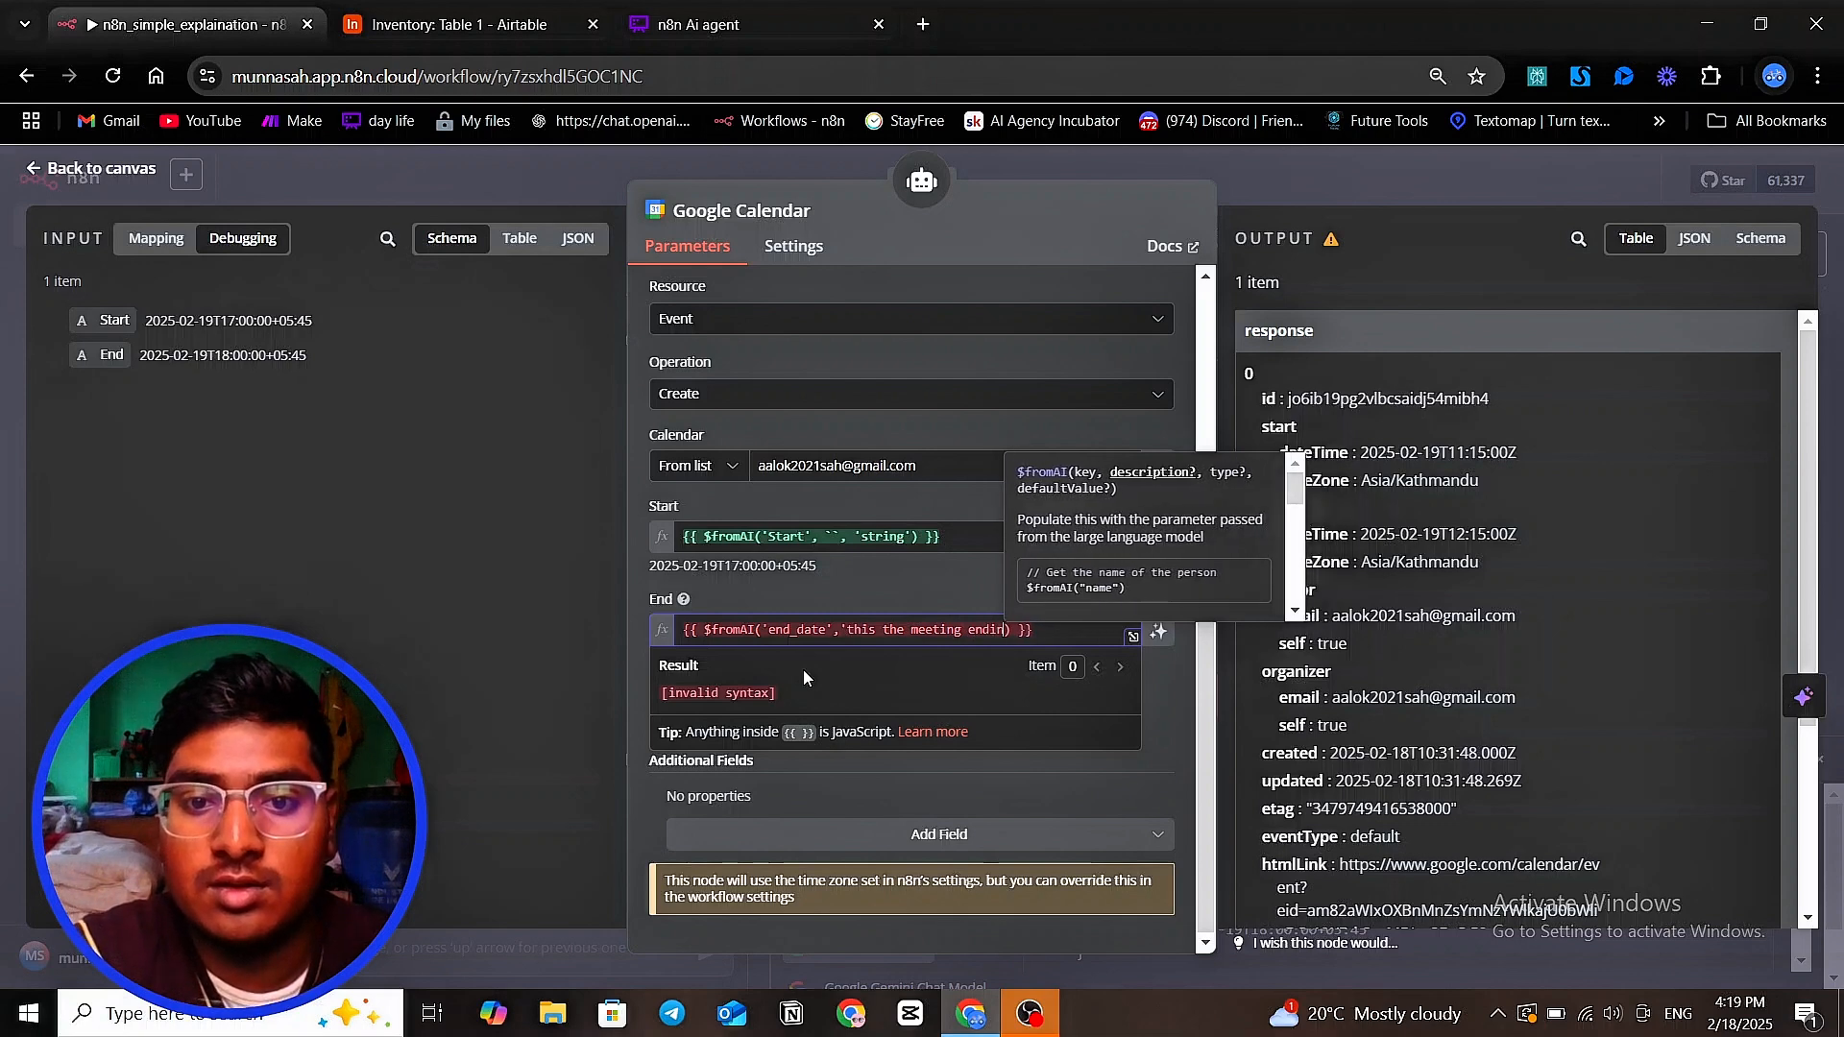
type("g d")
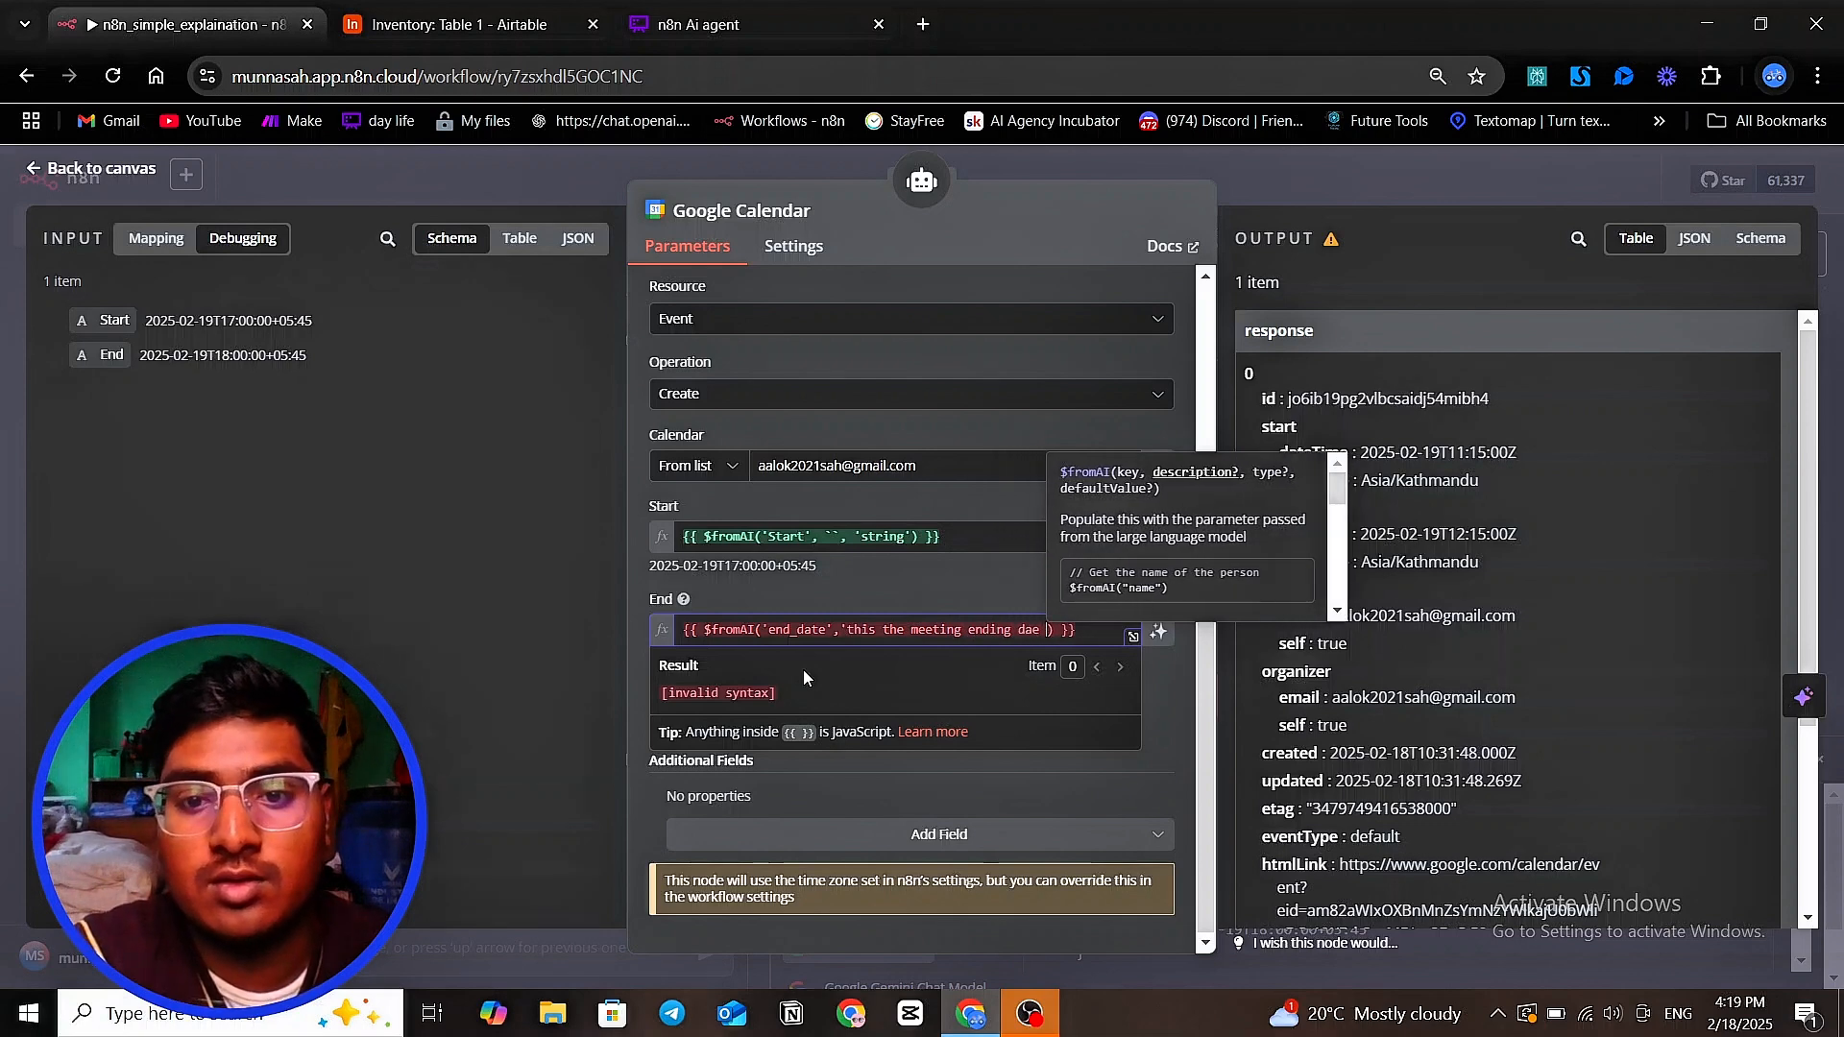
type("ate wi")
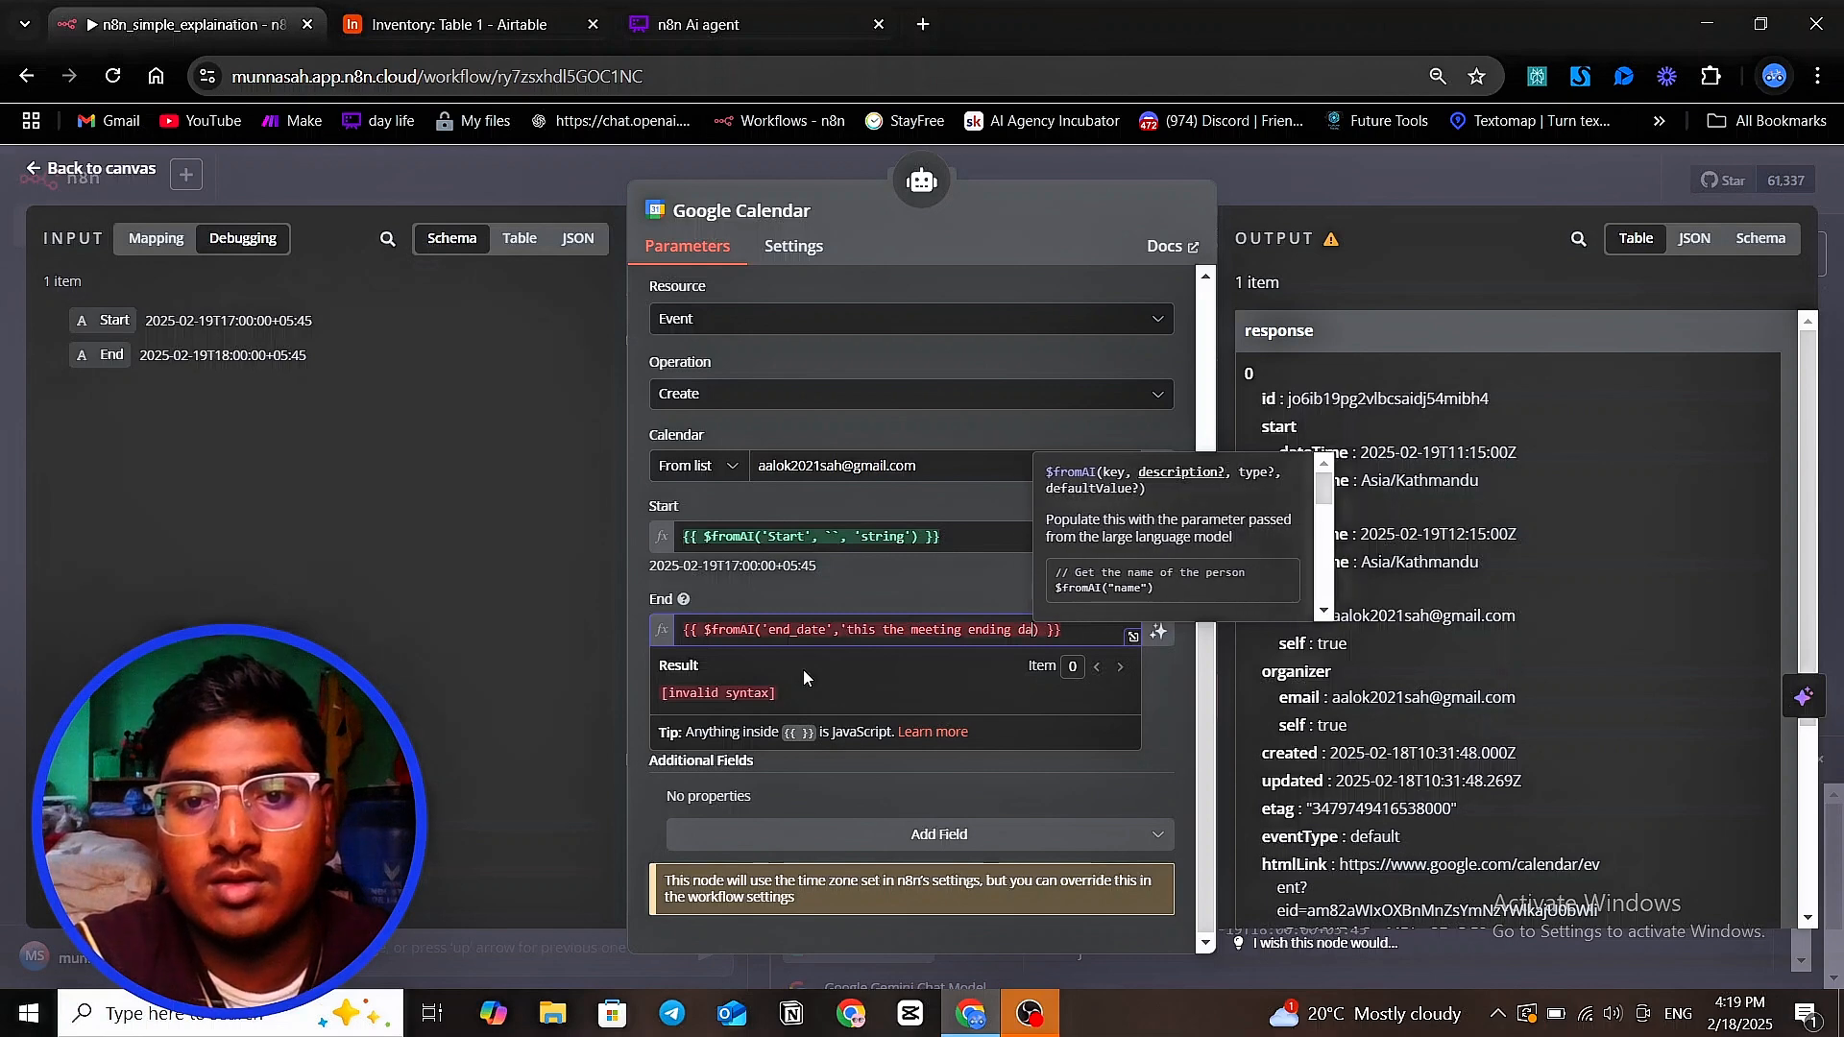
type("th t")
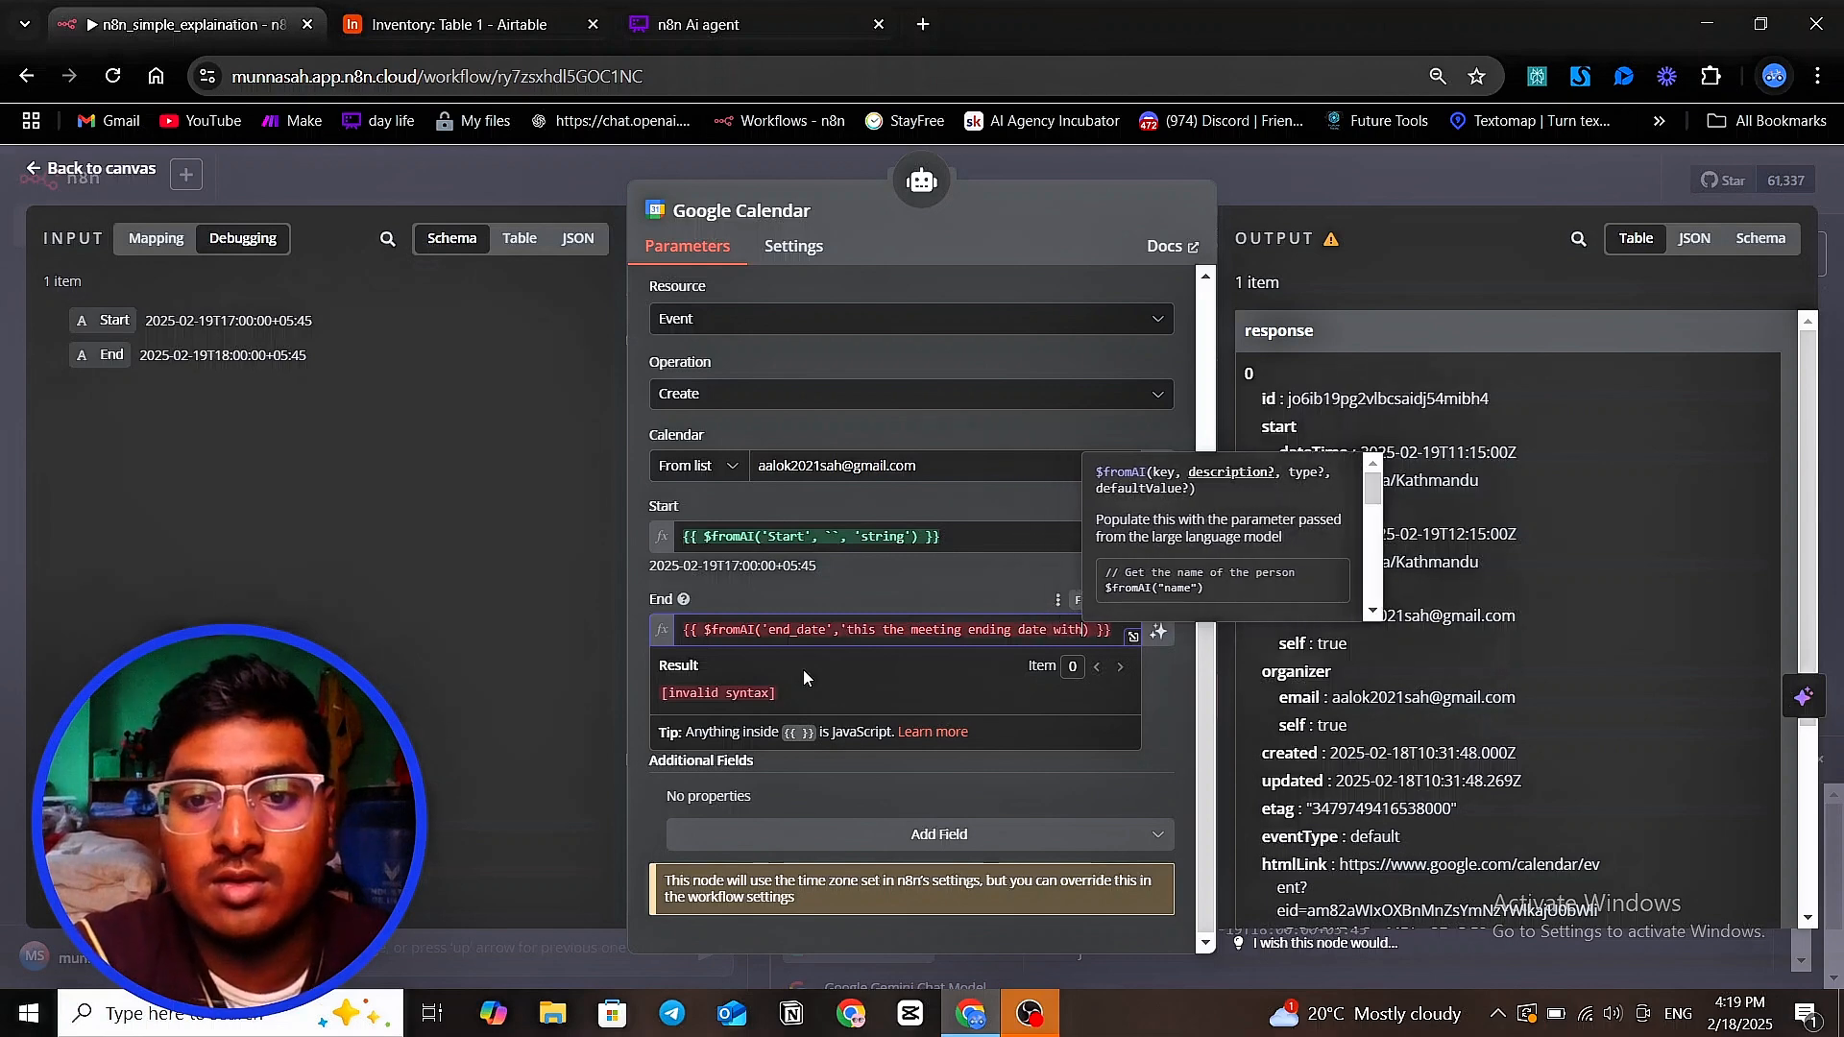
type("ime ")
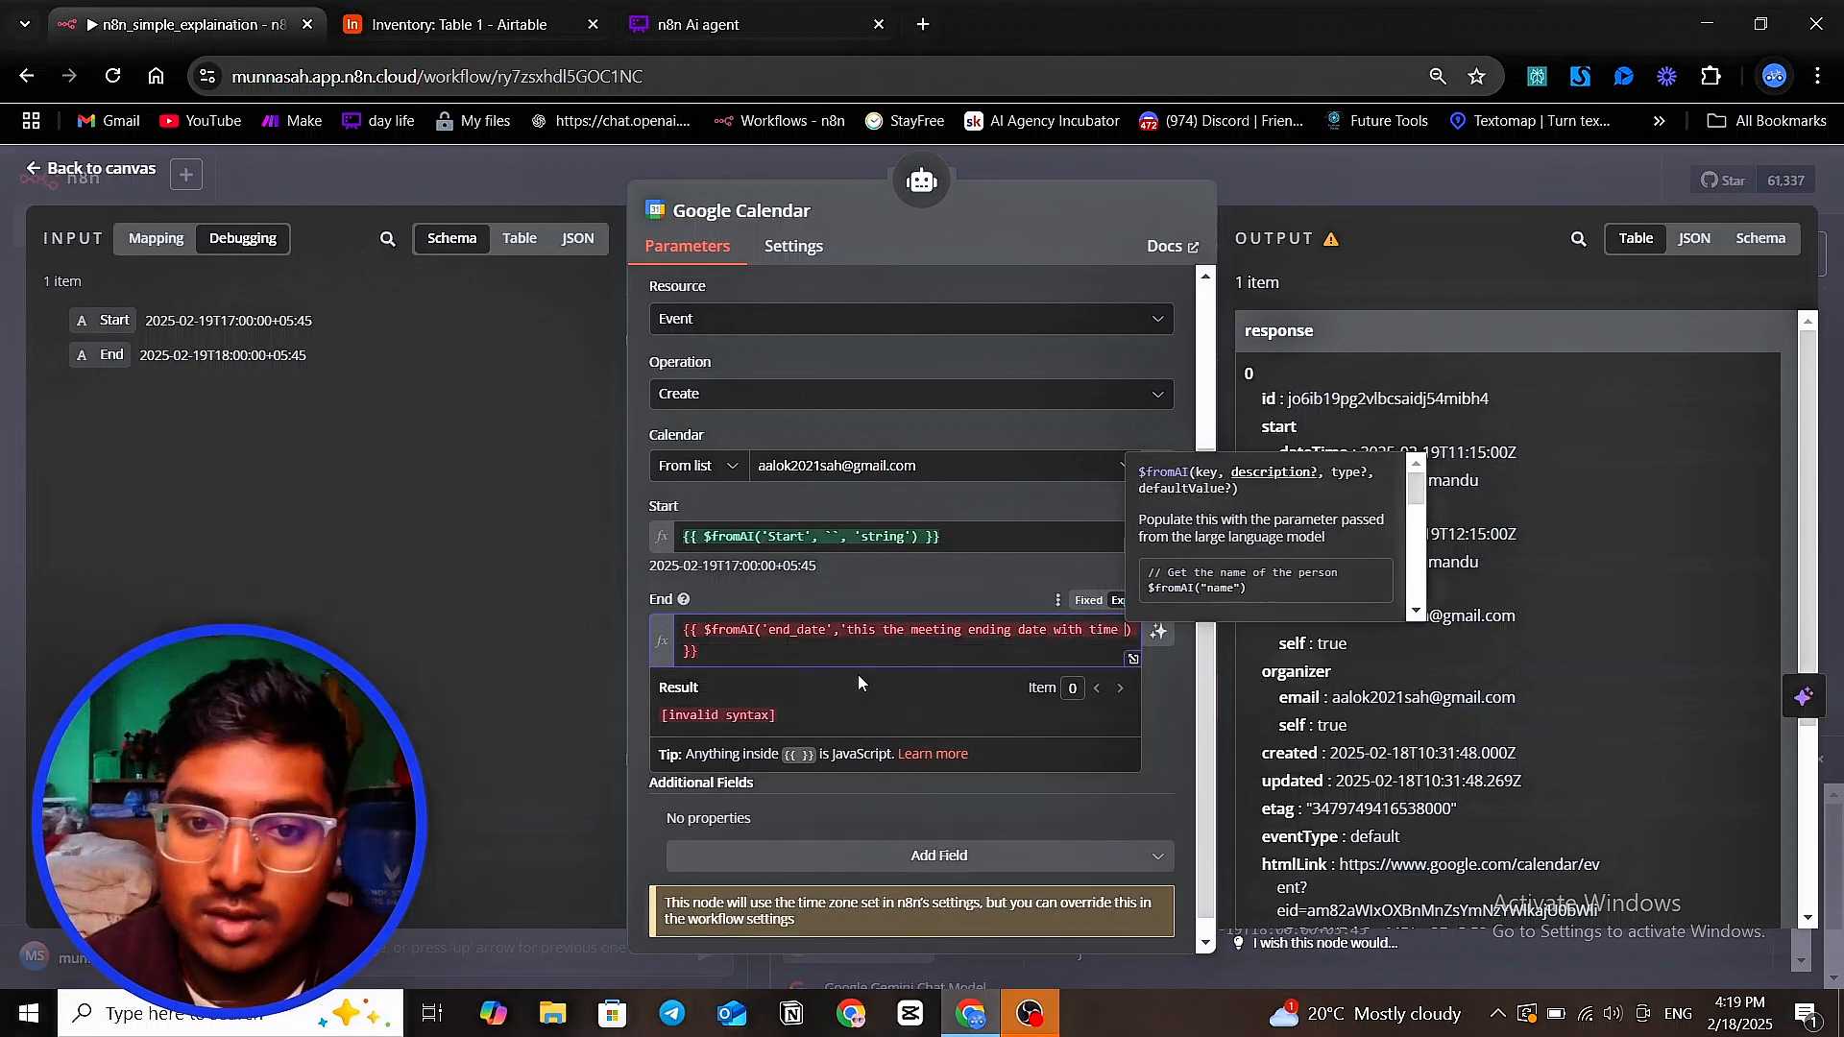
type("'")
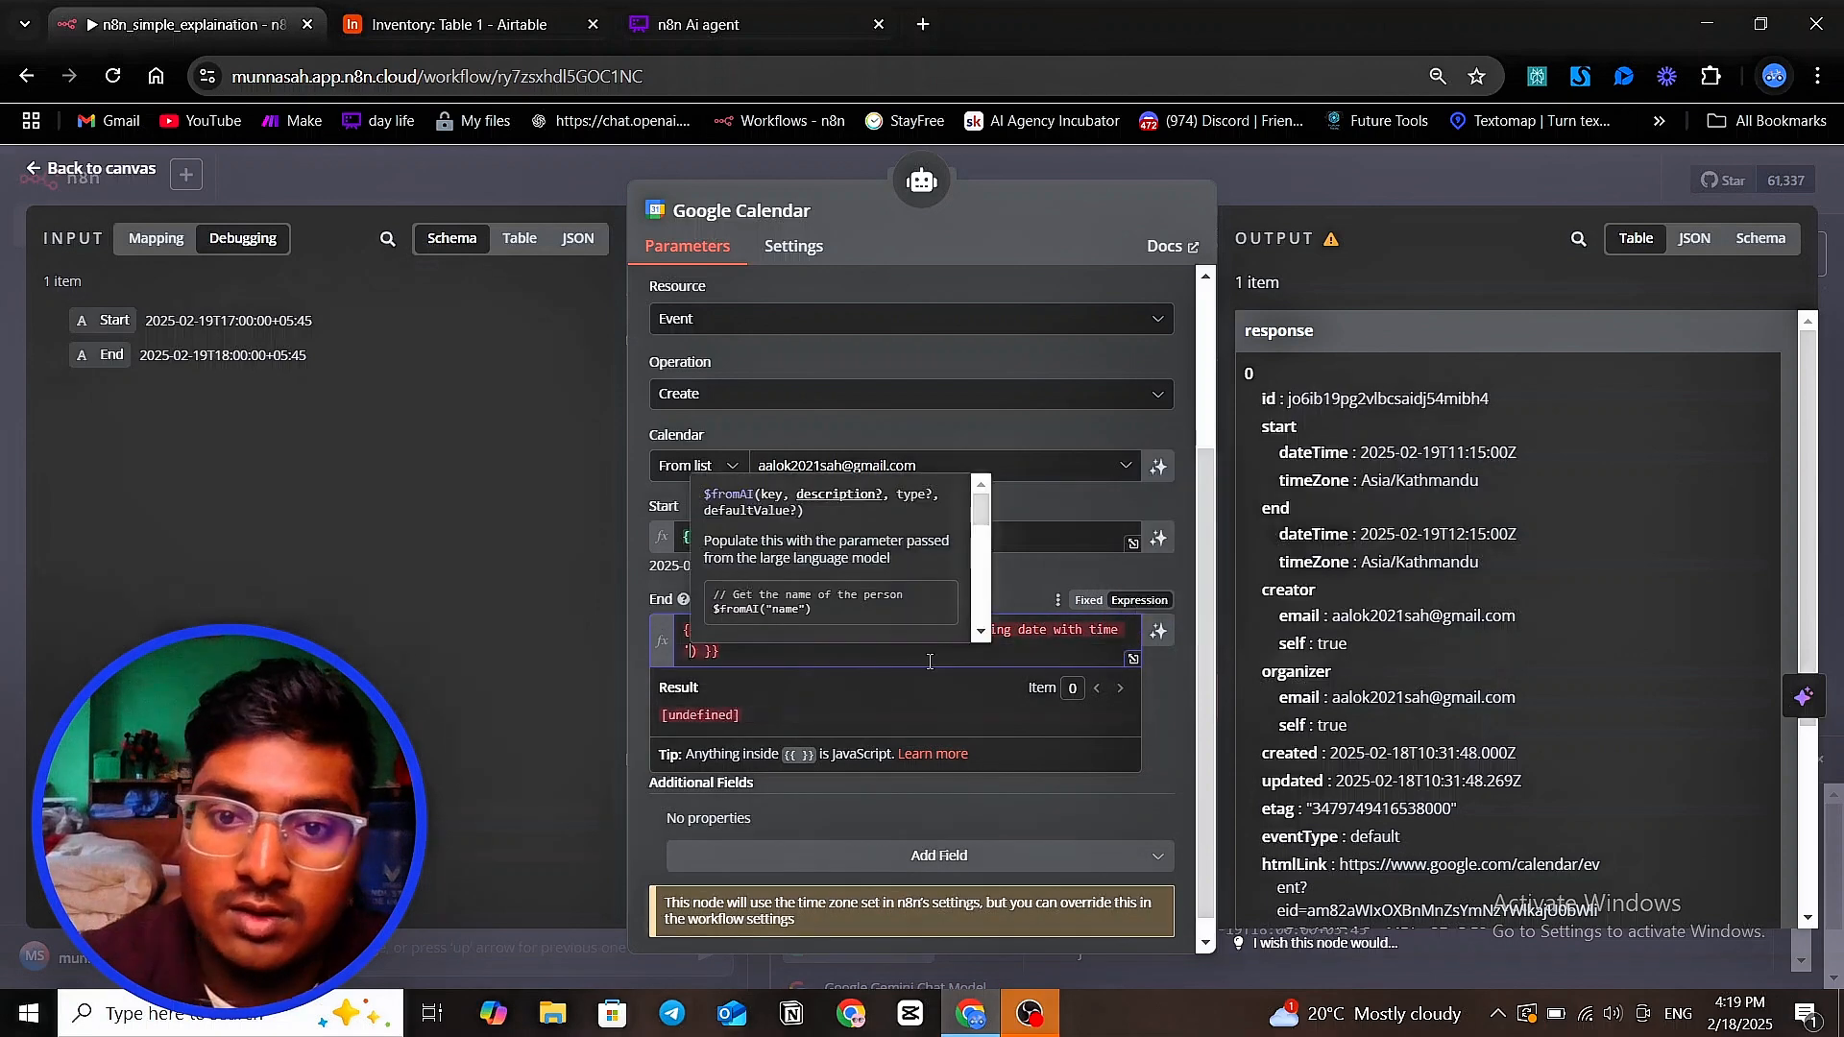
Open the End expression in the enlarged editor and remove the spaces just inside its opening and closing curly braces
left_click(855, 665)
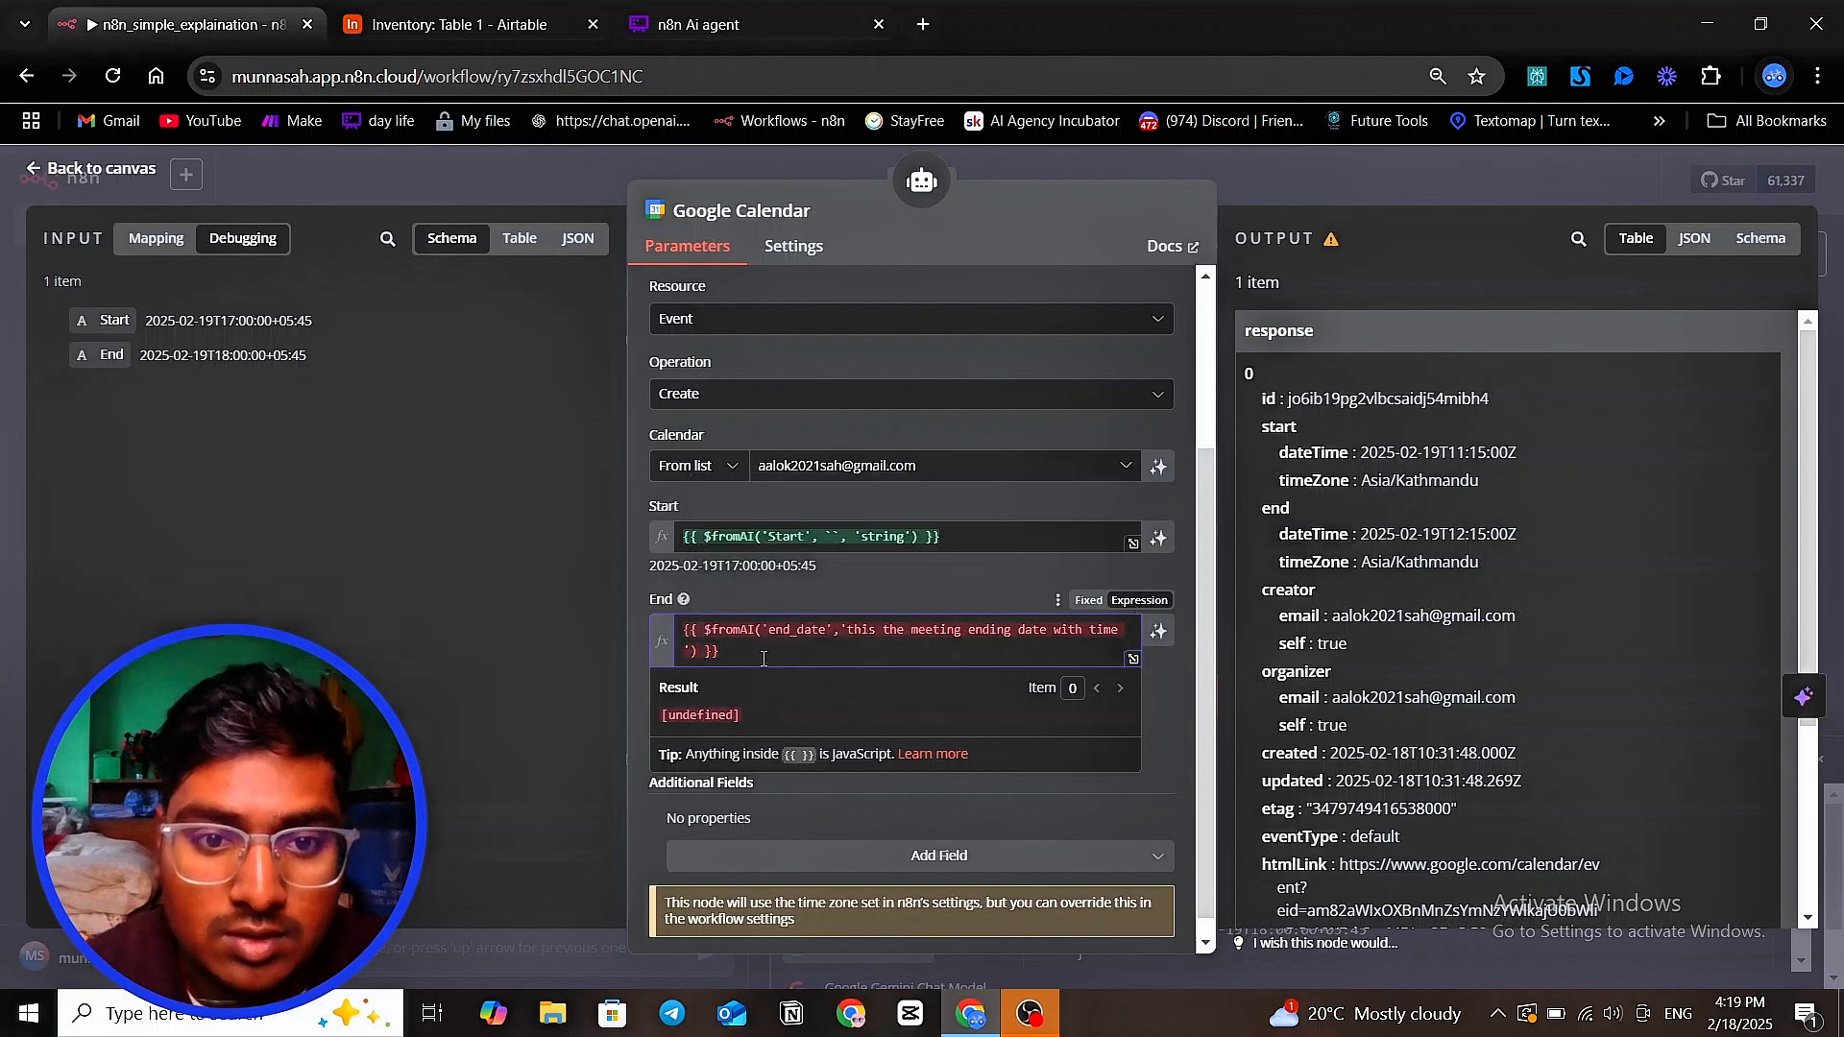
left_click(1133, 663)
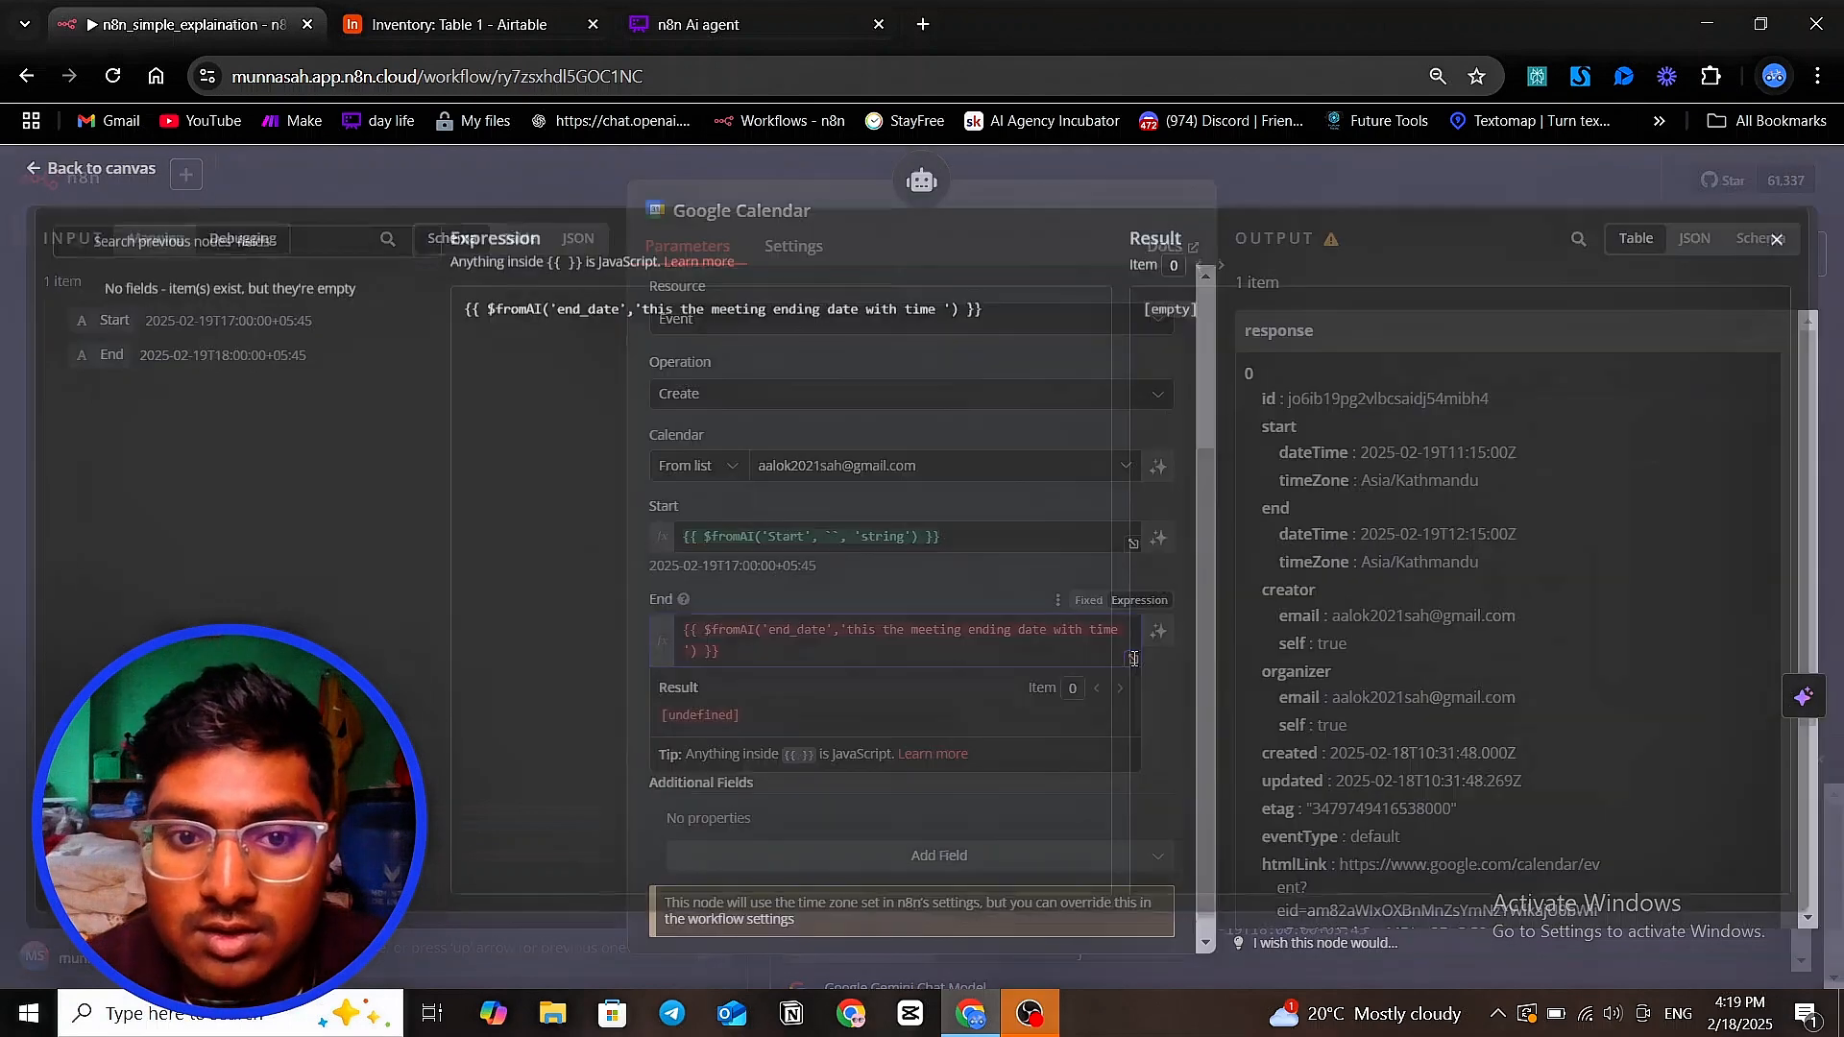
left_click(563, 317)
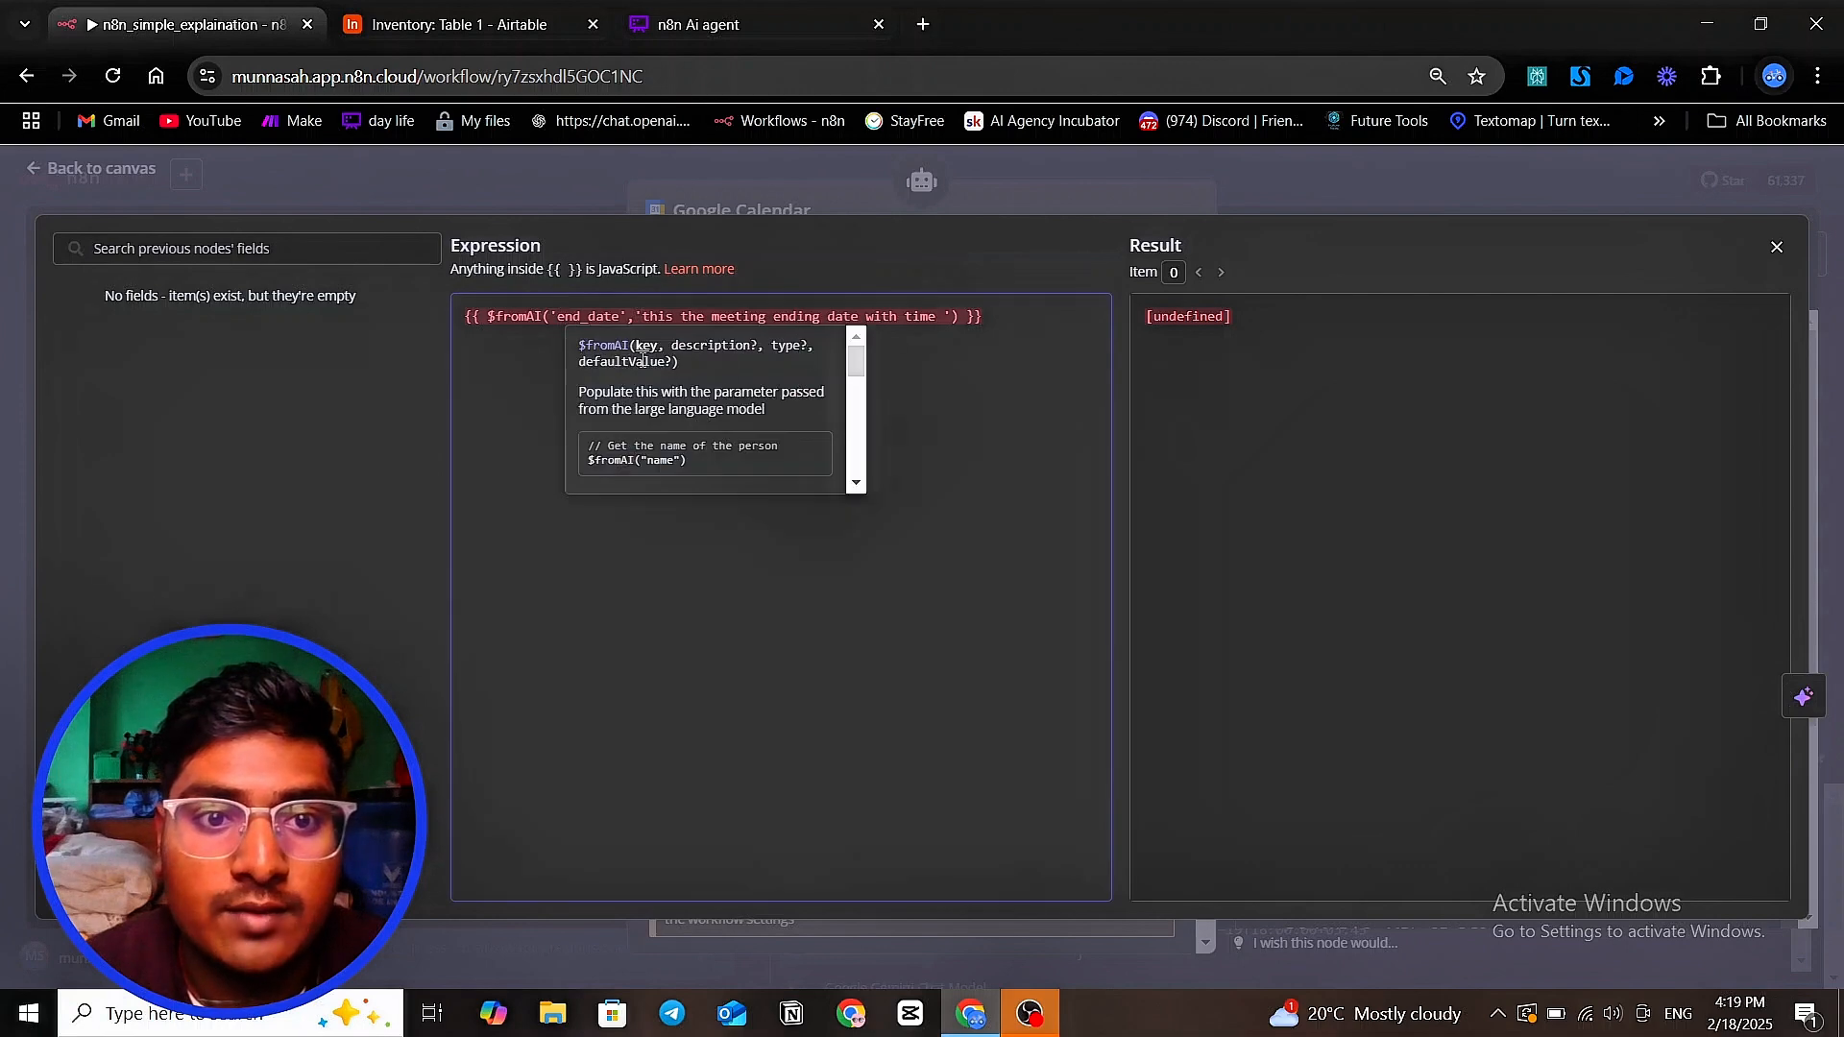
left_click(488, 322)
key("BackSpace")
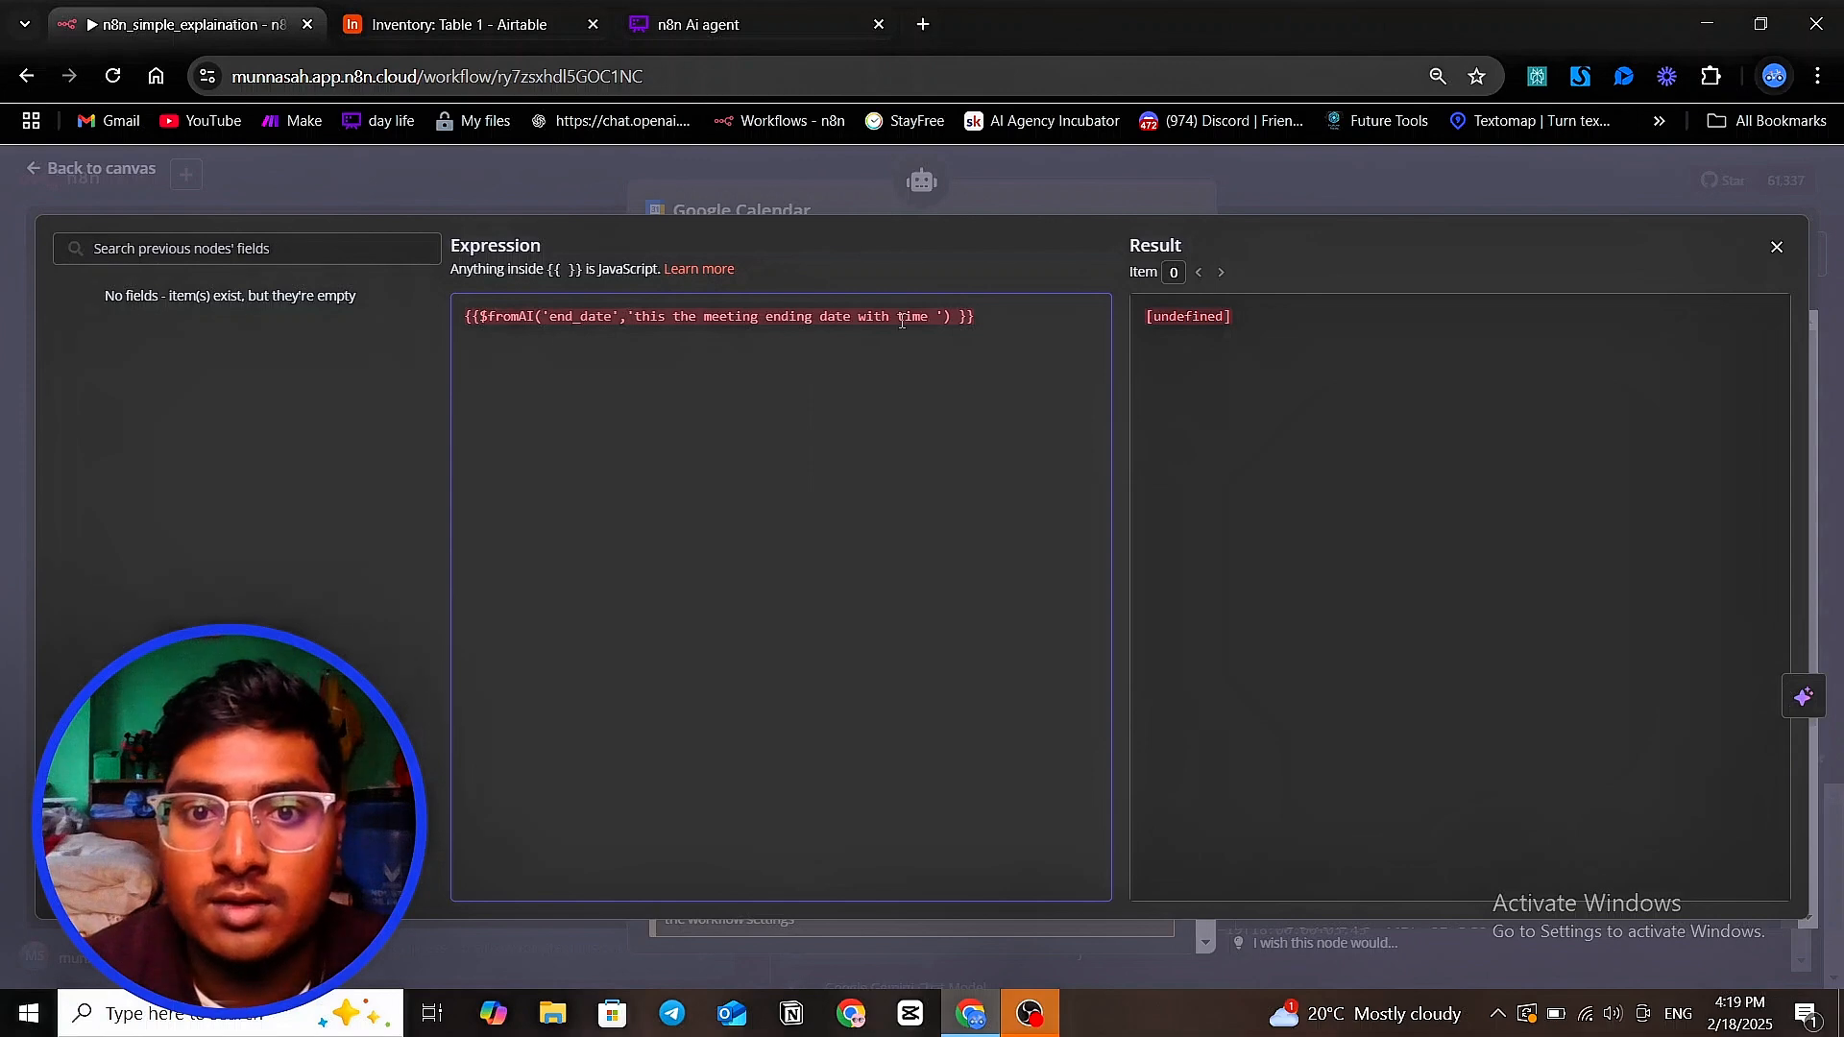
left_click(956, 321)
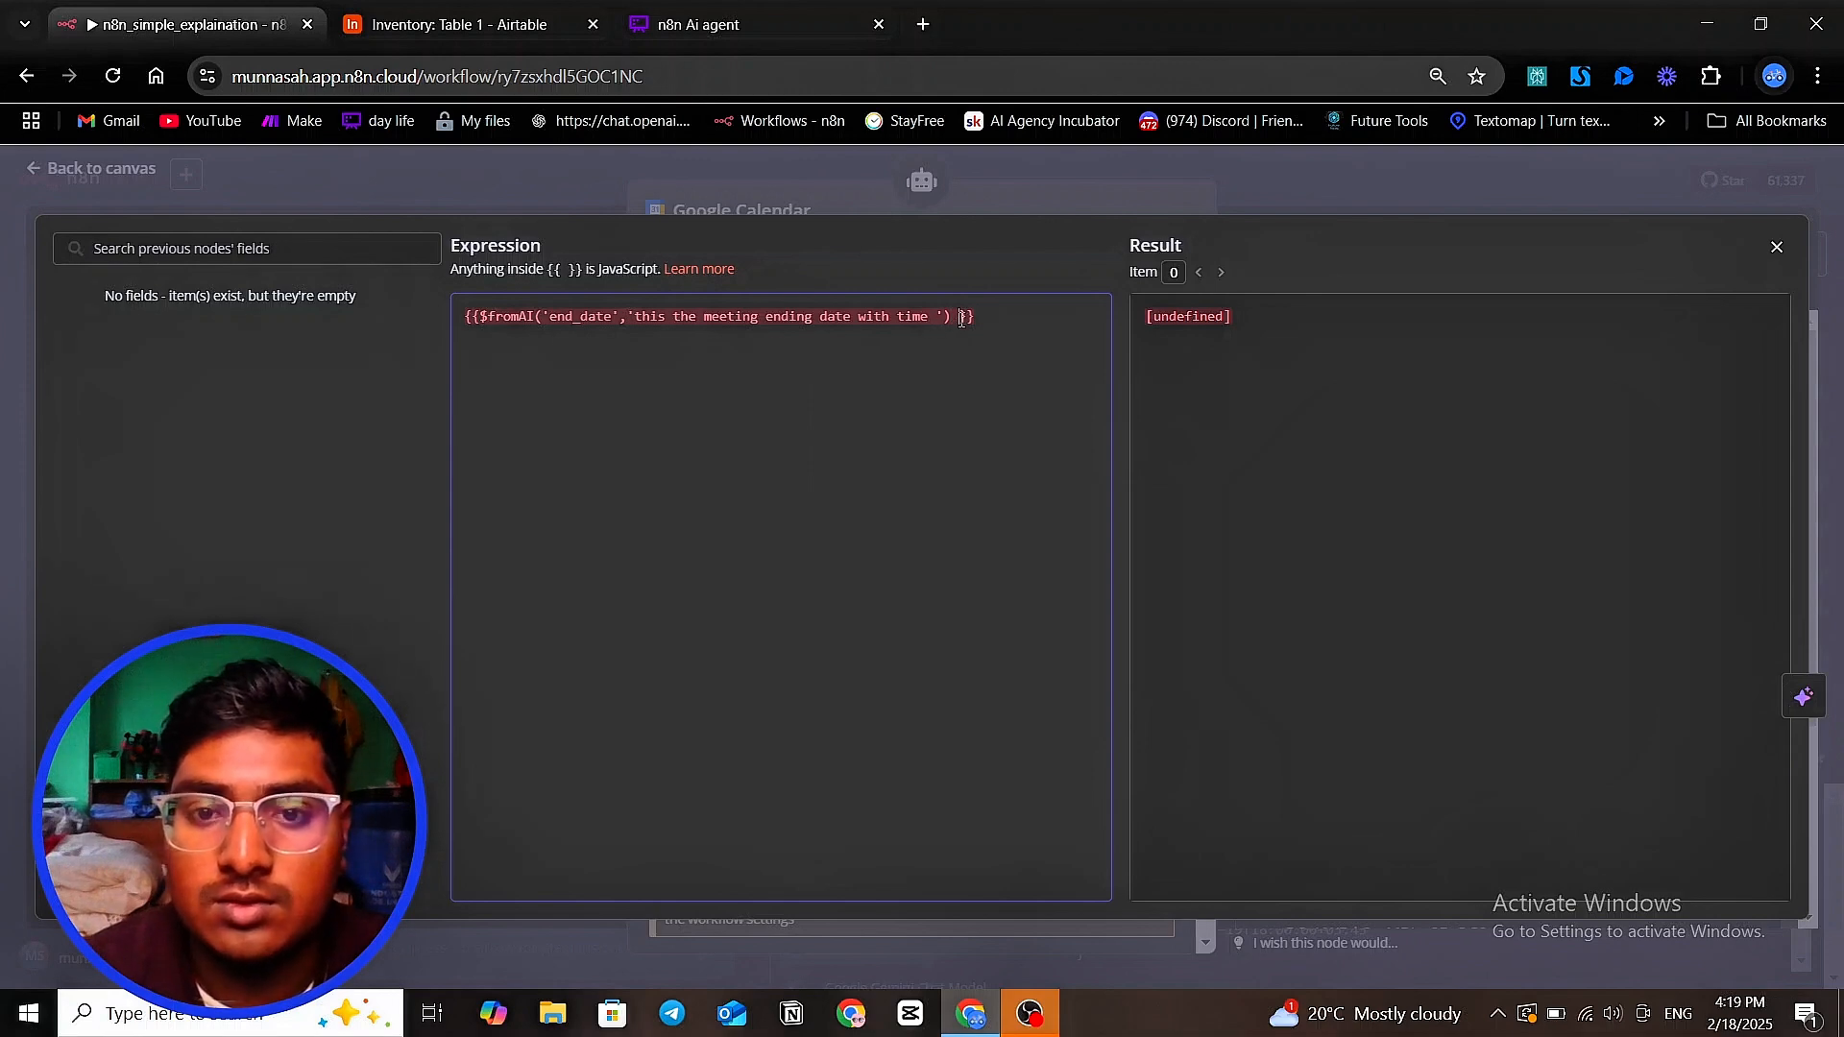
key("BackSpace")
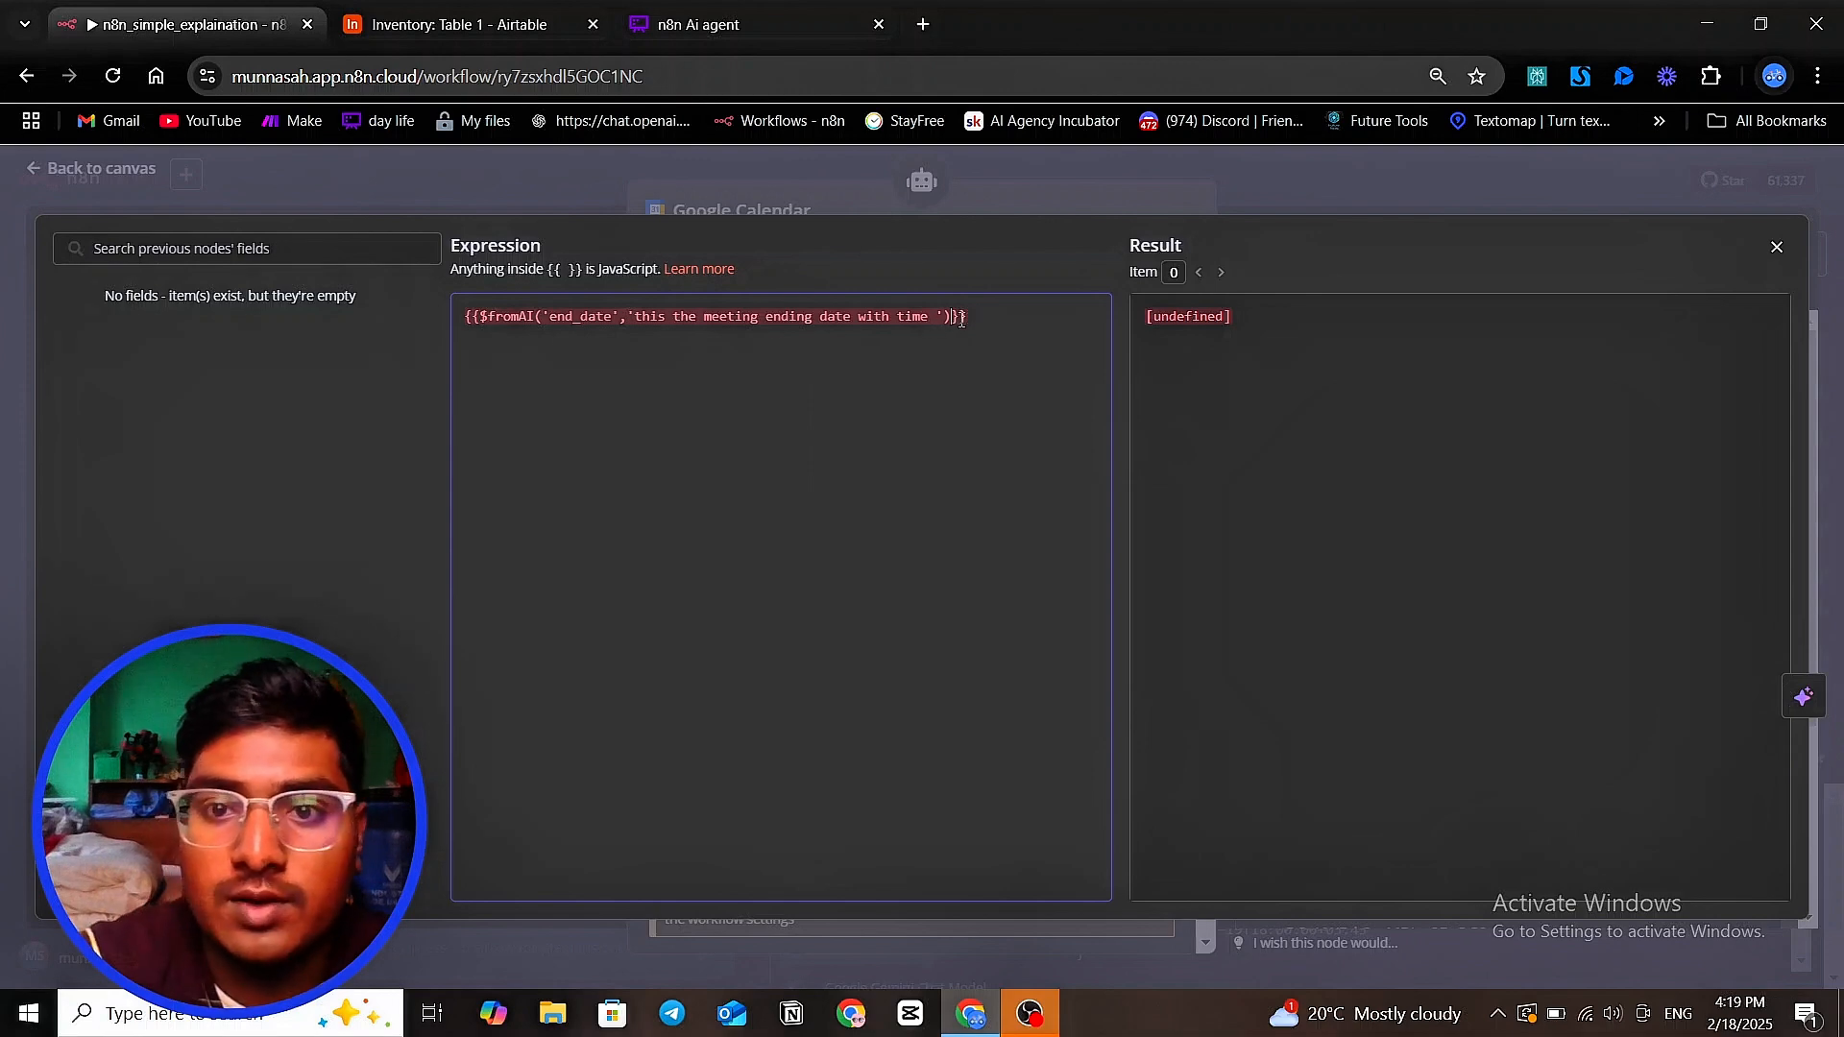
Remove the trailing space after 'time' in the End expression's description and close the enlarged editor
left_click(585, 316)
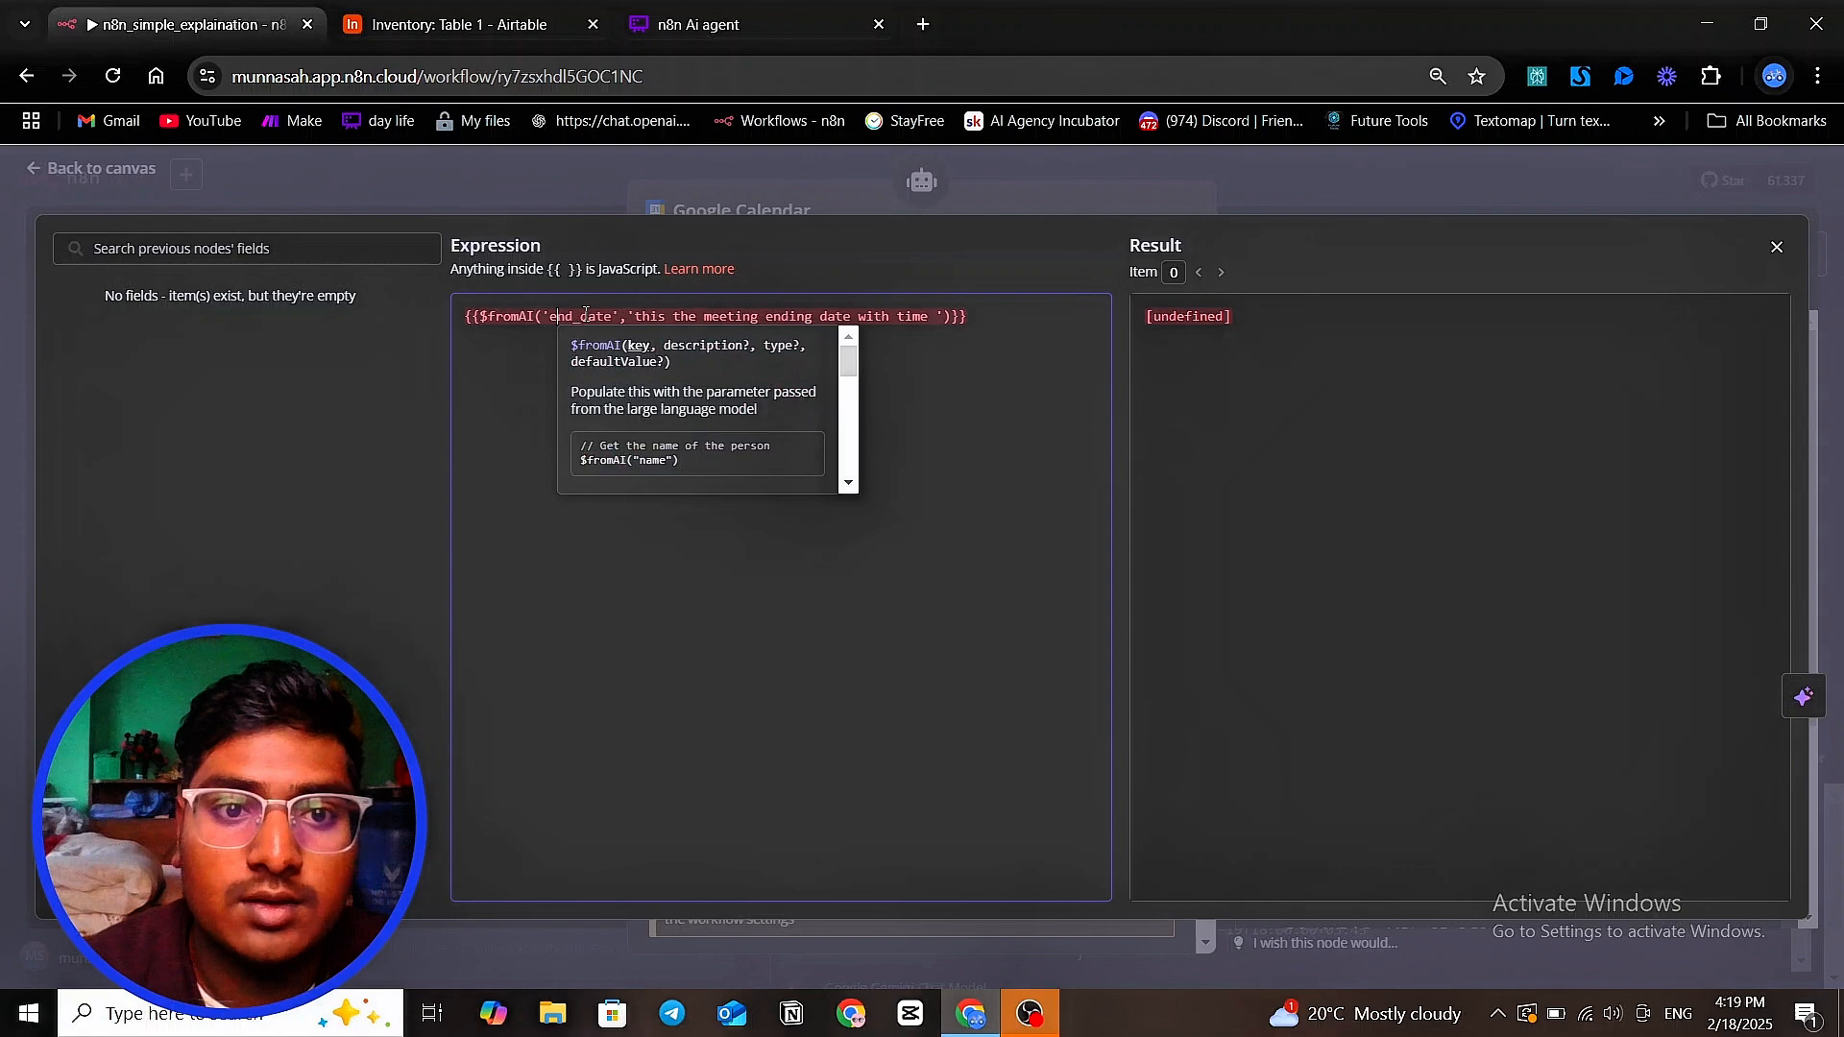
left_click(632, 316)
left_click(937, 317)
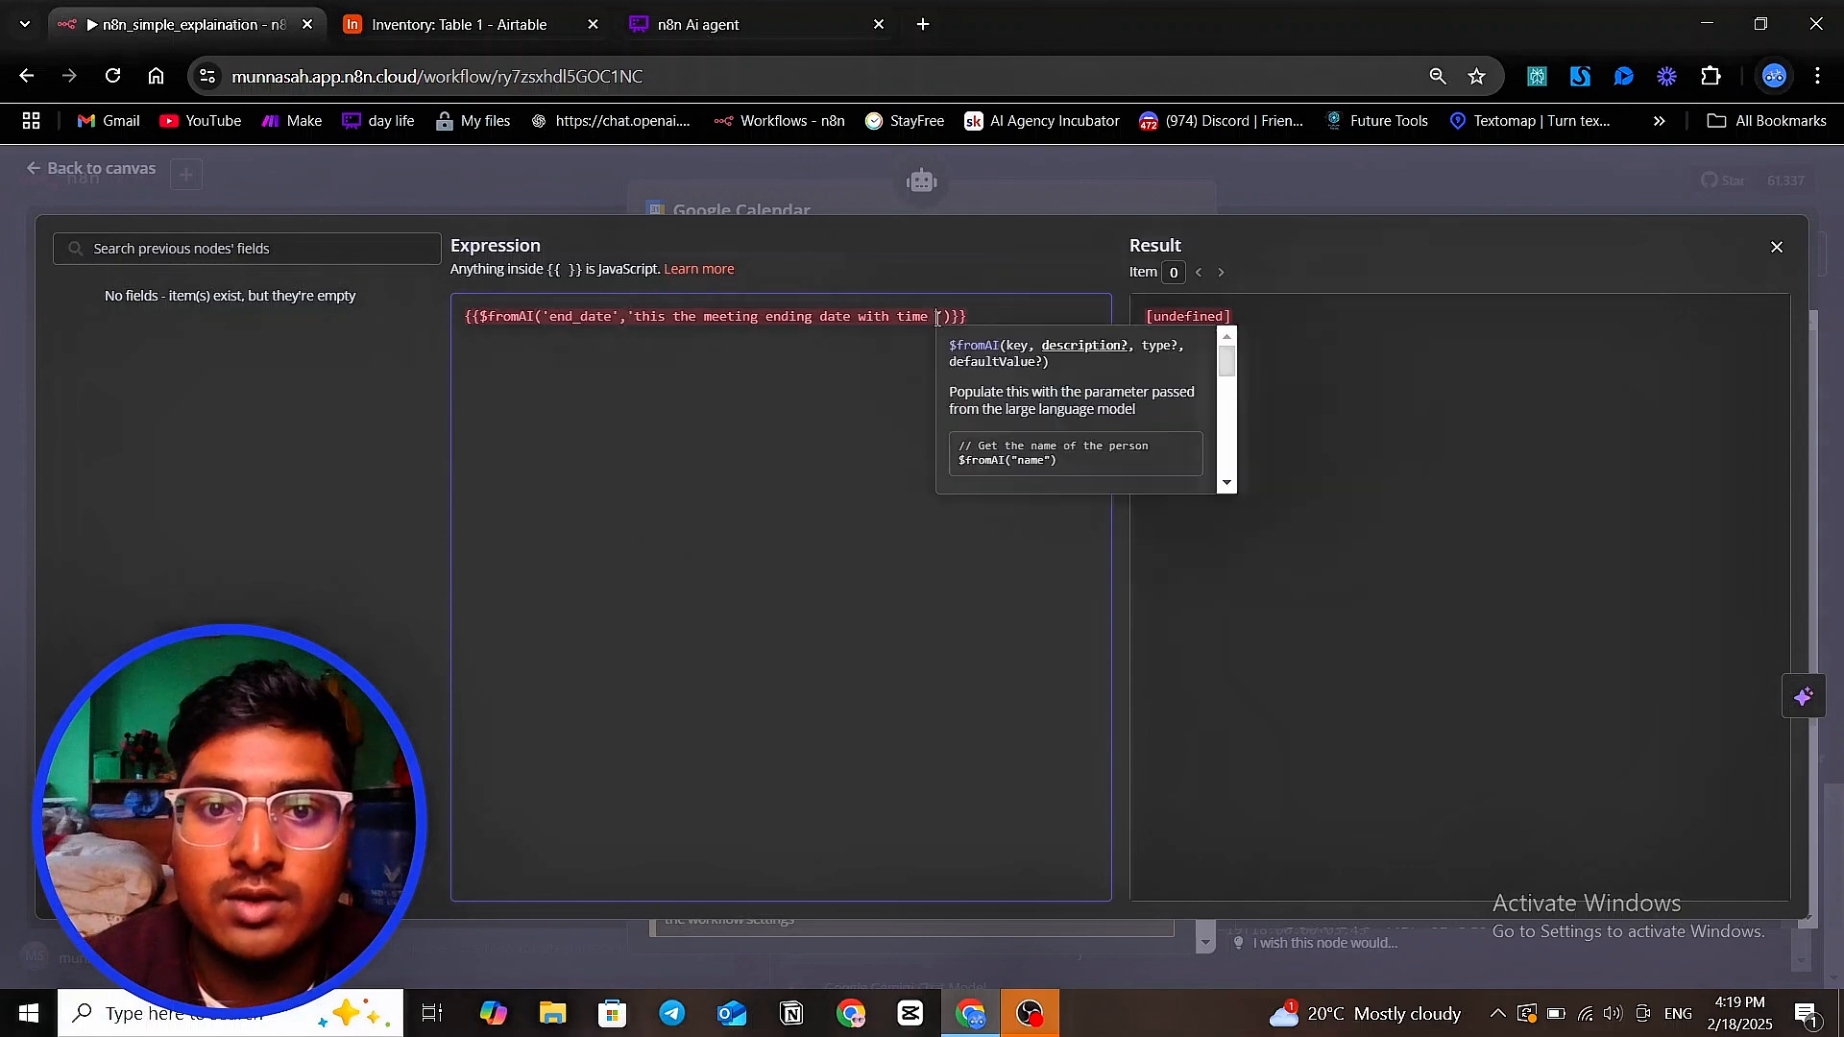
key("BackSpace")
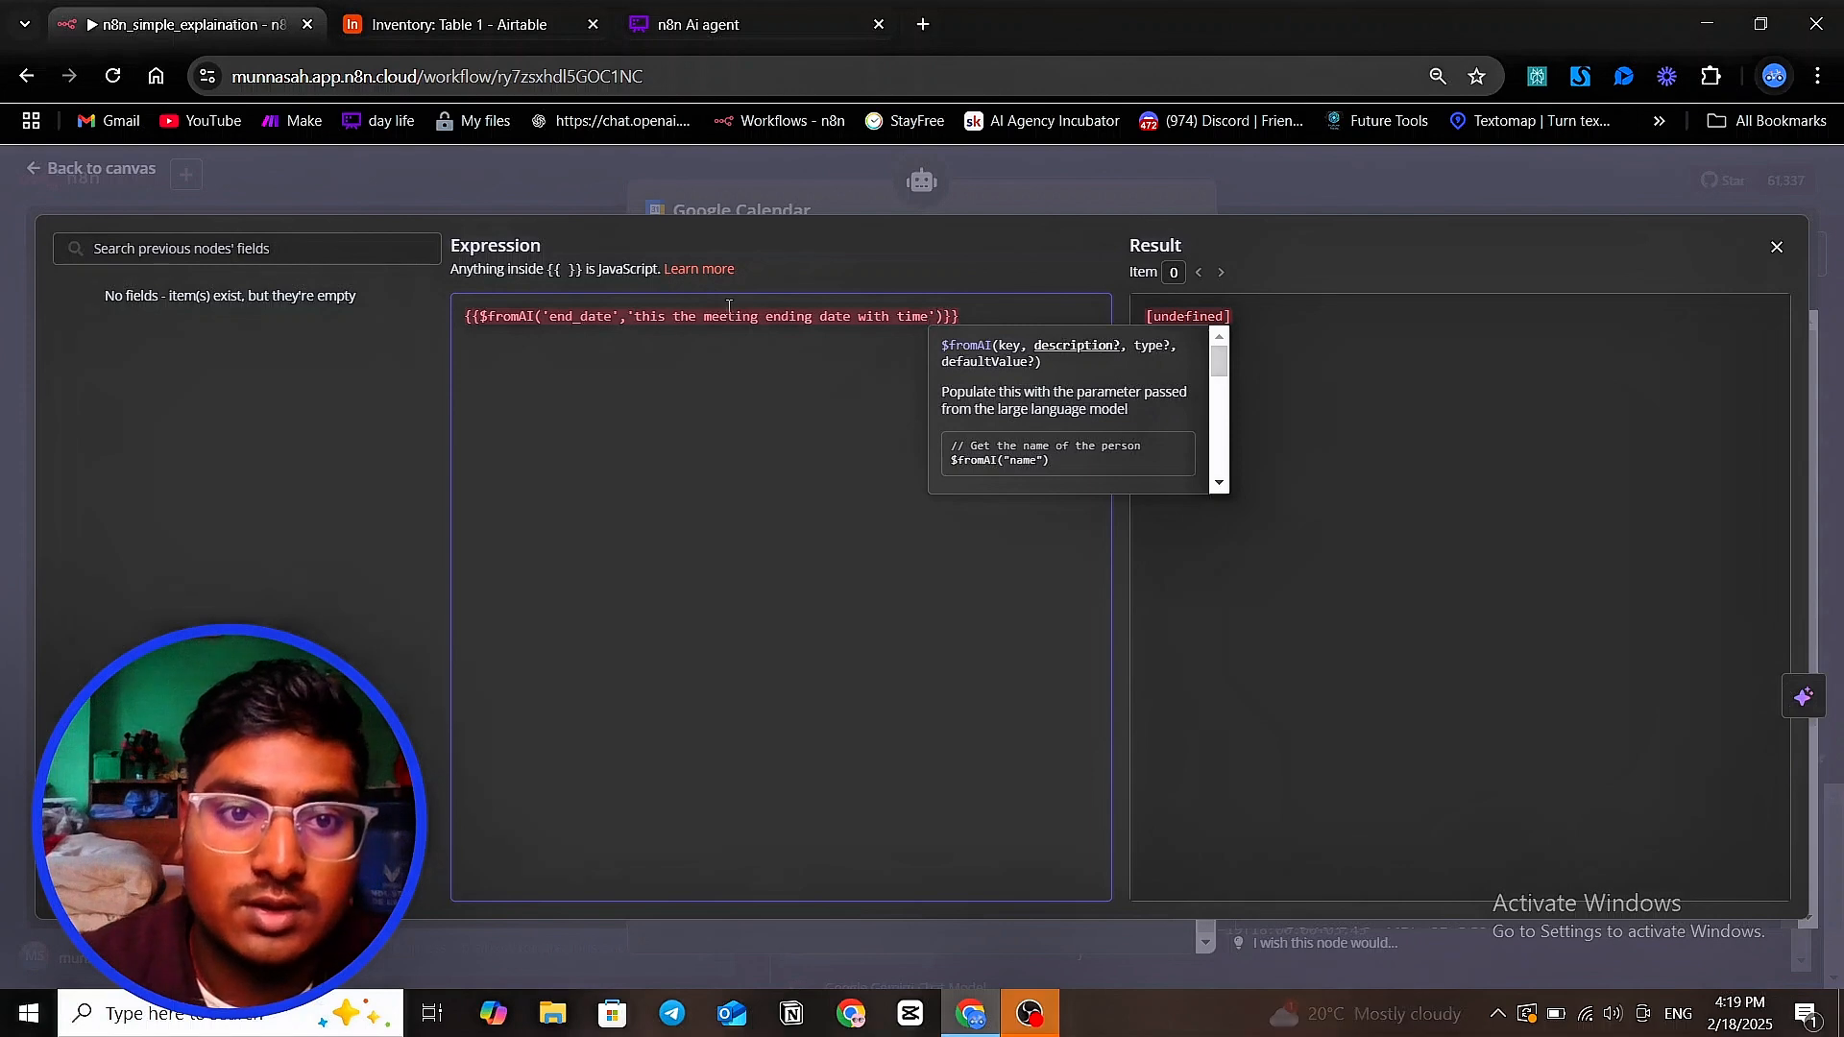
left_click(634, 325)
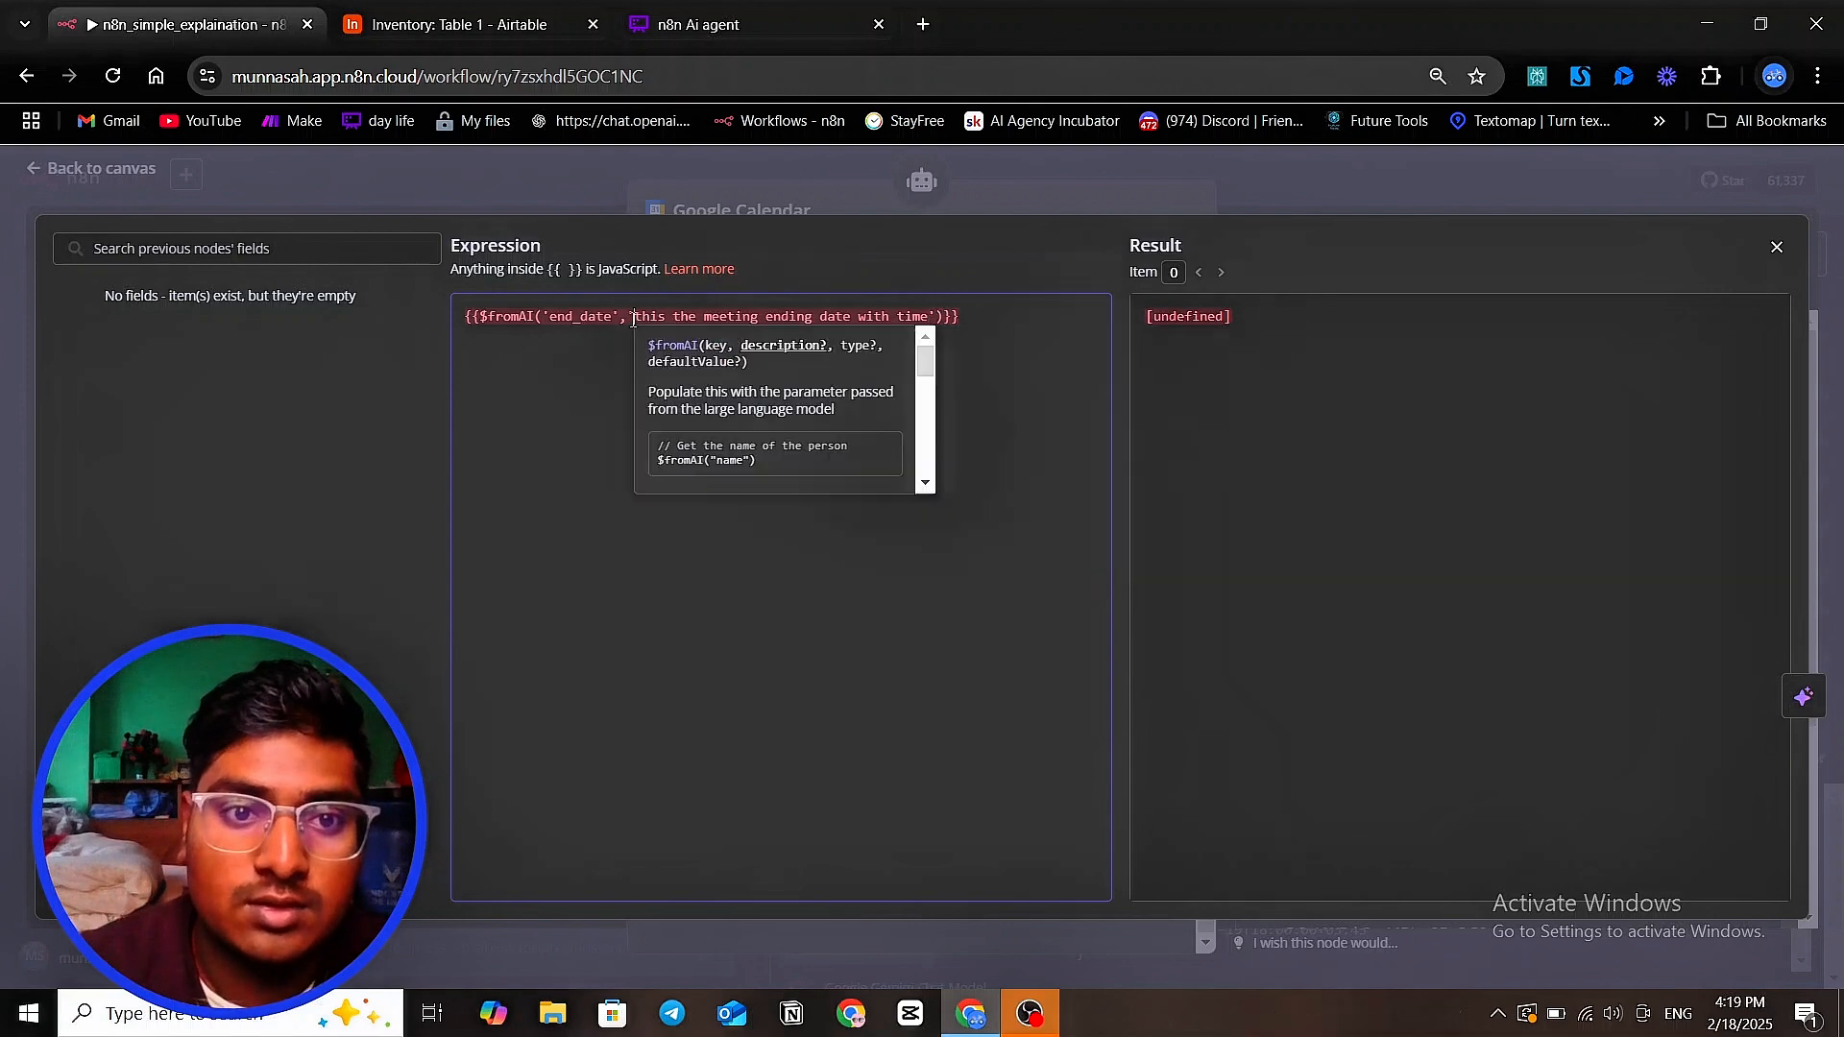
left_click(582, 329)
left_click(471, 437)
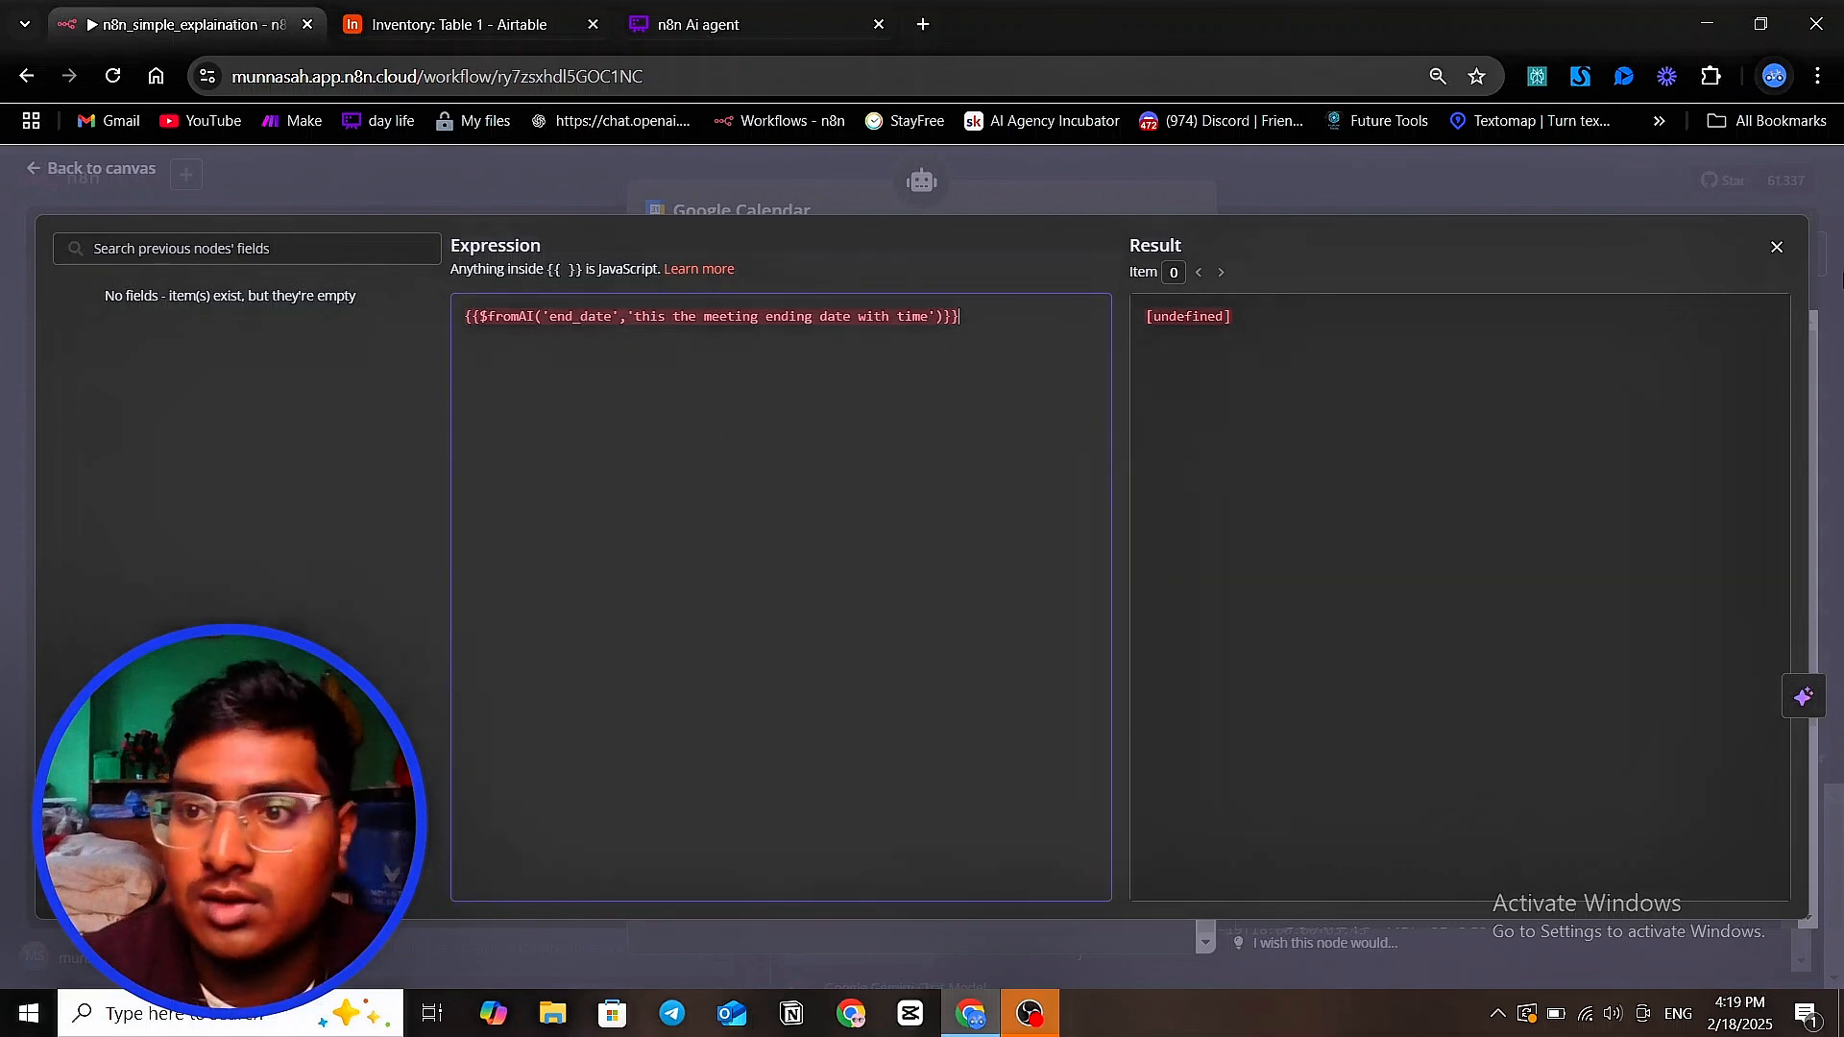
left_click(1779, 254)
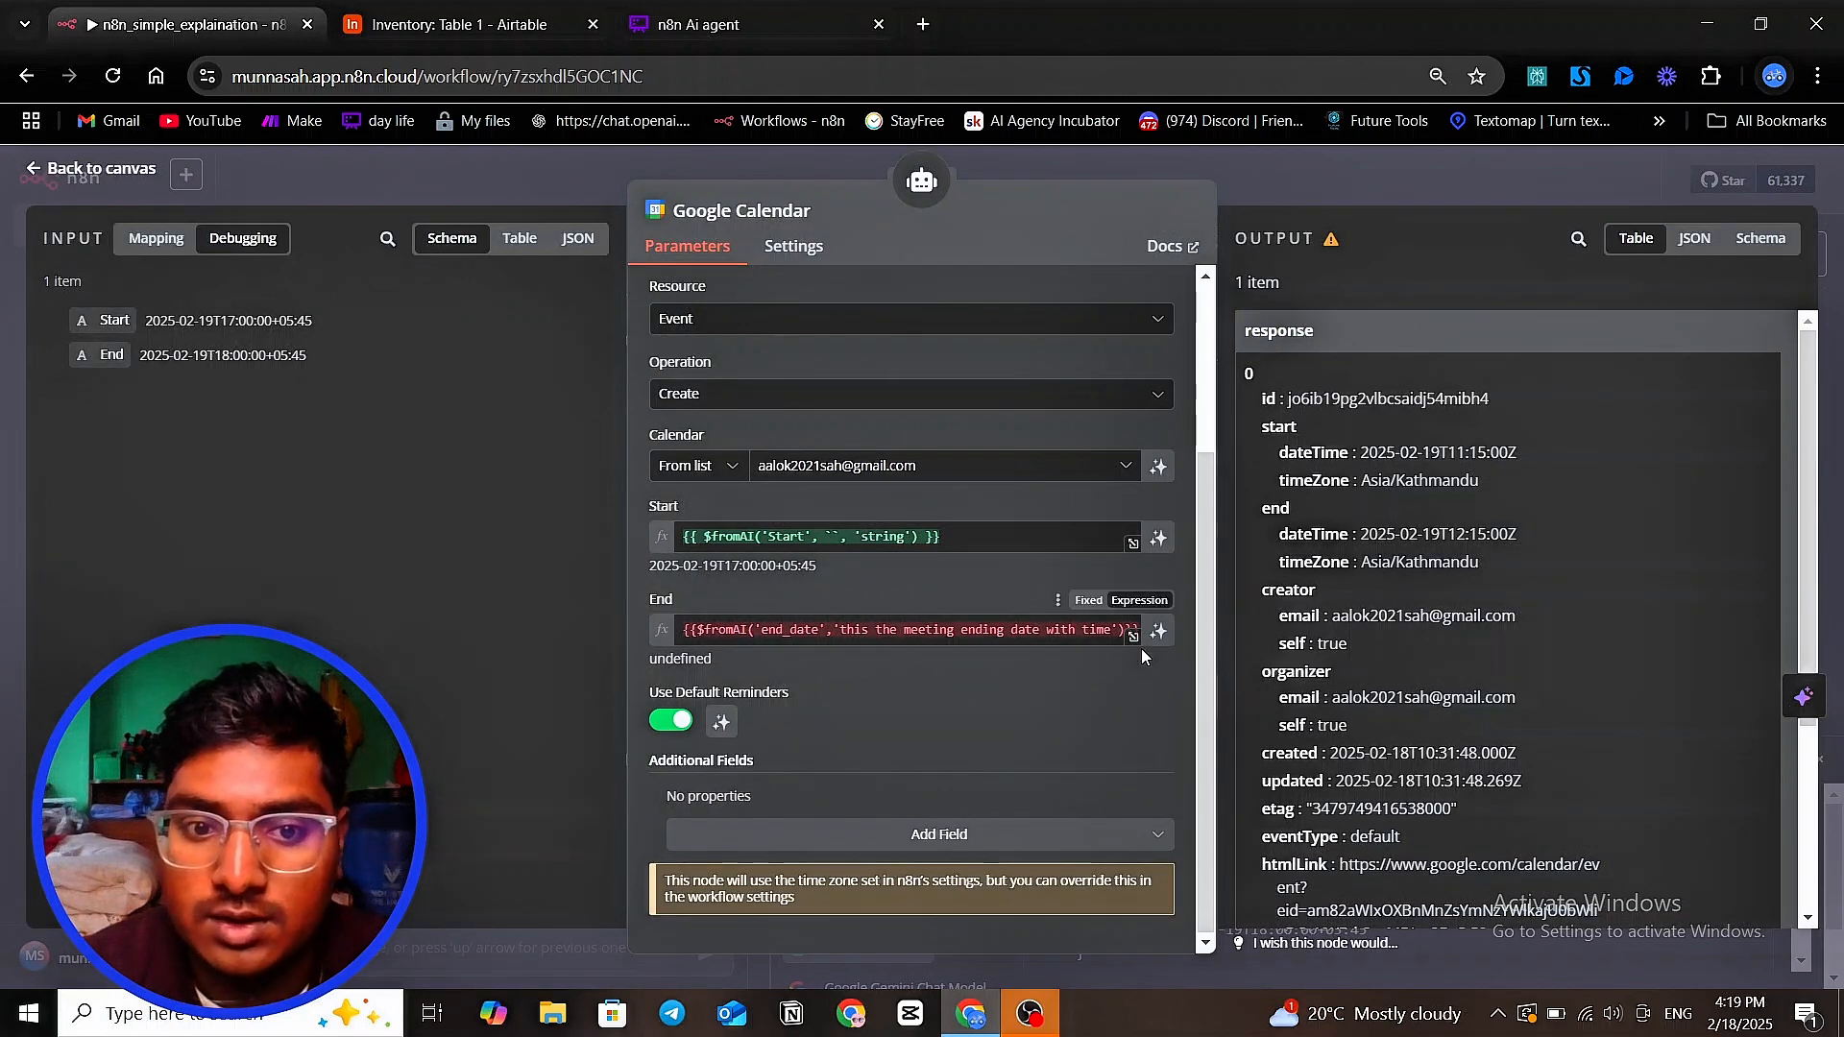
Return to the workflow canvas and shift the Google Calendar node slightly toward the Calculator node
left_click(945, 624)
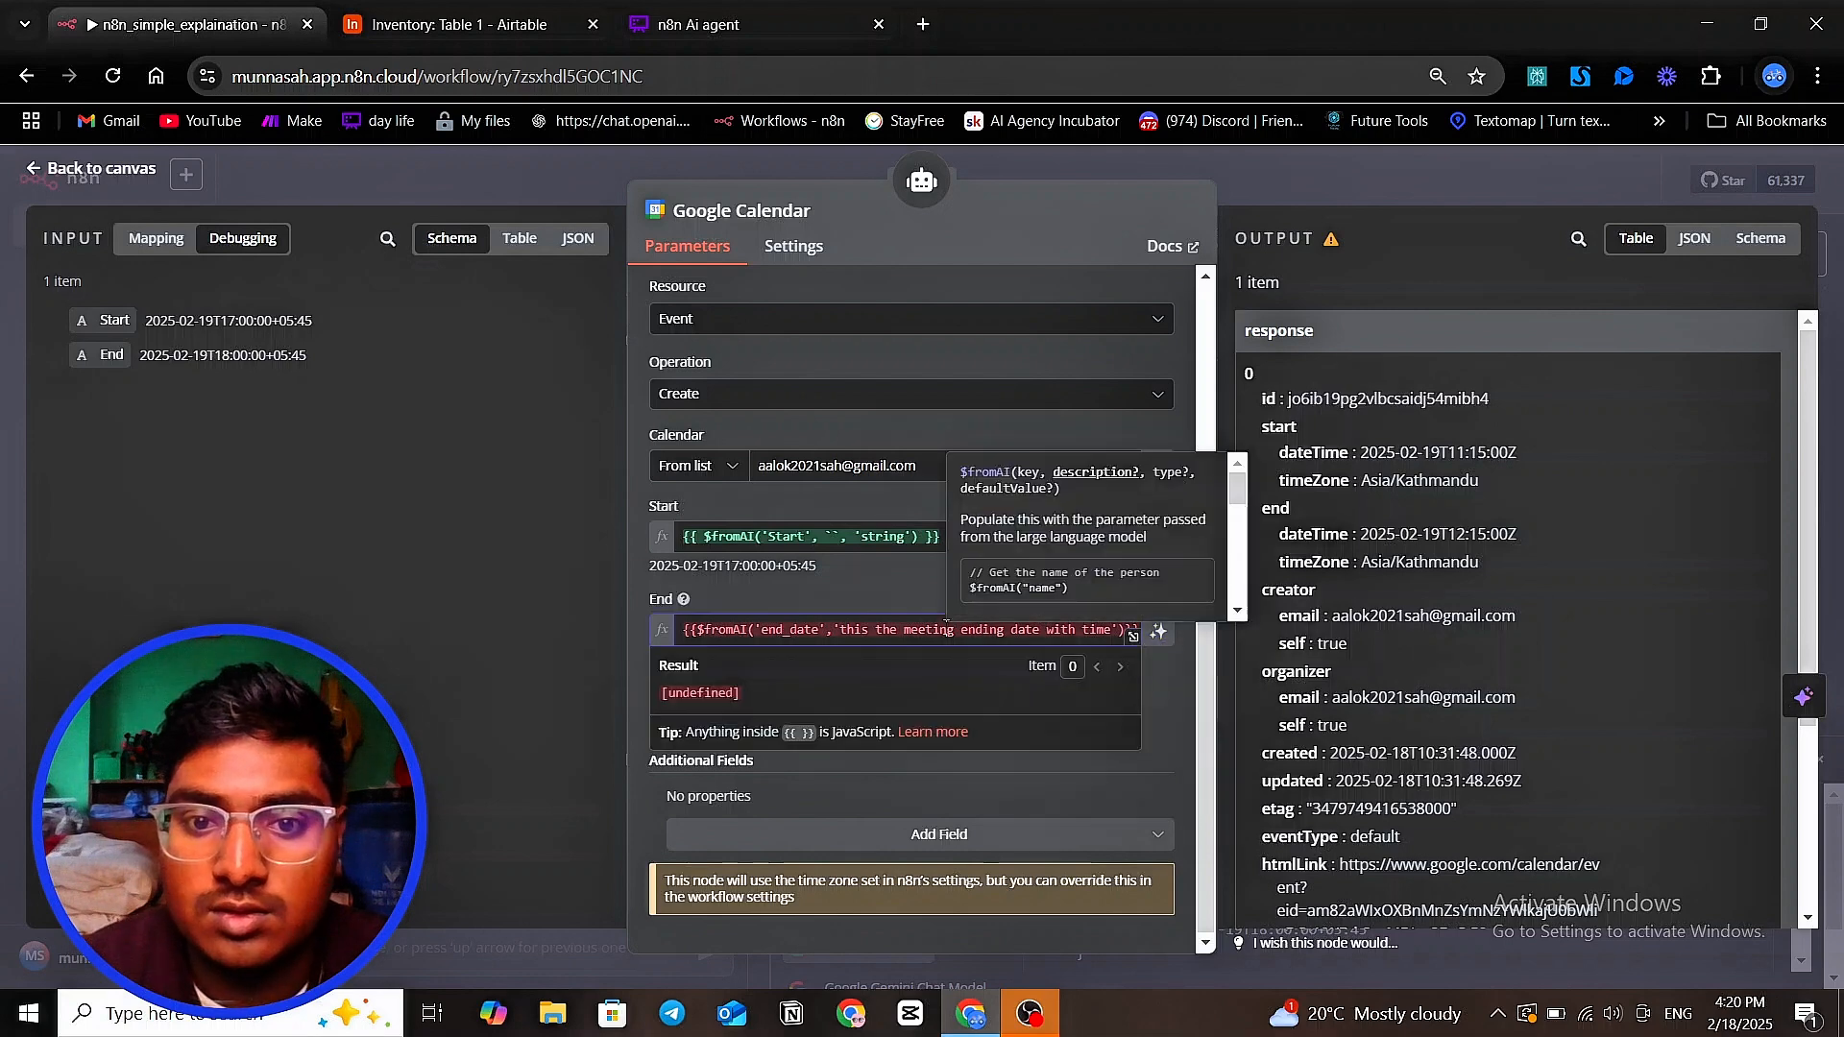
left_click(1395, 195)
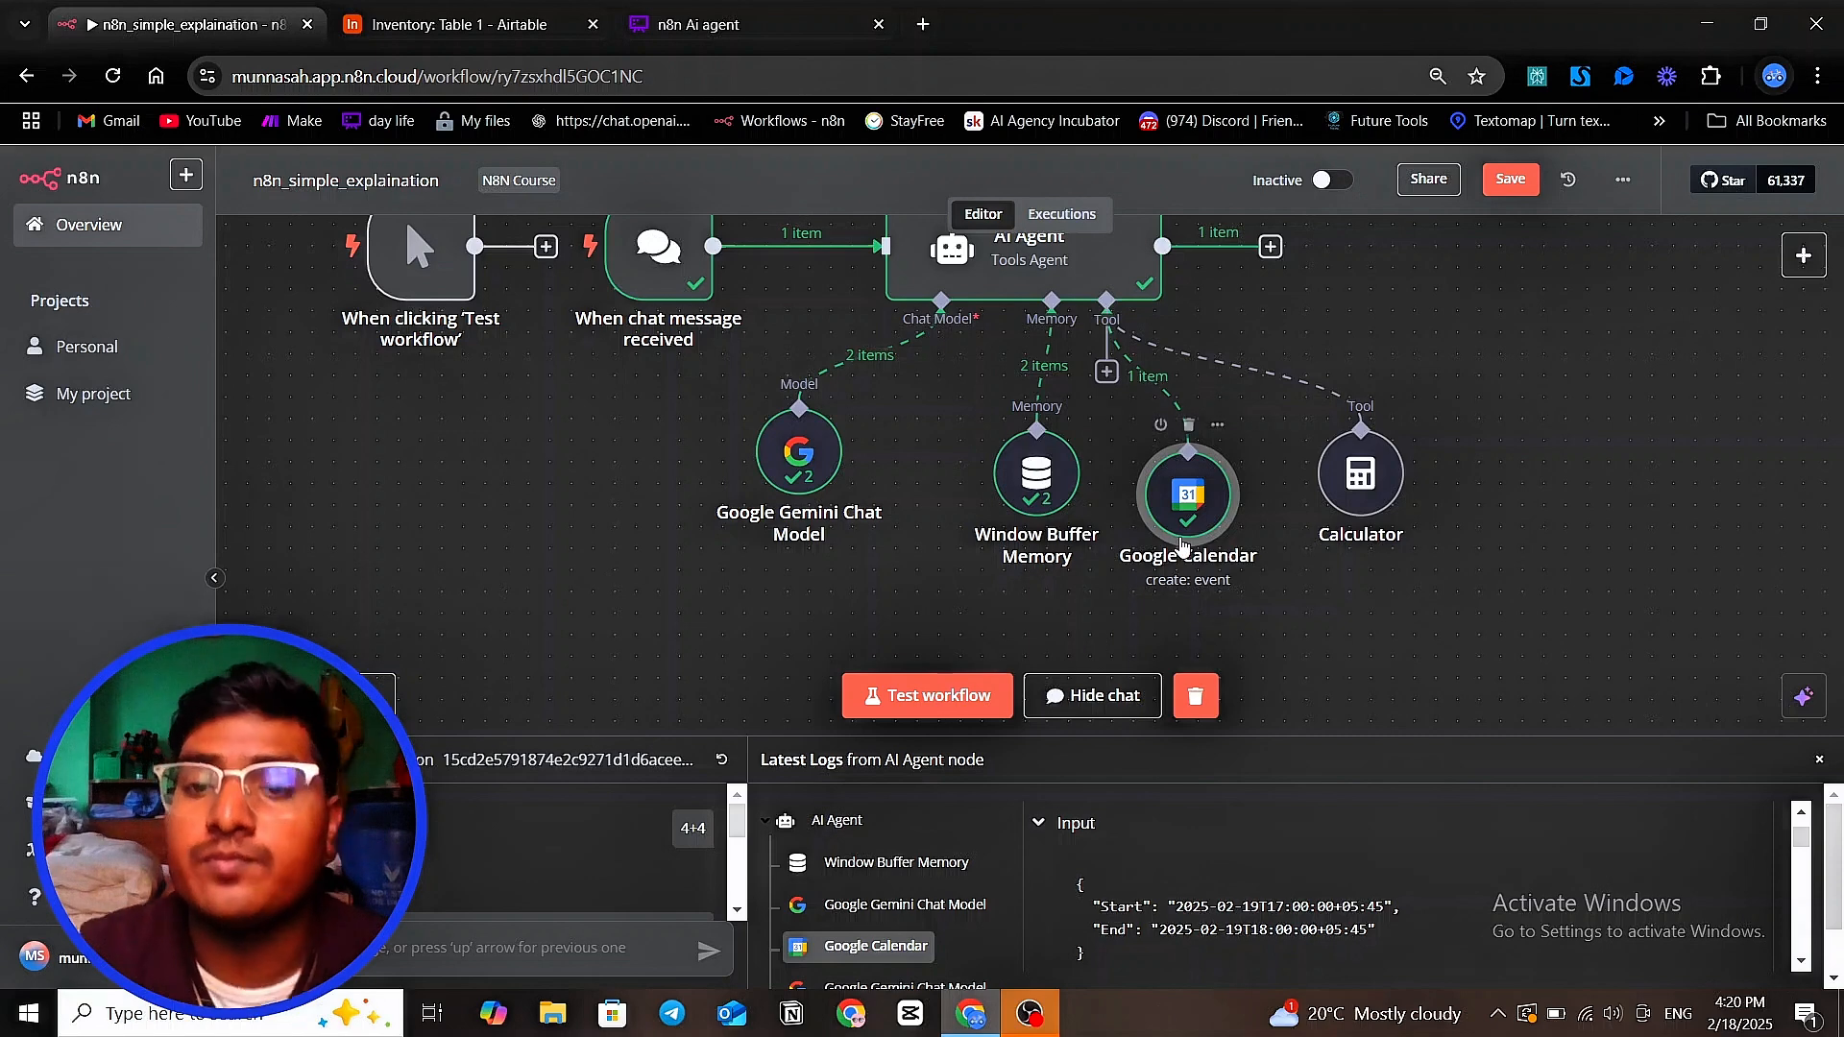
left_click_drag(1182, 523, 1203, 523)
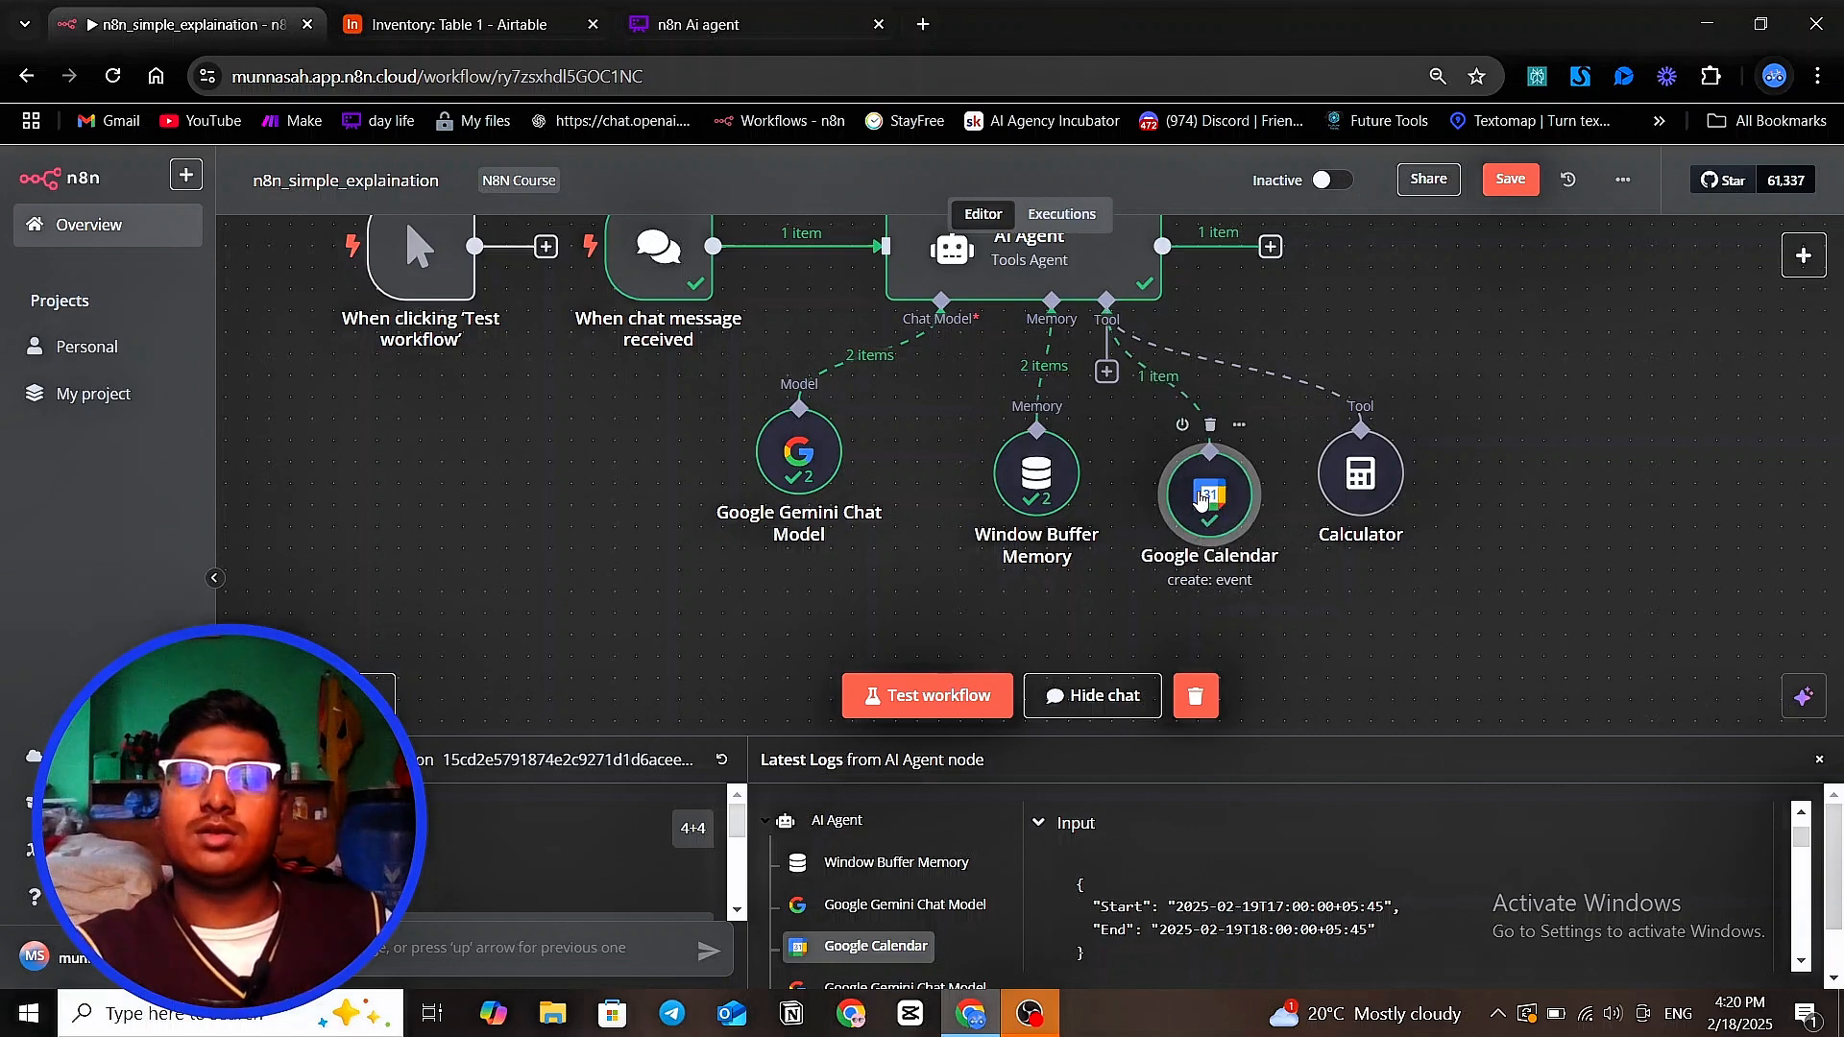
Reopen the Google Calendar node and re-enter the underscore in the End expression's 'end_date' key
double_click(1201, 496)
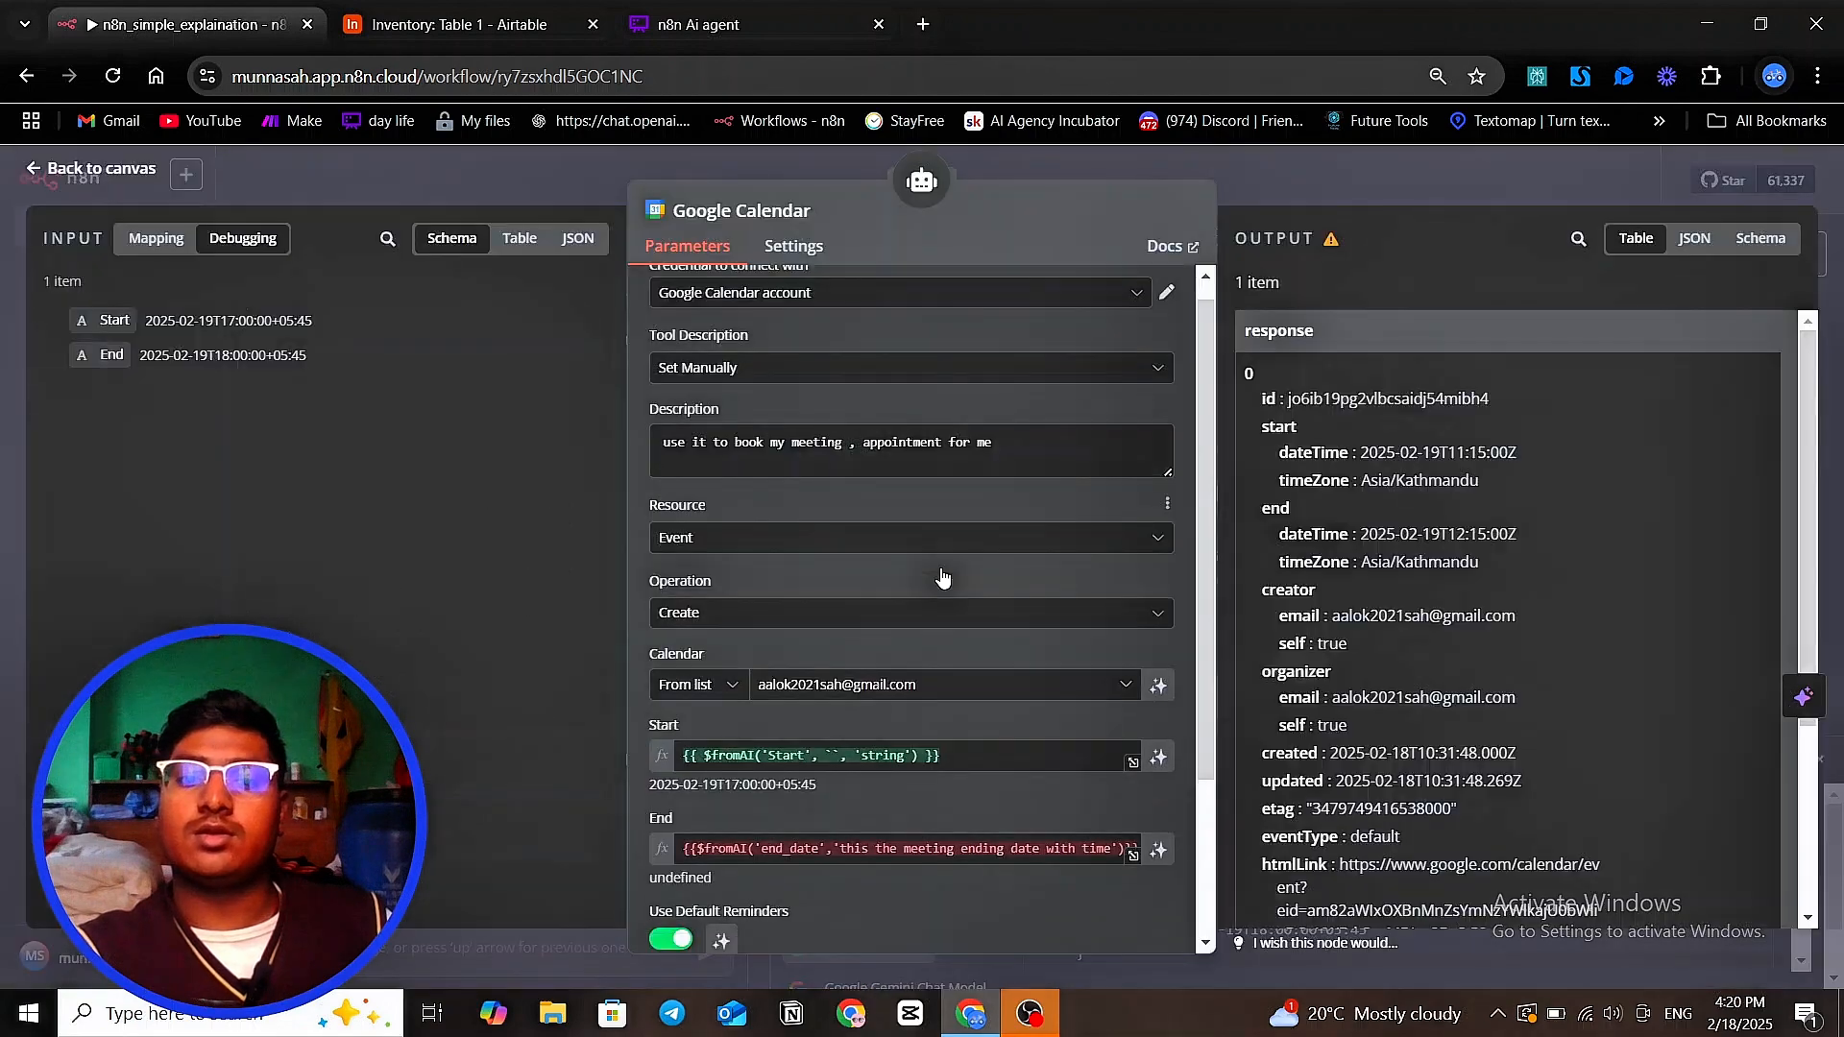
scroll(941, 576, "down", 3)
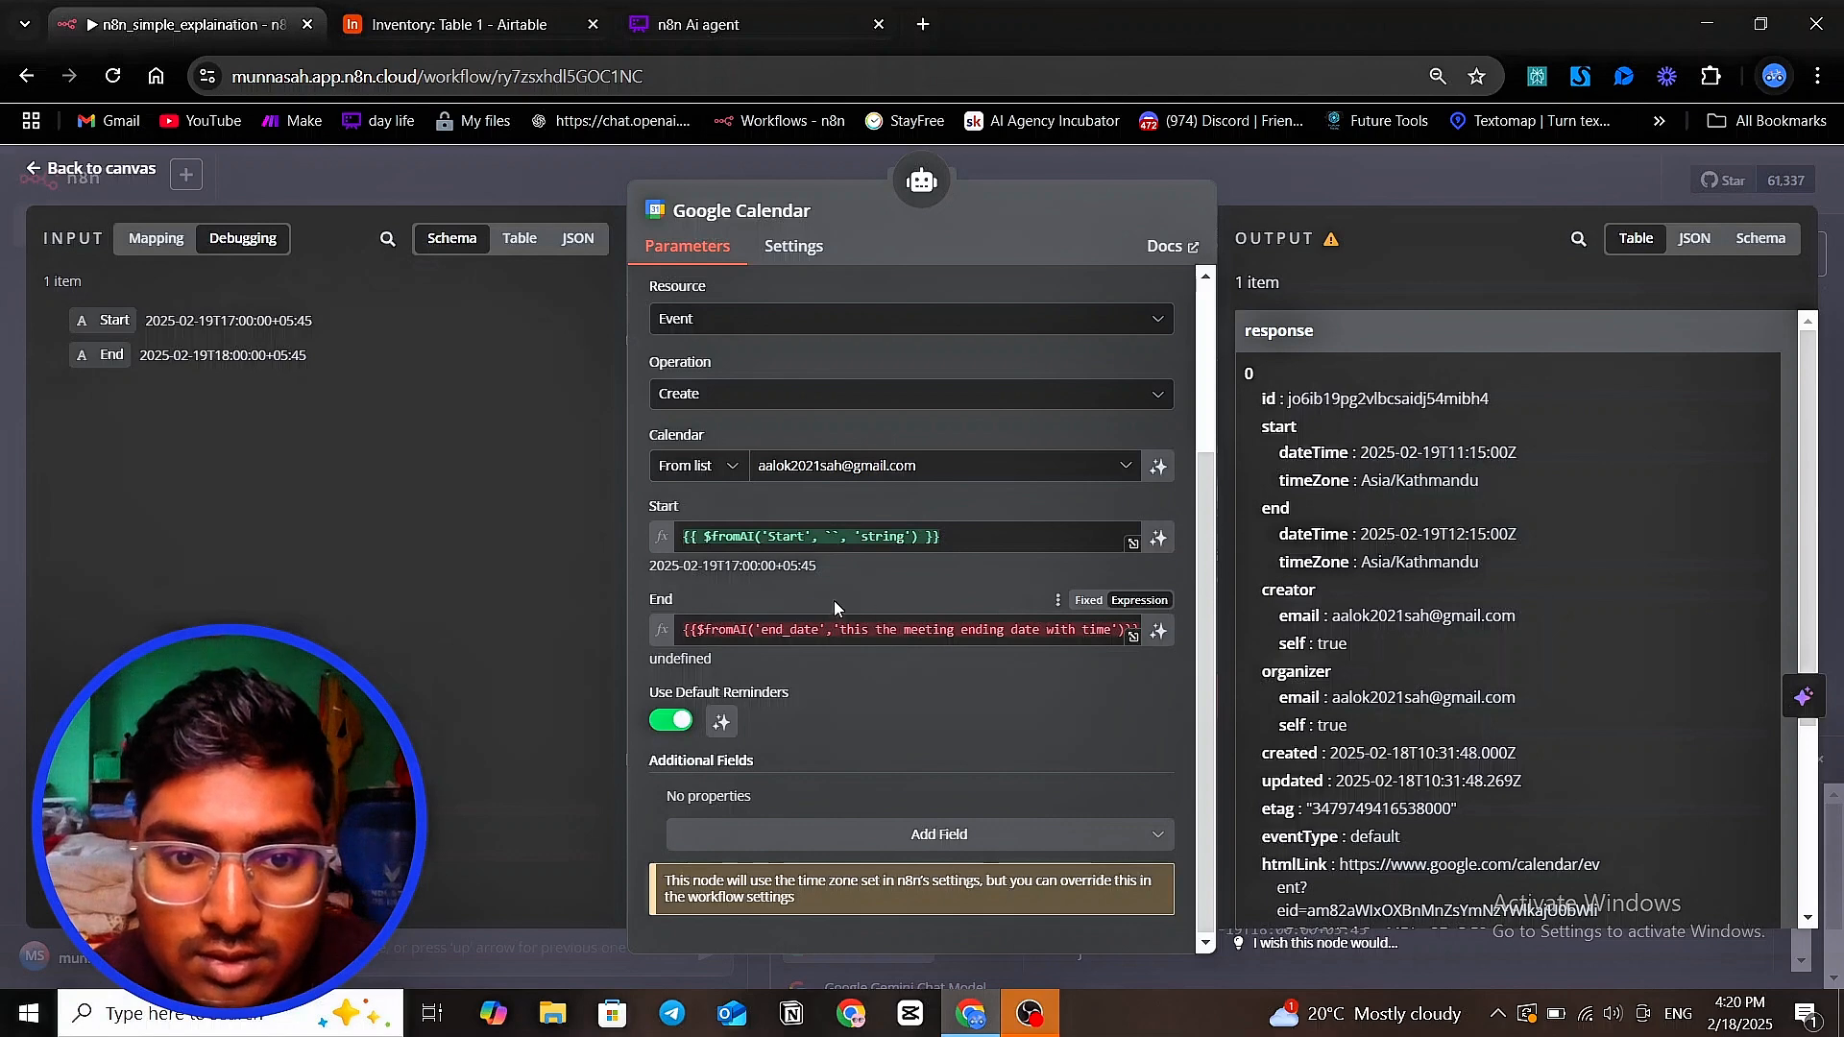
left_click(793, 641)
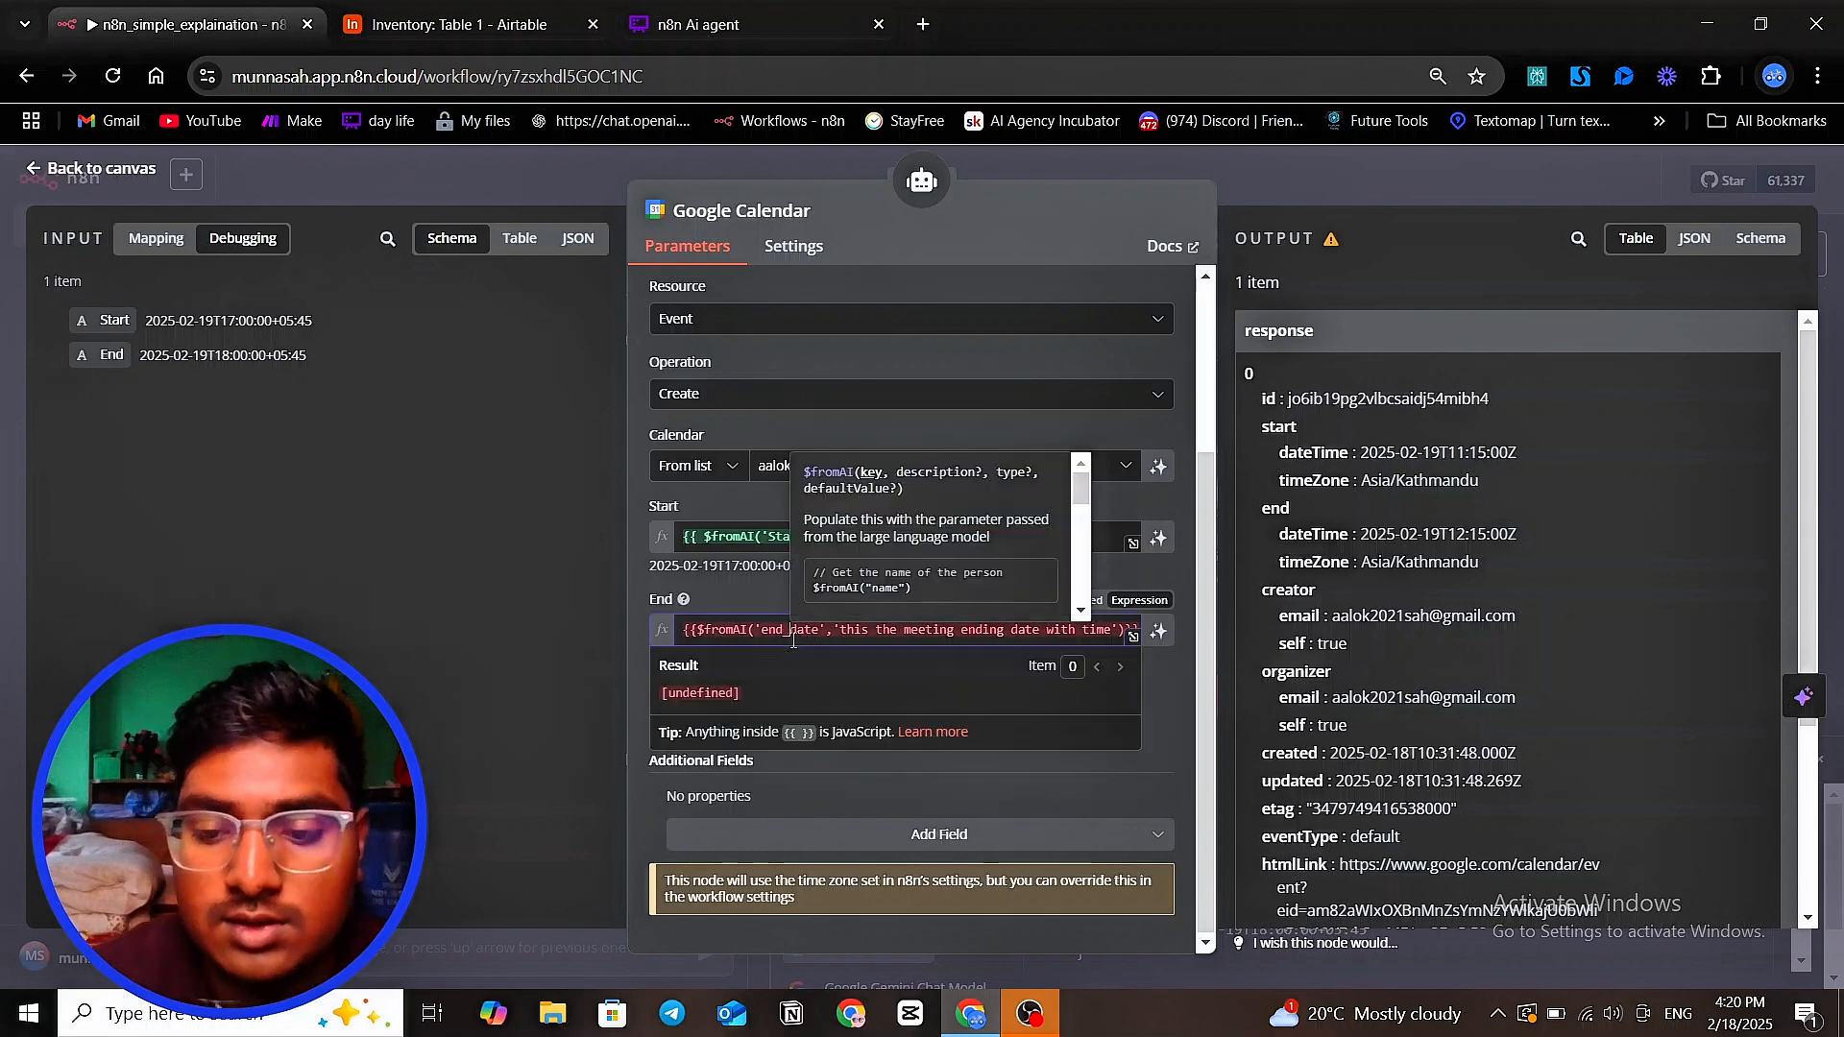
key("BackSpace")
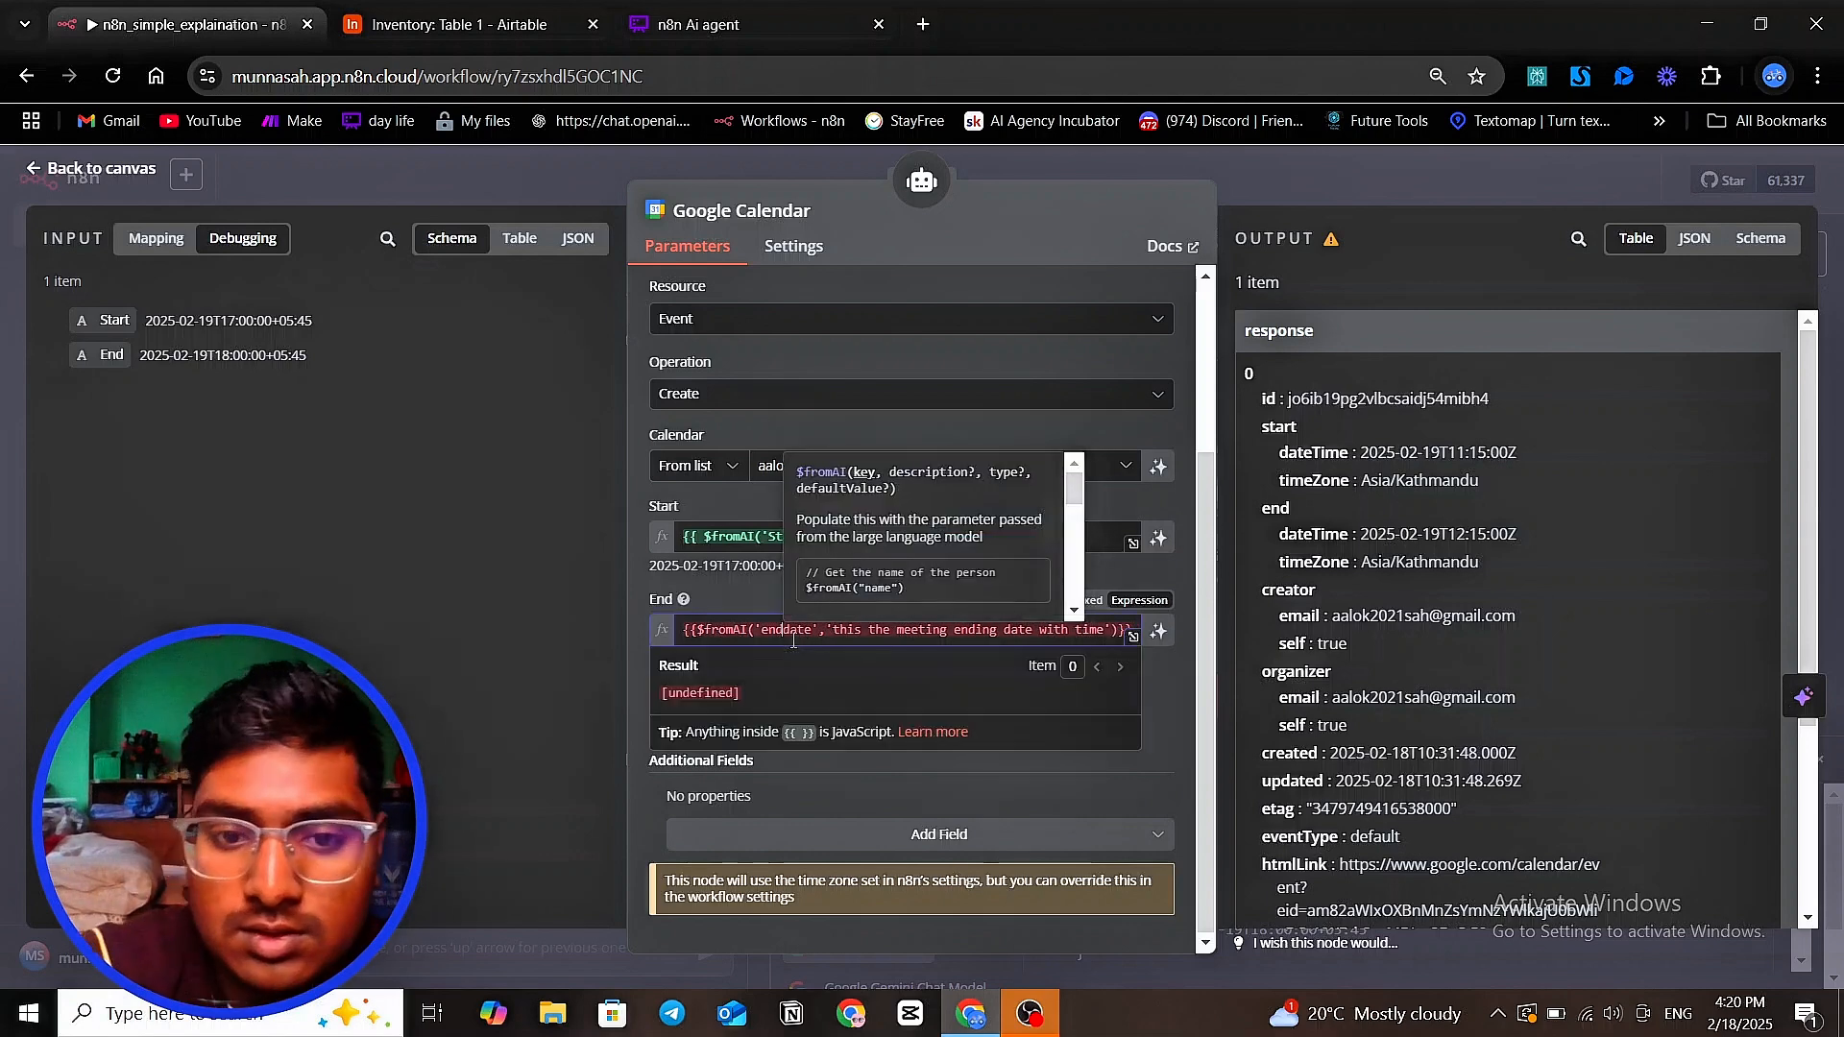
type("_")
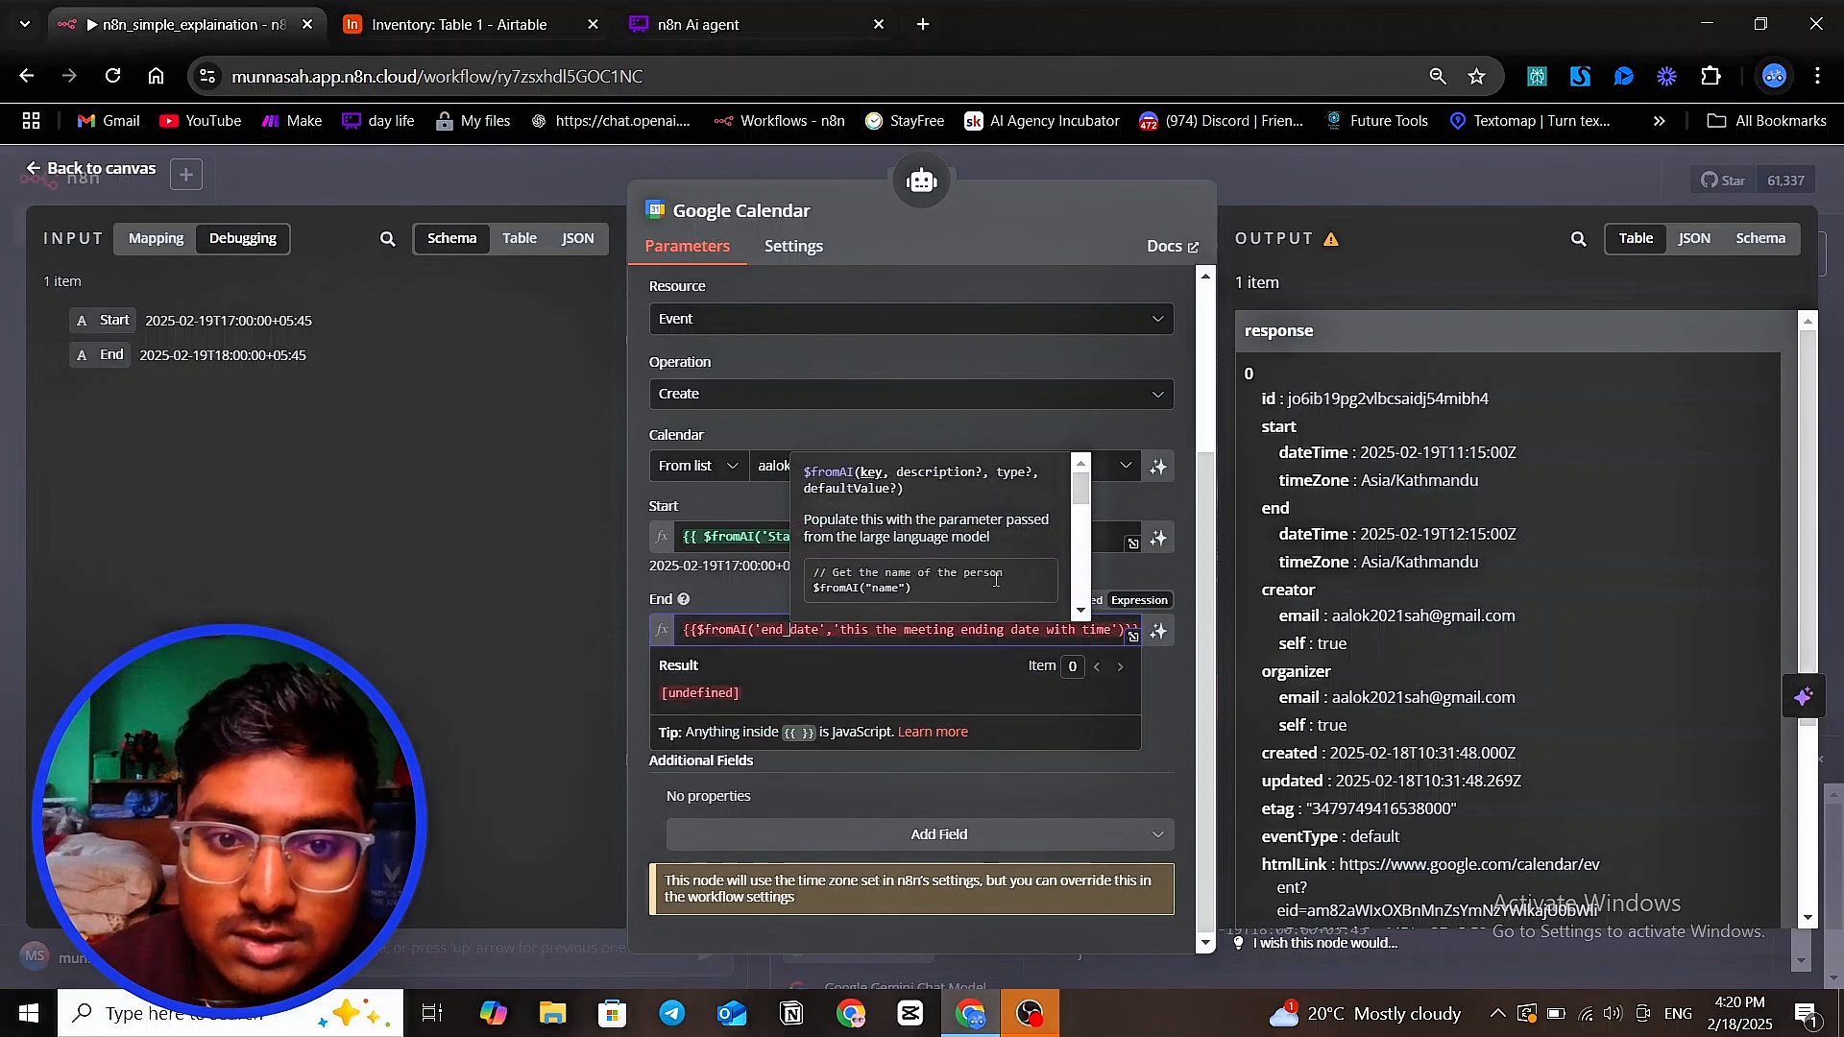
left_click(893, 720)
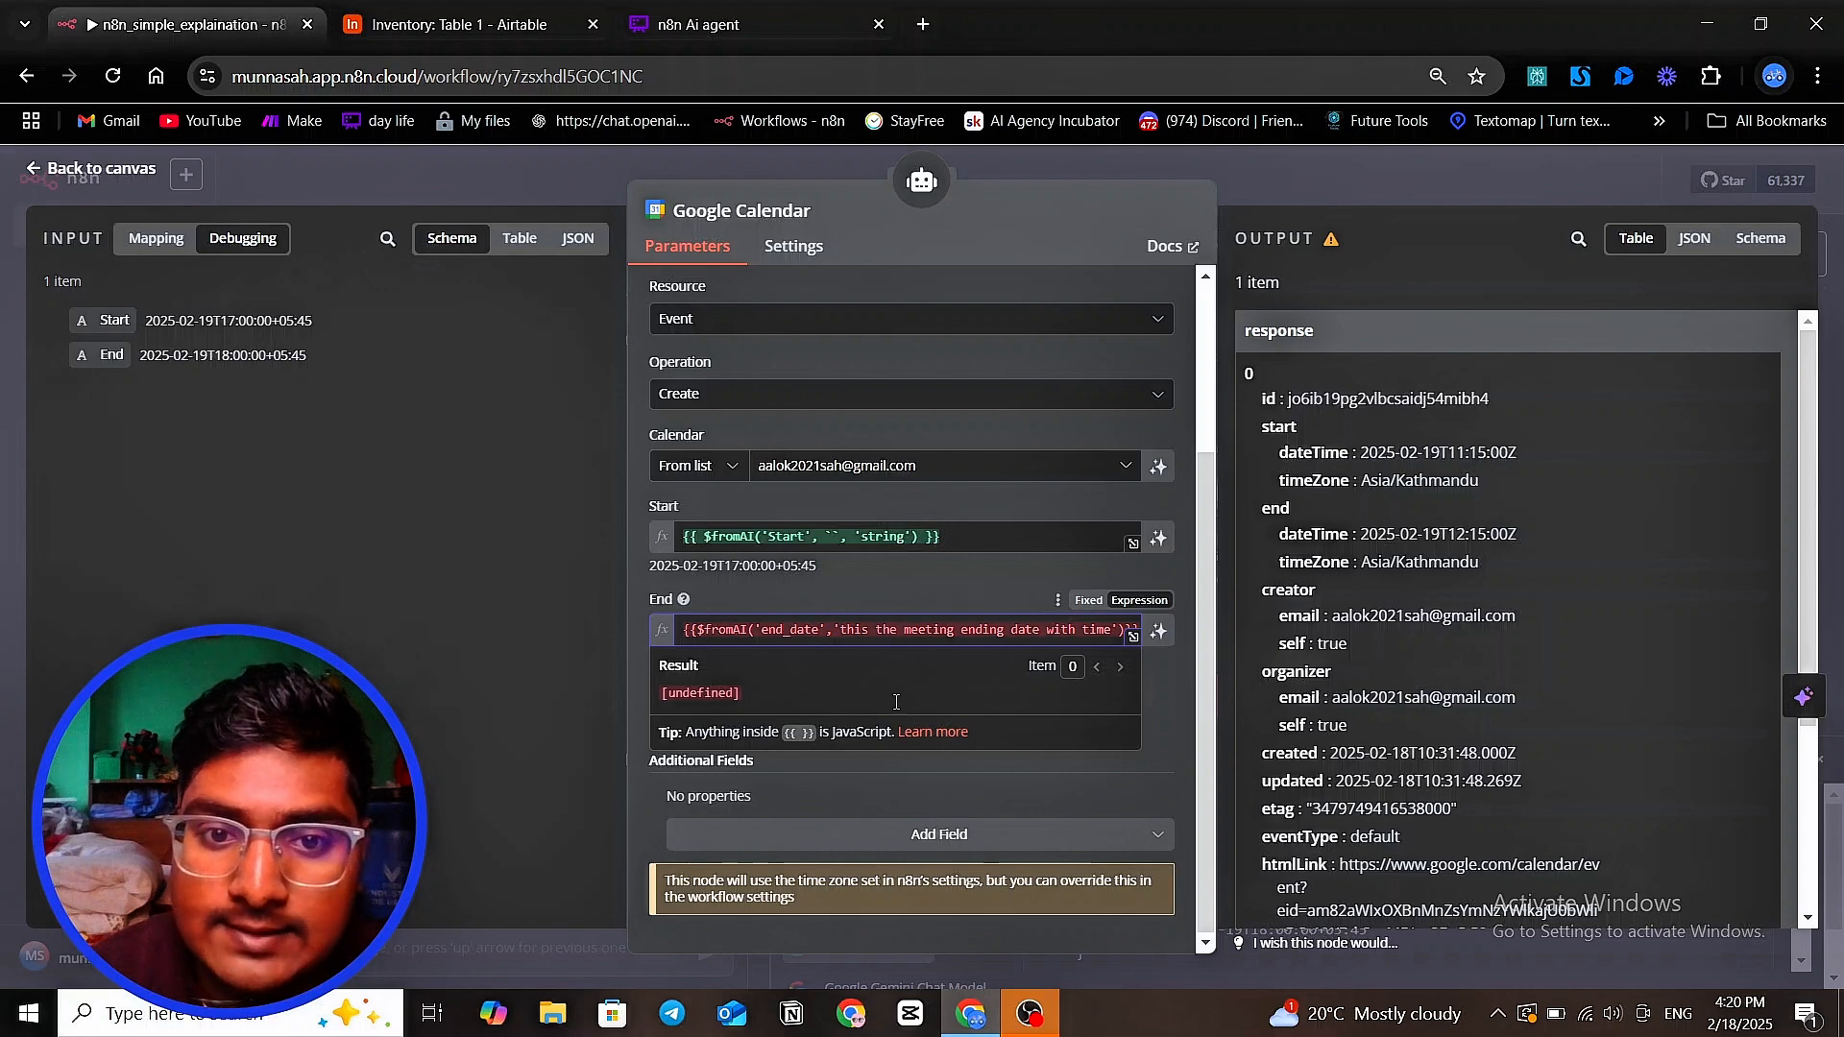
Close the Google Calendar node and send the chat message "again do it" to rerun the agent
left_click(601, 655)
scroll(838, 608, "up", 3)
scroll(838, 608, "down", 3)
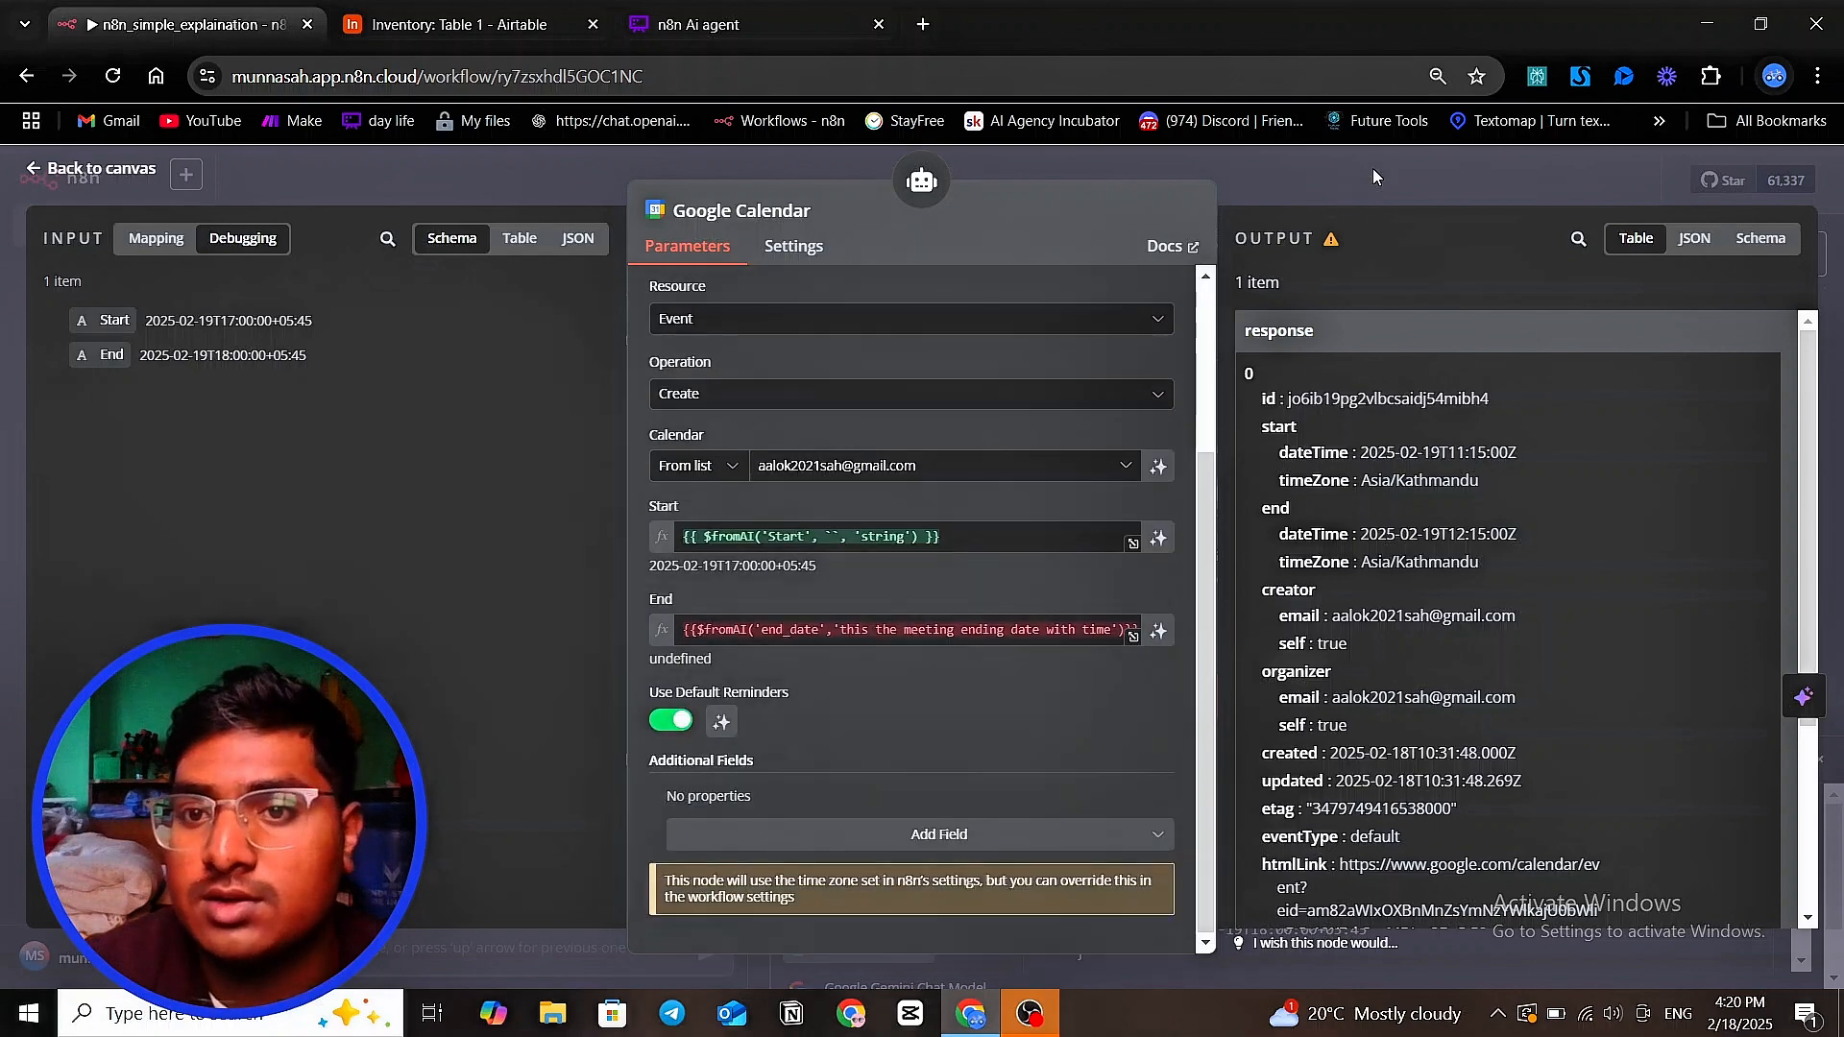
left_click(1373, 169)
left_click(425, 947)
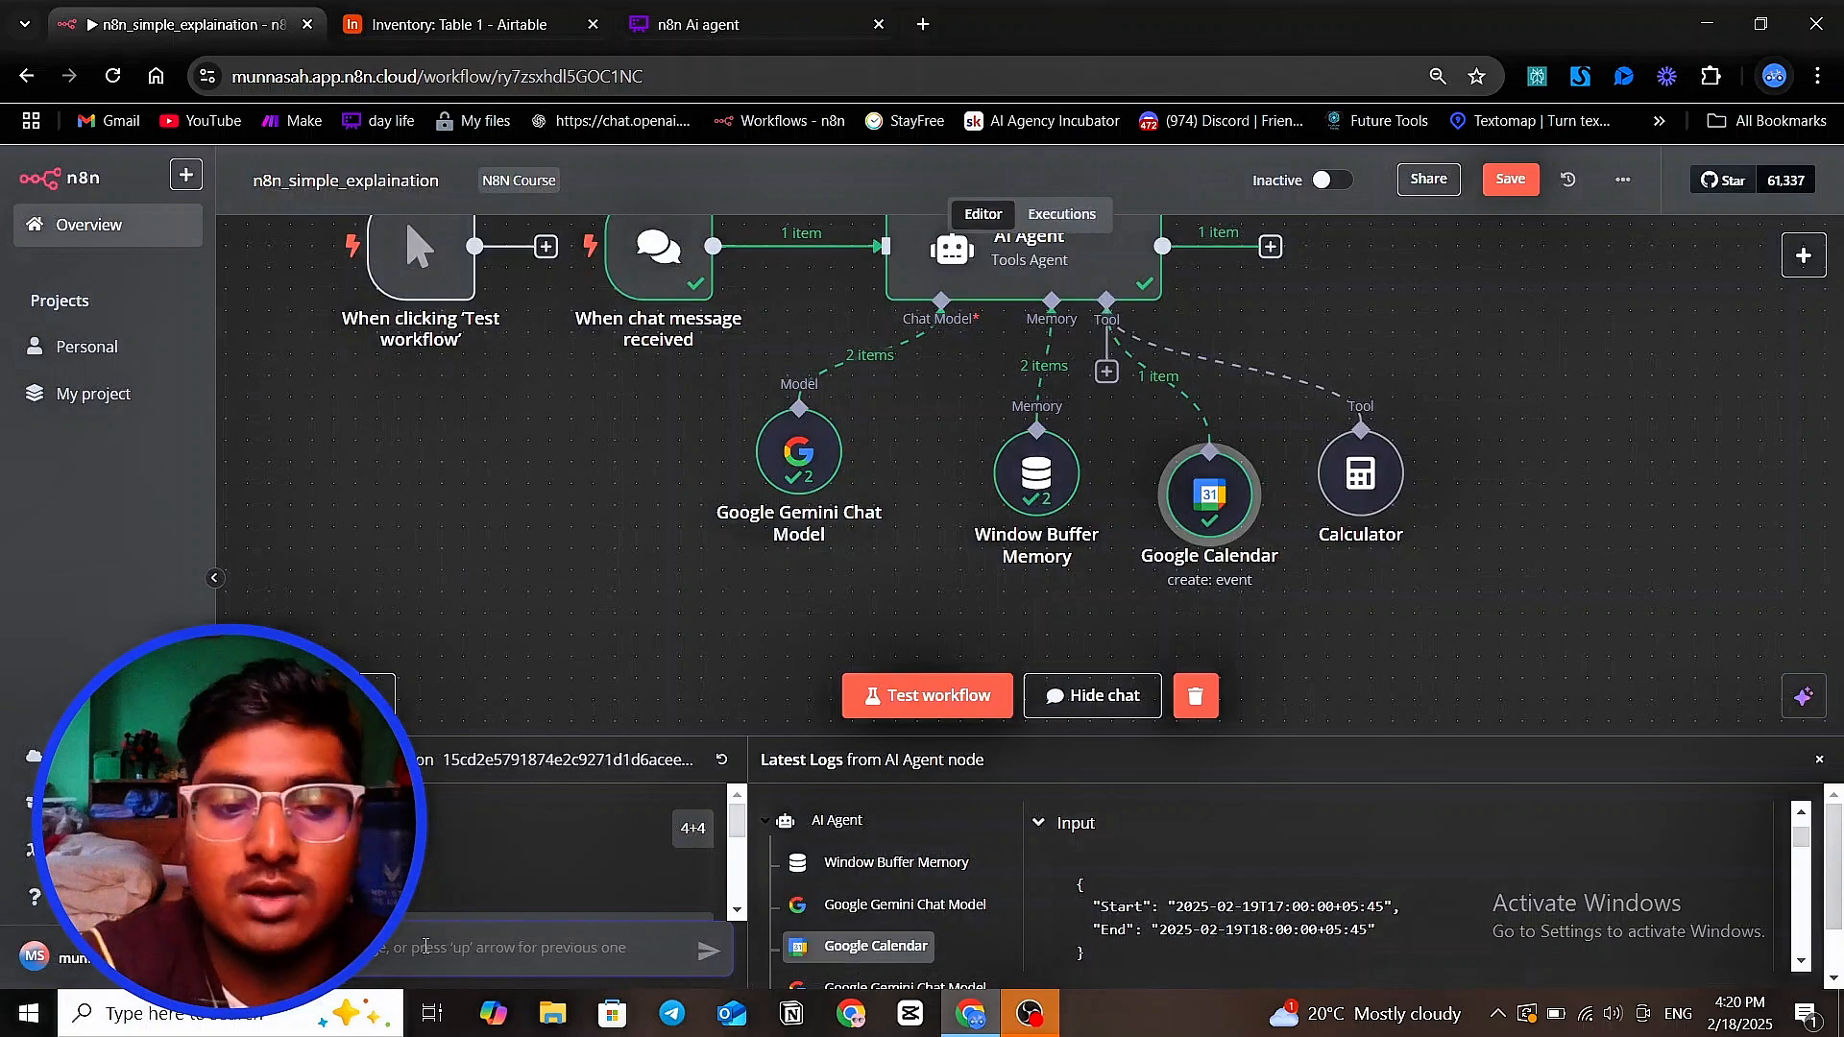
type("c")
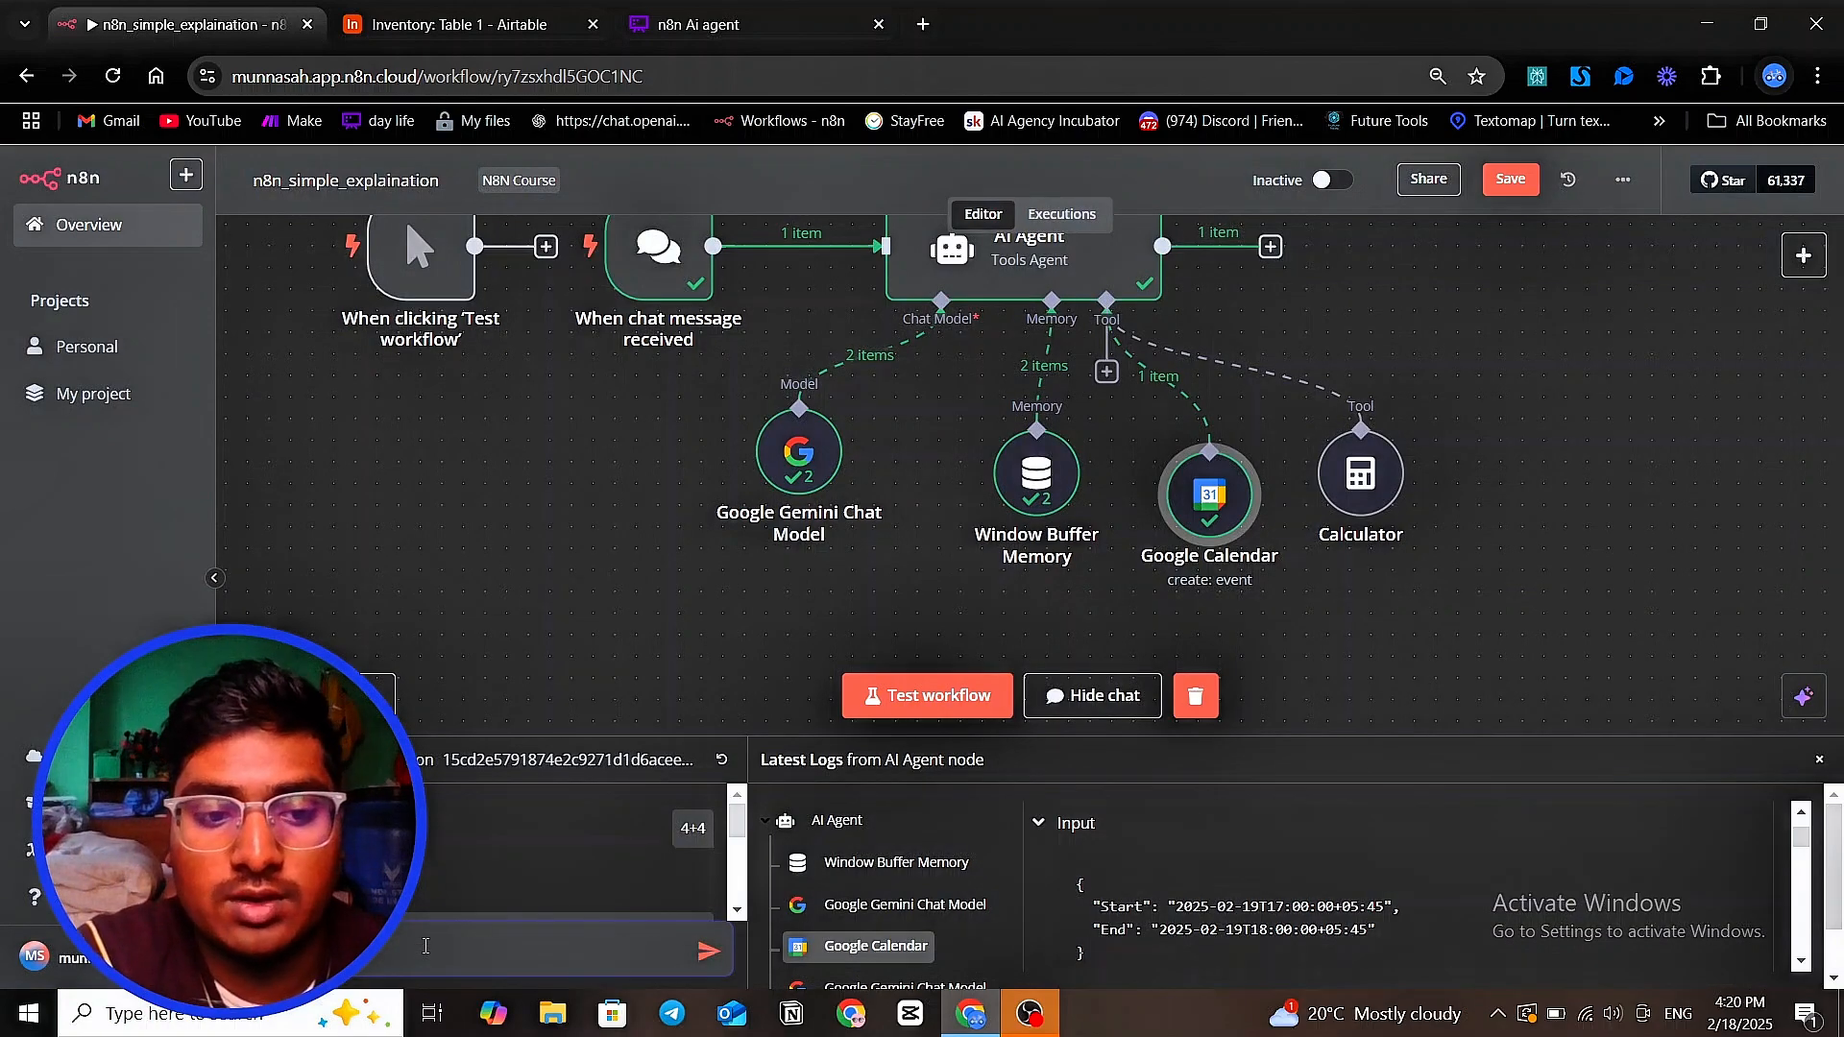
key("Return")
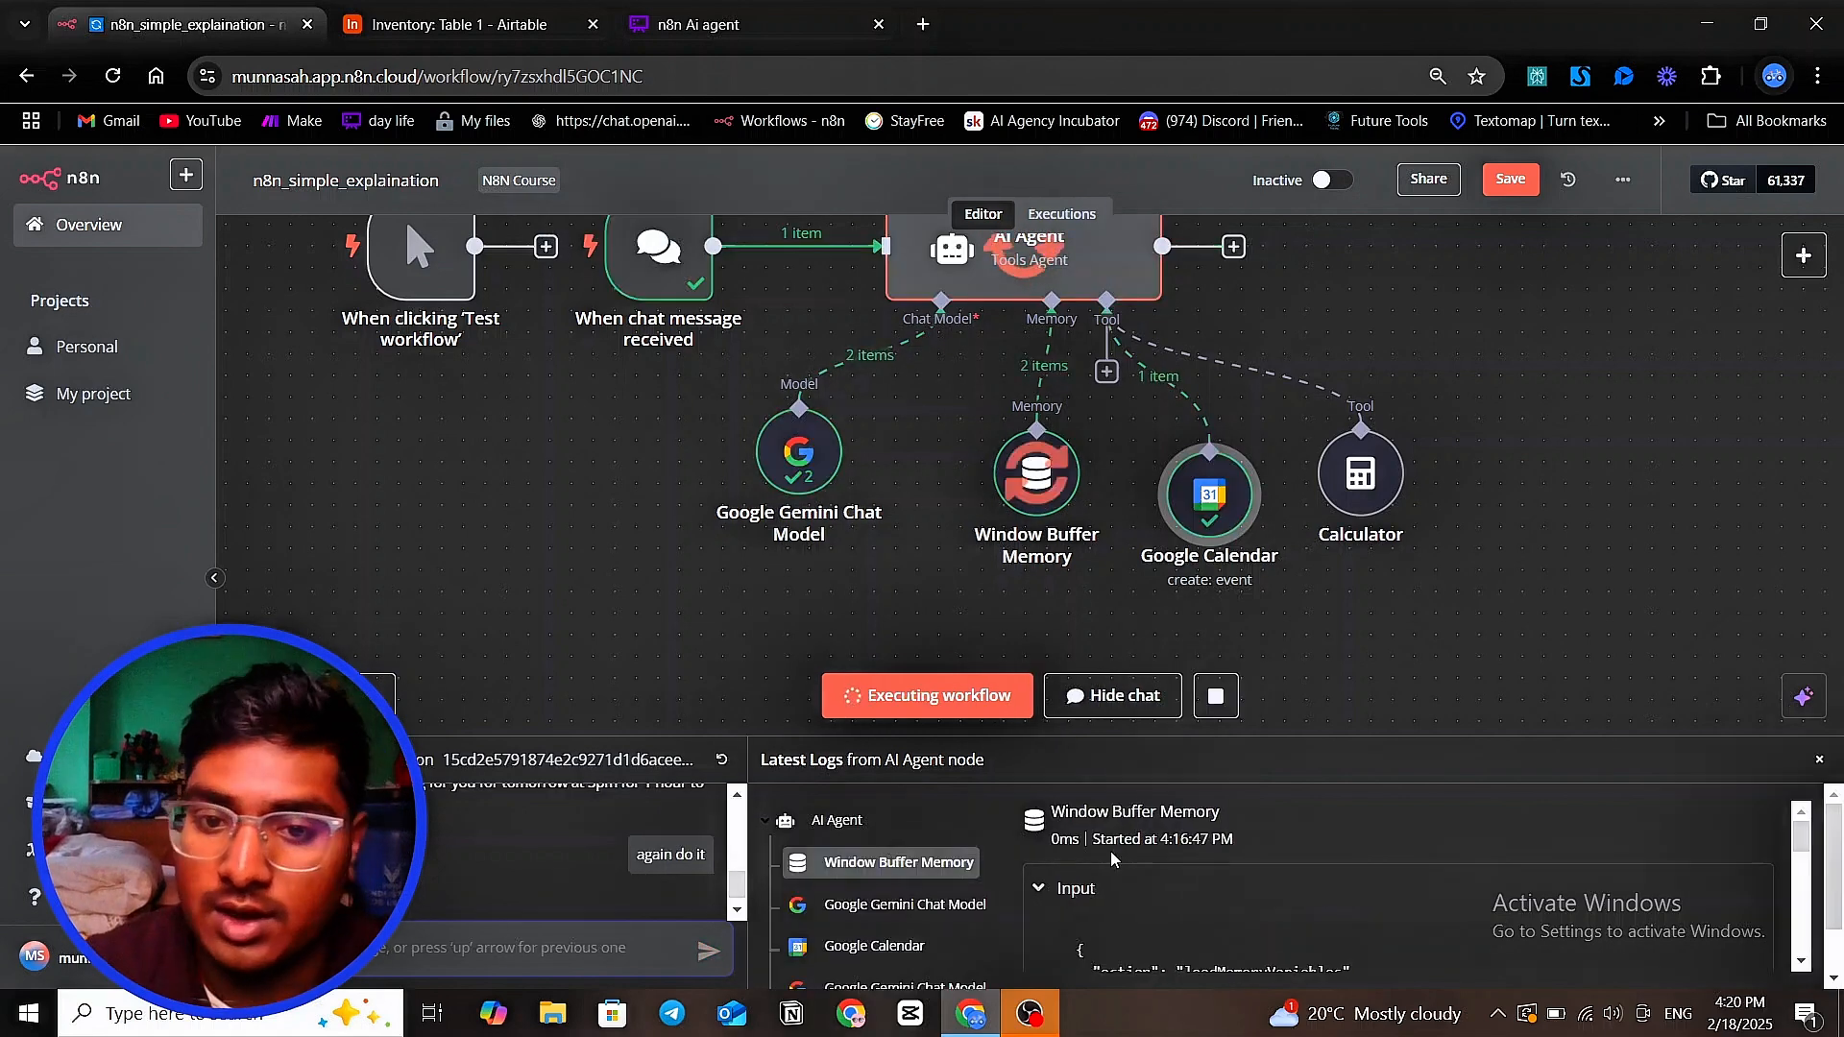
Enlarge the chat and log area, read the Window Buffer Memory log and open the Google Calendar entry
left_click_drag(1176, 737, 1191, 459)
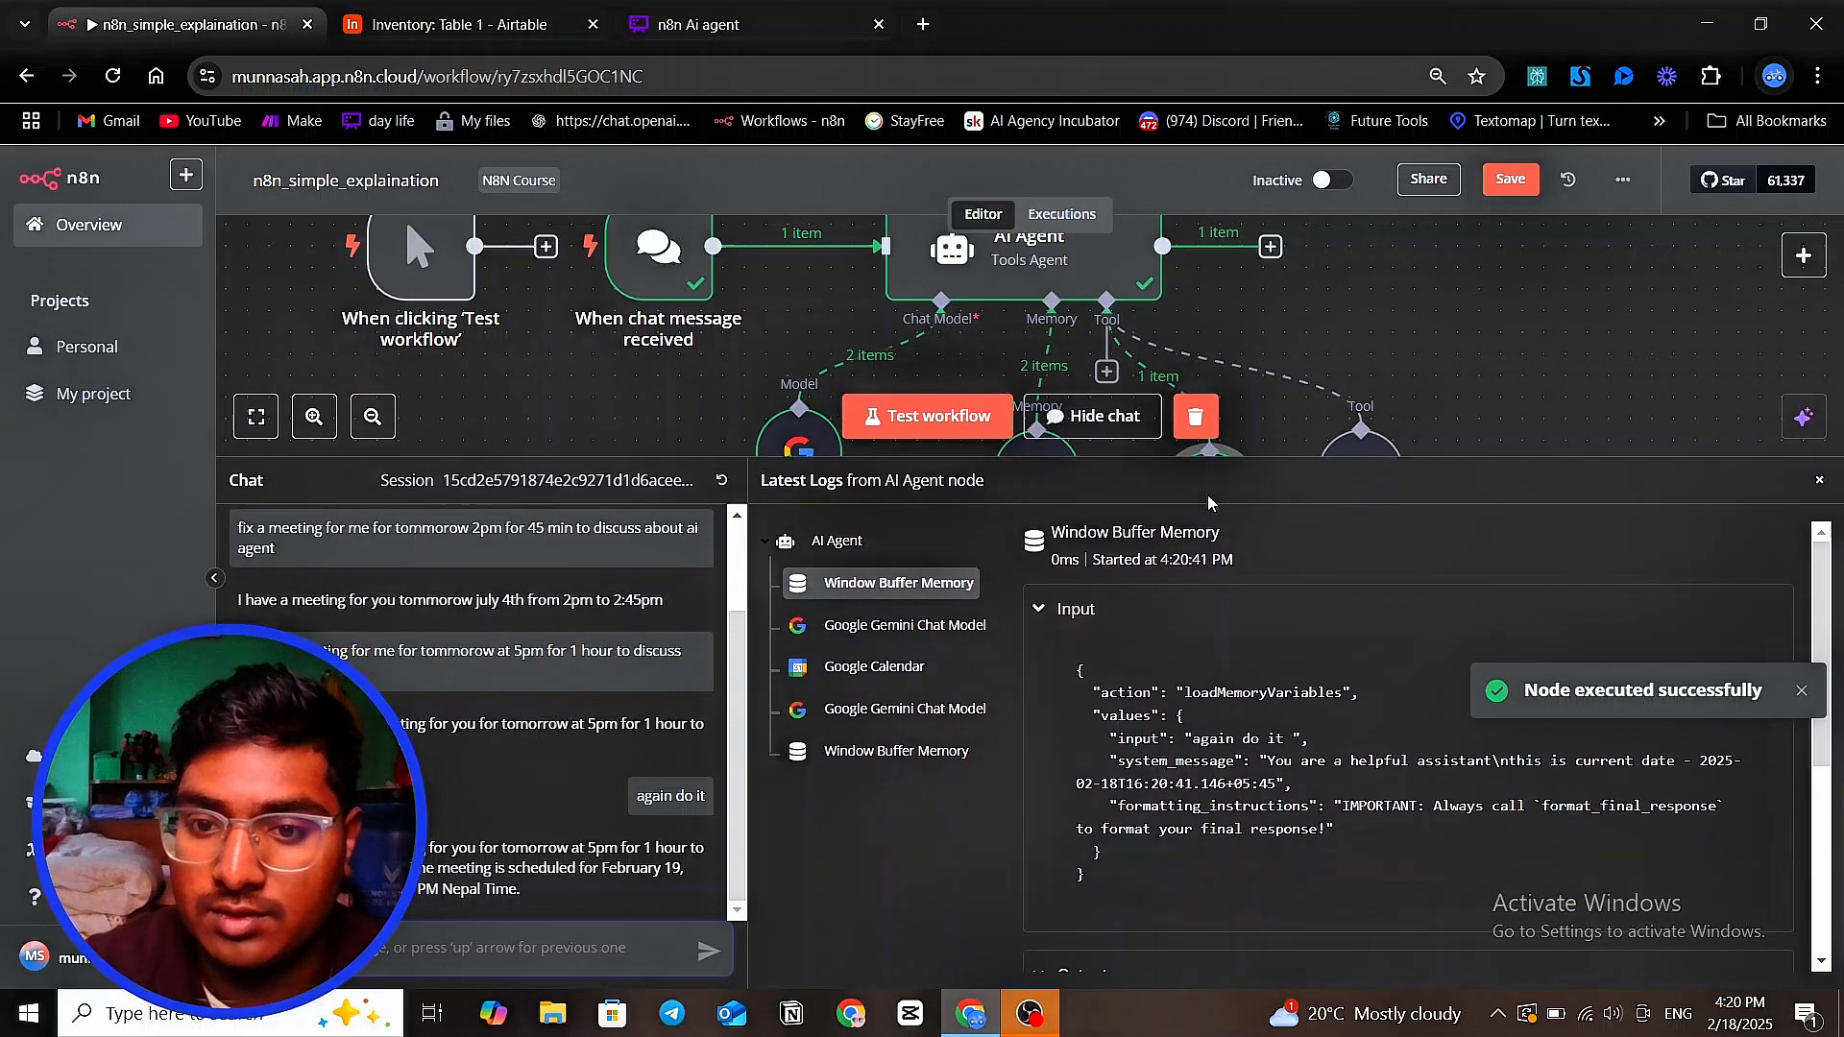
scroll(1205, 522, "down", 2)
scroll(1205, 523, "down", 5)
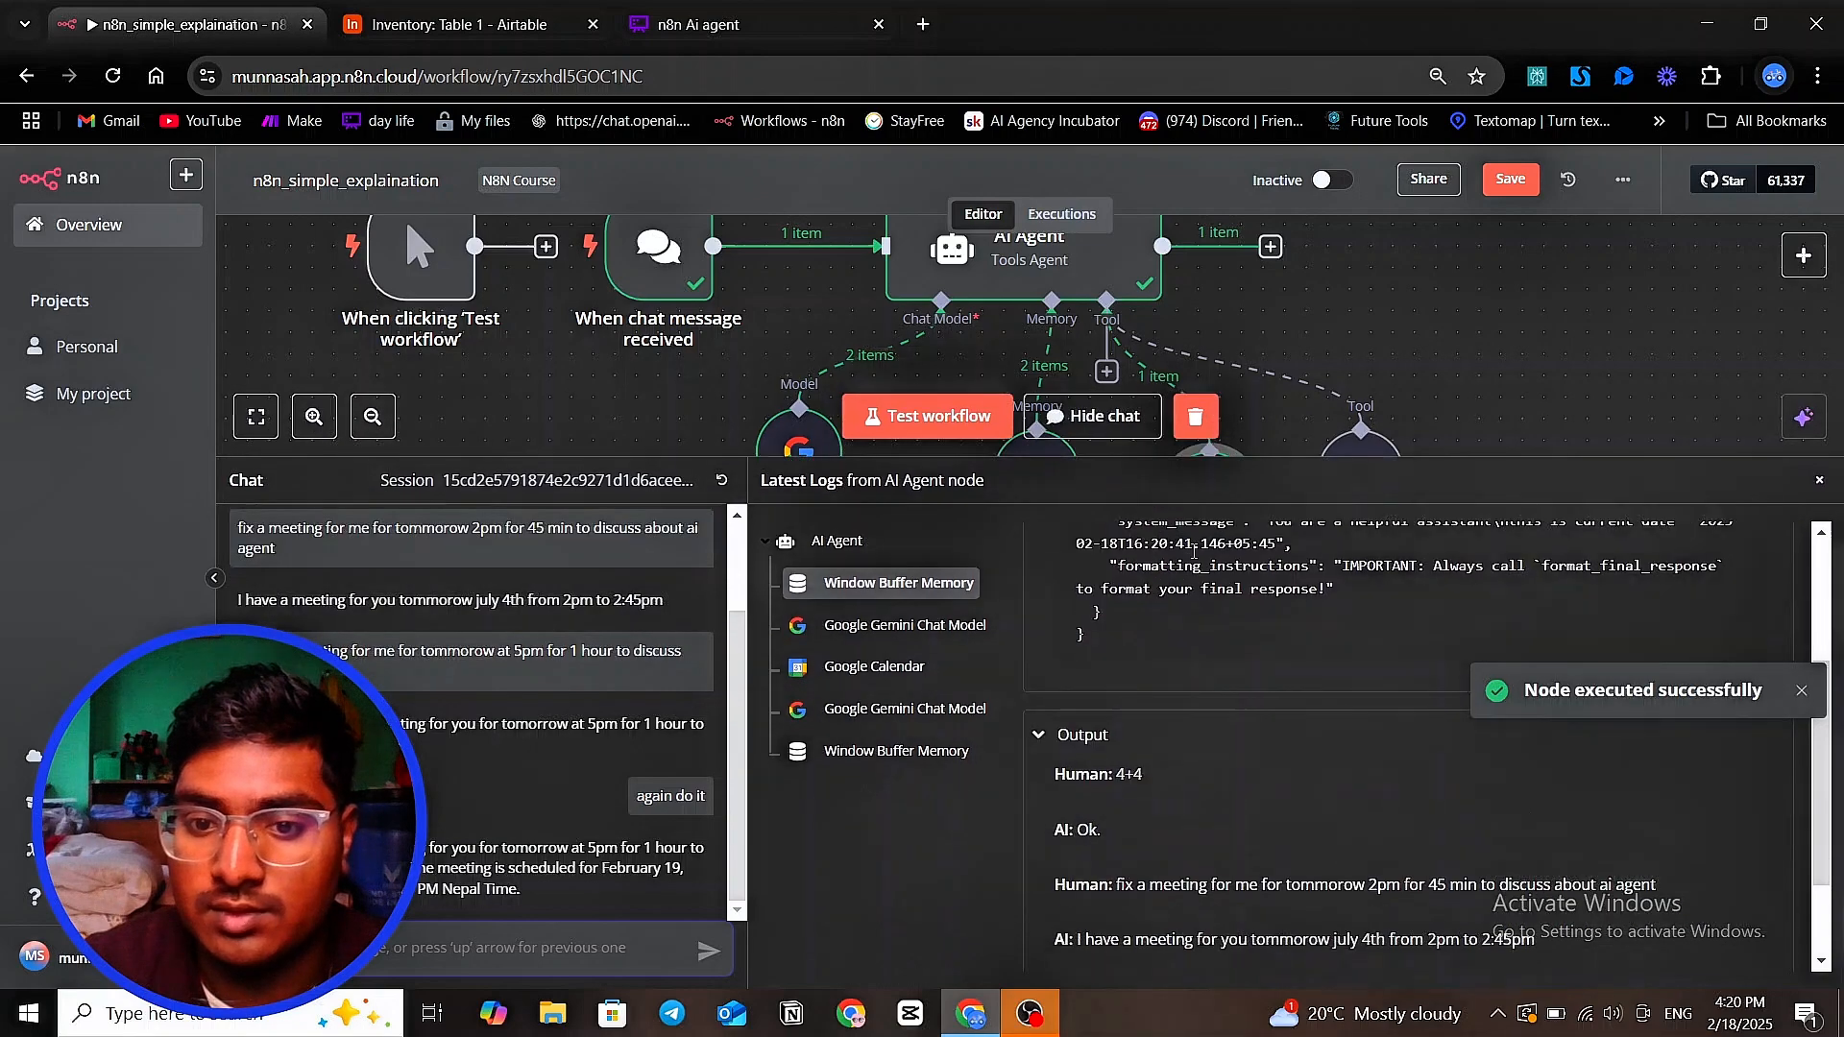
left_click(872, 684)
scroll(1232, 720, "up", 5)
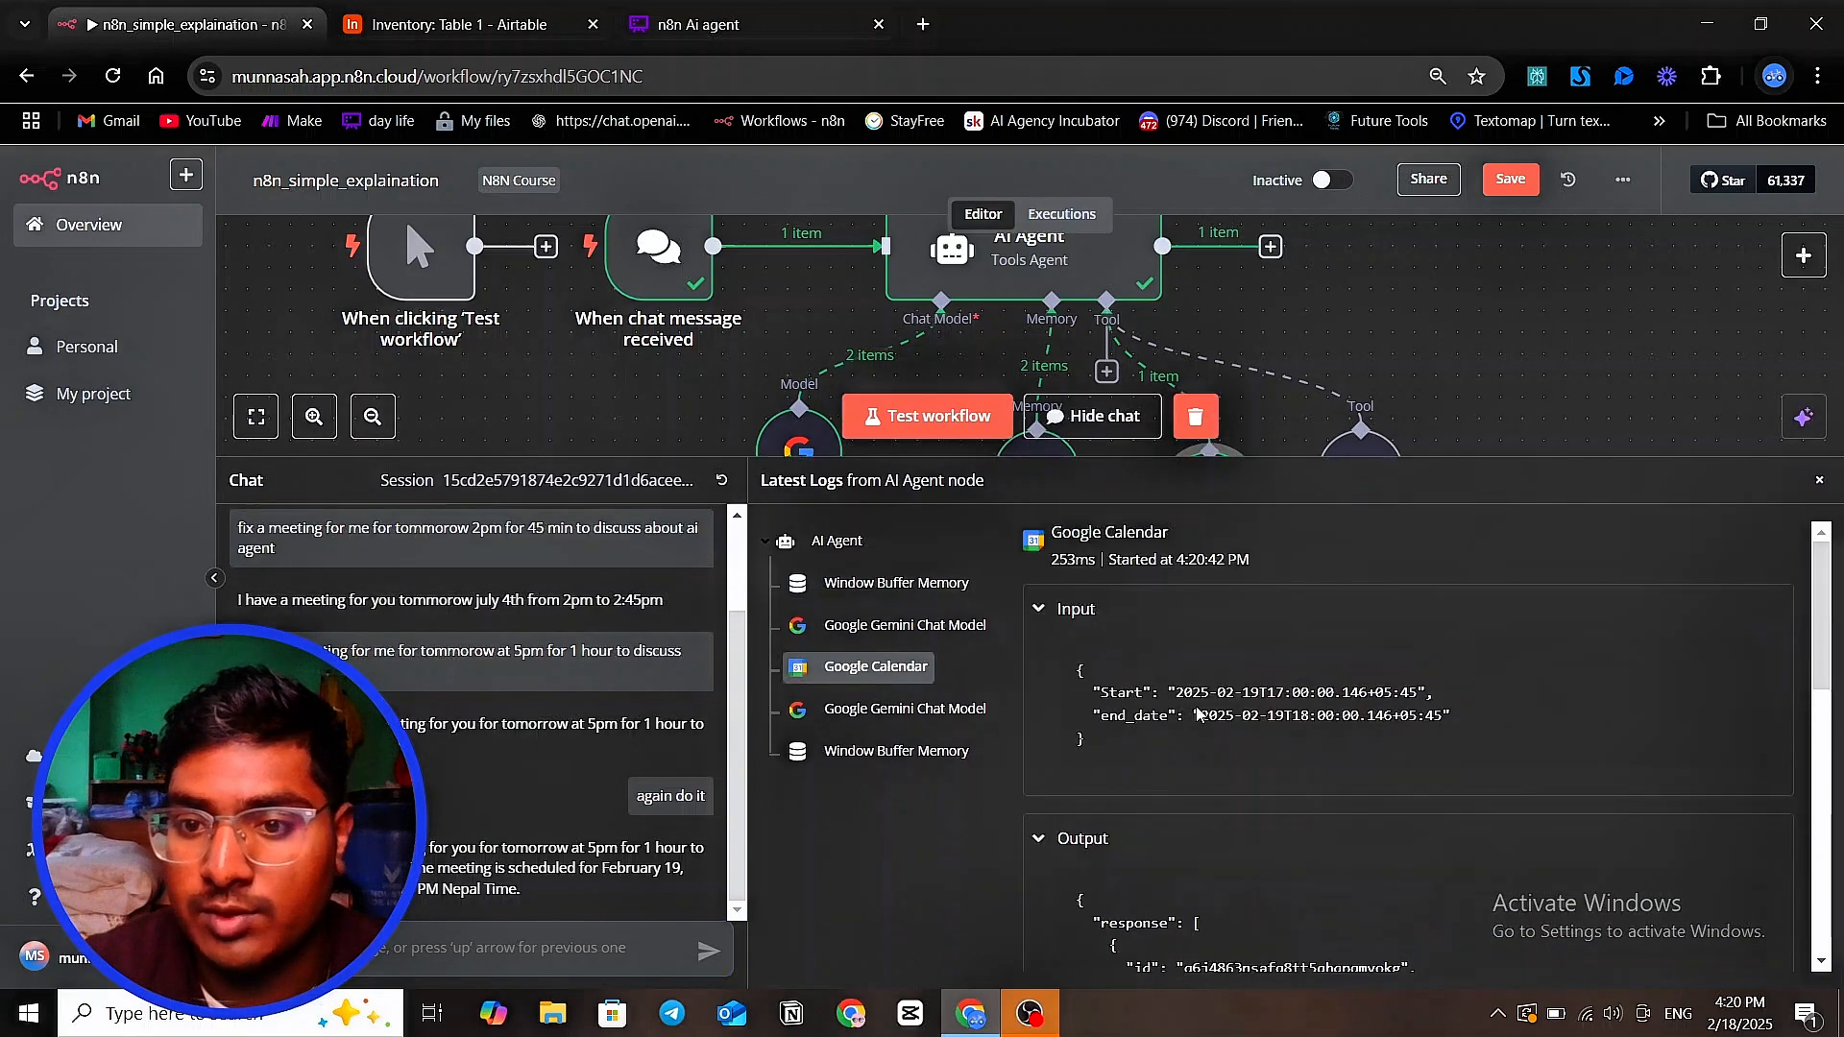
Examine the date, time and timezone offset of end_date in the Google Calendar log input, and make the log area smaller
left_click_drag(1200, 716, 1378, 741)
left_click(1379, 741)
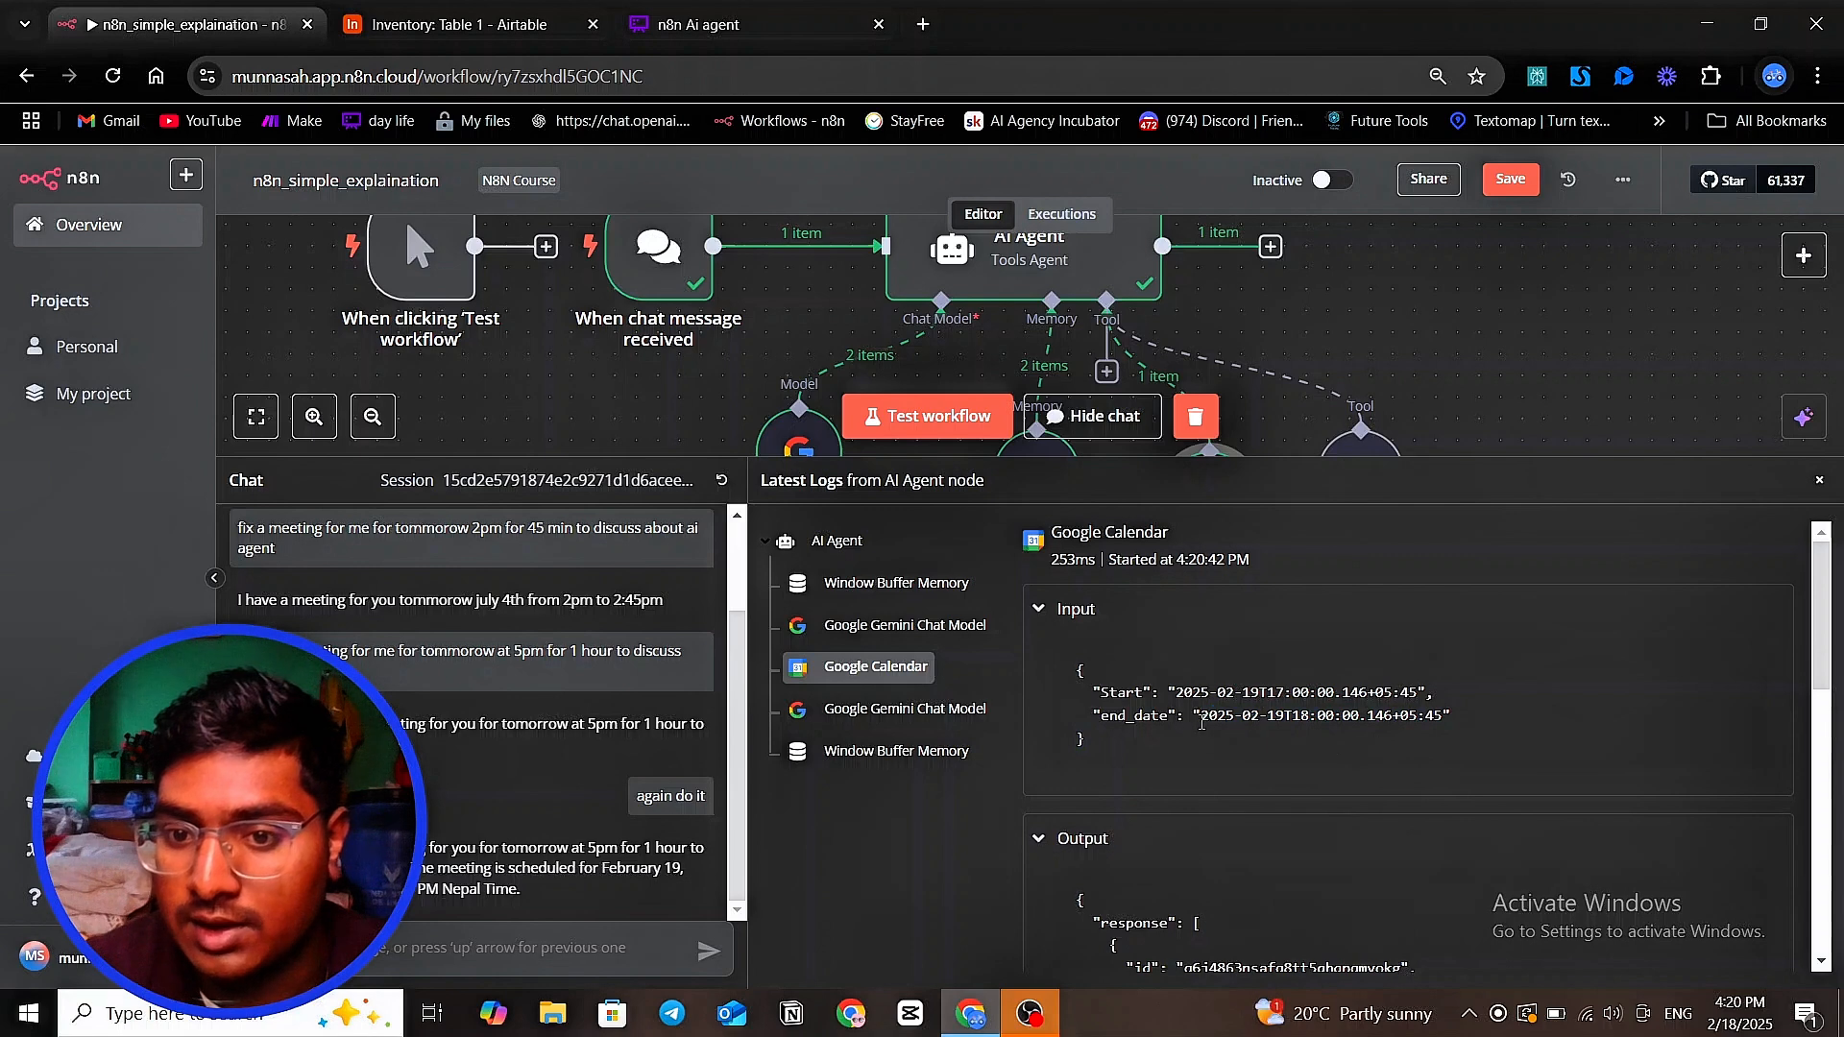
left_click_drag(1203, 716, 1279, 720)
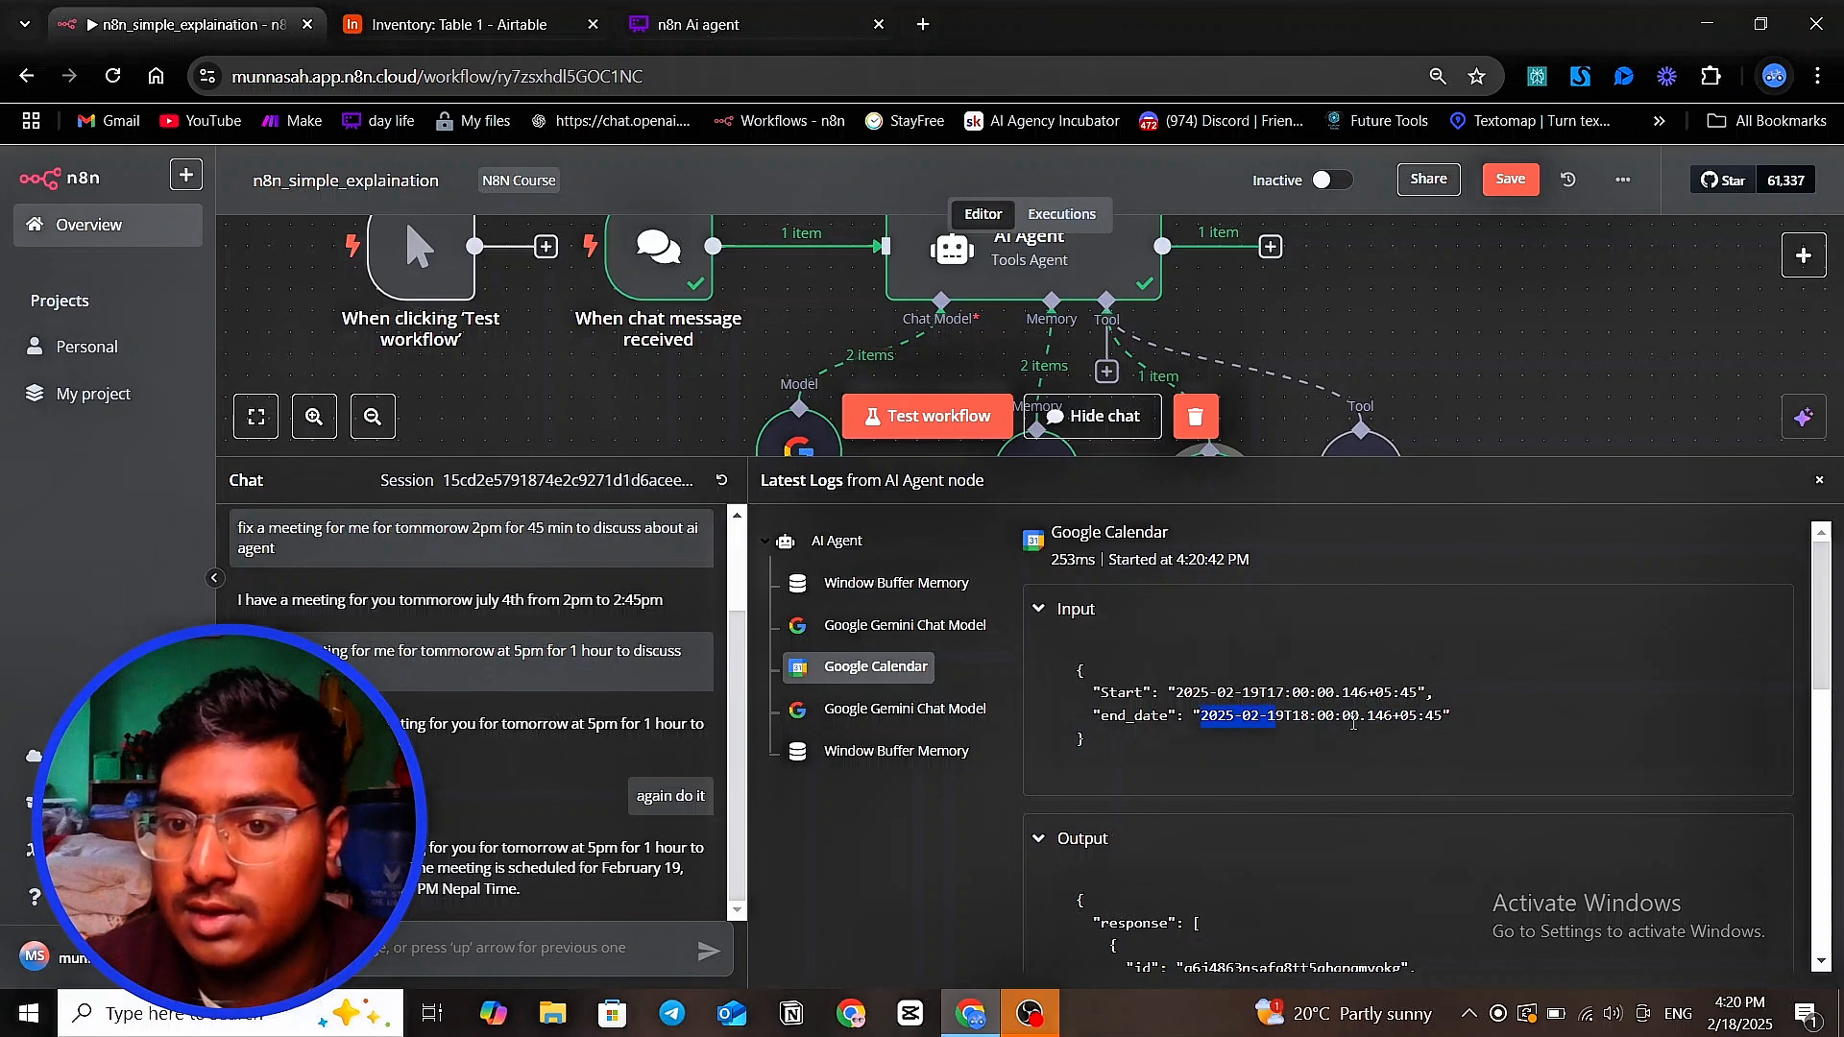
left_click(1302, 723)
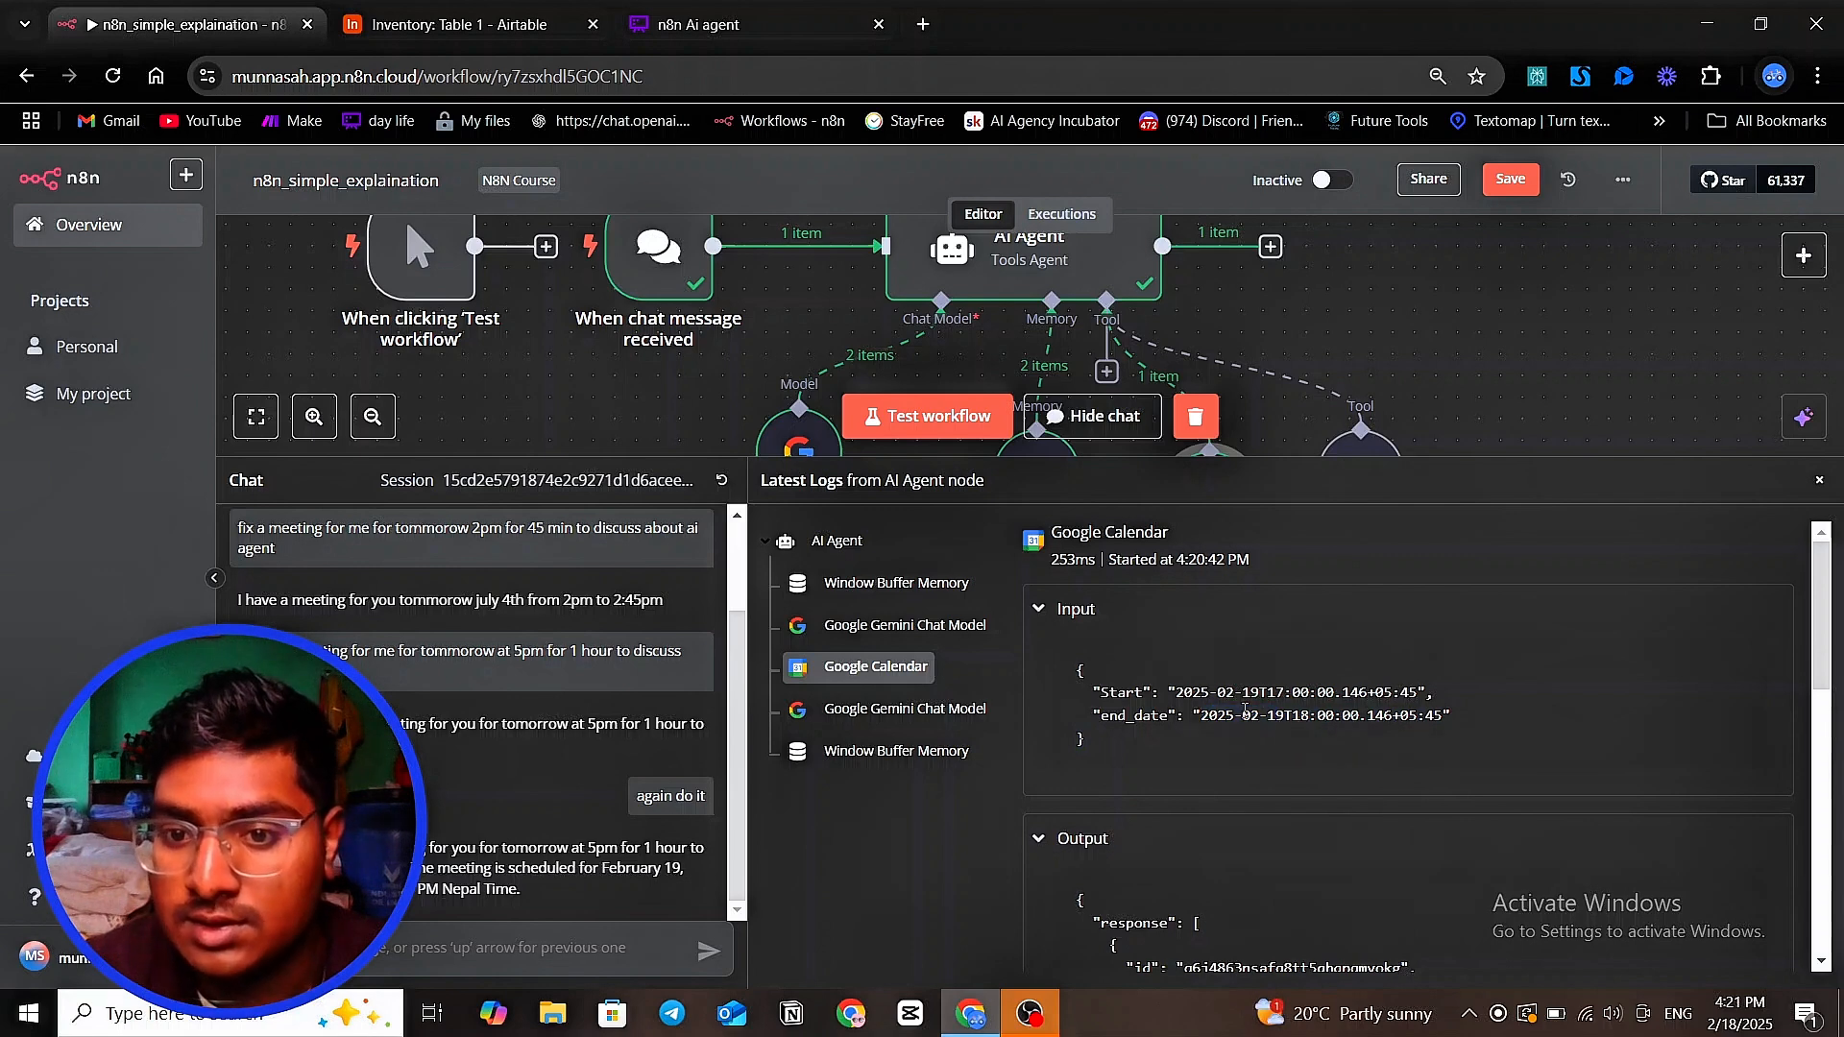
left_click_drag(1301, 718, 1336, 718)
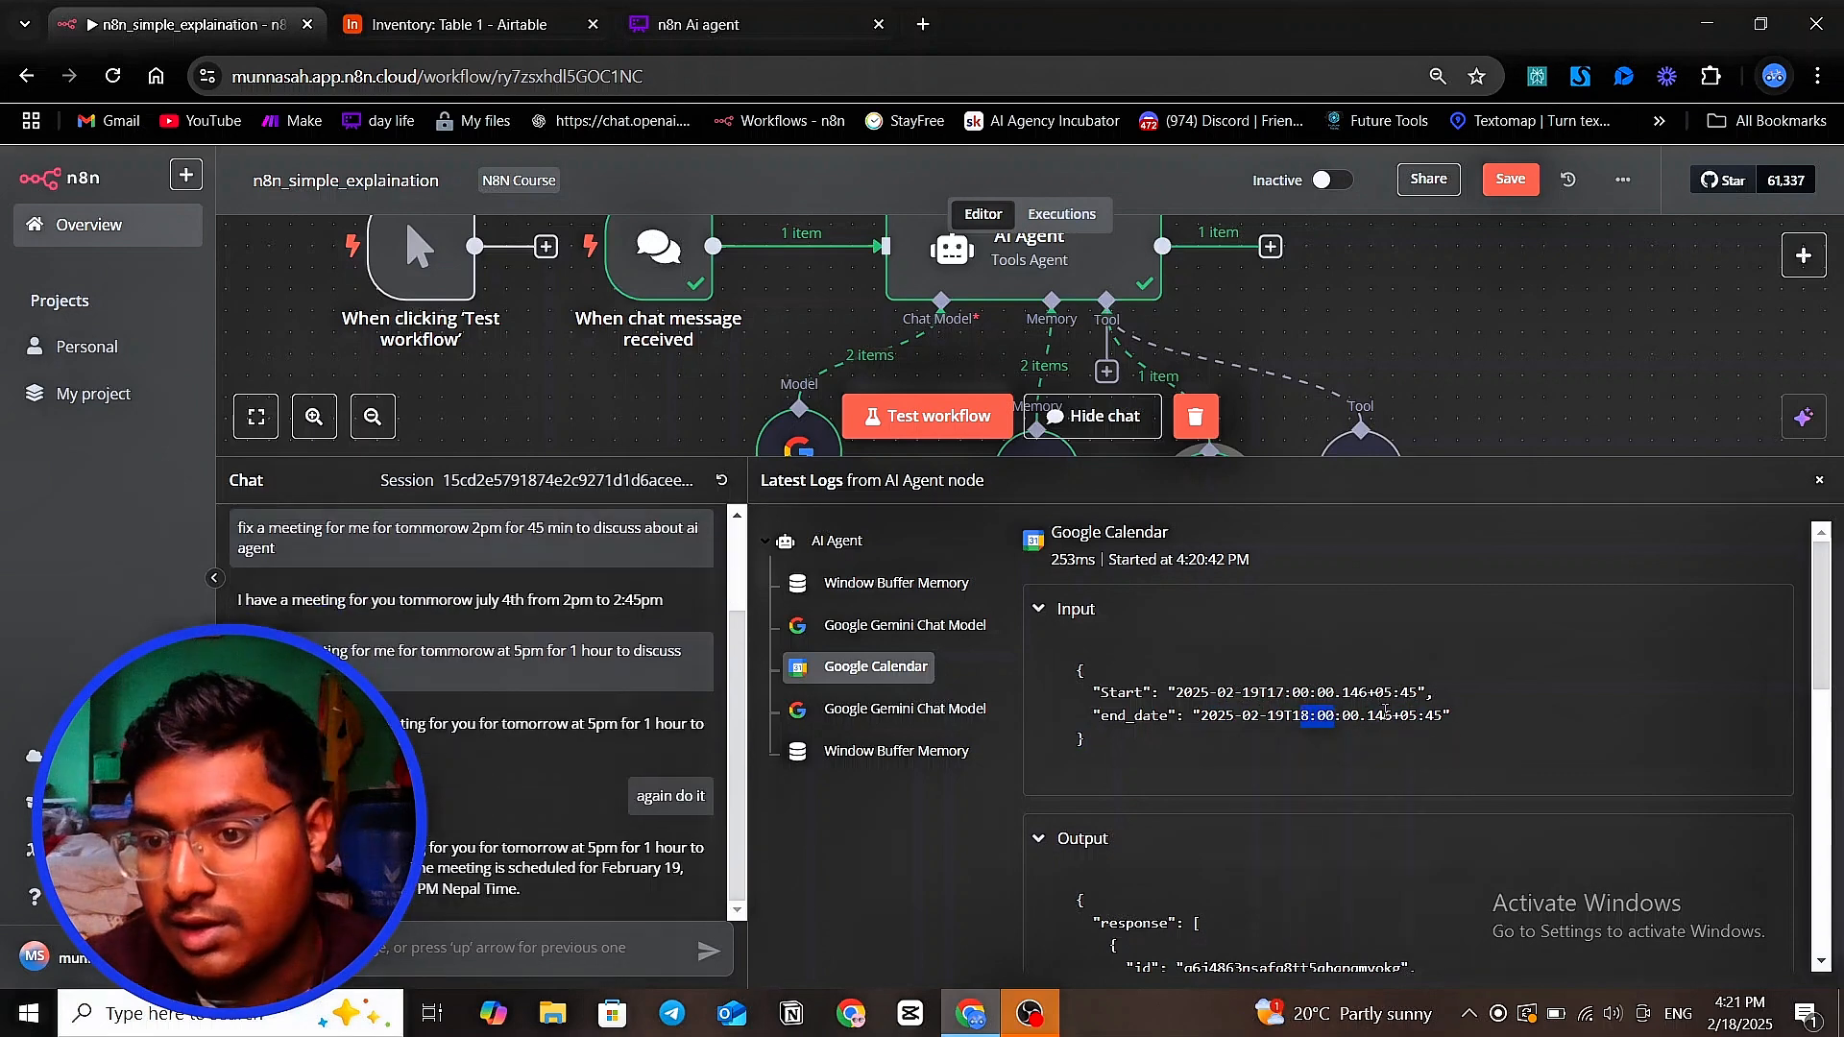
left_click_drag(1385, 715, 1409, 715)
left_click_drag(1350, 459, 1356, 559)
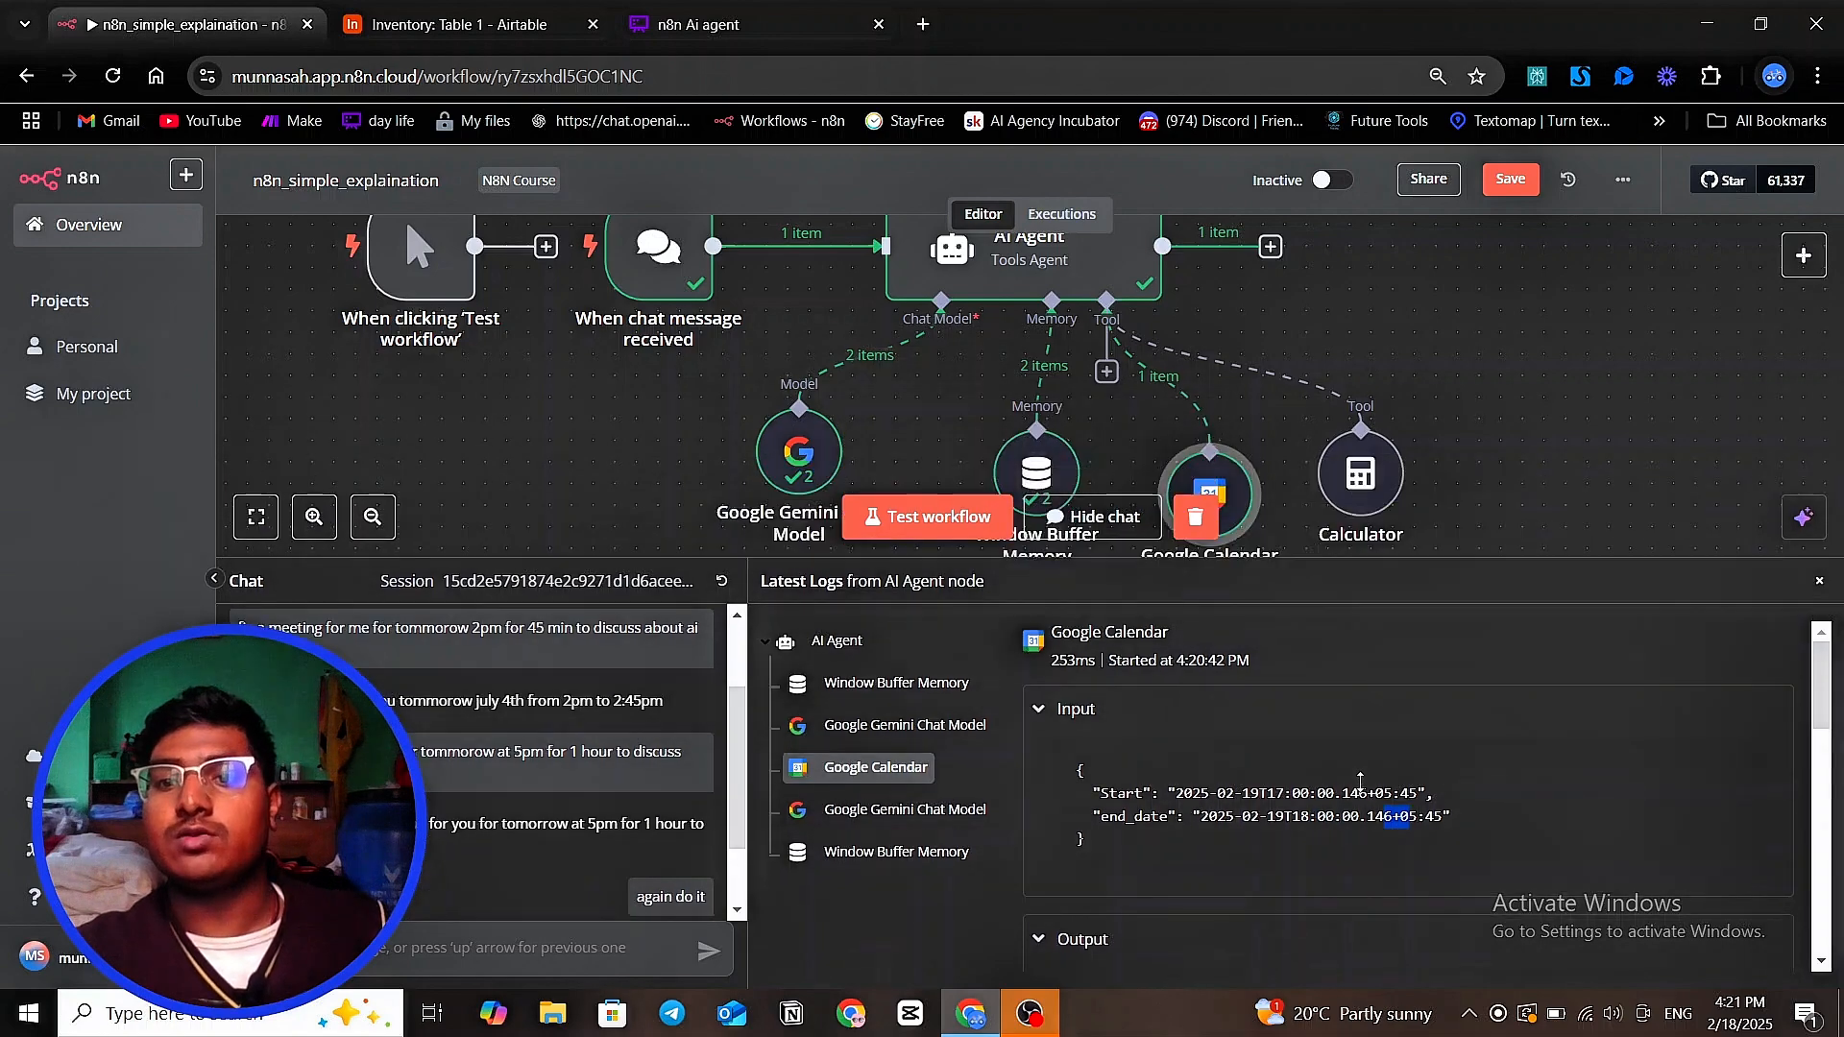
left_click_drag(1360, 780, 1354, 741)
Reopen the Google Calendar node, review how its Start and End expressions resolve, and return to the canvas
double_click(1217, 506)
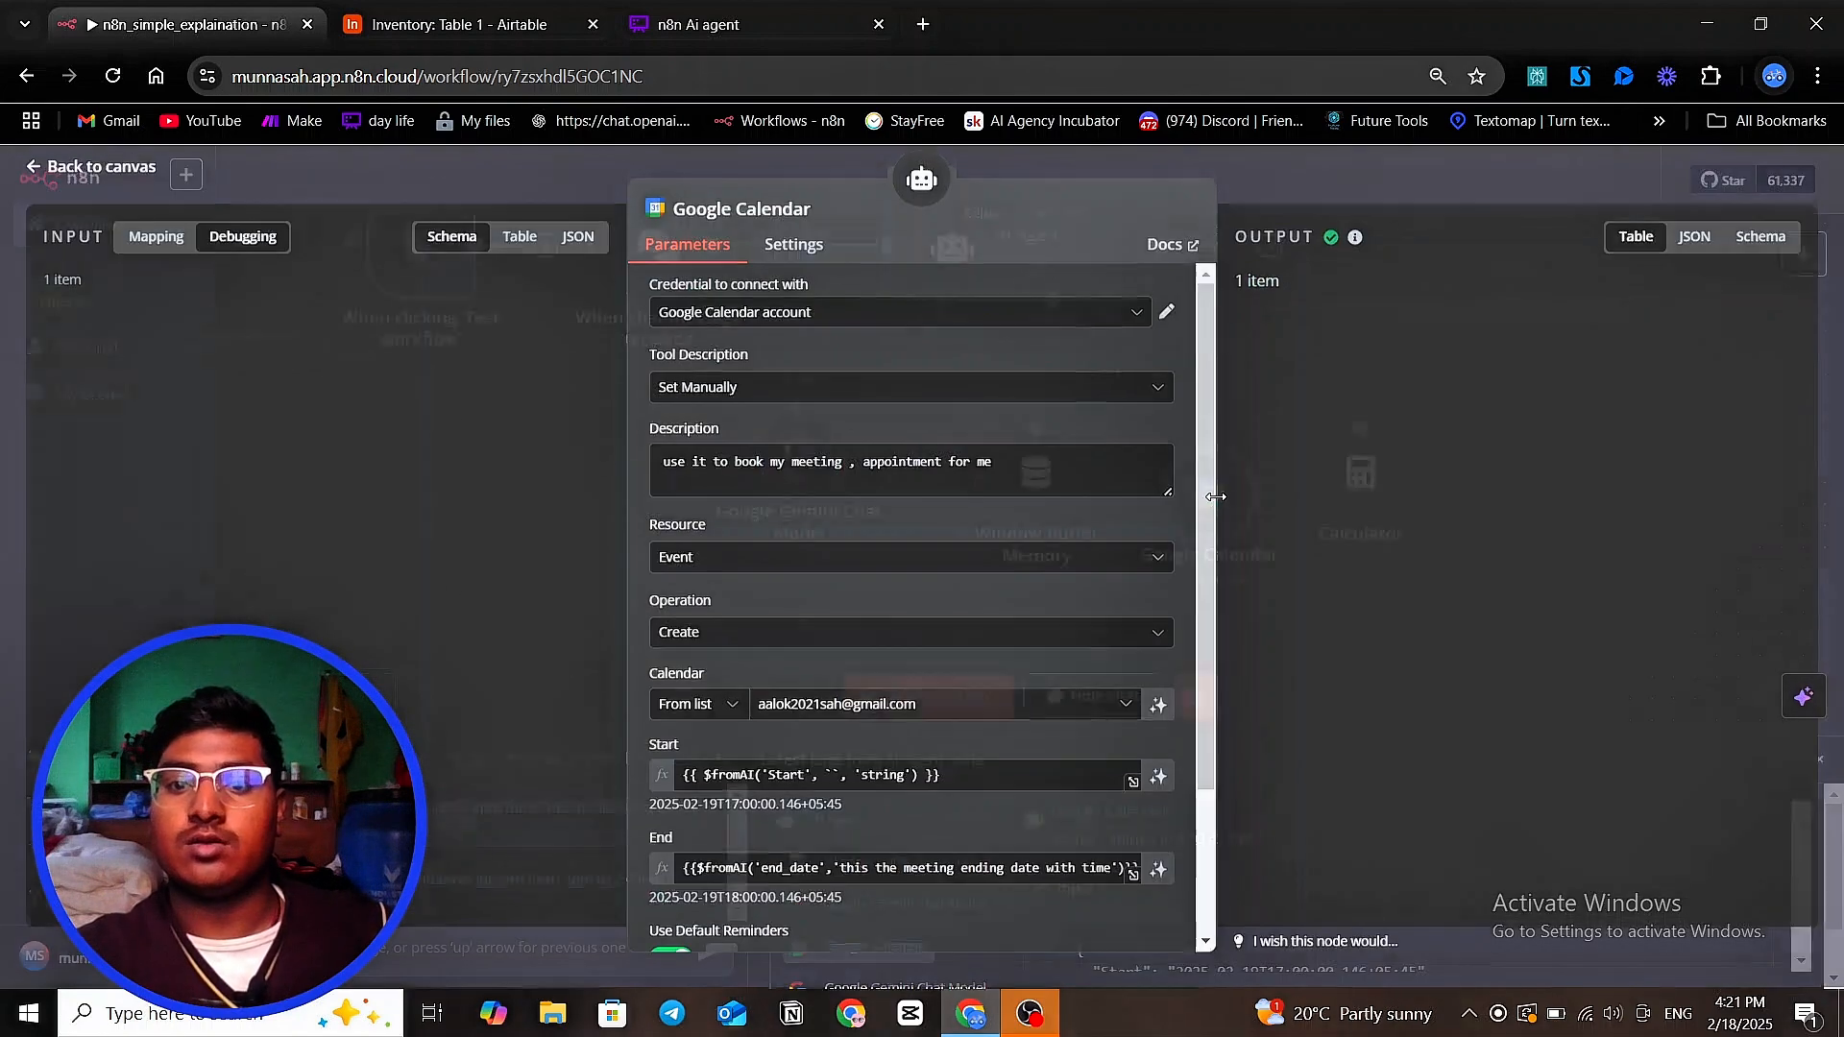
scroll(874, 789, "down", 3)
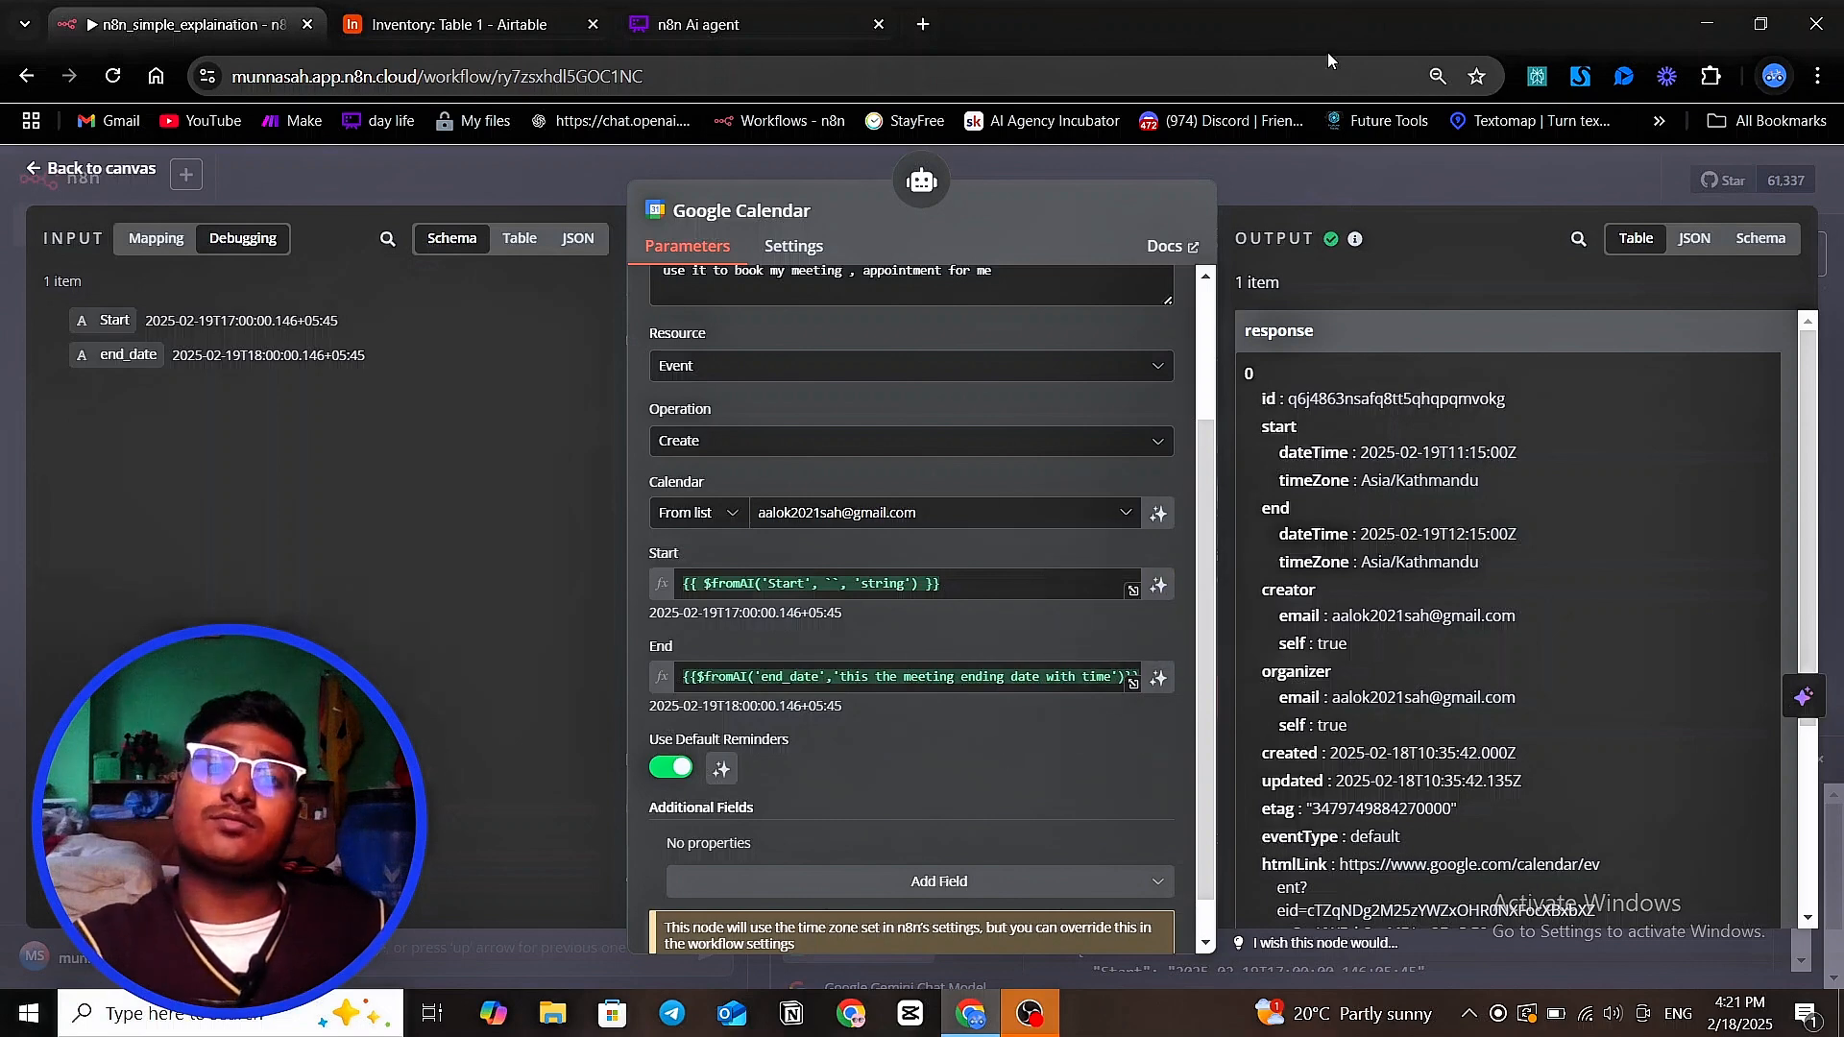
left_click(1323, 177)
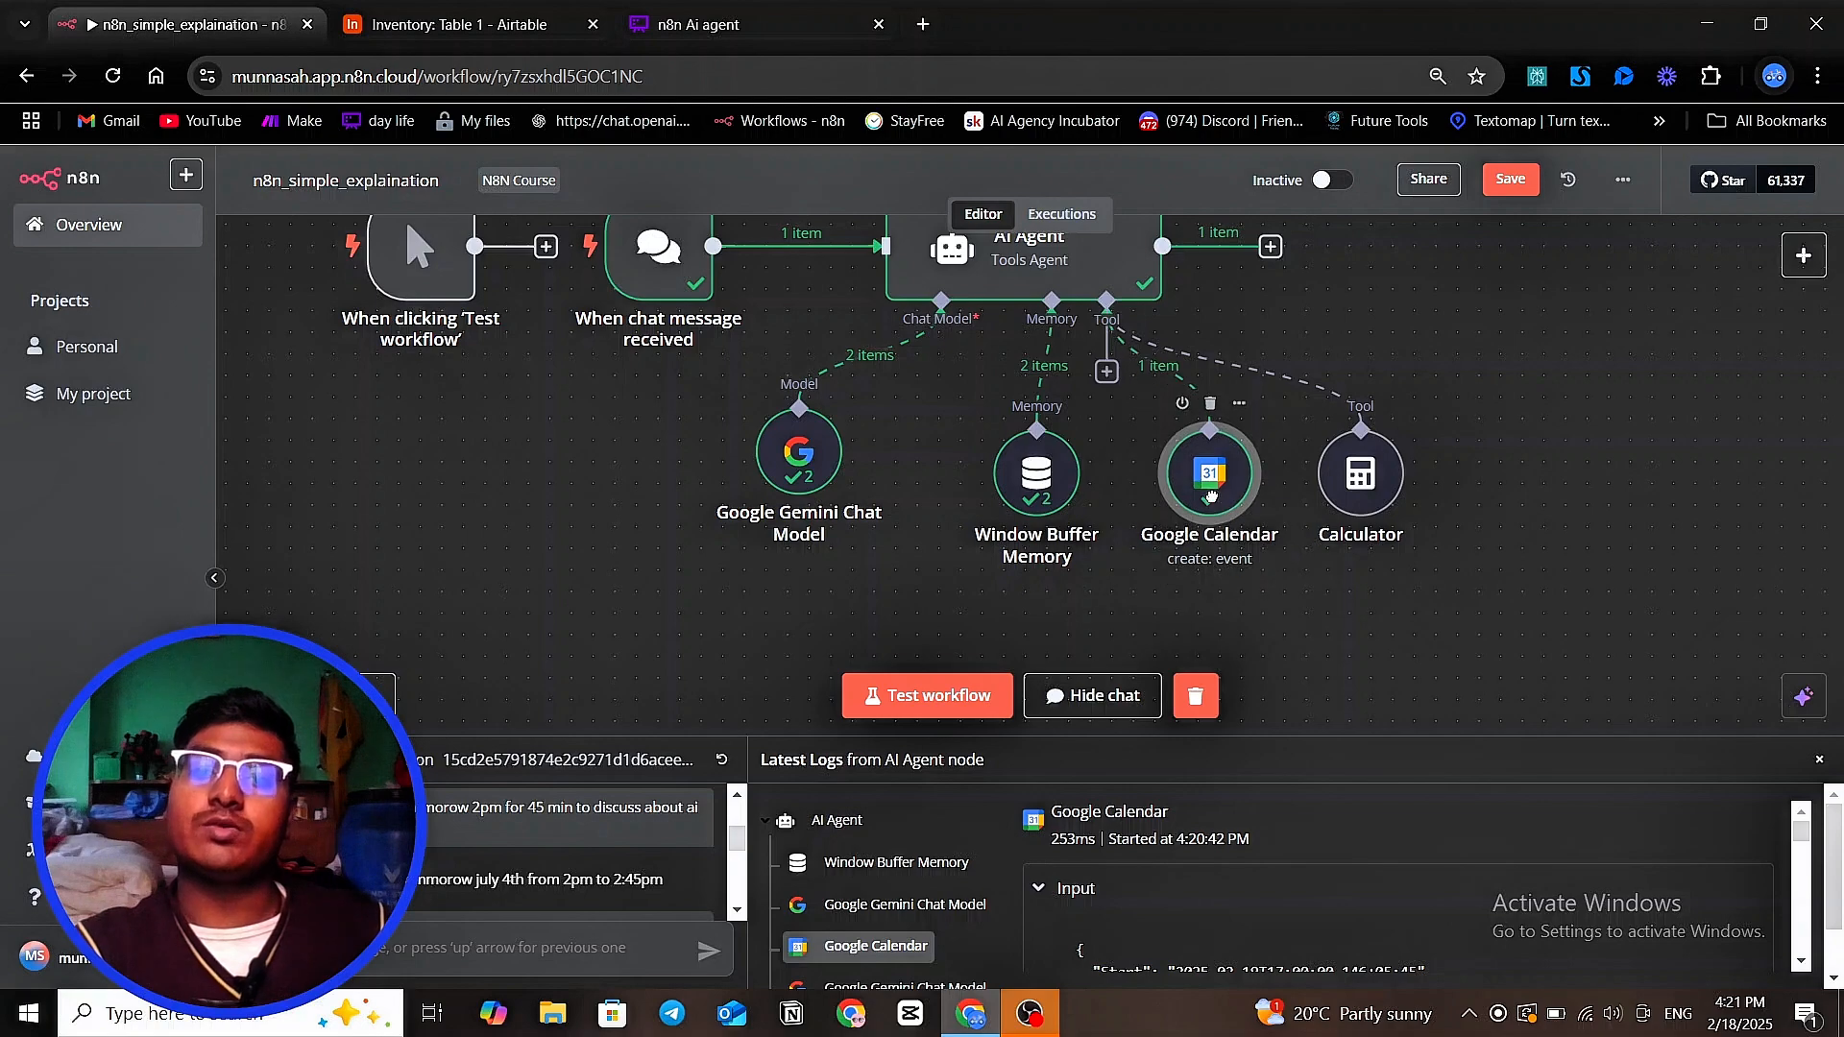
Open and close the AI Agent node, and shift the Window Buffer Memory node slightly toward the Google Gemini Chat Model node
scroll(1229, 499, "up", 1)
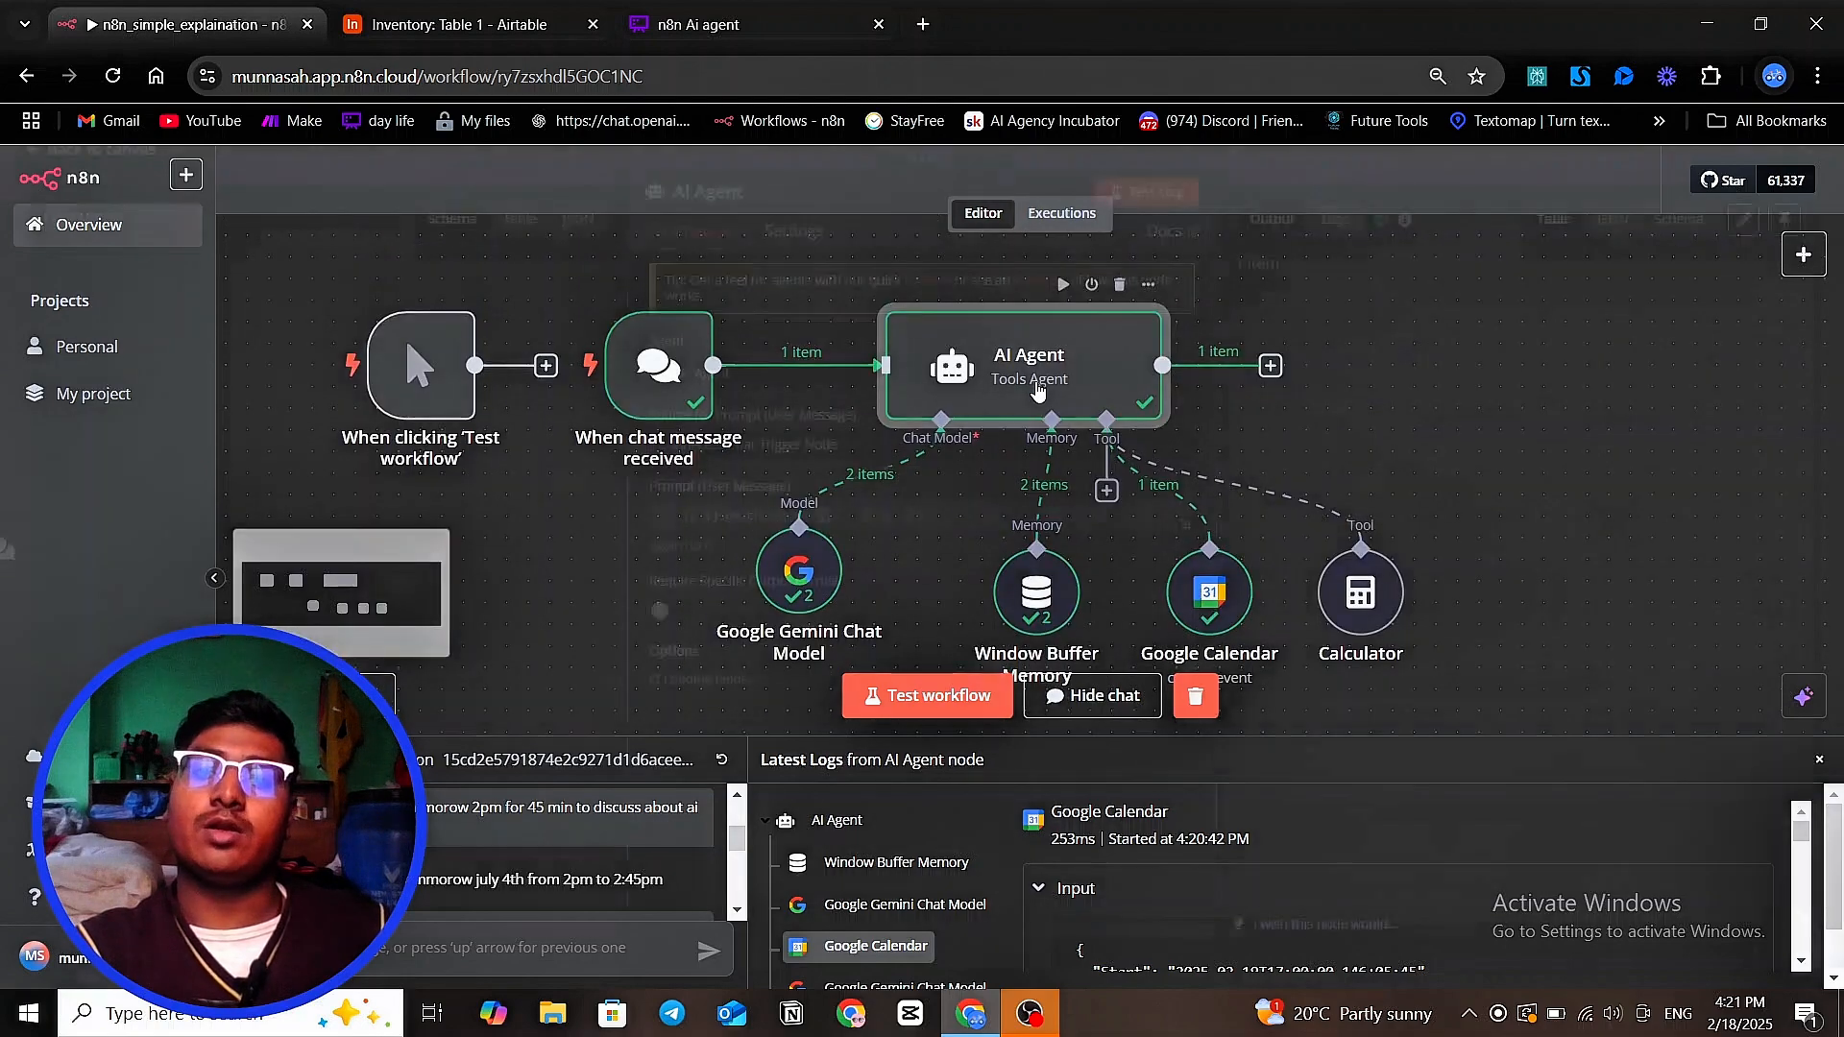
double_click(1035, 389)
left_click(1417, 175)
scroll(1344, 317, "down", 1)
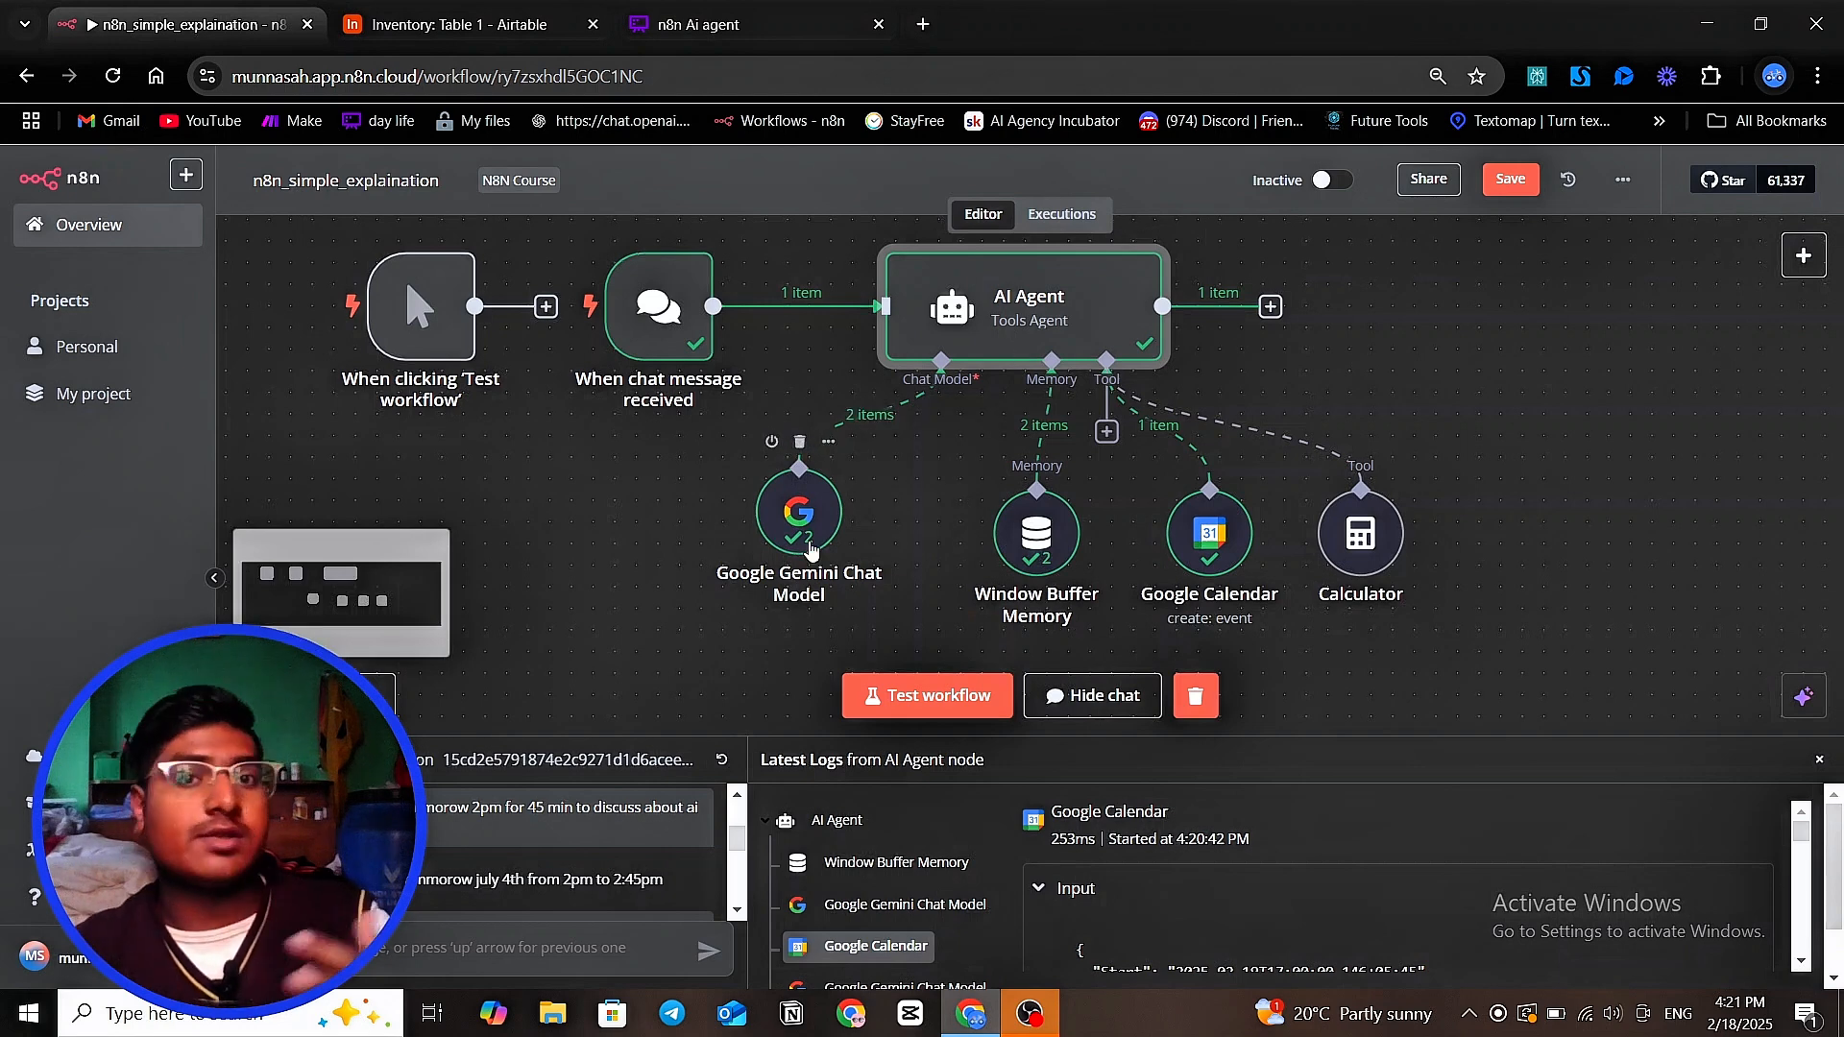
left_click_drag(1063, 545, 1021, 566)
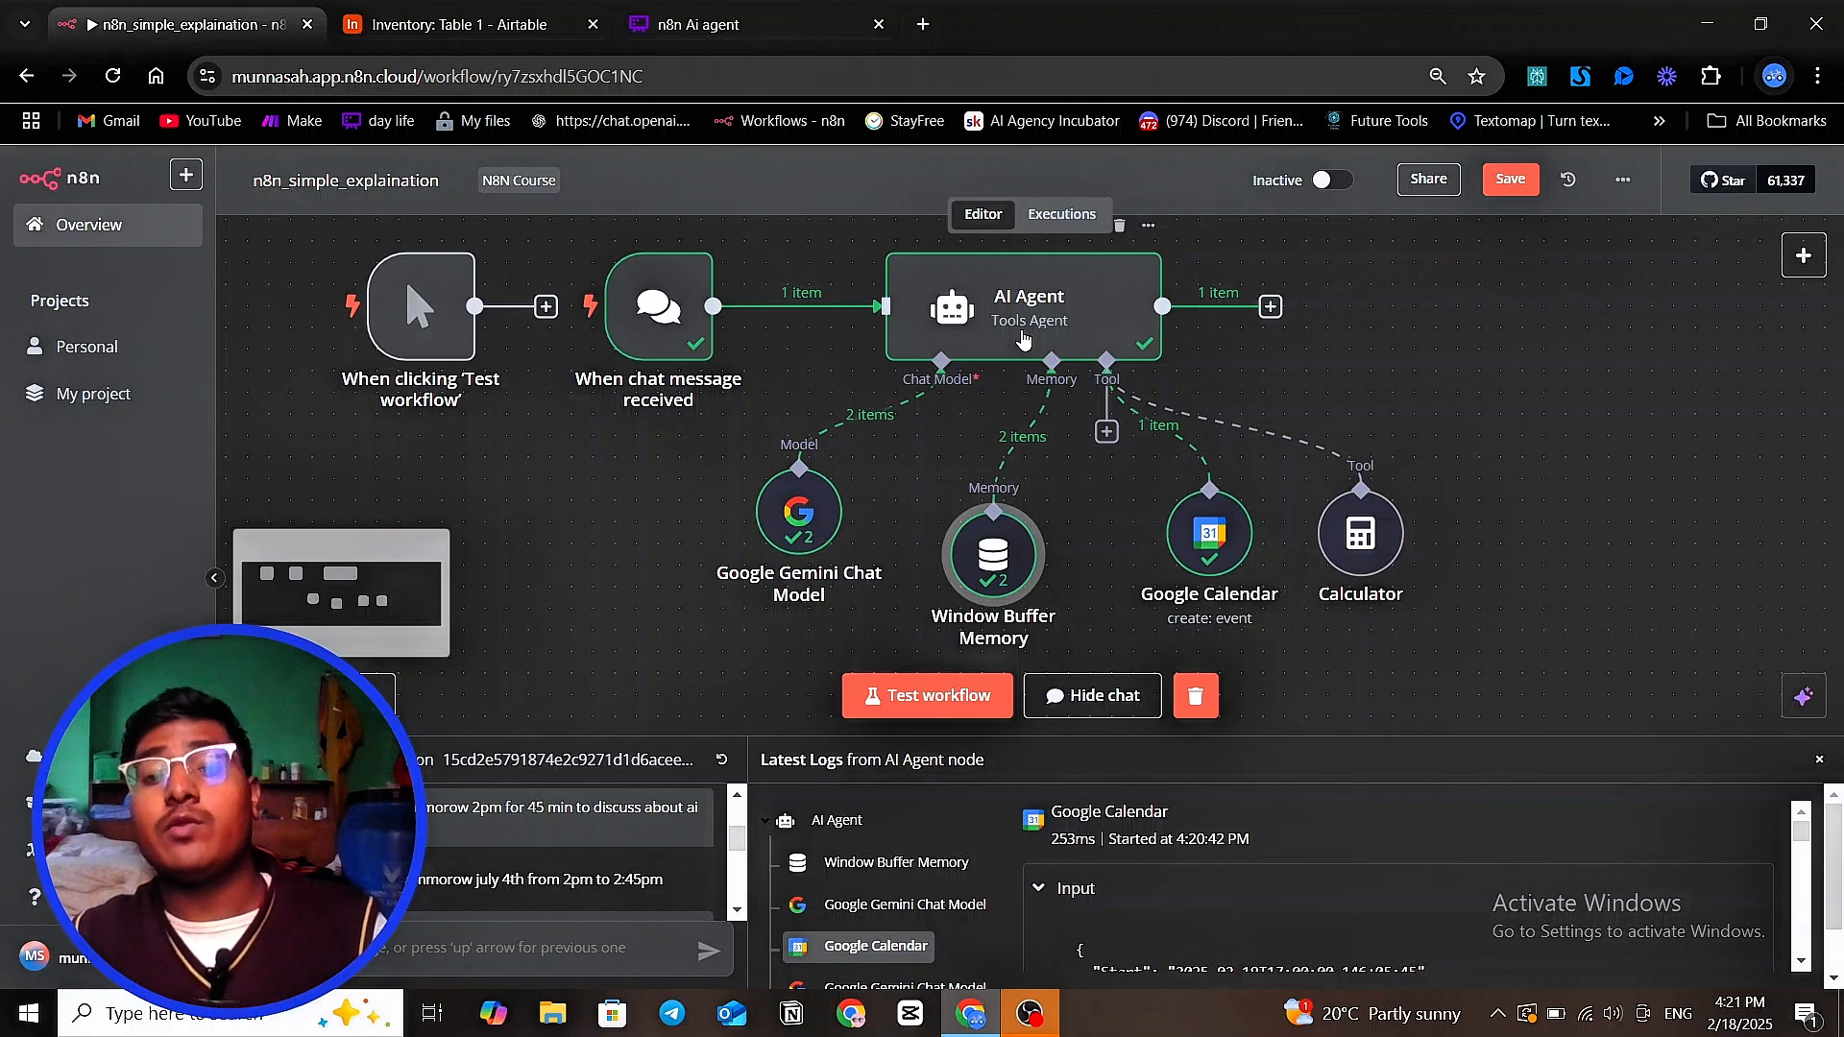
Switch to OBS to check the running recording and return to the n8n workflow in the browser
left_click(1033, 1010)
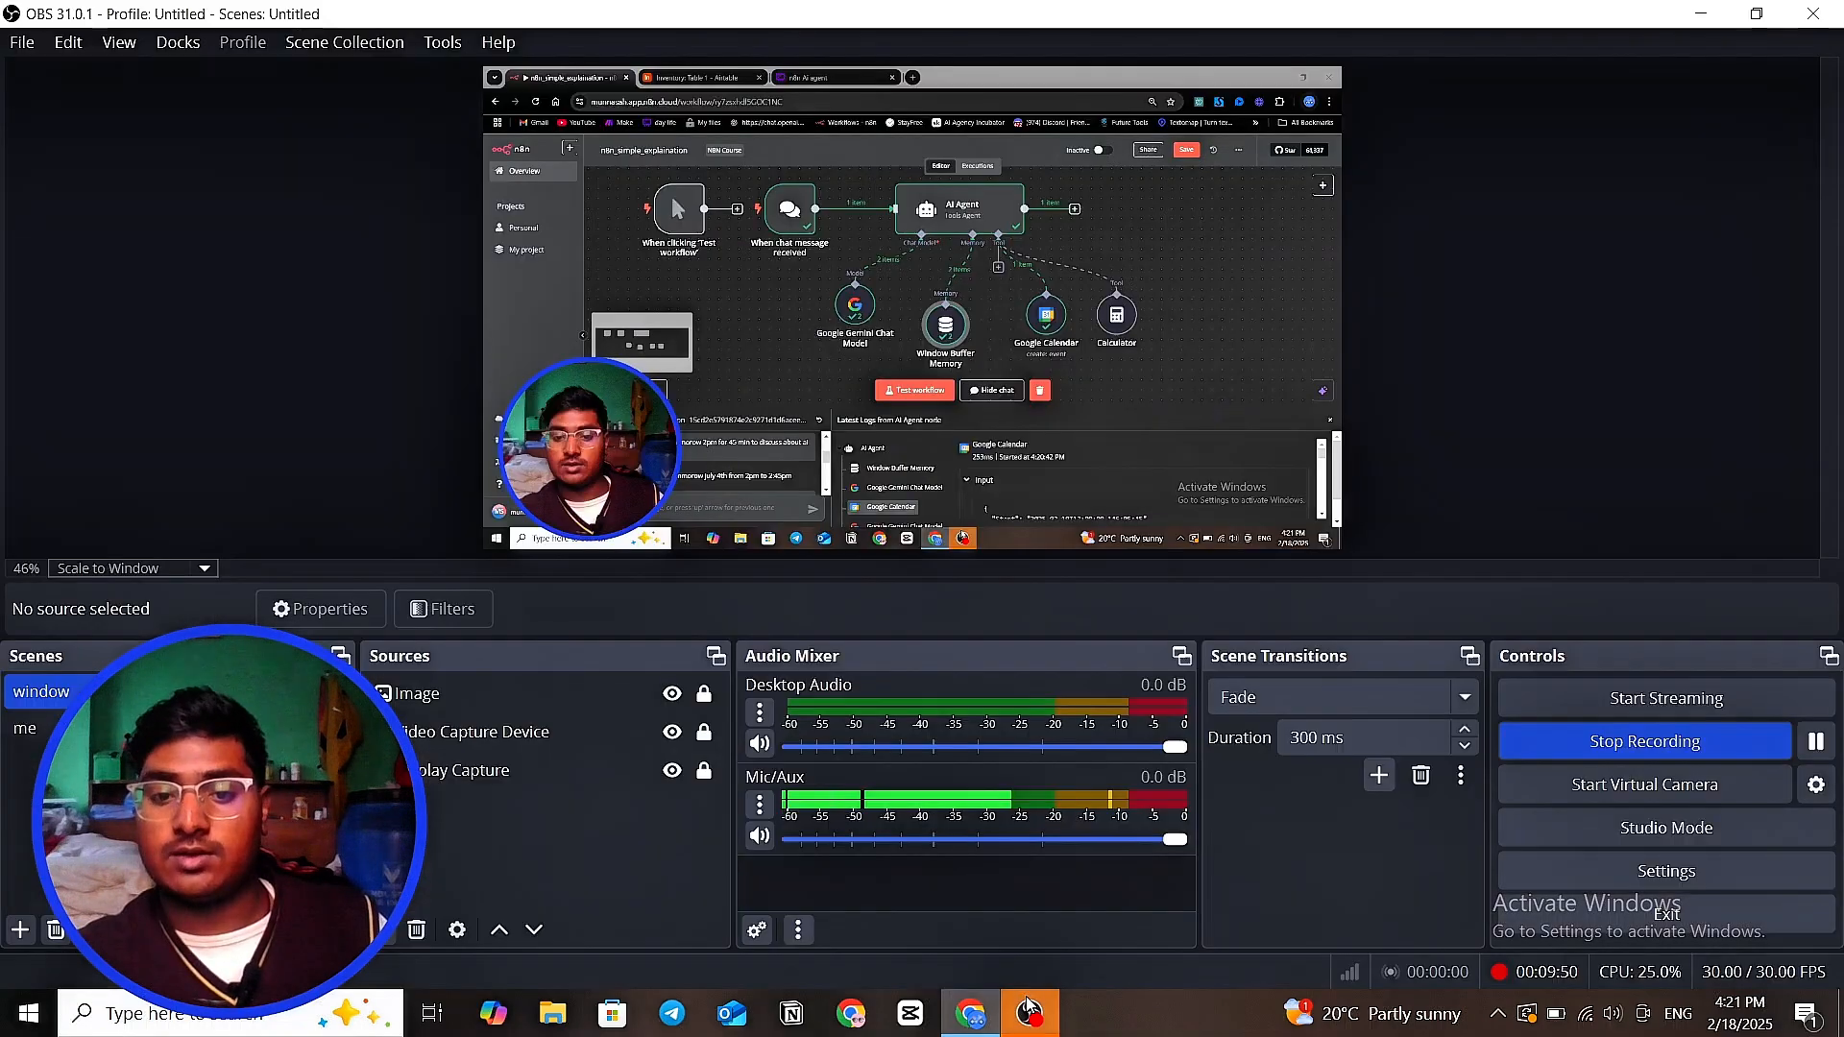
left_click(970, 1013)
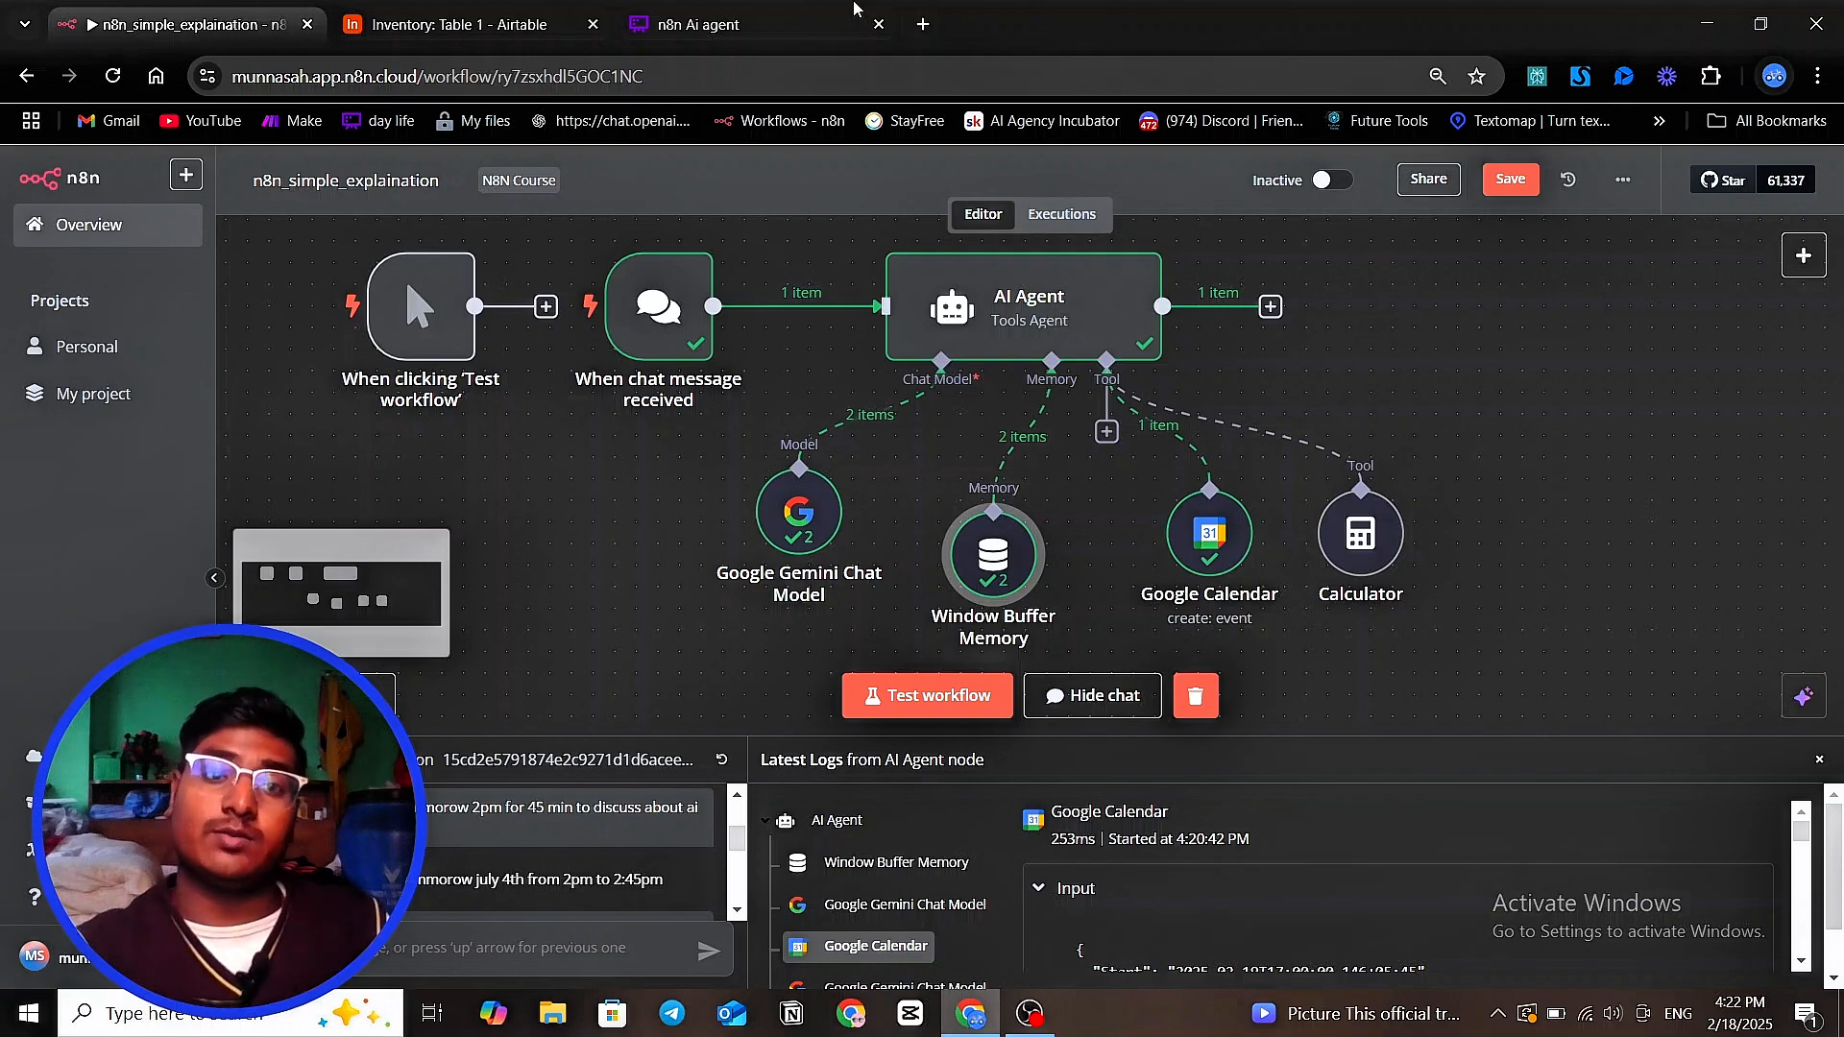
Switch to the "n8n Ai agent" board in Whimsical and reposition the robot image beyond the sticky note, at the arrow's head
left_click(686, 27)
left_click_drag(1212, 617, 1299, 430)
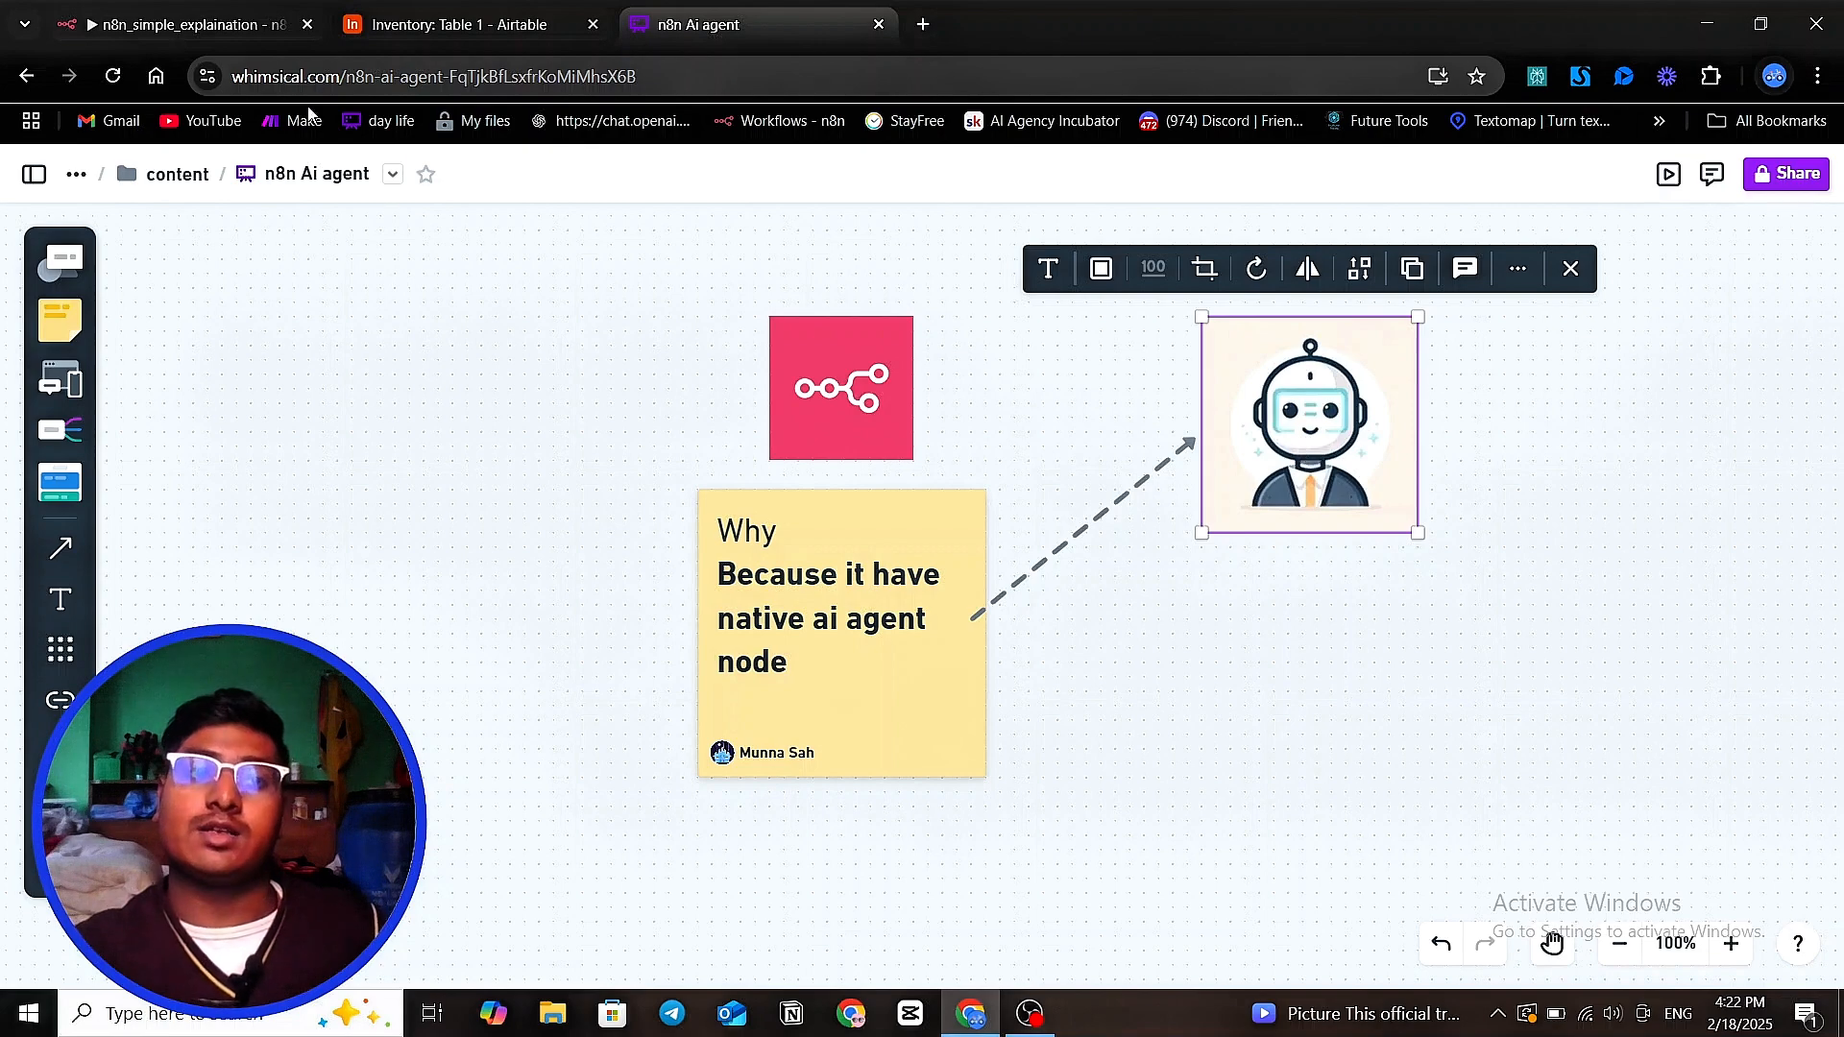
Return to the n8n workflow and look over the AI Agent with its chat model, memory and tool connections
left_click(207, 21)
left_click_drag(1399, 539, 1252, 526)
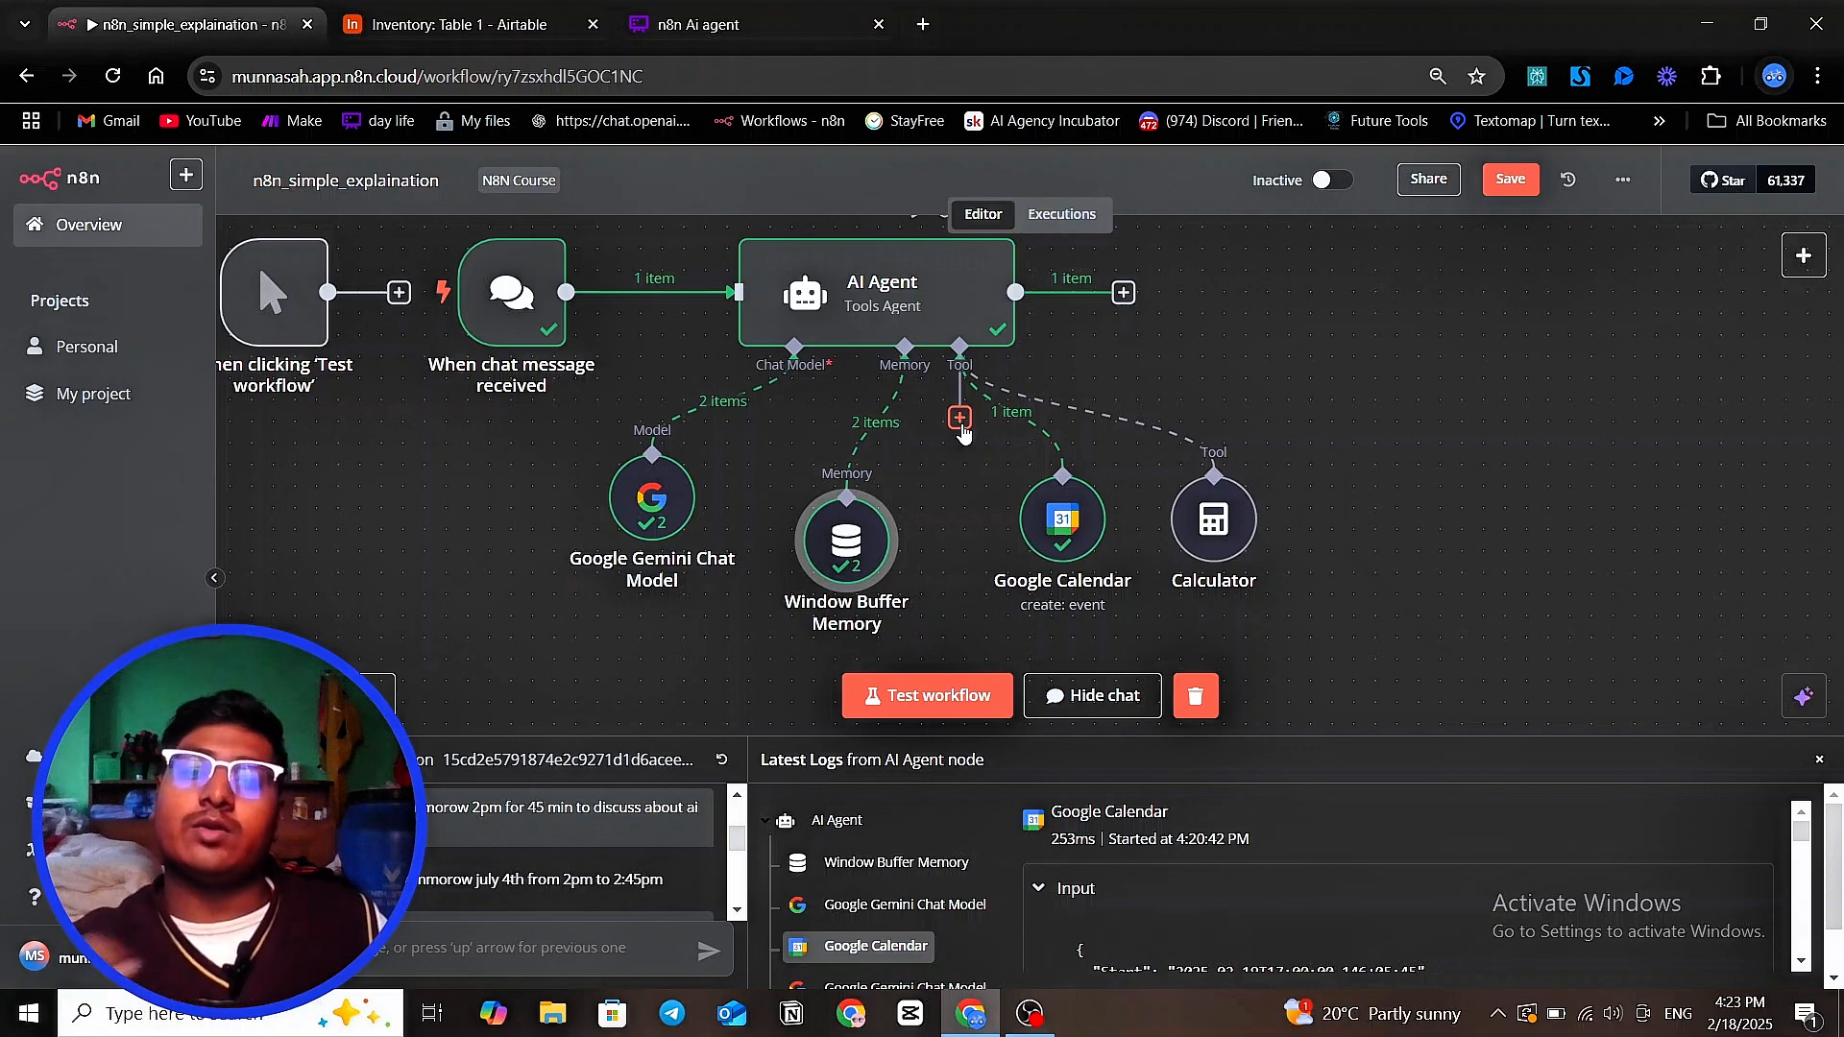
scroll(1085, 408, "up", 2)
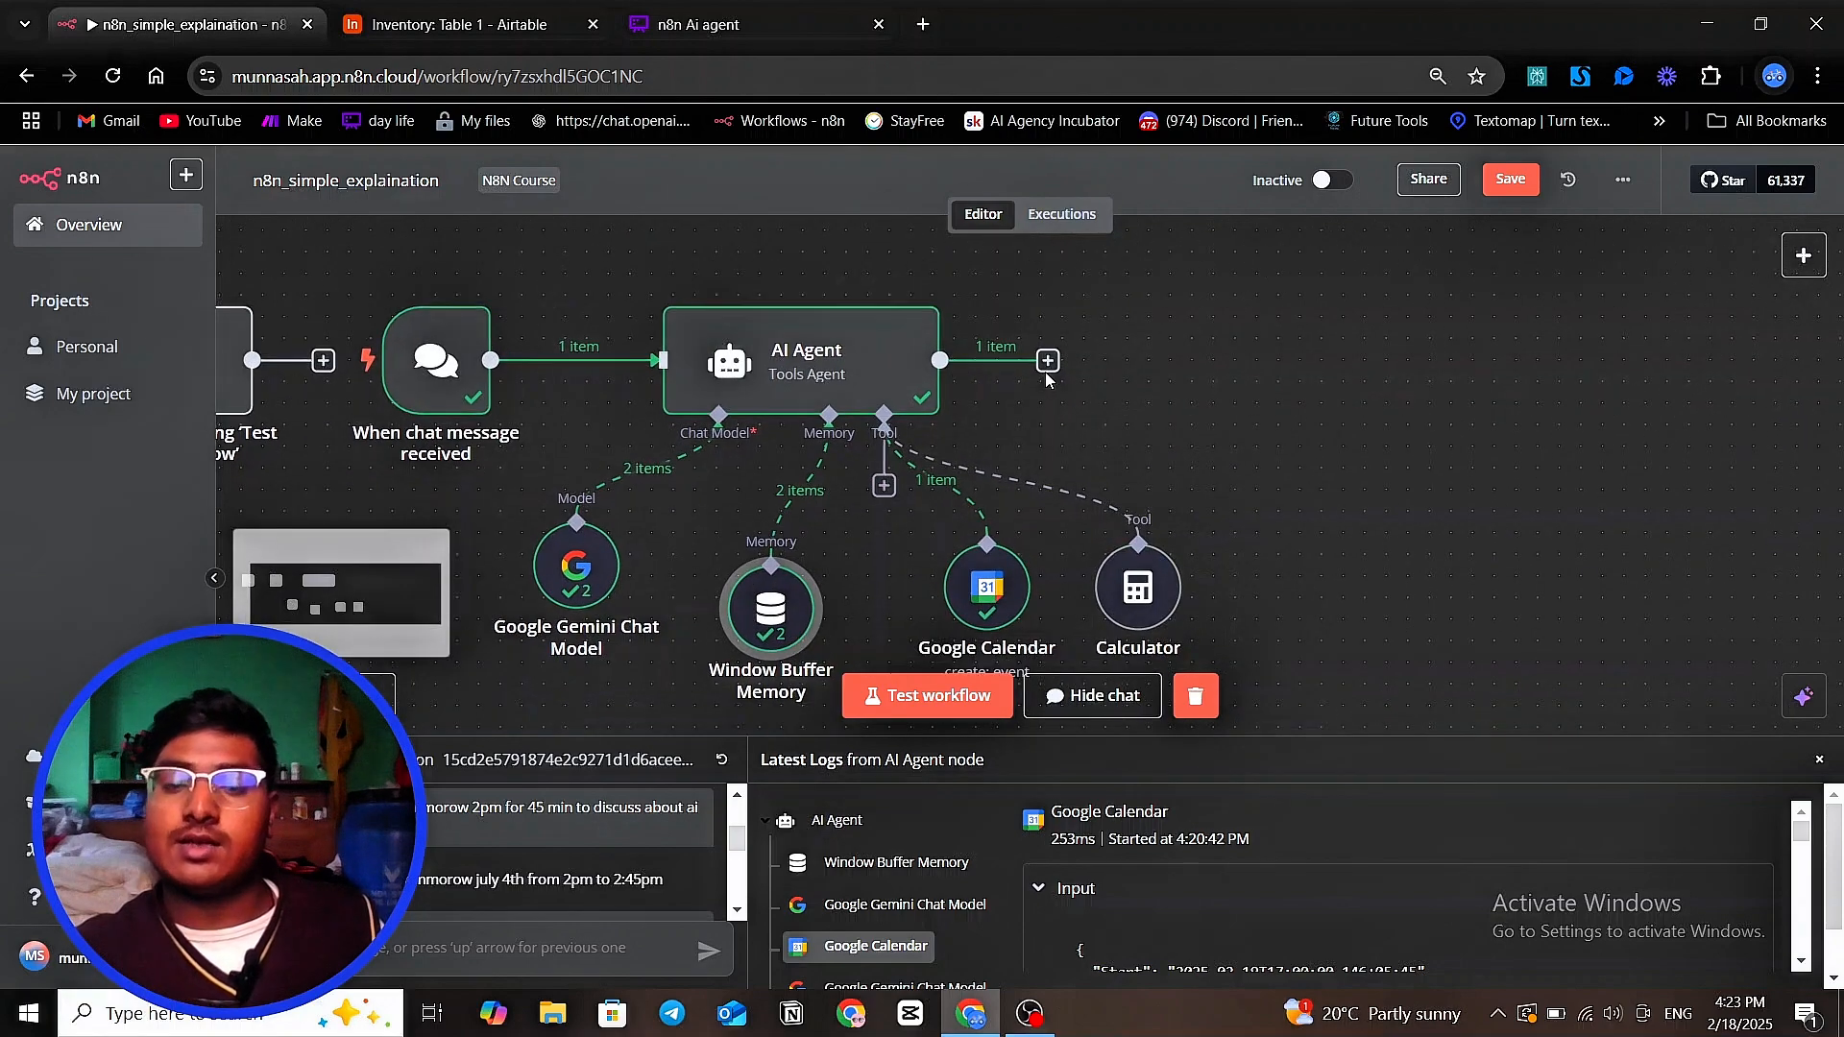